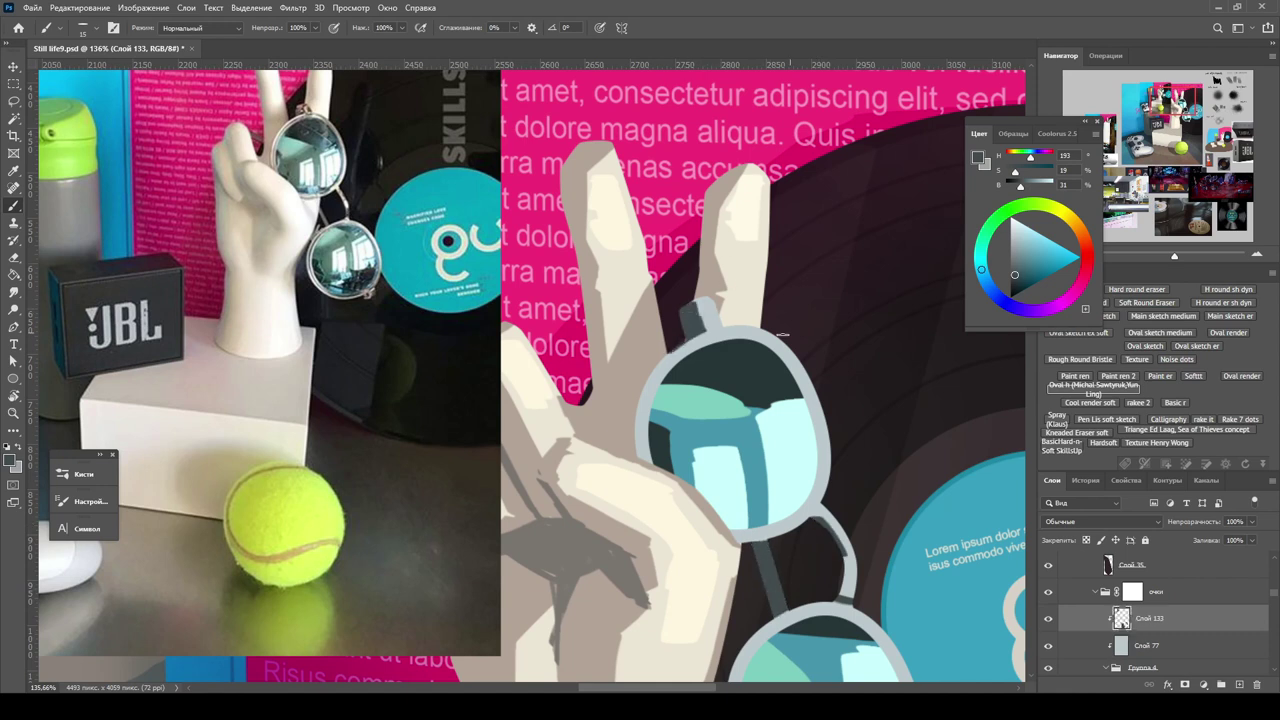
# Paint grey-blue shadows and near-white highlights on the sunglasses' frame and refine the reflections in both lenses.
pyautogui.moveTo(812, 425); pyautogui.dragTo(778, 354)
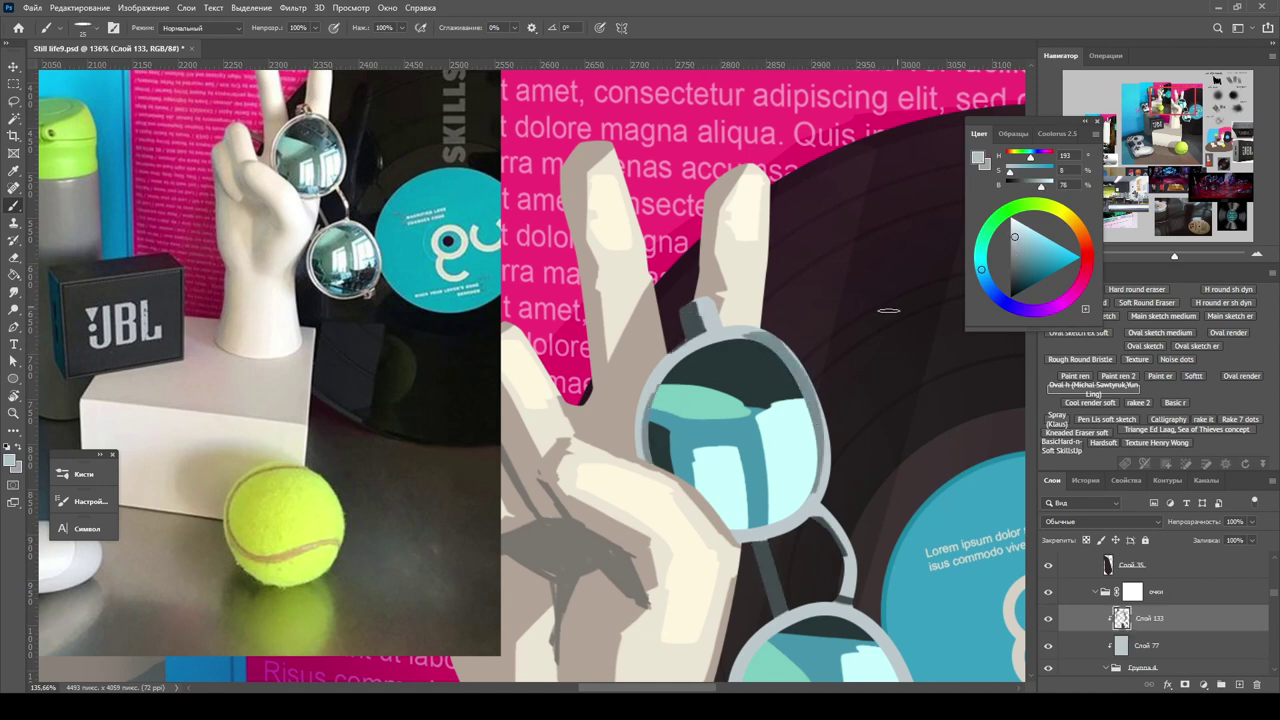
pyautogui.hotkey('ctrl', '1')
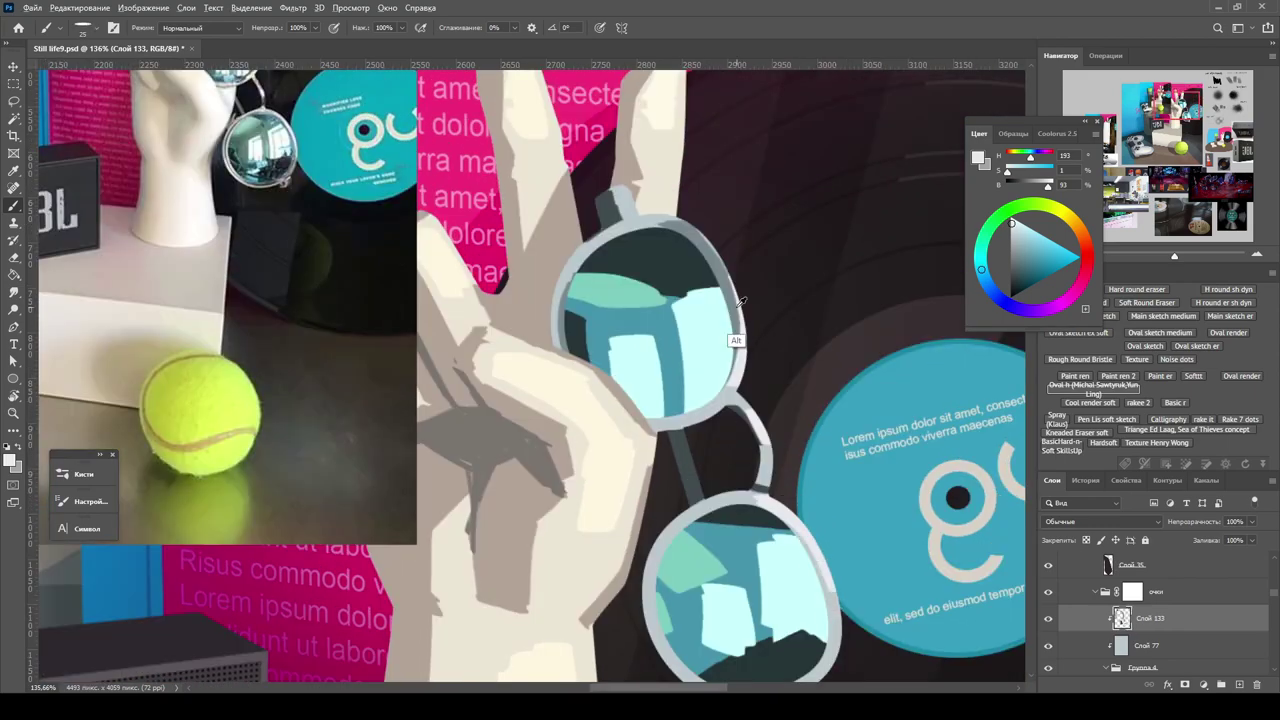
pyautogui.scroll(-2, 737, 545)
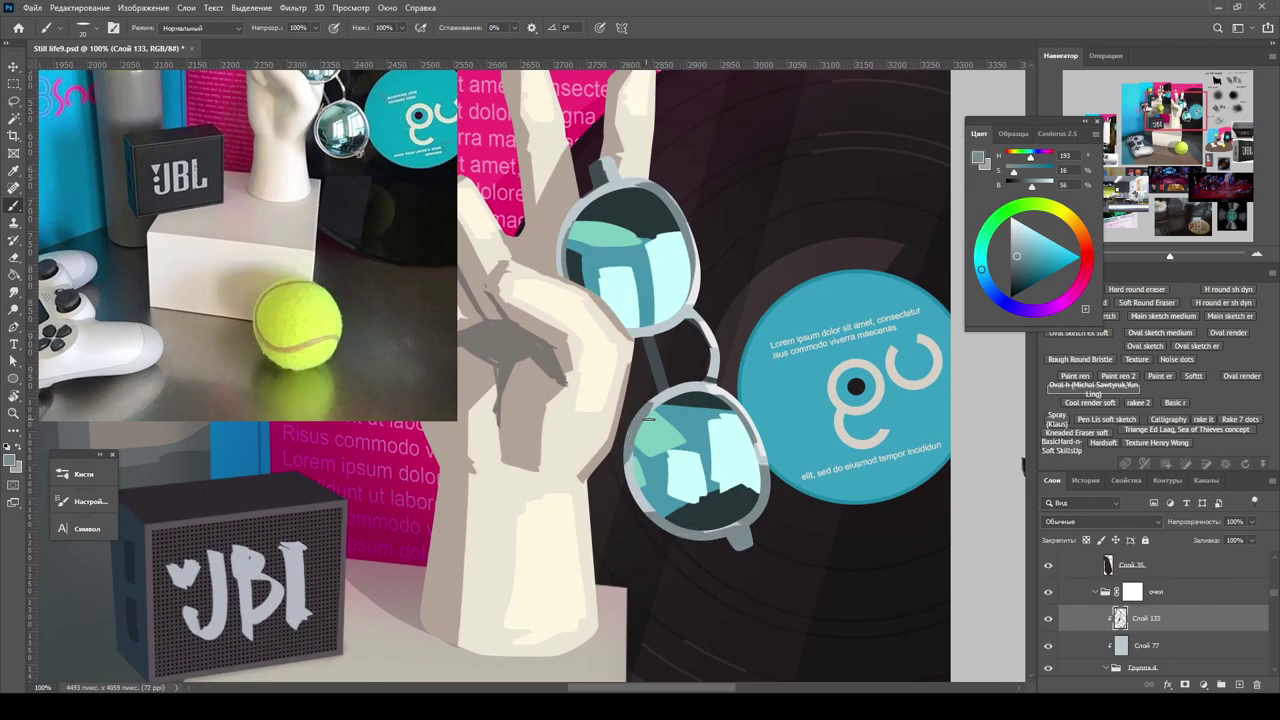
pyautogui.scroll(3, 649, 419)
pyautogui.hscroll(-3, 649, 419)
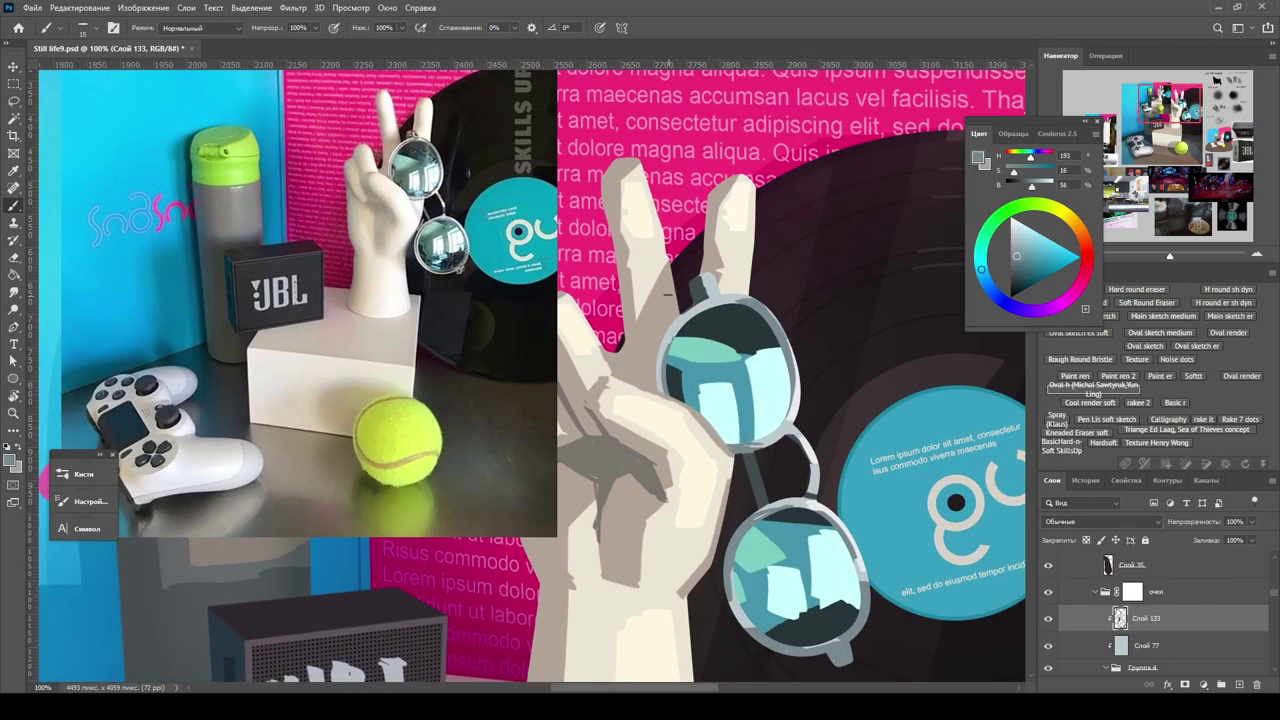
pyautogui.scroll(-2, 673, 345)
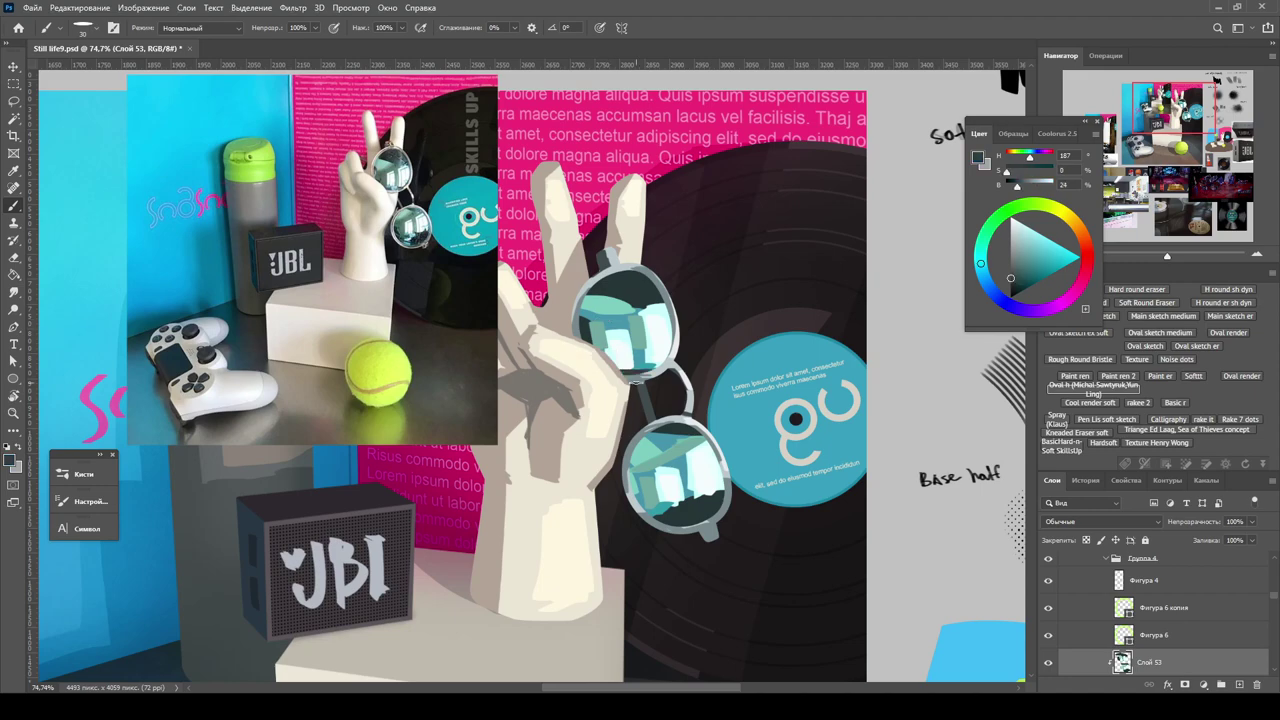
# Add a clipped layer above the lens reflections, set it to Hard Light, and choose the Soft round brush.
pyautogui.hotkey('ctrl', '-')
pyautogui.click(1239, 684)
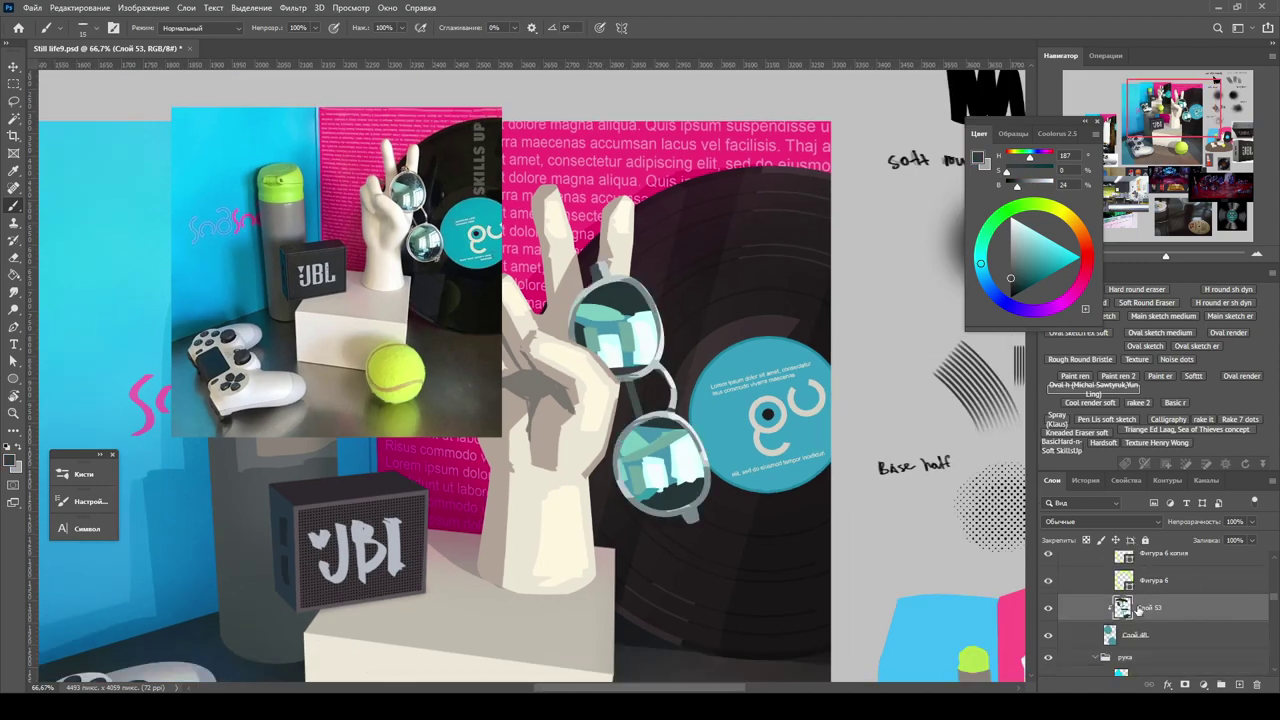
pyautogui.scroll(-3, 530, 370)
pyautogui.scroll(4, 300, 330)
pyautogui.click(1092, 304)
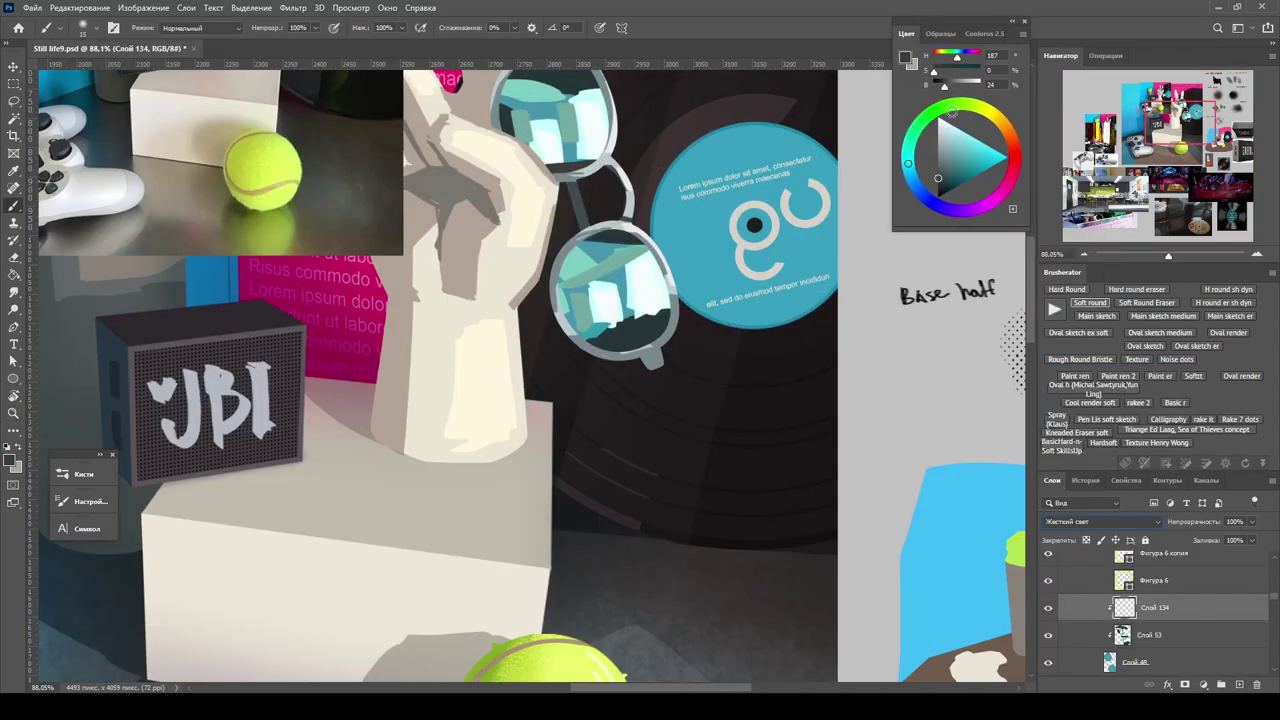
# Brush a soft pale teal glow and dark teal shading over the two sunglasses lenses.
pyautogui.scroll(-2, 703, 272)
pyautogui.scroll(1, 697, 456)
pyautogui.press('d')
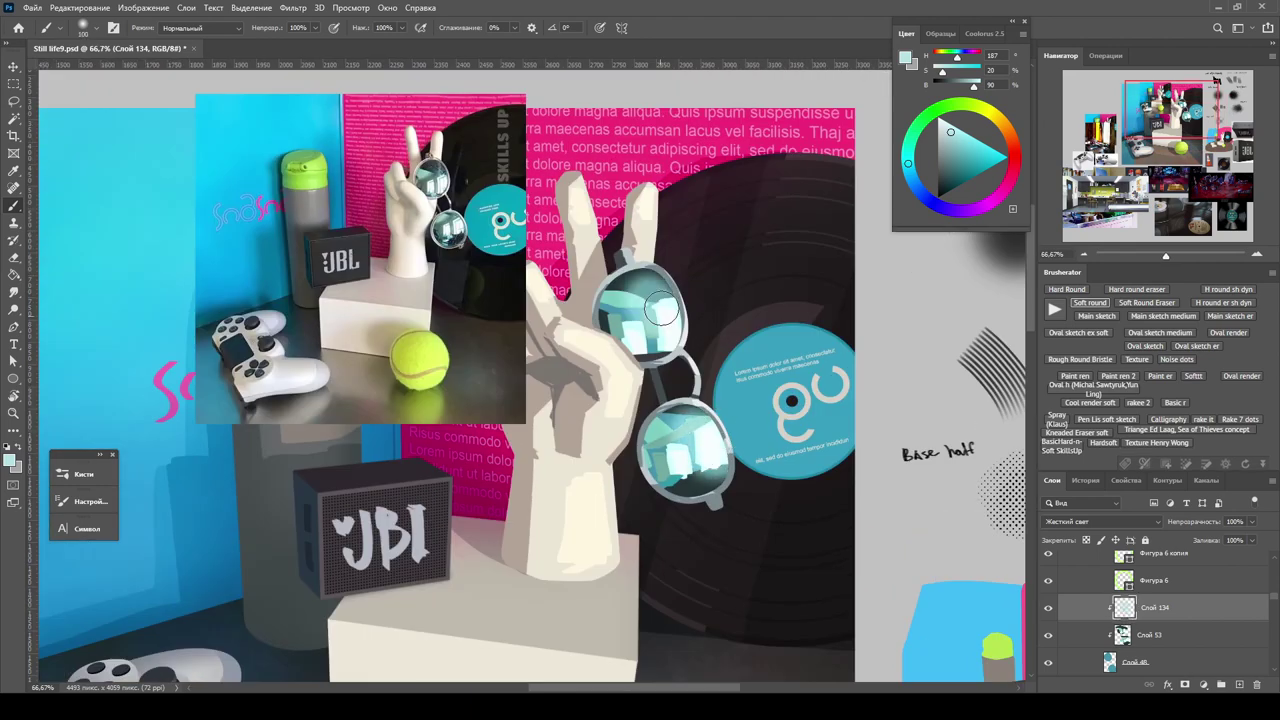
pyautogui.hotkey('ctrl', '-')
pyautogui.hotkey('ctrl', '+')
pyautogui.keyDown('alt'); pyautogui.click(655, 398); pyautogui.keyUp('alt')
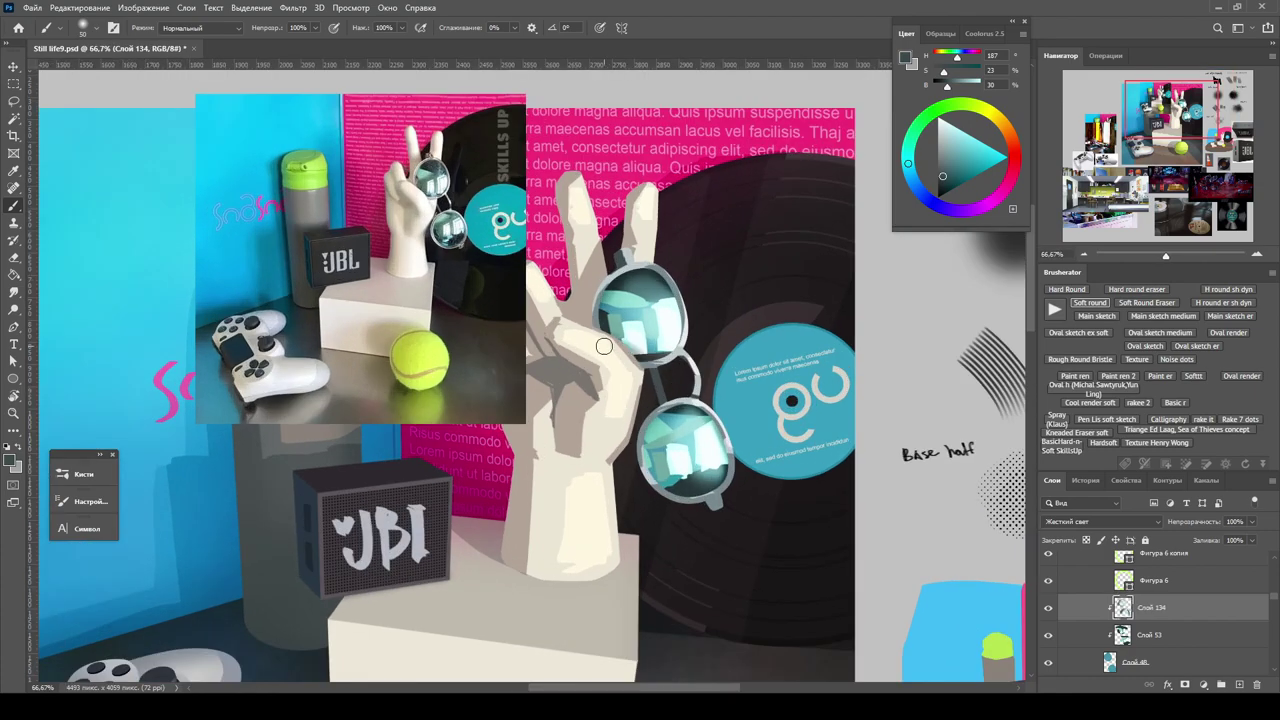
# Darken the sunglasses frame's shading layer with Levels, setting the midtone input to 0.78.
pyautogui.scroll(-3, 626, 444)
pyautogui.scroll(3, 626, 444)
pyautogui.keyDown('ctrl'); pyautogui.click(626, 444); pyautogui.keyUp('ctrl')
pyautogui.hotkey('ctrl', 'l')
pyautogui.moveTo(1053, 397); pyautogui.dragTo(1068, 397)
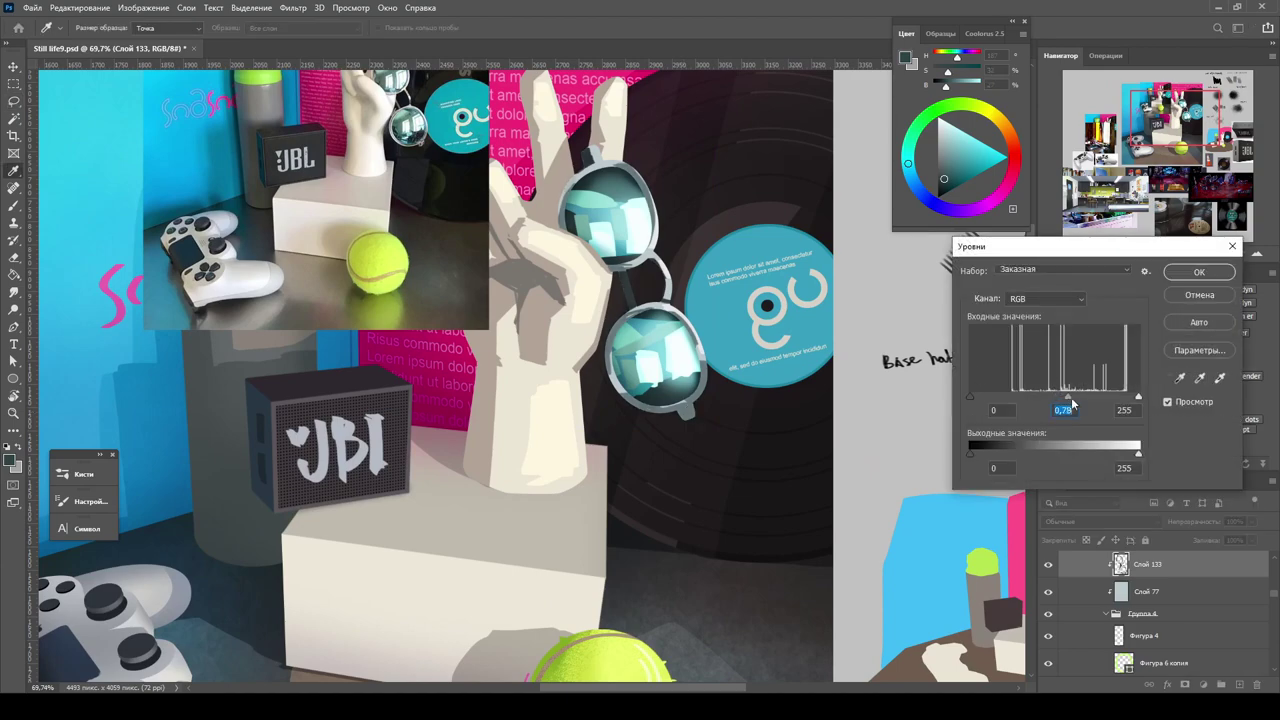
pyautogui.scroll(-3, 818, 496)
pyautogui.press('Return')
# Lasso the sunglasses' temple pieces by the finger and between the lenses and adjust them with Hue/Saturation.
pyautogui.scroll(3, 598, 385)
pyautogui.press('l')
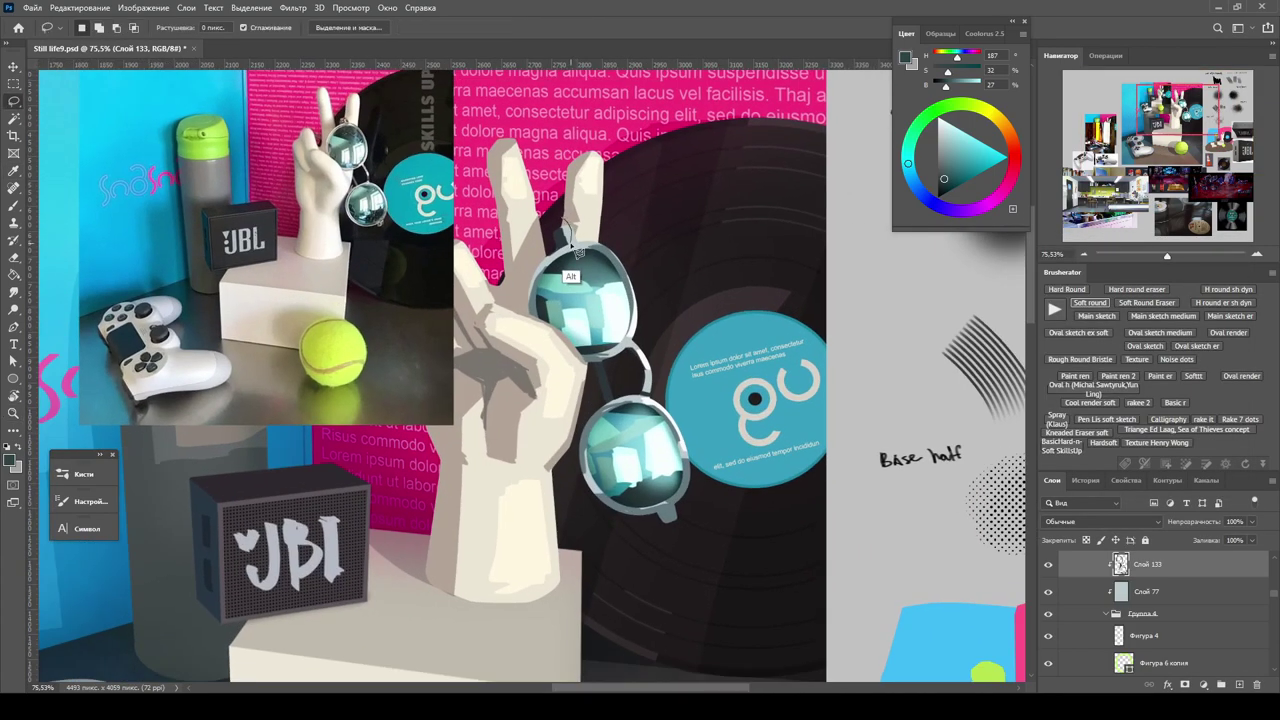
pyautogui.moveTo(545, 210); pyautogui.dragTo(598, 385)
pyautogui.hotkey('ctrl', 'u')
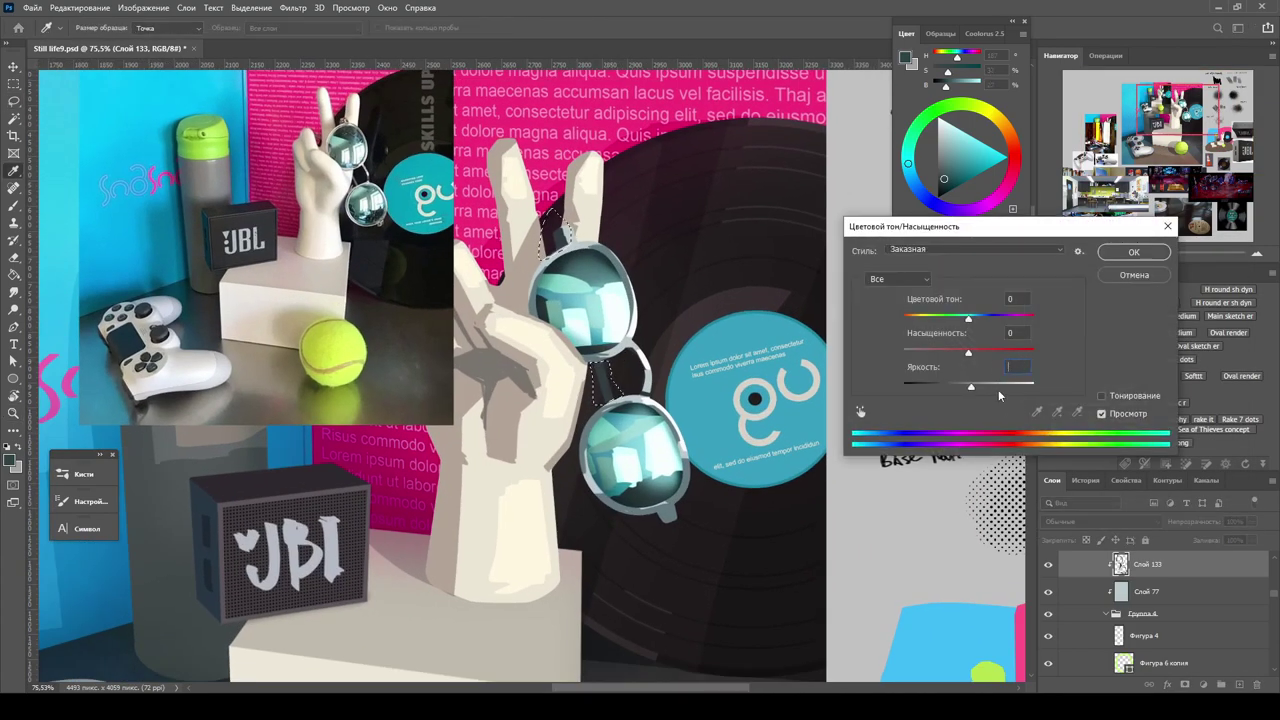
pyautogui.press('Return')
# Softly brush grey-blue onto the temple pieces at 30% opacity and shift the reference photo off the hand.
pyautogui.press('b')
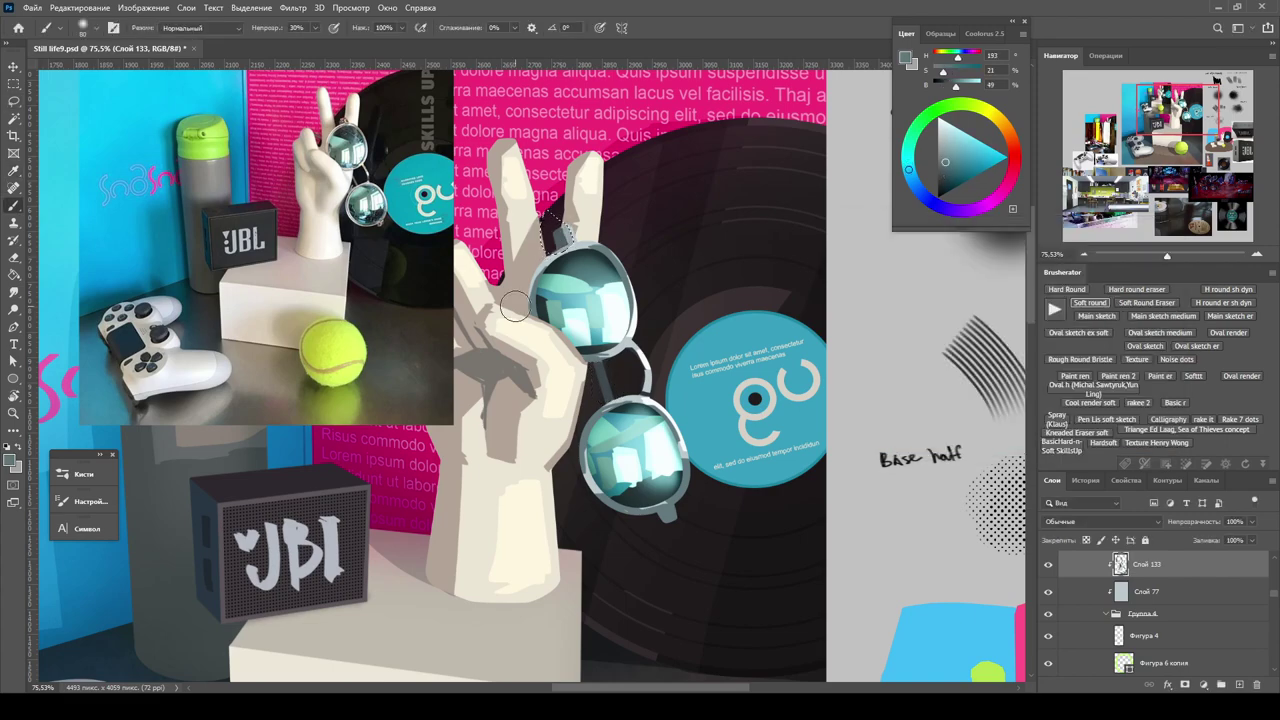
pyautogui.press('z')
pyautogui.scroll(-3, 600, 292)
pyautogui.scroll(3, 745, 367)
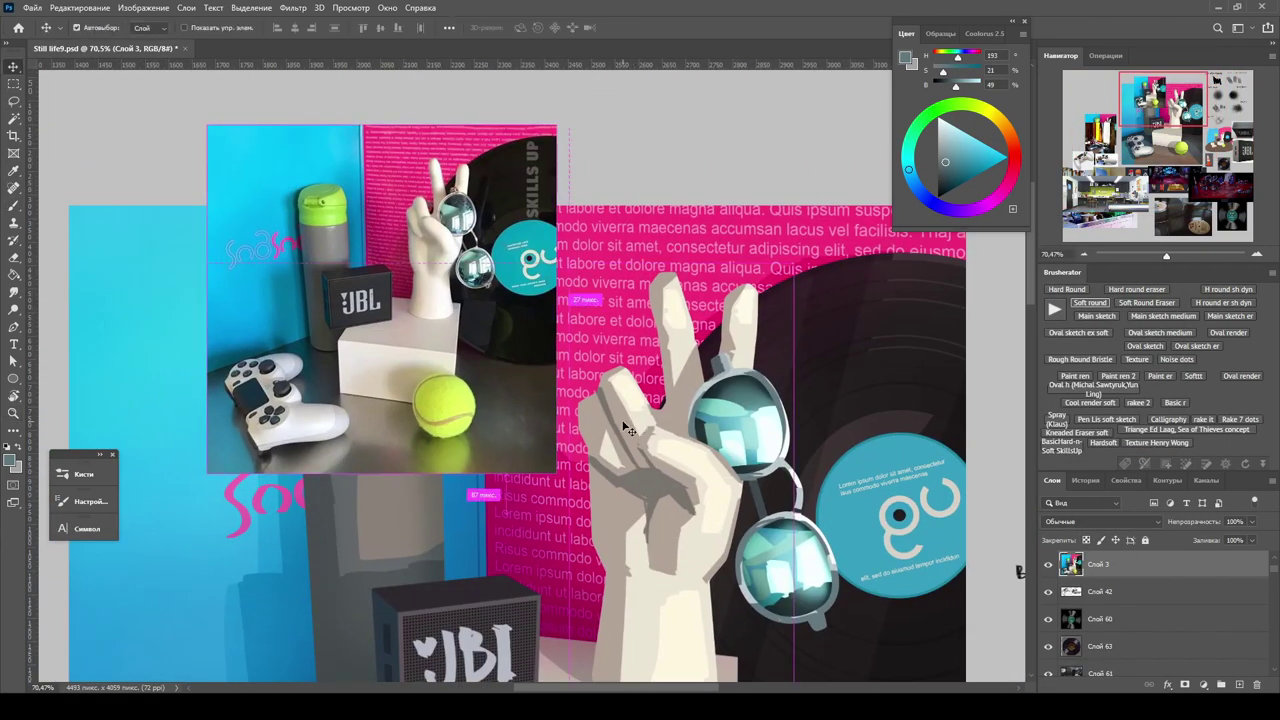
# Adjust the hand's shading layer to Saturation +3 and Lightness -7 with Hue/Saturation, then save the file.
pyautogui.keyDown('ctrl'); pyautogui.click(745, 367); pyautogui.keyUp('ctrl')
pyautogui.hotkey('ctrl', 'u')
pyautogui.moveTo(966, 352); pyautogui.dragTo(964, 387)
pyautogui.hotkey('ctrl', '-')
pyautogui.hotkey('ctrl', '-')
pyautogui.hotkey('ctrl', '-')
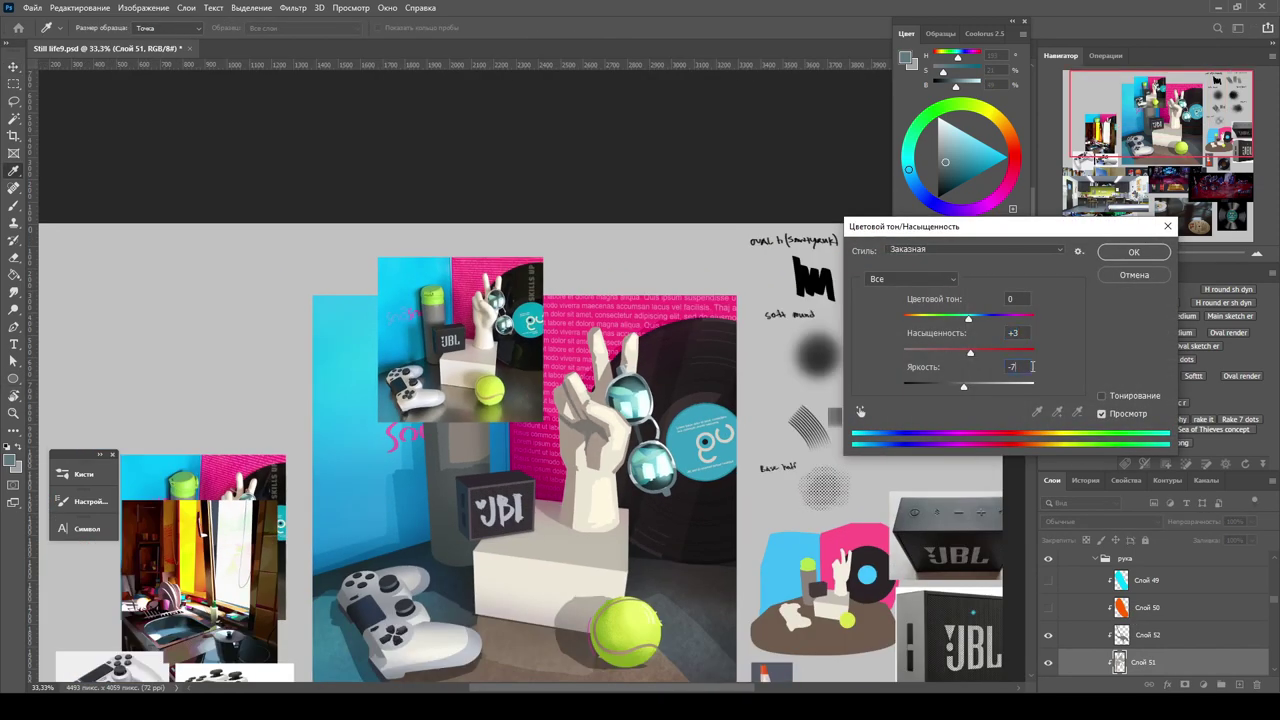
pyautogui.press('Return')
pyautogui.hotkey('ctrl', 's')
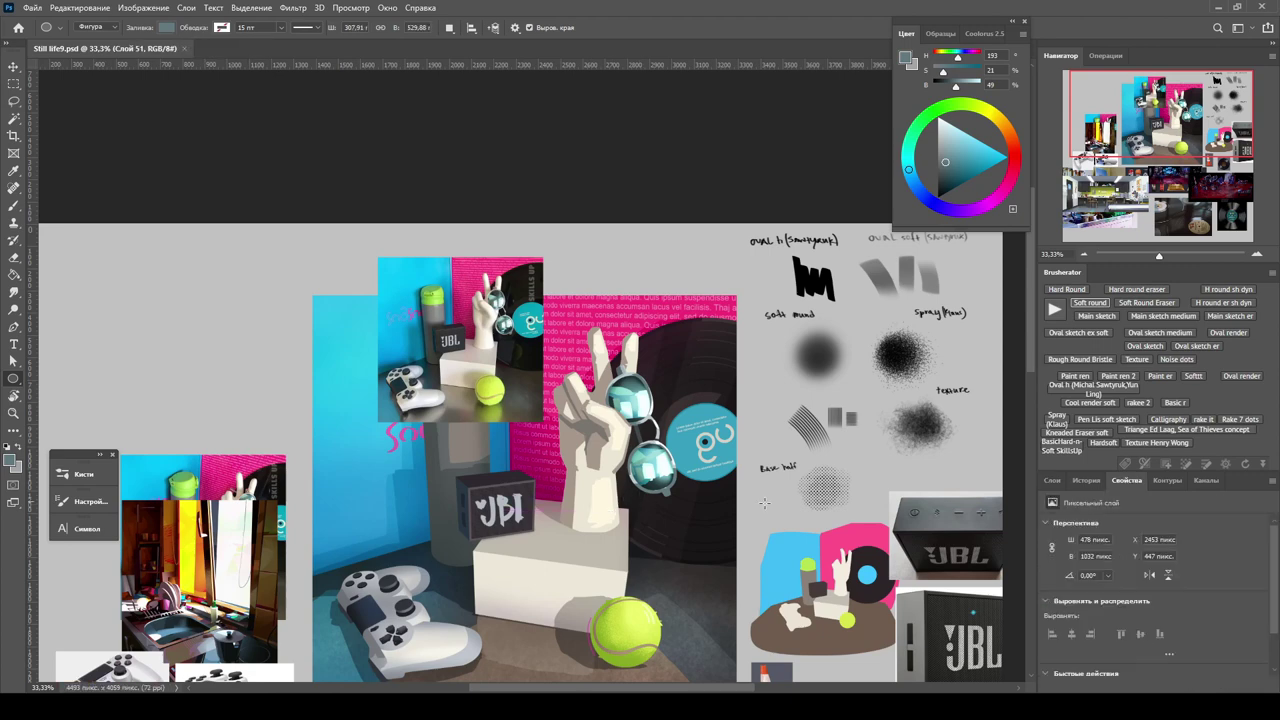
# Load the outline of the hidden blue finger layer in the hand group as a selection.
pyautogui.press('z')
pyautogui.scroll(2, 587, 458)
pyautogui.press('v')
pyautogui.click(1120, 607)
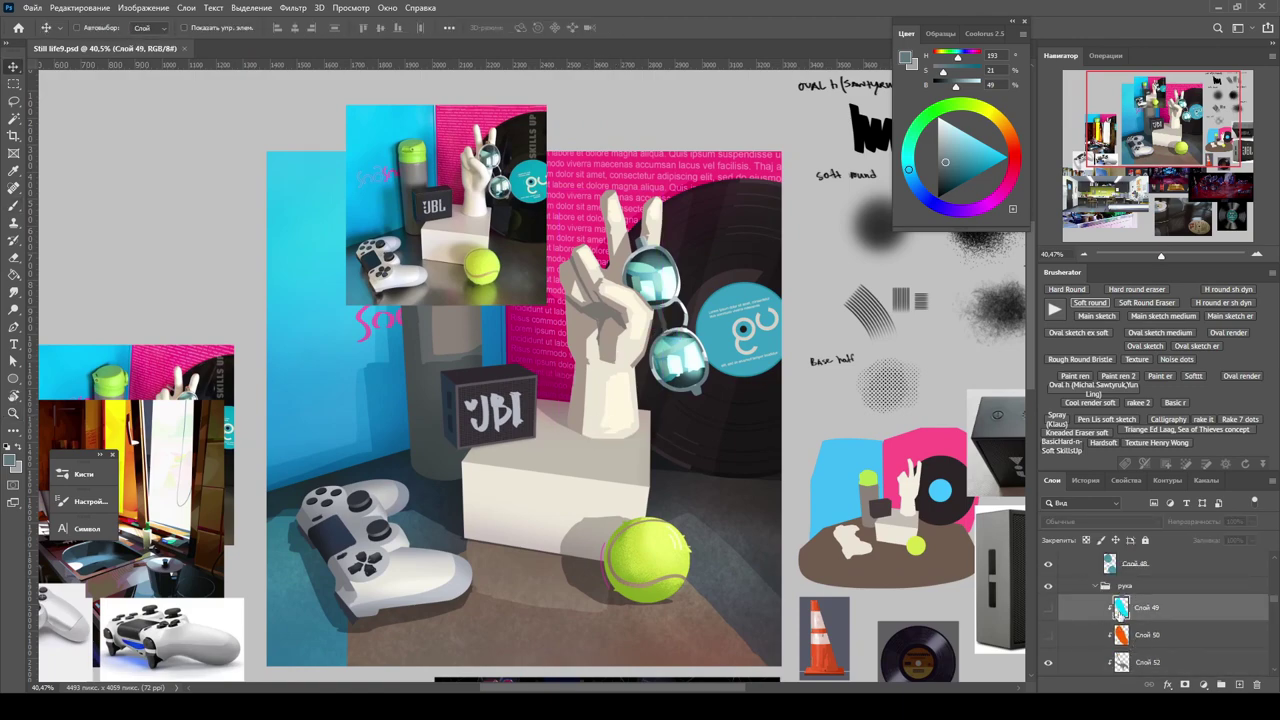
pyautogui.scroll(-1, 1208, 638)
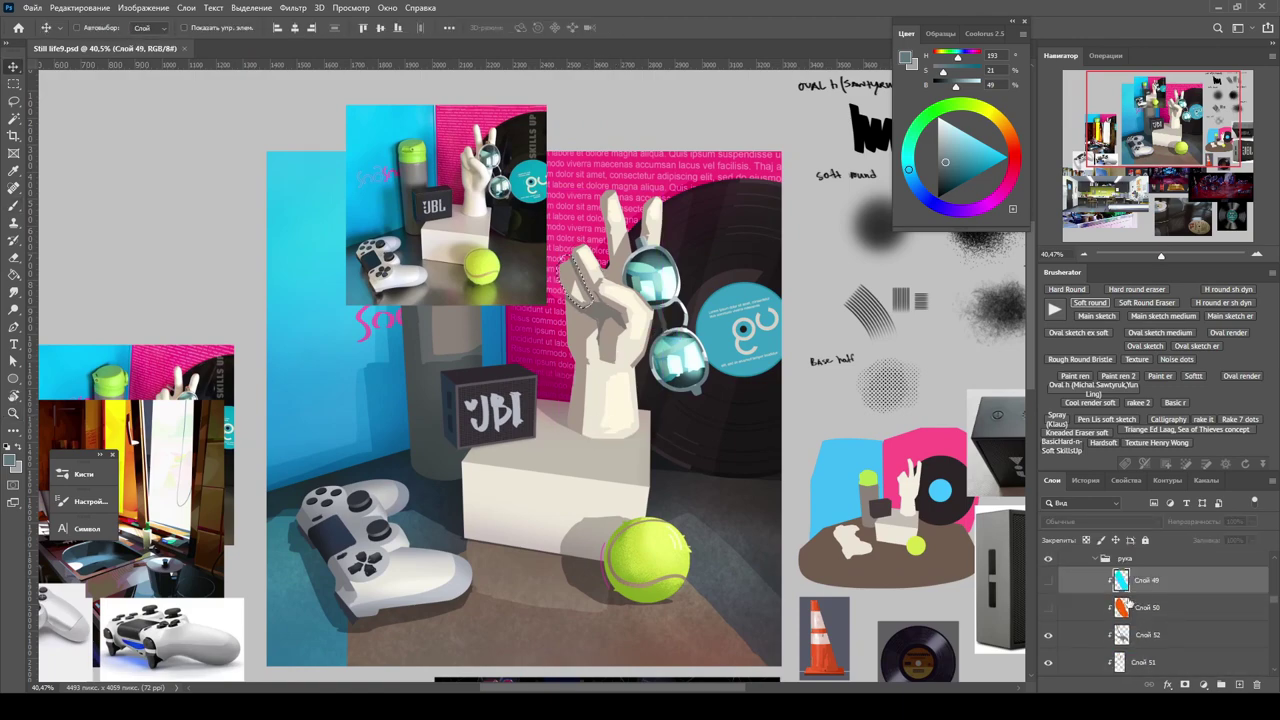
pyautogui.press('z')
pyautogui.scroll(2, 562, 308)
pyautogui.scroll(3, 610, 270)
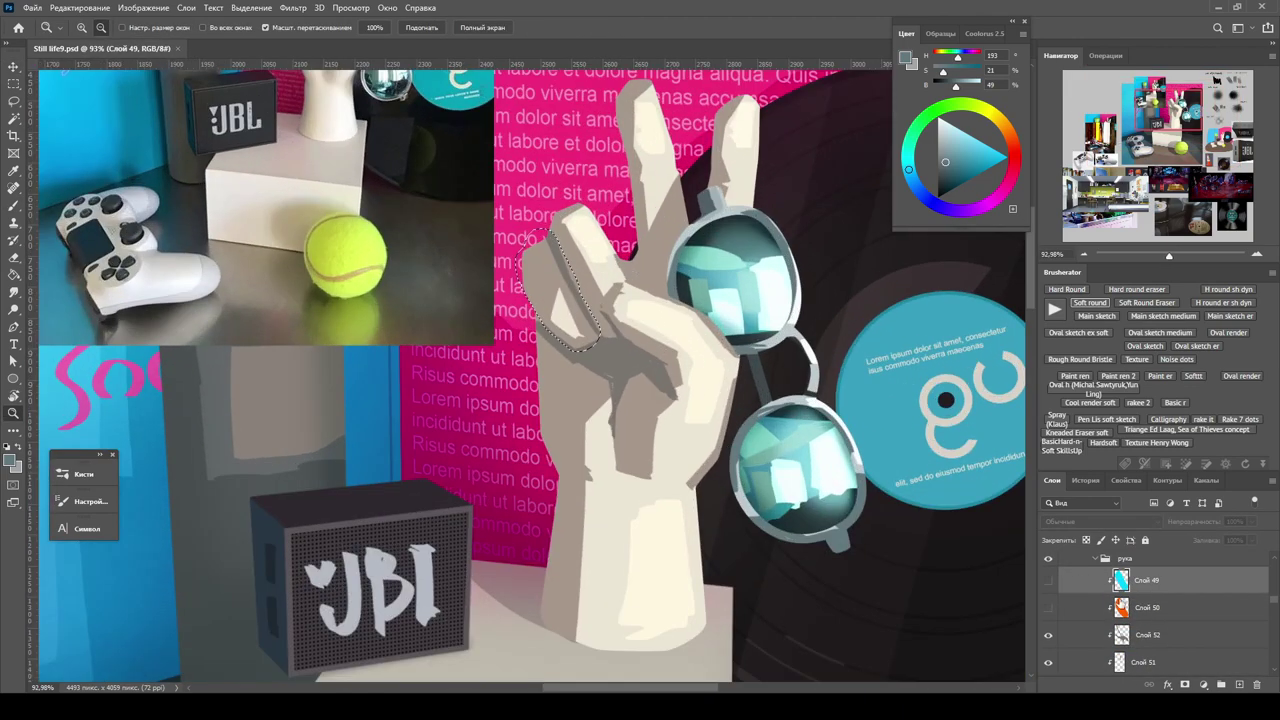
# Extend the finger selection with the Lasso along the upper contour of the bent fingers to the knuckle.
pyautogui.press('l')
pyautogui.hotkey('ctrl', '+')
pyautogui.hotkey('ctrl', '+')
pyautogui.moveTo(727, 243); pyautogui.dragTo(903, 243)
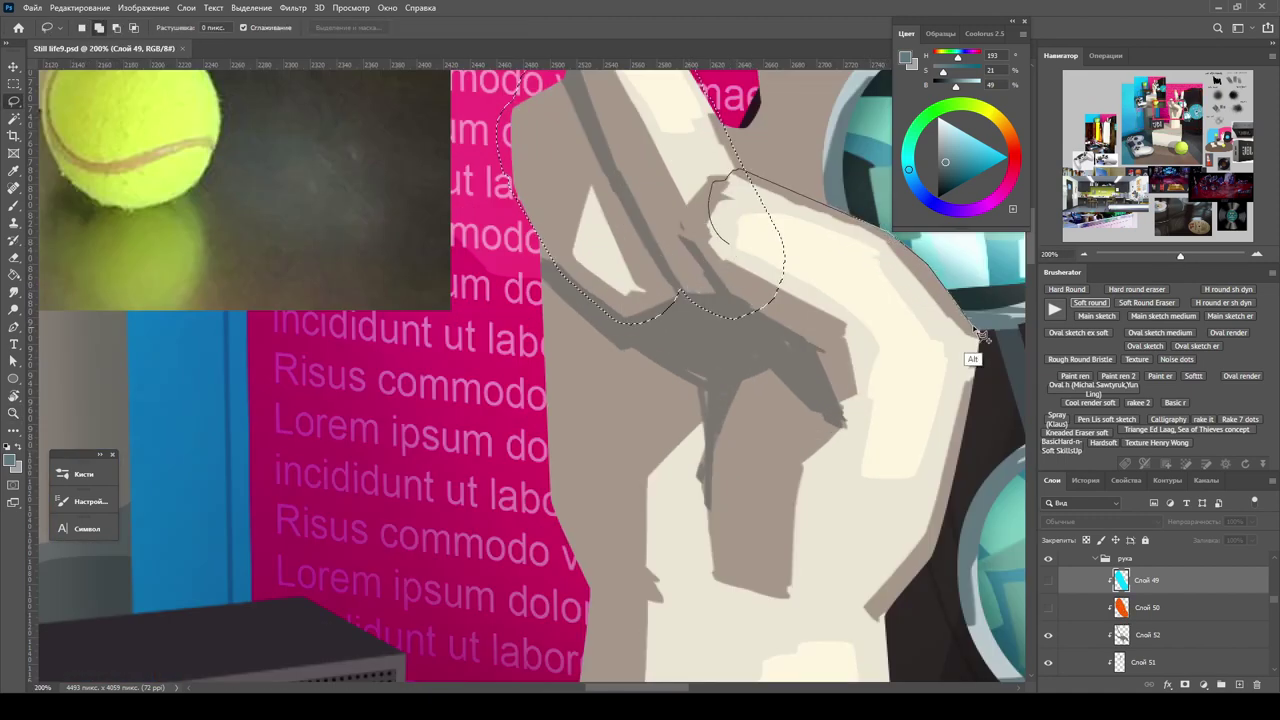
pyautogui.moveTo(975, 335)
pyautogui.mouseDown()
pyautogui.moveTo(844, 428)
pyautogui.moveTo(777, 327)
pyautogui.moveTo(737, 400)
pyautogui.mouseUp()
pyautogui.hotkey('ctrl', '-')
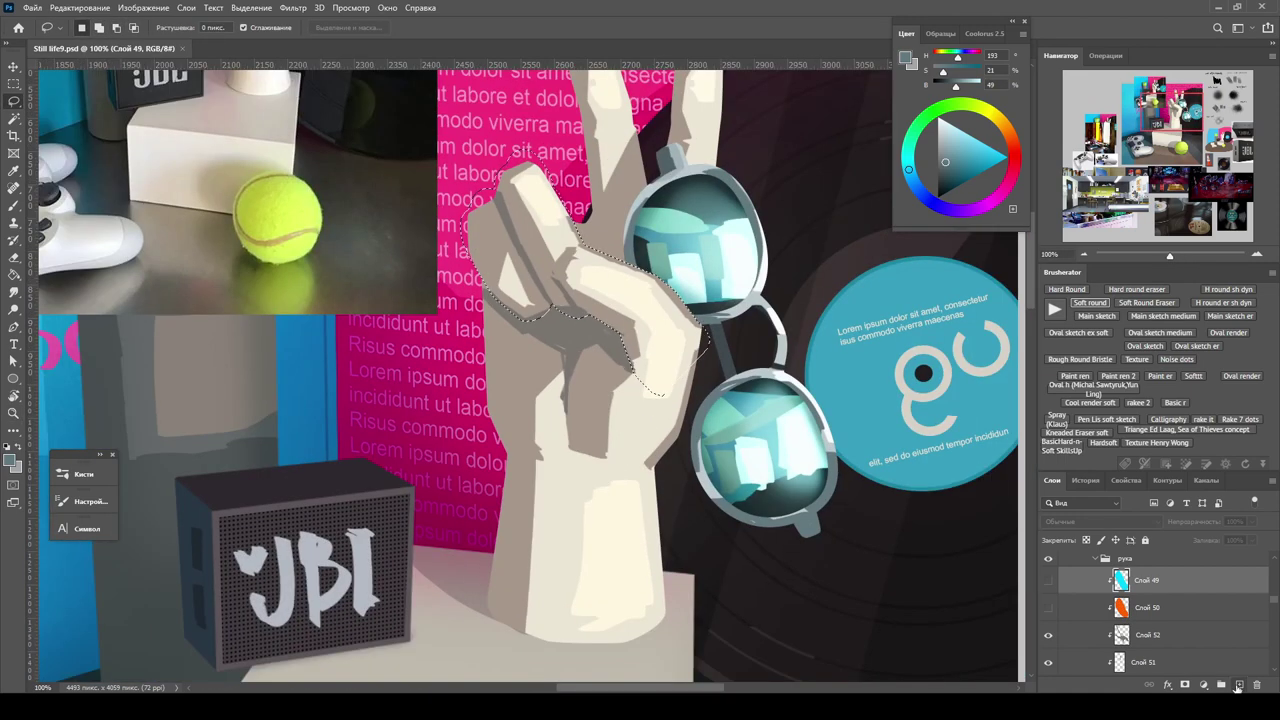
# Fill the finger selection with light cyan on a new clipped layer and deselect it.
pyautogui.click(1238, 686)
pyautogui.hotkey('alt', 'BackSpace')
pyautogui.hotkey('ctrl', 'd')
pyautogui.hotkey('ctrl', '0')
# Add another clipped layer below the cyan finger shape and set its blend mode to Hard Light.
pyautogui.click(1238, 686)
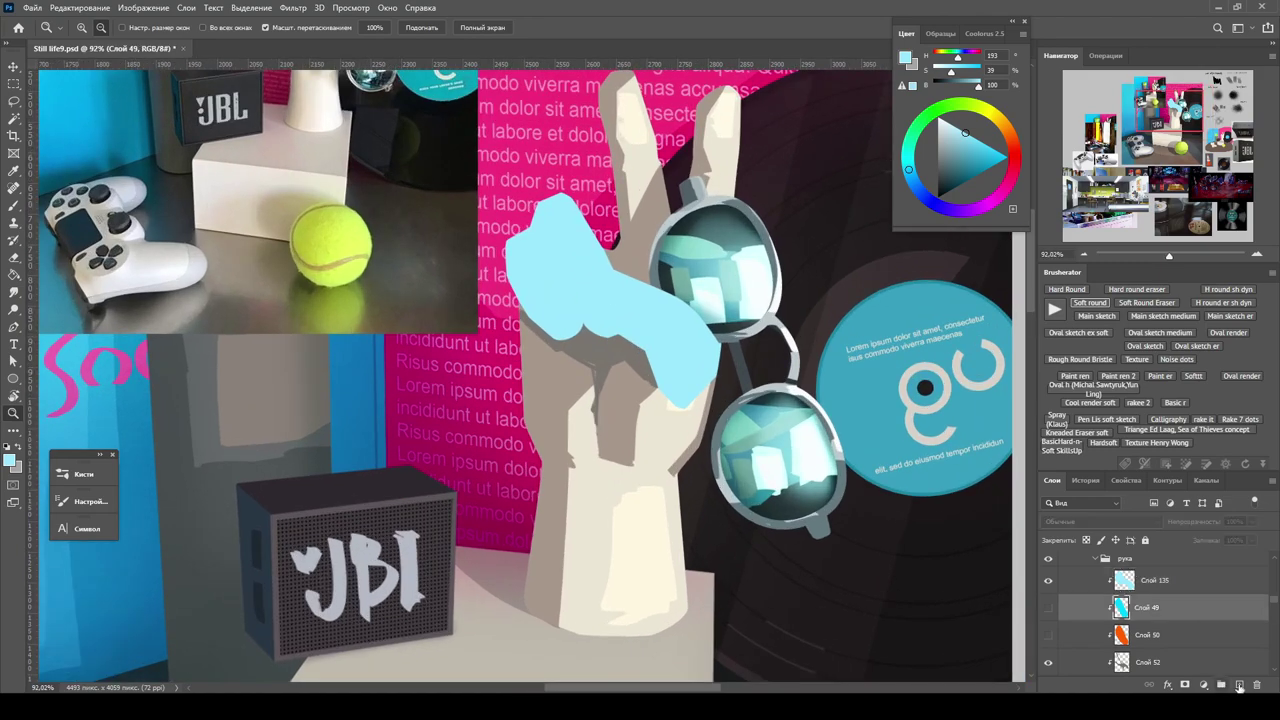
pyautogui.click(1100, 521)
pyautogui.click(1090, 545)
pyautogui.press('b')
# Brush soft warm-grey shading over the lower part of the hand with a large Soft round brush.
pyautogui.hotkey('ctrl', '-')
pyautogui.hotkey('ctrl', '-')
pyautogui.hotkey('ctrl', '-')
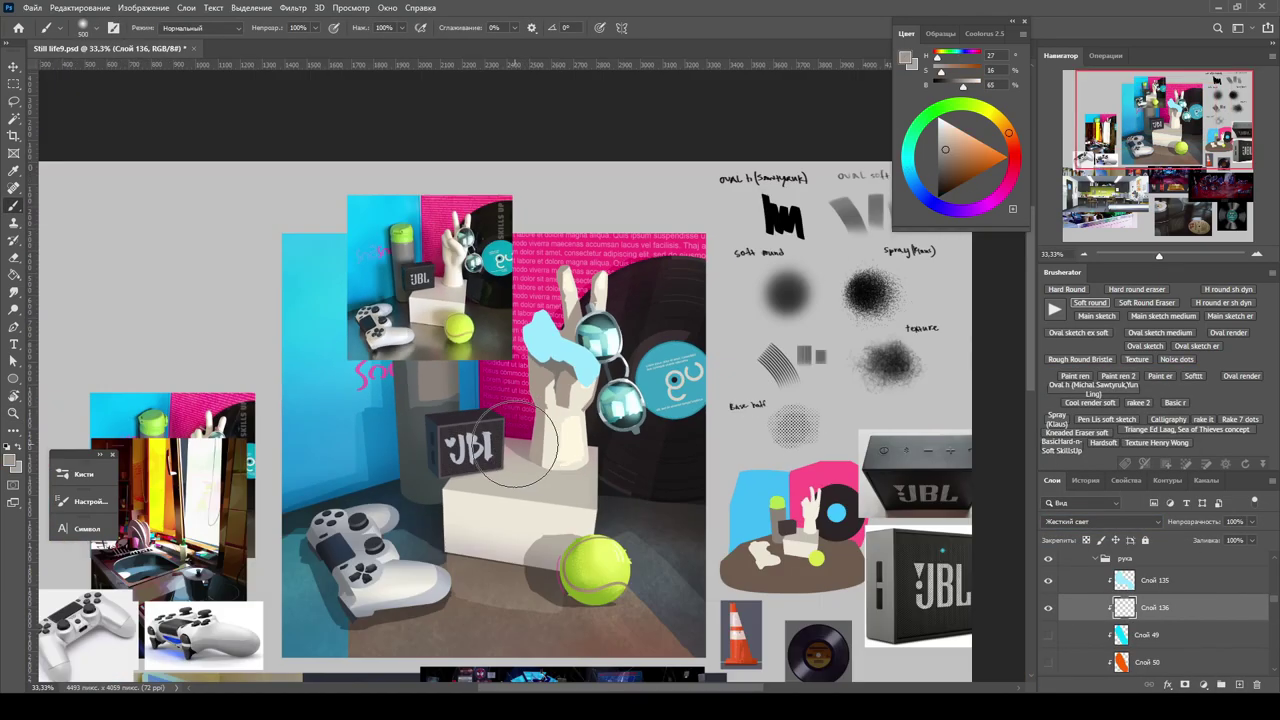
pyautogui.keyDown('alt'); pyautogui.click(524, 466); pyautogui.keyUp('alt')
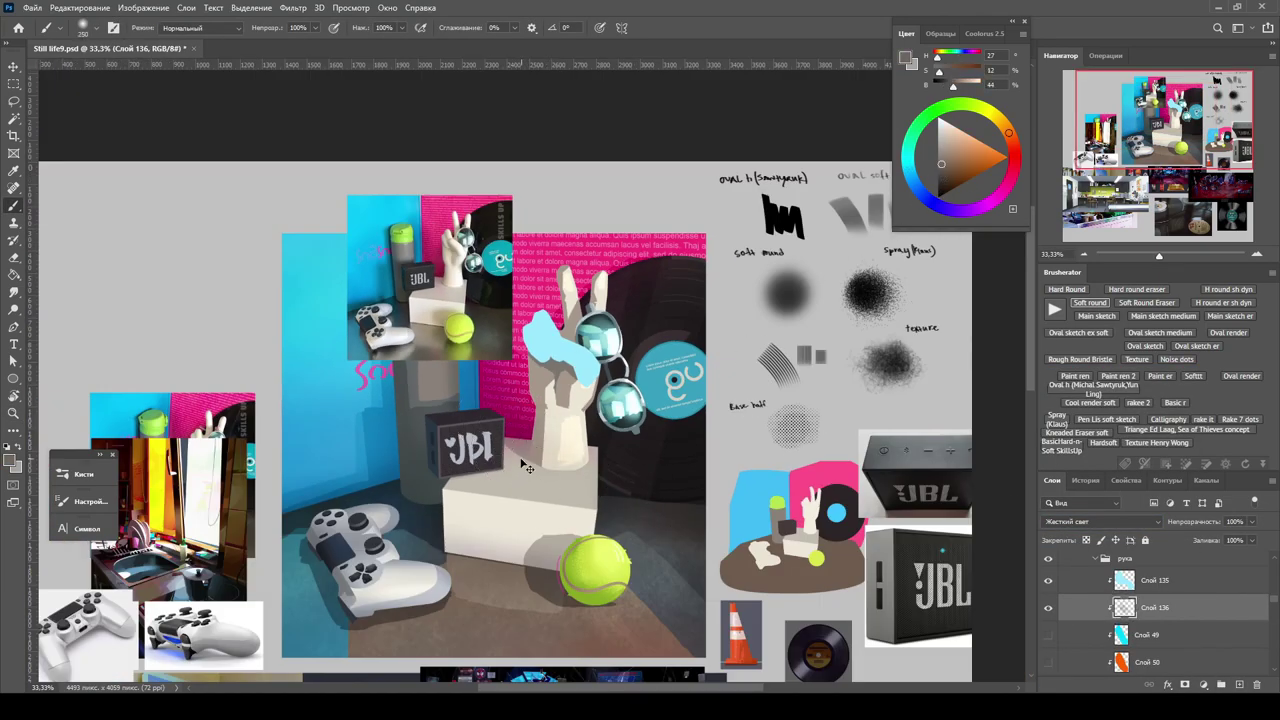
pyautogui.hotkey('ctrl', '+')
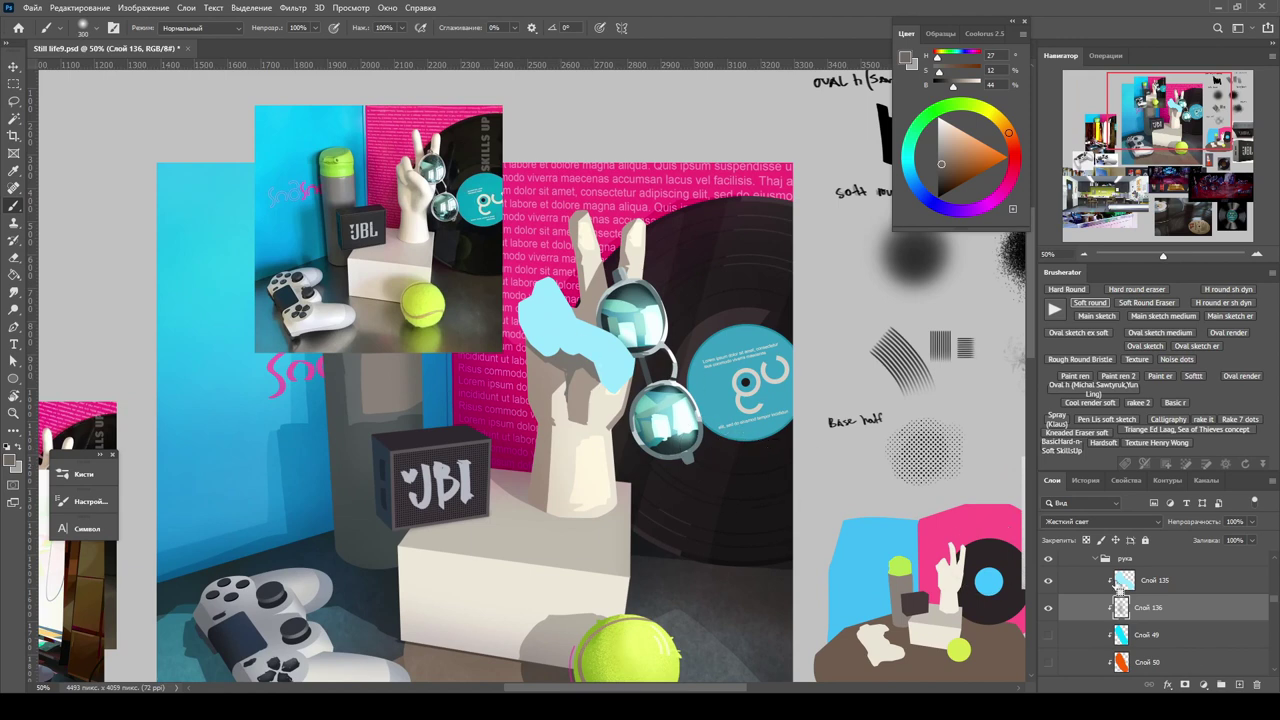
# Hide the cyan finger shape and add a layer mask to the hand's Hard Light shading layer.
pyautogui.click(1048, 580)
pyautogui.click(1185, 684)
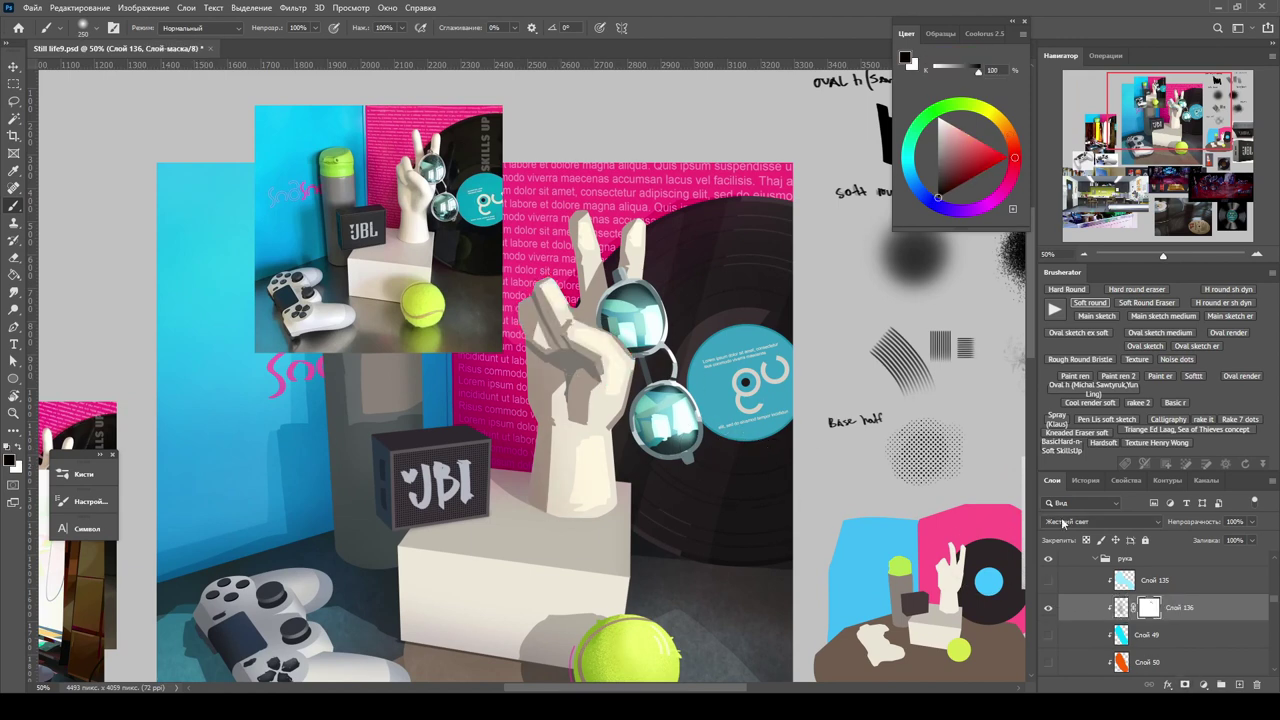
pyautogui.click(1121, 607)
# Brush soft dark brown shading around the bent fingers and compare the hand with the shading layer off and on.
pyautogui.keyDown('alt'); pyautogui.click(596, 343); pyautogui.keyUp('alt')
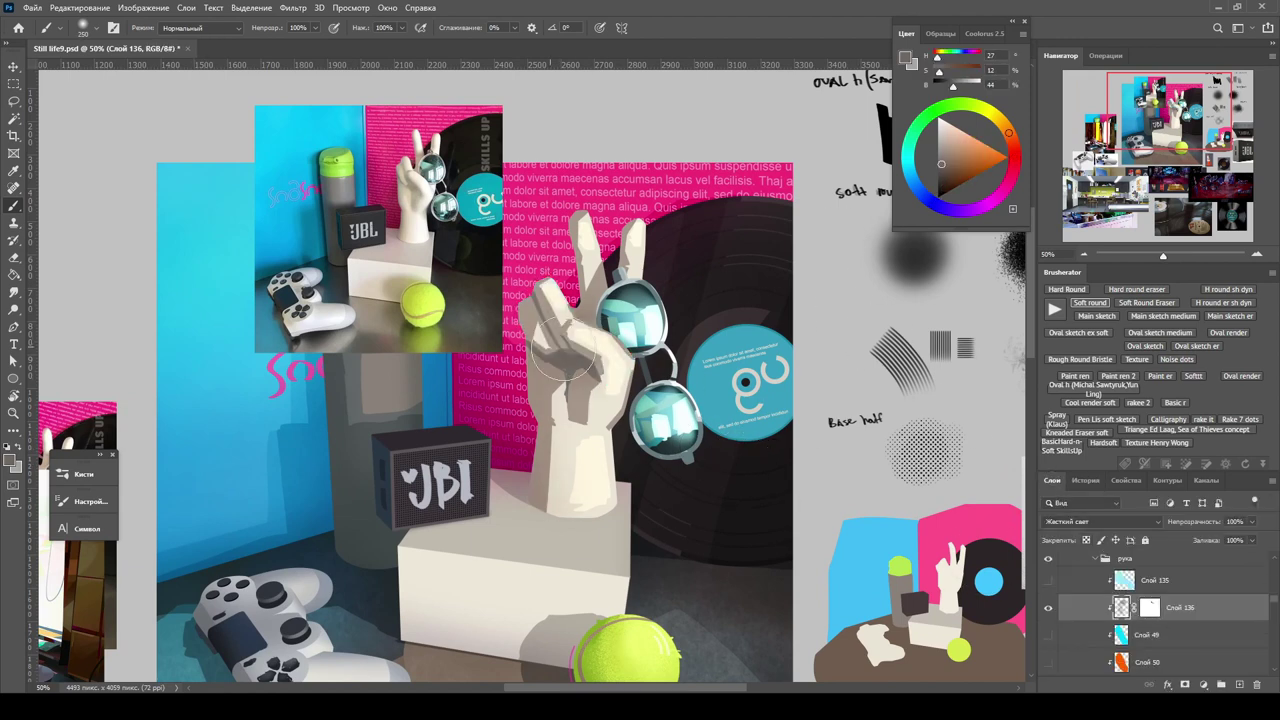
pyautogui.hotkey('ctrl', 'b')
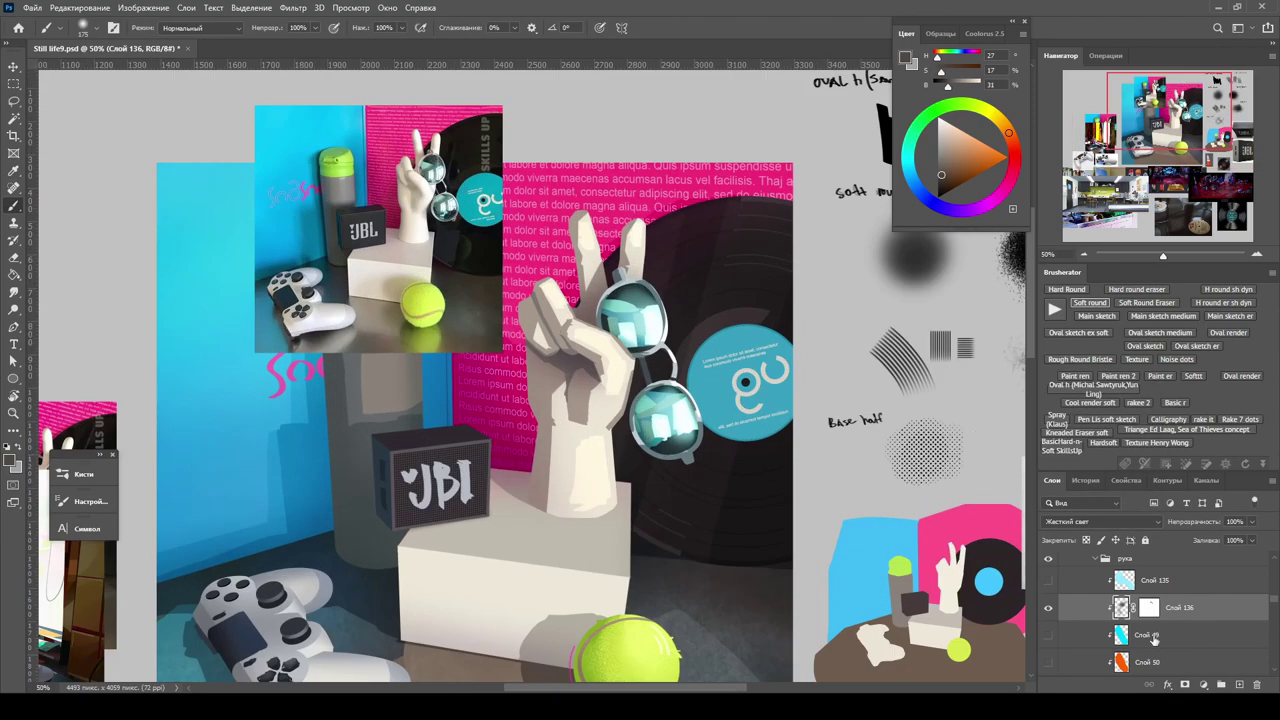
pyautogui.click(1048, 607)
pyautogui.click(1048, 607)
pyautogui.click(1056, 610)
pyautogui.hotkey('ctrl', 'u')
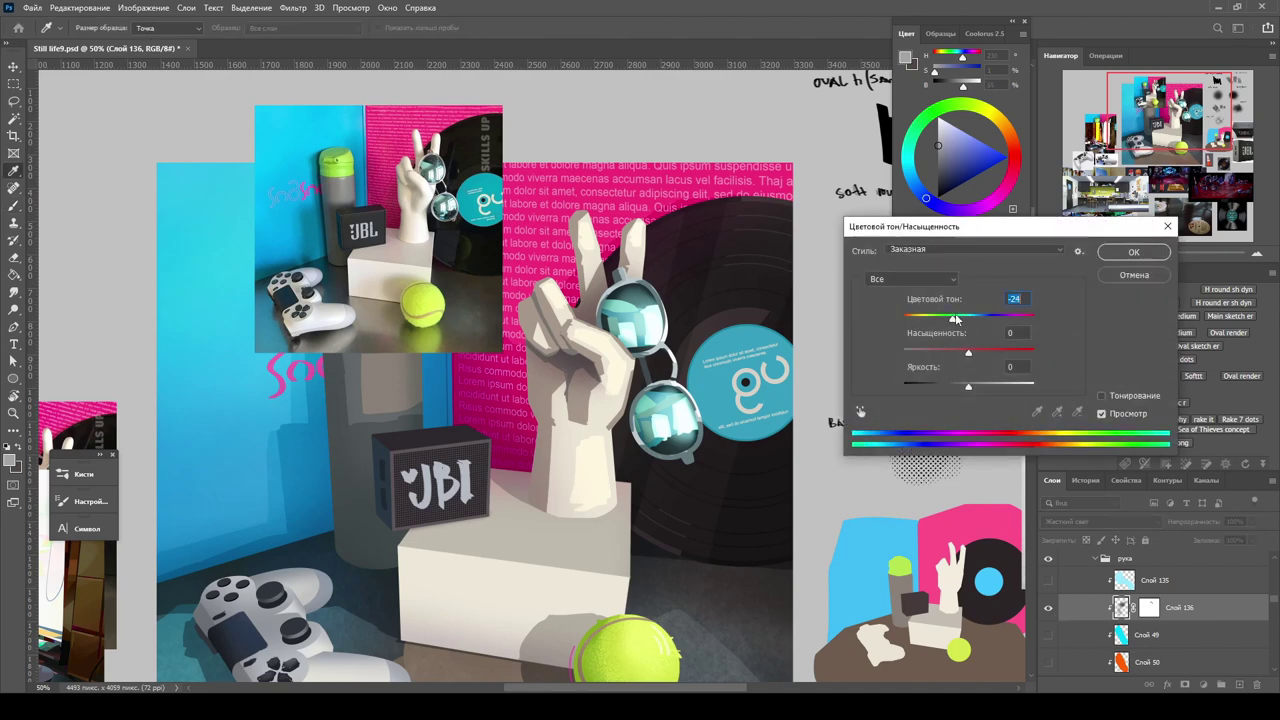
pyautogui.press('Escape')
pyautogui.scroll(-1, 1050, 595)
pyautogui.hotkey('ctrl', 'u')
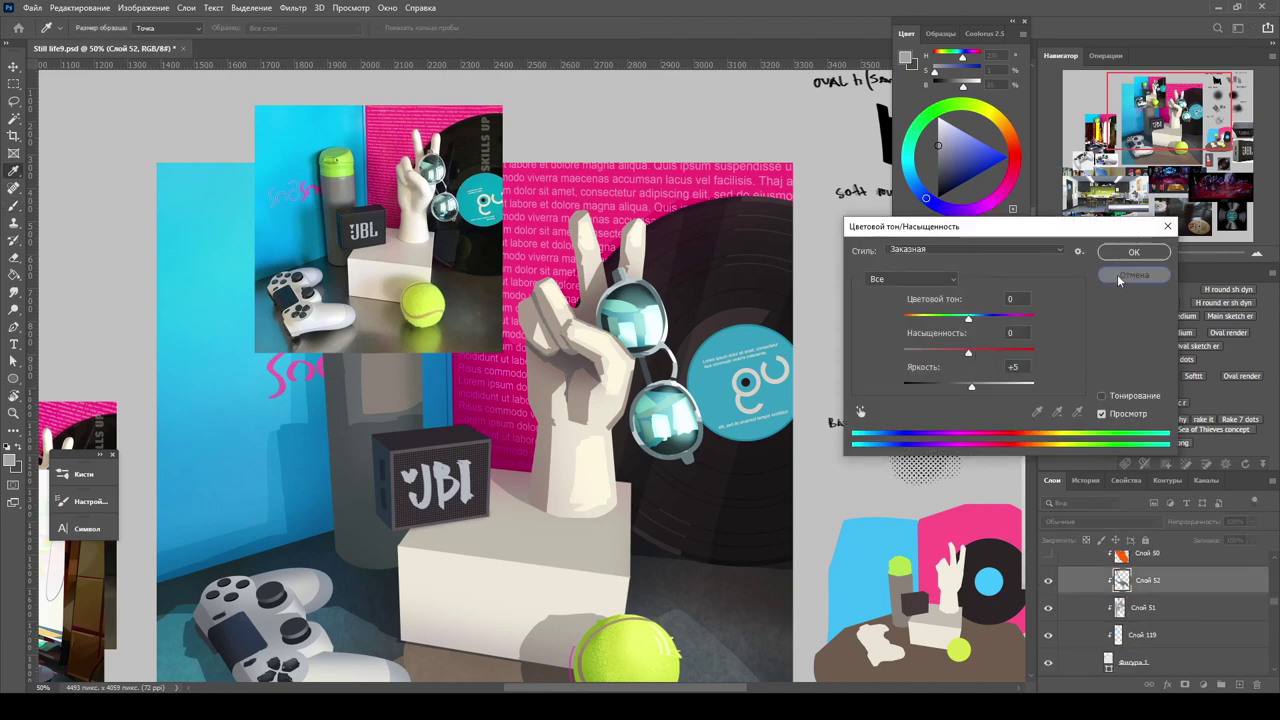
pyautogui.click(1119, 280)
pyautogui.hotkey('alt', ']')
pyautogui.hotkey('alt', ']')
pyautogui.hotkey('alt', ']')
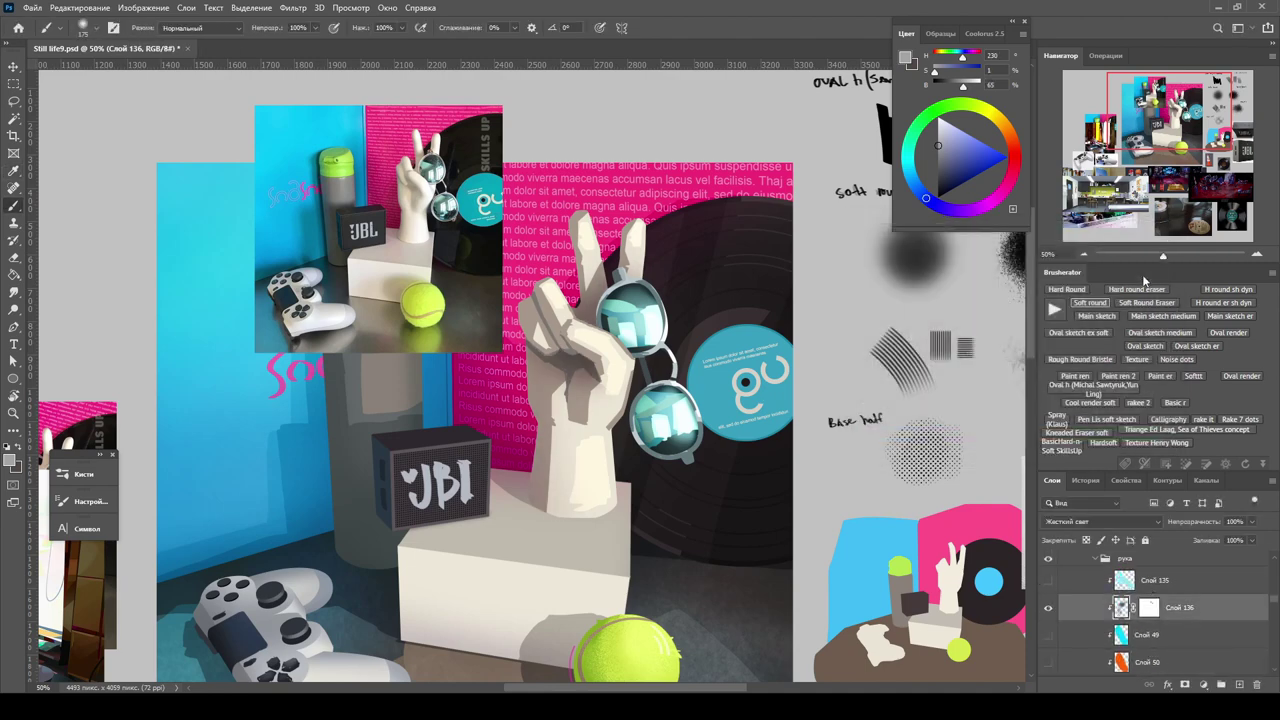
# Sample the magenta background and softly brush it onto the hand's edge as reflected light at 30% opacity.
pyautogui.press('z')
pyautogui.moveTo(575, 335)
pyautogui.mouseDown()
pyautogui.moveTo(520, 335)
pyautogui.moveTo(625, 329)
pyautogui.mouseUp()
pyautogui.press('b')
pyautogui.keyDown('alt'); pyautogui.click(642, 272); pyautogui.keyUp('alt')
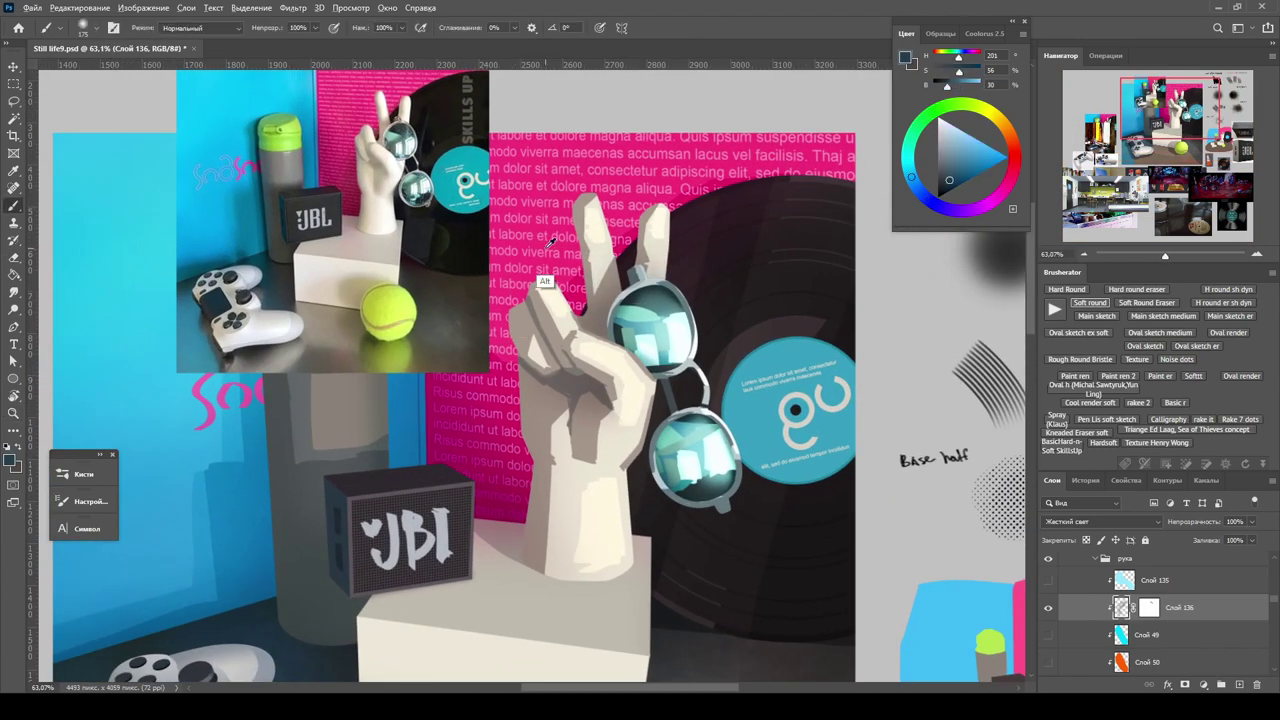
pyautogui.keyDown('alt'); pyautogui.click(573, 210); pyautogui.keyUp('alt')
pyautogui.press('3')
pyautogui.moveTo(529, 270); pyautogui.dragTo(619, 237)
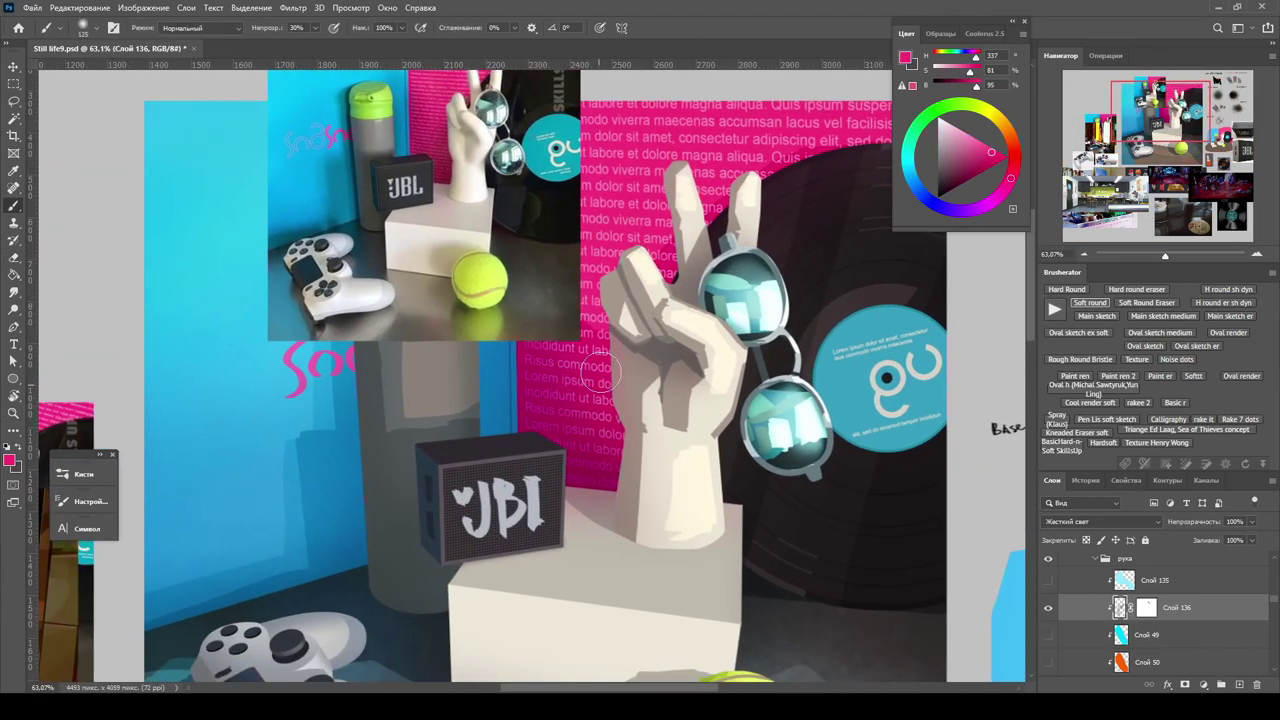
pyautogui.hotkey('ctrl', '-')
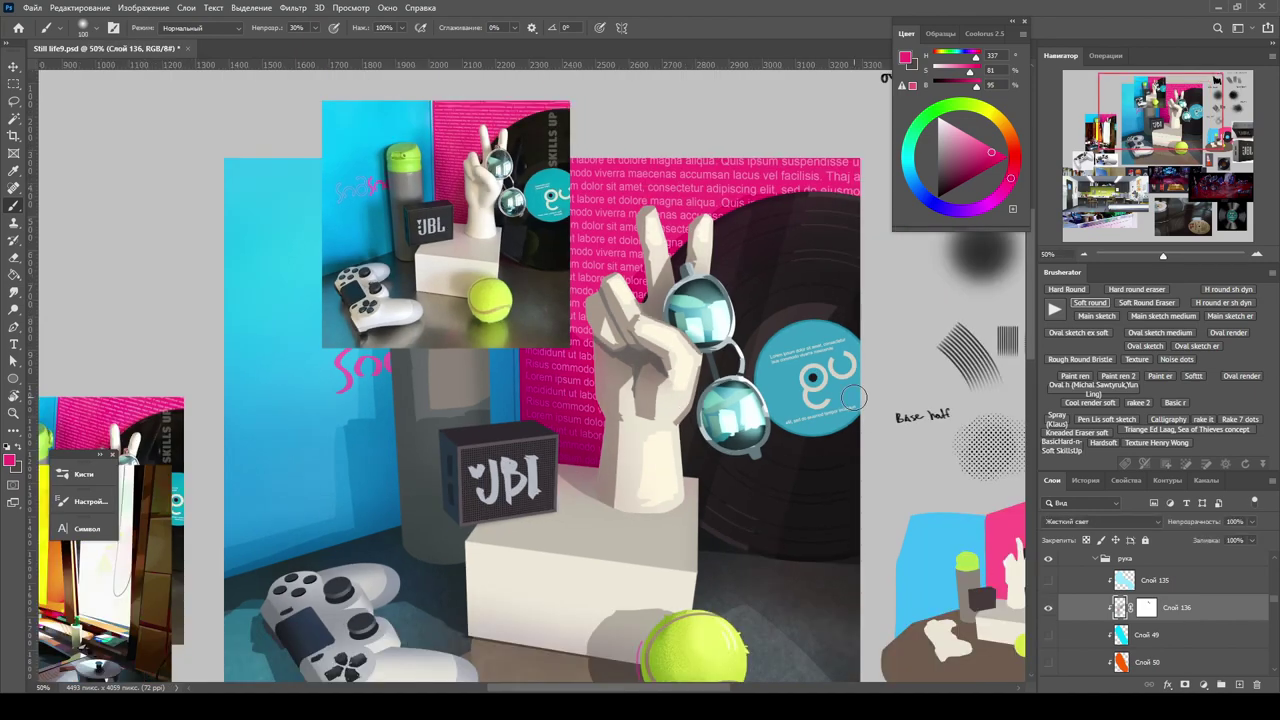
# Add a new clipped layer beneath Слой 119 in the hand group and brush soft muted brown shading onto the hand.
pyautogui.press('e')
pyautogui.press('z')
pyautogui.moveTo(870, 432)
pyautogui.mouseDown()
pyautogui.moveTo(905, 434)
pyautogui.moveTo(885, 434)
pyautogui.mouseUp()
pyautogui.scroll(-3, 1147, 637)
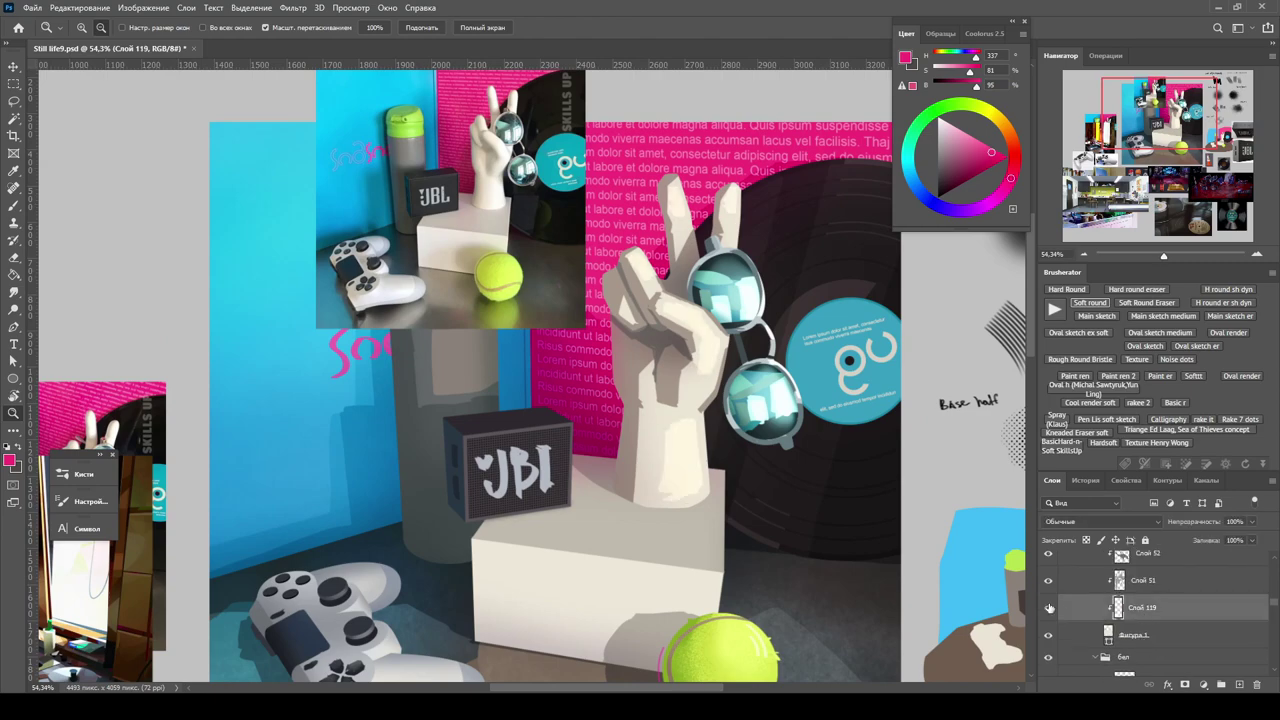
pyautogui.click(1062, 607)
pyautogui.keyDown('ctrl'); pyautogui.click(1239, 684); pyautogui.keyUp('ctrl')
pyautogui.press('b')
pyautogui.moveTo(638, 375); pyautogui.dragTo(638, 495)
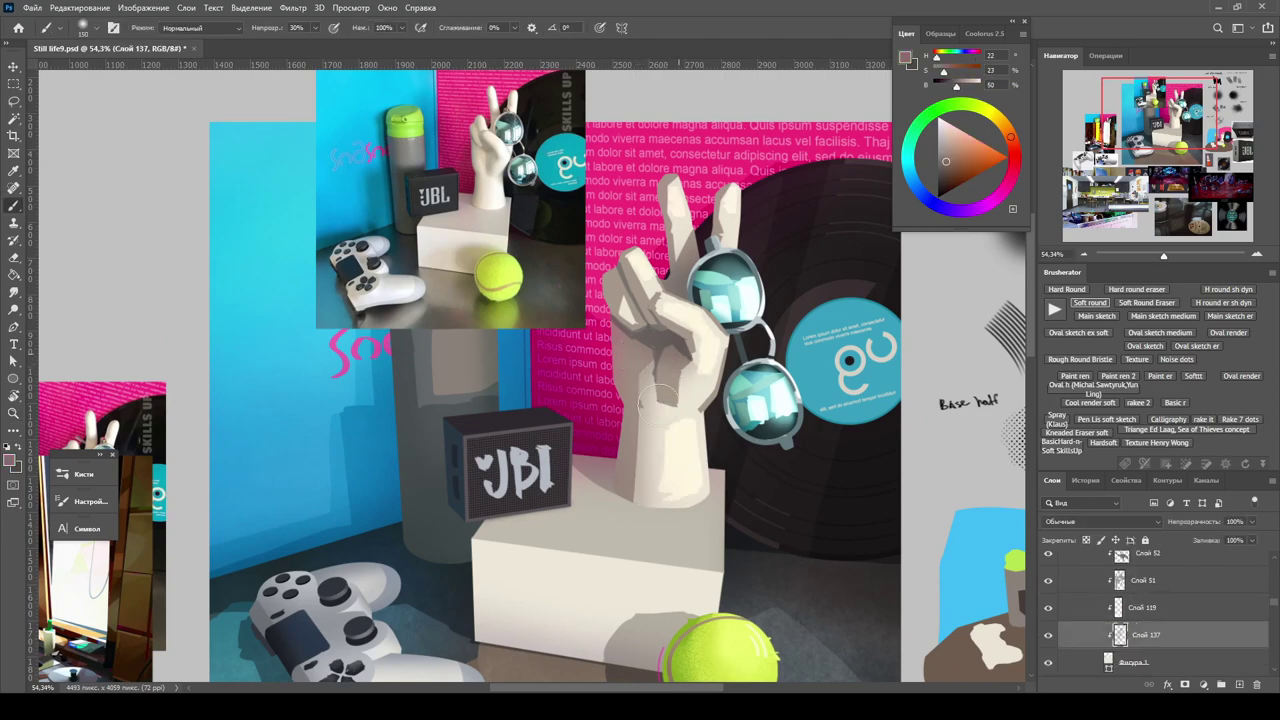
# Lighten the hand shading on layer Слой 51 to lightness +18 with Hue/Saturation and adjust its saturation.
pyautogui.hotkey('ctrl', '-')
pyautogui.hotkey('ctrl', '-')
pyautogui.press('z')
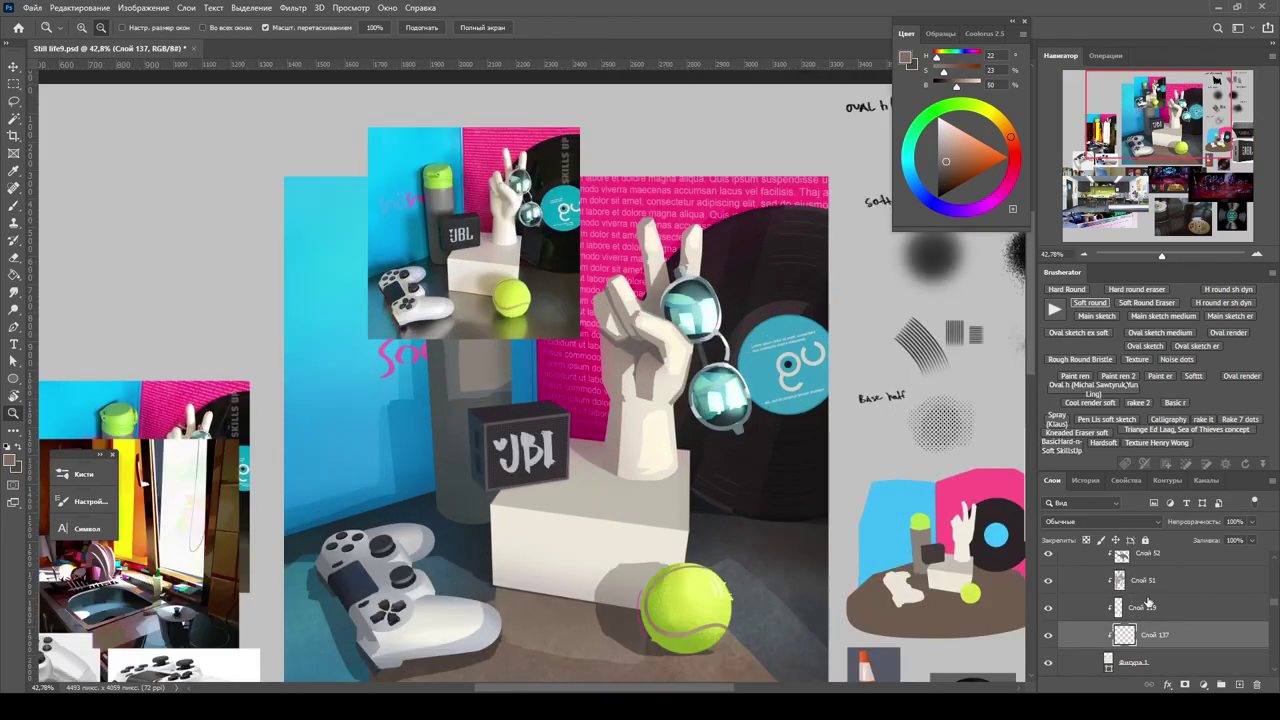
pyautogui.hotkey('ctrl', 'u')
pyautogui.moveTo(968, 386); pyautogui.dragTo(982, 387)
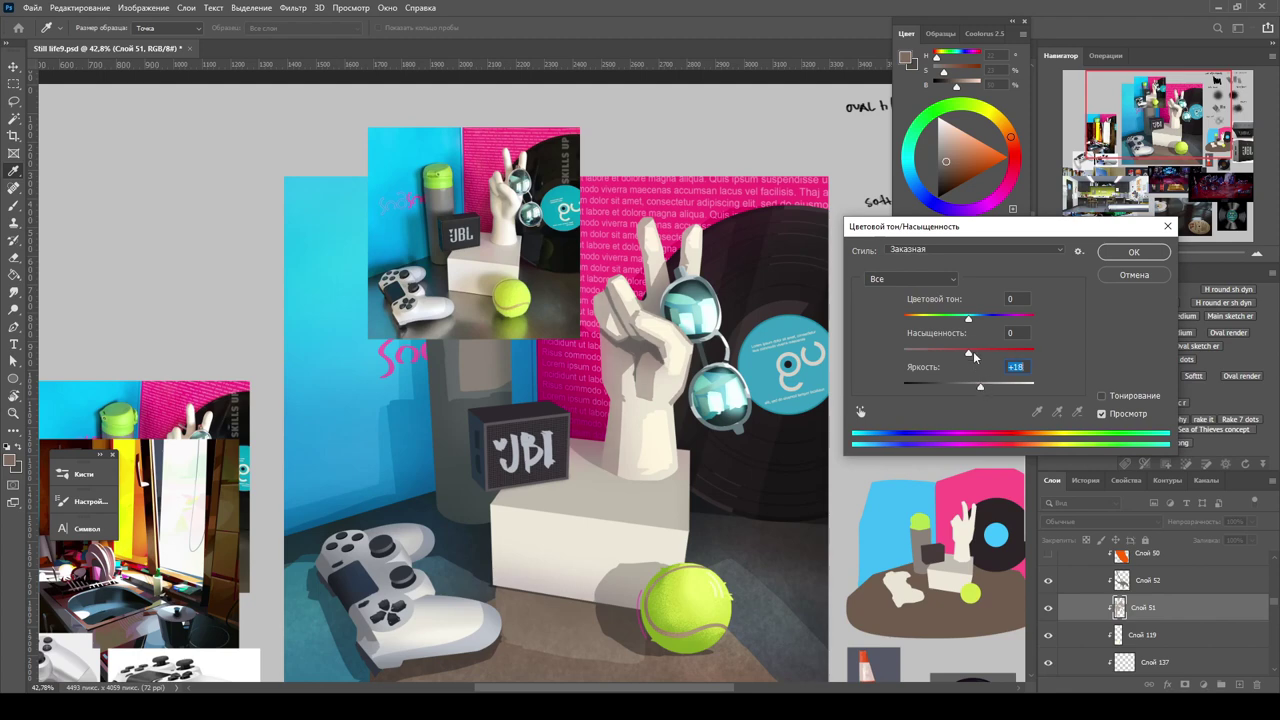
pyautogui.moveTo(972, 353); pyautogui.dragTo(1026, 318)
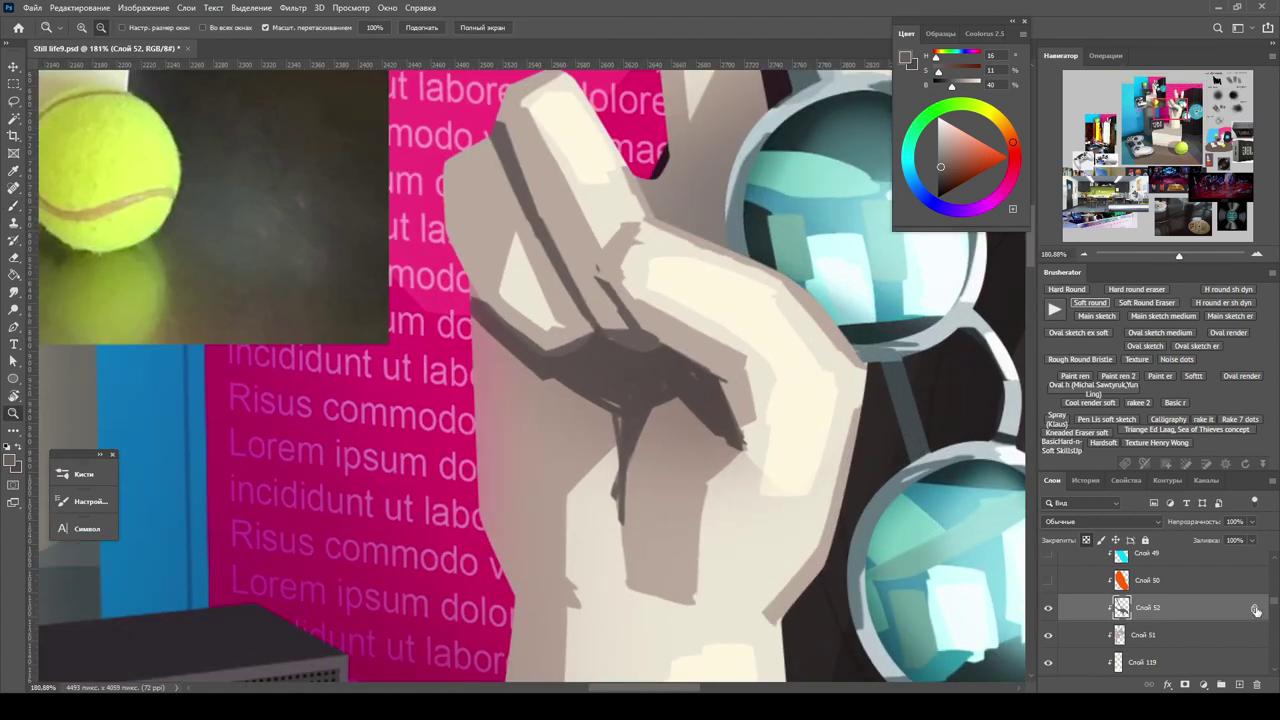
# Compare the hand with the Слой 52 shadow layer hidden and shown, and darken the palm shadow to a deeper brown.
pyautogui.click(1048, 608)
pyautogui.click(1048, 608)
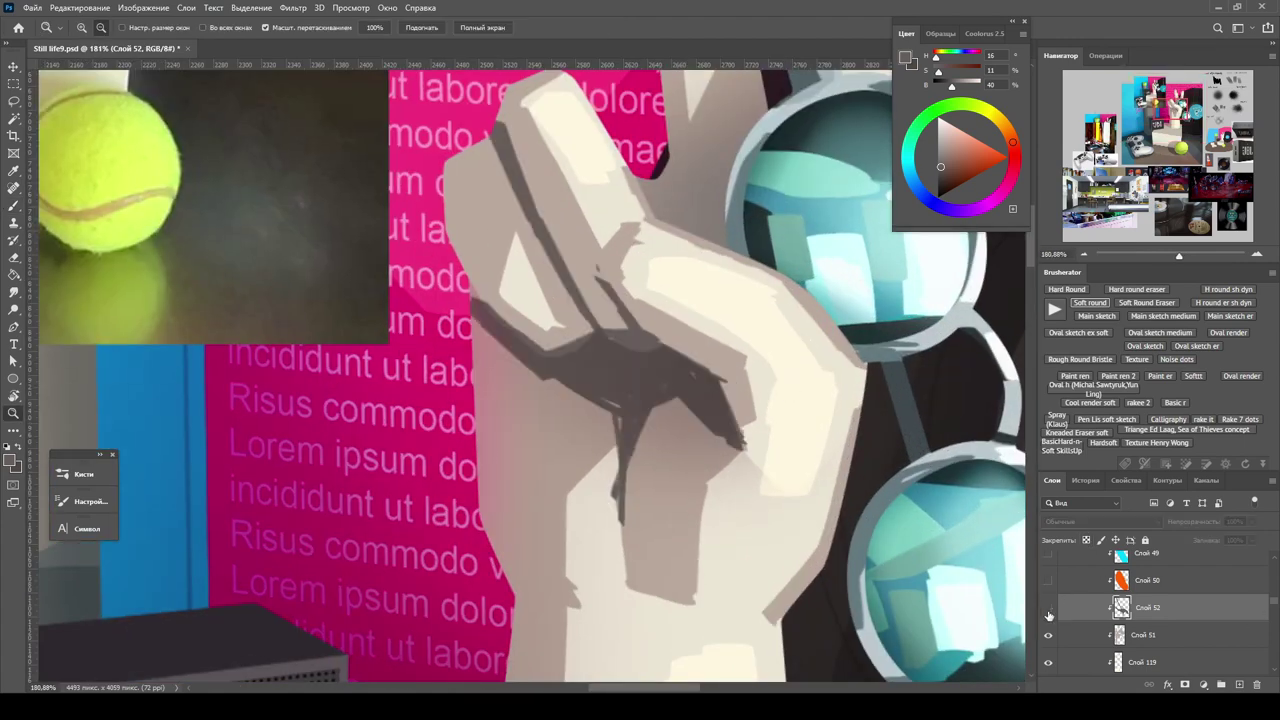
pyautogui.click(1048, 607)
pyautogui.click(1048, 607)
pyautogui.press('b')
pyautogui.click(1048, 607)
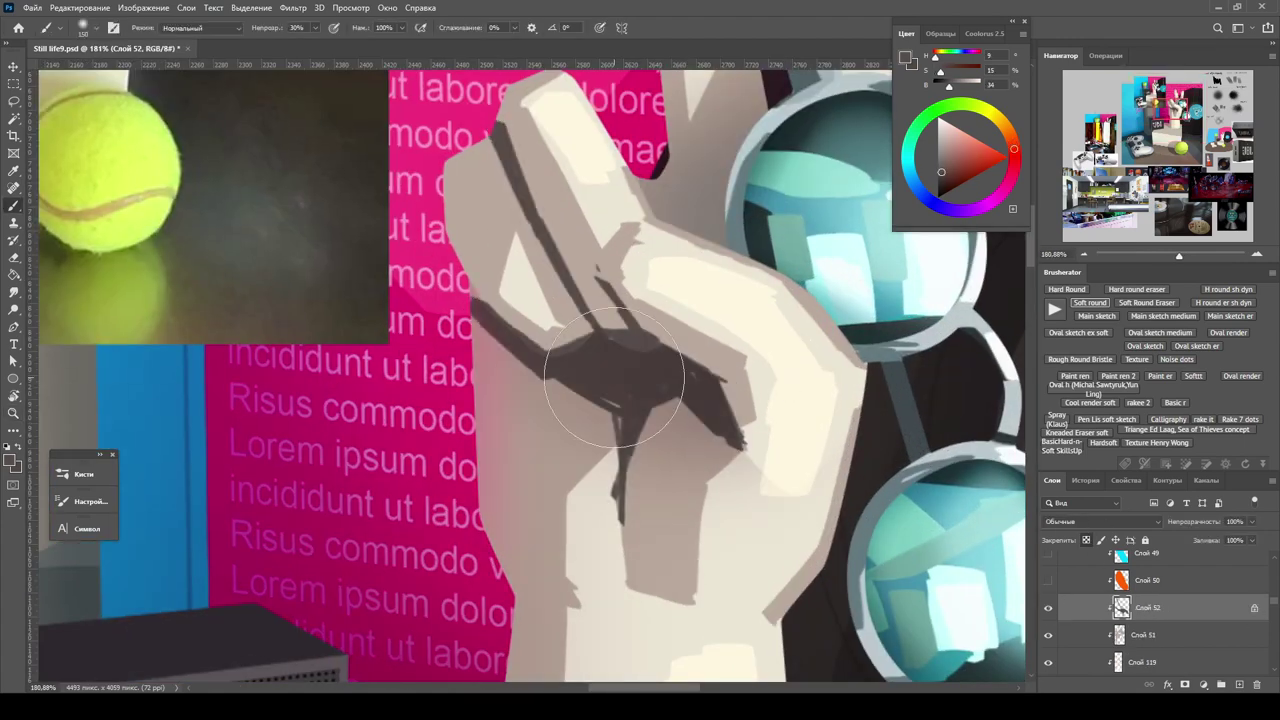
# Unlock the transparency of the Слой 52 shadow layer and switch to the Oval h brush.
pyautogui.scroll(1, 1150, 620)
pyautogui.click(1080, 359)
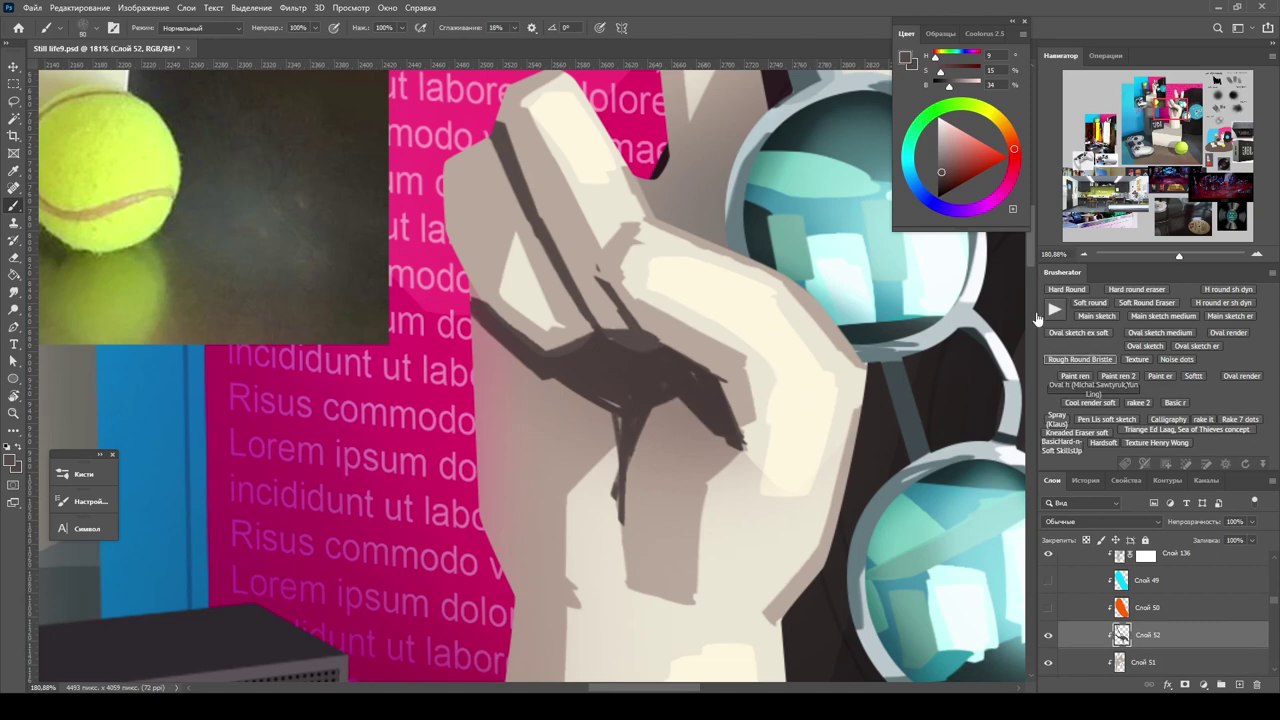
pyautogui.click(1093, 384)
pyautogui.hotkey('ctrl', '-')
pyautogui.hotkey('ctrl', '-')
pyautogui.hotkey('ctrl', '-')
pyautogui.scroll(-2, 1110, 620)
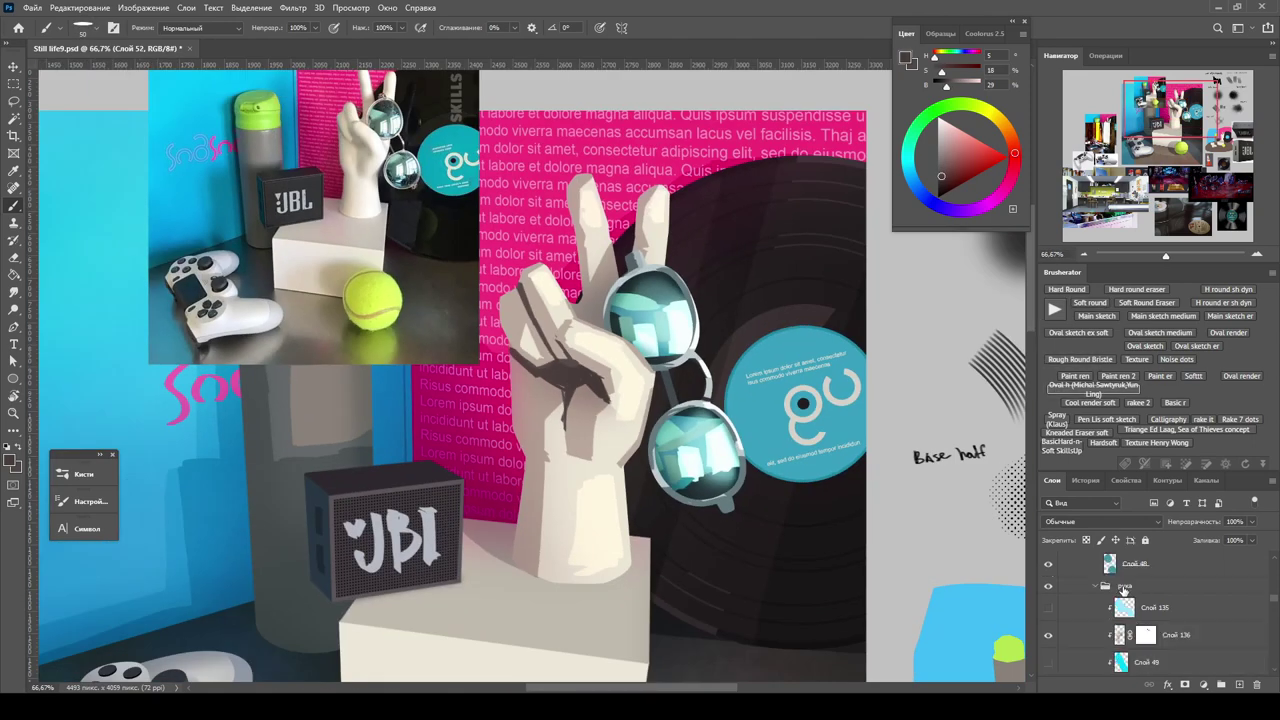
# Place an empty clipped layer directly above the Слой 52 shadow layer and review the whole hand.
pyautogui.click(1130, 607)
pyautogui.scroll(3, 1133, 590)
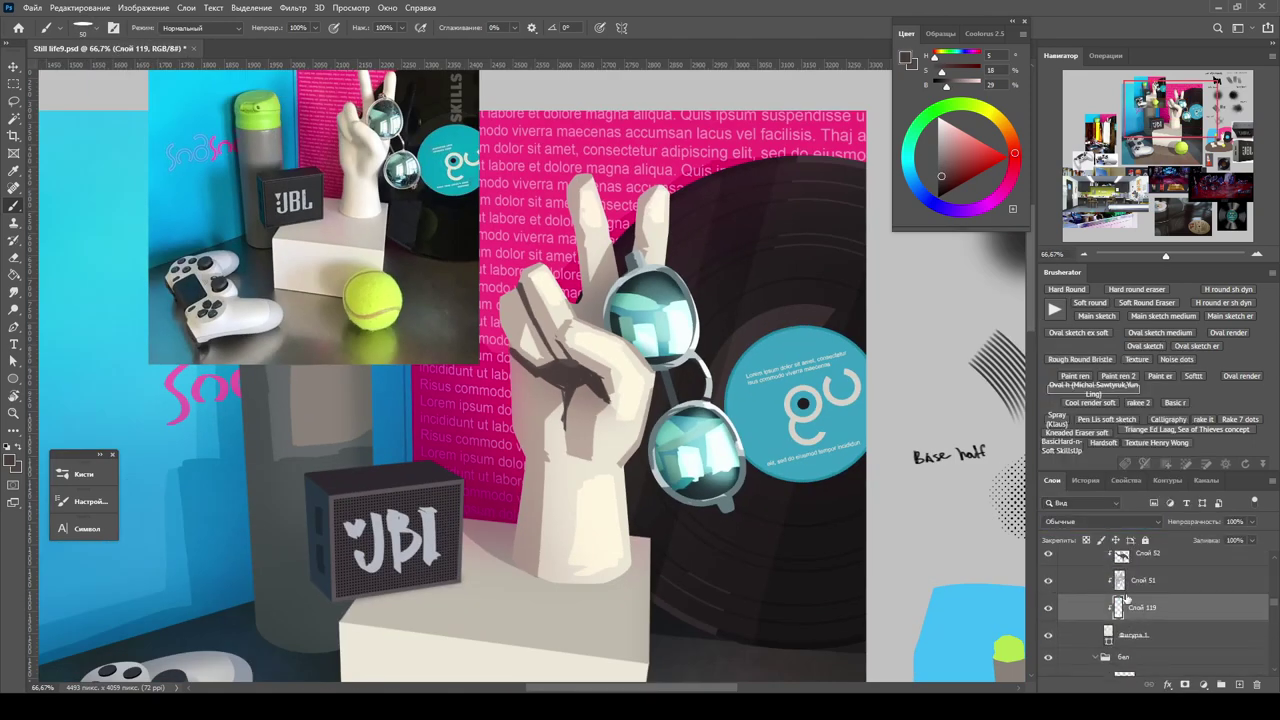
pyautogui.click(1100, 583)
pyautogui.hotkey('ctrl', '1')
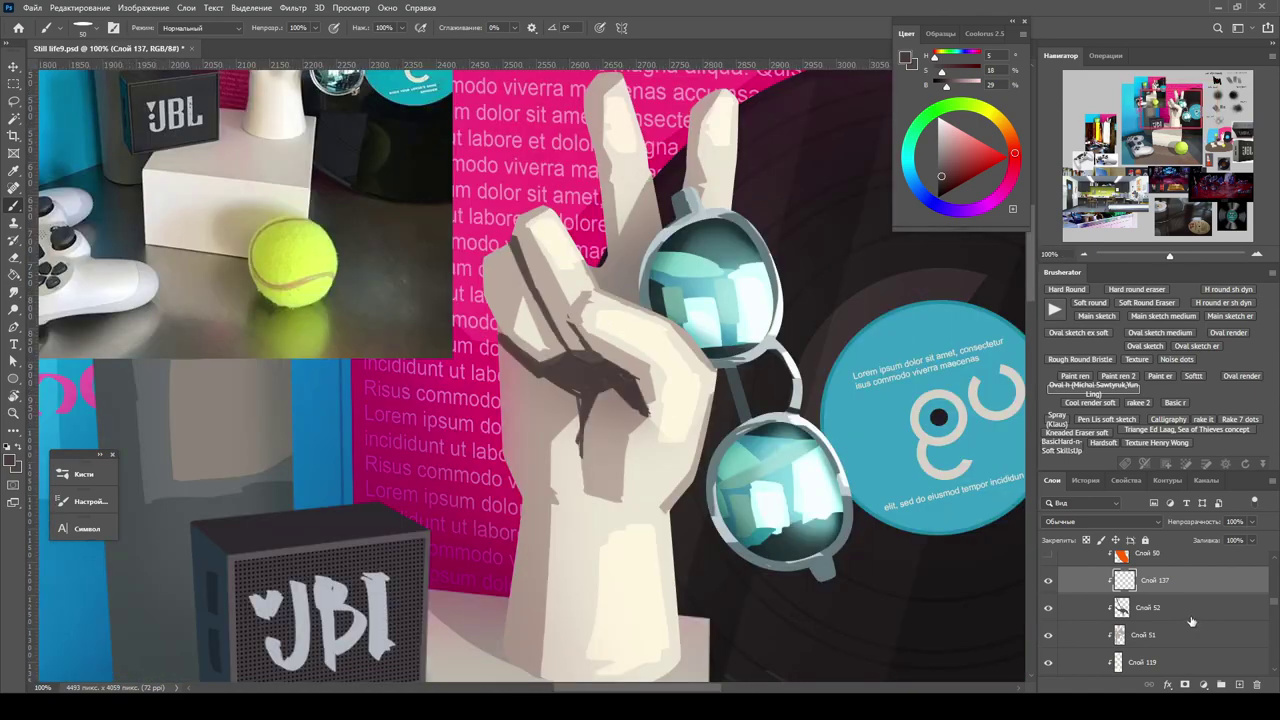
pyautogui.scroll(3, 1093, 598)
pyautogui.press('z')
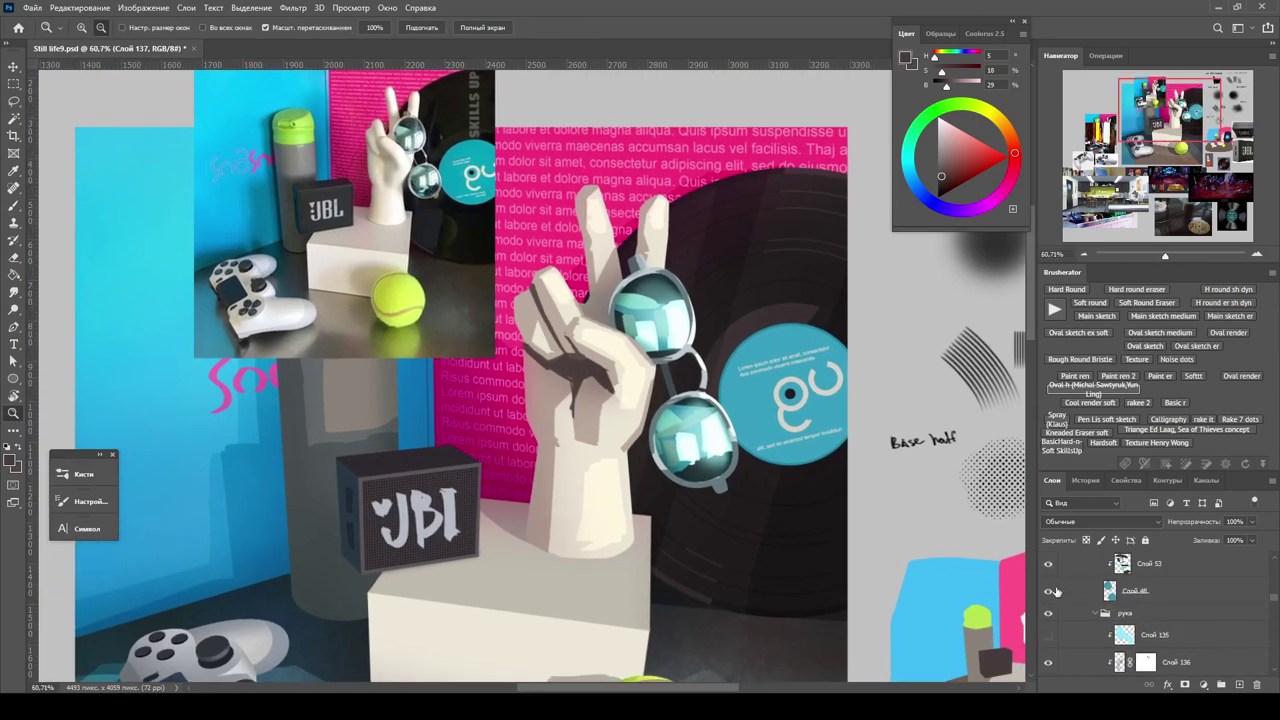
# Revert the painting to the layer fill state in the history and adjust the Слой 52 shadow with Hue/Saturation.
pyautogui.click(1086, 480)
pyautogui.scroll(-1, 1097, 557)
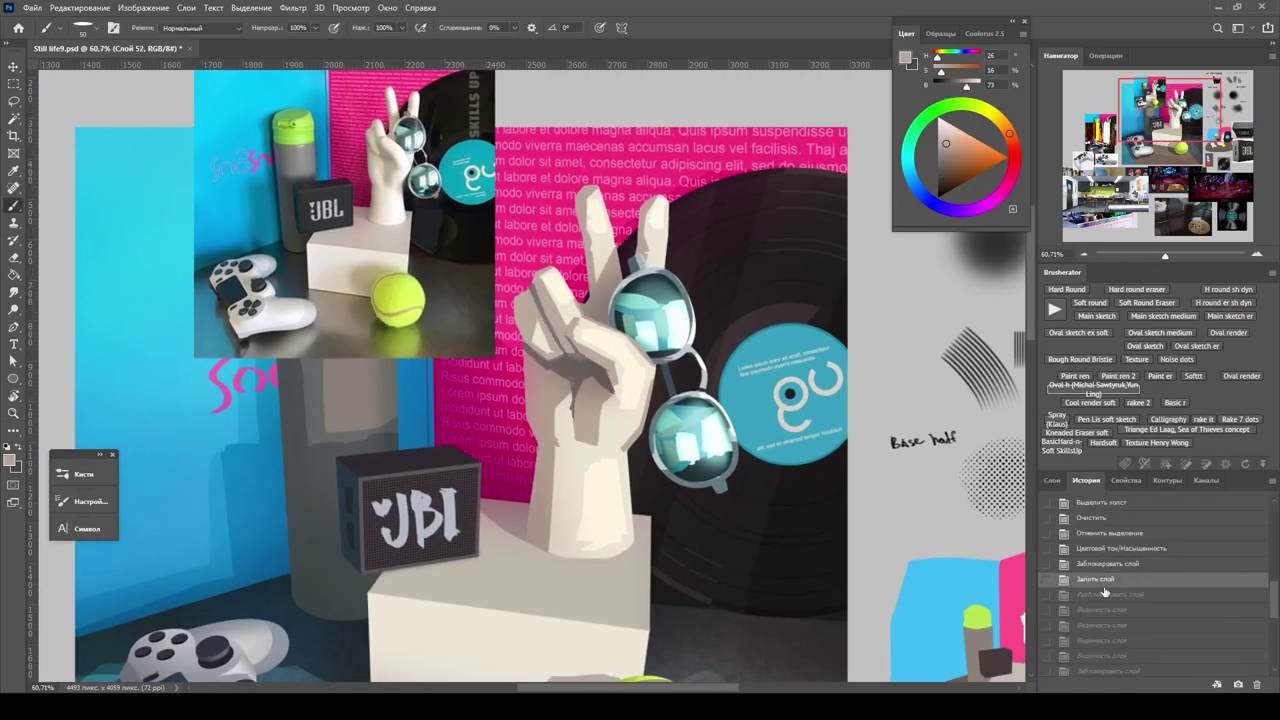
pyautogui.click(1052, 480)
pyautogui.click(1147, 580)
pyautogui.hotkey('ctrl', 'u')
pyautogui.press('Return')
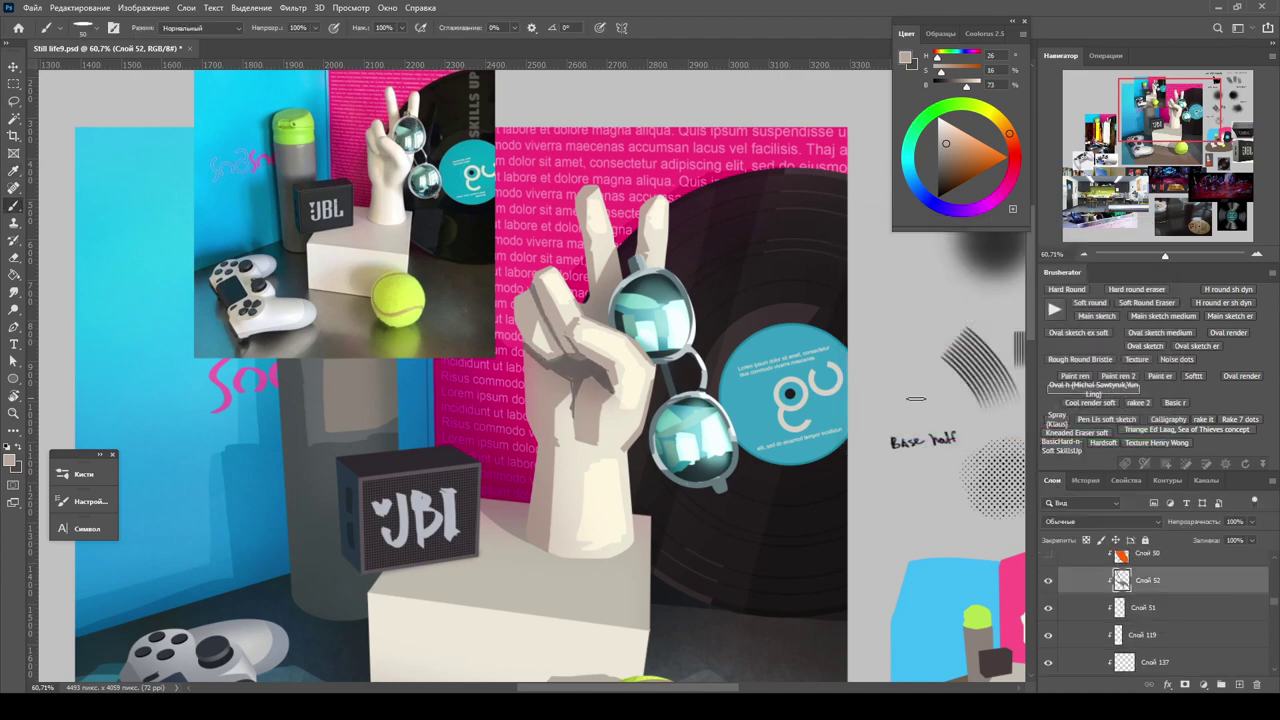
pyautogui.press('z')
pyautogui.hotkey('ctrl', '+')
pyautogui.hotkey('ctrl', 'u')
pyautogui.press('Escape')
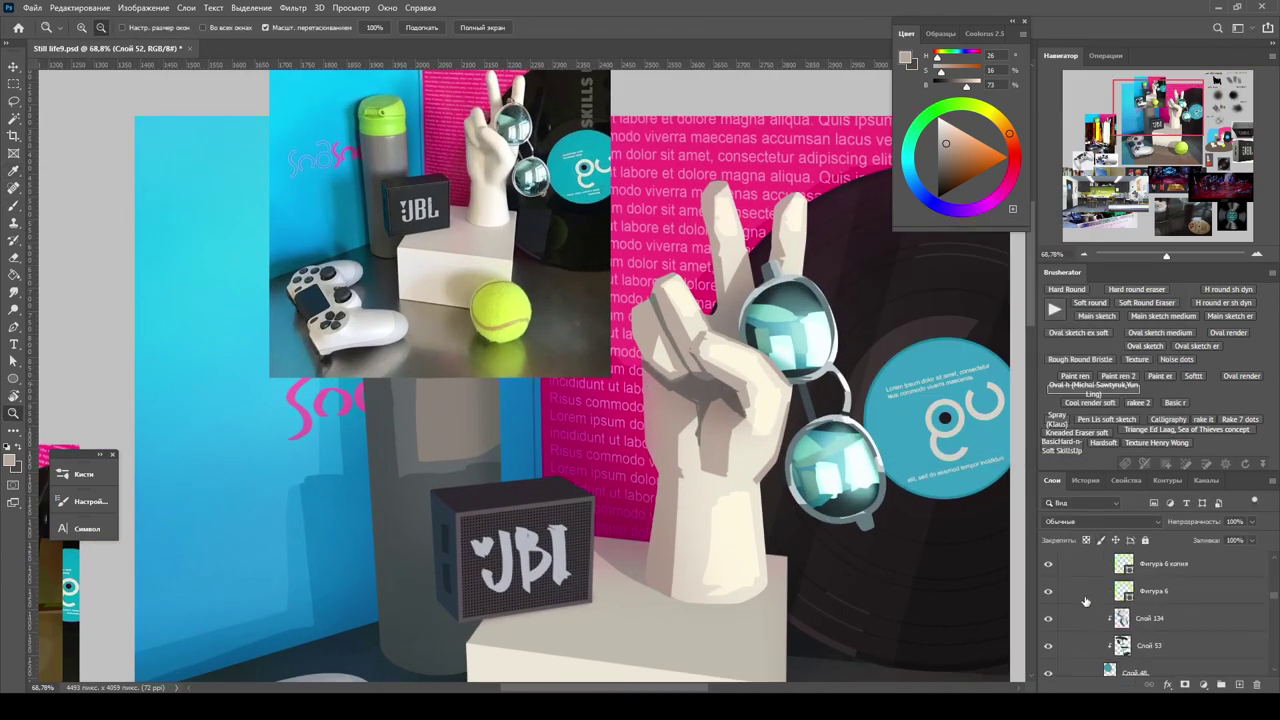
# Select the hand's Hard Light layer Слой 136 and set up the Soft Round Eraser for softening its shading.
pyautogui.scroll(2, 1155, 635)
pyautogui.click(1176, 634)
pyautogui.click(1146, 302)
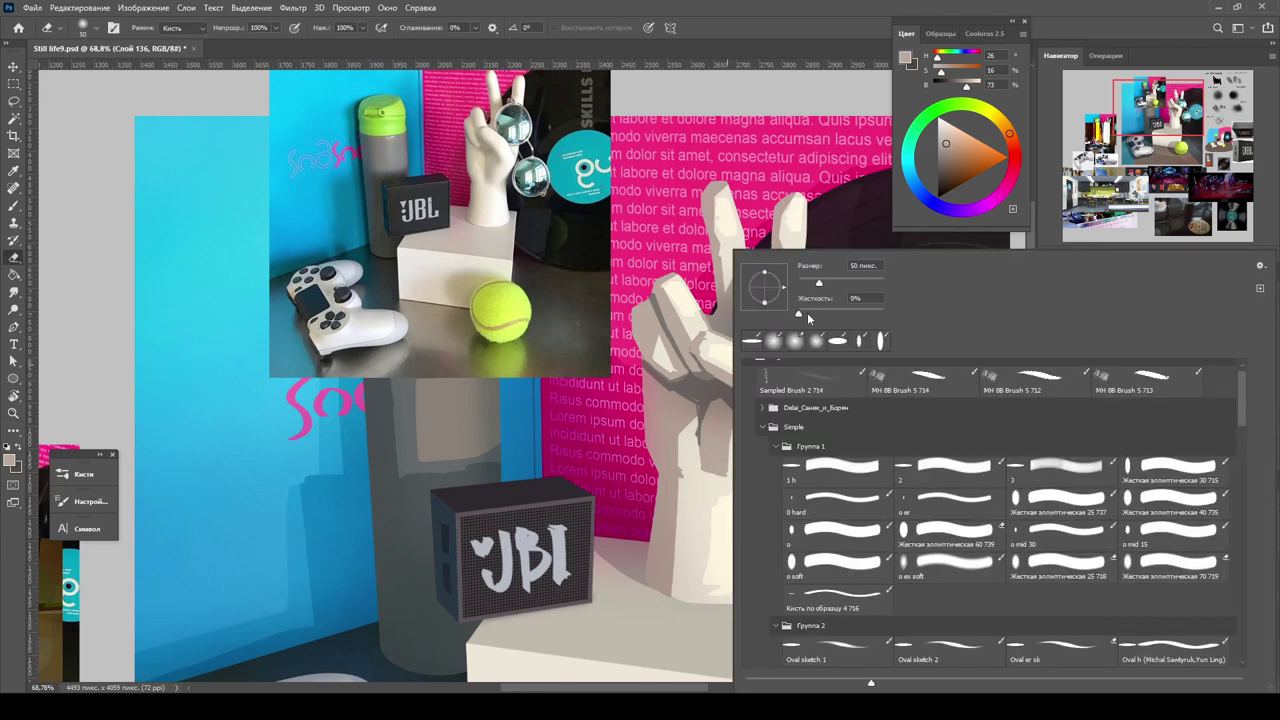
pyautogui.scroll(-3, 1200, 614)
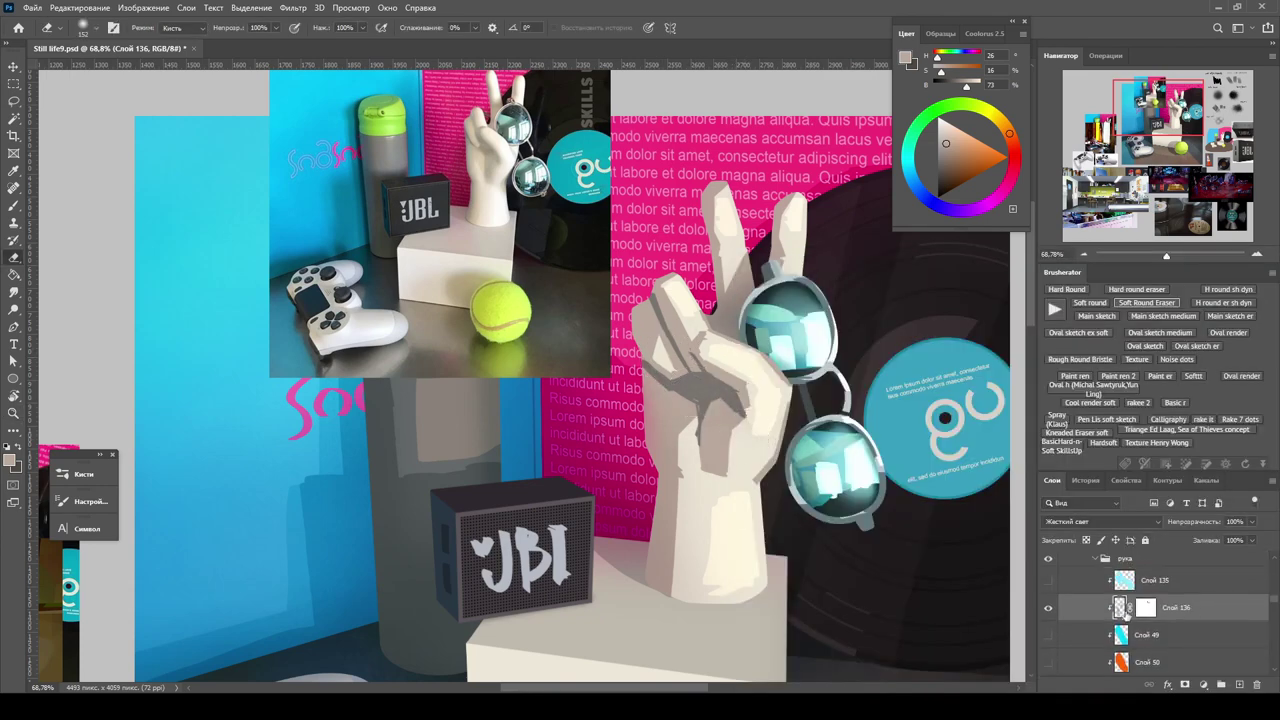
pyautogui.click(1200, 607)
# Lasso the palm shadow, add a clipped layer beneath Слой 52 and lock the transparent pixels of Слой 52.
pyautogui.hotkey('ctrl', '-')
pyautogui.press('l')
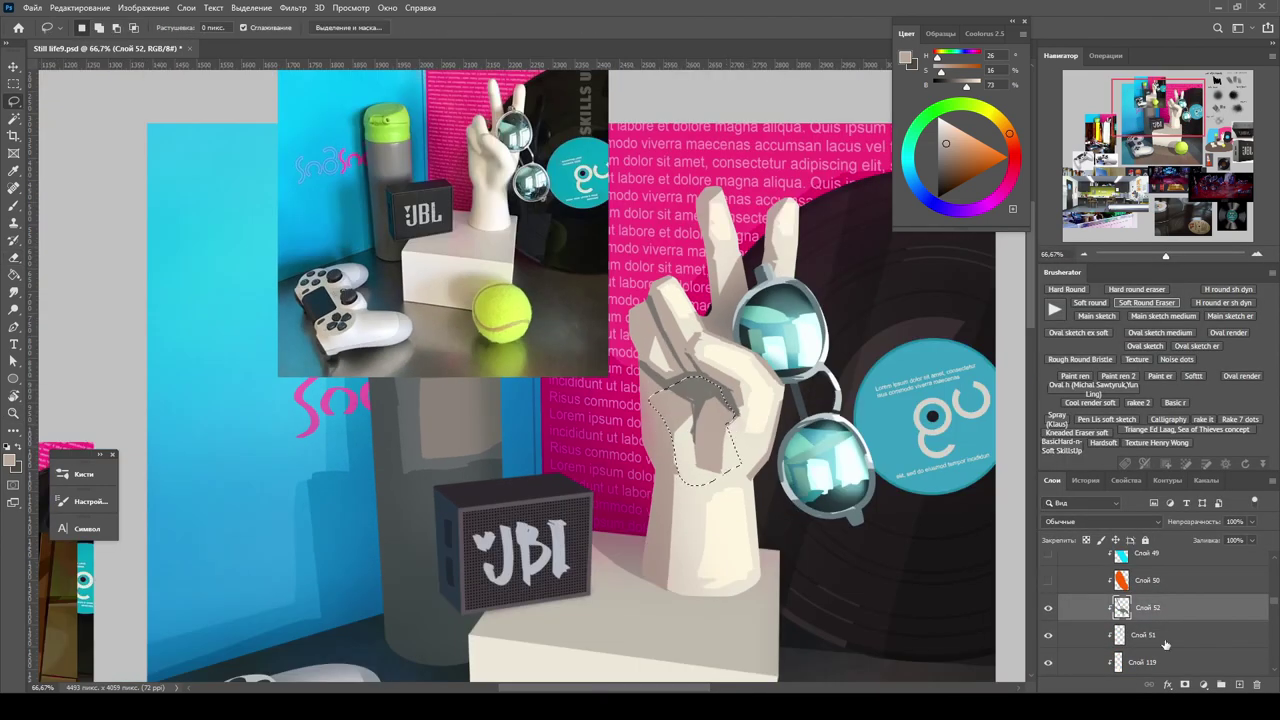
pyautogui.click(1165, 645)
pyautogui.hotkey('ctrl', 'shift', 'alt', 'n')
pyautogui.press('b')
pyautogui.click(1115, 608)
pyautogui.press('/')
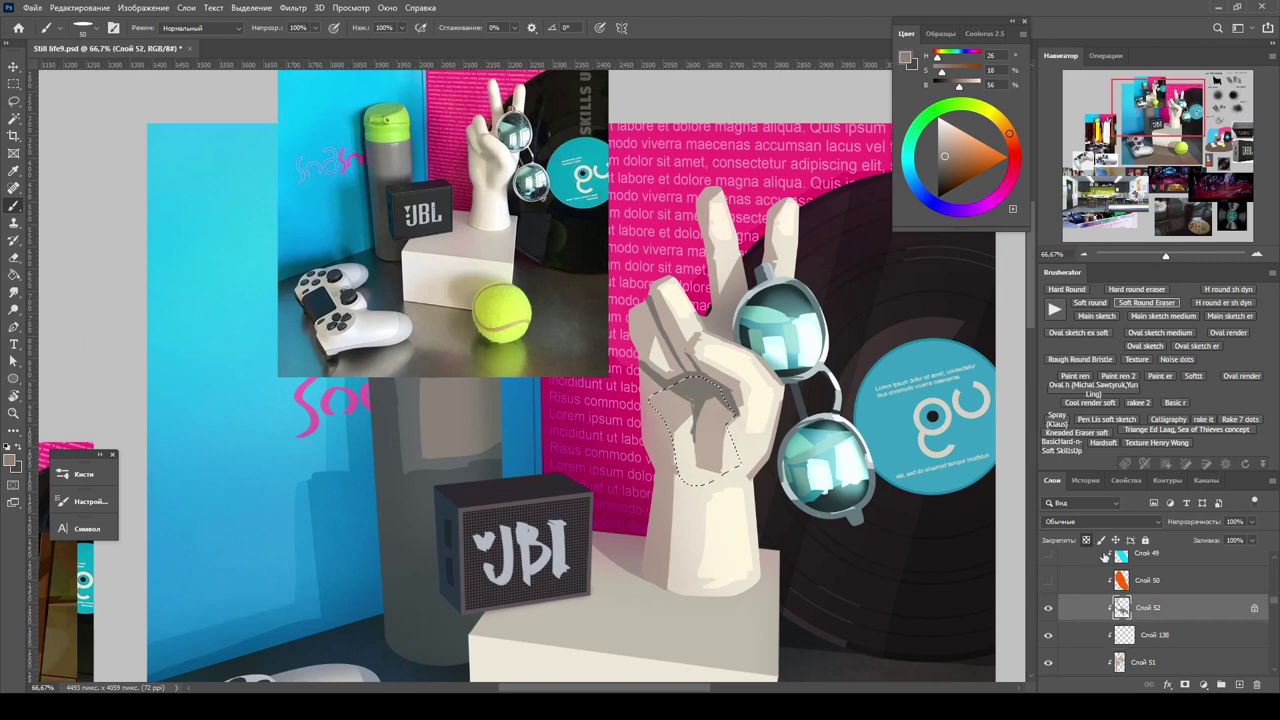
# Set the palm shading on layer Слой 139 to saturation +7 and lightness -8 with Hue/Saturation.
pyautogui.rightClick(705, 400)
pyautogui.click(760, 470)
pyautogui.hotkey('ctrl', '+')
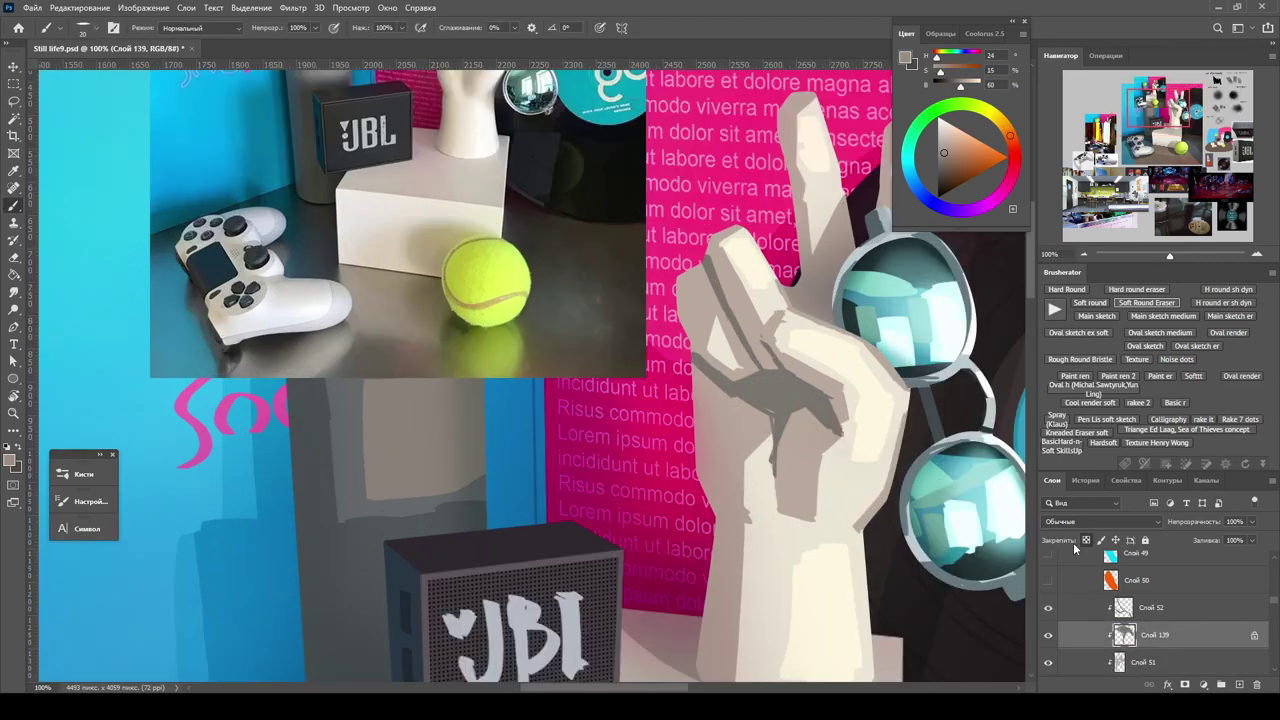
pyautogui.hotkey('ctrl', 'u')
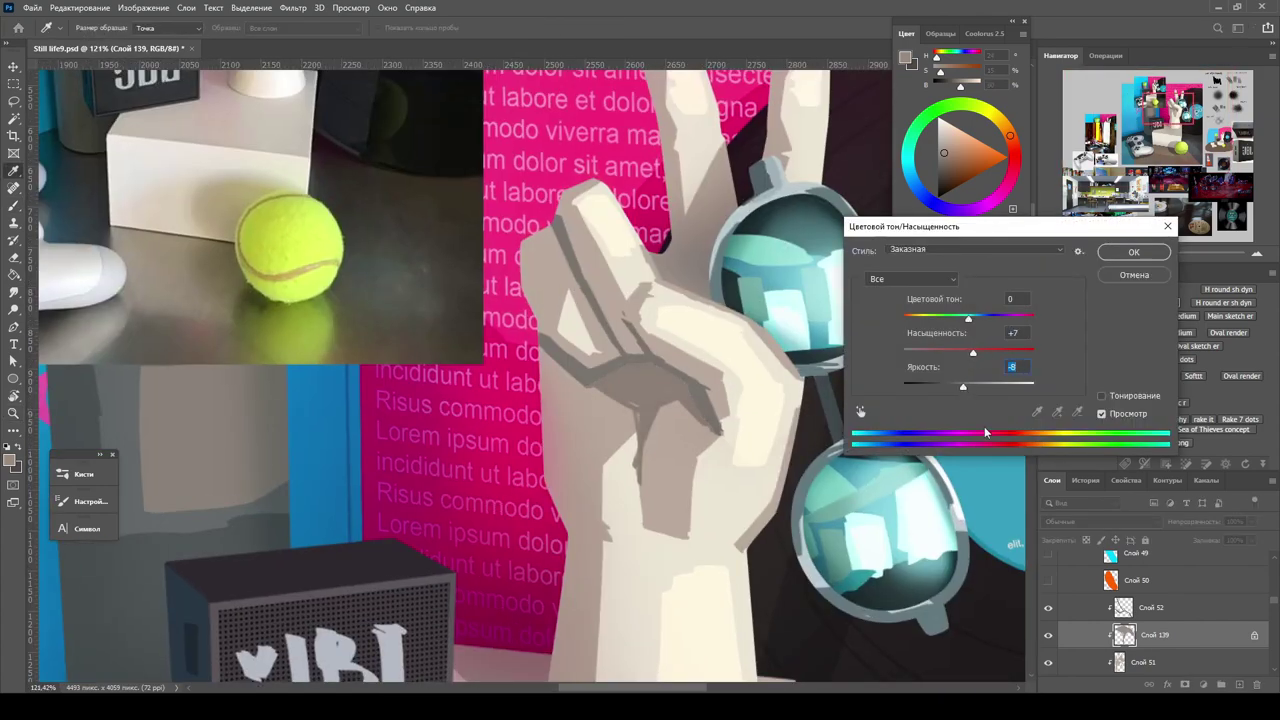
pyautogui.press('Return')
# Erase parts of the darker palm shadow on layer Слой 52 with an oval eraser at 90 px.
pyautogui.scroll(-3, 986, 432)
pyautogui.hotkey('alt', ']')
pyautogui.rightClick(745, 262)
pyautogui.doubleClick(1014, 471)
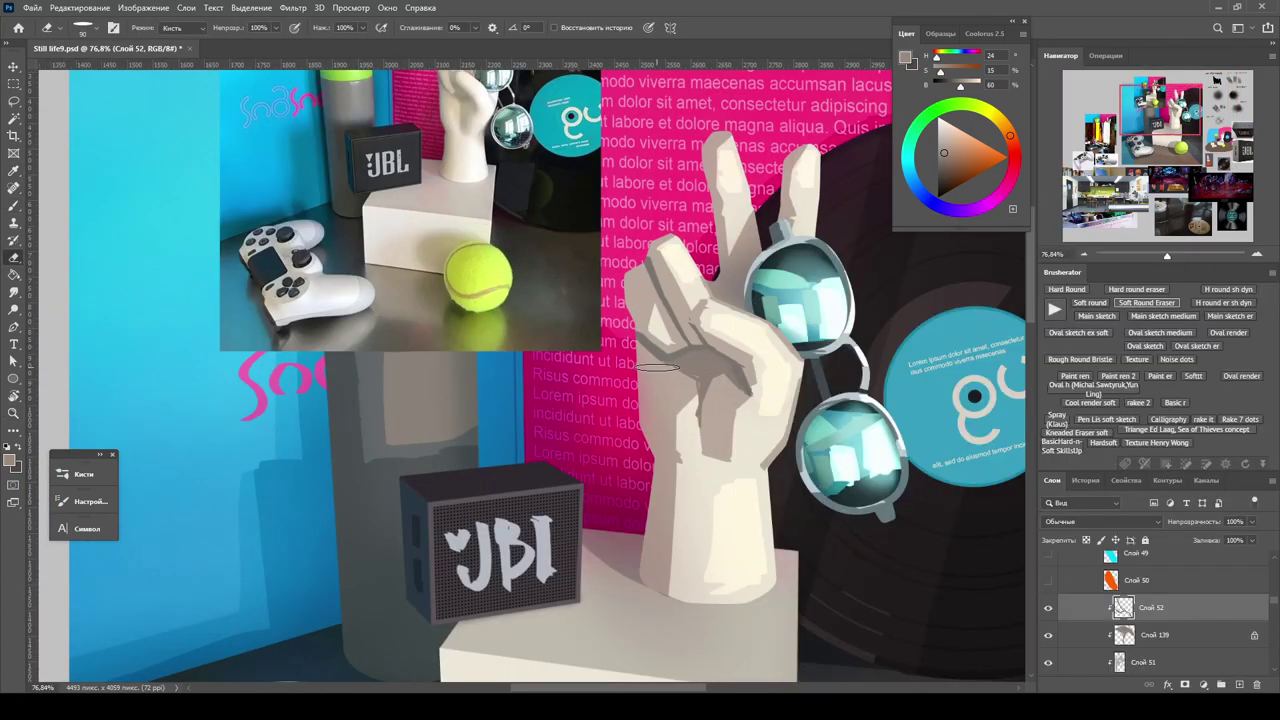
pyautogui.moveTo(657, 367); pyautogui.dragTo(629, 395)
# Brush grey-brown shadow over the palm on layer Слой 139 with the Oval h 2 brush, enlarging it to 20 px.
pyautogui.press('b')
pyautogui.hotkey('alt', '[')
pyautogui.moveTo(700, 360); pyautogui.dragTo(663, 397)
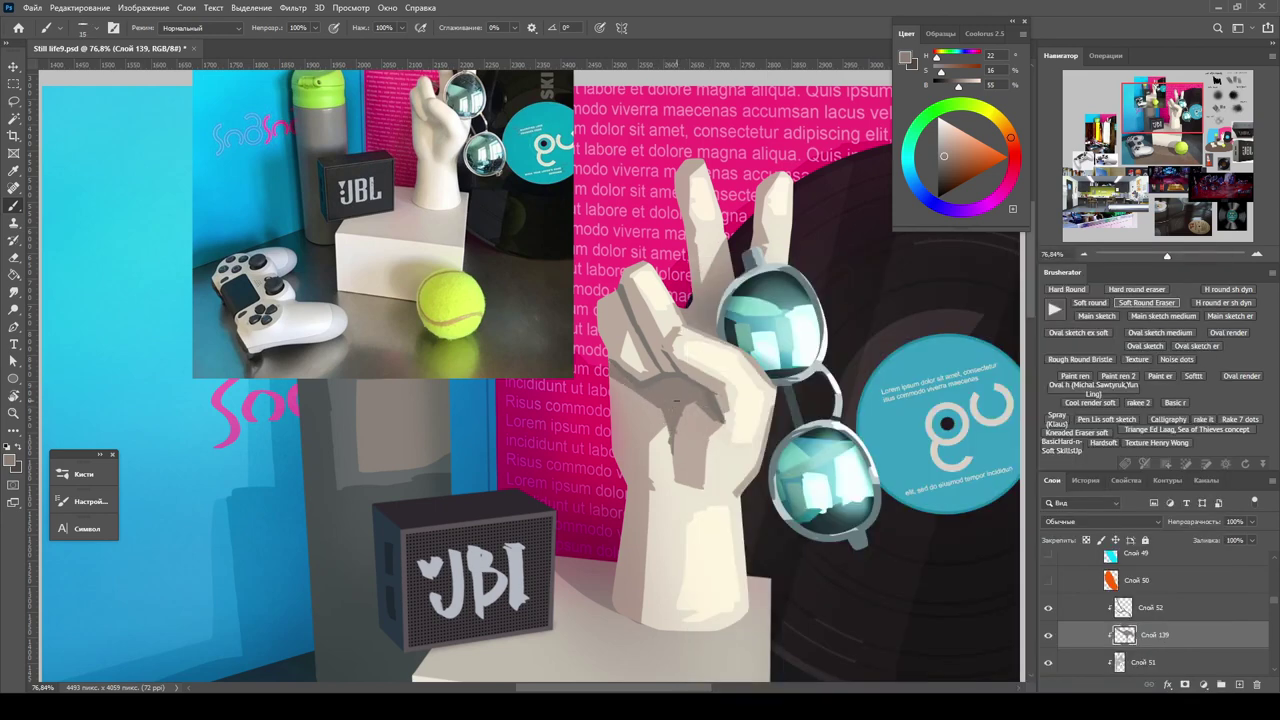
pyautogui.moveTo(680, 484); pyautogui.dragTo(625, 520)
pyautogui.rightClick(625, 520)
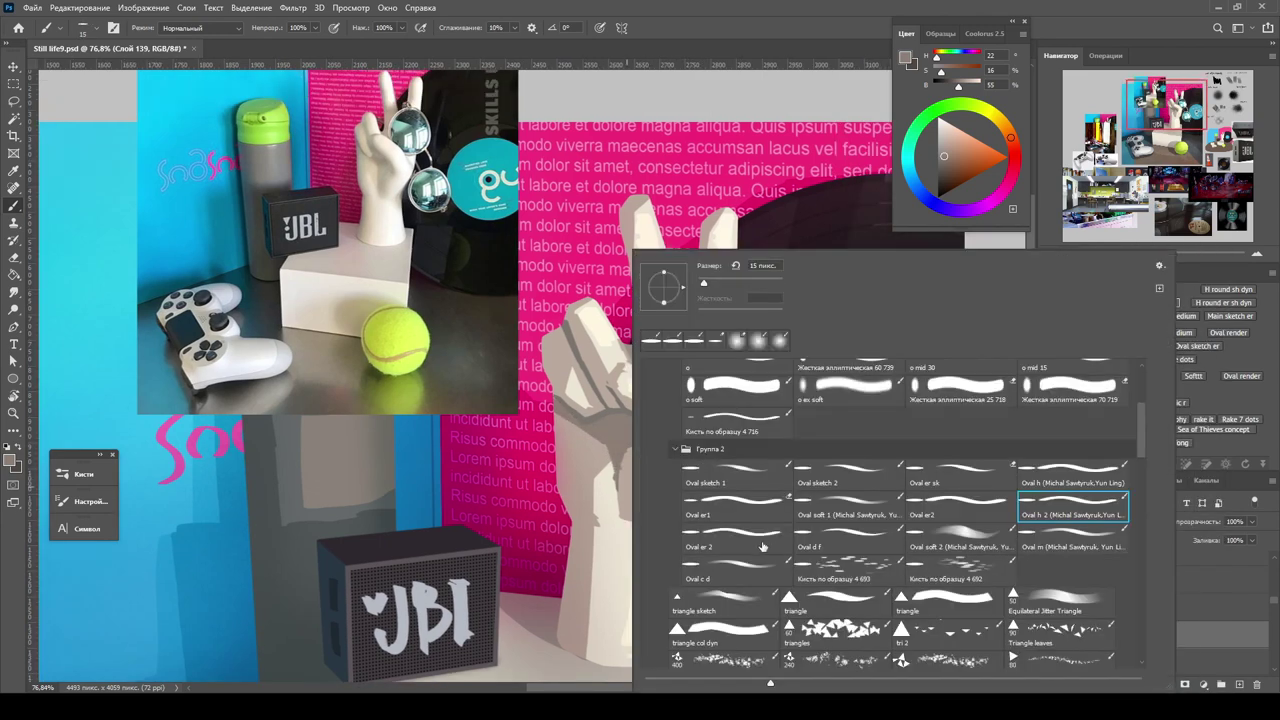
pyautogui.moveTo(815, 508); pyautogui.dragTo(795, 506)
pyautogui.click(636, 445)
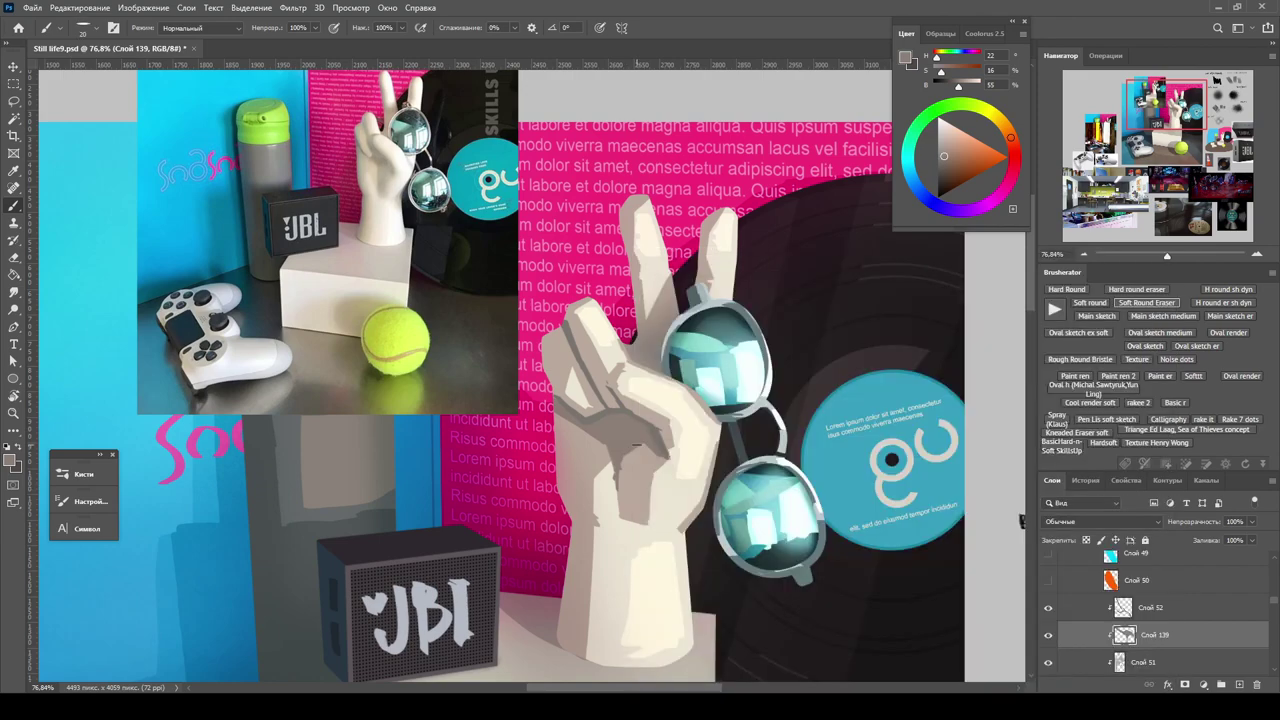
# Refine the edges of the palm shadow on layer Слой 139 by alternately erasing and repainting it.
pyautogui.press('e')
pyautogui.scroll(-1, 557, 440)
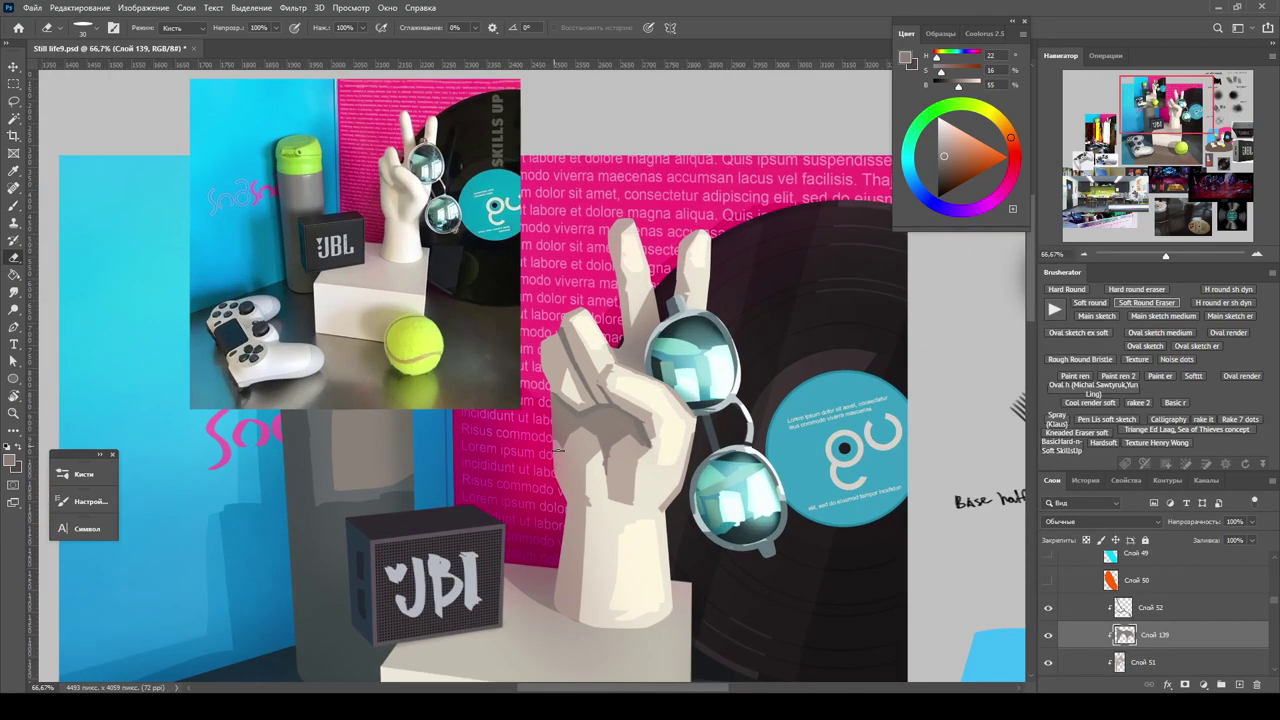
pyautogui.scroll(-1, 593, 440)
pyautogui.scroll(1, 594, 440)
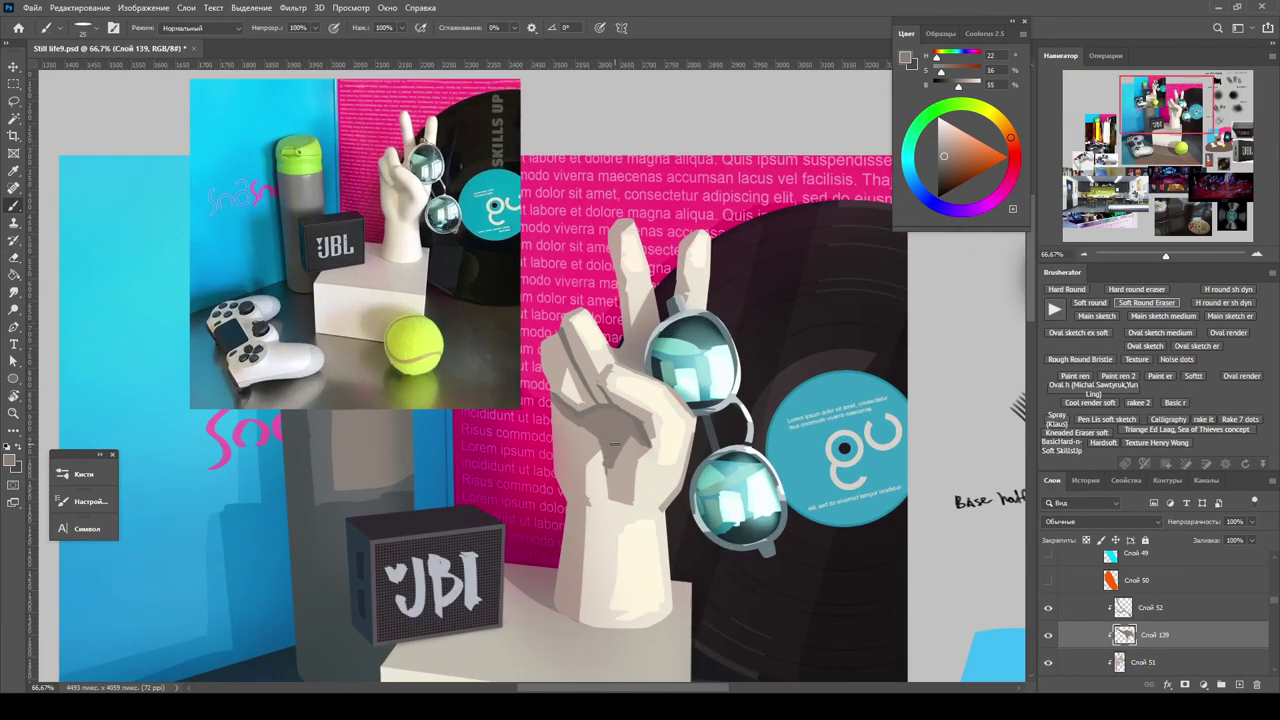
pyautogui.press('b')
pyautogui.press('e')
pyautogui.press('b')
pyautogui.scroll(1, 628, 396)
pyautogui.scroll(-1, 621, 387)
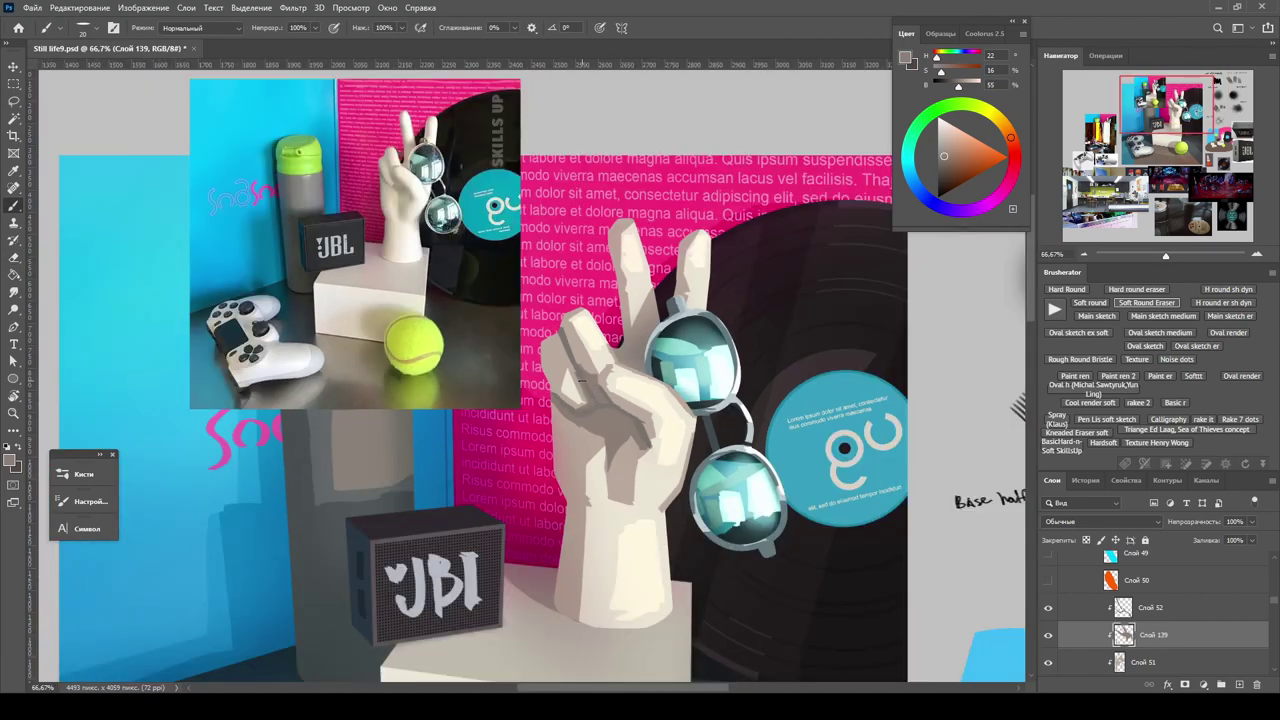
# Extend the grey-brown shading on layer Слой 139 around the bent fingers and along the edges of the raised fingers.
pyautogui.scroll(-2, 617, 397)
pyautogui.scroll(2, 640, 410)
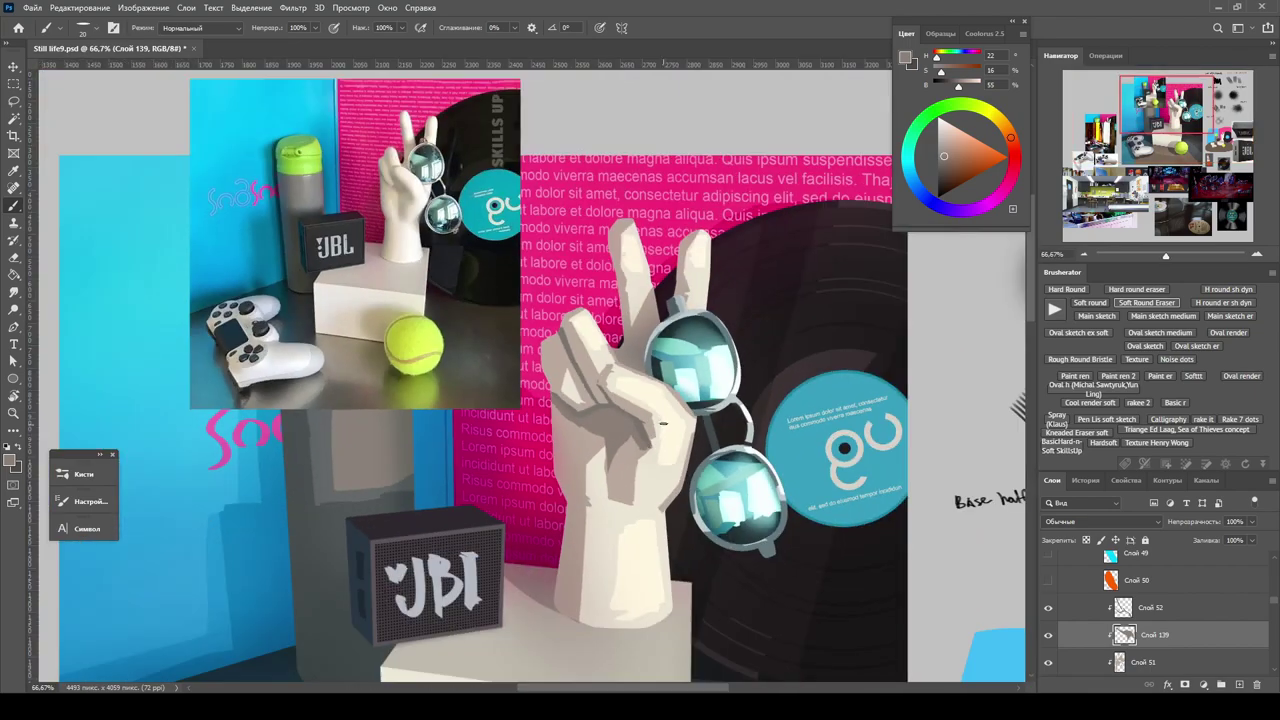
pyautogui.scroll(-2, 720, 470)
pyautogui.scroll(1, 700, 460)
pyautogui.scroll(-2, 680, 455)
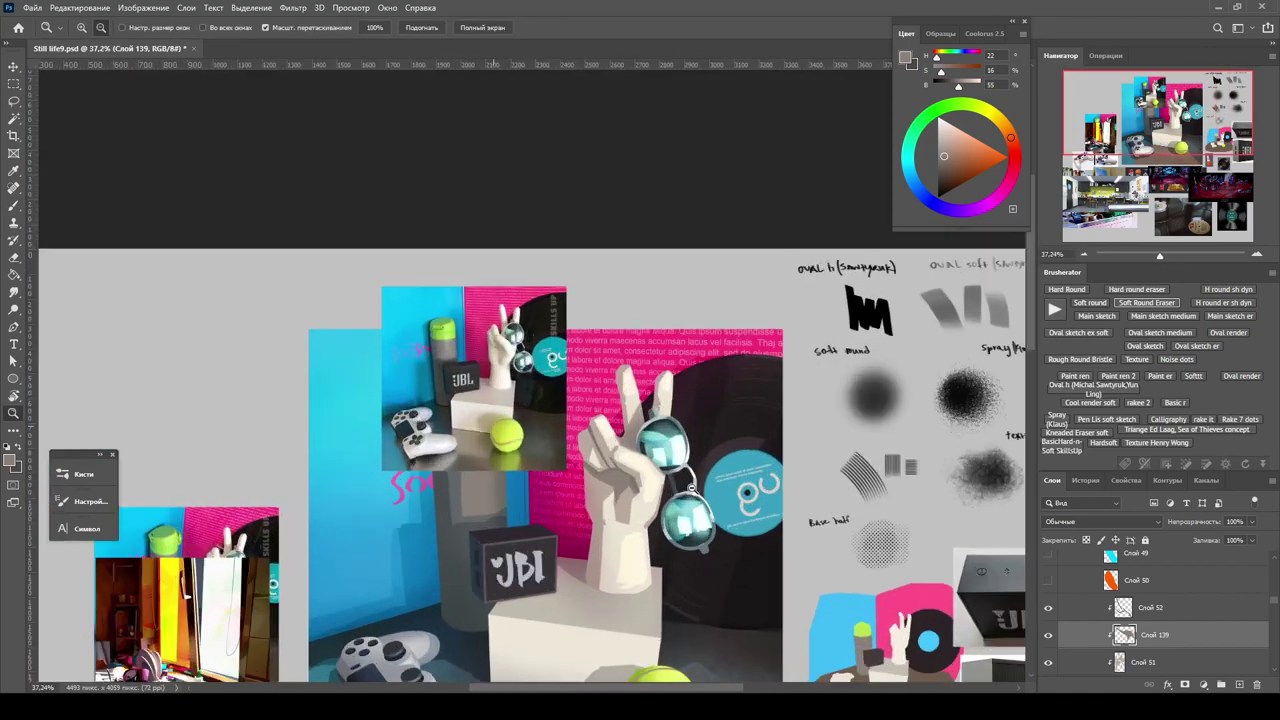
pyautogui.scroll(4, 652, 443)
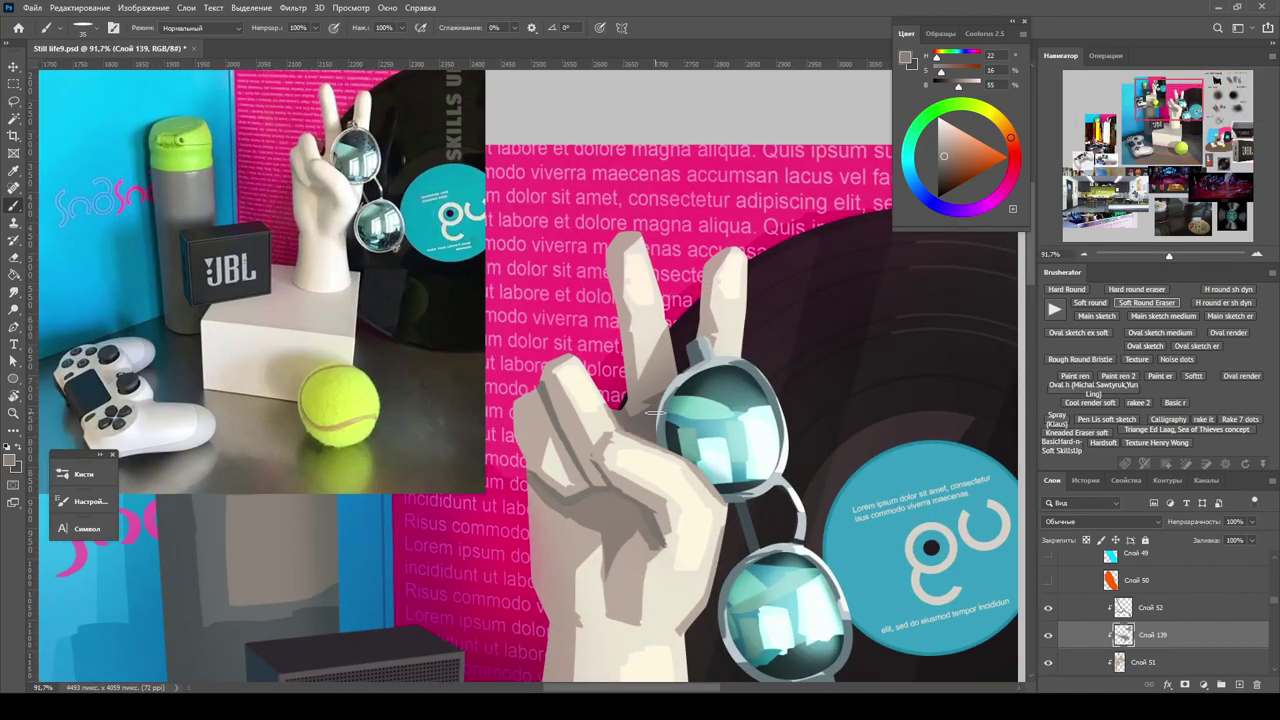
pyautogui.scroll(-3, 620, 397)
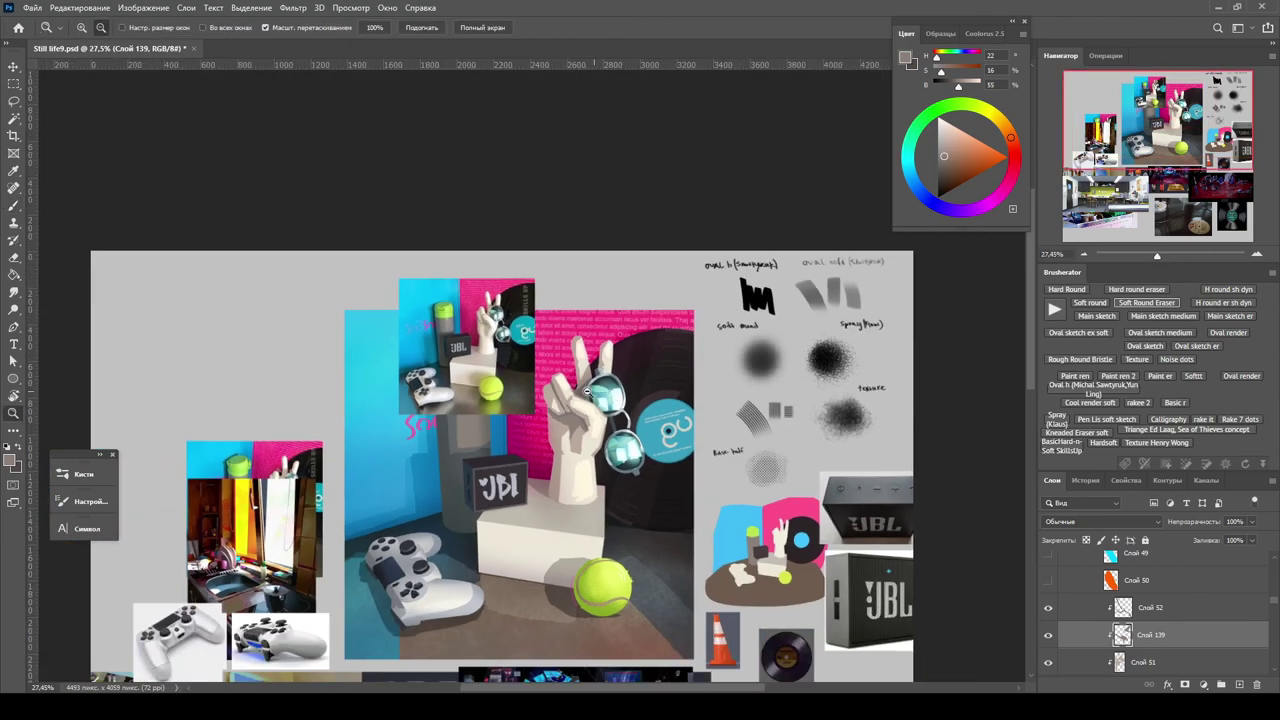
pyautogui.scroll(3, 620, 397)
pyautogui.scroll(-1, 620, 397)
# Set the hand's shading layer Слой 136 to Multiply, move it directly above Слой 52 and choose the Soft round brush.
pyautogui.click(1133, 606)
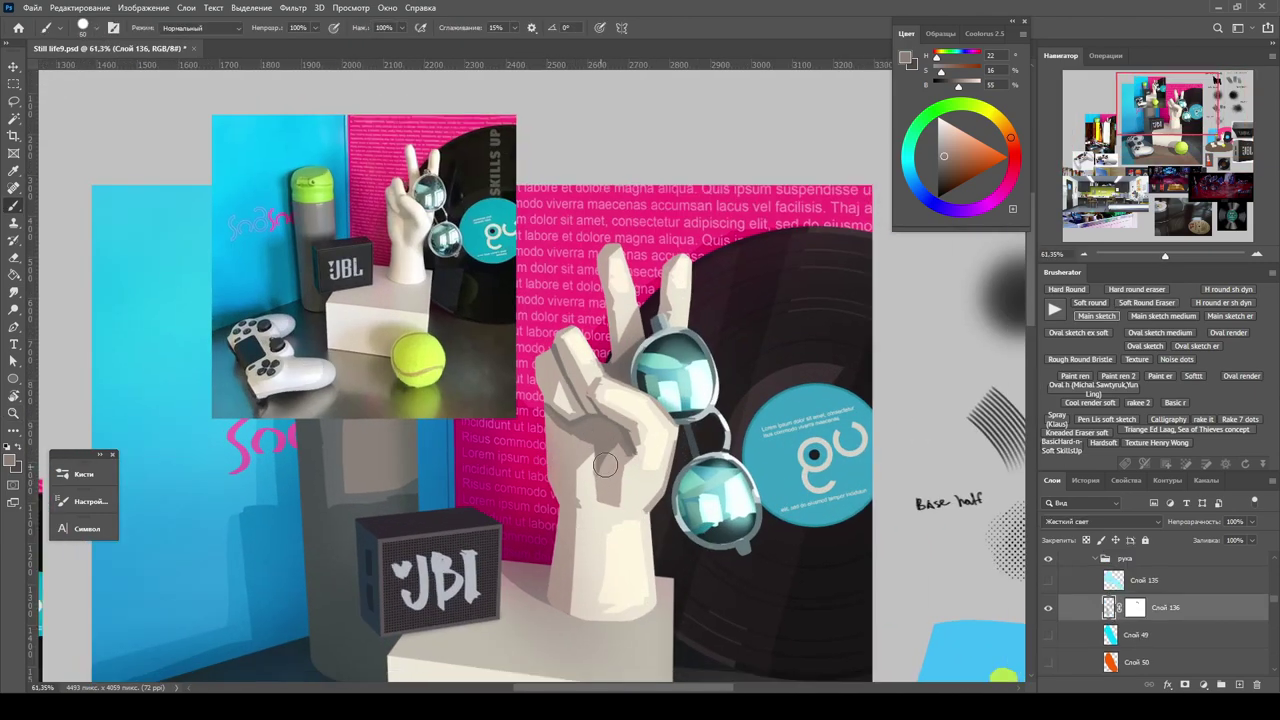
pyautogui.click(1063, 521)
pyautogui.click(1070, 405)
pyautogui.scroll(-3, 1135, 634)
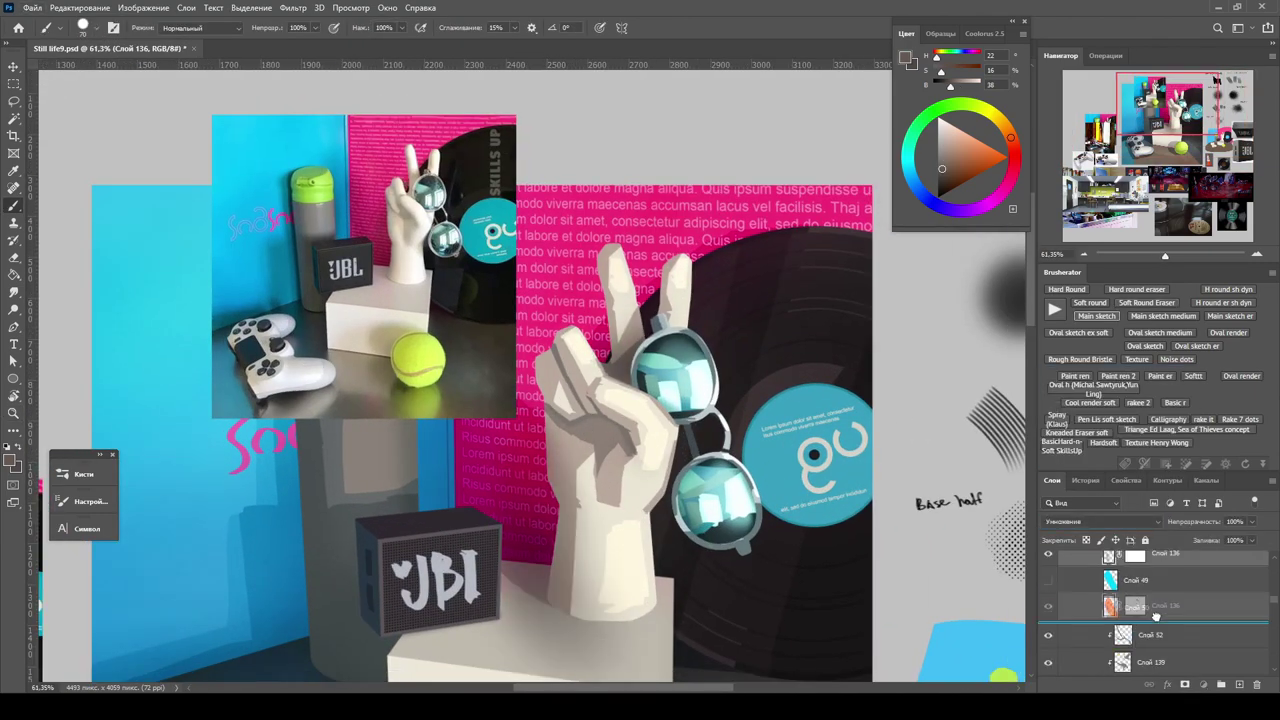
pyautogui.scroll(-1, 640, 450)
pyautogui.click(1090, 302)
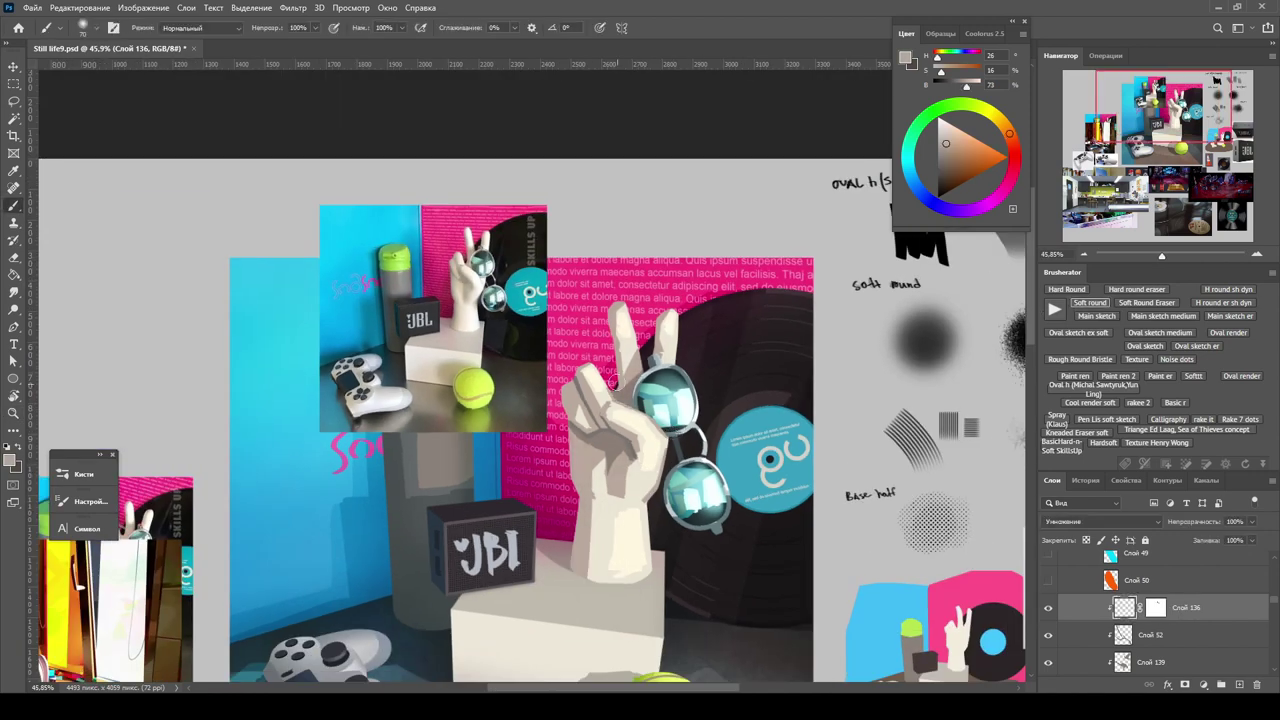
# Disable the mask of layer Слой 136 and refine its shading on the hand with the Soft Round Eraser.
pyautogui.keyDown('shift'); pyautogui.click(1145, 607); pyautogui.keyUp('shift')
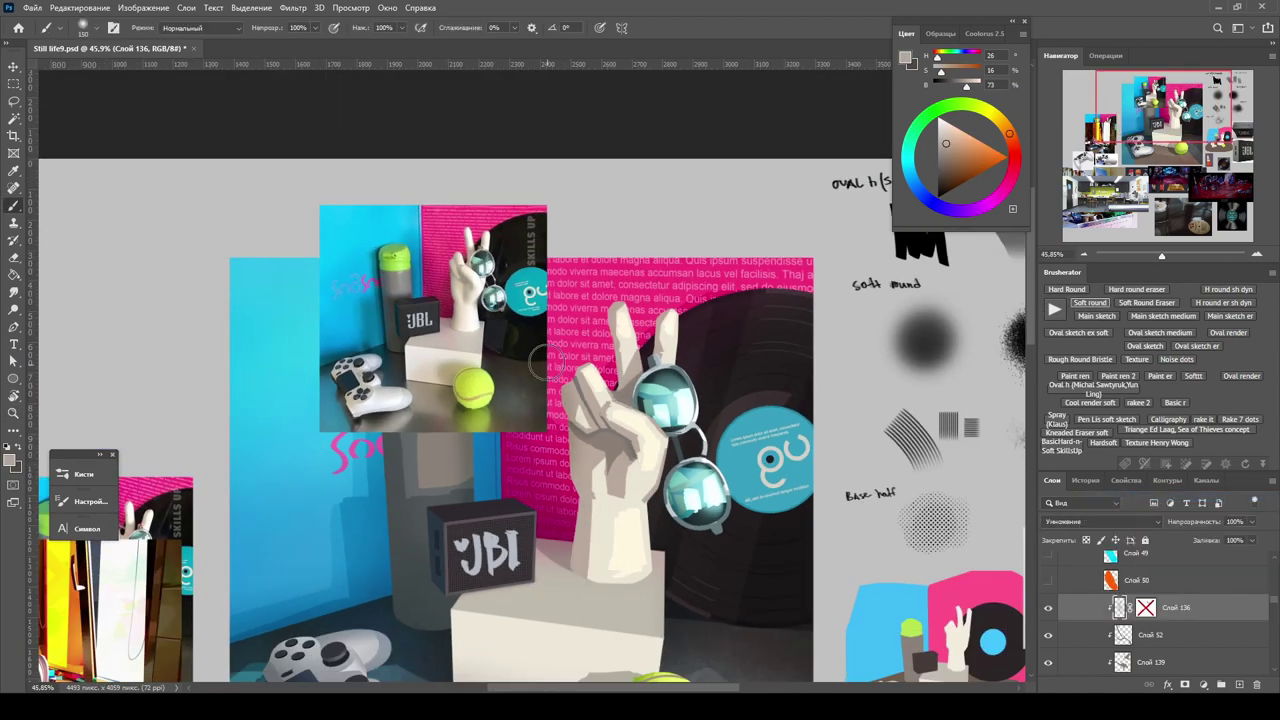
pyautogui.press('e')
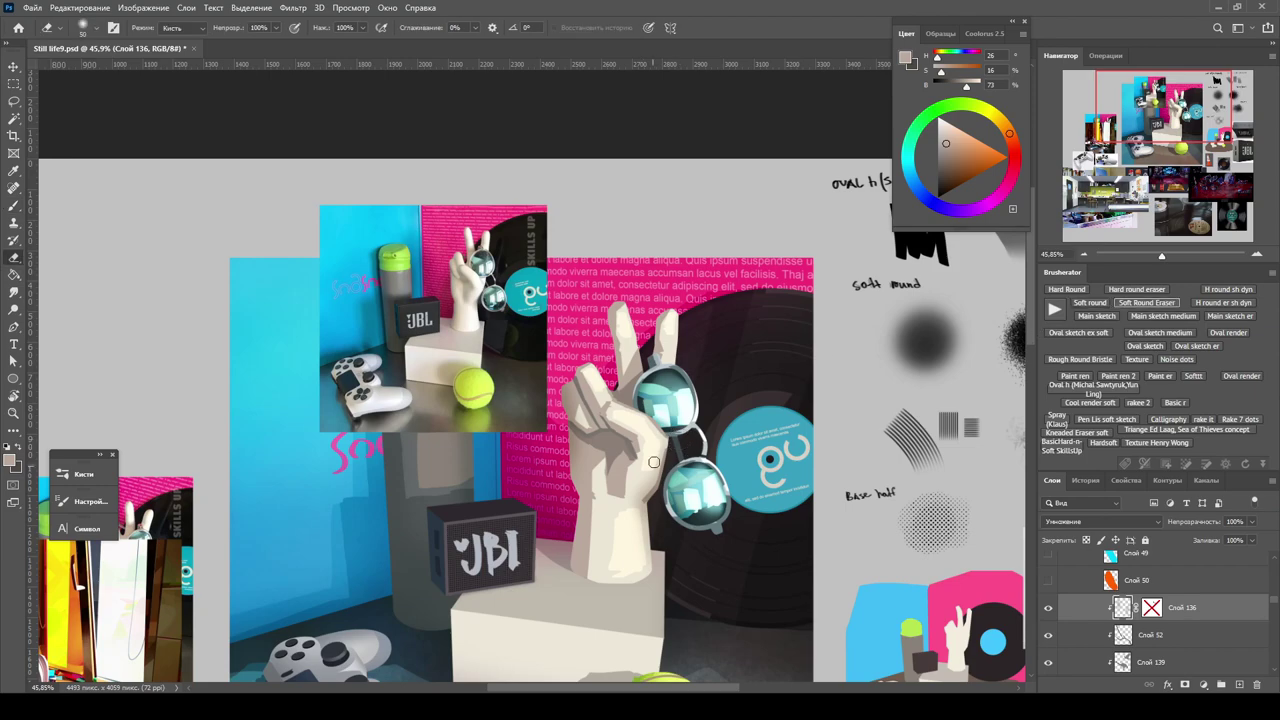
pyautogui.scroll(-3, 626, 372)
pyautogui.scroll(3, 626, 372)
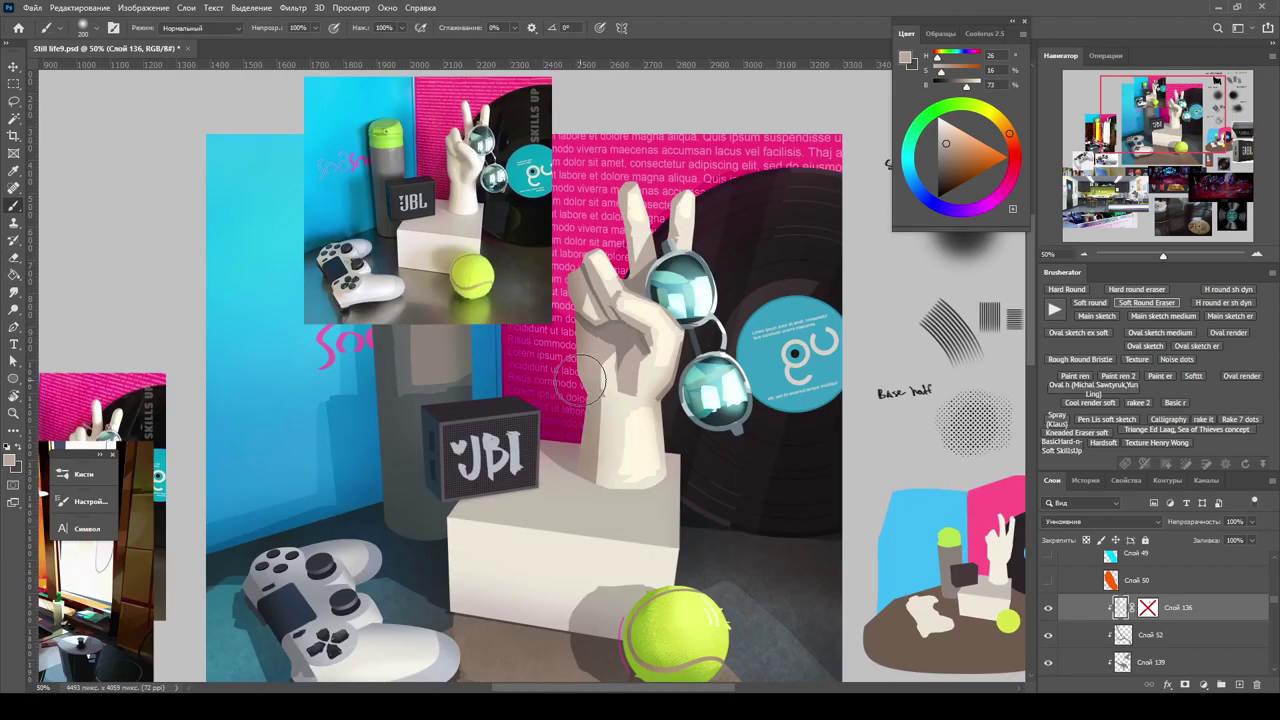
# Brighten the hand layer Слой 51 to a lightness of +5 with Hue/Saturation and sample a light cream colour.
pyautogui.scroll(-2, 626, 372)
pyautogui.hotkey('alt', '[')
pyautogui.hotkey('alt', '[')
pyautogui.hotkey('alt', '[')
pyautogui.hotkey('ctrl', 'u')
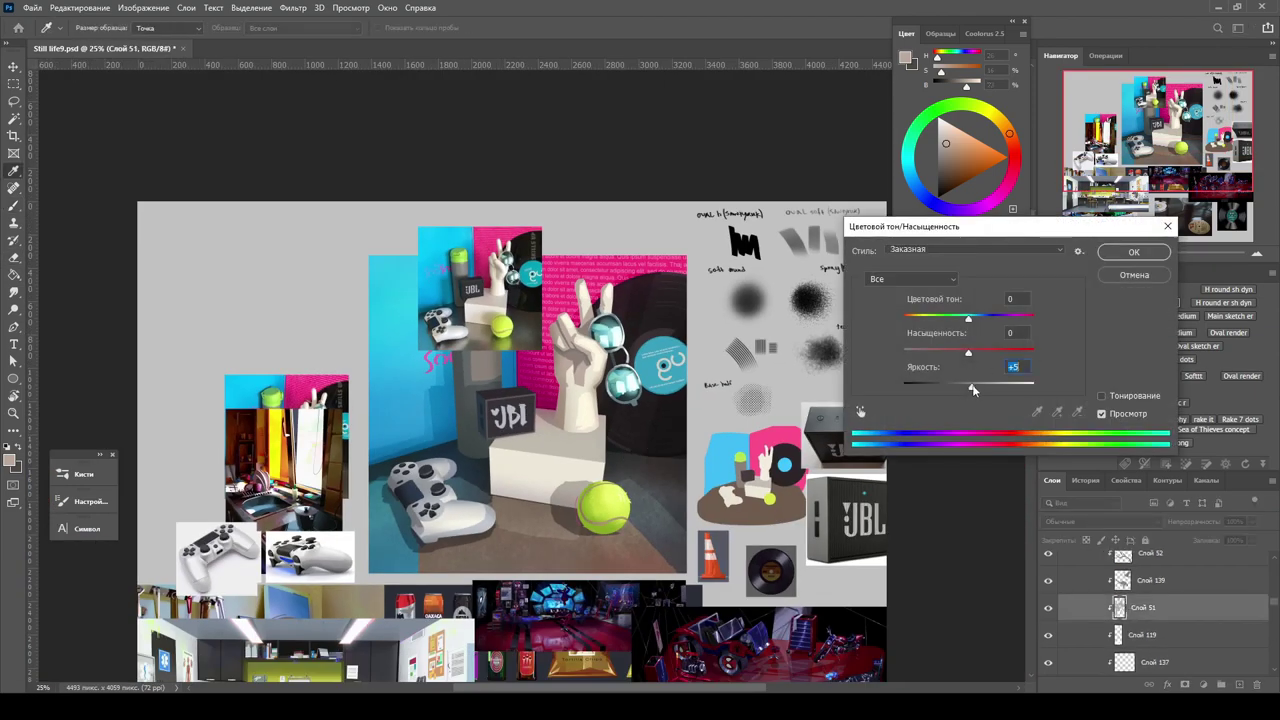
pyautogui.press('Return')
pyautogui.keyDown('alt'); pyautogui.click(548, 410); pyautogui.keyUp('alt')
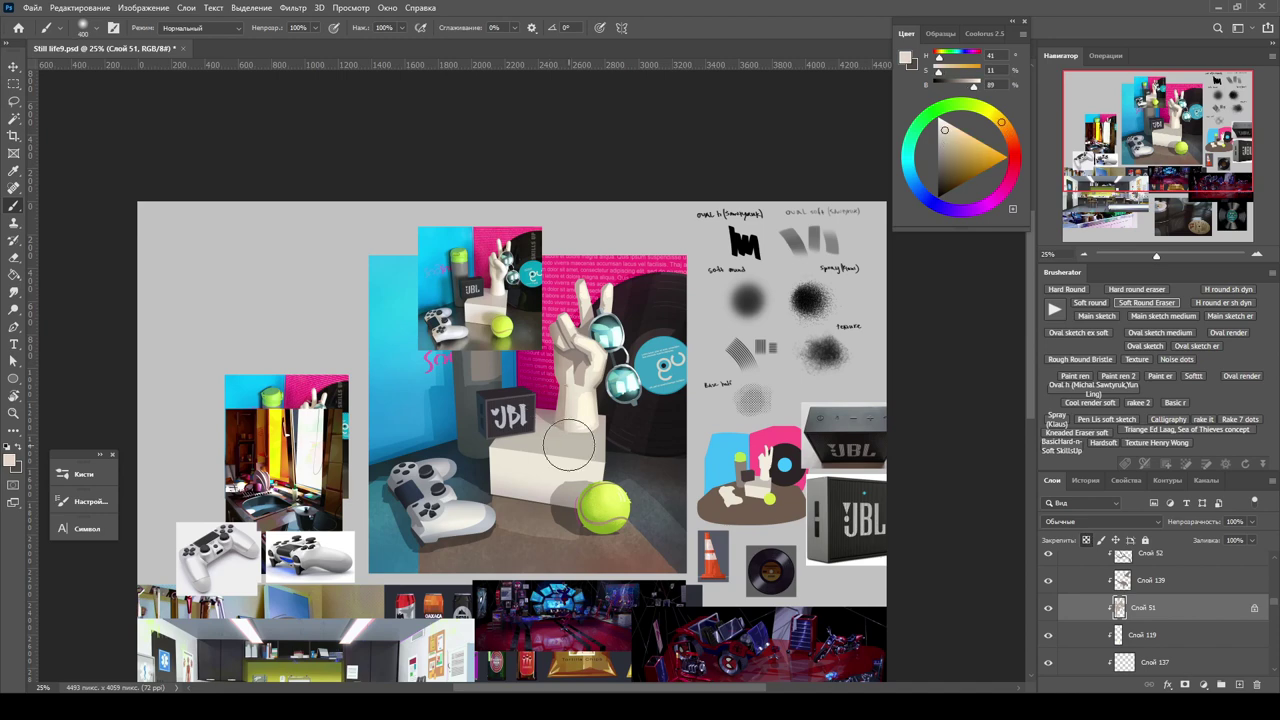
# Move the still-life reference photo off the painting onto the empty canvas beside it.
pyautogui.hotkey('ctrl', '+')
pyautogui.hotkey('alt', '[')
pyautogui.hotkey('alt', '[')
pyautogui.hotkey('alt', '[')
pyautogui.hotkey('alt', '[')
pyautogui.hotkey('alt', '[')
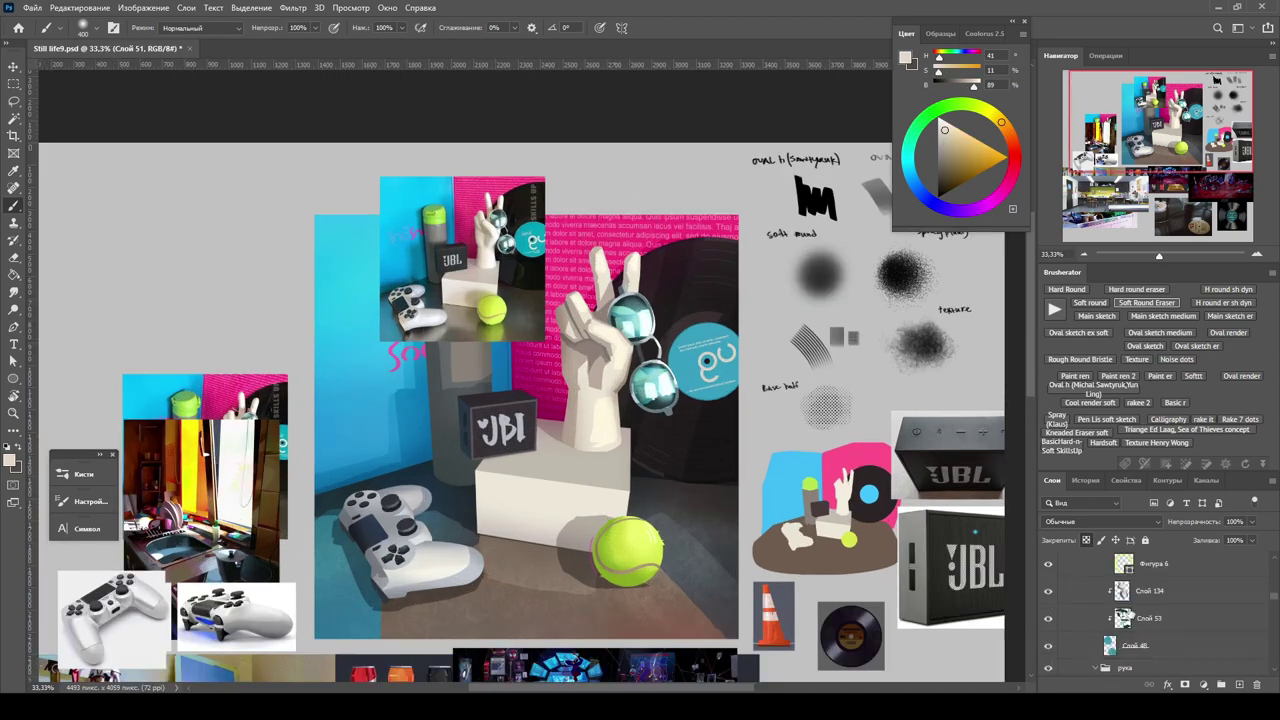
pyautogui.press('v')
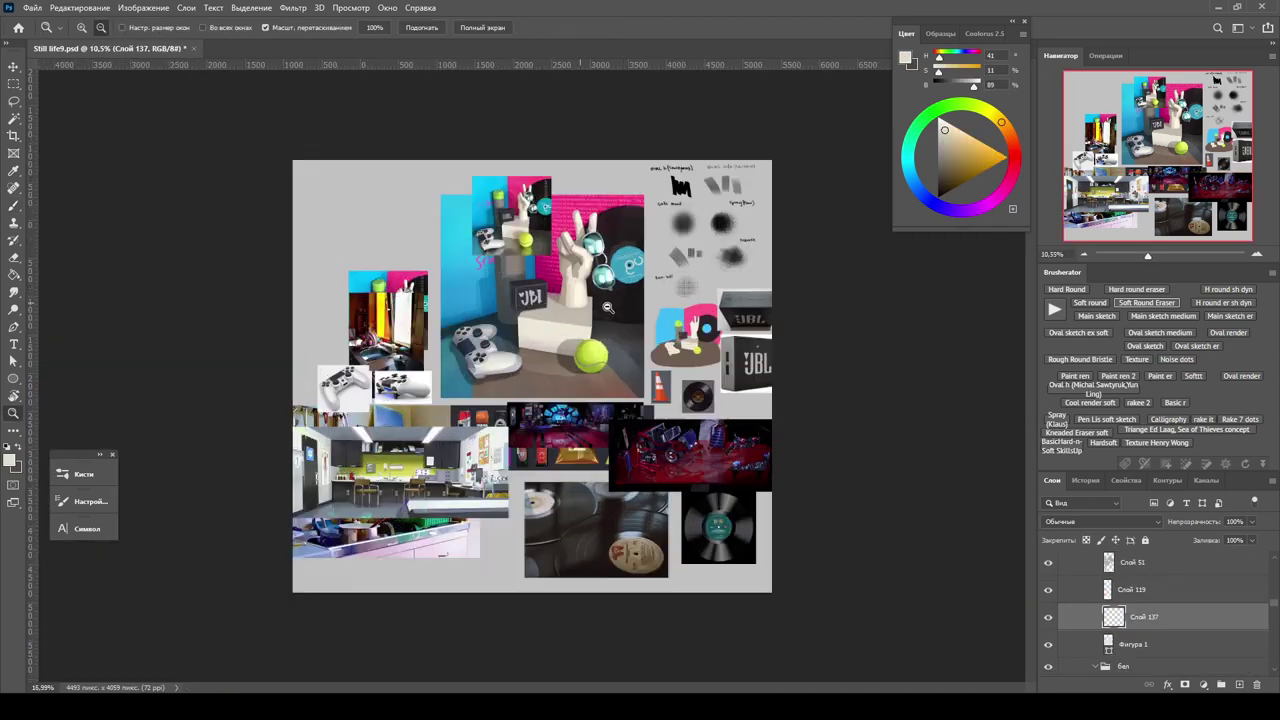
pyautogui.moveTo(477, 236); pyautogui.dragTo(197, 224)
pyautogui.scroll(5, 660, 567)
# Brush soft light cream (H 44, S 9, B 91) over the hand on clipped layer Слой 140, directly above Слой 51.
pyautogui.keyDown('ctrl'); pyautogui.click(660, 567); pyautogui.keyUp('ctrl')
pyautogui.press('z')
pyautogui.scroll(-5, 660, 567)
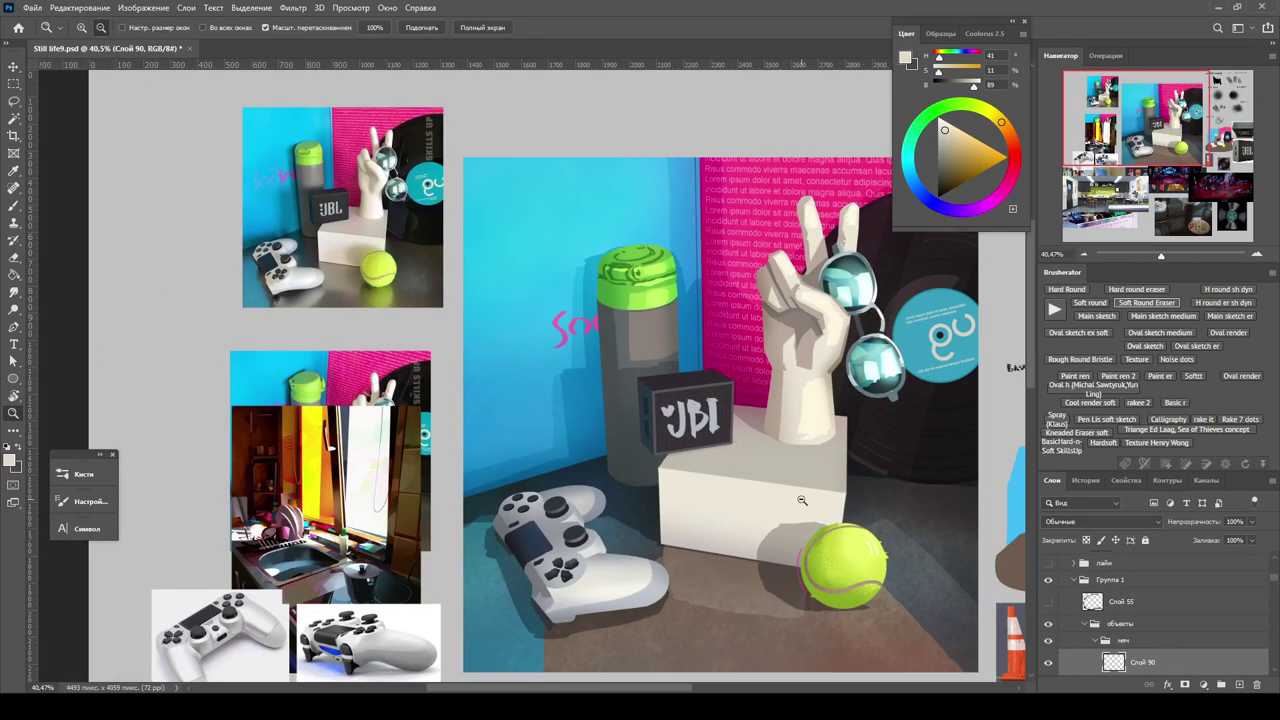
pyautogui.scroll(-3, 801, 500)
pyautogui.scroll(2, 537, 497)
pyautogui.keyDown('ctrl'); pyautogui.click(537, 497); pyautogui.keyUp('ctrl')
pyautogui.press('b')
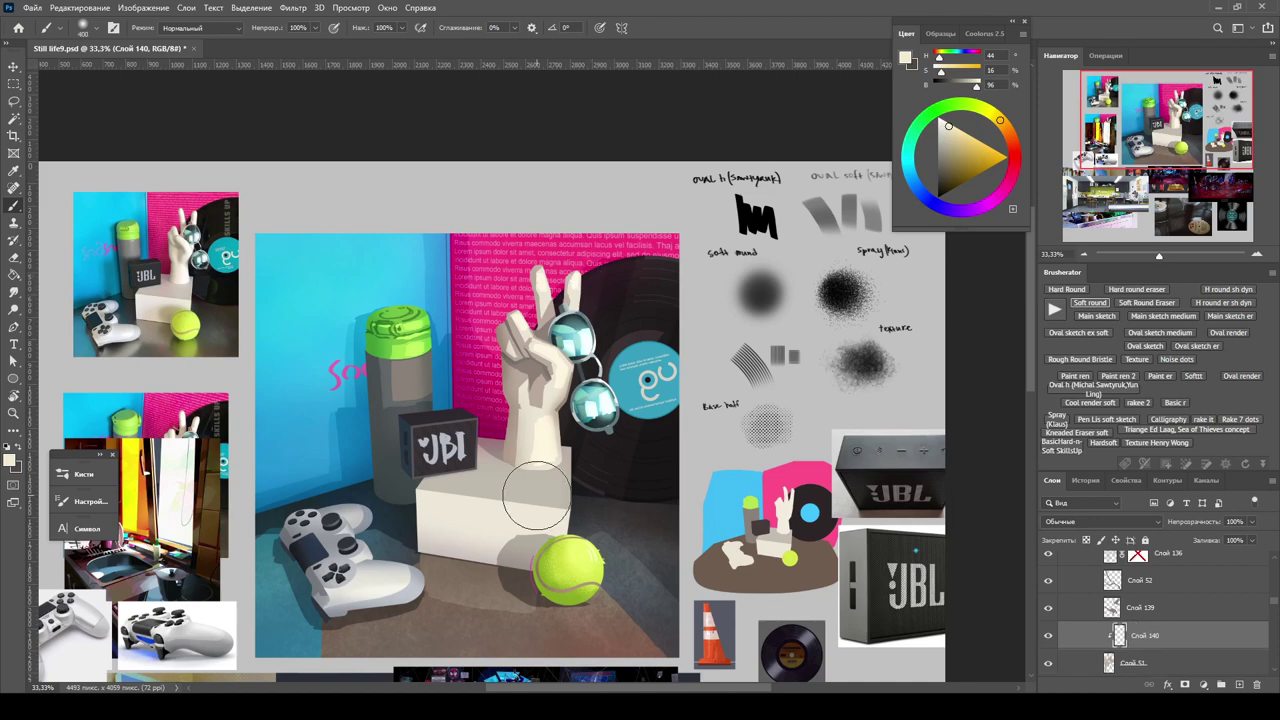
pyautogui.hotkey('ctrl', '+')
pyautogui.hotkey('ctrl', '-')
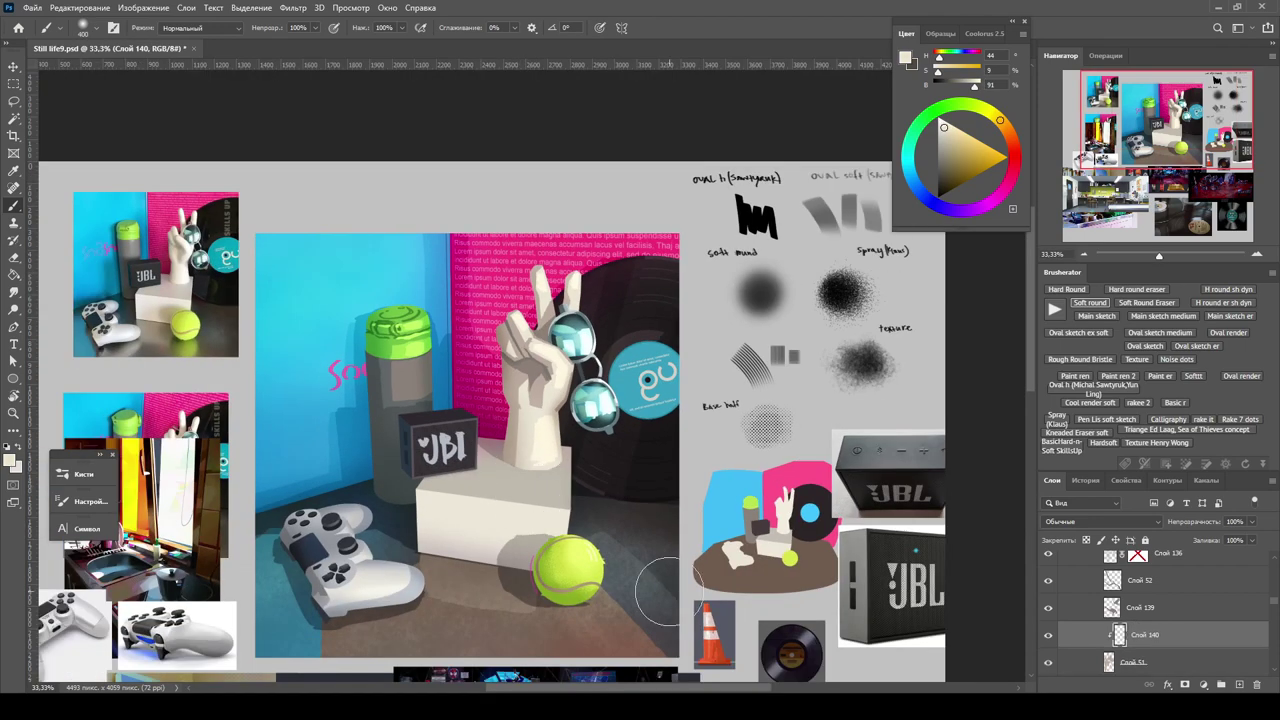
# Darken layer Слой 36 to a lightness of -4 with Hue/Saturation.
pyautogui.scroll(-3, 660, 590)
pyautogui.scroll(2, 660, 590)
pyautogui.keyDown('ctrl'); pyautogui.click(660, 590); pyautogui.keyUp('ctrl')
pyautogui.hotkey('ctrl', 'u')
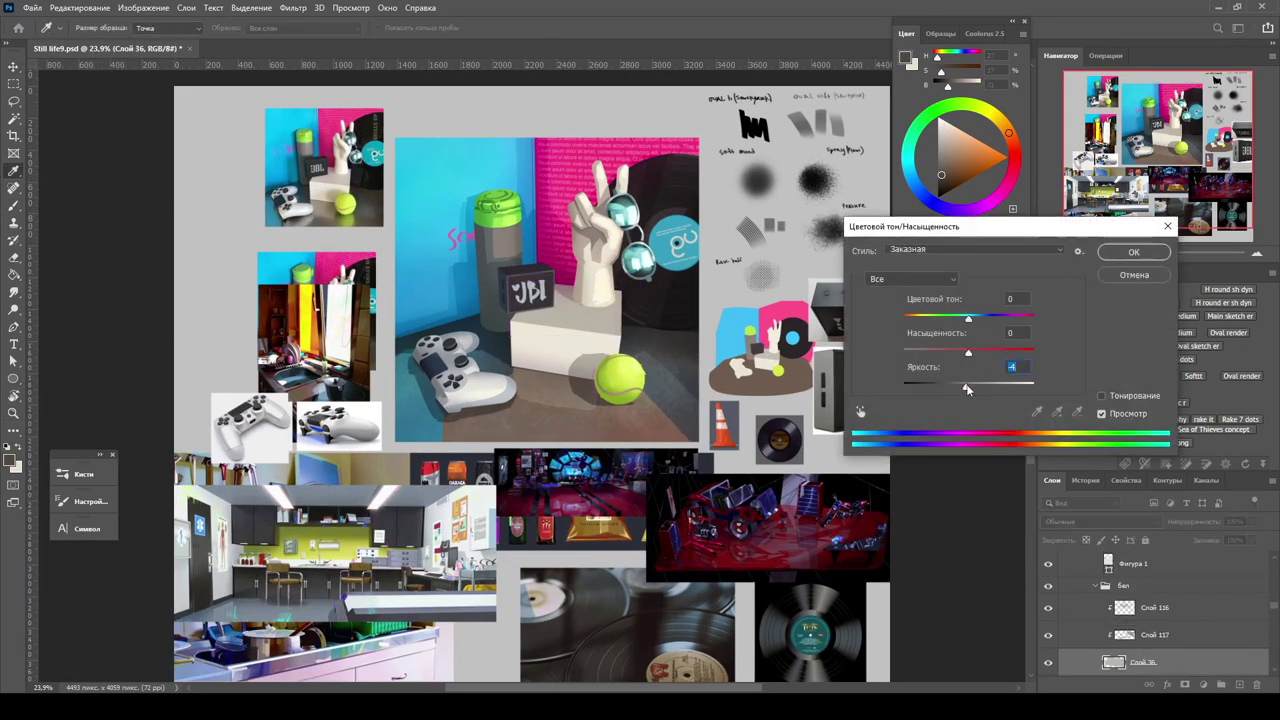
pyautogui.press('Return')
# Place the reference photo Слой 3 over the painting beside the game controller and prepare a new layer above Слой 106.
pyautogui.scroll(1, 480, 204)
pyautogui.moveTo(405, 337); pyautogui.dragTo(672, 433)
pyautogui.moveTo(473, 147); pyautogui.dragTo(849, 368)
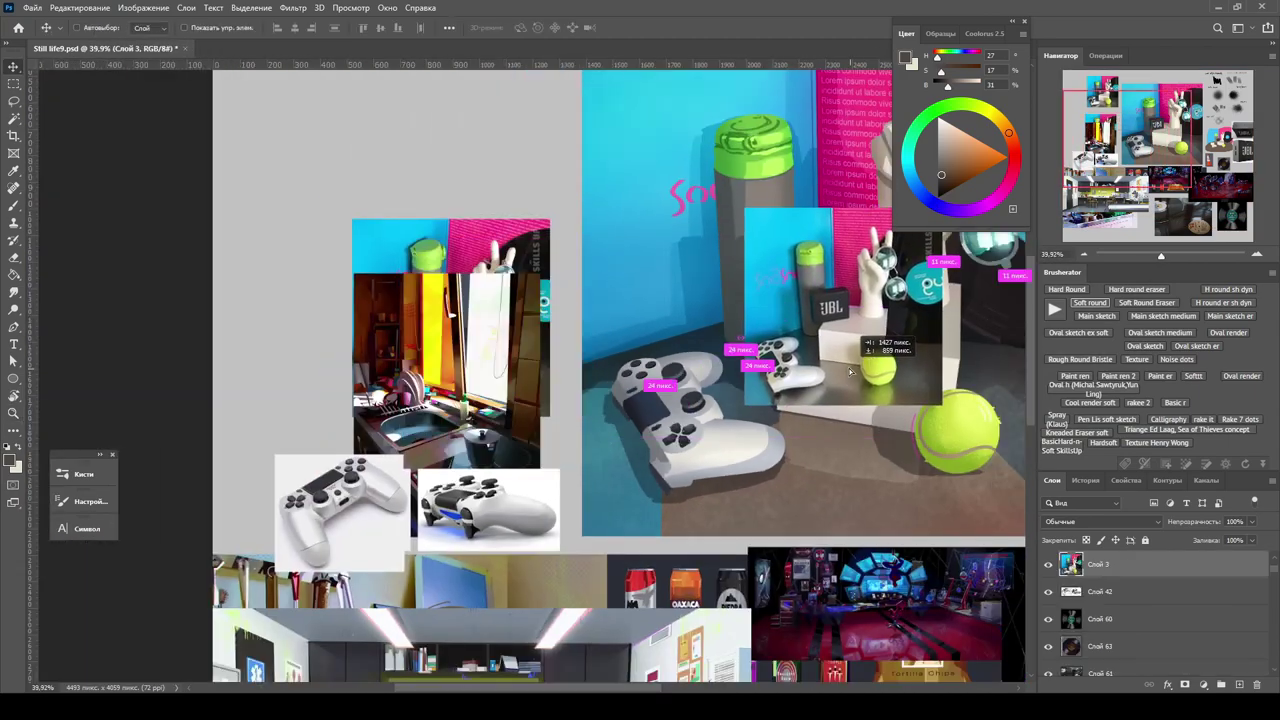
pyautogui.press('z')
pyautogui.click(645, 410)
pyautogui.hotkey('ctrl', '+')
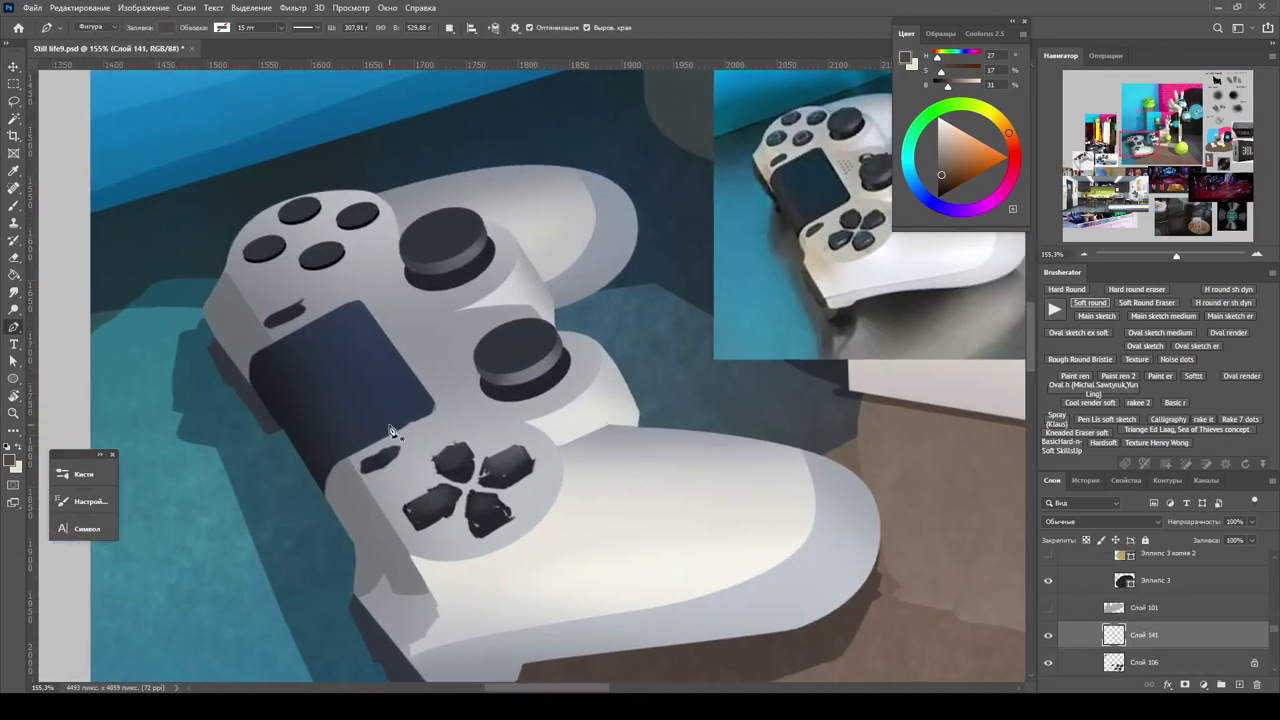
# Paint a red rounded bar over the controller's lower small button on Слой 141 with the Hard Round brush.
pyautogui.click(1066, 289)
pyautogui.keyDown('alt'); pyautogui.click(470, 413); pyautogui.keyUp('alt')
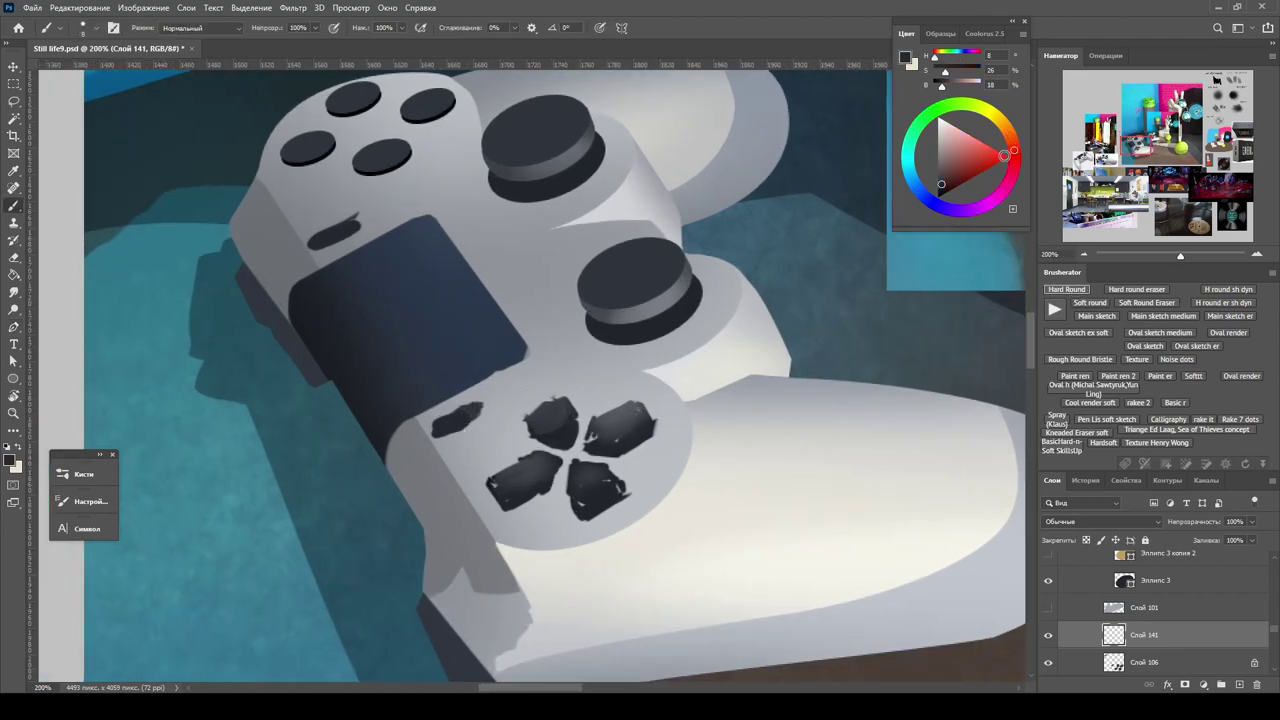
pyautogui.click(474, 411)
pyautogui.keyDown('shift'); pyautogui.click(440, 430); pyautogui.keyUp('shift')
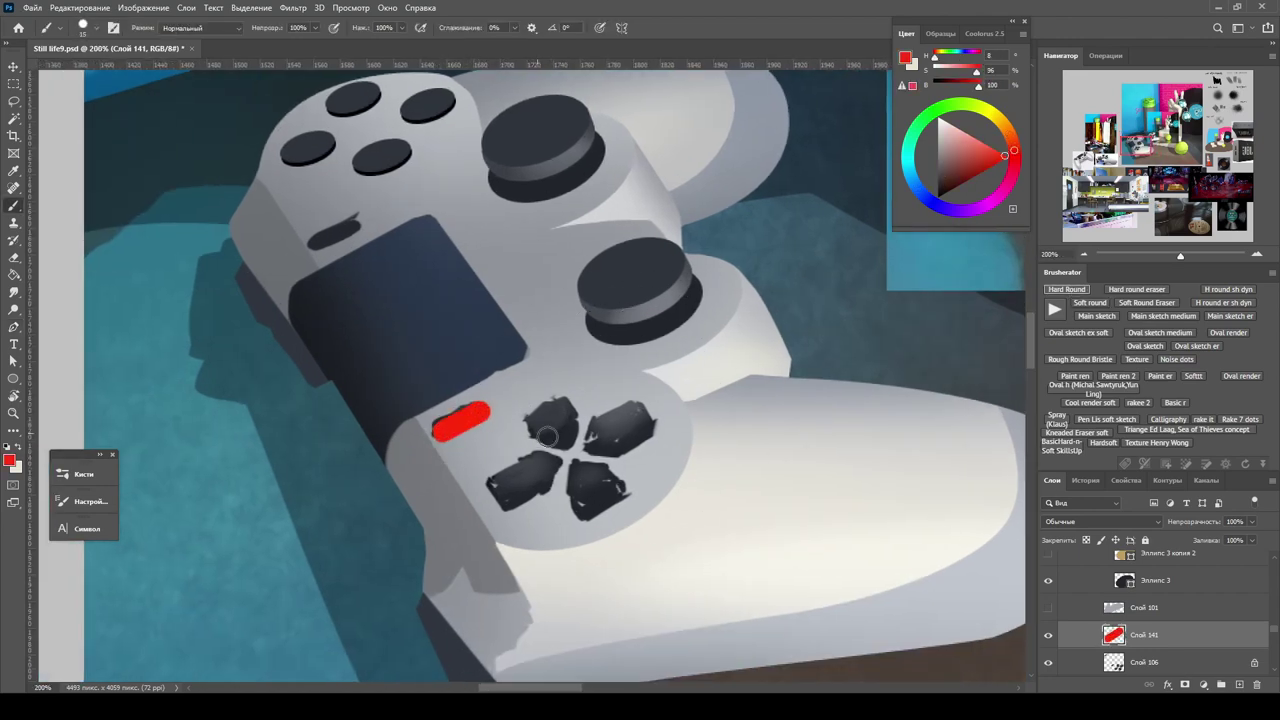
# Duplicate the red bar and place the copy over the small button on the other side of the touchpad.
pyautogui.hotkey('ctrl', 'j')
pyautogui.press('v')
pyautogui.moveTo(482, 412); pyautogui.dragTo(362, 220)
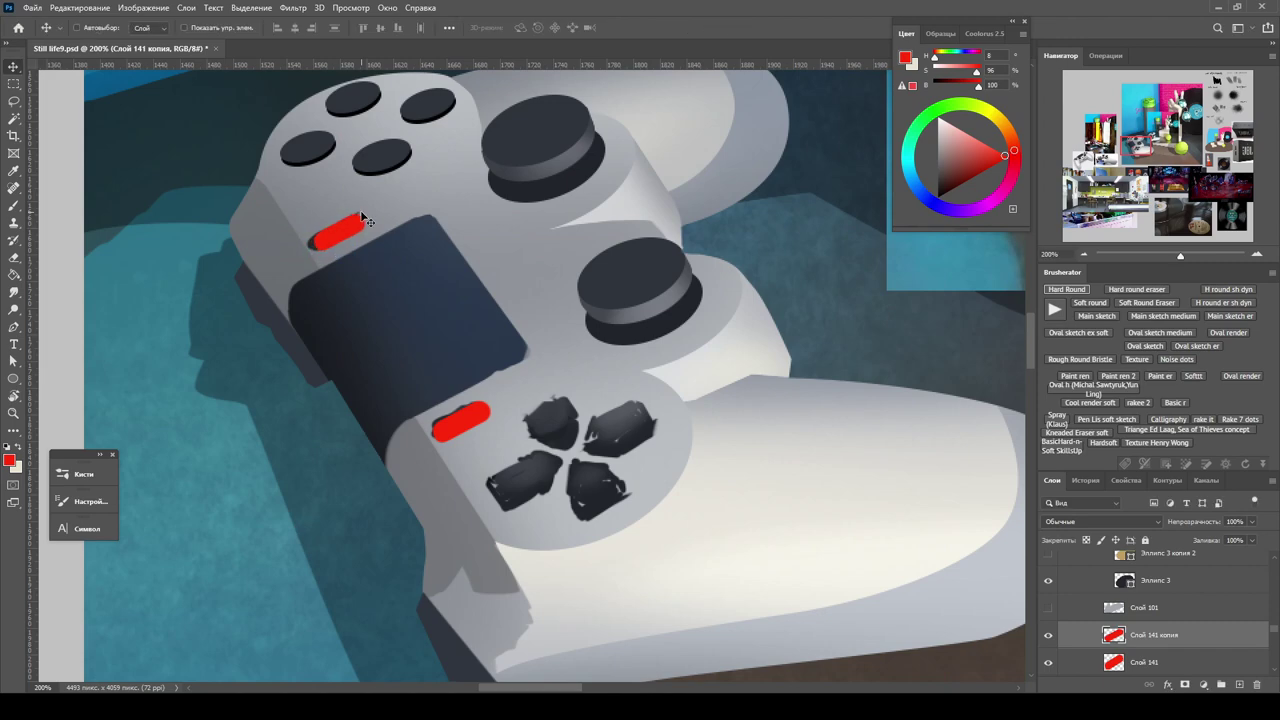
# Outline the lower-right D-pad button in red straight strokes on a new layer above the bars.
pyautogui.scroll(-5, 413, 398)
pyautogui.scroll(4, 413, 398)
pyautogui.hotkey('ctrl', 'shift', 'alt', 'n')
pyautogui.press('b')
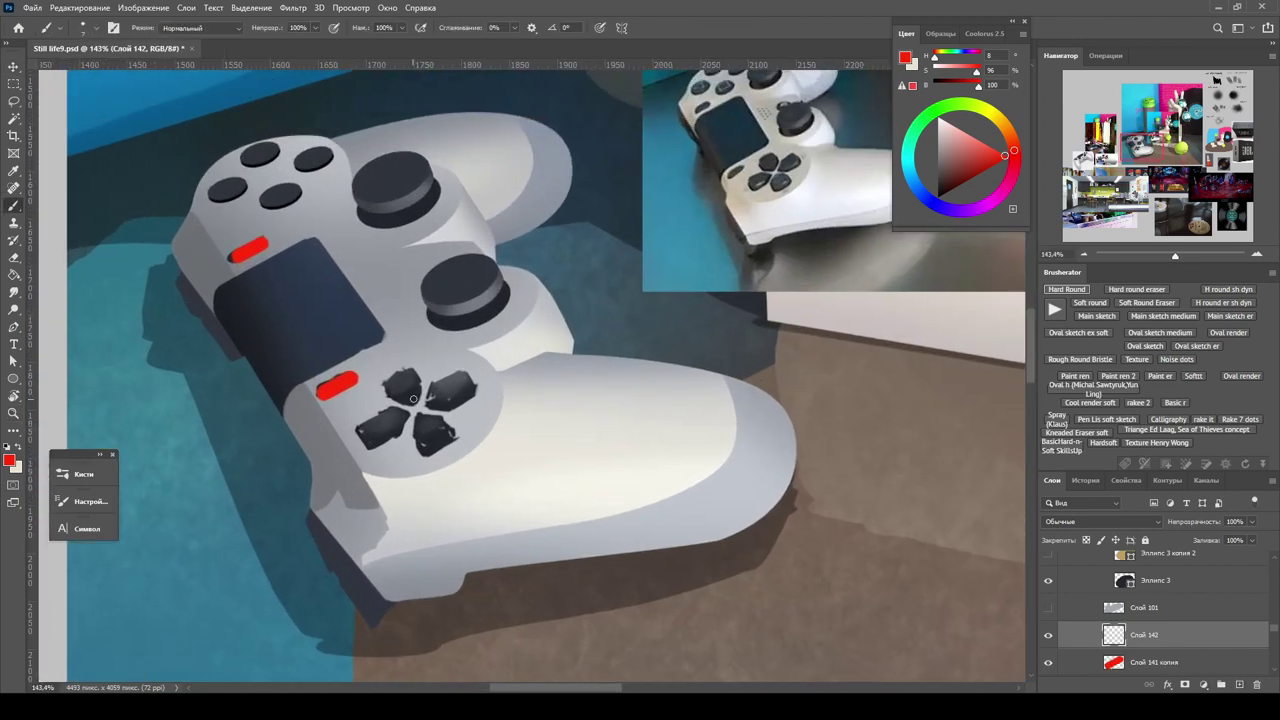
pyautogui.keyDown('shift'); pyautogui.click(449, 434); pyautogui.keyUp('shift')
pyautogui.keyDown('shift'); pyautogui.click(433, 448); pyautogui.keyUp('shift')
pyautogui.keyDown('shift'); pyautogui.click(418, 437); pyautogui.keyUp('shift')
pyautogui.keyDown('shift'); pyautogui.click(421, 419); pyautogui.keyUp('shift')
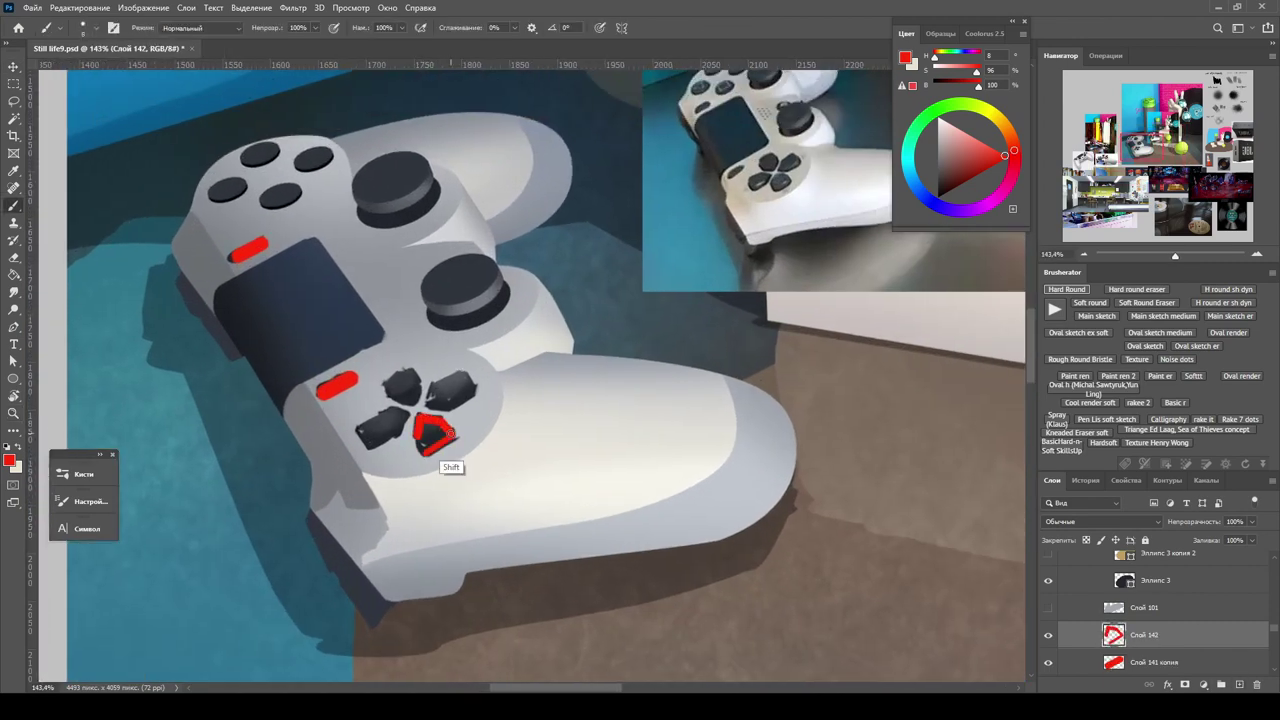
# Fill in the lower-right D-pad button and paint the upper-right one in red on Слой 142.
pyautogui.click(470, 392)
pyautogui.keyDown('shift'); pyautogui.click(445, 378); pyautogui.keyUp('shift')
pyautogui.keyDown('shift'); pyautogui.click(428, 398); pyautogui.keyUp('shift')
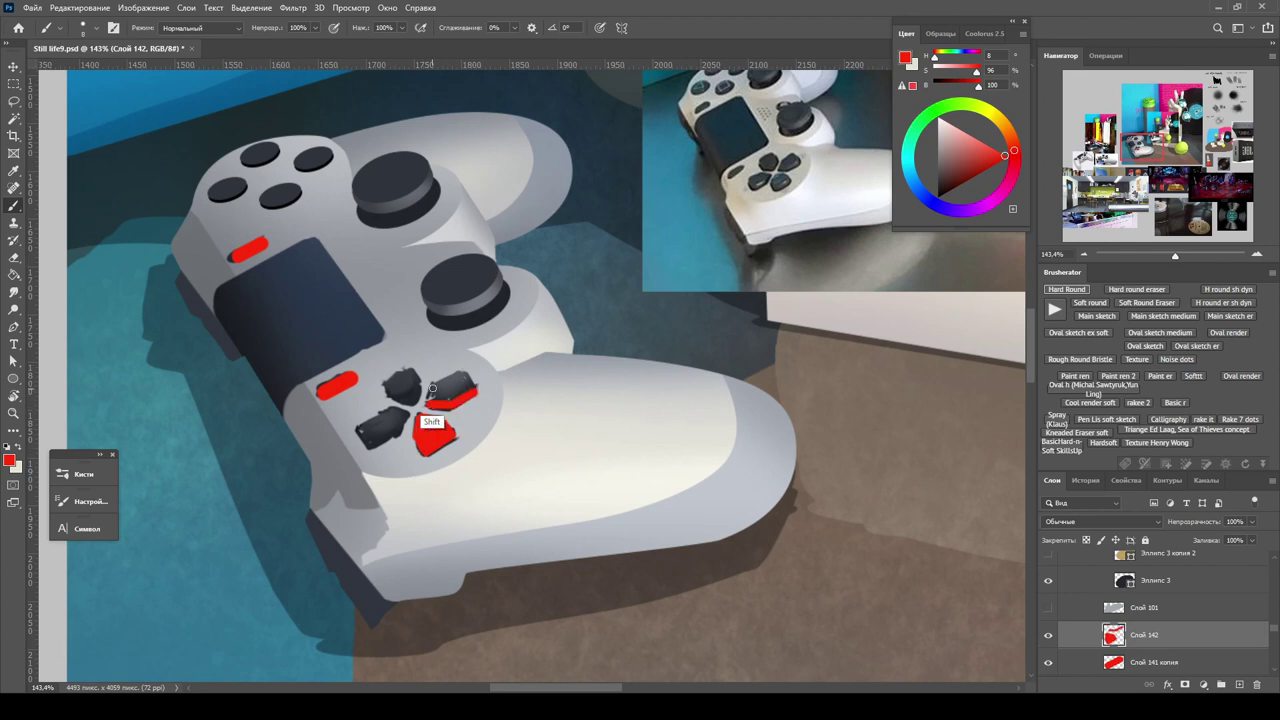
pyautogui.keyDown('shift'); pyautogui.click(447, 410); pyautogui.keyUp('shift')
pyautogui.keyDown('shift'); pyautogui.click(476, 399); pyautogui.keyUp('shift')
pyautogui.keyDown('shift'); pyautogui.click(467, 389); pyautogui.keyUp('shift')
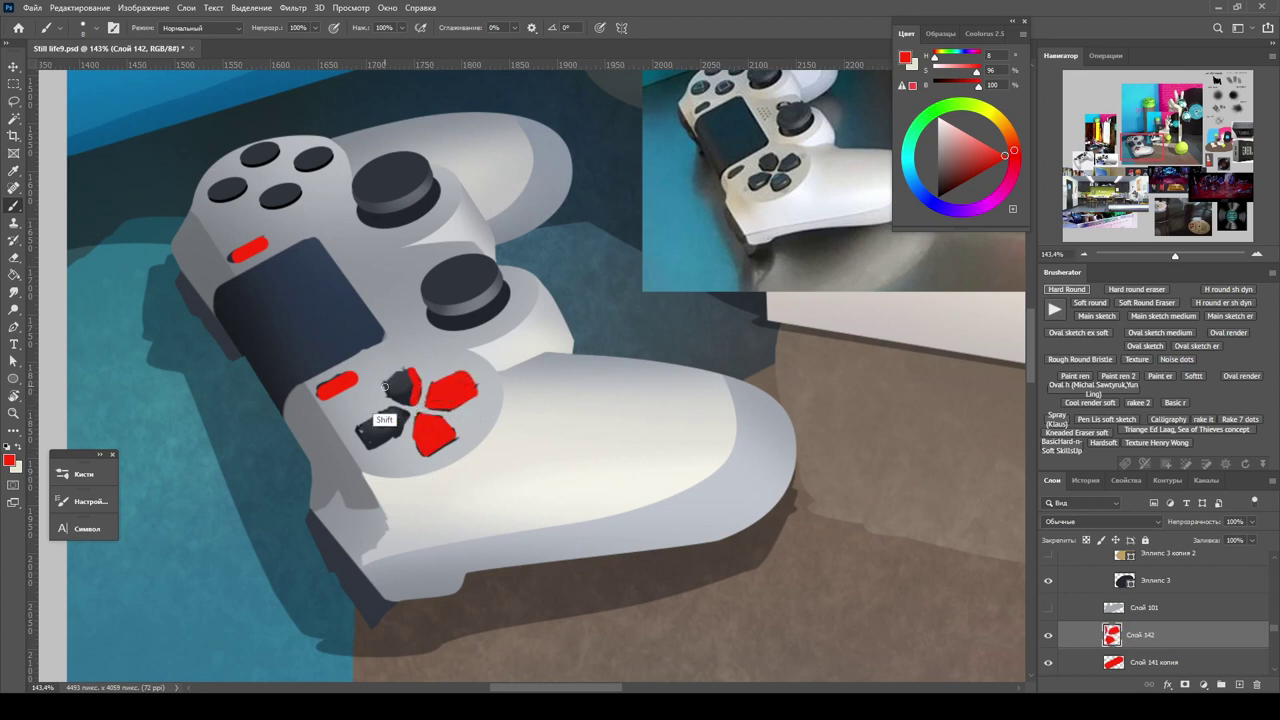
# Paint the remaining two D-pad buttons solid red on Слой 142.
pyautogui.moveTo(392, 386)
pyautogui.mouseDown()
pyautogui.moveTo(410, 392)
pyautogui.moveTo(405, 383)
pyautogui.mouseUp()
pyautogui.keyDown('shift'); pyautogui.click(360, 430); pyautogui.keyUp('shift')
pyautogui.keyDown('shift'); pyautogui.click(376, 447); pyautogui.keyUp('shift')
pyautogui.keyDown('shift'); pyautogui.click(402, 440); pyautogui.keyUp('shift')
pyautogui.keyDown('shift'); pyautogui.click(406, 418); pyautogui.keyUp('shift')
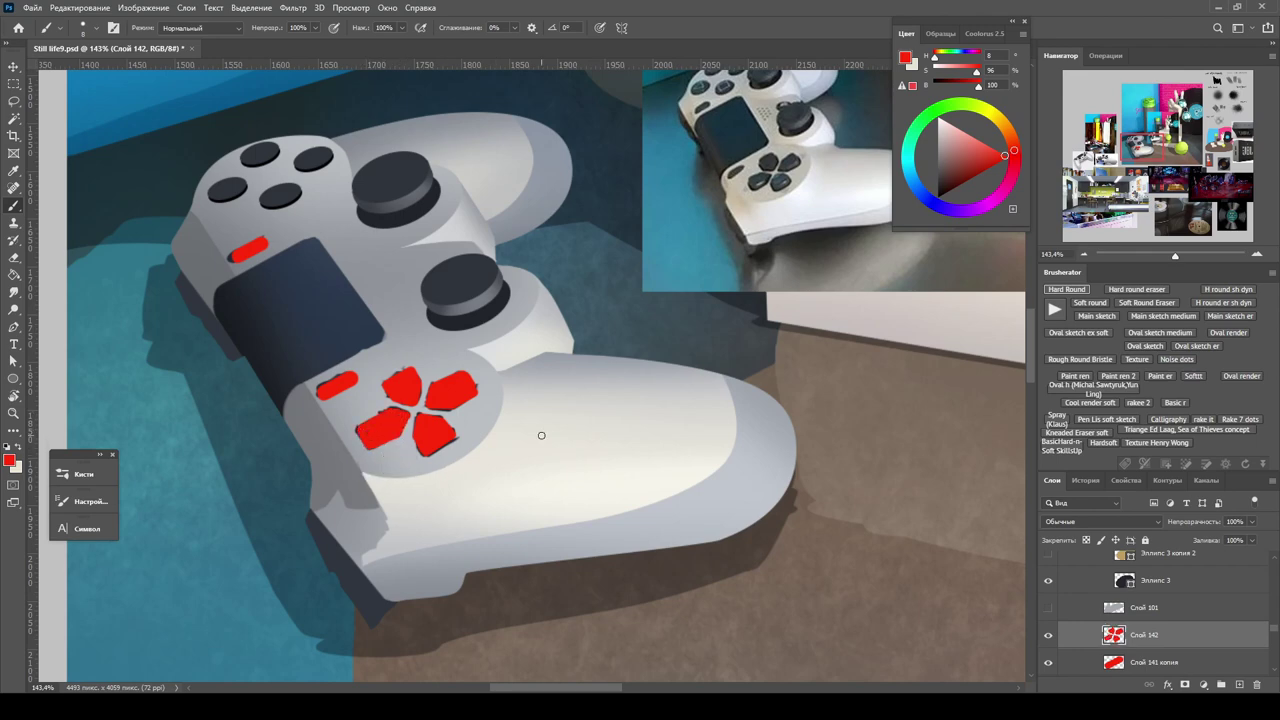
# Recolour all red button shapes dark blue-grey (H 214, S 23, B 24) and merge their layers into Слой 142.
pyautogui.keyDown('alt'); pyautogui.click(463, 279); pyautogui.keyUp('alt')
pyautogui.scroll(-2, 1160, 621)
pyautogui.click(1170, 609)
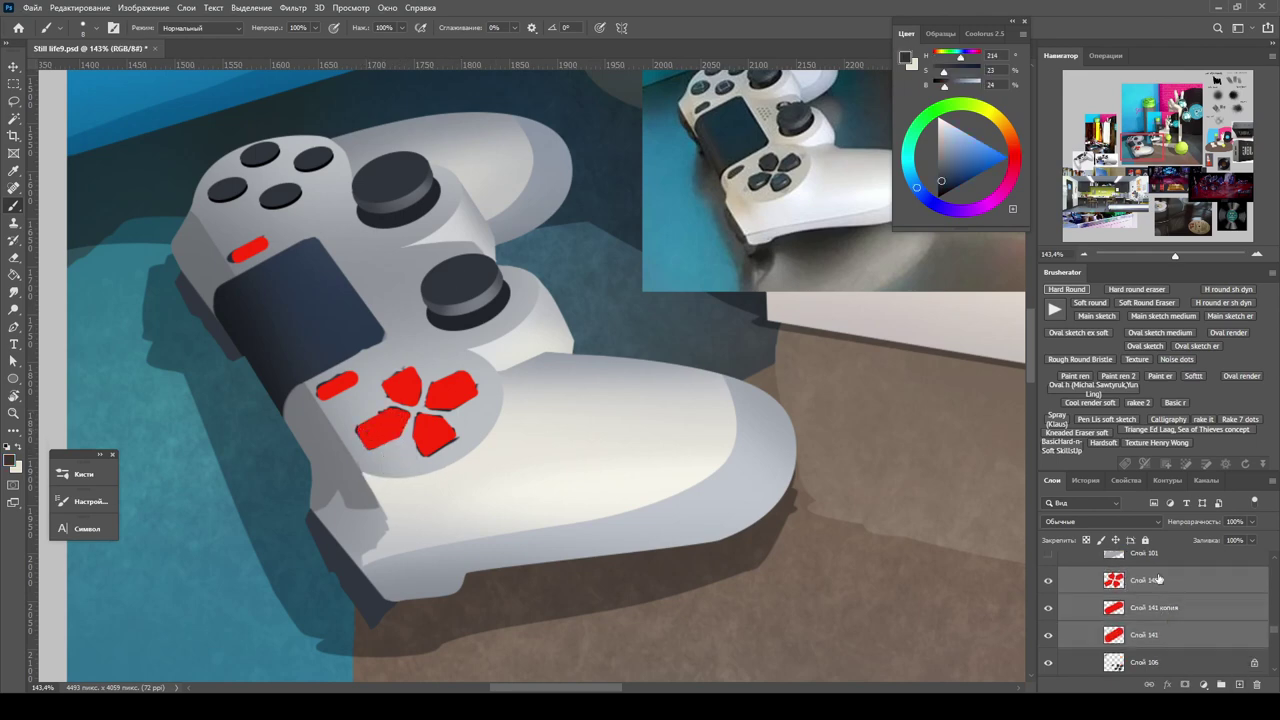
pyautogui.hotkey('shift', 'alt', 'BackSpace')
pyautogui.scroll(2, 465, 395)
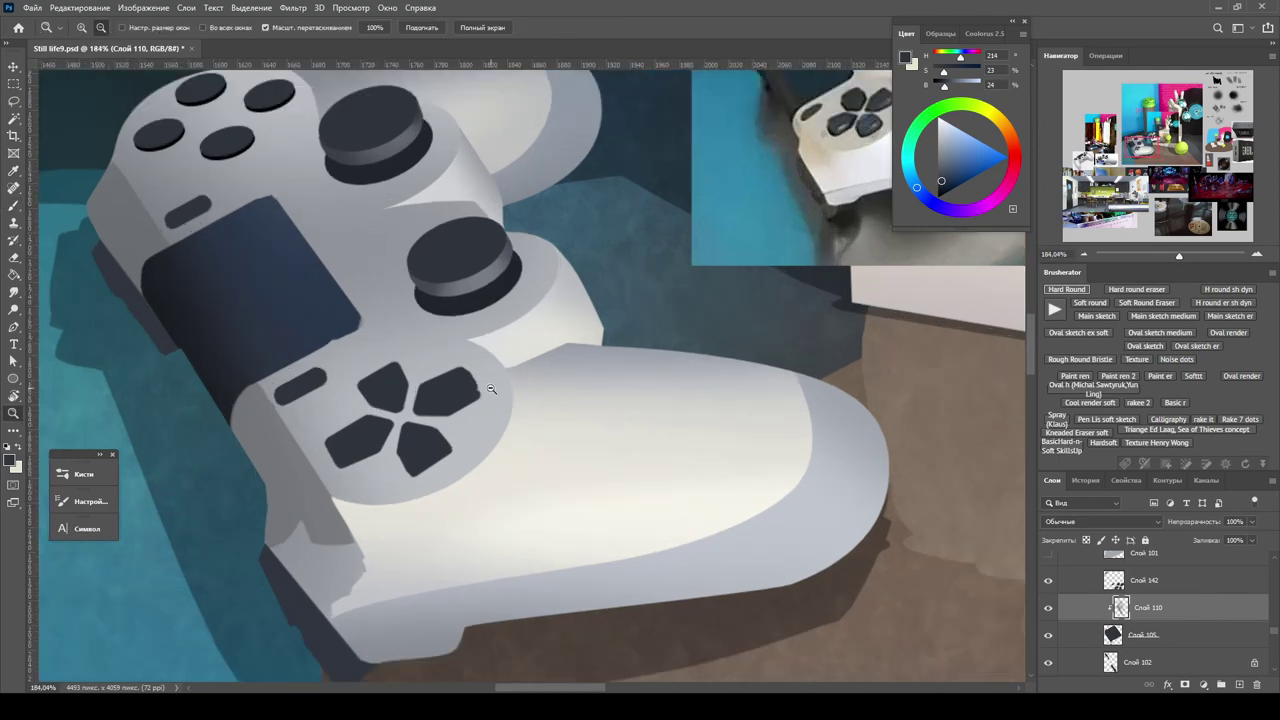
# Rotate the canvas and trim the D-pad button edges on Слой 142 with the Hard round eraser.
pyautogui.click(1085, 480)
pyautogui.click(1052, 480)
pyautogui.click(1103, 580)
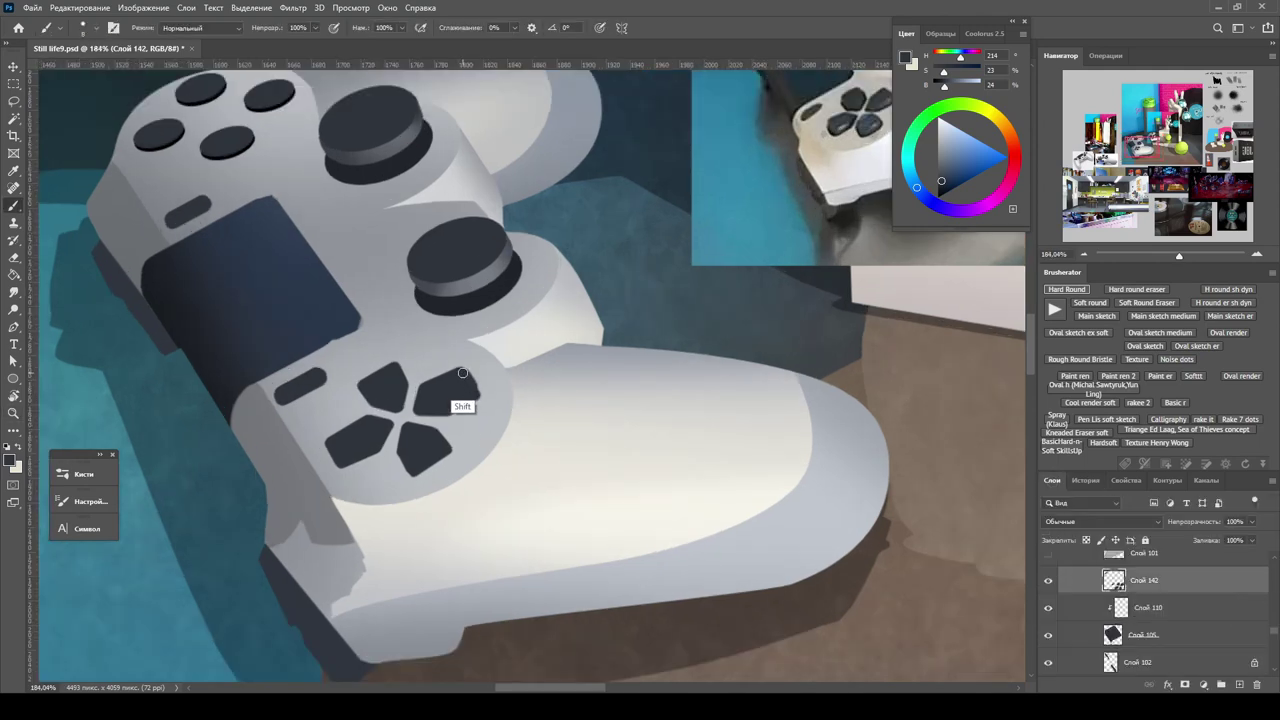
pyautogui.scroll(1, 463, 403)
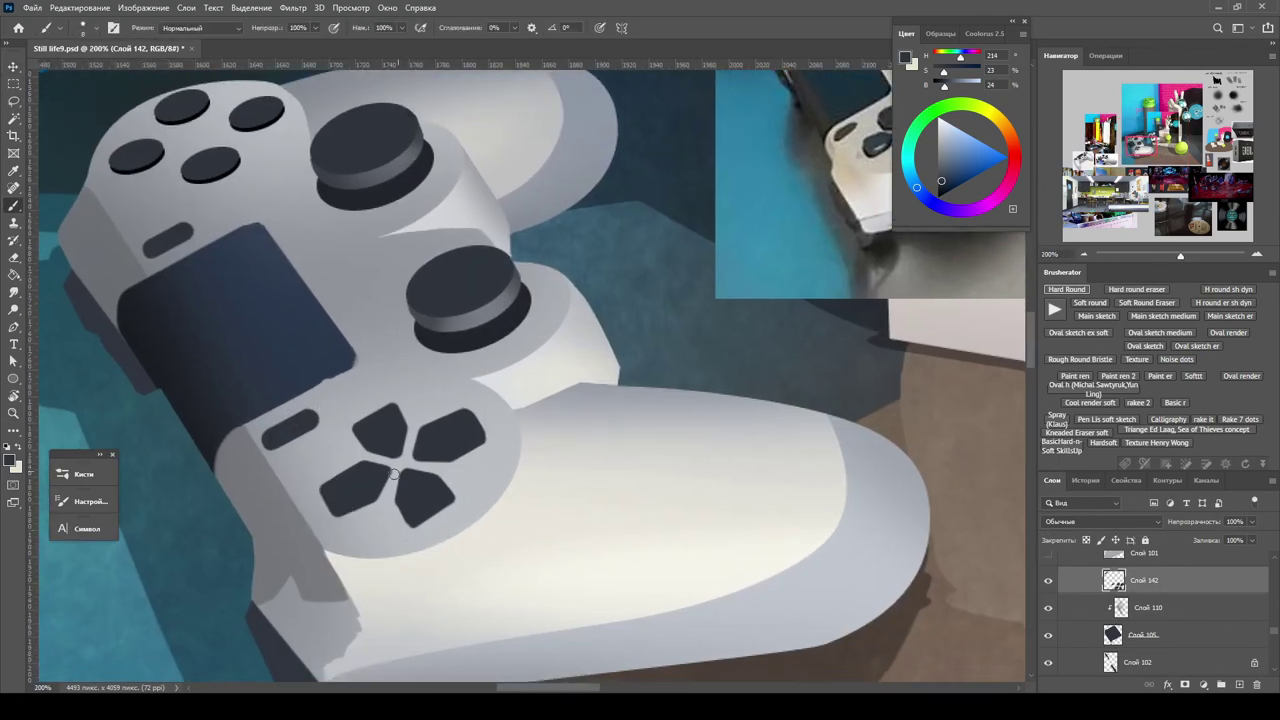
pyautogui.press('r')
pyautogui.moveTo(474, 508)
pyautogui.mouseDown()
pyautogui.moveTo(380, 300)
pyautogui.moveTo(560, 180)
pyautogui.moveTo(762, 214)
pyautogui.mouseUp()
pyautogui.press('e')
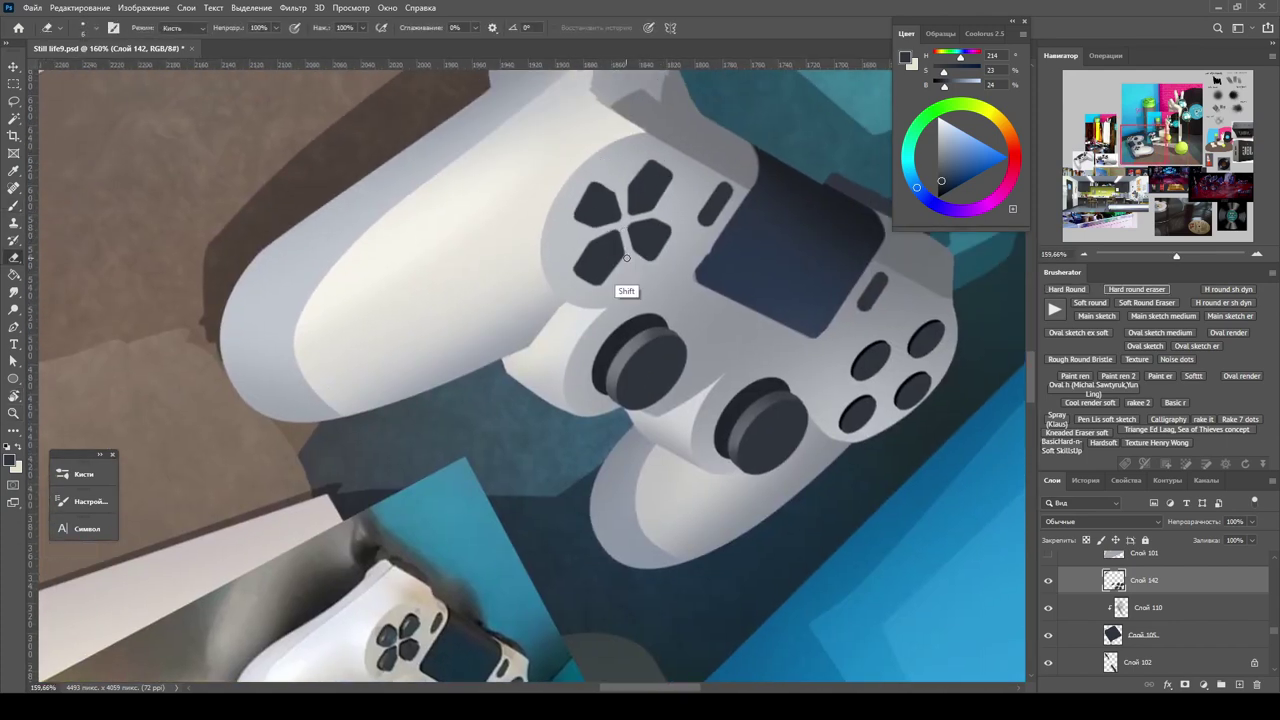
# Reset the canvas rotation and adjust the selected outer end of the upper-right D-pad button.
pyautogui.press('r')
pyautogui.press('Escape')
pyautogui.press('z')
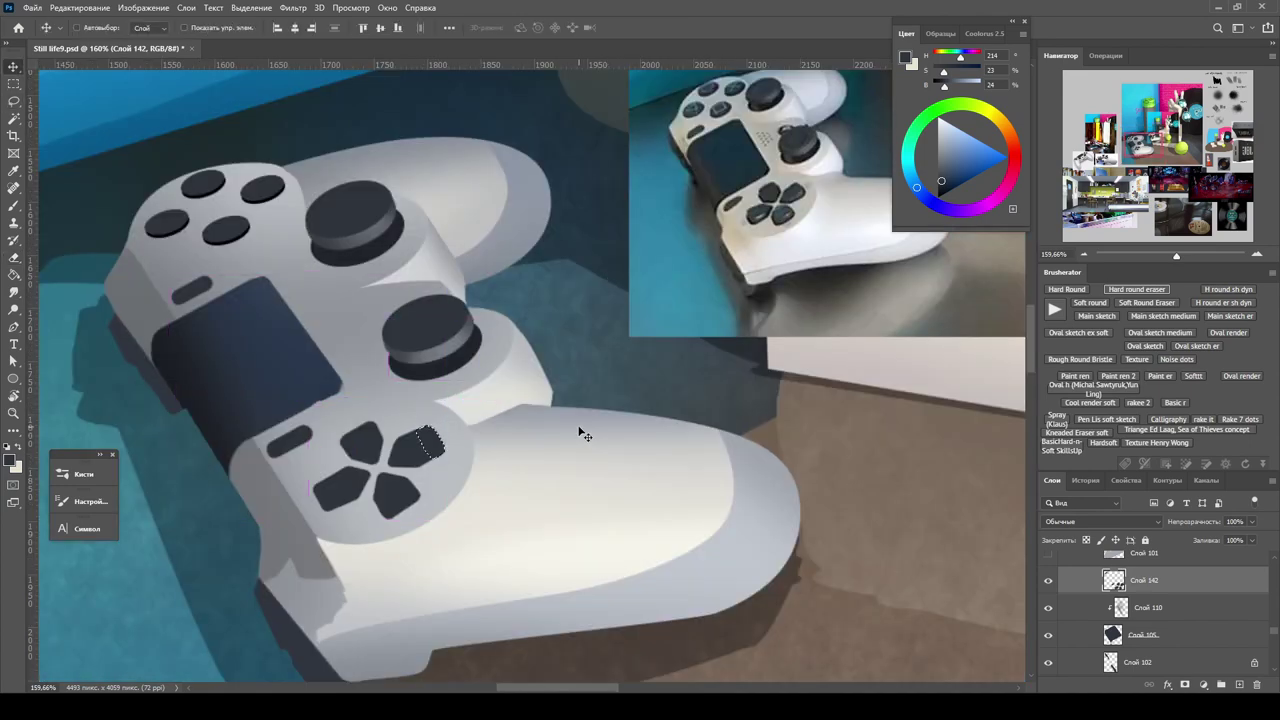
pyautogui.moveTo(440, 490); pyautogui.dragTo(470, 496)
# Add a layer clipped to Слой 142 and paint green strokes along the lower edges of the right-hand D-pad buttons.
pyautogui.hotkey('ctrl', 'shift', 'alt', 'n')
pyautogui.press('b')
pyautogui.hotkey('ctrl', 'alt', 'g')
pyautogui.scroll(2, 340, 430)
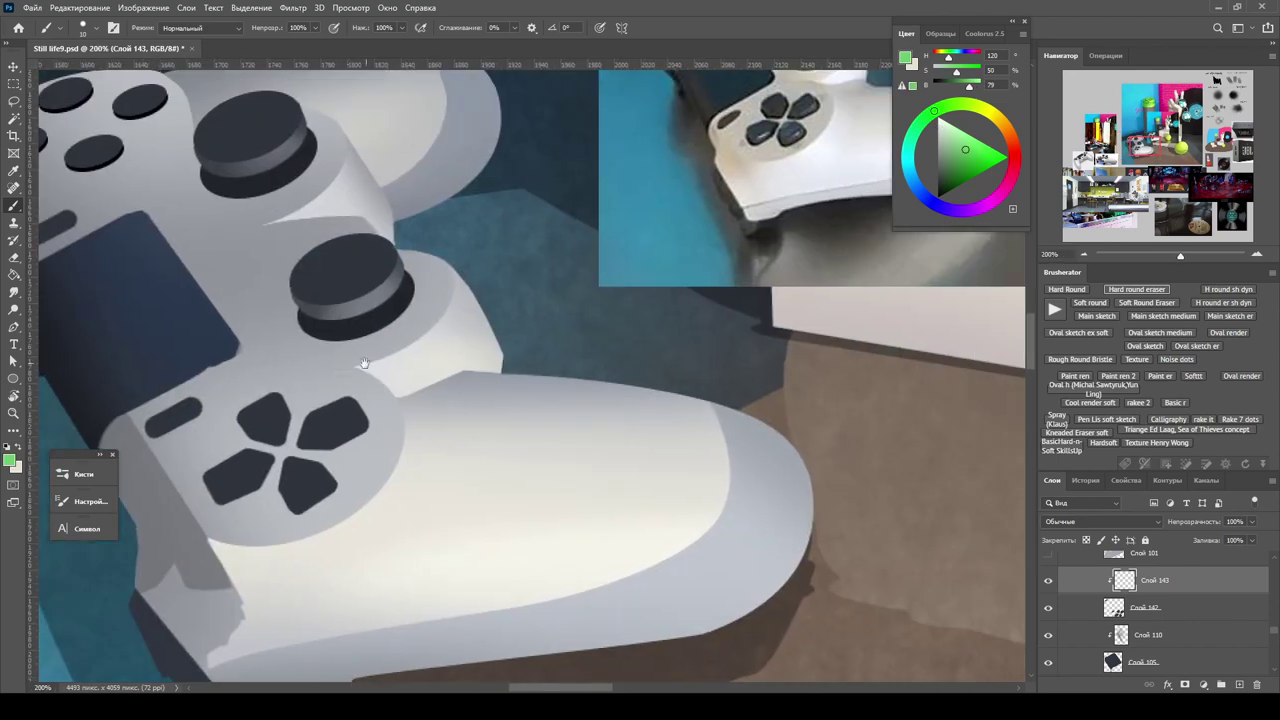
pyautogui.moveTo(366, 422); pyautogui.dragTo(298, 446)
pyautogui.moveTo(336, 486); pyautogui.dragTo(296, 510)
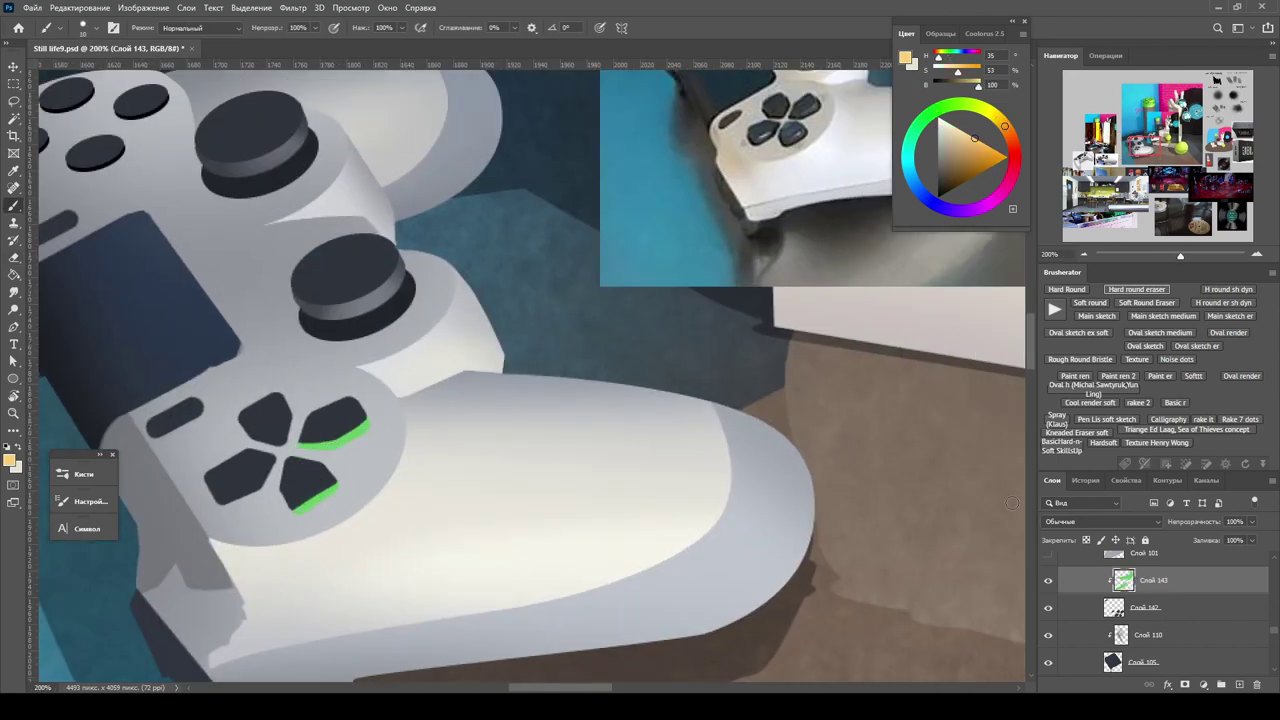
# Lock the transparency of Слой 143 and recolour the D-pad edge strokes grey (H 215, S 9, B 51).
pyautogui.press('/')
pyautogui.hotkey('alt', 'BackSpace')
pyautogui.keyDown('alt'); pyautogui.click(372, 319); pyautogui.keyUp('alt')
pyautogui.hotkey('alt', 'BackSpace')
pyautogui.moveTo(377, 469); pyautogui.dragTo(413, 477)
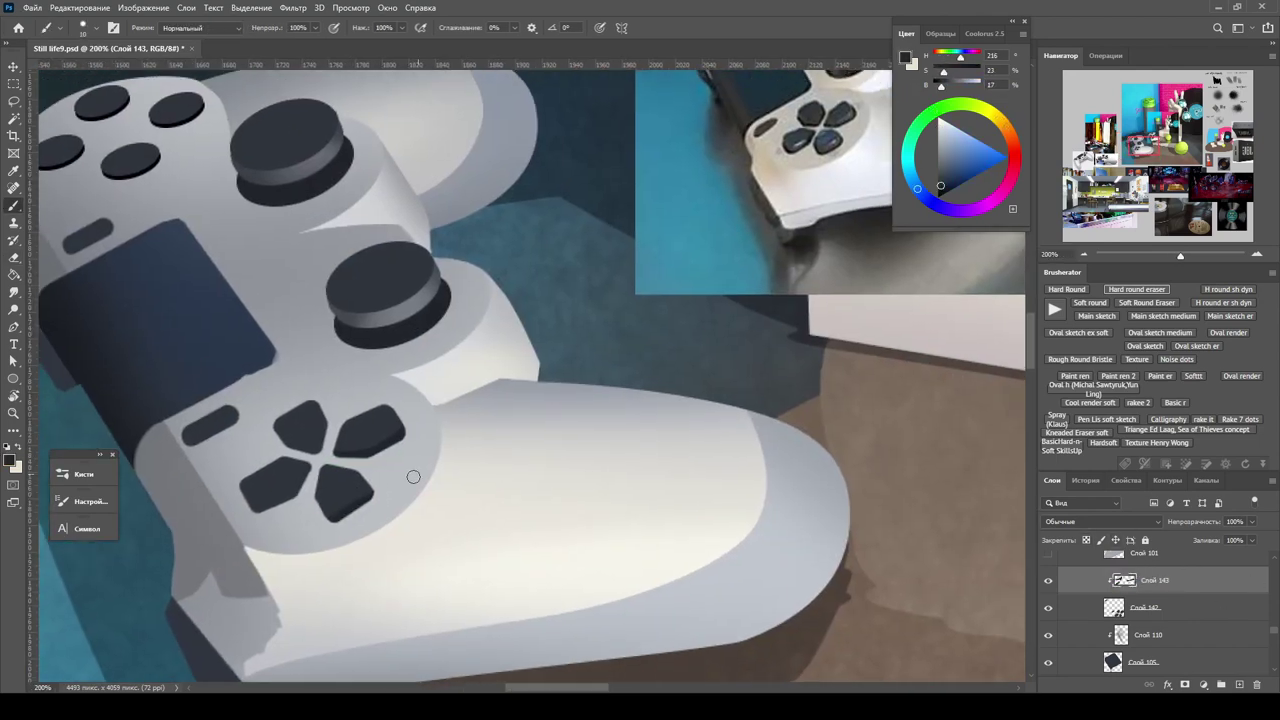
pyautogui.hotkey('alt', 'BackSpace')
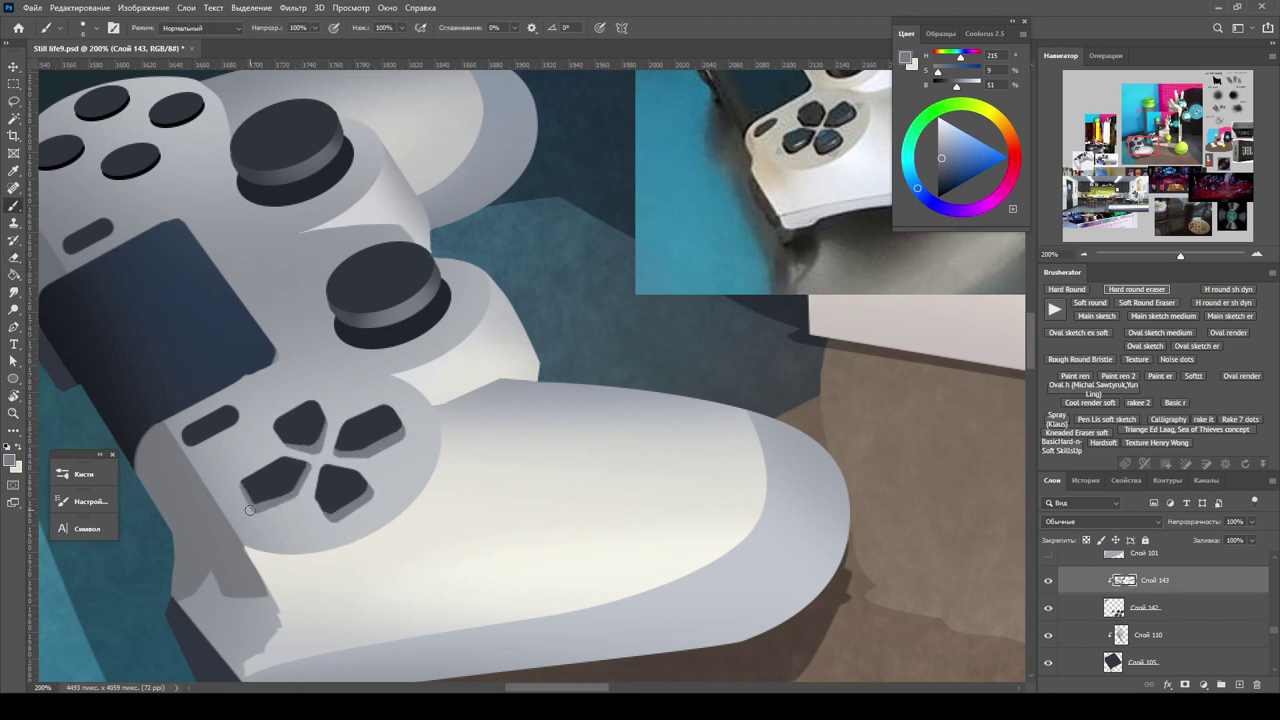
# Hide the gradient layer Слой 110 and refine the touchpad's edges on Слой 105 with sampled dark blue-grey (H 216, S 24, B 24).
pyautogui.hotkey('ctrl', '-')
pyautogui.hotkey('ctrl', '-')
pyautogui.press('z')
pyautogui.moveTo(450, 403); pyautogui.dragTo(556, 361)
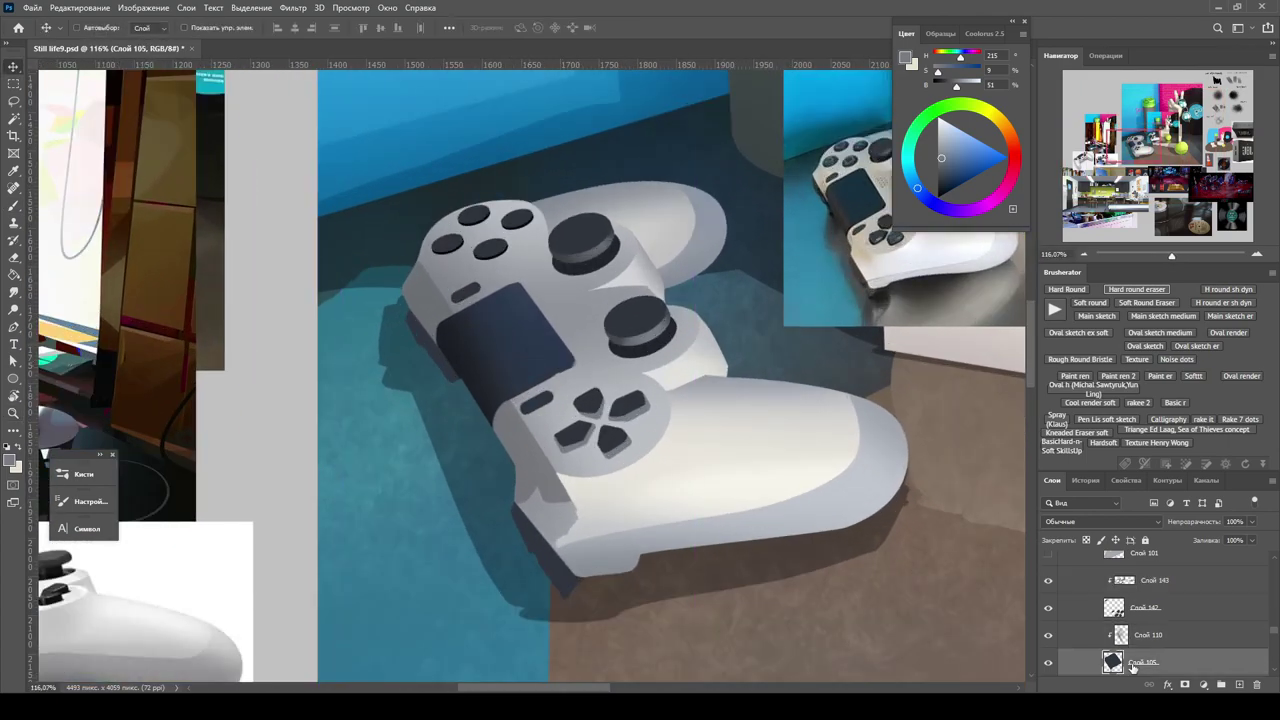
pyautogui.press('b')
pyautogui.hotkey('ctrl', '+')
pyautogui.hotkey('ctrl', '+')
pyautogui.keyDown('alt'); pyautogui.click(634, 334); pyautogui.keyUp('alt')
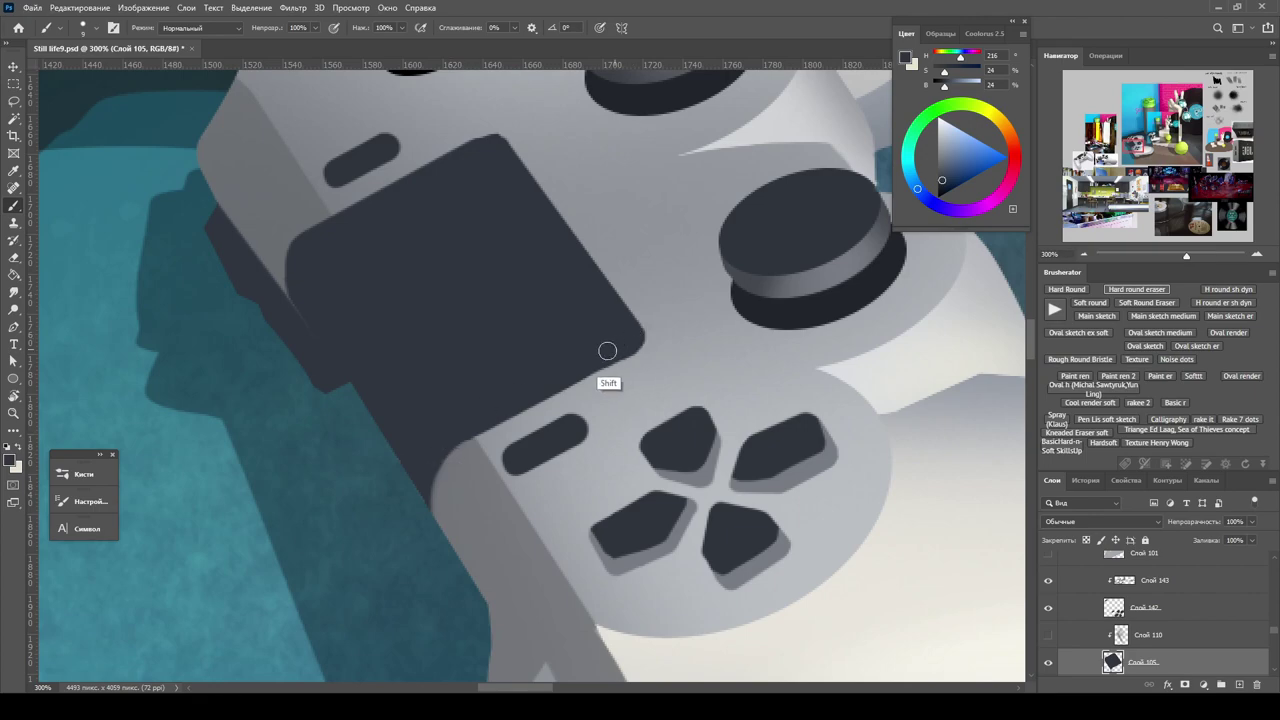
pyautogui.hotkey('ctrl', '-')
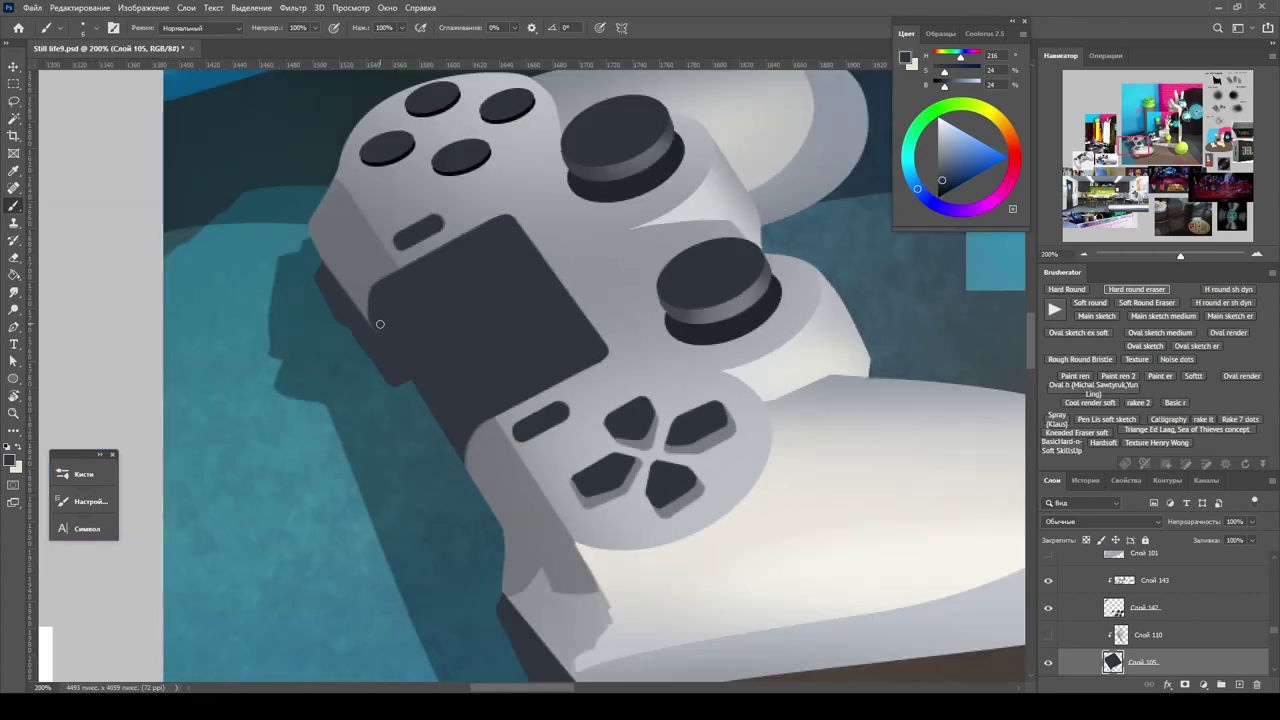
# Show the gradient layer Слой 110 again and refine the touchpad's lower edge on Слой 105.
pyautogui.click(1049, 634)
pyautogui.scroll(8, 665, 341)
pyautogui.scroll(-3, 665, 341)
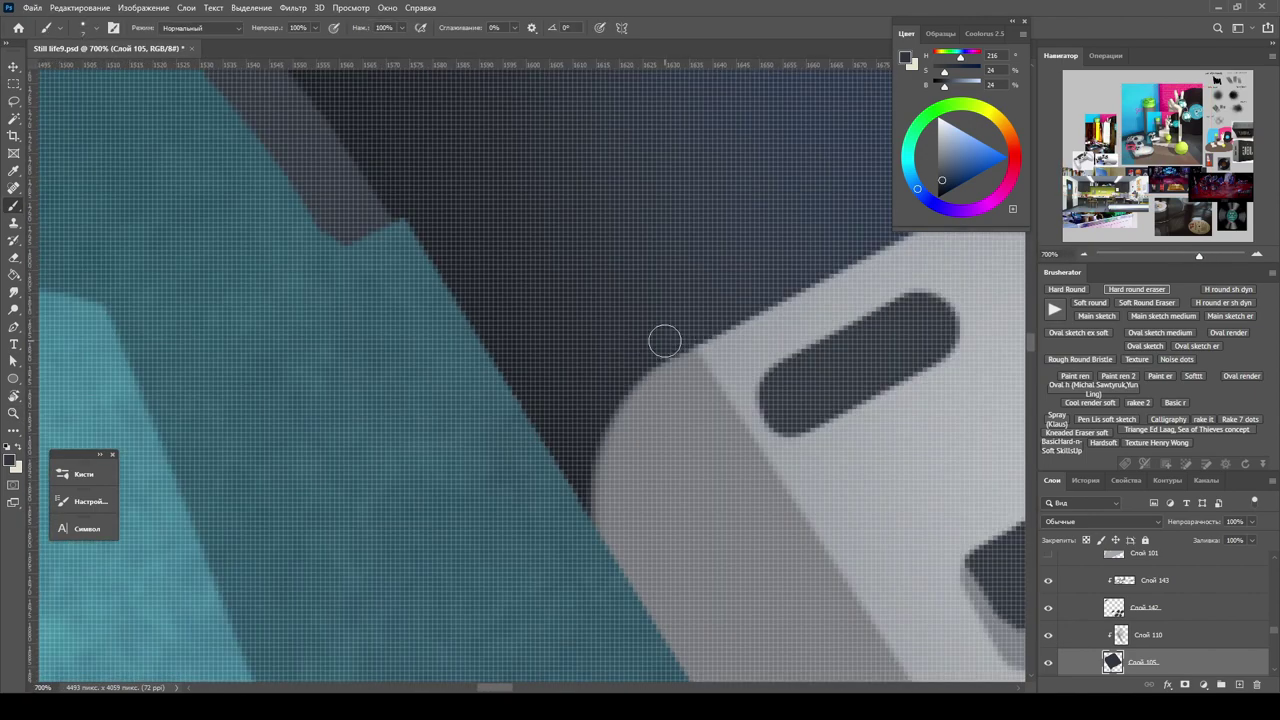
pyautogui.scroll(-3, 546, 358)
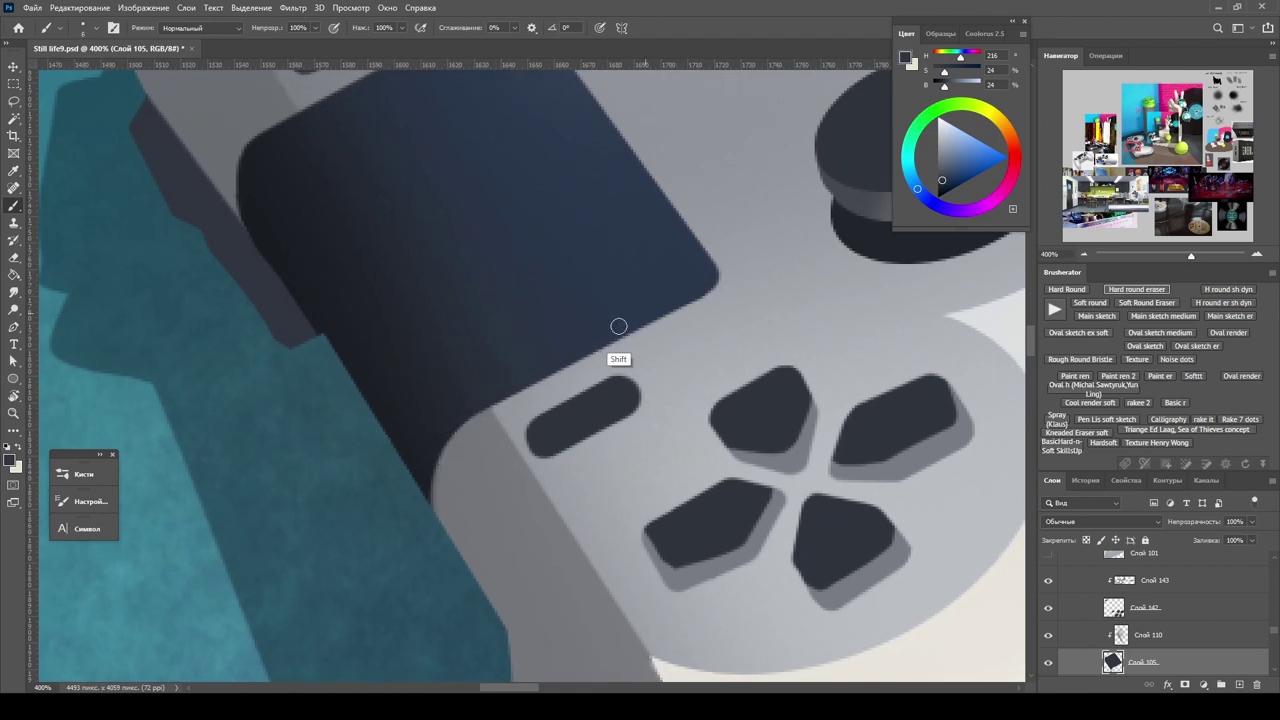
pyautogui.moveTo(434, 446)
pyautogui.mouseDown()
pyautogui.moveTo(677, 450)
pyautogui.moveTo(432, 452)
pyautogui.mouseUp()
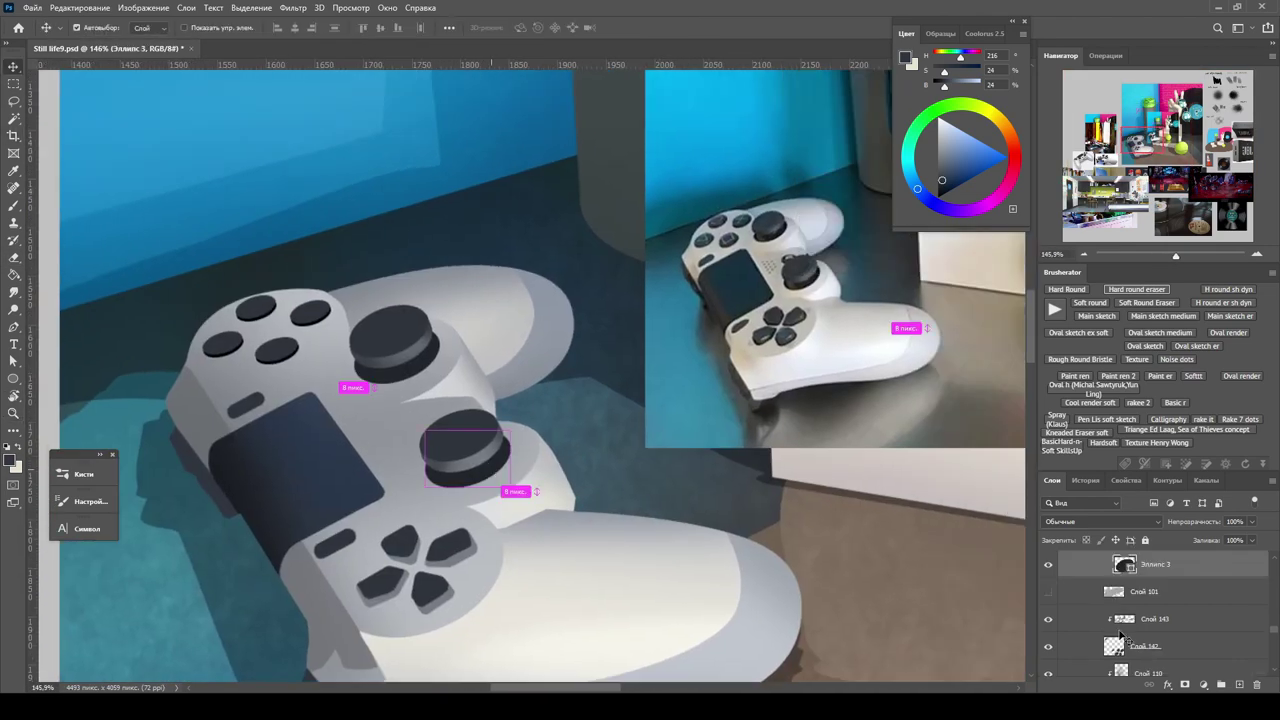
# Check the controller's ellipse layers by toggling their visibility and select Эллипс 3 копия 10 in the джойстик group.
pyautogui.scroll(1, 1120, 600)
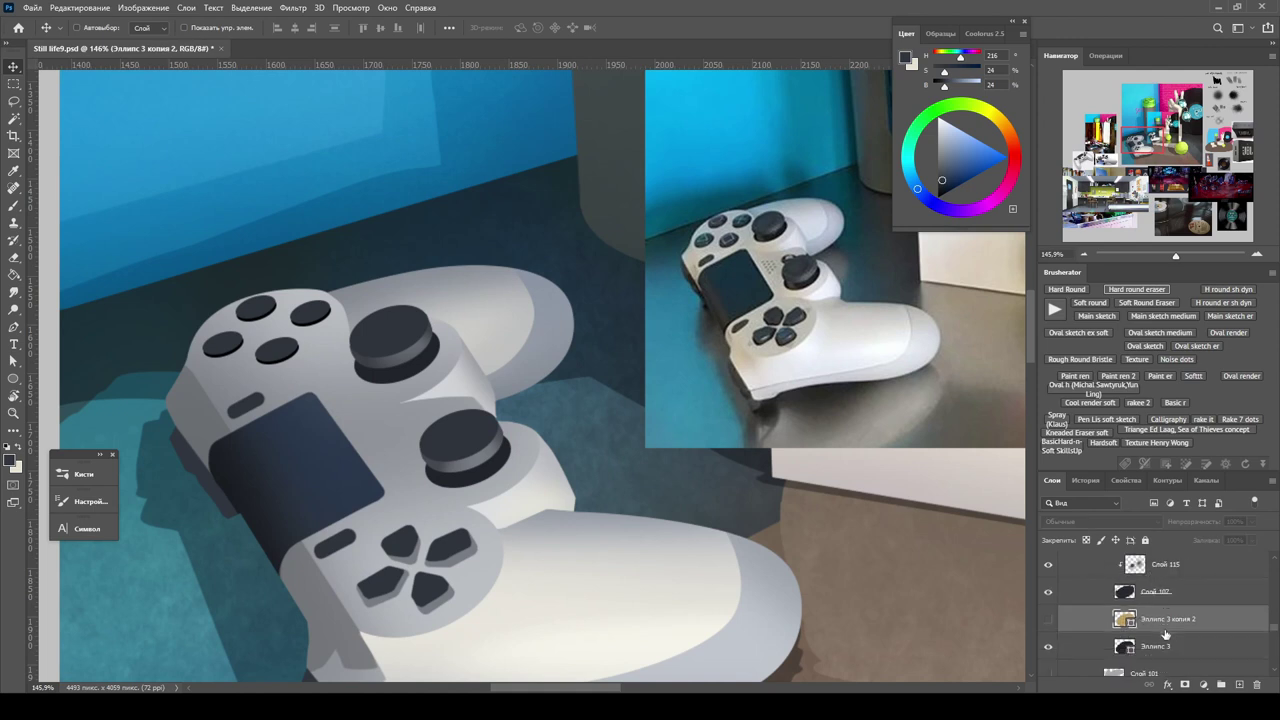
pyautogui.click(1130, 618)
pyautogui.scroll(3, 1050, 628)
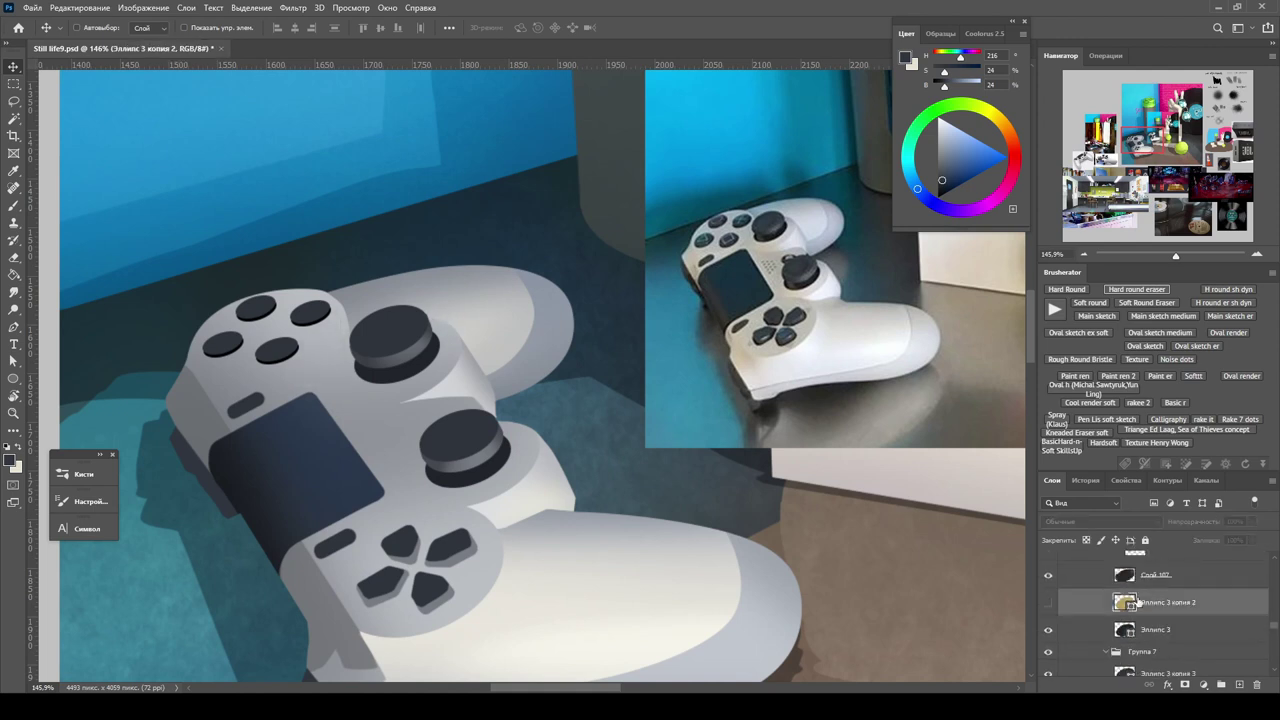
pyautogui.click(1050, 632)
pyautogui.scroll(2, 1050, 625)
pyautogui.click(1060, 623)
pyautogui.scroll(-2, 408, 300)
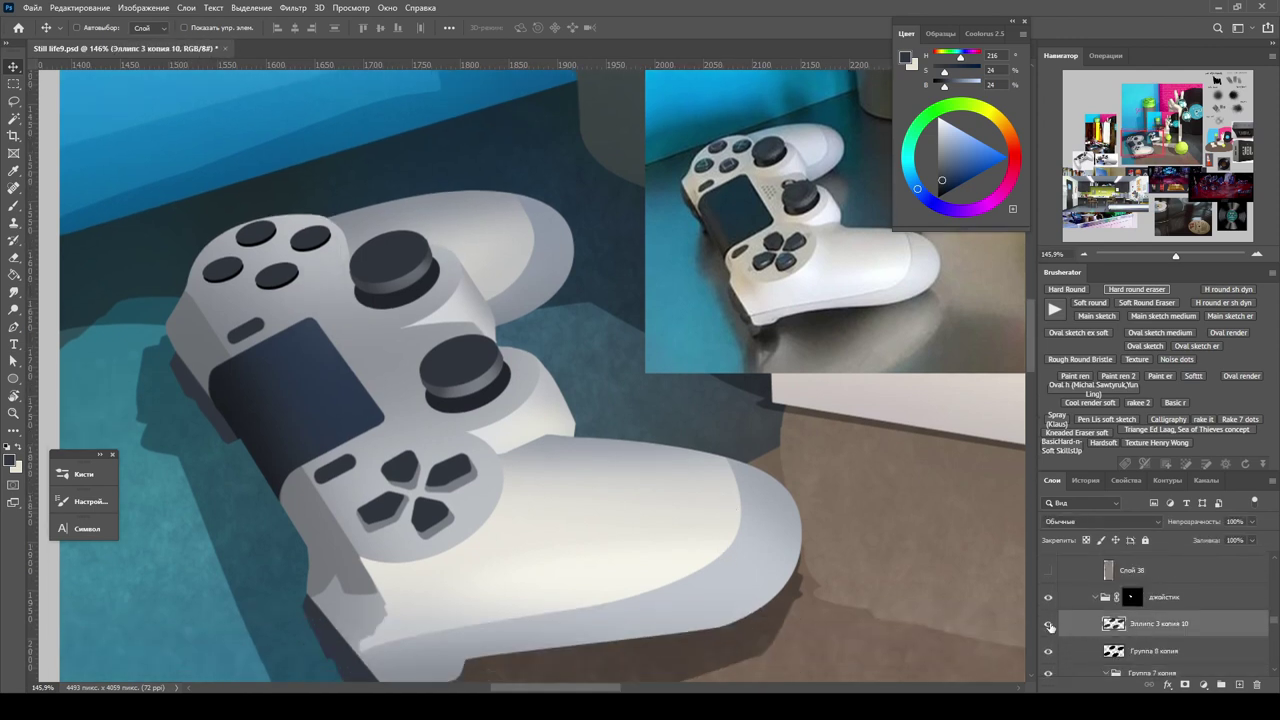
# Recolour the transparency-locked button side layer Группа 8 копия dark blue-grey (H 216, S 23, B 17) and duplicate it.
pyautogui.press('b')
pyautogui.hotkey('alt', '[')
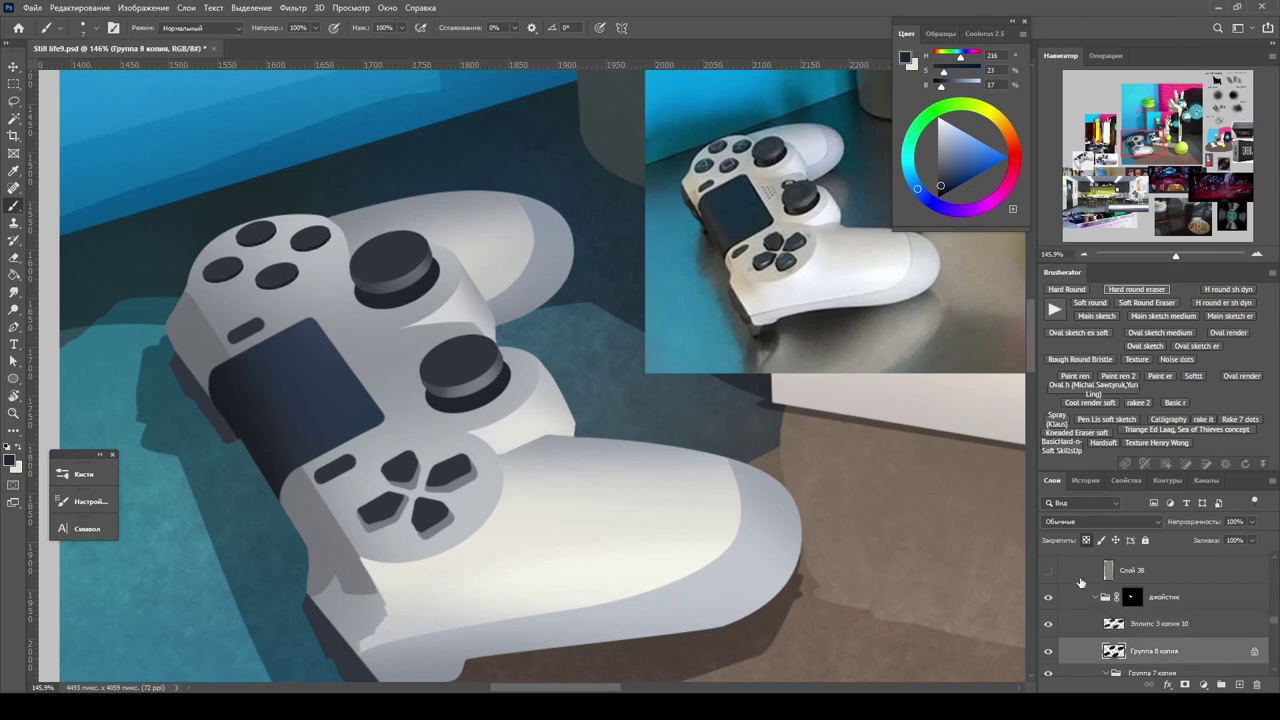
pyautogui.hotkey('ctrl', 'j')
pyautogui.hotkey('ctrl', 'u')
pyautogui.press('Escape')
pyautogui.scroll(4, 290, 244)
pyautogui.press('v')
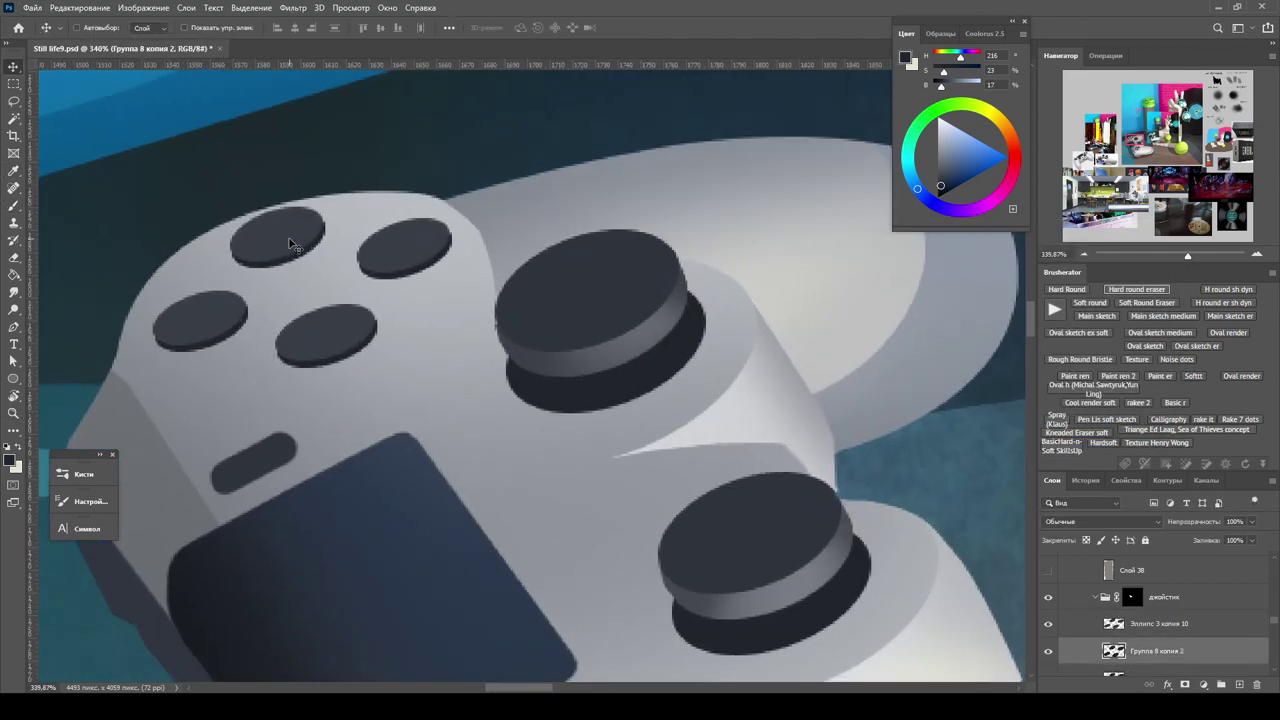
# Stack further duplicates of the round buttons' side layers and merge them into a single layer.
pyautogui.scroll(-3, 1146, 598)
pyautogui.keyDown('shift'); pyautogui.click(1146, 598); pyautogui.keyUp('shift')
pyautogui.rightClick(1146, 598)
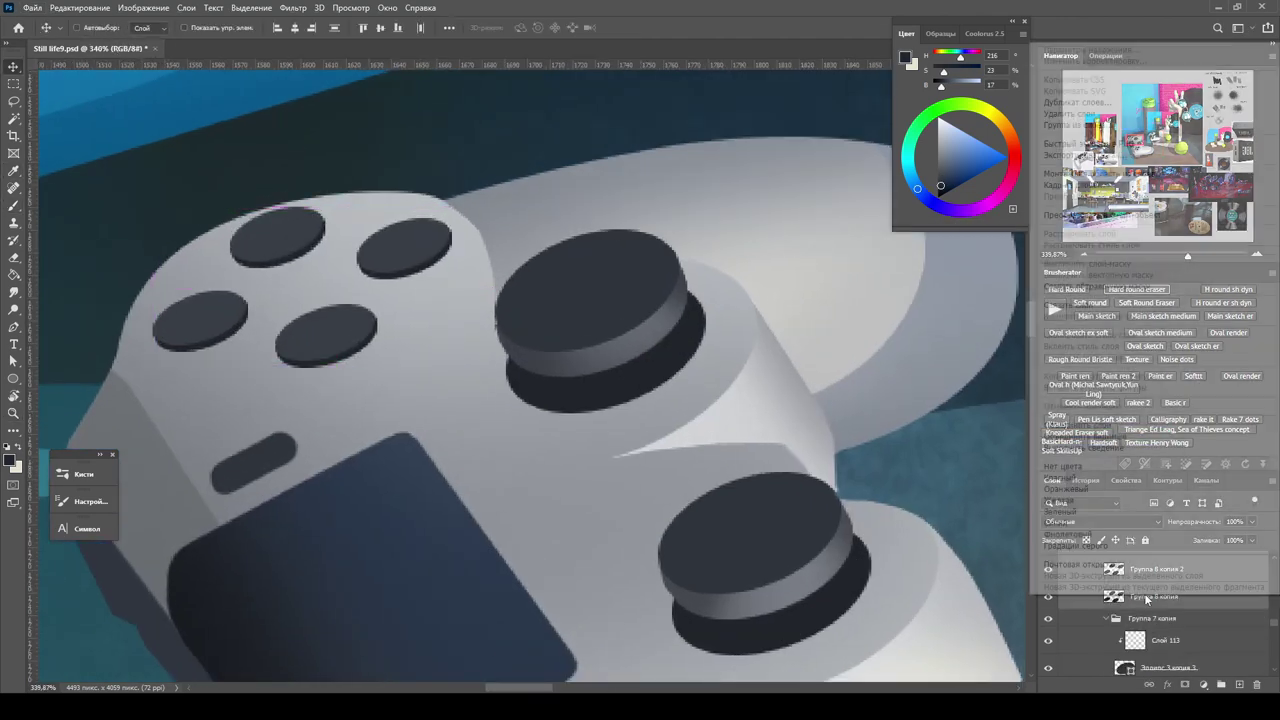
pyautogui.press('Escape')
pyautogui.hotkey('ctrl', 'j')
pyautogui.scroll(-5, 597, 330)
pyautogui.scroll(6, 597, 330)
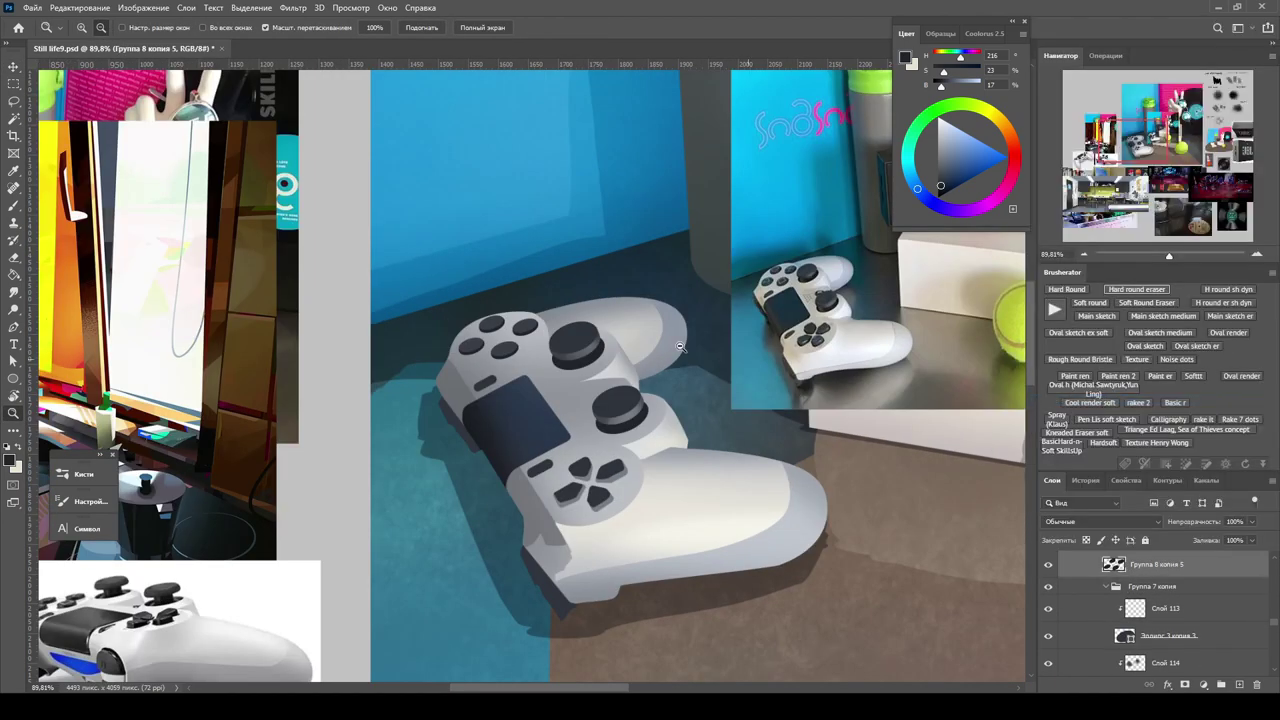
# Add a layer clipped to Эллипс 3 копия 10 and tint the button tops with sampled wall blue at 20% opacity.
pyautogui.scroll(3, 530, 380)
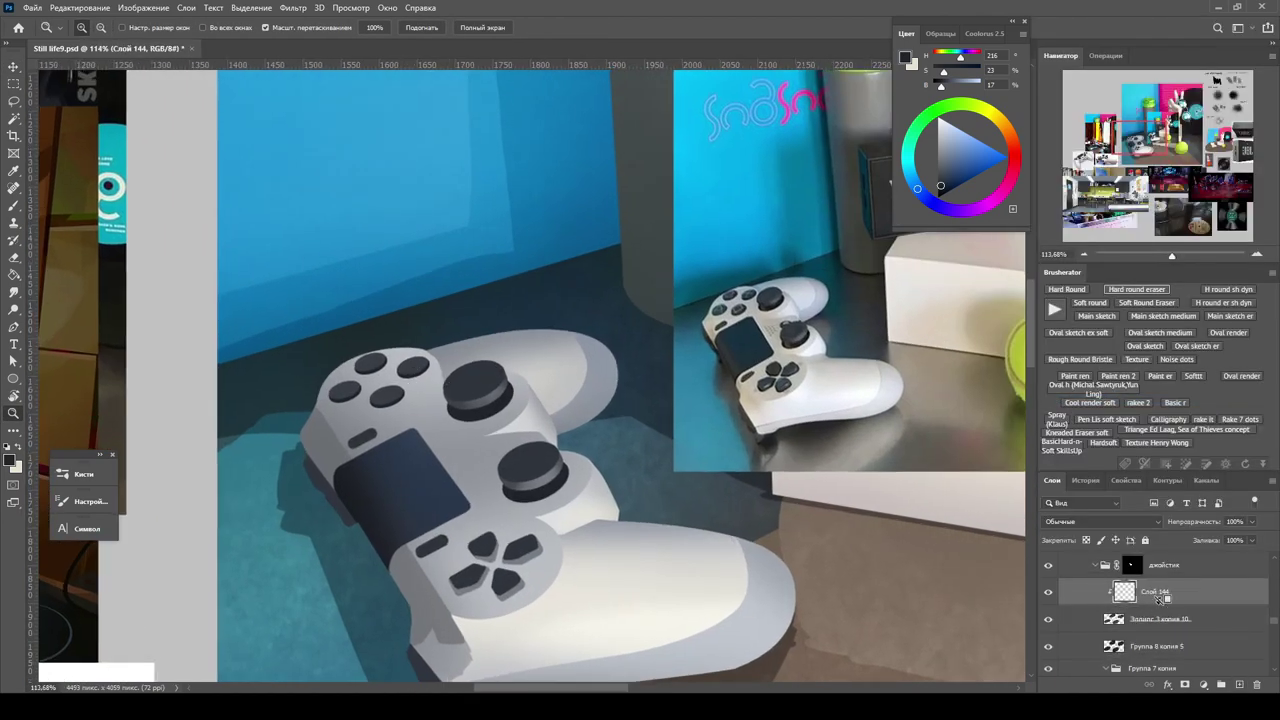
pyautogui.press('b')
pyautogui.keyDown('alt'); pyautogui.click(280, 374); pyautogui.keyUp('alt')
pyautogui.press('2')
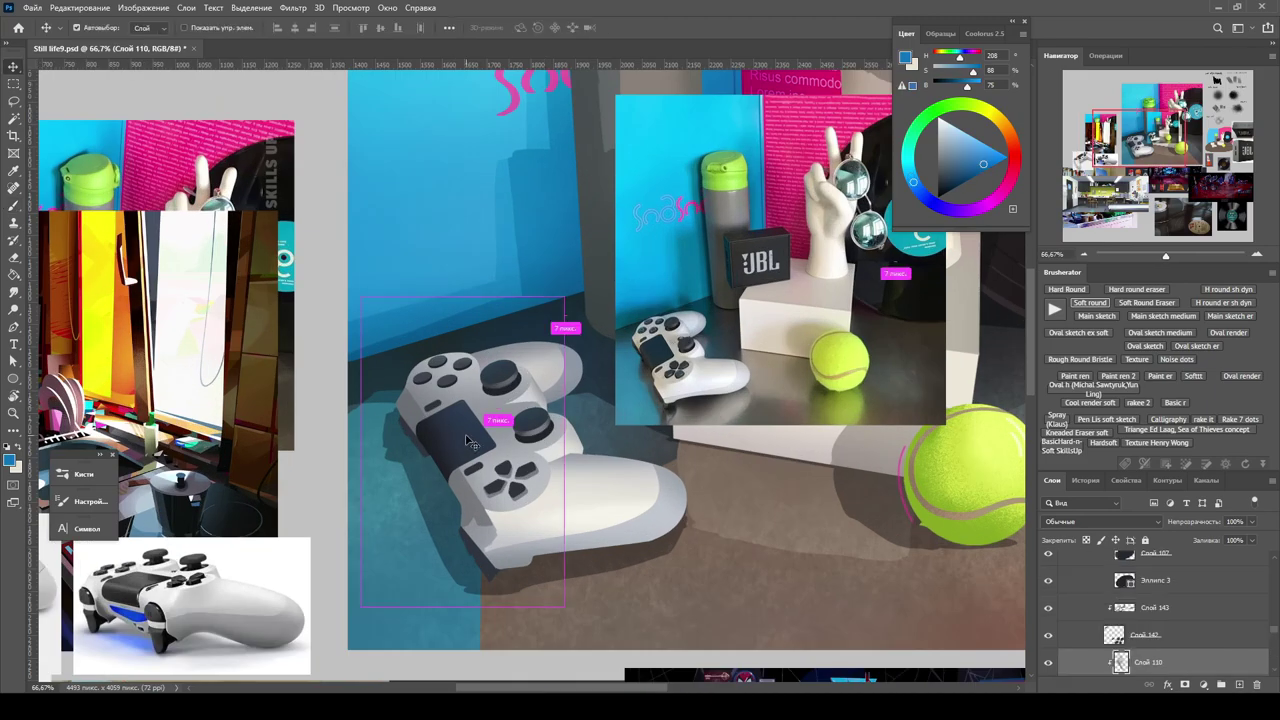
# Shift the hue of the touchpad's gradient layer Слой 110 slightly with Hue/Saturation.
pyautogui.hotkey('ctrl', 'u')
pyautogui.moveTo(968, 318); pyautogui.dragTo(964, 318)
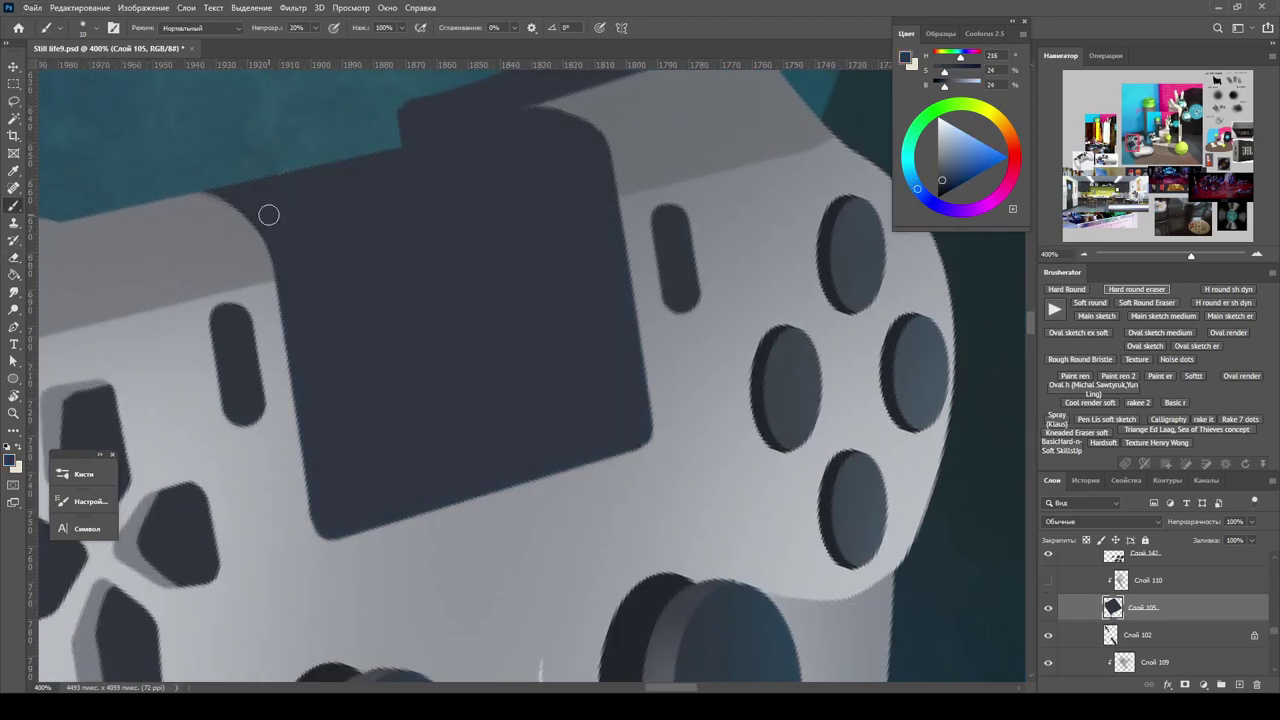
# Try copying part of the touchpad to a new layer and placing it beside the edge facing the D-pad.
pyautogui.press('l')
pyautogui.moveTo(500, 109)
pyautogui.mouseDown()
pyautogui.moveTo(543, 131)
pyautogui.moveTo(490, 120)
pyautogui.mouseUp()
pyautogui.hotkey('ctrl', 'j')
pyautogui.press('v')
pyautogui.moveTo(574, 244)
pyautogui.mouseDown()
pyautogui.moveTo(301, 279)
pyautogui.moveTo(214, 349)
pyautogui.moveTo(337, 306)
pyautogui.mouseUp()
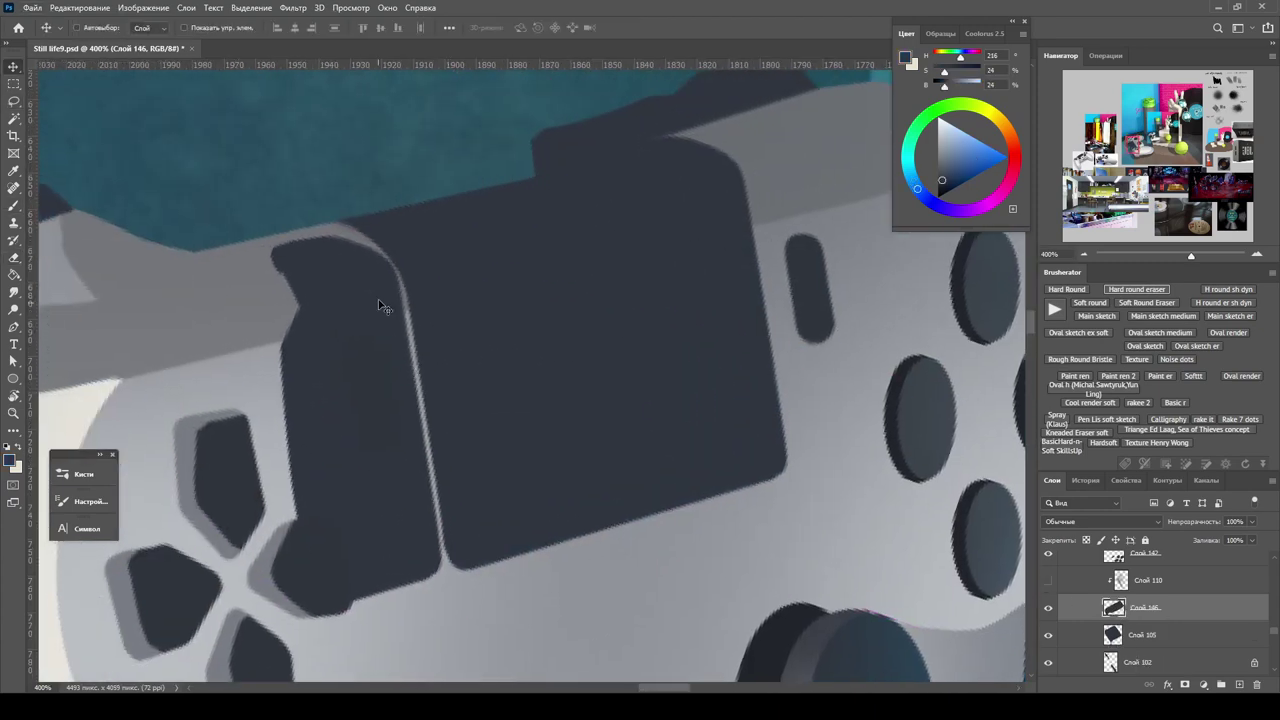
pyautogui.hotkey('alt', '[')
pyautogui.press('0')
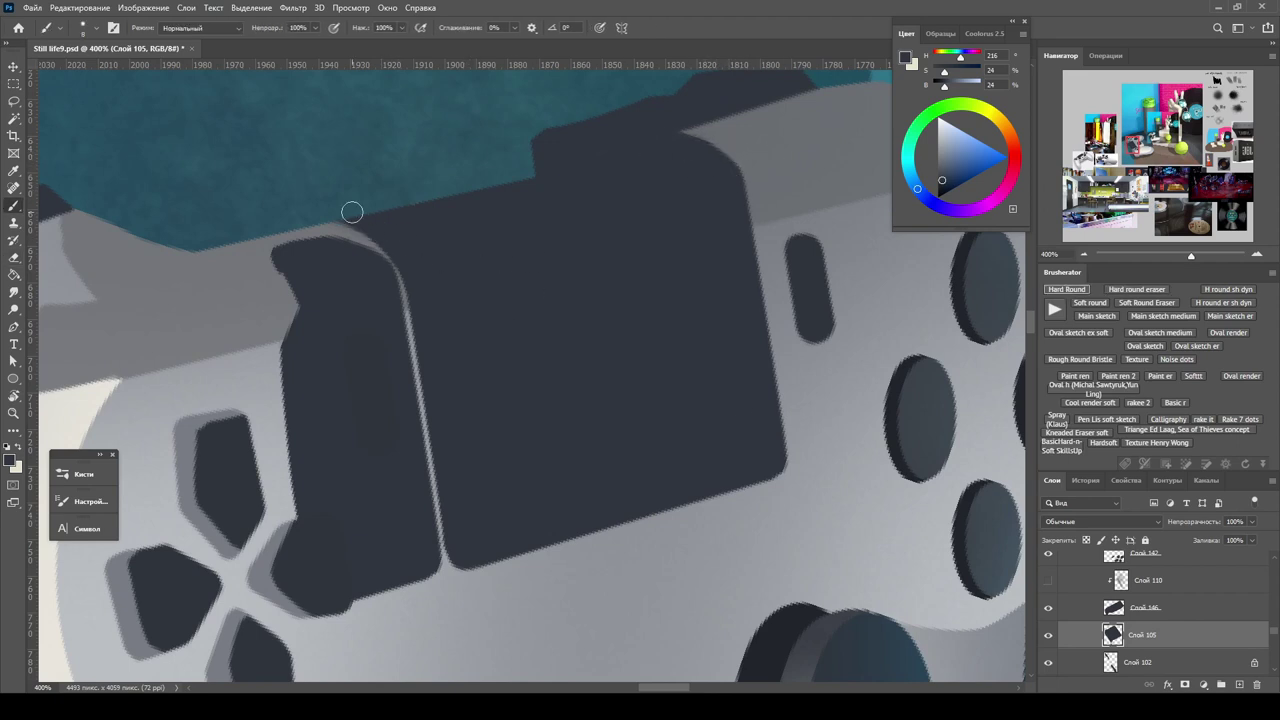
pyautogui.hotkey('ctrl', 'z')
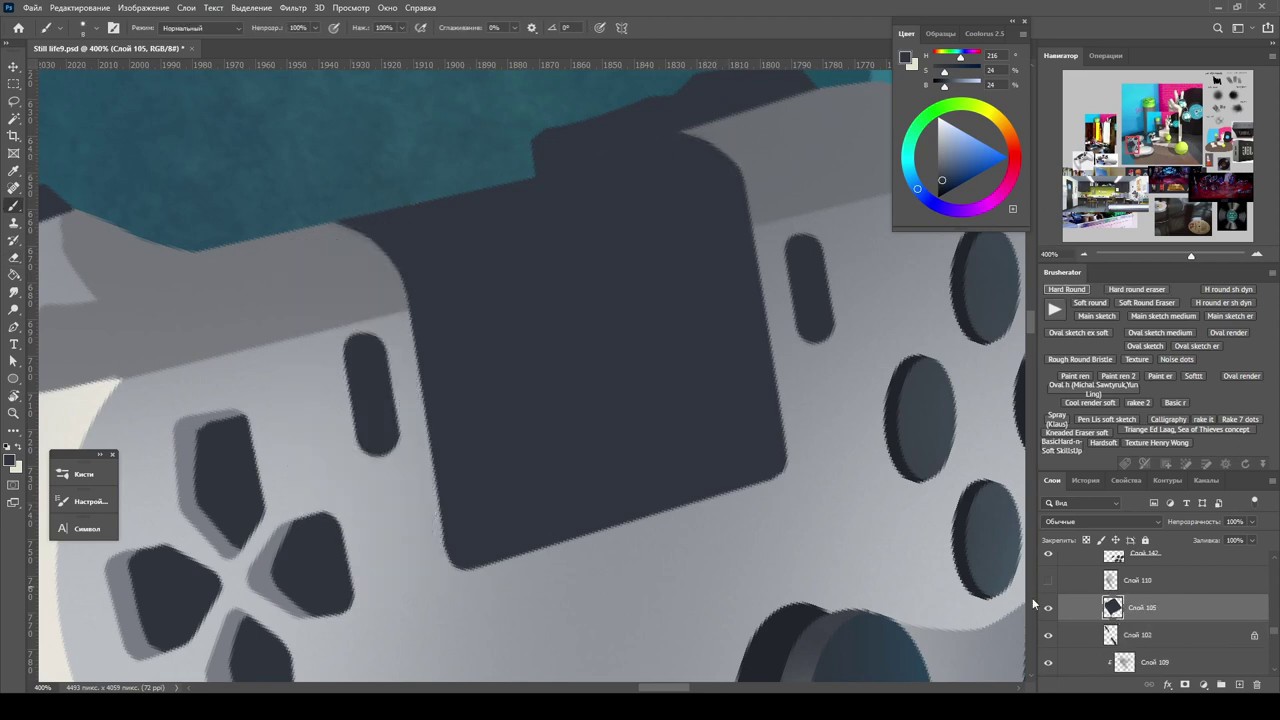
# Clean up the touchpad's edges and rounded corners on Слой 105 with brush and eraser strokes.
pyautogui.keyDown('shift'); pyautogui.click(423, 307); pyautogui.keyUp('shift')
pyautogui.press('e')
pyautogui.hotkey('ctrl', 'z')
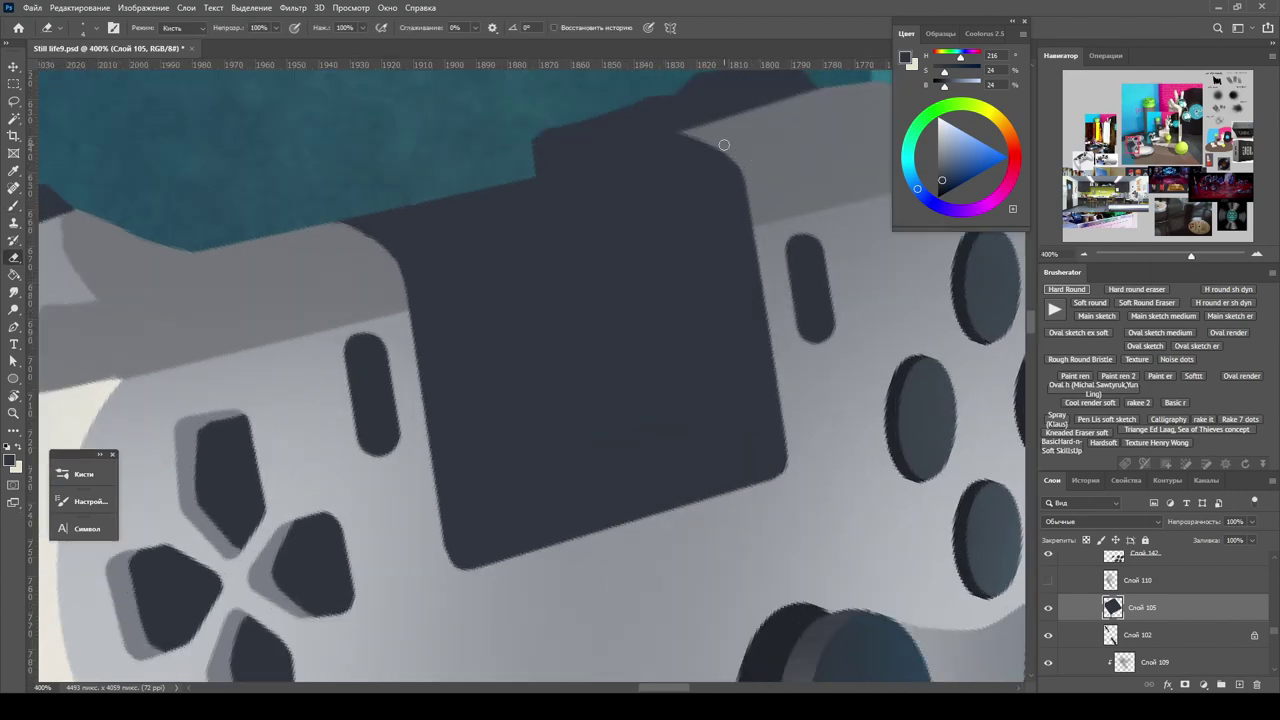
pyautogui.moveTo(728, 160)
pyautogui.mouseDown()
pyautogui.moveTo(644, 436)
pyautogui.moveTo(729, 436)
pyautogui.mouseUp()
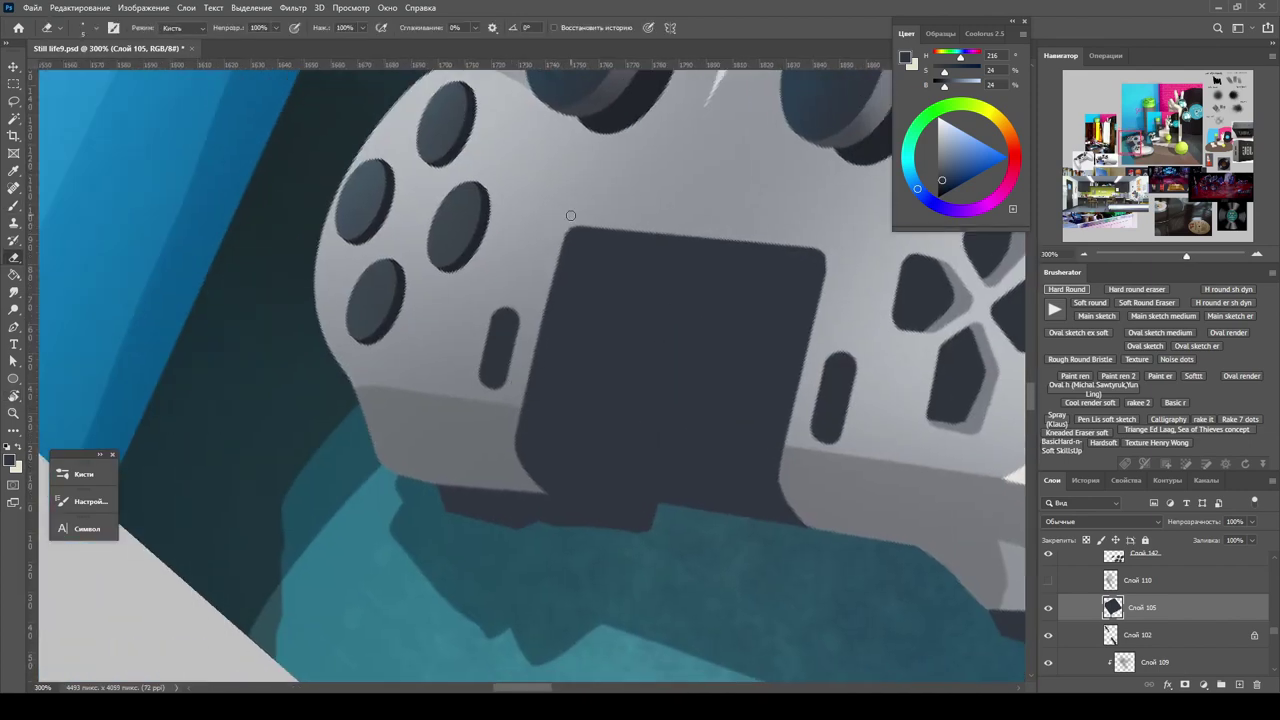
pyautogui.press('z')
pyautogui.hotkey('ctrl', '0')
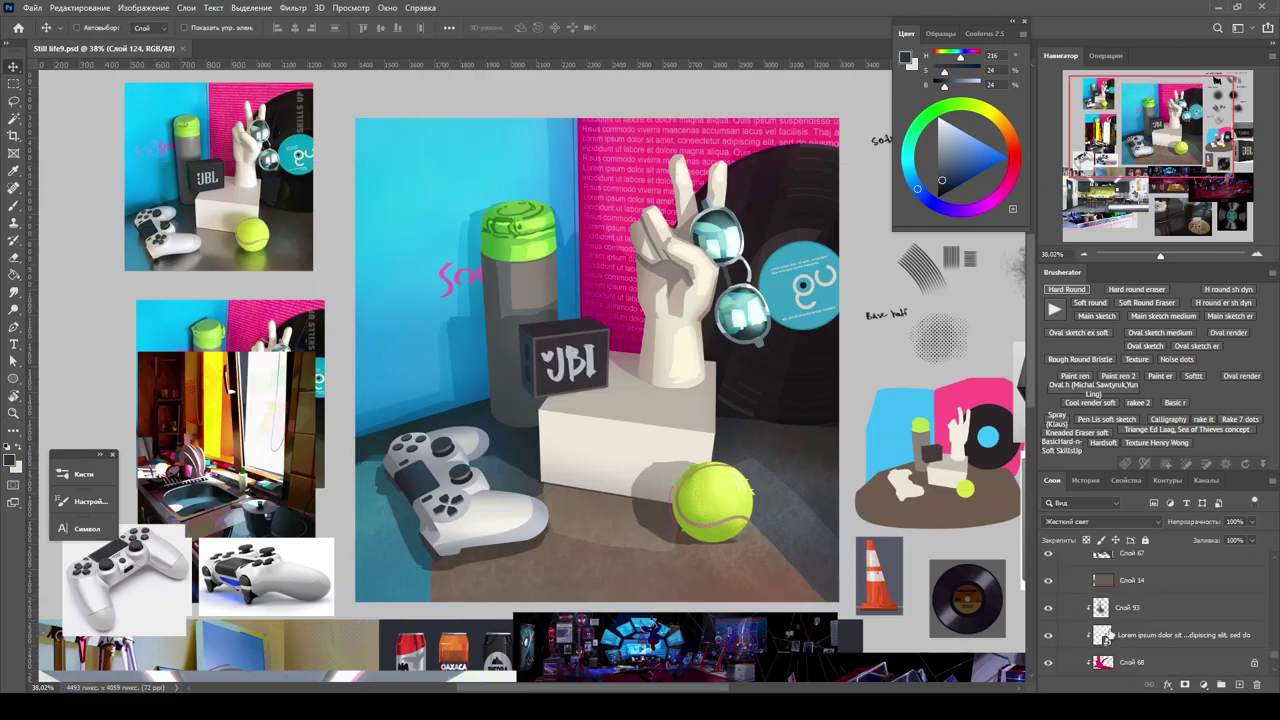
pyautogui.press('v')
pyautogui.hotkey('ctrl', 'u')
pyautogui.press('Escape')
# Darken the brown table layer Слой 14 with Hue/Saturation, setting saturation to +6 and lightness to -19.
pyautogui.keyDown('ctrl'); pyautogui.click(873, 608); pyautogui.keyUp('ctrl')
pyautogui.hotkey('ctrl', 'u')
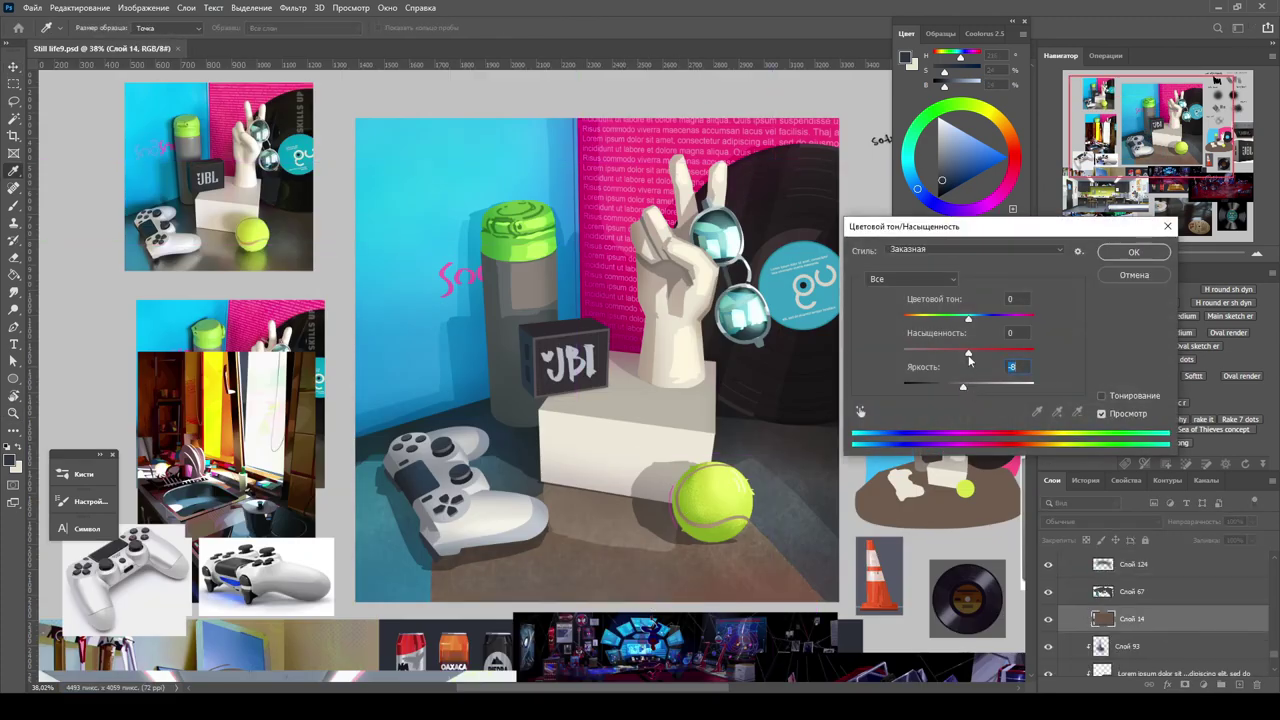
pyautogui.hotkey('ctrl', '-')
pyautogui.hotkey('ctrl', '-')
pyautogui.hotkey('ctrl', '-')
pyautogui.moveTo(968, 349); pyautogui.dragTo(959, 389)
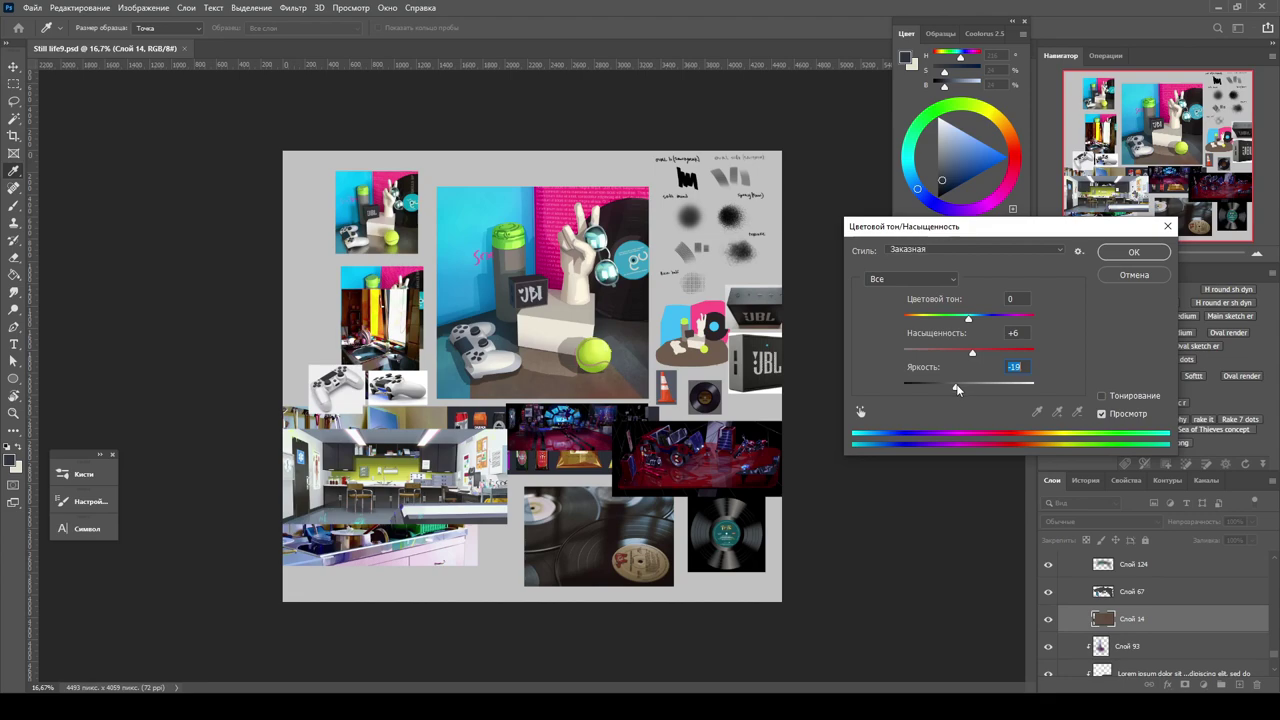
pyautogui.press('Return')
# Apply Color Balance to Слой 58 with the midtones' cyan-red level at -11.
pyautogui.press('z')
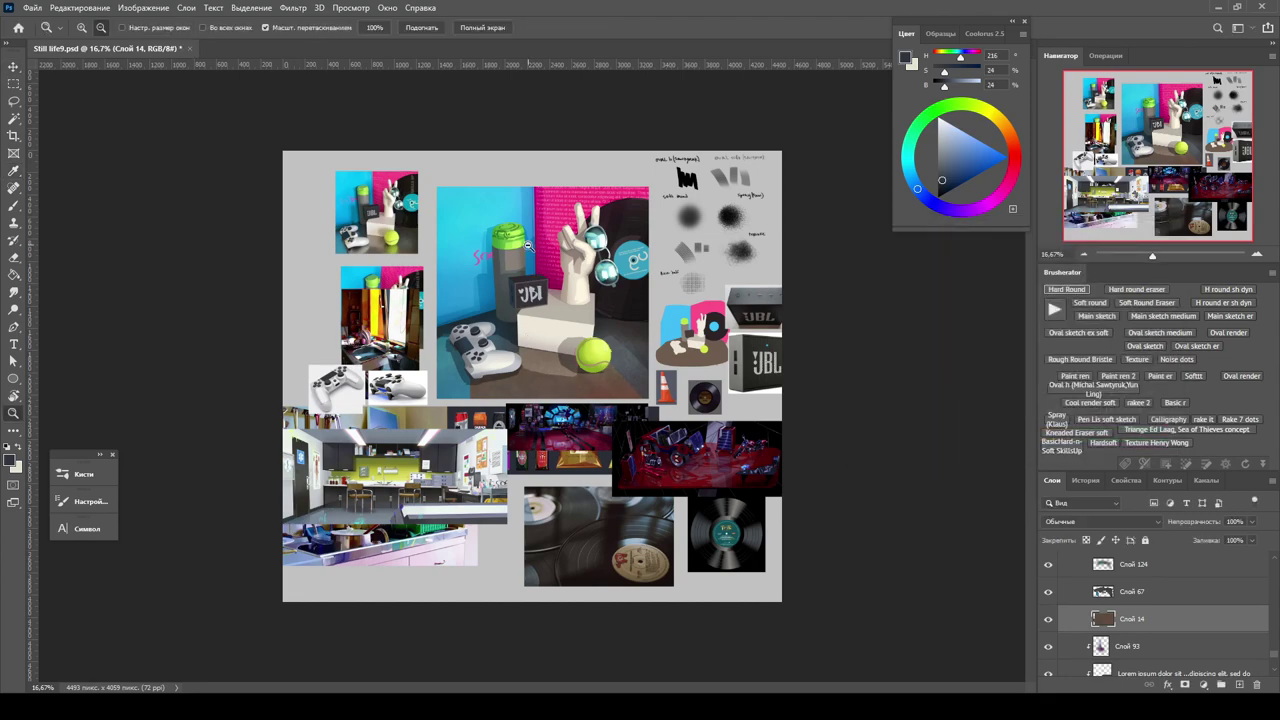
pyautogui.moveTo(527, 245); pyautogui.dragTo(519, 313)
pyautogui.press('i')
pyautogui.keyDown('ctrl'); pyautogui.click(519, 313); pyautogui.keyUp('ctrl')
pyautogui.hotkey('ctrl', 'b')
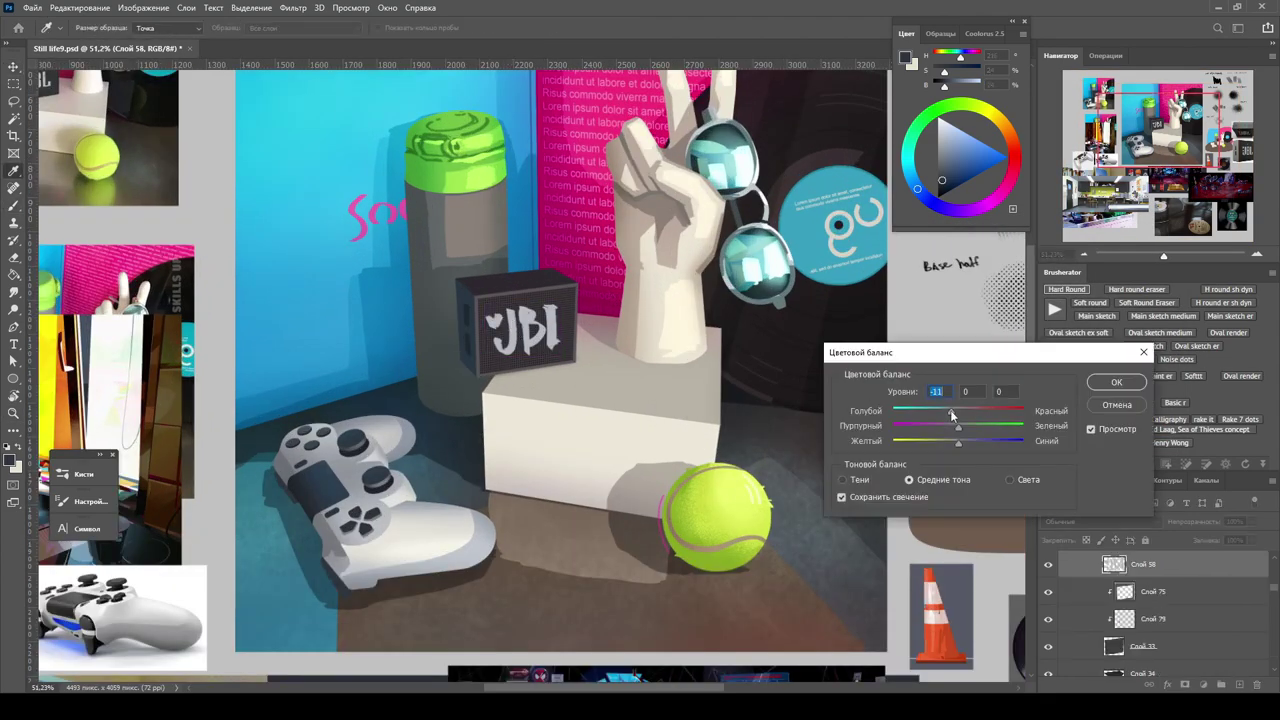
pyautogui.press('Return')
# Switch to the greyscale proof preview (Dot Gain 20%) and set the lightness of Слой 58 to -2.
pyautogui.scroll(-3, 530, 370)
pyautogui.hotkey('ctrl', 'y')
pyautogui.hotkey('ctrl', 'u')
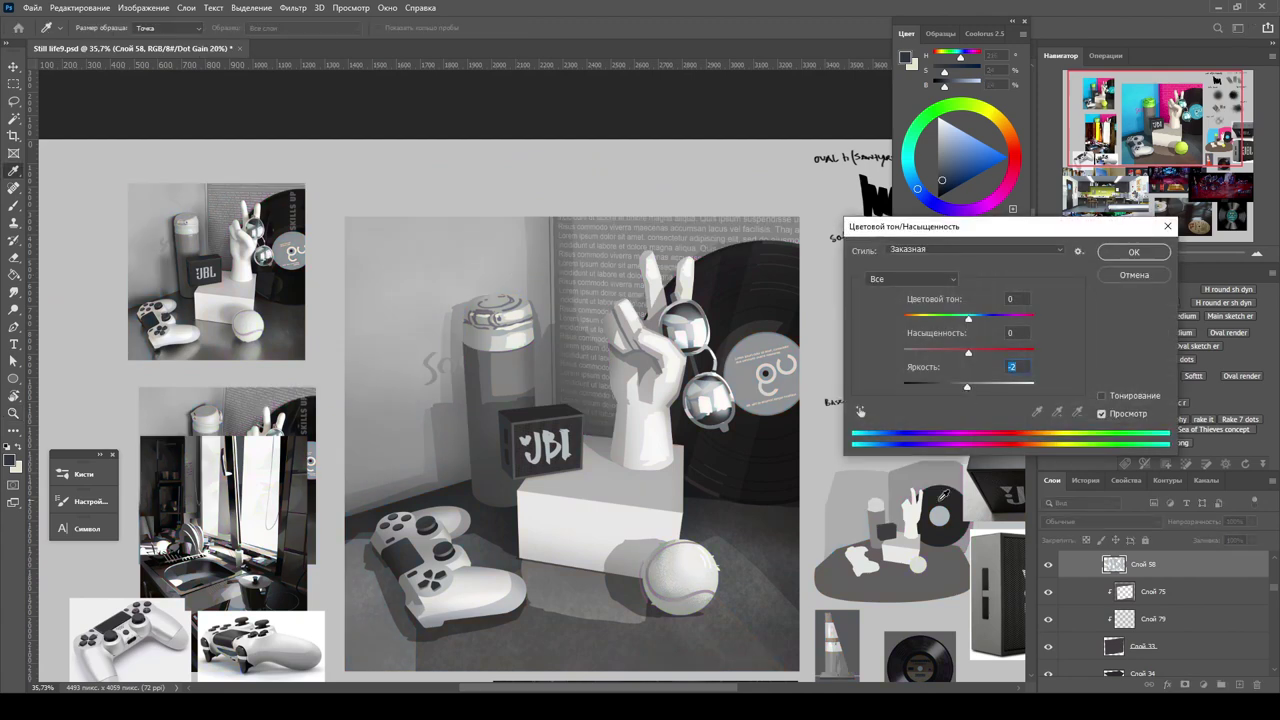
pyautogui.press('Return')
# Select the thermos lid layer Слой 87 and turn off the greyscale proof preview.
pyautogui.press('v')
pyautogui.keyDown('ctrl'); pyautogui.click(499, 311); pyautogui.keyUp('ctrl')
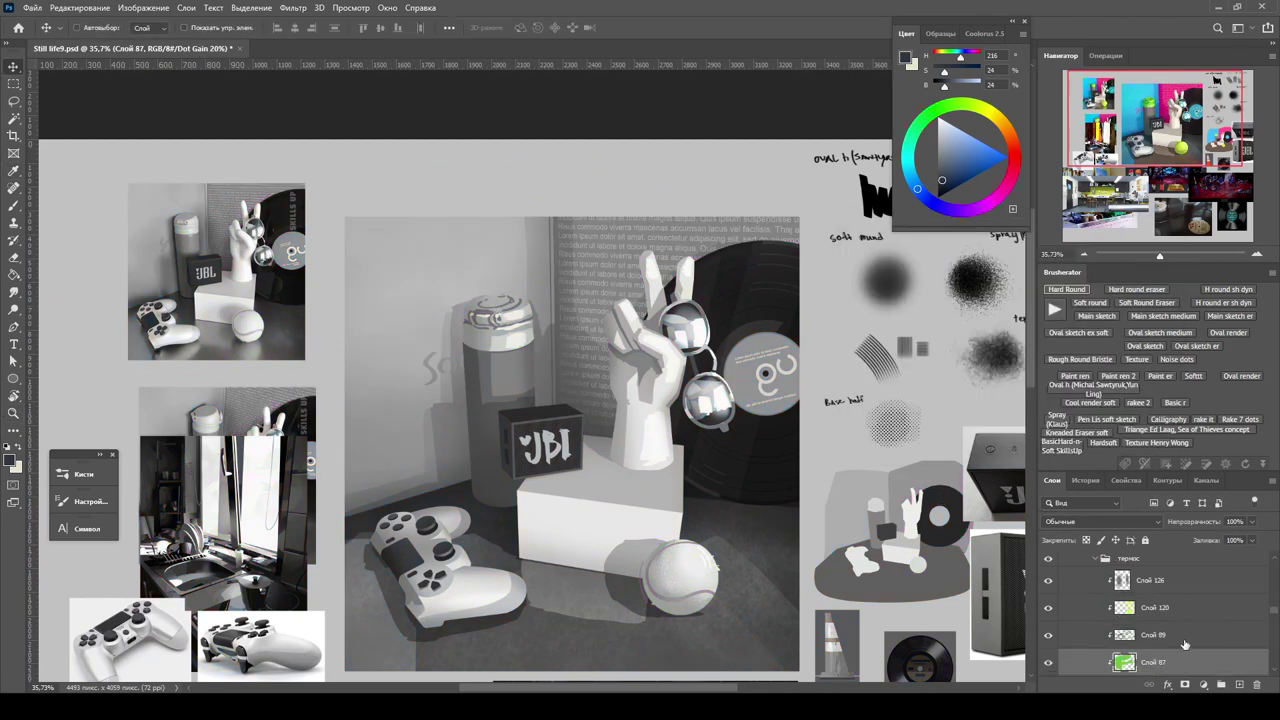
pyautogui.scroll(-2, 1185, 644)
pyautogui.hotkey('ctrl', 'y')
# Add clipped layer Слой 146 above Слой 94 and paint the thermos's wall shadow in dark blue (H 202, S 100, B 38).
pyautogui.scroll(-2, 1197, 634)
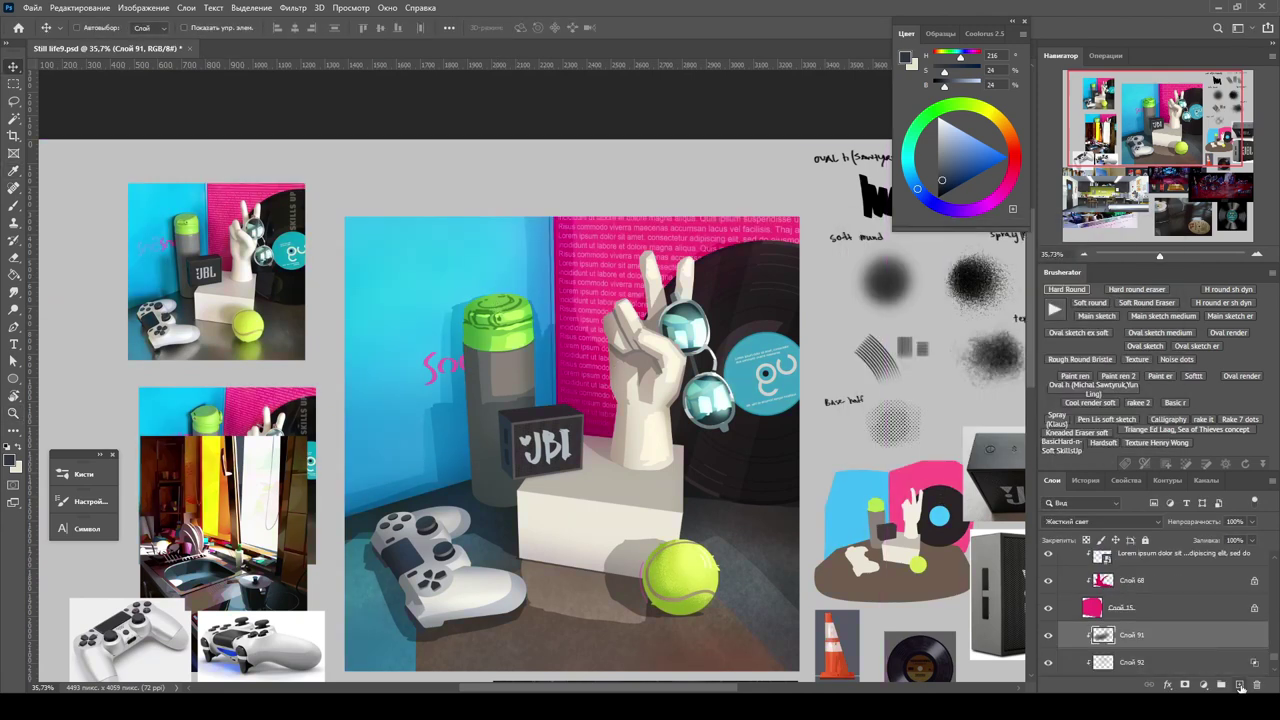
pyautogui.click(1197, 634)
pyautogui.scroll(-2, 1150, 620)
pyautogui.click(1133, 607)
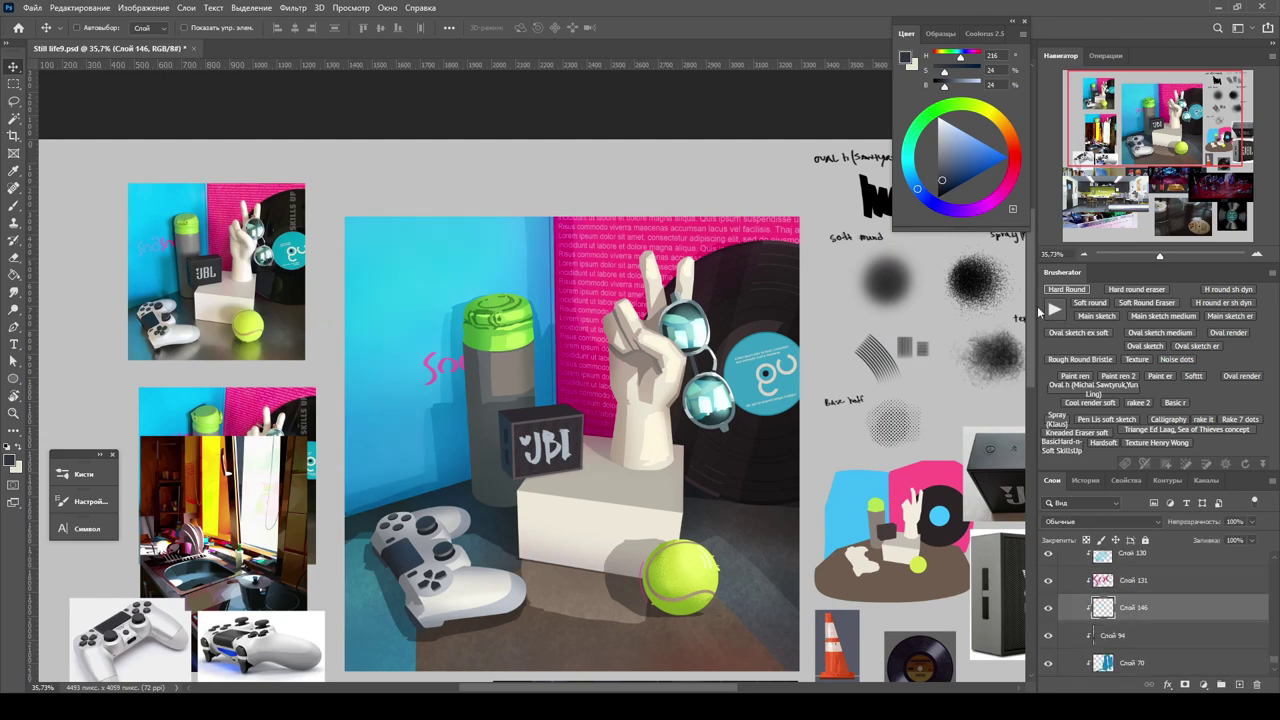
pyautogui.press('b')
pyautogui.keyDown('alt'); pyautogui.click(452, 505); pyautogui.keyUp('alt')
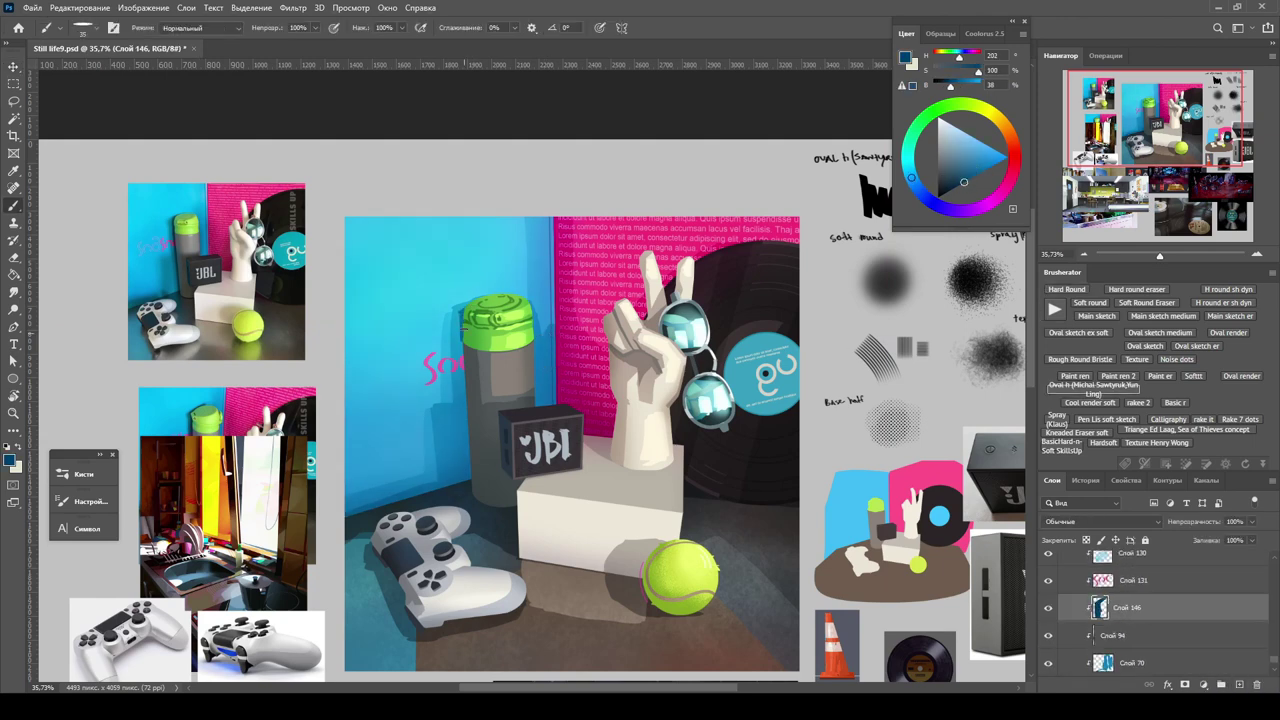
pyautogui.moveTo(474, 509); pyautogui.dragTo(466, 360)
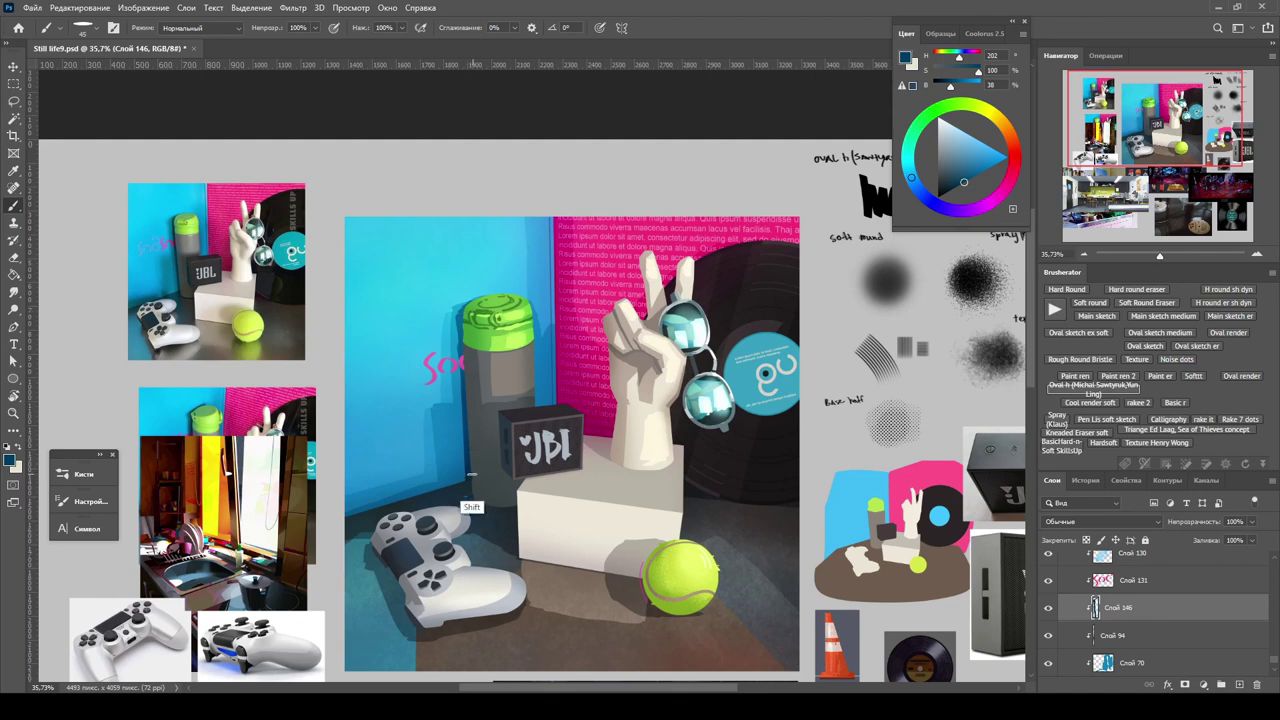
# Adjust Слой 146 to saturation -3 and lightness -8 and move it above Слой 131.
pyautogui.hotkey('ctrl', 'u')
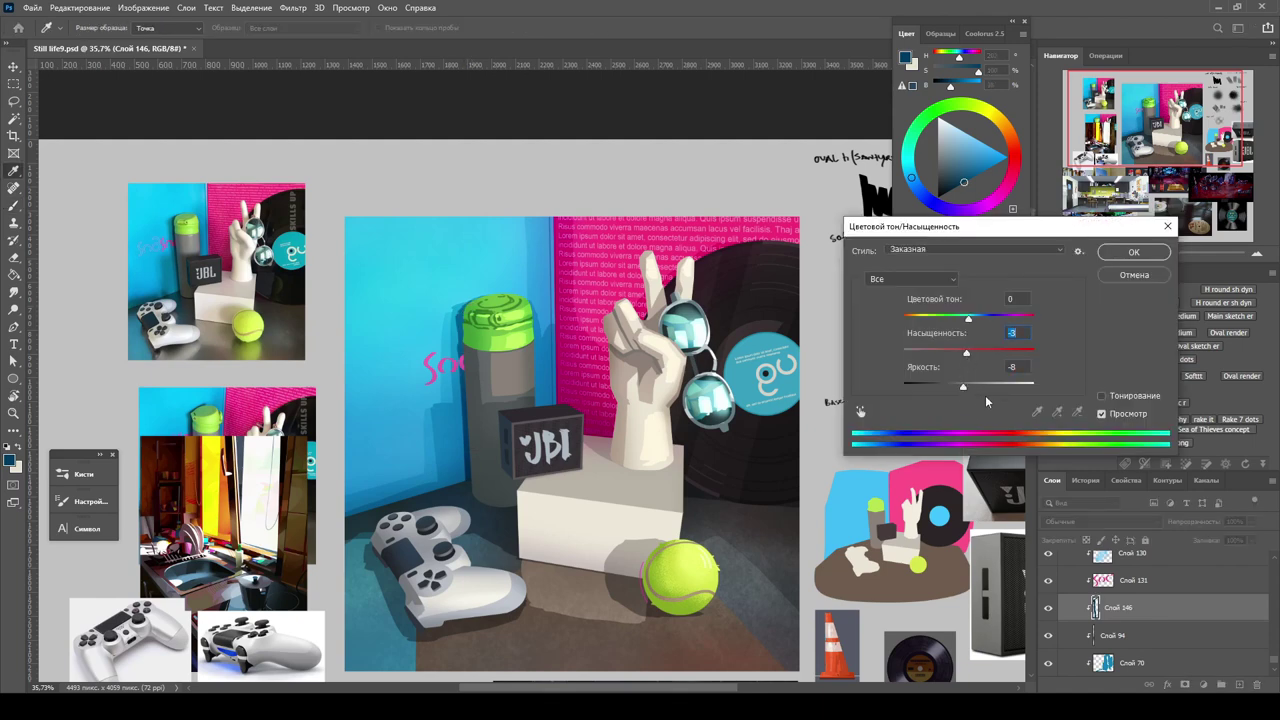
pyautogui.press('Return')
pyautogui.hotkey('ctrl', ']')
# Set Слой 146 to the Умножение blend mode and refill its transparency-locked shadow with muted blue (H 202, S 40, B 44).
pyautogui.click(1075, 522)
pyautogui.click(1060, 416)
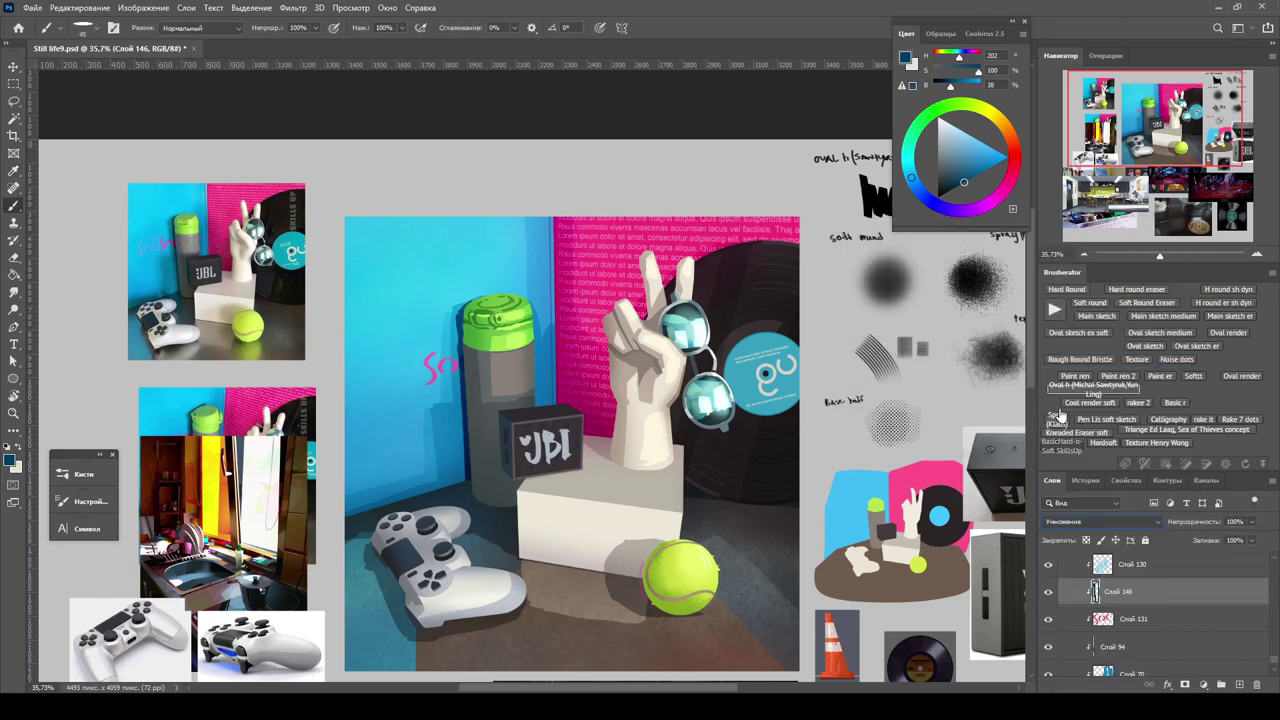
pyautogui.keyDown('alt'); pyautogui.click(691, 392); pyautogui.keyUp('alt')
pyautogui.press('/')
pyautogui.press('g')
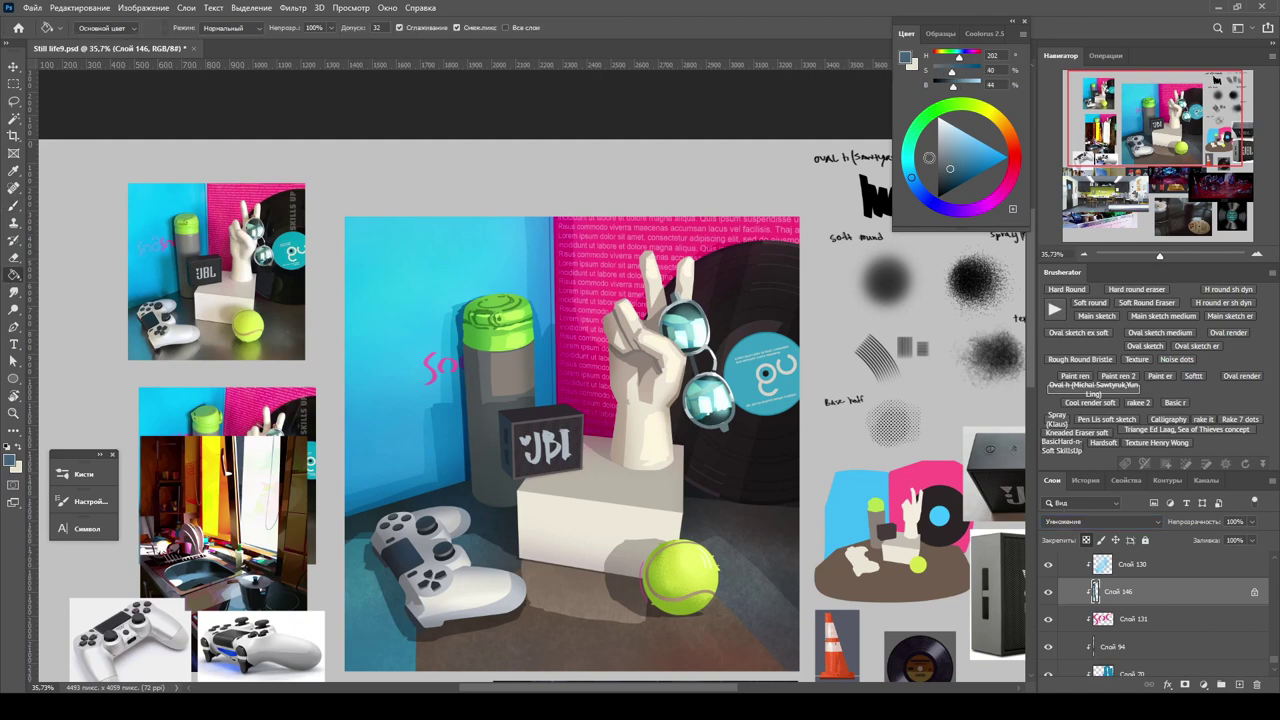
# Blend Слой 146 as Жесткий свет with a dark blue fill (H 202, S 65, B 27) and lower its saturation and lightness.
pyautogui.click(1050, 522)
pyautogui.click(1060, 545)
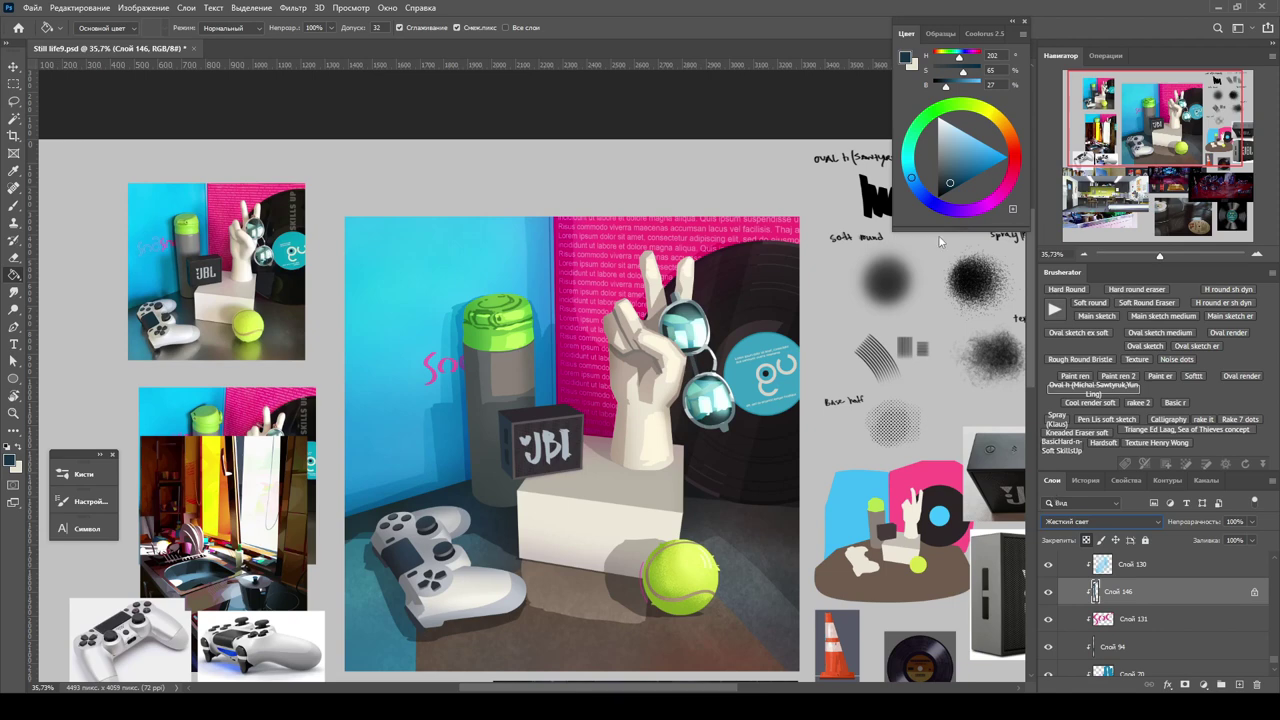
pyautogui.hotkey('ctrl', 'u')
pyautogui.moveTo(968, 384); pyautogui.dragTo(954, 354)
pyautogui.moveTo(950, 386); pyautogui.dragTo(943, 390)
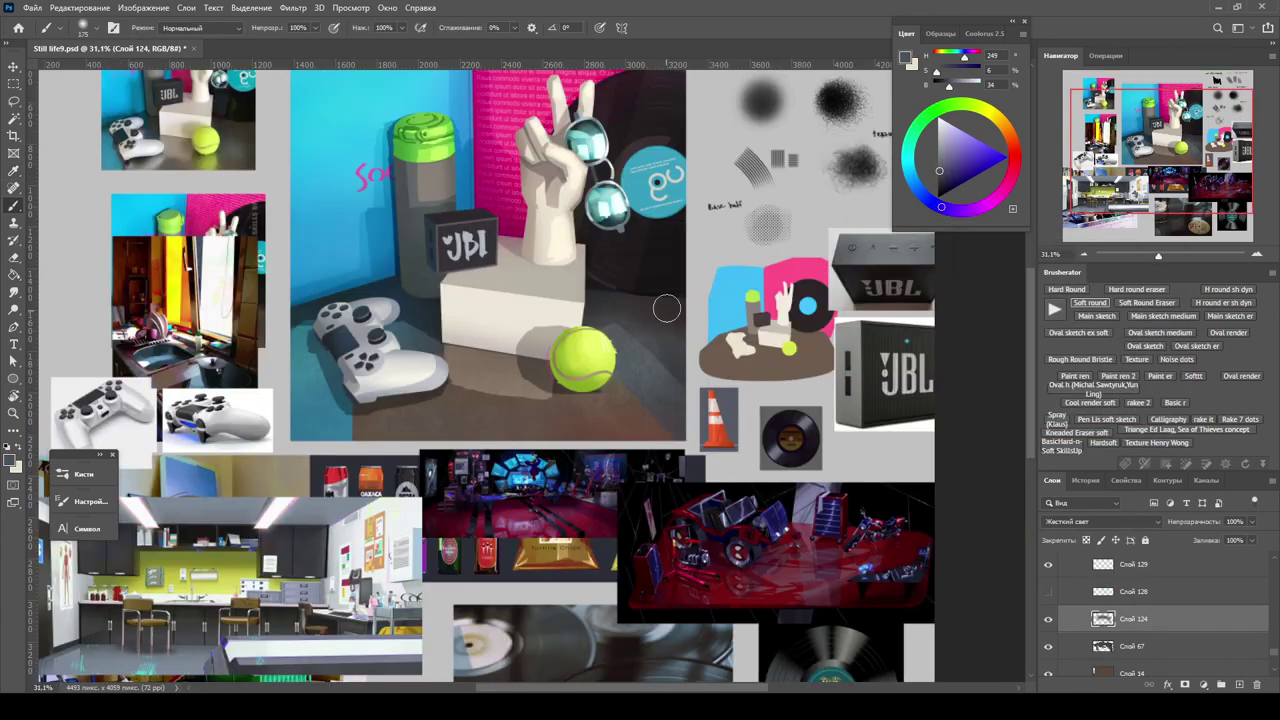
pyautogui.hotkey('ctrl', '-')
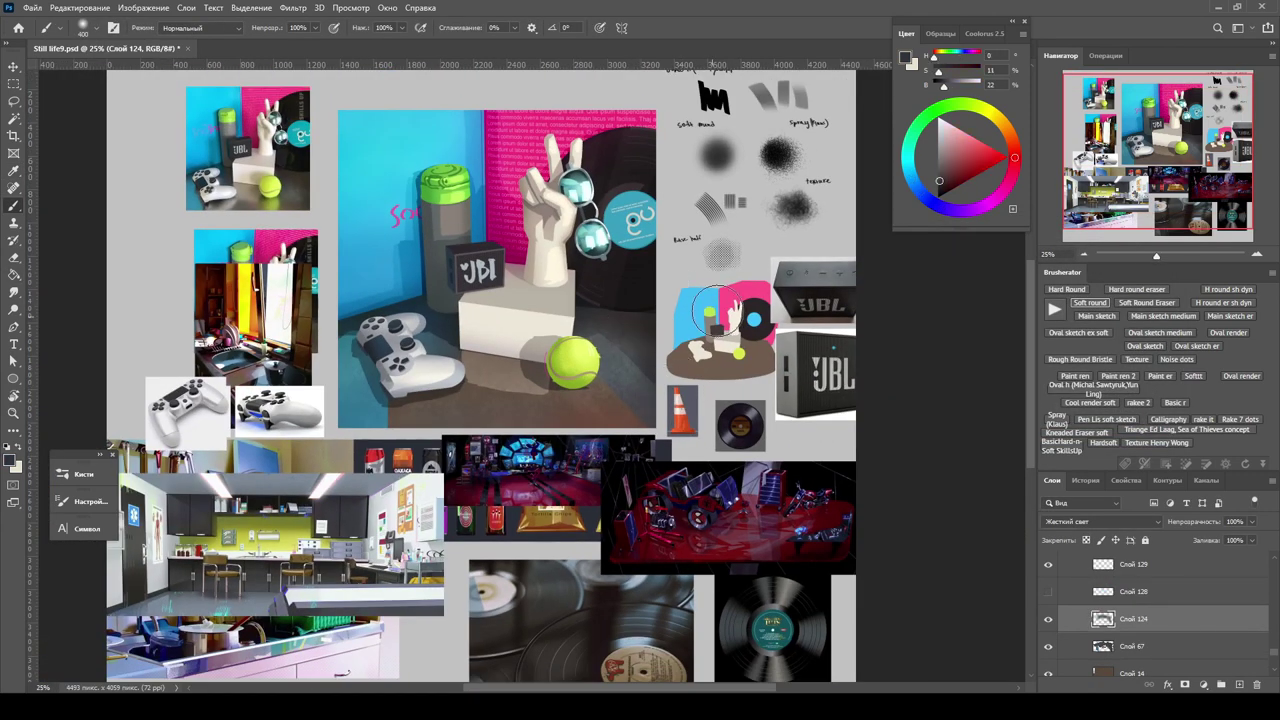
pyautogui.hotkey('ctrl', '-')
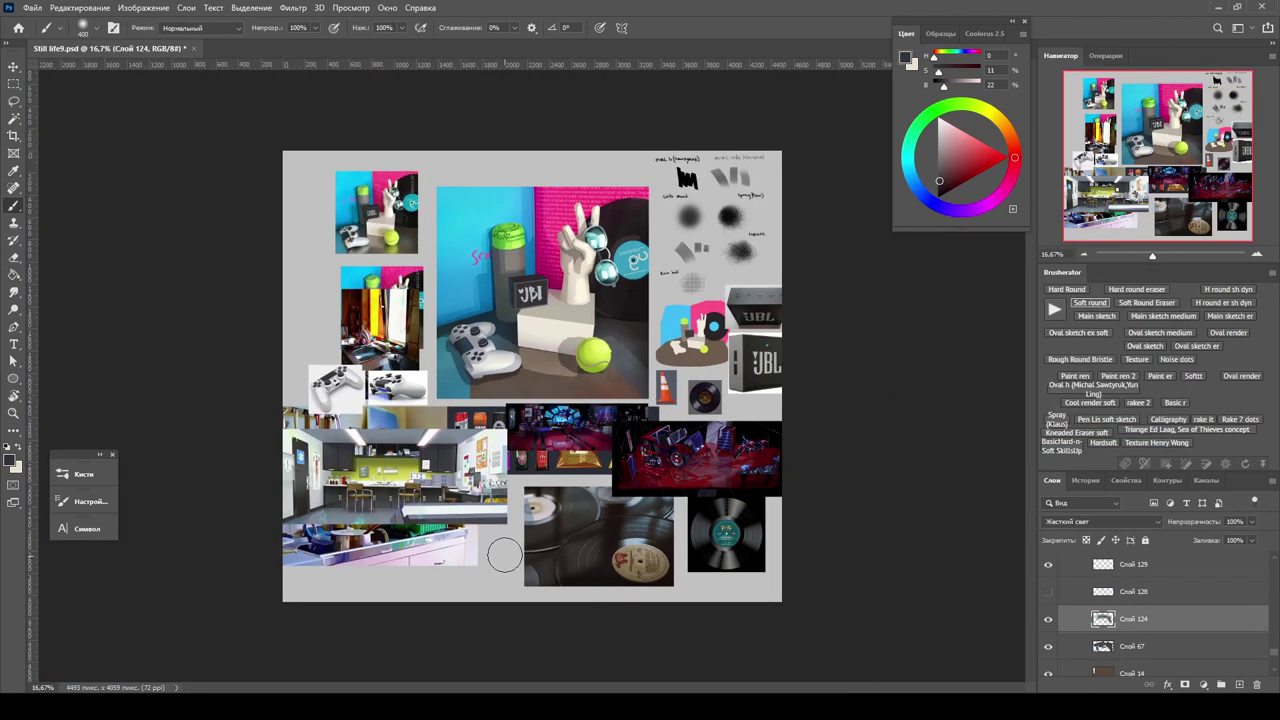
pyautogui.keyDown('ctrl'); pyautogui.click(676, 400); pyautogui.keyUp('ctrl')
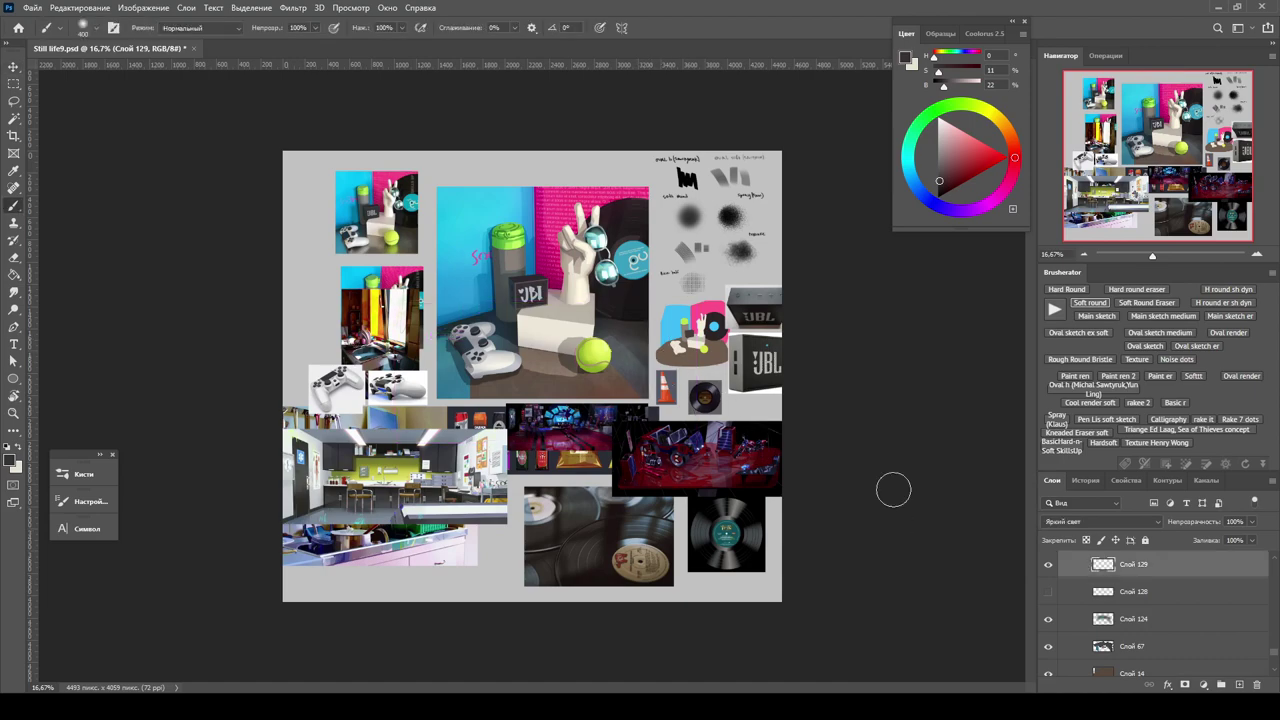
pyautogui.keyDown('ctrl'); pyautogui.click(652, 354); pyautogui.keyUp('ctrl')
pyautogui.scroll(6, 410, 257)
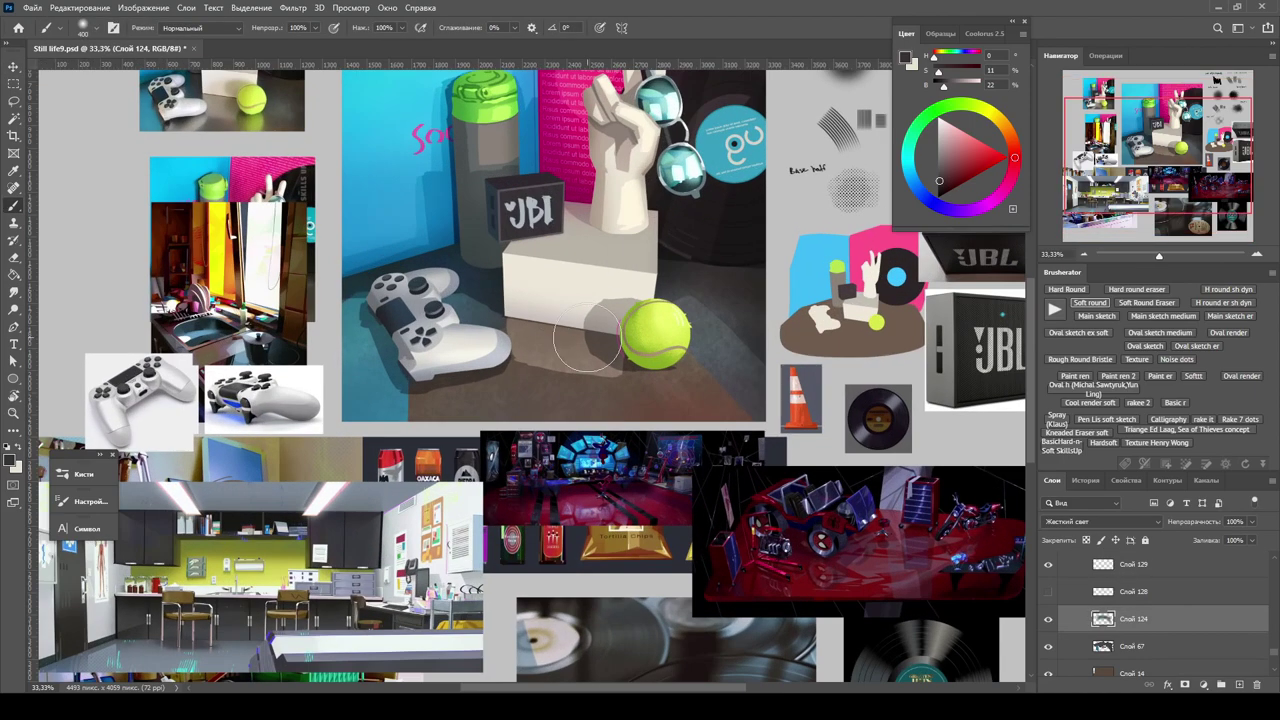
# Toggle the visibility of the wall layers Слой 91 and Слой 130 to compare their effect on the shadows.
pyautogui.press('v')
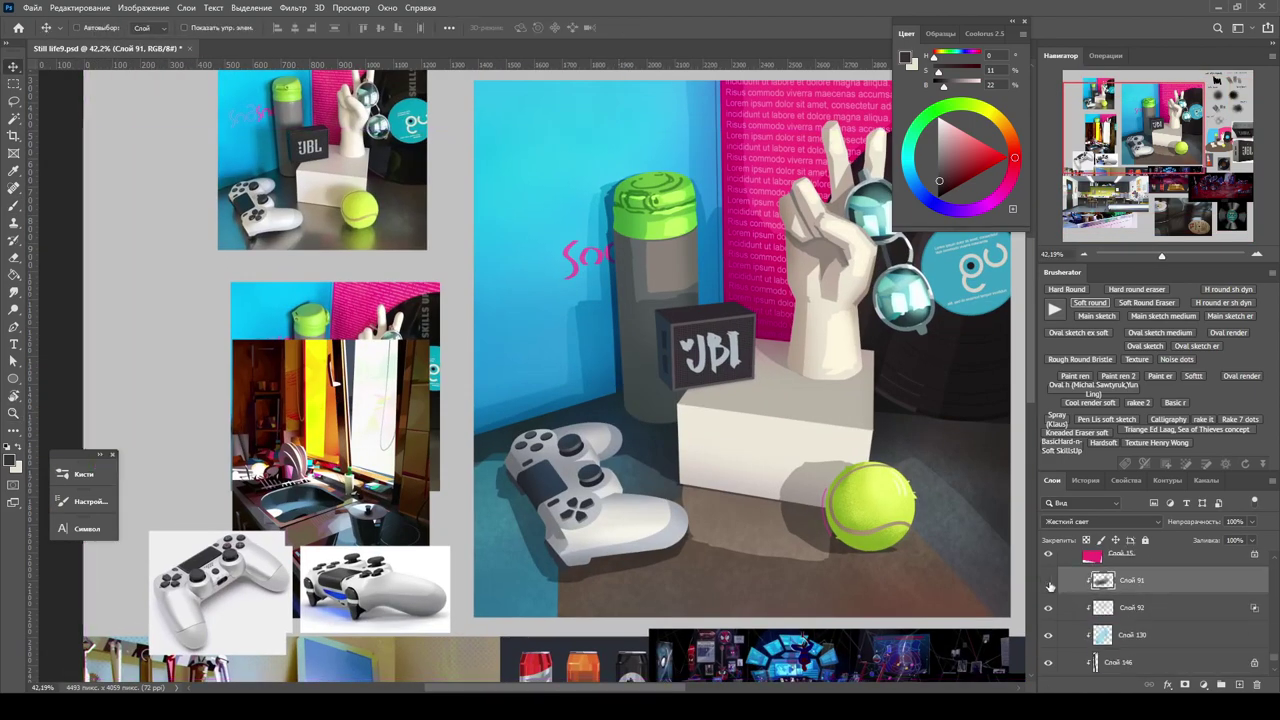
pyautogui.keyDown('ctrl'); pyautogui.click(628, 400); pyautogui.keyUp('ctrl')
pyautogui.press('b')
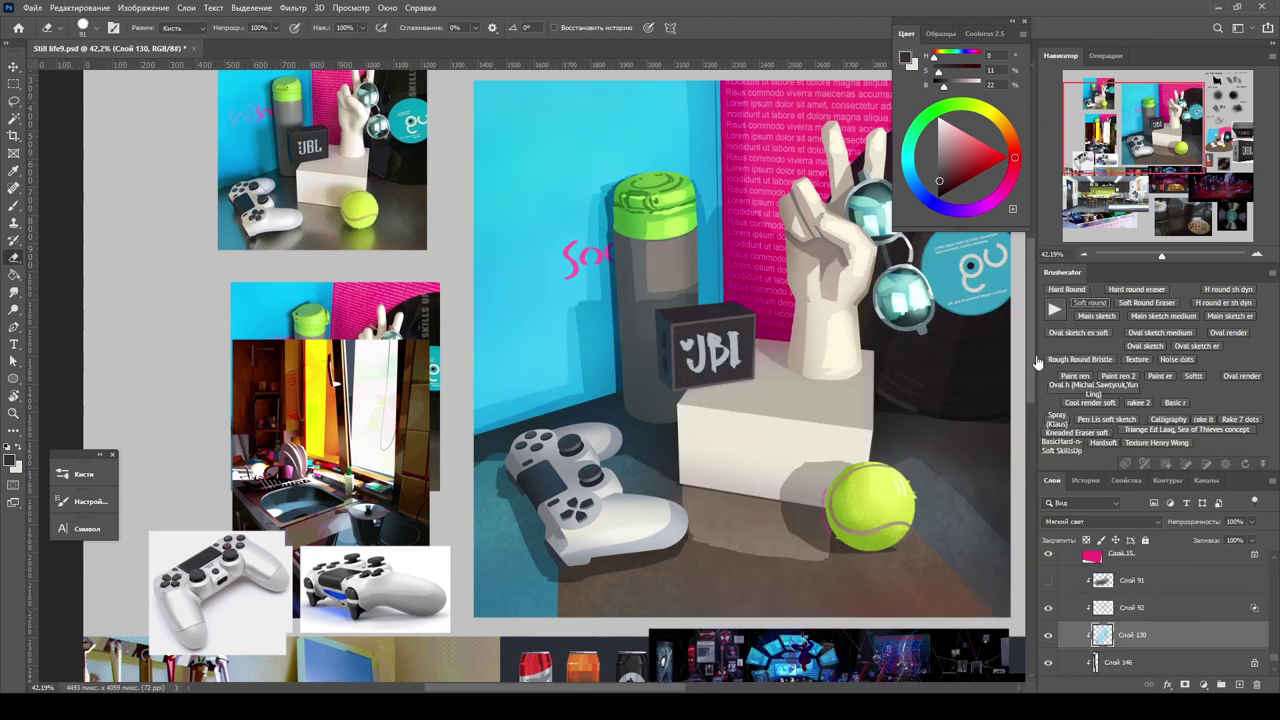
pyautogui.press('b')
pyautogui.click(1048, 634)
pyautogui.doubleClick(1050, 638)
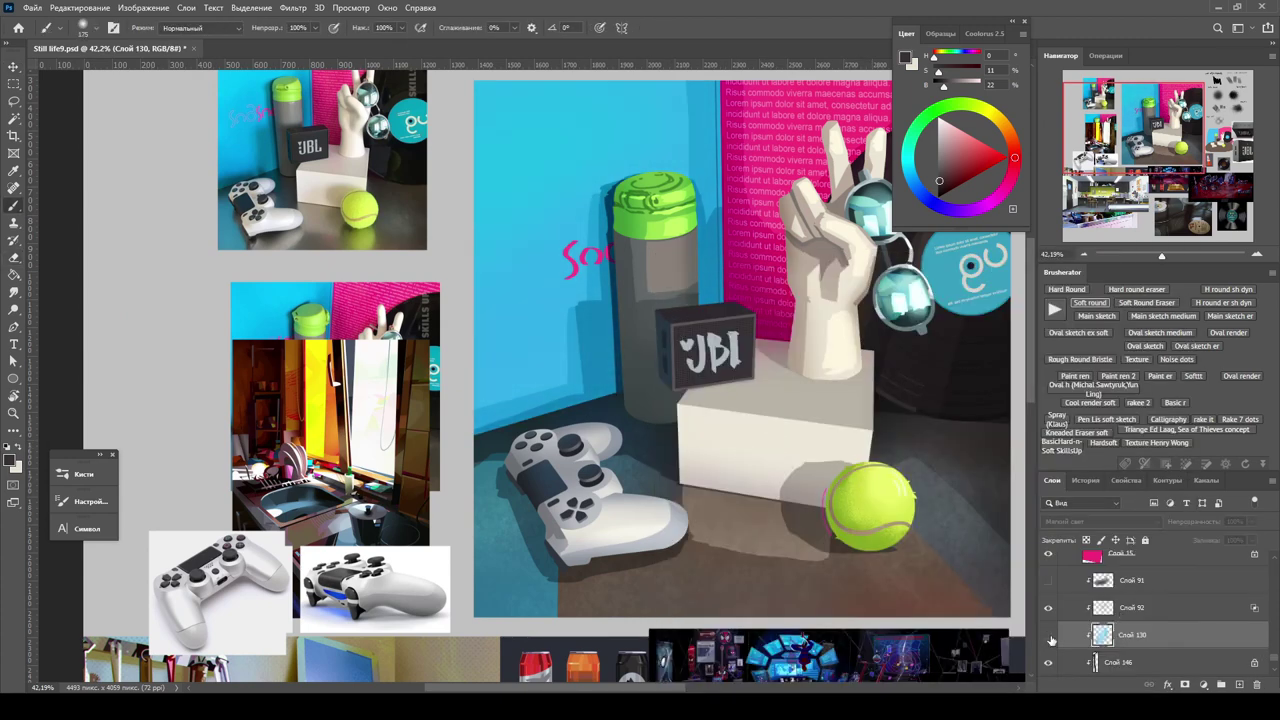
pyautogui.click(1050, 638)
pyautogui.hotkey('alt', '[')
pyautogui.hotkey('alt', '[')
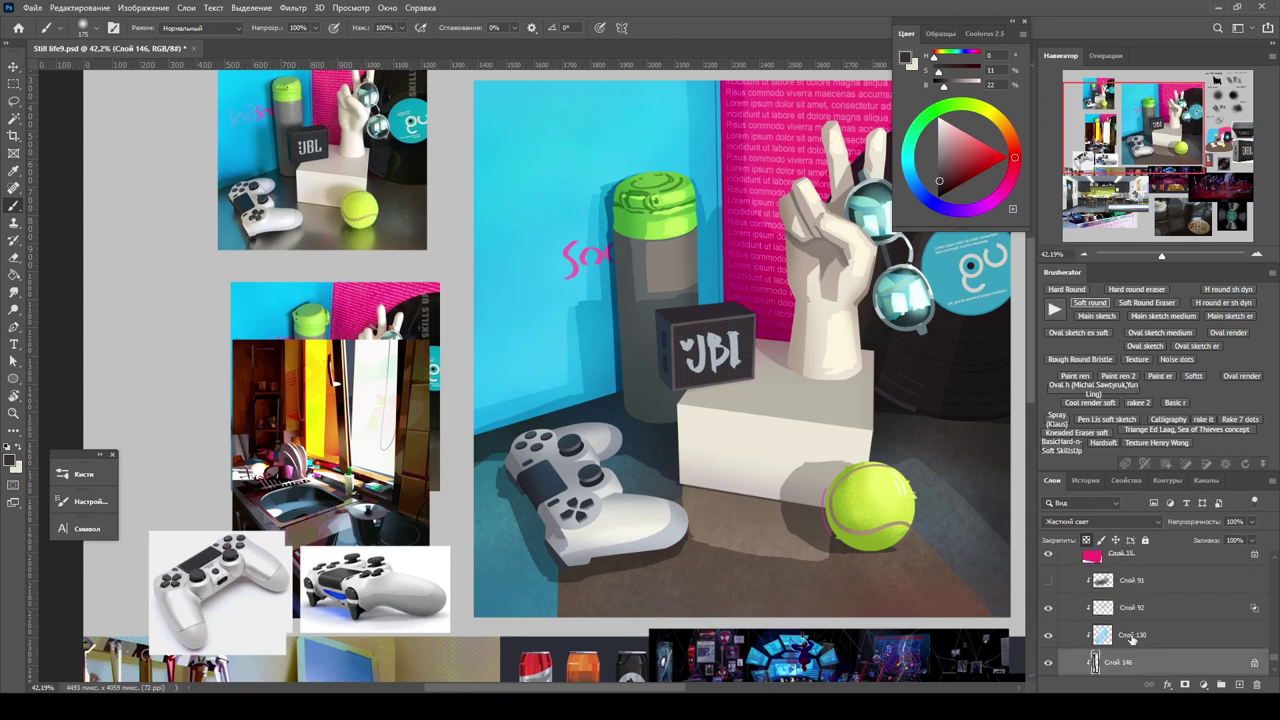
pyautogui.scroll(2, 1060, 610)
pyautogui.click(1048, 579)
pyautogui.press('e')
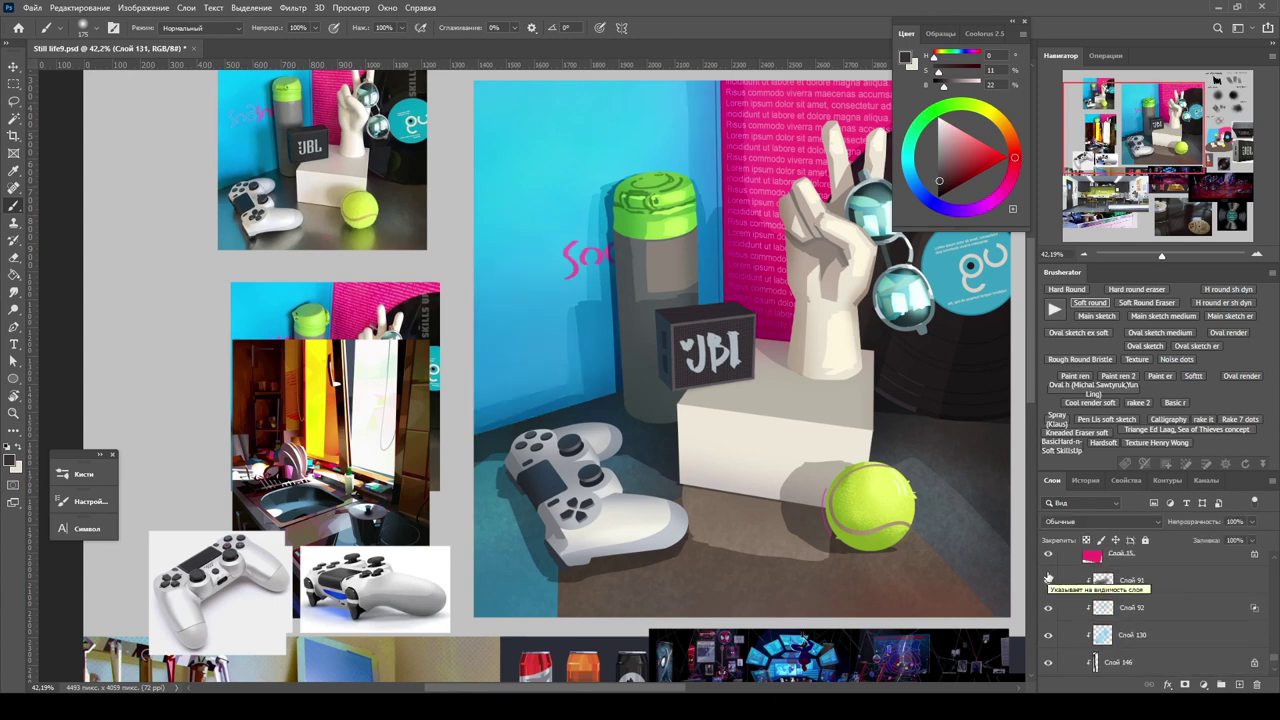
# Unlock the transparent pixels of the thermos's wall-shadow layer Слой 146 and lower its opacity to about 79%.
pyautogui.click(1130, 580)
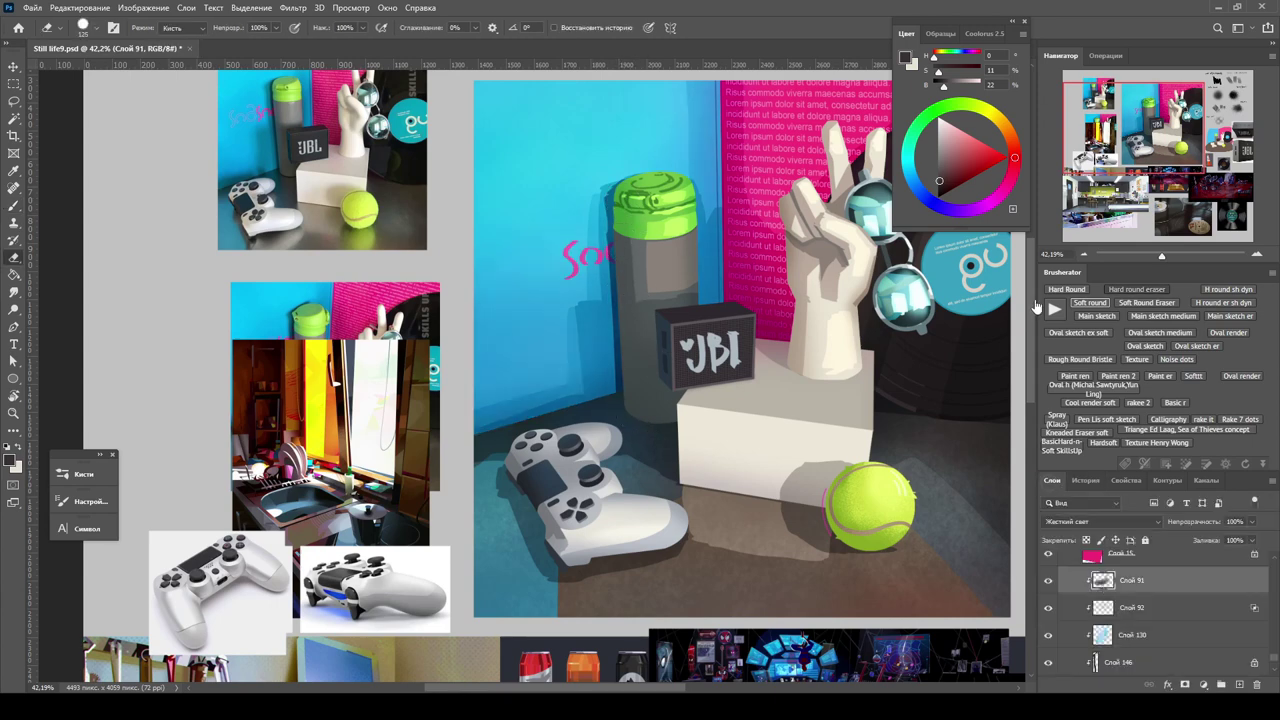
pyautogui.hotkey('alt', '[')
pyautogui.hotkey('alt', '[')
pyautogui.hotkey('alt', '[')
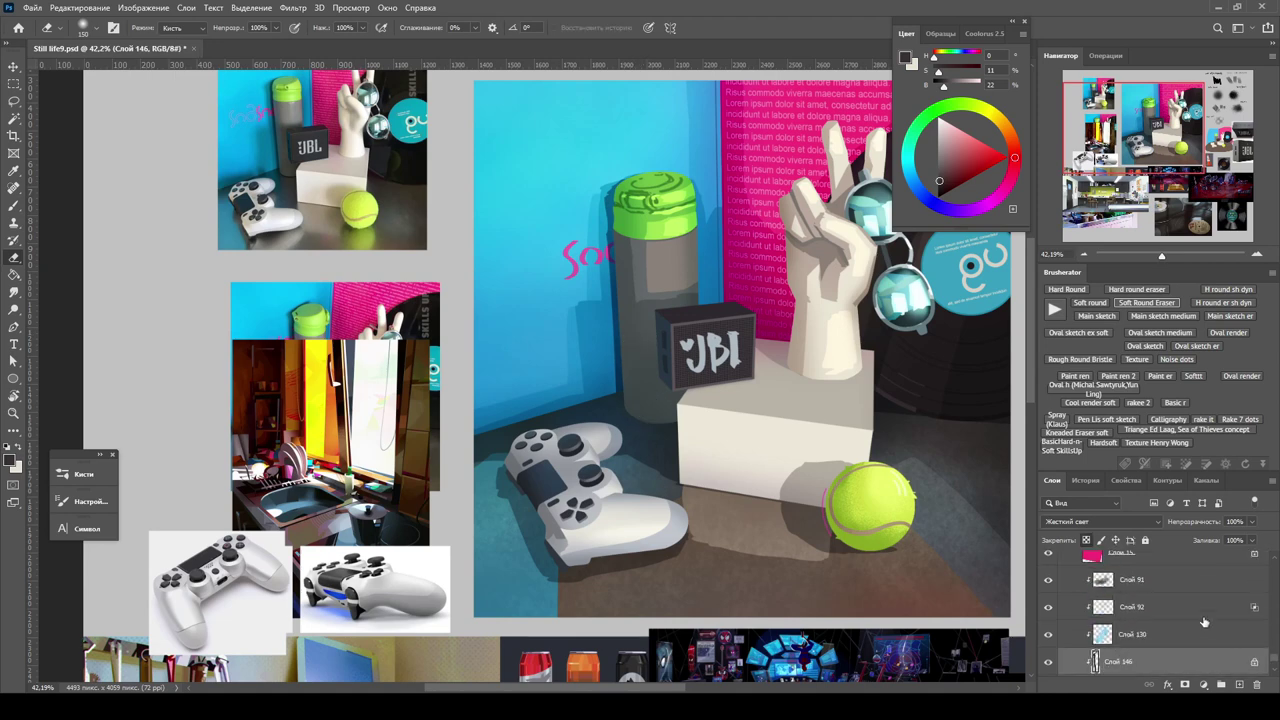
pyautogui.moveTo(1240, 541); pyautogui.dragTo(1241, 540)
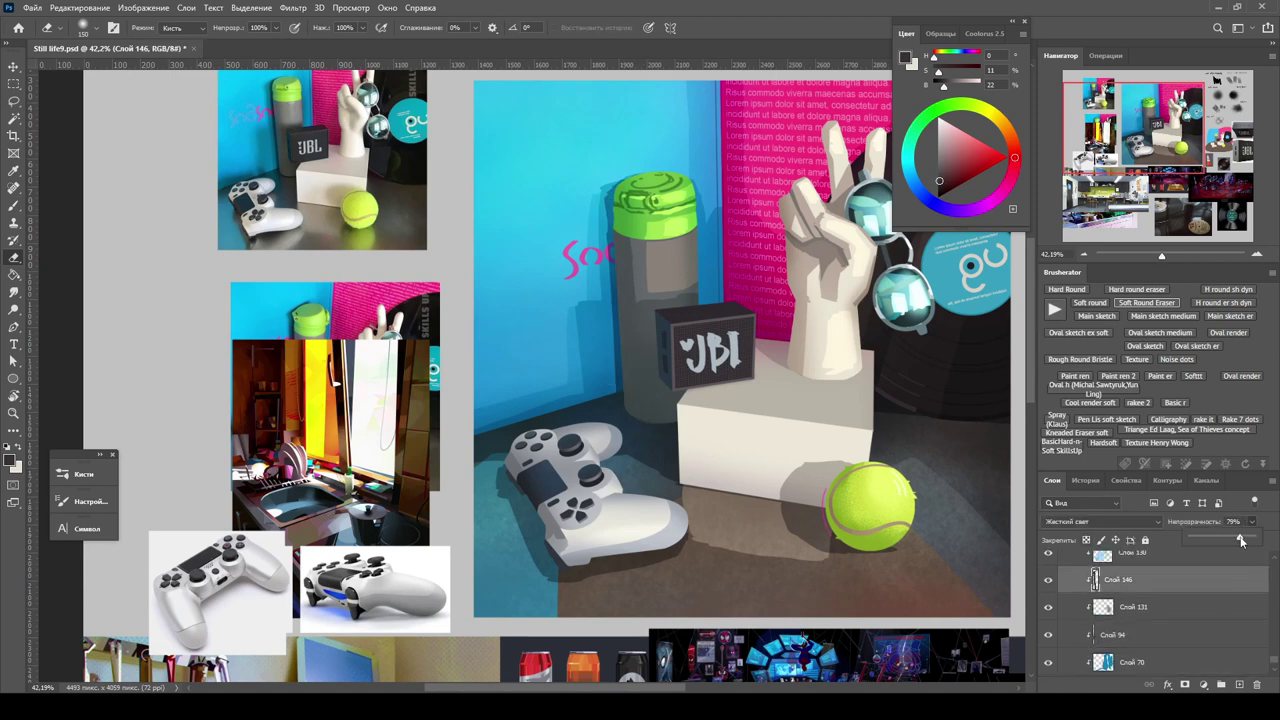
# Duplicate the Заливка цветом 2 layer, give the copy a black mask and paint white at the thermos's base to add a contact shadow.
pyautogui.press('v')
pyautogui.keyDown('ctrl'); pyautogui.click(608, 434); pyautogui.keyUp('ctrl')
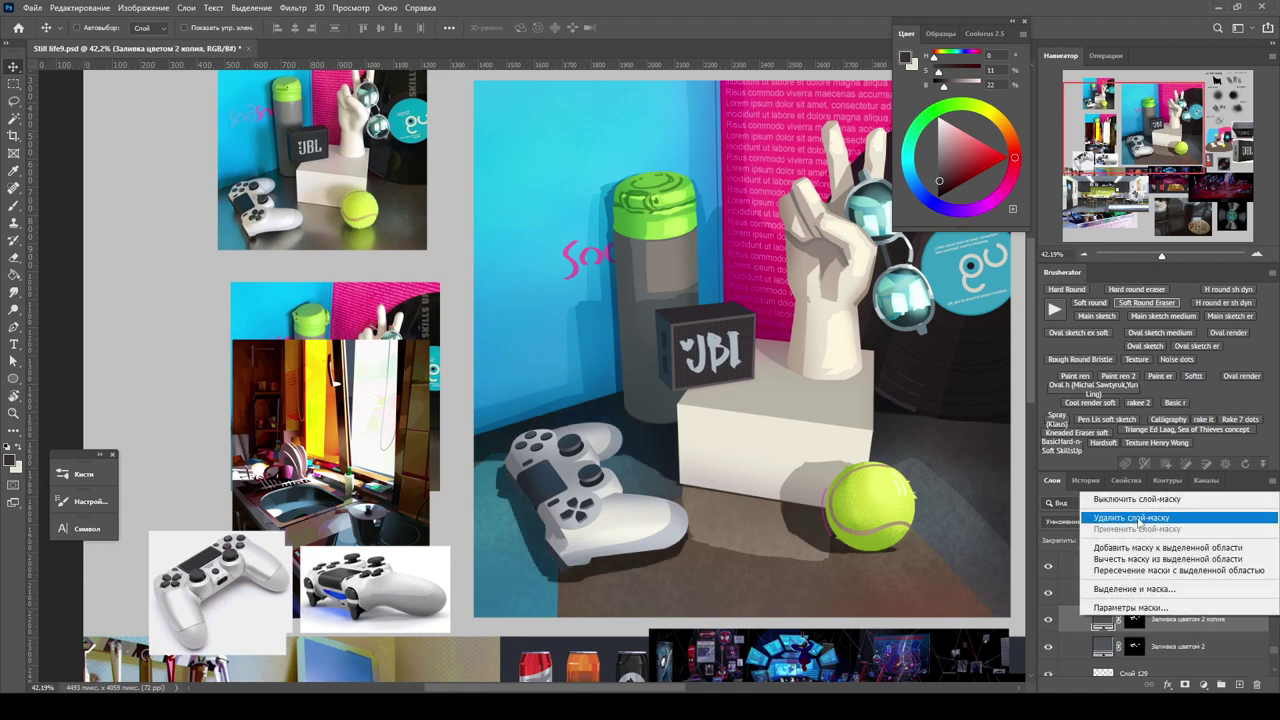
pyautogui.hotkey('ctrl', 'j')
pyautogui.hotkey('ctrl', 'i')
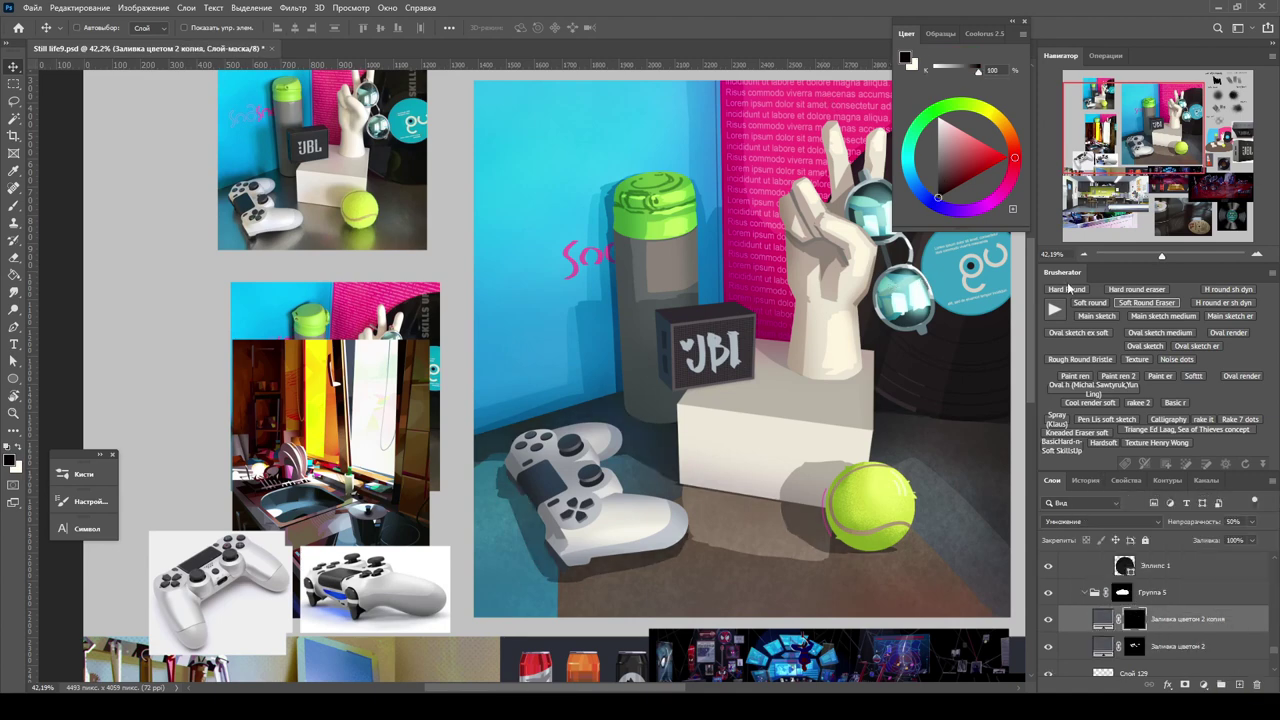
pyautogui.press('b')
pyautogui.press('x')
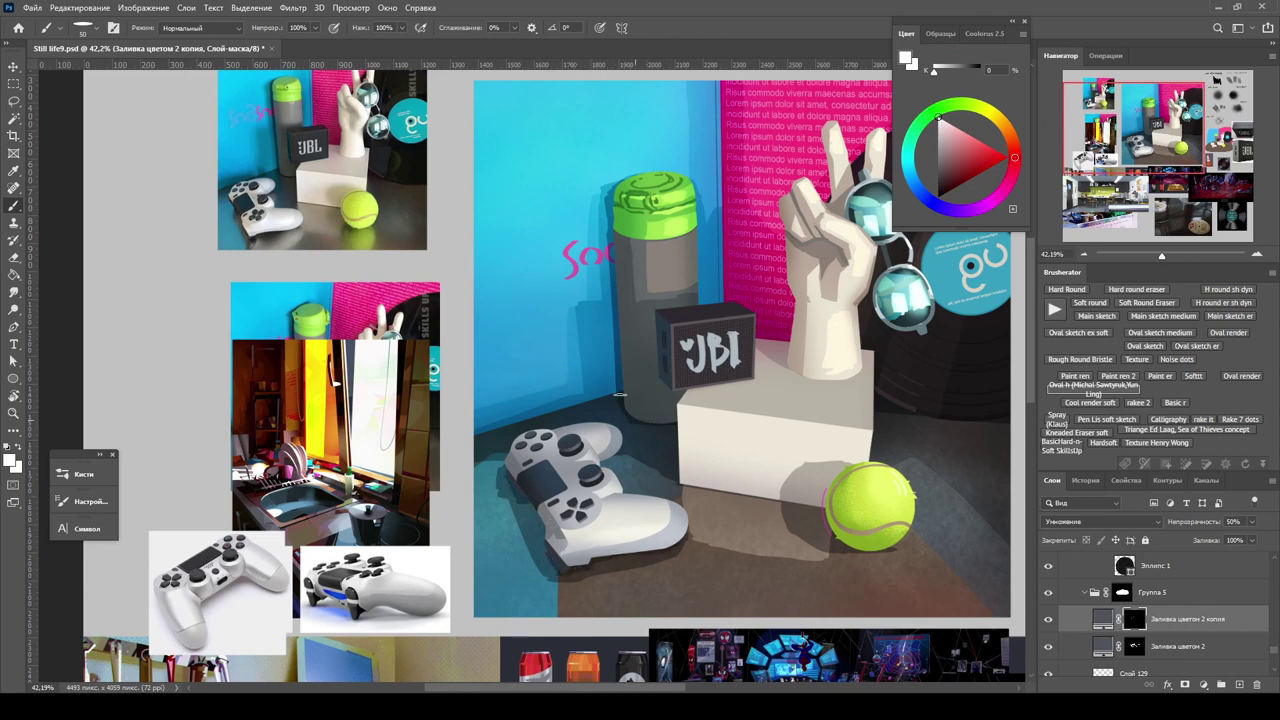
# Set the opacity of the fill layer Заливка цветом 2 копия to 55%.
pyautogui.press('z')
pyautogui.hotkey('ctrl', '-')
pyautogui.press('6')
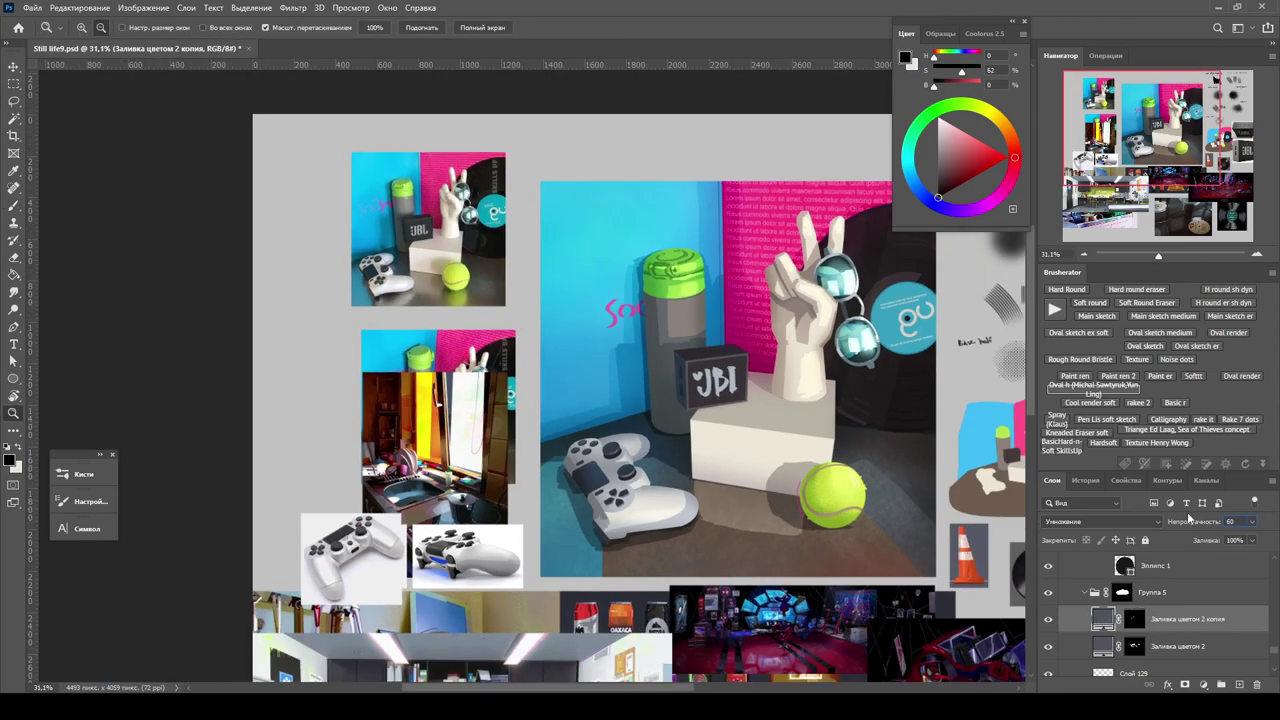
pyautogui.hotkey('ctrl', '+')
pyautogui.moveTo(522, 533); pyautogui.dragTo(639, 487)
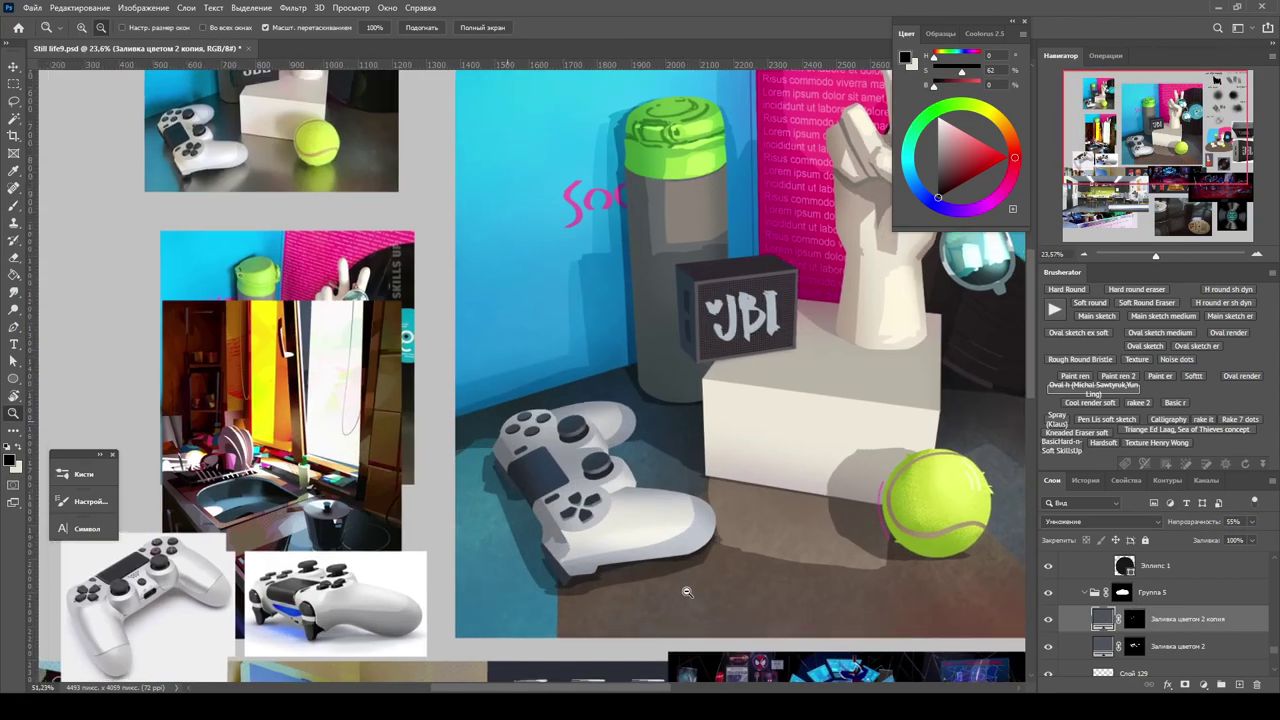
pyautogui.scroll(-2, 662, 566)
pyautogui.scroll(1, 662, 566)
pyautogui.press('l')
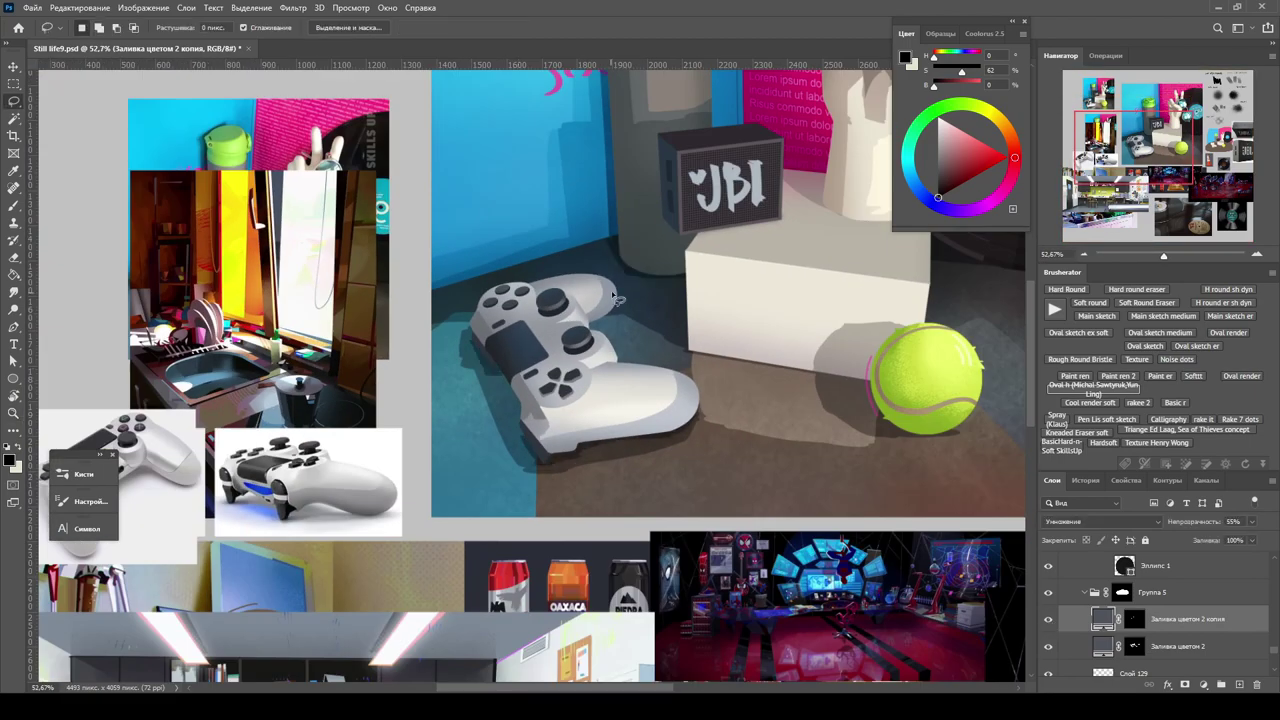
pyautogui.moveTo(598, 264); pyautogui.dragTo(590, 260)
pyautogui.hotkey('ctrl', 'd')
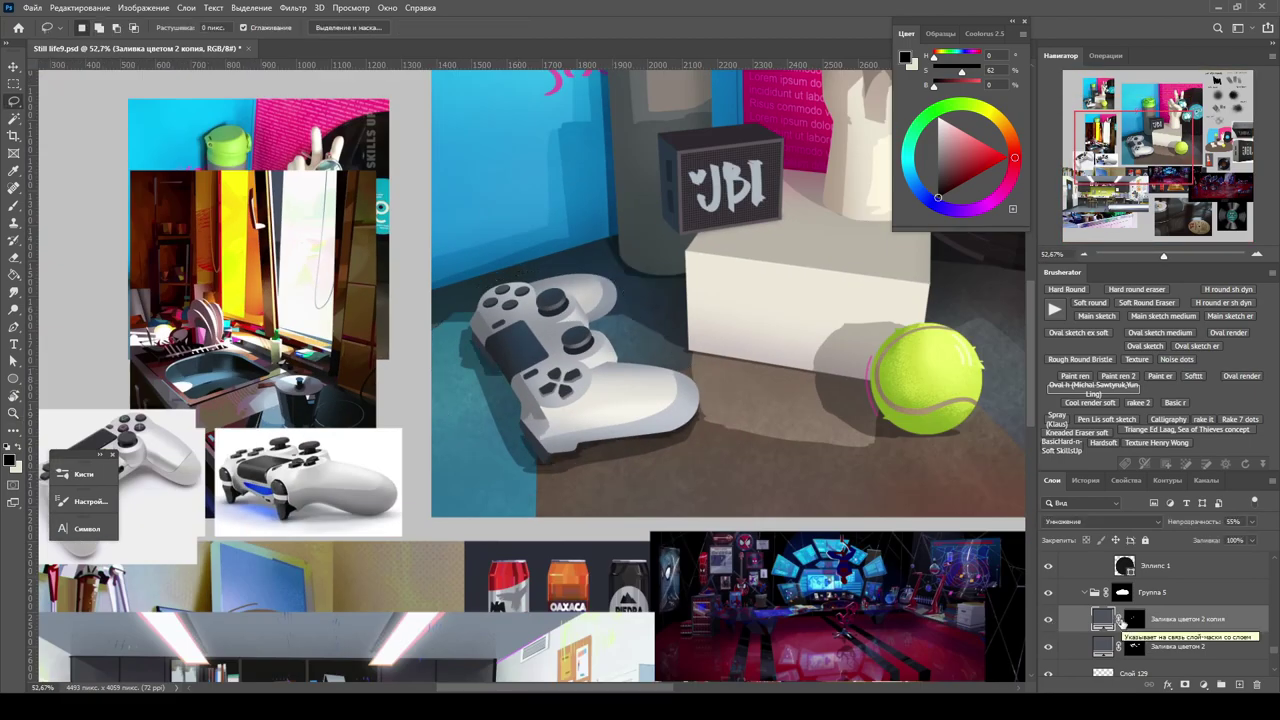
pyautogui.press('z')
pyautogui.scroll(-2, 459, 423)
pyautogui.moveTo(226, 191); pyautogui.dragTo(341, 340)
pyautogui.scroll(-4, 341, 340)
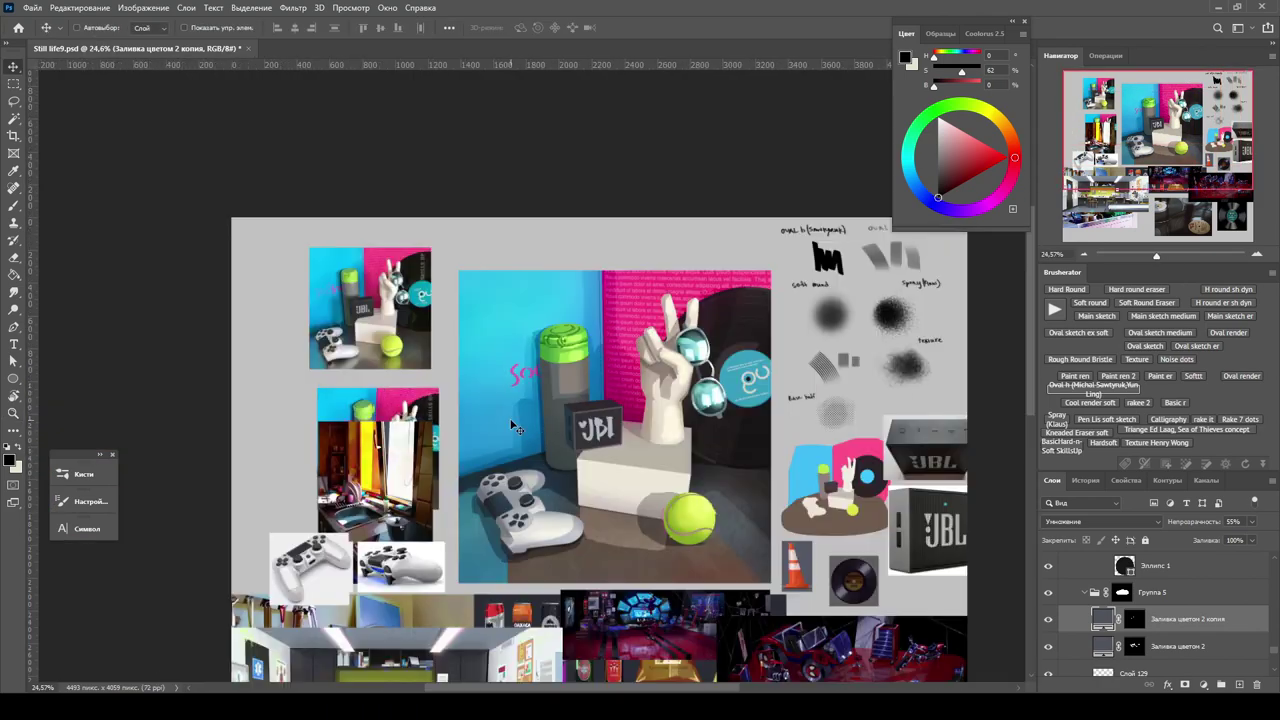
pyautogui.press('v')
pyautogui.click(1047, 665)
pyautogui.hotkey('ctrl', 'u')
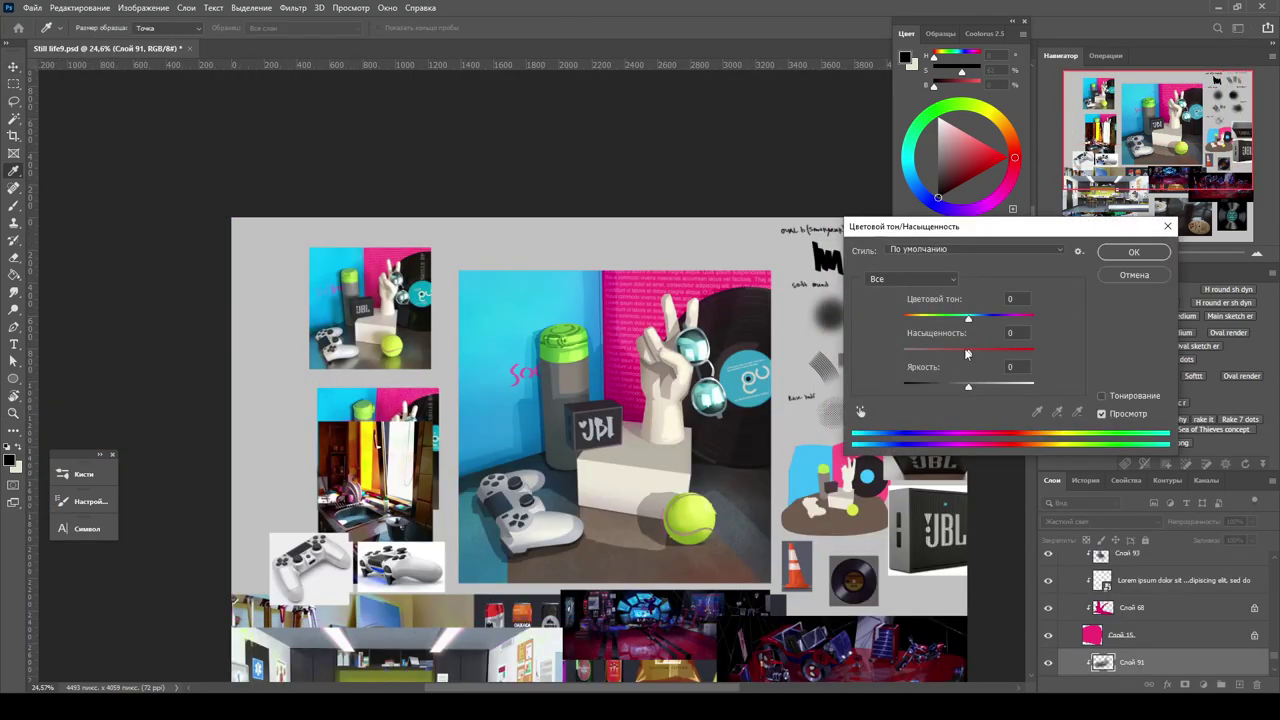
pyautogui.press('Escape')
pyautogui.press('z')
pyautogui.scroll(-1, 560, 400)
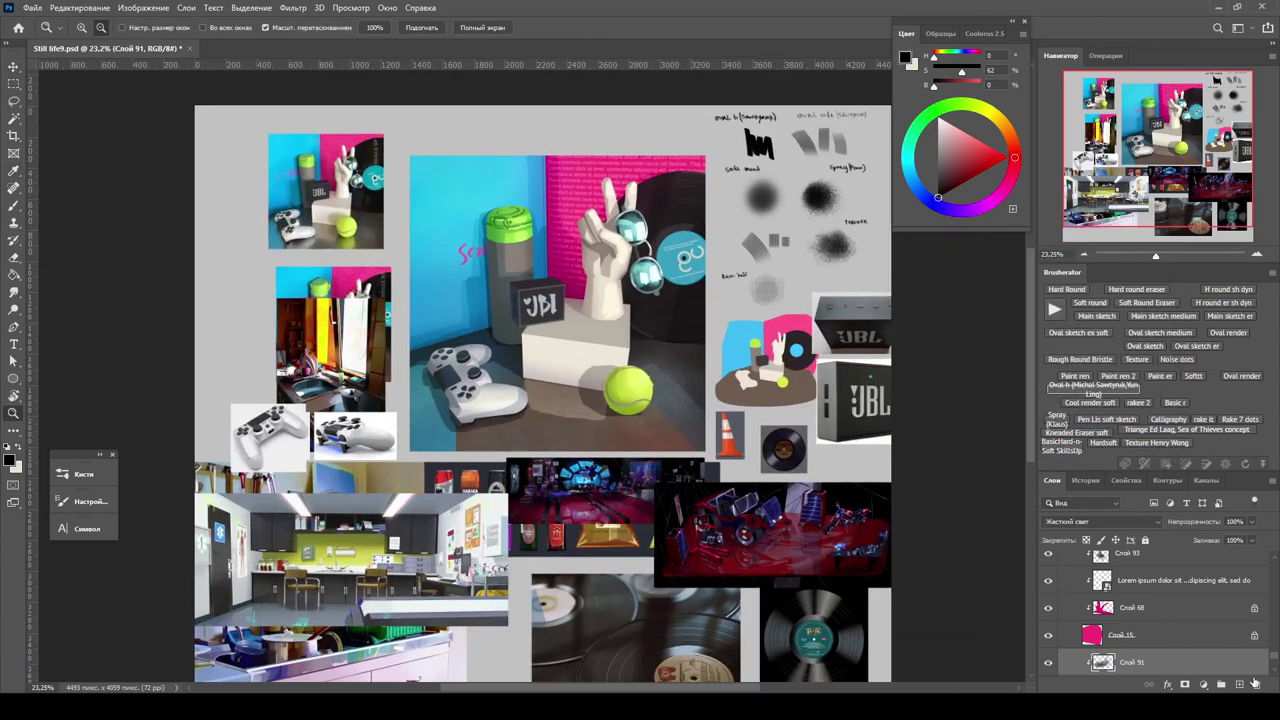
pyautogui.scroll(3, 640, 252)
pyautogui.press('v')
pyautogui.keyDown('ctrl'); pyautogui.click(720, 278); pyautogui.keyUp('ctrl')
pyautogui.hotkey('ctrl', 'u')
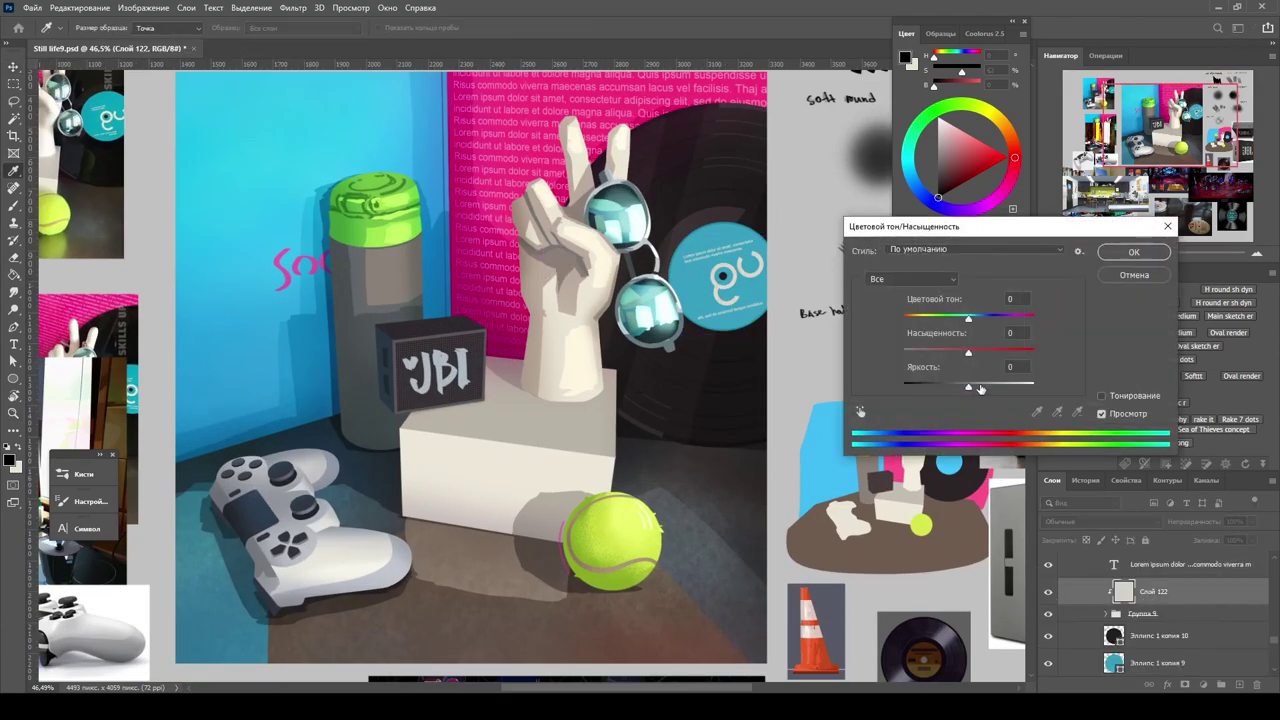
pyautogui.press('Escape')
# Lasso the hand's edge beside the glasses on Слой 136, shift its midtones toward cyan to -14 with Color Balance, and save the file.
pyautogui.scroll(-2, 640, 380)
pyautogui.scroll(3, 640, 380)
pyautogui.press('l')
pyautogui.moveTo(618, 272); pyautogui.dragTo(585, 285)
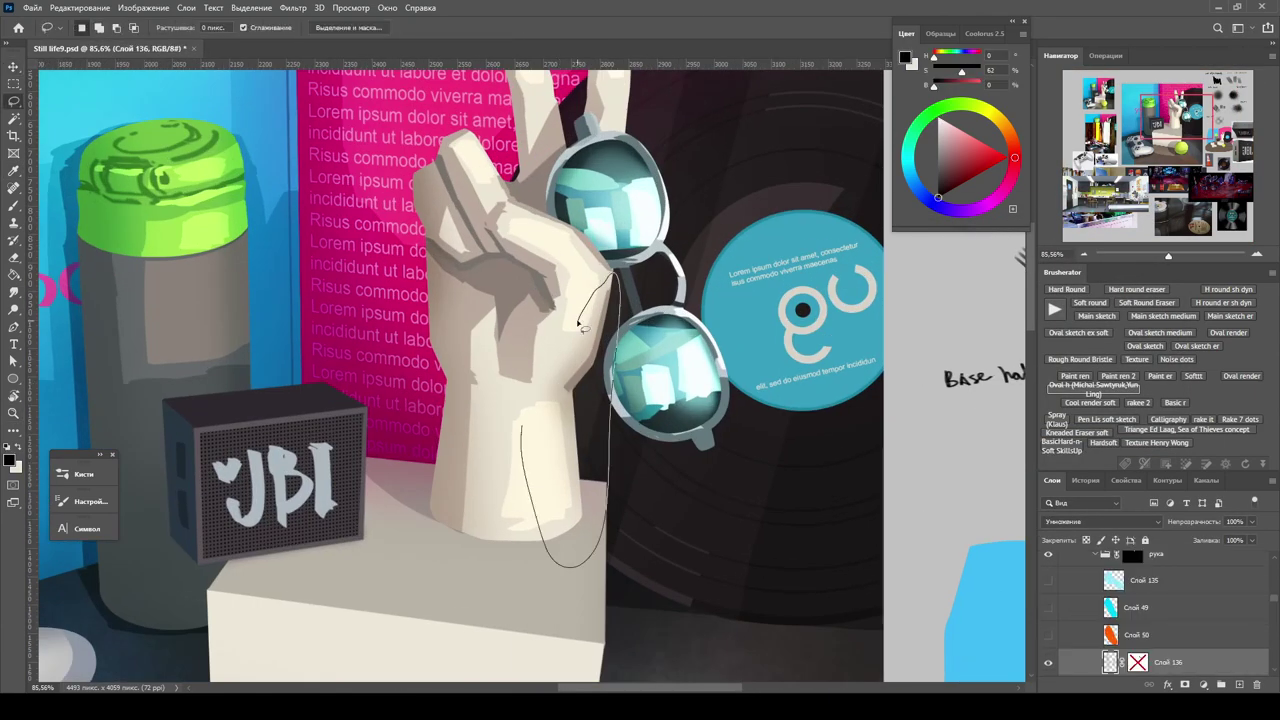
pyautogui.scroll(-3, 770, 496)
pyautogui.scroll(2, 770, 496)
pyautogui.hotkey('ctrl', 'b')
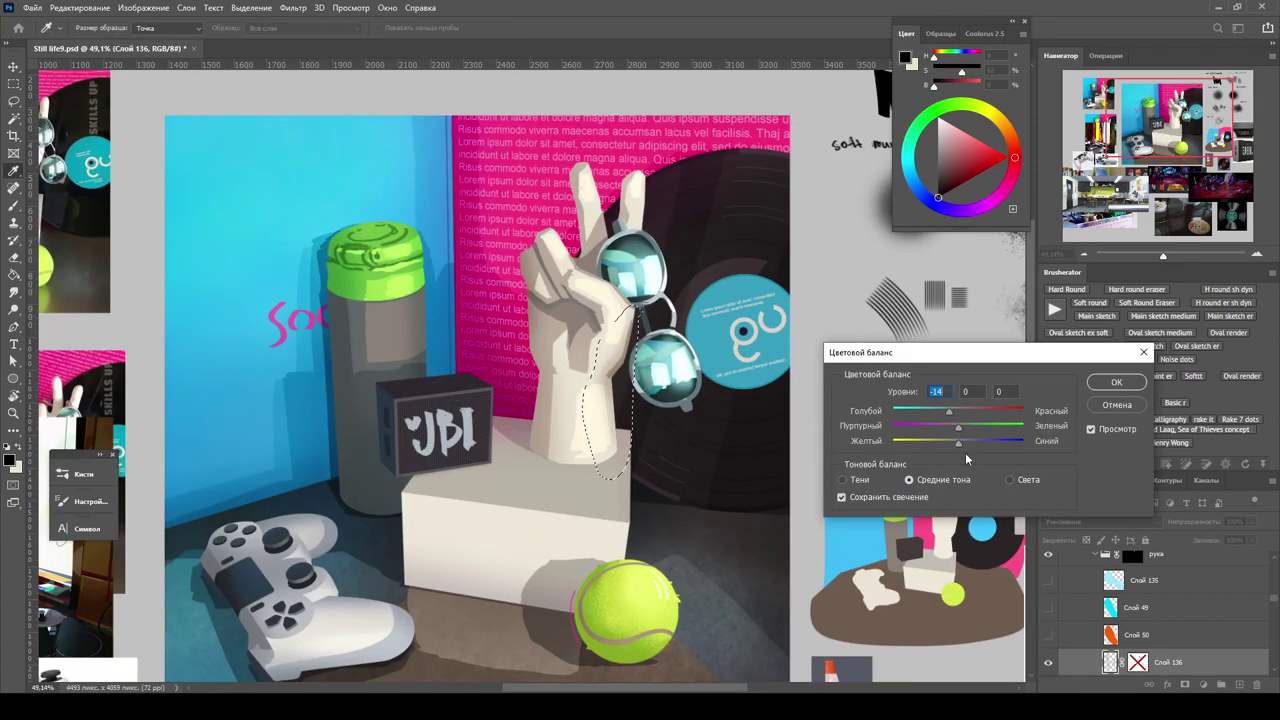
pyautogui.press('Return')
pyautogui.scroll(-5, 634, 357)
pyautogui.scroll(4, 629, 377)
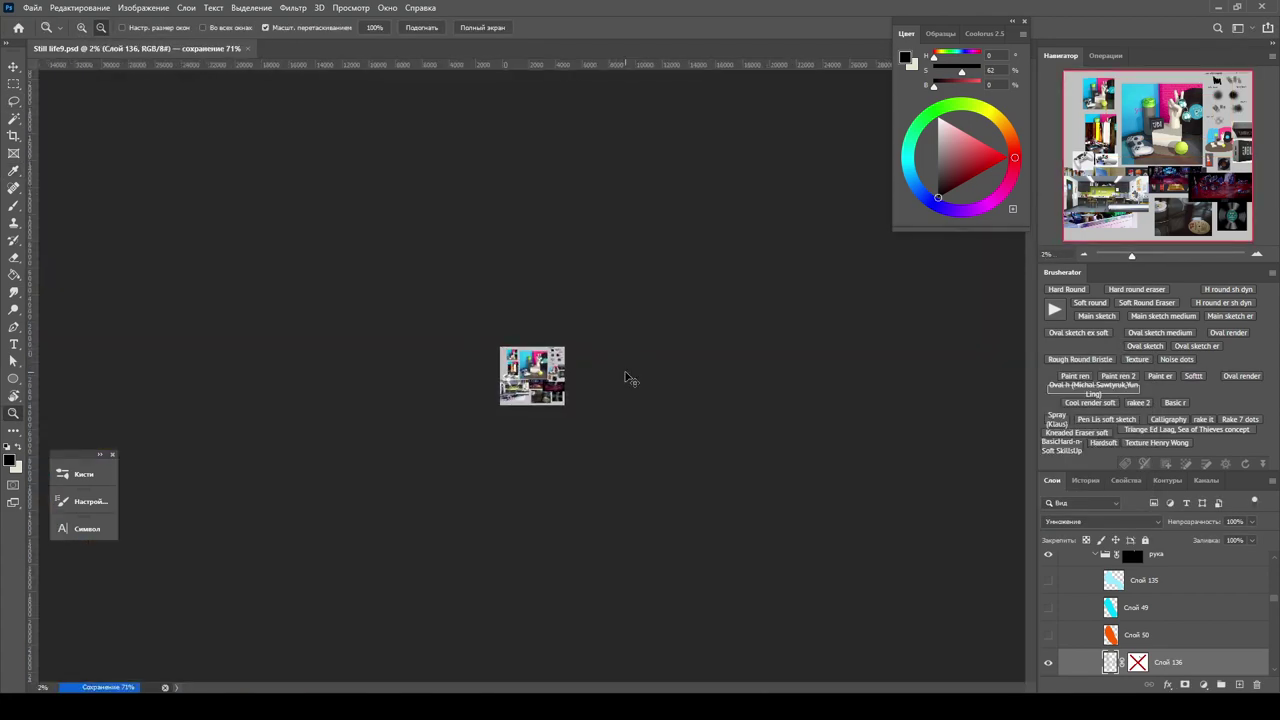
pyautogui.scroll(2, 689, 474)
# Check the painting's tonal values with the grayscale Dot Gain 20% proof.
pyautogui.press('b')
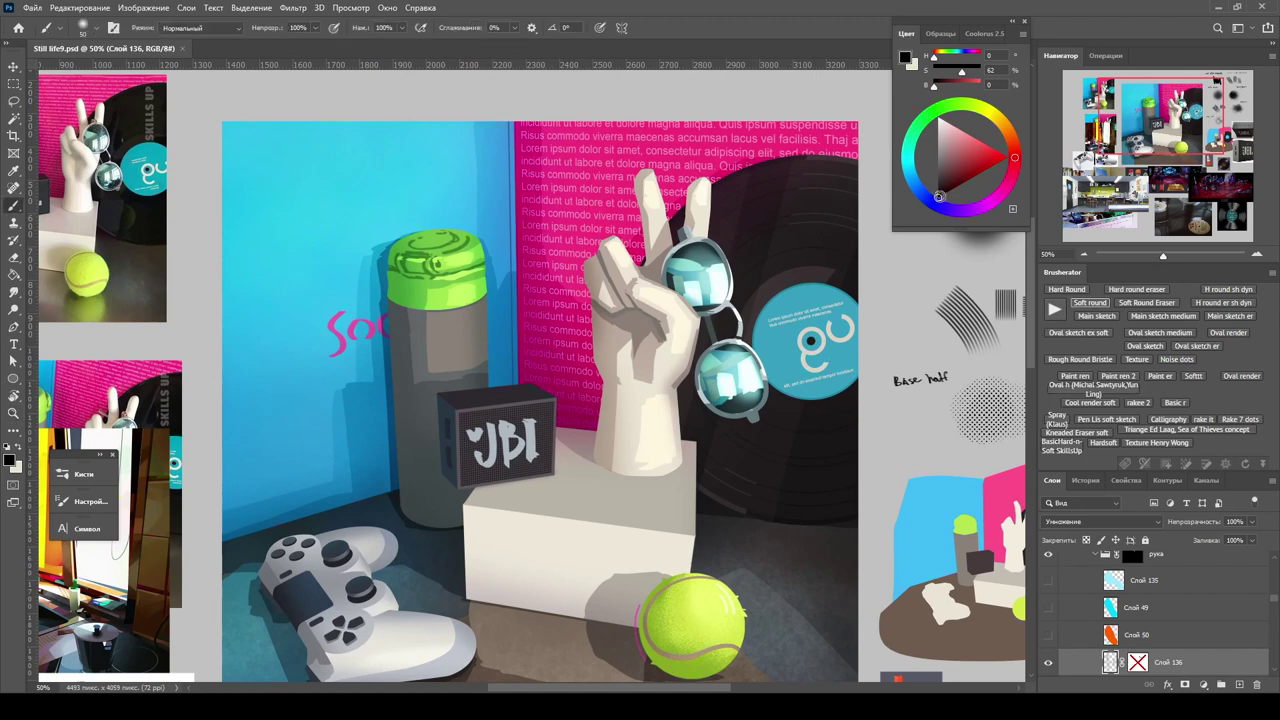
pyautogui.keyDown('alt'); pyautogui.click(599, 326); pyautogui.keyUp('alt')
pyautogui.scroll(-1, 704, 420)
pyautogui.hotkey('ctrl', 'y')
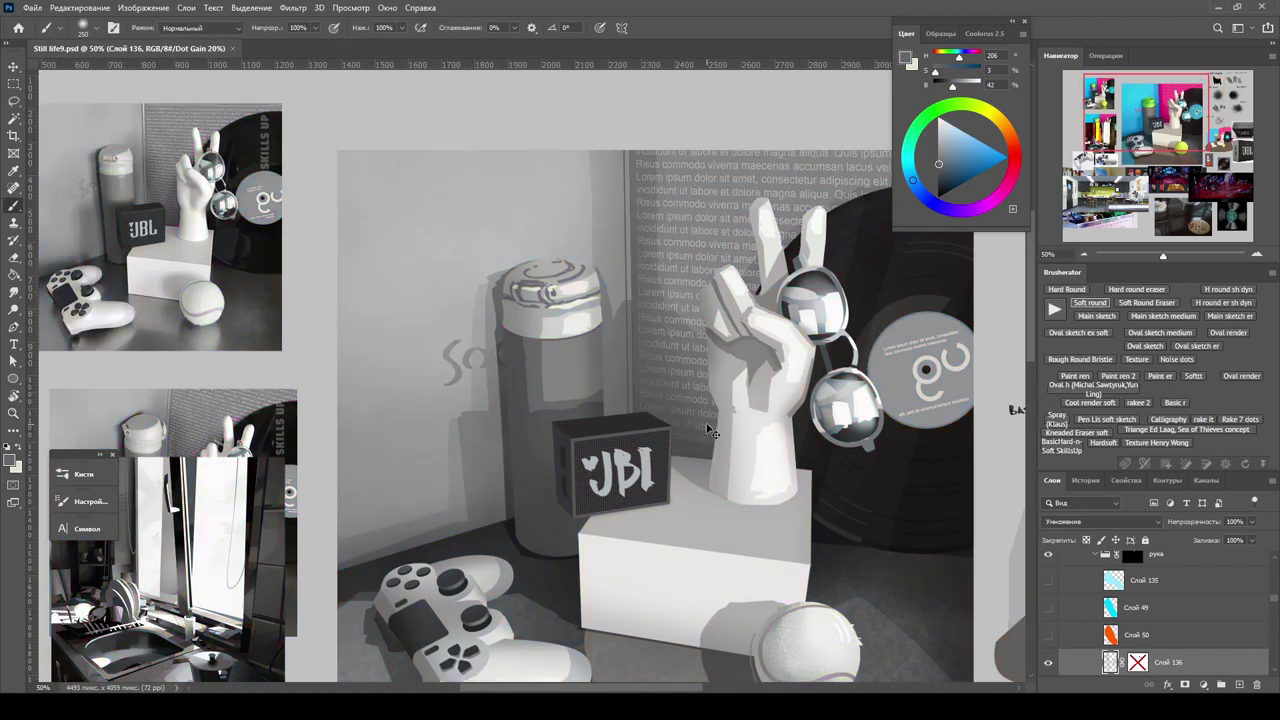
pyautogui.hotkey('ctrl', 'y')
# Add clipped layer Слой 147 above Слой 93 in Умножение mode and softly shade the pink wall behind the hand with purple (H 308, S 99, B 60).
pyautogui.keyDown('ctrl'); pyautogui.click(583, 285); pyautogui.keyUp('ctrl')
pyautogui.press('c')
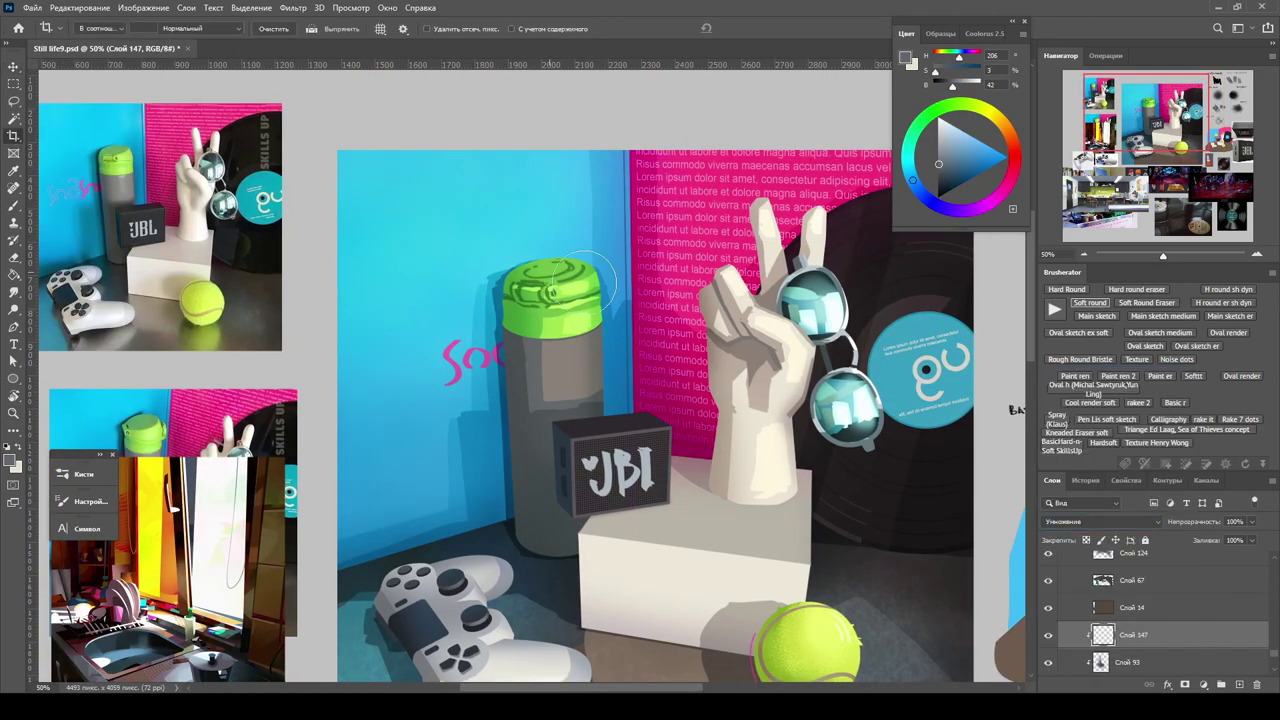
pyautogui.press('b')
pyautogui.keyDown('alt'); pyautogui.click(741, 301); pyautogui.keyUp('alt')
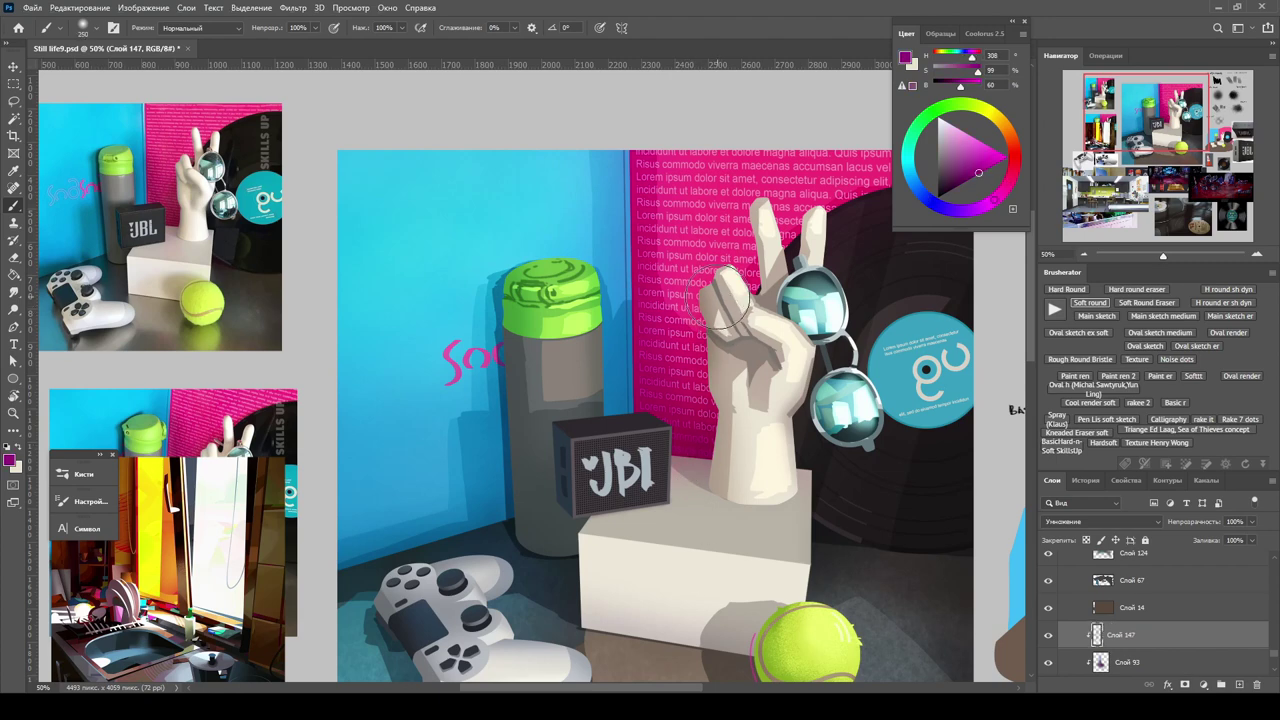
pyautogui.moveTo(732, 301); pyautogui.dragTo(700, 375)
# Adjust the hue and saturation of Слой 147's purple shading and check the values in the grayscale proof.
pyautogui.hotkey('ctrl', '-')
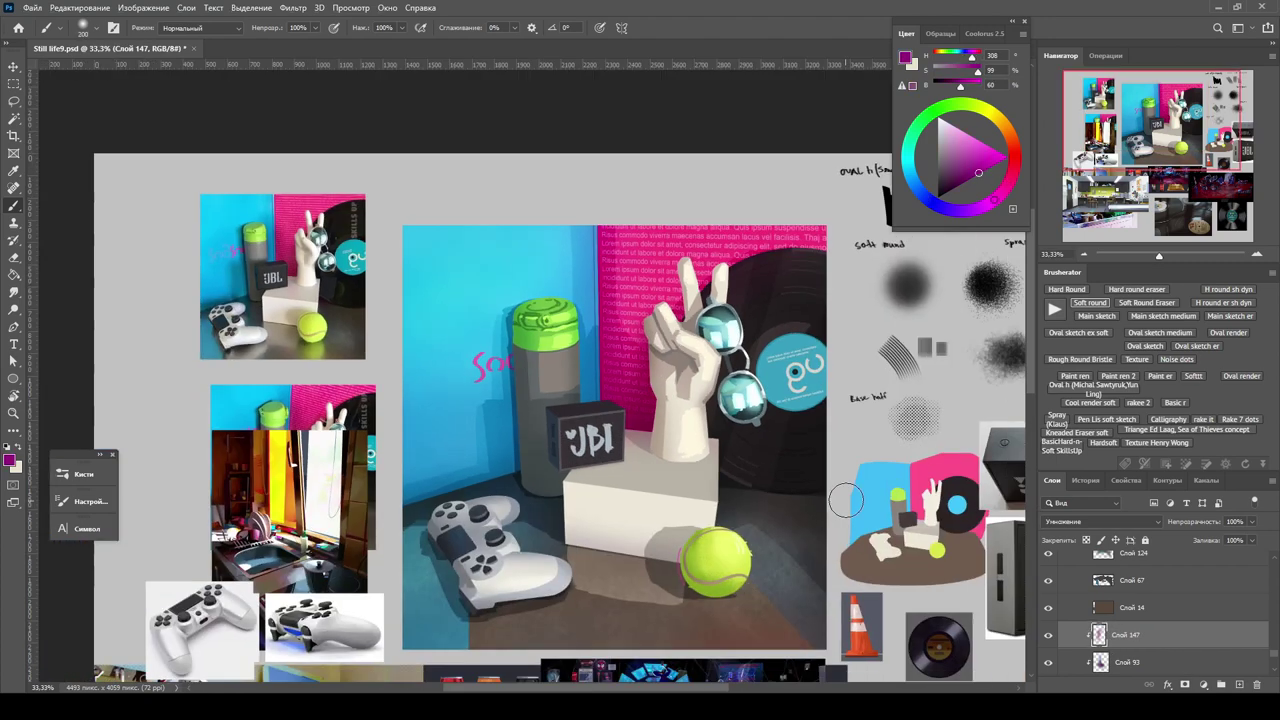
pyautogui.hotkey('ctrl', 'u')
pyautogui.press('Return')
pyautogui.hotkey('ctrl', 'y')
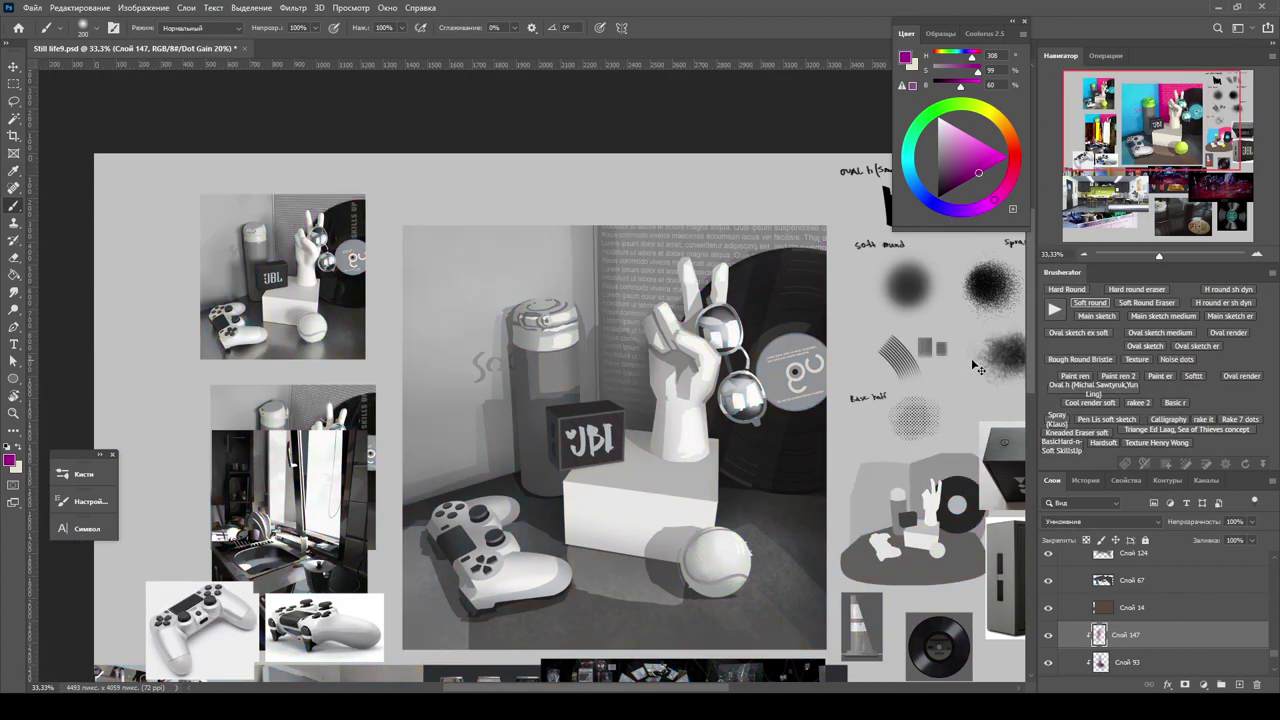
pyautogui.hotkey('ctrl', 'y')
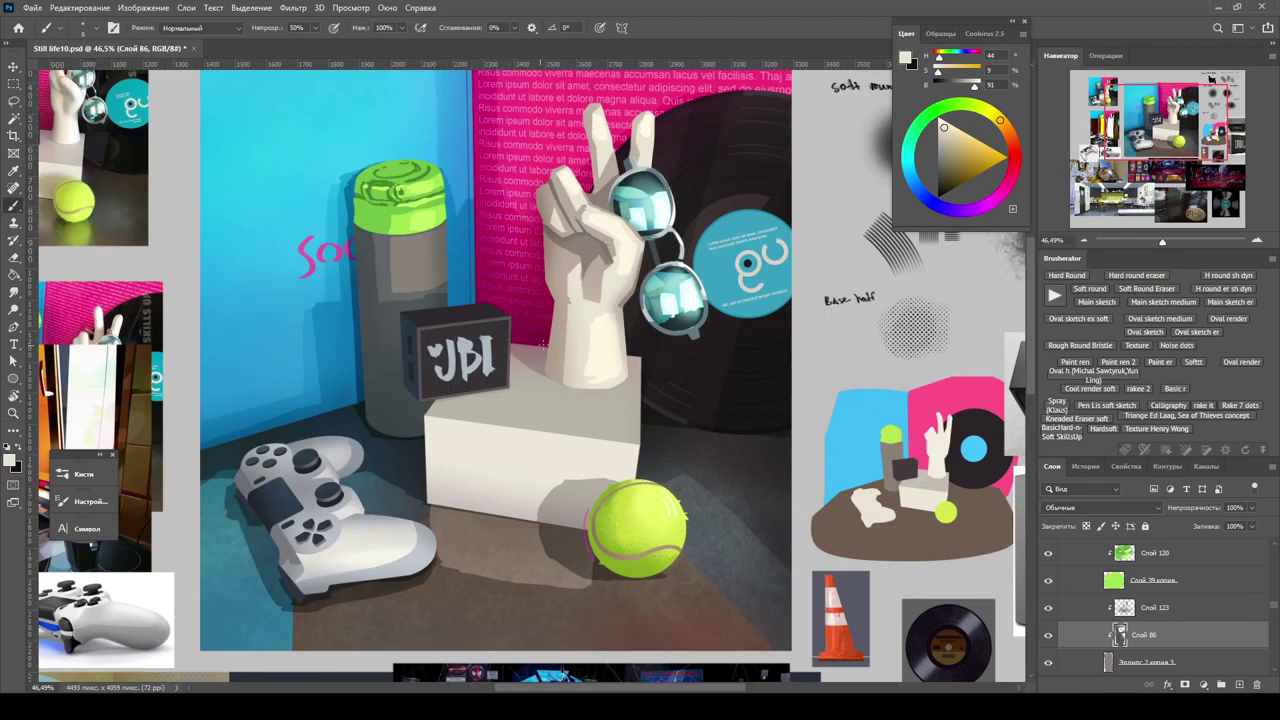
# Add clipped layer Слой 148 above Слой 86 and hatch the thermos's tonal edges in cool gray (H 190, S 6, B 42) with a rake brush.
pyautogui.rightClick(901, 442)
pyautogui.scroll(-2, 886, 560)
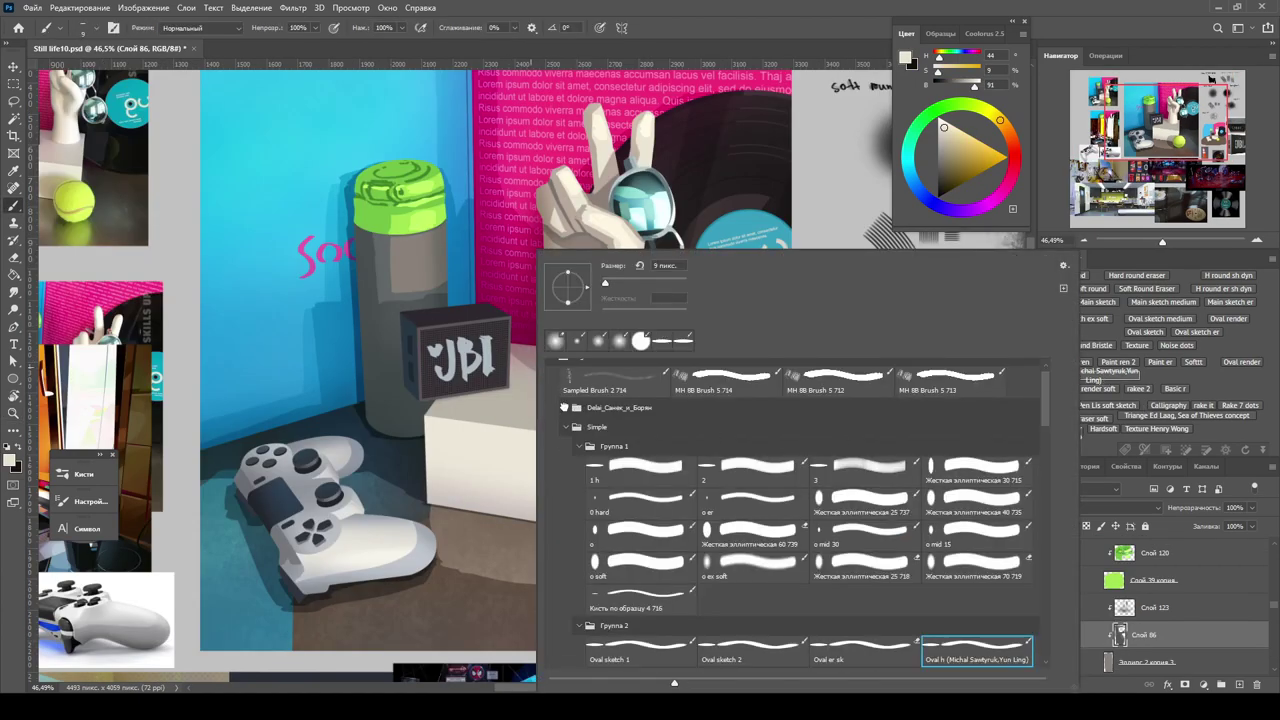
pyautogui.click(886, 597)
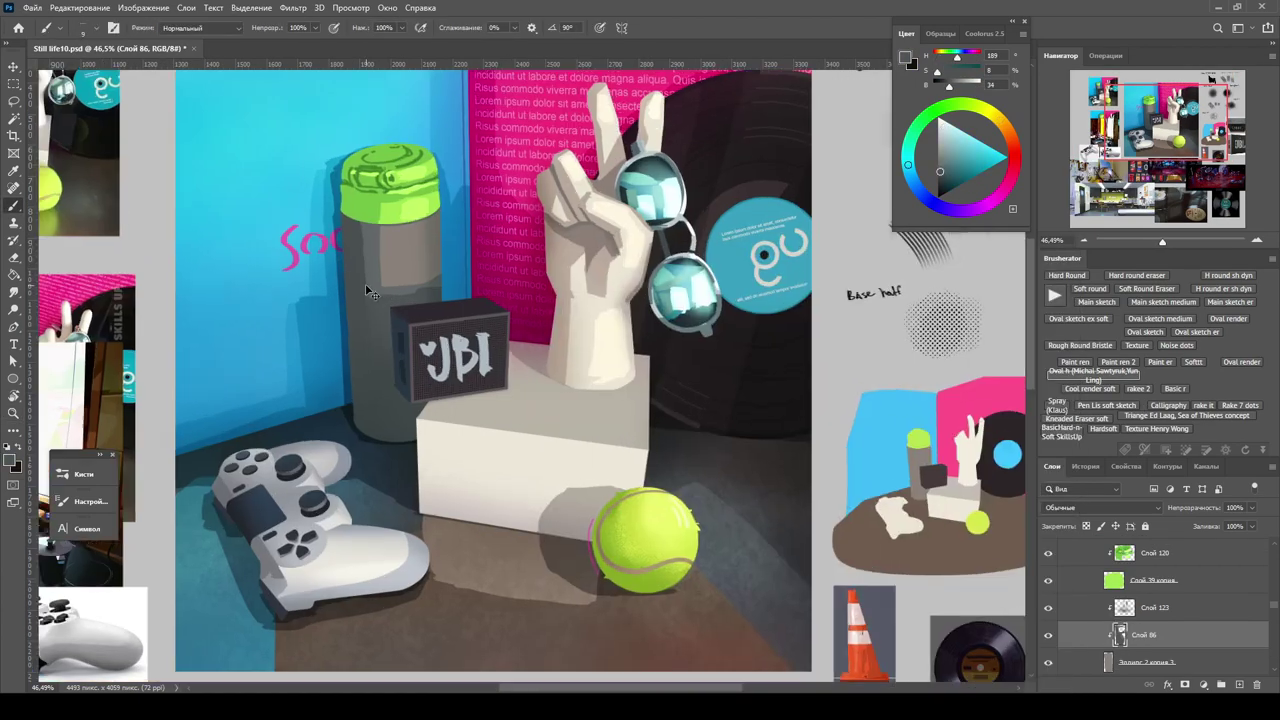
pyautogui.scroll(2, 512, 300)
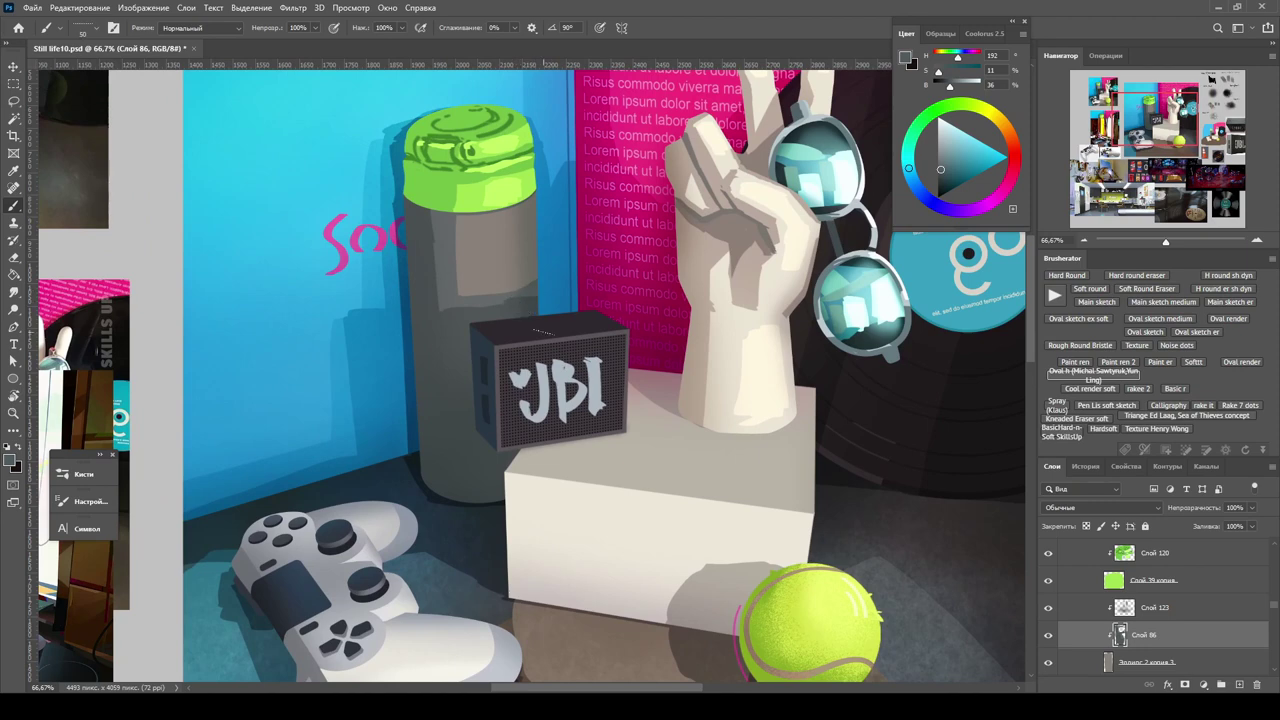
pyautogui.rightClick(510, 250)
pyautogui.press('Escape')
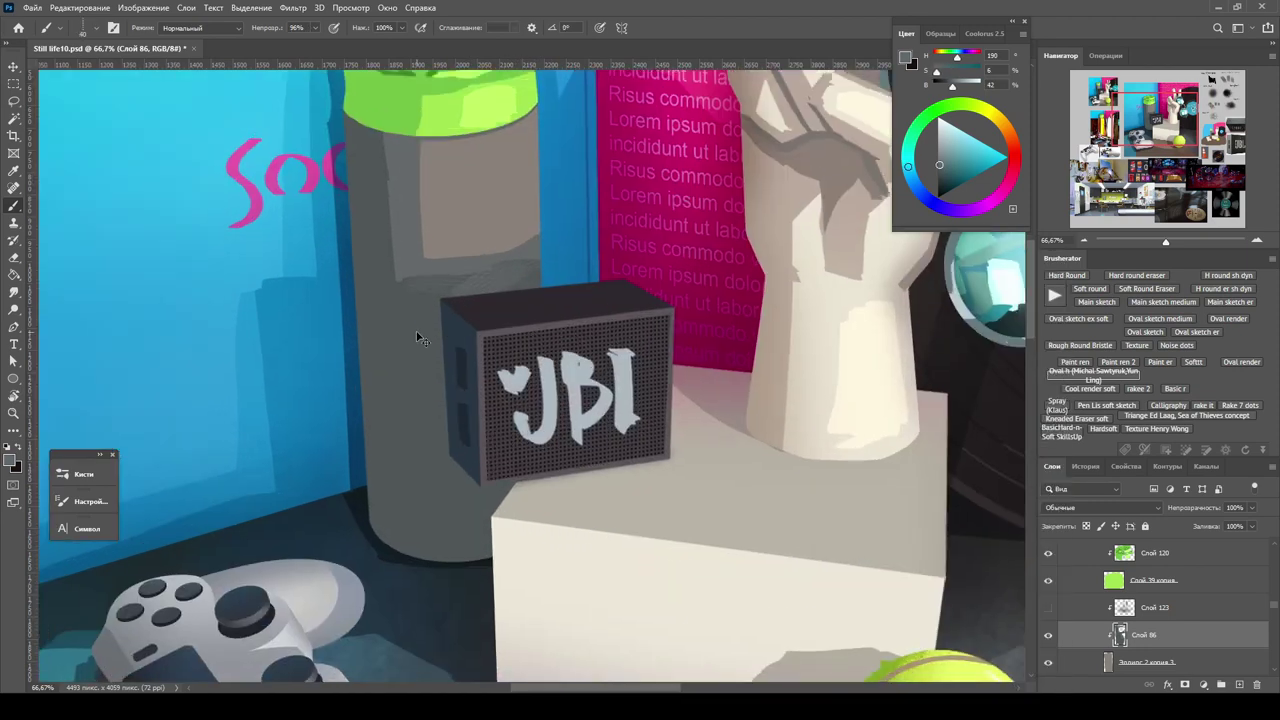
pyautogui.scroll(1, 418, 338)
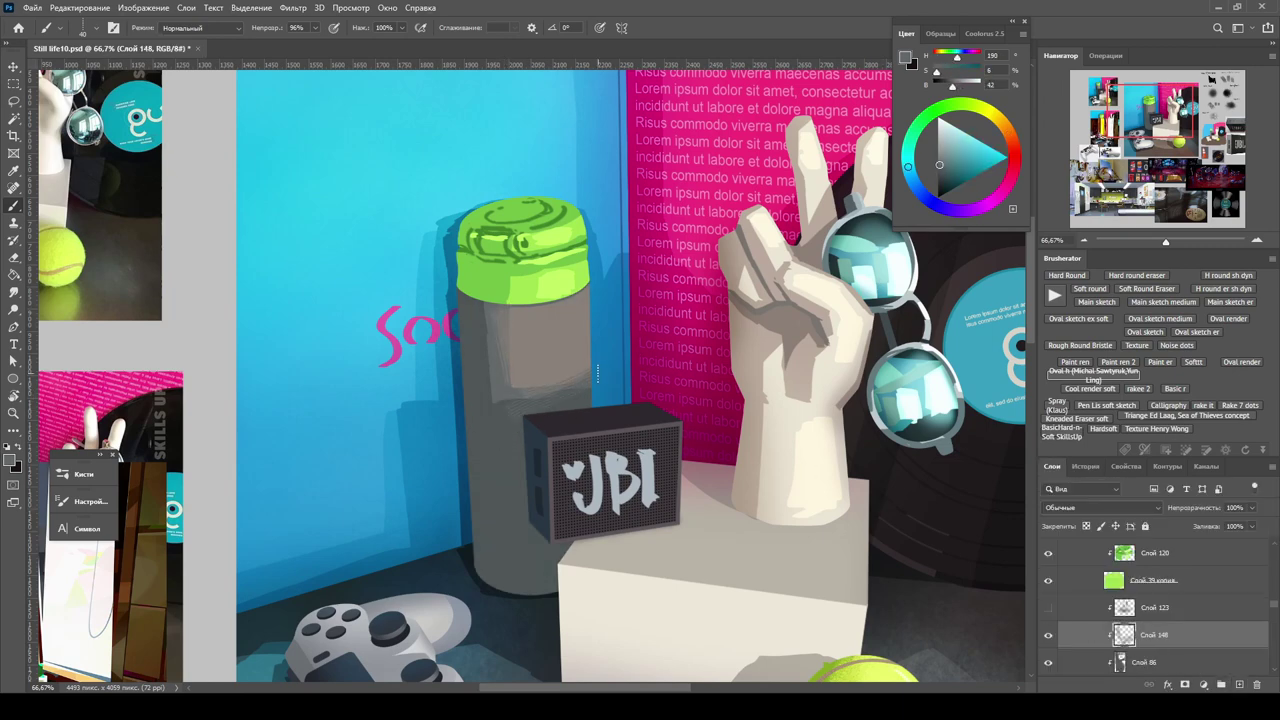
pyautogui.scroll(1, 540, 370)
pyautogui.keyDown('alt'); pyautogui.click(498, 412); pyautogui.keyUp('alt')
pyautogui.moveTo(470, 440); pyautogui.dragTo(495, 408)
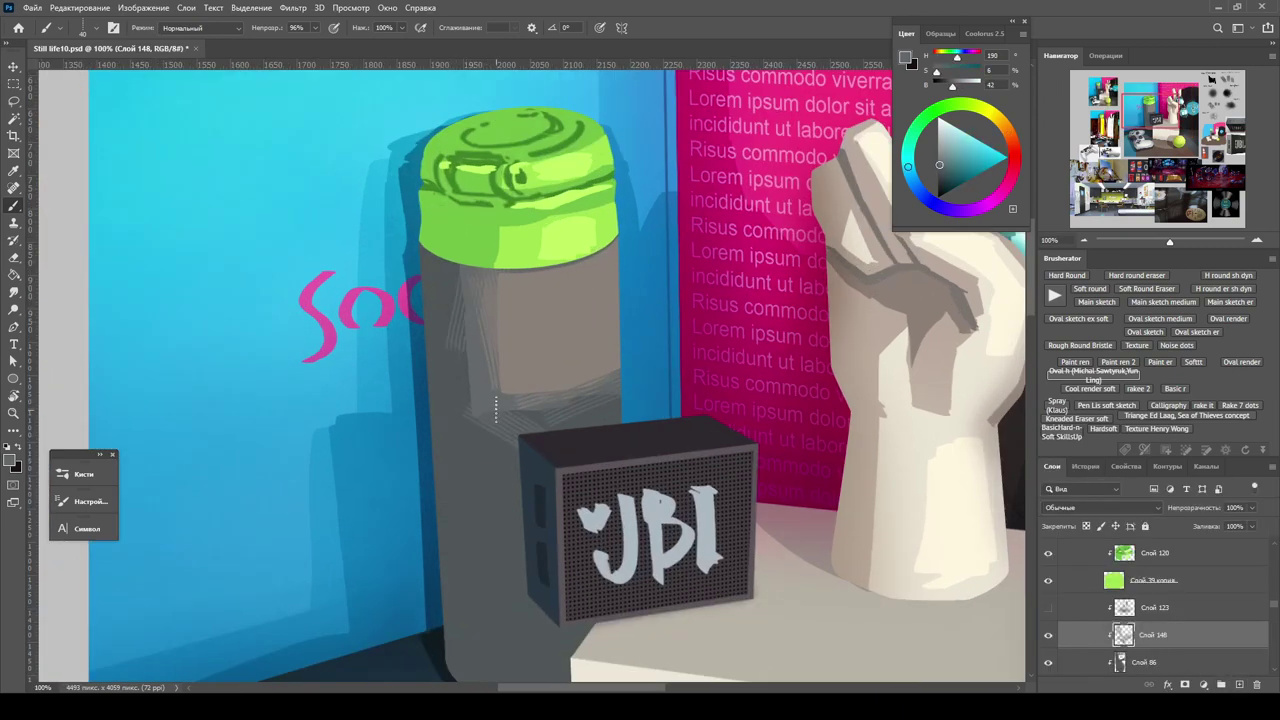
pyautogui.scroll(-3, 561, 489)
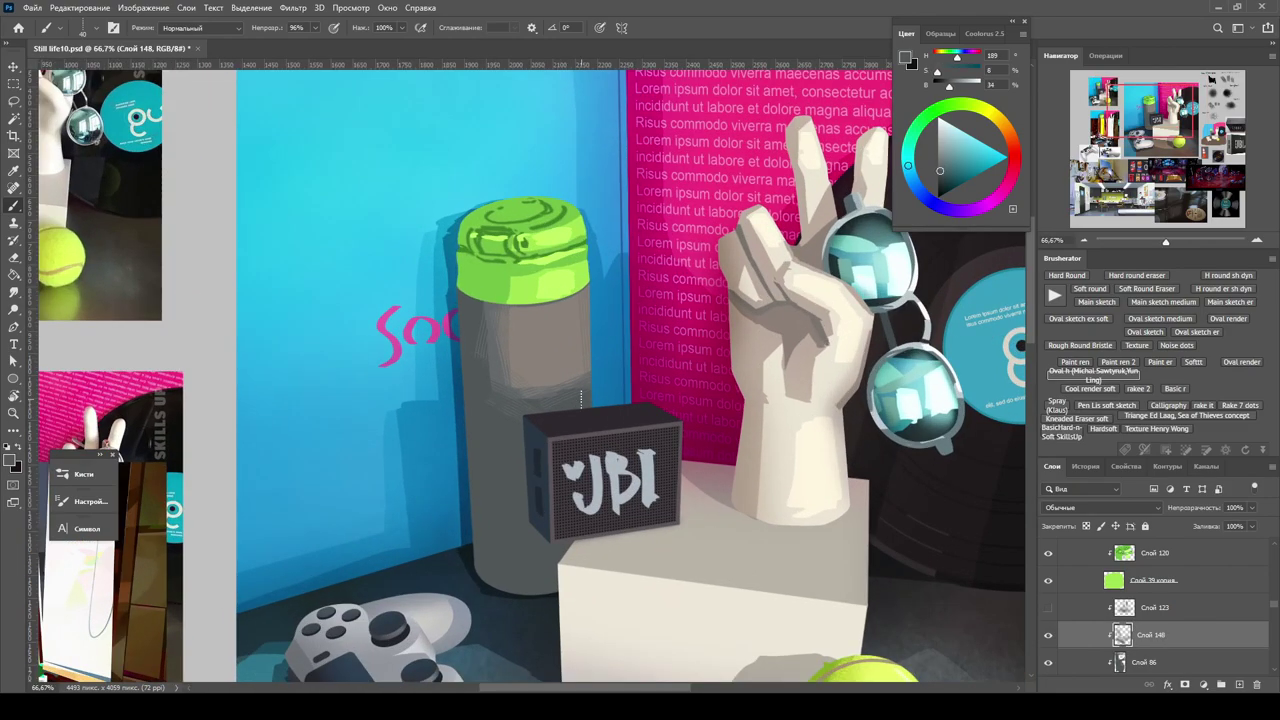
pyautogui.scroll(2, 561, 489)
pyautogui.scroll(-2, 565, 489)
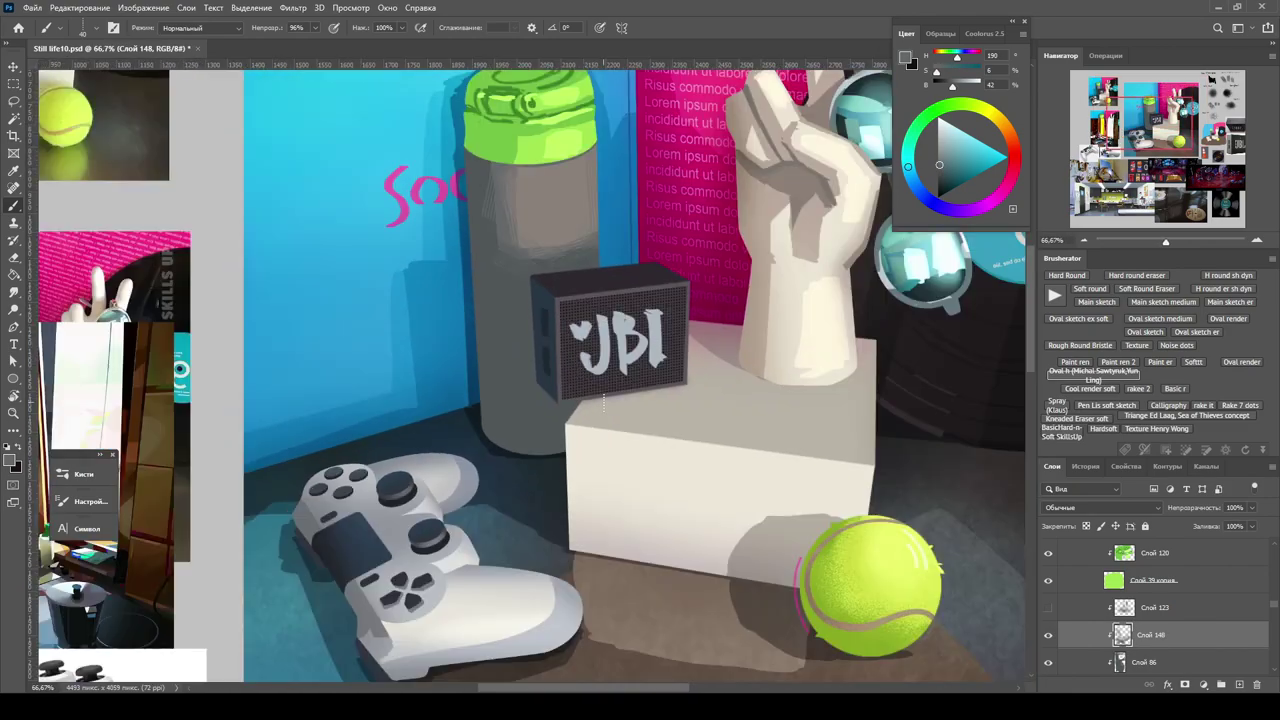
# Add clipped layer Слой 149 between Слой 148 and Слой 86 and hatch the thermos's lit area in warm gray (H 28, S 13, B 62).
pyautogui.scroll(4, 600, 450)
pyautogui.hotkey('ctrl', 'shift', 'alt', 'n')
pyautogui.press('b')
pyautogui.keyDown('alt'); pyautogui.click(644, 400); pyautogui.keyUp('alt')
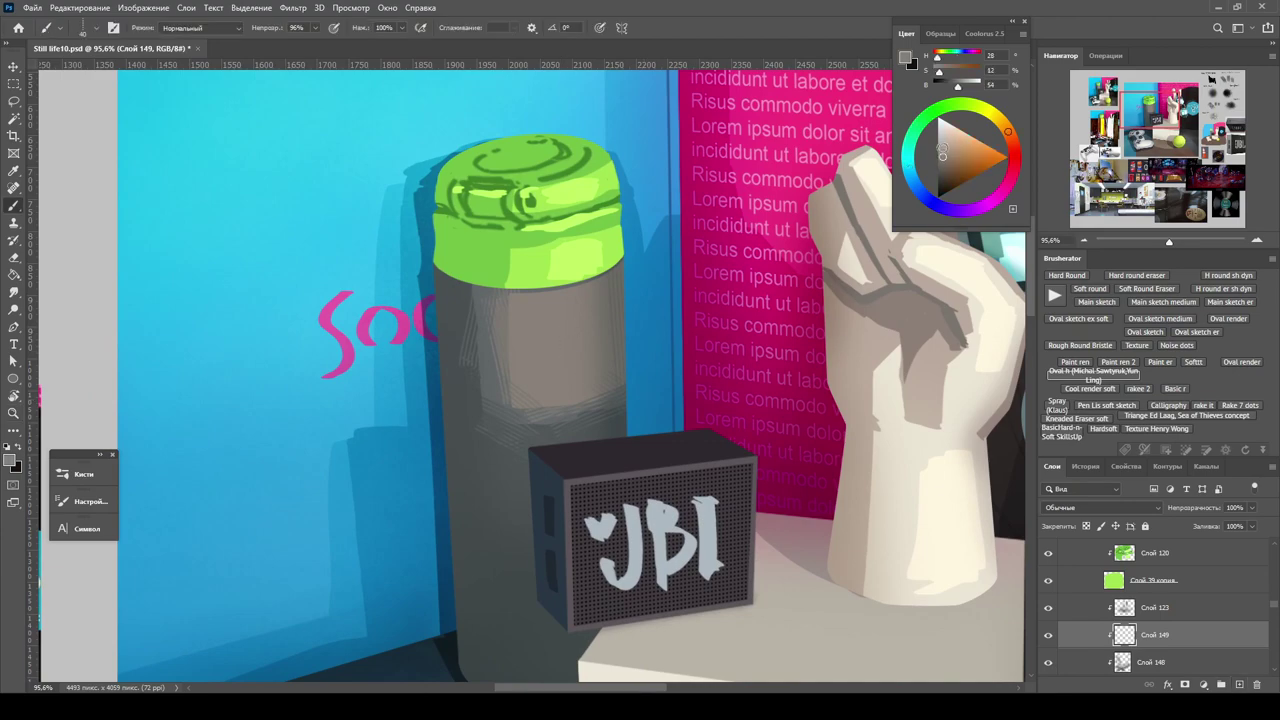
pyautogui.moveTo(1128, 640); pyautogui.dragTo(1128, 672)
pyautogui.moveTo(566, 290); pyautogui.dragTo(567, 346)
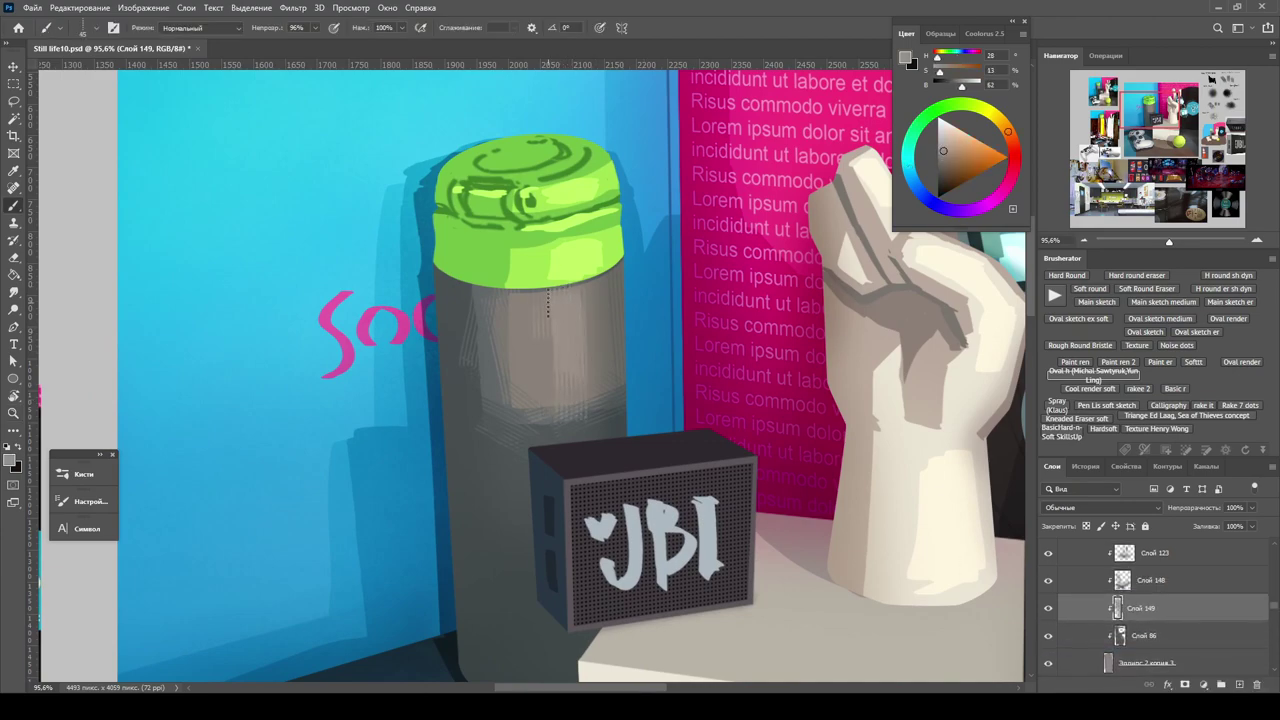
pyautogui.scroll(-3, 548, 310)
pyautogui.scroll(2, 600, 290)
pyautogui.scroll(-2, 600, 290)
pyautogui.scroll(3, 665, 262)
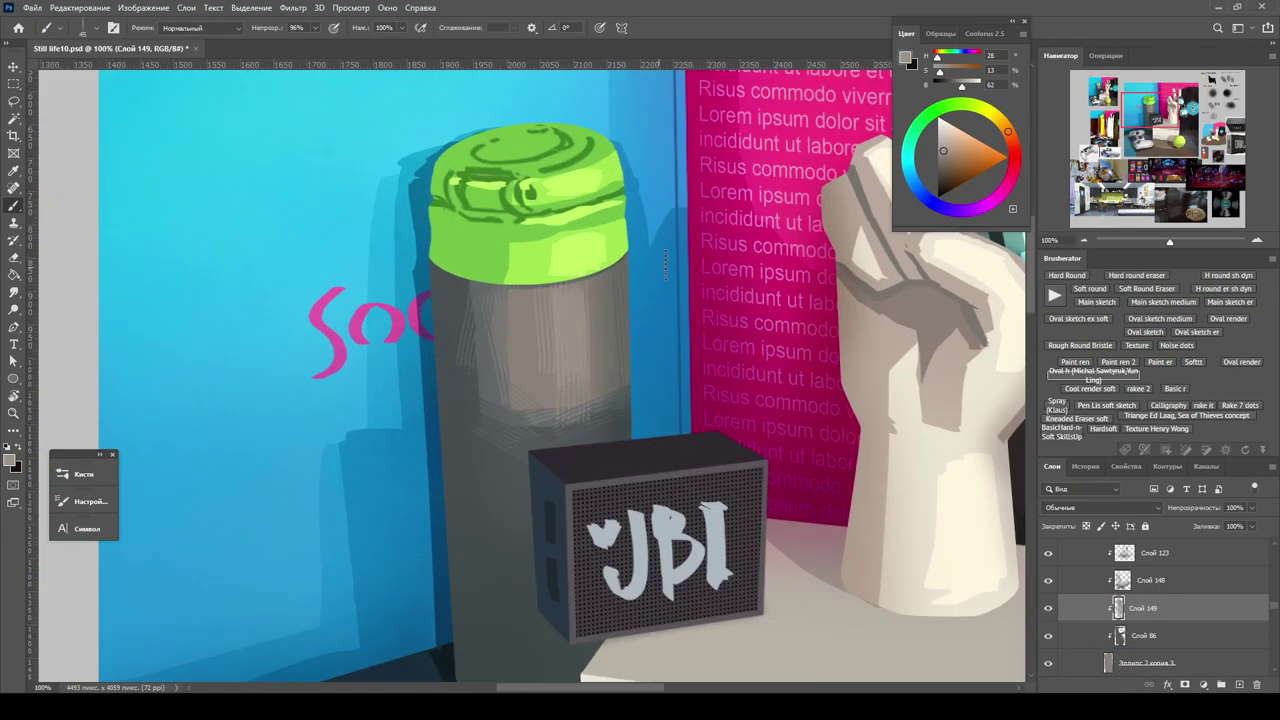
pyautogui.scroll(-4, 576, 290)
pyautogui.scroll(3, 561, 318)
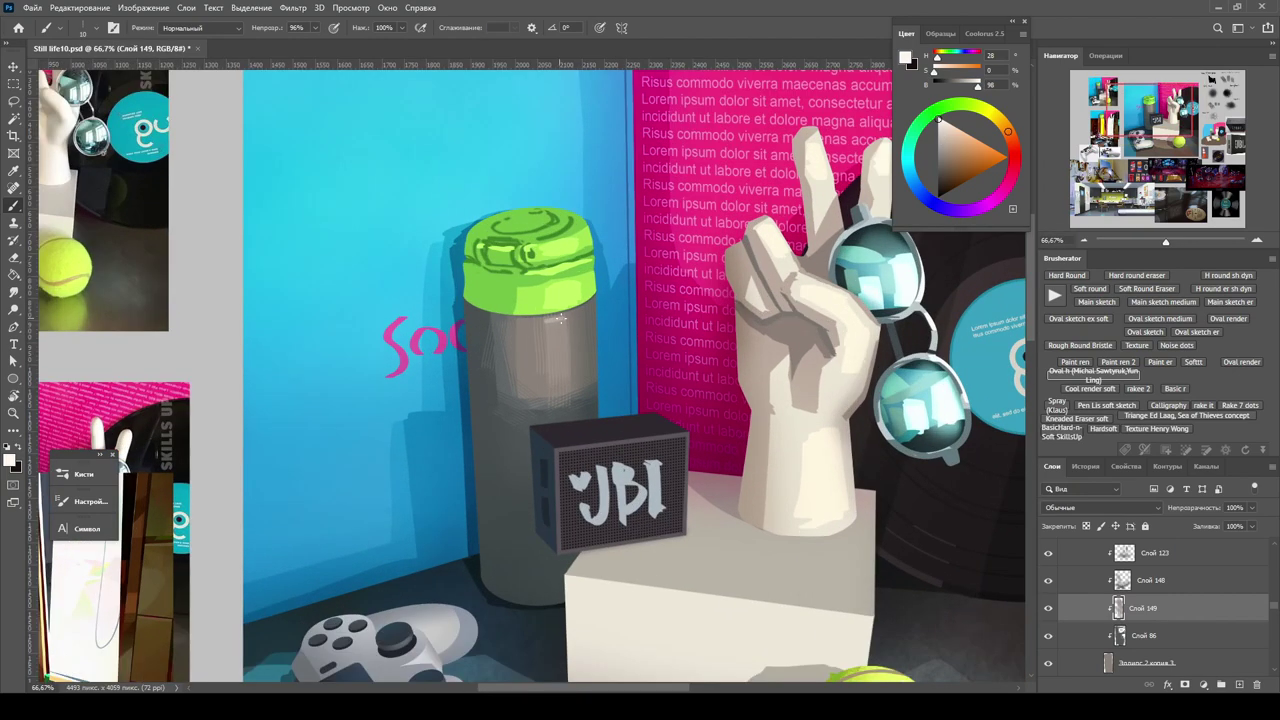
# Paint a short near-white highlight (H 28, S 0, B 98) on the thermos body just below the lid on Слой 149.
pyautogui.rightClick(626, 326)
pyautogui.press('Escape')
pyautogui.scroll(1, 530, 385)
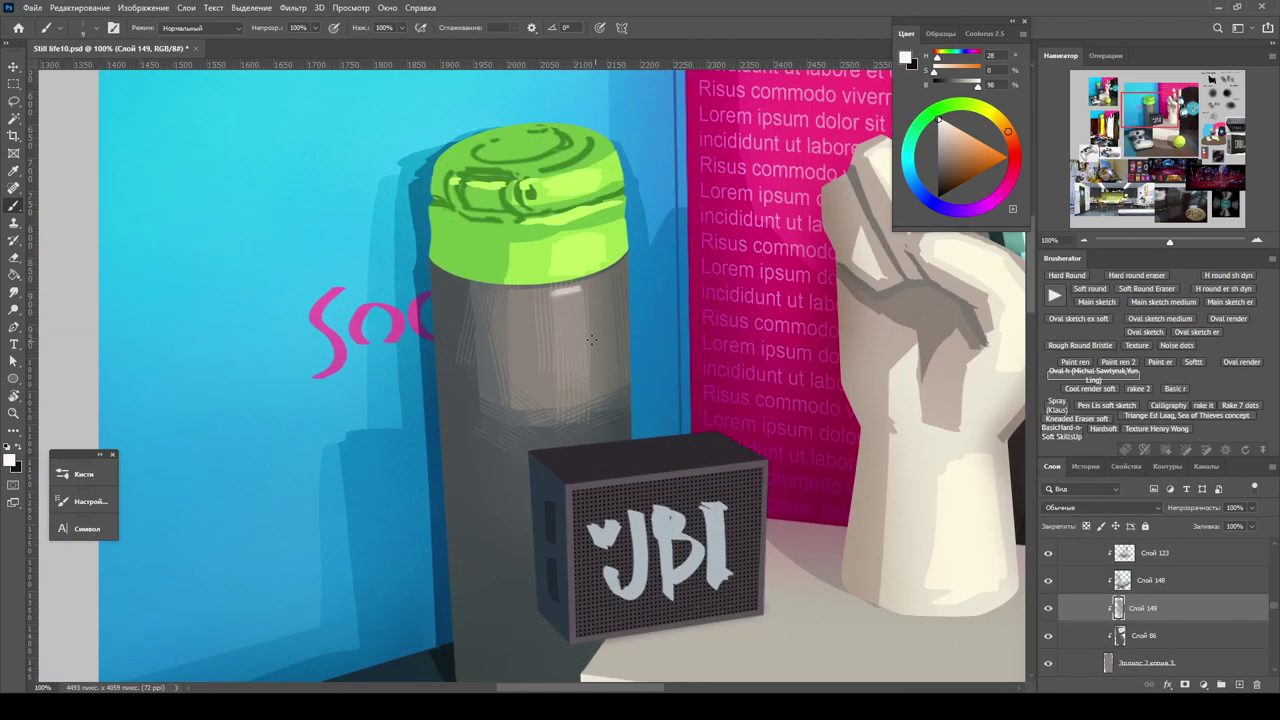
pyautogui.rightClick(268, 480)
pyautogui.press('Escape')
# Try rake brush strokes in near-white across the thermos's lit area on Слой 149.
pyautogui.rightClick(557, 323)
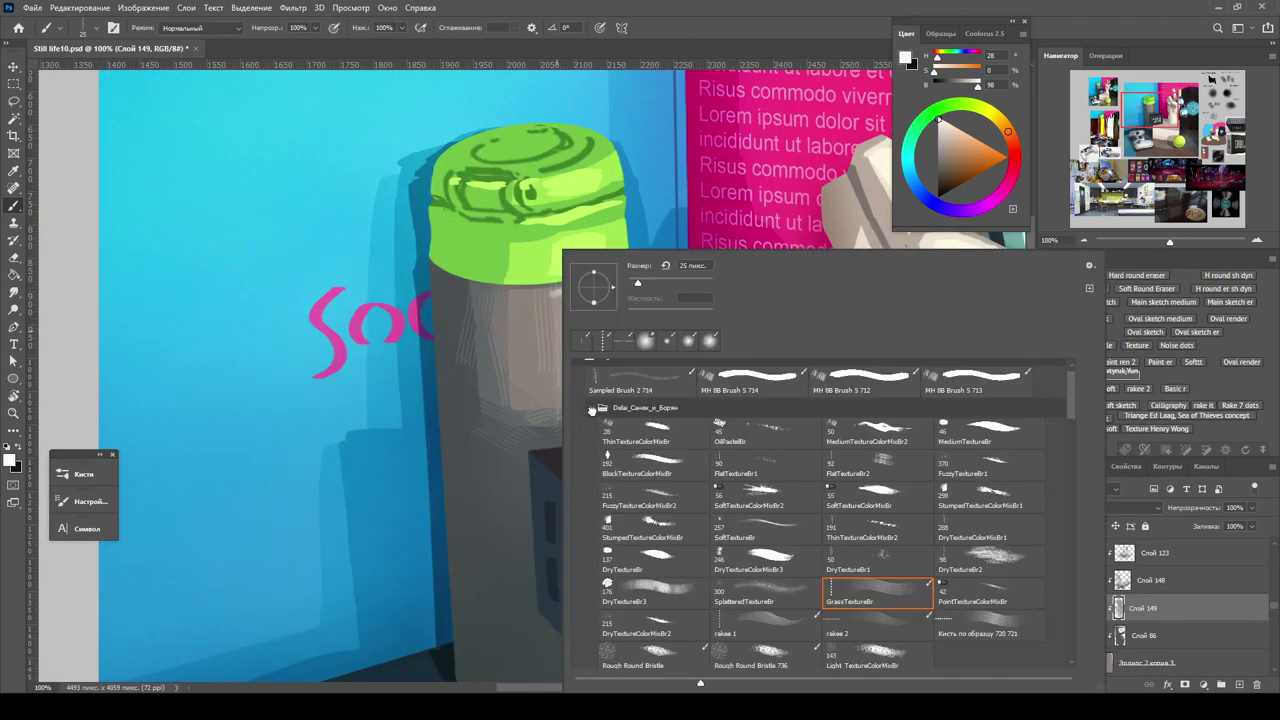
pyautogui.click(590, 408)
pyautogui.press('Escape')
pyautogui.rightClick(600, 300)
pyautogui.press('Escape')
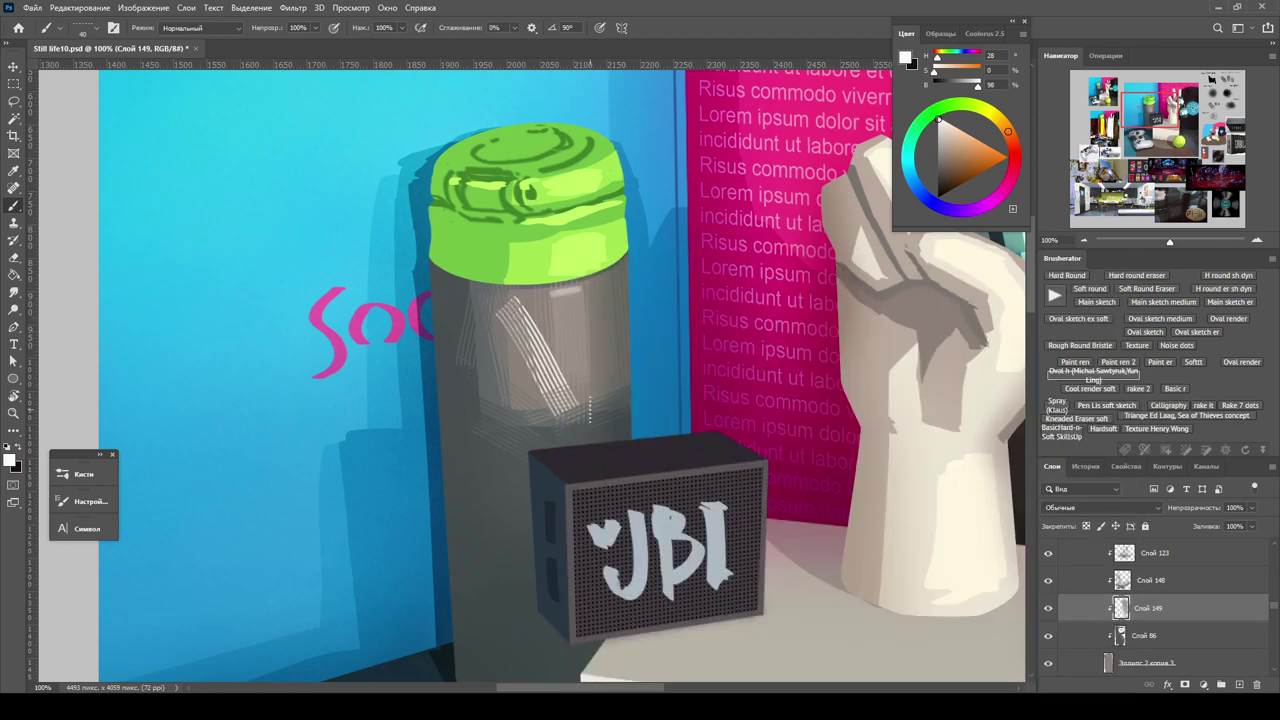
pyautogui.rightClick(572, 300)
pyautogui.click(598, 420)
pyautogui.click(886, 605)
pyautogui.press('Return')
# Move the rake 740 preset within the brush library and extend the thermos's highlight downward with vertical rake strokes at 40 px.
pyautogui.press('F5')
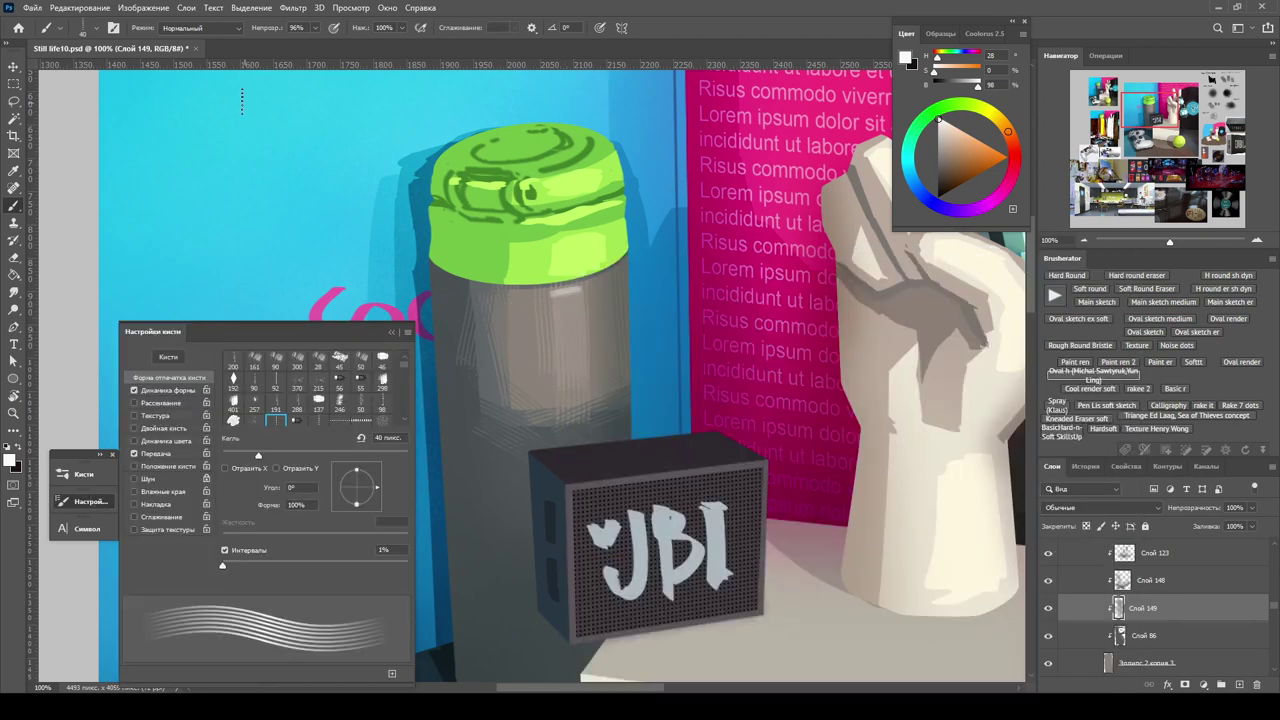
pyautogui.press('F5')
pyautogui.click(90, 503)
pyautogui.press('F5')
pyautogui.rightClick(520, 250)
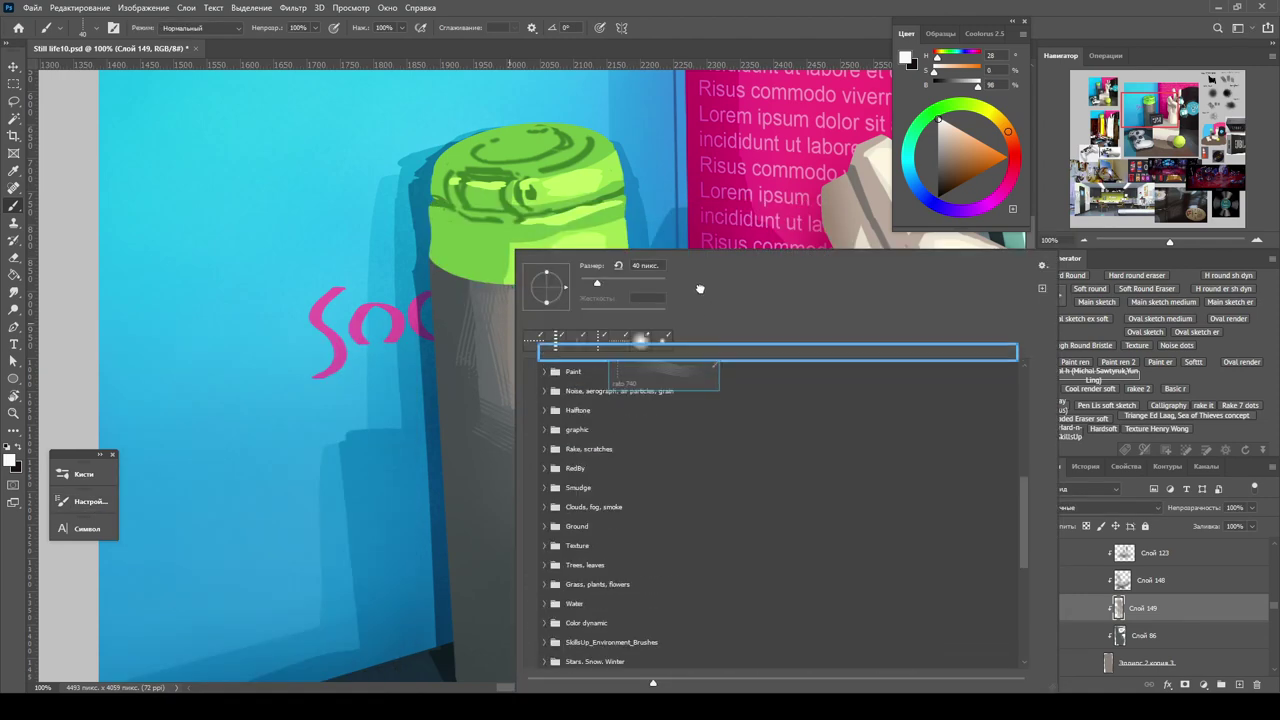
pyautogui.scroll(-1, 891, 609)
pyautogui.doubleClick(891, 609)
pyautogui.moveTo(570, 285); pyautogui.dragTo(540, 340)
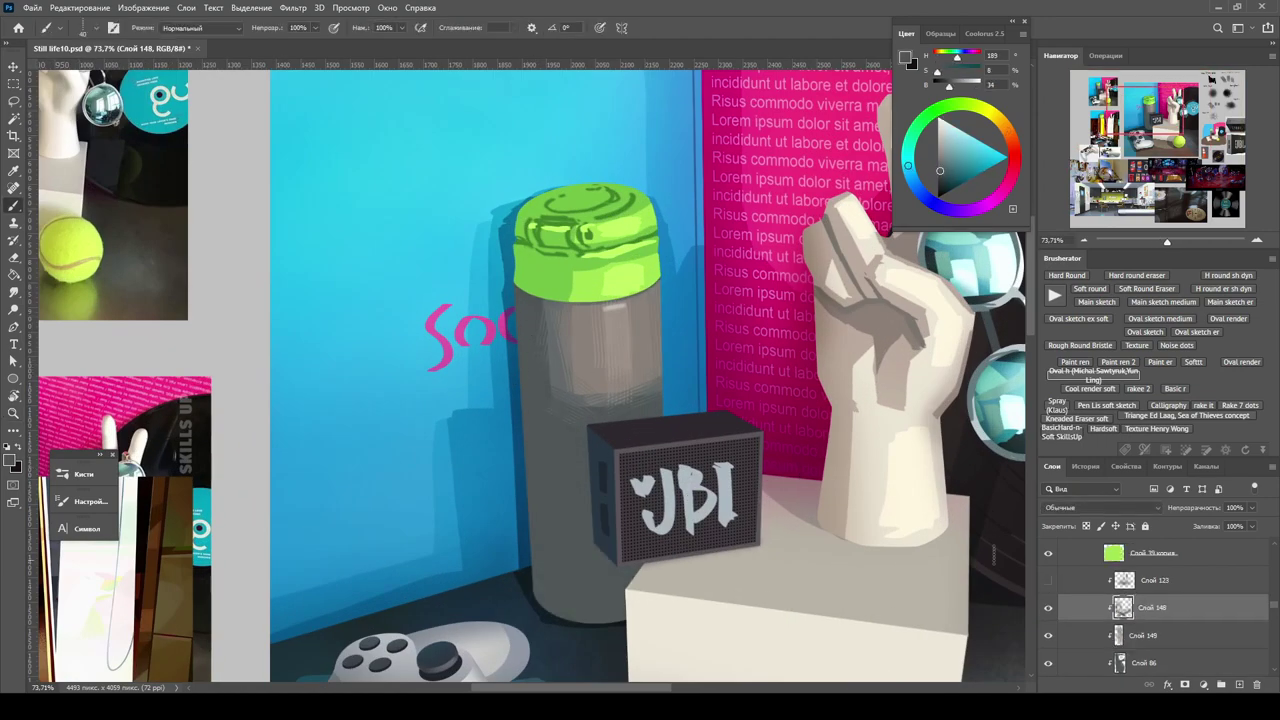
# Add clipped layer Слой 150 above Слой 123 in Умножение mode, softly shade the thermos body with sampled grays, and check the values.
pyautogui.press('b')
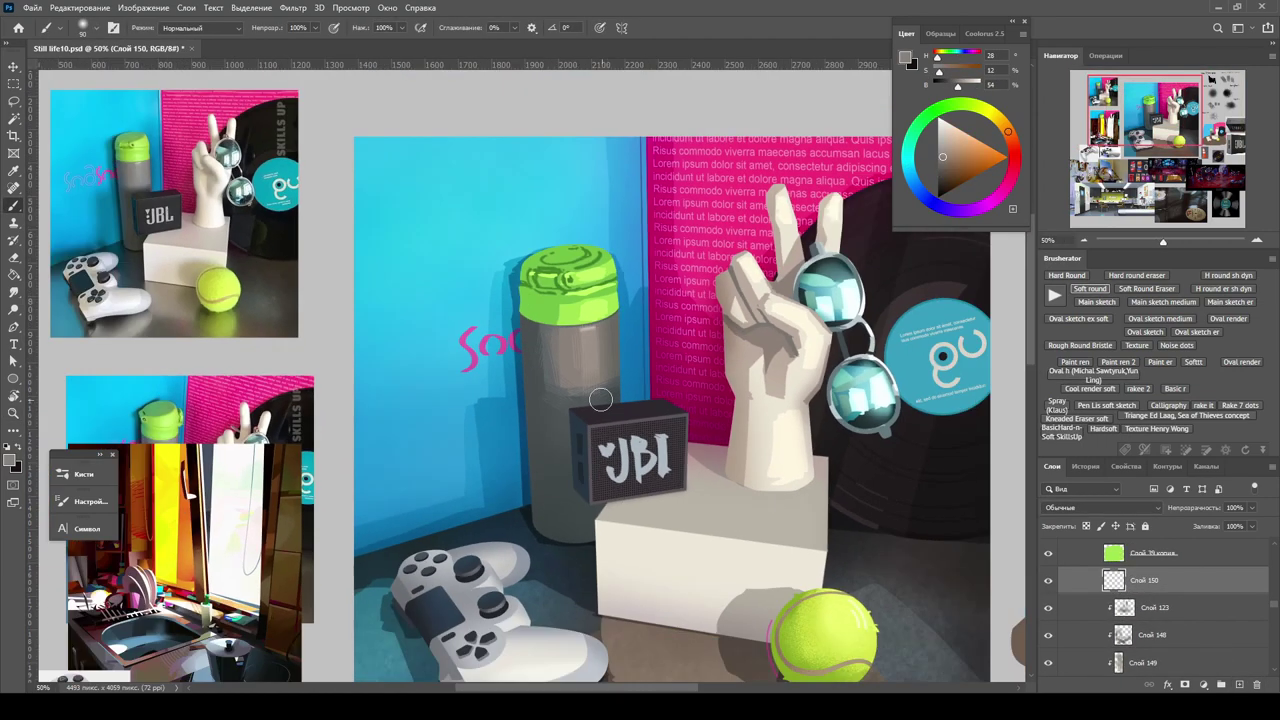
pyautogui.keyDown('alt'); pyautogui.click(556, 487); pyautogui.keyUp('alt')
pyautogui.hotkey('shift', 'alt', 'm')
pyautogui.keyDown('alt'); pyautogui.click(1140, 594); pyautogui.keyUp('alt')
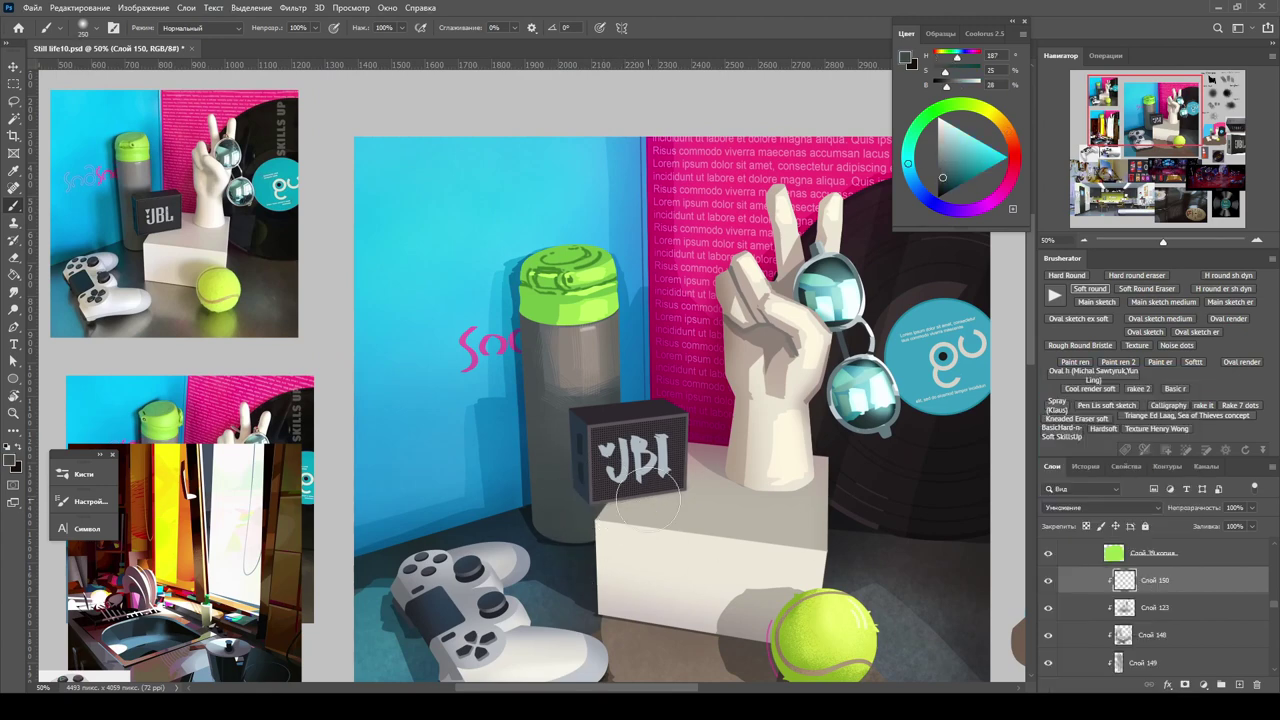
pyautogui.keyDown('alt'); pyautogui.click(605, 446); pyautogui.keyUp('alt')
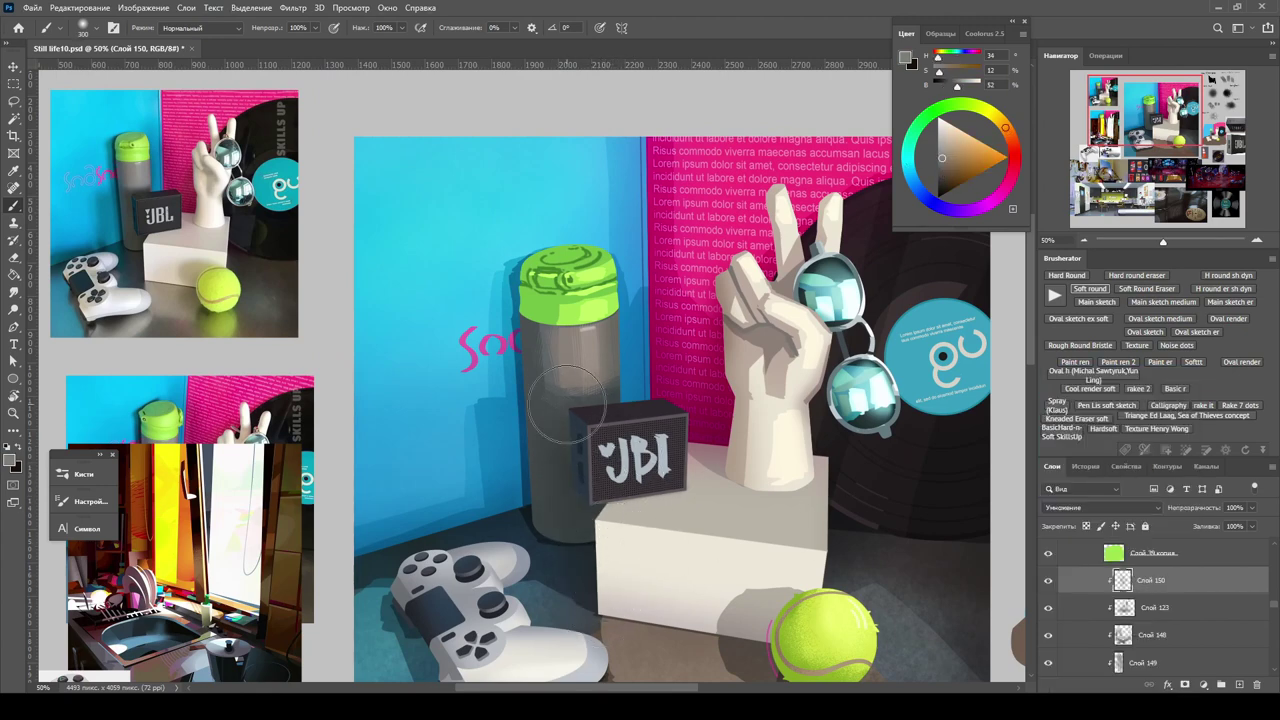
pyautogui.hotkey('ctrl', 'y')
pyautogui.hotkey('ctrl', 'y')
# Try to lighten the speaker's front face on Слой 33 with Hue/Saturation.
pyautogui.press('z')
pyautogui.moveTo(601, 437); pyautogui.dragTo(633, 445)
pyautogui.press('v')
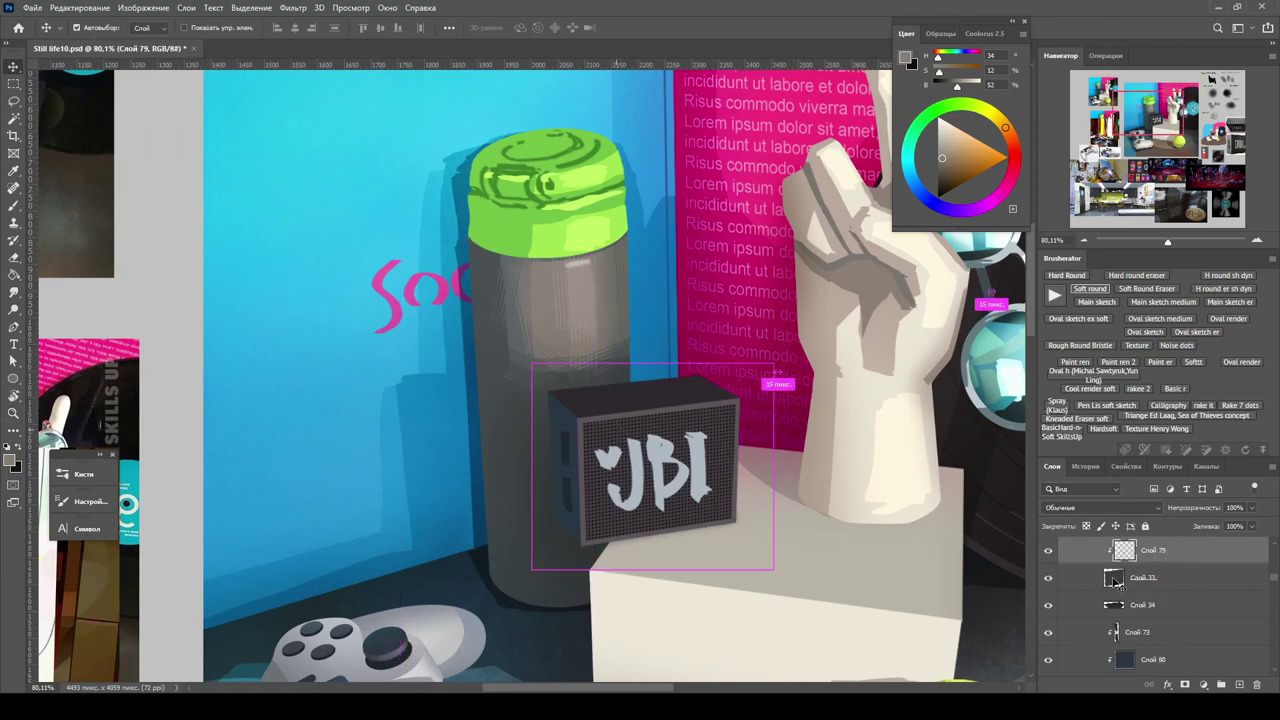
pyautogui.click(633, 445)
pyautogui.hotkey('ctrl', 'u')
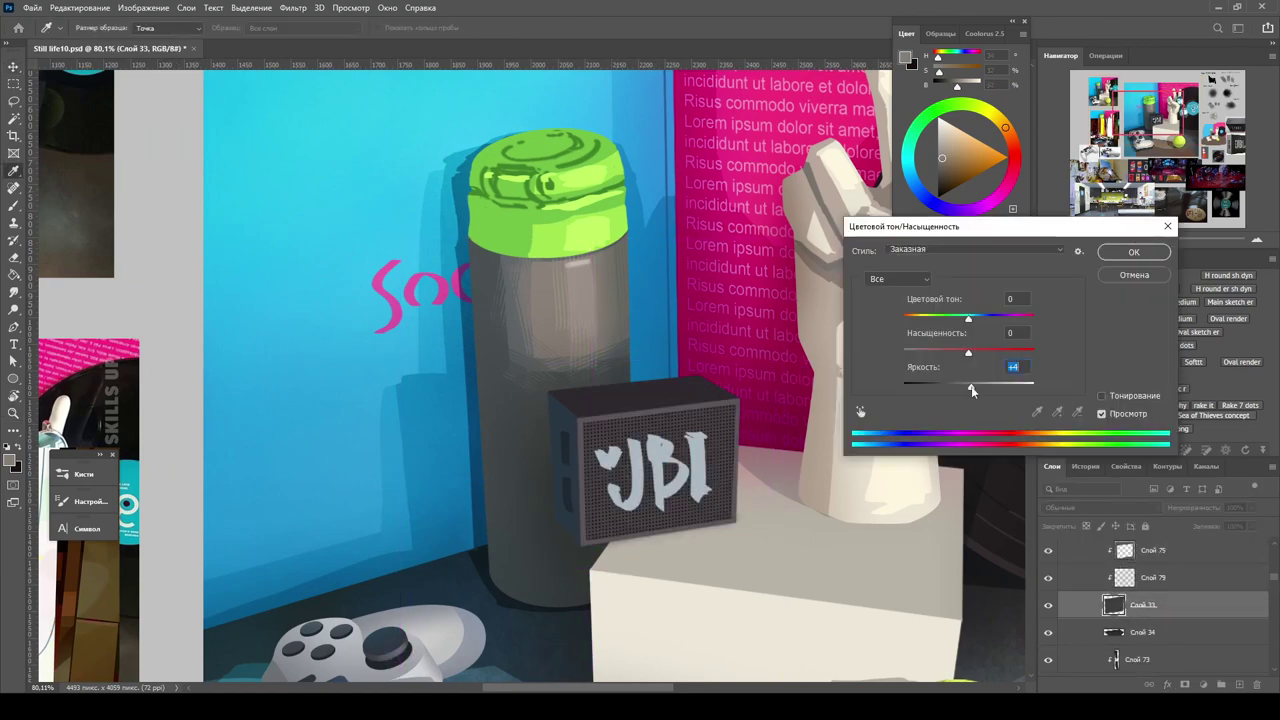
pyautogui.press('Escape')
pyautogui.scroll(-3, 1010, 578)
pyautogui.scroll(5, 1010, 578)
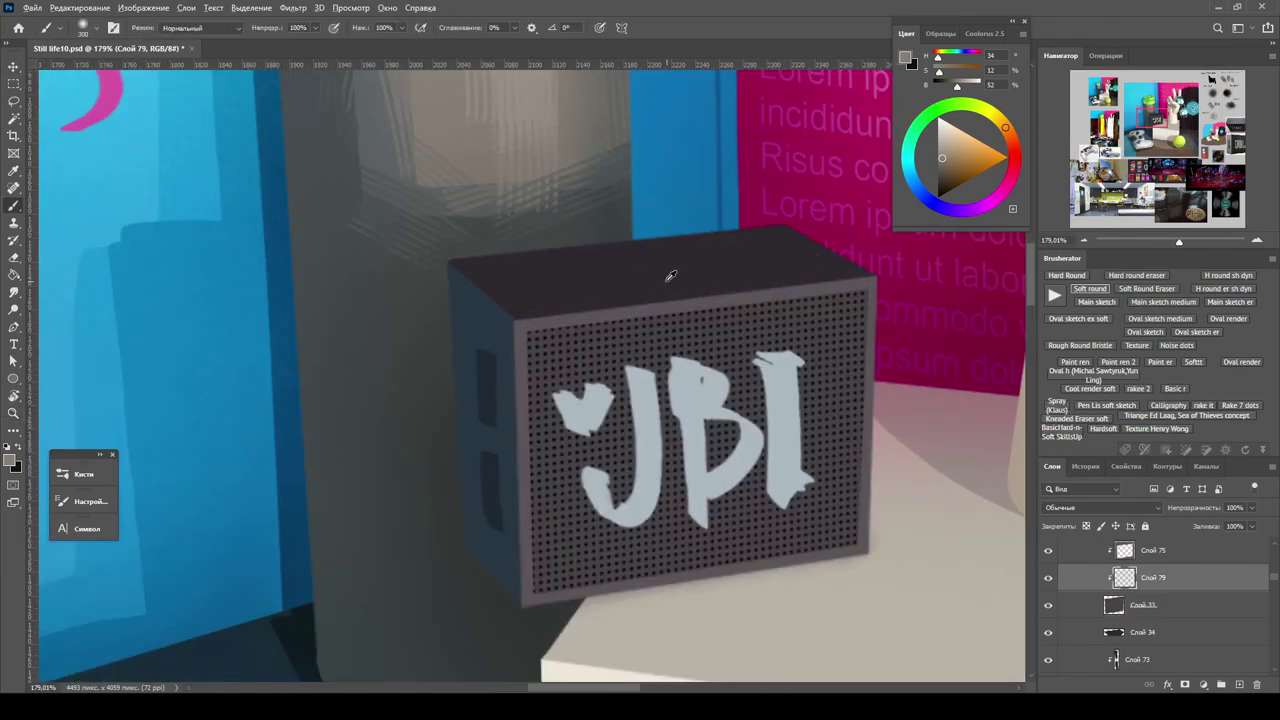
# Darken the speaker's shaded faces with Hue/Saturation and softly tint its top face on clipped layer Слой 151 above Слой 34.
pyautogui.hotkey('ctrl', 'shift', 'alt', 'n')
pyautogui.hotkey('ctrl', 'u')
pyautogui.moveTo(968, 385); pyautogui.dragTo(949, 393)
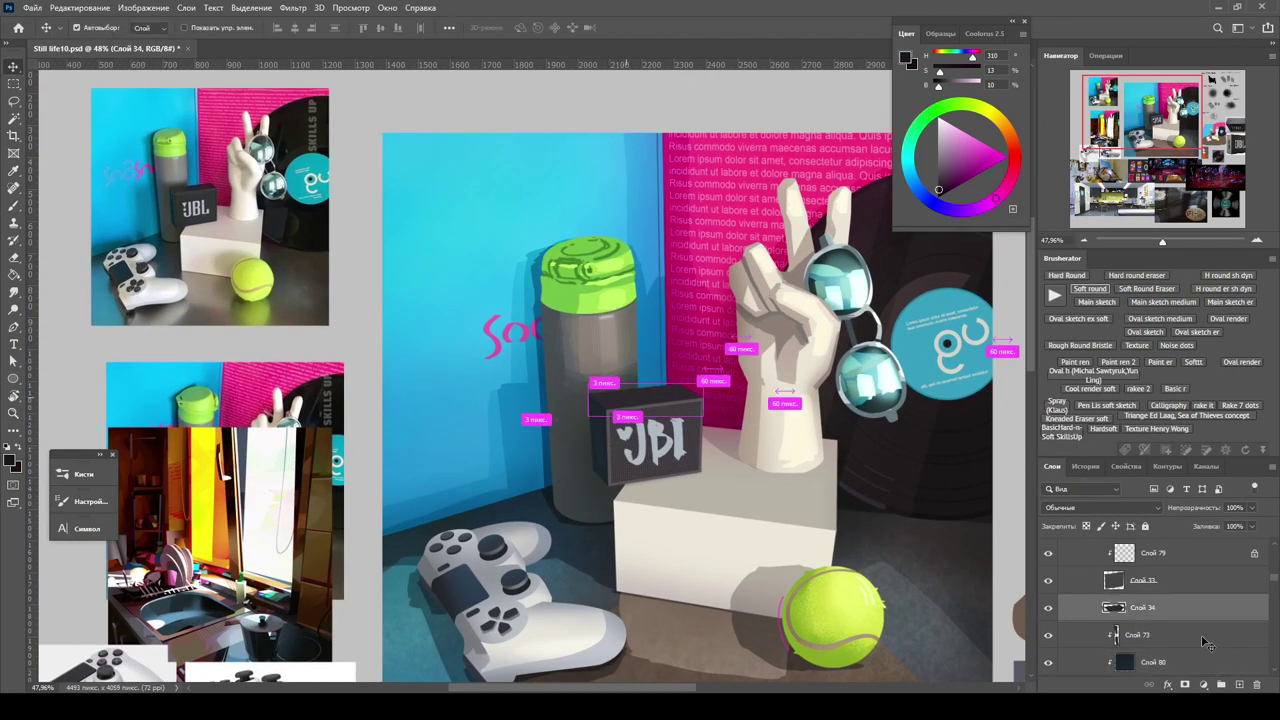
pyautogui.click(698, 458)
pyautogui.scroll(2, 698, 458)
pyautogui.press('b')
pyautogui.keyDown('alt'); pyautogui.click(672, 314); pyautogui.keyUp('alt')
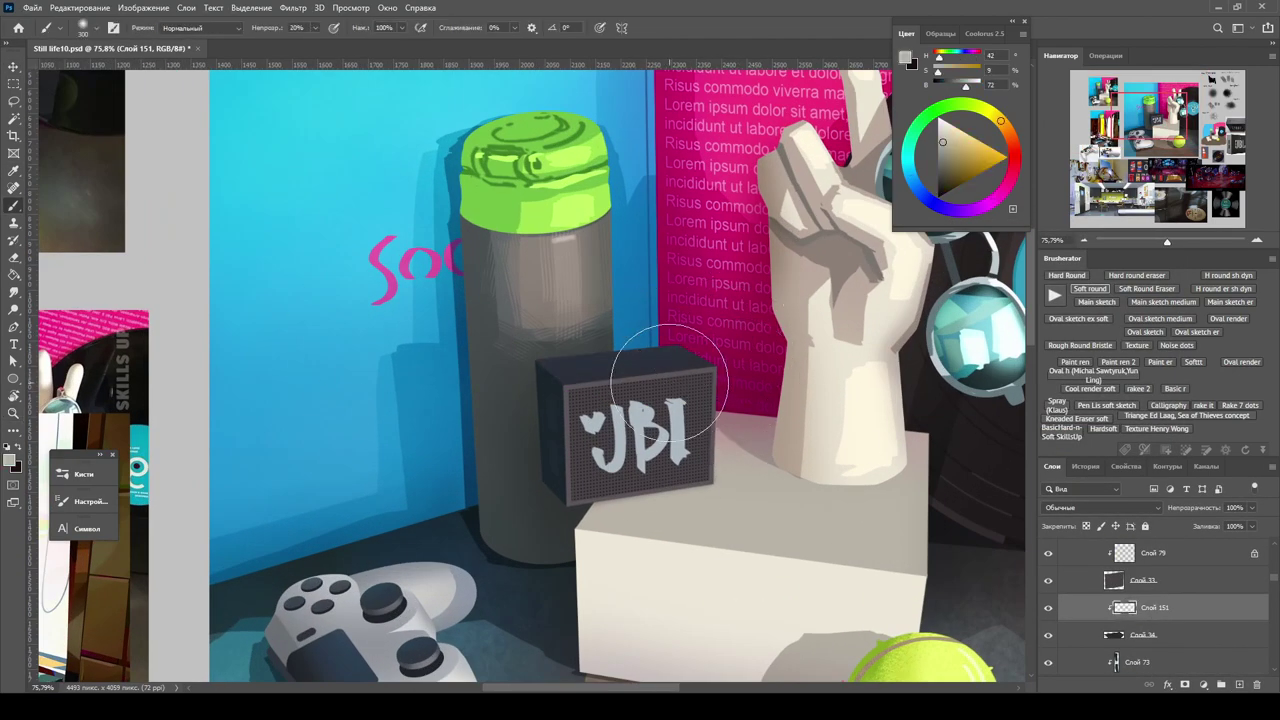
# Lasso the slots on the speaker's side face on Слой 73 and darken them with Hue/Saturation.
pyautogui.keyDown('ctrl'); pyautogui.click(561, 403); pyautogui.keyUp('ctrl')
pyautogui.press('l')
pyautogui.scroll(3, 593, 360)
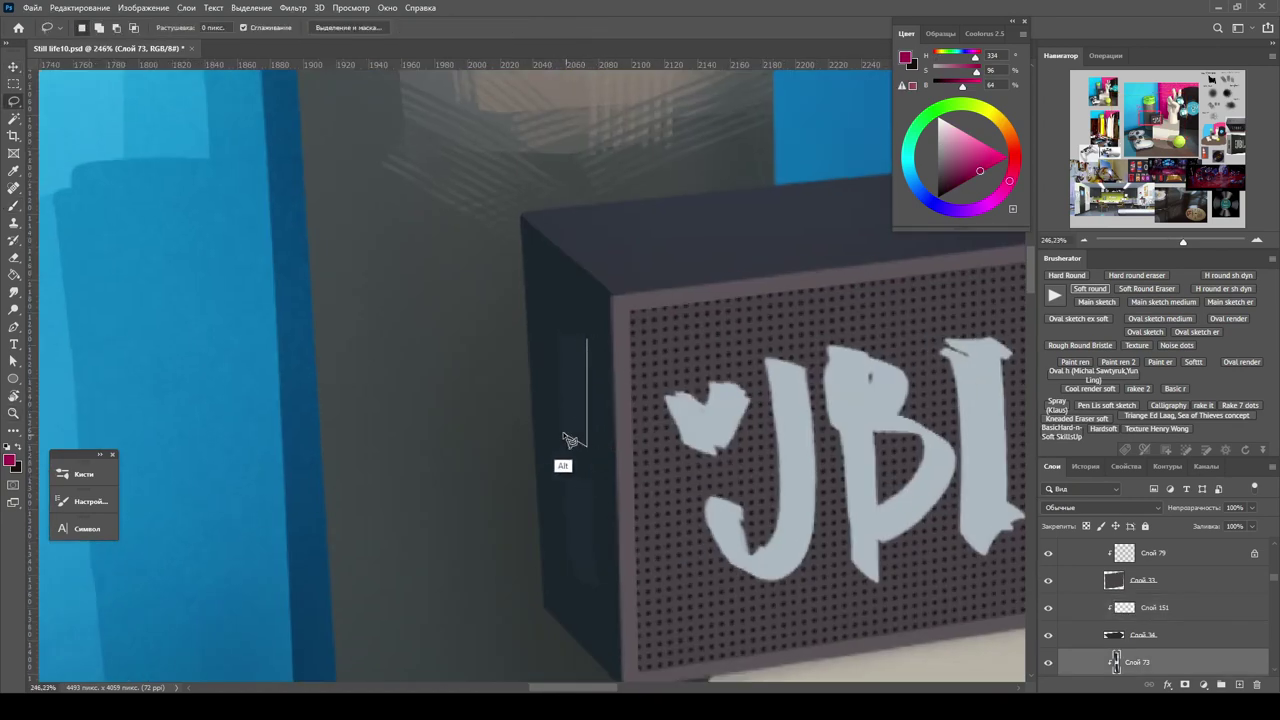
pyautogui.moveTo(587, 397); pyautogui.dragTo(568, 337)
pyautogui.hotkey('ctrl', 'u')
pyautogui.moveTo(980, 382); pyautogui.dragTo(945, 382)
pyautogui.press('Return')
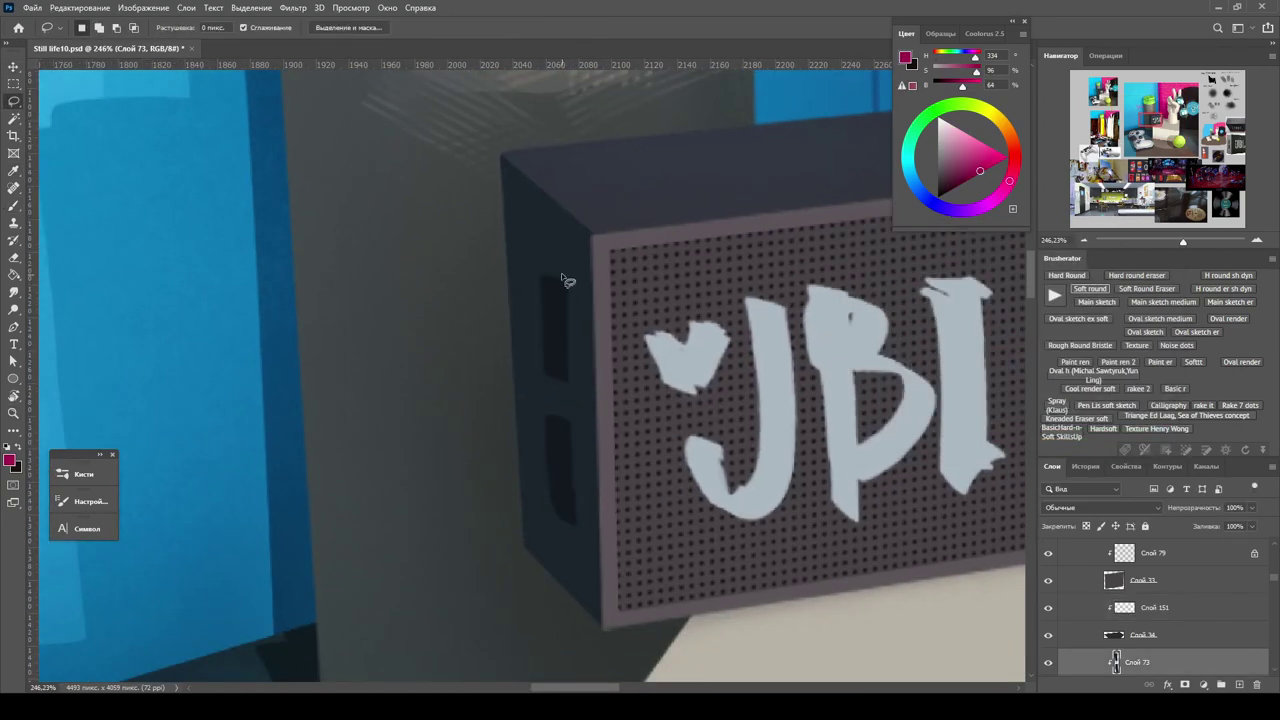
pyautogui.keyDown('alt'); pyautogui.click(572, 548); pyautogui.keyUp('alt')
pyautogui.keyDown('alt'); pyautogui.click(561, 259); pyautogui.keyUp('alt')
pyautogui.scroll(-10, 560, 263)
pyautogui.scroll(10, 730, 320)
pyautogui.hotkey('ctrl', 'd')
pyautogui.scroll(-5, 780, 520)
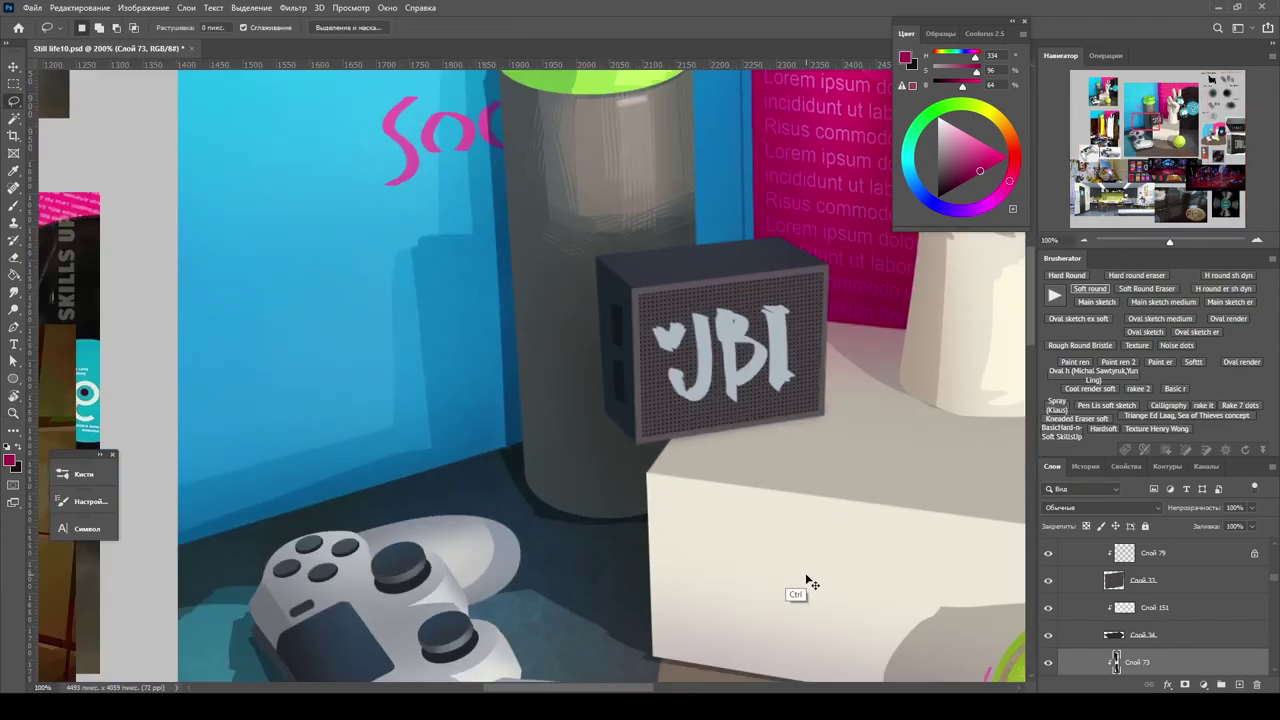
# Rework the gap between the speaker's two side slots on Слой 73 with a lasso selection.
pyautogui.scroll(5, 614, 443)
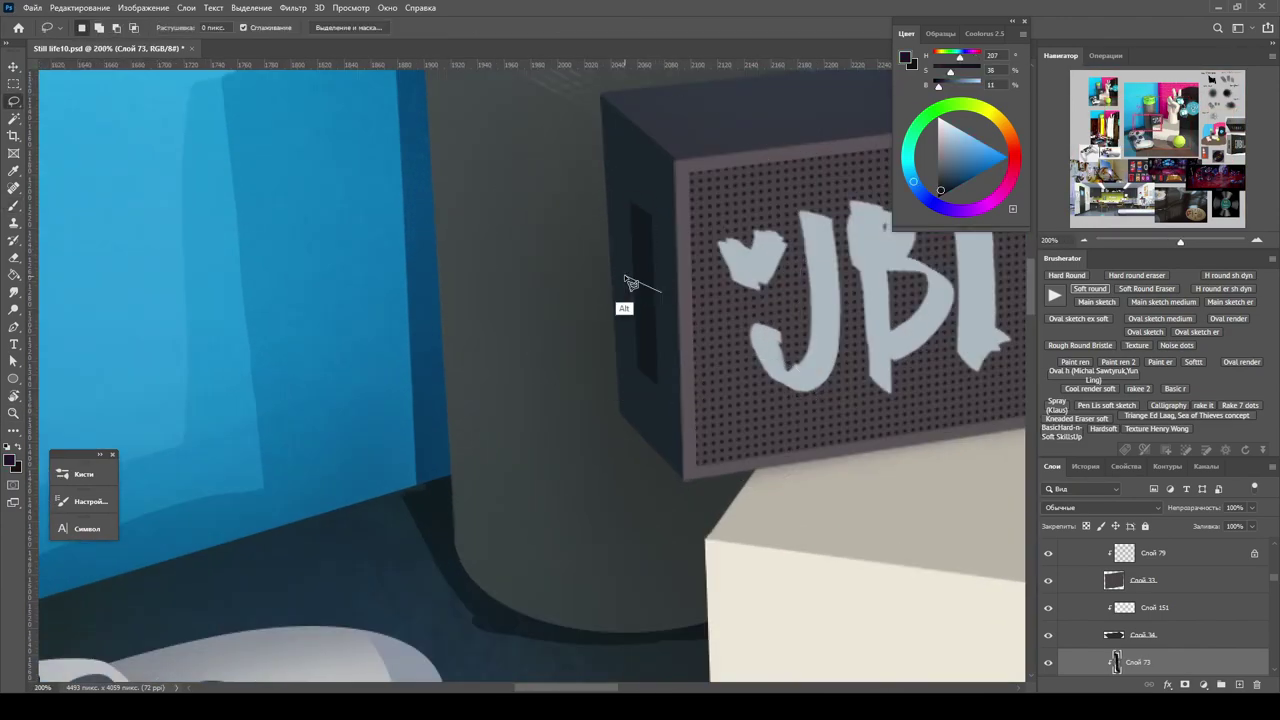
pyautogui.moveTo(658, 297); pyautogui.dragTo(660, 314)
pyautogui.press('z')
pyautogui.moveTo(625, 271); pyautogui.dragTo(560, 280)
# Merge the speaker's side face into Слой 80, lock its transparent pixels, and softly shade it in dark blue (H 207, S 34, B 13).
pyautogui.press('v')
pyautogui.keyDown('ctrl'); pyautogui.click(560, 330); pyautogui.keyUp('ctrl')
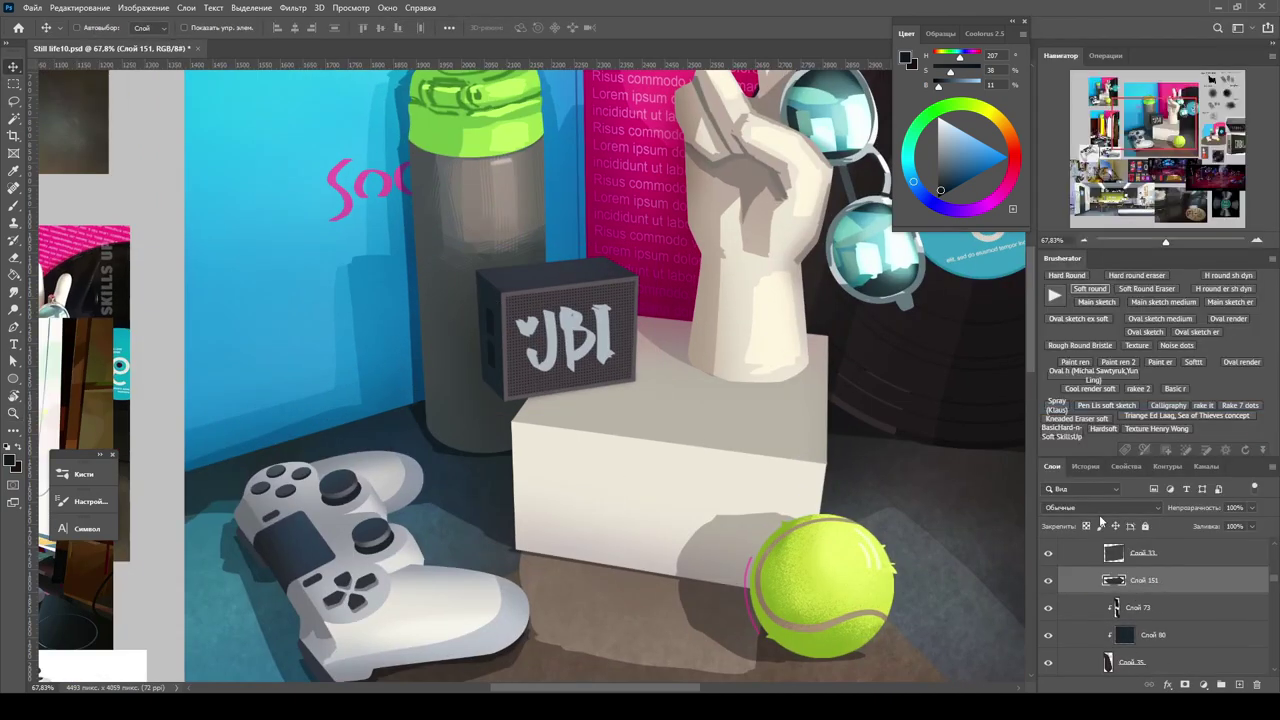
pyautogui.scroll(-1, 1100, 560)
pyautogui.click(1150, 607)
pyautogui.press('z')
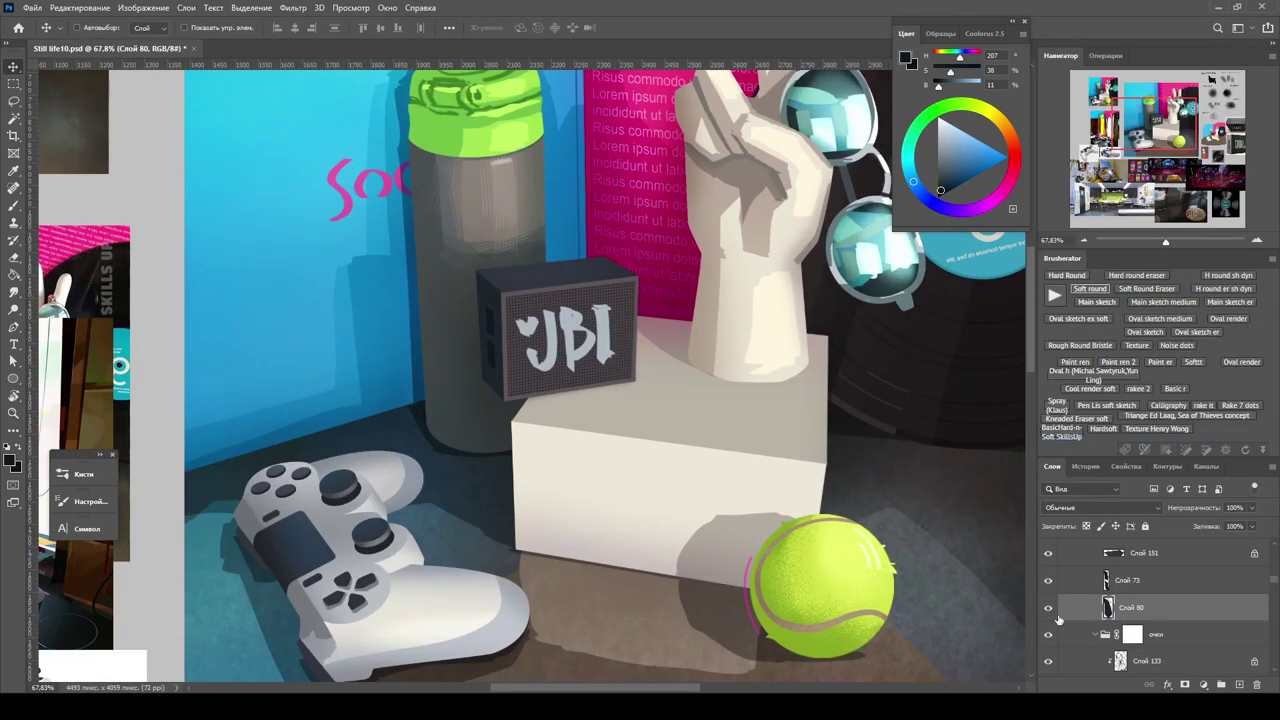
pyautogui.moveTo(700, 390); pyautogui.dragTo(749, 387)
pyautogui.press('b')
pyautogui.keyDown('alt'); pyautogui.click(690, 446); pyautogui.keyUp('alt')
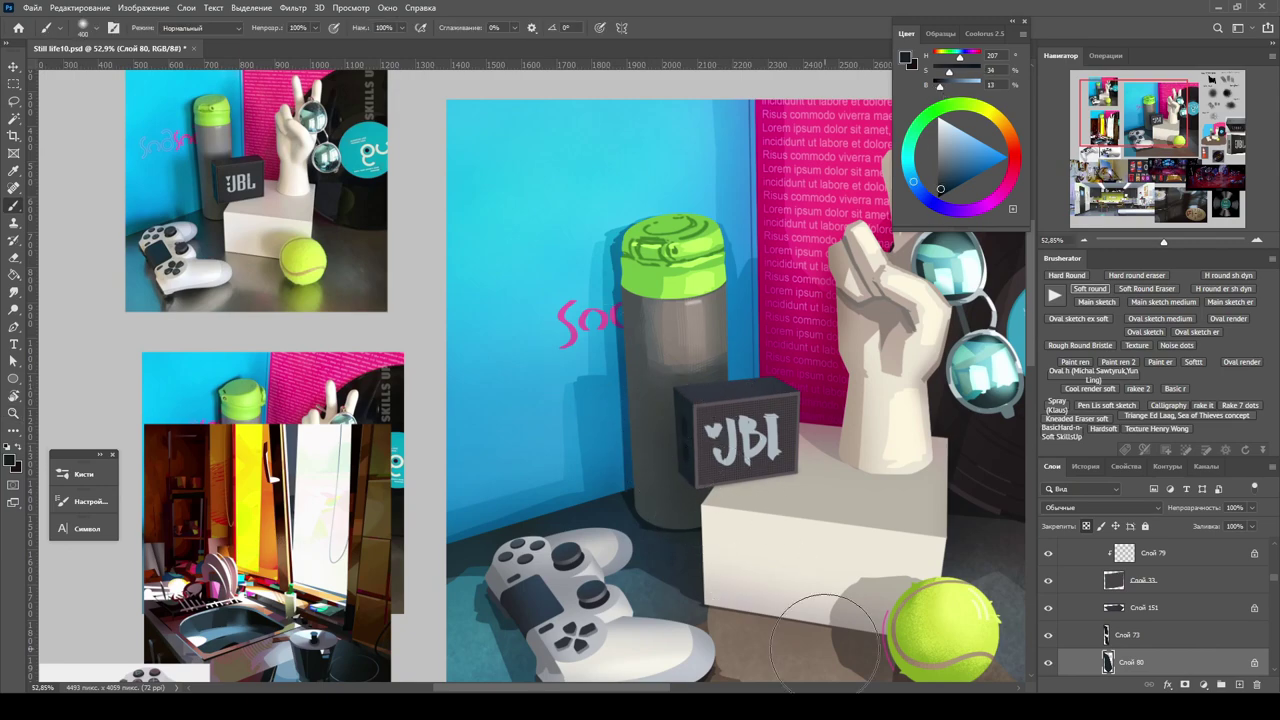
# Add a new clipped layer directly above Слой 149 in the thermos group.
pyautogui.hotkey('ctrl', '-')
pyautogui.press('z')
pyautogui.moveTo(740, 428); pyautogui.dragTo(725, 428)
pyautogui.press('v')
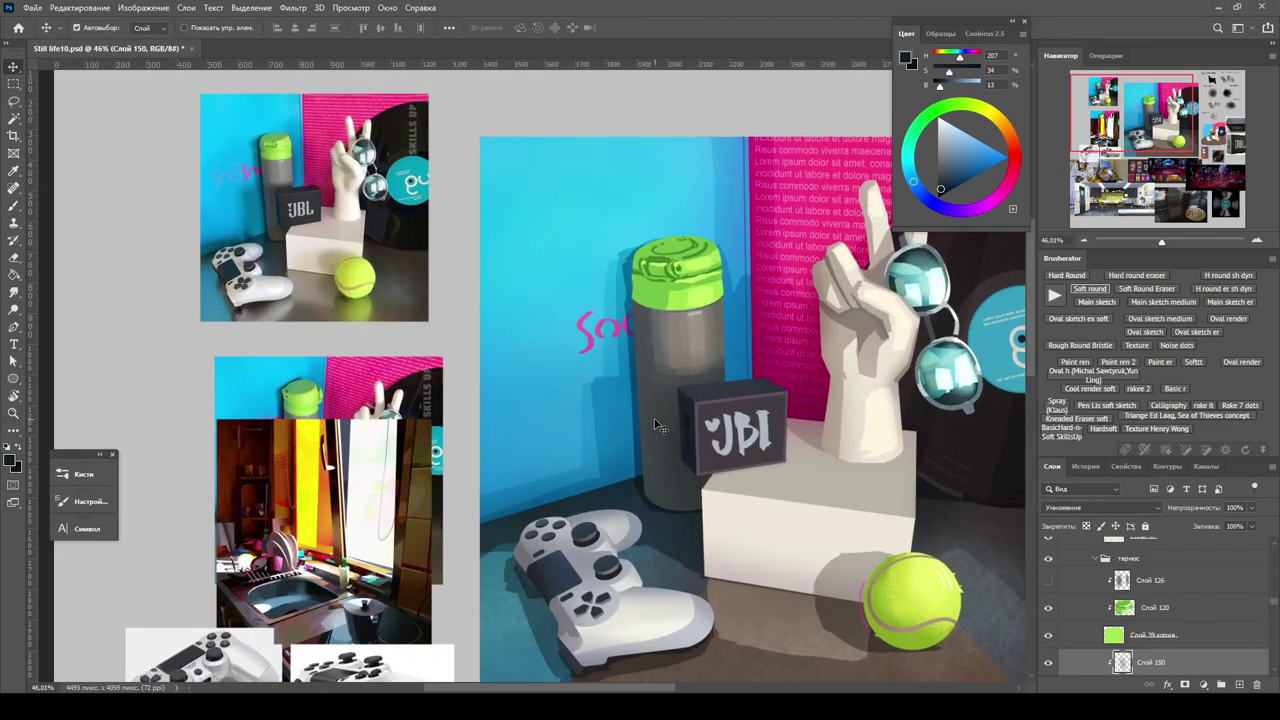
pyautogui.click(1150, 607)
pyautogui.click(1150, 634)
pyautogui.scroll(-2, 1146, 667)
pyautogui.keyDown('ctrl'); pyautogui.click(1150, 632); pyautogui.keyUp('ctrl')
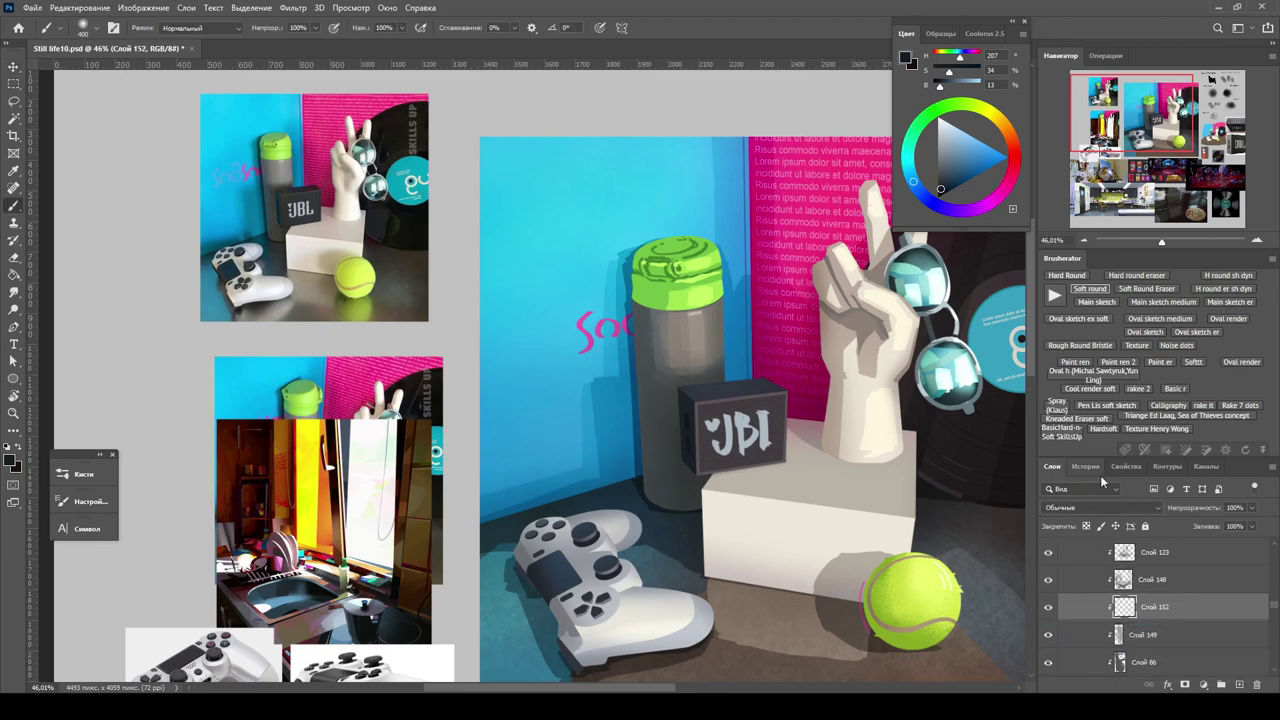
# Place the new clipped layer above Слой 148 in Overlay mode and sample the wall's light blue (H 204, S 72, B 89).
pyautogui.press('b')
pyautogui.press('x')
pyautogui.moveTo(1150, 632); pyautogui.dragTo(1141, 566)
pyautogui.keyDown('alt'); pyautogui.click(740, 383); pyautogui.keyUp('alt')
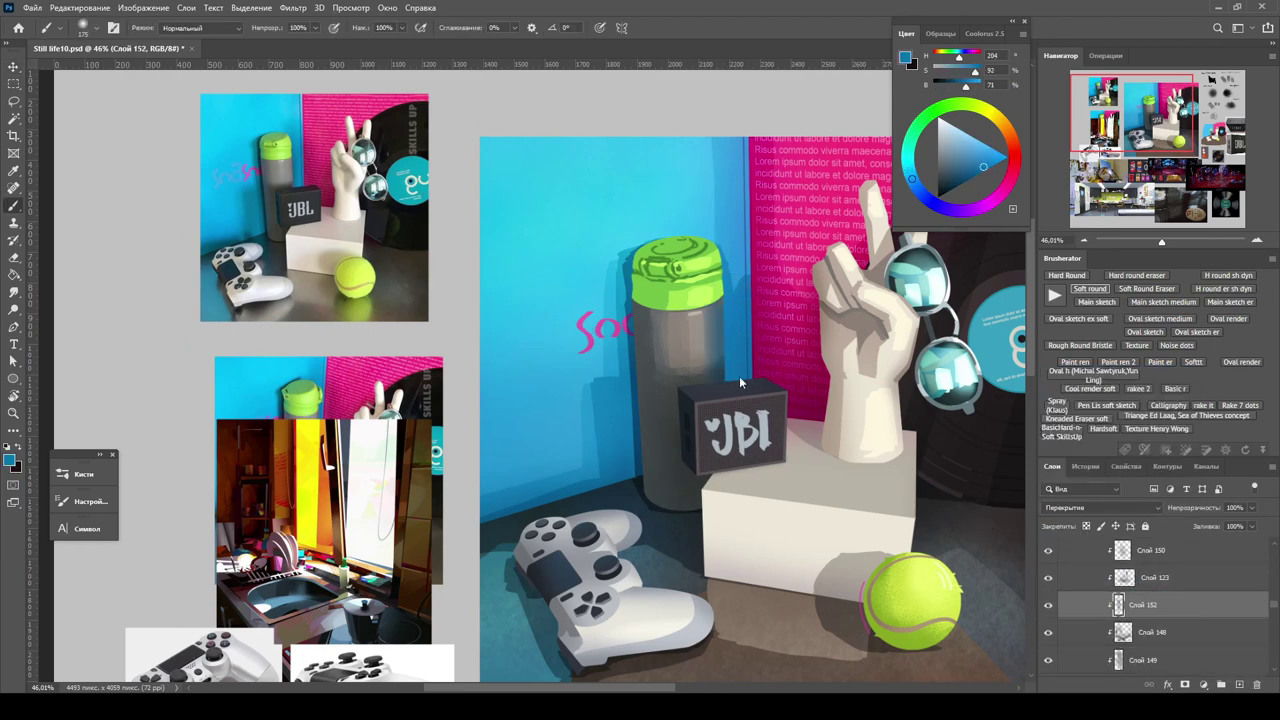
pyautogui.keyDown('alt'); pyautogui.click(617, 311); pyautogui.keyUp('alt')
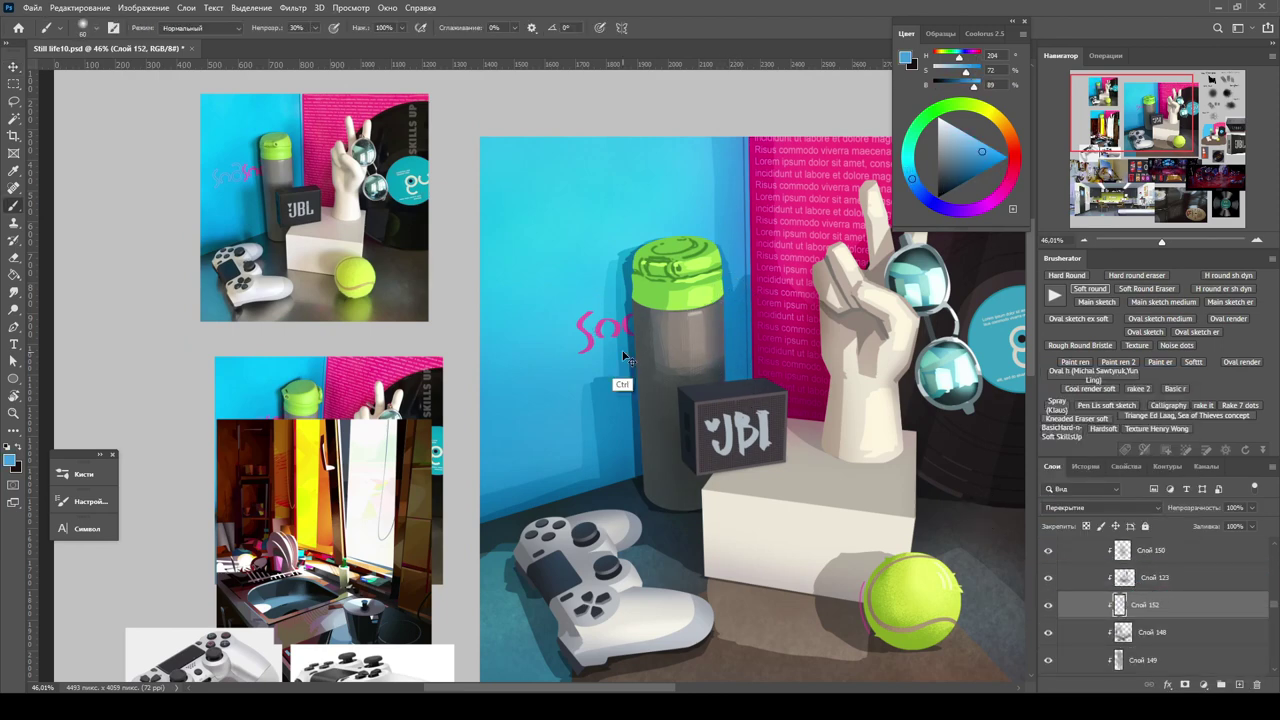
# Save the 90 px soft round brush with 0% hardness as a new preset and move it above the Simple group.
pyautogui.click(87, 501)
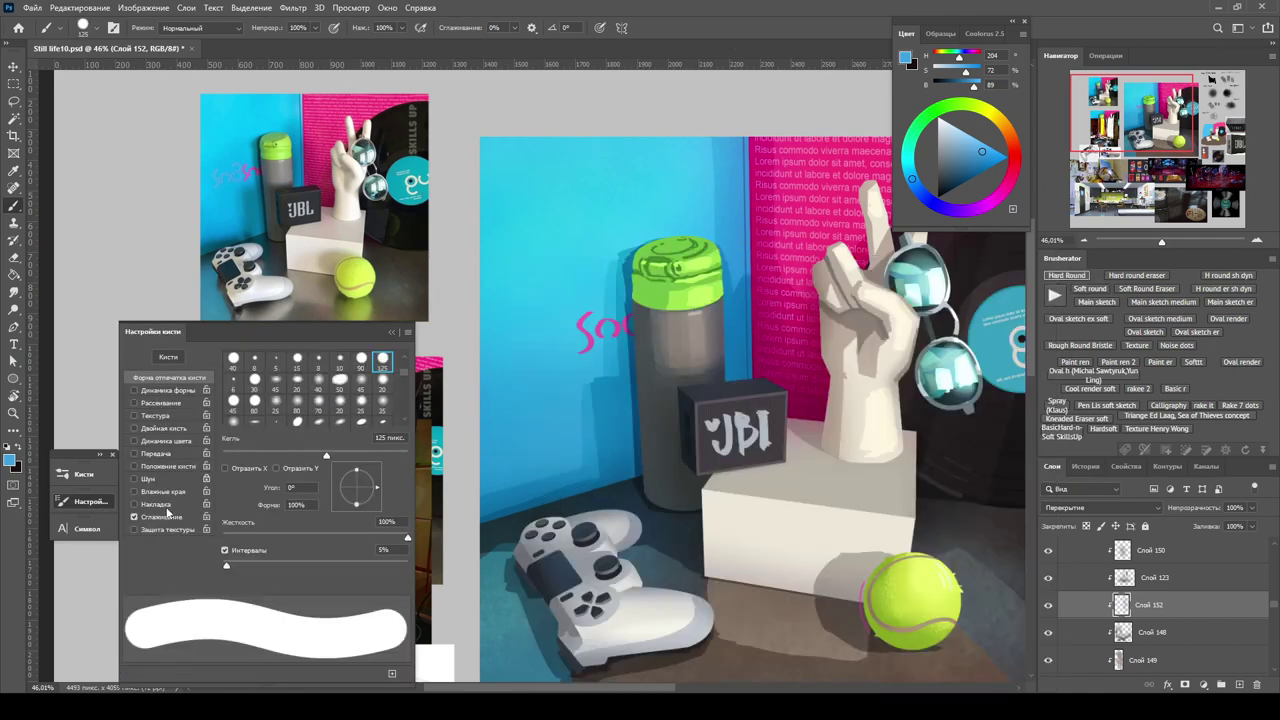
pyautogui.hotkey('shift', '[')
pyautogui.hotkey('shift', '[')
pyautogui.hotkey('shift', '[')
pyautogui.hotkey('shift', '[')
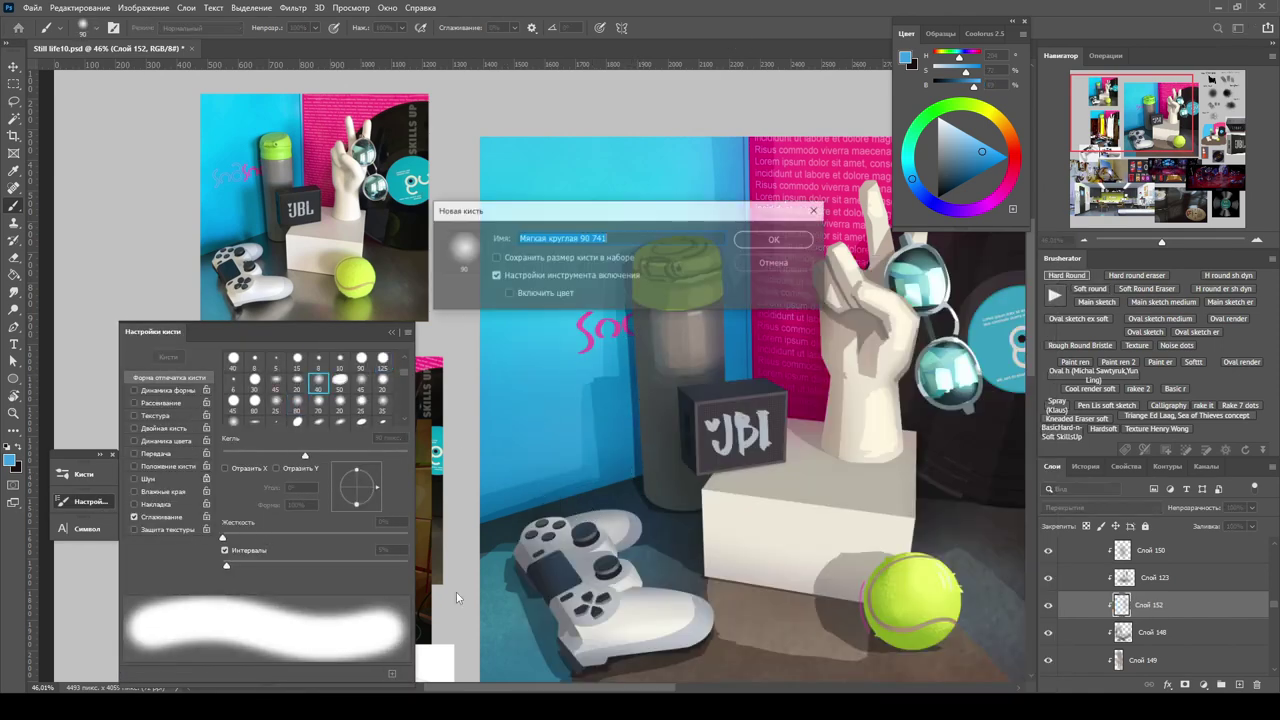
pyautogui.rightClick(641, 504)
pyautogui.scroll(-5, 659, 593)
pyautogui.click(659, 593)
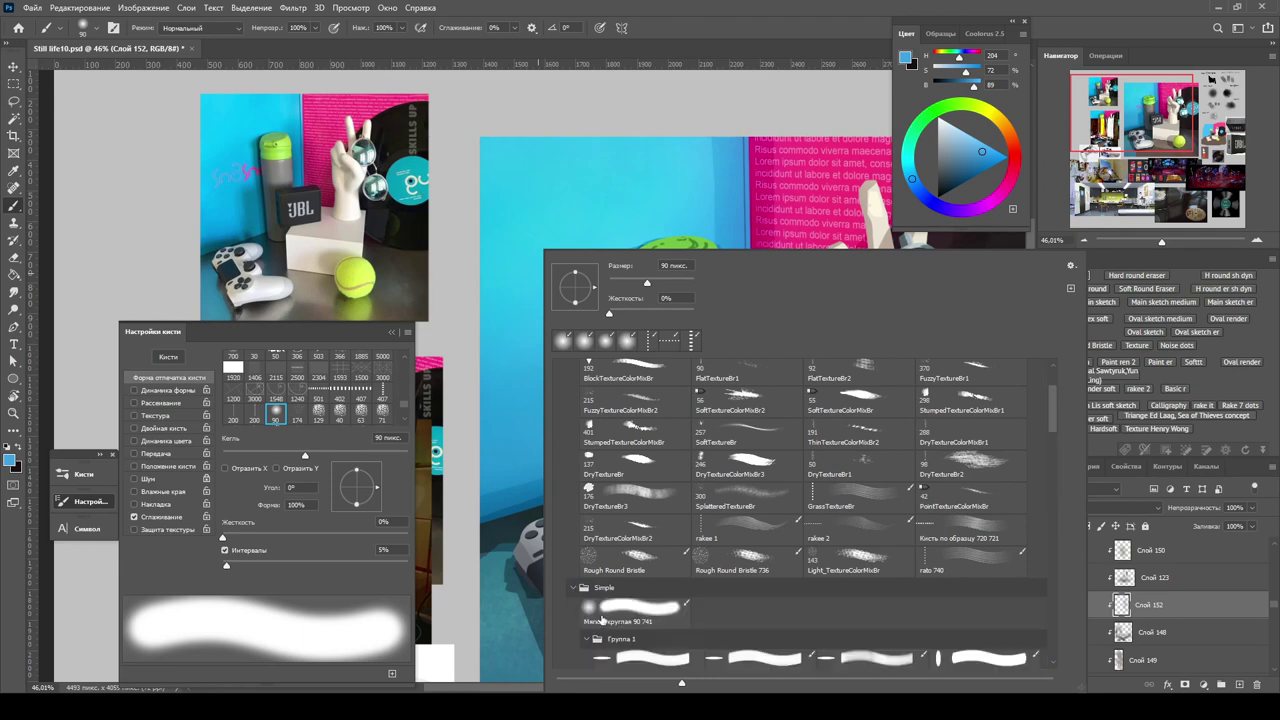
pyautogui.click(598, 614)
pyautogui.press('Return')
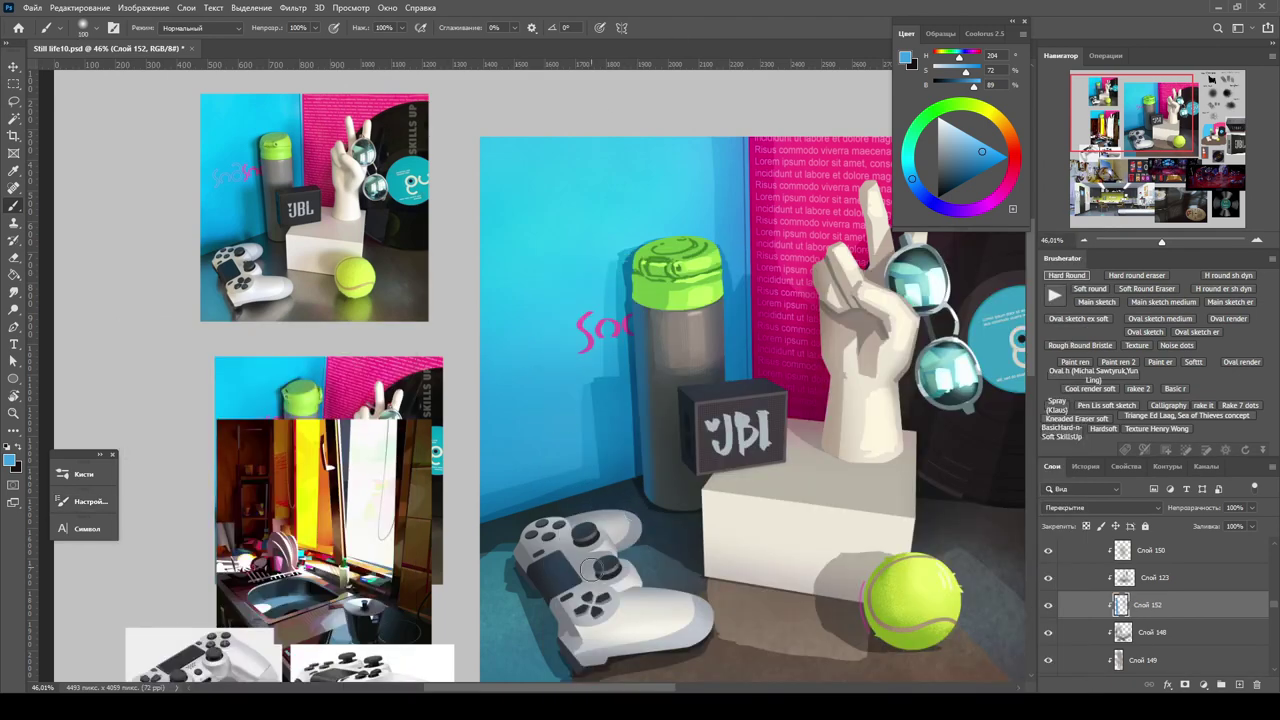
# Soften the thermos's blue reflection on Слой 152 with a large soft eraser and select the Hard Light layer Слой 146.
pyautogui.press('e')
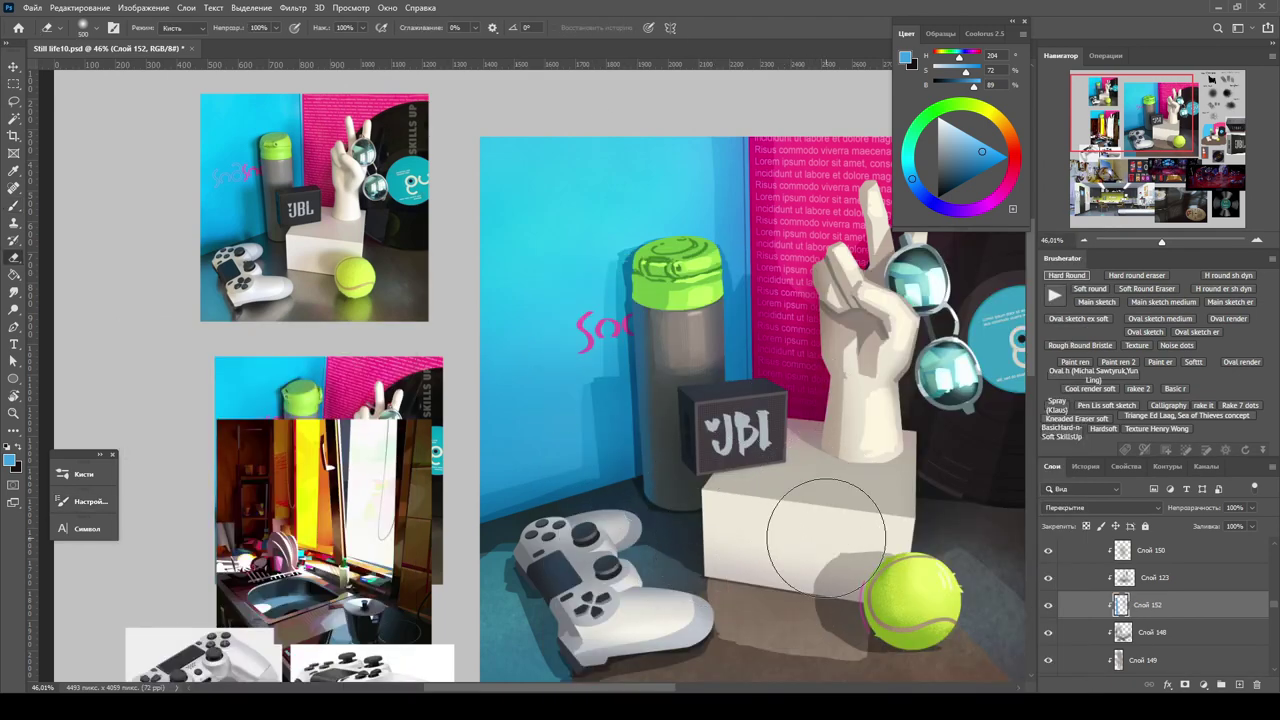
pyautogui.keyDown('ctrl'); pyautogui.click(760, 525); pyautogui.keyUp('ctrl')
pyautogui.scroll(-2, 1150, 620)
pyautogui.click(1120, 634)
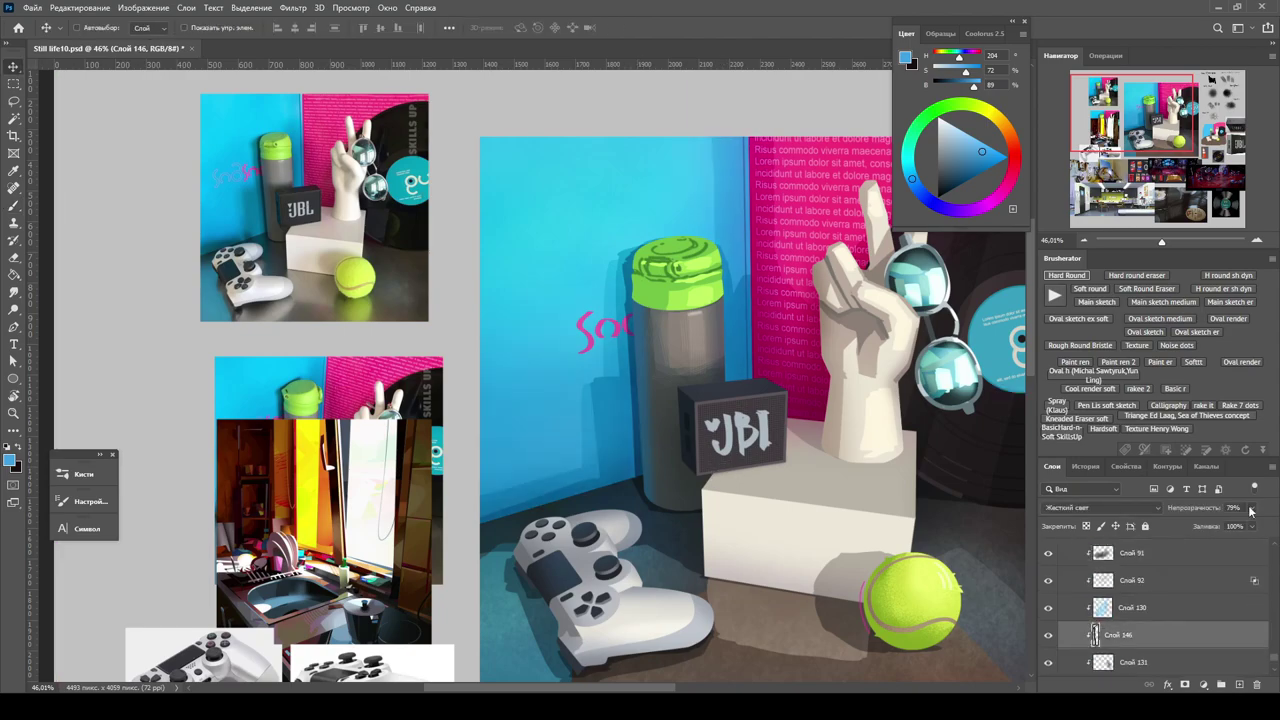
# Select the thermos's Multiply layer Слой 150, sample a muted blue (H 204, S 61, B 46) for its shading, and save the document.
pyautogui.press('h')
pyautogui.moveTo(600, 350); pyautogui.dragTo(470, 340)
pyautogui.press('z')
pyautogui.press('h')
pyautogui.keyDown('ctrl'); pyautogui.click(782, 398); pyautogui.keyUp('ctrl')
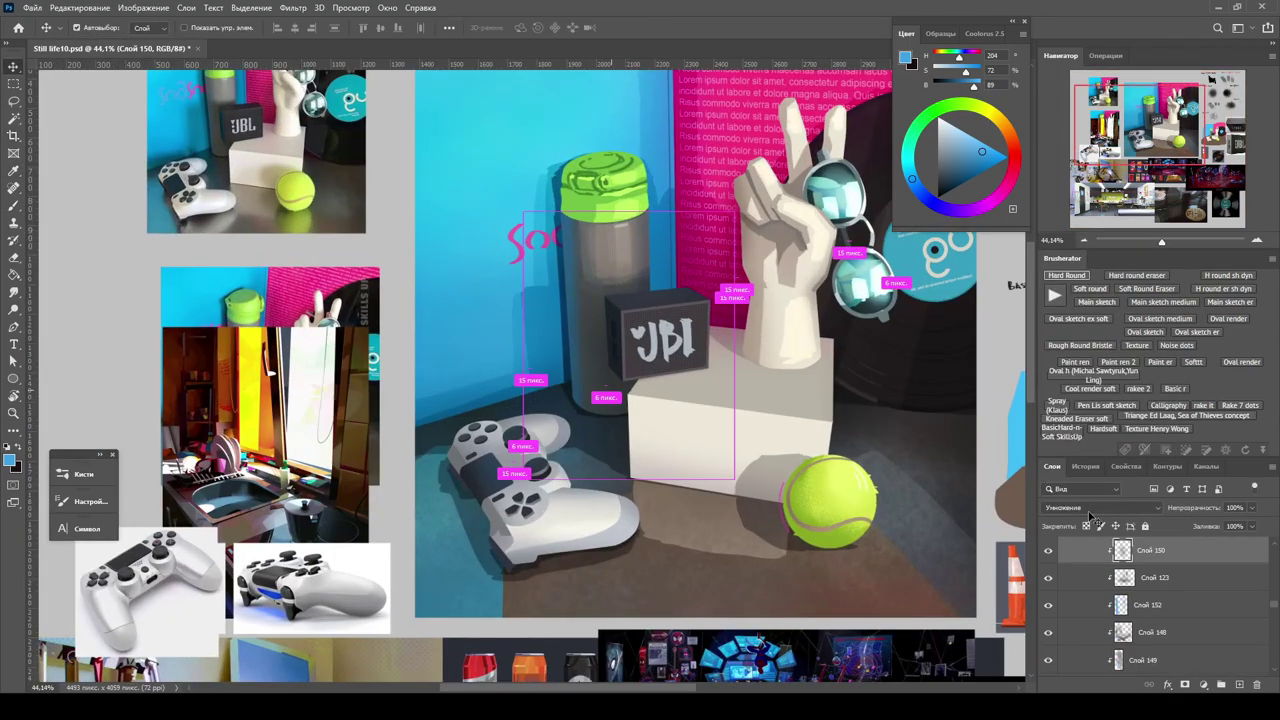
pyautogui.press('b')
pyautogui.keyDown('alt'); pyautogui.click(722, 310); pyautogui.keyUp('alt')
pyautogui.press('h')
pyautogui.moveTo(622, 368); pyautogui.dragTo(713, 343)
pyautogui.press('z')
pyautogui.hotkey('ctrl', 's')
# Touch up the thermos lid on Слой 120 with the Oval h brush in light green (H 84, S 61, B 100).
pyautogui.moveTo(590, 200)
pyautogui.mouseDown()
pyautogui.moveTo(640, 205)
pyautogui.moveTo(630, 225)
pyautogui.mouseUp()
pyautogui.keyDown('ctrl'); pyautogui.click(586, 220); pyautogui.keyUp('ctrl')
pyautogui.press('b')
pyautogui.click(1094, 371)
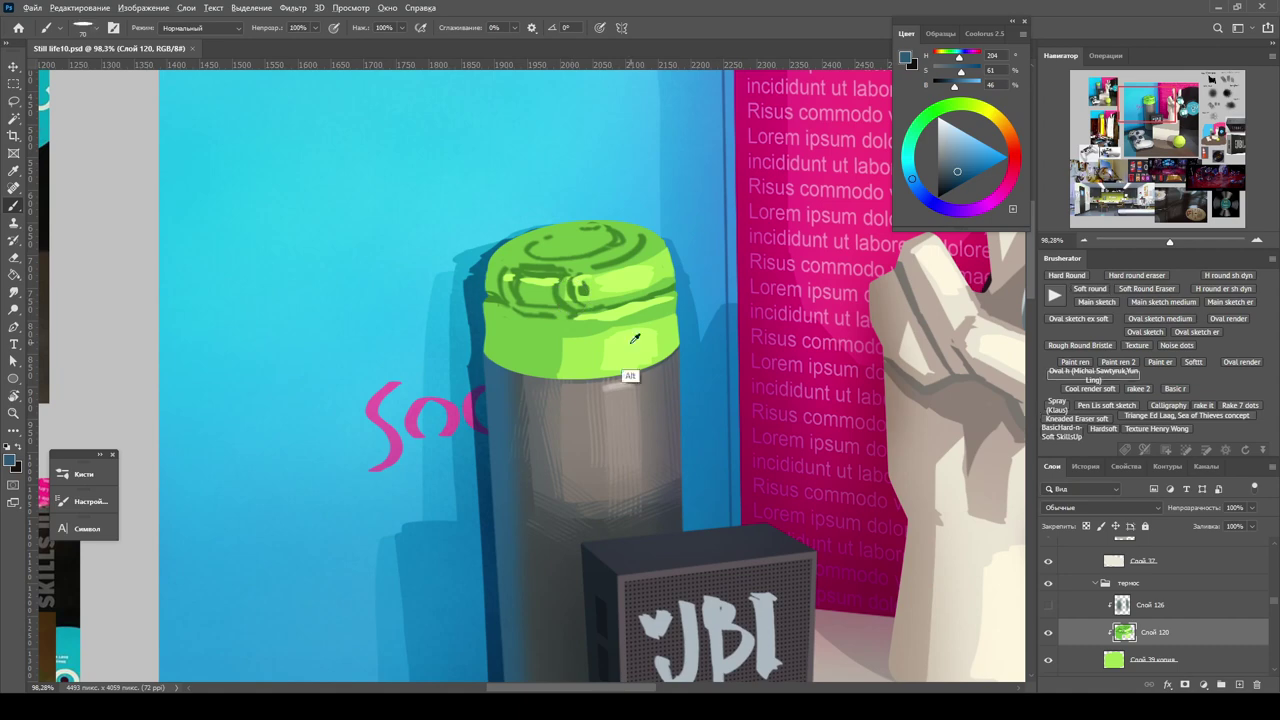
pyautogui.keyDown('alt'); pyautogui.click(623, 366); pyautogui.keyUp('alt')
pyautogui.moveTo(510, 285); pyautogui.dragTo(667, 297)
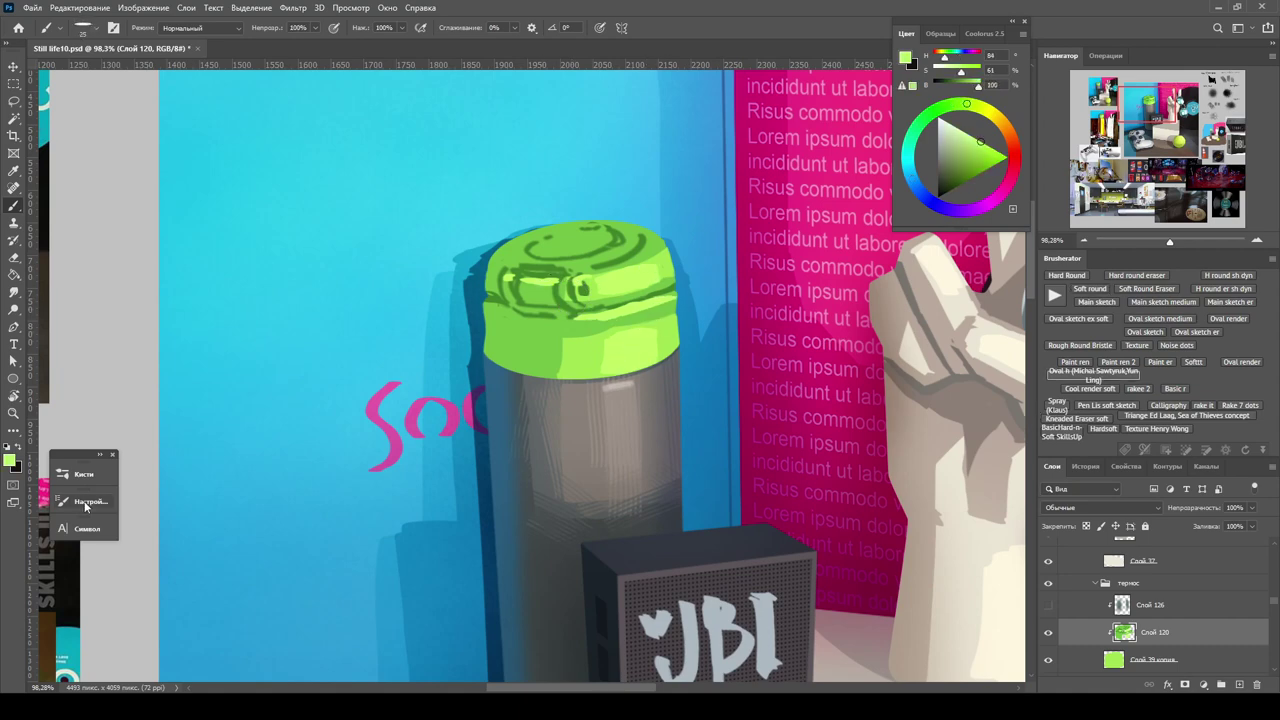
# Pick the 1 h brush preset from the Simple group and rework the oval ring on the lid's top.
pyautogui.click(86, 503)
pyautogui.click(168, 357)
pyautogui.scroll(3, 770, 500)
pyautogui.click(642, 472)
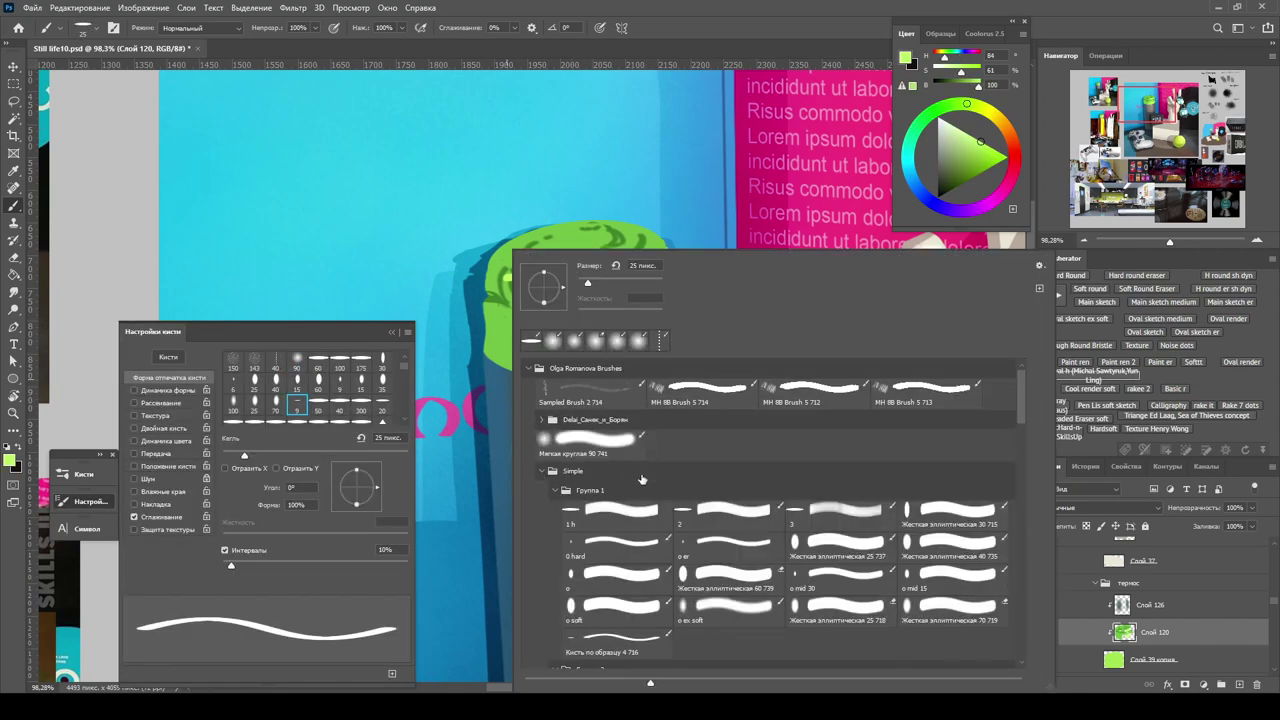
pyautogui.doubleClick(600, 540)
pyautogui.rightClick(608, 560)
pyautogui.doubleClick(696, 540)
pyautogui.rightClick(492, 600)
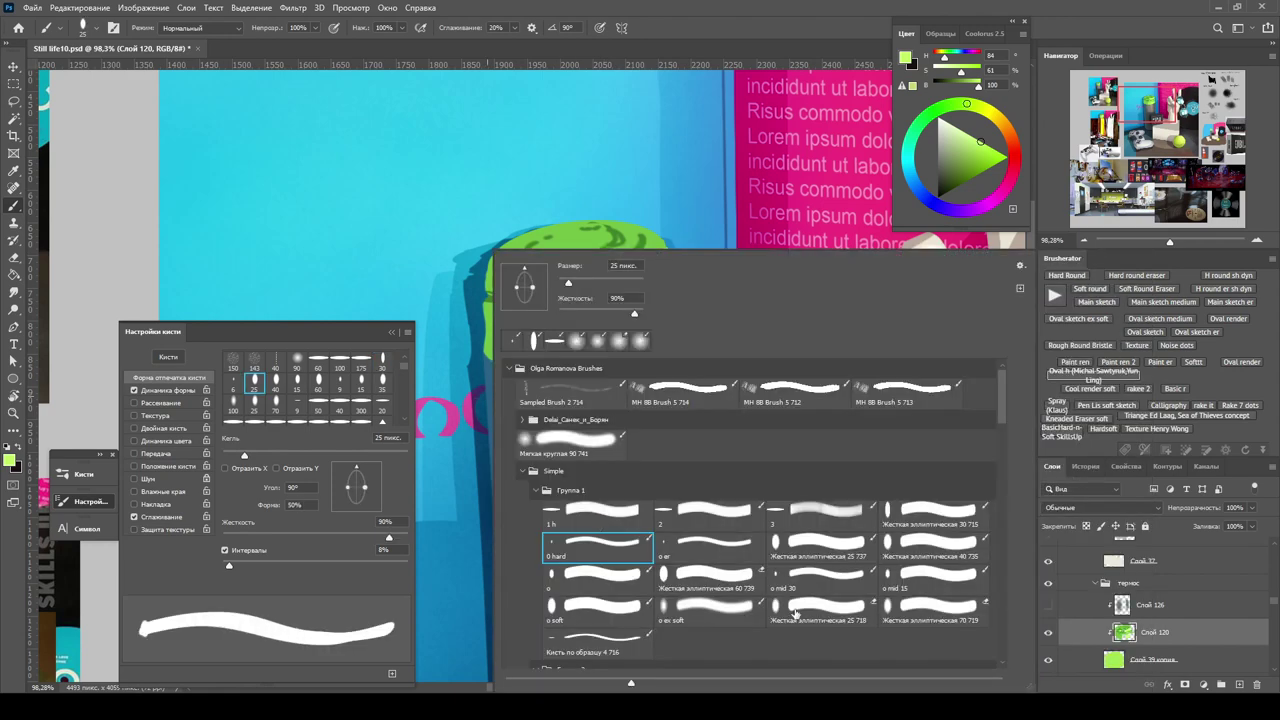
pyautogui.click(598, 638)
pyautogui.doubleClick(610, 522)
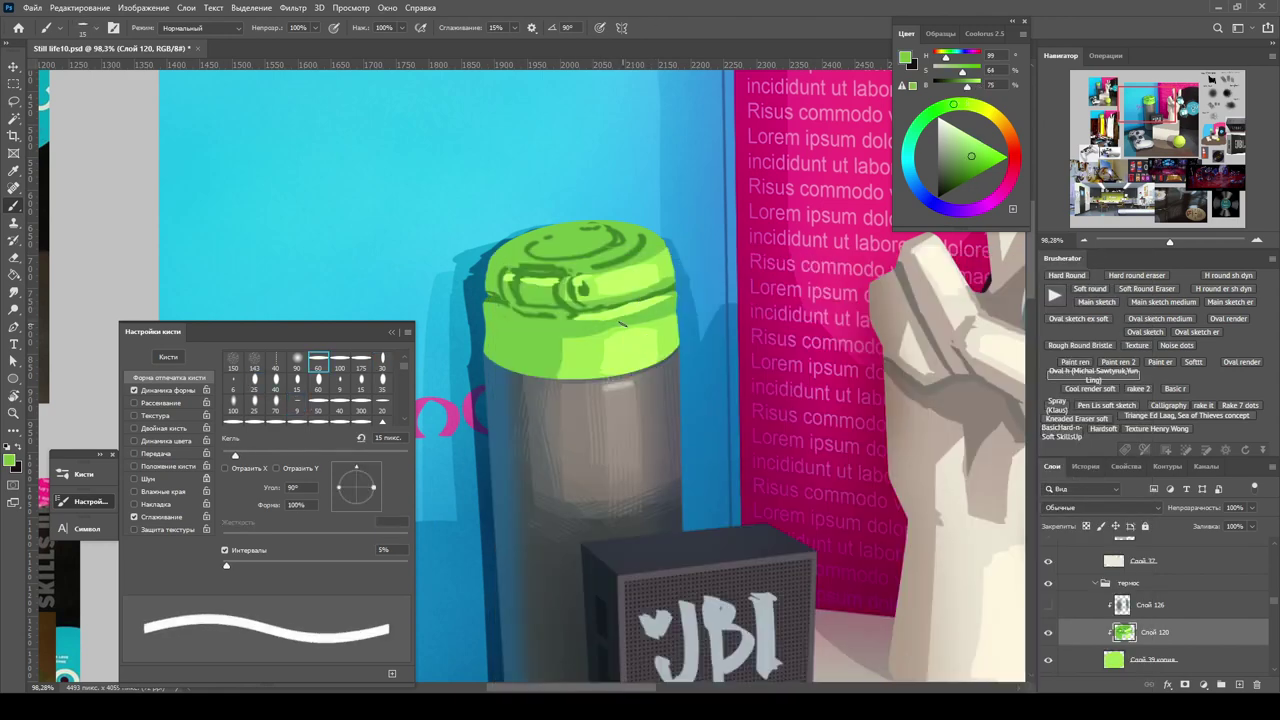
pyautogui.click(392, 332)
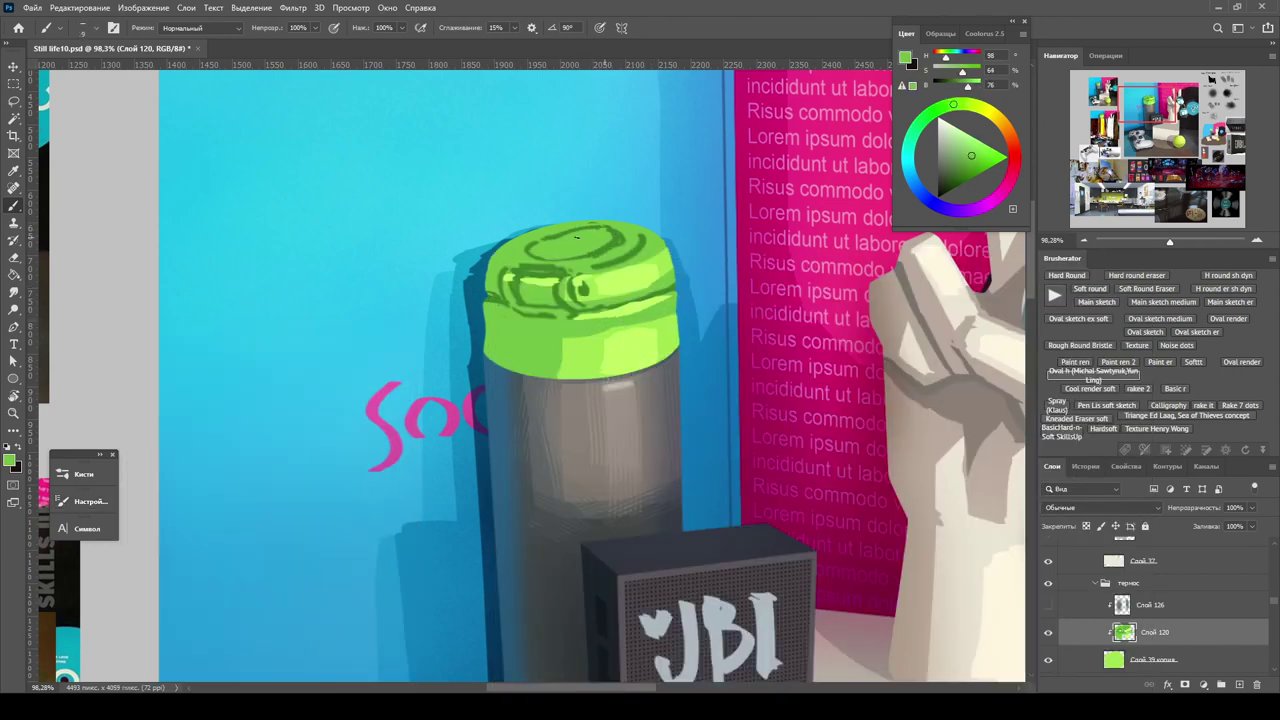
# Add pale green highlights (H 84, S 41, B 95) to the lid's rim and move the colour panel beside the thermos.
pyautogui.rightClick(576, 249)
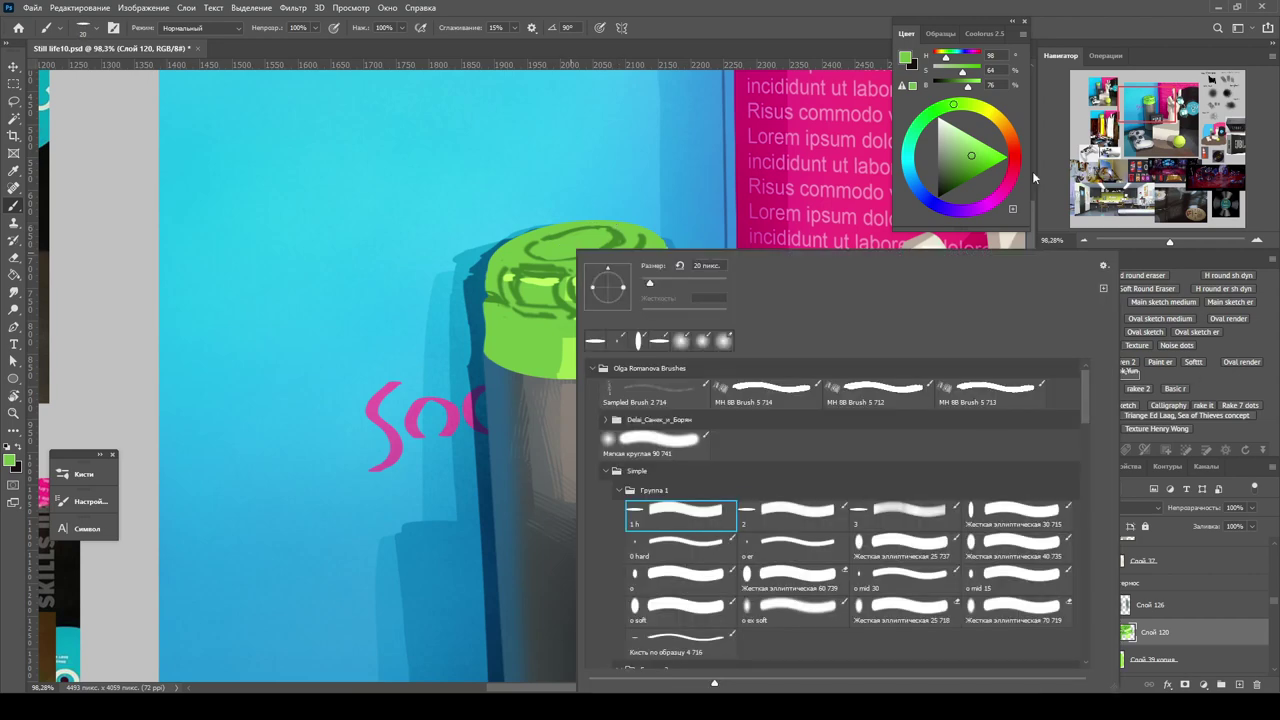
pyautogui.click(1032, 171)
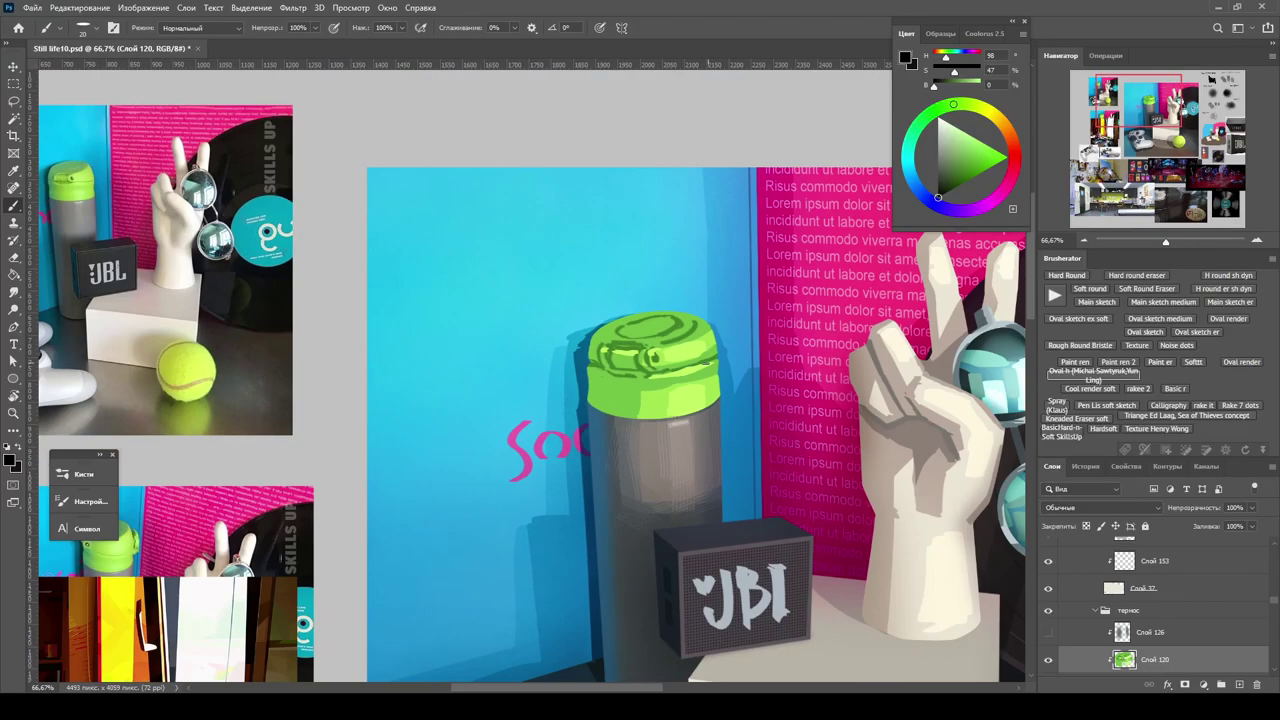
pyautogui.moveTo(695, 389); pyautogui.dragTo(743, 385)
pyautogui.keyDown('alt'); pyautogui.click(743, 385); pyautogui.keyUp('alt')
pyautogui.moveTo(960, 22); pyautogui.dragTo(953, 247)
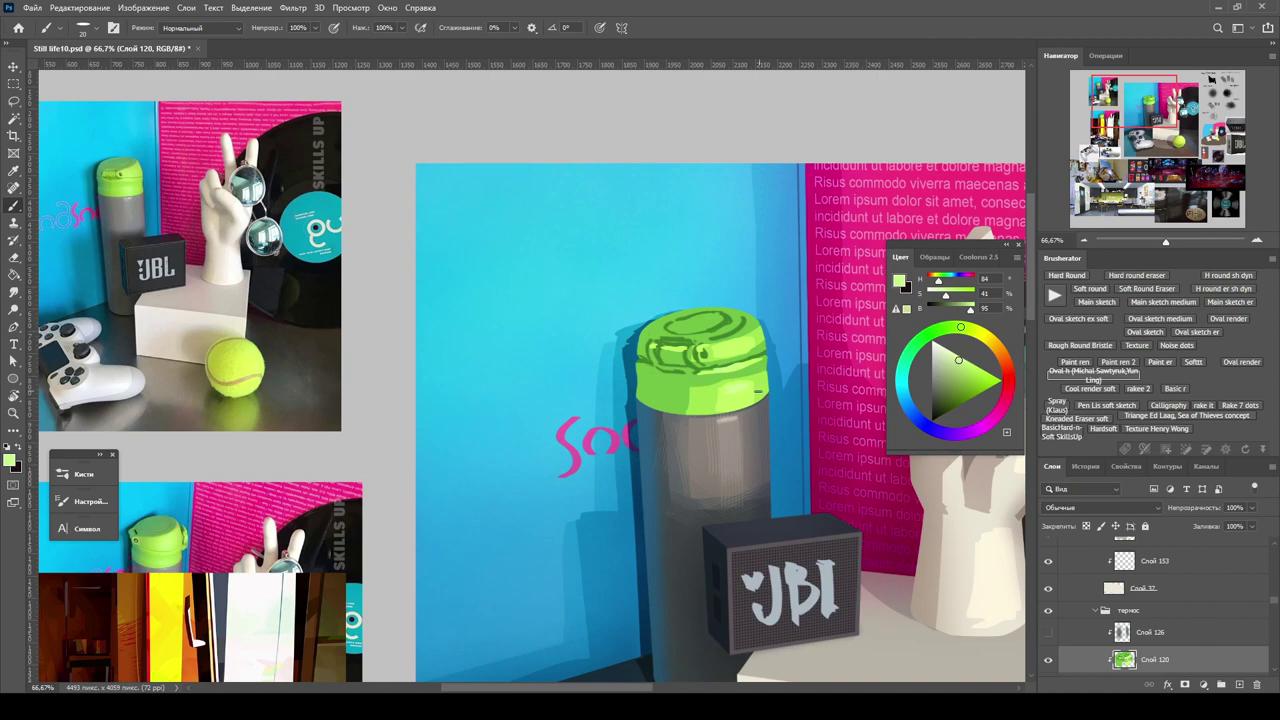
pyautogui.keyDown('alt'); pyautogui.click(736, 321); pyautogui.keyUp('alt')
# Turn on Shape Dynamics for the 20 px brush with its size controlled by Pen Pressure.
pyautogui.press('F5')
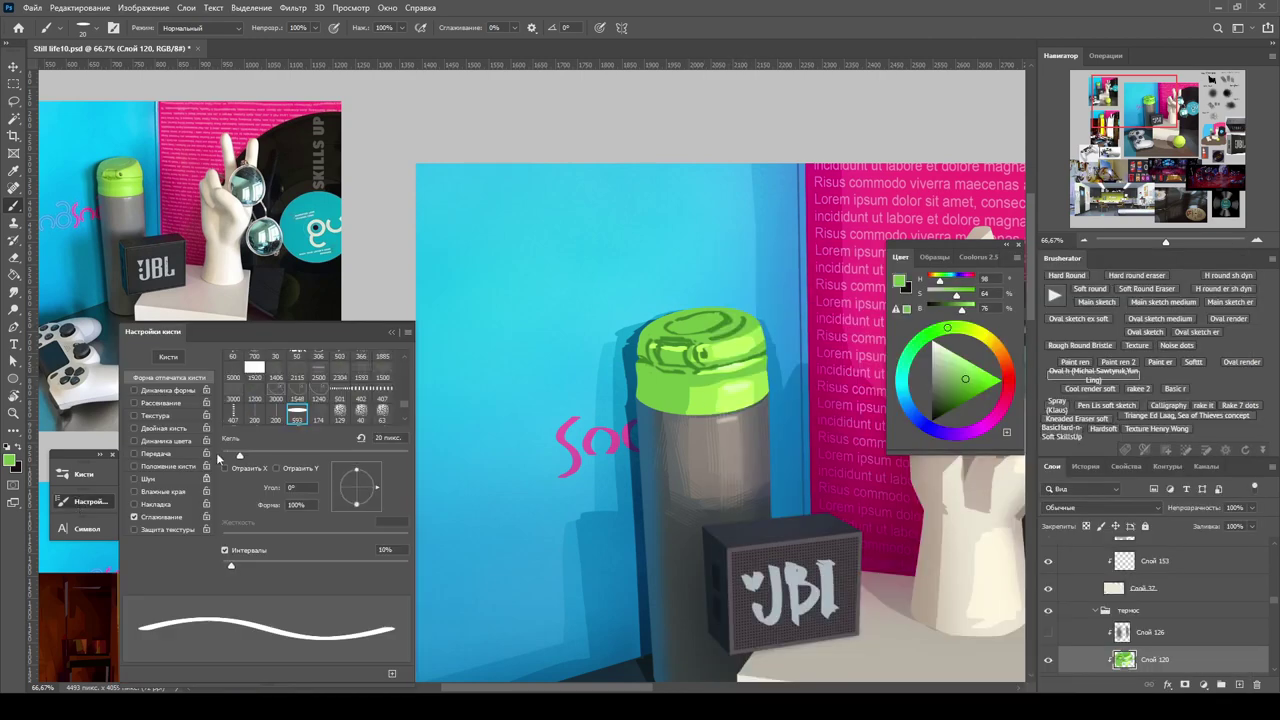
pyautogui.click(167, 390)
pyautogui.click(293, 383)
pyautogui.click(300, 422)
# Repaint the lid's rim and top surface in mid green (H 98, S 64, B 76) and brighter green (H 87, S 65, B 89).
pyautogui.keyDown('alt'); pyautogui.click(713, 408); pyautogui.keyUp('alt')
pyautogui.scroll(3, 713, 408)
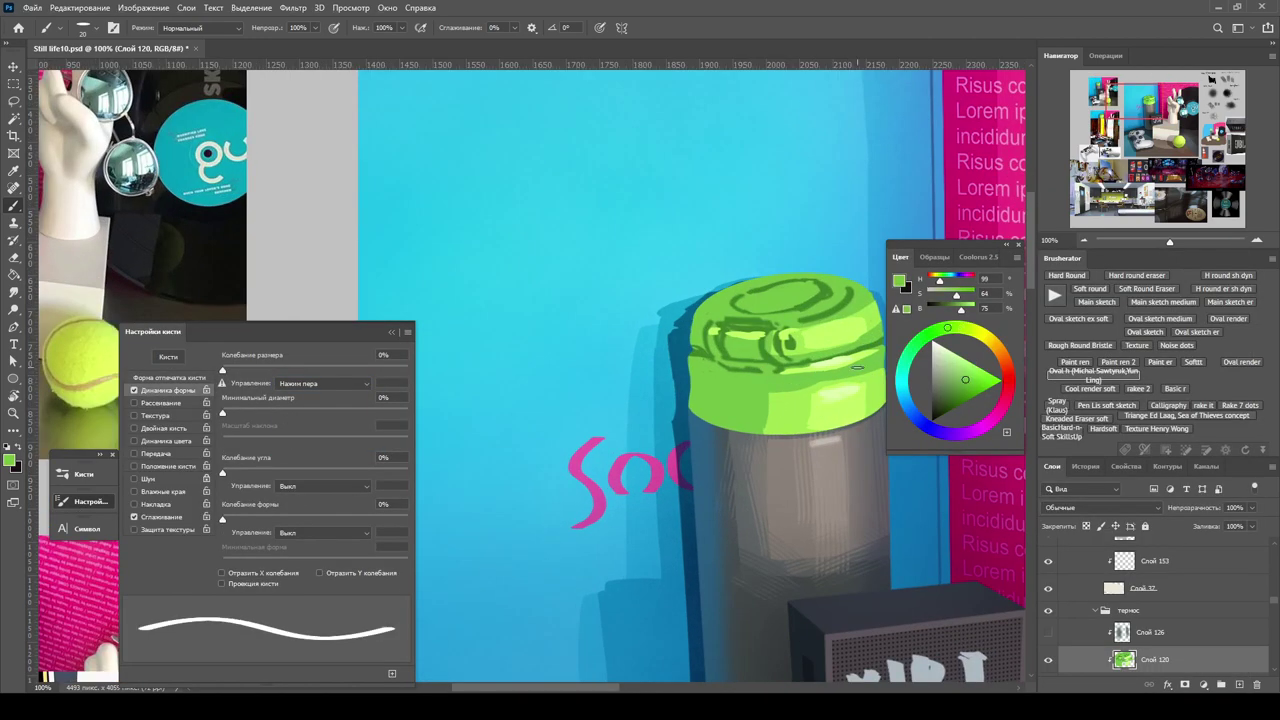
pyautogui.keyDown('alt'); pyautogui.click(697, 352); pyautogui.keyUp('alt')
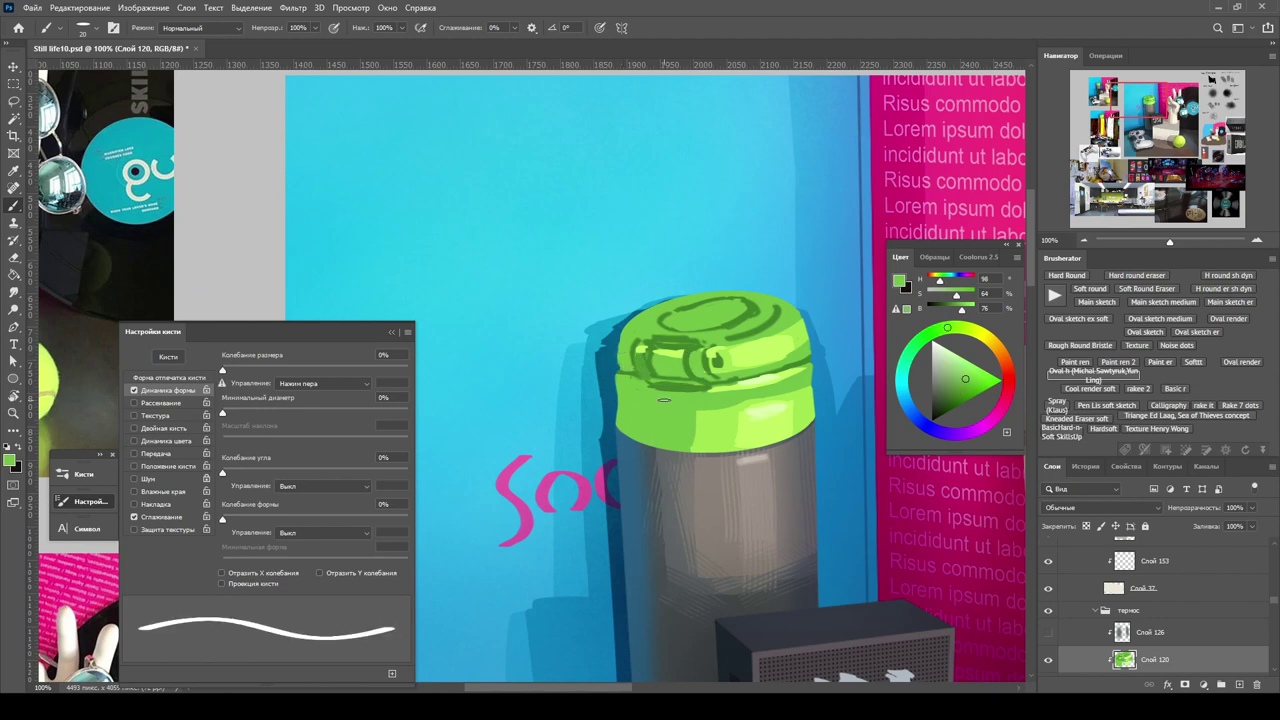
pyautogui.keyDown('alt'); pyautogui.click(736, 311); pyautogui.keyUp('alt')
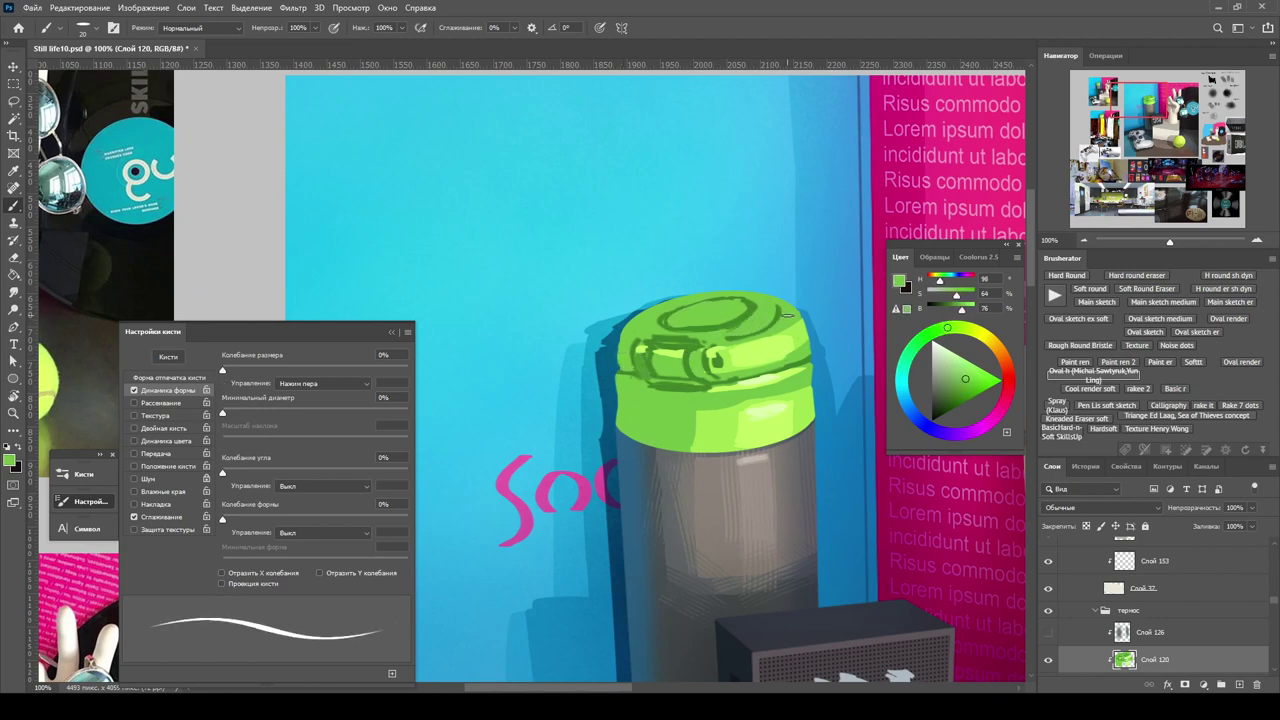
pyautogui.keyDown('alt'); pyautogui.click(770, 320); pyautogui.keyUp('alt')
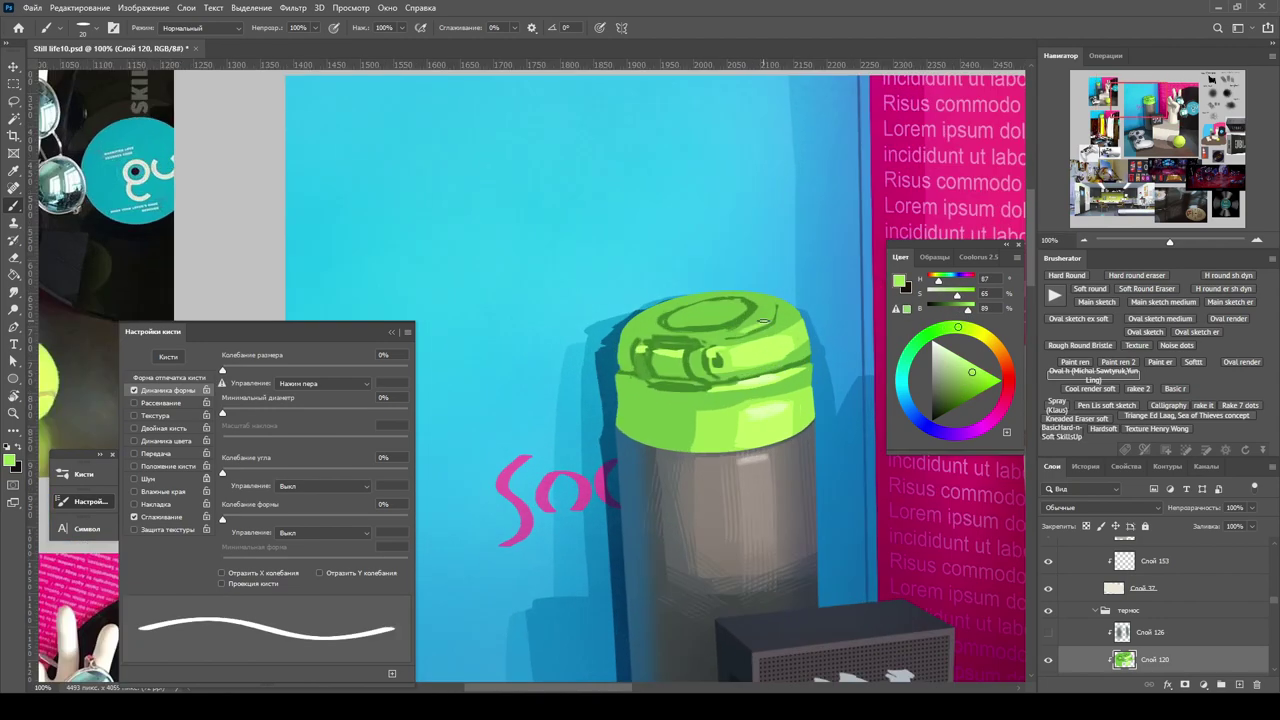
# Move the reference photo on Слой 3 beside the painted thermos and close the brush settings.
pyautogui.scroll(-5, 640, 380)
pyautogui.scroll(4, 640, 380)
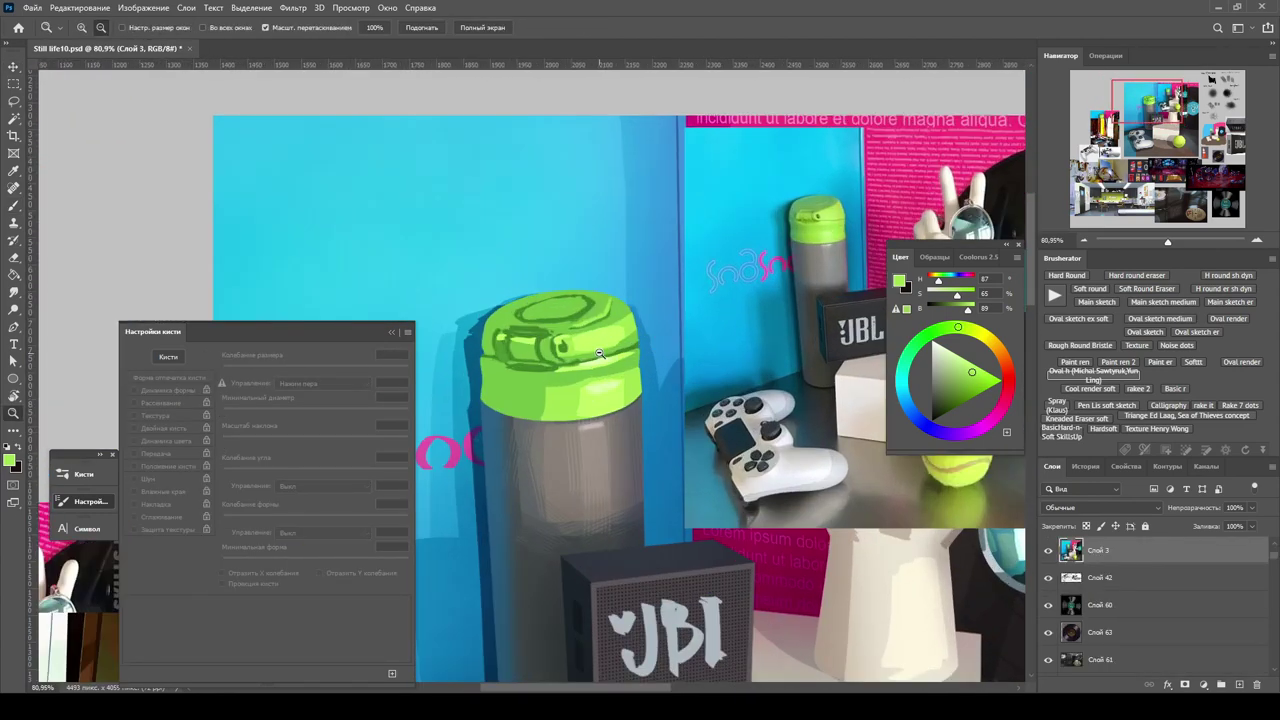
pyautogui.moveTo(520, 372); pyautogui.dragTo(536, 404)
pyautogui.press('F5')
pyautogui.moveTo(551, 307); pyautogui.dragTo(509, 357)
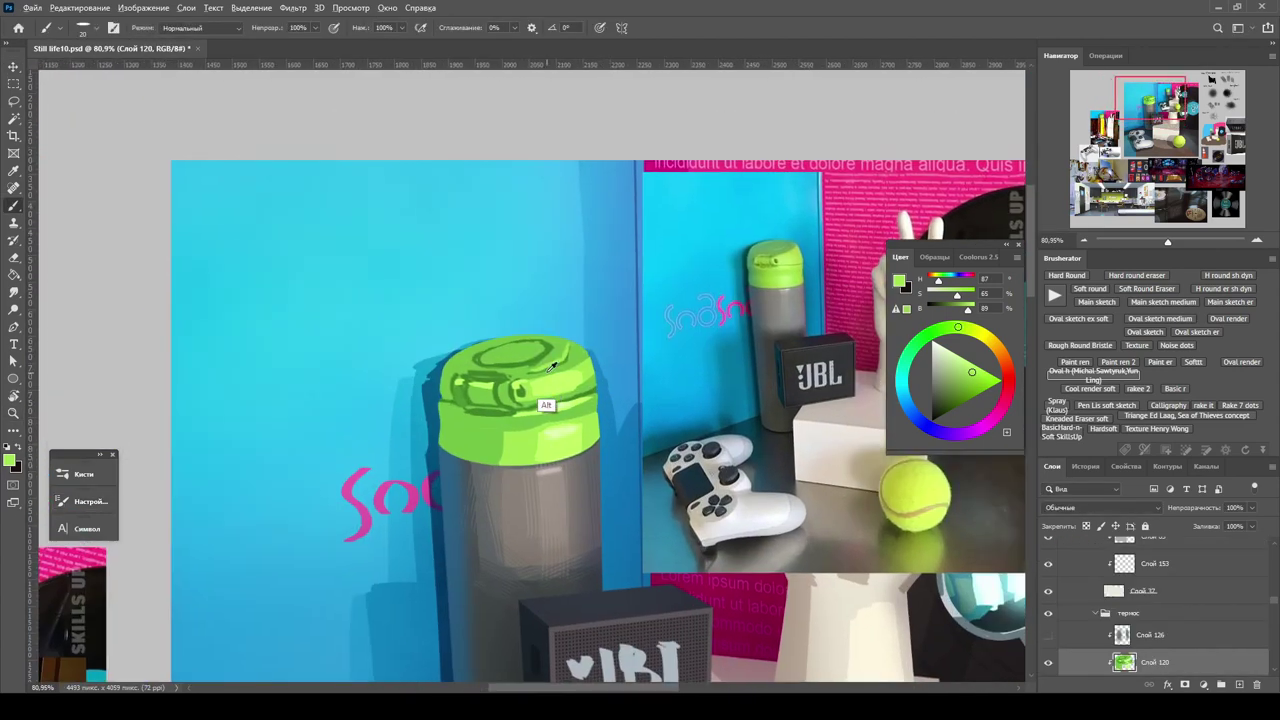
# Redraw the lid's latch, seams and top ring on Слой 120 in dark green (H 104, S 69, B 53).
pyautogui.keyDown('alt'); pyautogui.click(556, 367); pyautogui.keyUp('alt')
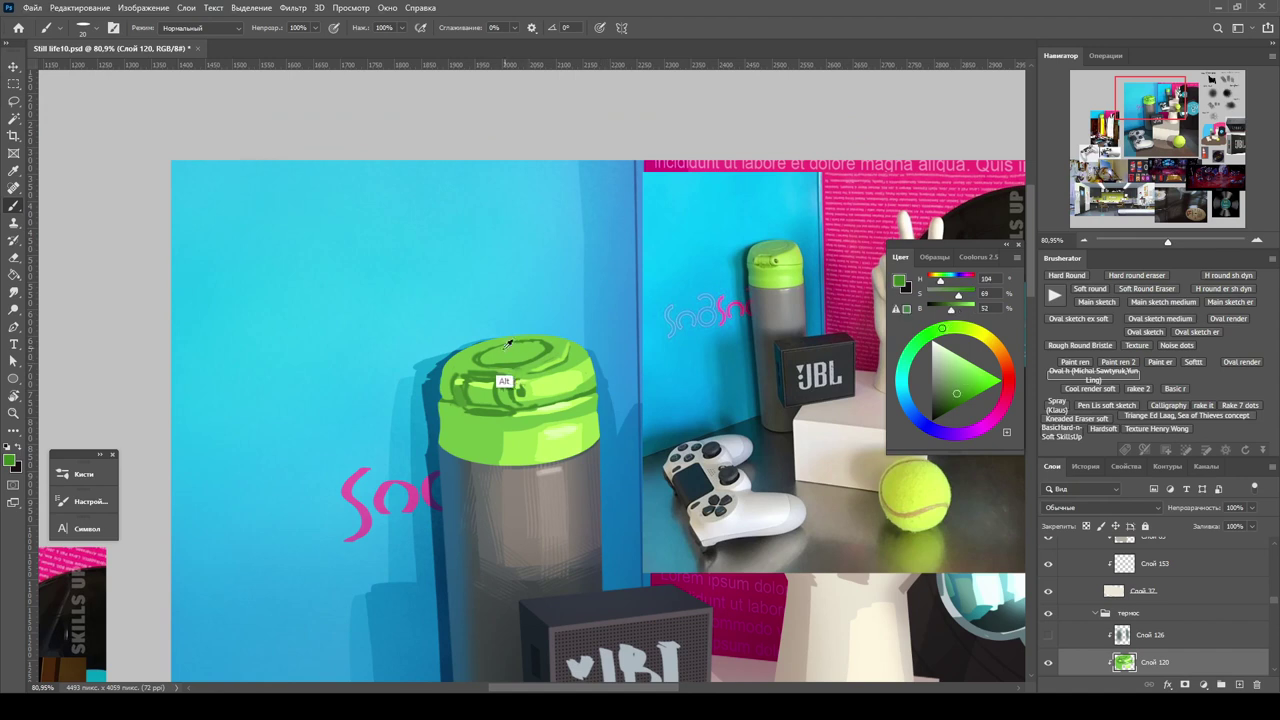
pyautogui.keyDown('alt'); pyautogui.click(496, 392); pyautogui.keyUp('alt')
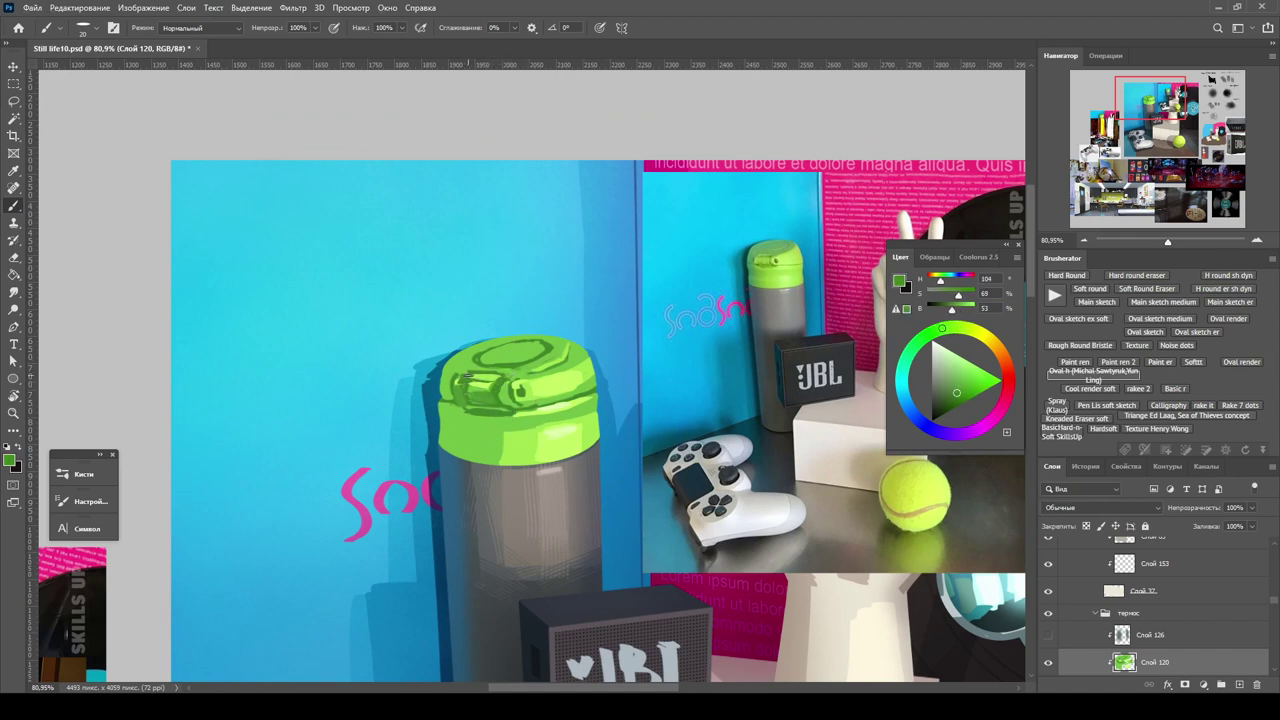
pyautogui.scroll(1, 570, 368)
pyautogui.keyDown('alt'); pyautogui.click(578, 369); pyautogui.keyUp('alt')
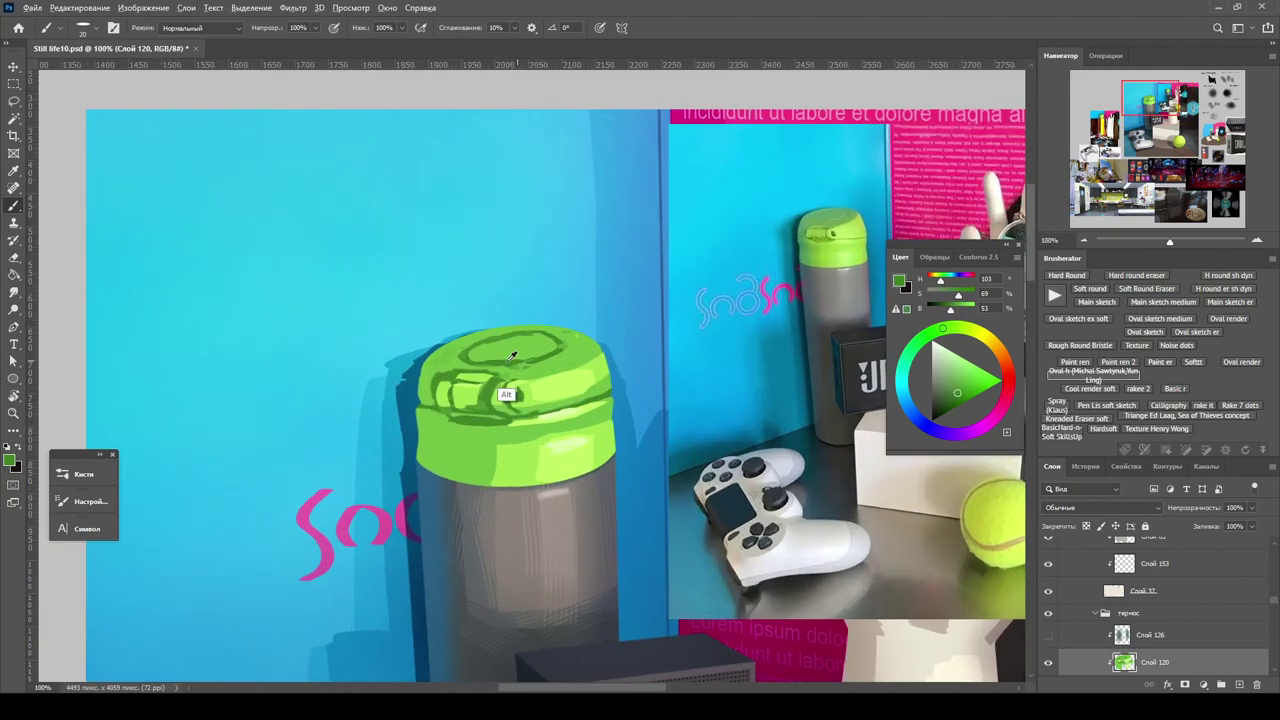
pyautogui.scroll(-3, 550, 345)
pyautogui.scroll(3, 555, 337)
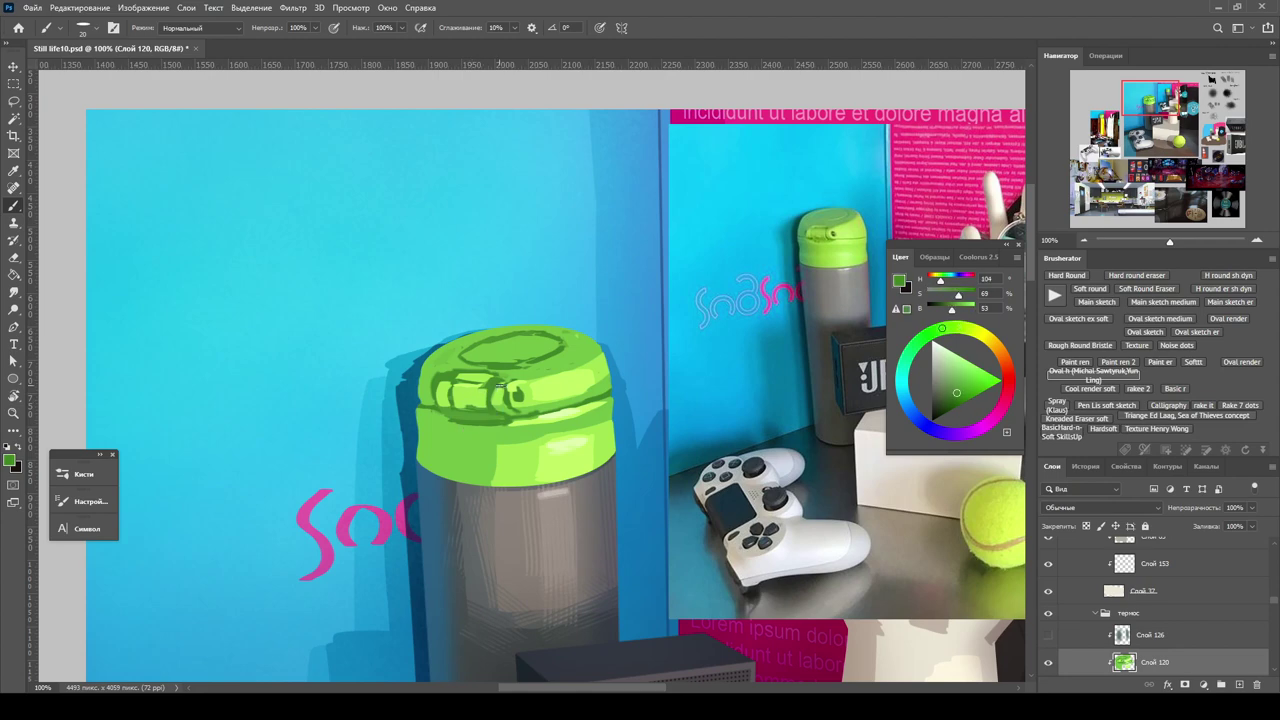
pyautogui.scroll(-3, 468, 400)
pyautogui.scroll(3, 468, 400)
# Deepen the latch and seam lines with a 10 px brush in darker green (H 99, S 85, B 34).
pyautogui.press('F5')
pyautogui.click(760, 246)
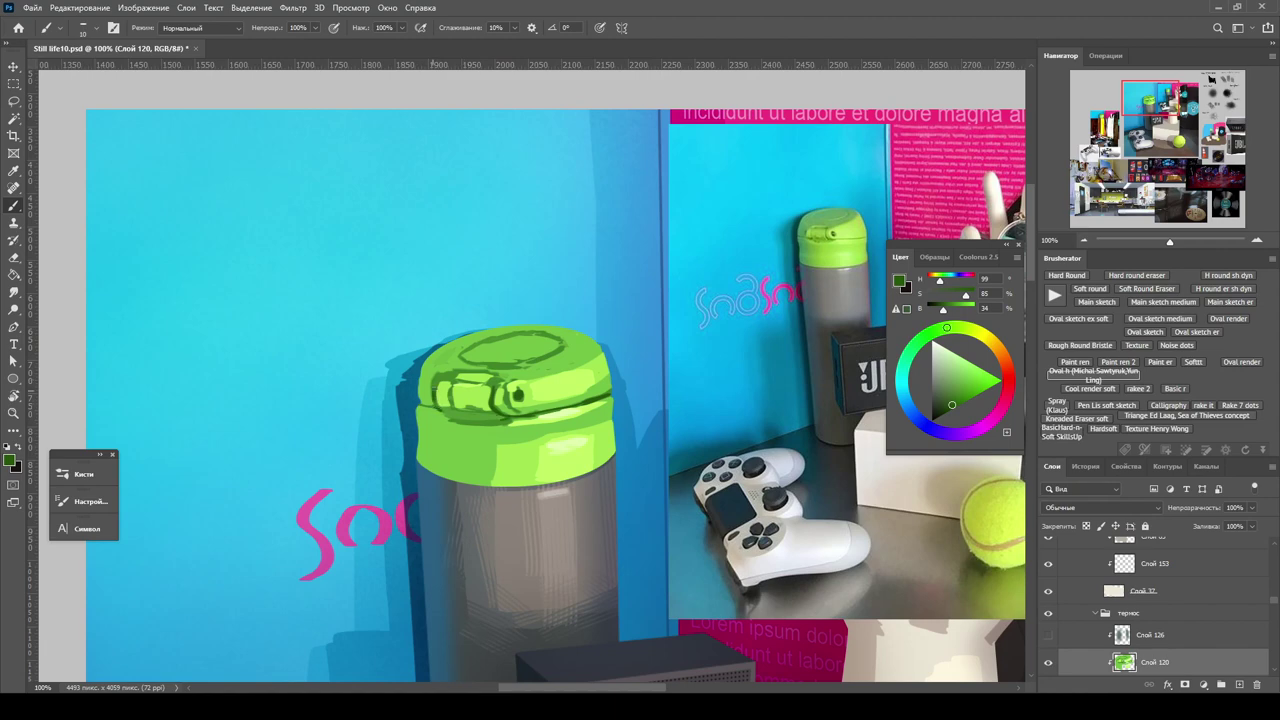
pyautogui.keyDown('alt'); pyautogui.click(446, 366); pyautogui.keyUp('alt')
pyautogui.scroll(-1, 446, 366)
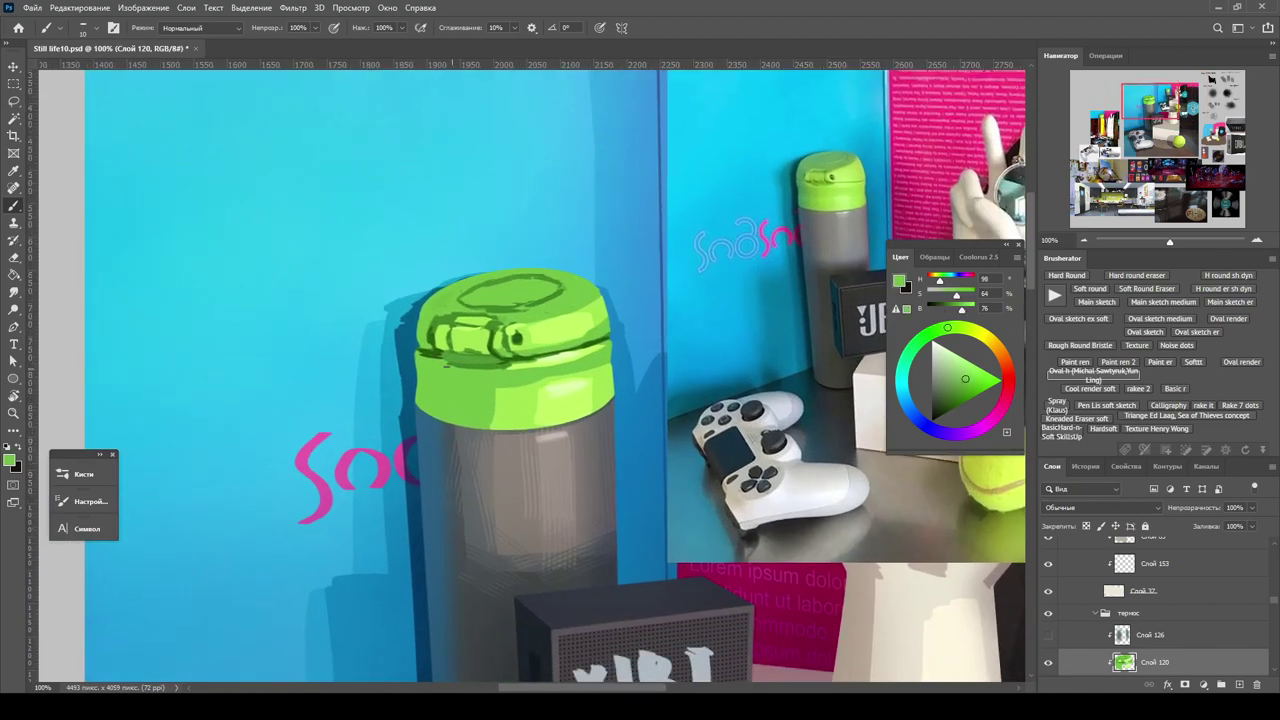
# Brighten the edge below the lid seam (H 84, S 61, B 100) and refine the latch button in mid green (H 98, S 64, B 76).
pyautogui.keyDown('alt'); pyautogui.click(579, 320); pyautogui.keyUp('alt')
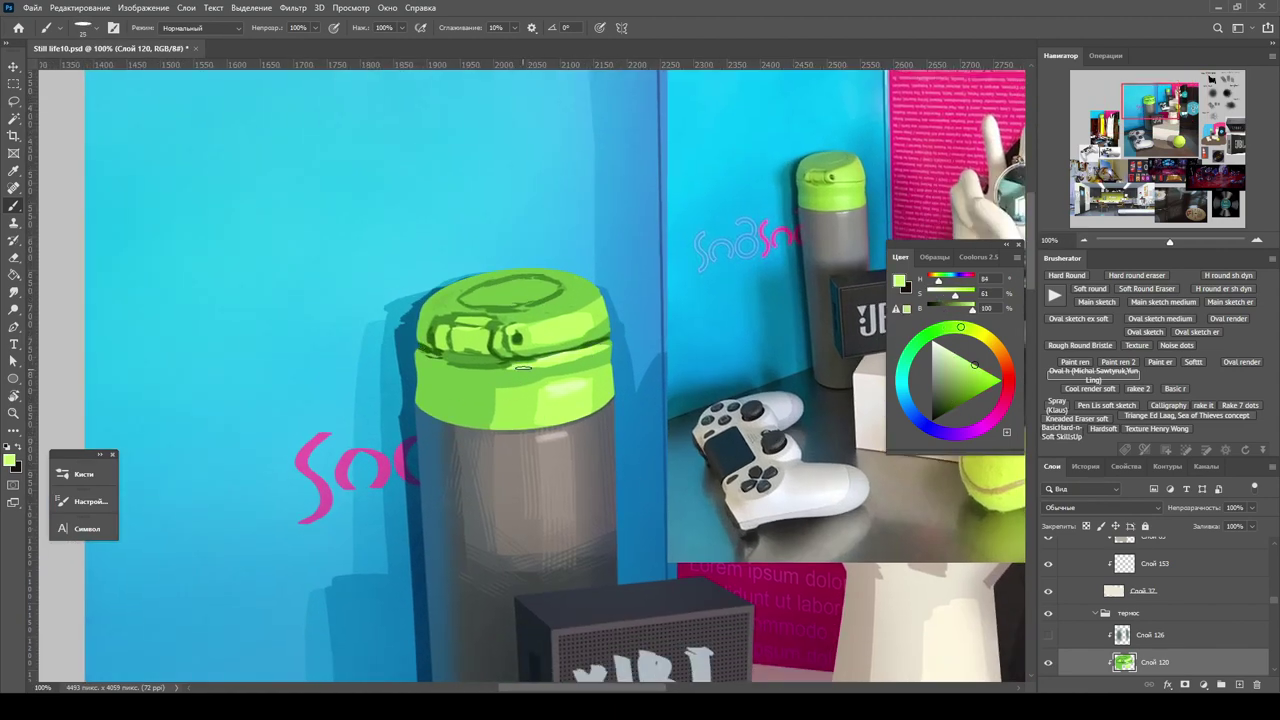
pyautogui.keyDown('alt'); pyautogui.click(578, 382); pyautogui.keyUp('alt')
pyautogui.keyDown('alt'); pyautogui.click(518, 338); pyautogui.keyUp('alt')
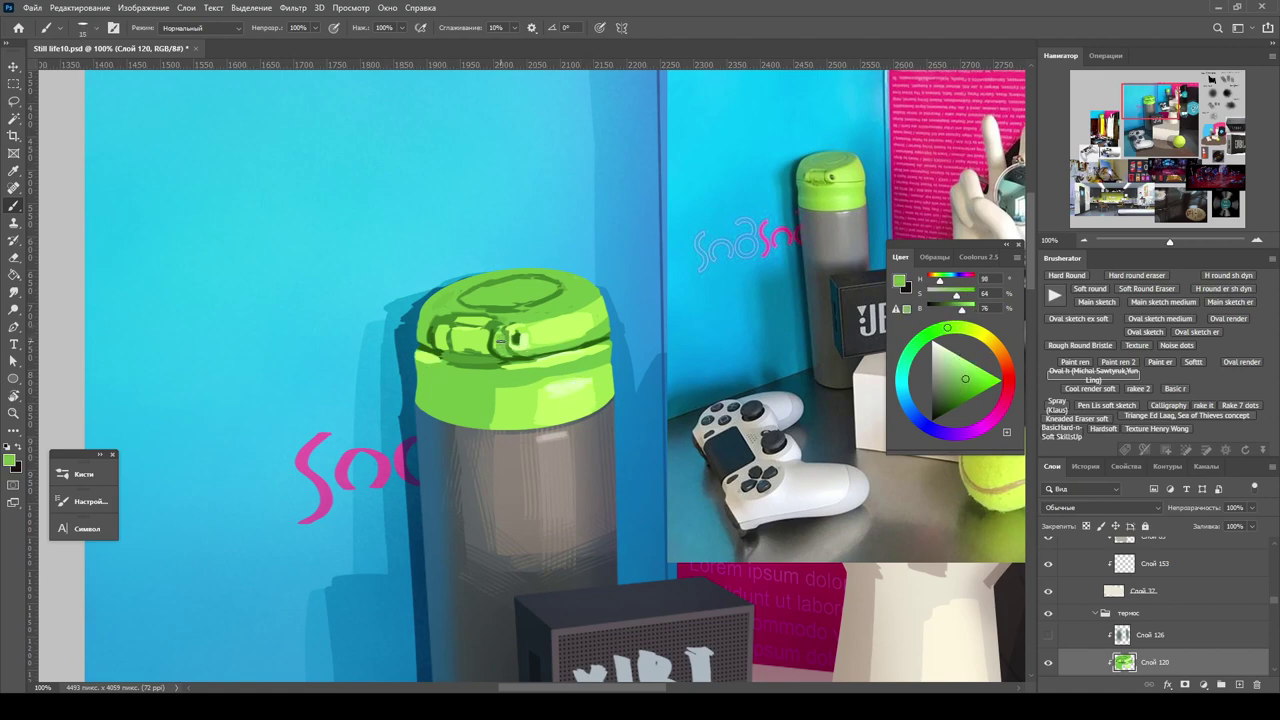
# Touch up the lid's seam edge and top on Слой 120 in light green (H 84, S 61, B 100) and mid green (H 98, S 64, B 76).
pyautogui.keyDown('alt'); pyautogui.click(548, 381); pyautogui.keyUp('alt')
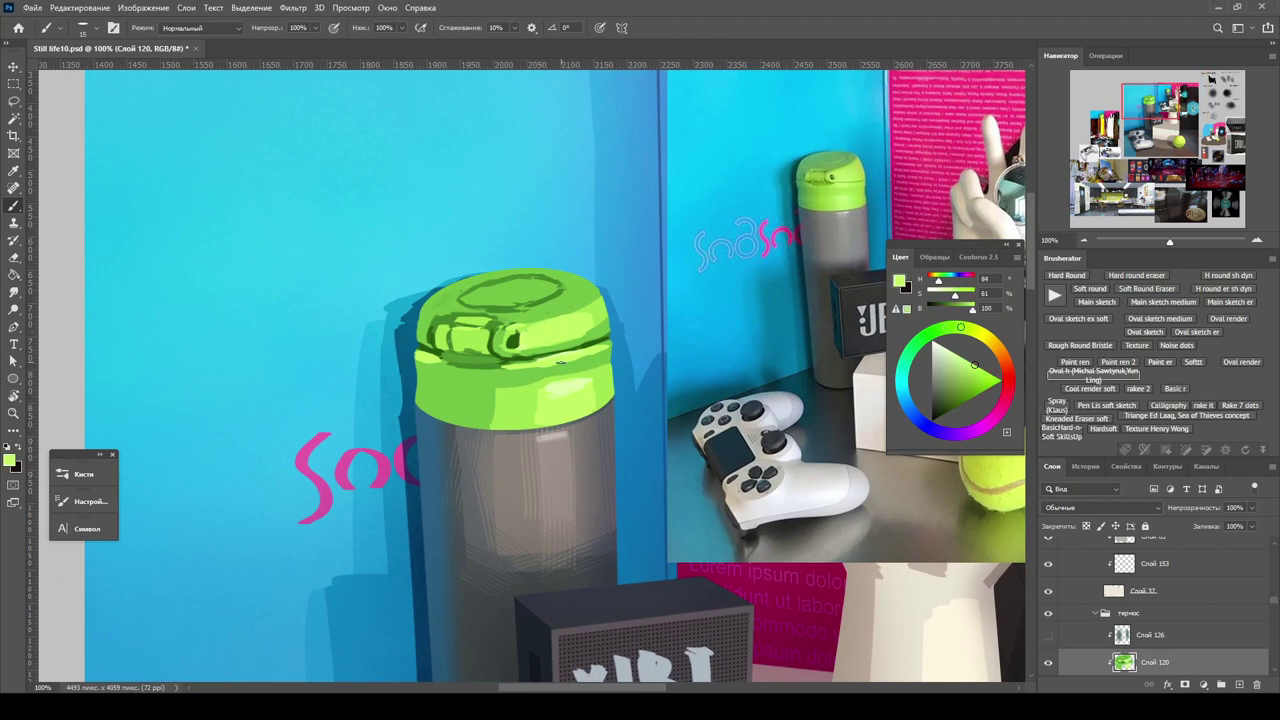
pyautogui.keyDown('alt'); pyautogui.click(600, 297); pyautogui.keyUp('alt')
pyautogui.keyDown('alt'); pyautogui.click(531, 323); pyautogui.keyUp('alt')
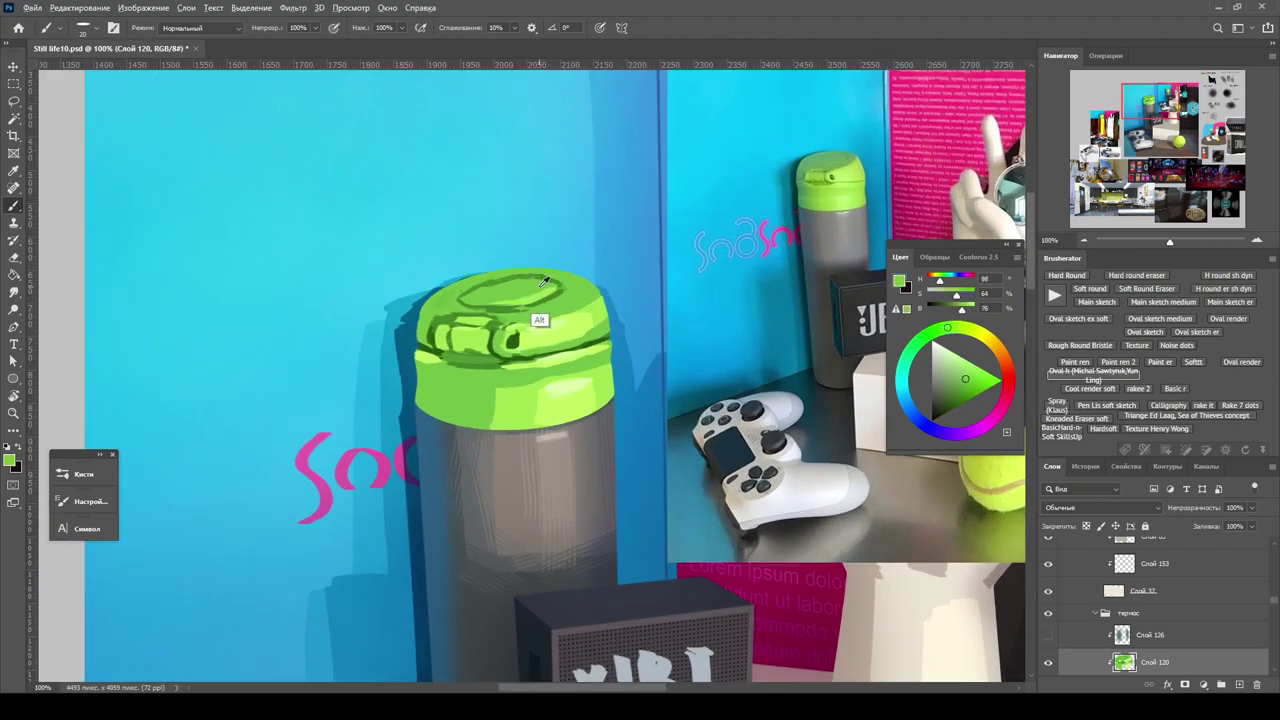
# Shade the thermos lid's band and top on Слой 120 with greens sampled from the lid, including H 98, S 65, B 71.
pyautogui.keyDown('alt'); pyautogui.scroll(-4, 531, 323); pyautogui.keyUp('alt')
pyautogui.keyDown('alt'); pyautogui.scroll(2, 500, 352); pyautogui.keyUp('alt')
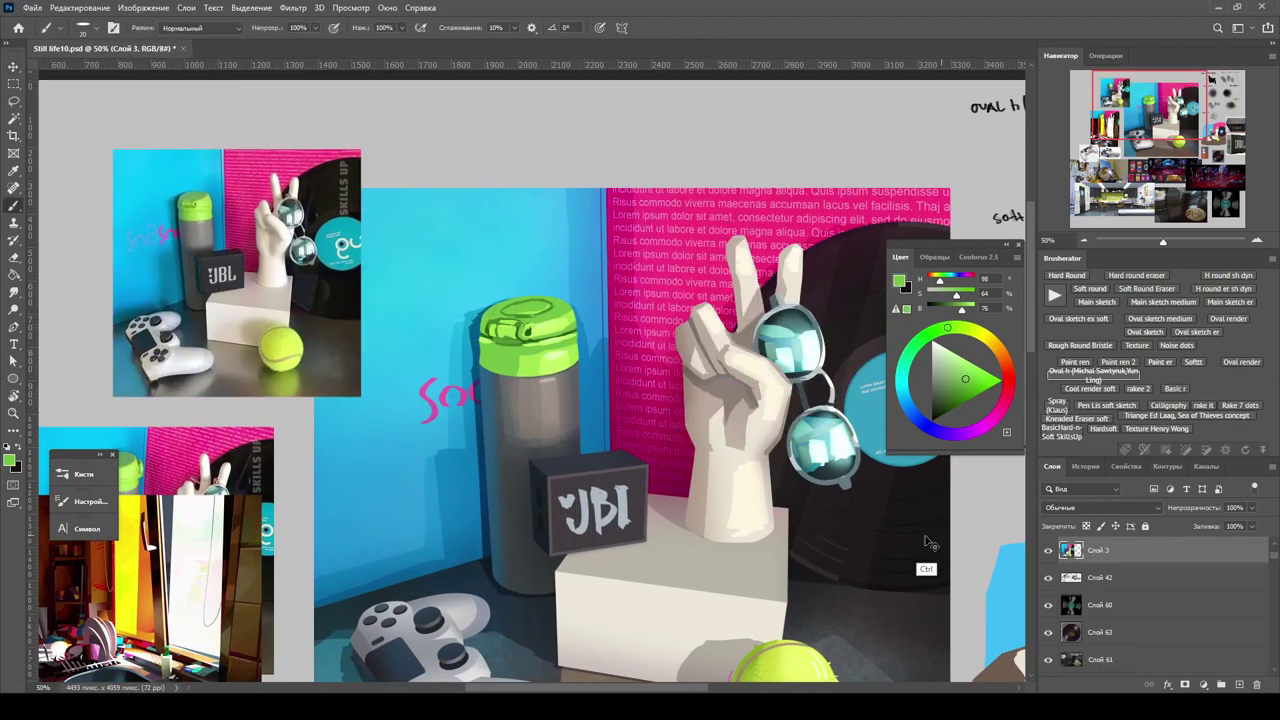
pyautogui.keyDown('ctrl'); pyautogui.click(537, 350); pyautogui.keyUp('ctrl')
pyautogui.scroll(1, 537, 357)
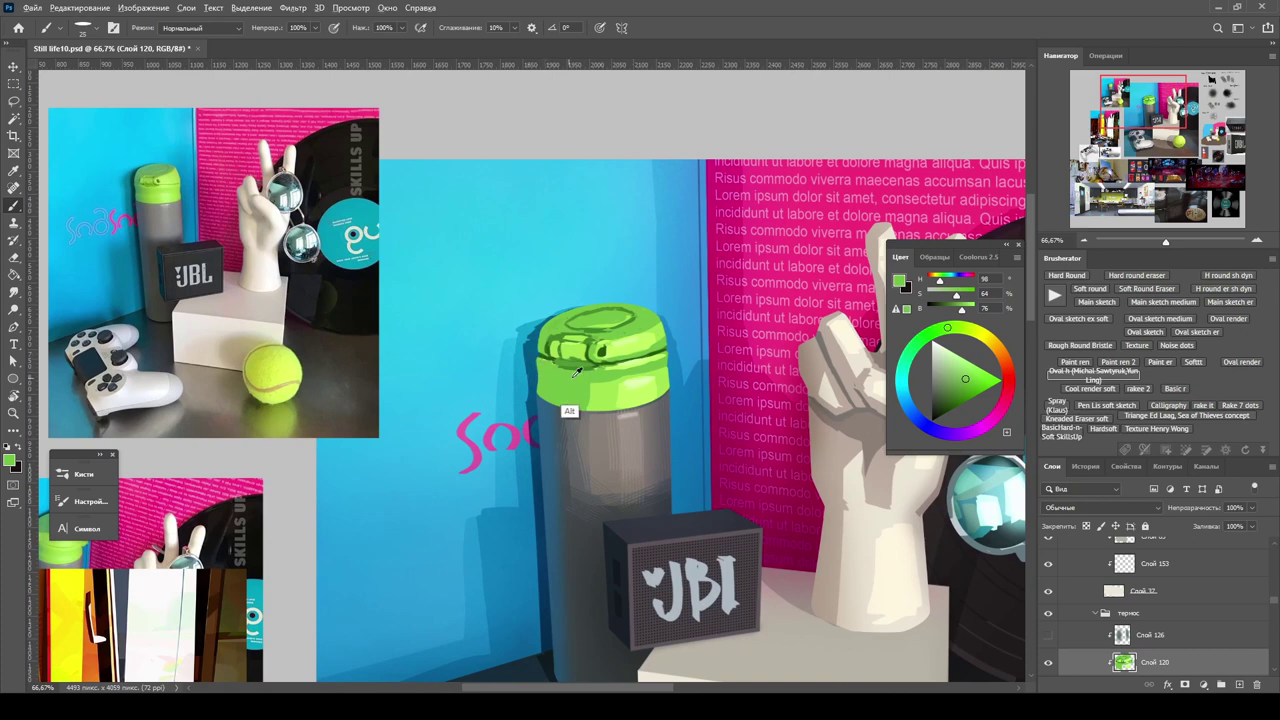
pyautogui.keyDown('alt'); pyautogui.click(575, 372); pyautogui.keyUp('alt')
pyautogui.scroll(-1, 1042, 608)
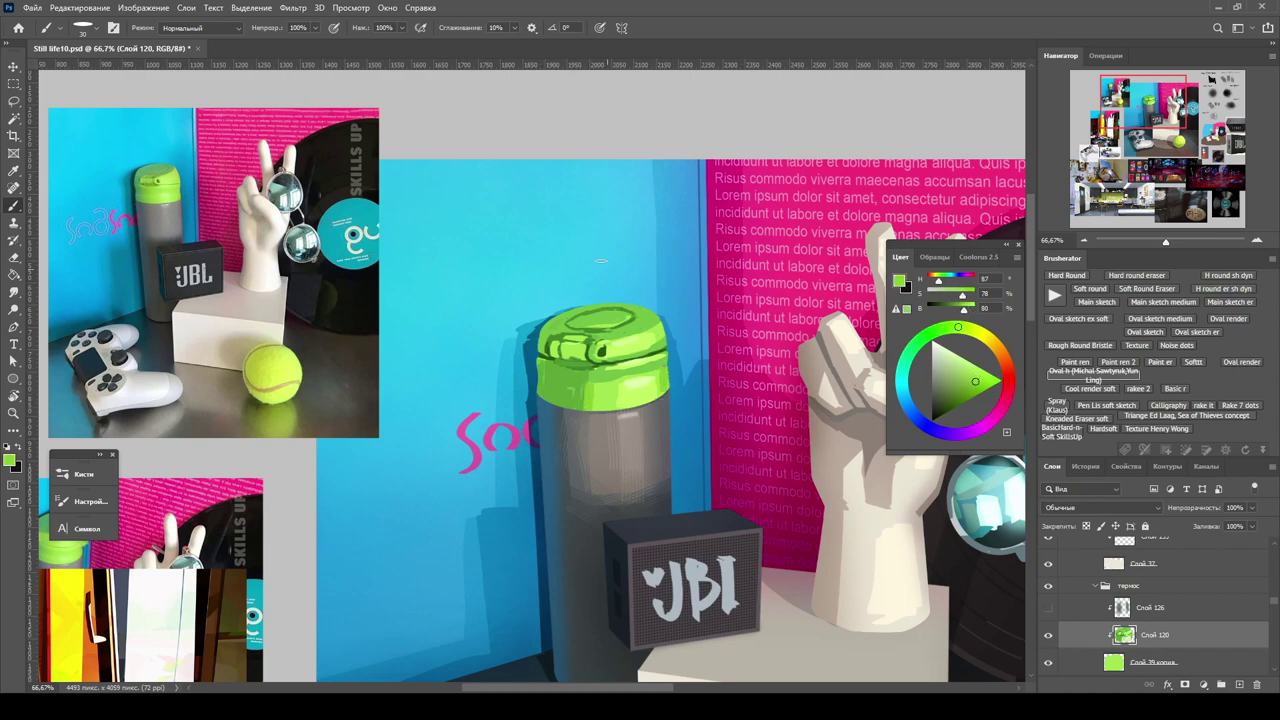
pyautogui.keyDown('alt'); pyautogui.click(590, 346); pyautogui.keyUp('alt')
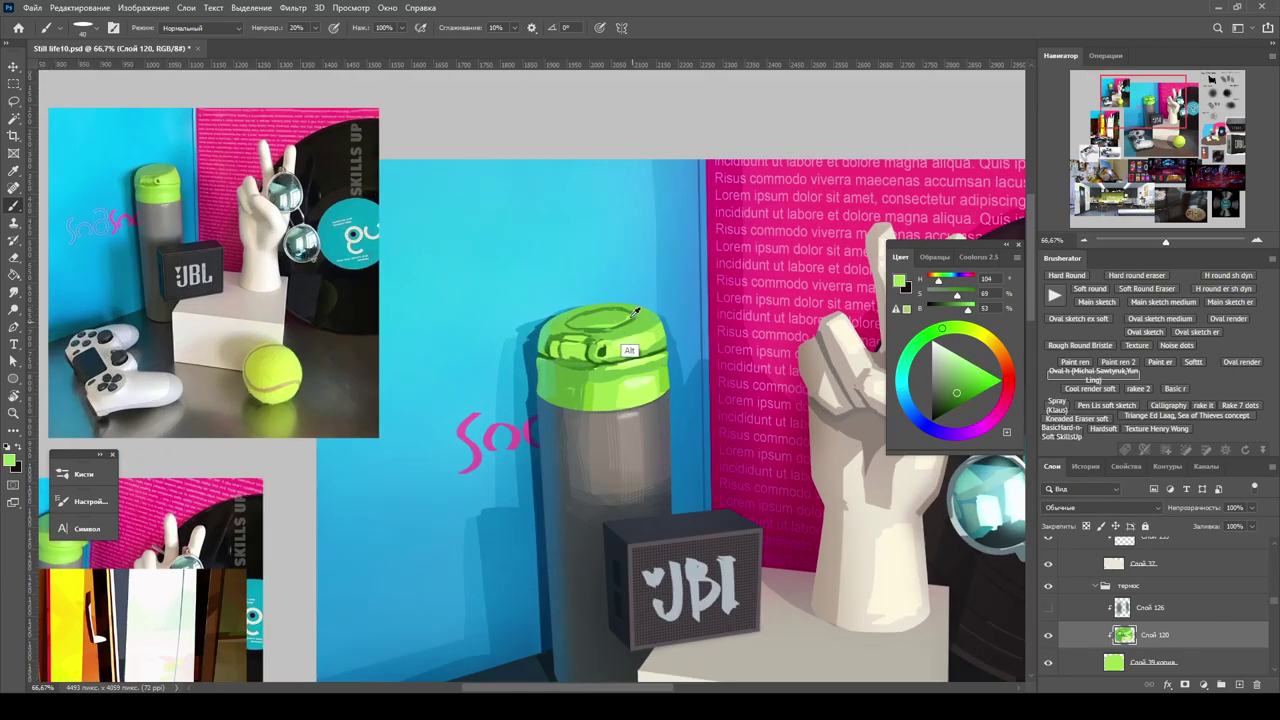
pyautogui.keyDown('alt'); pyautogui.click(641, 323); pyautogui.keyUp('alt')
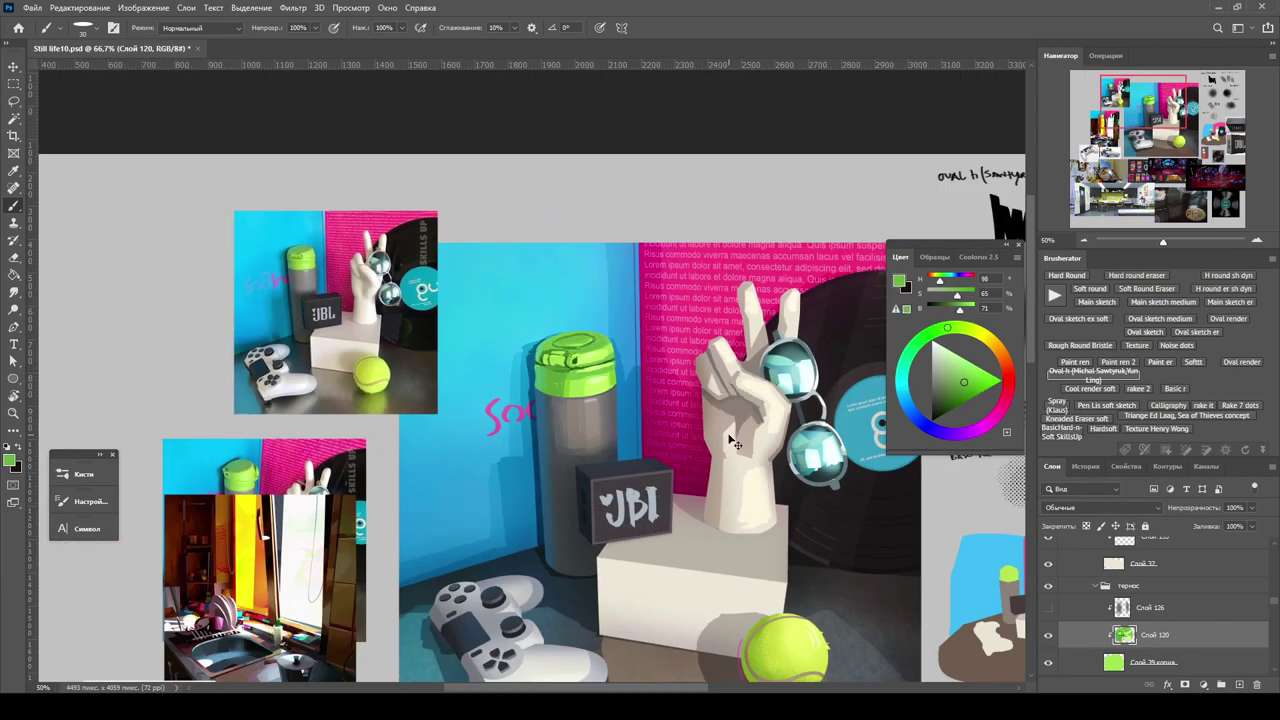
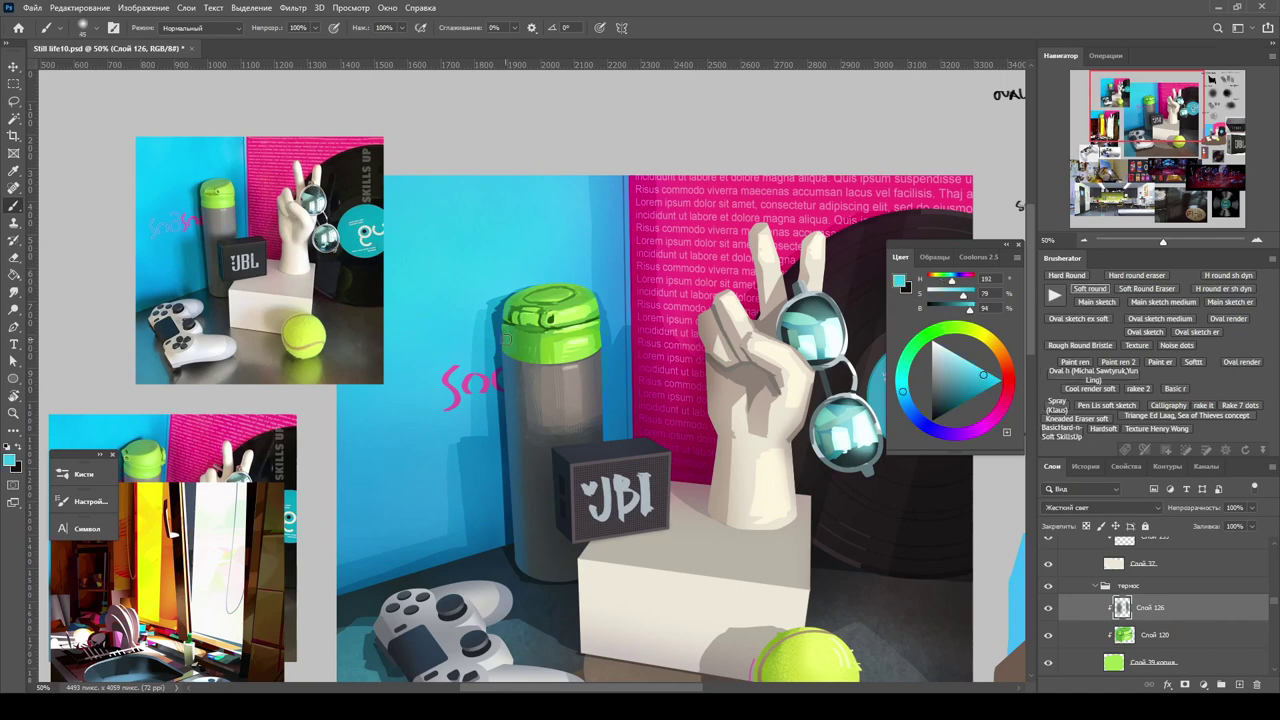
# Tint the thermos on Слой 126 with the Soft round brush, using wall pink (H 334, S 63, B 100) and muted blue (H 192, S 35, B 59).
pyautogui.keyDown('alt'); pyautogui.click(616, 318); pyautogui.keyUp('alt')
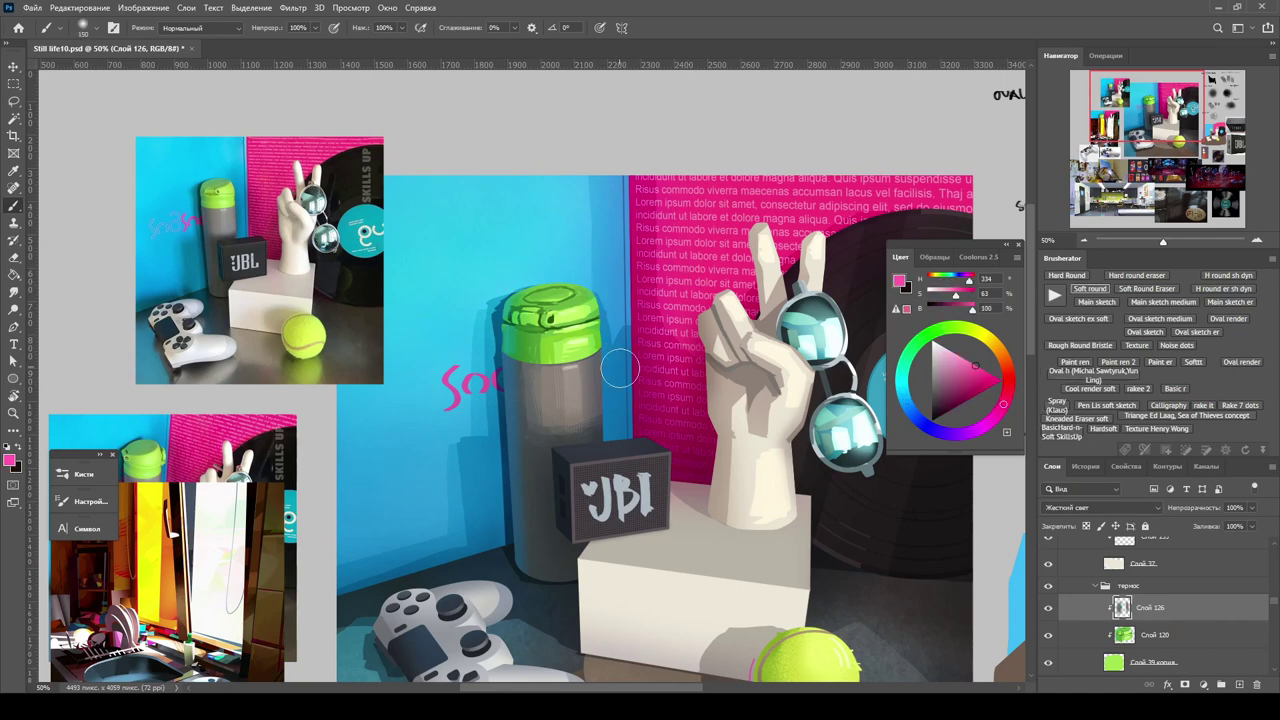
pyautogui.keyDown('alt'); pyautogui.click(615, 240); pyautogui.keyUp('alt')
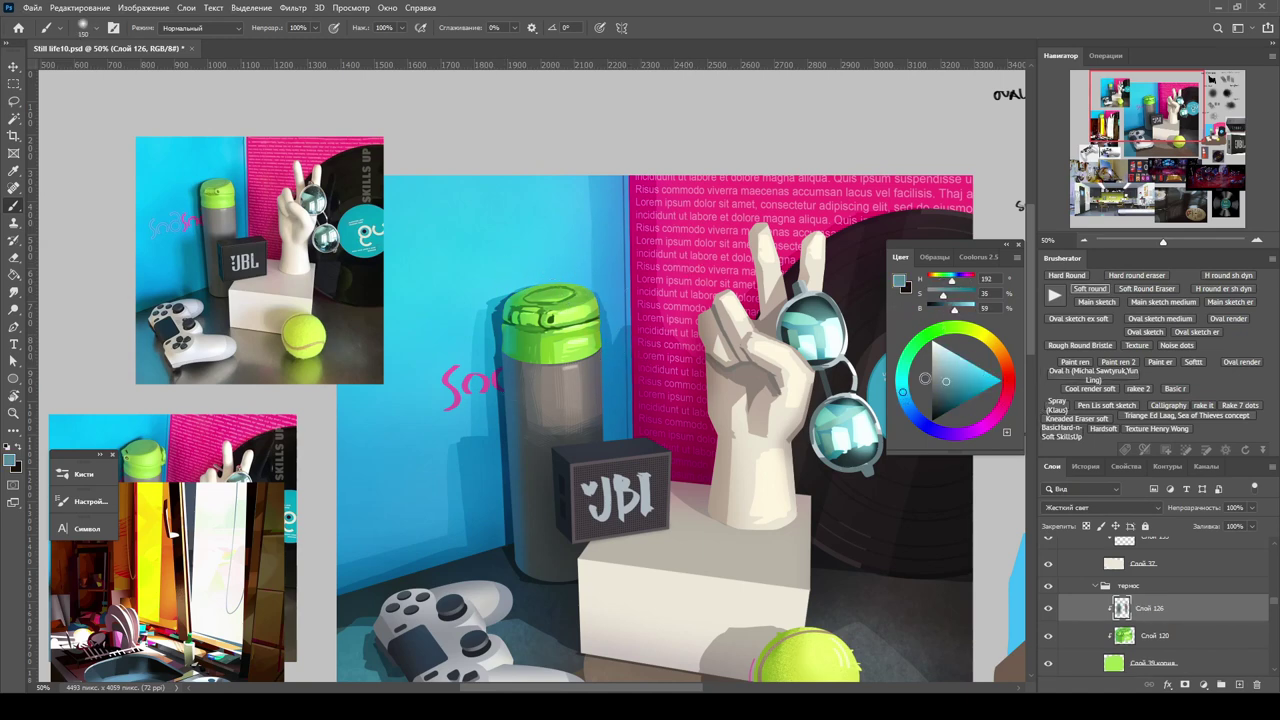
pyautogui.keyDown('alt'); pyautogui.click(518, 315); pyautogui.keyUp('alt')
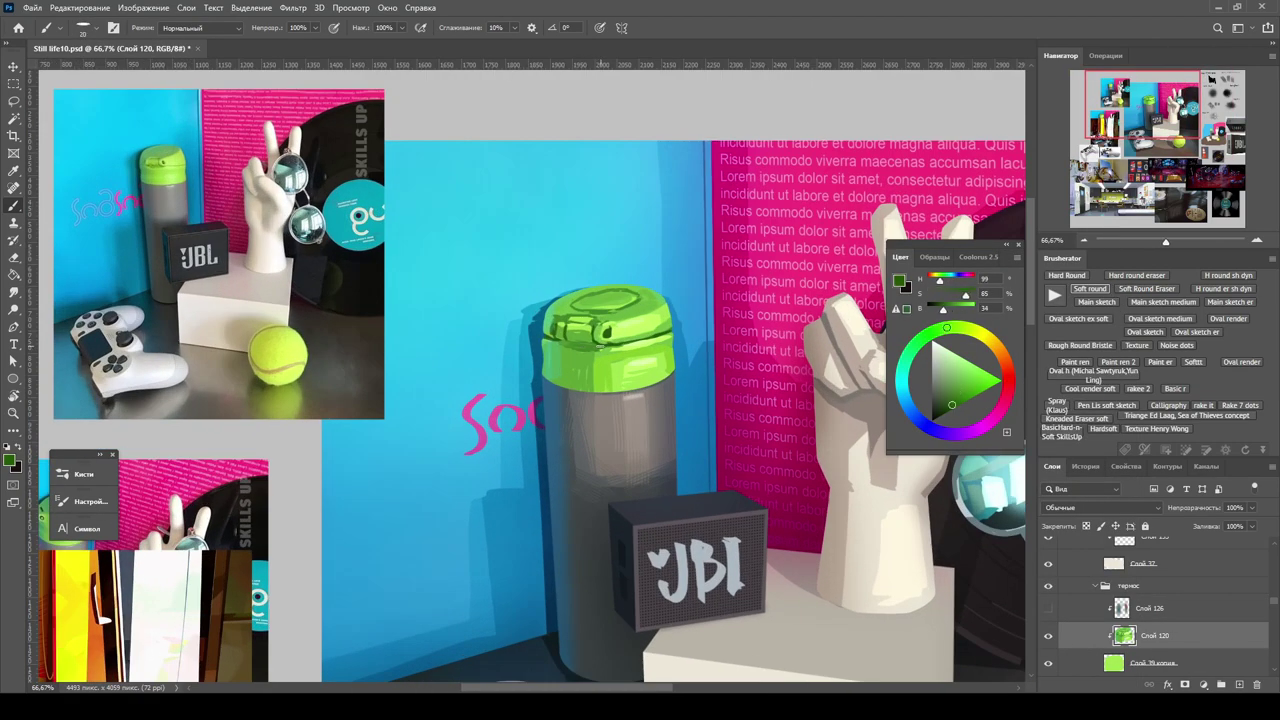
# Add Слой 154 between Слой 120 and Слой 126 and choose the brush Кисть по образцу 742 from Группа 2.
pyautogui.press('z')
pyautogui.moveTo(600, 345); pyautogui.dragTo(540, 264)
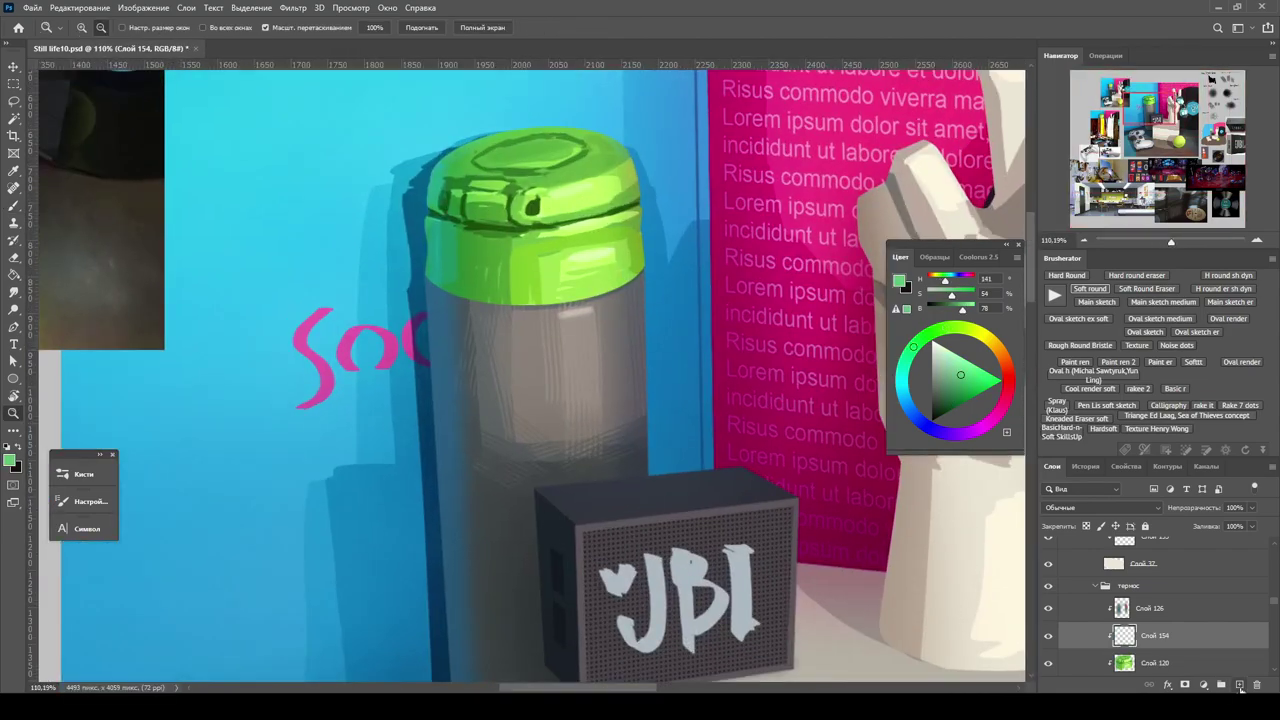
pyautogui.rightClick(585, 255)
pyautogui.moveTo(860, 420)
pyautogui.mouseDown()
pyautogui.moveTo(864, 349)
pyautogui.moveTo(720, 524)
pyautogui.moveTo(790, 530)
pyautogui.moveTo(780, 666)
pyautogui.moveTo(717, 397)
pyautogui.moveTo(640, 636)
pyautogui.mouseUp()
pyautogui.rightClick(786, 632)
pyautogui.press('Escape')
pyautogui.press(',')
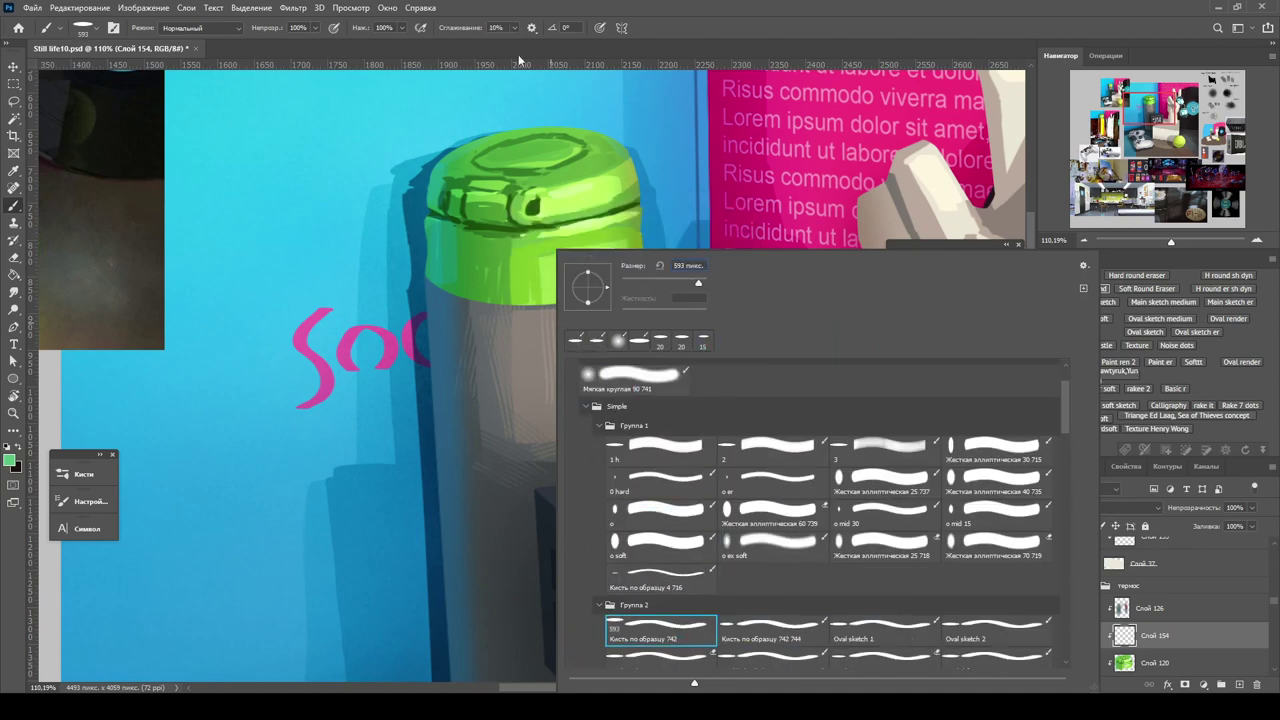
# Save the brush without shape dynamics as a new preset and place it in Группа 2.
pyautogui.click(89, 501)
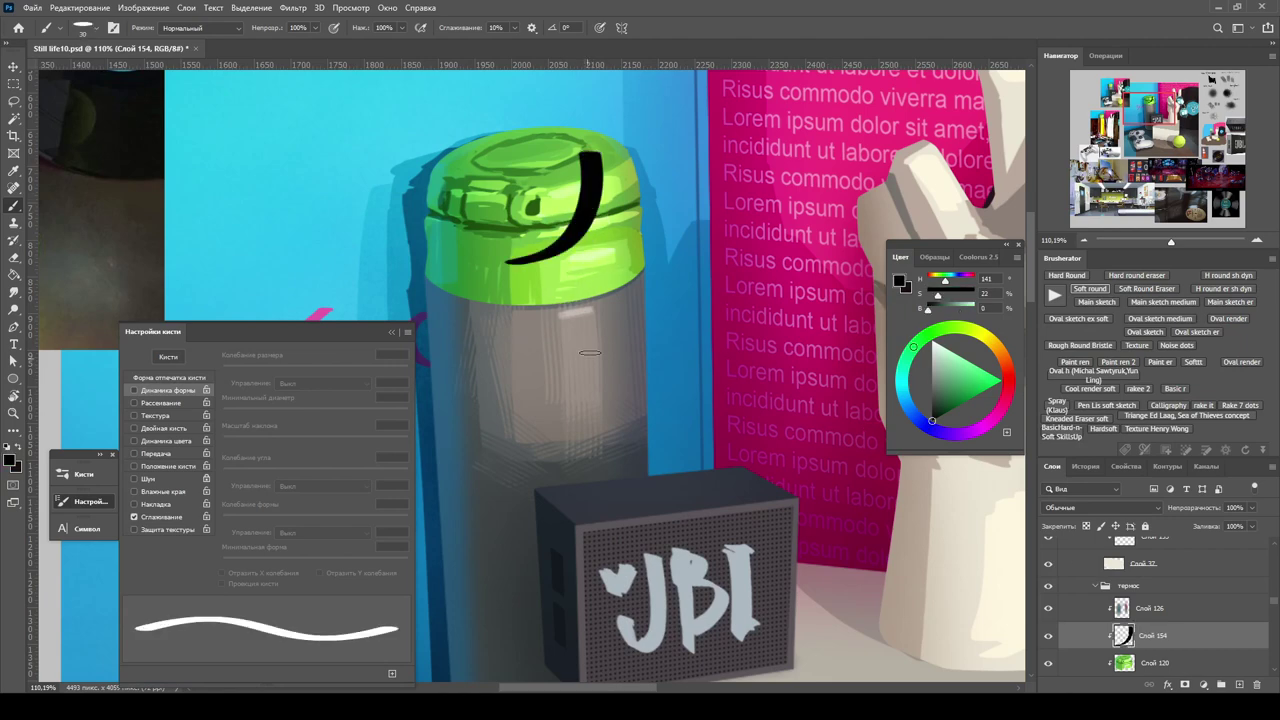
pyautogui.click(392, 673)
pyautogui.press('Return')
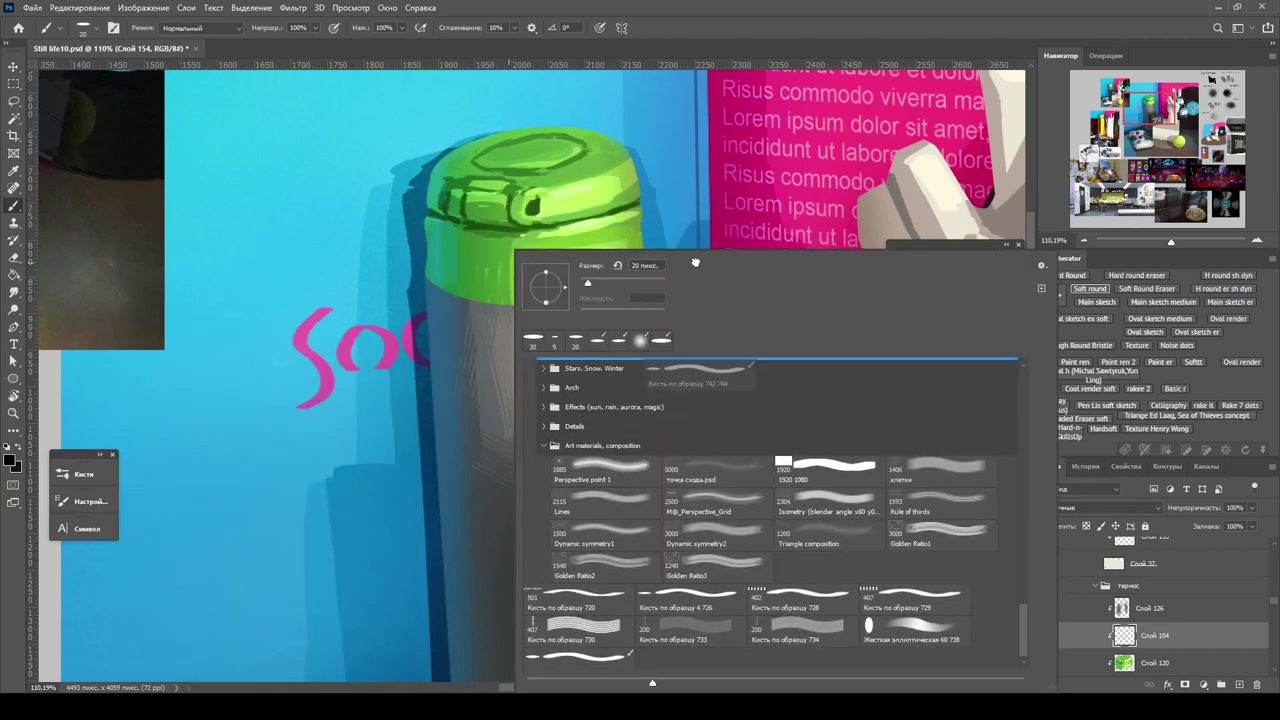
pyautogui.moveTo(600, 560)
pyautogui.mouseDown()
pyautogui.moveTo(560, 490)
pyautogui.moveTo(562, 622)
pyautogui.mouseUp()
pyautogui.rightClick(700, 575)
pyautogui.press('Escape')
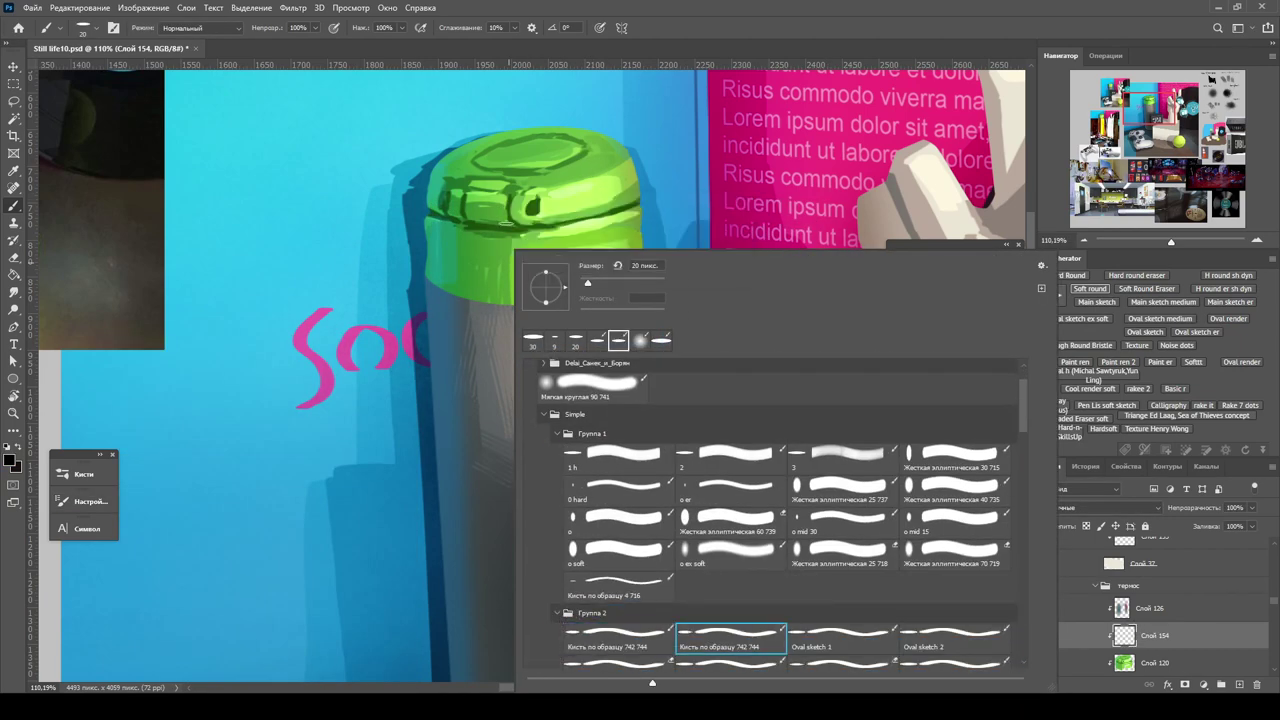
# Save the painting file.
pyautogui.press('z')
pyautogui.hotkey('ctrl', '0')
pyautogui.hotkey('ctrl', 's')
pyautogui.moveTo(549, 335); pyautogui.dragTo(610, 335)
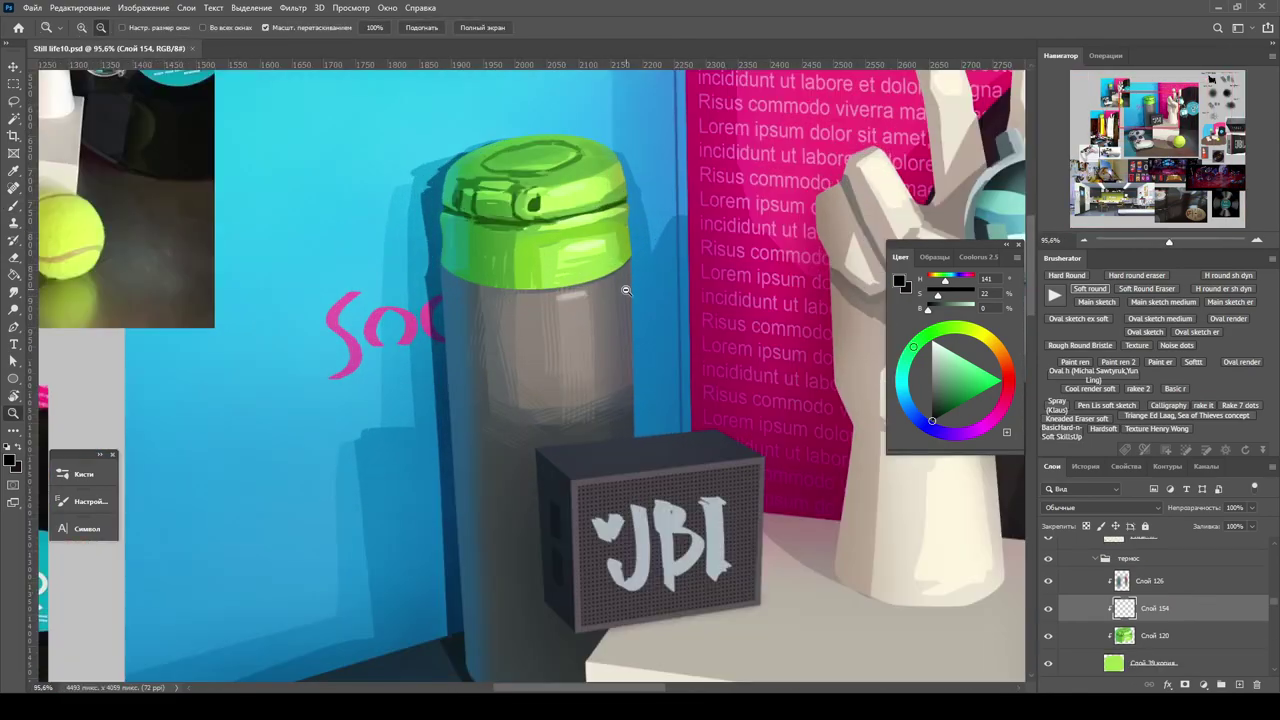
# Hatch the shading on the lid's band on Слой 154 in greens such as H 87, S 65, B 89 and H 86, S 65, B 67.
pyautogui.press('b')
pyautogui.rightClick(620, 255)
pyautogui.click(648, 420)
pyautogui.scroll(-5, 648, 420)
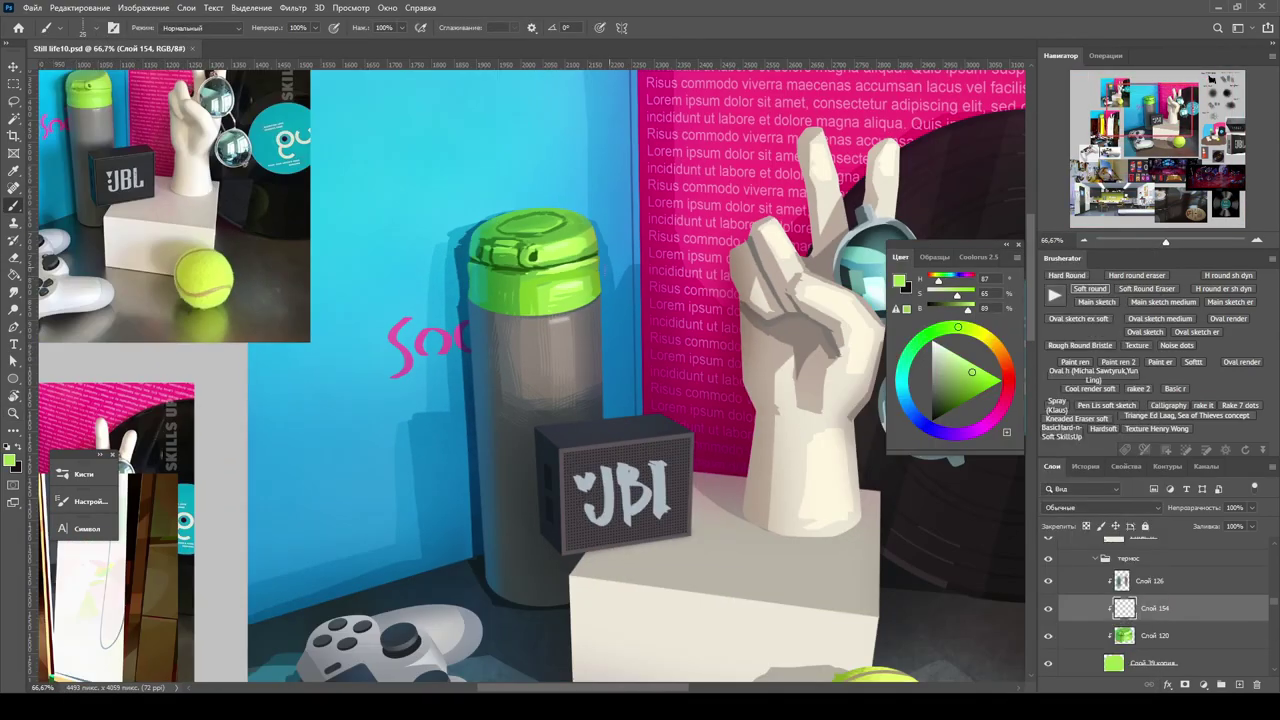
pyautogui.hotkey('ctrl', '1')
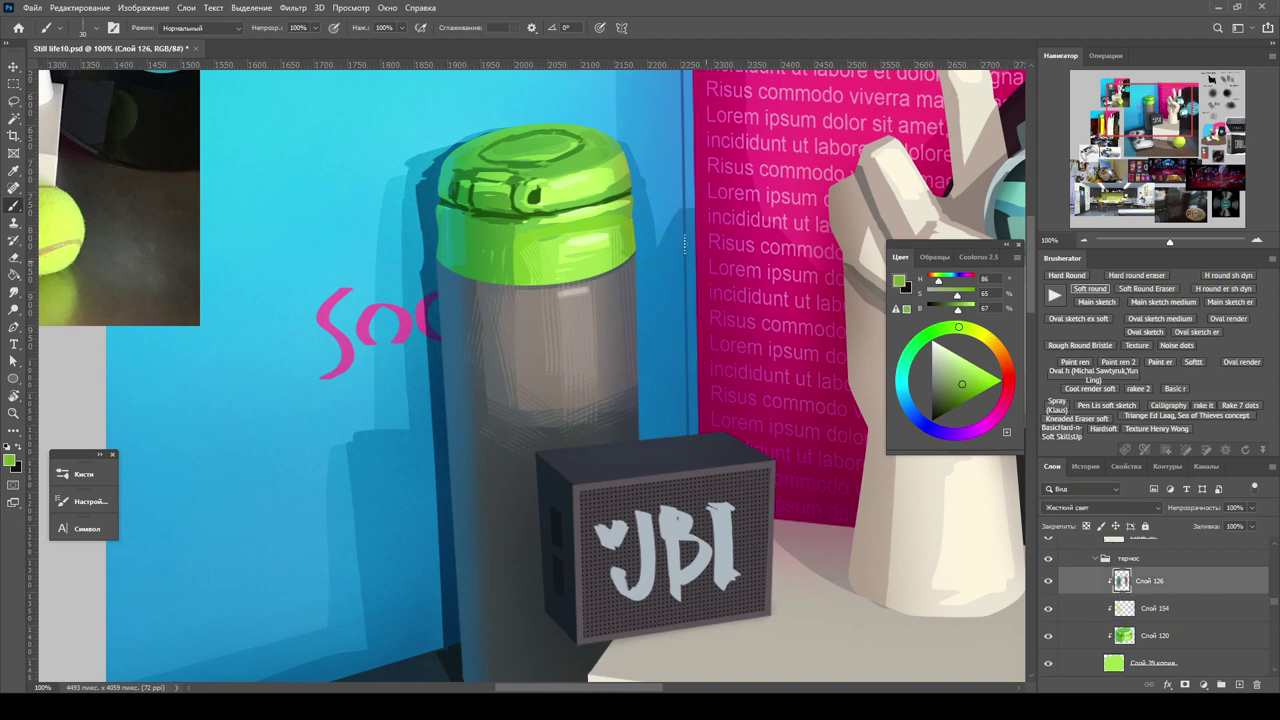
pyautogui.moveTo(608, 186); pyautogui.dragTo(631, 176)
pyautogui.keyDown('alt'); pyautogui.click(631, 176); pyautogui.keyUp('alt')
pyautogui.keyDown('alt'); pyautogui.click(509, 206); pyautogui.keyUp('alt')
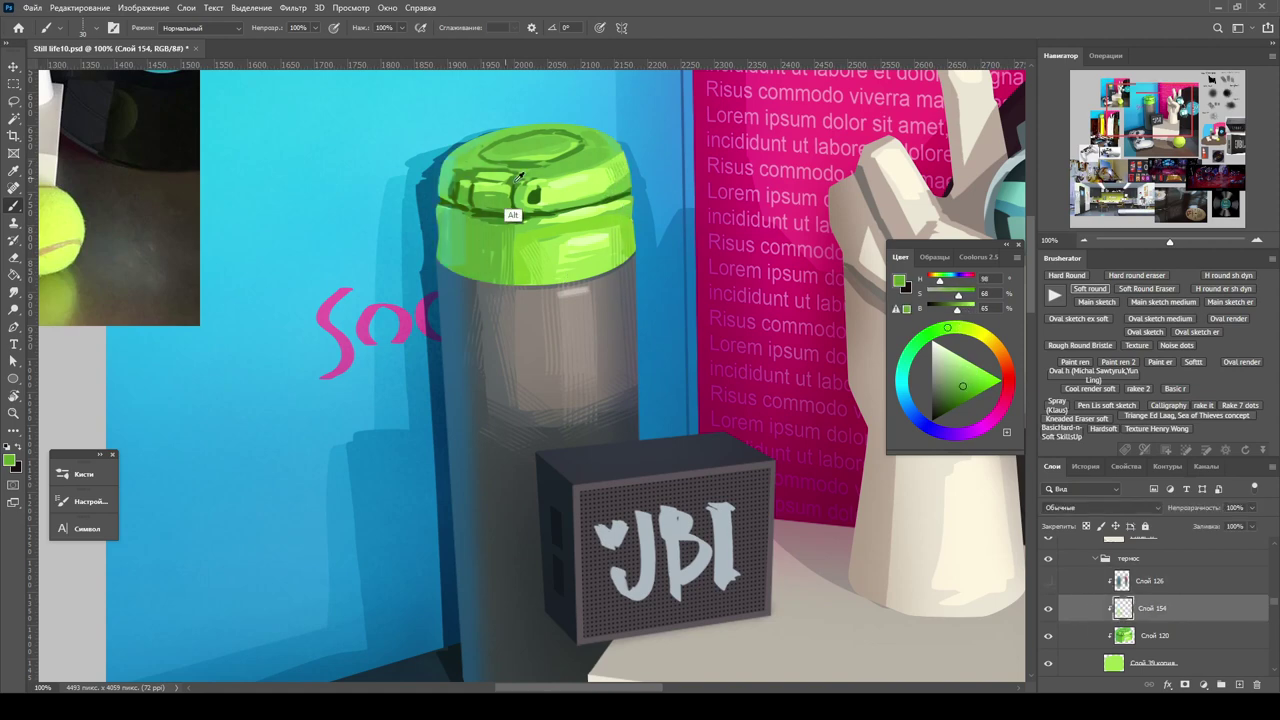
# Shade around the lid's latch and top ring on Слой 154 in darker greens (H 98, S 68, B 65 and H 103, S 69, B 54).
pyautogui.moveTo(470, 205); pyautogui.dragTo(600, 150)
pyautogui.keyDown('alt'); pyautogui.click(541, 135); pyautogui.keyUp('alt')
pyautogui.keyDown('alt'); pyautogui.click(498, 212); pyautogui.keyUp('alt')
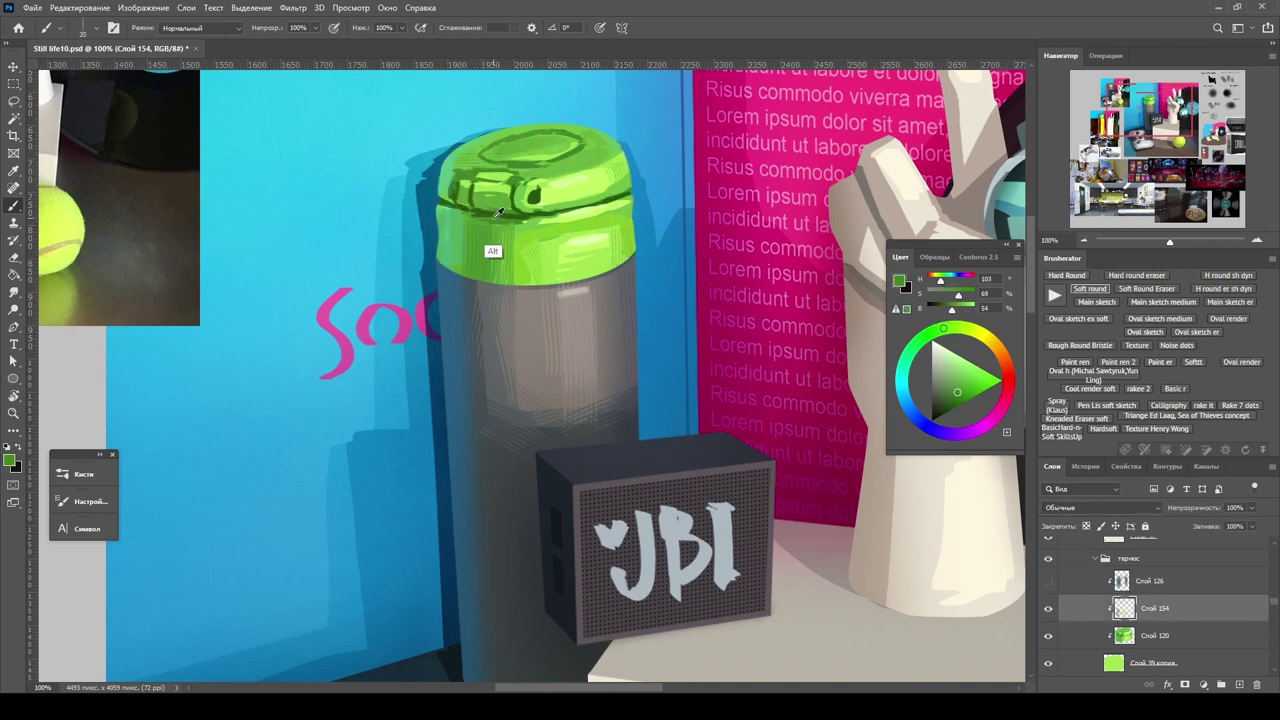
pyautogui.hotkey('ctrl', '-')
pyautogui.keyDown('alt'); pyautogui.click(505, 282); pyautogui.keyUp('alt')
pyautogui.hotkey('ctrl', '-')
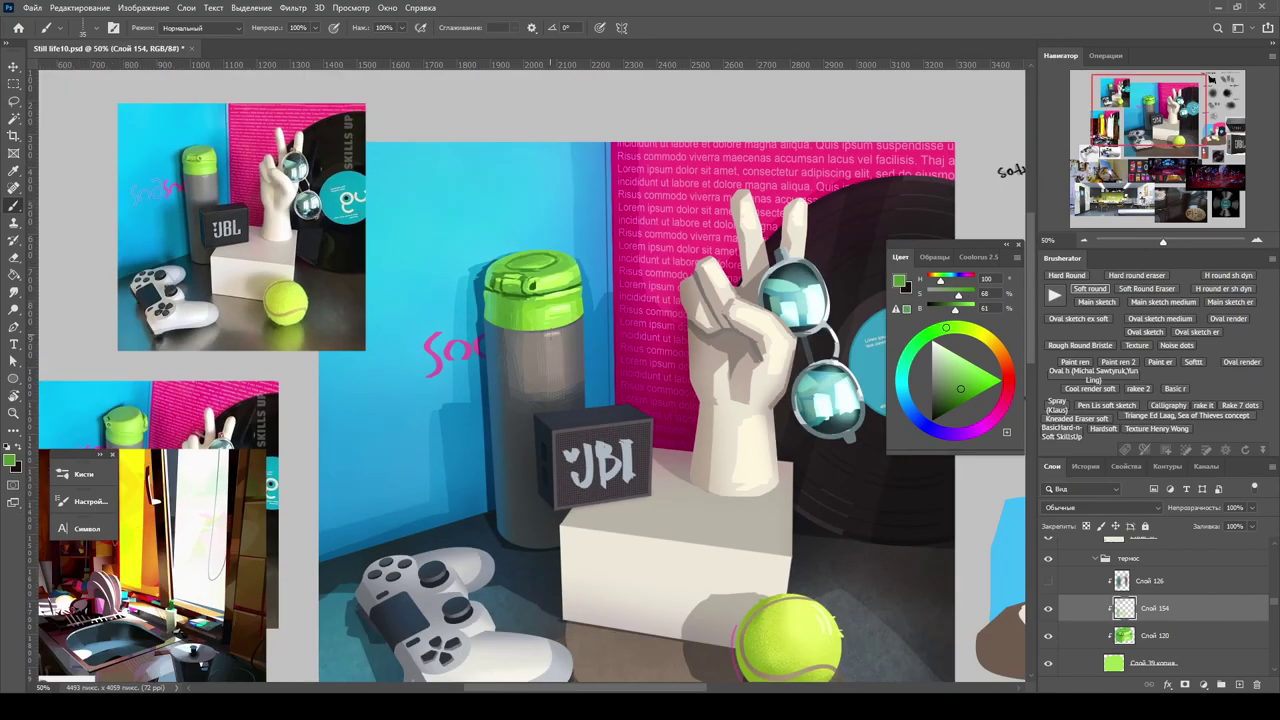
pyautogui.hotkey('ctrl', '+')
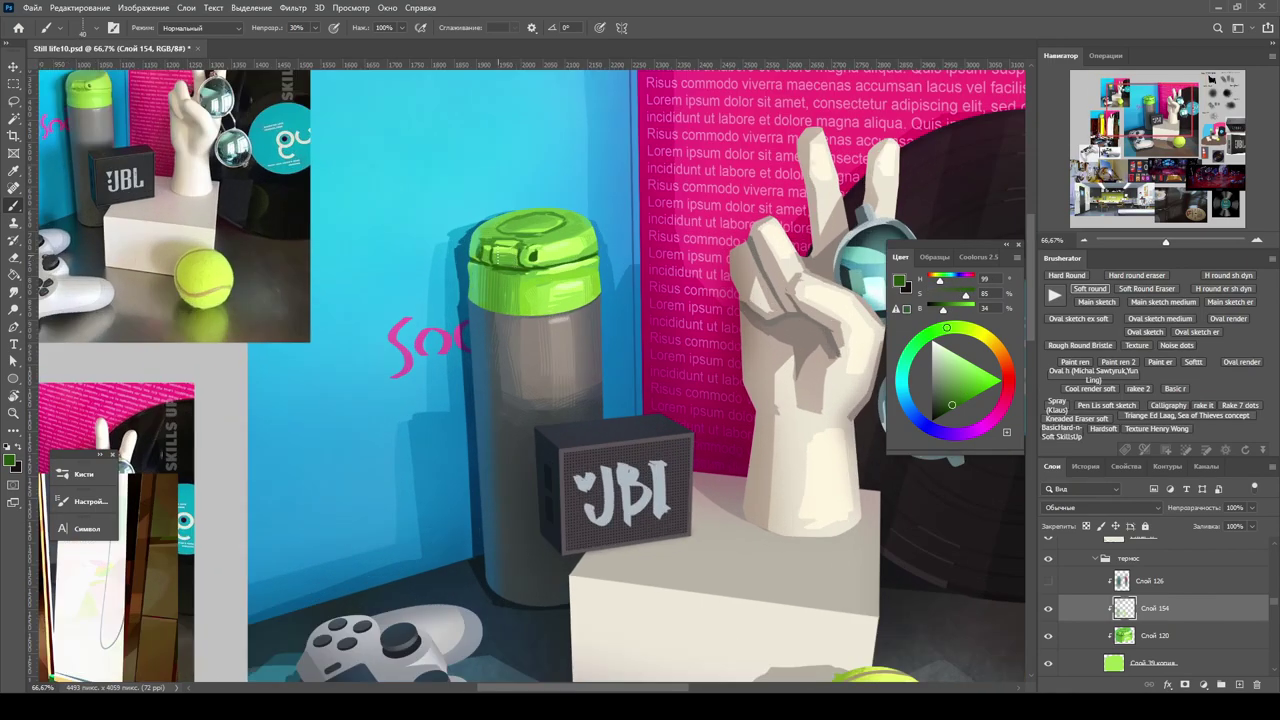
# Brighten the lid band's highlight on Слой 154 with pale green (H 84, S 33, B 100) and light green (H 84, S 61, B 100).
pyautogui.press('z')
pyautogui.moveTo(543, 322)
pyautogui.mouseDown()
pyautogui.moveTo(400, 290)
pyautogui.moveTo(605, 262)
pyautogui.mouseUp()
pyautogui.press('b')
pyautogui.keyDown('alt'); pyautogui.click(586, 263); pyautogui.keyUp('alt')
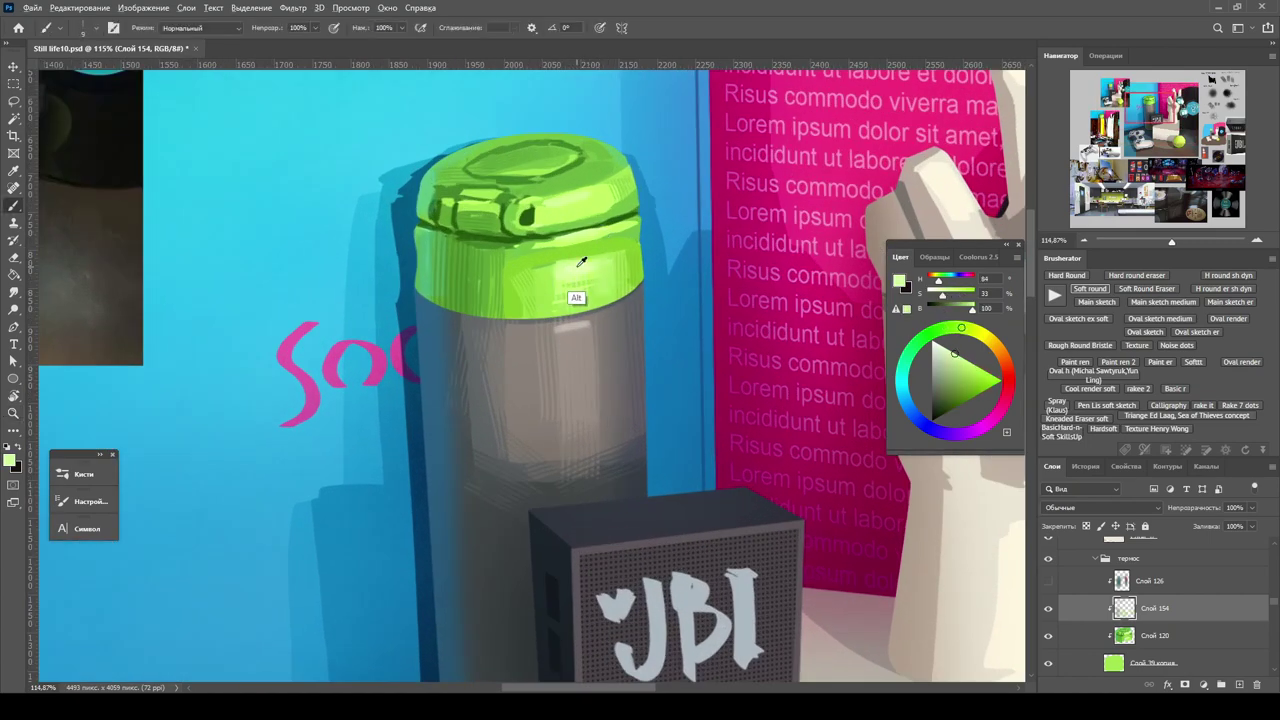
pyautogui.hotkey('ctrl', '0')
pyautogui.hotkey('ctrl', '1')
pyautogui.hotkey('ctrl', '0')
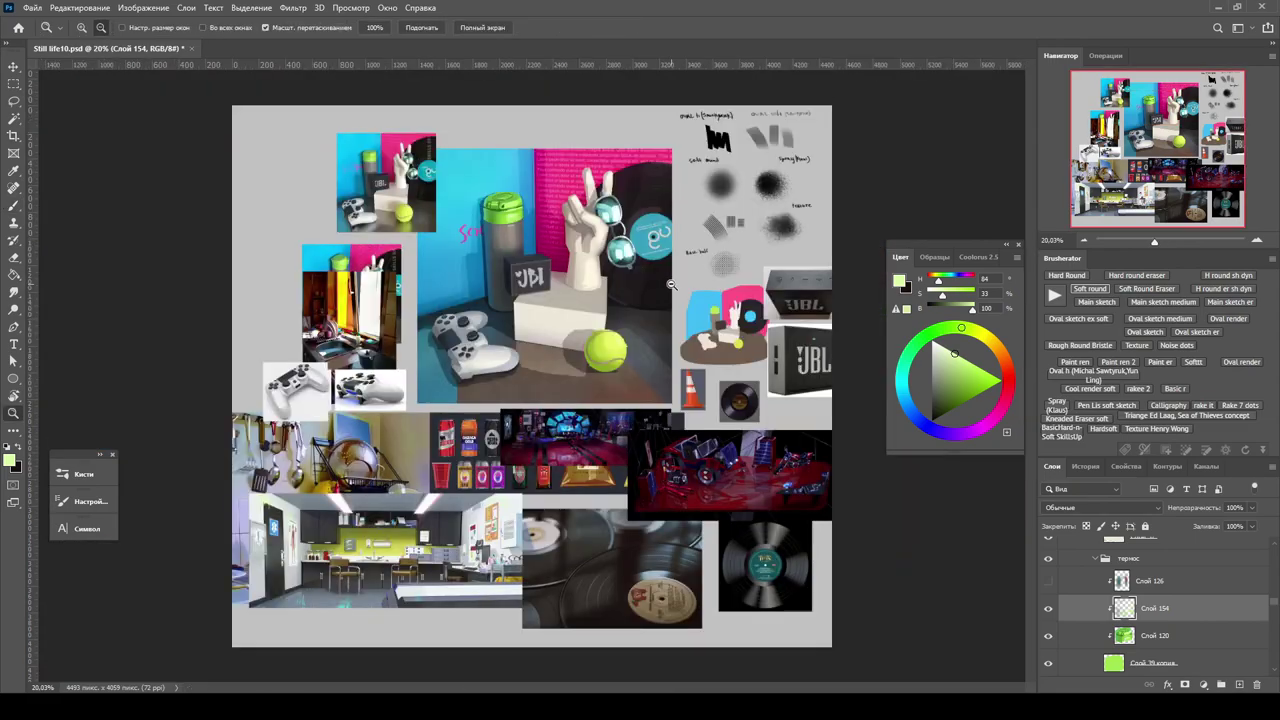
pyautogui.scroll(5, 540, 260)
pyautogui.keyDown('alt'); pyautogui.click(535, 254); pyautogui.keyUp('alt')
pyautogui.scroll(-10, 541, 247)
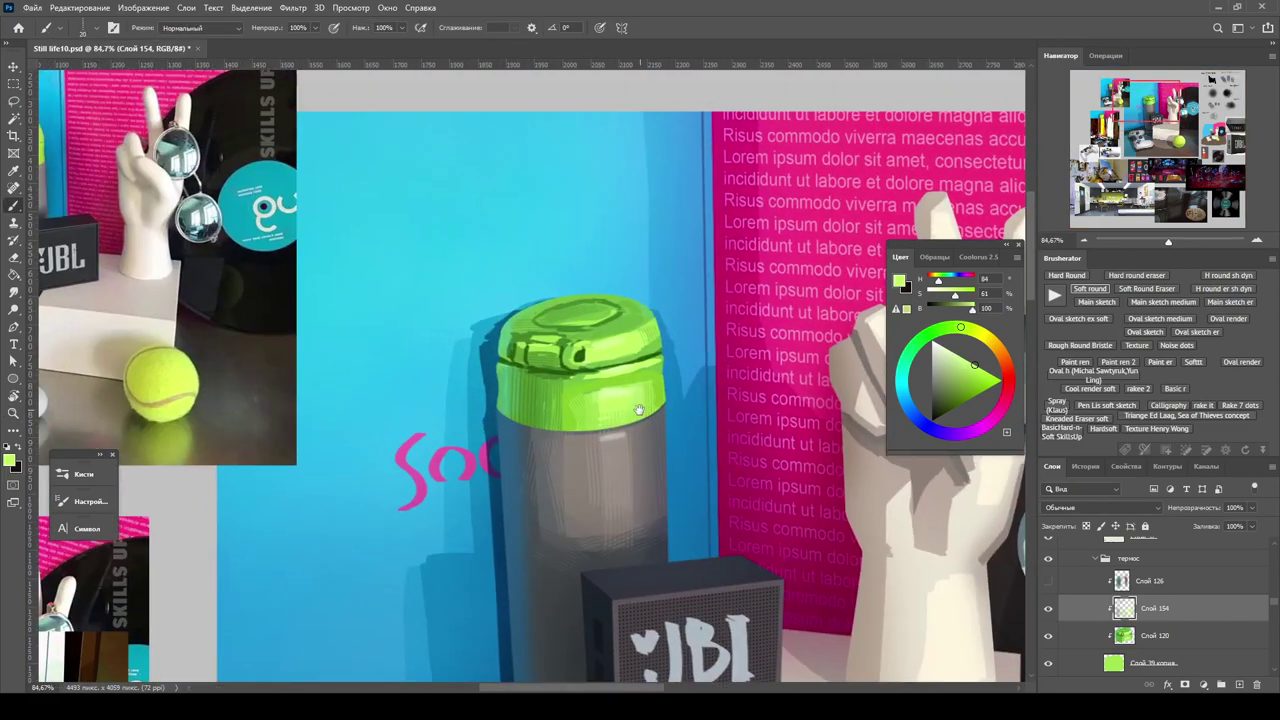
# Hide the reflection layer Слой 126 and set up the Main sketch brush at 10% opacity.
pyautogui.press('z')
pyautogui.scroll(8, 566, 259)
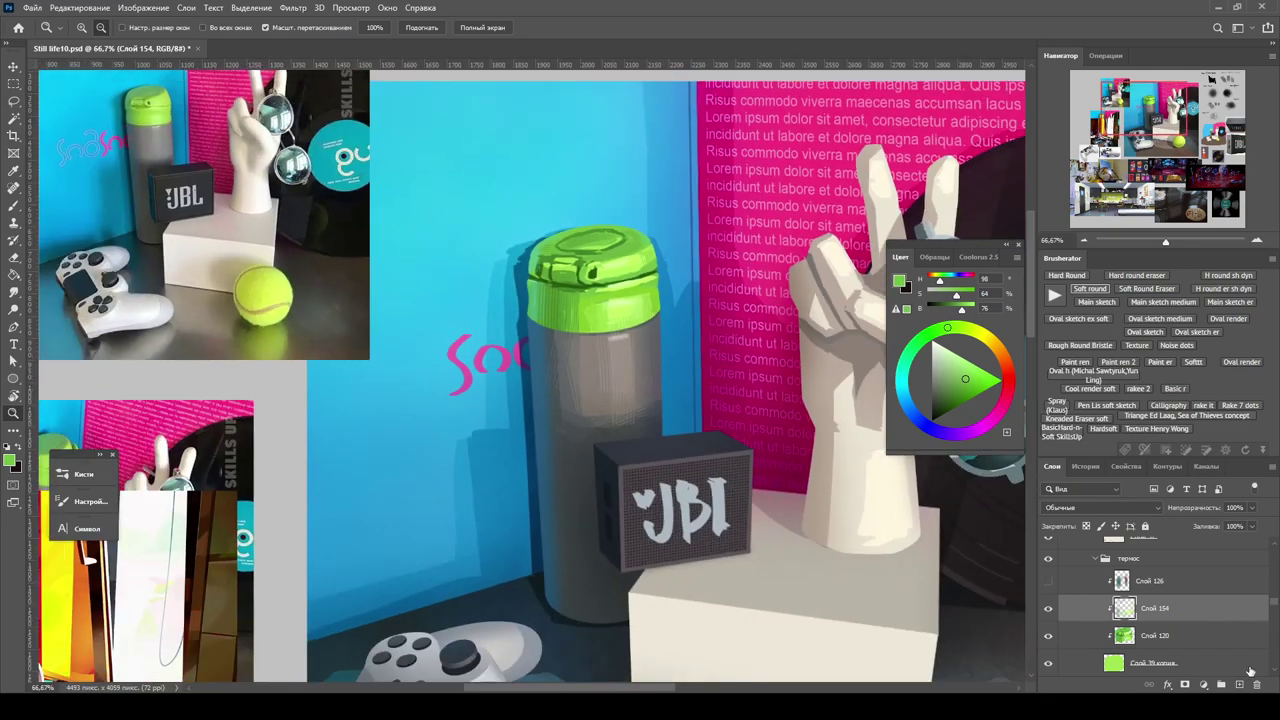
pyautogui.click(1150, 580)
pyautogui.scroll(-2, 600, 300)
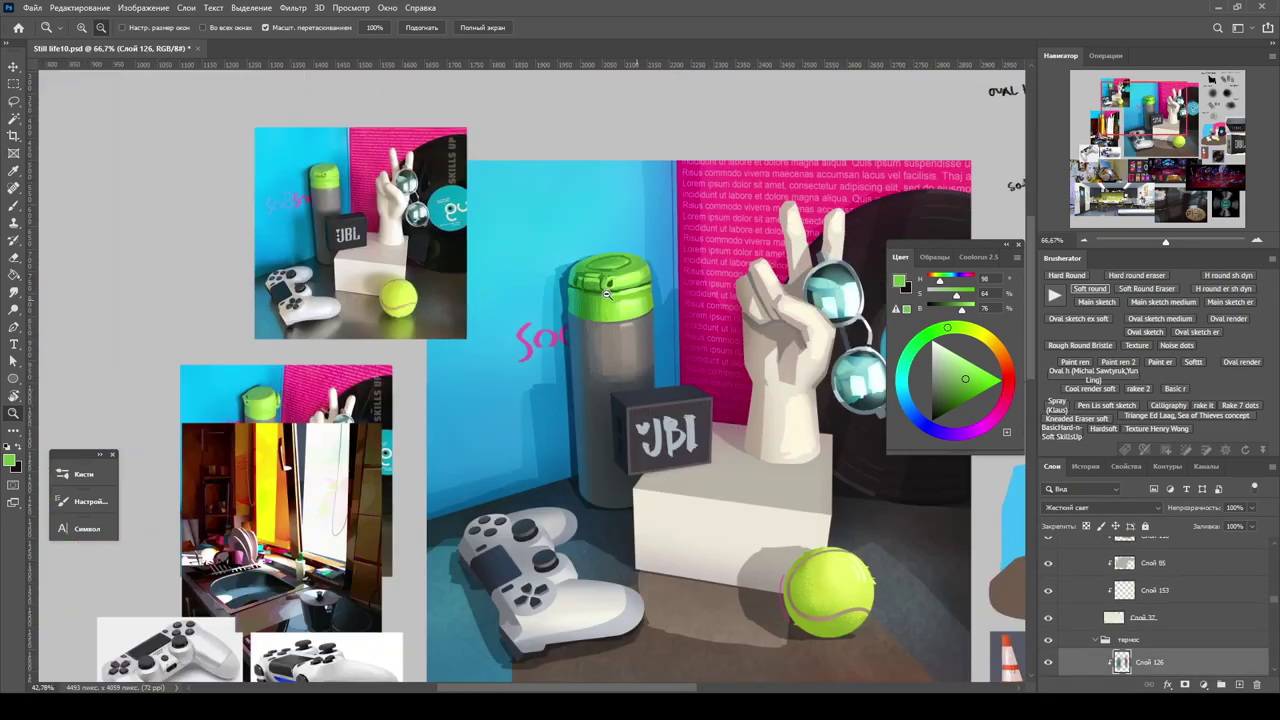
pyautogui.scroll(5, 600, 300)
pyautogui.press('b')
pyautogui.press('1')
pyautogui.click(1048, 662)
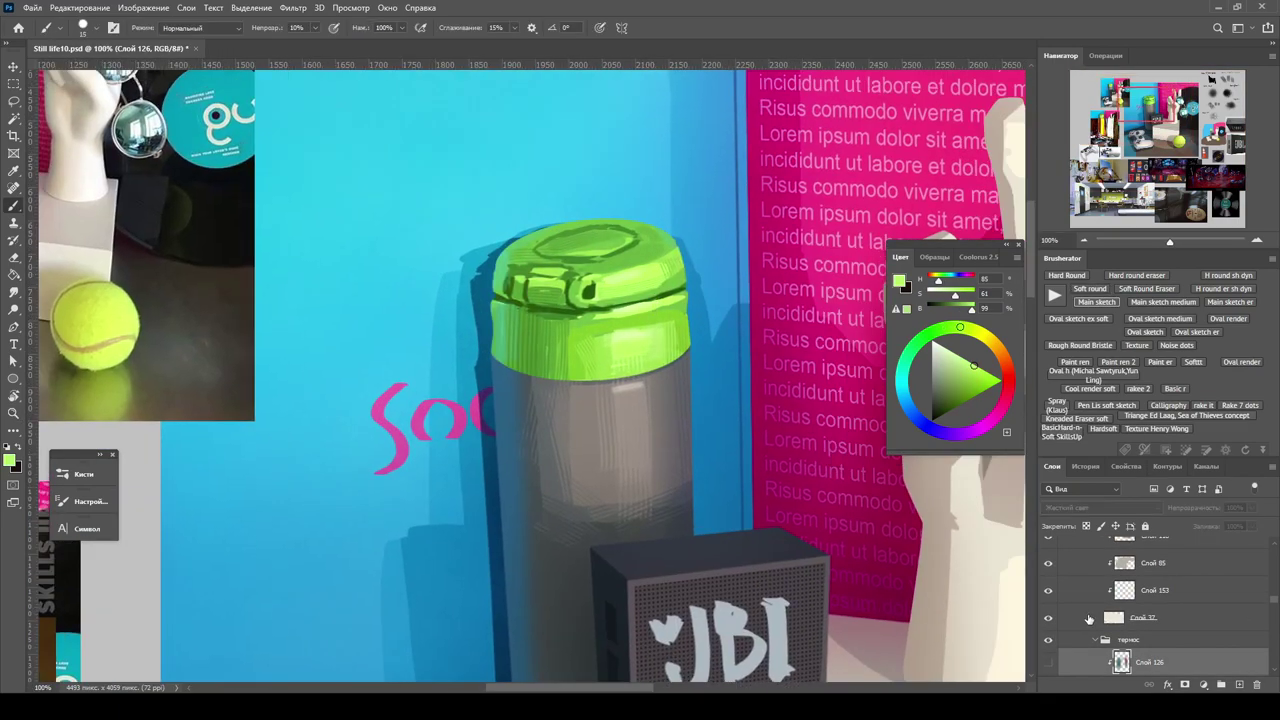
# Blend the lid's highlights on Слой 154 with light green (H 84, S 61, B 100) and mid green (H 99, S 64, B 75).
pyautogui.hotkey('alt', '[')
pyautogui.press('h')
pyautogui.click(646, 330)
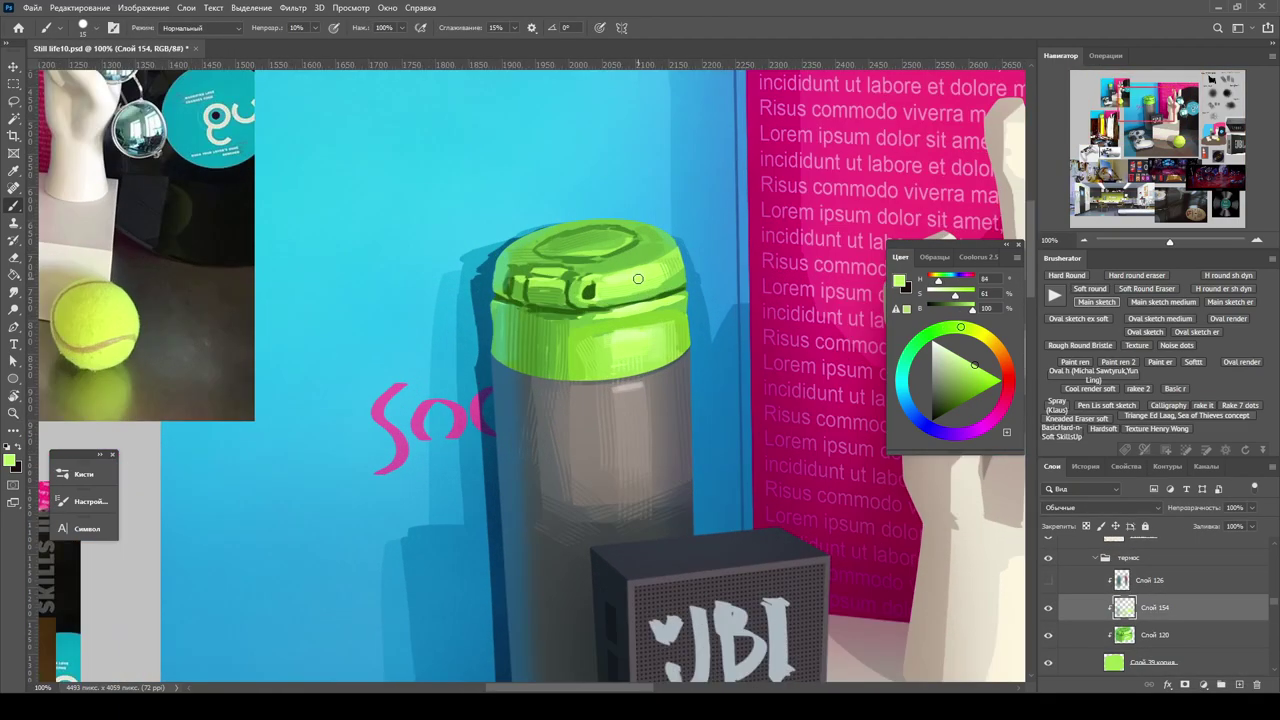
pyautogui.keyDown('alt'); pyautogui.click(649, 360); pyautogui.keyUp('alt')
pyautogui.press('h')
pyautogui.click(622, 353)
pyautogui.keyDown('alt'); pyautogui.click(622, 353); pyautogui.keyUp('alt')
pyautogui.hotkey('ctrl', '-')
pyautogui.hotkey('ctrl', '-')
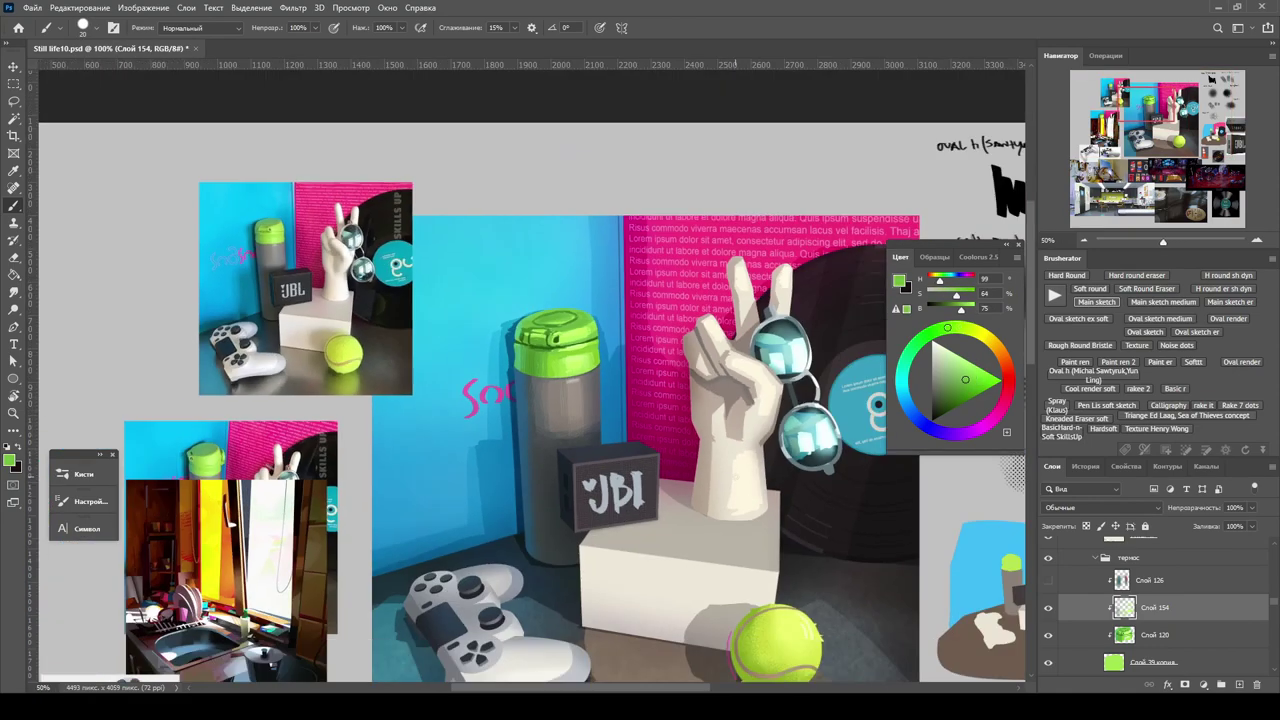
# Check the tennis ball's overlay layer Слой 90 and remove the unused Слой 55 from Группа 1.
pyautogui.press('z')
pyautogui.click(608, 390)
pyautogui.moveTo(608, 390); pyautogui.dragTo(620, 331)
pyautogui.press('v')
pyautogui.keyDown('ctrl'); pyautogui.click(780, 450); pyautogui.keyUp('ctrl')
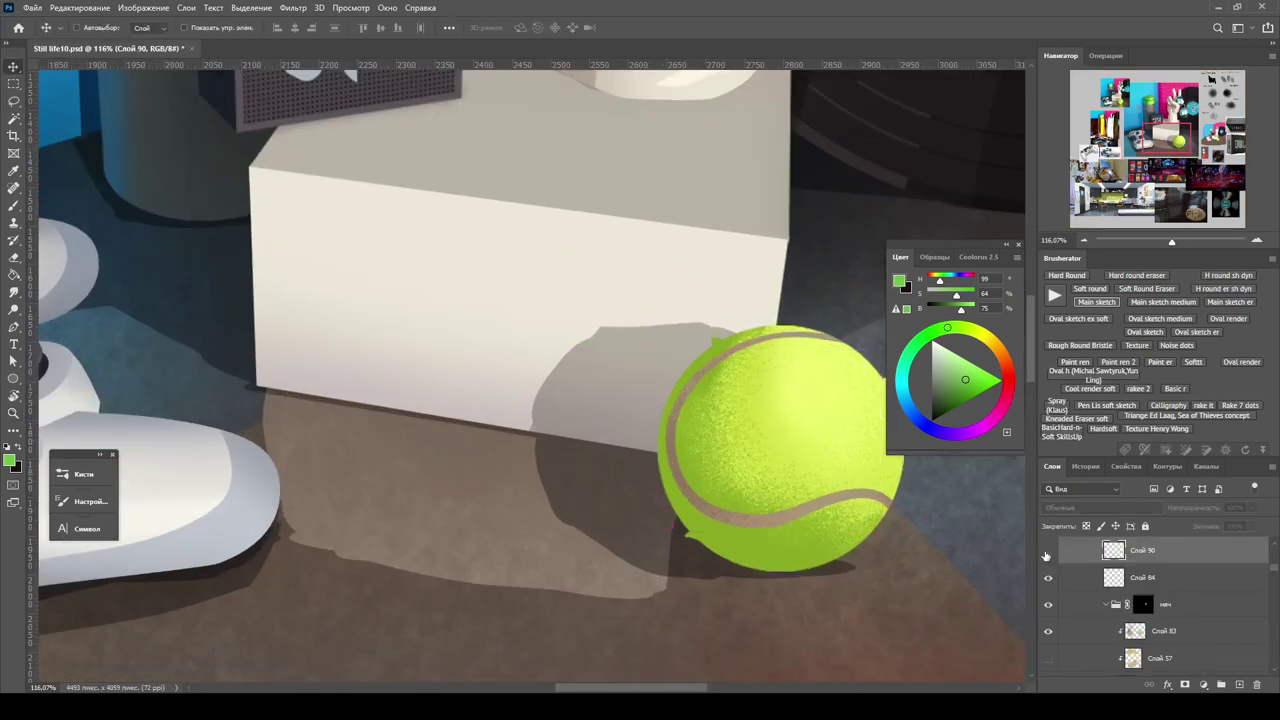
pyautogui.moveTo(1140, 660); pyautogui.dragTo(1135, 612)
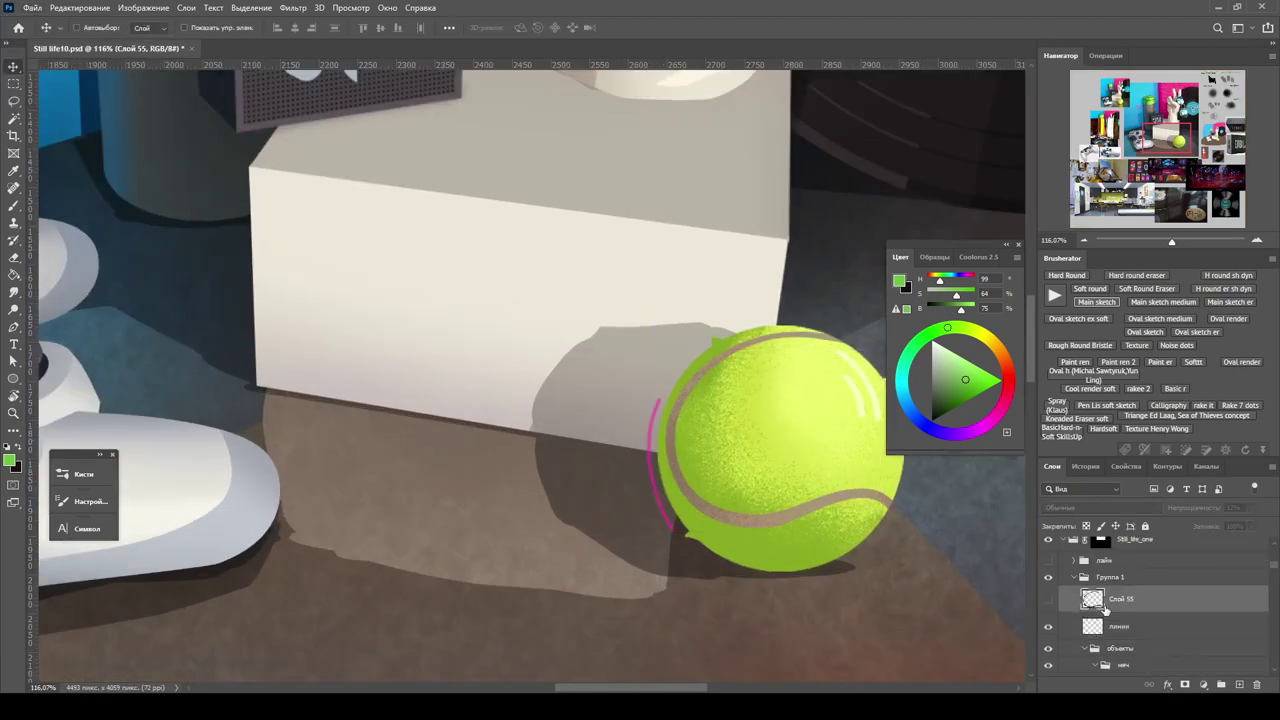
pyautogui.press('z')
pyautogui.moveTo(560, 330); pyautogui.dragTo(466, 330)
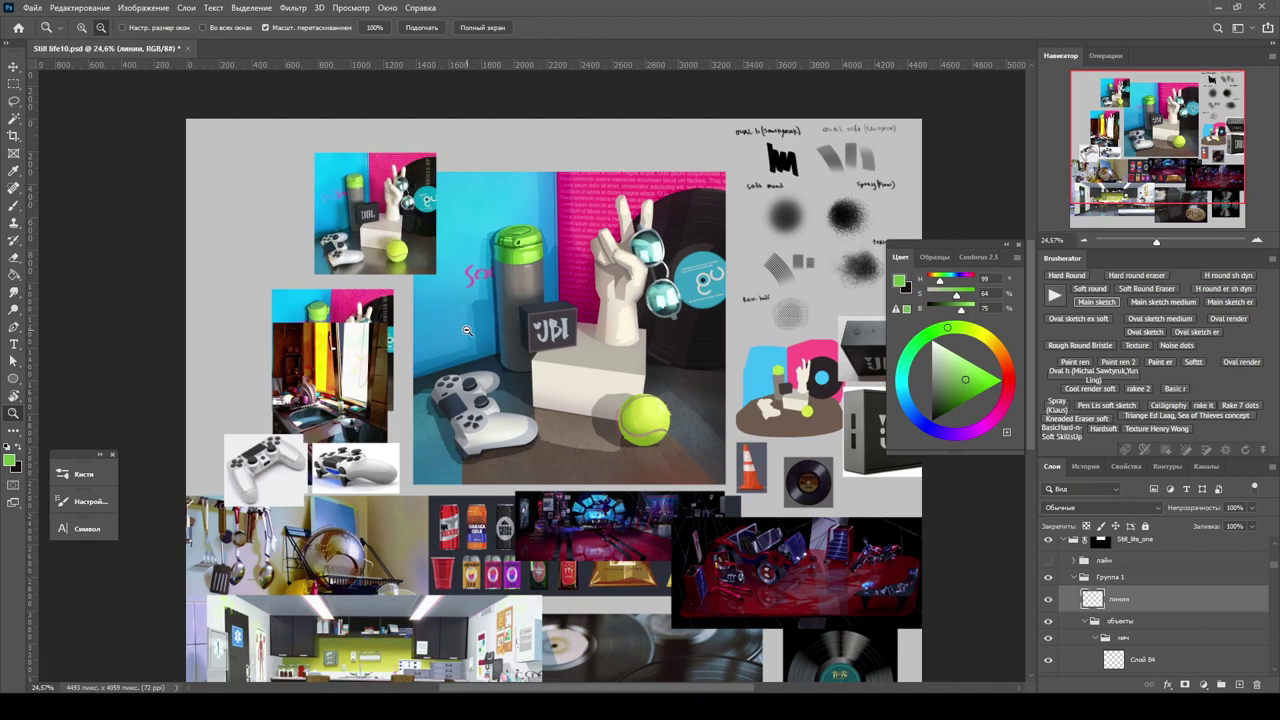
# Add a new layer in the speaker's колонка group and switch to the Brush tool.
pyautogui.moveTo(562, 250); pyautogui.dragTo(610, 400)
pyautogui.keyDown('ctrl'); pyautogui.click(543, 424); pyautogui.keyUp('ctrl')
pyautogui.hotkey('ctrl', 'shift', 'alt', 'n')
pyautogui.scroll(-3, 543, 424)
pyautogui.scroll(3, 716, 178)
pyautogui.press('b')
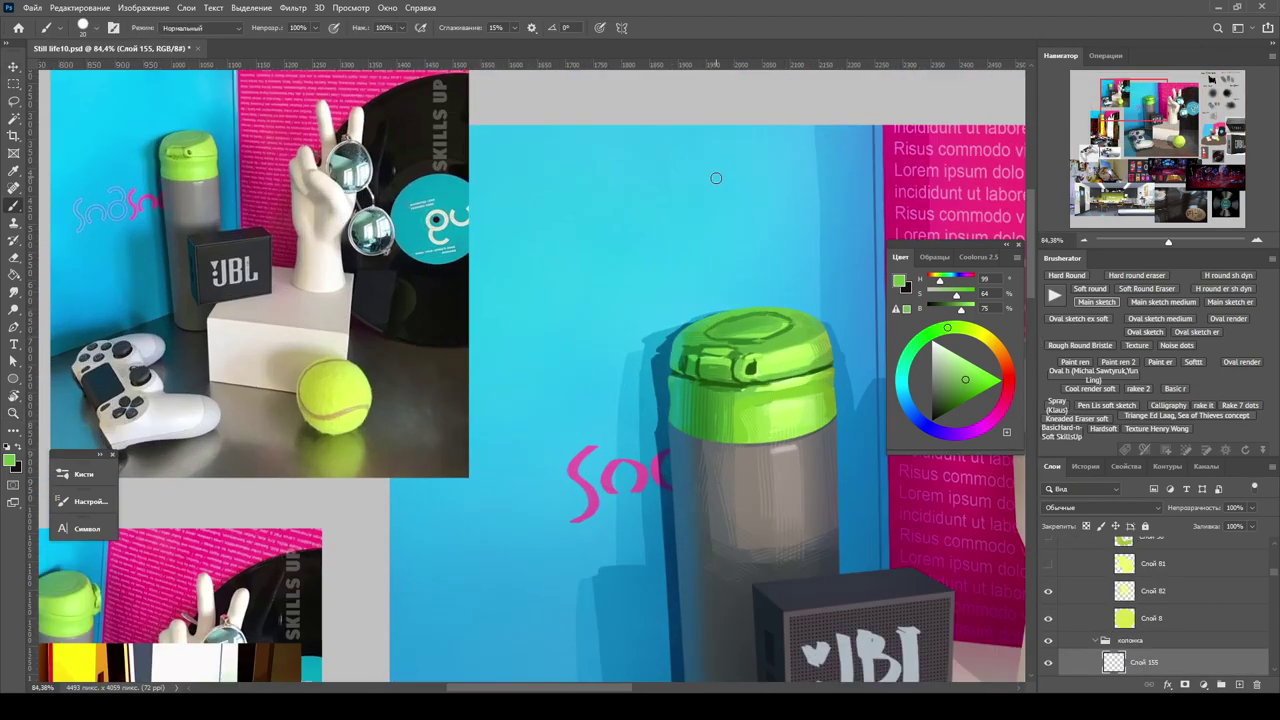
# Choose an oval brush and letter a white JBL on the blue wall above the thermos on Слой 155.
pyautogui.rightClick(756, 253)
pyautogui.click(589, 278)
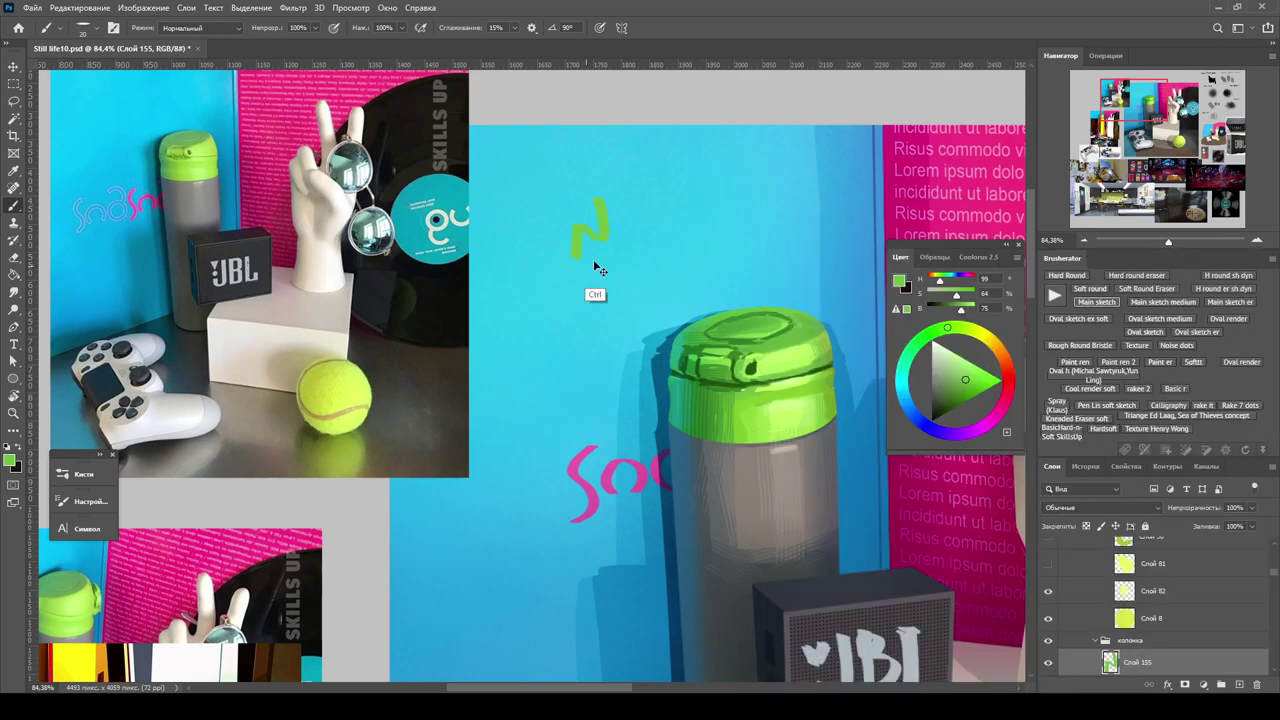
pyautogui.rightClick(589, 278)
pyautogui.click(862, 387)
pyautogui.moveTo(605, 170)
pyautogui.mouseDown()
pyautogui.moveTo(600, 255)
pyautogui.moveTo(566, 250)
pyautogui.moveTo(622, 256)
pyautogui.mouseUp()
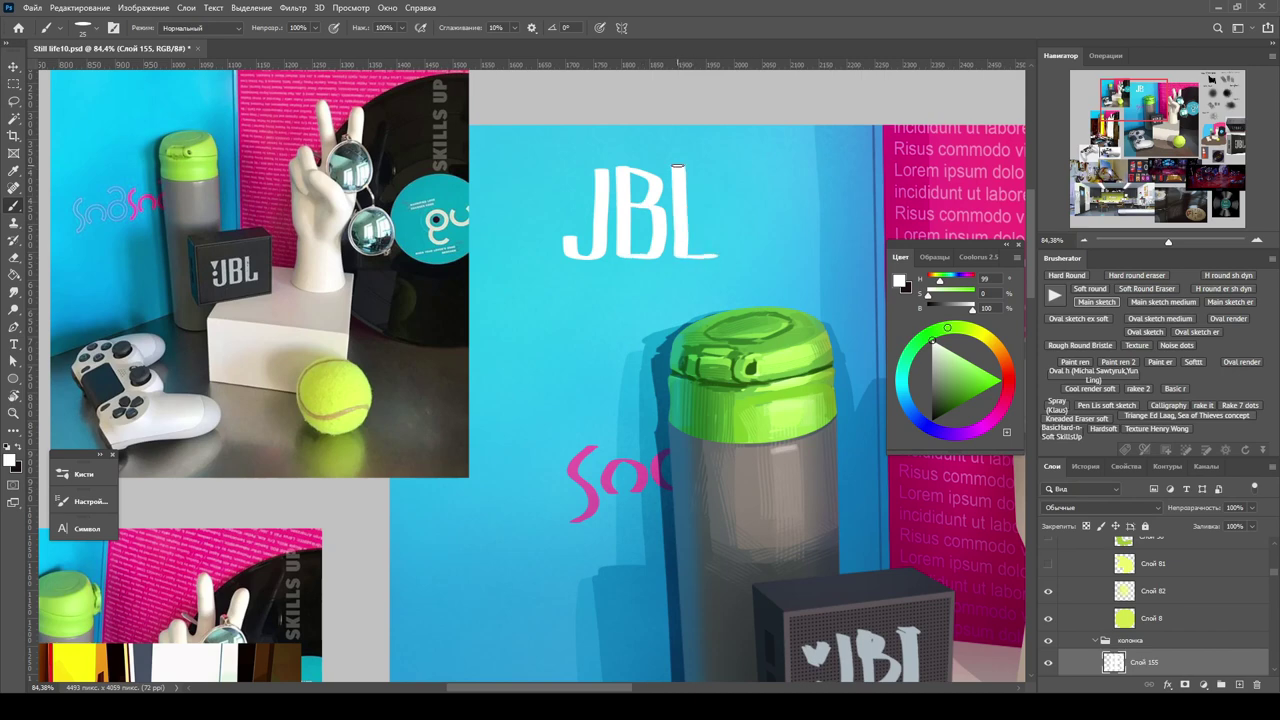
# Add the logo's white triangle beside the J and trim the letter shapes with the Oval er1 eraser.
pyautogui.press('e')
pyautogui.rightClick(590, 176)
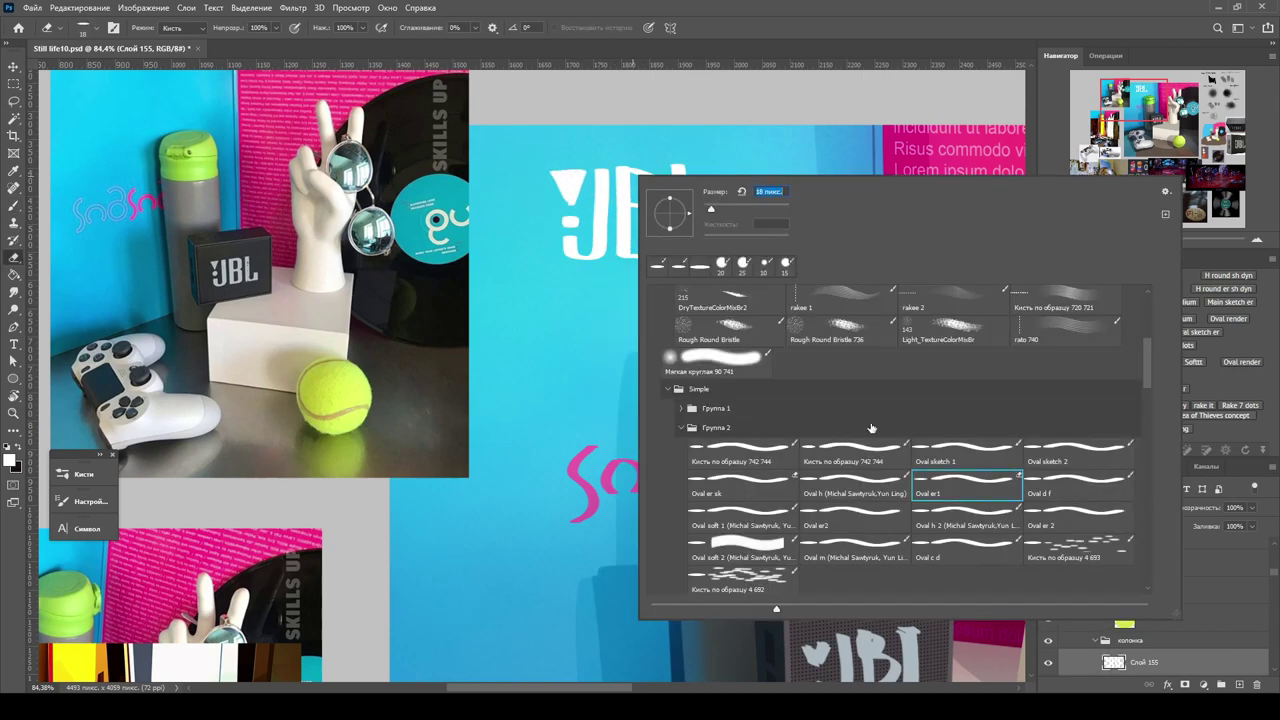
pyautogui.press('Escape')
pyautogui.press('b')
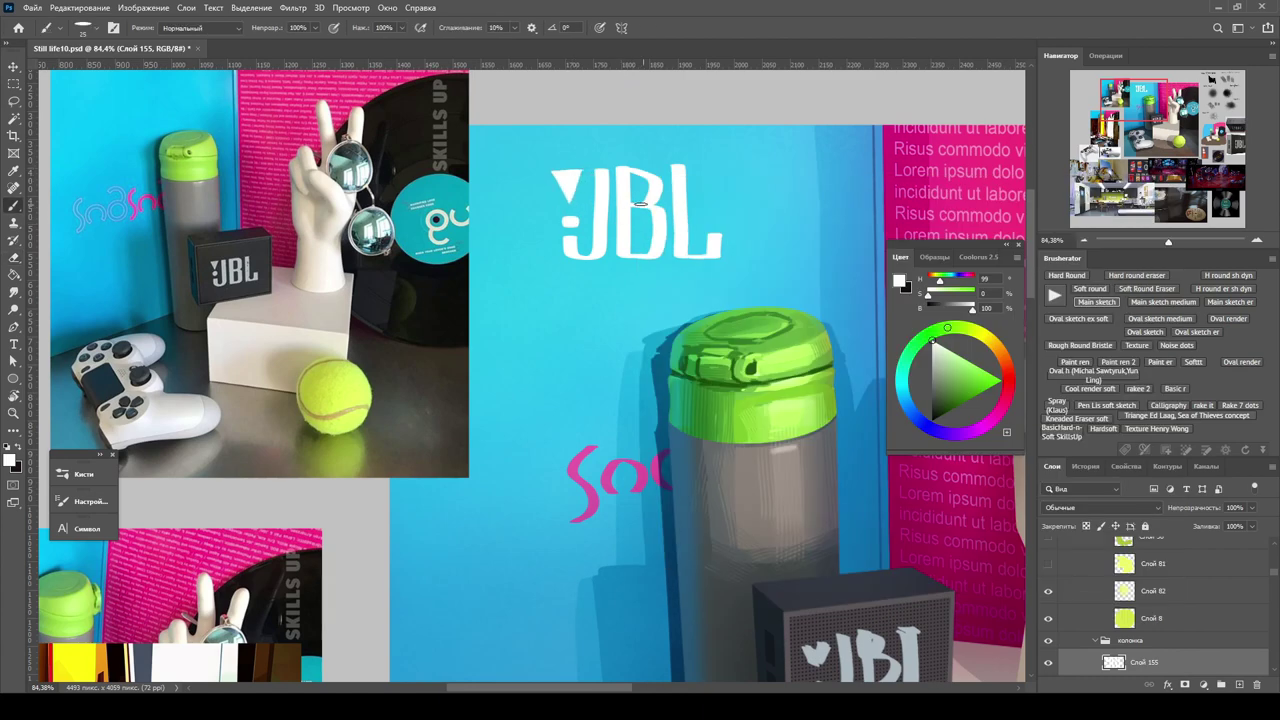
pyautogui.press('e')
pyautogui.rightClick(640, 203)
pyautogui.press('Escape')
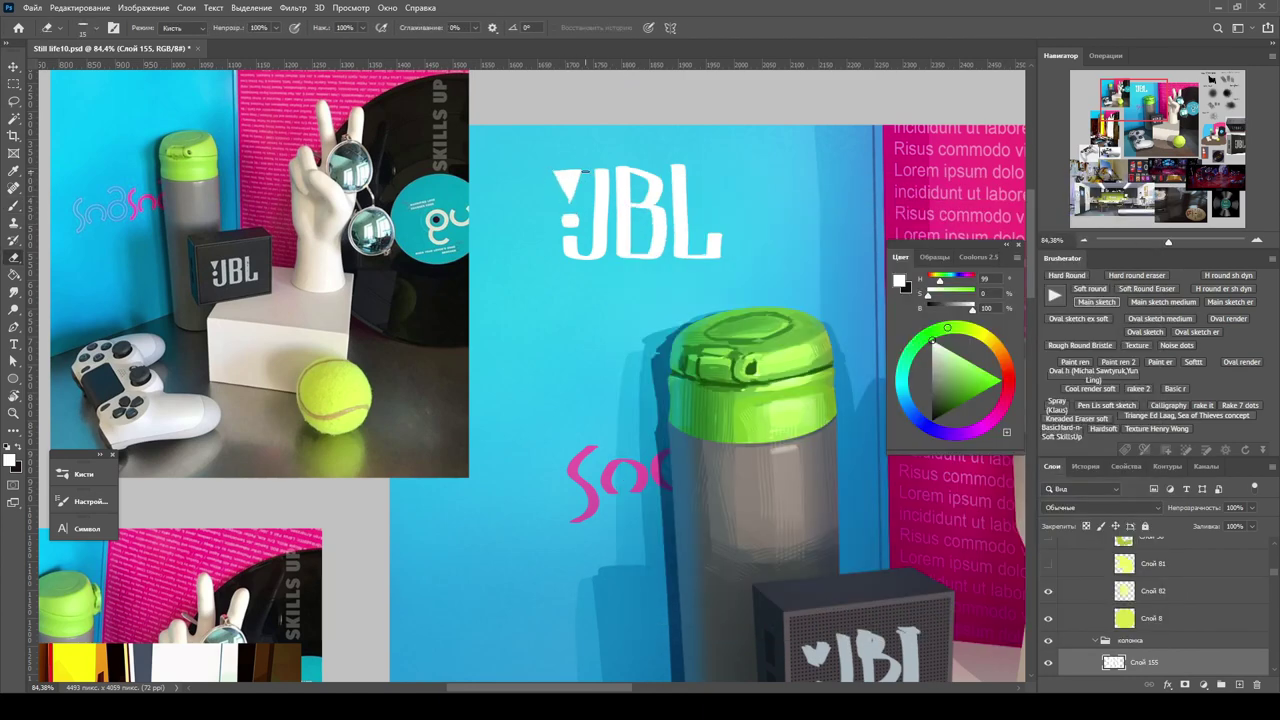
pyautogui.press('b')
pyautogui.press('e')
pyautogui.press('b')
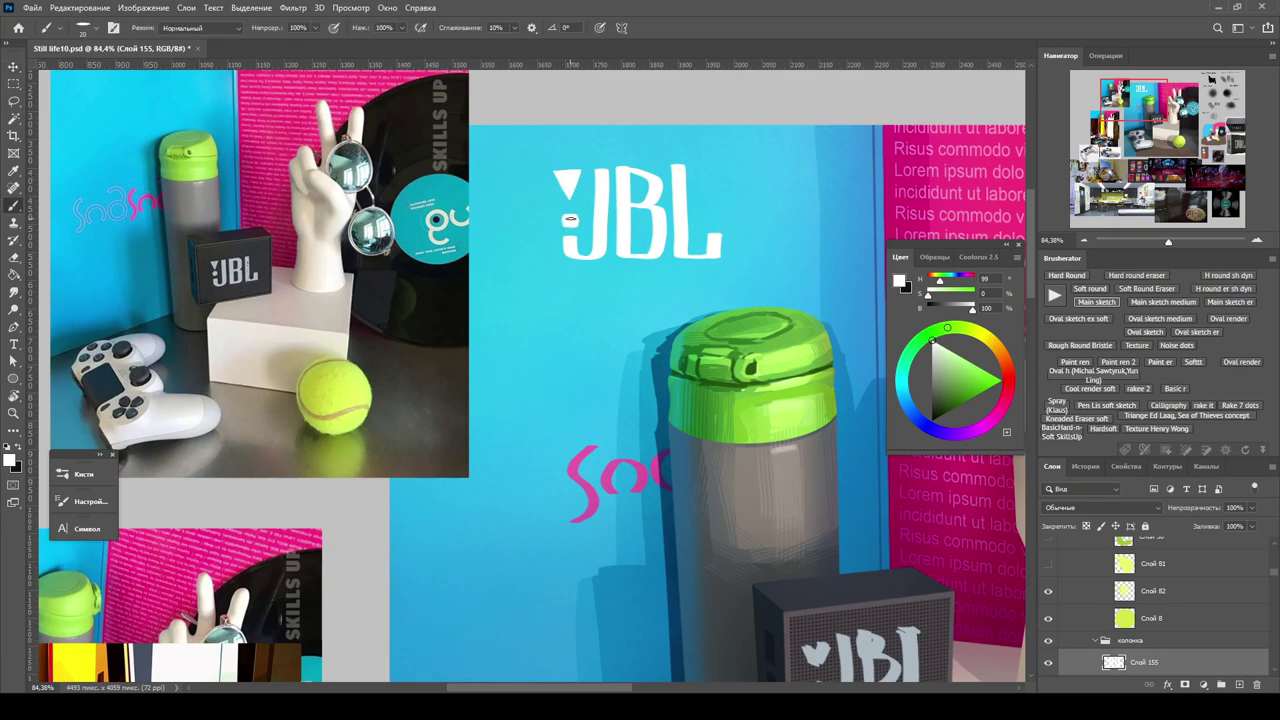
# Paint the round dot under the logo's triangle with Hard Round and clean up the triangle and letter edges.
pyautogui.scroll(2, 610, 251)
pyautogui.scroll(-3, 600, 200)
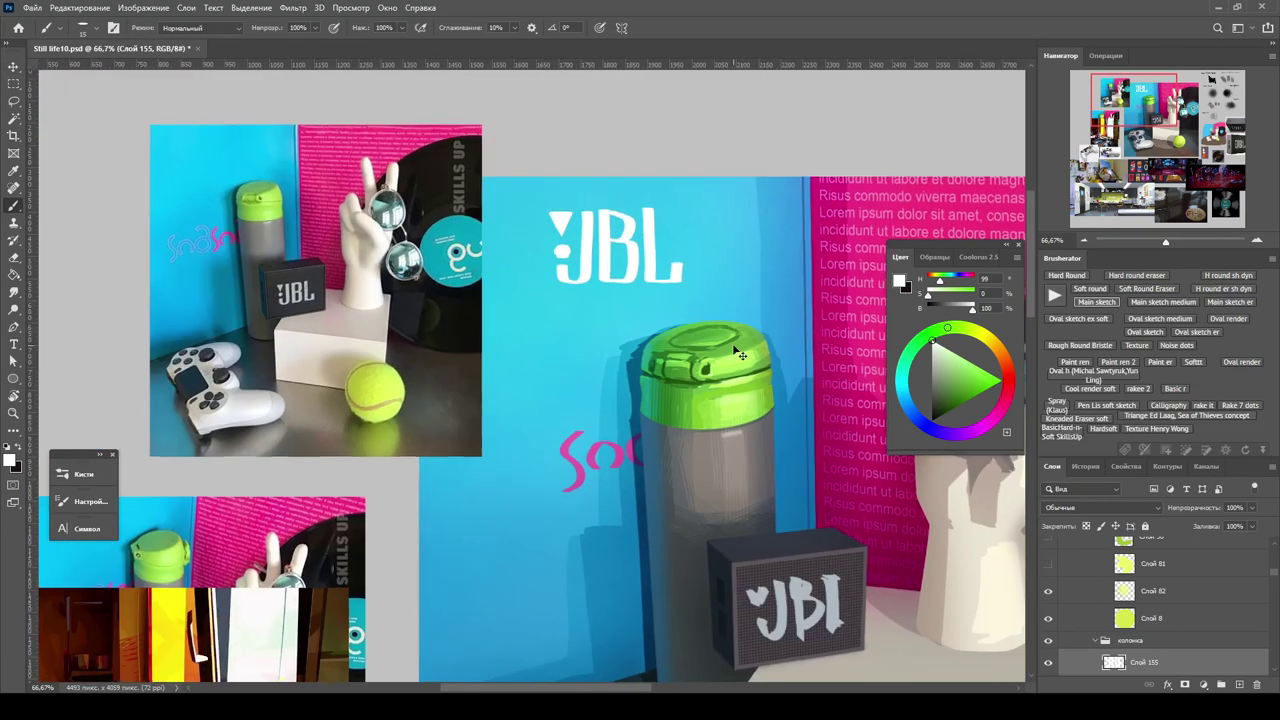
pyautogui.scroll(3, 590, 150)
pyautogui.press('l')
pyautogui.moveTo(548, 112); pyautogui.dragTo(587, 140)
pyautogui.press('b')
pyautogui.hotkey('ctrl', 'd')
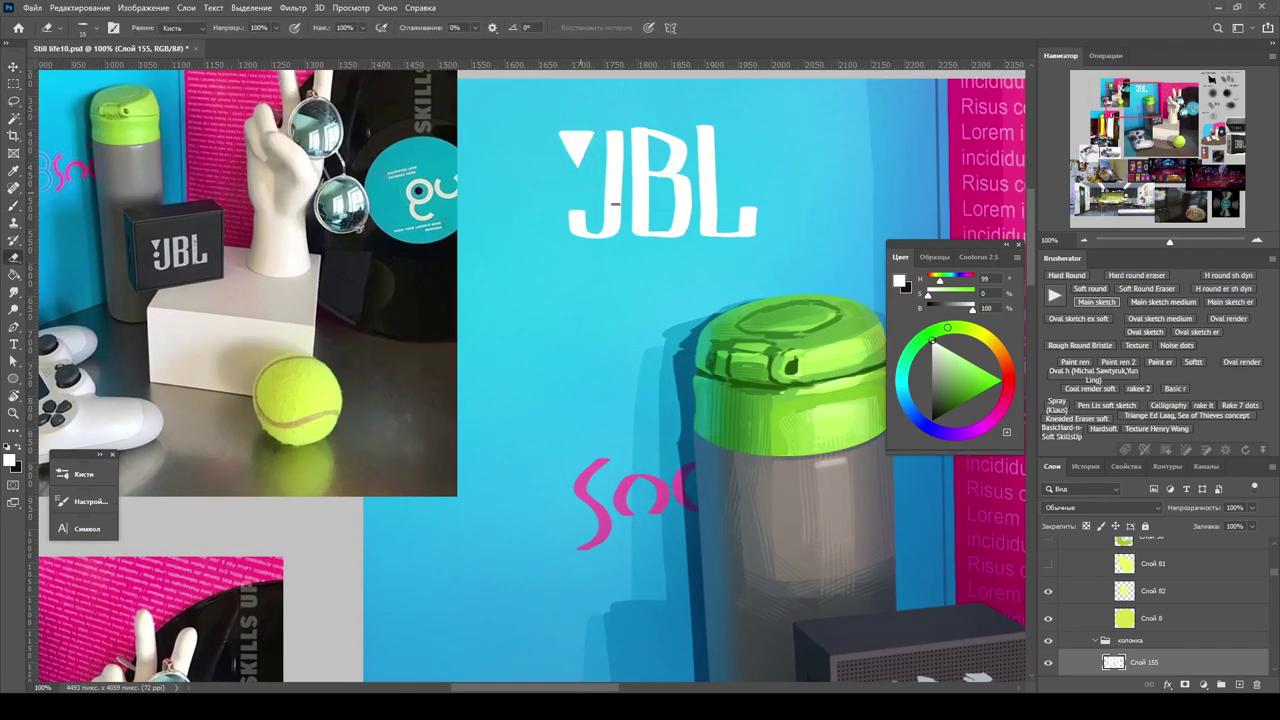
pyautogui.scroll(2, 620, 170)
pyautogui.press('e')
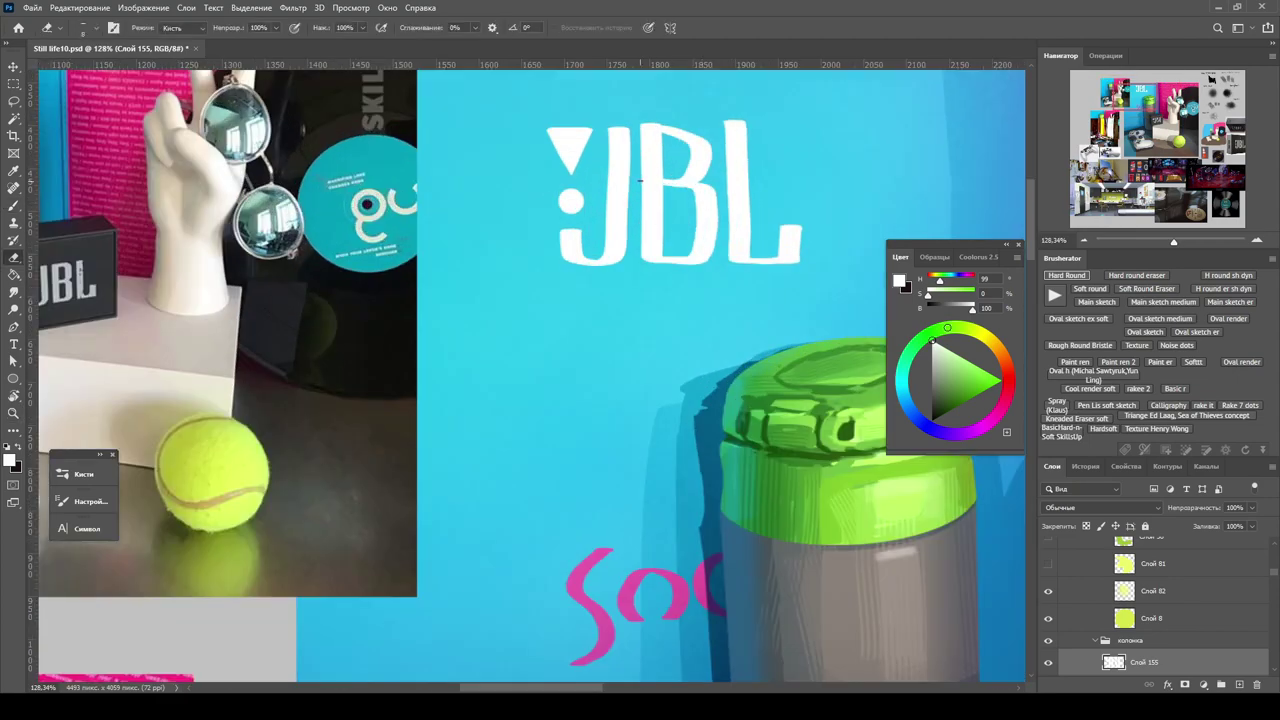
pyautogui.scroll(-2, 642, 236)
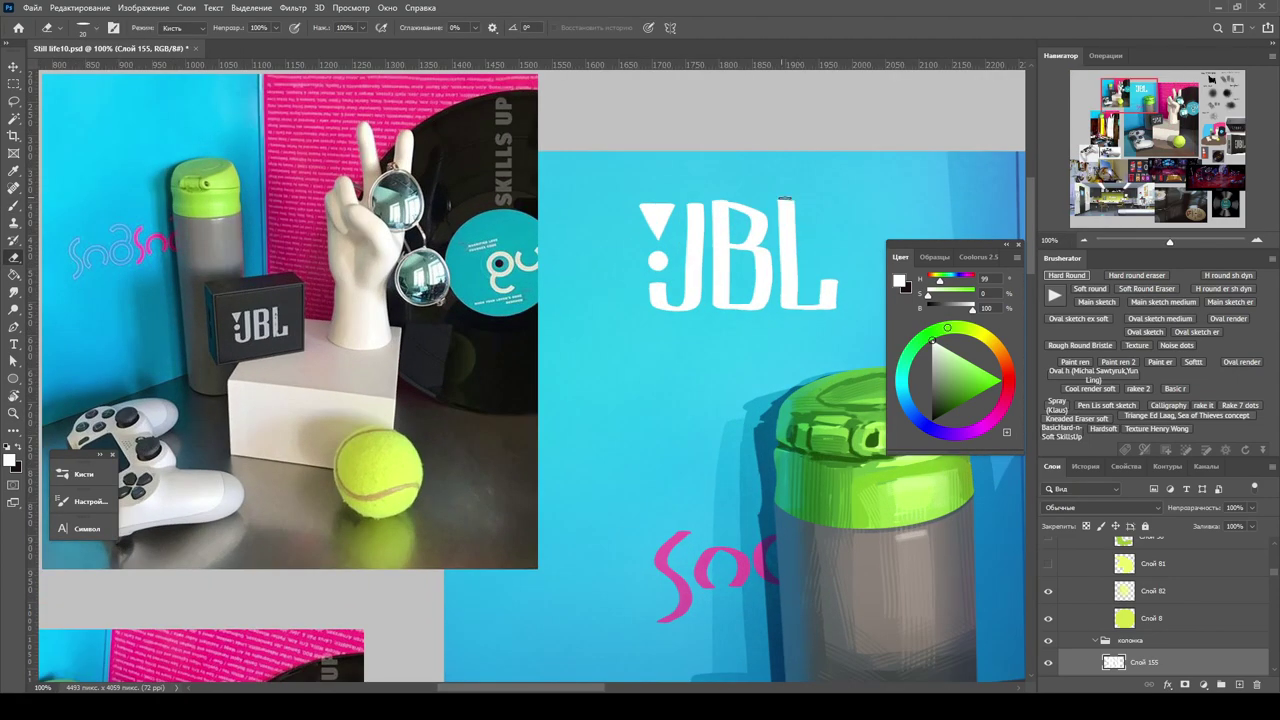
pyautogui.scroll(-2, 795, 200)
pyautogui.scroll(2, 814, 243)
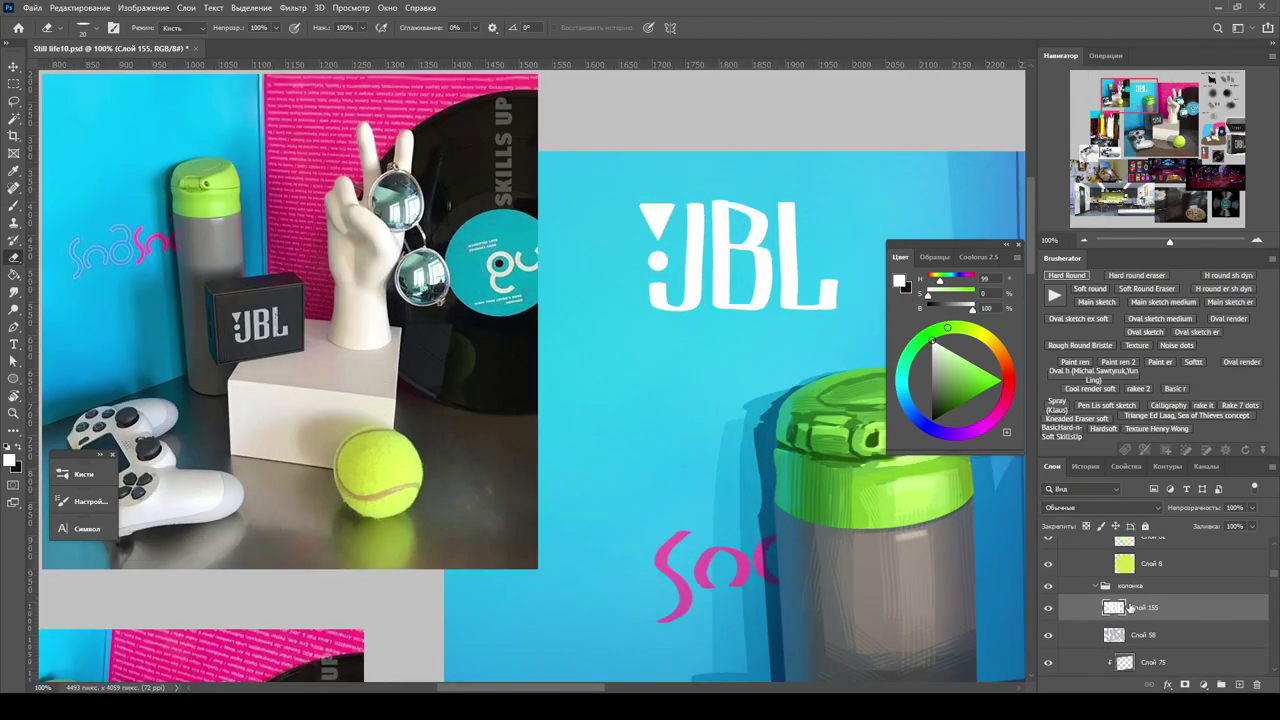
# Convert Слой 155 to a smart object, hide the old logo layer Слой 58, and move the new logo onto the speaker.
pyautogui.rightClick(1140, 612)
pyautogui.press('Escape')
pyautogui.hotkey('ctrl', 't')
pyautogui.moveTo(590, 185); pyautogui.dragTo(671, 471)
# Distort the JBL logo so its corners follow the perspective of the speaker's front grille.
pyautogui.rightClick(862, 447)
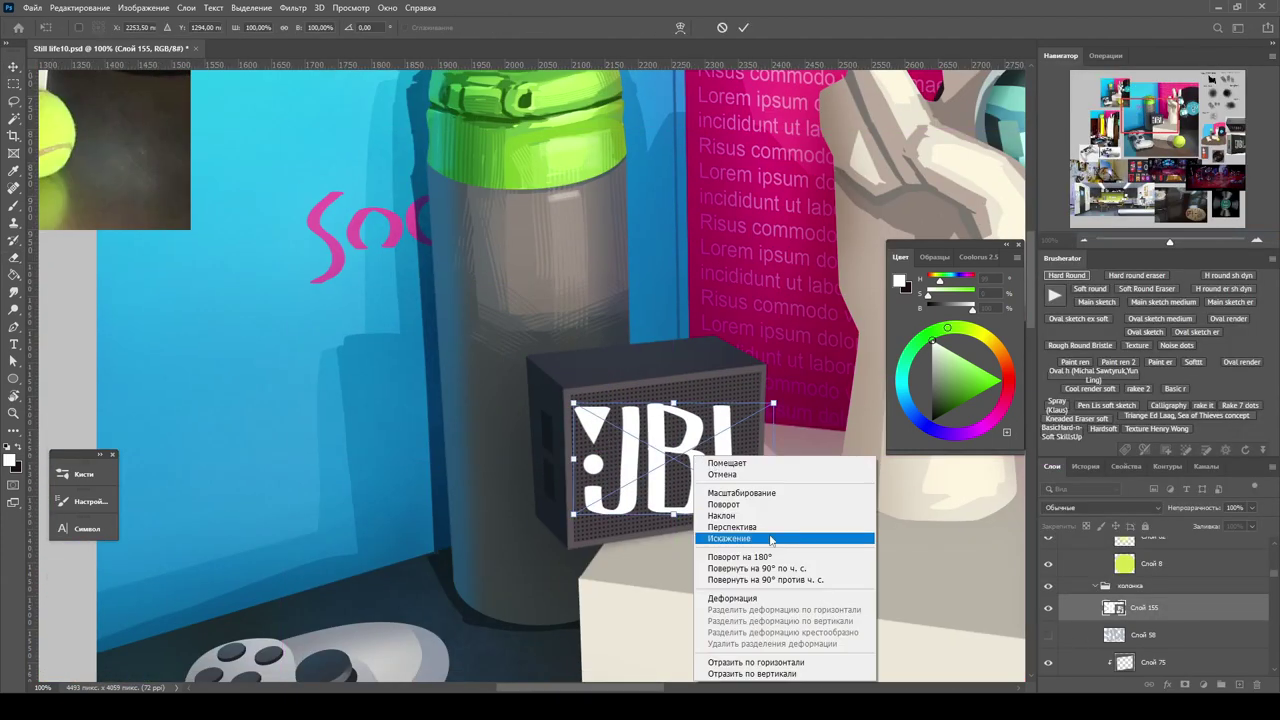
pyautogui.click(900, 534)
pyautogui.moveTo(778, 523); pyautogui.dragTo(750, 492)
pyautogui.moveTo(752, 404); pyautogui.dragTo(754, 402)
pyautogui.scroll(1, 754, 402)
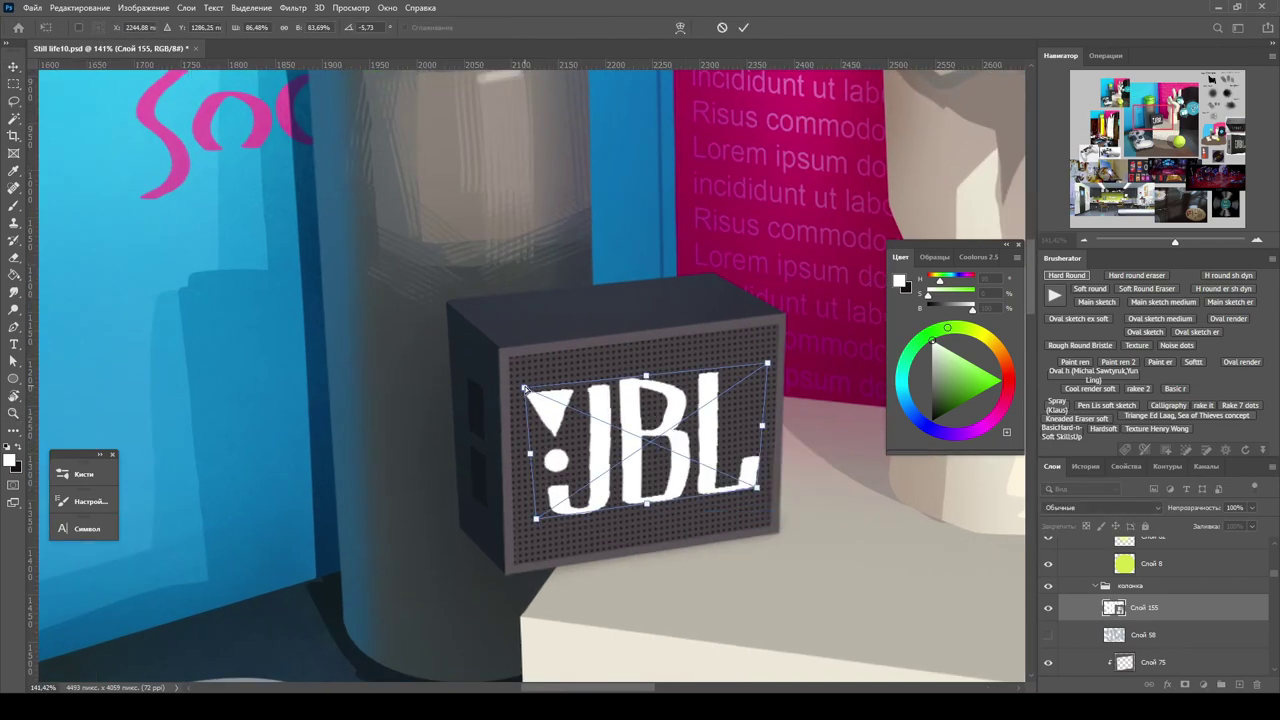
pyautogui.moveTo(527, 390); pyautogui.dragTo(531, 386)
pyautogui.press('Return')
pyautogui.scroll(1, 531, 386)
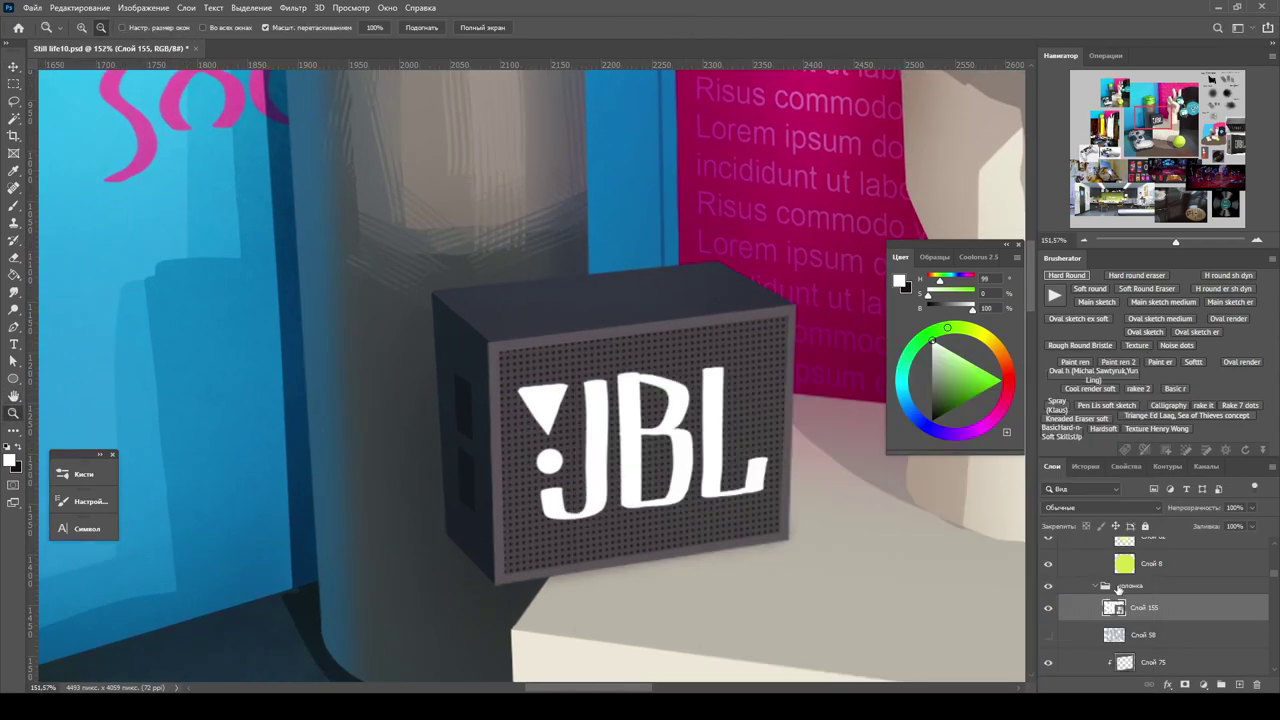
# Open the contents of smart object Слой 155, touch up the lettering with the eraser, and return to Still life10.psd.
pyautogui.doubleClick(1113, 607)
pyautogui.press('e')
pyautogui.click(110, 48)
pyautogui.scroll(-2, 690, 440)
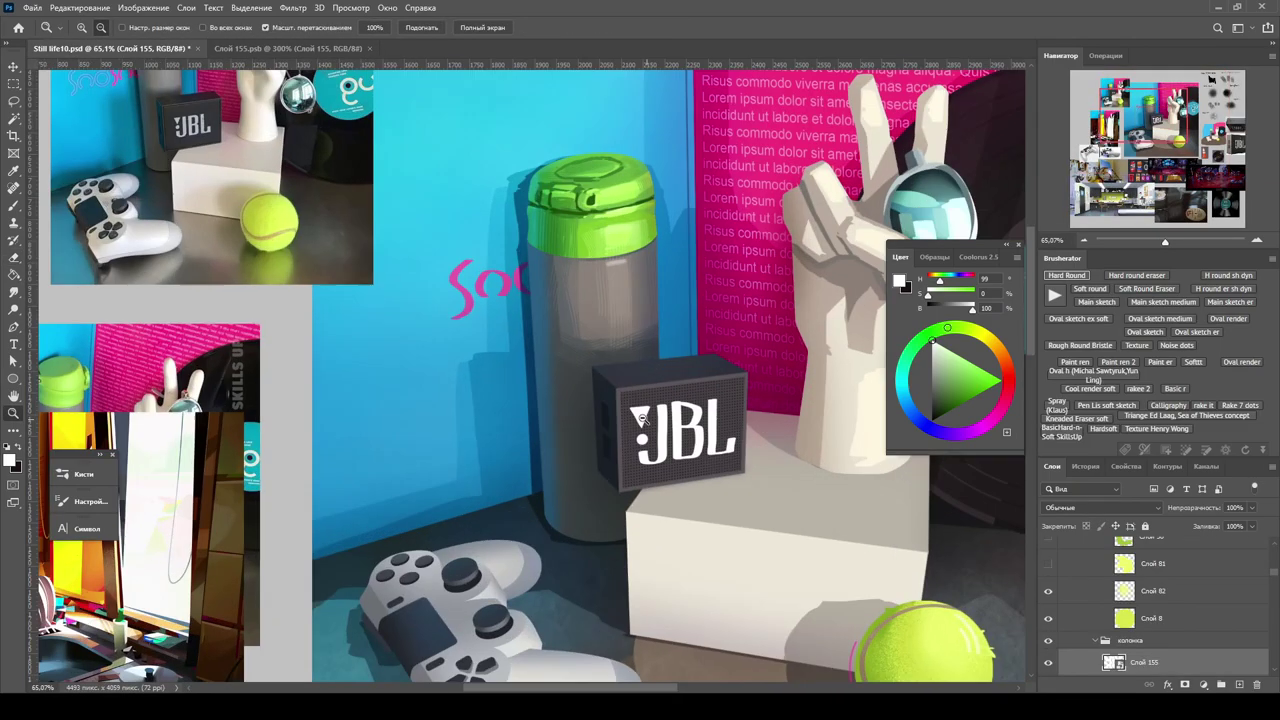
# Scale the JBL logo down slightly on the grille with Free Transform and check it against its source file.
pyautogui.scroll(2, 690, 440)
pyautogui.hotkey('ctrl', 't')
pyautogui.moveTo(792, 477); pyautogui.dragTo(788, 480)
pyautogui.scroll(-2, 788, 480)
pyautogui.scroll(2, 788, 480)
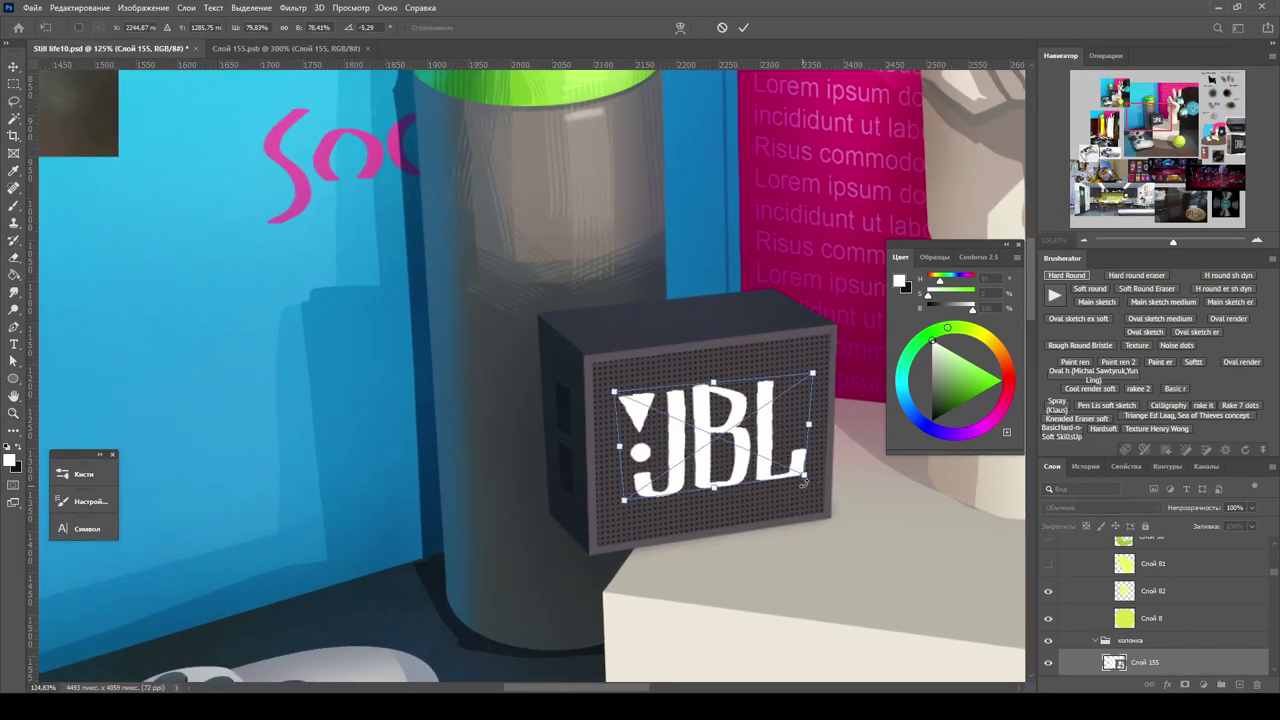
pyautogui.press('Return')
pyautogui.hotkey('ctrl', 'Tab')
pyautogui.hotkey('ctrl', 'Tab')
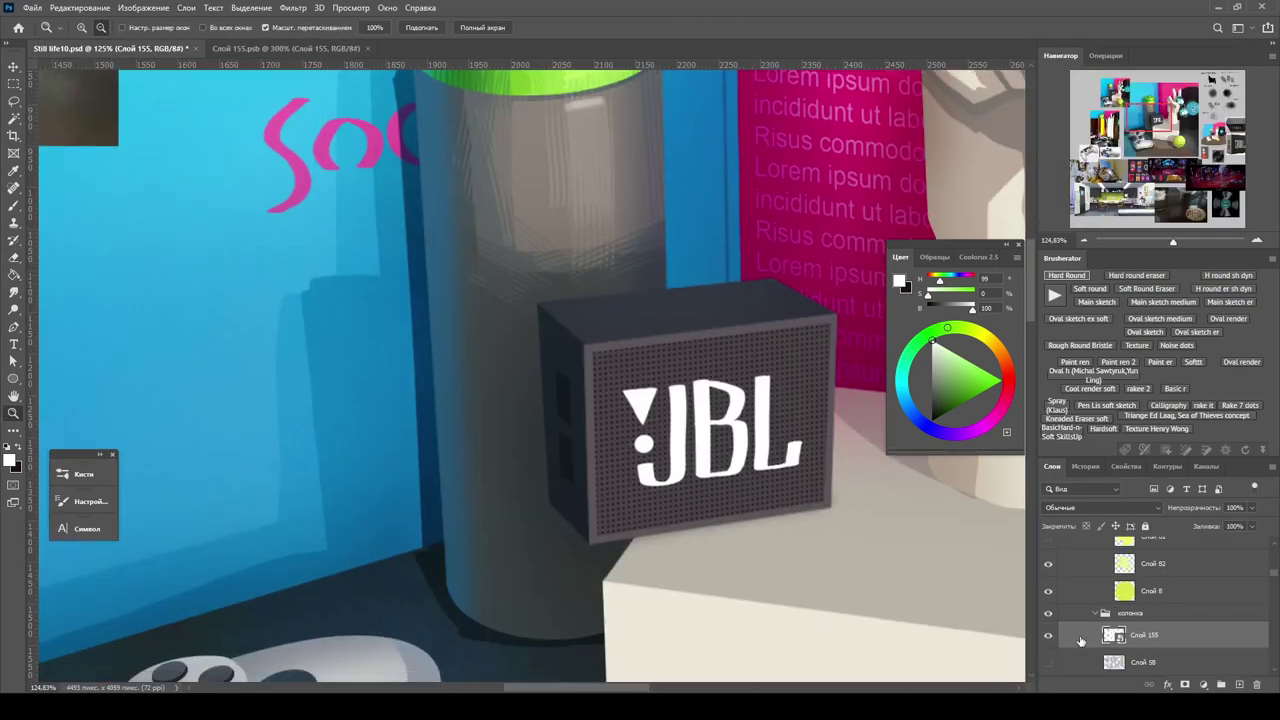
# Fill a new clipped layer Слой 156 over the logo with pale blue-grey (H 206, S 11, B 76) and delete Слой 58.
pyautogui.hotkey('ctrl', 'shift', 'alt', 'n')
pyautogui.press('b')
pyautogui.keyDown('alt'); pyautogui.click(1137, 601); pyautogui.keyUp('alt')
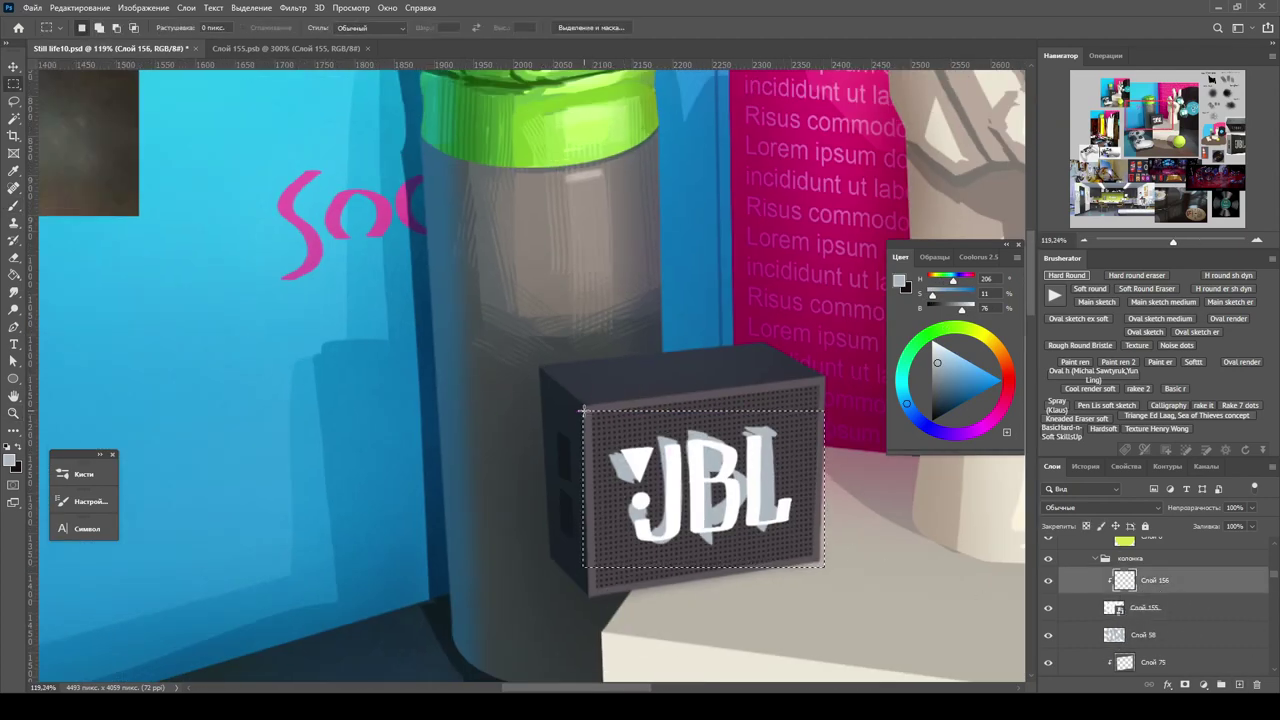
pyautogui.click(1145, 634)
pyautogui.scroll(-5, 705, 475)
pyautogui.scroll(2, 705, 475)
pyautogui.click(1160, 583)
# Adjust the Слой 156 fill with Hue/Saturation, setting saturation to -11 and lightness to +5.
pyautogui.hotkey('ctrl', 'u')
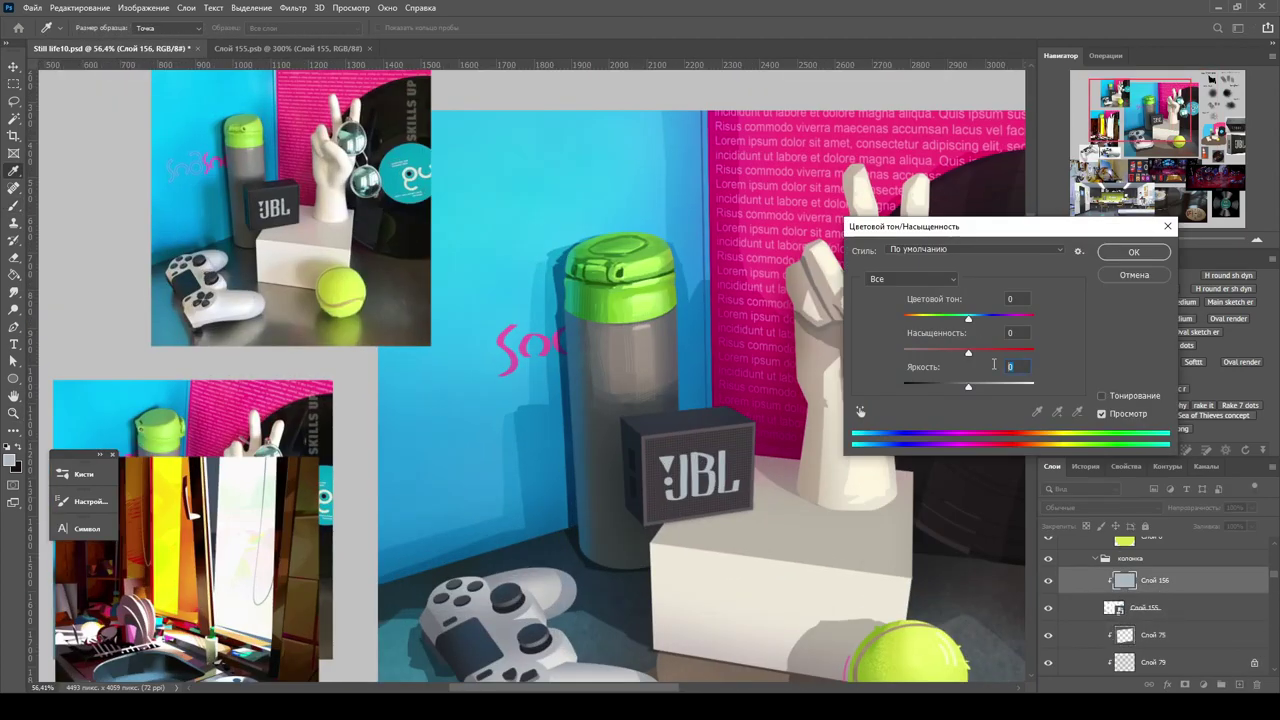
pyautogui.write('0')
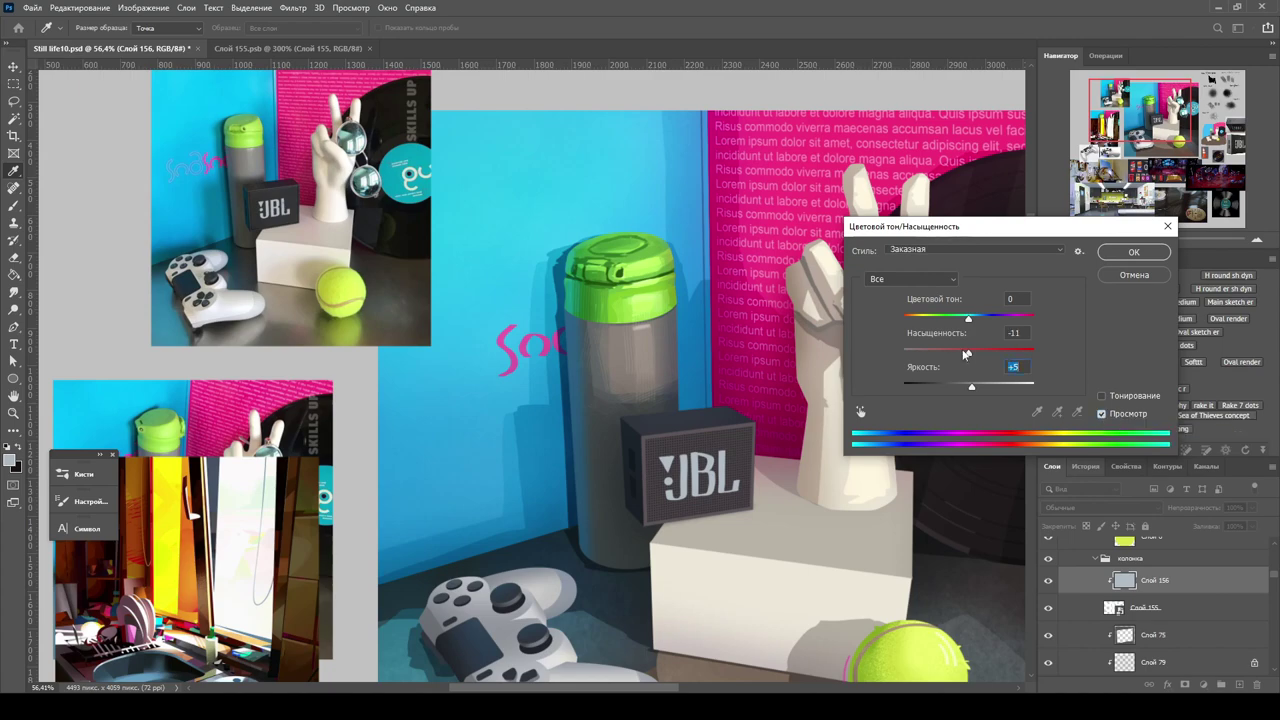
pyautogui.press('Return')
pyautogui.scroll(-3, 660, 375)
pyautogui.scroll(-2, 660, 375)
pyautogui.scroll(8, 660, 375)
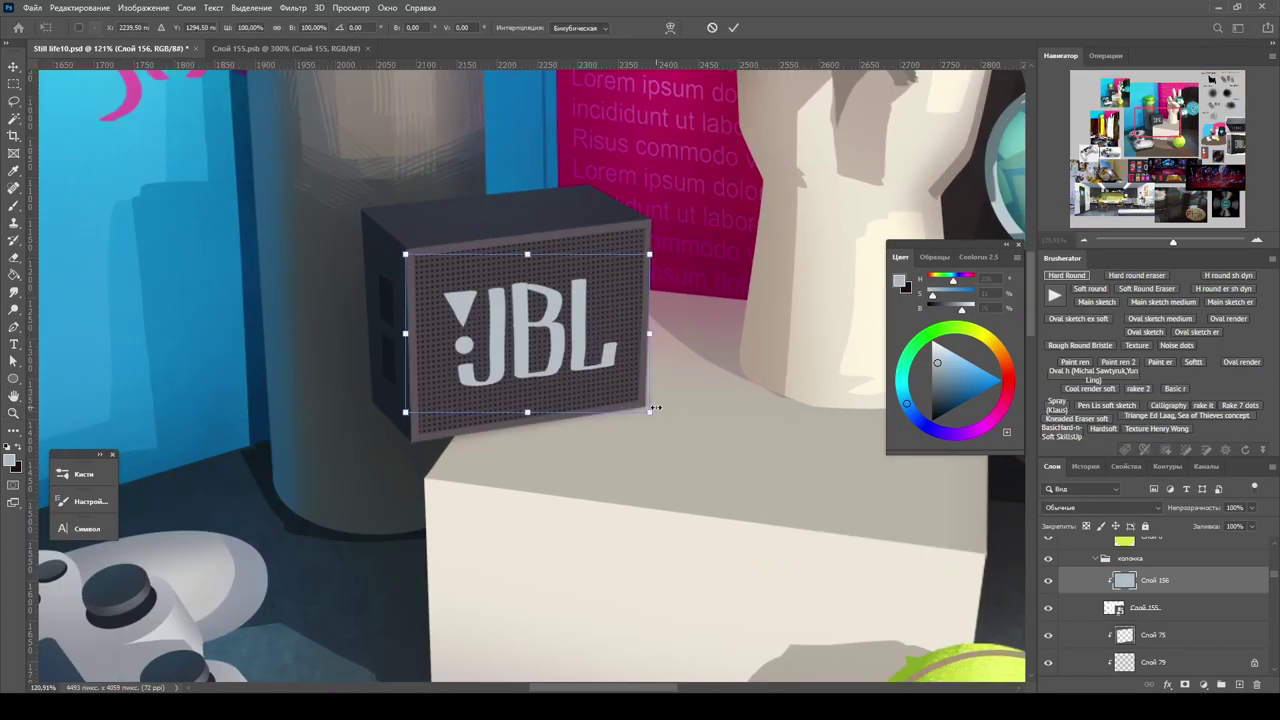
# Compare the logo with its earlier history states and check it against the reference photo.
pyautogui.hotkey('ctrl', 't')
pyautogui.press('Return')
pyautogui.scroll(-2, 612, 365)
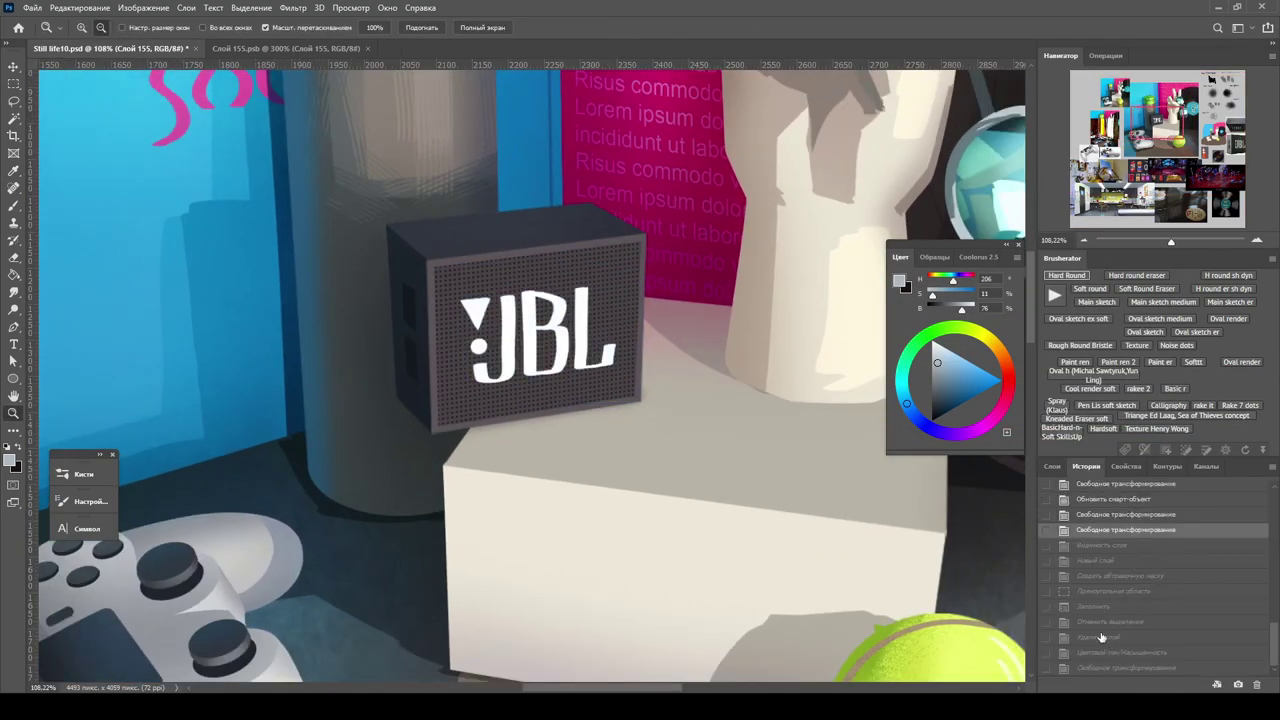
pyautogui.scroll(-5, 527, 307)
pyautogui.scroll(2, 527, 307)
pyautogui.scroll(-1, 527, 307)
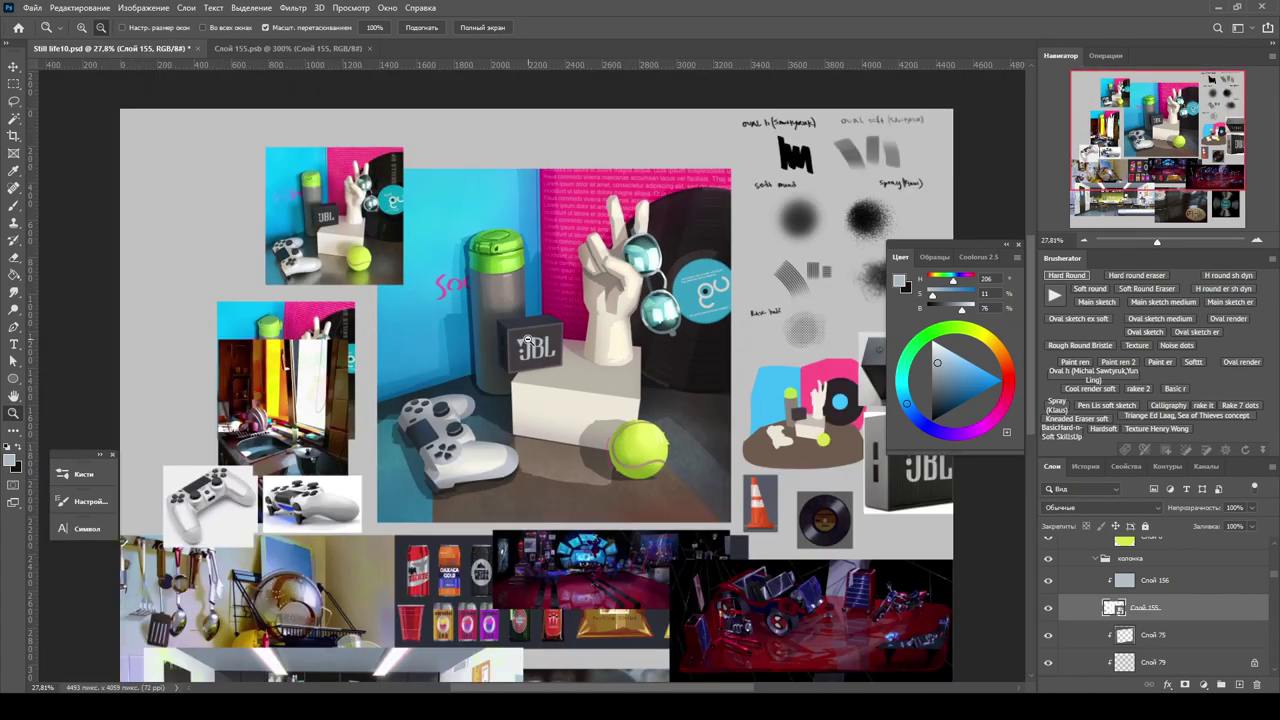
pyautogui.scroll(3, 540, 312)
pyautogui.scroll(1, 550, 317)
# Add clipped layer Слой 157 over the speaker's top face and brush in soft magenta (H 319, S 73, B 65).
pyautogui.hotkey('shift', 'ctrl', 'alt', 'n')
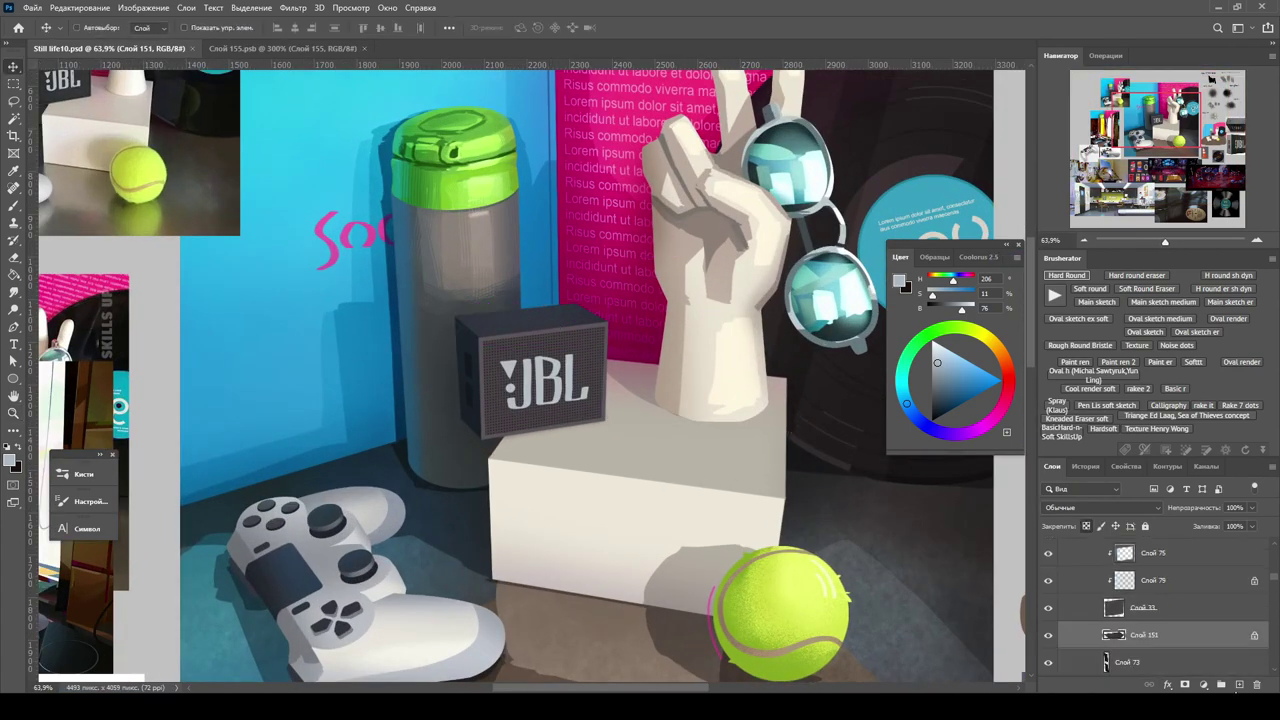
pyautogui.press('b')
pyautogui.keyDown('alt'); pyautogui.click(591, 310); pyautogui.keyUp('alt')
pyautogui.moveTo(453, 203); pyautogui.dragTo(623, 308)
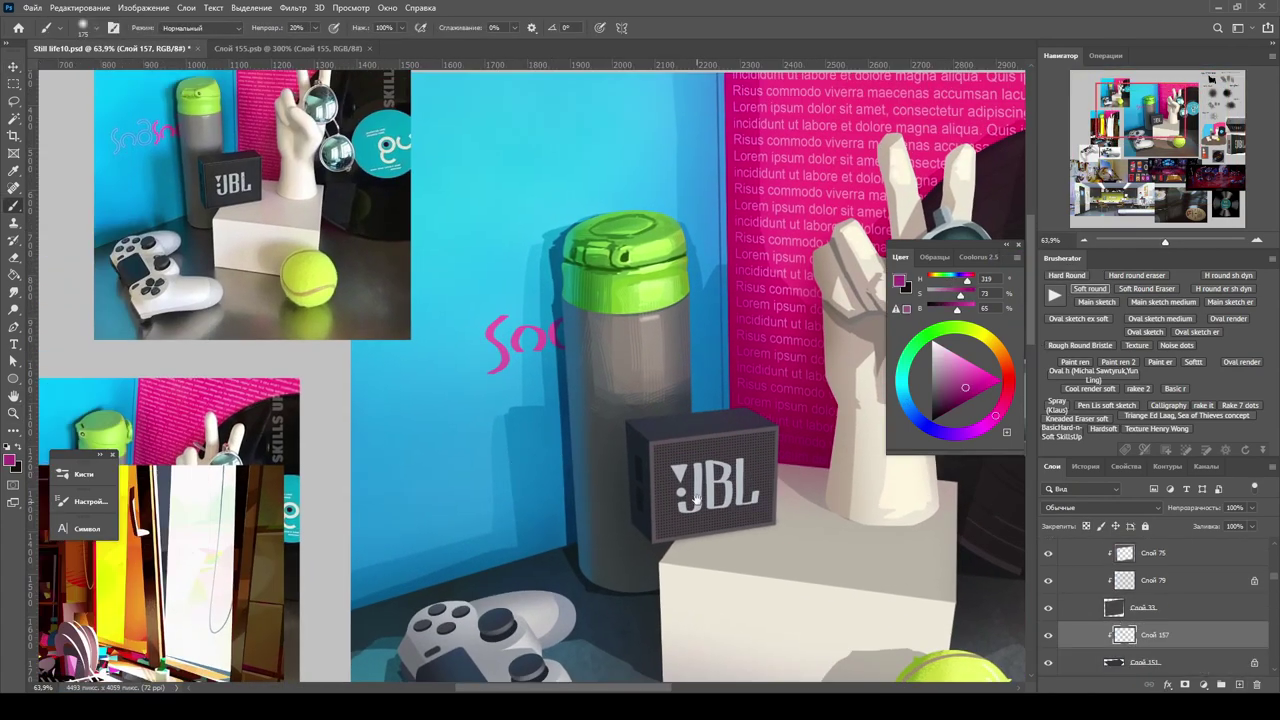
# Sample a warm grey (H 42, S 9, B 72) and softly blend it over the speaker's top face on Слой 157.
pyautogui.keyDown('alt'); pyautogui.click(700, 410); pyautogui.keyUp('alt')
pyautogui.scroll(-3, 459, 434)
pyautogui.keyDown('alt'); pyautogui.click(459, 434); pyautogui.keyUp('alt')
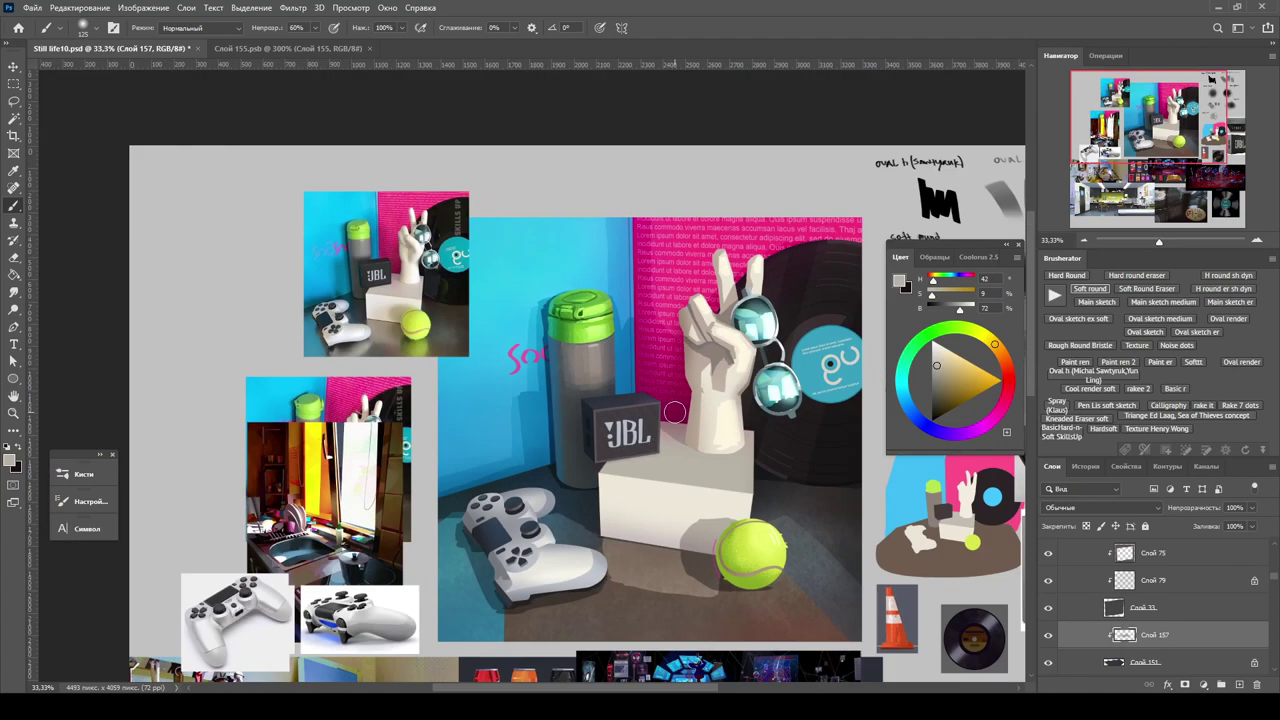
pyautogui.scroll(2, 734, 428)
pyautogui.scroll(-1, 522, 402)
pyautogui.scroll(1, 522, 402)
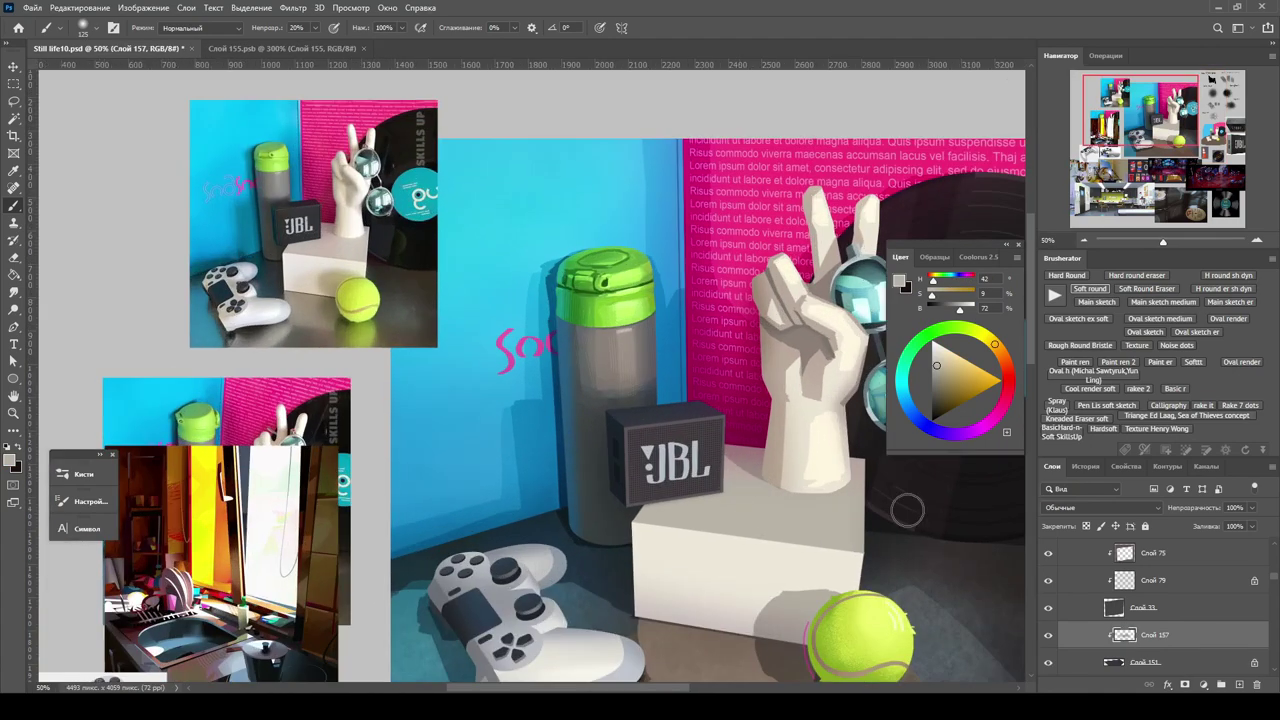
# Add clipped layer Слой 158 and texture the speaker's top face with a rake brush in dark blue-grey (H 220, S 24, B 30).
pyautogui.hotkey('shift', 'ctrl', 'alt', 'n')
pyautogui.scroll(2, 739, 483)
pyautogui.rightClick(672, 470)
pyautogui.scroll(3, 716, 480)
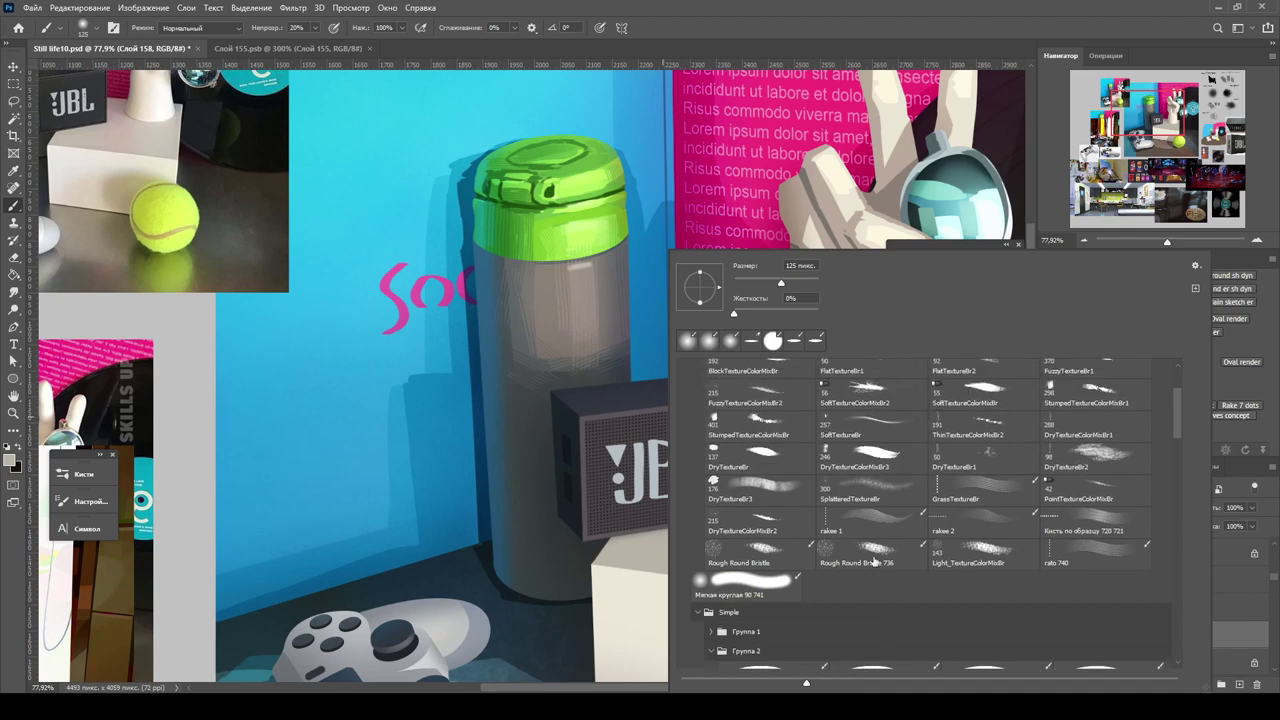
pyautogui.scroll(-1, 815, 620)
pyautogui.doubleClick(1086, 520)
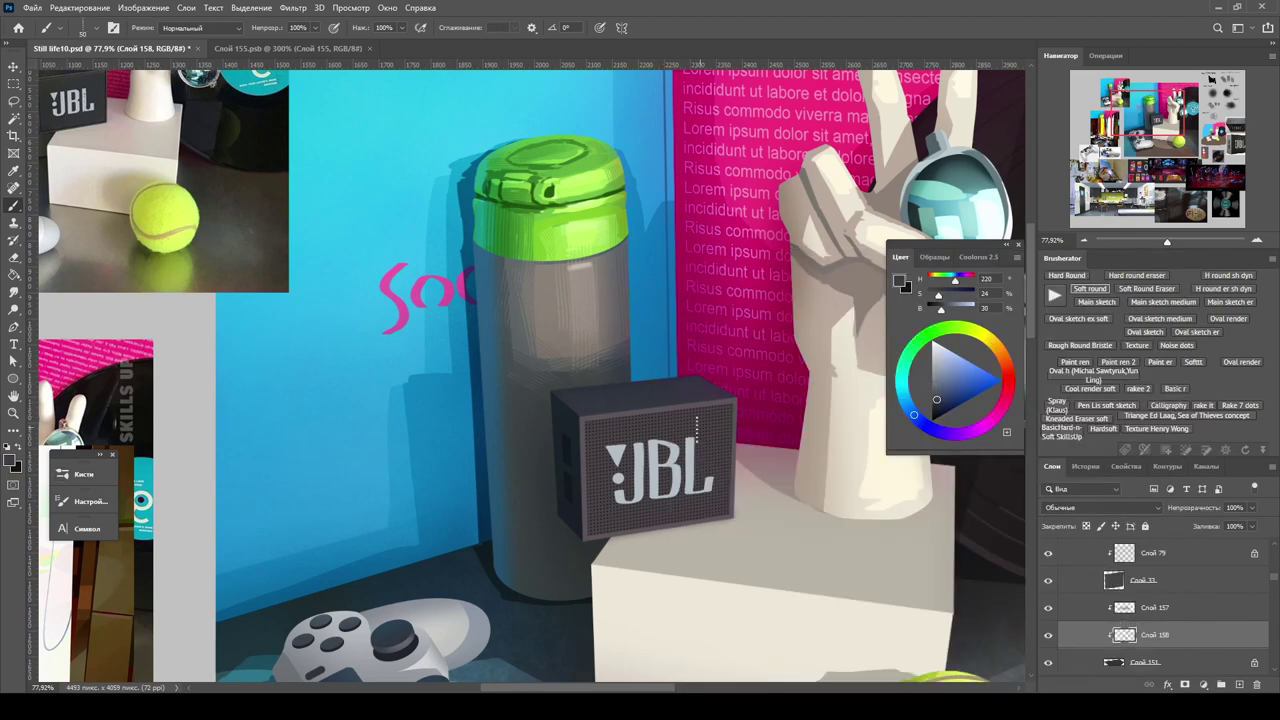
pyautogui.moveTo(697, 430); pyautogui.dragTo(669, 350)
# Add clipped layer Слой 159 above Слой 80 and texture the speaker's side face in dark blue (H 224, S 24, B 25).
pyautogui.hotkey('alt', '[')
pyautogui.hotkey('alt', '[')
pyautogui.hotkey('alt', '[')
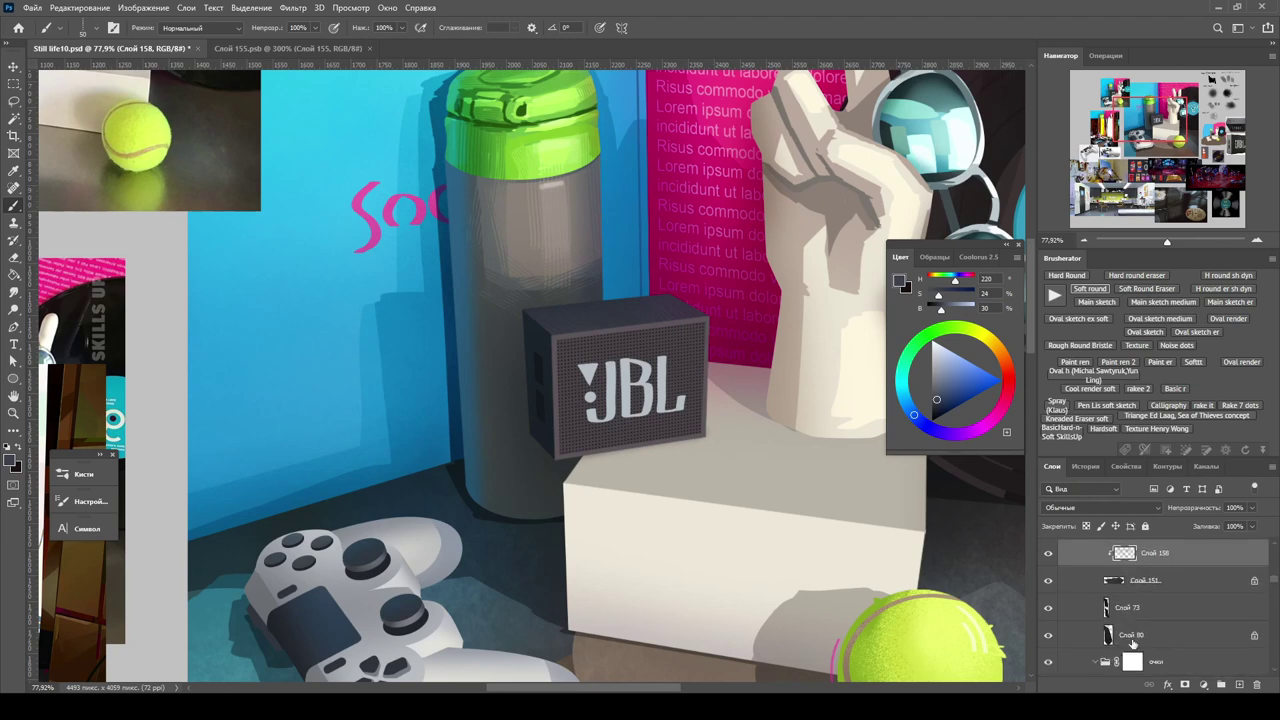
pyautogui.moveTo(573, 390); pyautogui.dragTo(743, 440)
pyautogui.scroll(2, 702, 425)
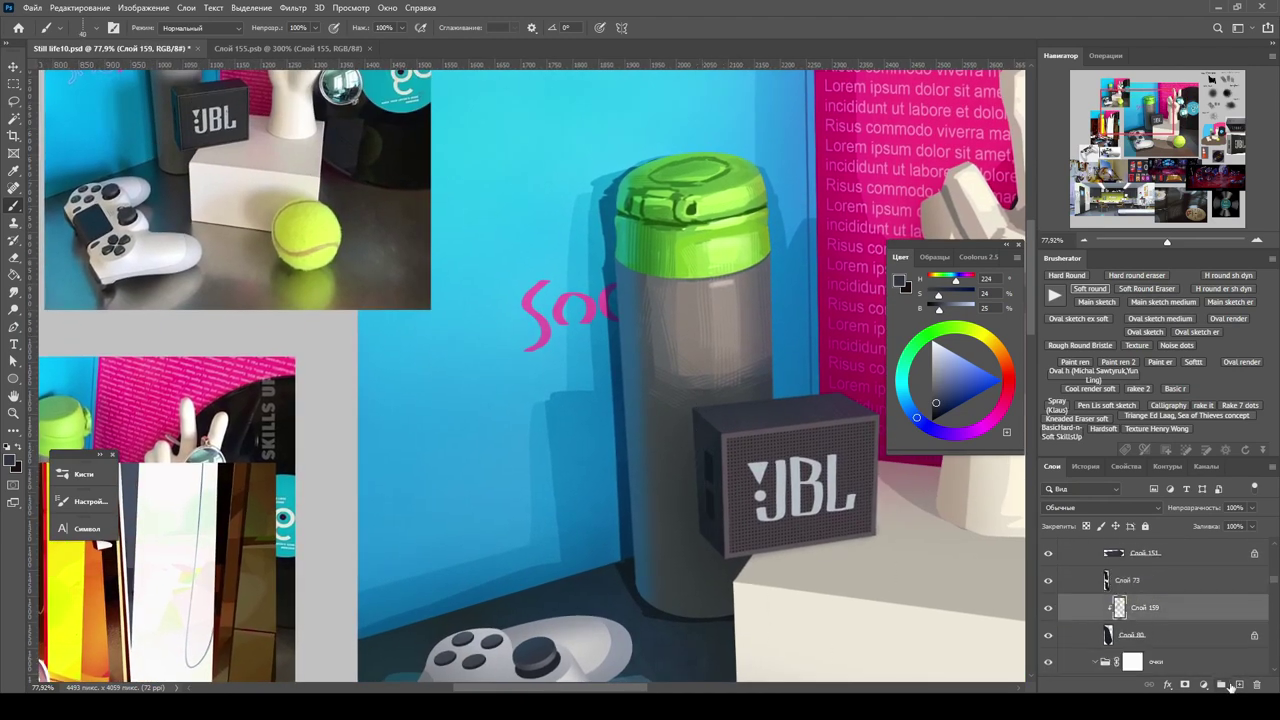
# Add clipped Overlay layer Слой 160 and brush a soft cyan glow (H 193, S 81, B 87) onto the speaker's side face.
pyautogui.hotkey('ctrl', 'shift', 'alt', 'n')
pyautogui.keyDown('alt'); pyautogui.click(785, 207); pyautogui.keyUp('alt')
pyautogui.press(']')
pyautogui.press(']')
pyautogui.press(']')
pyautogui.press(']')
pyautogui.press(']')
pyautogui.press(']')
pyautogui.press(']')
pyautogui.press(']')
pyautogui.hotkey('ctrl', '-')
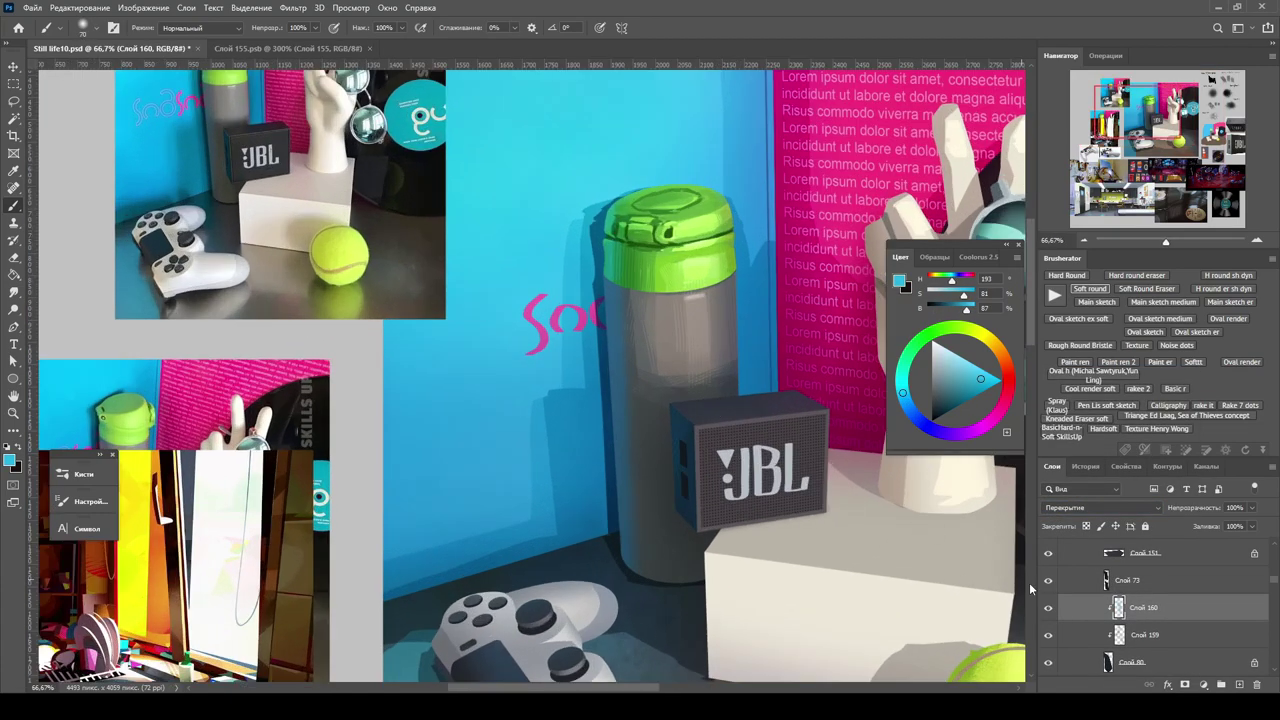
# Add clipped layer Слой 161 and paint the edge between the speaker's top and side faces with Main sketch medium.
pyautogui.hotkey('ctrl', 'shift', 'alt', 'n')
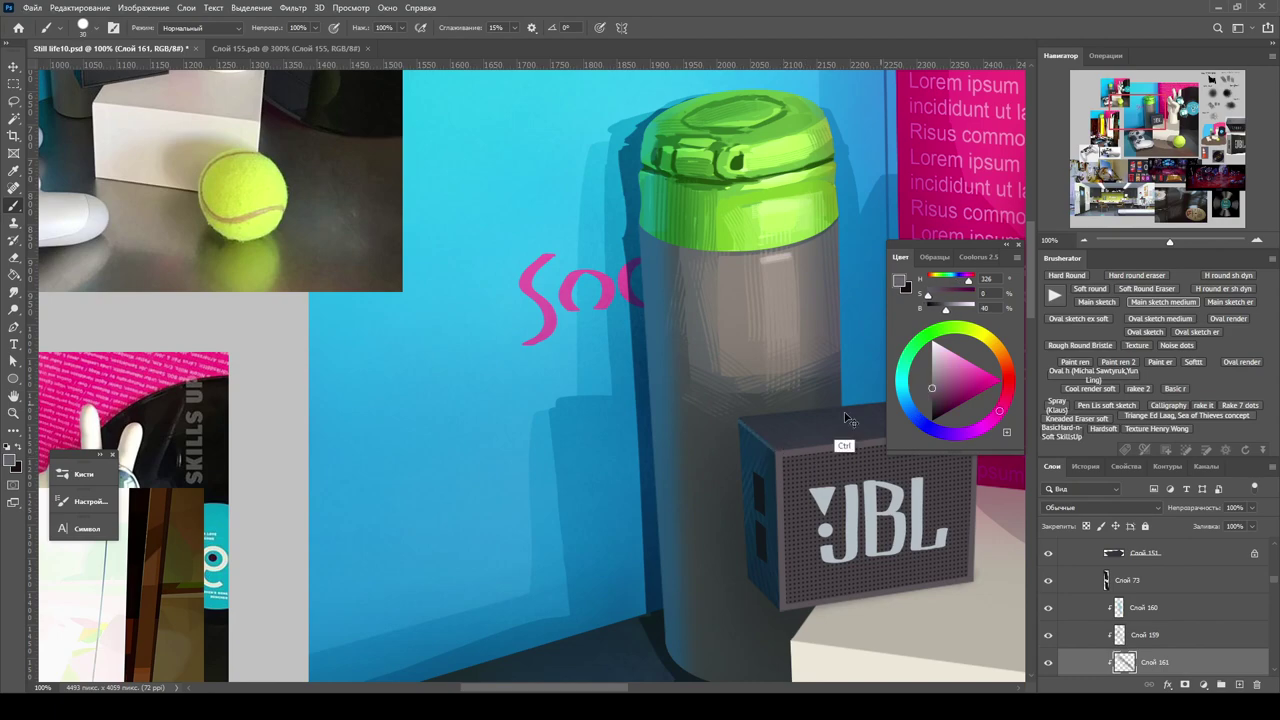
pyautogui.press('h')
pyautogui.keyDown('alt'); pyautogui.click(747, 422); pyautogui.keyUp('alt')
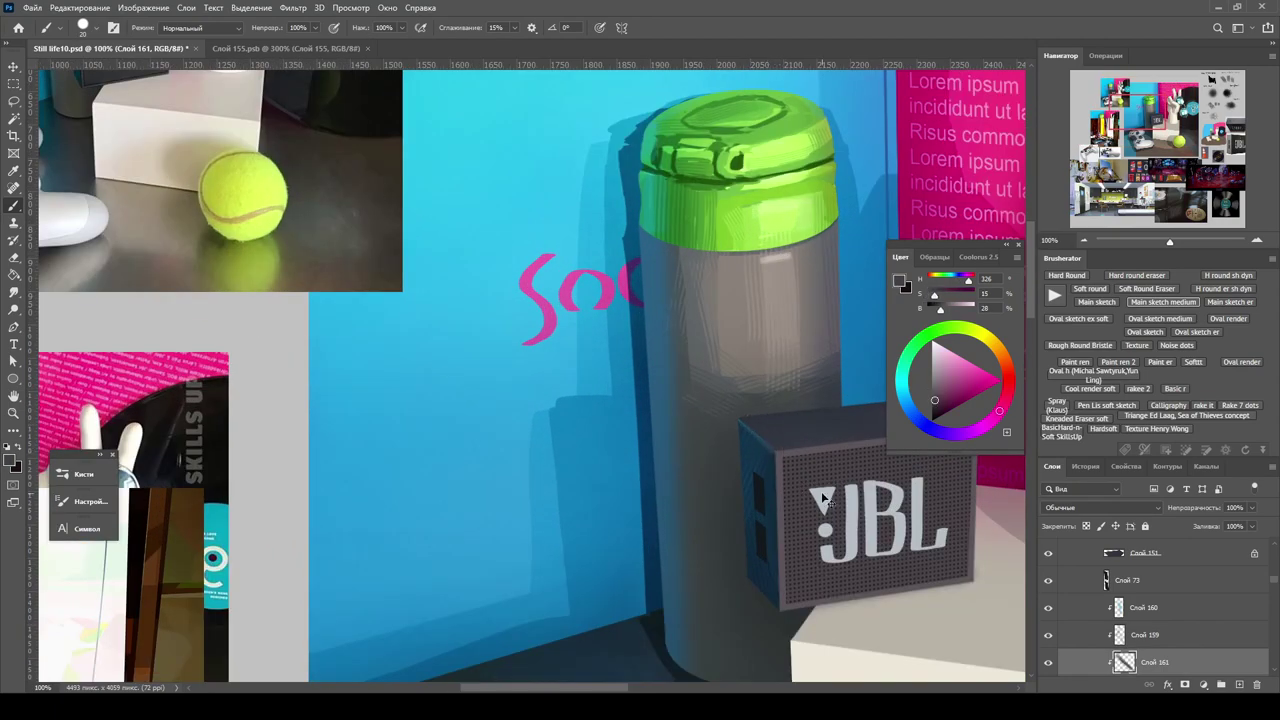
# Darken the speaker's side face on Слой 80 with a Hue/Saturation lightness of -12.
pyautogui.hotkey('ctrl', '-')
pyautogui.hotkey('alt', '[')
pyautogui.hotkey('ctrl', 'u')
pyautogui.moveTo(968, 385); pyautogui.dragTo(962, 390)
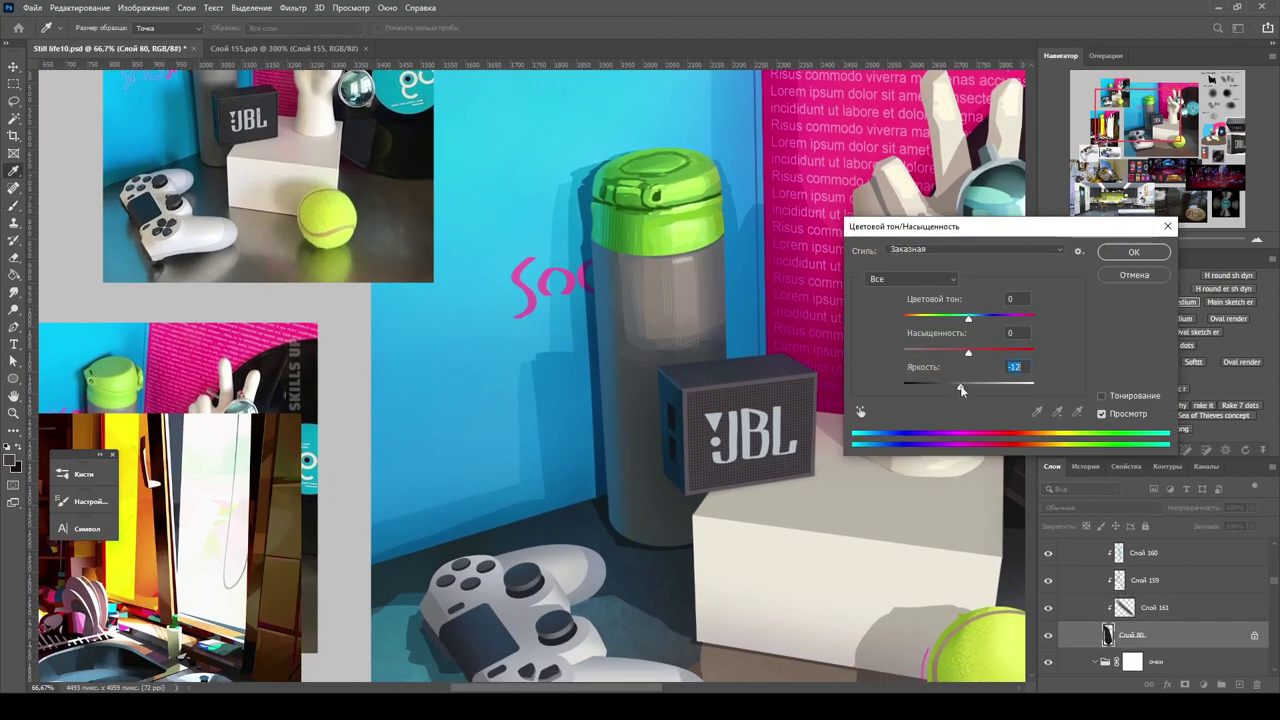
pyautogui.press('Return')
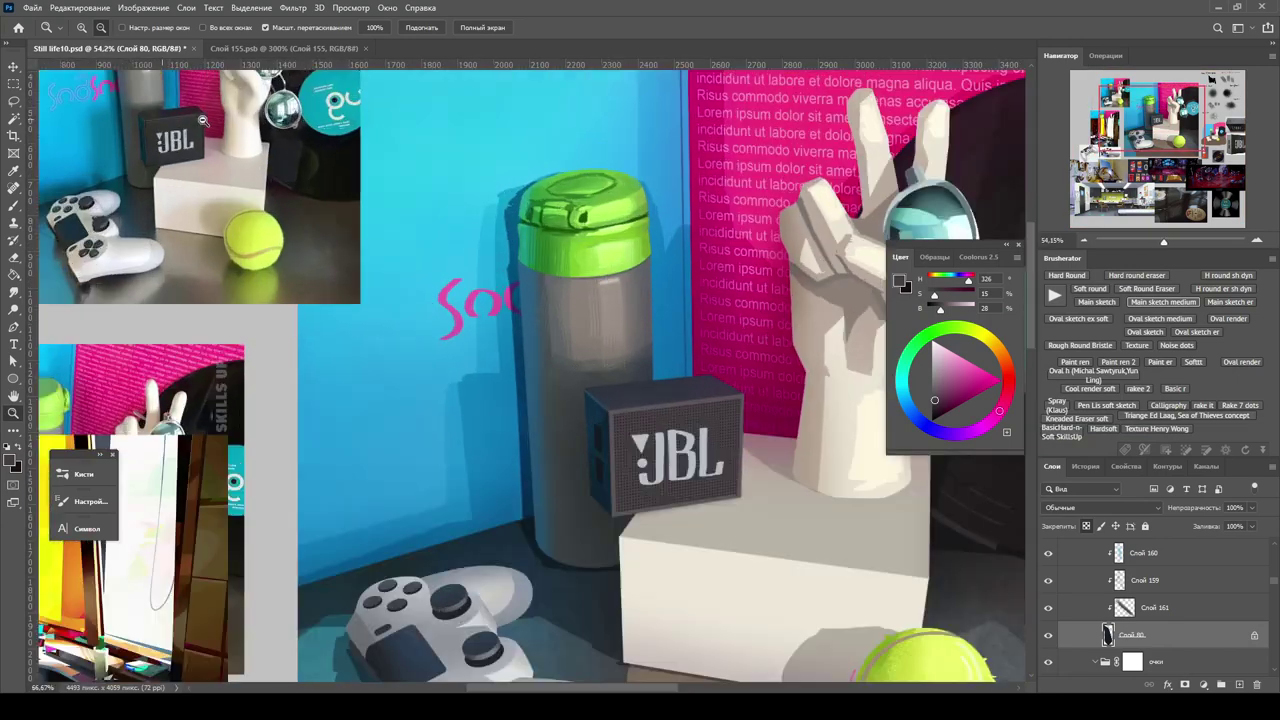
# Darken the speaker's front face on Слой 33 with a Hue/Saturation lightness of -19.
pyautogui.moveTo(560, 360); pyautogui.dragTo(430, 351)
pyautogui.hotkey('alt', '[')
pyautogui.hotkey('ctrl', 'u')
pyautogui.moveTo(968, 388); pyautogui.dragTo(958, 388)
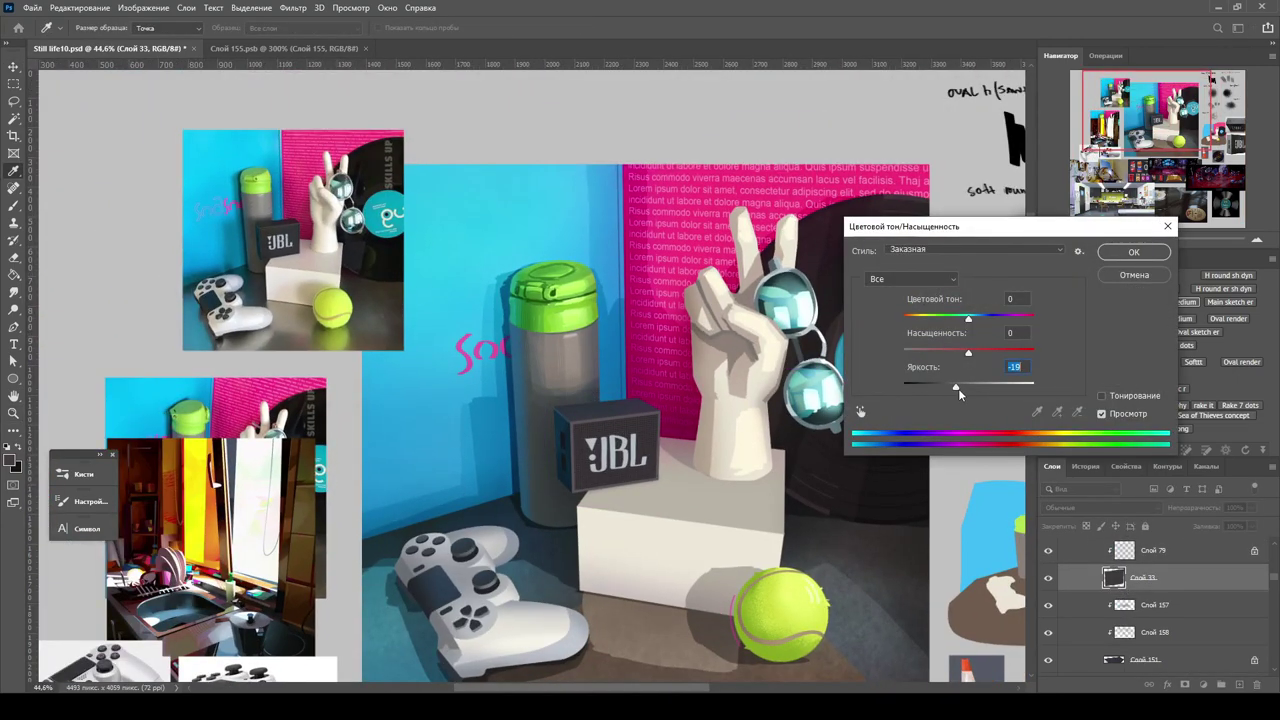
pyautogui.press('Return')
# Paint angular dark teal and pale mint (H 171, S 23, B 96) reflections on the sunglasses' lenses on clipped layer Слой 164.
pyautogui.hotkey('alt', '[')
pyautogui.hotkey('ctrl', '+')
pyautogui.moveTo(740, 480); pyautogui.dragTo(781, 469)
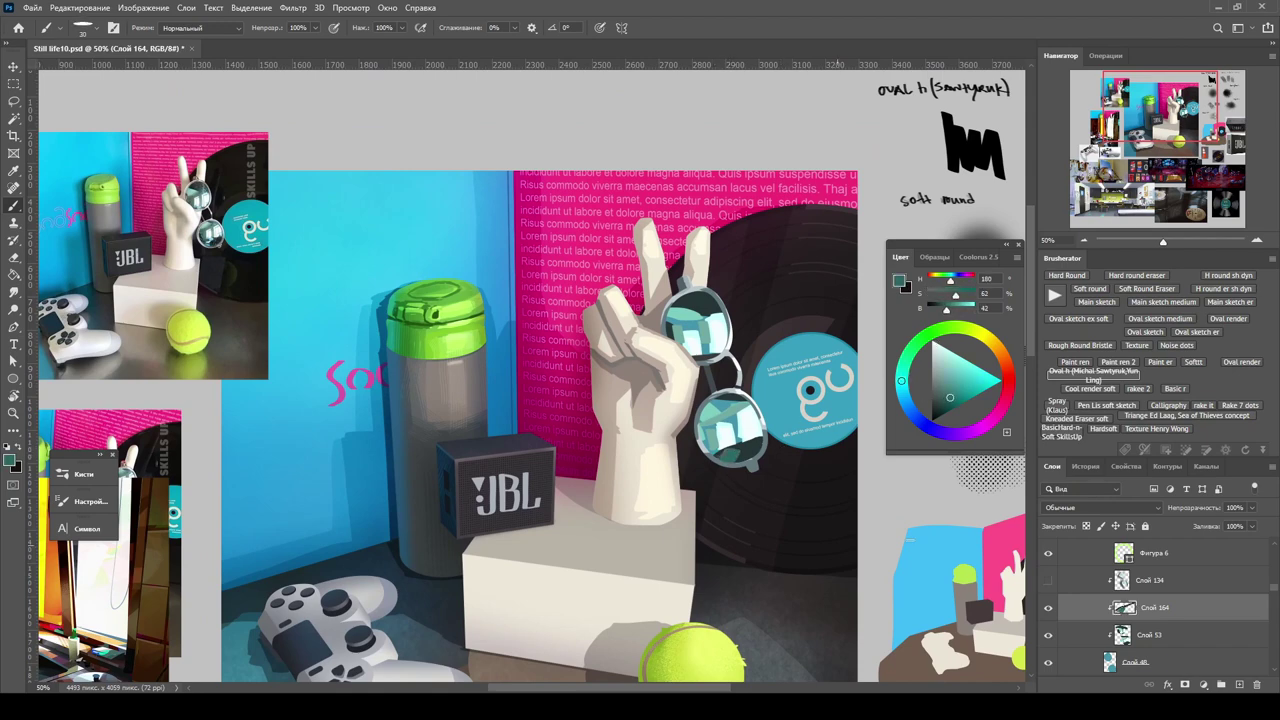
pyautogui.keyDown('alt'); pyautogui.click(735, 520); pyautogui.keyUp('alt')
pyautogui.keyDown('alt'); pyautogui.click(741, 408); pyautogui.keyUp('alt')
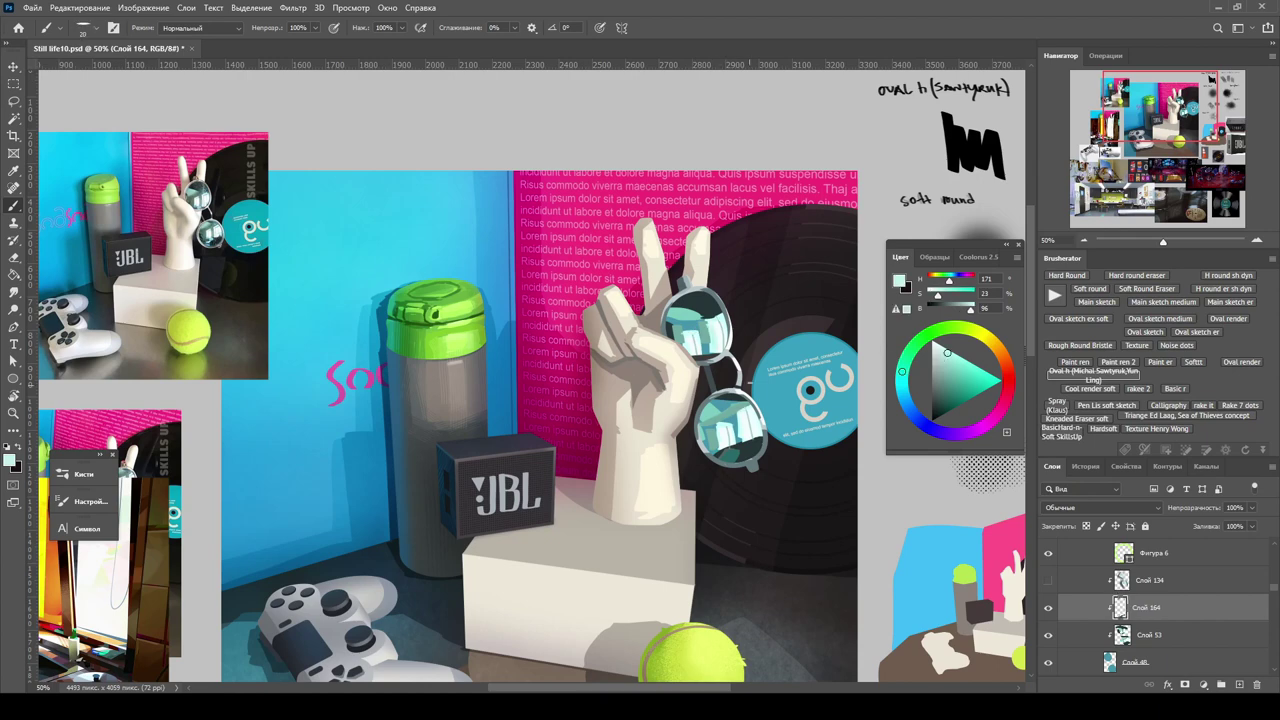
pyautogui.keyDown('alt'); pyautogui.click(742, 484); pyautogui.keyUp('alt')
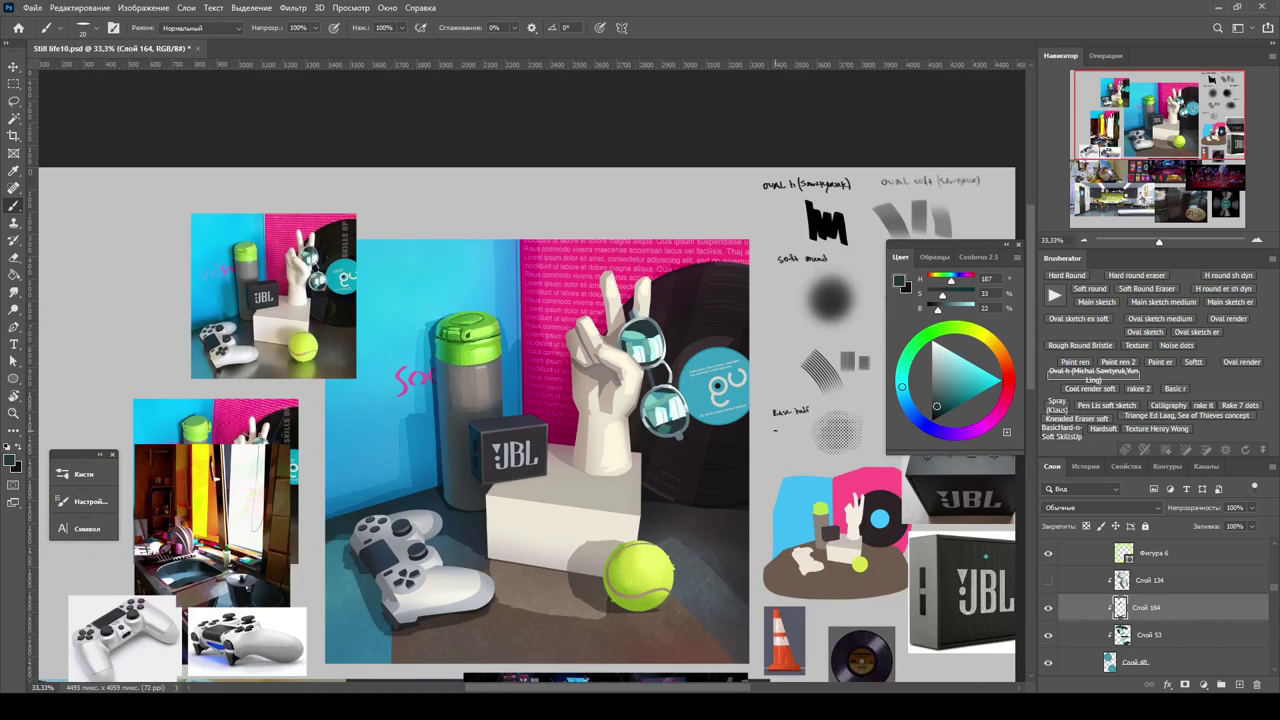
pyautogui.press('x')
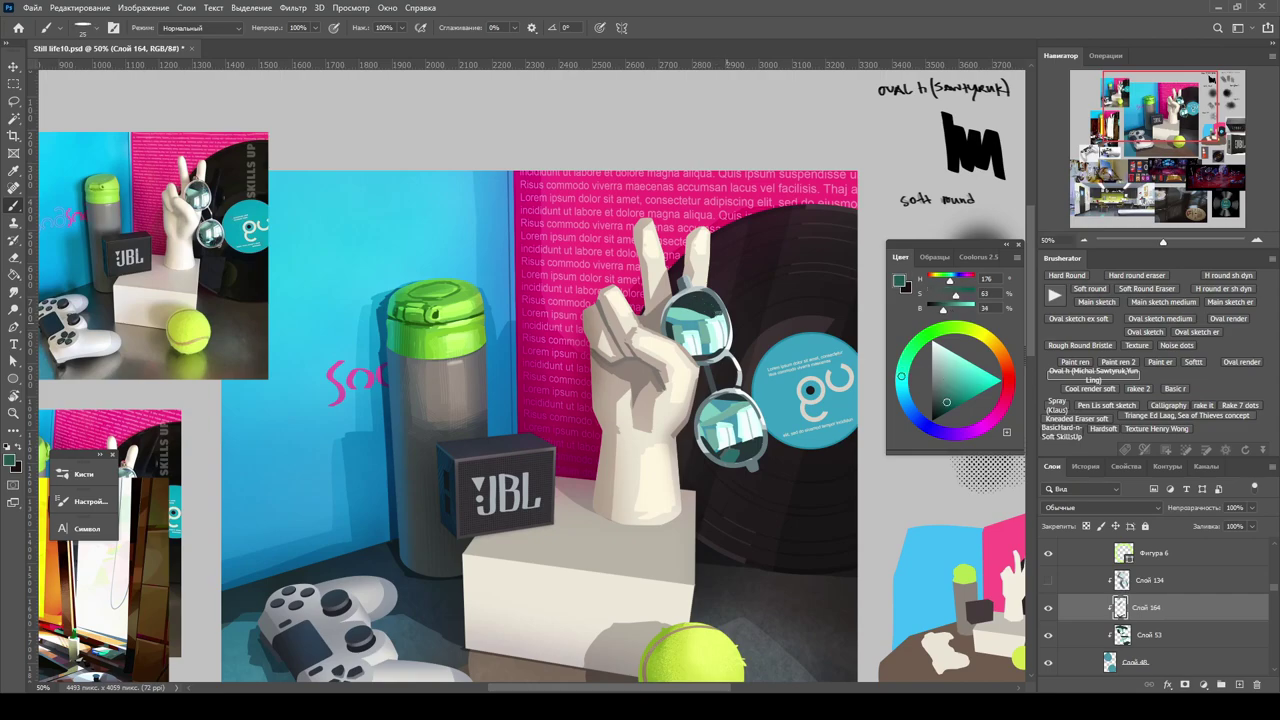
# Show Слой 134 and refine the lens reflections on Слой 164 in muted teals (H 172, S 44, B 51 and S 38, B 36).
pyautogui.scroll(-2, 735, 402)
pyautogui.scroll(2, 735, 400)
pyautogui.scroll(-4, 735, 390)
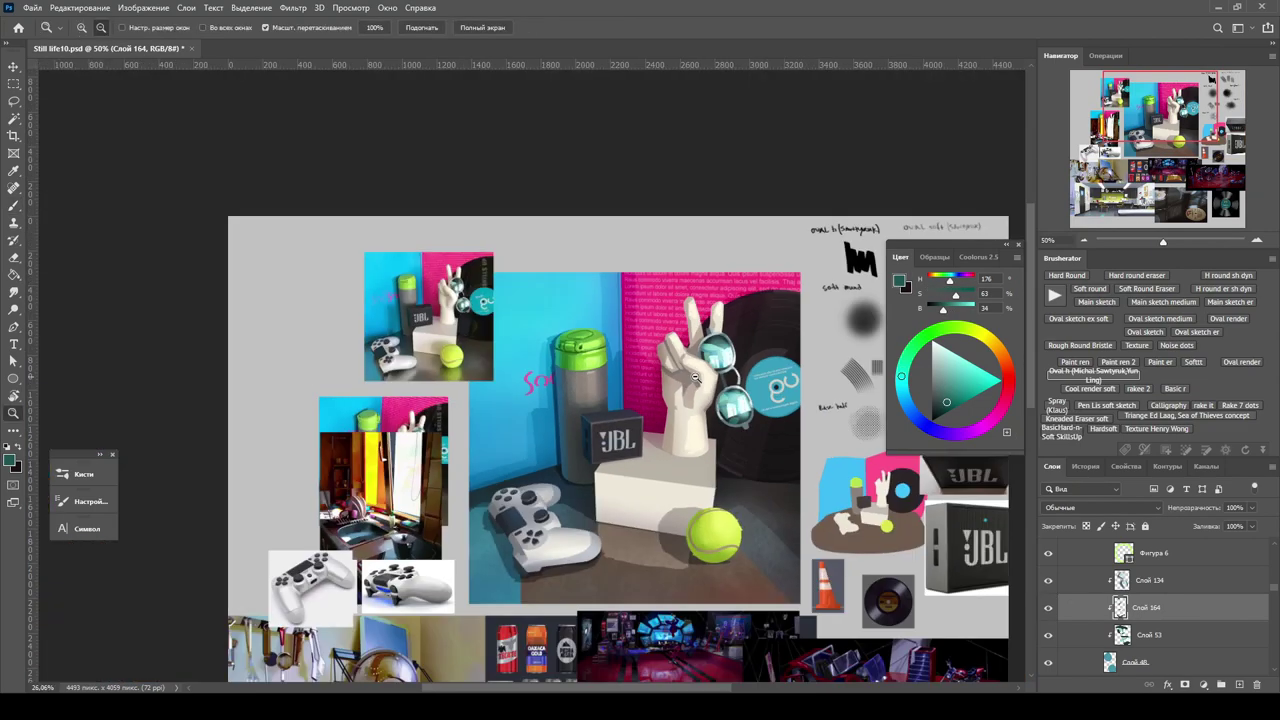
pyautogui.scroll(3, 735, 380)
pyautogui.press('b')
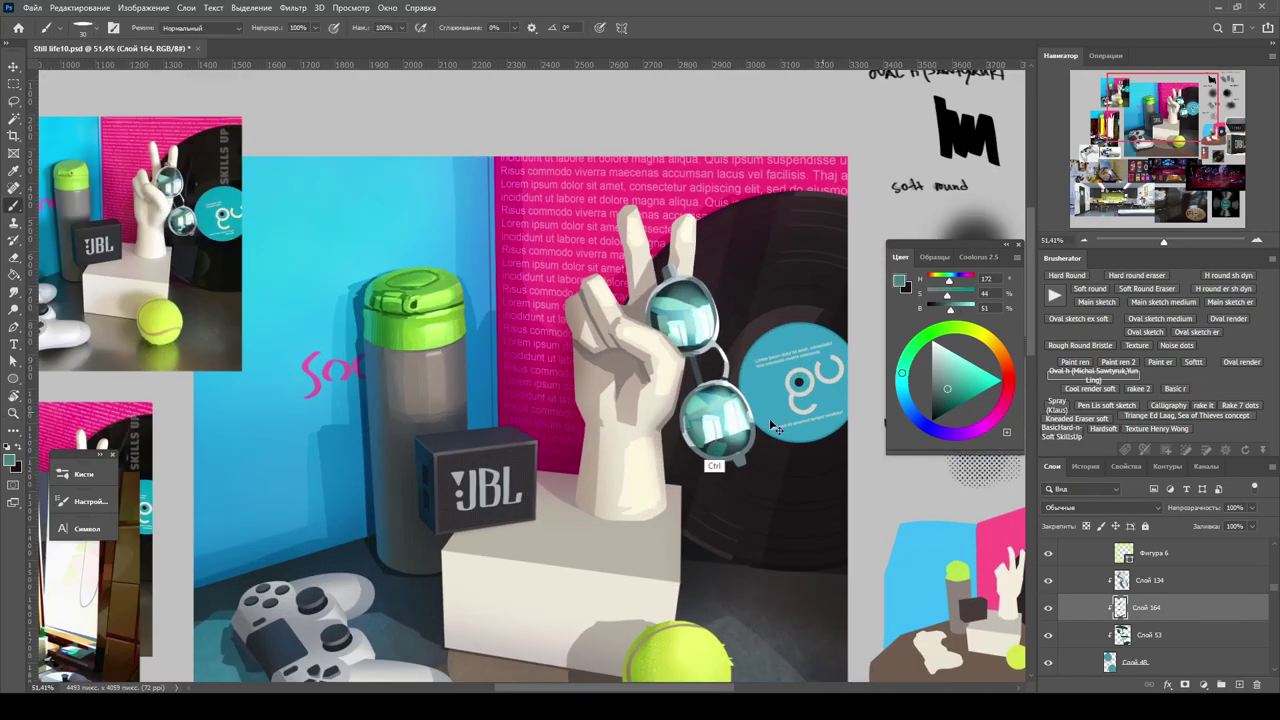
pyautogui.keyDown('alt'); pyautogui.click(697, 442); pyautogui.keyUp('alt')
pyautogui.hotkey('ctrl', '-')
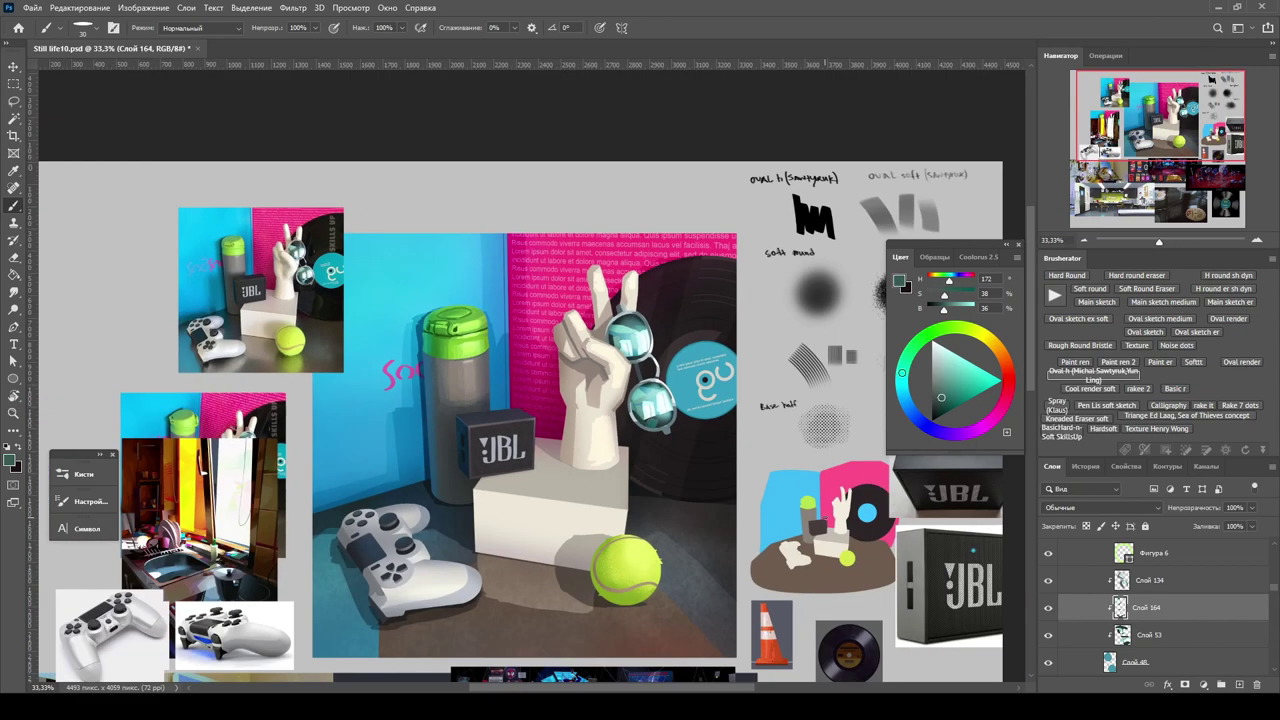
pyautogui.scroll(-3, 520, 400)
pyautogui.scroll(2, 520, 400)
# Hide ball layers Слой 82 and Слой 56 копия and try blocking in green shading (H 75, S 80, B 66) on new layer Слой 165.
pyautogui.press('v')
pyautogui.click(858, 414)
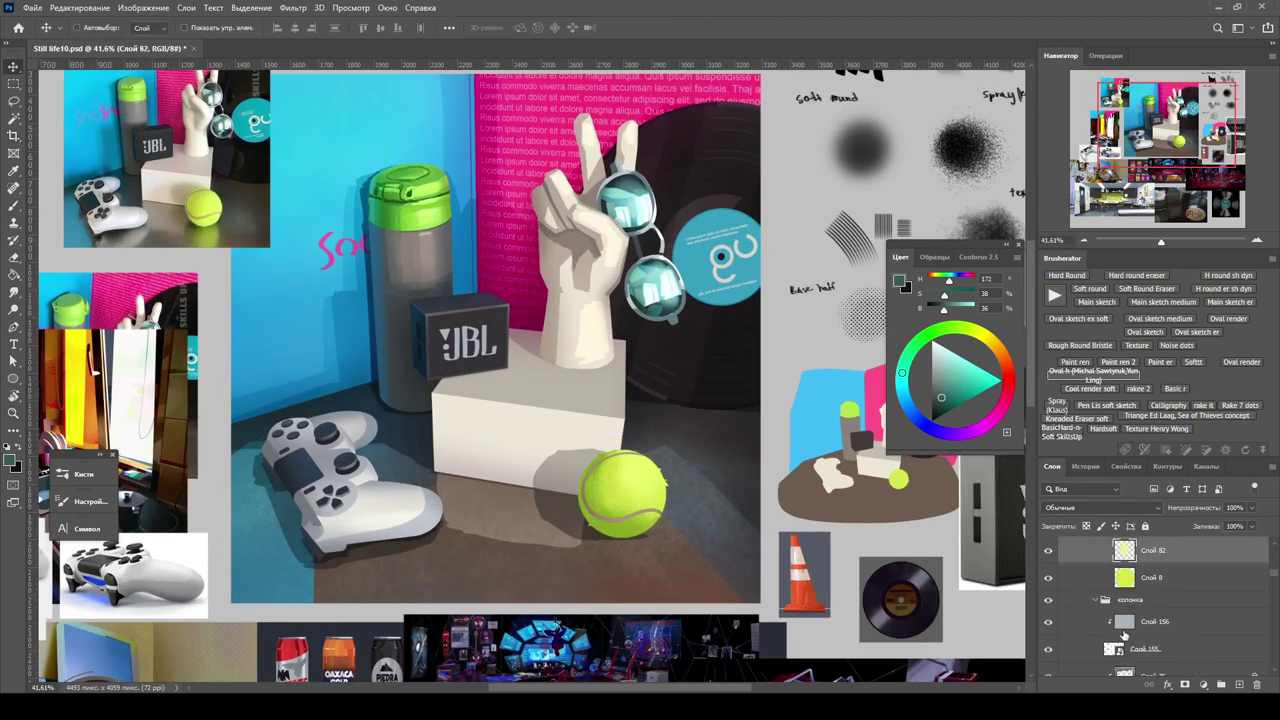
pyautogui.click(1049, 634)
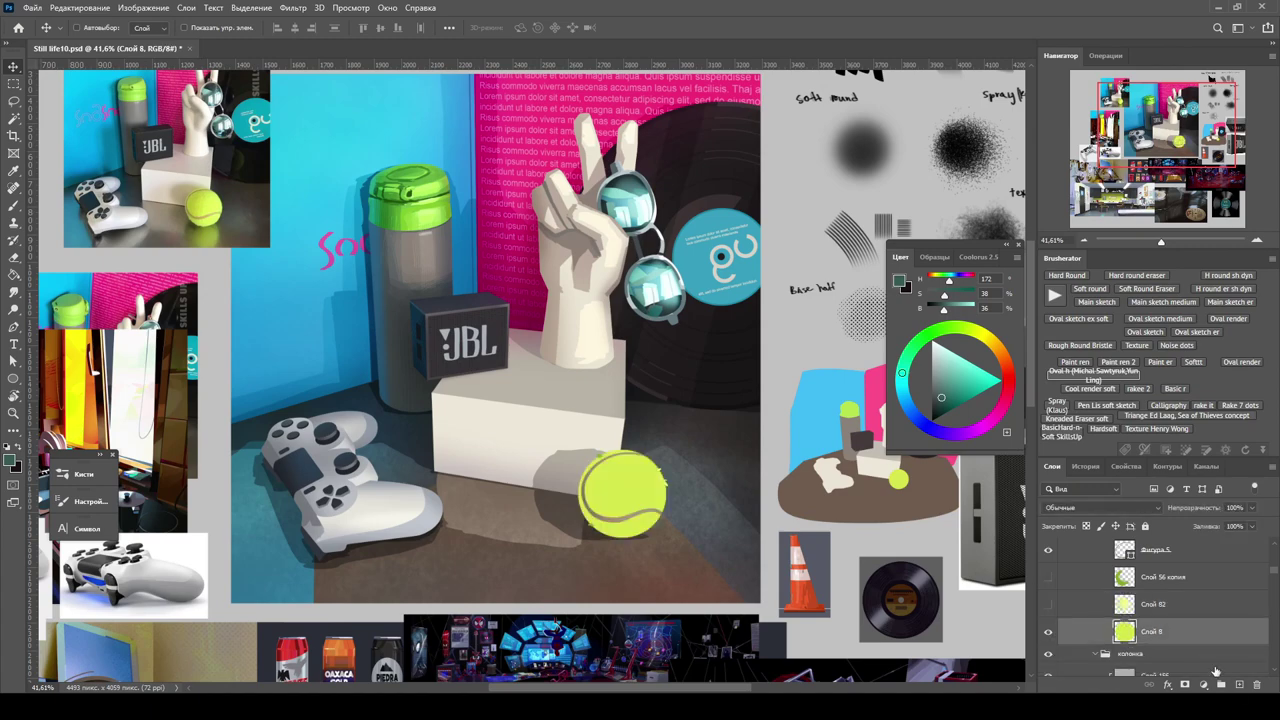
pyautogui.hotkey('ctrl', '+')
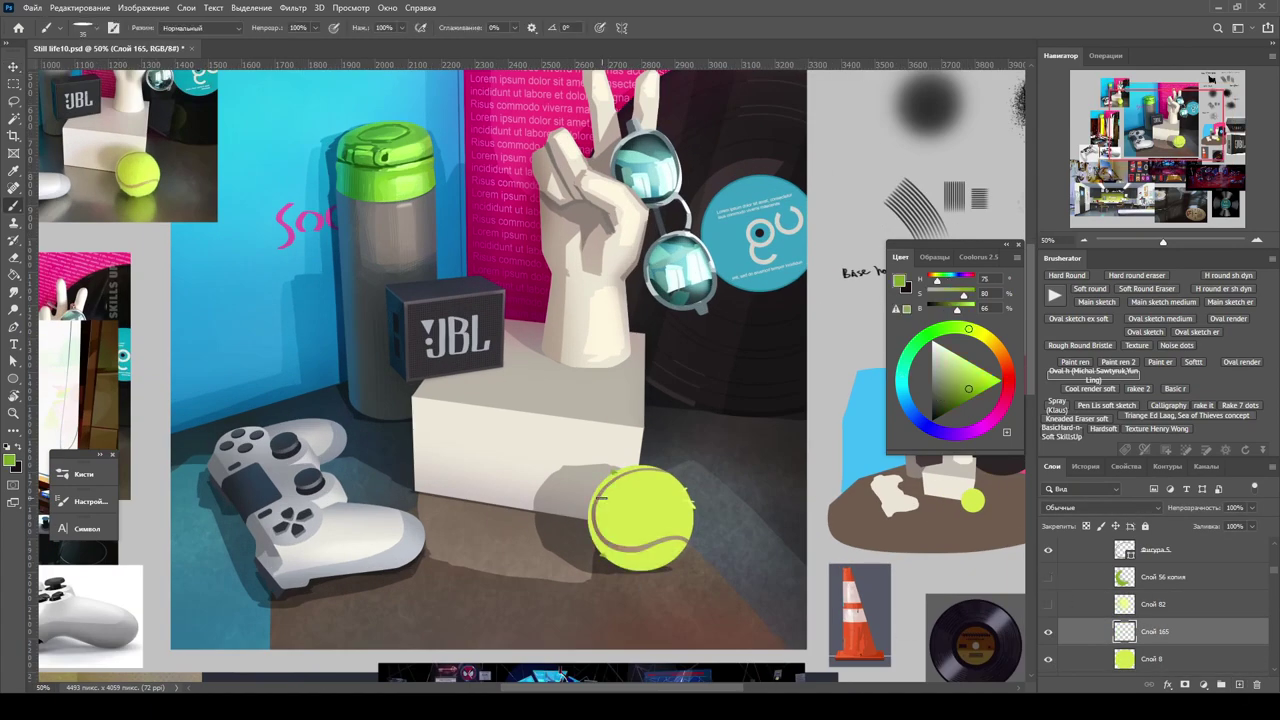
pyautogui.moveTo(598, 490); pyautogui.dragTo(686, 550)
# Try modelling the ball's light planes on Слой 165 in yellow-green (H 67, S 67, B 90), using brush Кисть по образцу 742 744.
pyautogui.rightClick(680, 512)
pyautogui.click(1103, 449)
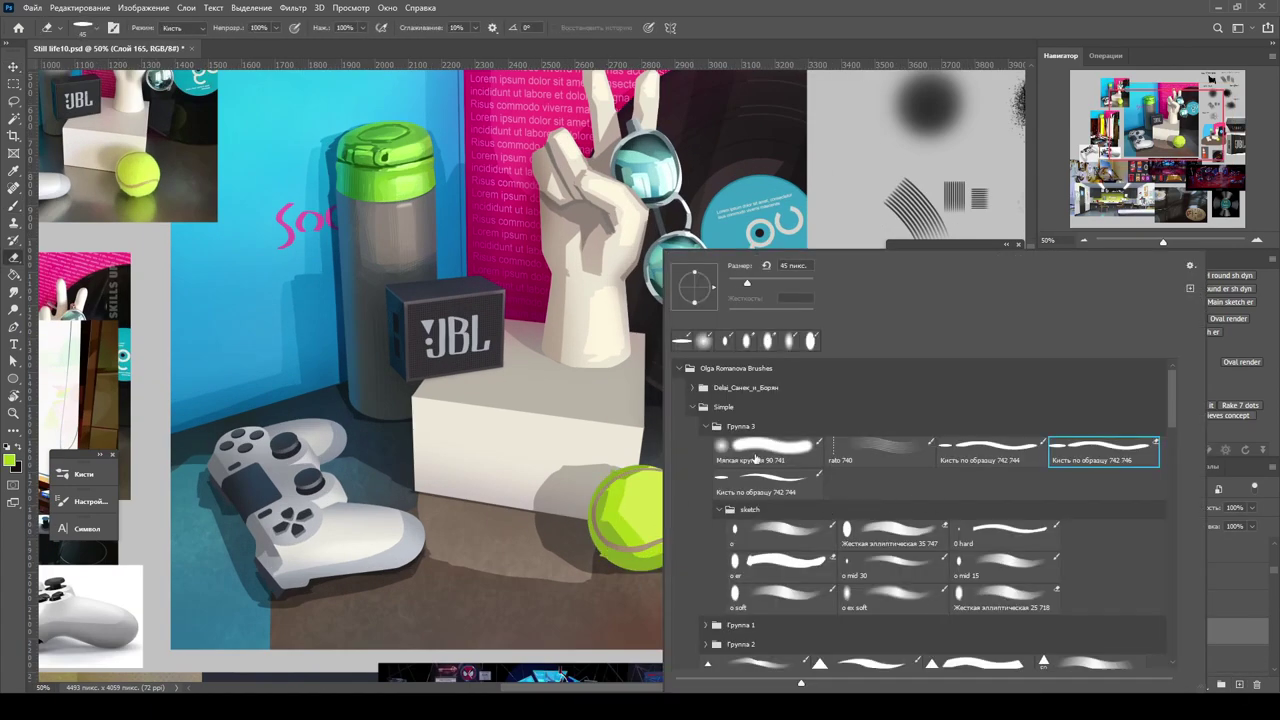
pyautogui.click(766, 486)
pyautogui.press('Return')
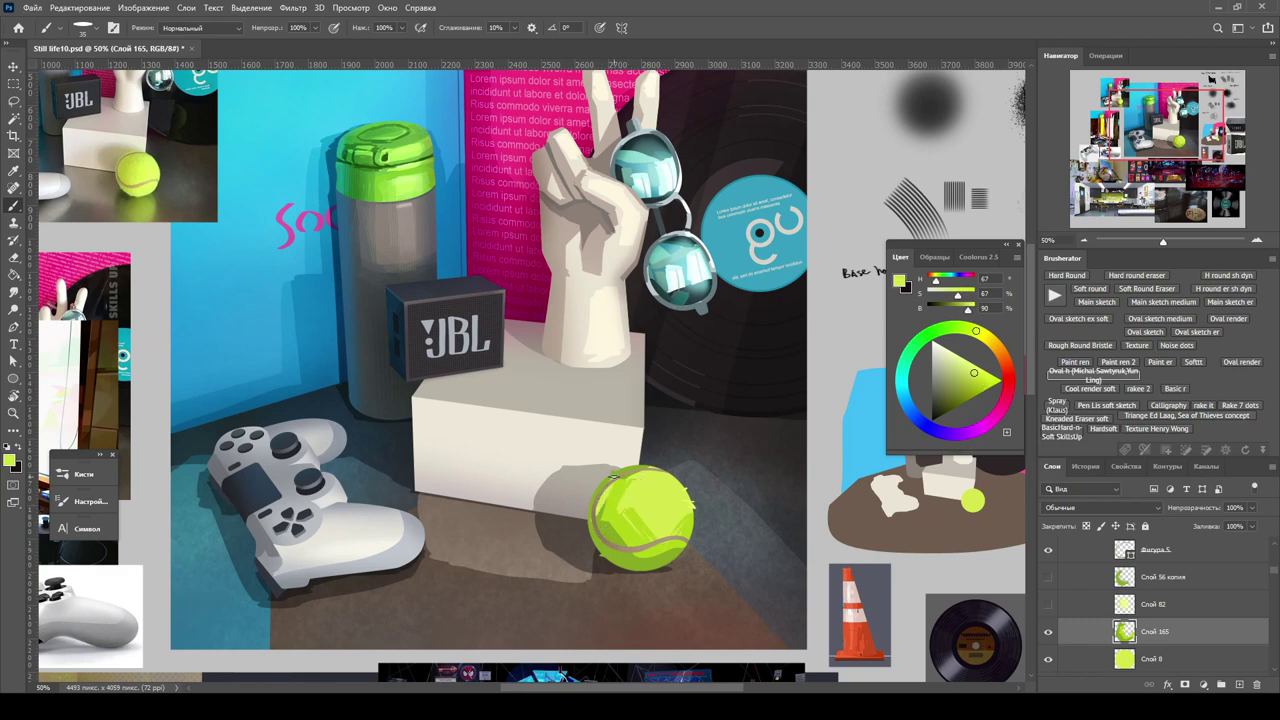
pyautogui.keyDown('alt'); pyautogui.click(613, 476); pyautogui.keyUp('alt')
pyautogui.moveTo(613, 476)
pyautogui.mouseDown()
pyautogui.moveTo(680, 500)
pyautogui.moveTo(660, 505)
pyautogui.mouseUp()
pyautogui.keyDown('alt'); pyautogui.click(655, 485); pyautogui.keyUp('alt')
pyautogui.hotkey('ctrl', '-')
pyautogui.hotkey('ctrl', '+')
# Swap Слой 165 back for Слой 82 and Слой 56 копия, and paint yellow-green texture on the ball on new layer Слой 166.
pyautogui.click(1048, 631)
pyautogui.moveTo(1048, 577); pyautogui.dragTo(1048, 604)
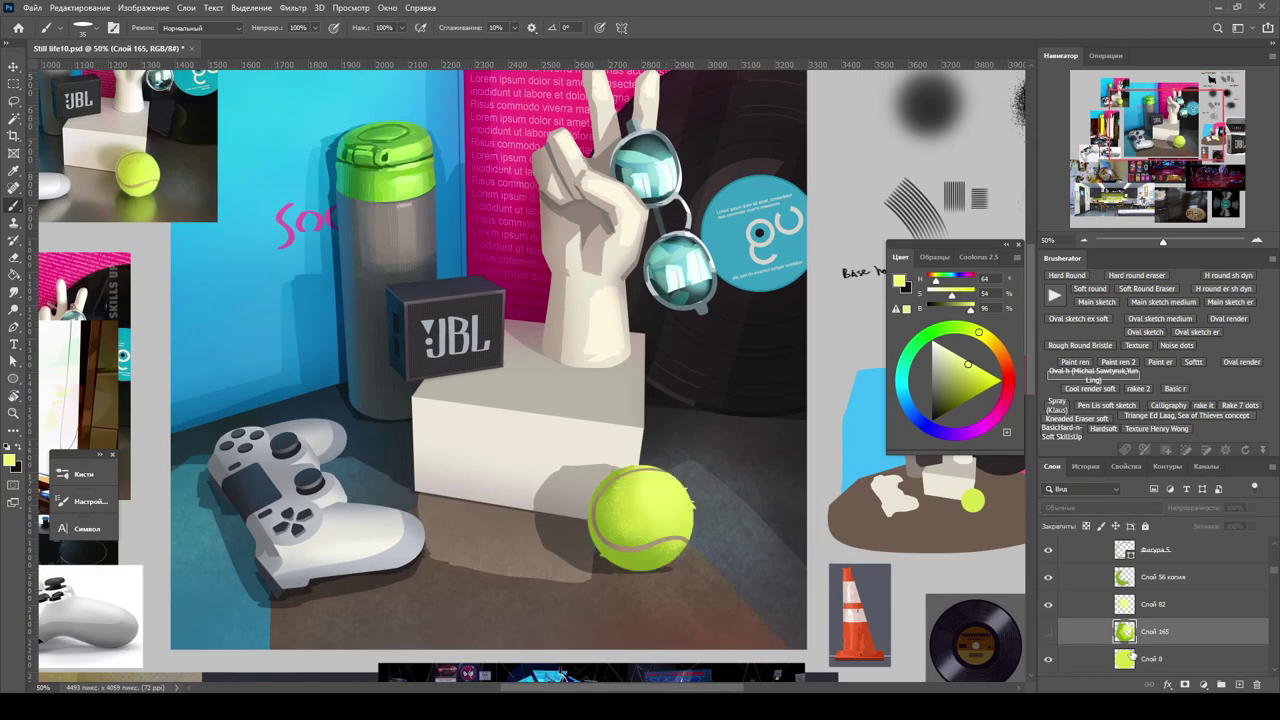
pyautogui.click(1160, 578)
pyautogui.click(1239, 684)
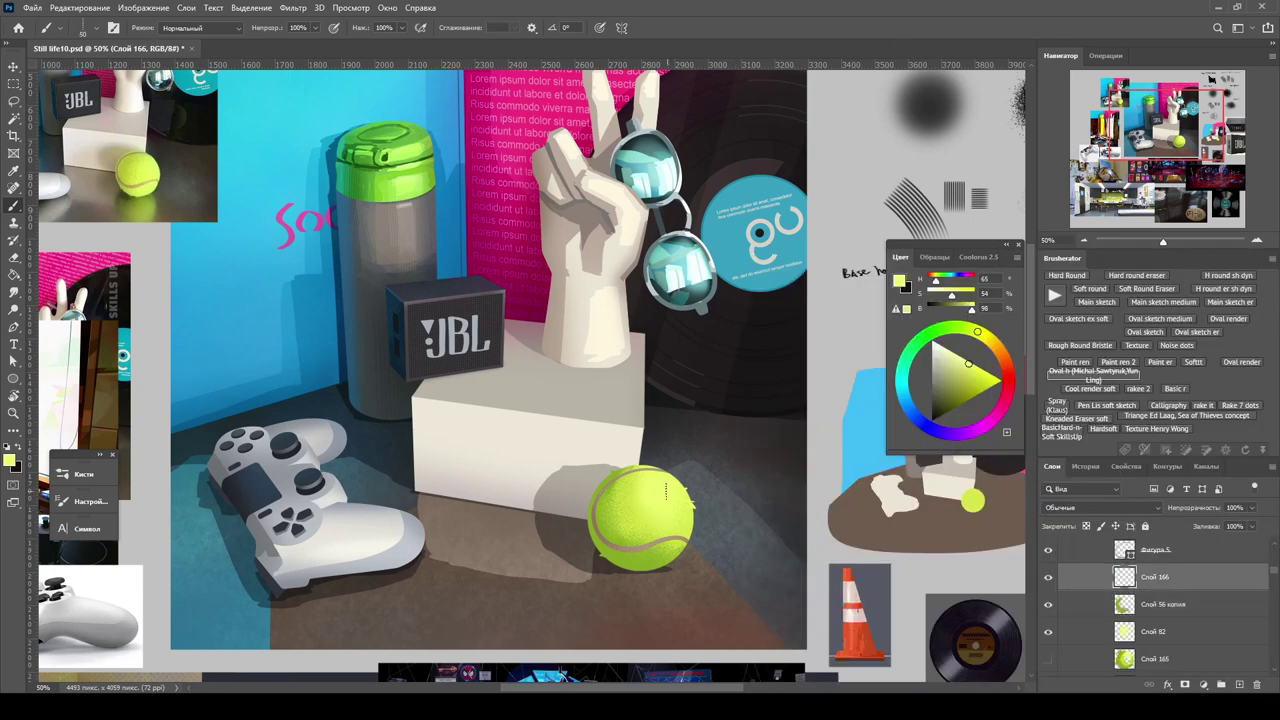
pyautogui.hotkey('ctrl', '+')
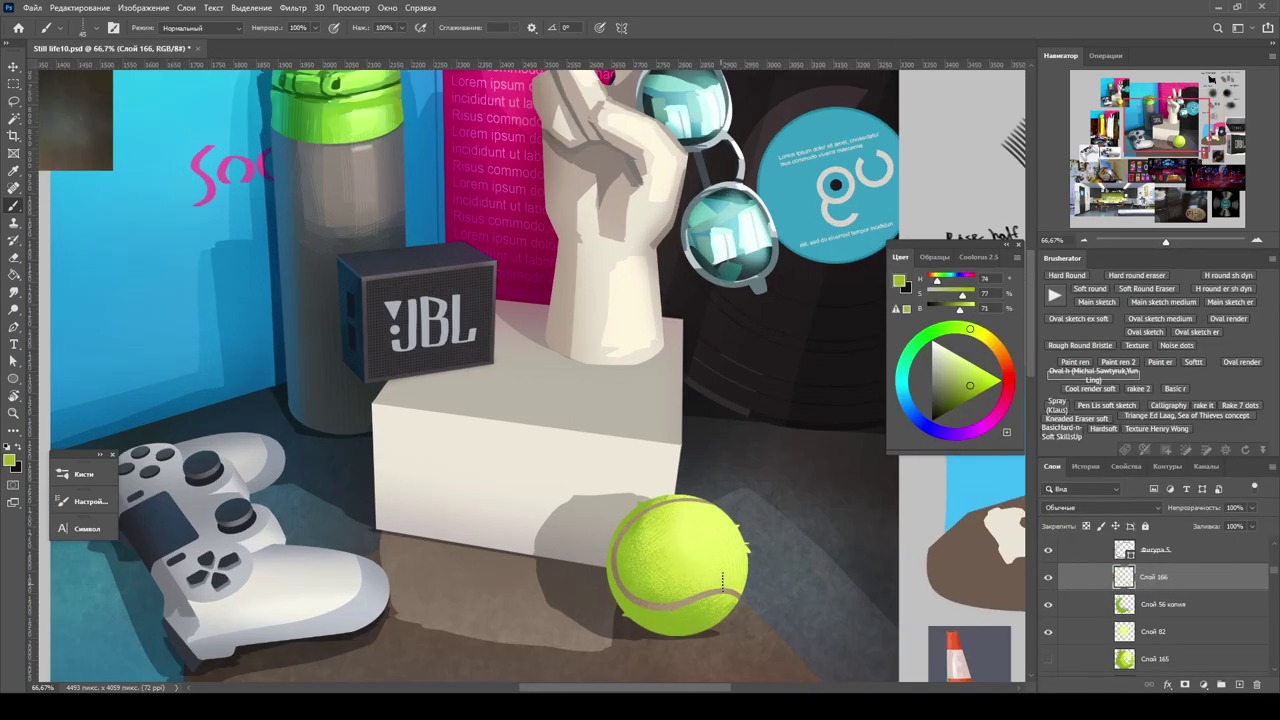
pyautogui.hotkey('ctrl', '-')
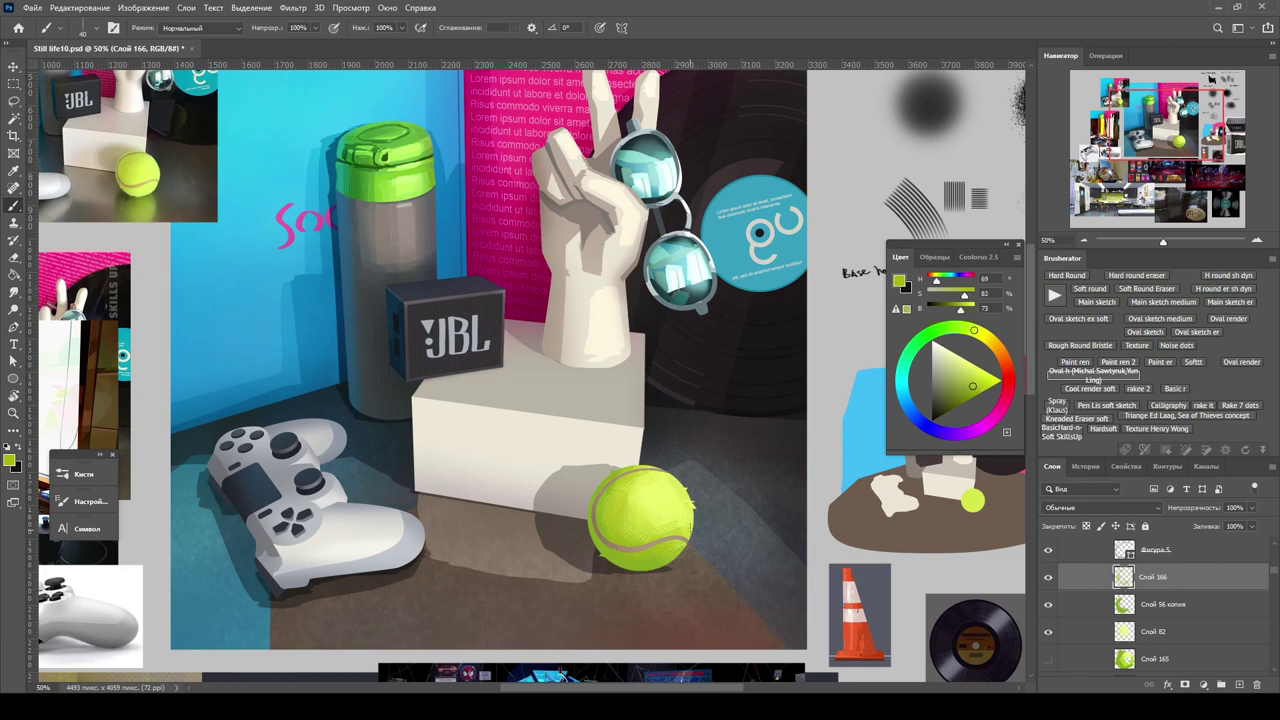
# Brush a soft teal tint (H 182, S 55, B 51) onto the ball on new Hard Light layer Слой 167 and move it above Слой 83.
pyautogui.hotkey('ctrl', 'shift', 'alt', 'n')
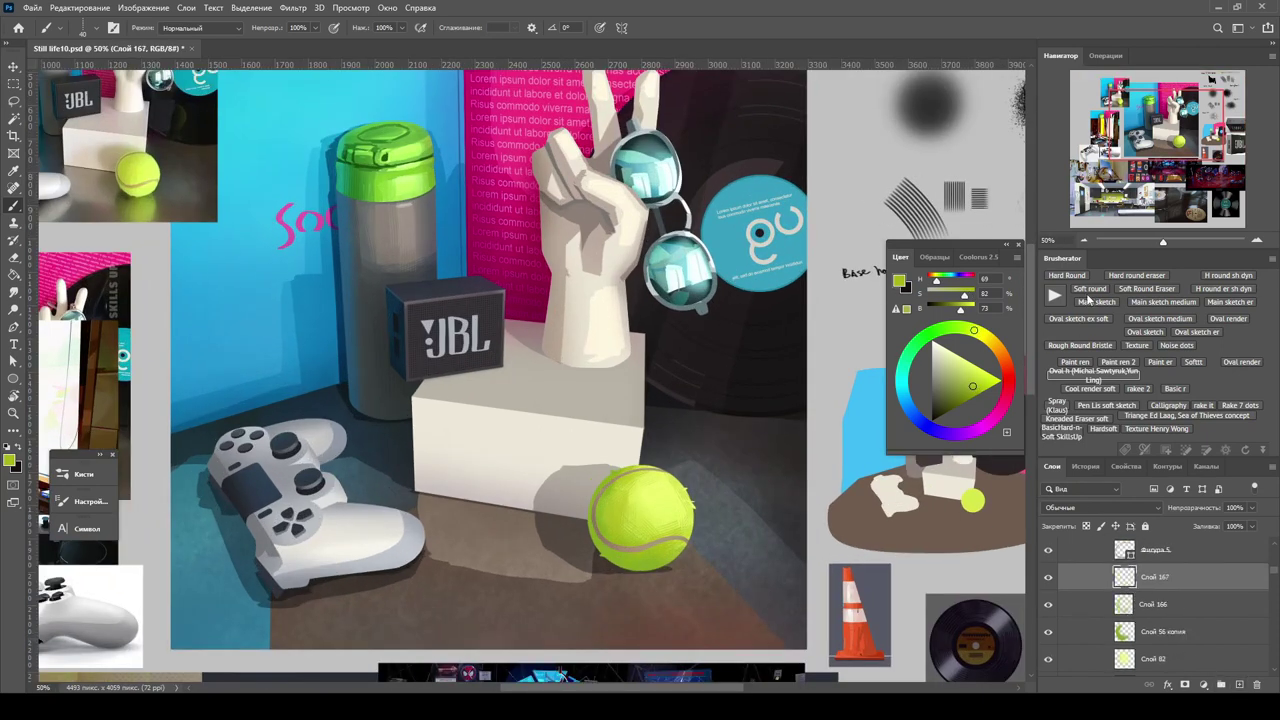
pyautogui.moveTo(906, 402); pyautogui.dragTo(912, 354)
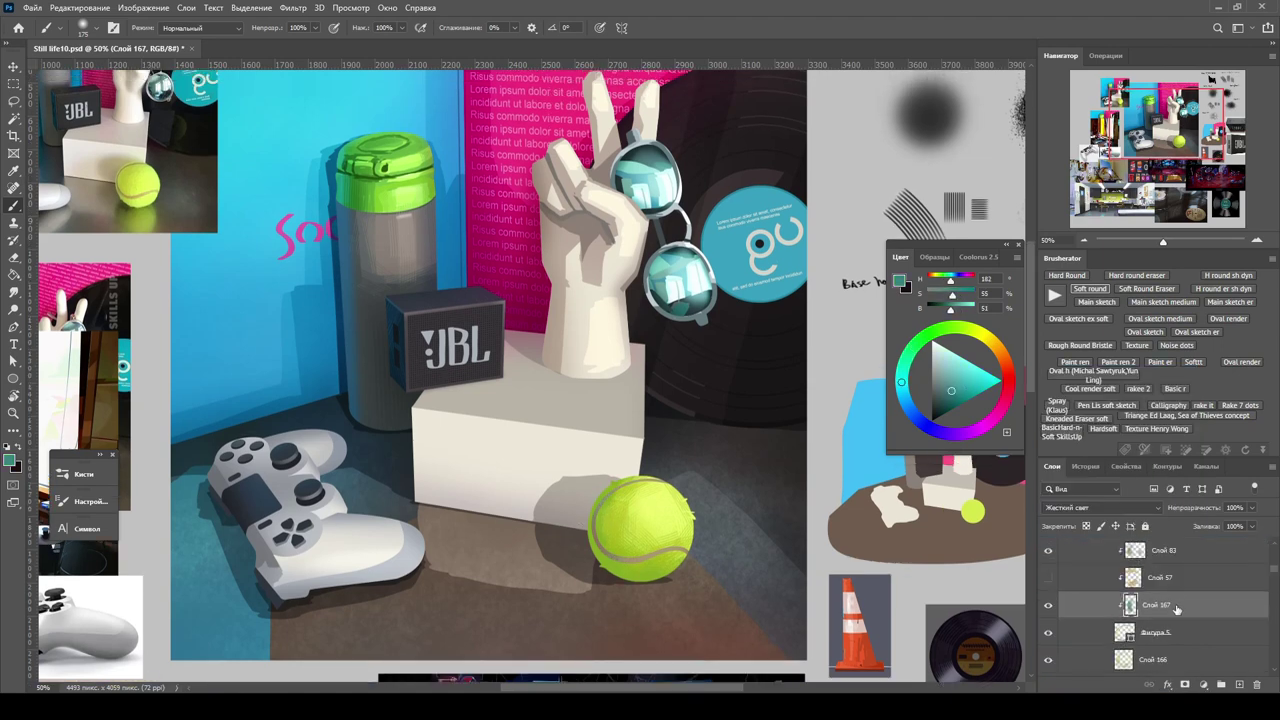
pyautogui.moveTo(1177, 608); pyautogui.dragTo(1160, 542)
# Brush soft reflected light onto the ball on Слой 167 with Soft round in sampled blue-greys (H 196, S 36, B 49 and H 232, S 18, B 50).
pyautogui.keyDown('alt'); pyautogui.click(668, 465); pyautogui.keyUp('alt')
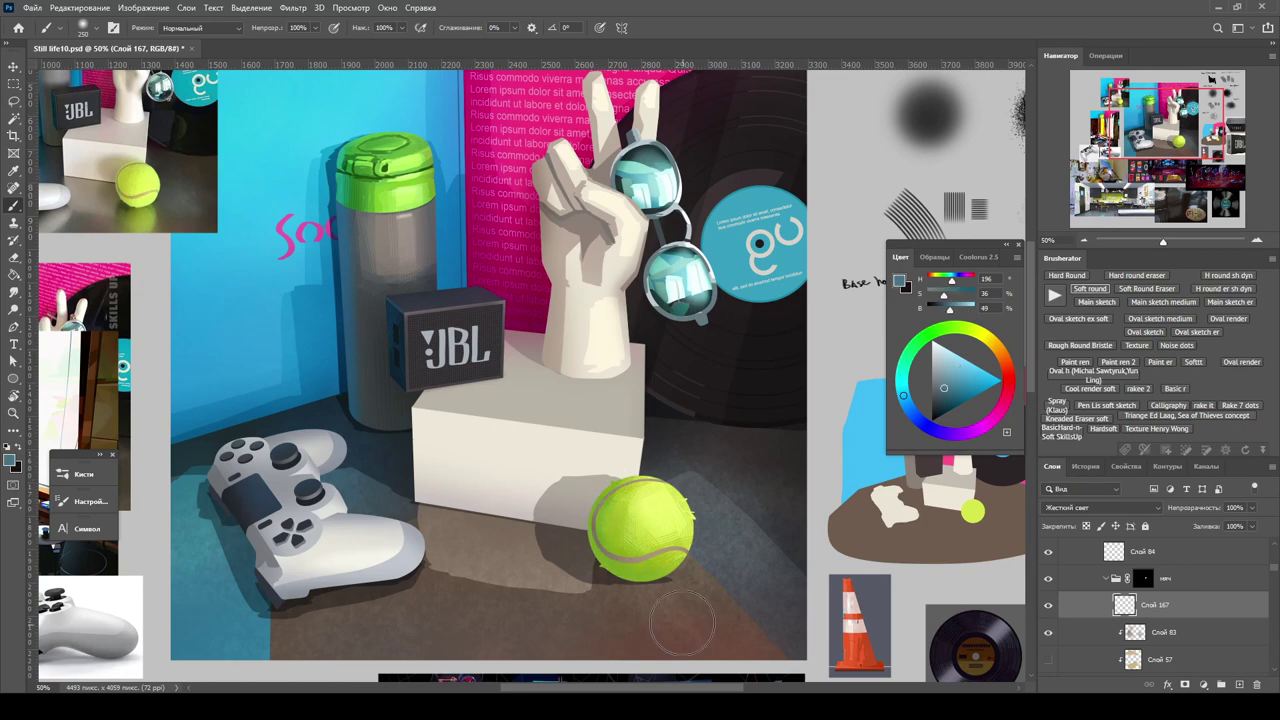
pyautogui.keyDown('alt'); pyautogui.click(590, 489); pyautogui.keyUp('alt')
pyautogui.hotkey('ctrl', '-')
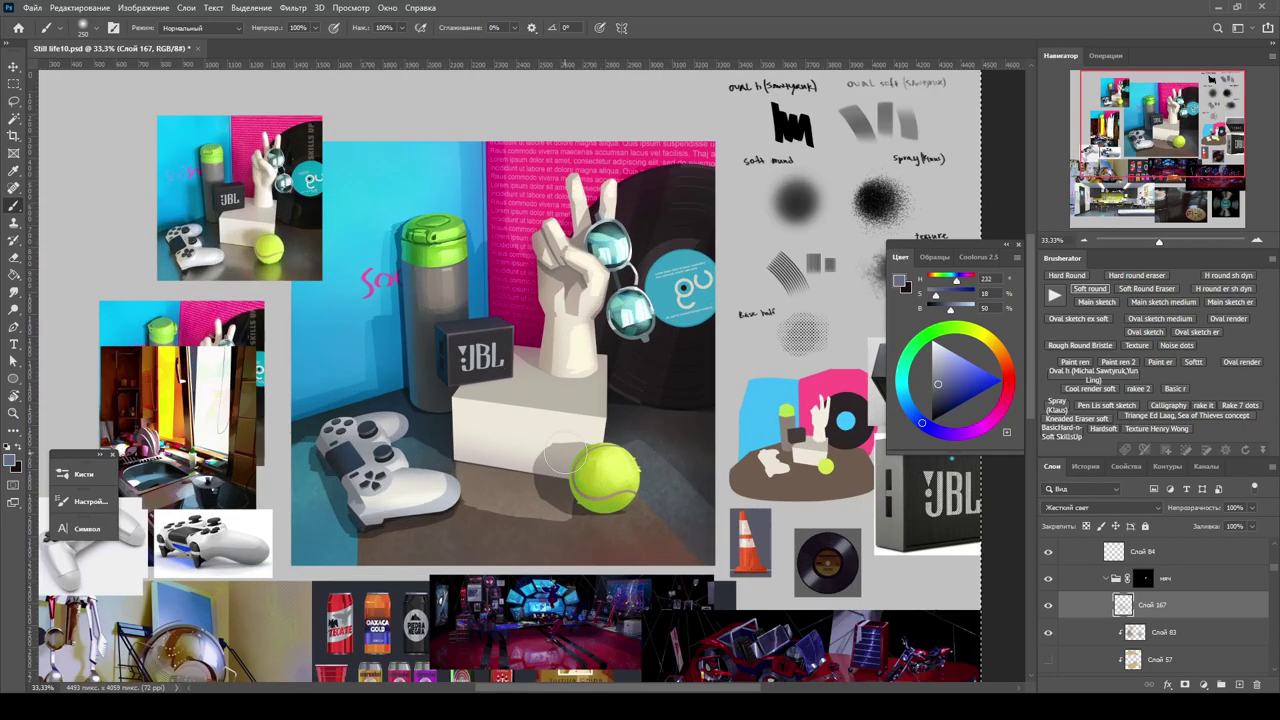
pyautogui.hotkey('ctrl', '+')
pyautogui.scroll(1, 1048, 582)
pyautogui.click(1048, 580)
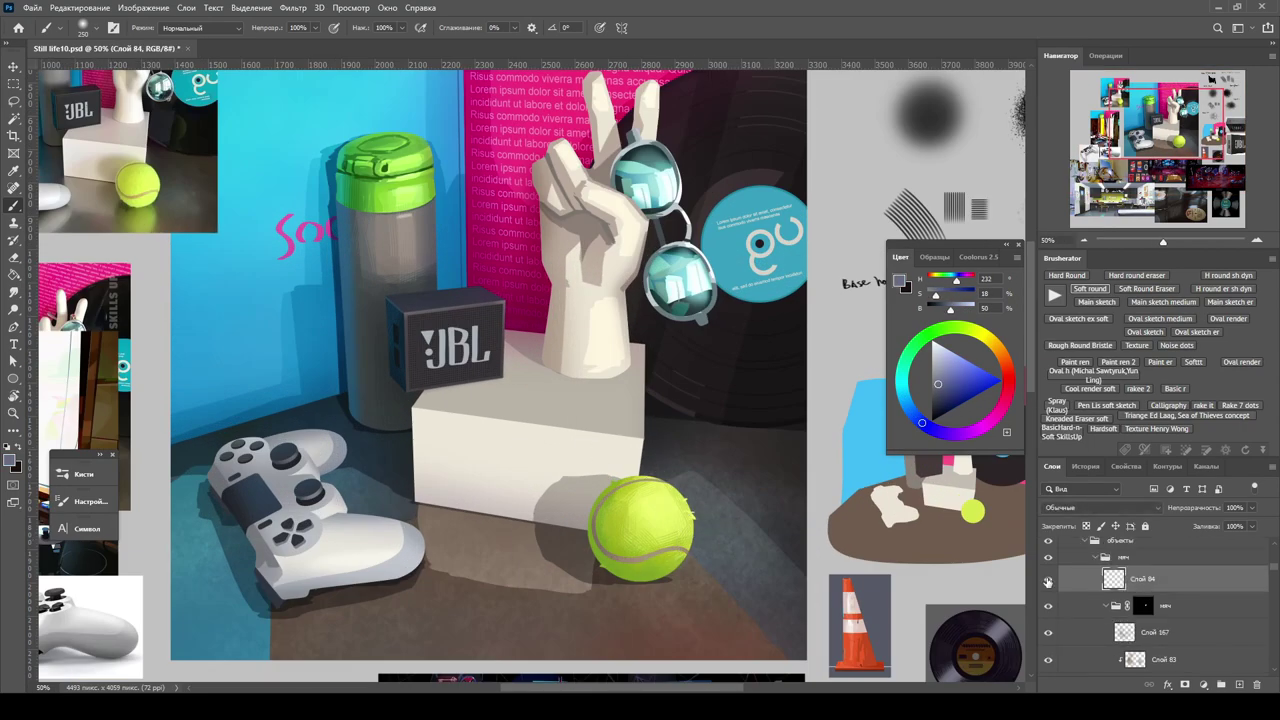
pyautogui.click(1065, 632)
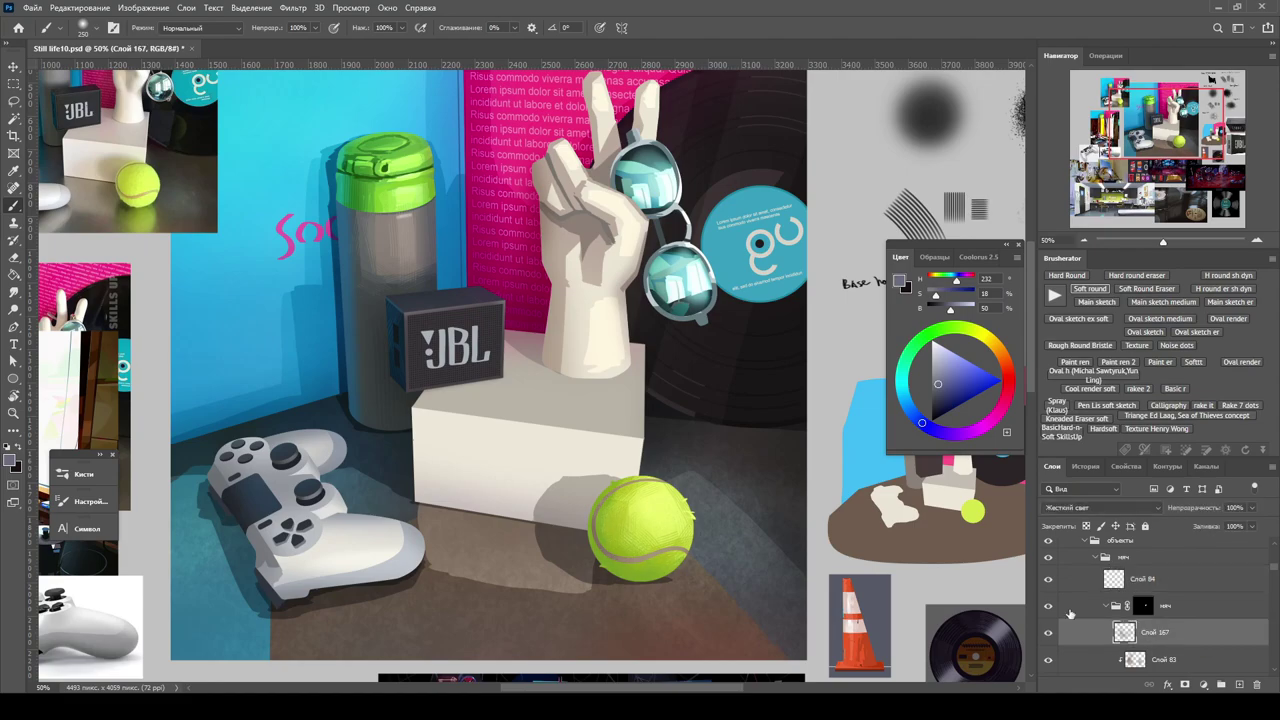
# Hide Слой 84, the tennis ball's outer fuzz strokes.
pyautogui.click(1048, 578)
pyautogui.press('z')
pyautogui.moveTo(700, 490); pyautogui.dragTo(640, 494)
pyautogui.keyDown('ctrl'); pyautogui.click(640, 450); pyautogui.keyUp('ctrl')
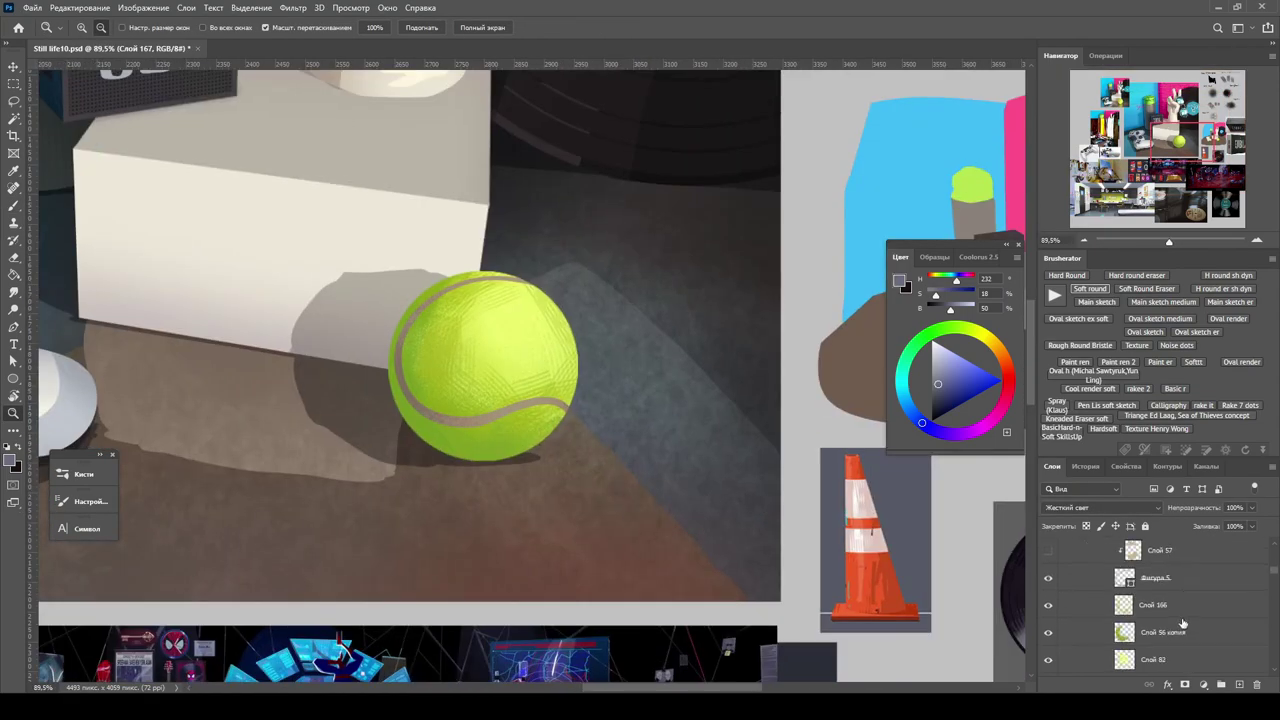
# Paint Noise dots texture over the tennis ball in sampled yellow-greens on a new layer between Фигура 5 and Слой 166.
pyautogui.click(1177, 345)
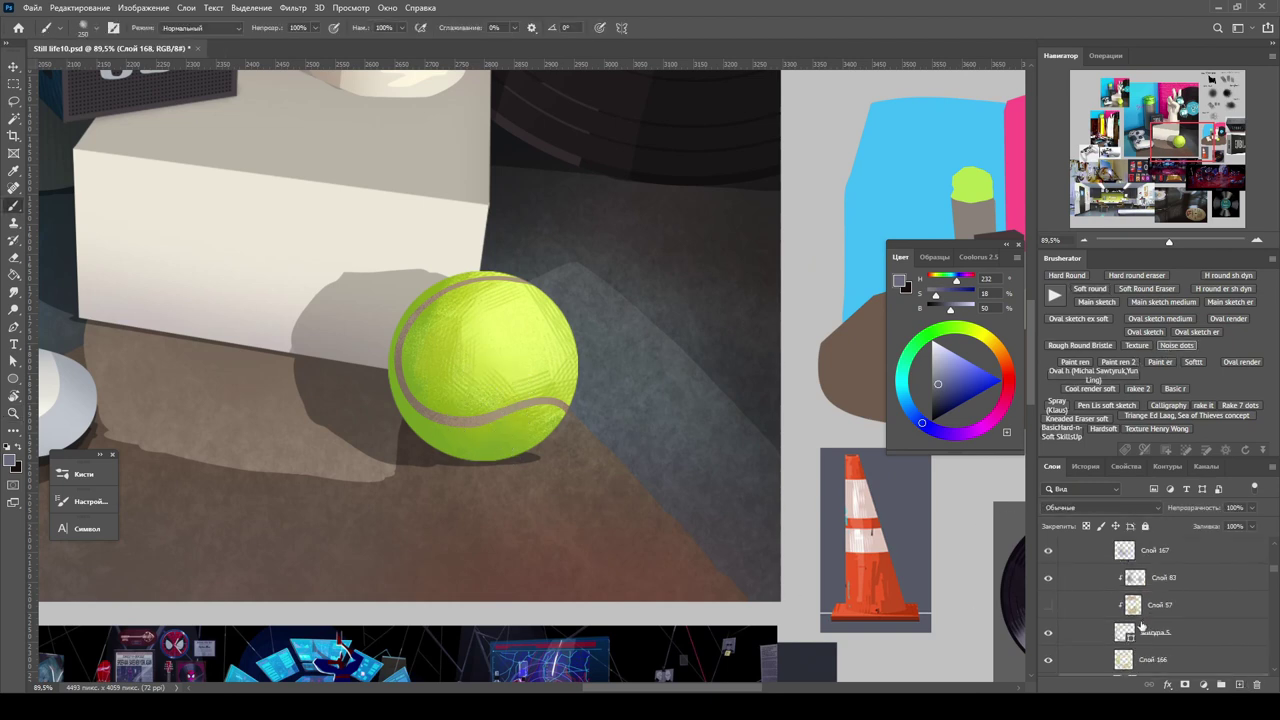
pyautogui.click(1155, 577)
pyautogui.scroll(1, 1150, 590)
pyautogui.keyDown('alt'); pyautogui.click(430, 405); pyautogui.keyUp('alt')
pyautogui.click(1150, 632)
pyautogui.scroll(-1, 1160, 665)
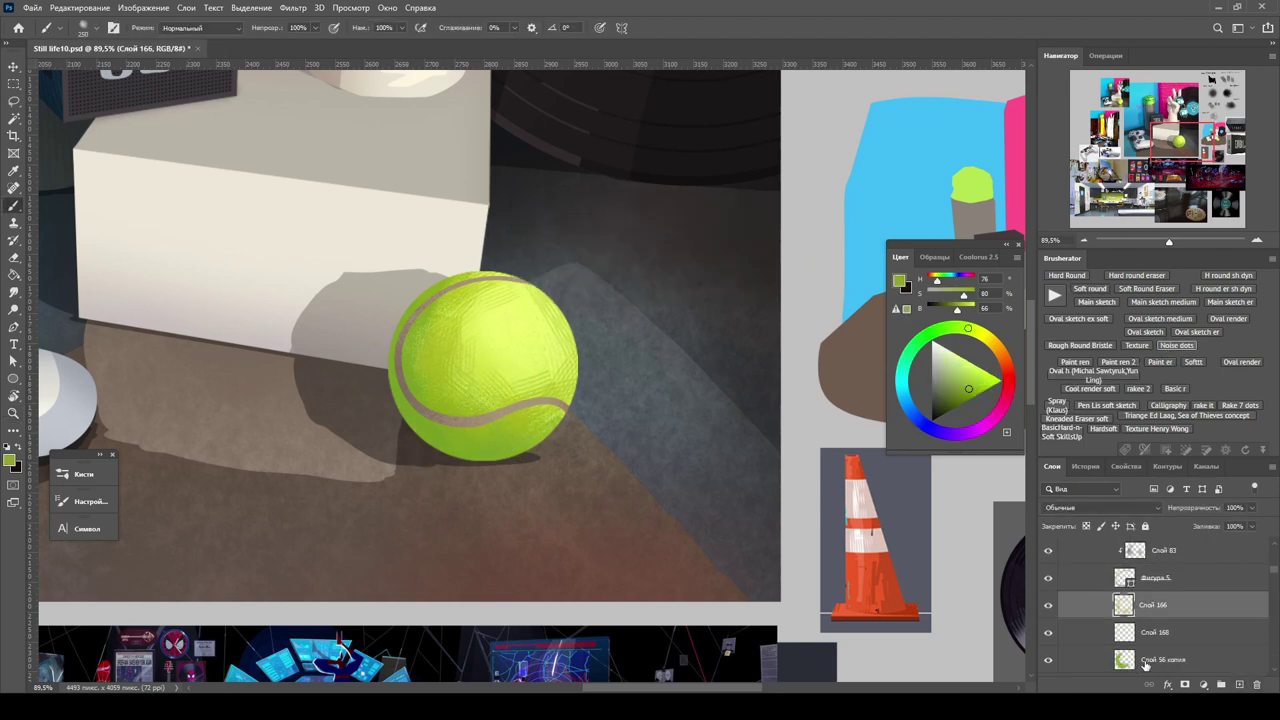
pyautogui.keyDown('alt'); pyautogui.click(452, 437); pyautogui.keyUp('alt')
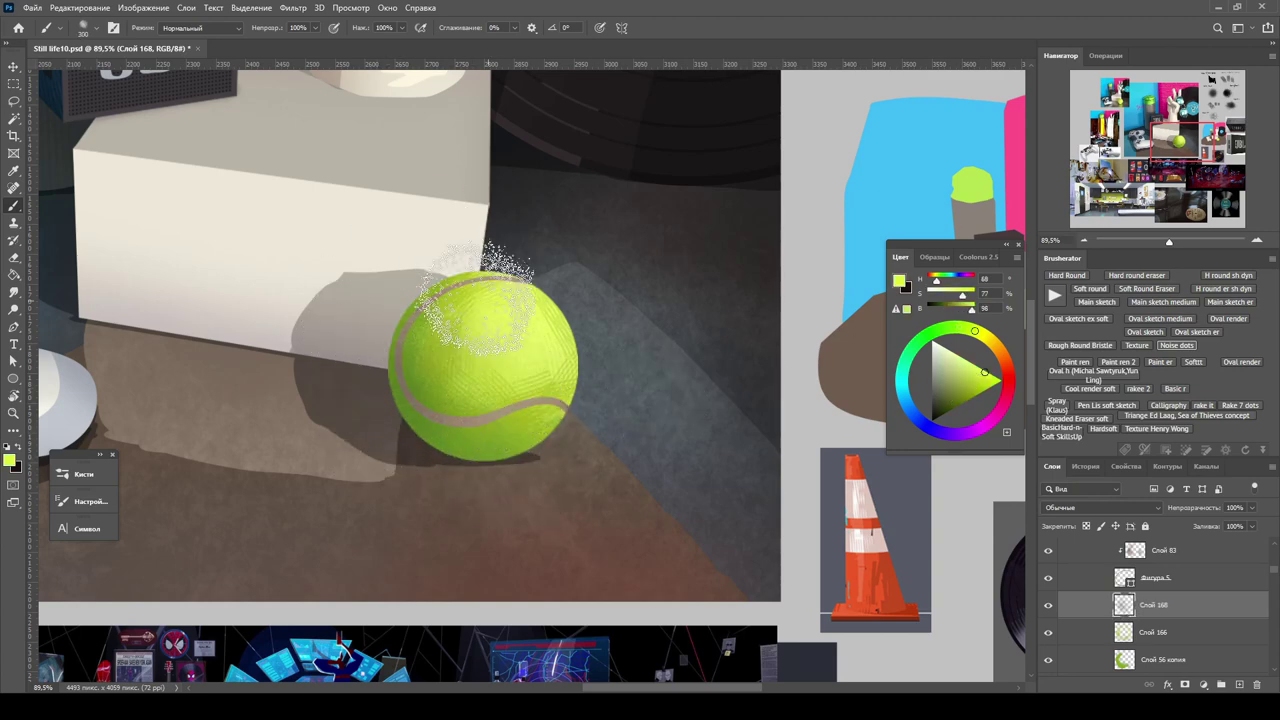
pyautogui.scroll(-1, 520, 390)
pyautogui.scroll(1, 1163, 636)
pyautogui.scroll(-1, 1163, 636)
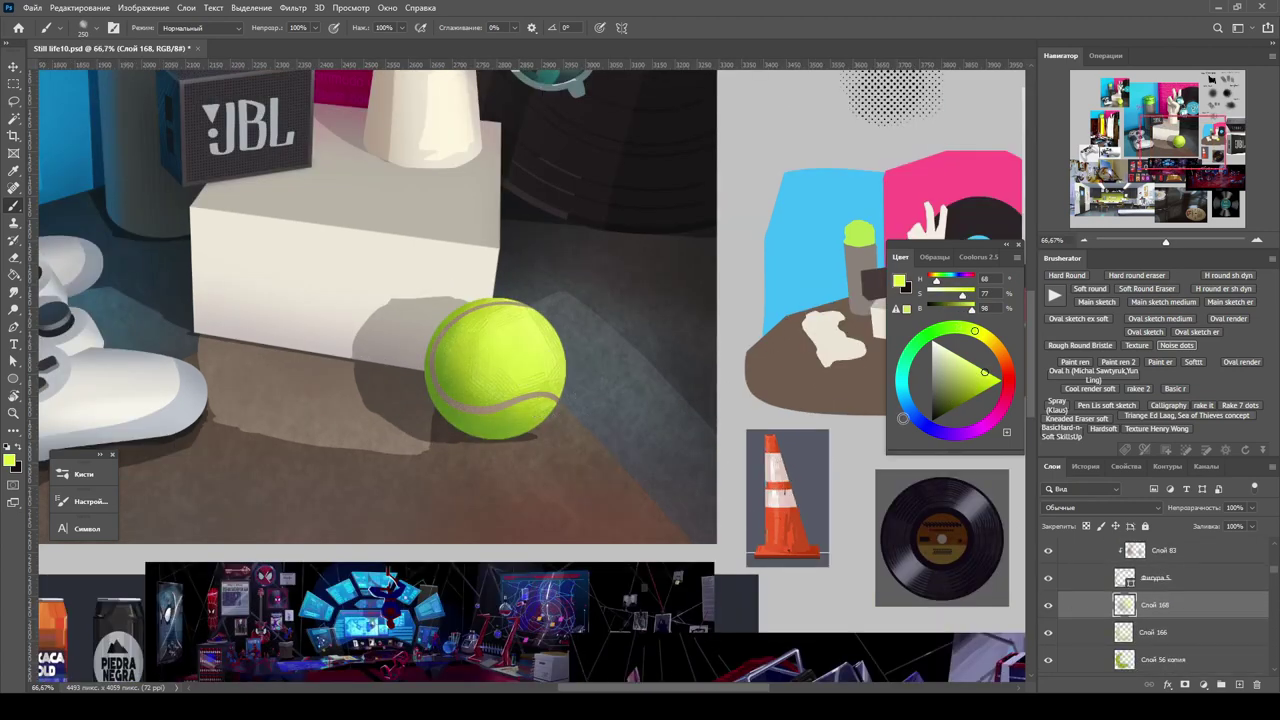
pyautogui.scroll(1, 531, 380)
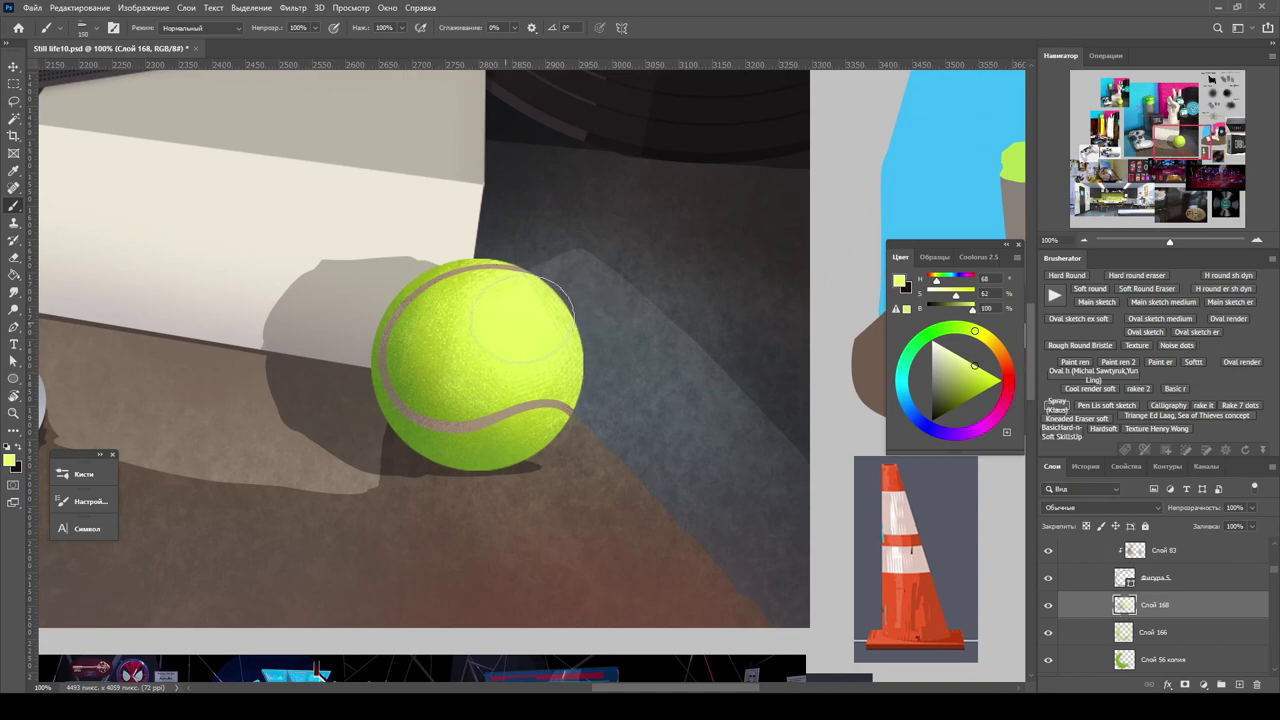
# Adjust the Hue/Saturation of the ball layer Слой 56 копия with saturation +13 and lightness +9.
pyautogui.press('z')
pyautogui.scroll(-6, 648, 471)
pyautogui.scroll(3, 648, 471)
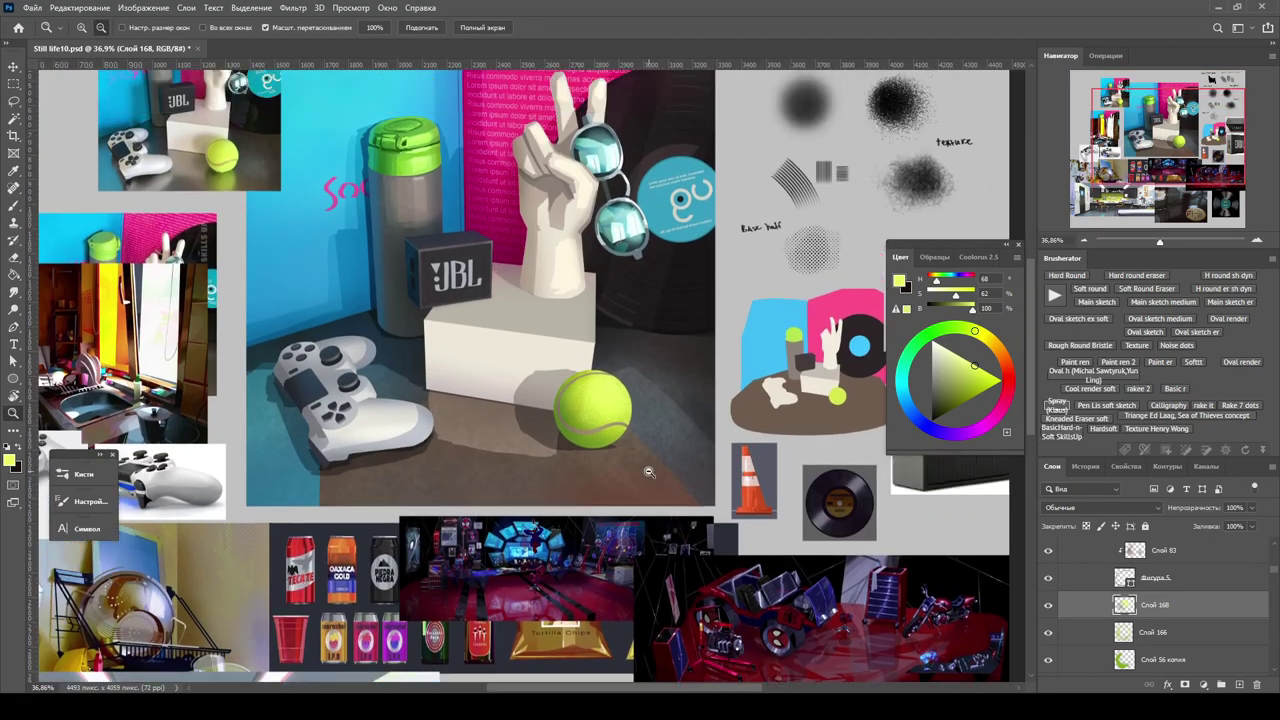
pyautogui.scroll(2, 640, 470)
pyautogui.scroll(-2, 630, 470)
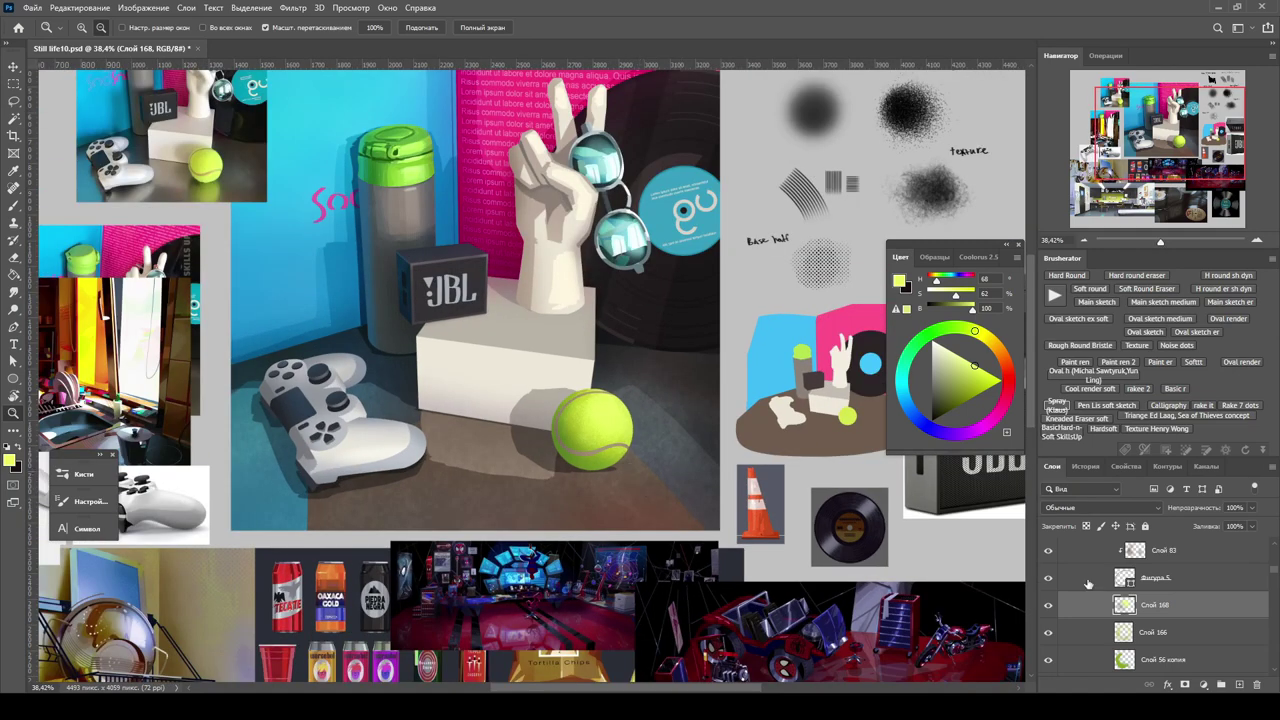
pyautogui.scroll(-1, 1089, 583)
pyautogui.click(1085, 632)
pyautogui.hotkey('ctrl', 'u')
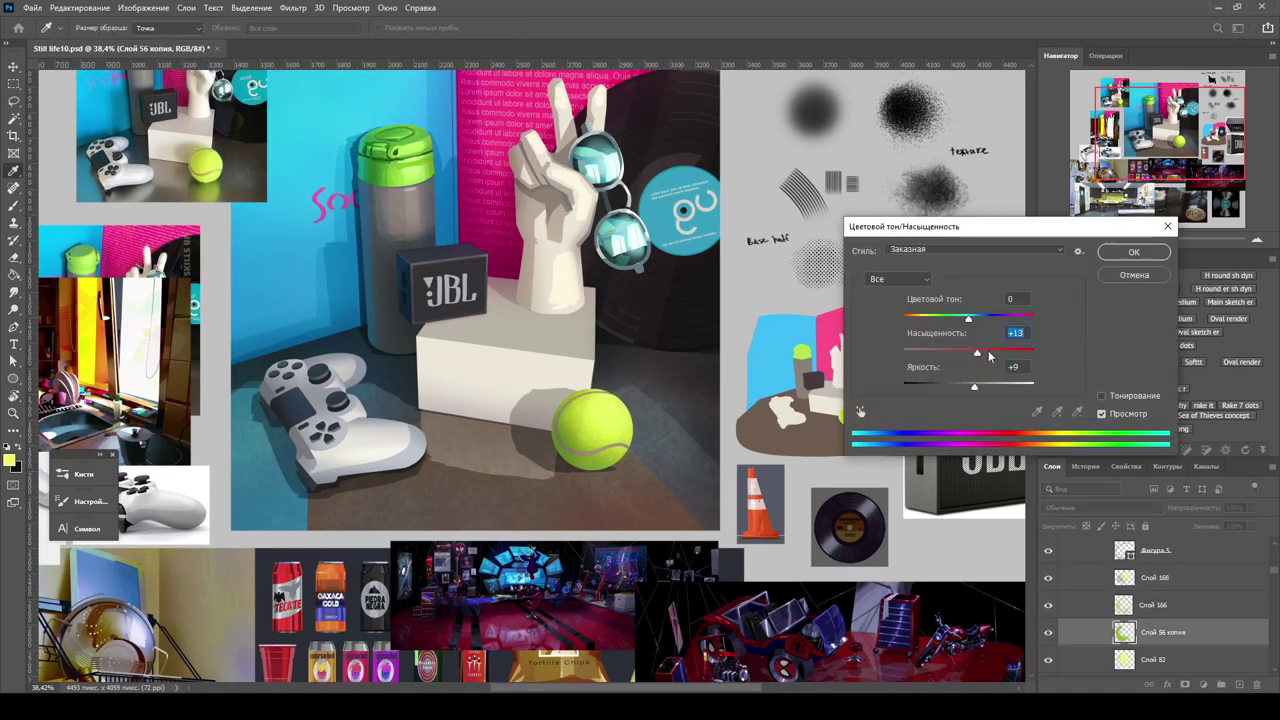
pyautogui.press('Return')
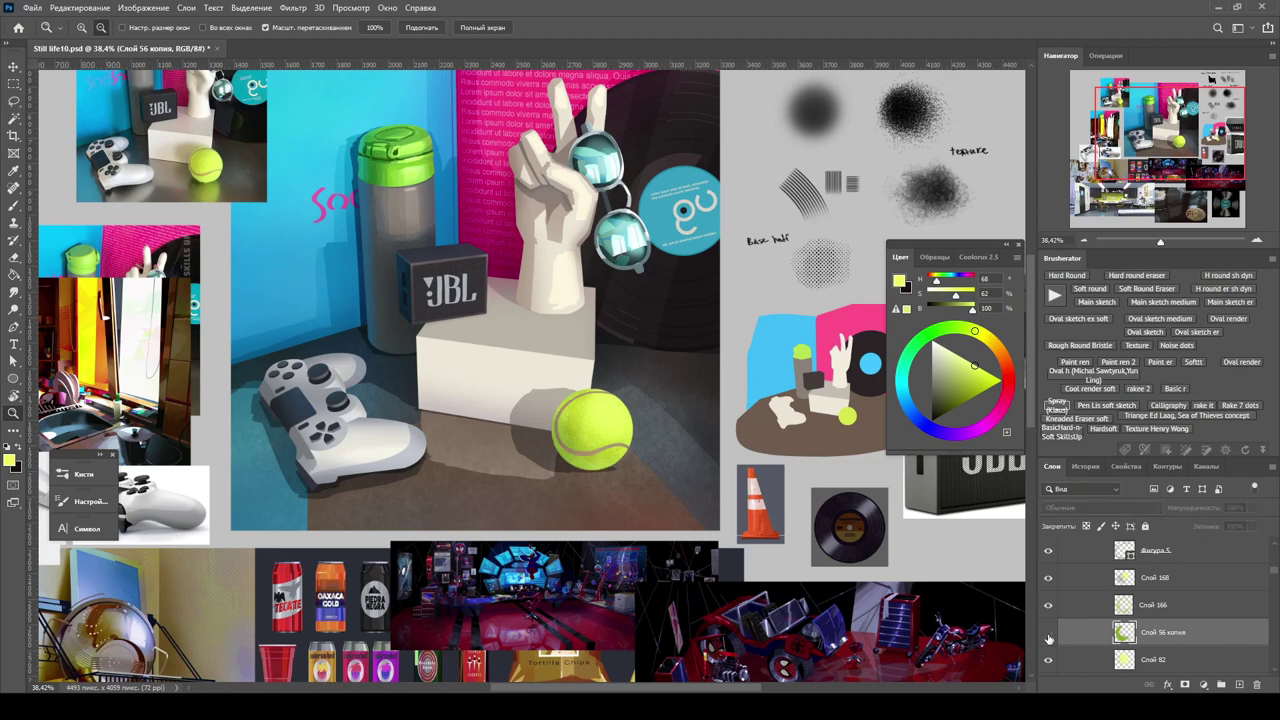
pyautogui.scroll(-2, 1053, 582)
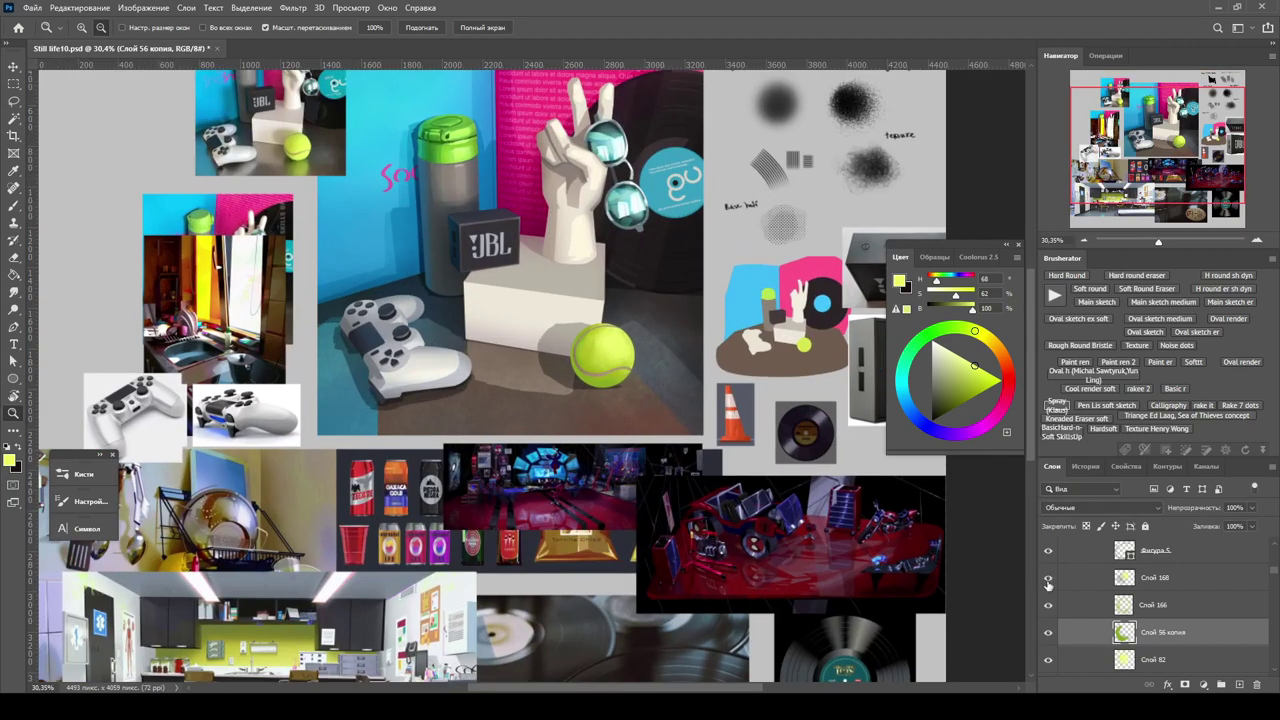
pyautogui.click(1048, 580)
pyautogui.hotkey('ctrl', 'u')
pyautogui.press('Escape')
pyautogui.scroll(5, 622, 327)
pyautogui.hotkey('ctrl', 't')
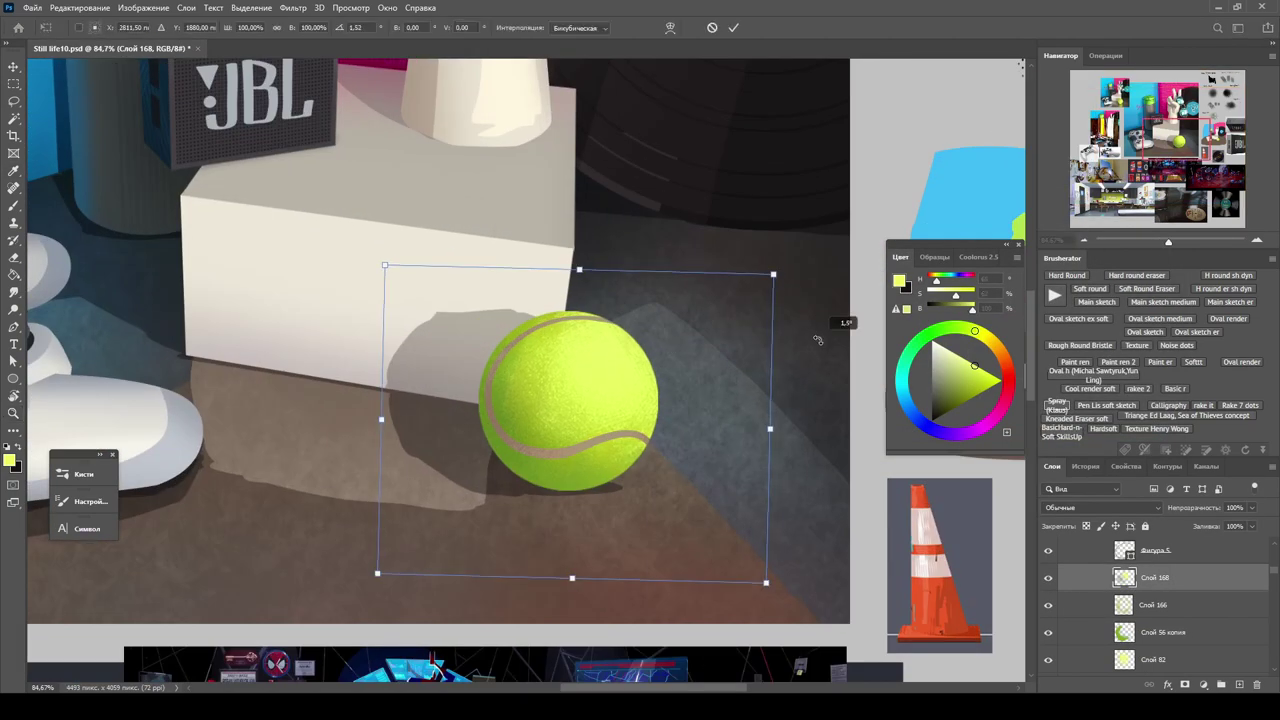
pyautogui.press('Escape')
pyautogui.hotkey('ctrl', 'u')
pyautogui.press('Escape')
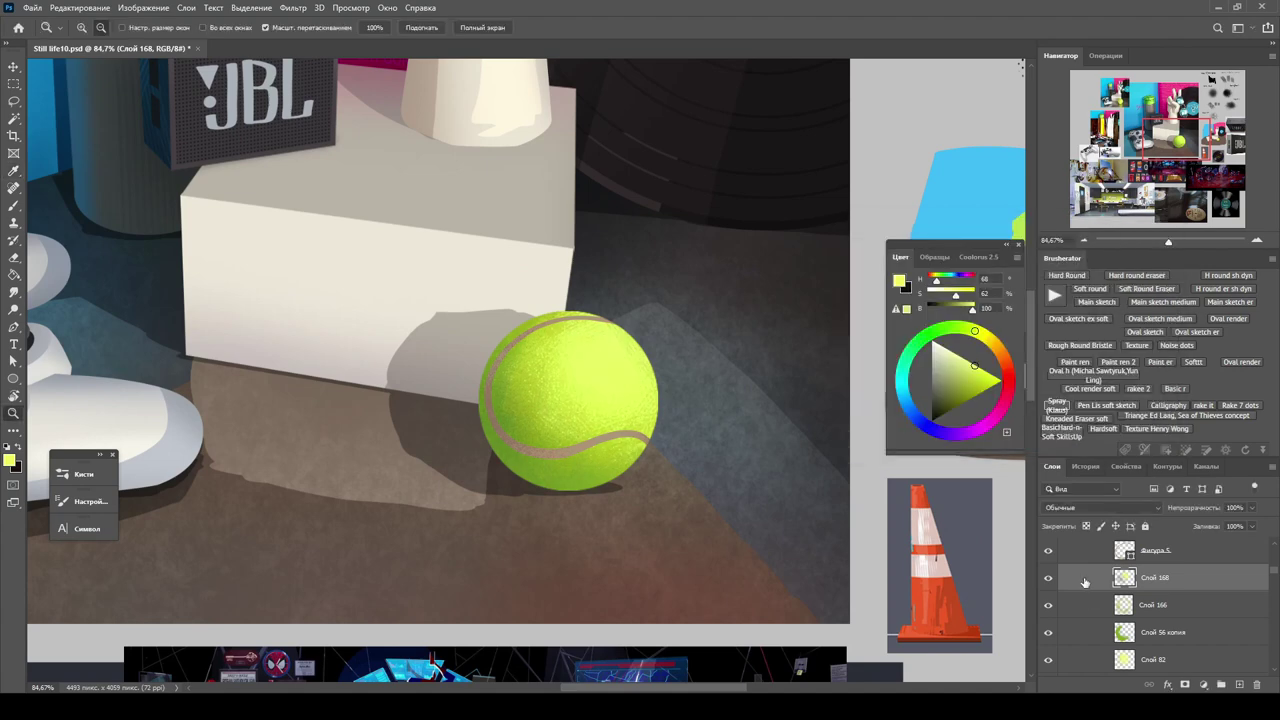
pyautogui.hotkey('alt', '[')
pyautogui.hotkey('alt', '[')
pyautogui.hotkey('ctrl', 'u')
pyautogui.press('Escape')
# Check the whole painting with proof colours switched on and off.
pyautogui.scroll(-5, 612, 373)
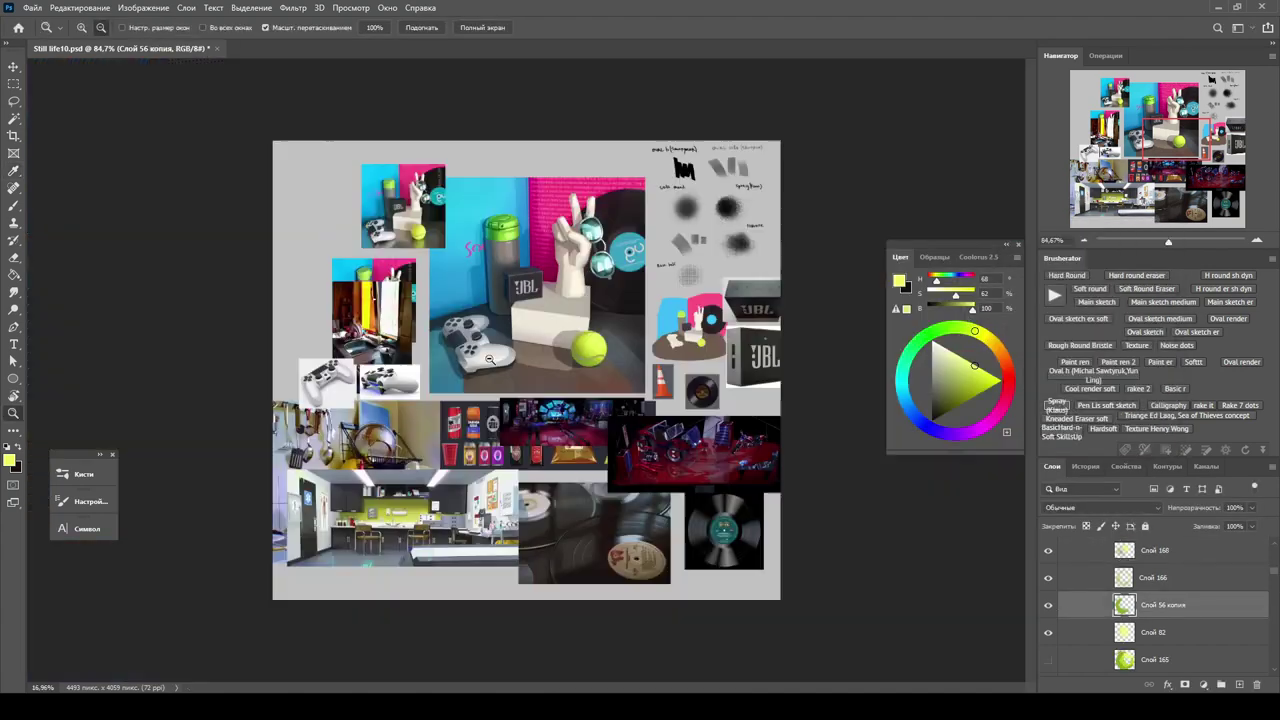
pyautogui.hotkey('ctrl', 'y')
pyautogui.hotkey('ctrl', 'y')
pyautogui.scroll(-2, 612, 373)
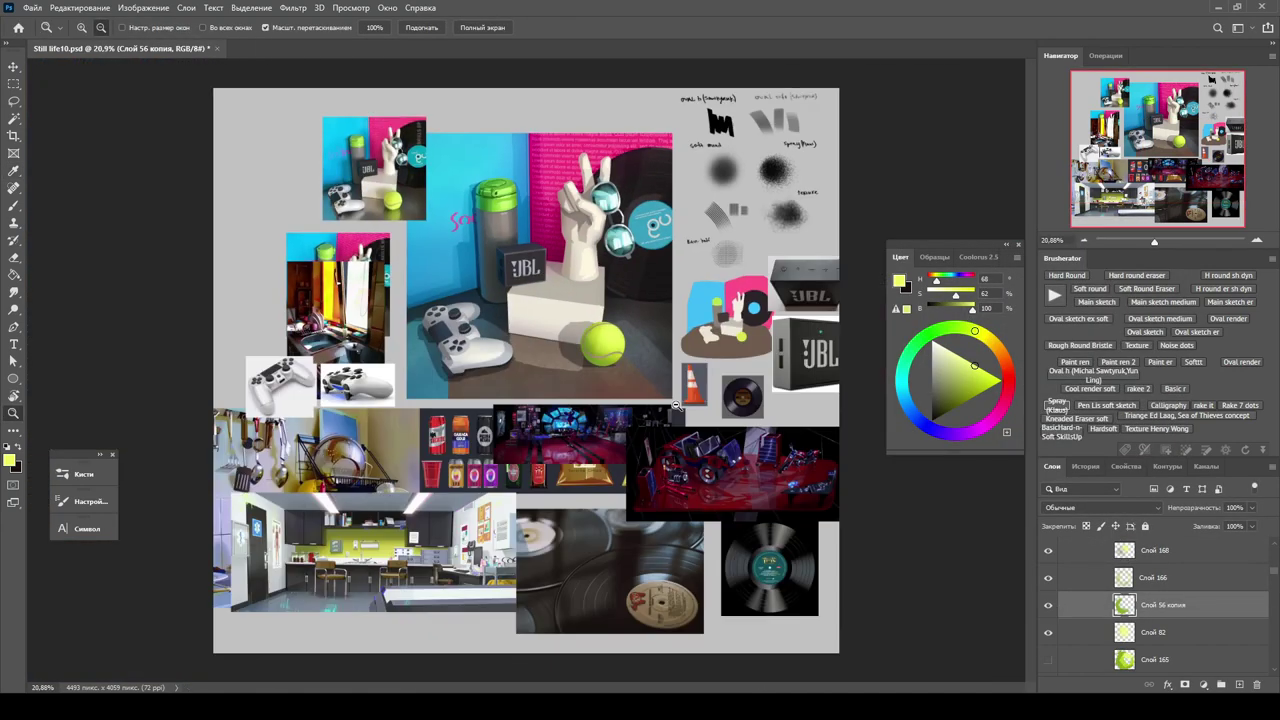
# Hide the noise layer Слой 168, then duplicate Слой 166 and hide the original.
pyautogui.scroll(3, 583, 437)
pyautogui.scroll(1, 1065, 595)
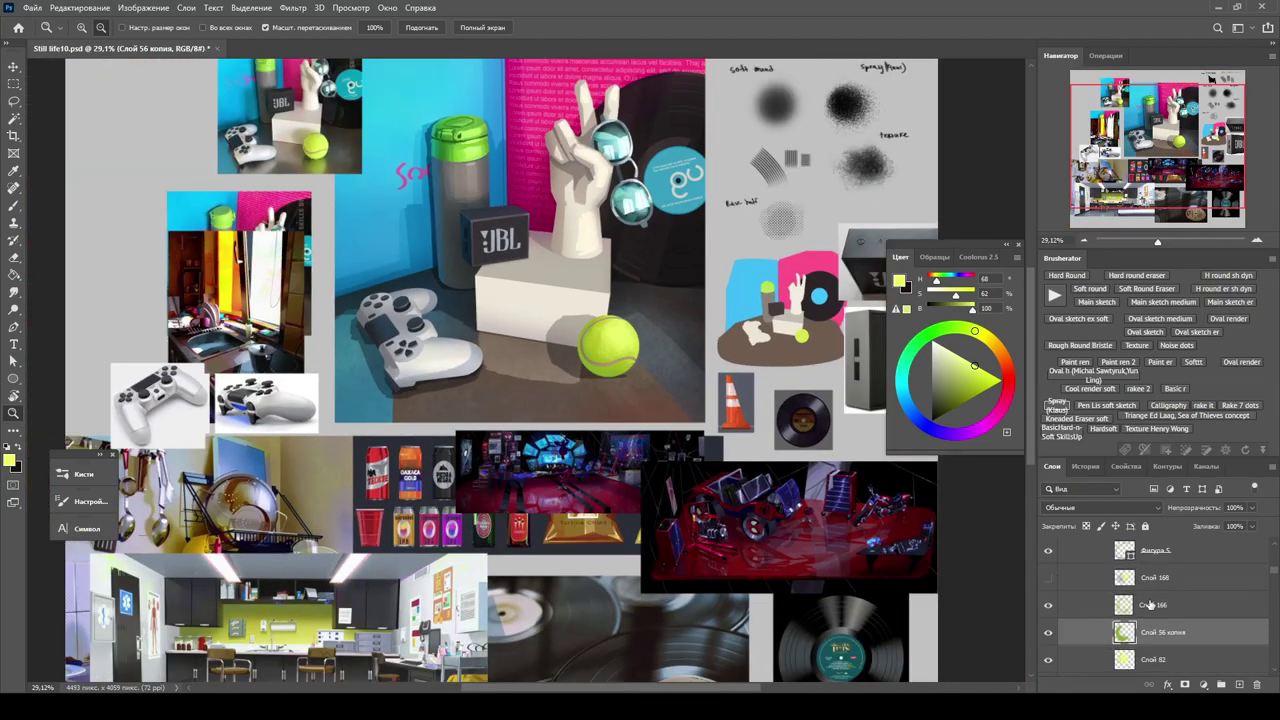
pyautogui.scroll(1, 1052, 612)
pyautogui.scroll(4, 622, 424)
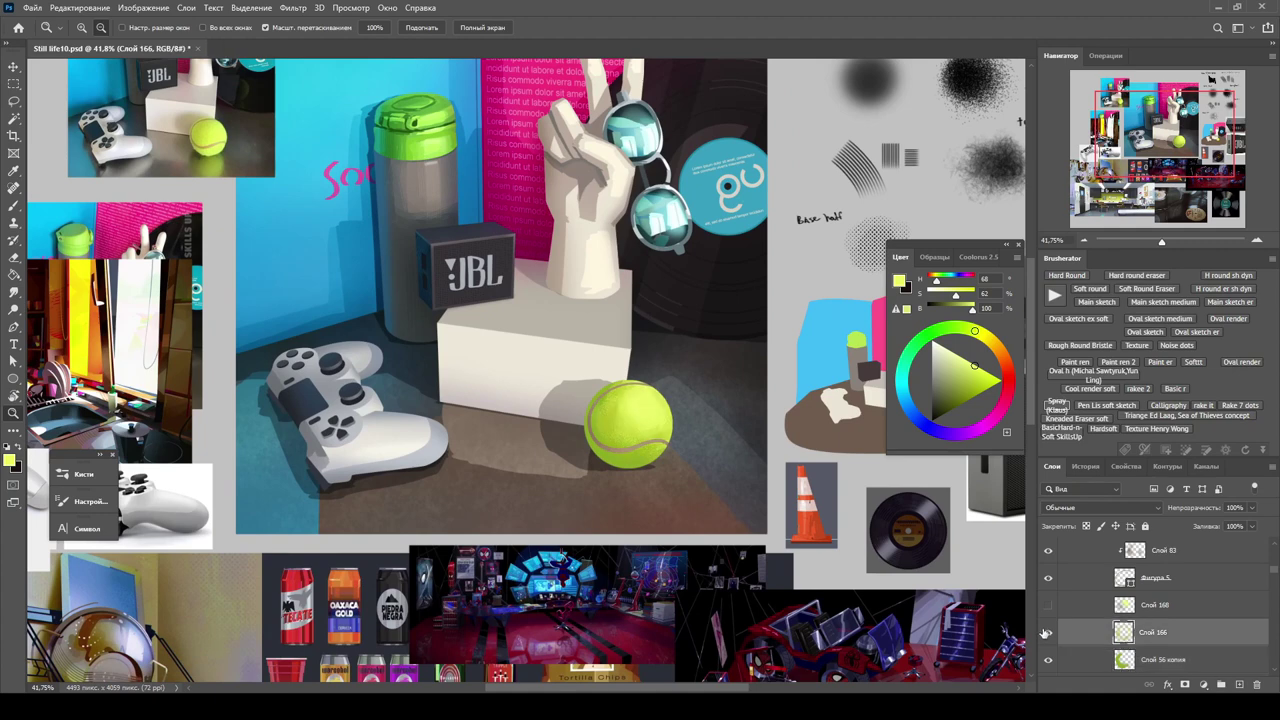
pyautogui.hotkey('alt', ']')
pyautogui.hotkey('ctrl', 'j')
# Soften the ball's texture on Слой 166 копия with the Soft Round Eraser.
pyautogui.press('b')
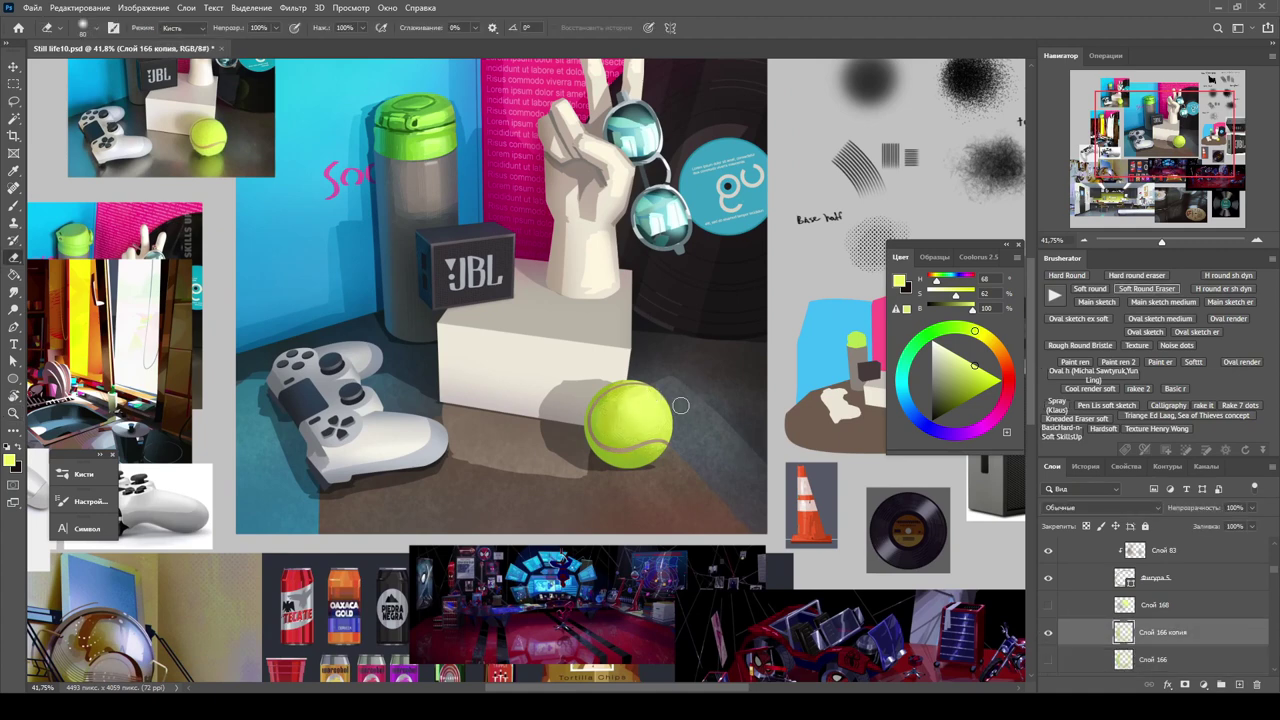
pyautogui.scroll(1, 645, 430)
pyautogui.keyDown('alt'); pyautogui.click(650, 438); pyautogui.keyUp('alt')
pyautogui.press('e')
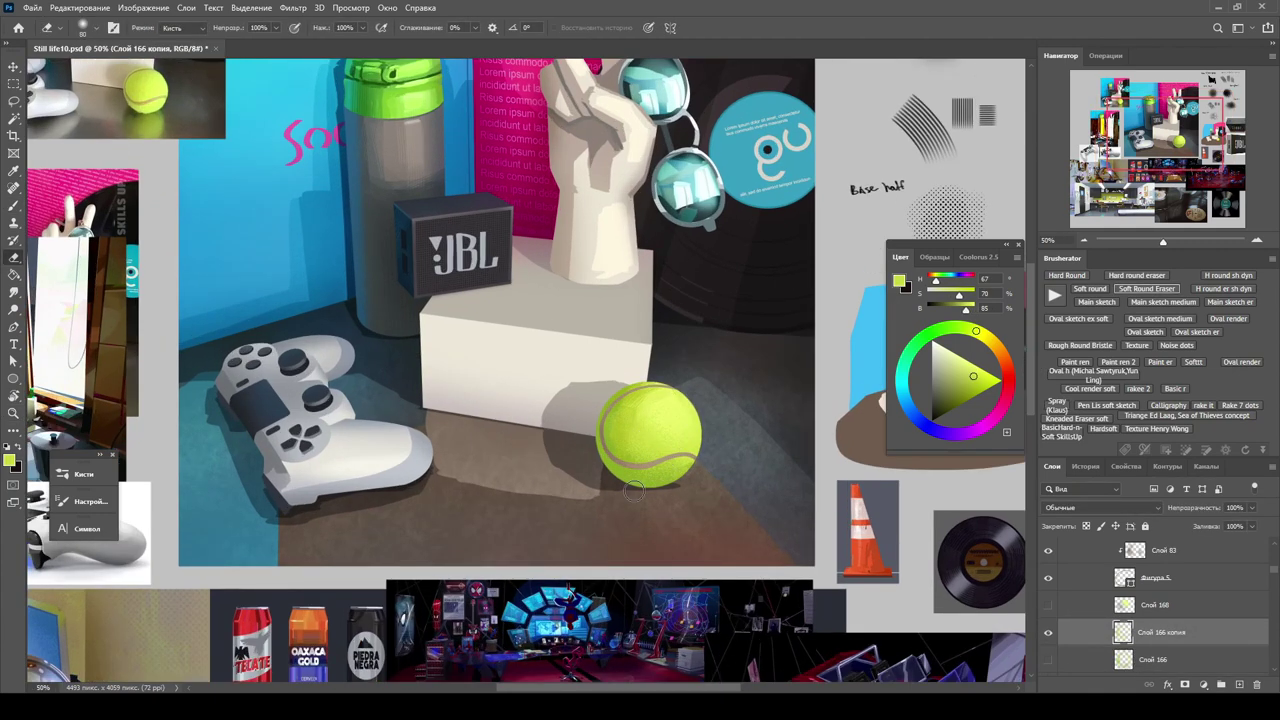
# Show the fuzz layer Слой 84 again and adjust the fill colour of the ball's seam shape Фигура 5.
pyautogui.press('z')
pyautogui.scroll(-5, 666, 499)
pyautogui.scroll(3, 630, 340)
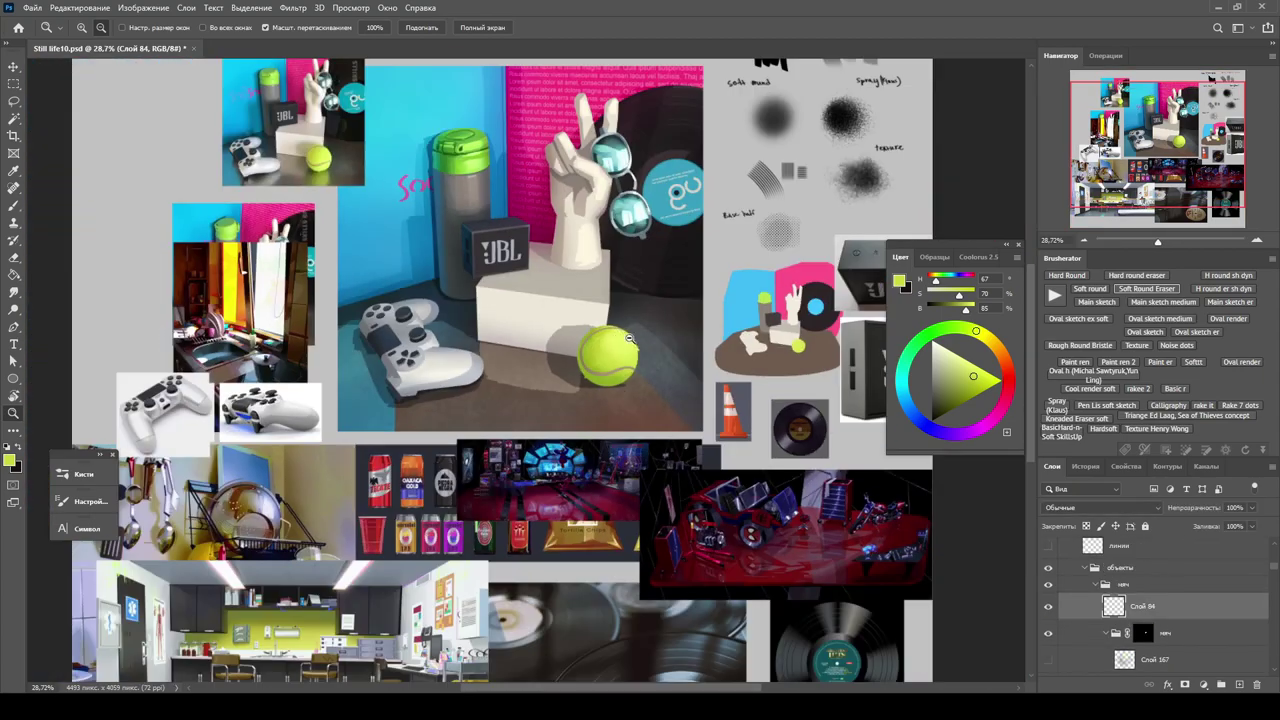
pyautogui.scroll(2, 630, 340)
pyautogui.scroll(-2, 1150, 600)
pyautogui.doubleClick(1124, 604)
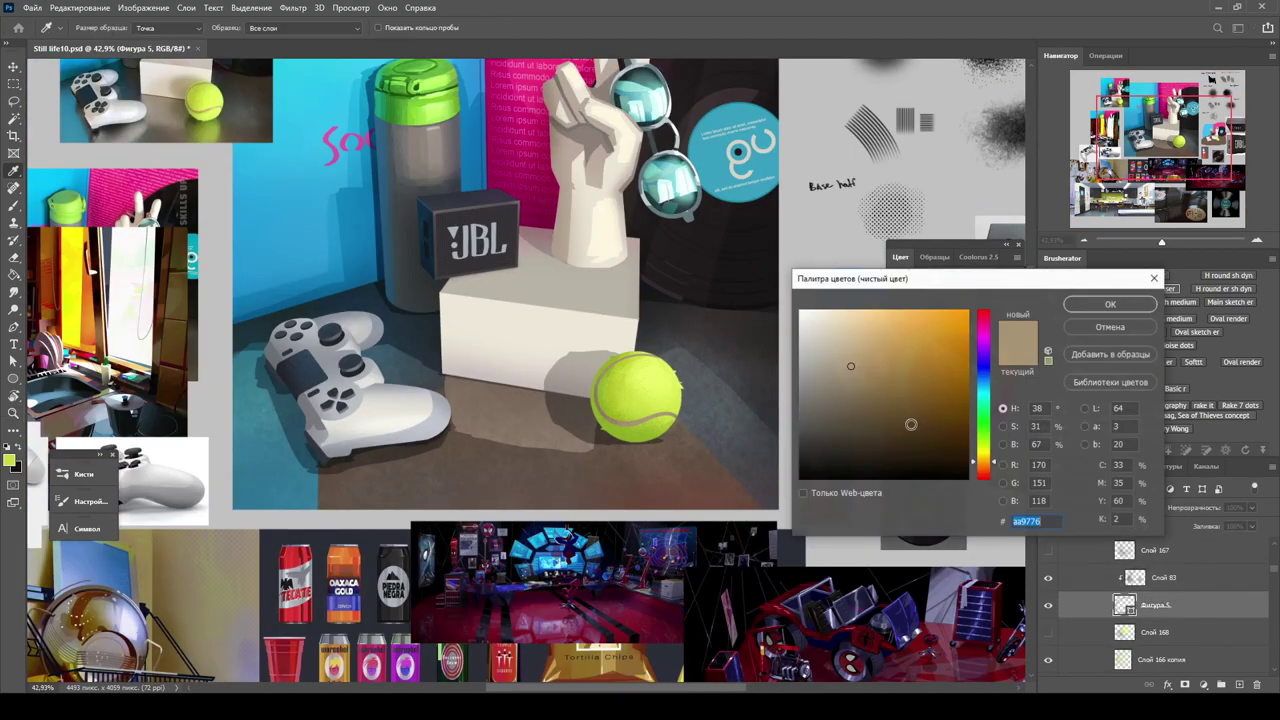
pyautogui.press('Return')
# Paint warm brown shading onto the ball's seam on the clipped layer Слой 83.
pyautogui.press('b')
pyautogui.scroll(-2, 500, 300)
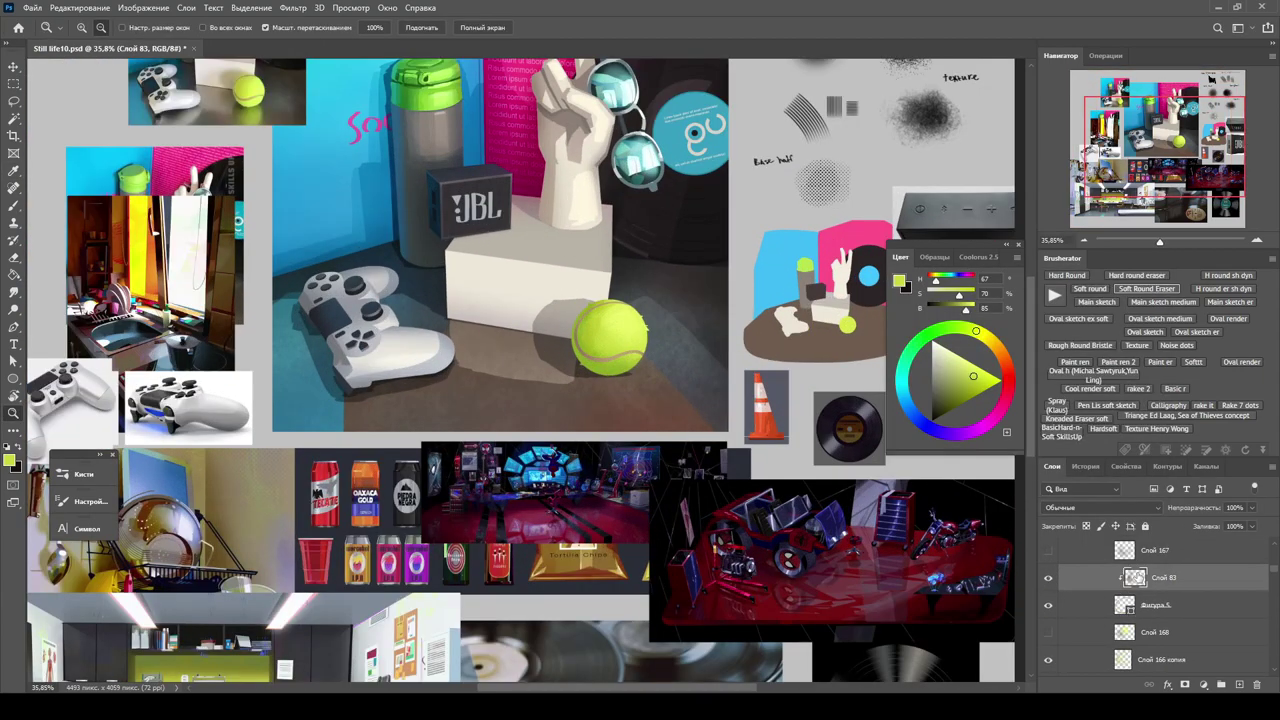
pyautogui.scroll(3, 500, 300)
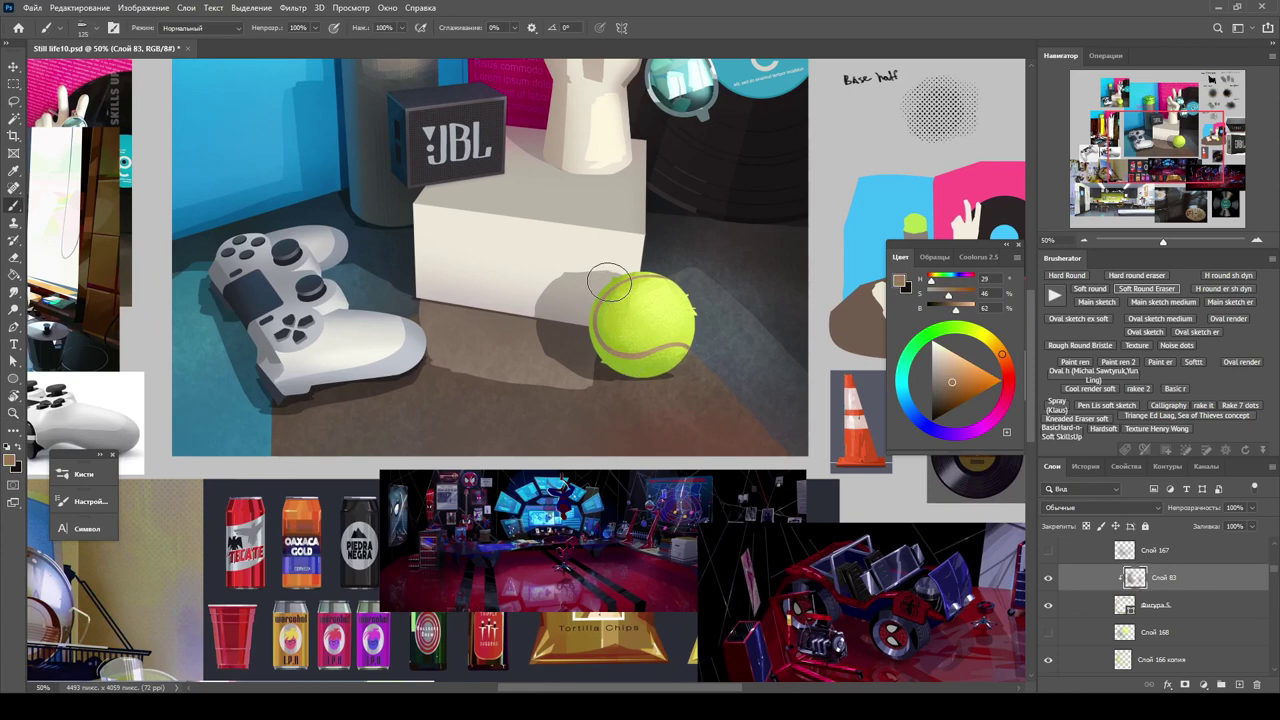
pyautogui.scroll(1, 609, 283)
# Paint colour variation on the white box on Слой 85 using the Кисть по образцу 742 744 brush with 6% hue, saturation and brightness jitter.
pyautogui.rightClick(640, 434)
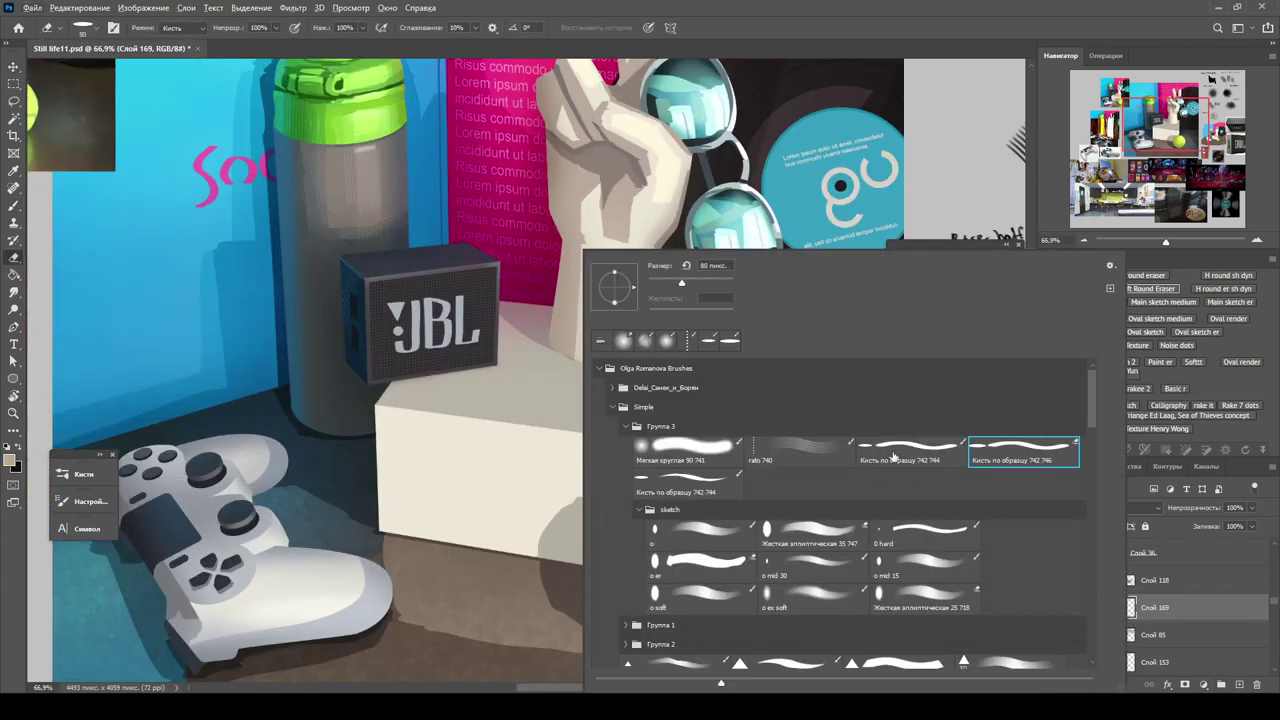
pyautogui.doubleClick(893, 455)
pyautogui.press('b')
pyautogui.scroll(-2, 686, 531)
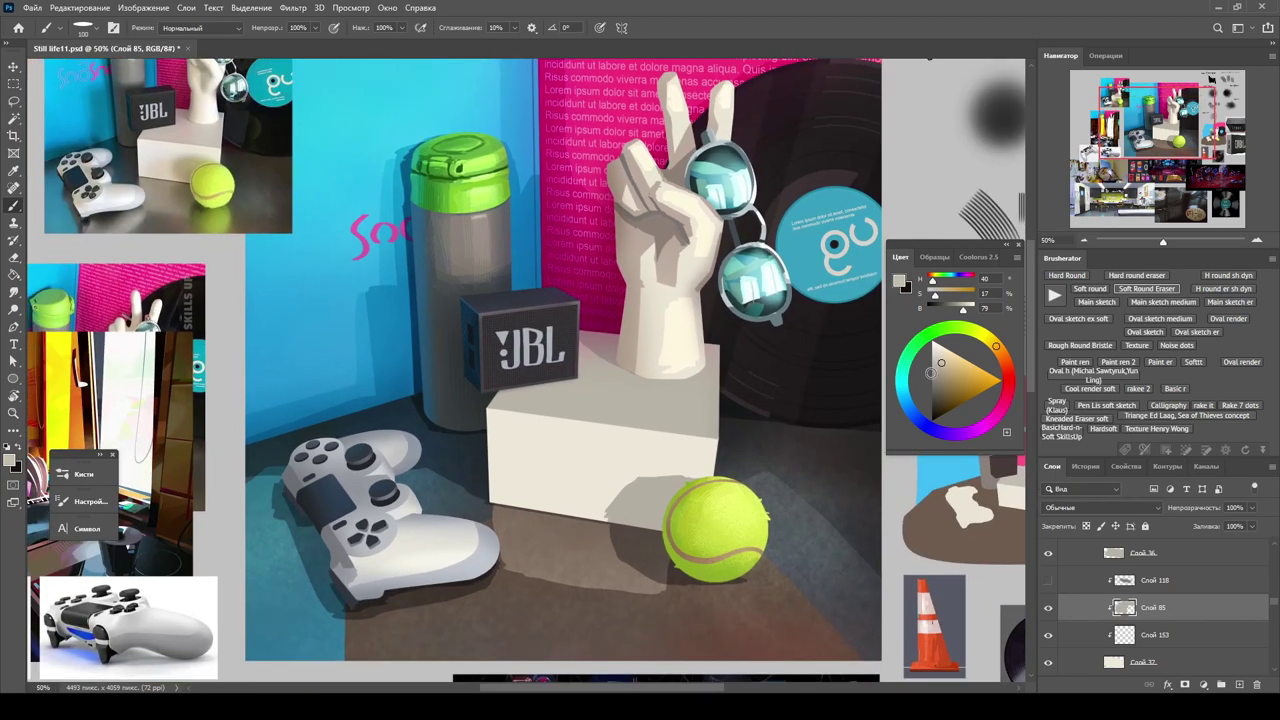
pyautogui.rightClick(664, 474)
pyautogui.press('Escape')
pyautogui.rightClick(664, 470)
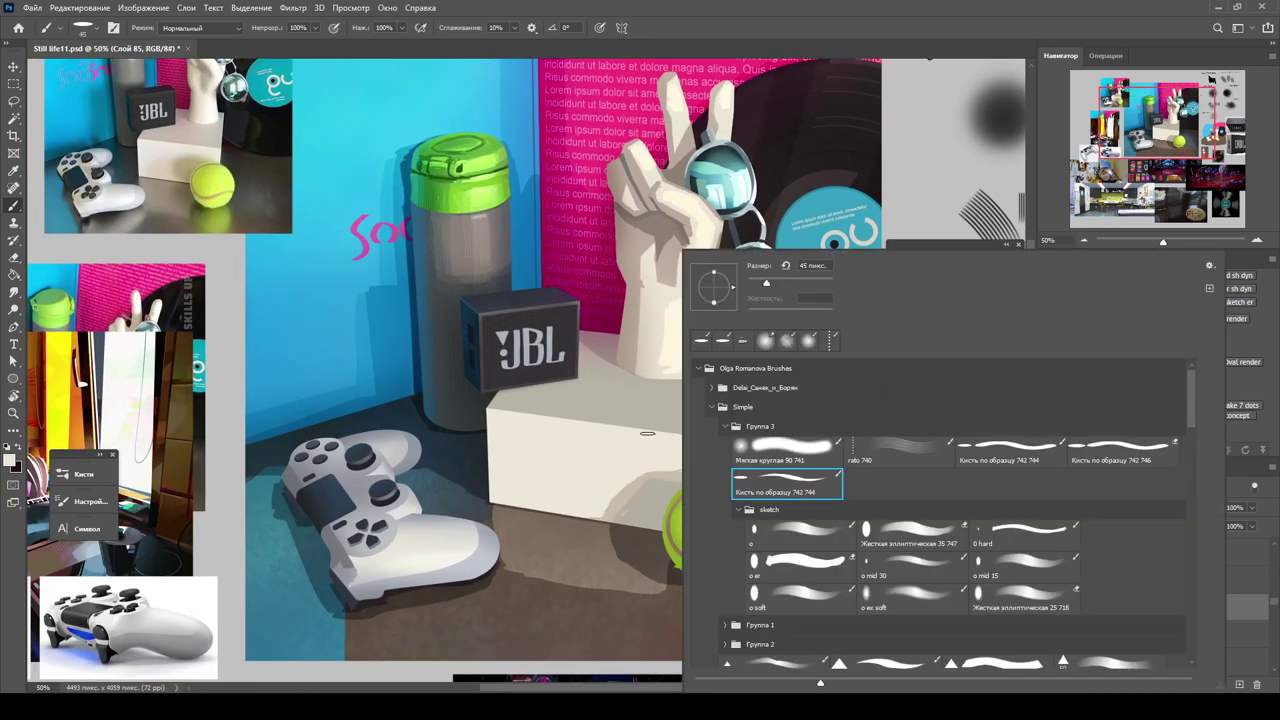
pyautogui.click(88, 501)
pyautogui.click(163, 441)
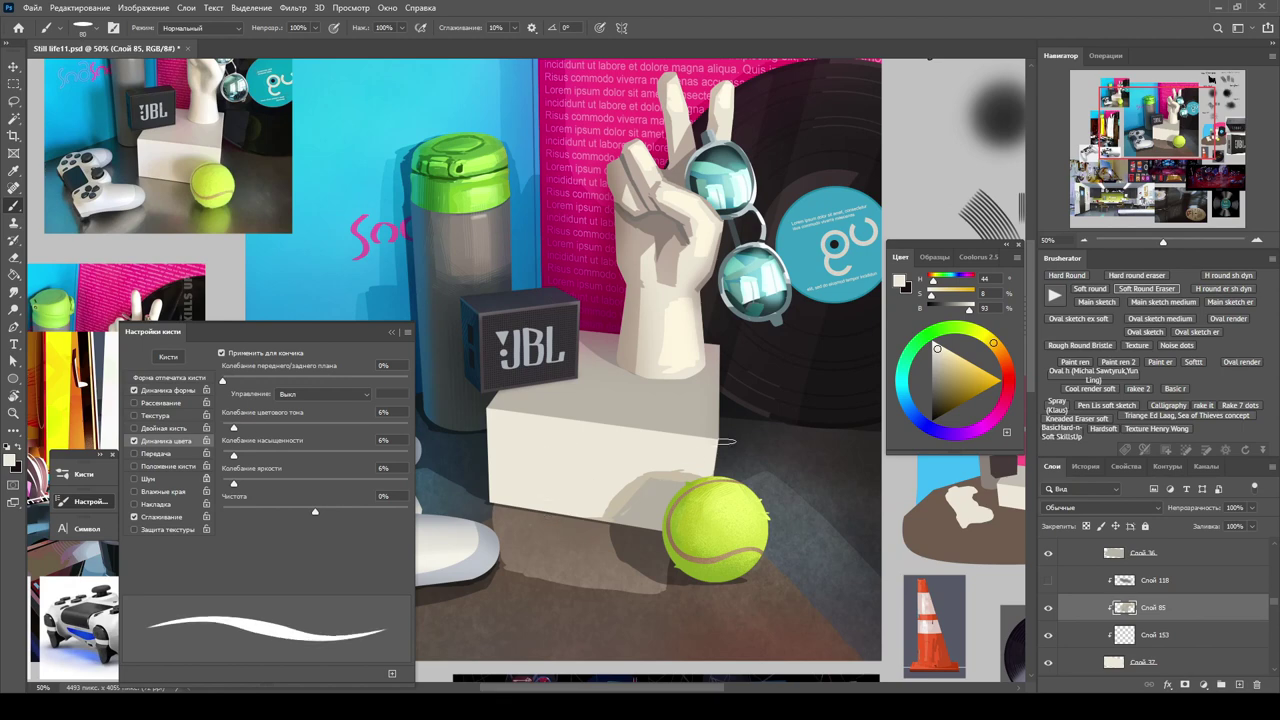
# Hatch the white box's edges and the shadow border on a new clipped layer above Слой 85 with a multi-line brush in sampled box colours.
pyautogui.hotkey('ctrl', 'shift', 'alt', 'n')
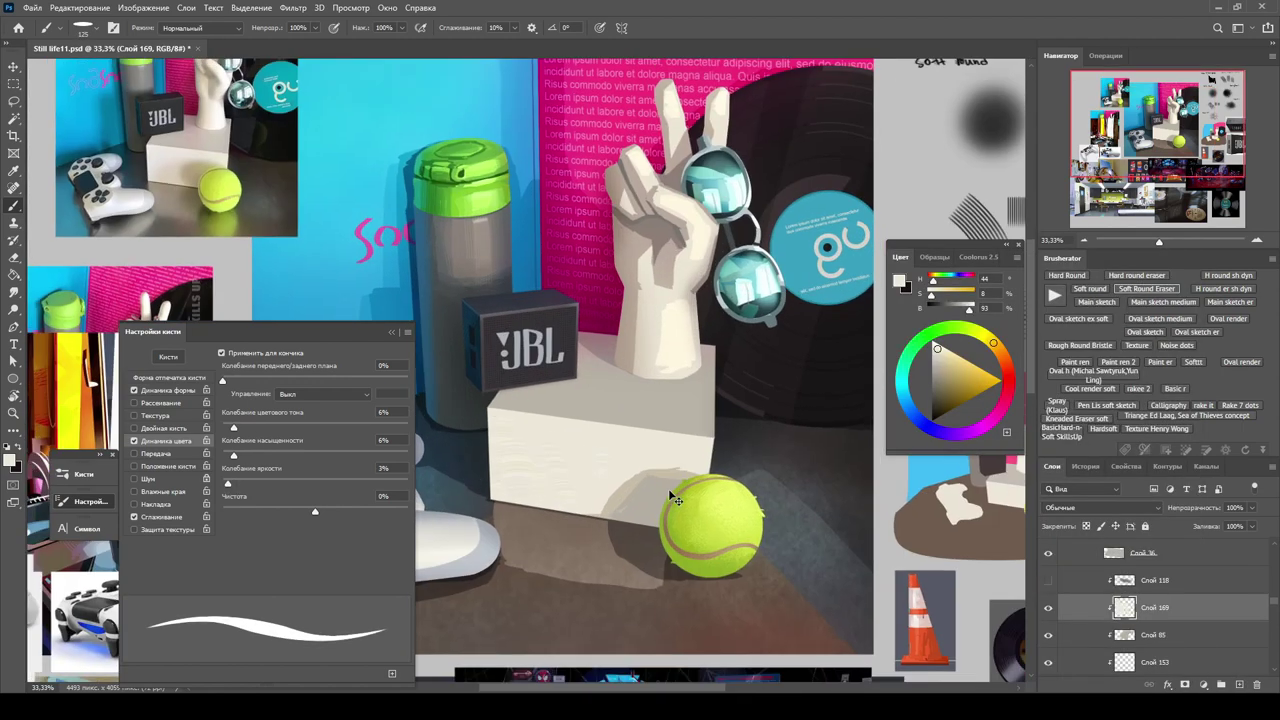
pyautogui.rightClick(603, 457)
pyautogui.click(628, 523)
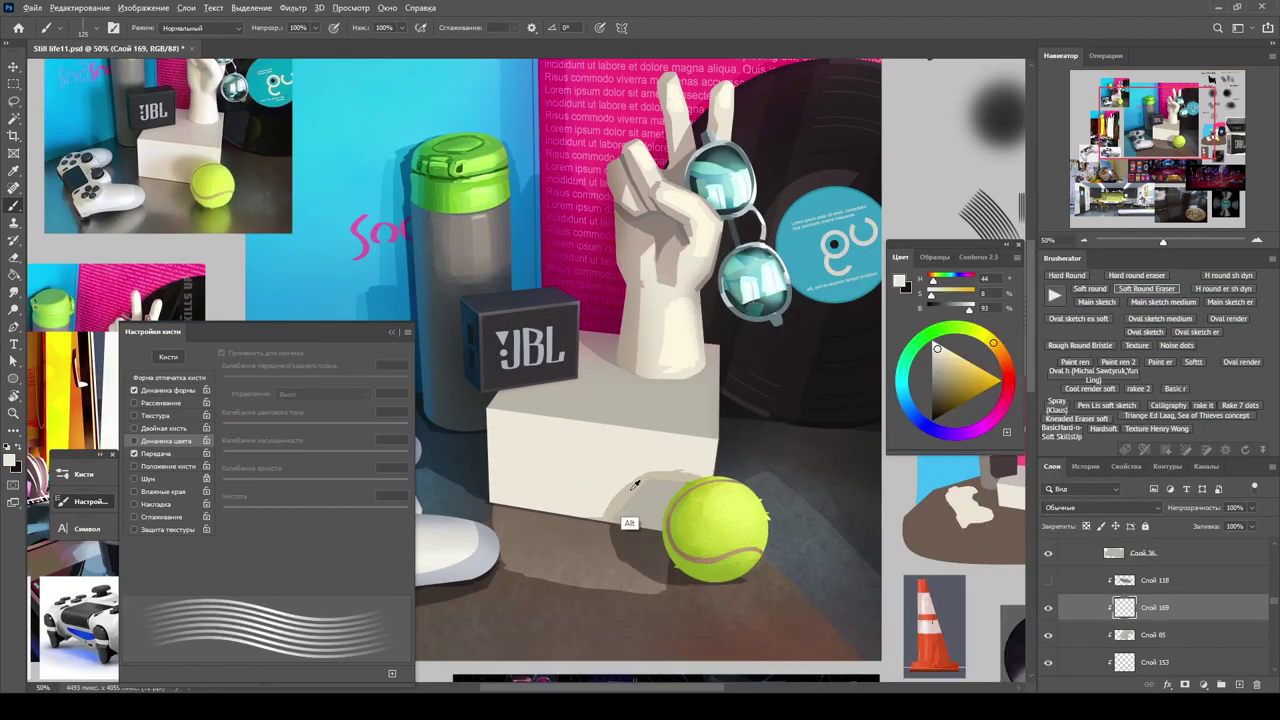
pyautogui.keyDown('alt'); pyautogui.click(572, 505); pyautogui.keyUp('alt')
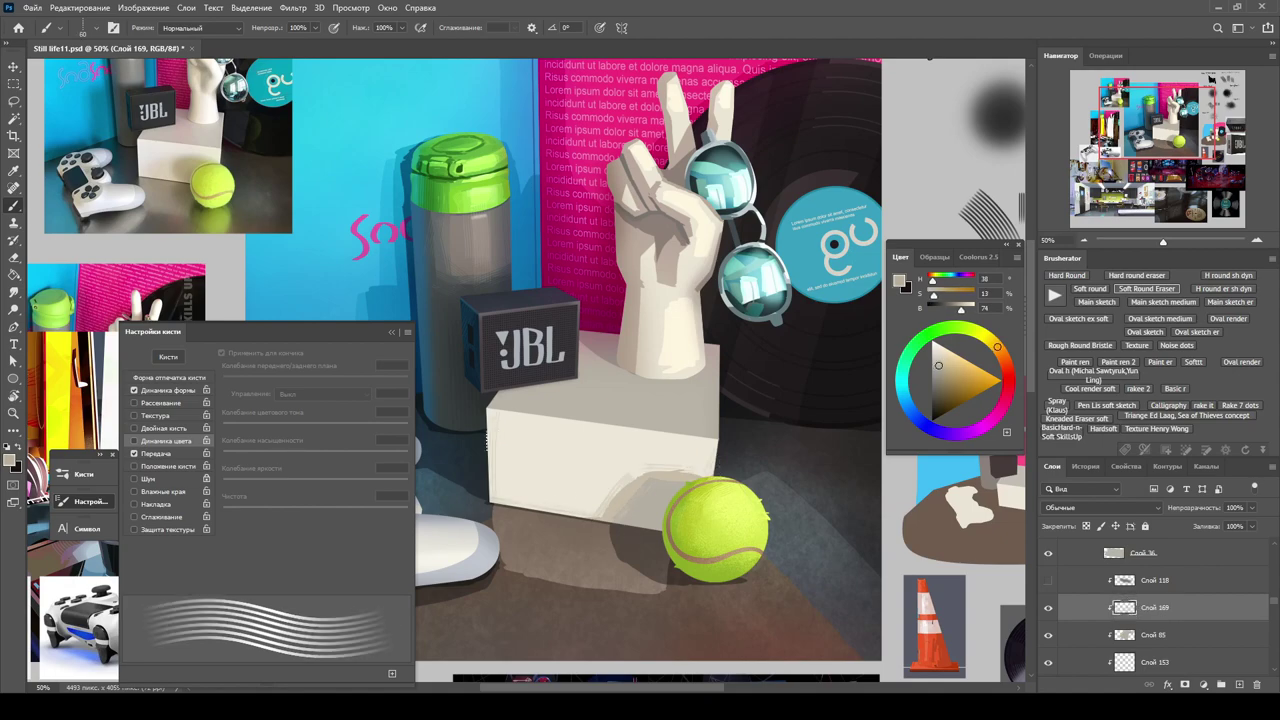
pyautogui.keyDown('alt'); pyautogui.click(680, 465); pyautogui.keyUp('alt')
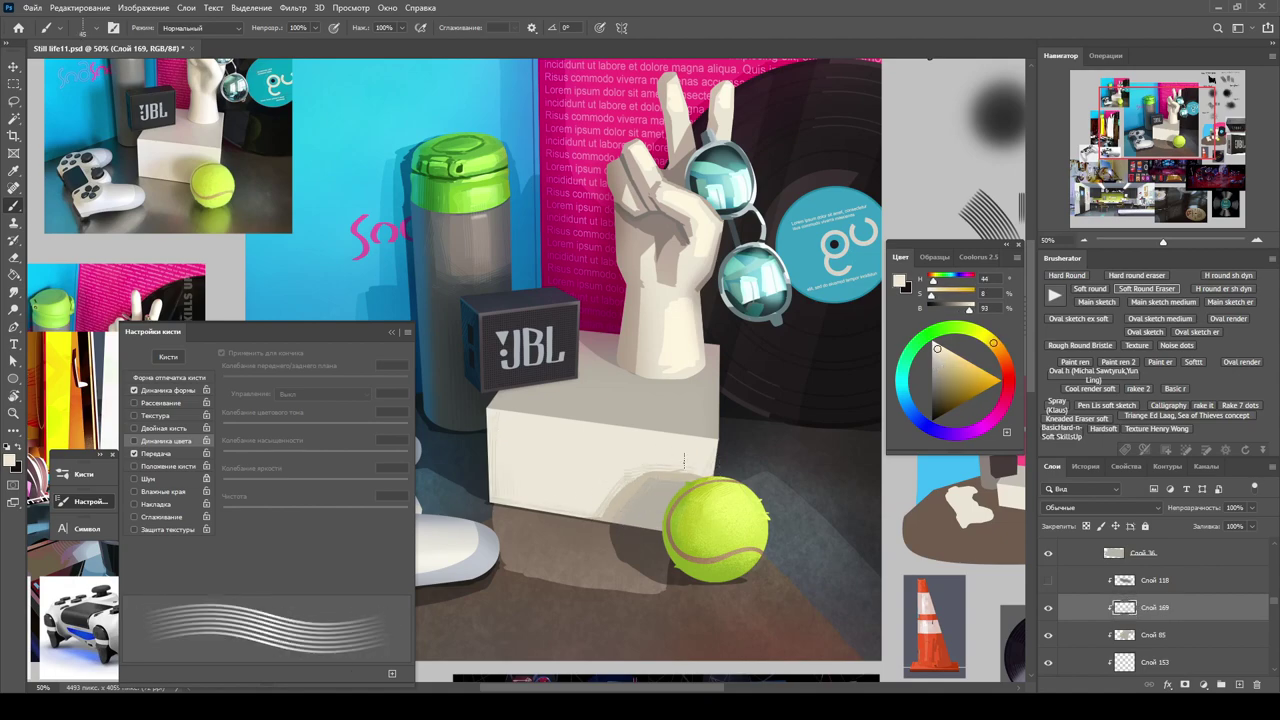
pyautogui.moveTo(684, 460); pyautogui.dragTo(654, 434)
# Show the hard light layer Слой 118 and paint the ball's green reflection on the box with the Soft round brush at 60% opacity.
pyautogui.click(1043, 581)
pyautogui.keyDown('alt'); pyautogui.click(695, 455); pyautogui.keyUp('alt')
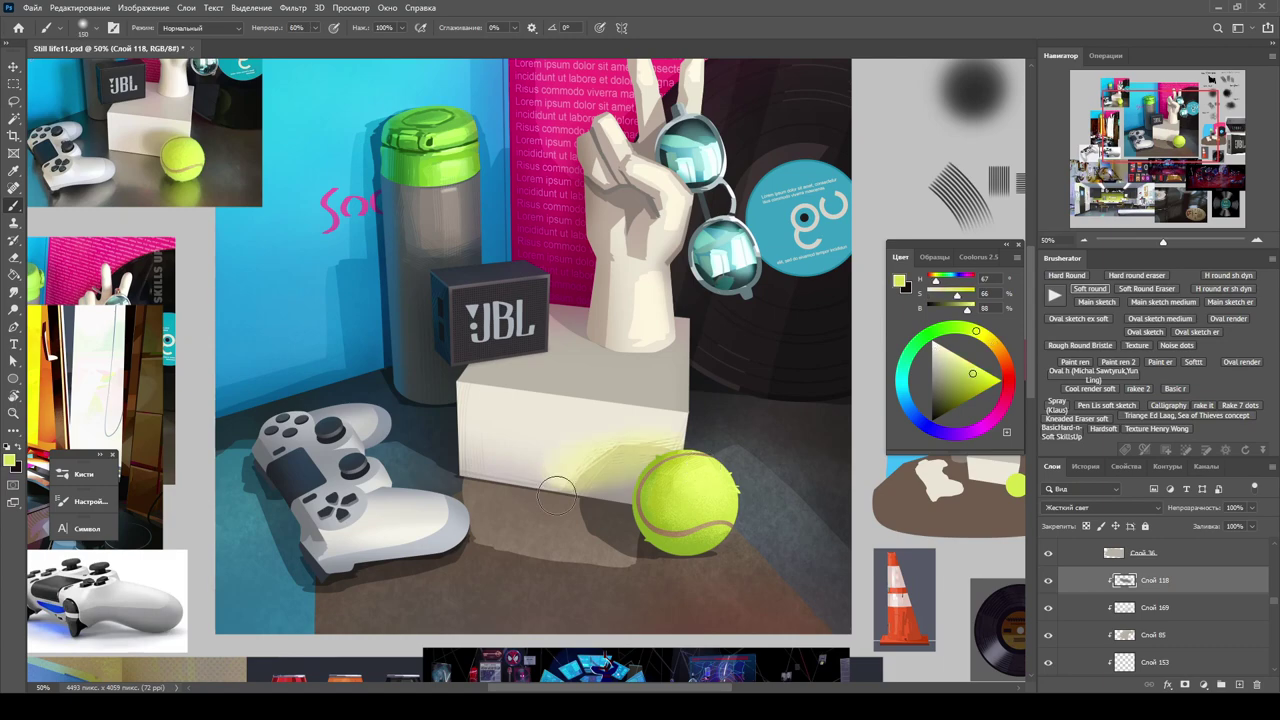
pyautogui.press('6')
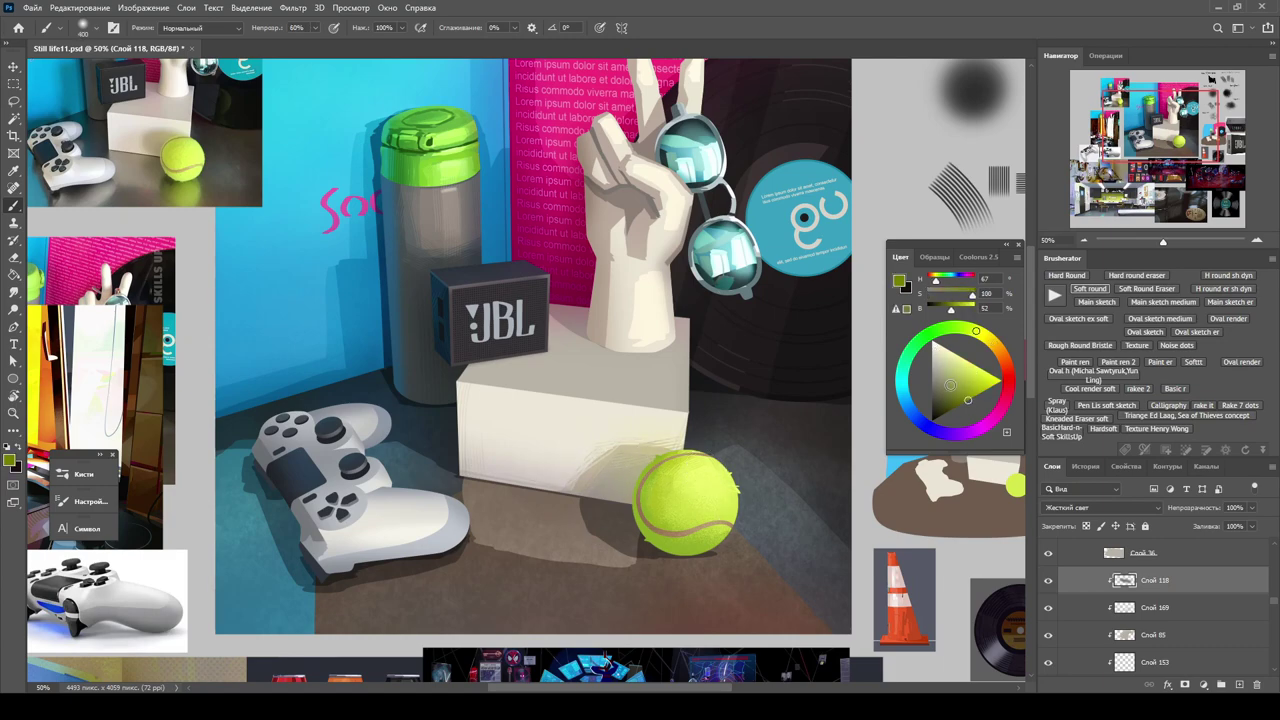
pyautogui.keyDown('alt'); pyautogui.click(690, 530); pyautogui.keyUp('alt')
pyautogui.hotkey('ctrl', '-')
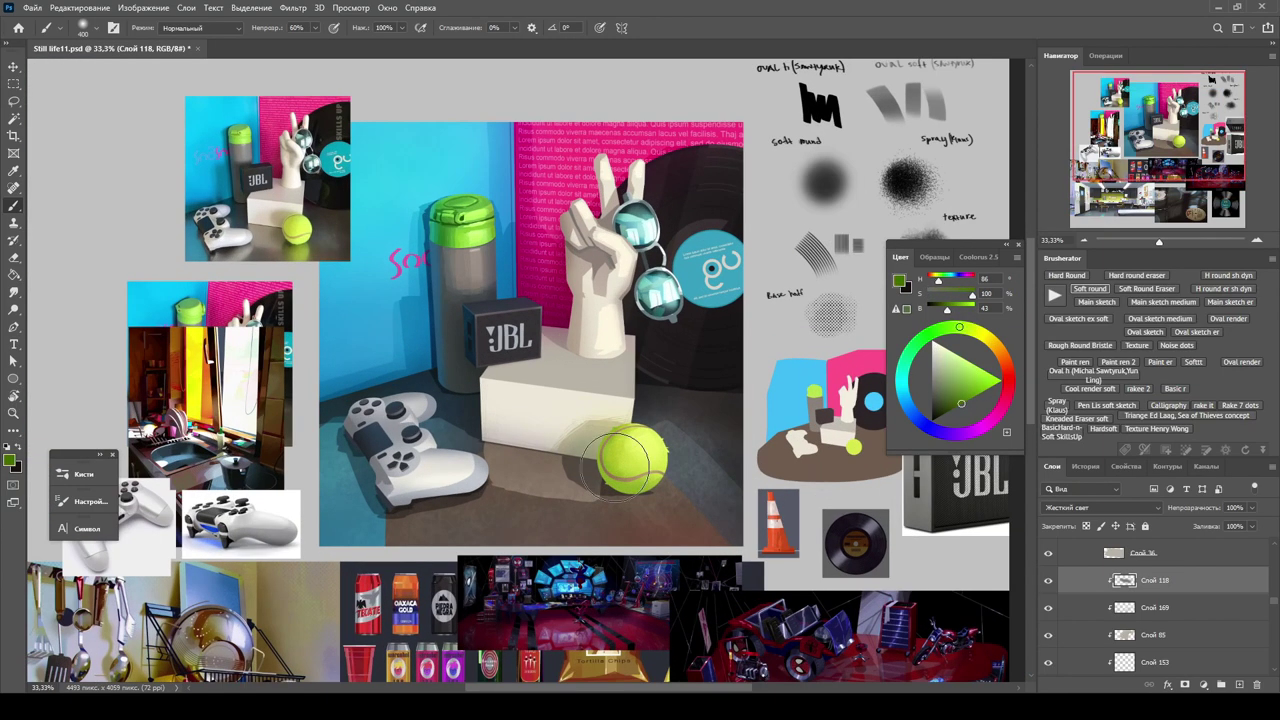
pyautogui.hotkey('ctrl', '+')
pyautogui.hotkey('ctrl', '+')
pyautogui.hotkey('ctrl', '+')
pyautogui.hotkey('ctrl', '+')
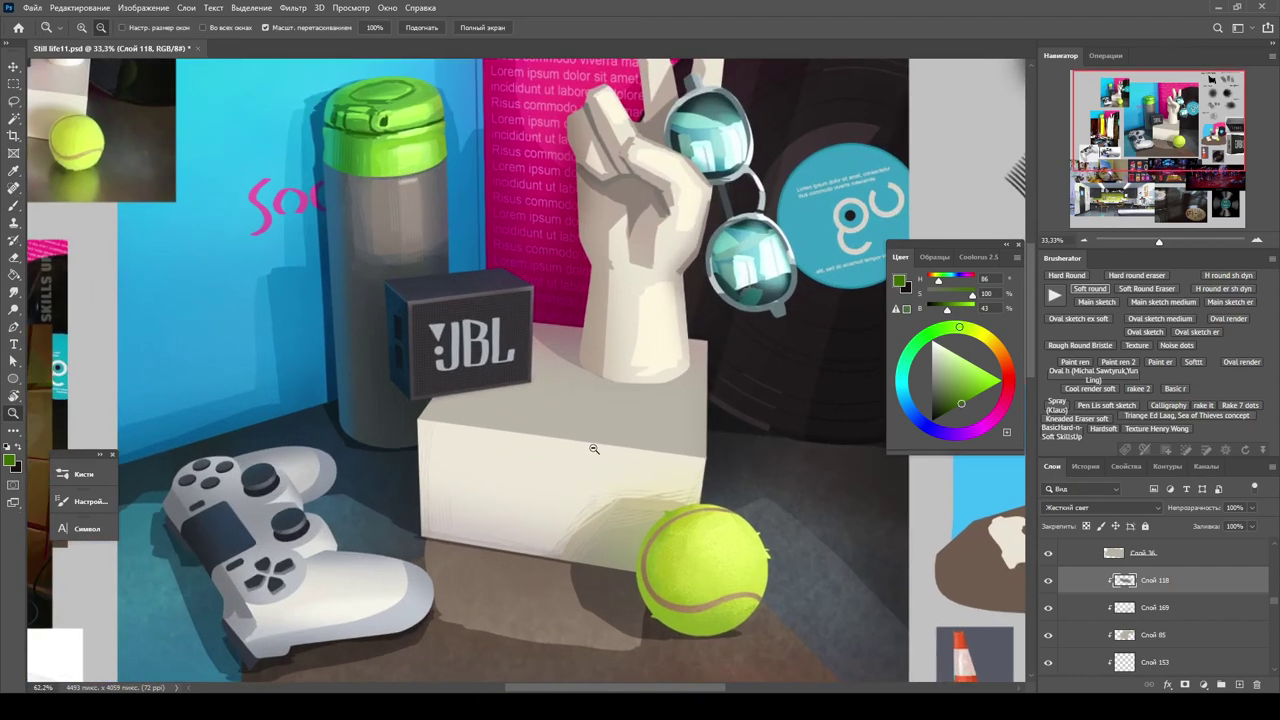
# Shade the white box's top face on the clipped layer Слой 117 with the Soft round brush at 30% opacity.
pyautogui.press('l')
pyautogui.hotkey('alt', ']')
pyautogui.moveTo(642, 392)
pyautogui.mouseDown()
pyautogui.moveTo(594, 380)
pyautogui.moveTo(571, 437)
pyautogui.mouseUp()
pyautogui.press('b')
pyautogui.hotkey('ctrl', '-')
pyautogui.hotkey('ctrl', '-')
pyautogui.hotkey('ctrl', '-')
pyautogui.hotkey('ctrl', '+')
pyautogui.hotkey('alt', ']')
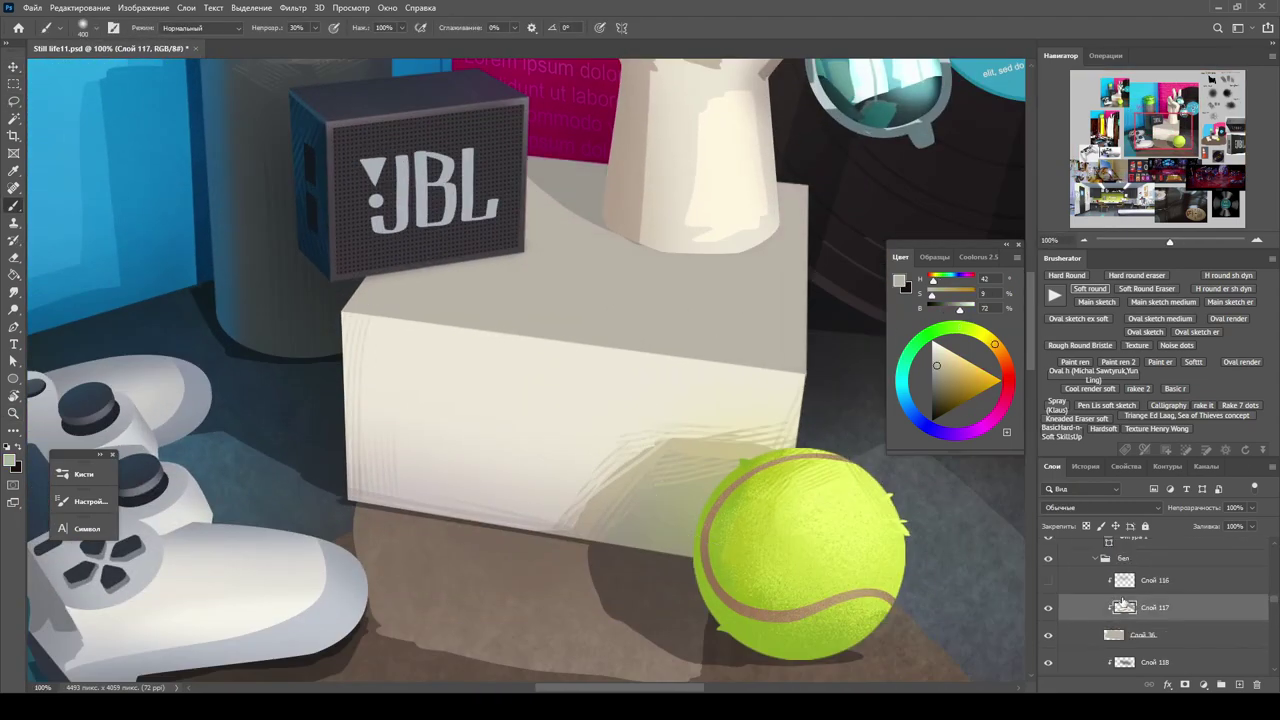
# Hatch the edges of the box's top face in grey at 100% opacity on a new clipped layer directly above Слой 36.
pyautogui.click(1141, 641)
pyautogui.hotkey('ctrl', 'shift', 'alt', 'n')
pyautogui.hotkey('ctrl', '-')
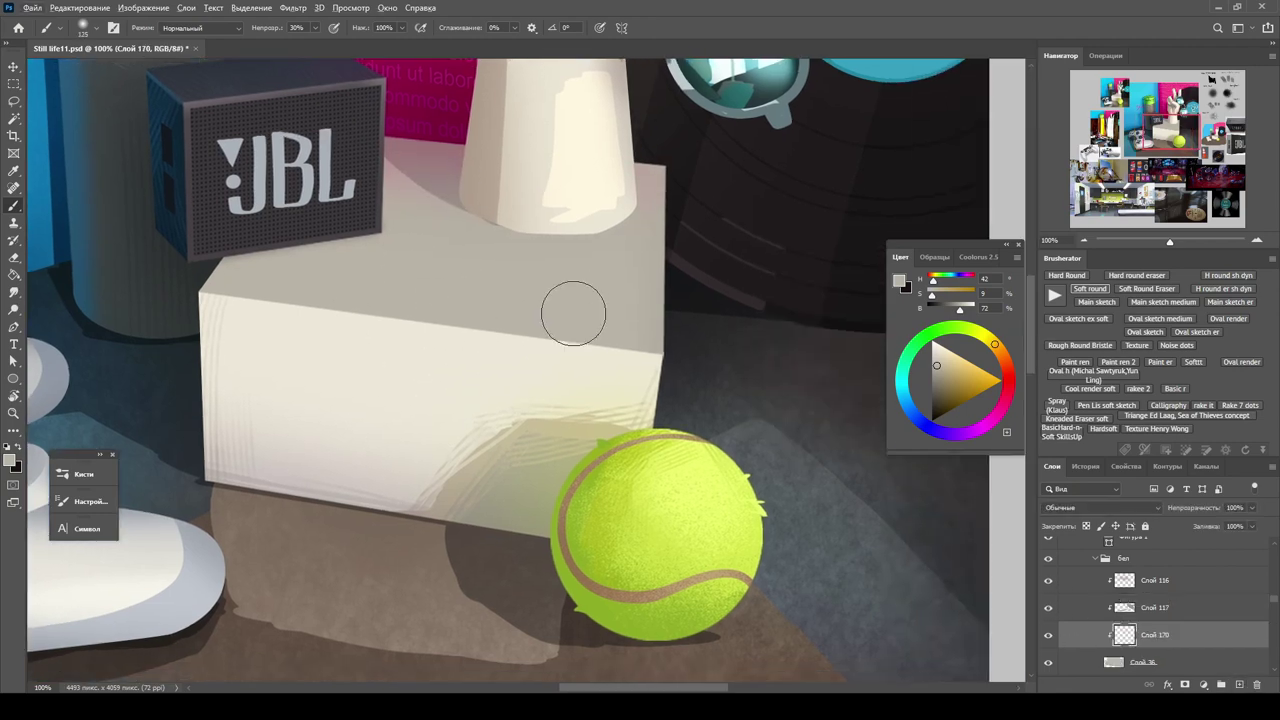
pyautogui.press('0')
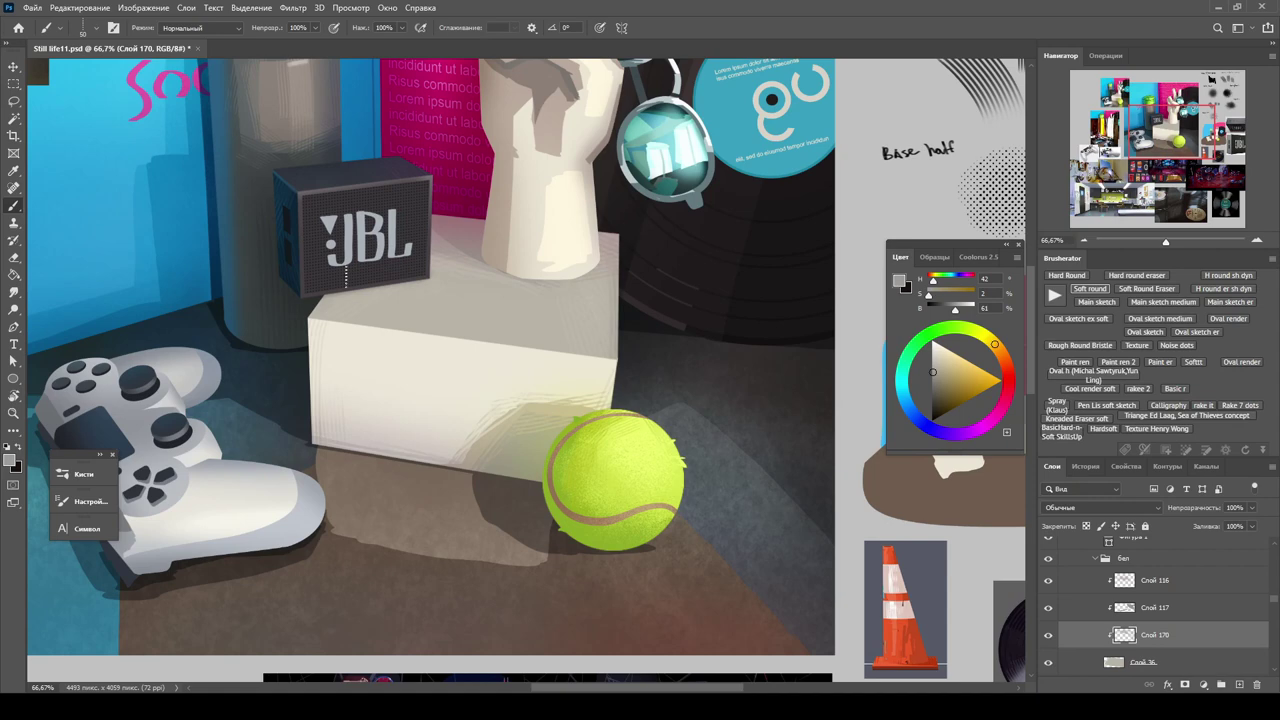
# Show the hard light layer Слой 116 above the box's top face.
pyautogui.hotkey('ctrl', '-')
pyautogui.hotkey('ctrl', '-')
pyautogui.hotkey('ctrl', '-')
pyautogui.hotkey('ctrl', '+')
pyautogui.hotkey('ctrl', '+')
pyautogui.hotkey('ctrl', '+')
pyautogui.hotkey('alt', ']')
pyautogui.hotkey('alt', ']')
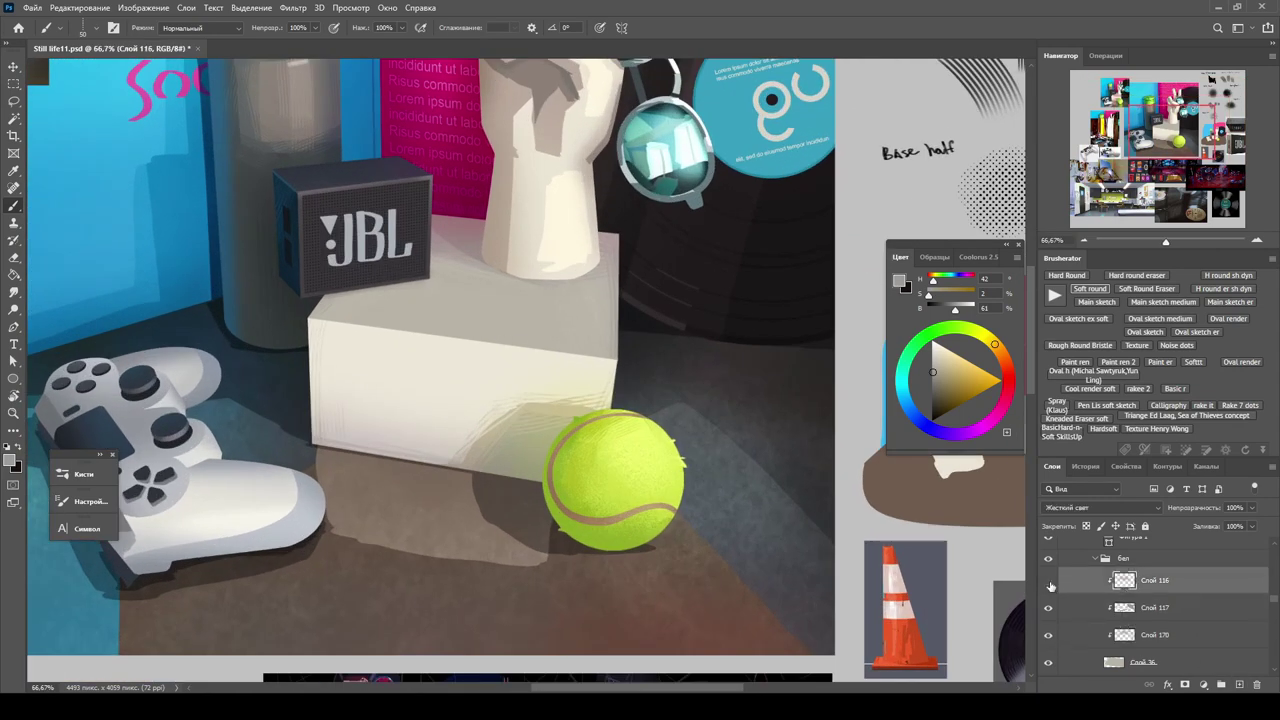
# Paint speckled texture in sampled box colours over the box's top face on a new clipped layer above Слой 170.
pyautogui.click(1134, 641)
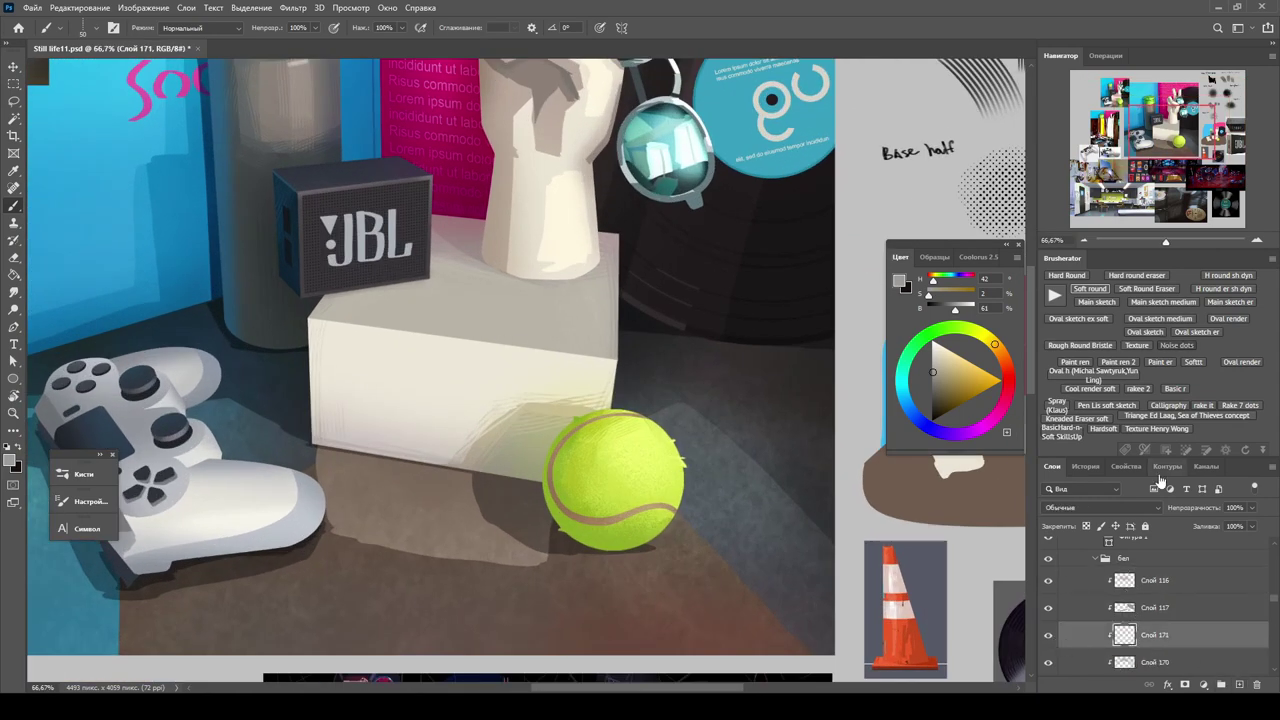
pyautogui.click(1137, 345)
pyautogui.keyDown('alt'); pyautogui.click(522, 326); pyautogui.keyUp('alt')
pyautogui.keyDown('alt'); pyautogui.click(490, 318); pyautogui.keyUp('alt')
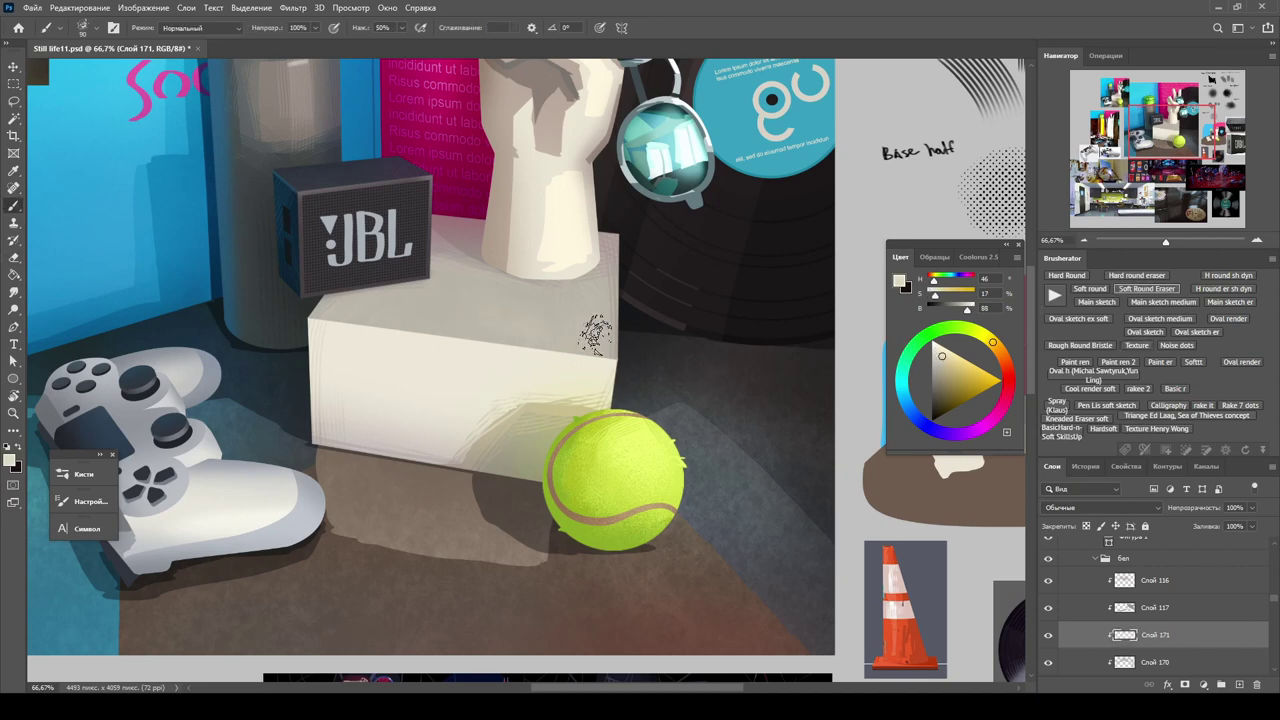
pyautogui.hotkey('ctrl', '-')
pyautogui.hotkey('ctrl', '-')
pyautogui.hotkey('ctrl', '+')
# Add a clipped hard light layer above Слой 169 and texture the box's front face with a speckled brush at 60% opacity.
pyautogui.hotkey('alt', '[')
pyautogui.hotkey('alt', '[')
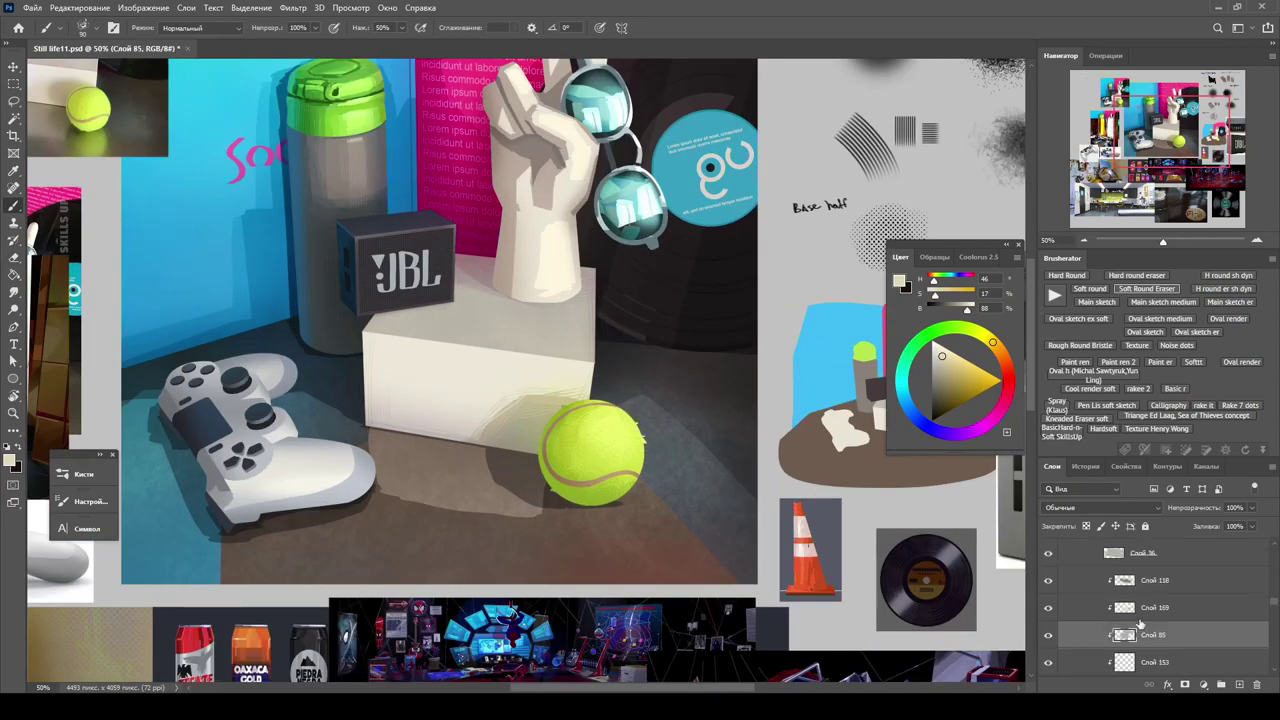
pyautogui.hotkey('alt', ']')
pyautogui.hotkey('ctrl', '+')
pyautogui.hotkey('ctrl', '+')
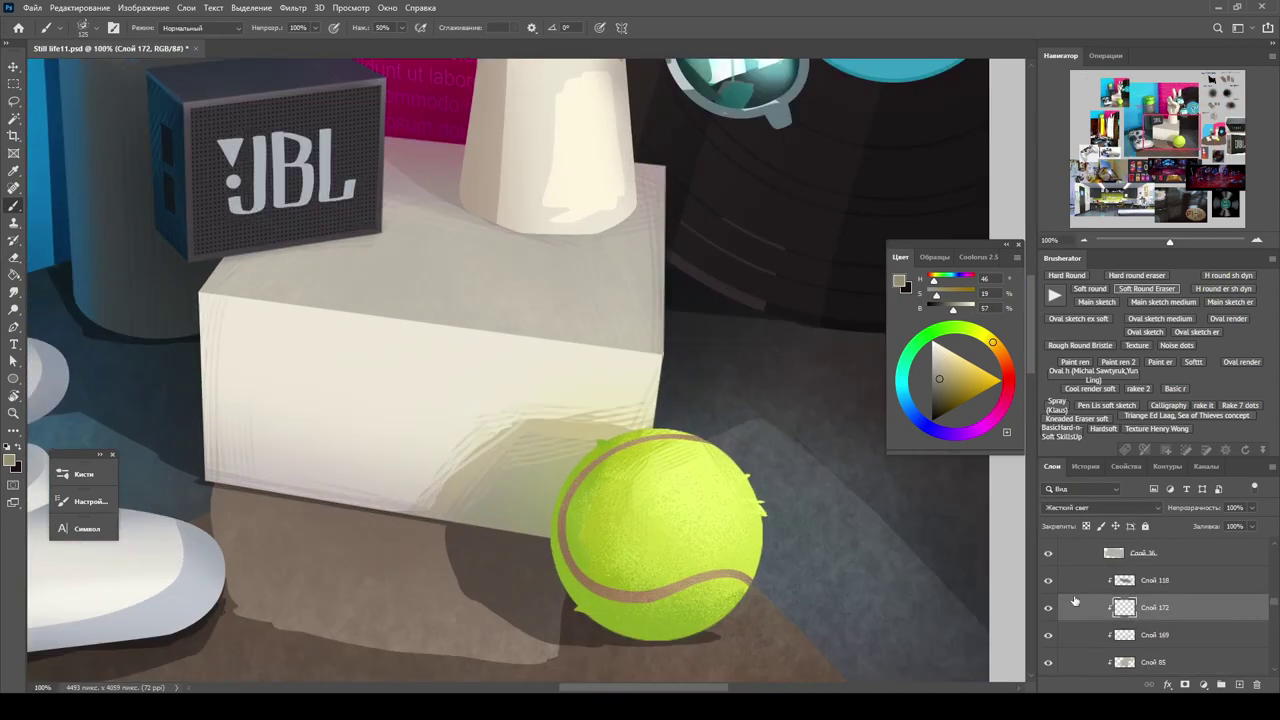
pyautogui.keyDown('alt'); pyautogui.click(331, 491); pyautogui.keyUp('alt')
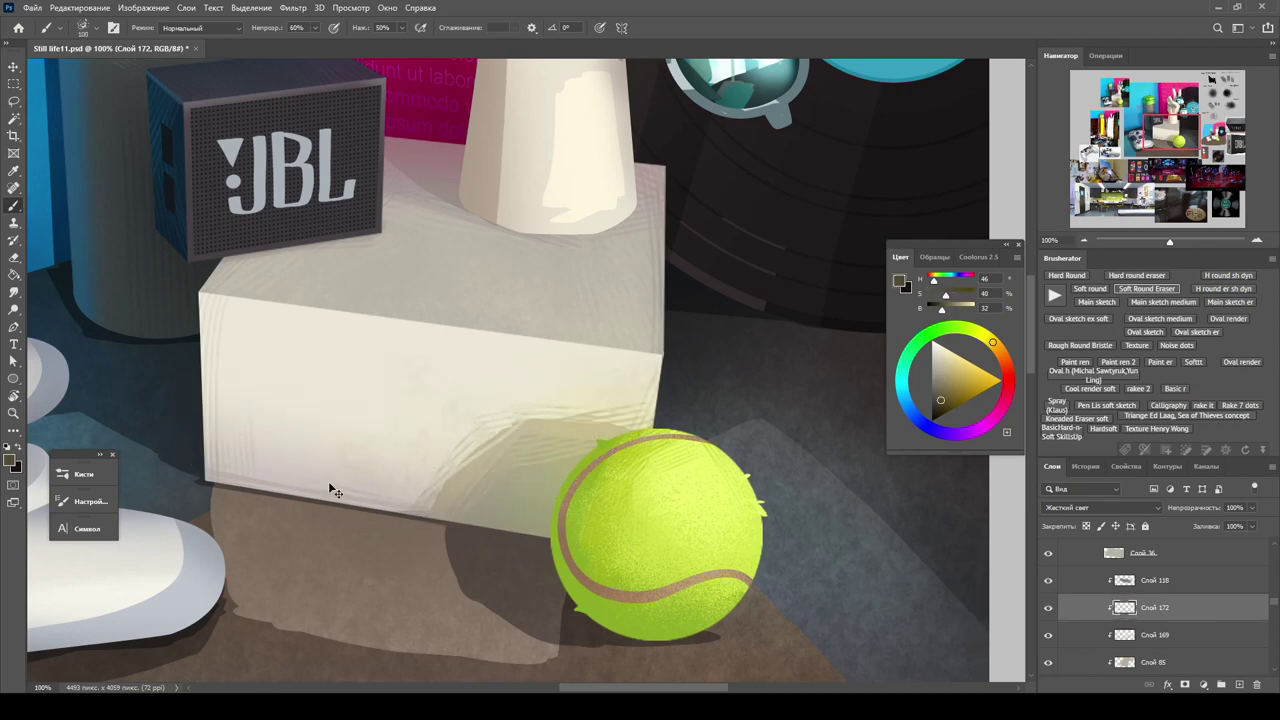
pyautogui.press('[')
pyautogui.press('6')
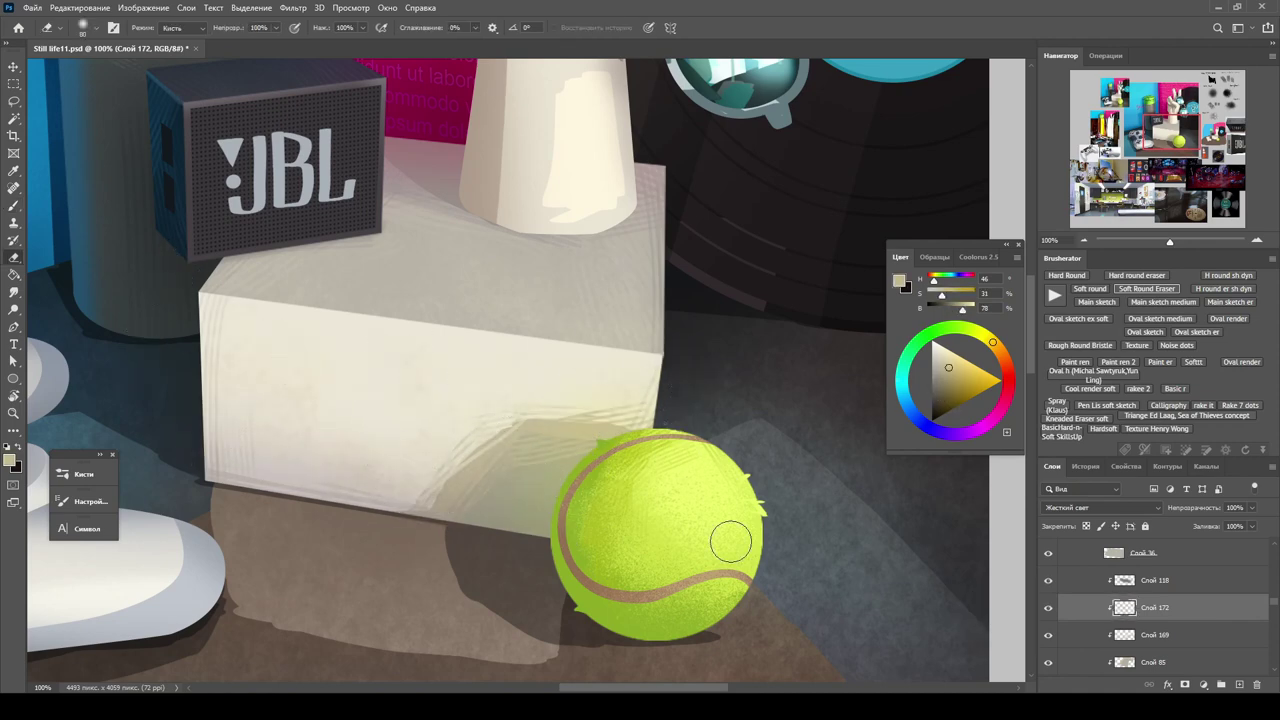
pyautogui.keyDown('alt'); pyautogui.click(580, 336); pyautogui.keyUp('alt')
# Set Слой 171 to Soft Light and texture the box's top face with sampled light cream tones.
pyautogui.hotkey('ctrl', '-')
pyautogui.click(1143, 636)
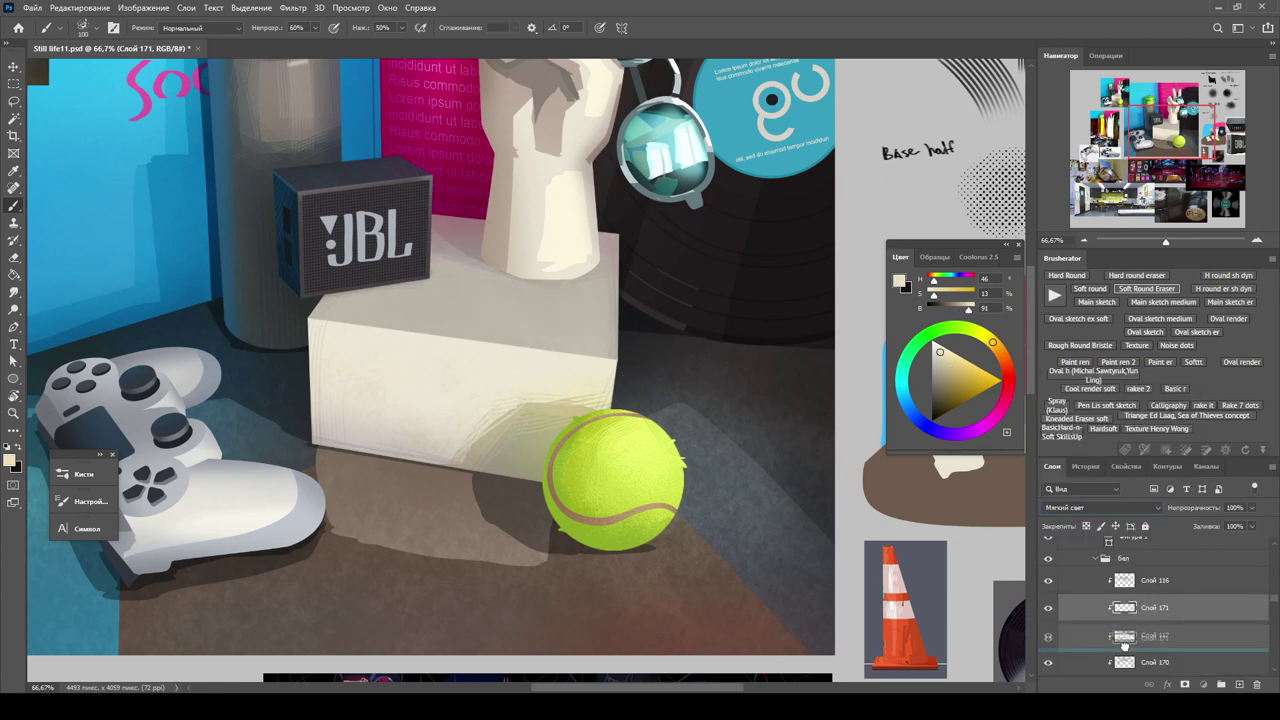
pyautogui.keyDown('alt'); pyautogui.click(600, 365); pyautogui.keyUp('alt')
pyautogui.press('0')
pyautogui.keyDown('alt'); pyautogui.click(607, 440); pyautogui.keyUp('alt')
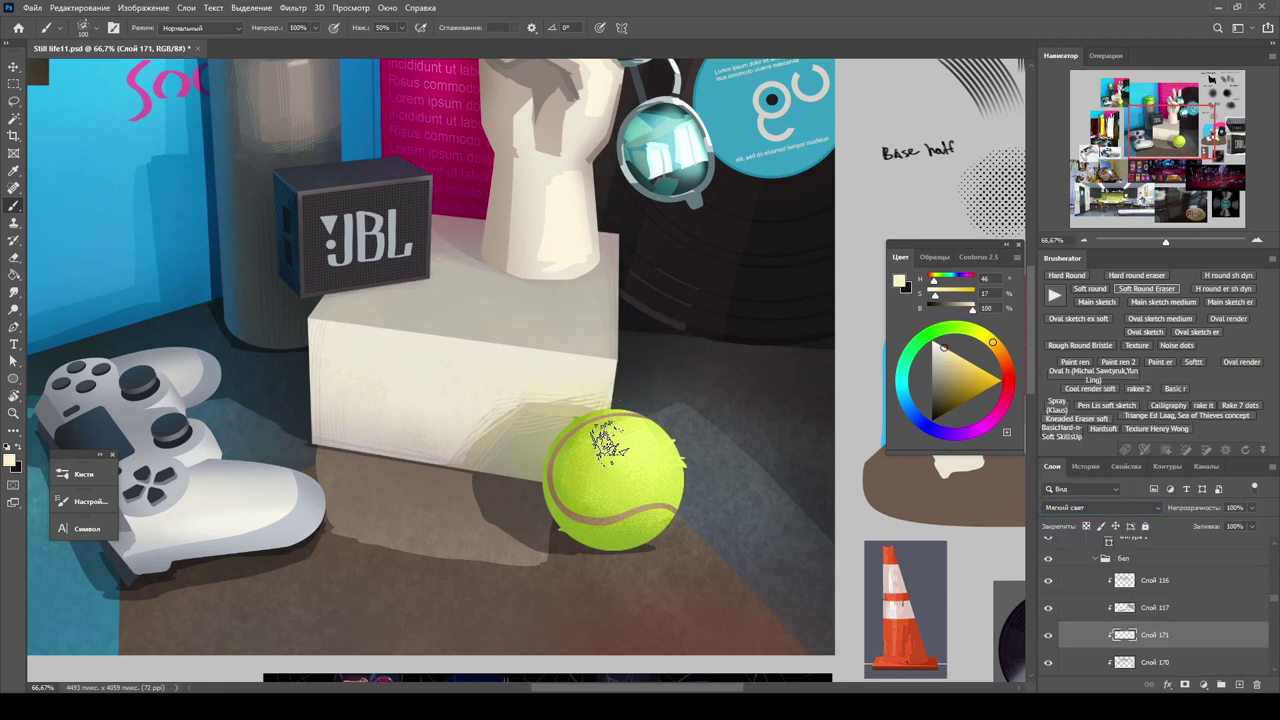
# Examine the textured white box and the sculpted hand at several zoom levels.
pyautogui.scroll(-2, 461, 345)
pyautogui.press('z')
pyautogui.scroll(3, 461, 345)
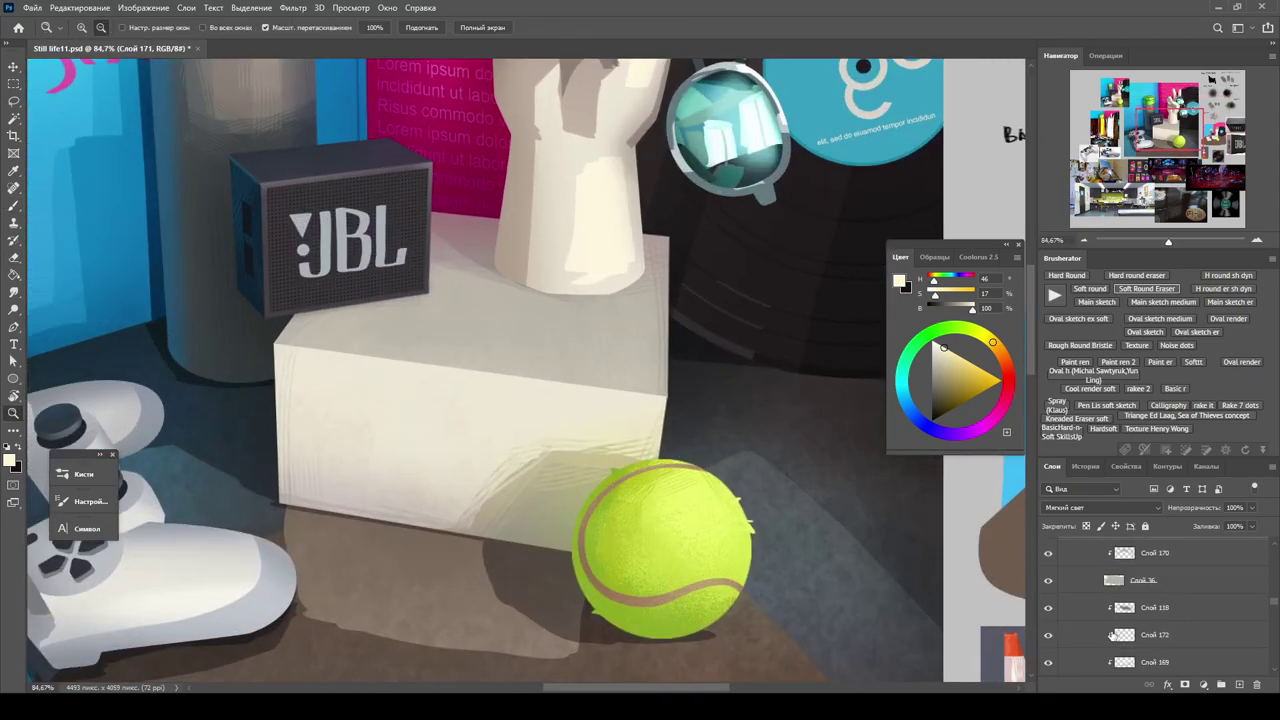
pyautogui.click(1049, 585)
pyautogui.scroll(-3, 389, 451)
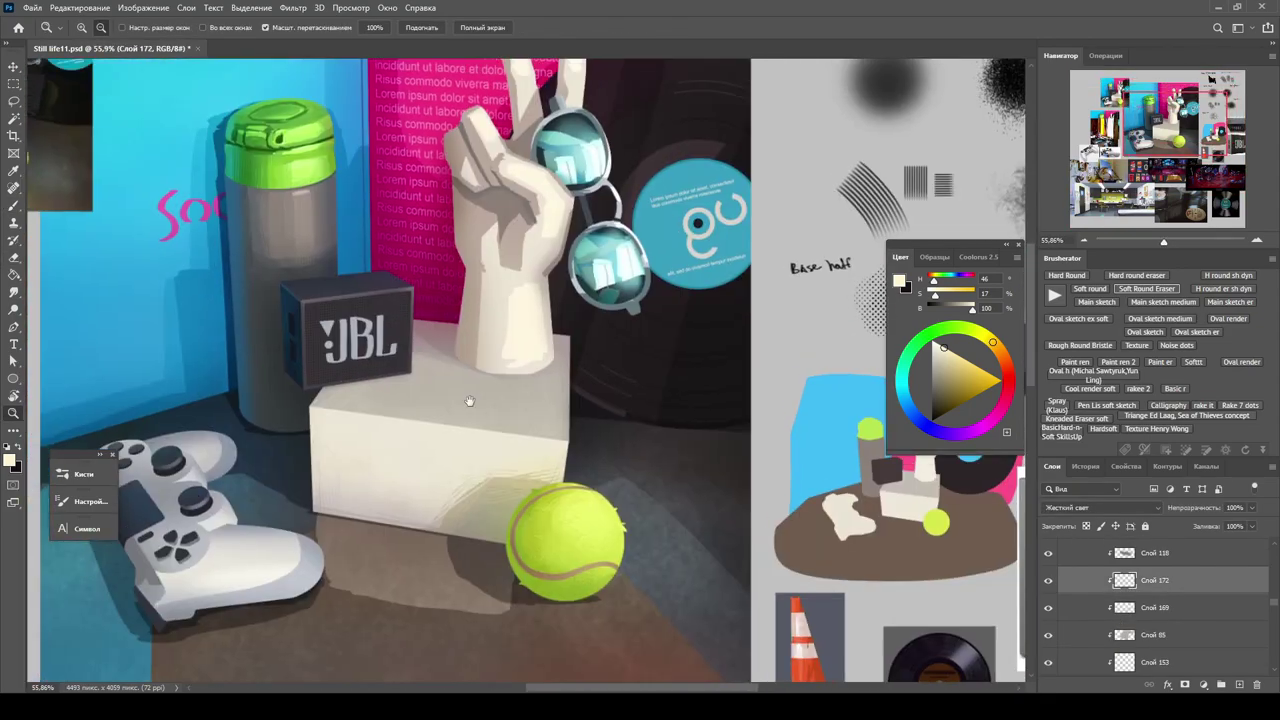
pyautogui.scroll(2, 600, 420)
pyautogui.moveTo(600, 420); pyautogui.dragTo(810, 524)
pyautogui.scroll(-3, 614, 449)
pyautogui.scroll(4, 477, 443)
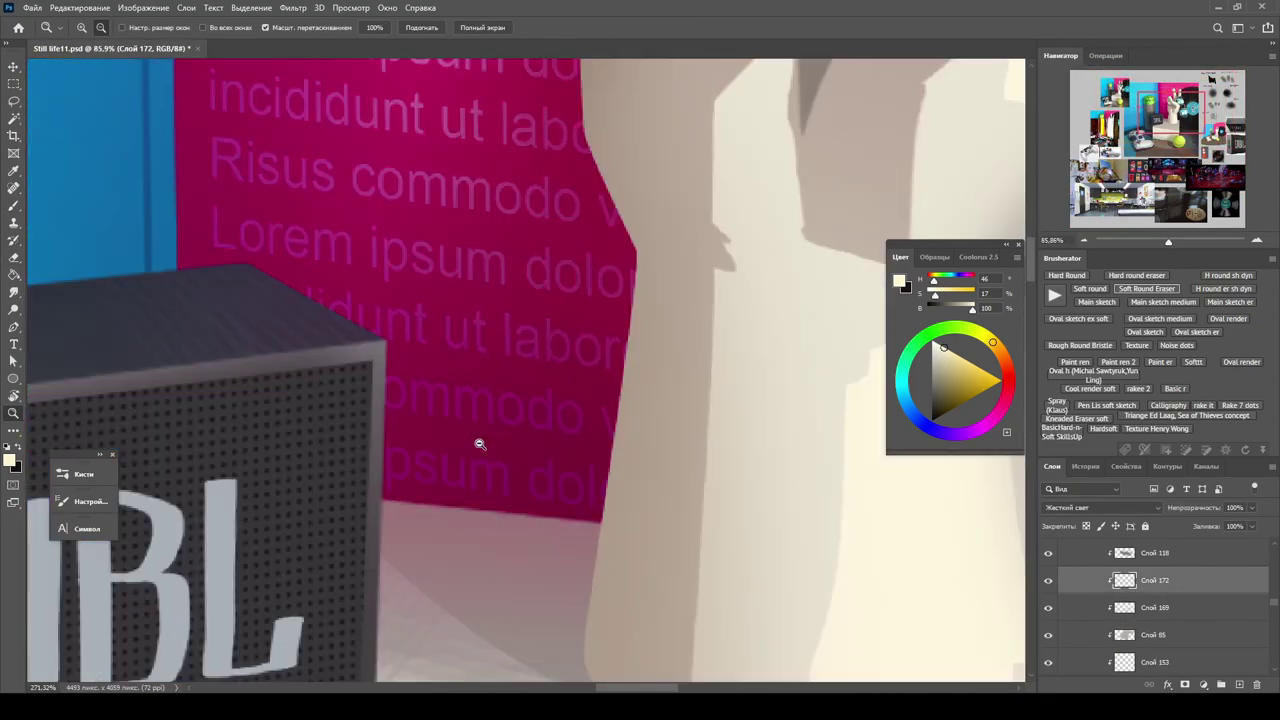
pyautogui.scroll(-3, 519, 441)
# Add a new layer above Слой 52 for the hand and hide Слой 136.
pyautogui.press('v')
pyautogui.click(519, 441)
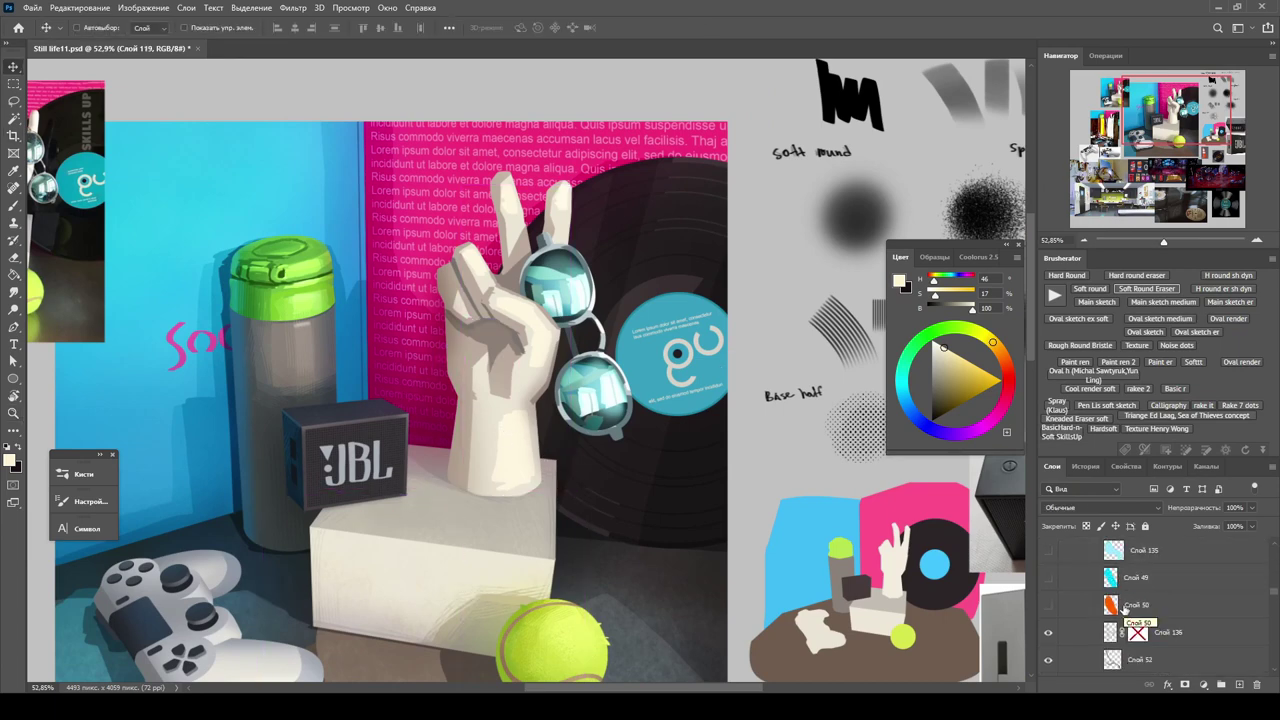
pyautogui.moveTo(1127, 612); pyautogui.dragTo(1127, 622)
pyautogui.press('z')
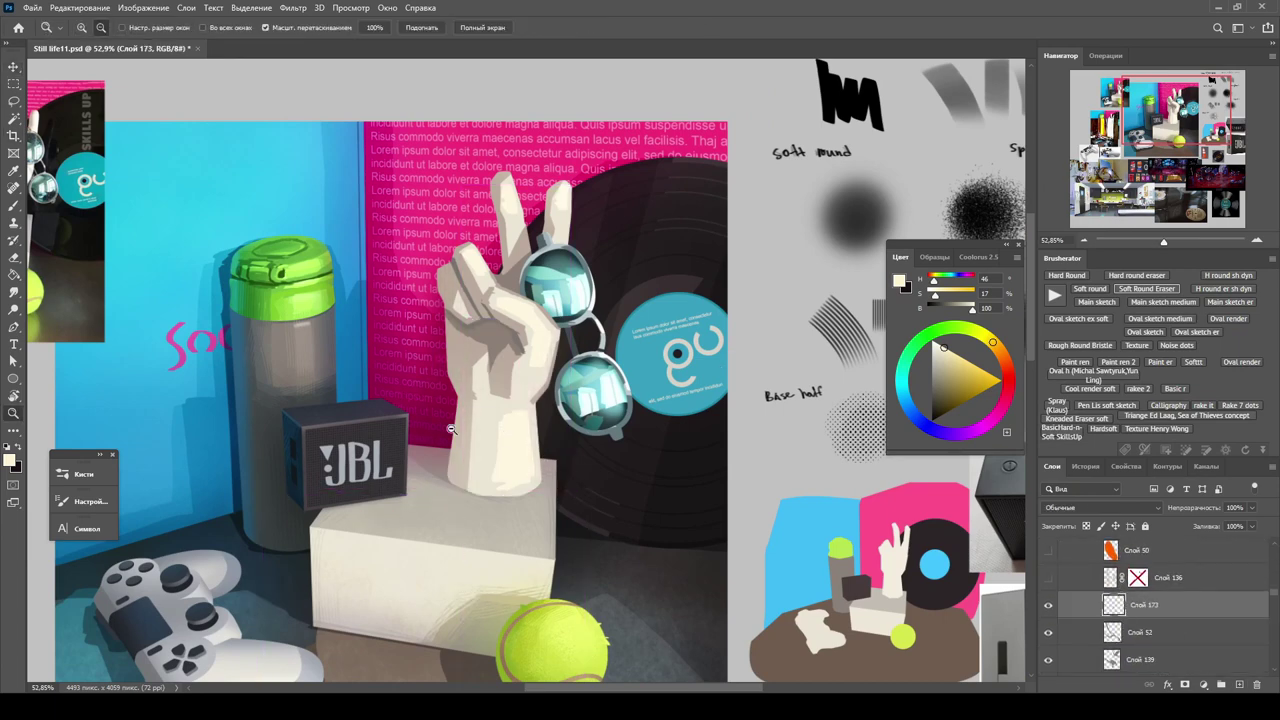
# Paint the shadow transitions on the palm and wrist on Слой 173 with an oval brush in sampled hand colours.
pyautogui.scroll(3, 451, 428)
pyautogui.press('b')
pyautogui.rightClick(543, 366)
pyautogui.press('Escape')
pyautogui.keyDown('alt'); pyautogui.click(600, 344); pyautogui.keyUp('alt')
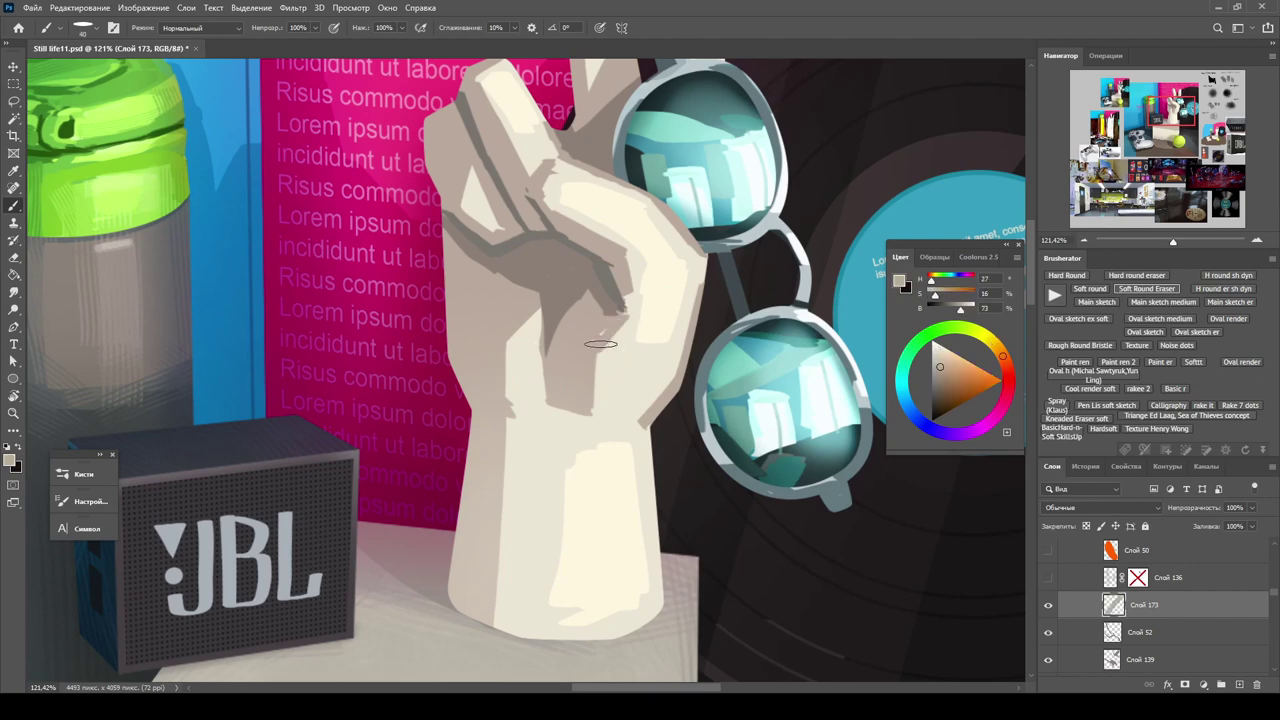
pyautogui.hotkey('ctrl', '-')
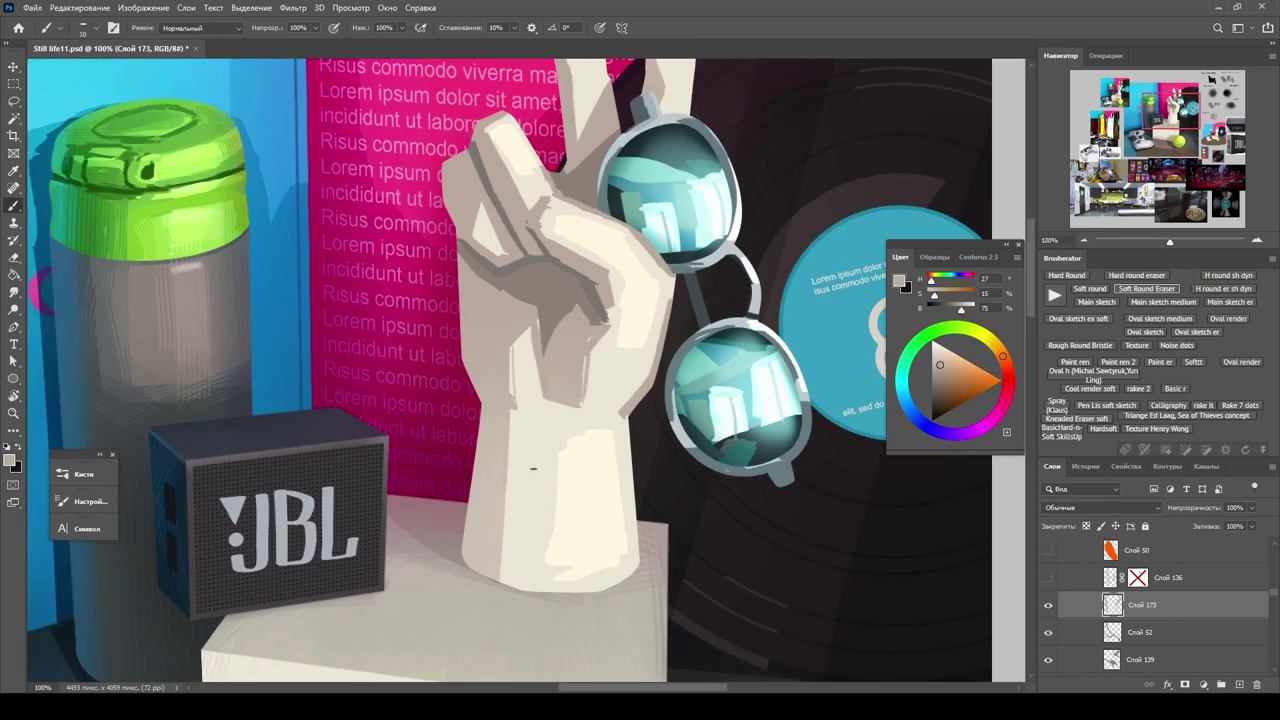
# Toggle Слой 140 to check its effect, try moving it above Слой 173, and revert that move.
pyautogui.scroll(-2, 1237, 649)
pyautogui.click(1048, 632)
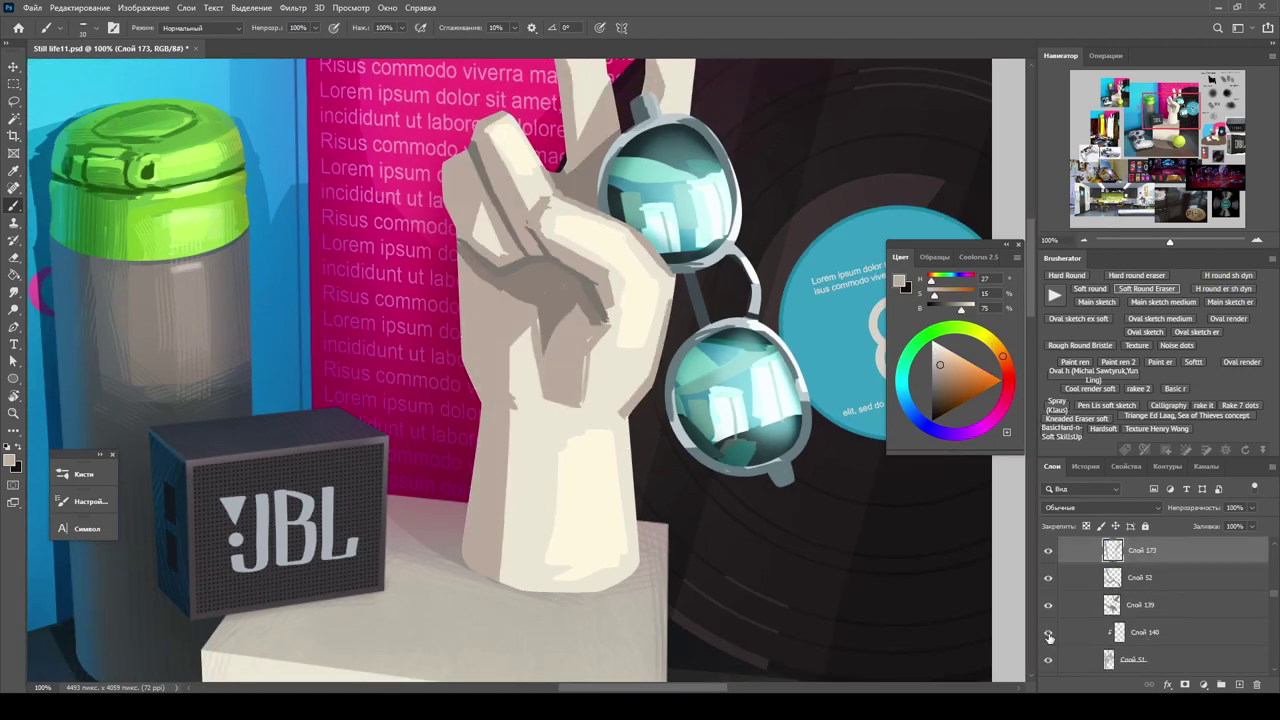
pyautogui.click(1048, 632)
pyautogui.moveTo(1060, 632); pyautogui.dragTo(1048, 585)
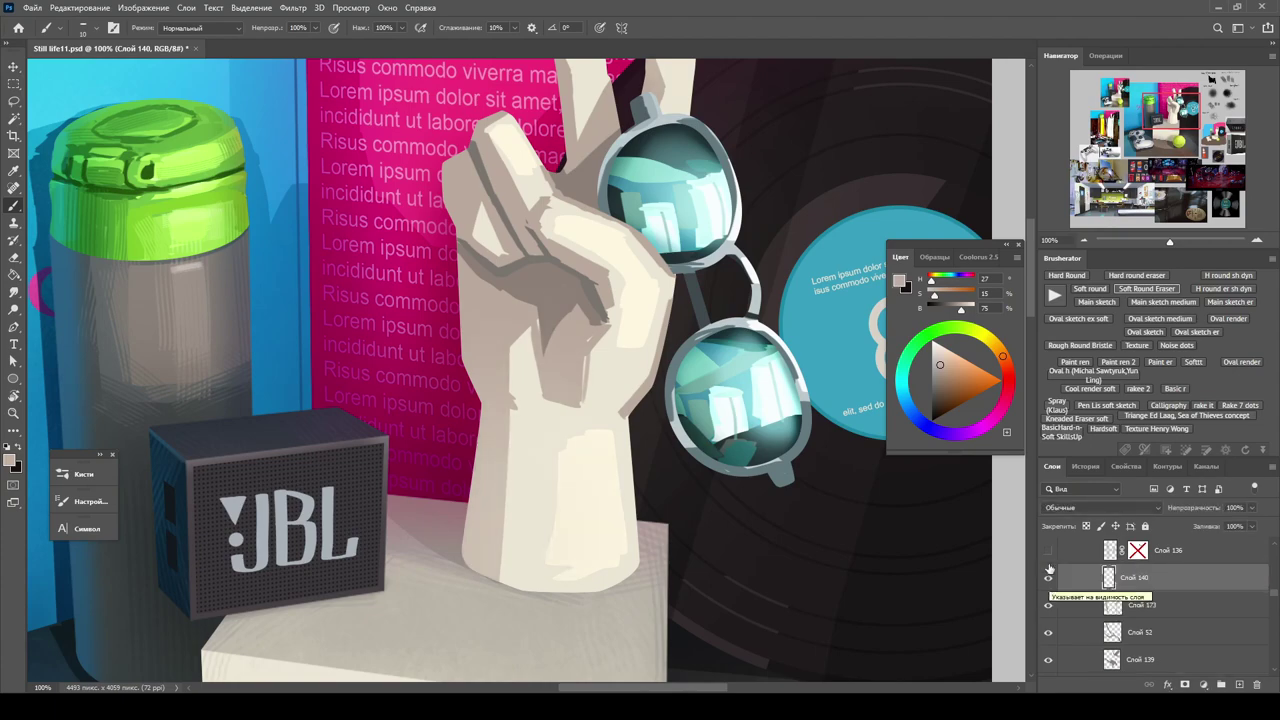
pyautogui.click(1085, 466)
pyautogui.click(1100, 529)
# Move Слой 140 directly above Слой 173 in the hand's layers and hide it.
pyautogui.scroll(-3, 1167, 647)
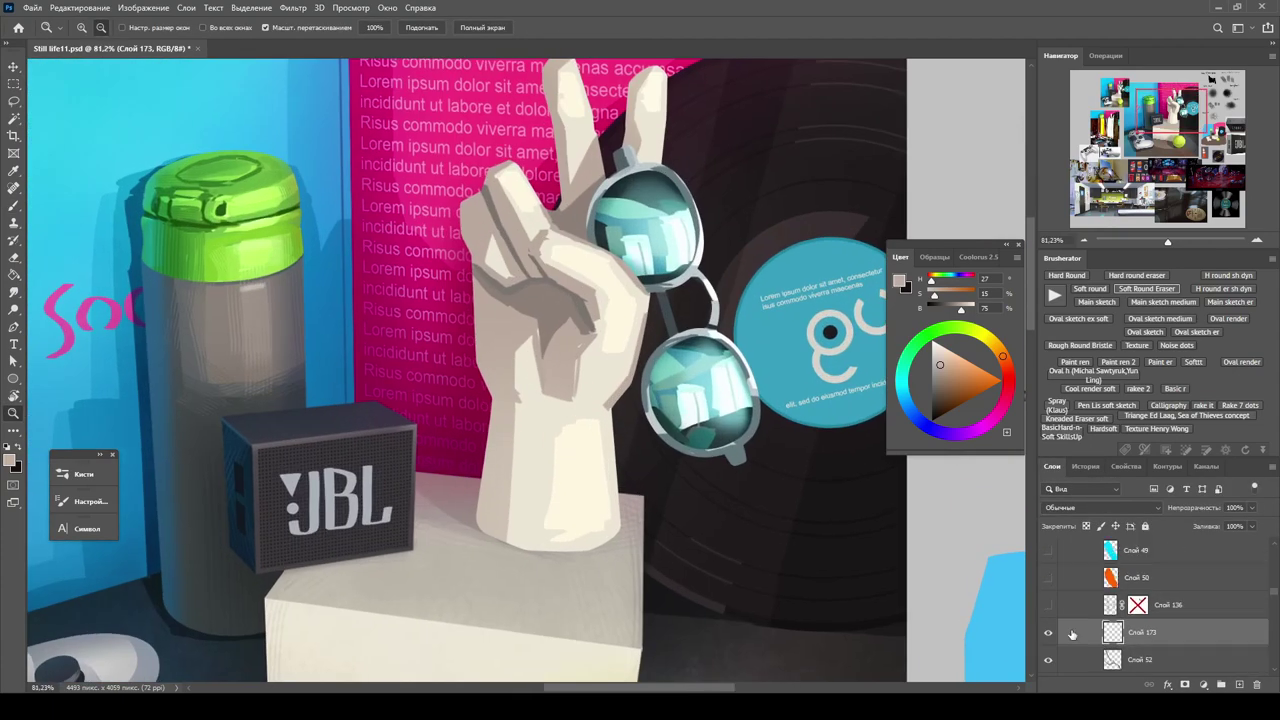
pyautogui.hotkey('ctrl', '-')
pyautogui.scroll(3, 1135, 647)
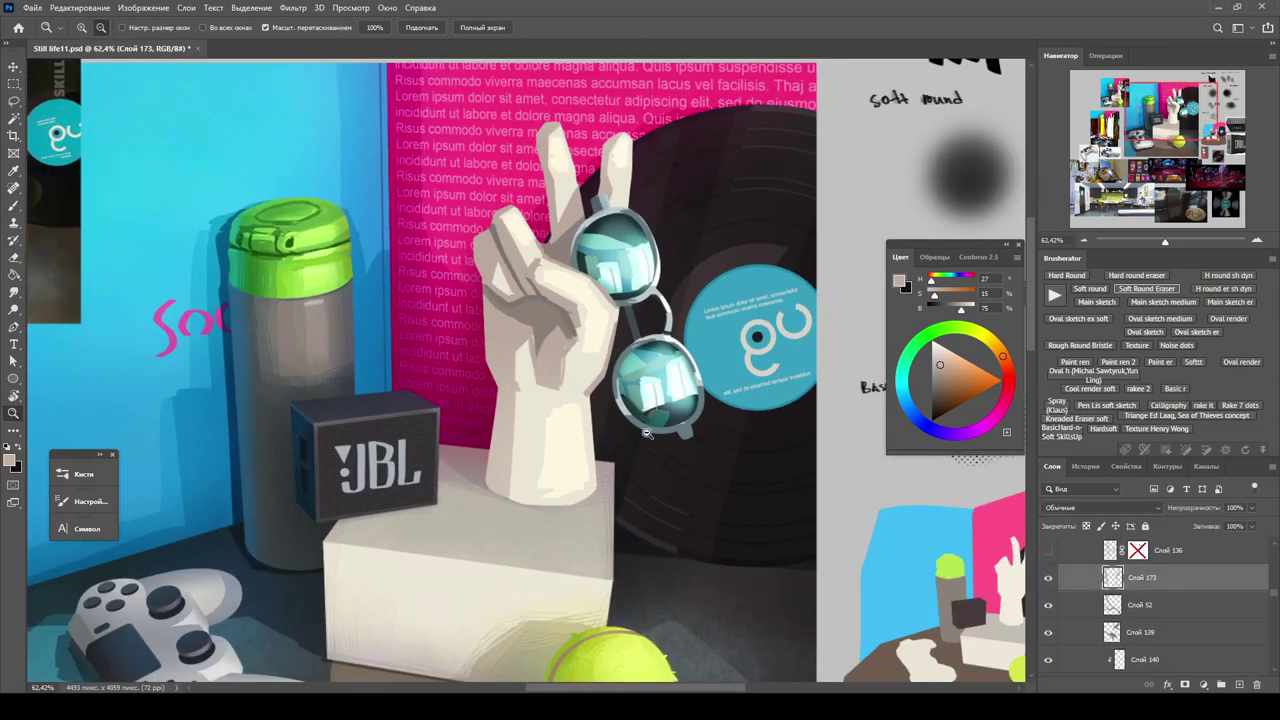
pyautogui.scroll(2, 634, 286)
pyautogui.press('b')
pyautogui.scroll(-3, 634, 286)
pyautogui.moveTo(1140, 659)
pyautogui.mouseDown()
pyautogui.moveTo(1130, 610)
pyautogui.moveTo(1110, 590)
pyautogui.moveTo(1052, 606)
pyautogui.mouseUp()
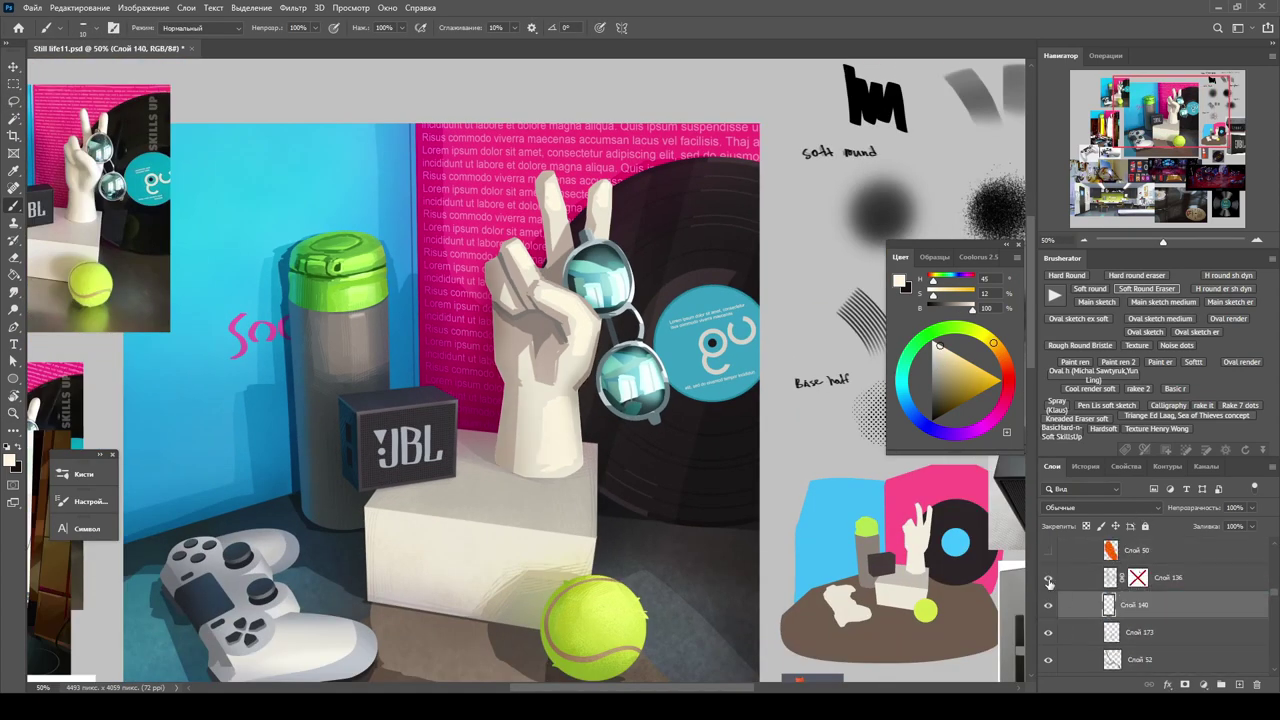
# Paint the hand's light and shadow planes on Слой 173 with an oval brush, sampling colours from the hand.
pyautogui.hotkey('alt', '[')
pyautogui.scroll(2, 531, 415)
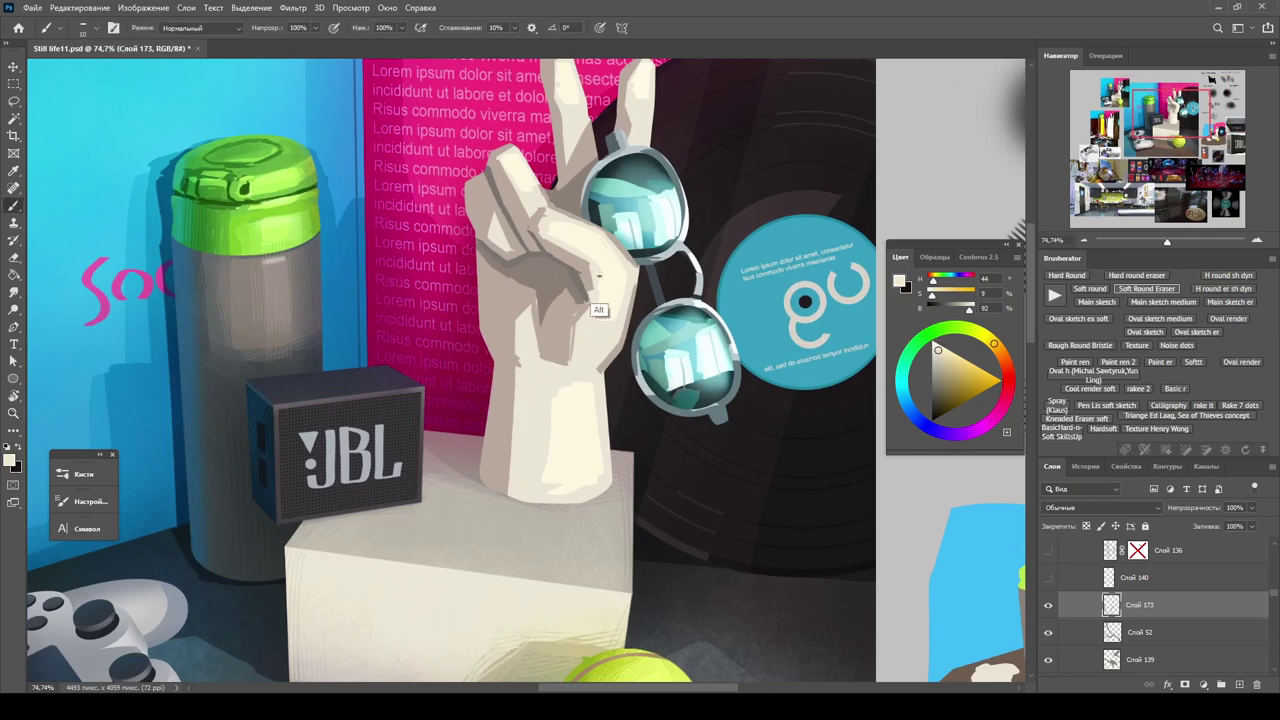
pyautogui.scroll(-1, 551, 355)
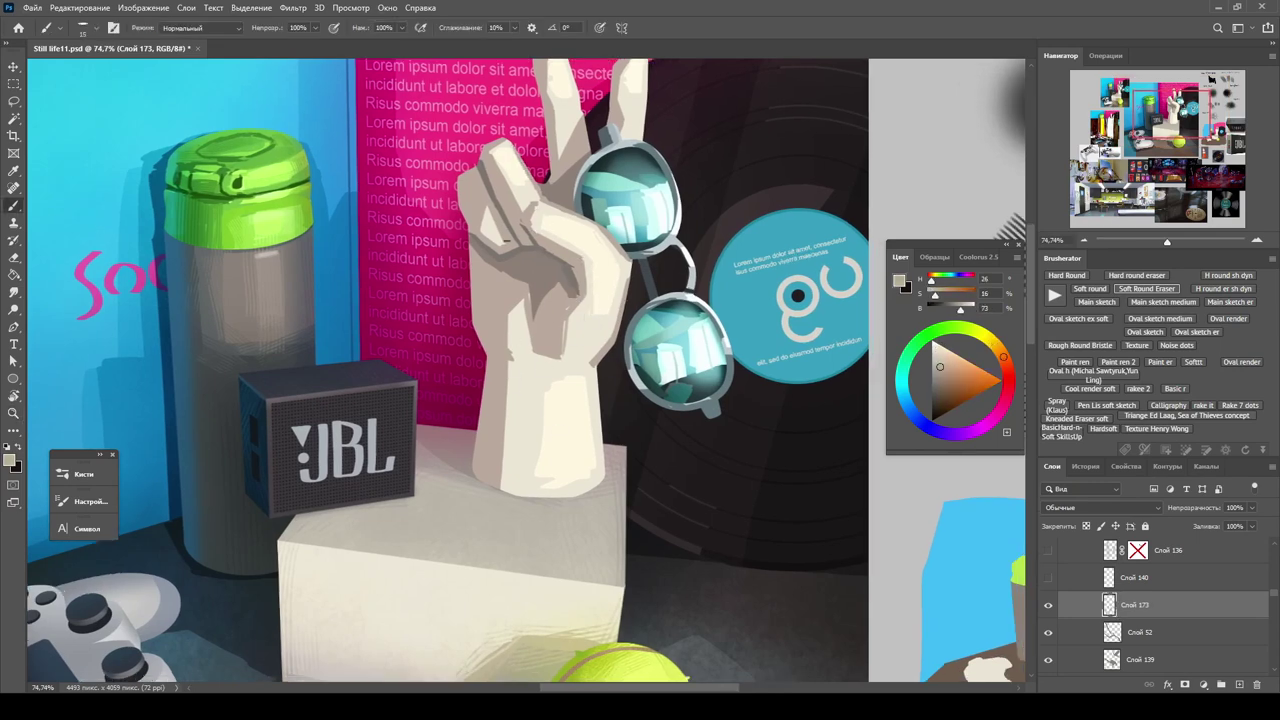
pyautogui.scroll(-3, 545, 427)
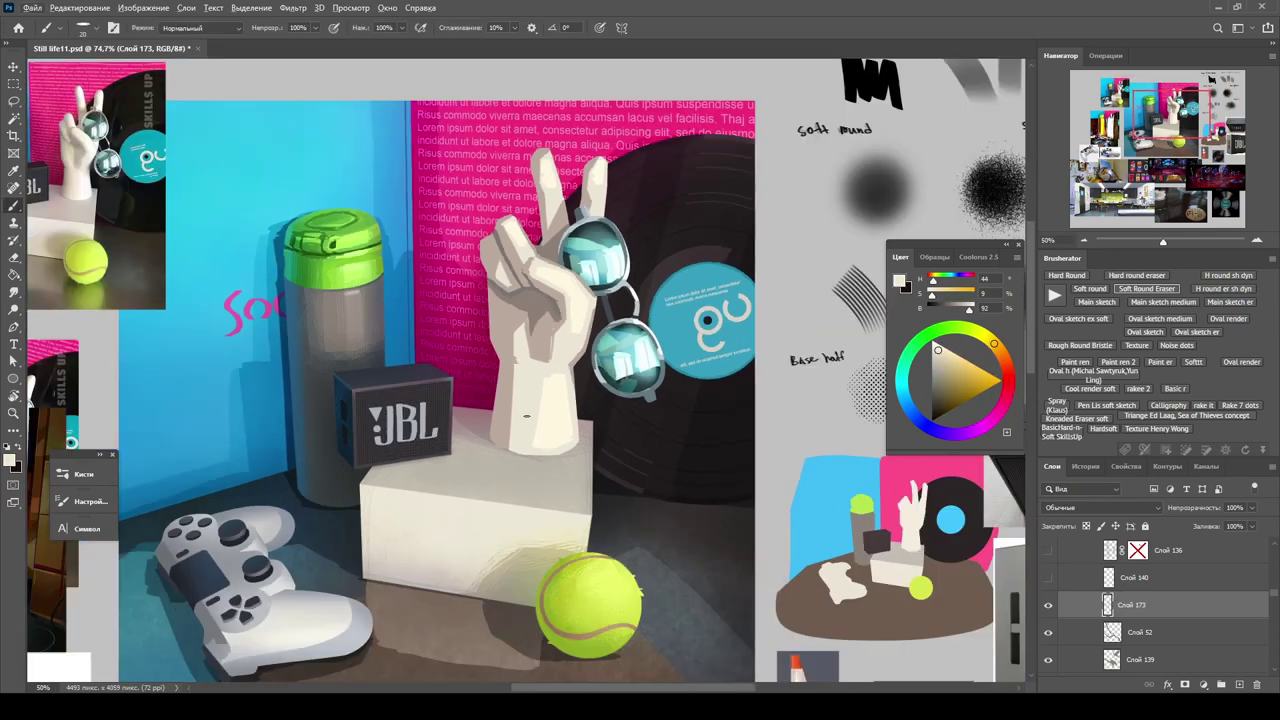
pyautogui.scroll(1, 596, 376)
pyautogui.keyDown('alt'); pyautogui.click(555, 318); pyautogui.keyUp('alt')
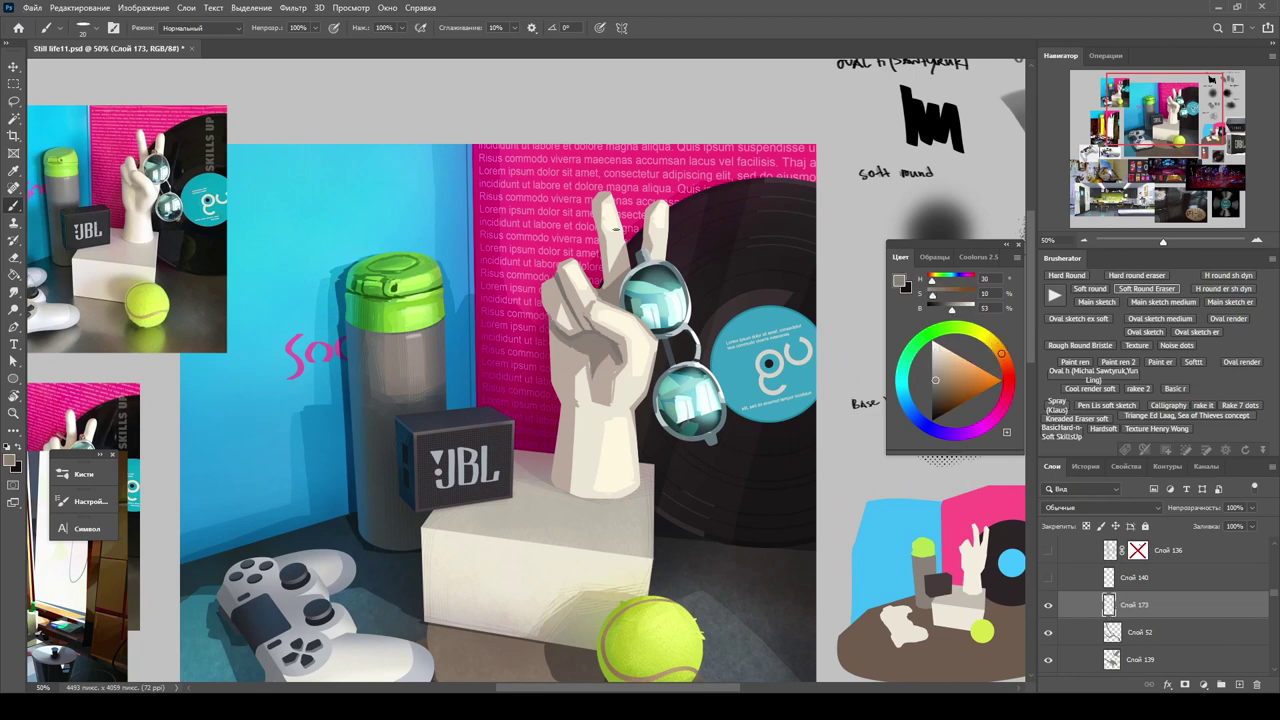
pyautogui.keyDown('alt'); pyautogui.click(633, 422); pyautogui.keyUp('alt')
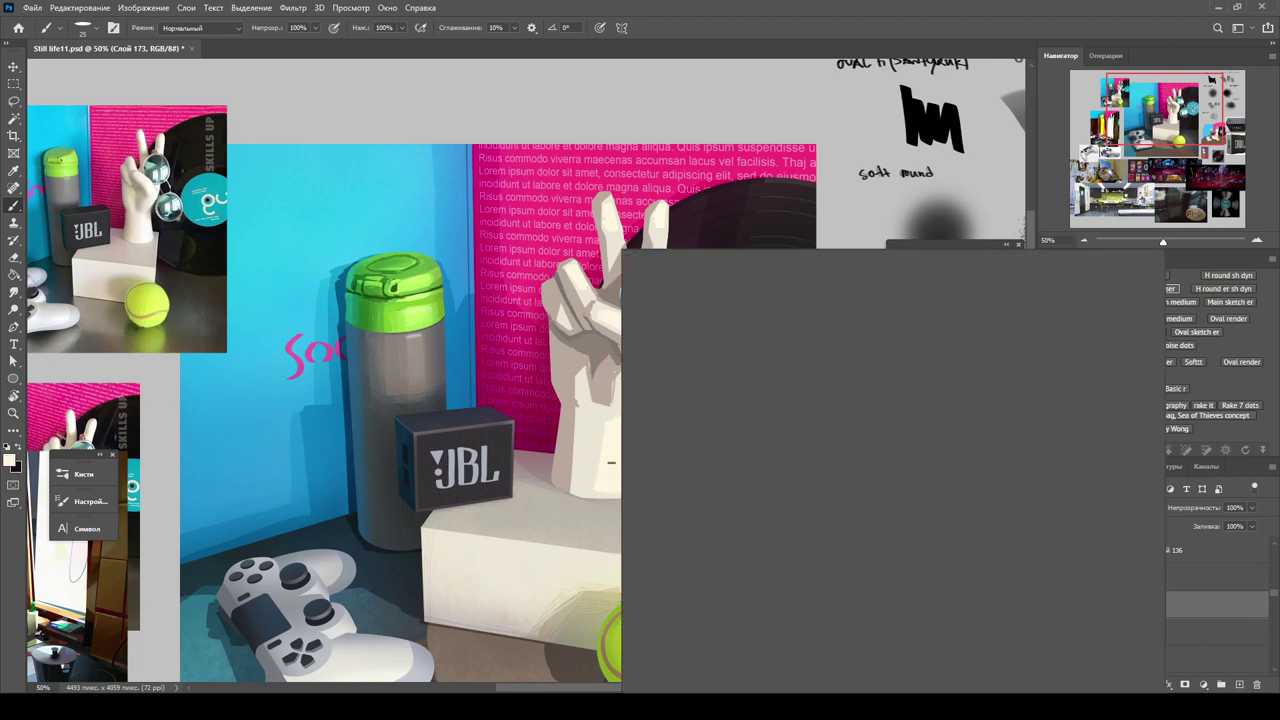
# Hatch the shadow borders on the hand and wrist with a multi-line brush in the sampled beige shadow colour.
pyautogui.keyDown('alt'); pyautogui.click(581, 375); pyautogui.keyUp('alt')
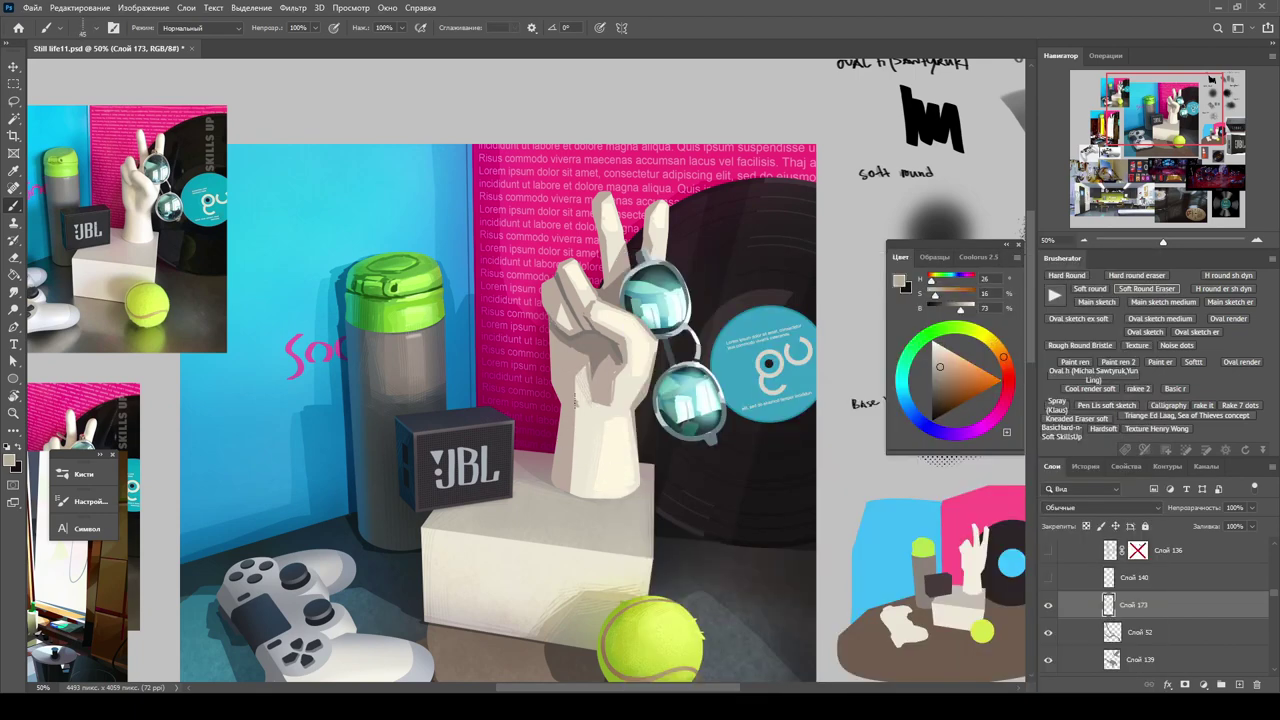
pyautogui.keyDown('alt'); pyautogui.click(579, 375); pyautogui.keyUp('alt')
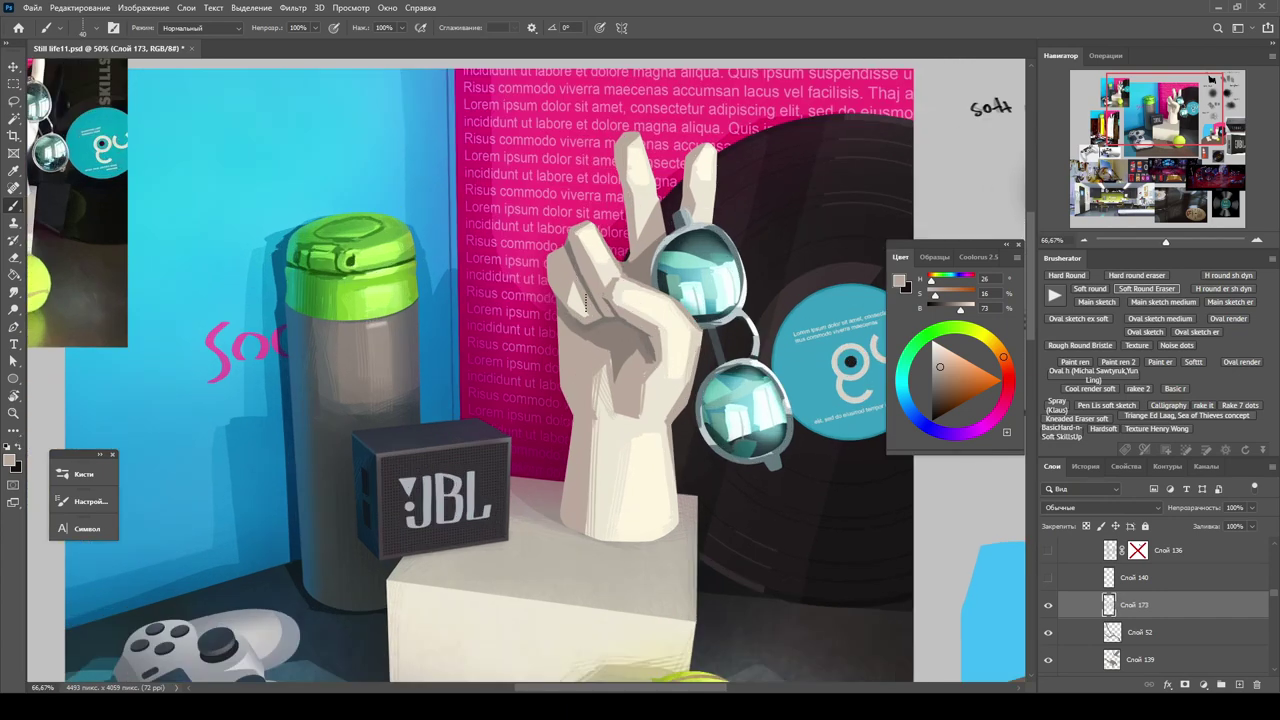
pyautogui.hotkey('ctrl', '+')
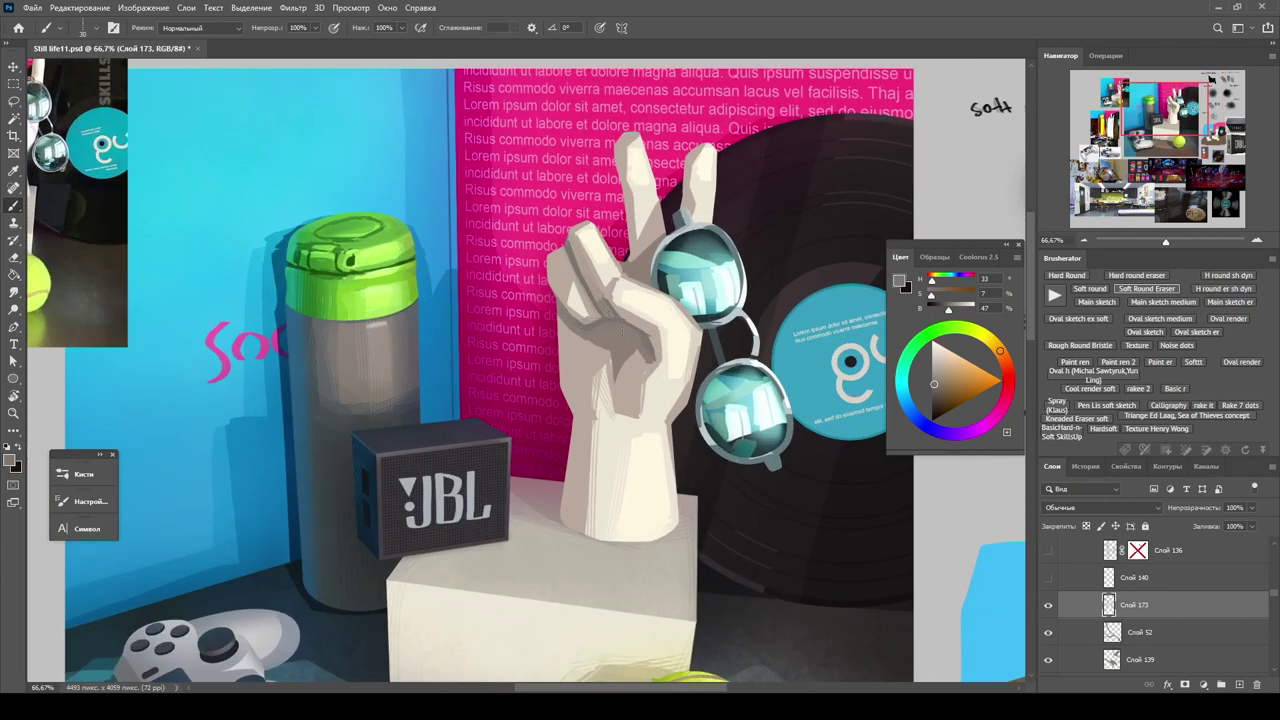
# Set the line brush's size control to Нажим пера with a 70% minimum diameter in its shape dynamics.
pyautogui.click(96, 507)
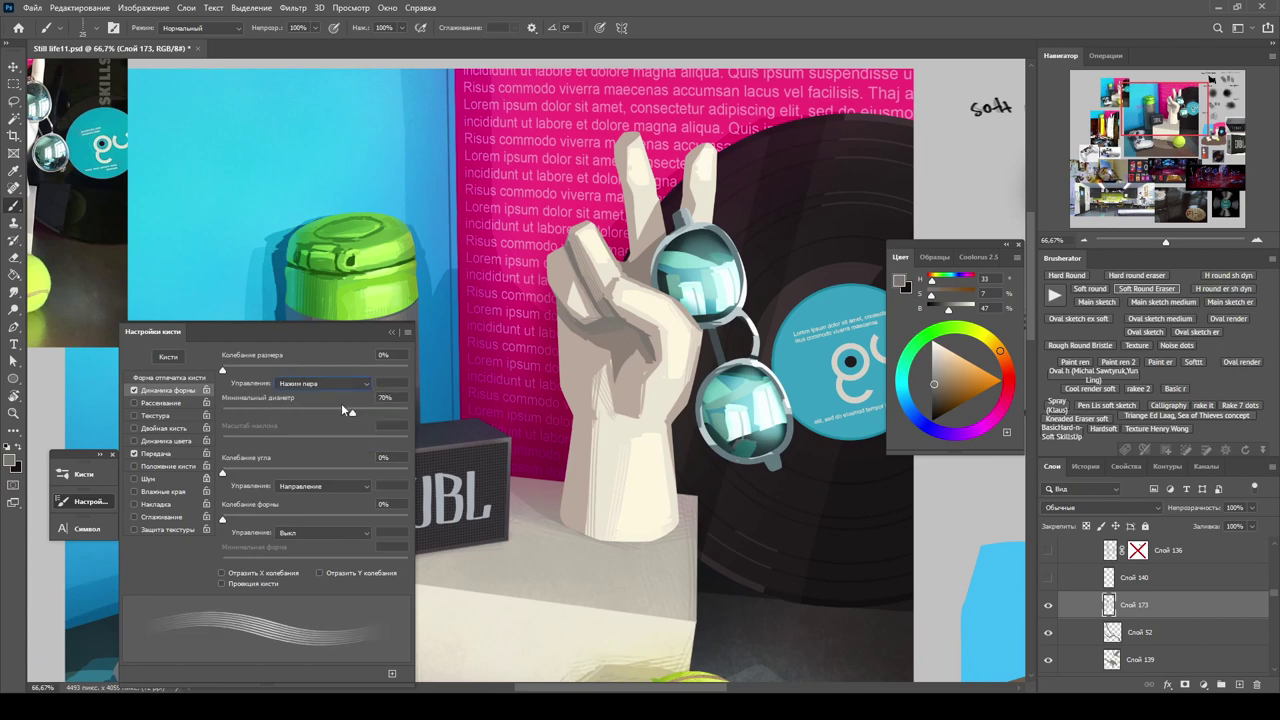
pyautogui.press('F5')
pyautogui.press('F5')
pyautogui.press('F5')
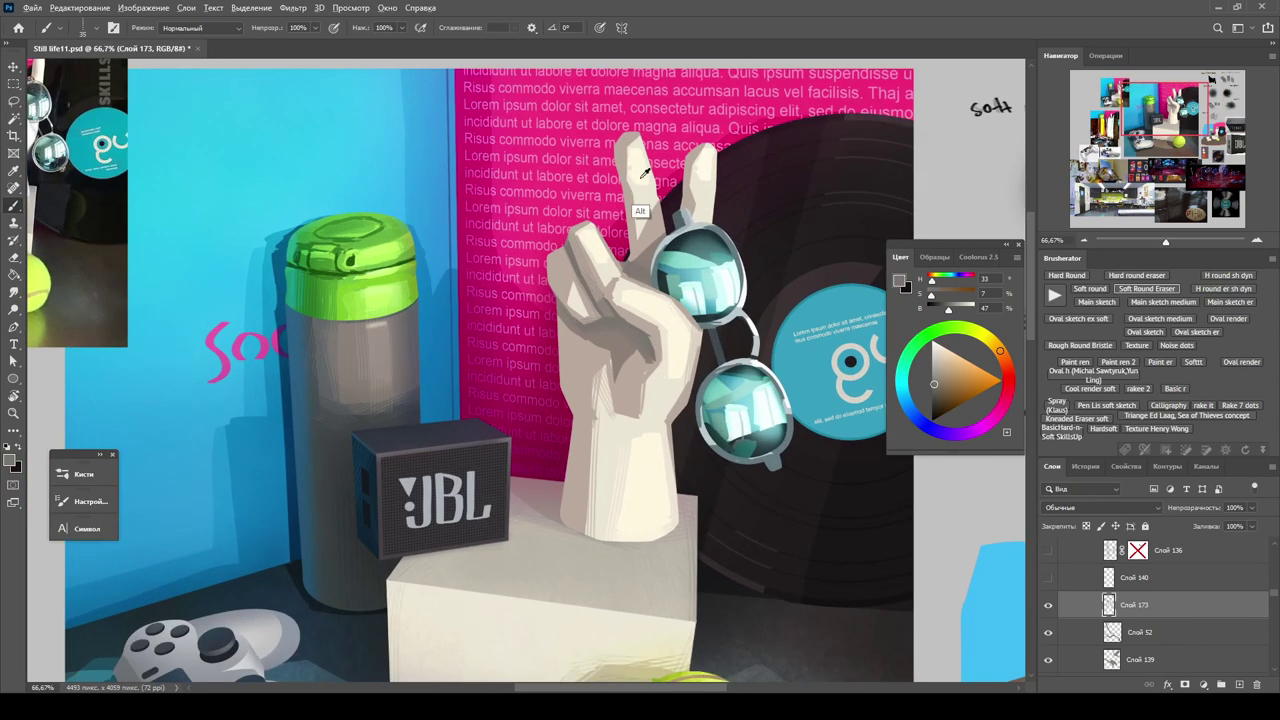
# Move the rato 746 line brush preset into Группа 3 of the Simple brush folder.
pyautogui.keyDown('alt'); pyautogui.click(640, 212); pyautogui.keyUp('alt')
pyautogui.rightClick(640, 212)
pyautogui.press('F5')
pyautogui.rightClick(681, 413)
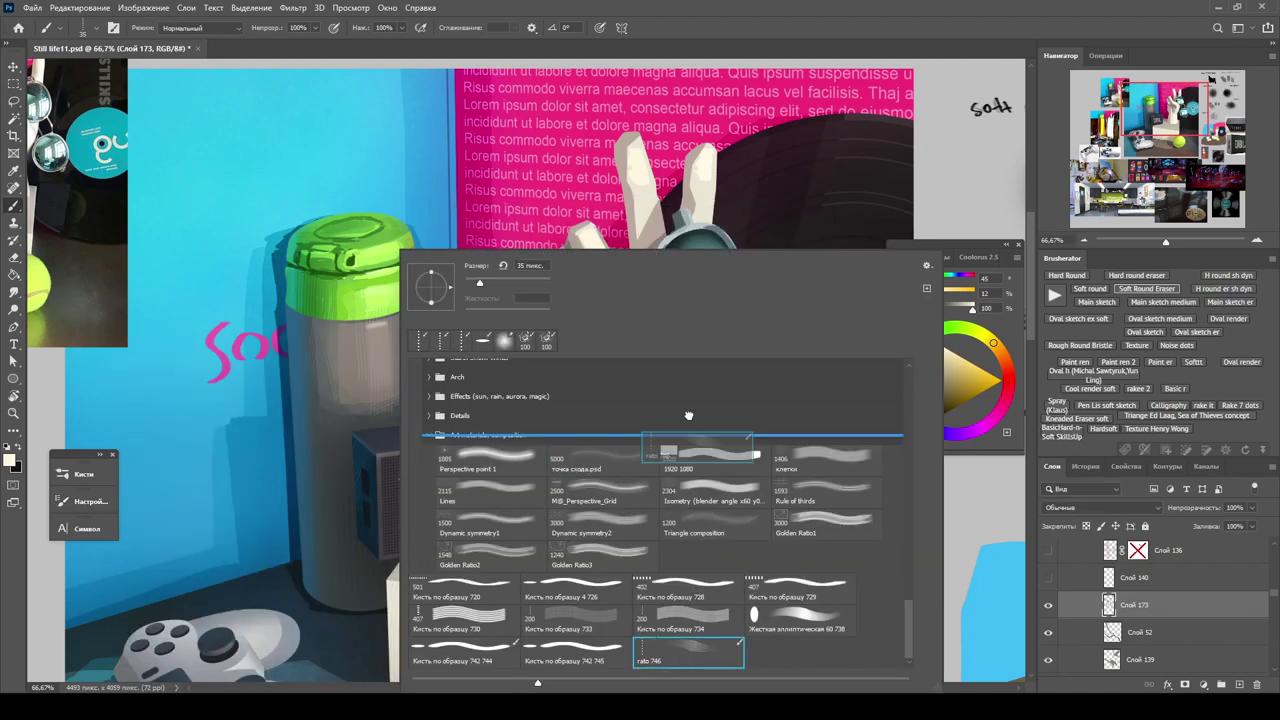
pyautogui.click(681, 413)
# Hatch the shadow planes of the fist and fingers on Слой 173 with the line brush, sampling beige and grey-brown tones from the hand.
pyautogui.keyDown('alt'); pyautogui.click(636, 307); pyautogui.keyUp('alt')
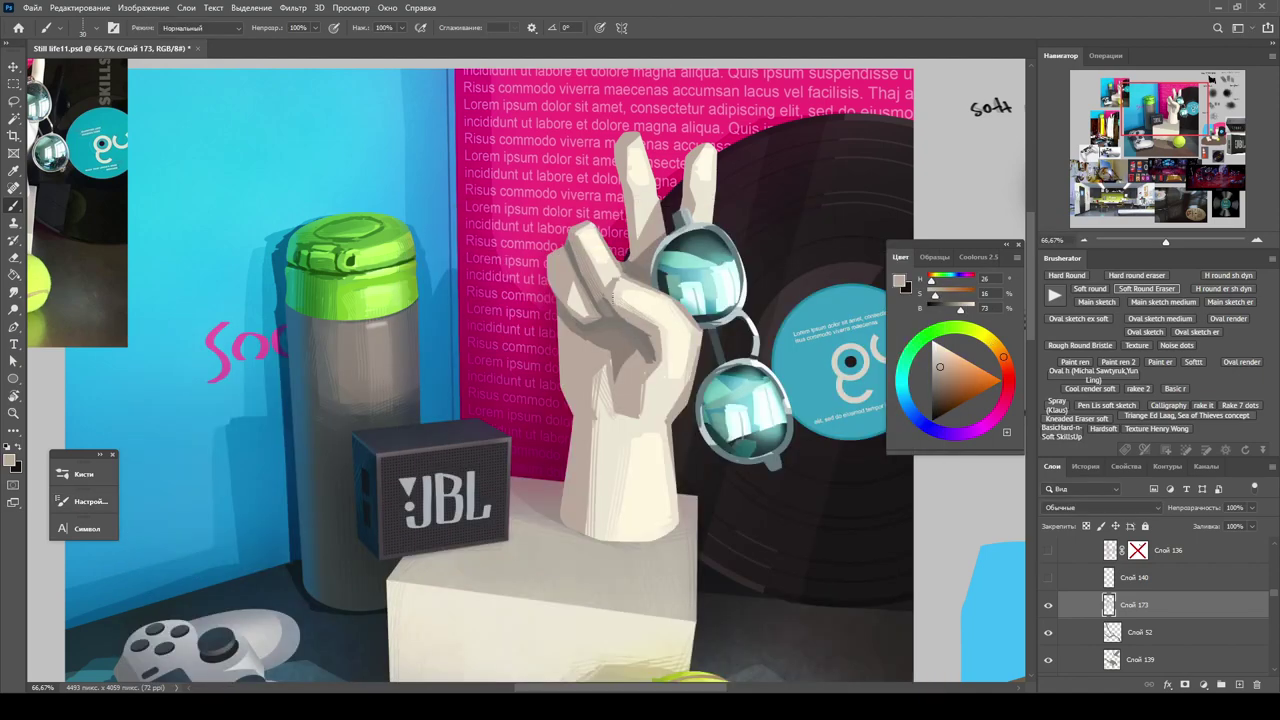
pyautogui.keyDown('alt'); pyautogui.click(569, 320); pyautogui.keyUp('alt')
pyautogui.keyDown('alt'); pyautogui.click(583, 359); pyautogui.keyUp('alt')
pyautogui.scroll(-3, 549, 269)
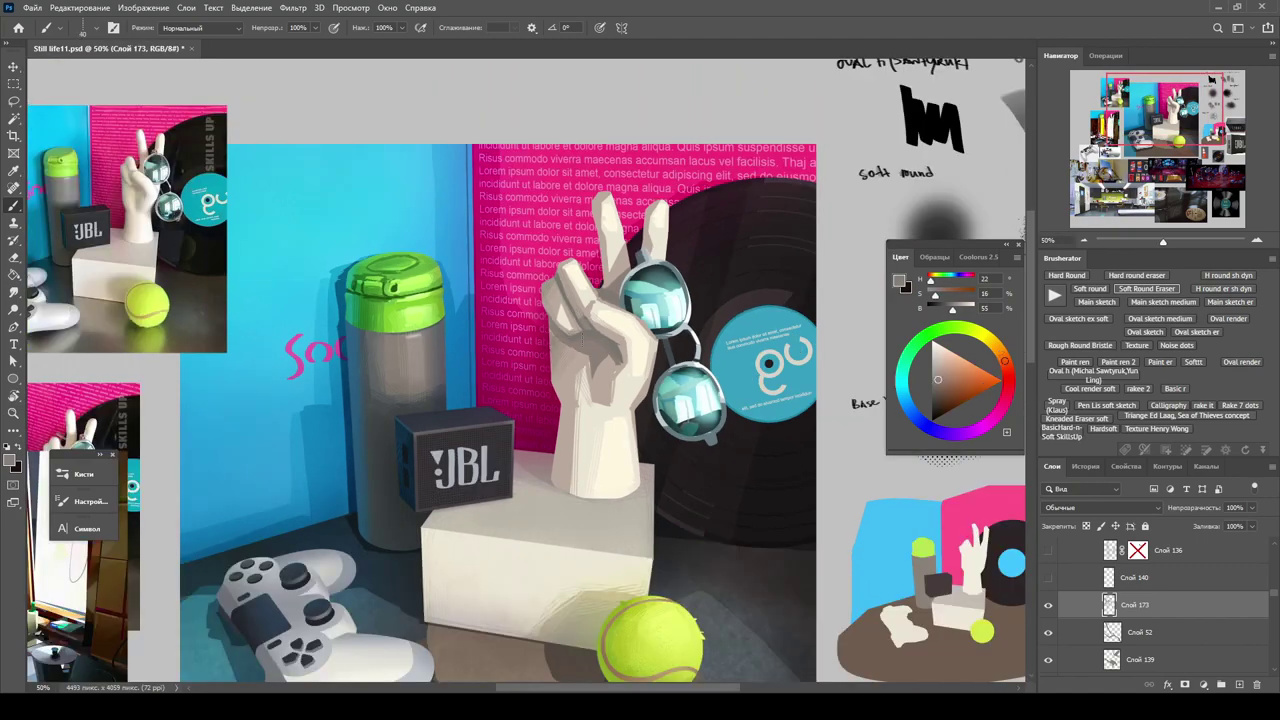
pyautogui.scroll(-2, 582, 339)
pyautogui.scroll(3, 670, 335)
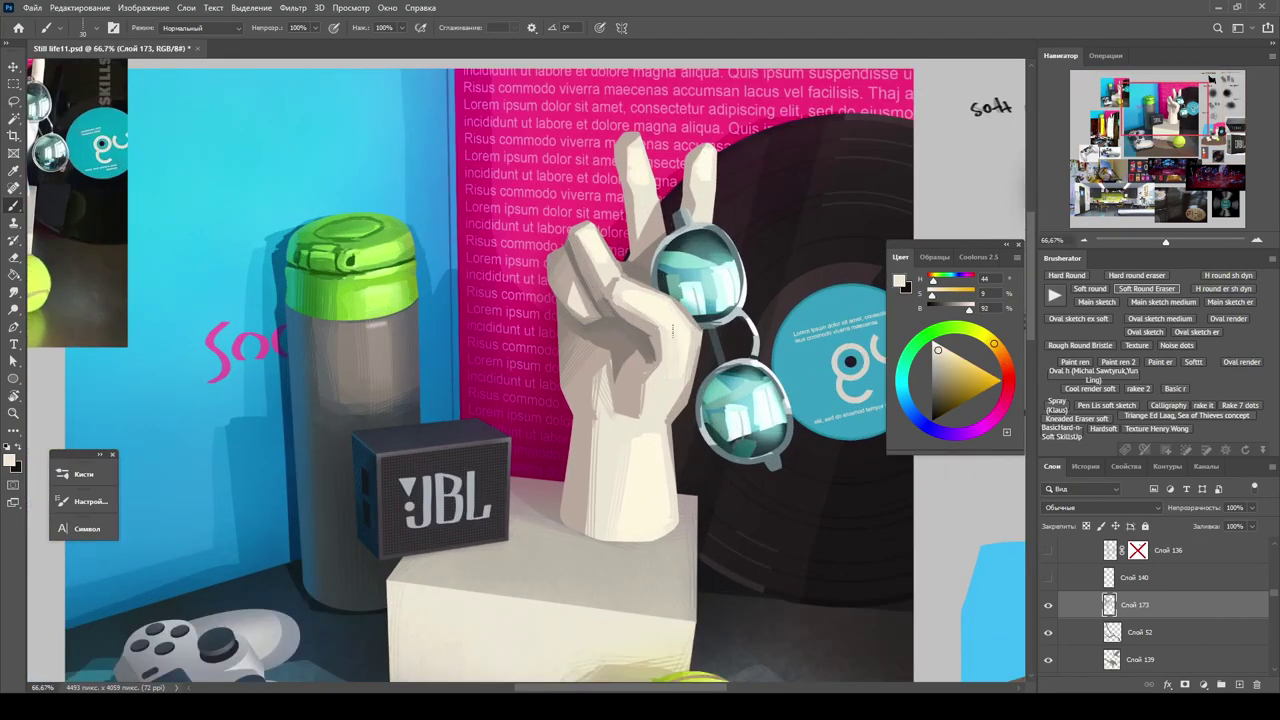
pyautogui.scroll(-1, 672, 333)
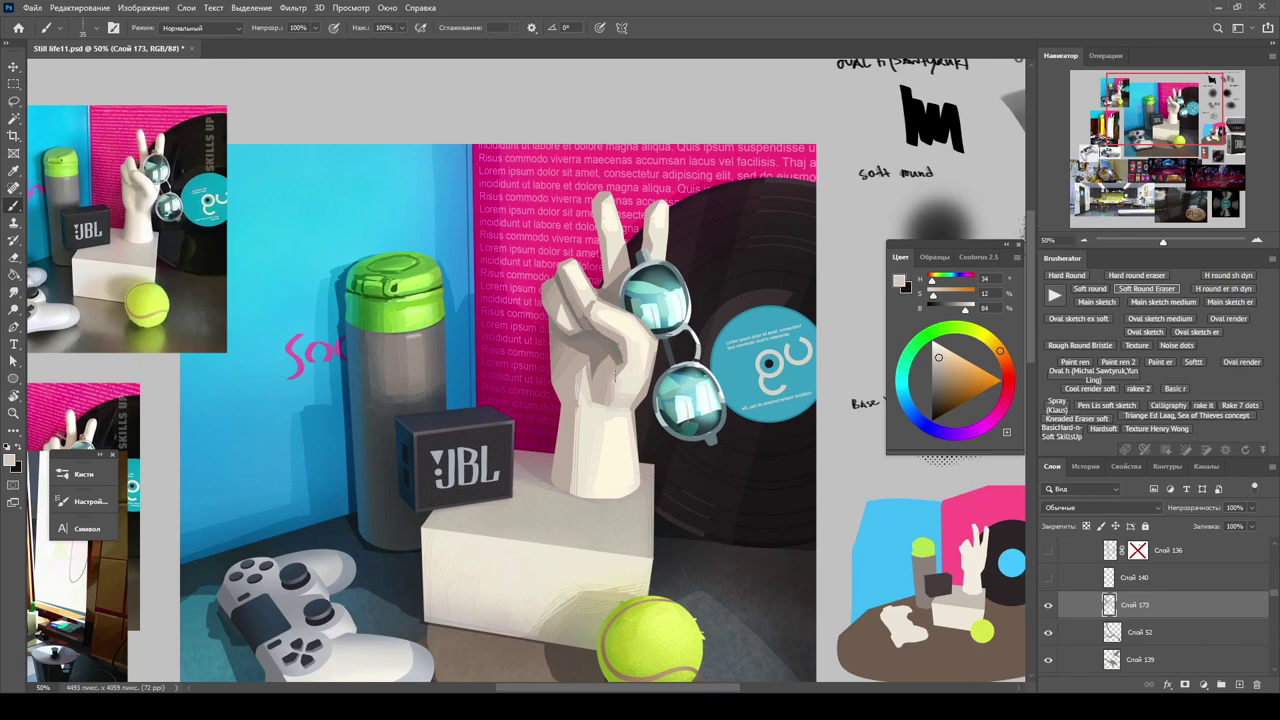
pyautogui.click(937, 379)
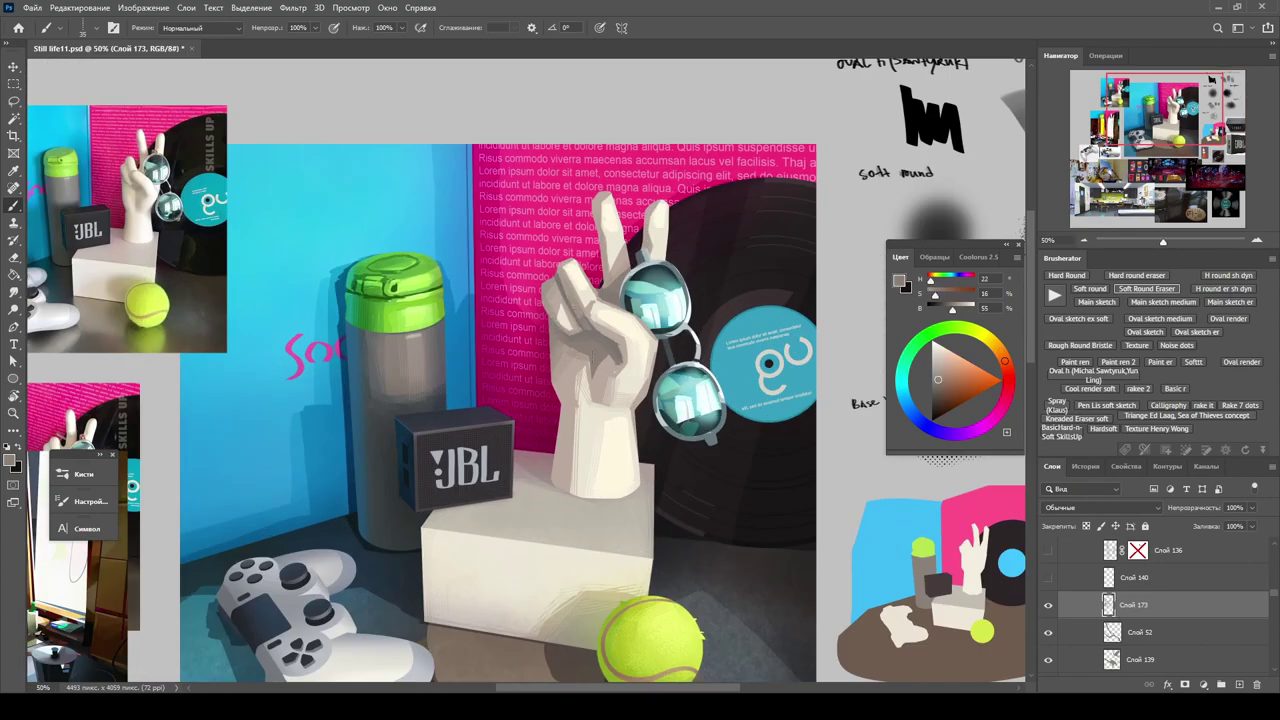
# Hatch the border between palm and wrist with the line brush, using the sampled light cream and beige tones.
pyautogui.hotkey('ctrl', '+')
pyautogui.keyDown('alt'); pyautogui.click(650, 440); pyautogui.keyUp('alt')
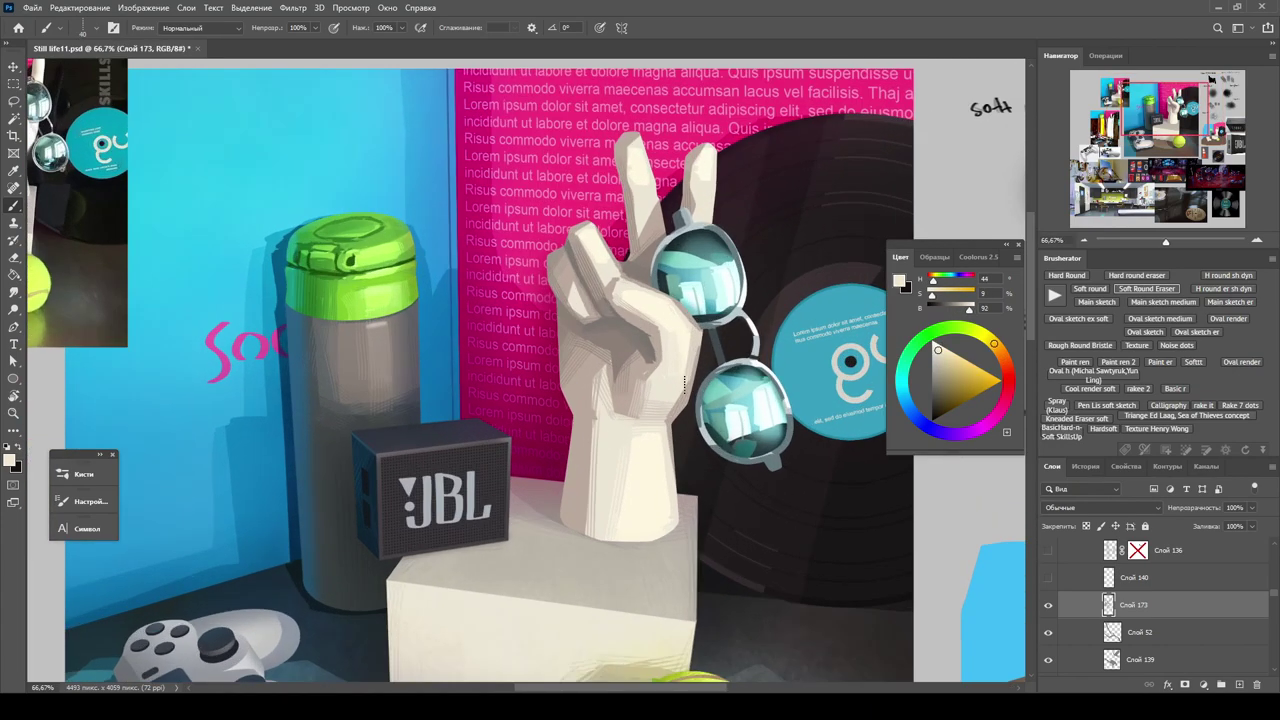
pyautogui.keyDown('alt'); pyautogui.click(671, 420); pyautogui.keyUp('alt')
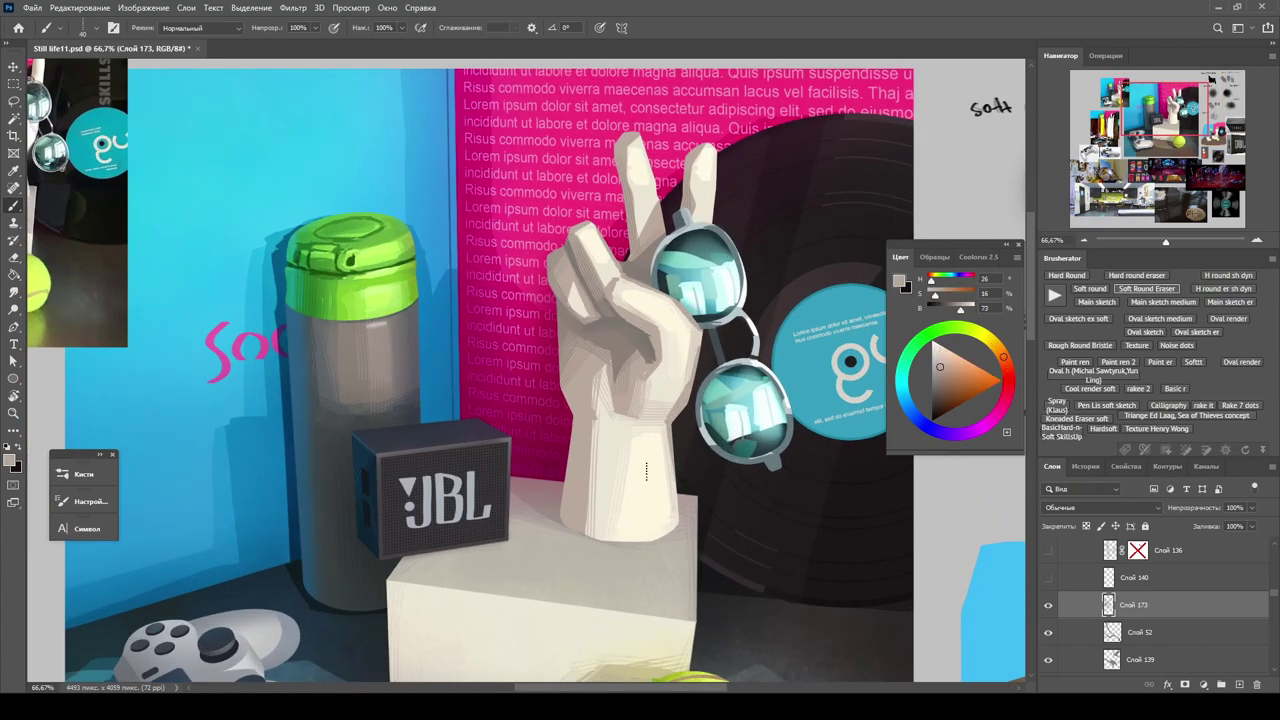
pyautogui.moveTo(593, 445); pyautogui.dragTo(685, 410)
pyautogui.hotkey('ctrl', '-')
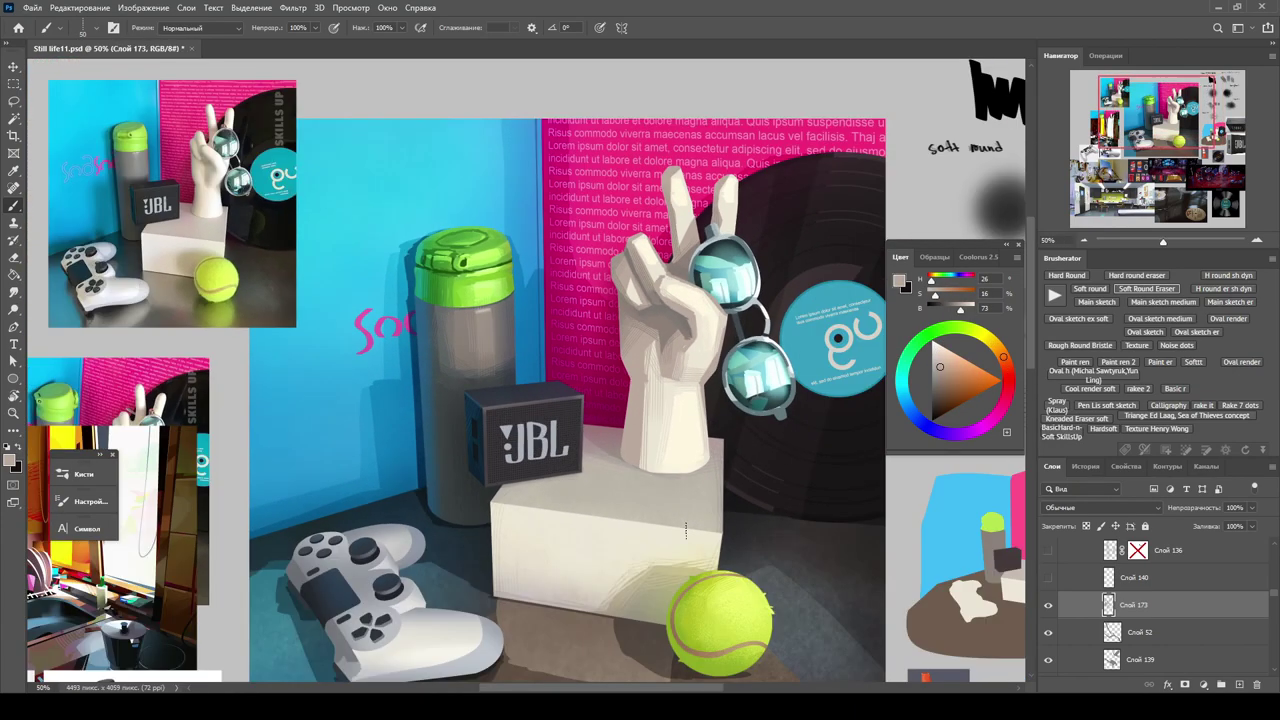
# Paint light and halftone facets on the two raised fingers with a 20-pixel oval brush, sampling cream and beige from the hand.
pyautogui.hotkey('ctrl', '1')
pyautogui.keyDown('alt'); pyautogui.click(626, 224); pyautogui.keyUp('alt')
pyautogui.rightClick(626, 248)
pyautogui.press('Escape')
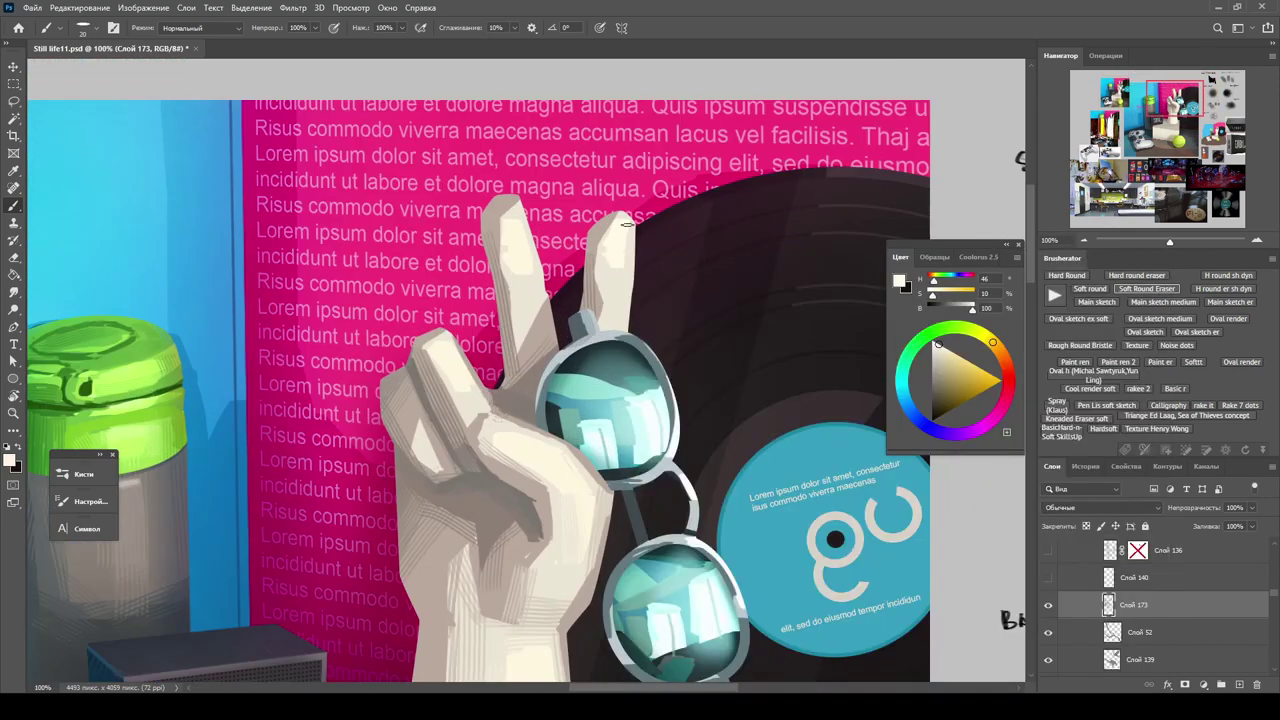
pyautogui.keyDown('alt'); pyautogui.click(521, 238); pyautogui.keyUp('alt')
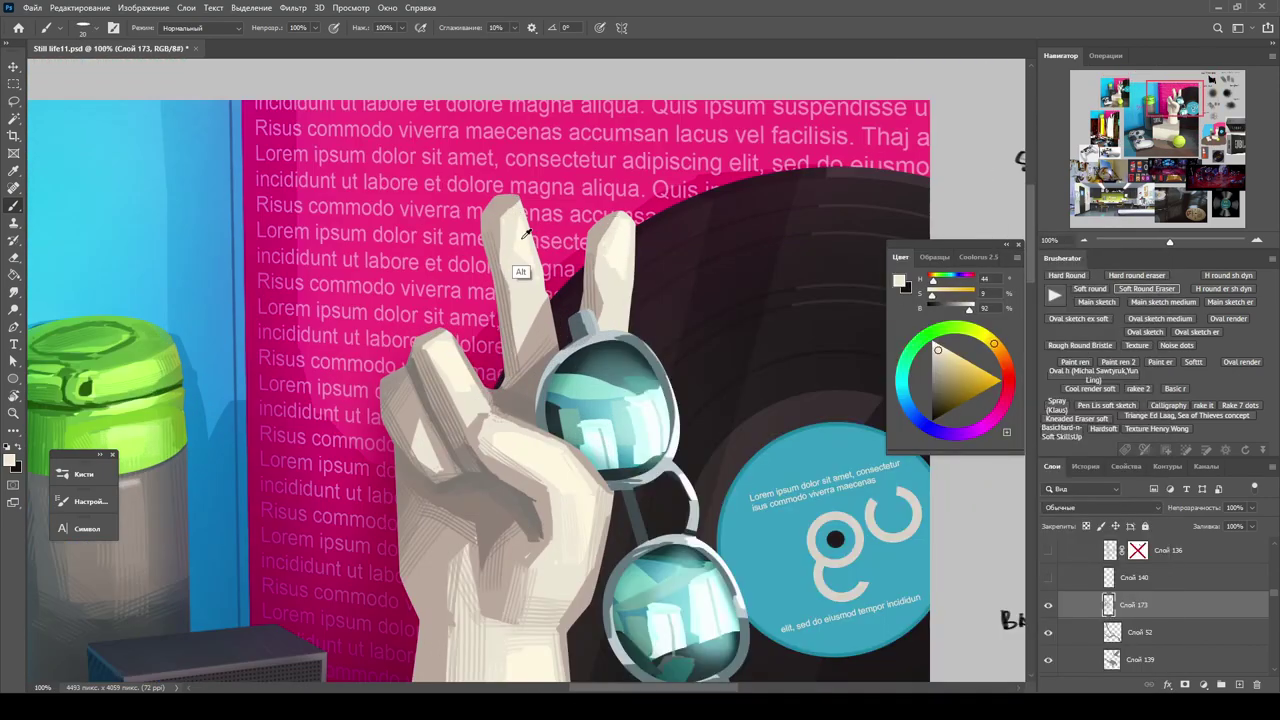
pyautogui.press('h')
pyautogui.moveTo(537, 273); pyautogui.dragTo(513, 346)
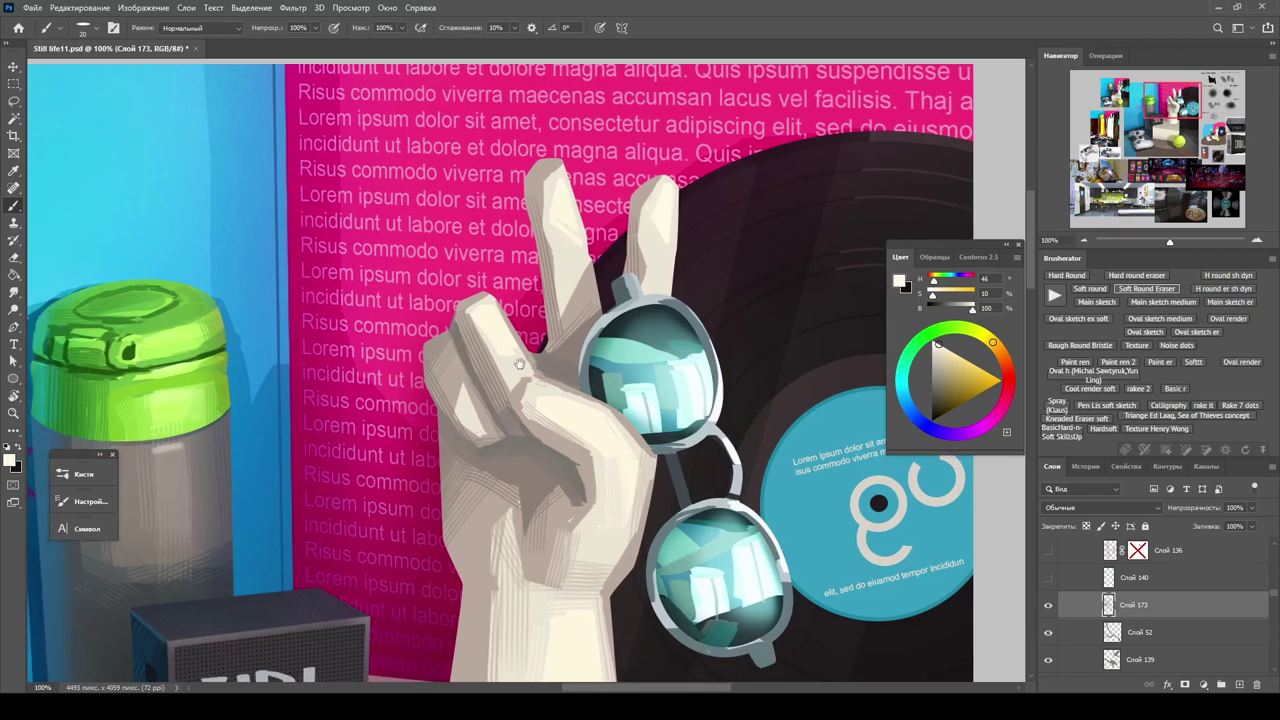
pyautogui.scroll(-4, 515, 347)
pyautogui.scroll(3, 625, 284)
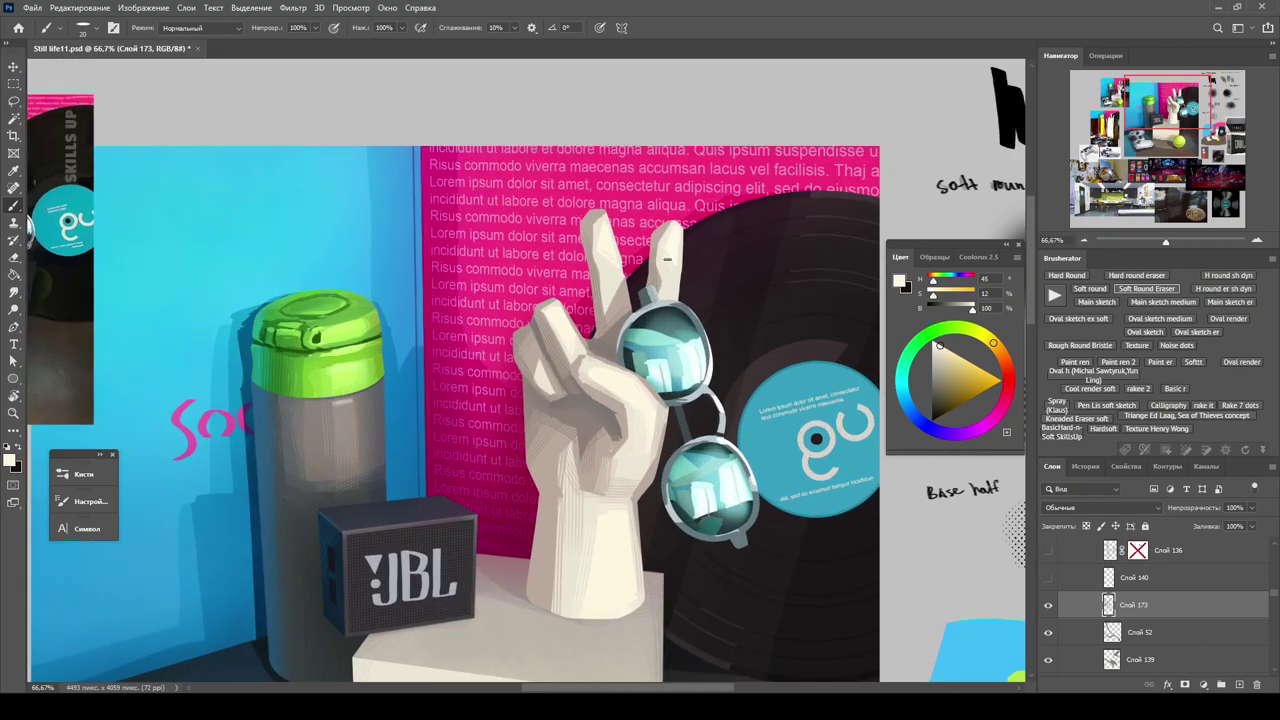
pyautogui.scroll(-1, 680, 240)
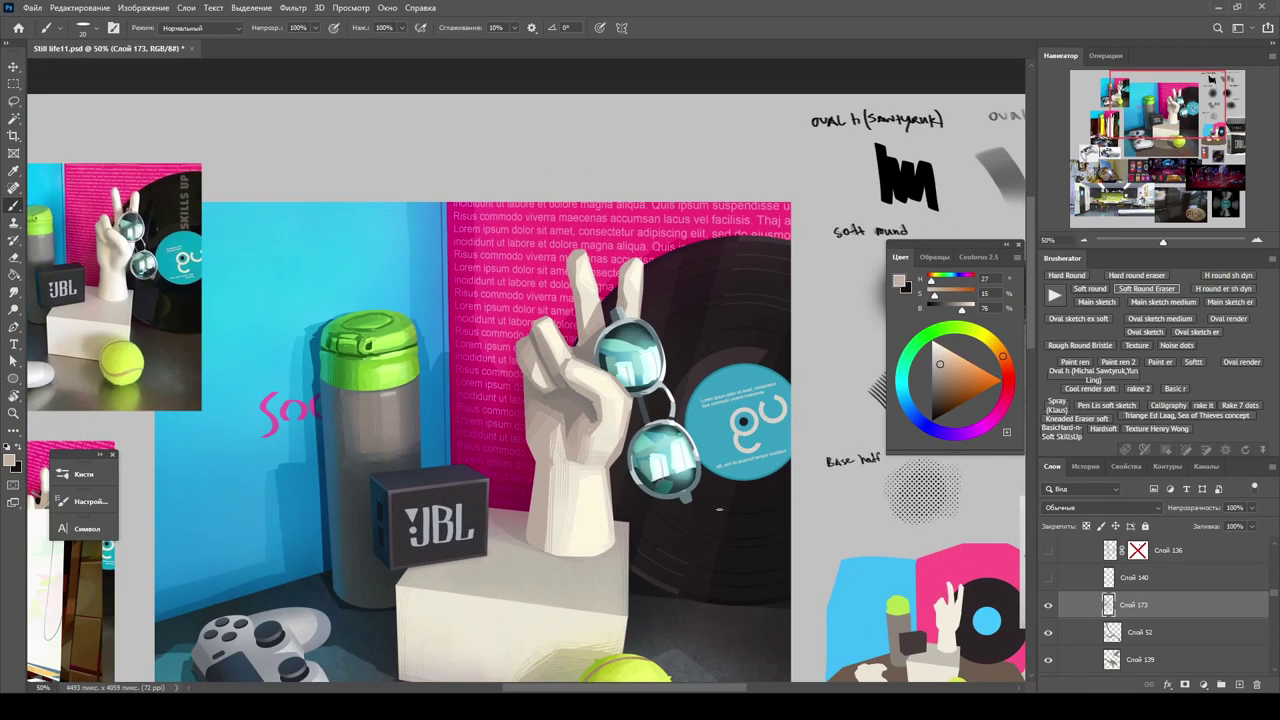
# Refine the bent fingers and the crease between them with the oval brush, using sampled beige and dark grey-brown.
pyautogui.scroll(3, 581, 362)
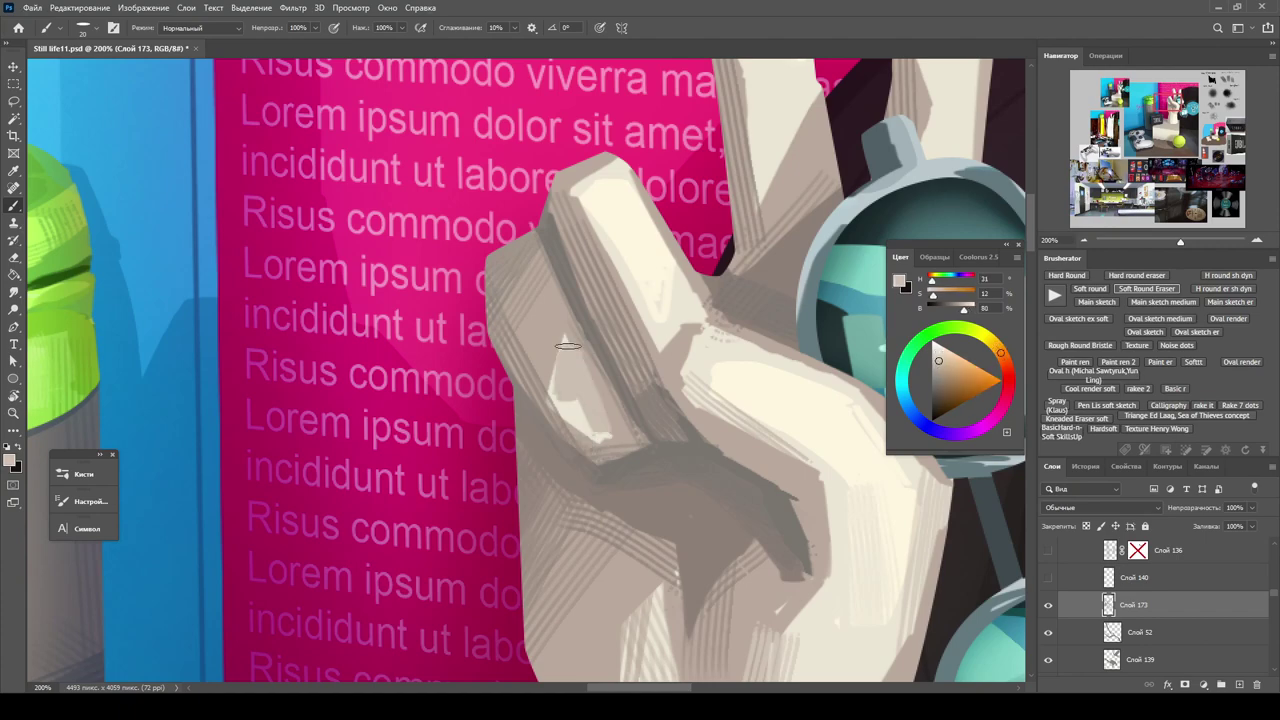
pyautogui.scroll(-2, 563, 350)
pyautogui.scroll(1, 556, 380)
pyautogui.keyDown('alt'); pyautogui.click(556, 380); pyautogui.keyUp('alt')
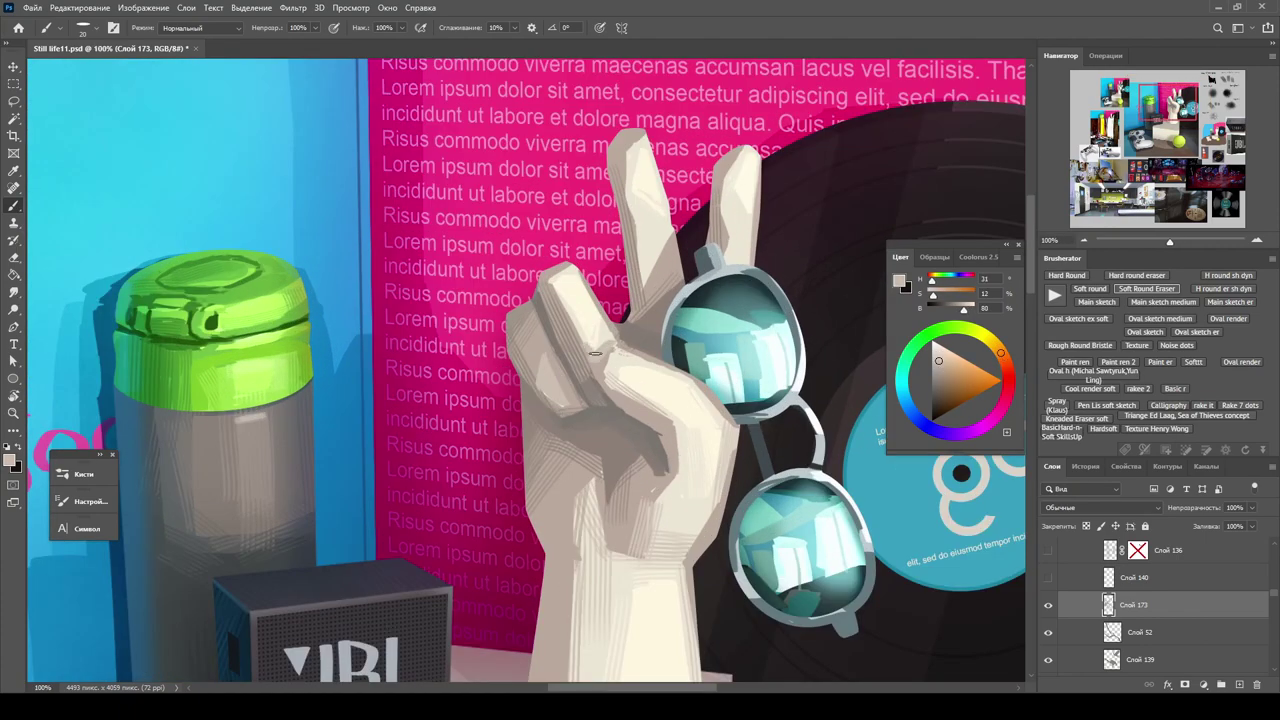
pyautogui.scroll(-2, 605, 355)
pyautogui.scroll(3, 605, 360)
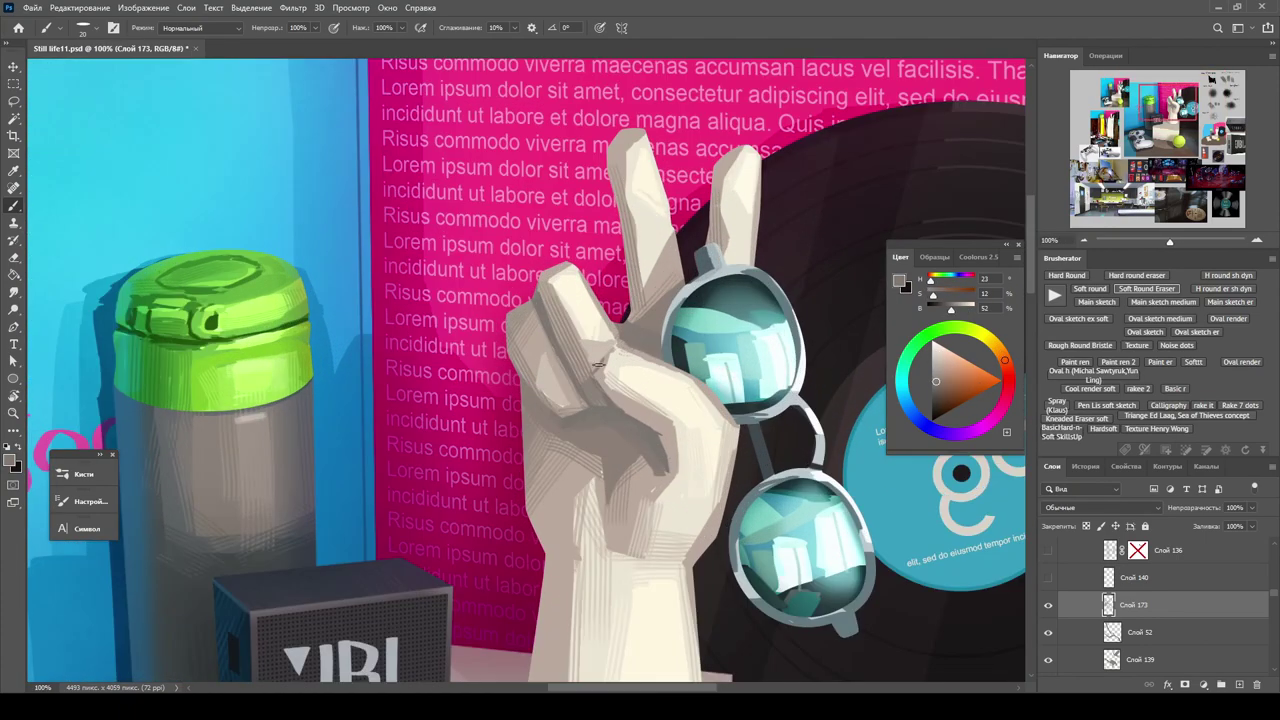
# Add dark grey-brown accents to the folds and shadow edges of the clenched fingers, sampling the colours from the hand.
pyautogui.keyDown('alt'); pyautogui.click(697, 407); pyautogui.keyUp('alt')
pyautogui.scroll(-3, 682, 346)
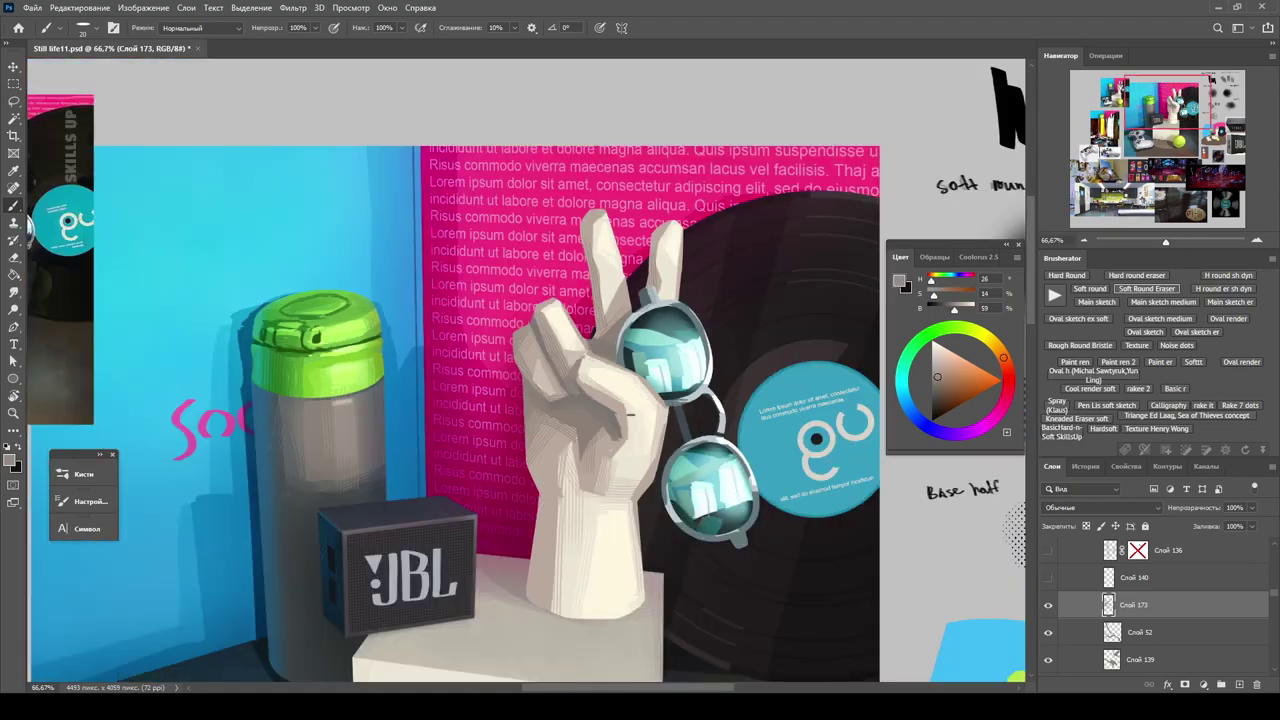
pyautogui.scroll(1, 703, 360)
pyautogui.keyDown('alt'); pyautogui.click(721, 380); pyautogui.keyUp('alt')
pyautogui.scroll(-2, 715, 370)
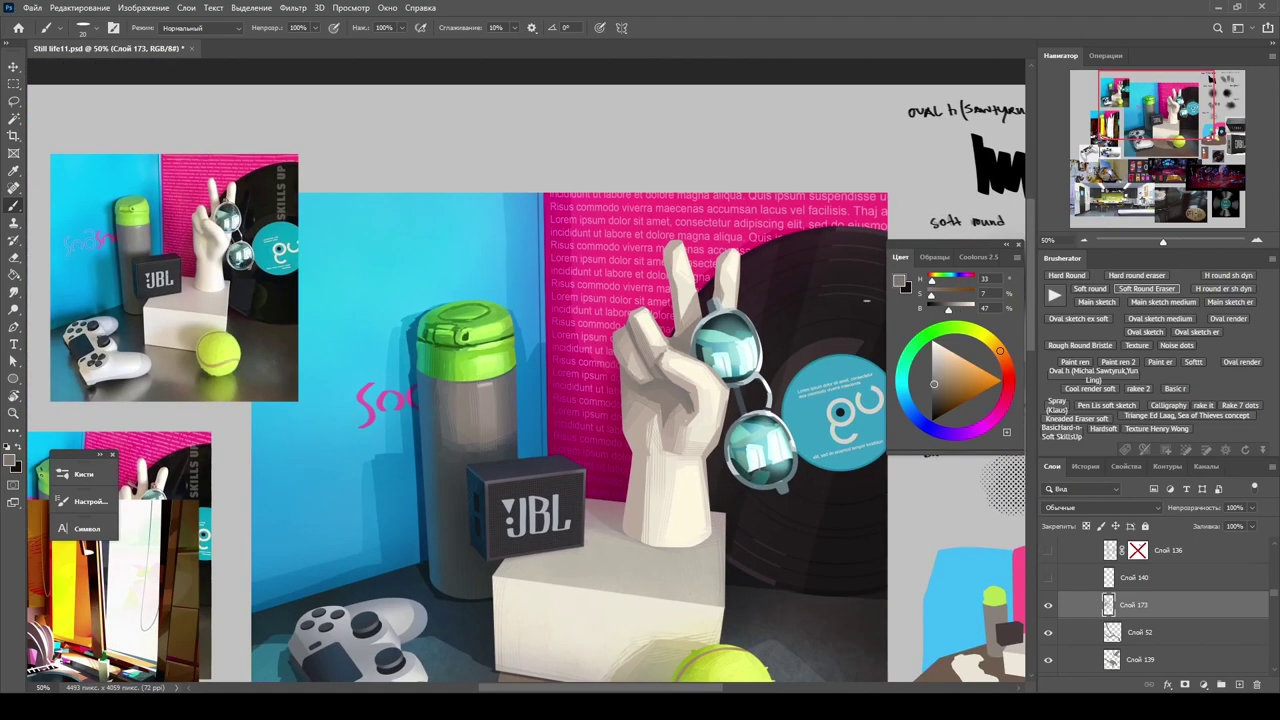
pyautogui.scroll(2, 710, 360)
pyautogui.keyDown('alt'); pyautogui.click(704, 352); pyautogui.keyUp('alt')
pyautogui.scroll(-2, 700, 360)
pyautogui.scroll(3, 560, 340)
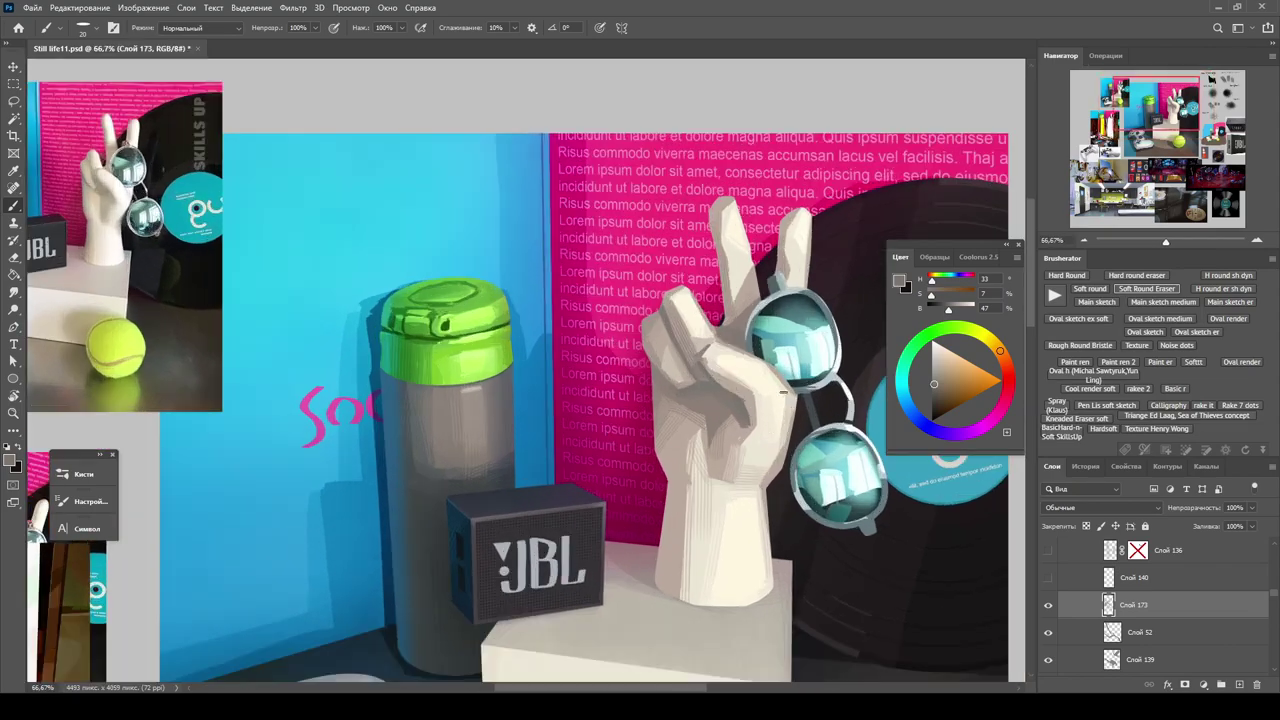
# Hatch the palm's shadow edges and the wrist with the line brush in sampled brown and cream tones, and save the document.
pyautogui.rightClick(540, 248)
pyautogui.press('Escape')
pyautogui.keyDown('alt'); pyautogui.click(535, 418); pyautogui.keyUp('alt')
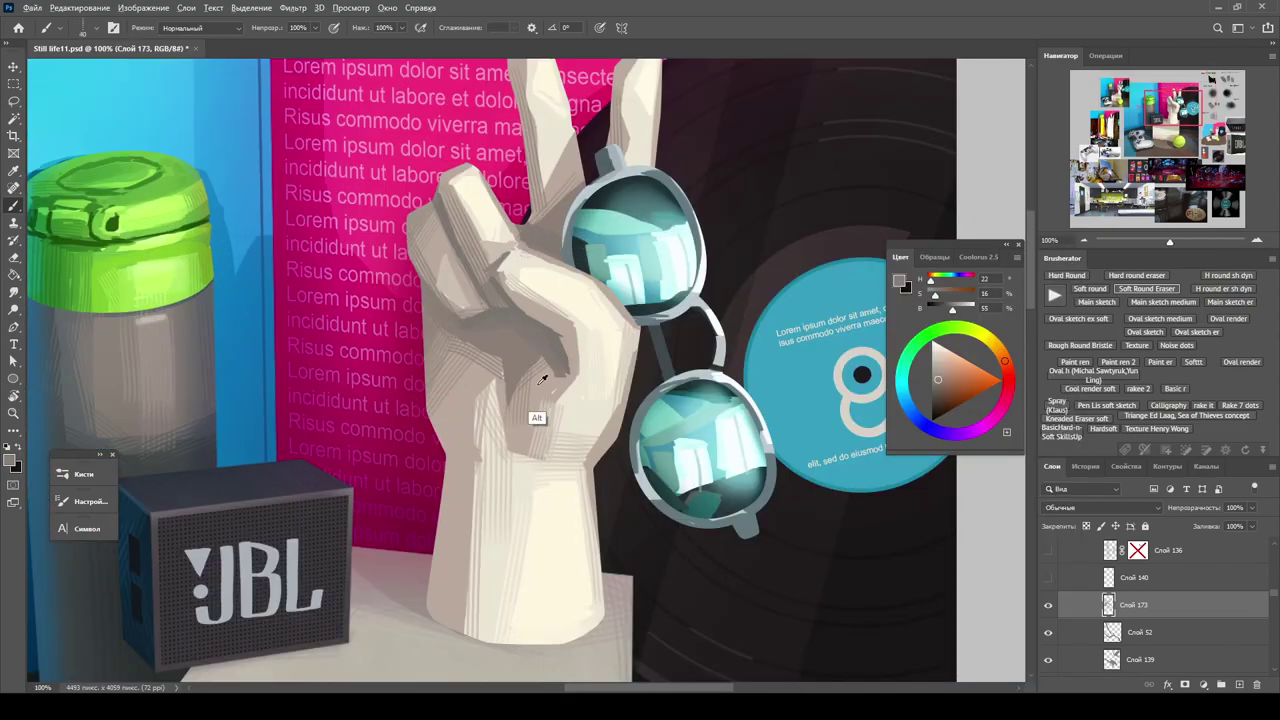
pyautogui.rightClick(600, 398)
pyautogui.press('Escape')
pyautogui.moveTo(577, 355); pyautogui.dragTo(604, 398)
pyautogui.scroll(-3, 604, 398)
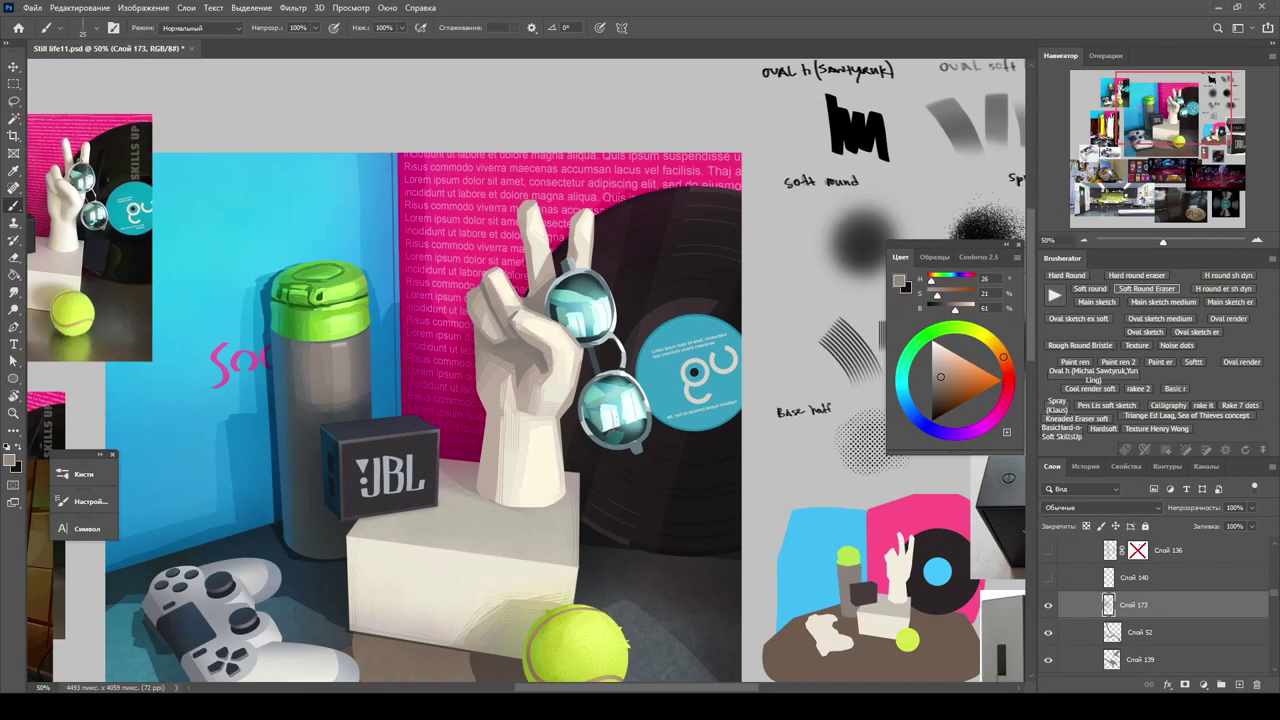
pyautogui.scroll(3, 615, 360)
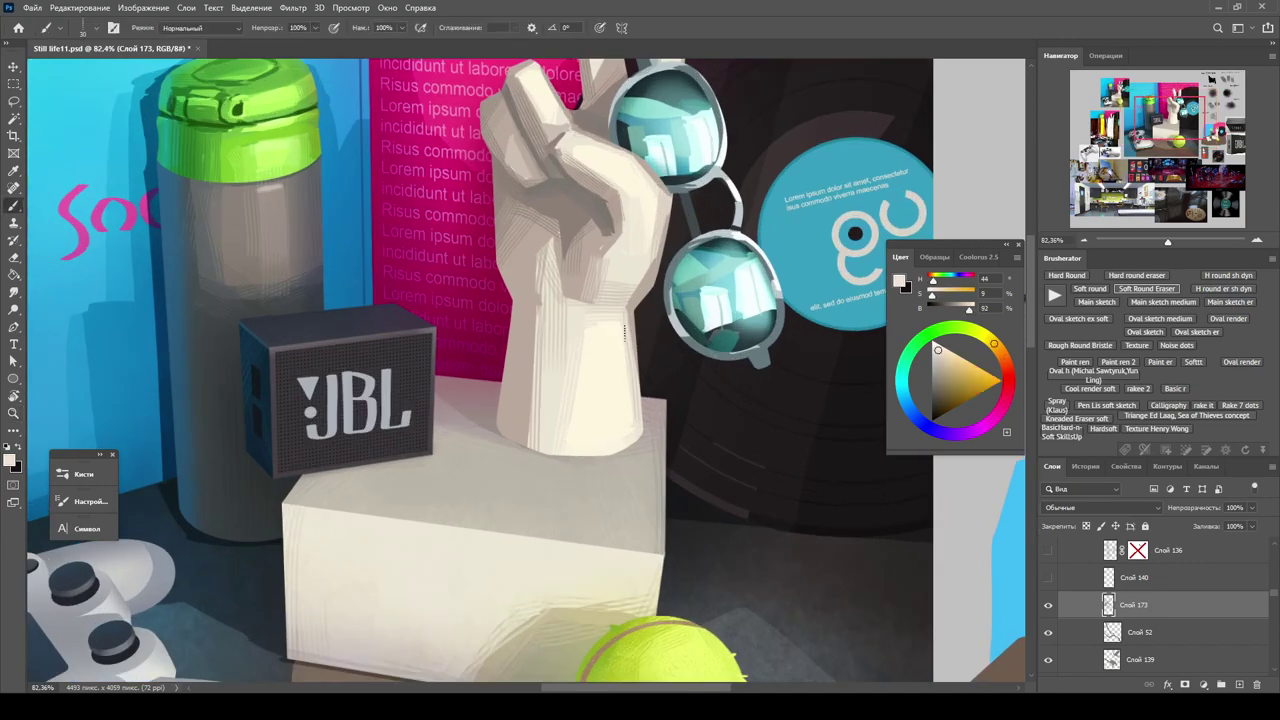
pyautogui.scroll(-5, 625, 330)
pyautogui.hotkey('ctrl', 's')
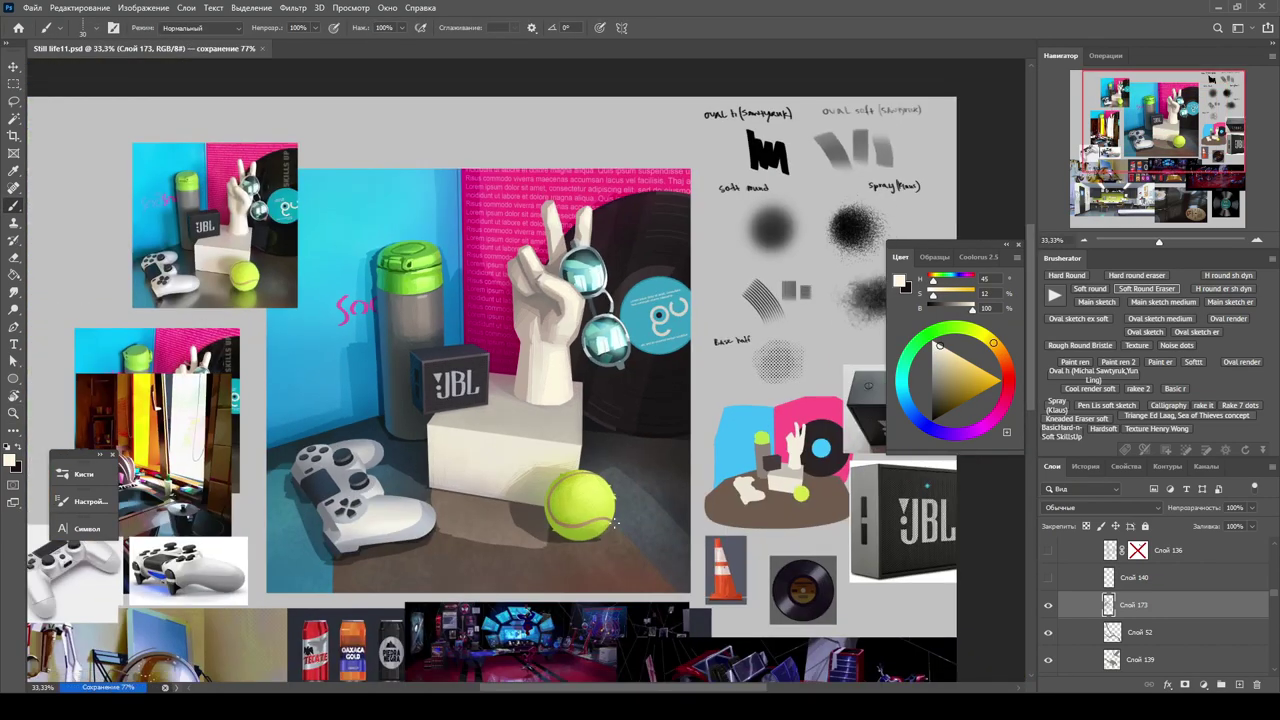
# Soften the shadow edges of the raised and bent fingers with line-brush hatching in the sampled beige.
pyautogui.scroll(5, 523, 230)
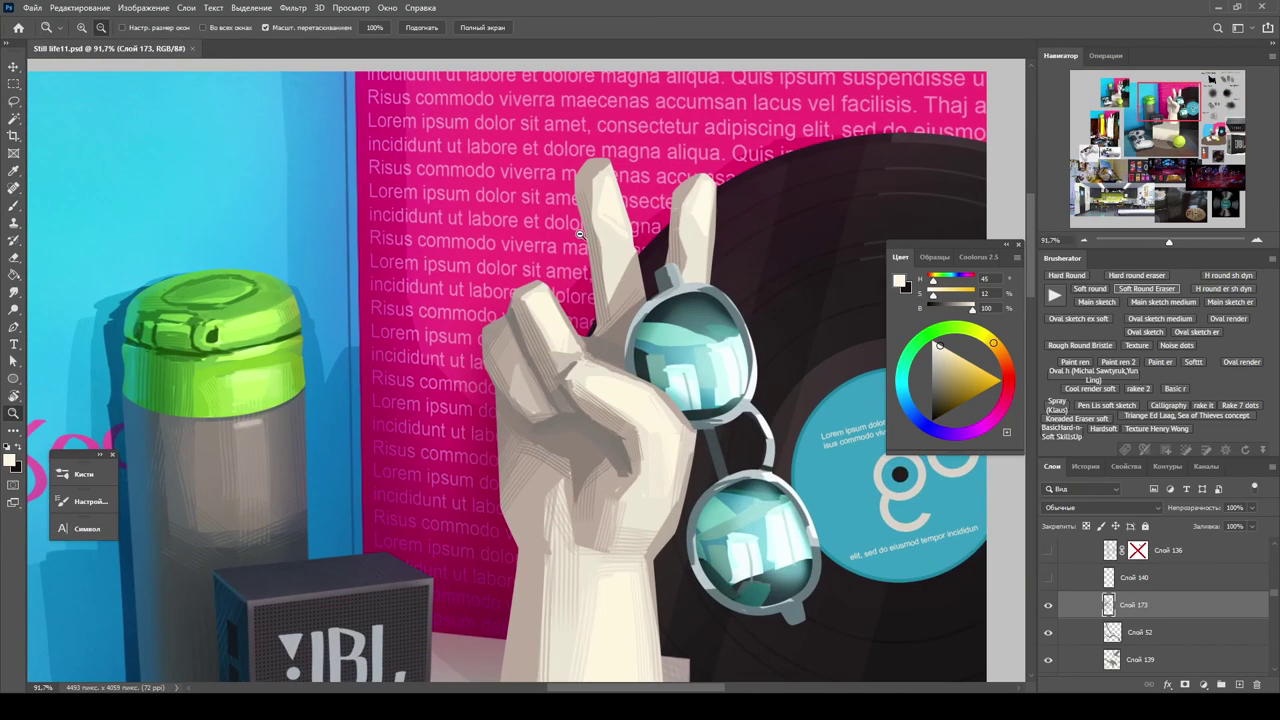
pyautogui.scroll(-3, 894, 616)
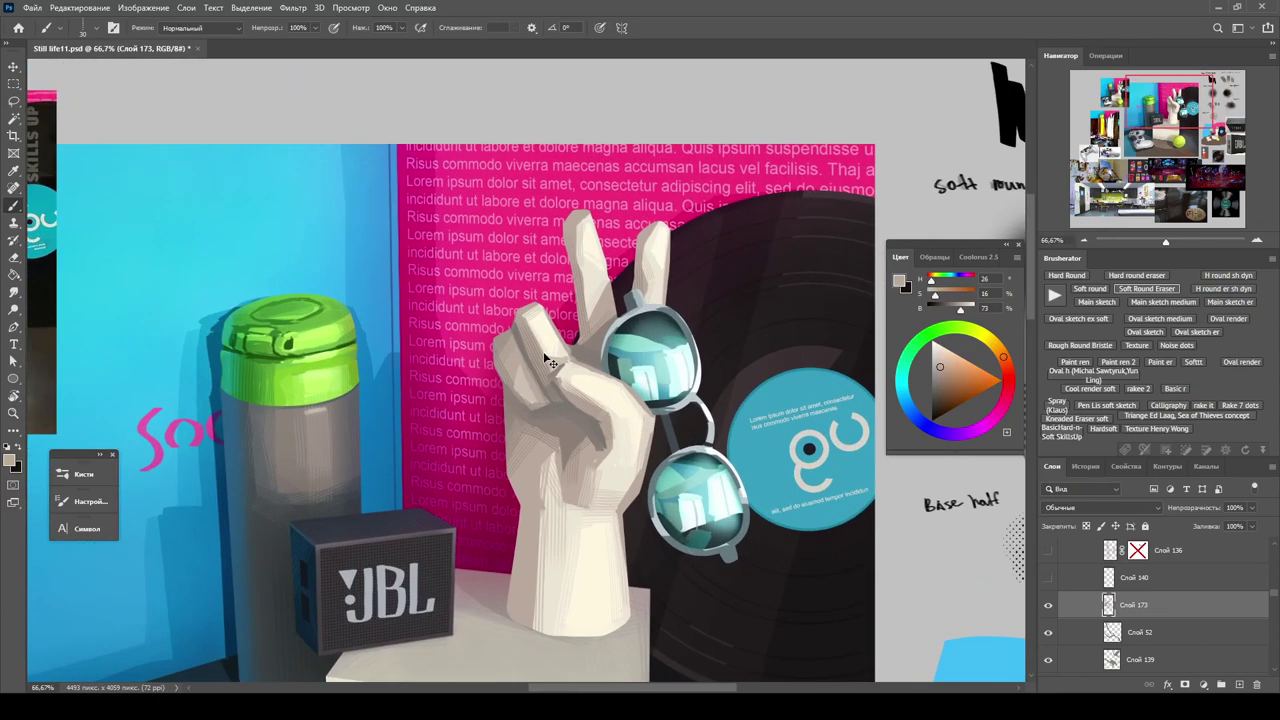
pyautogui.scroll(4, 894, 616)
# Toggle Слой 173 to compare the hand with and without it, and show Слой 136 and Слой 140.
pyautogui.keyDown('ctrl'); pyautogui.click(885, 547); pyautogui.keyUp('ctrl')
pyautogui.press('v')
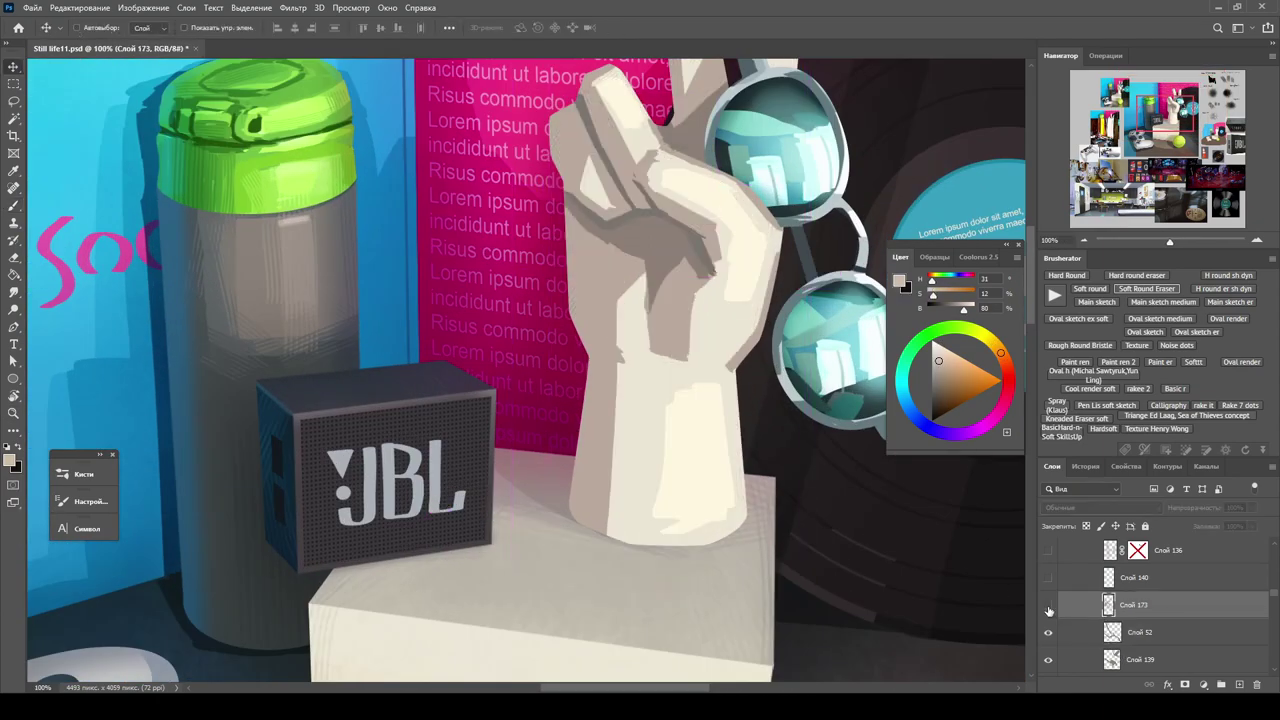
pyautogui.scroll(-3, 1150, 610)
pyautogui.click(1140, 577)
pyautogui.click(1062, 605)
pyautogui.press('e')
pyautogui.rightClick(671, 248)
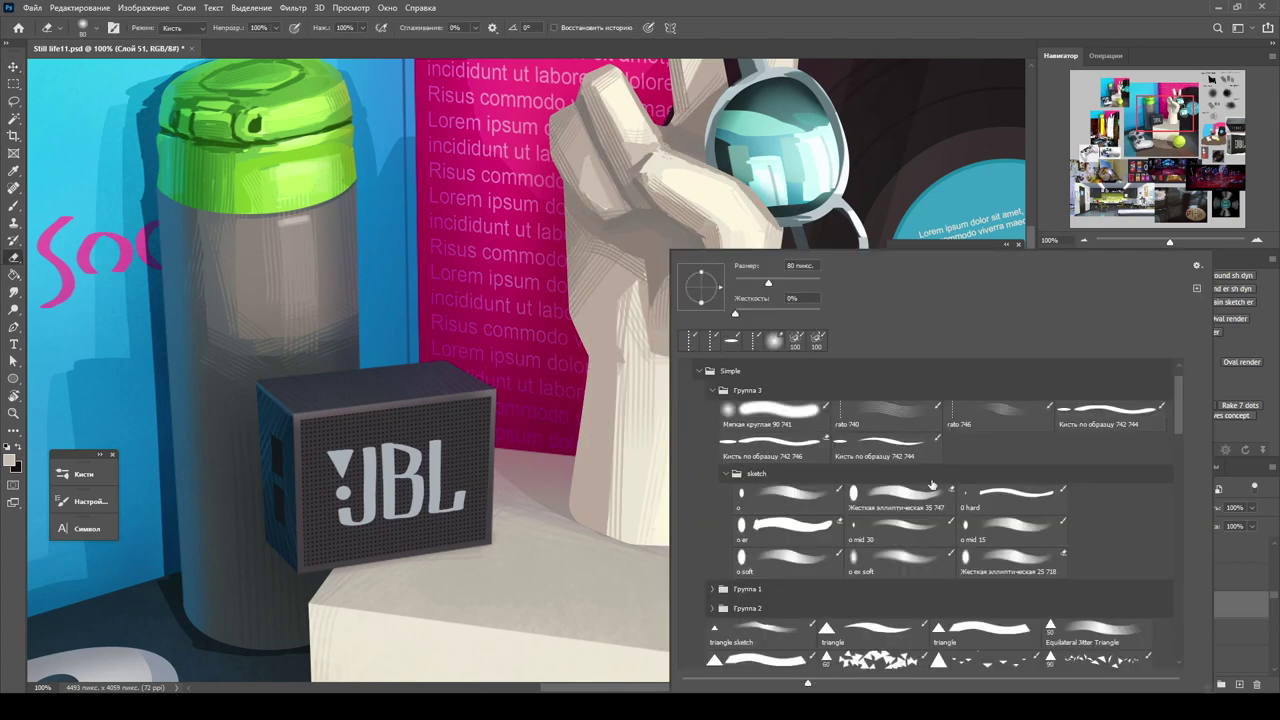
pyautogui.press('Escape')
# Set the blend mode of Слой 140 to Перекрытие and compare the hand with and without this layer.
pyautogui.press('z')
pyautogui.scroll(-4, 525, 370)
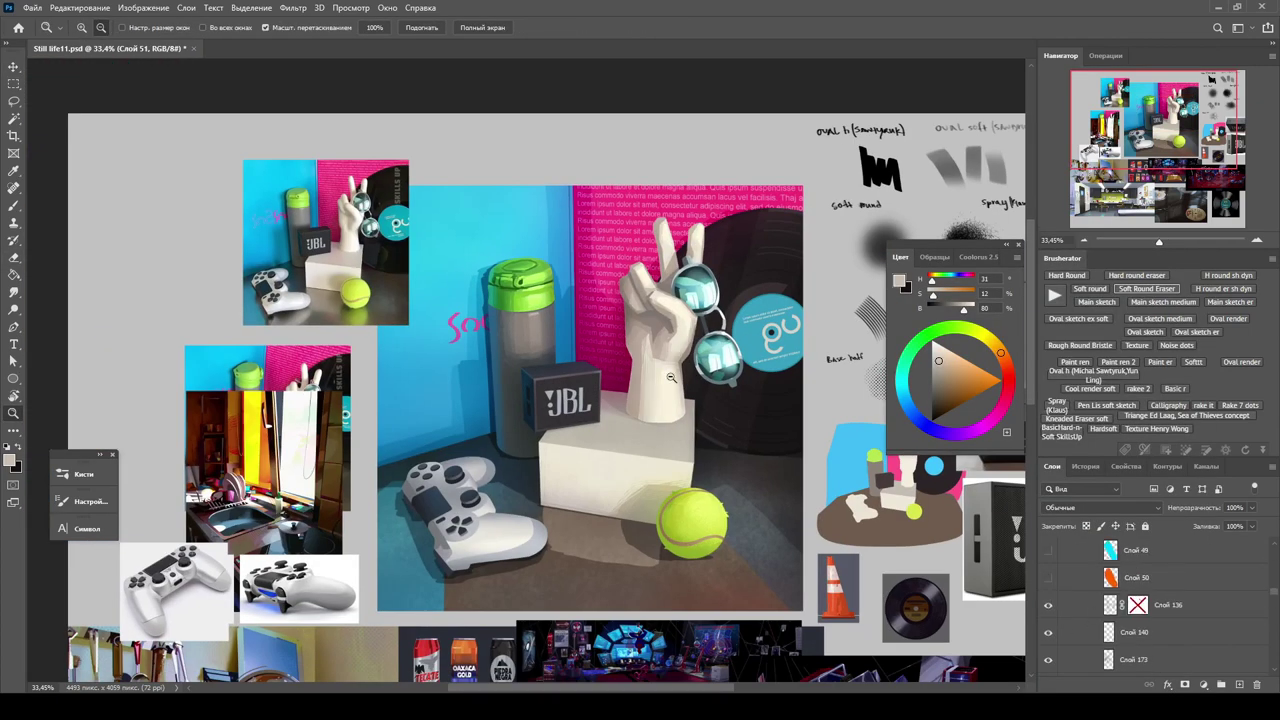
pyautogui.scroll(2, 525, 370)
pyautogui.click(1100, 507)
pyautogui.click(1081, 532)
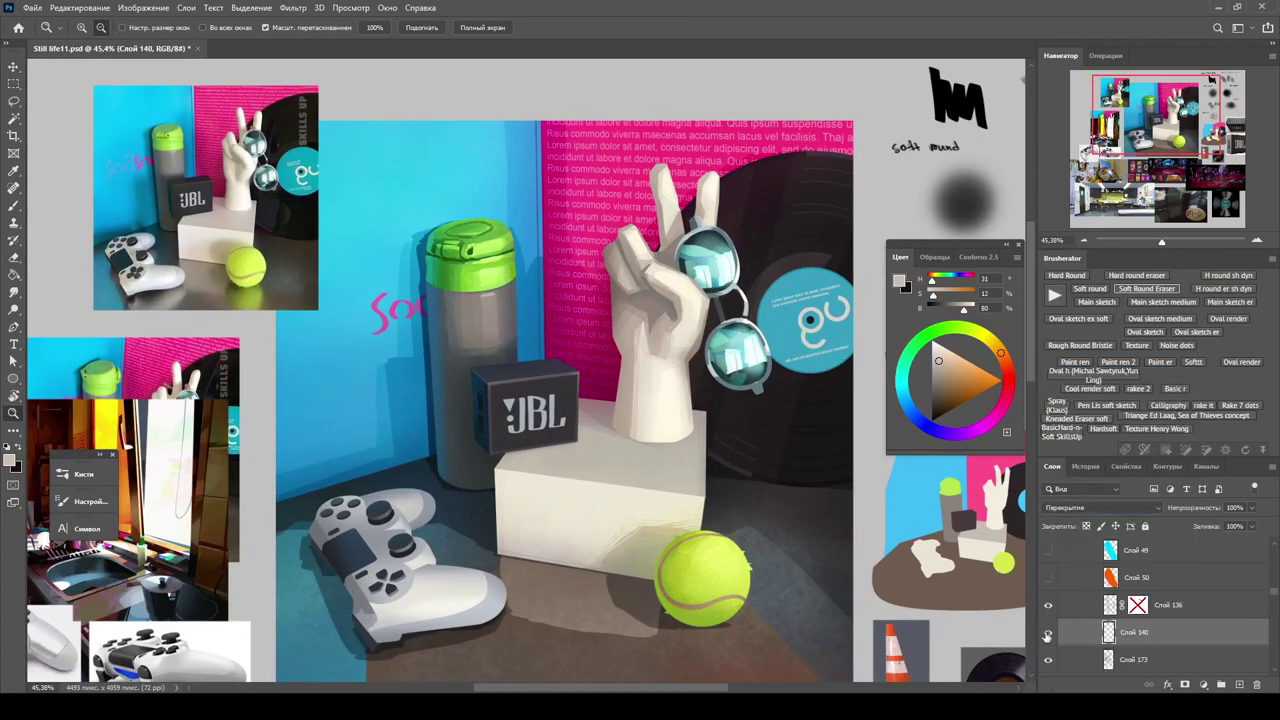
# Tone down the overlay on the hand in Слой 140 with a large soft round eraser.
pyautogui.scroll(2, 693, 403)
pyautogui.press('e')
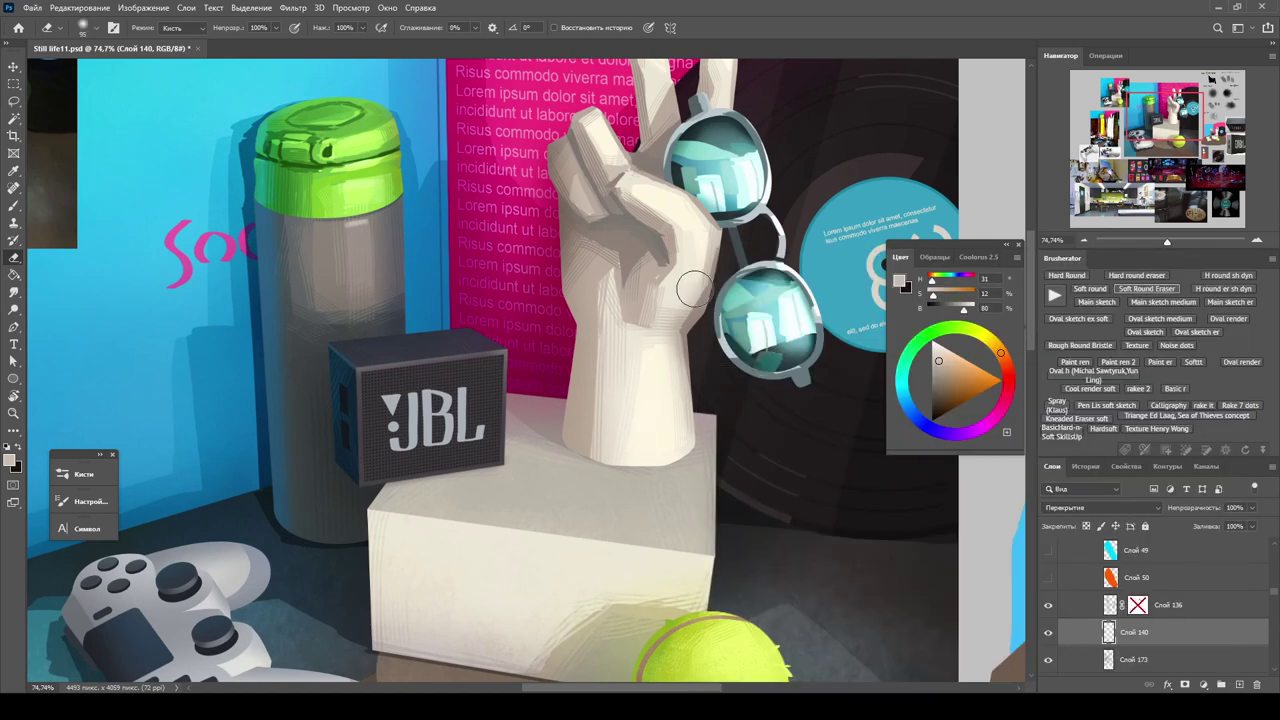
pyautogui.press('z')
pyautogui.scroll(-5, 600, 370)
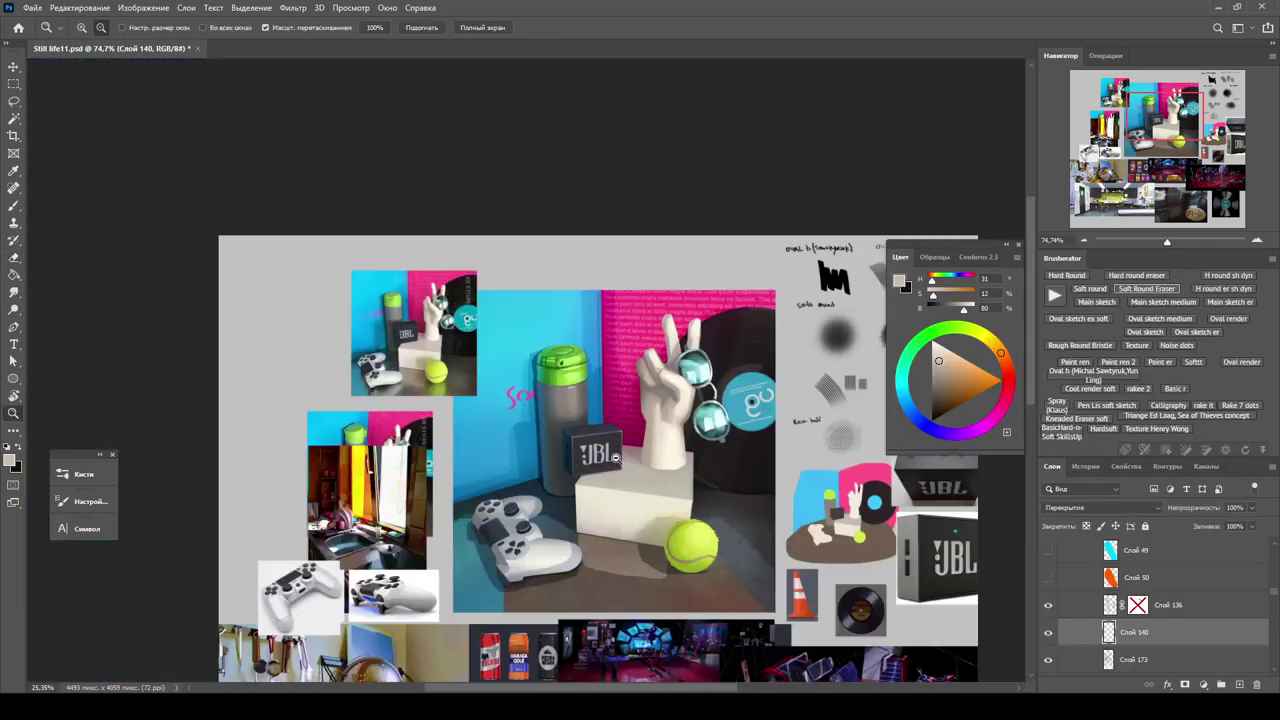
pyautogui.scroll(4, 600, 370)
pyautogui.scroll(-1, 1095, 635)
pyautogui.scroll(-1, 1095, 635)
# Toggle Слой 52 to compare the picture with and without it, and reselect Слой 140.
pyautogui.click(1095, 635)
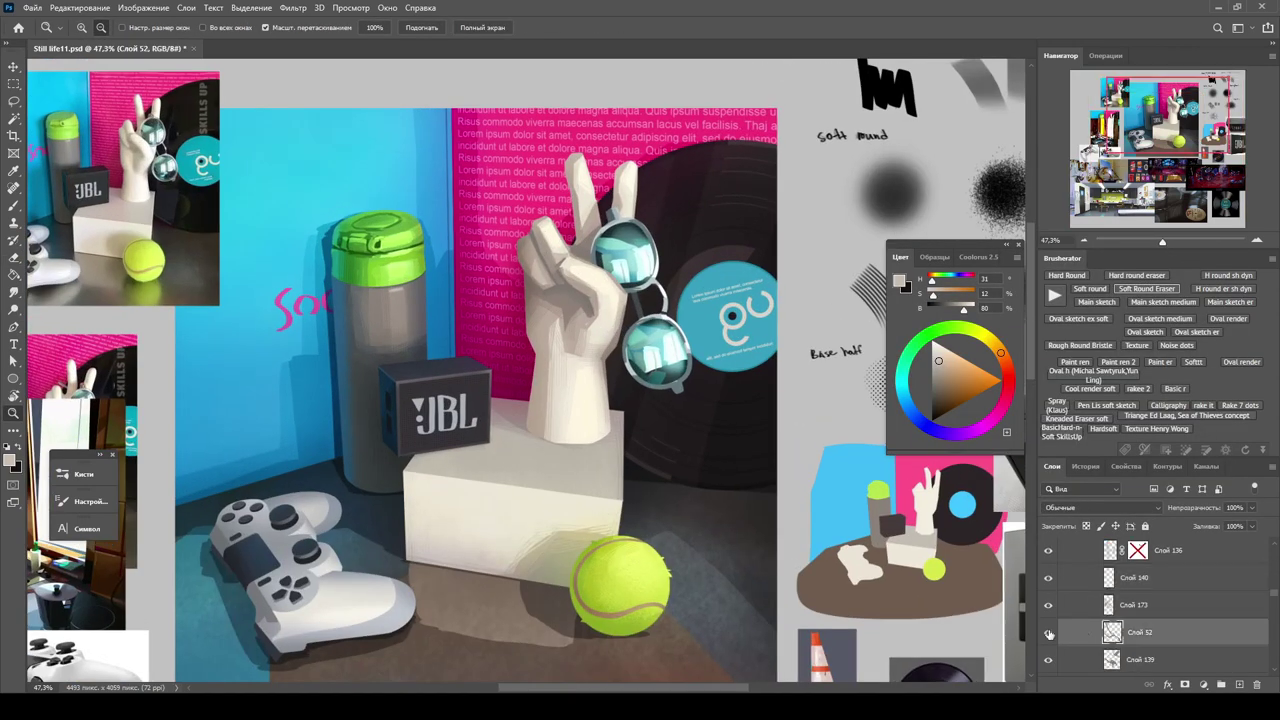
pyautogui.scroll(2, 1181, 607)
pyautogui.click(1181, 632)
# Sample a beige tone from the hand's bent finger and examine the hand against the whole composition.
pyautogui.scroll(2, 526, 285)
pyautogui.press('b')
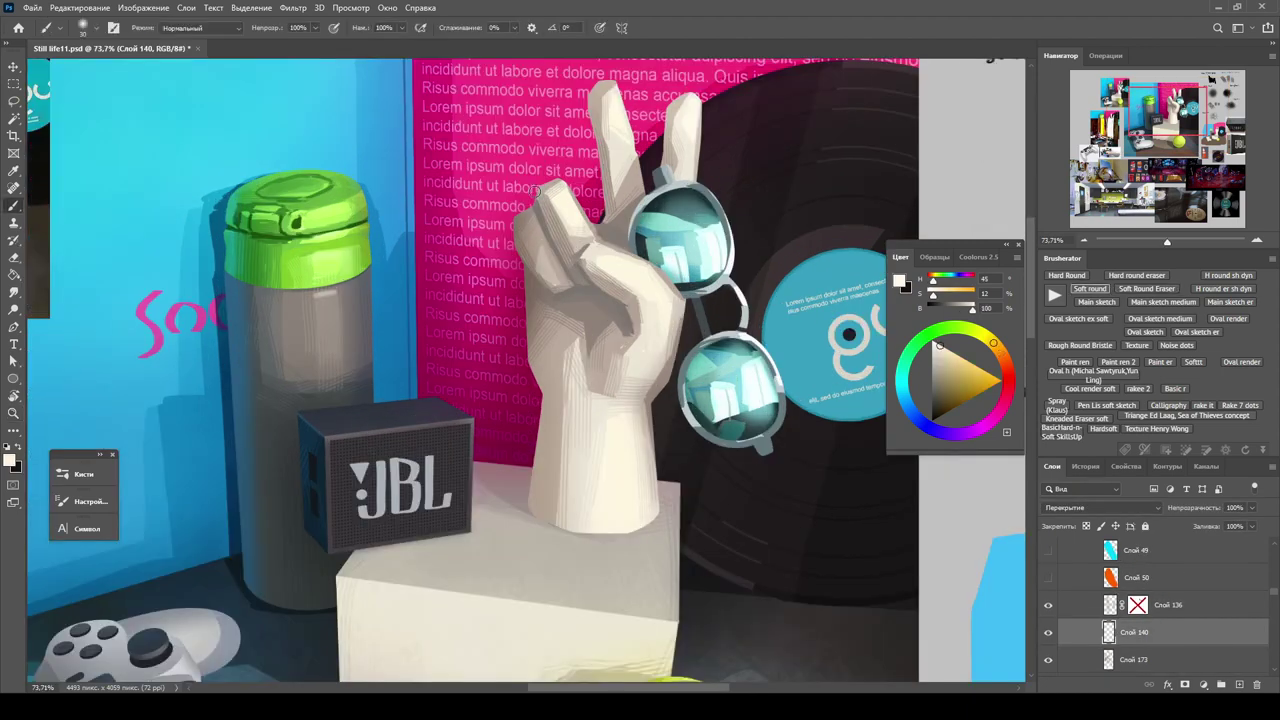
pyautogui.scroll(1, 575, 268)
pyautogui.keyDown('alt'); pyautogui.click(548, 241); pyautogui.keyUp('alt')
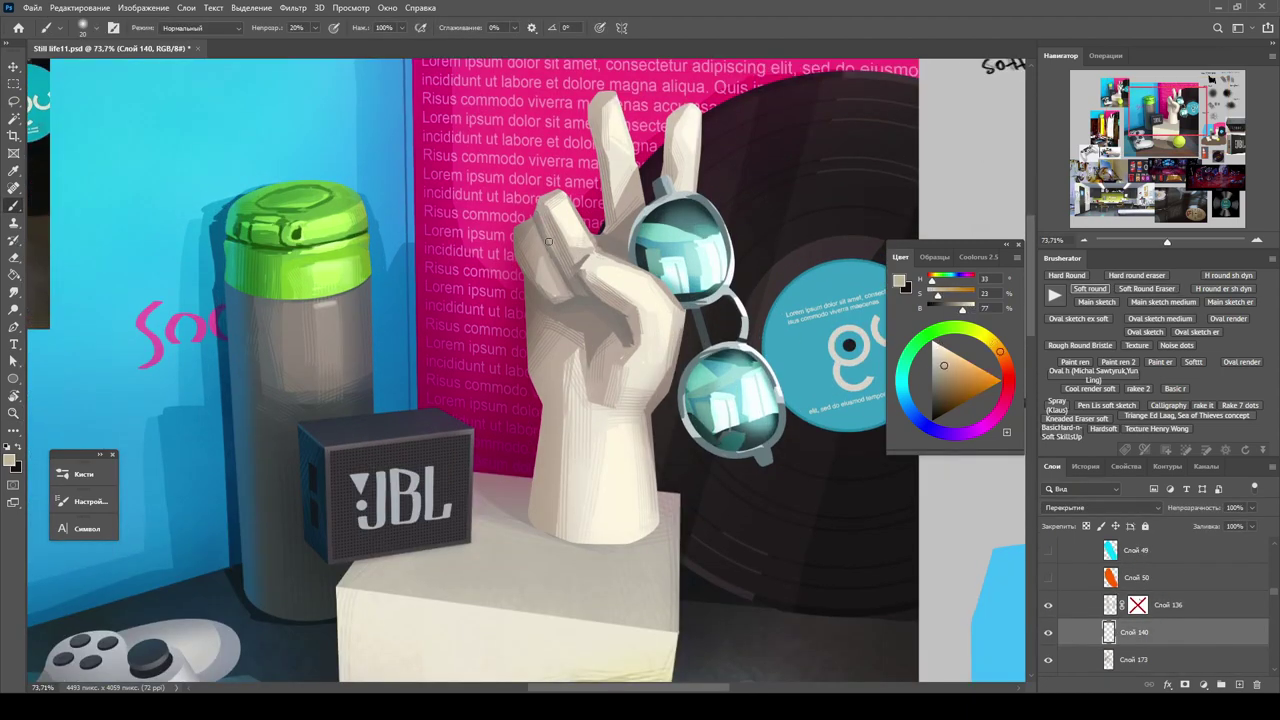
pyautogui.press('z')
pyautogui.scroll(-3, 603, 318)
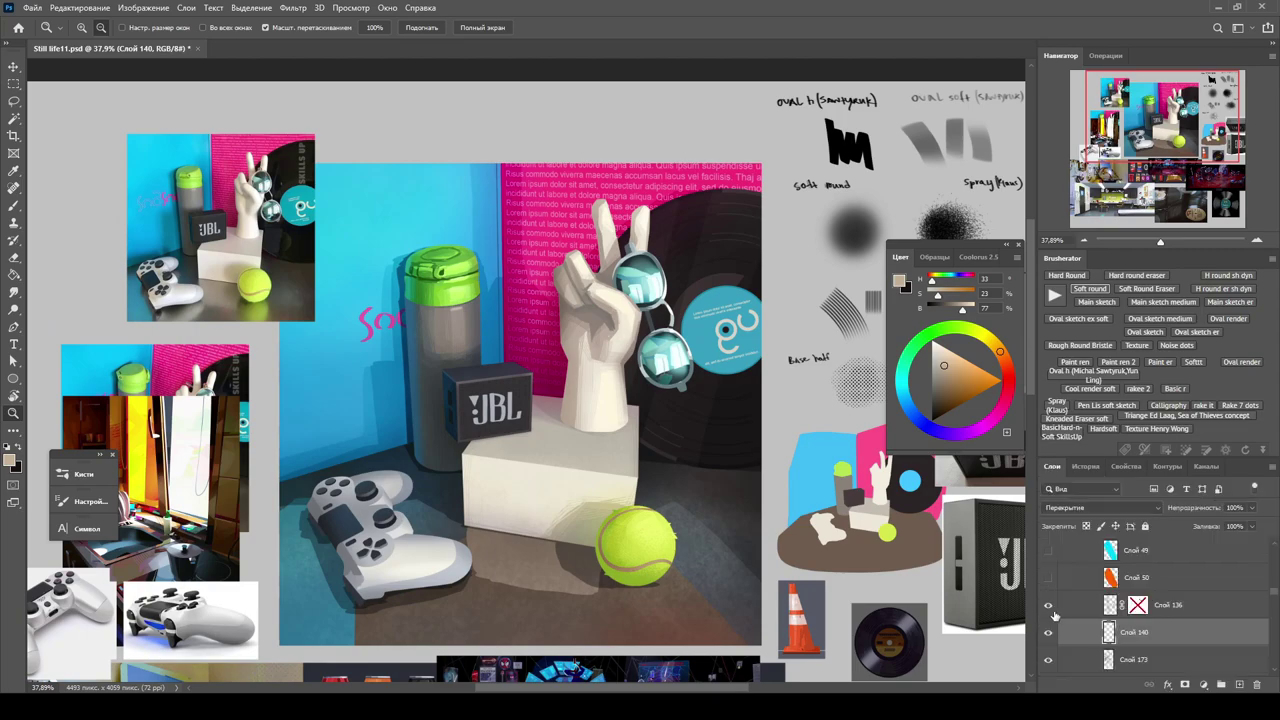
pyautogui.scroll(-2, 607, 300)
pyautogui.scroll(2, 607, 300)
pyautogui.scroll(-2, 607, 300)
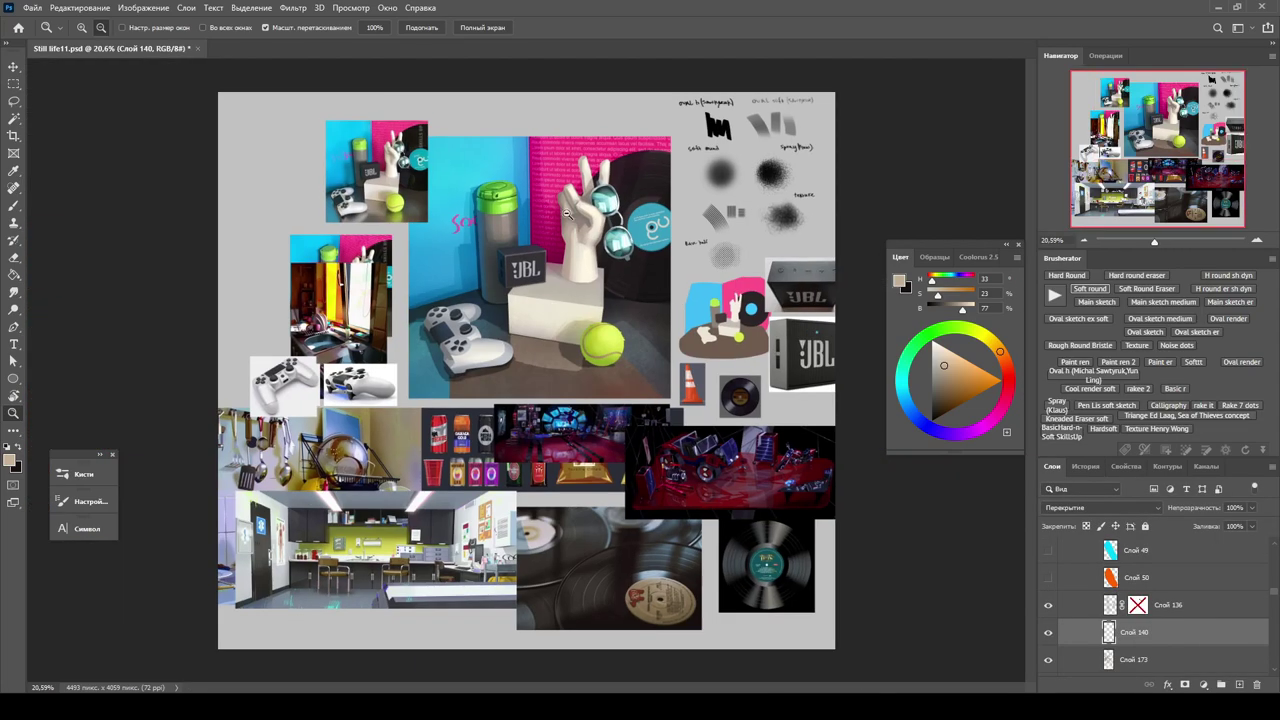
pyautogui.scroll(3, 640, 490)
# Select Слой 139, sample the brownish shadow tone from the palm and choose a flat elliptical brush at 25 px.
pyautogui.hotkey('alt', '[')
pyautogui.hotkey('alt', '[')
pyautogui.hotkey('alt', '[')
pyautogui.scroll(2, 562, 217)
pyautogui.press('b')
pyautogui.keyDown('alt'); pyautogui.click(584, 283); pyautogui.keyUp('alt')
pyautogui.rightClick(712, 250)
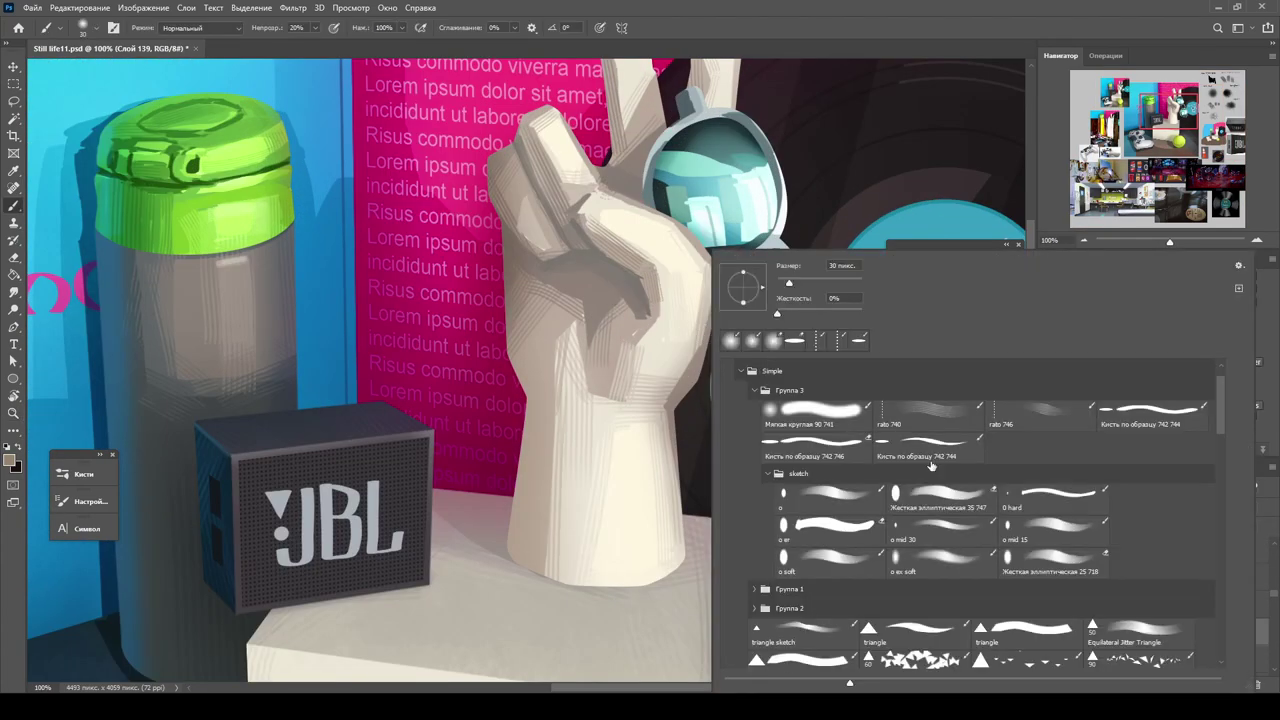
pyautogui.press('Escape')
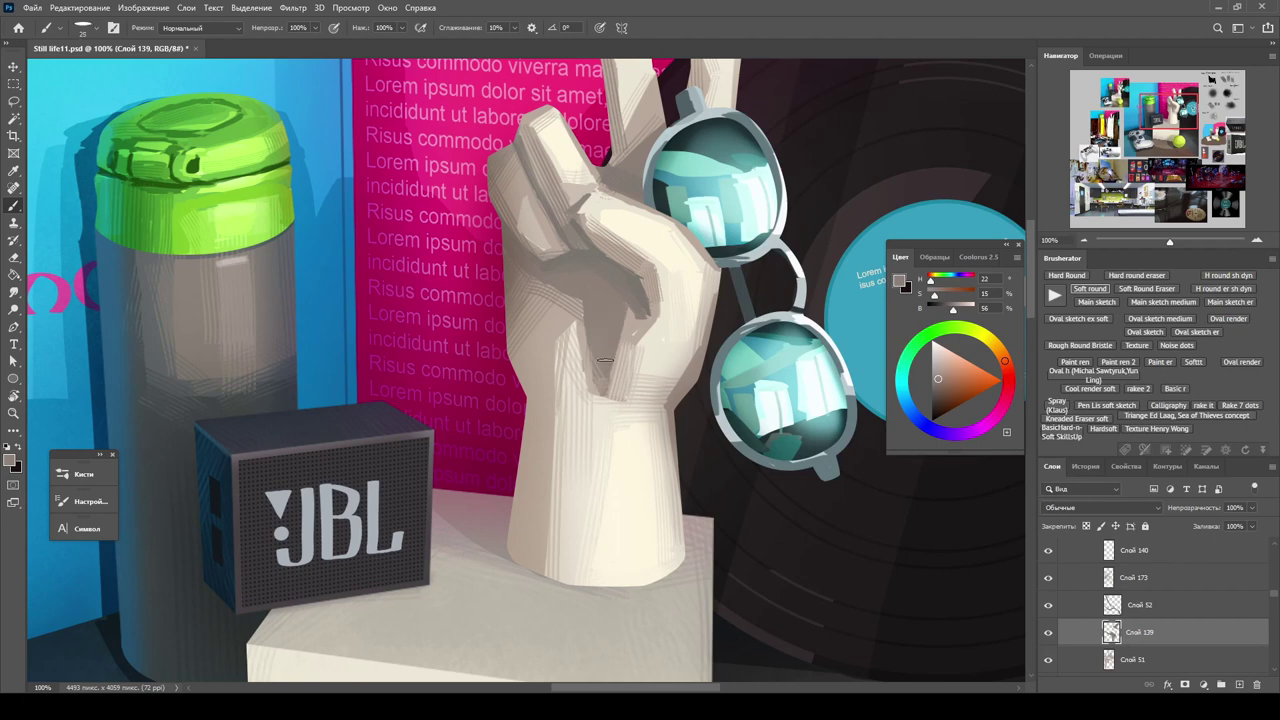
# Add a new layer directly above Слой 173 for further work on the hand.
pyautogui.press('z')
pyautogui.scroll(-4, 612, 387)
pyautogui.scroll(1, 612, 387)
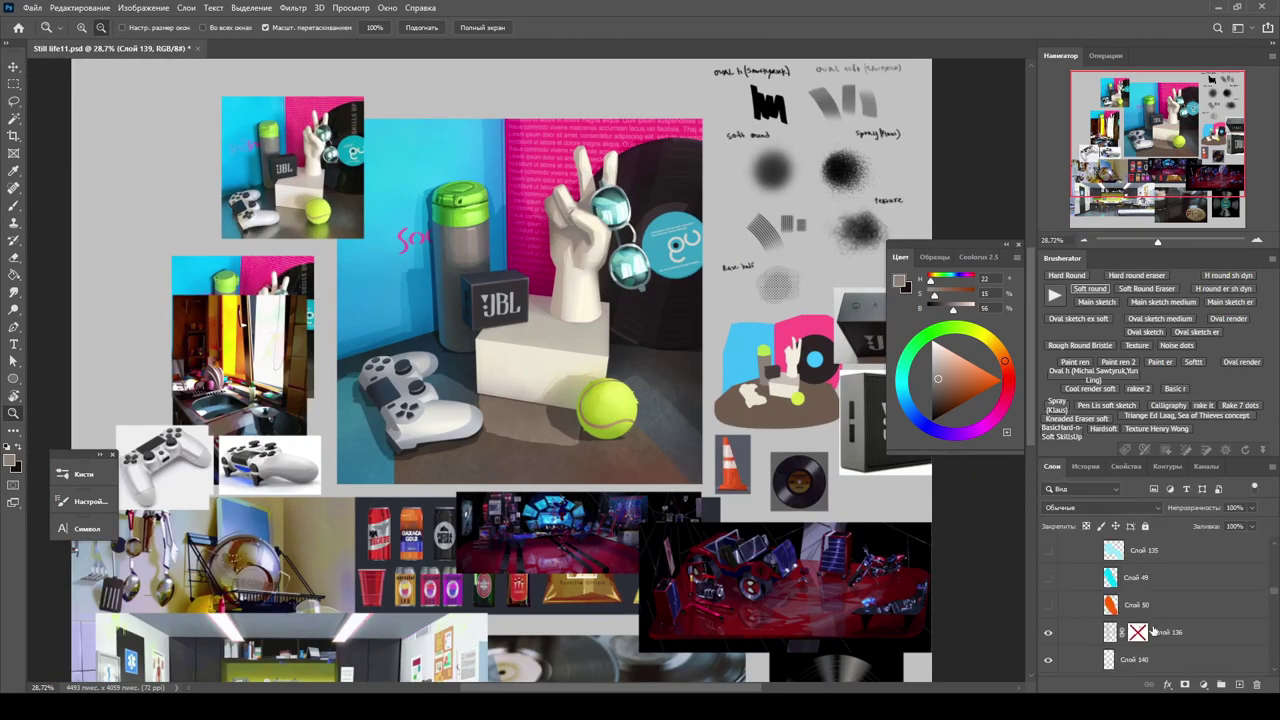
pyautogui.hotkey('alt', ']')
pyautogui.scroll(4, 549, 252)
pyautogui.hotkey('ctrl', 'shift', 'alt', 'n')
# Shade the palm beneath the bent fingers on Слой 174 with the flat 25 px brush, using brownish tones sampled from the hand.
pyautogui.press('b')
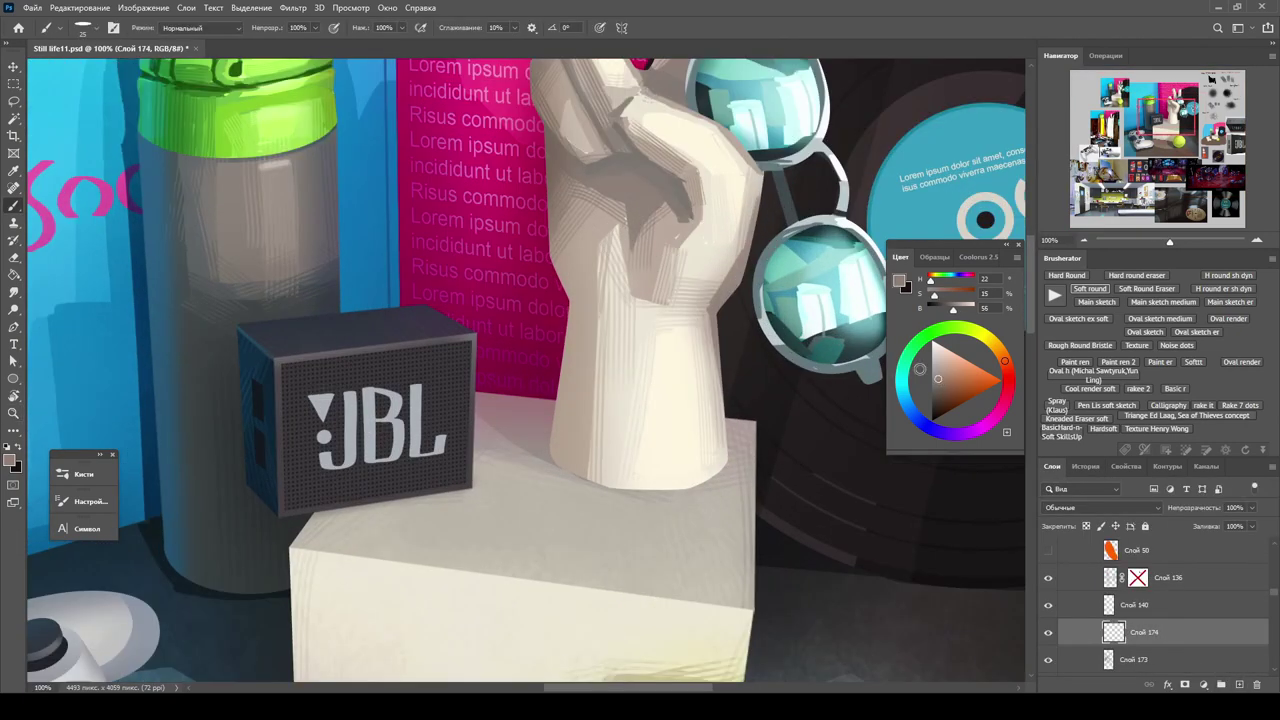
pyautogui.moveTo(661, 222); pyautogui.dragTo(641, 243)
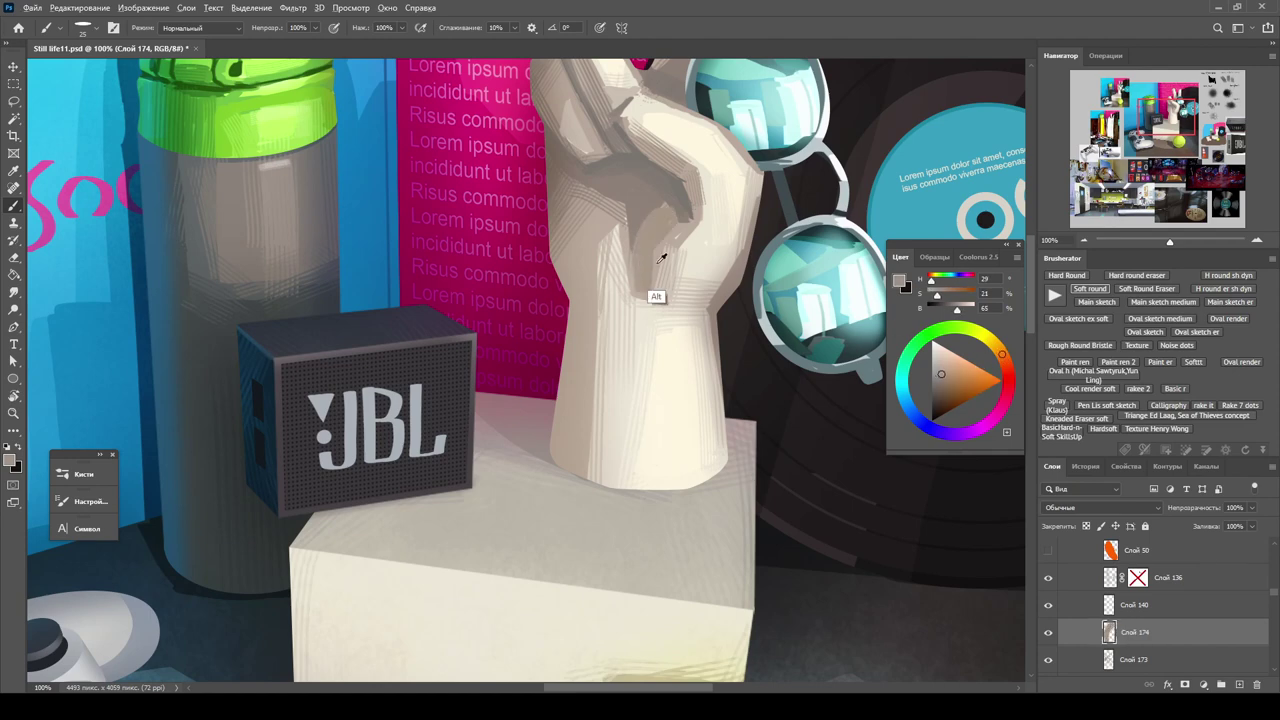
pyautogui.rightClick(660, 258)
pyautogui.press('Escape')
pyautogui.hotkey('ctrl', '-')
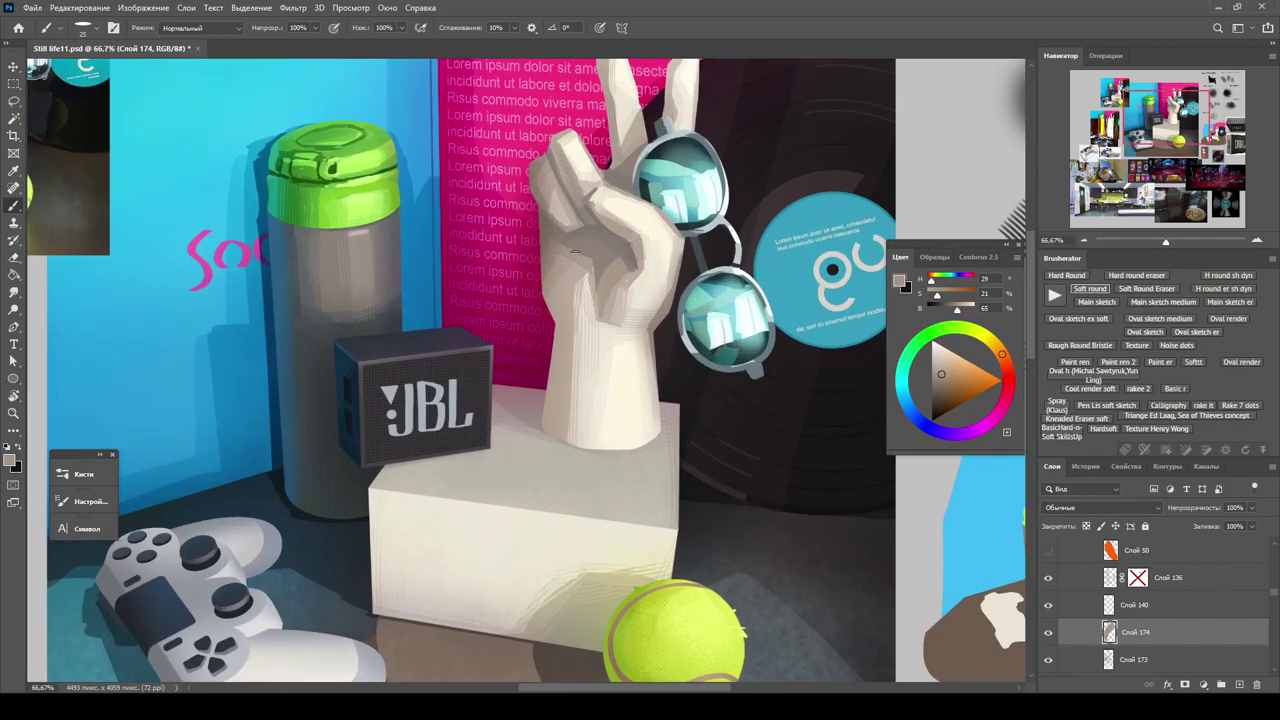
pyautogui.hotkey('ctrl', '+')
pyautogui.hotkey('ctrl', '-')
pyautogui.hotkey('ctrl', '-')
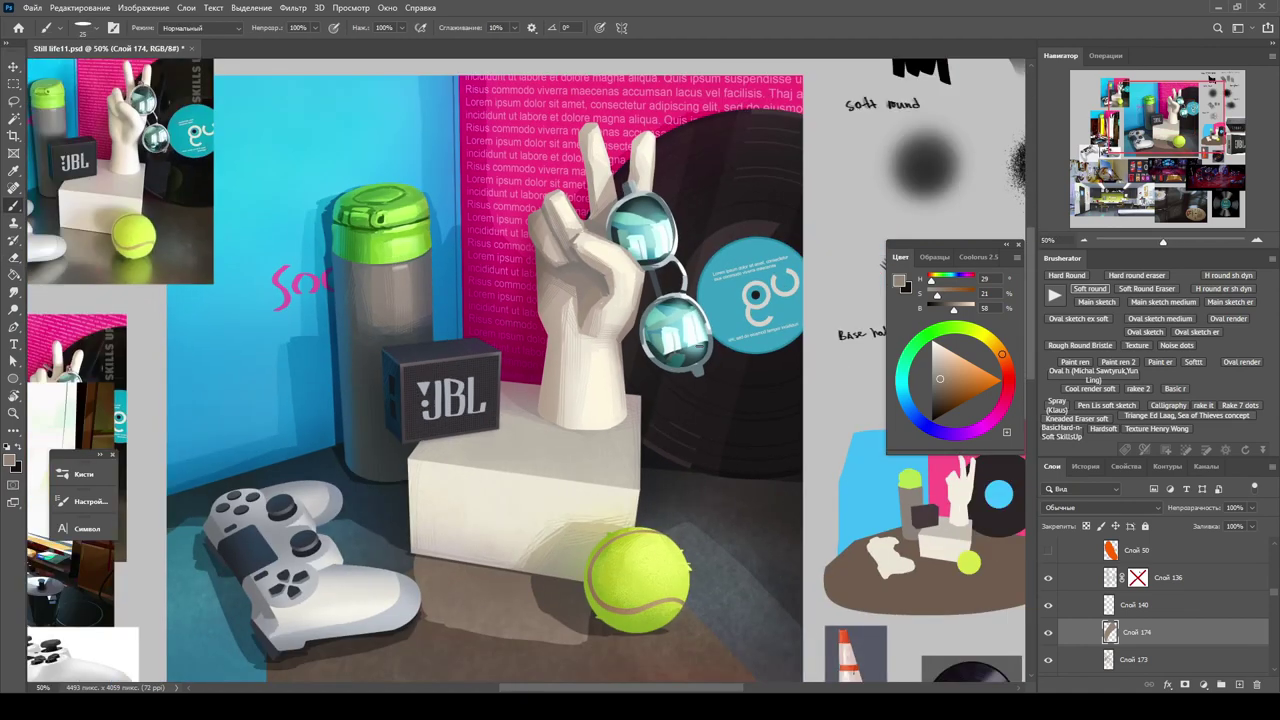
pyautogui.hotkey('ctrl', '+')
pyautogui.hotkey('ctrl', '+')
# Move the Basic brush group above Simple in the Olga Romanova Brushes set and collapse it.
pyautogui.rightClick(627, 282)
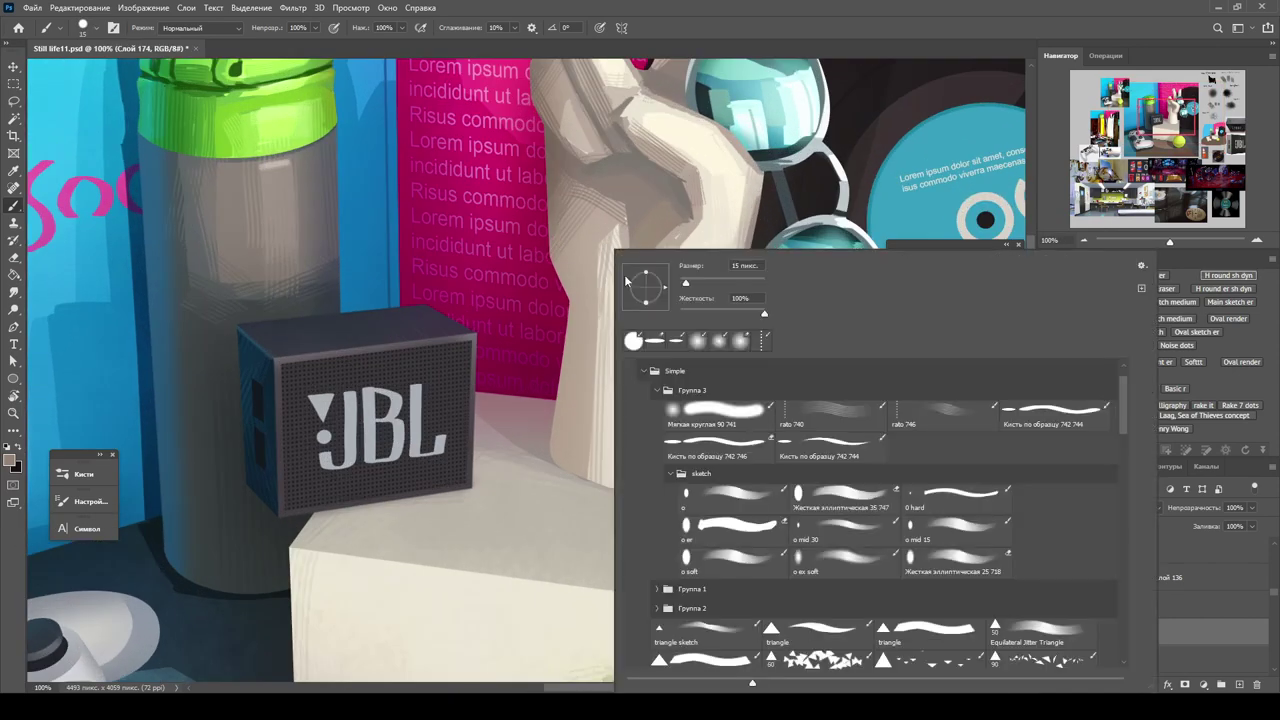
pyautogui.scroll(-3, 658, 473)
pyautogui.scroll(5, 658, 473)
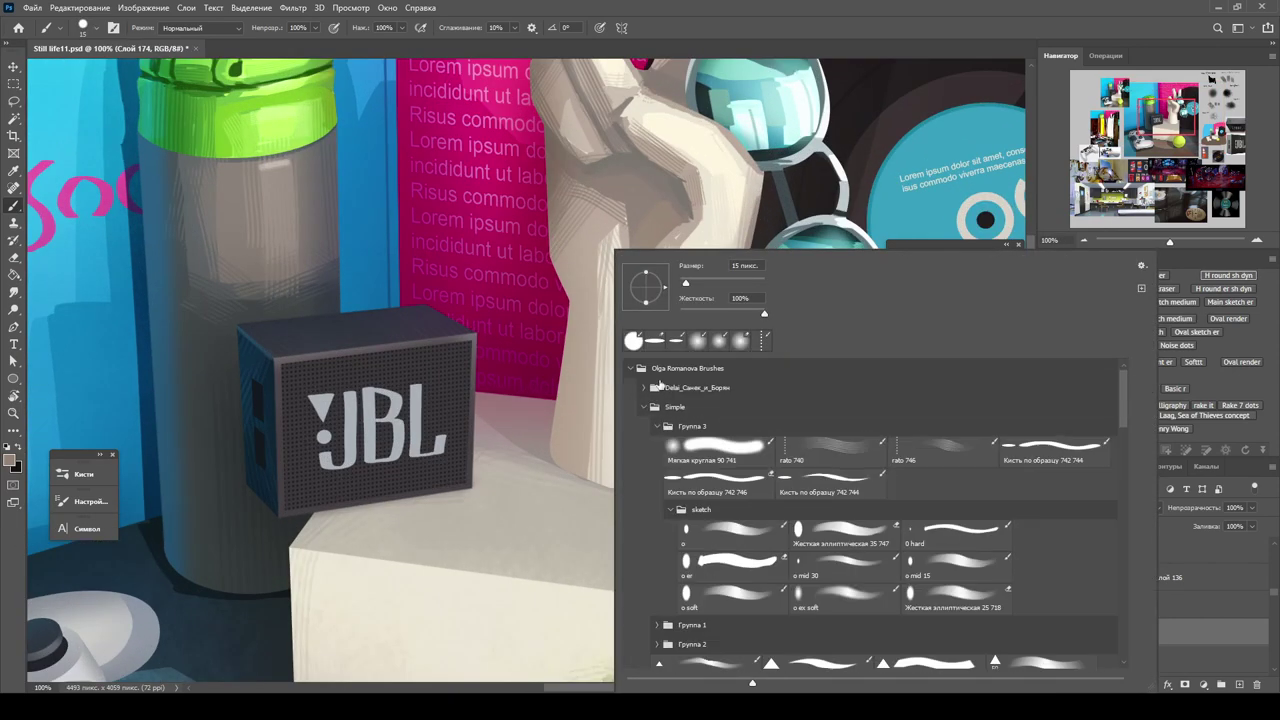
pyautogui.moveTo(680, 410); pyautogui.dragTo(685, 400)
pyautogui.click(643, 407)
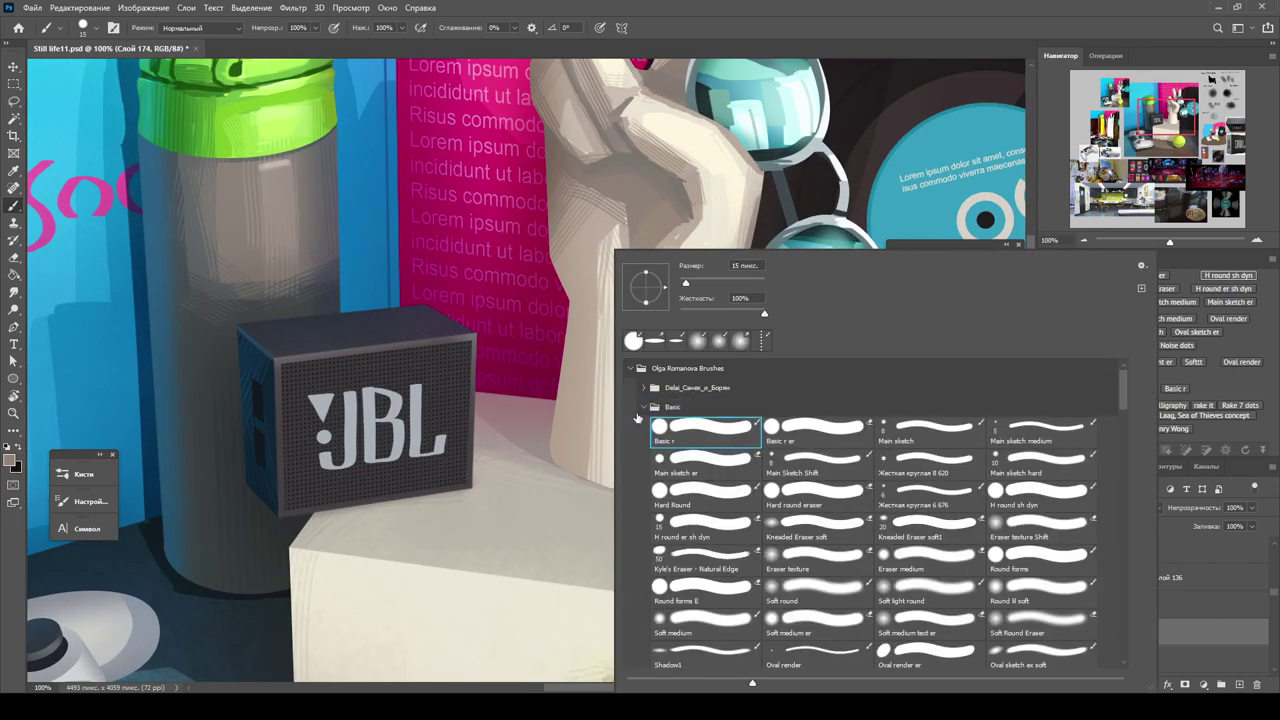
pyautogui.scroll(-1, 638, 418)
pyautogui.click(643, 385)
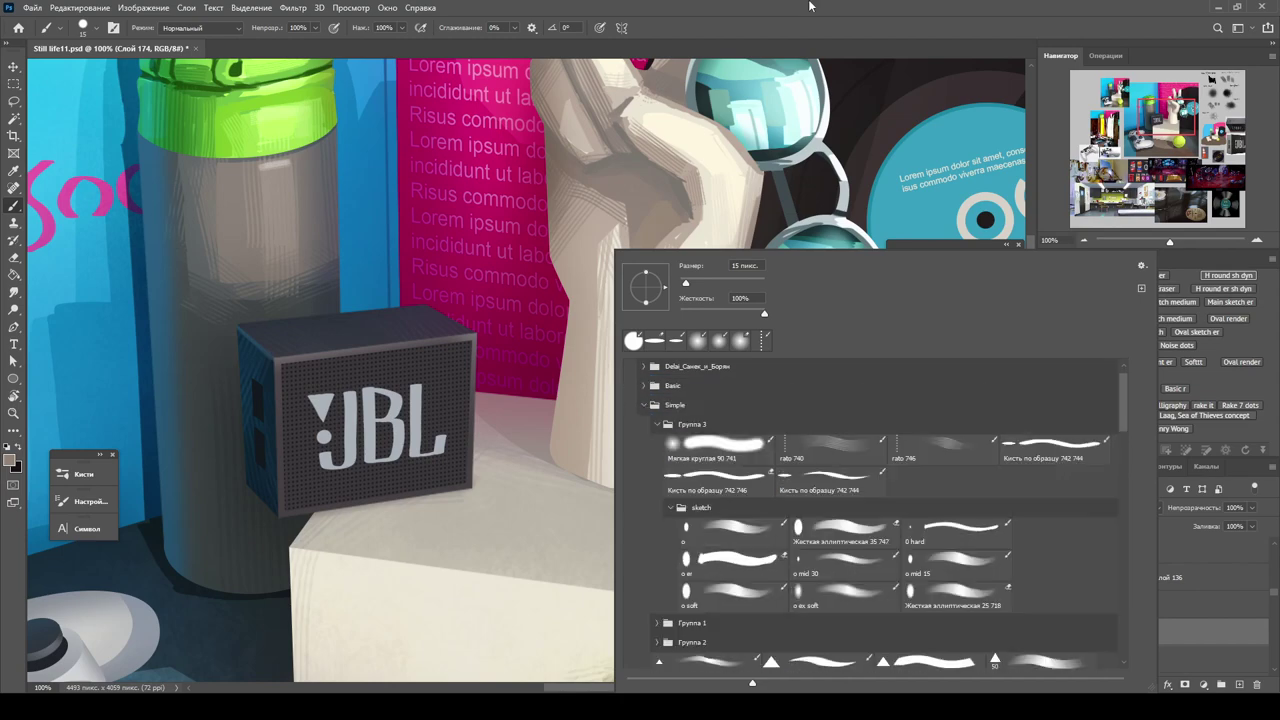
# Refine the shadow edges in the palm on Слой 174 with the Main sketch medium brush at 12 px.
pyautogui.press('z')
pyautogui.moveTo(446, 300); pyautogui.dragTo(370, 300)
pyautogui.press('b')
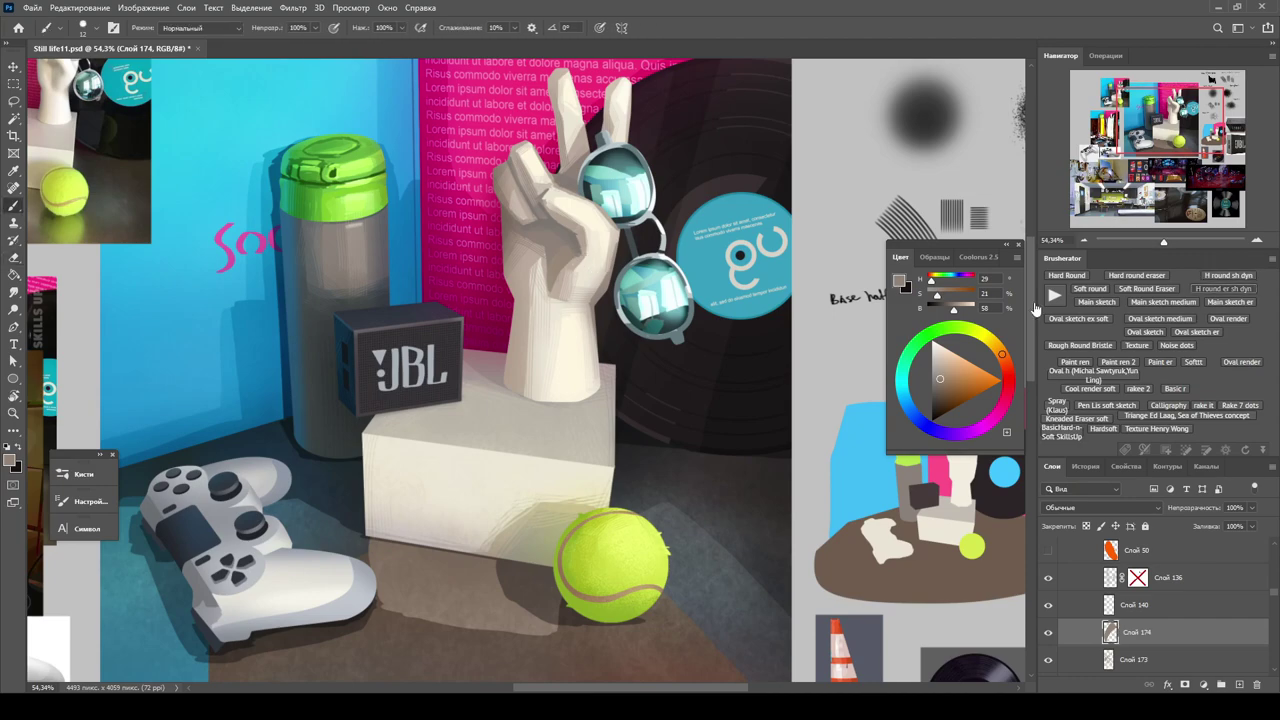
pyautogui.scroll(2, 582, 259)
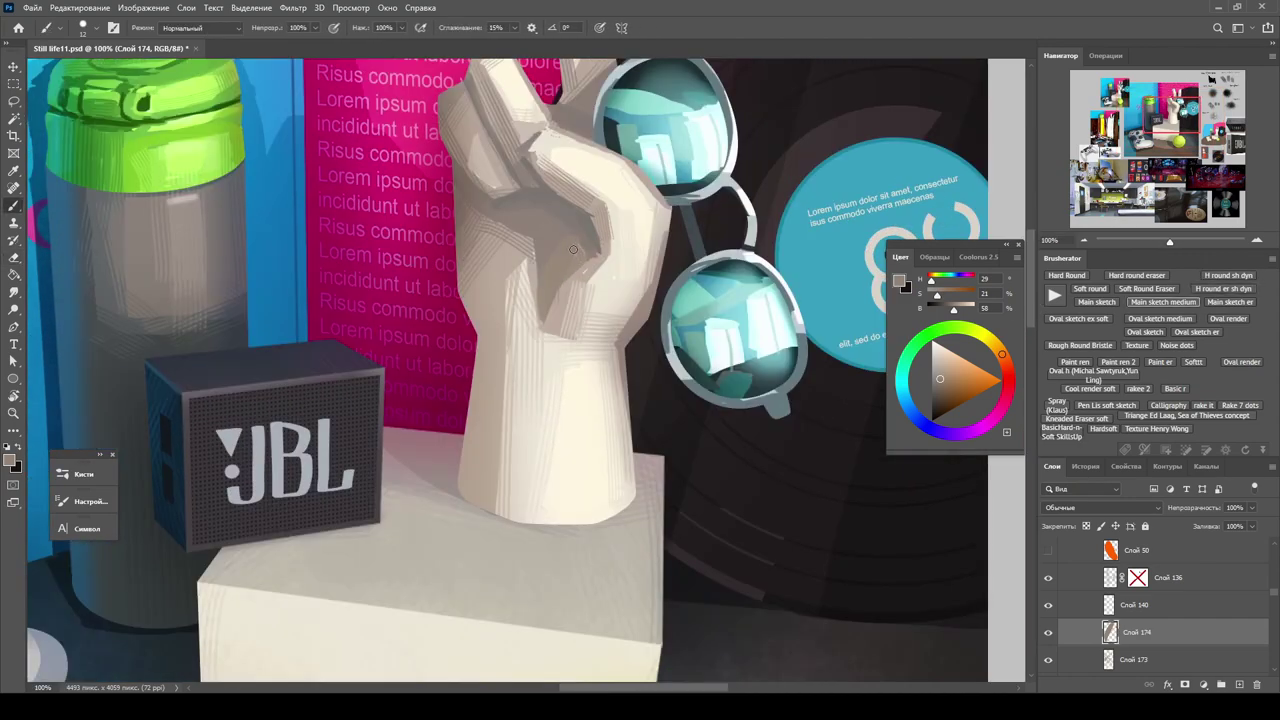
pyautogui.scroll(-3, 530, 254)
pyautogui.moveTo(546, 292); pyautogui.dragTo(558, 318)
pyautogui.scroll(3, 541, 465)
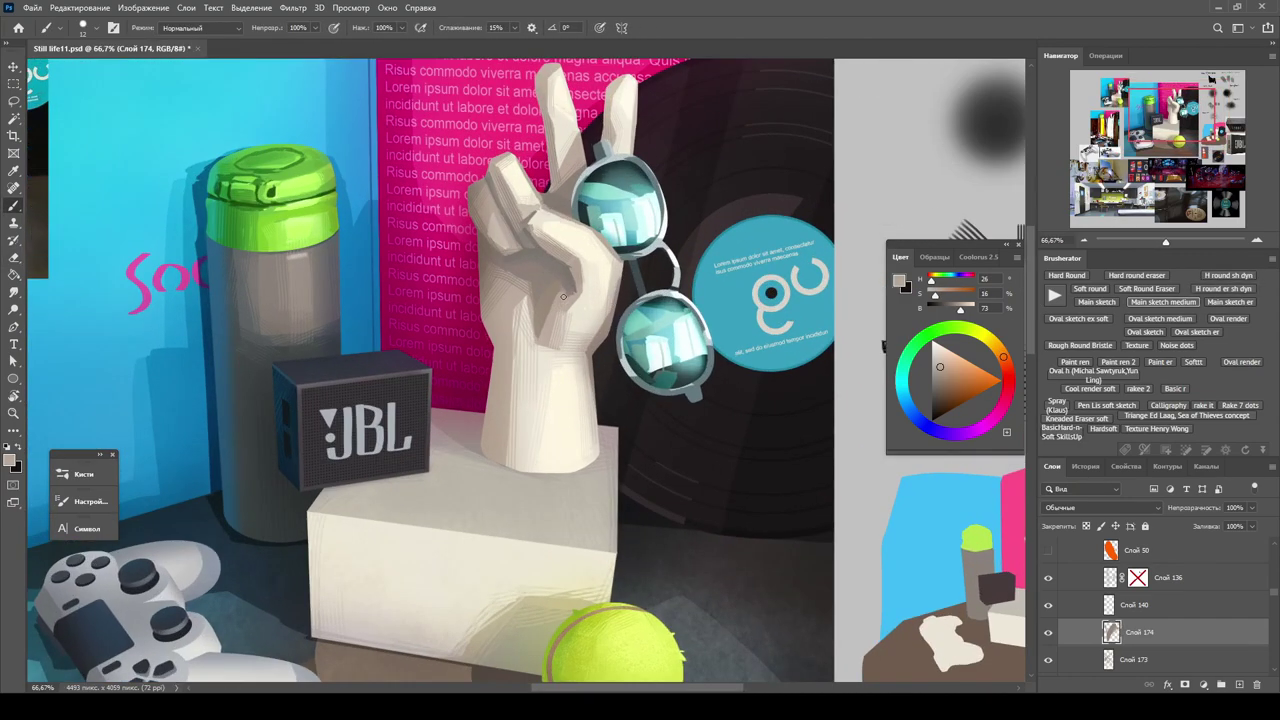
pyautogui.scroll(-3, 665, 362)
pyautogui.scroll(4, 665, 362)
pyautogui.scroll(-1, 665, 362)
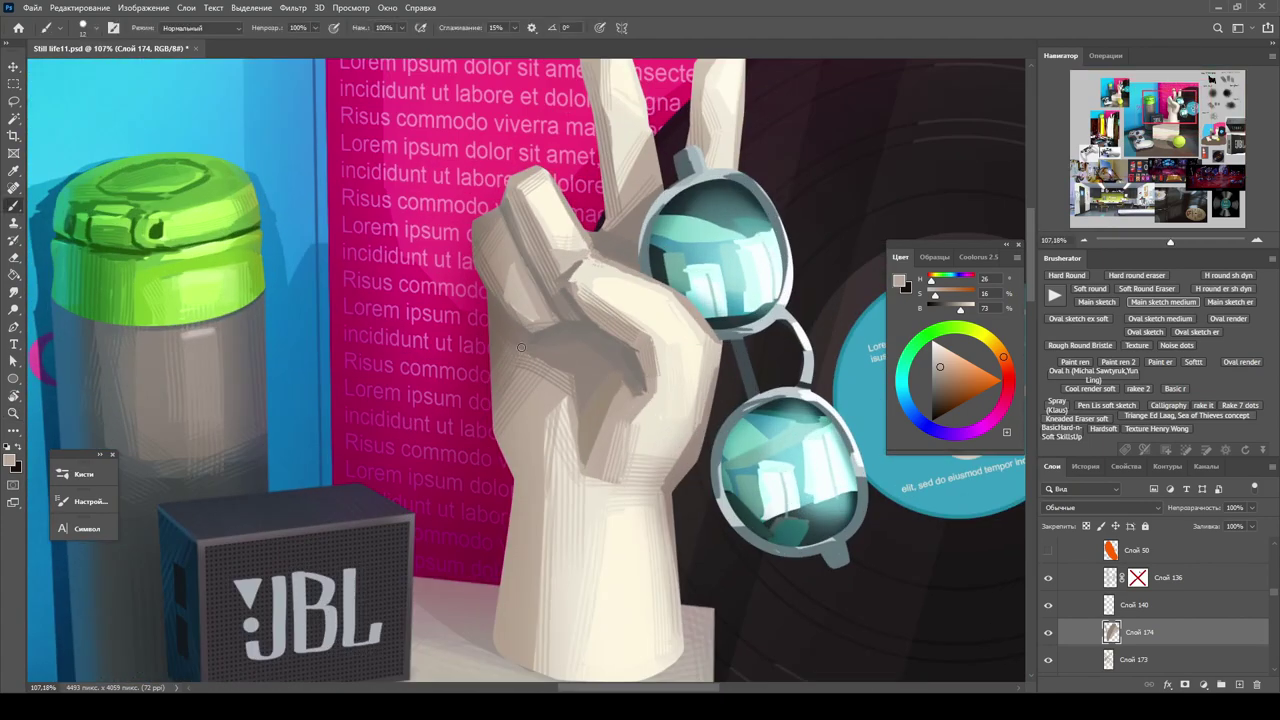
# Move the Hard Round, Hard round eraser, H round sh dyn and H round er sh dyn presets out of the Basic group.
pyautogui.rightClick(617, 437)
pyautogui.click(558, 385)
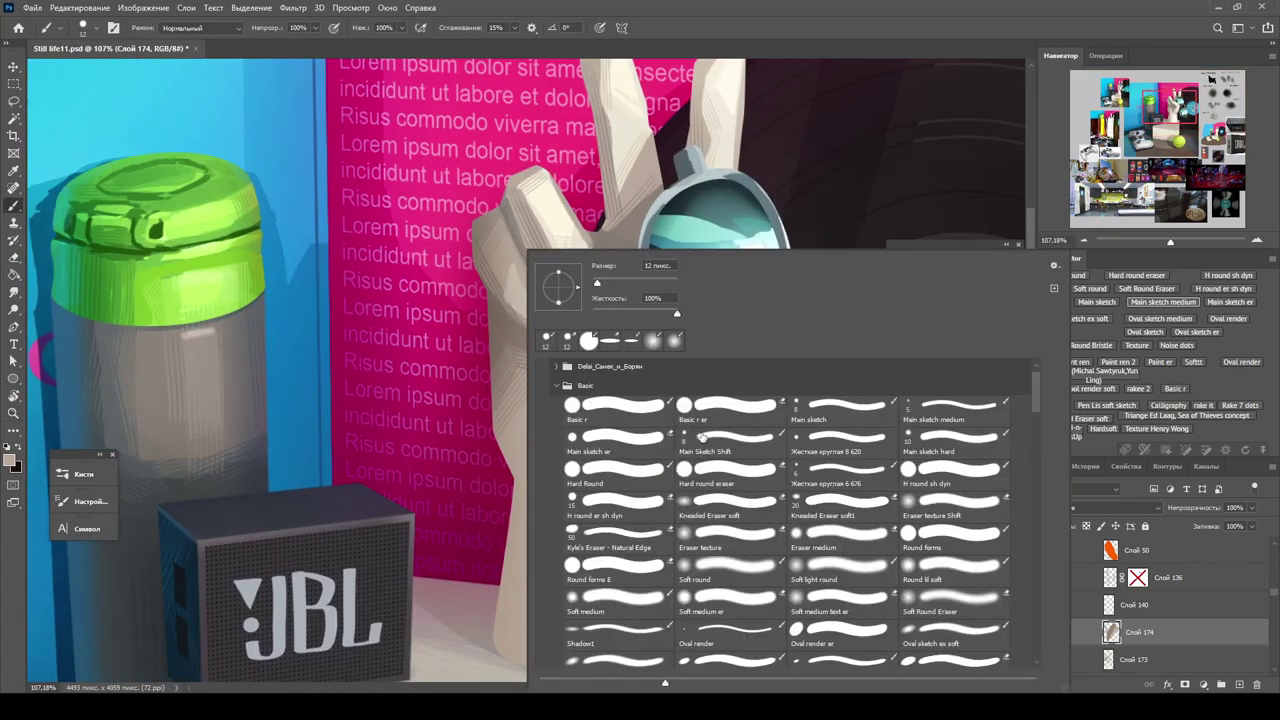
pyautogui.doubleClick(572, 468)
pyautogui.rightClick(703, 433)
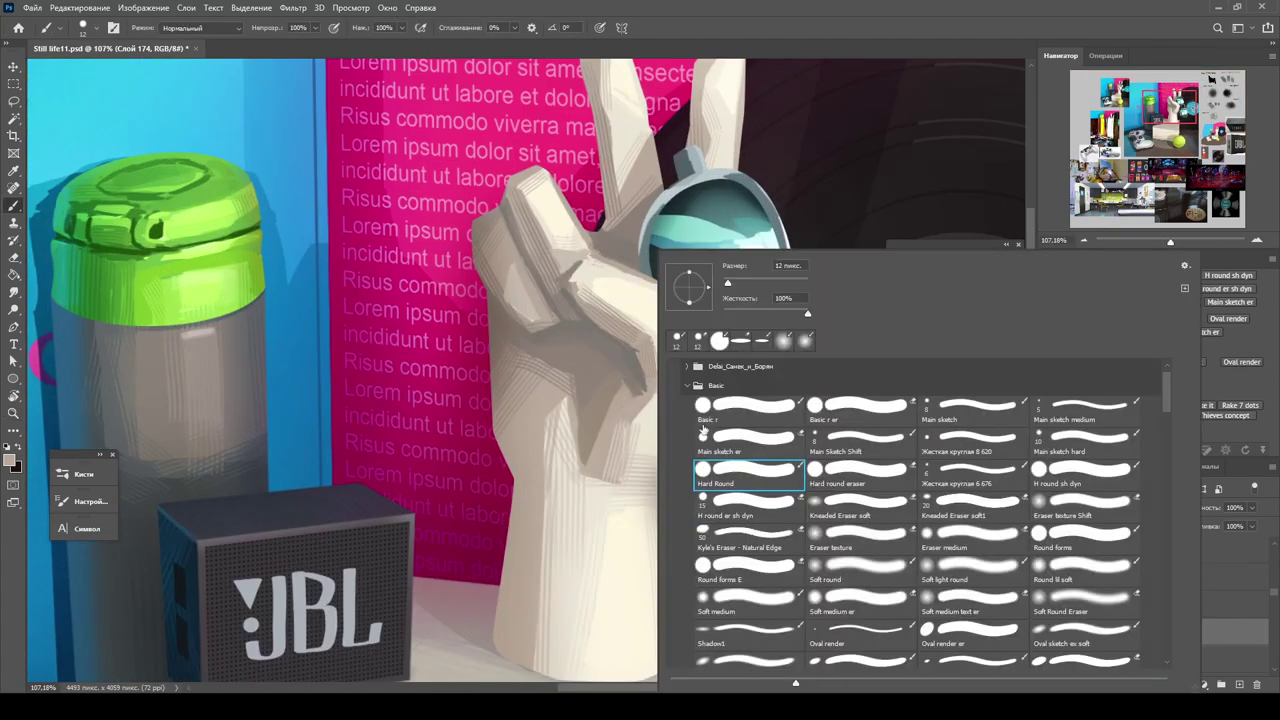
pyautogui.moveTo(814, 484); pyautogui.dragTo(748, 378)
pyautogui.rightClick(716, 483)
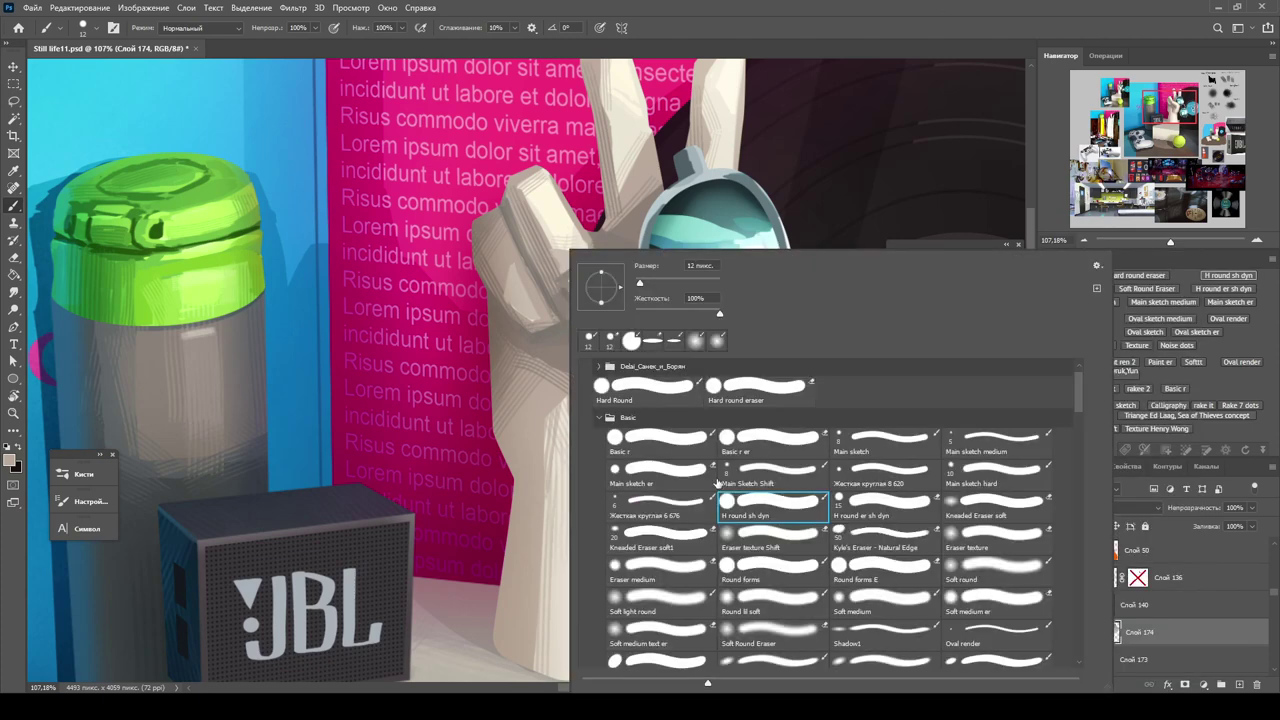
pyautogui.moveTo(782, 511); pyautogui.dragTo(870, 385)
pyautogui.rightClick(907, 485)
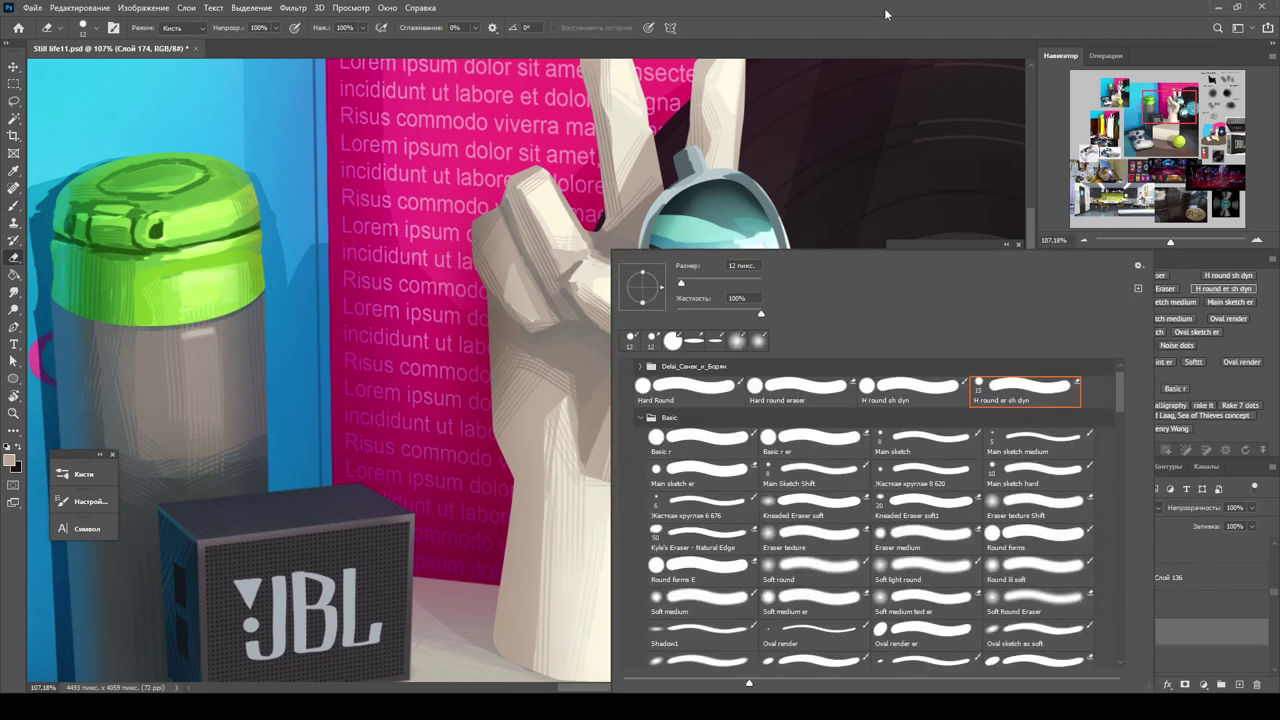
# Move the Soft round and Soft Round Eraser presets out of the Basic group and collapse the group.
pyautogui.rightClick(984, 483)
pyautogui.moveTo(878, 545); pyautogui.dragTo(770, 412)
pyautogui.rightClick(893, 480)
pyautogui.moveTo(915, 630); pyautogui.dragTo(790, 420)
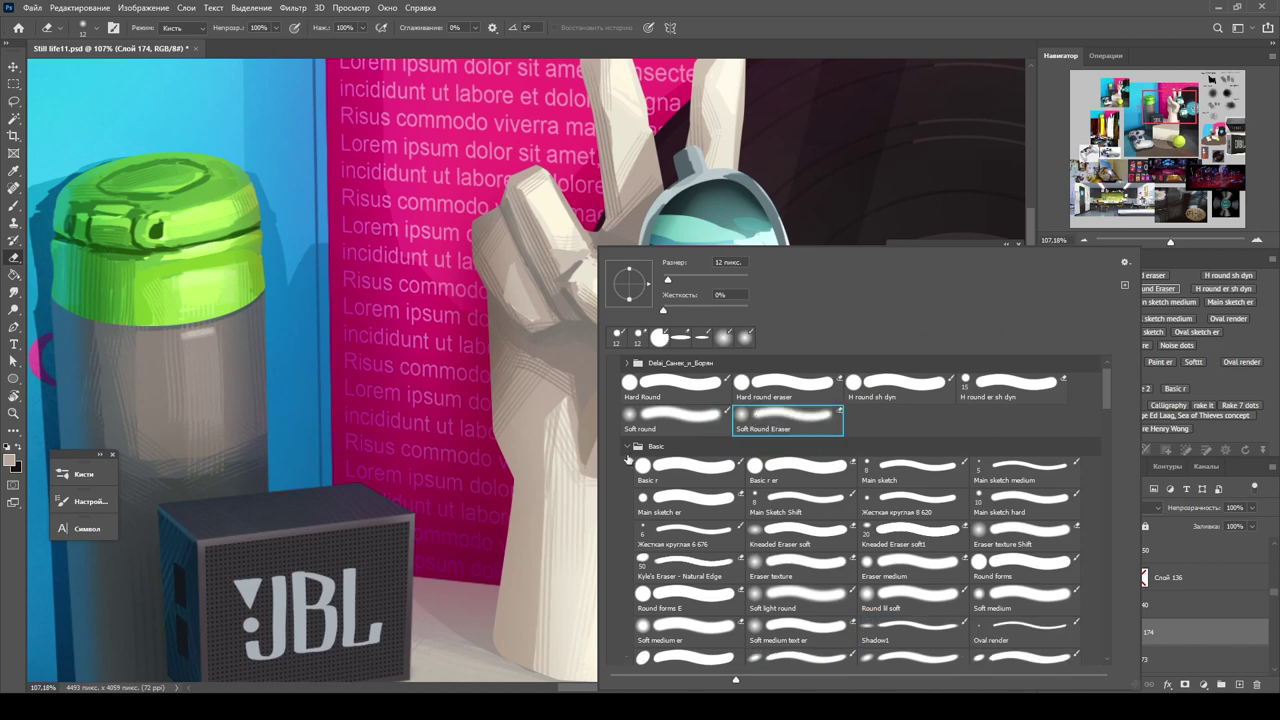
pyautogui.click(626, 449)
pyautogui.press('Escape')
# Move the Main sketch medium and Main sketch er presets out of Basic, placing them beside the Soft Round Eraser.
pyautogui.rightClick(770, 475)
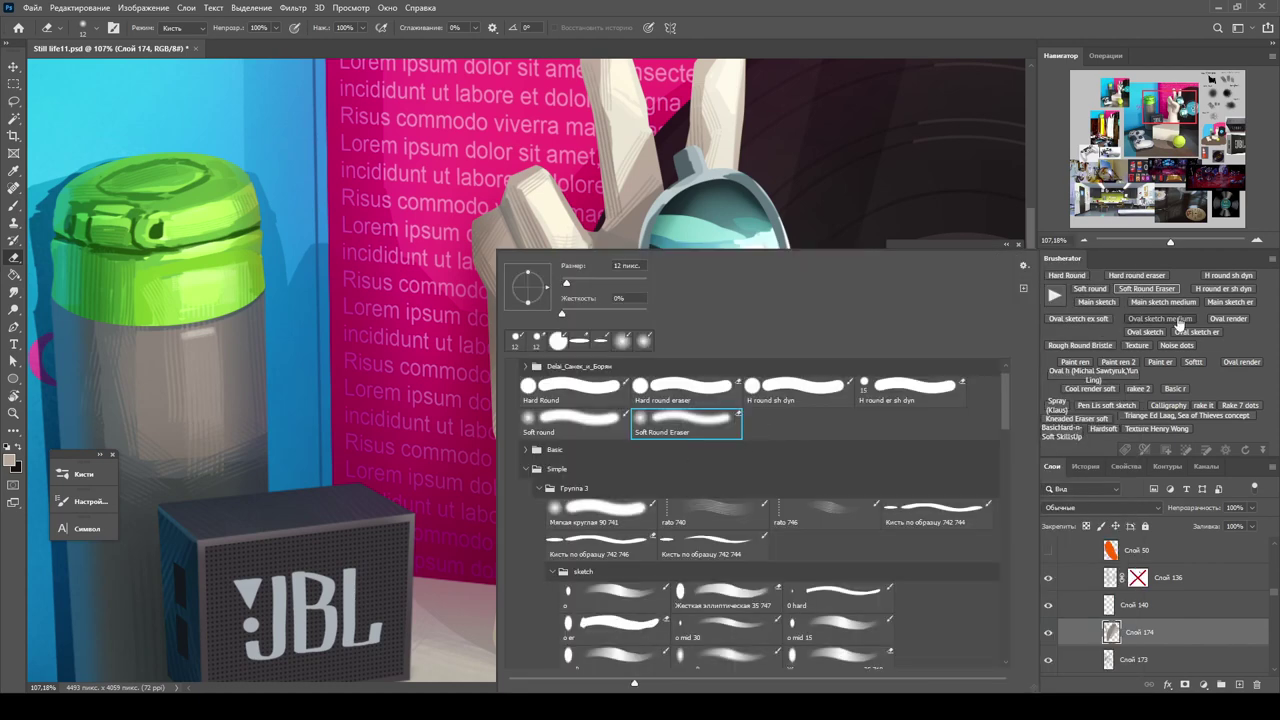
pyautogui.click(1150, 302)
pyautogui.rightClick(618, 304)
pyautogui.click(647, 470)
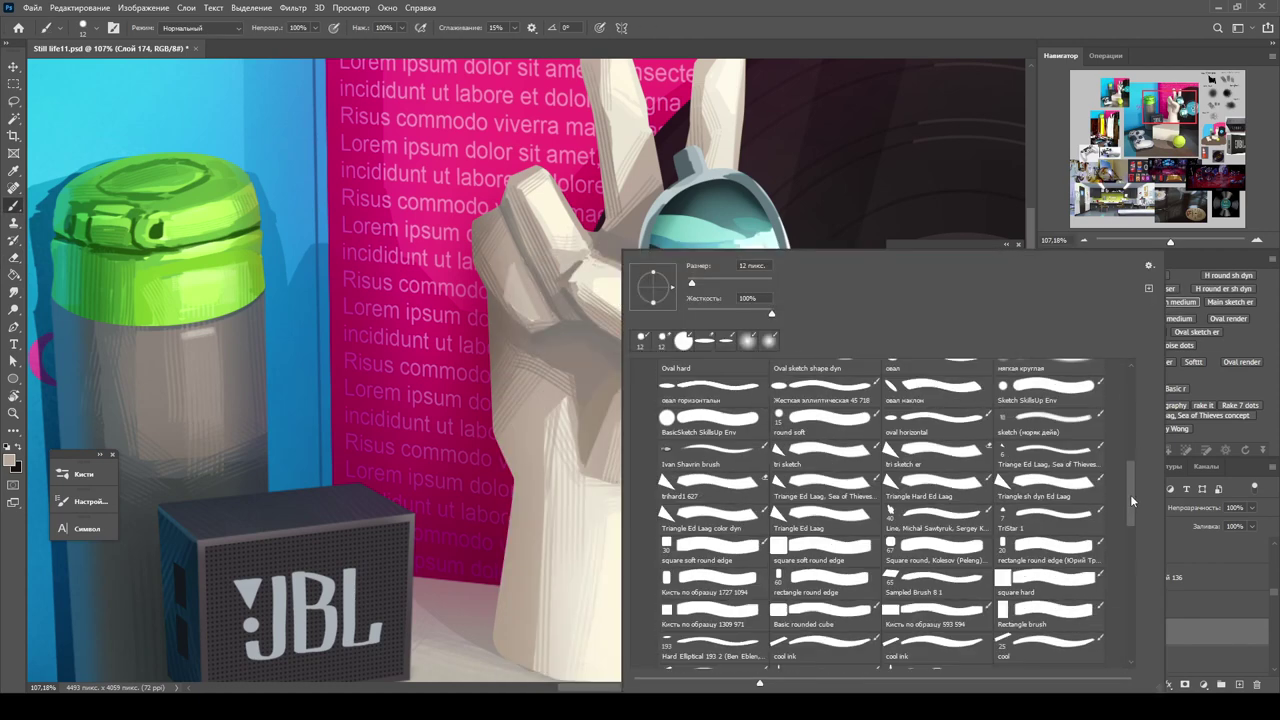
pyautogui.scroll(-15, 647, 470)
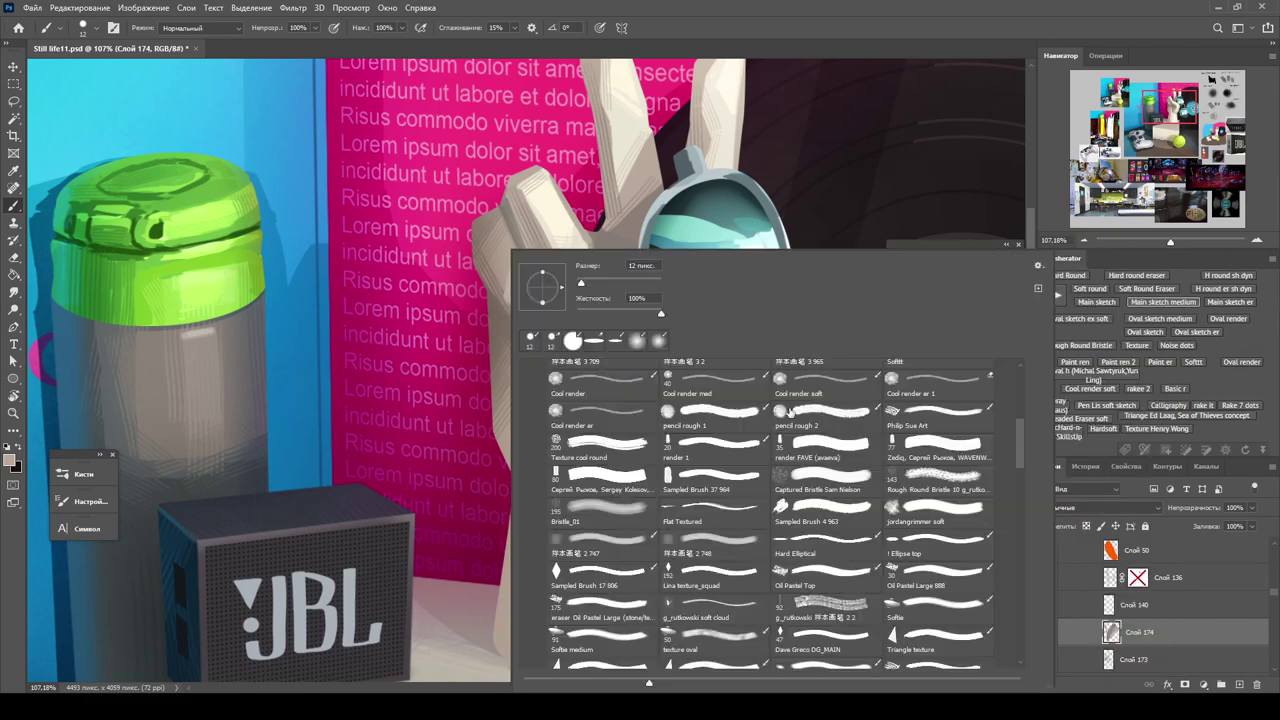
pyautogui.scroll(10, 960, 456)
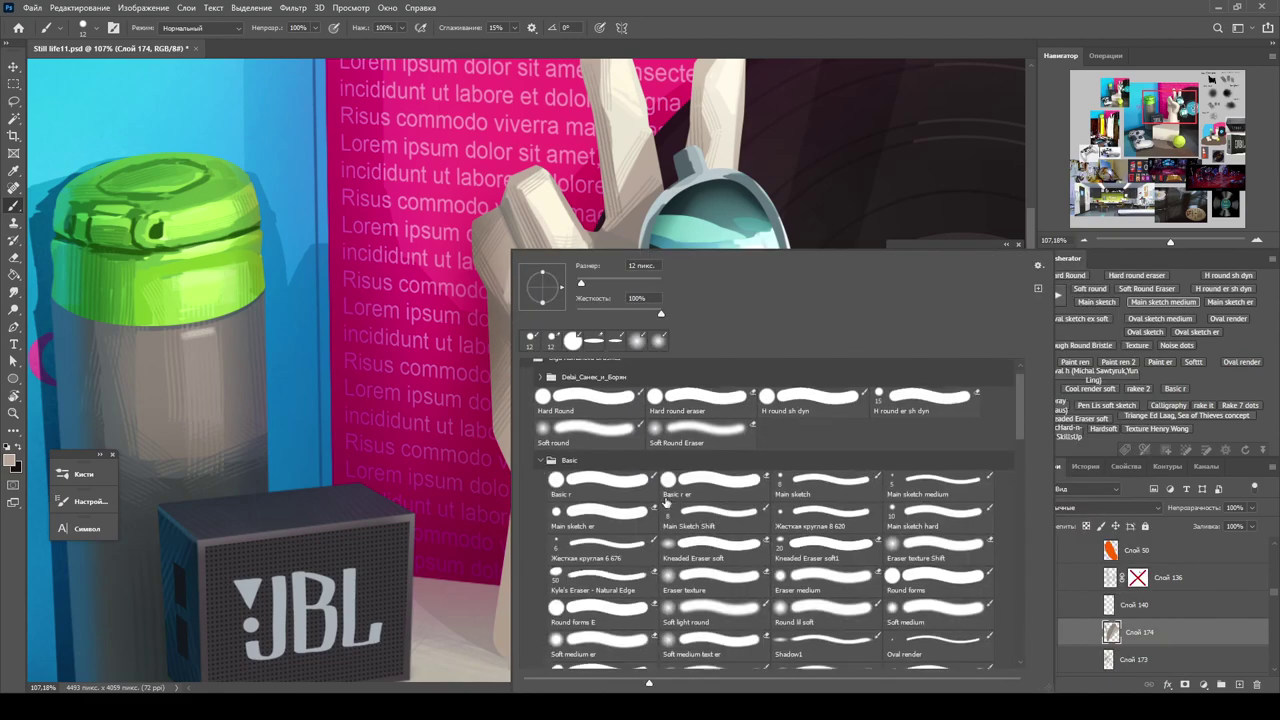
pyautogui.scroll(4, 960, 456)
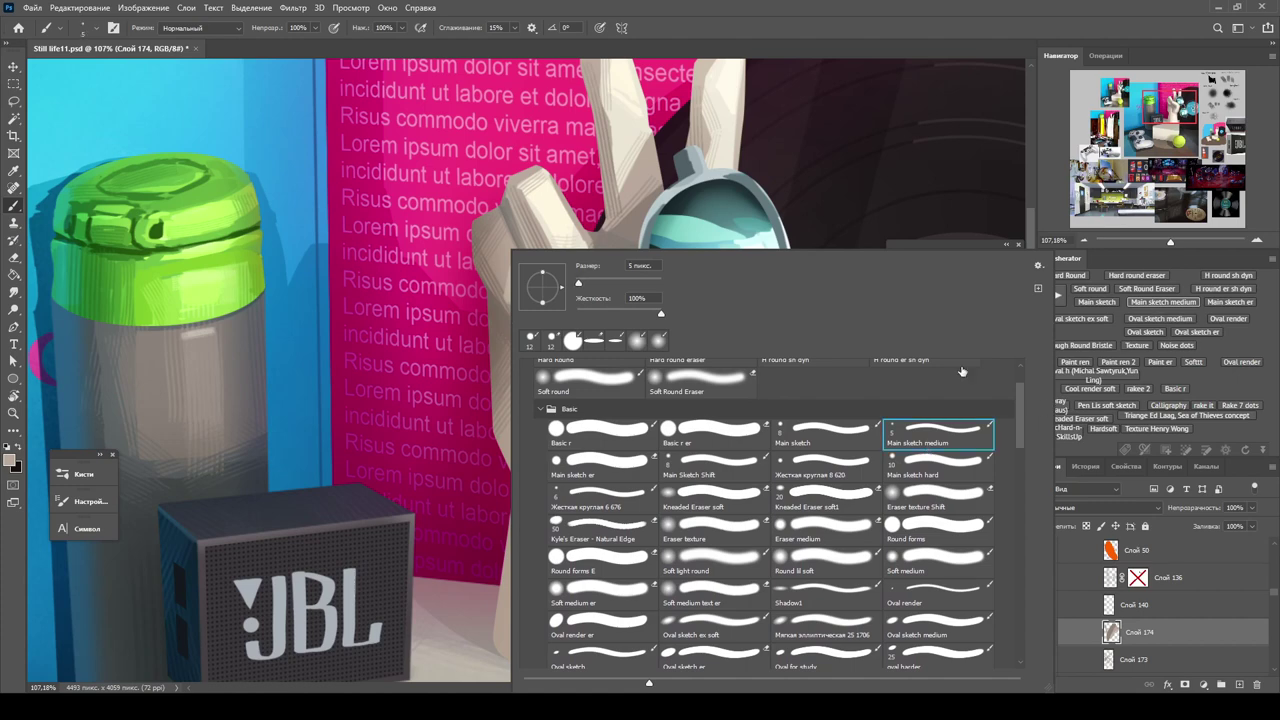
pyautogui.click(939, 450)
pyautogui.click(826, 385)
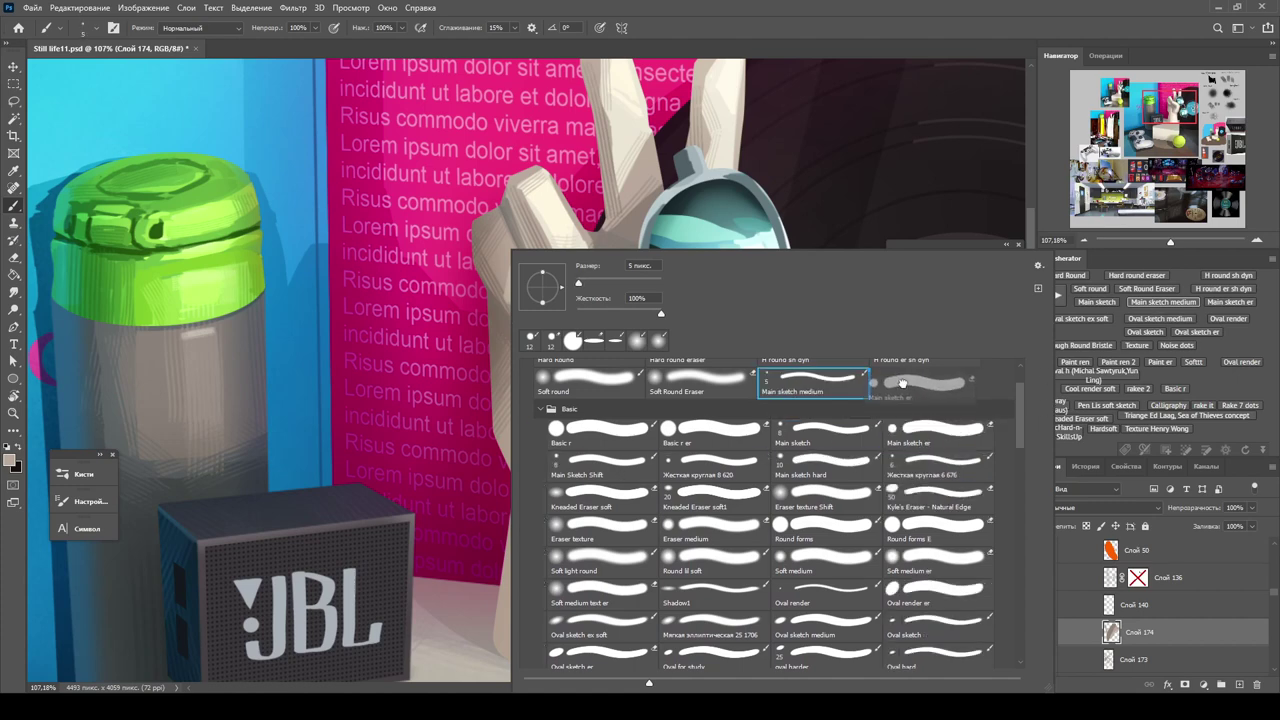
pyautogui.press('Return')
# Add a new layer above Слой 136 and check the hand within the whole picture.
pyautogui.hotkey('ctrl', 'shift', 'alt', 'n')
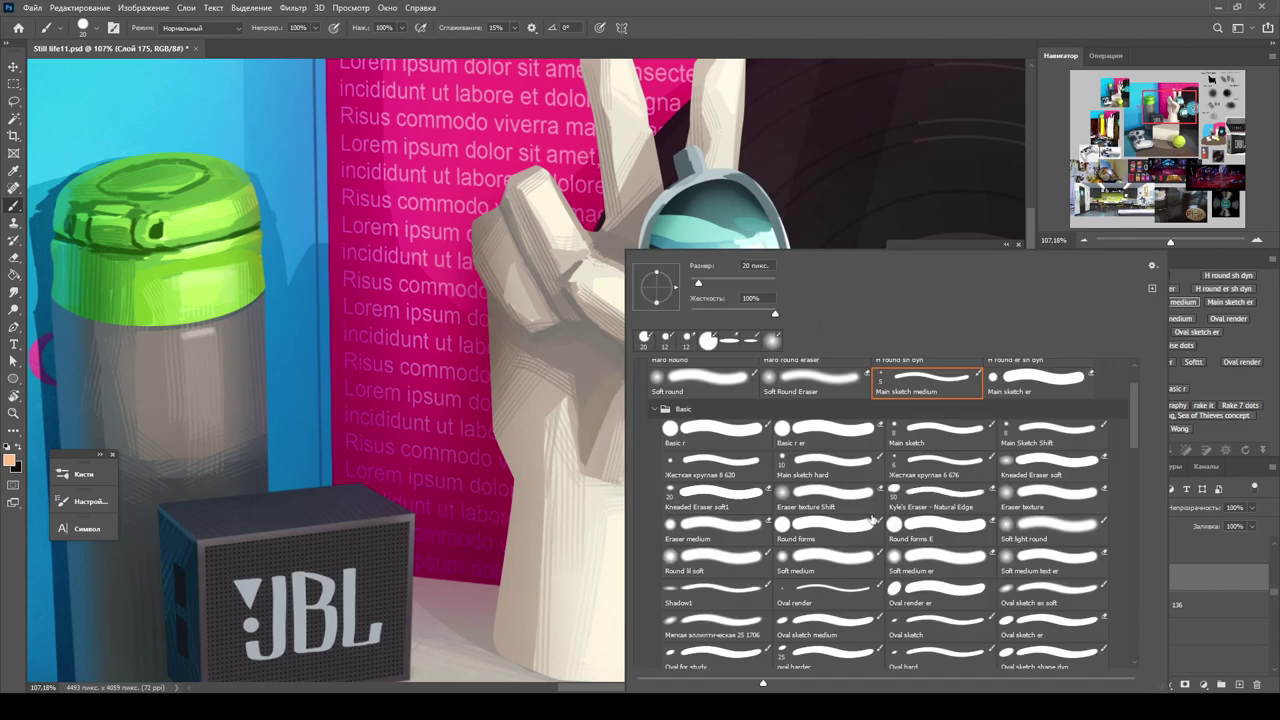
pyautogui.press('XF86AudioLowerVolume')
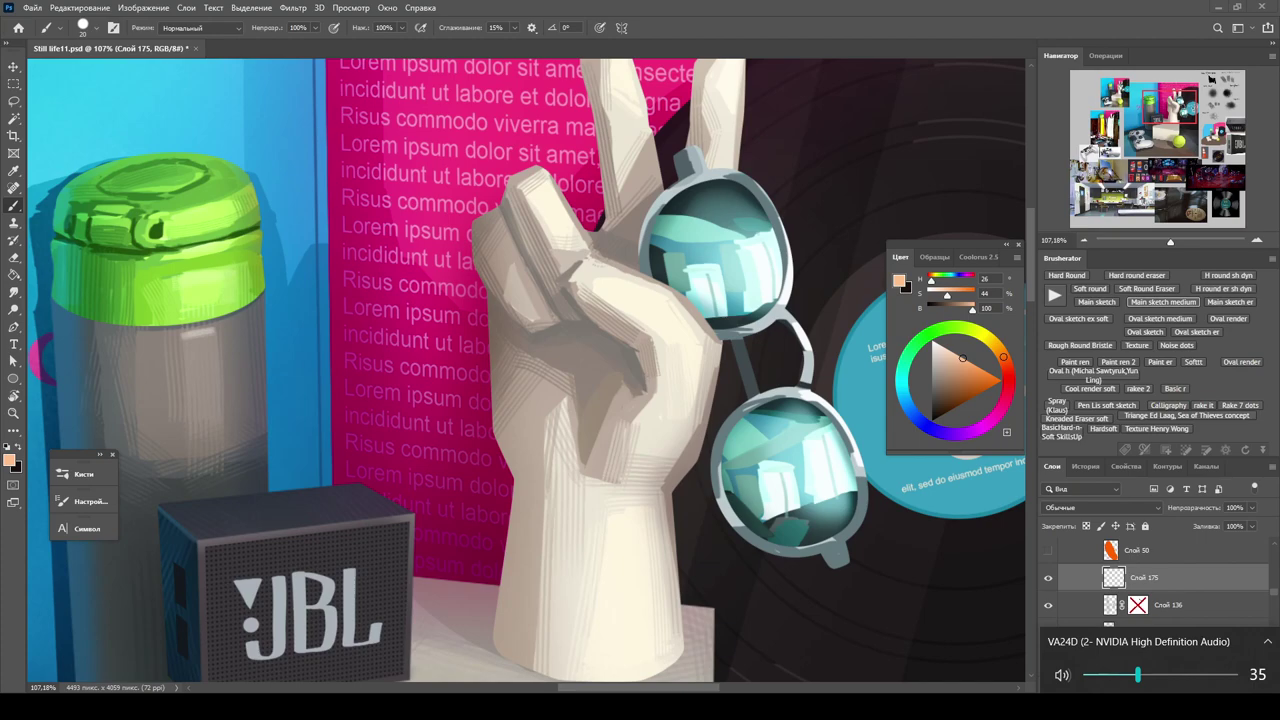
pyautogui.press('z')
pyautogui.scroll(-5, 525, 370)
pyautogui.scroll(4, 525, 370)
pyautogui.press('XF86AudioRaiseVolume')
pyautogui.press('XF86AudioRaiseVolume')
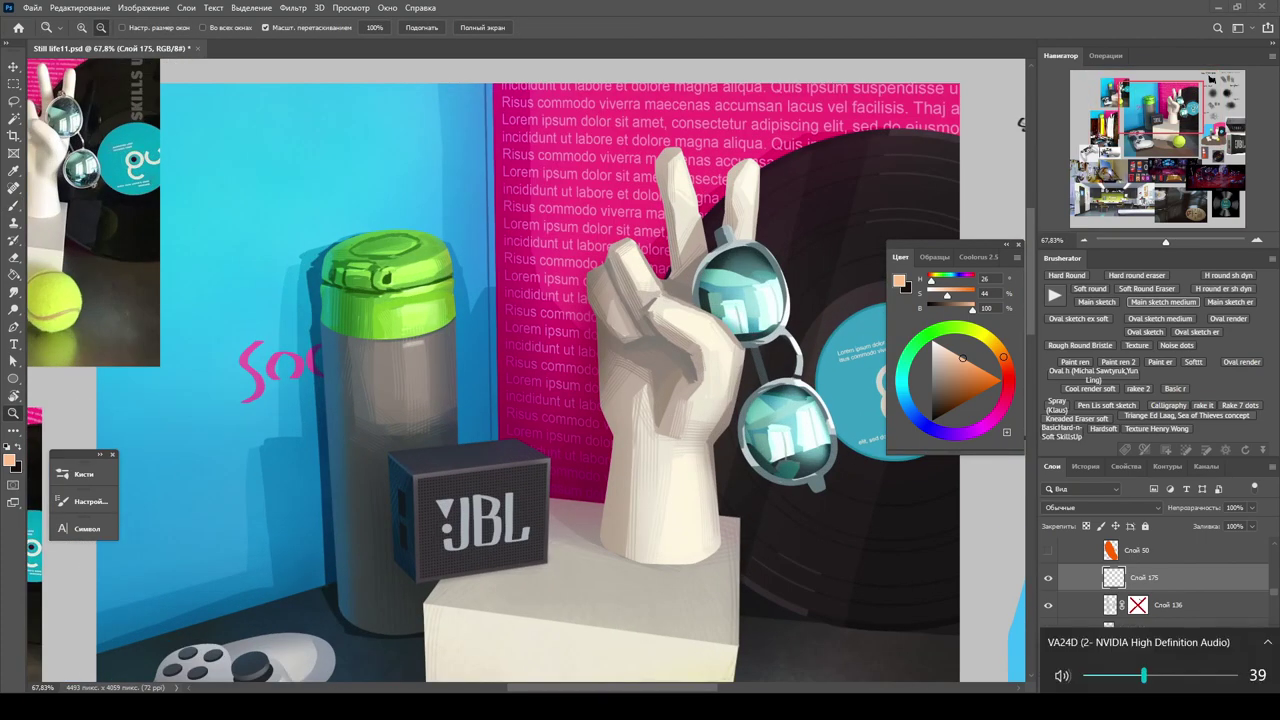
pyautogui.scroll(-4, 320, 284)
pyautogui.scroll(3, 320, 284)
# Move the Main sketch medium and Main sketch er brush presets into the Basic group and collapse the group.
pyautogui.press('b')
pyautogui.rightClick(465, 252)
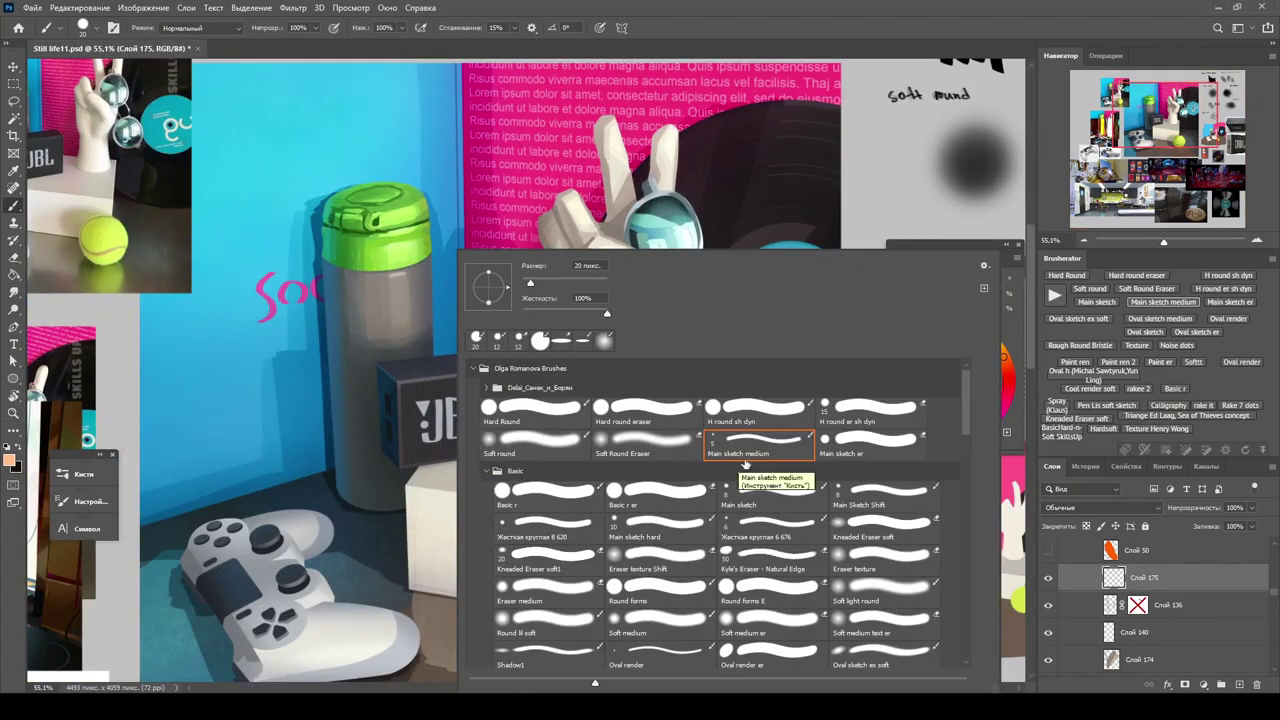
pyautogui.keyDown('shift'); pyautogui.click(870, 445); pyautogui.keyUp('shift')
pyautogui.moveTo(870, 445); pyautogui.dragTo(505, 471)
pyautogui.click(487, 471)
# Move the six Hard Round through Soft Round Eraser presets into Группа 3 inside the Simple group.
pyautogui.click(511, 452)
pyautogui.click(488, 490)
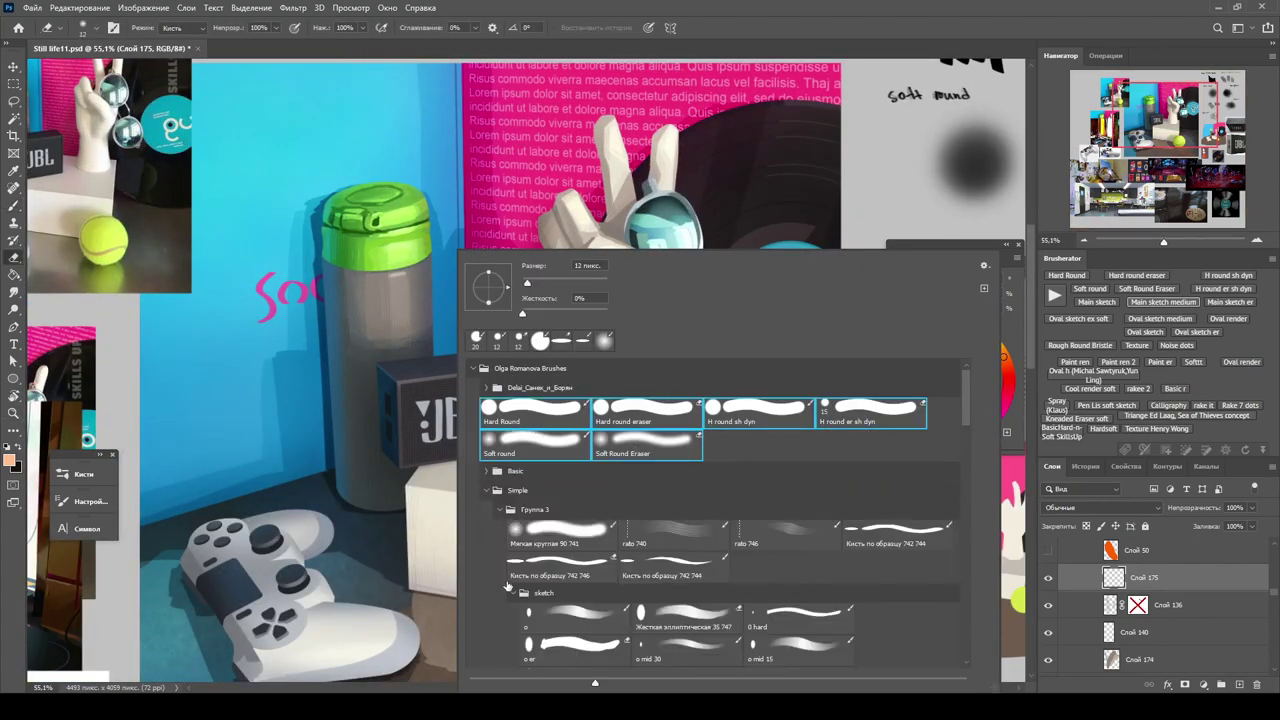
pyautogui.click(512, 593)
pyautogui.moveTo(510, 531); pyautogui.dragTo(512, 528)
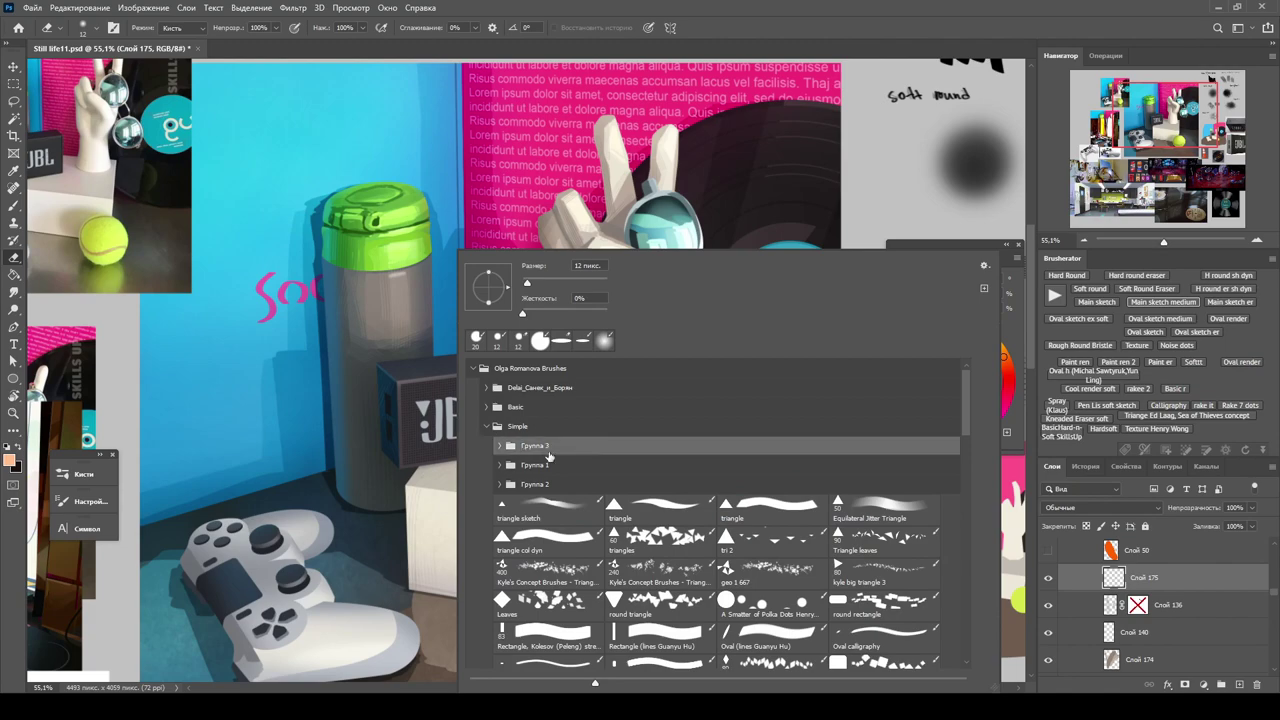
# Move the three Кисть по образцу presets ahead of rato 740 in Группа 3.
pyautogui.click(668, 532)
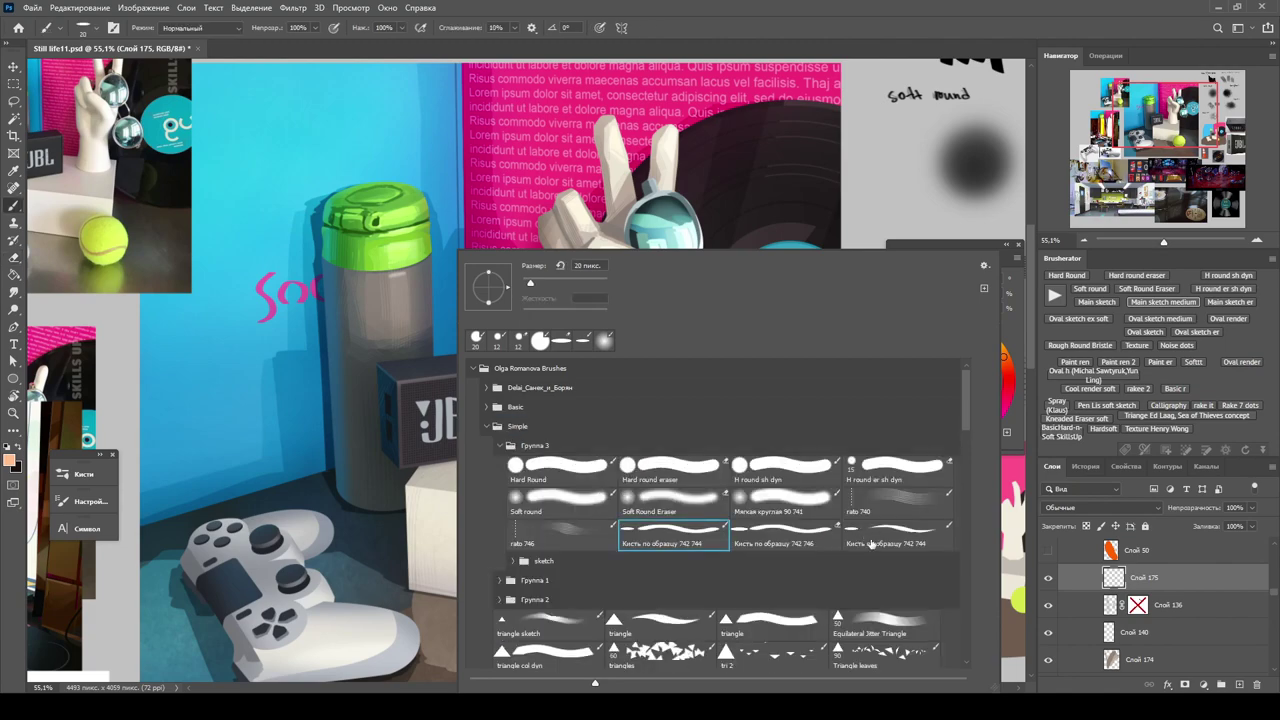
pyautogui.keyDown('shift'); pyautogui.click(870, 543); pyautogui.keyUp('shift')
pyautogui.click(895, 500)
# Select Слой 174 and clean up the shadow edge in the hand's palm with the Main sketch er eraser.
pyautogui.press('z')
pyautogui.moveTo(560, 320); pyautogui.dragTo(647, 323)
pyautogui.press('b')
pyautogui.click(1140, 659)
pyautogui.scroll(-2, 1090, 620)
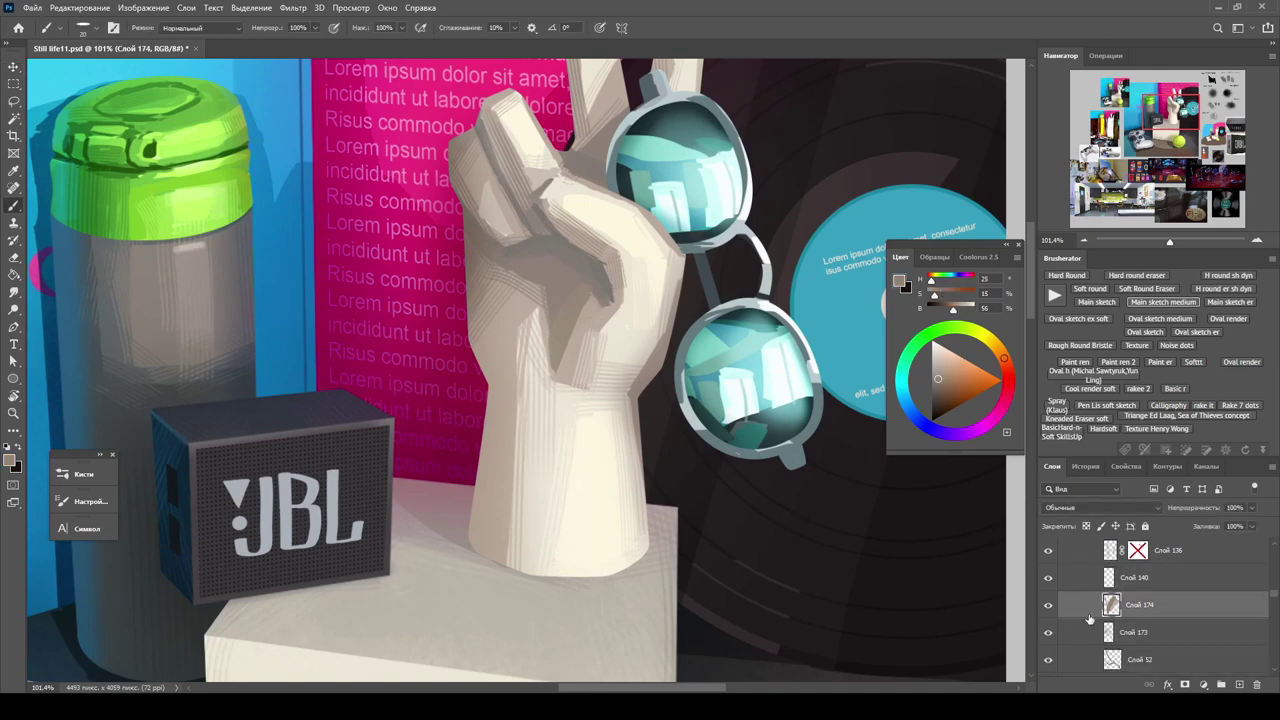
pyautogui.press('e')
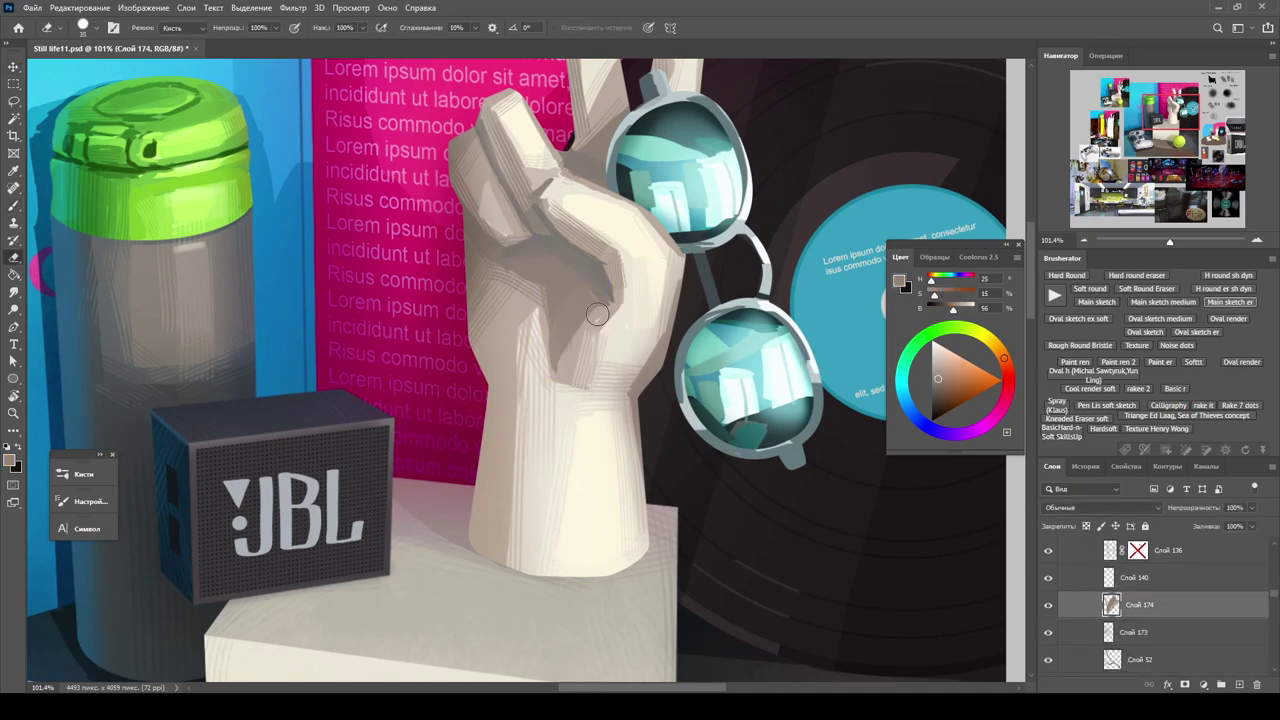
# Refine the palm's shading on Слой 174 in grey-brown with the Main sketch medium brush.
pyautogui.hotkey('ctrl', '-')
pyautogui.hotkey('ctrl', '-')
pyautogui.press('b')
pyautogui.rightClick(592, 323)
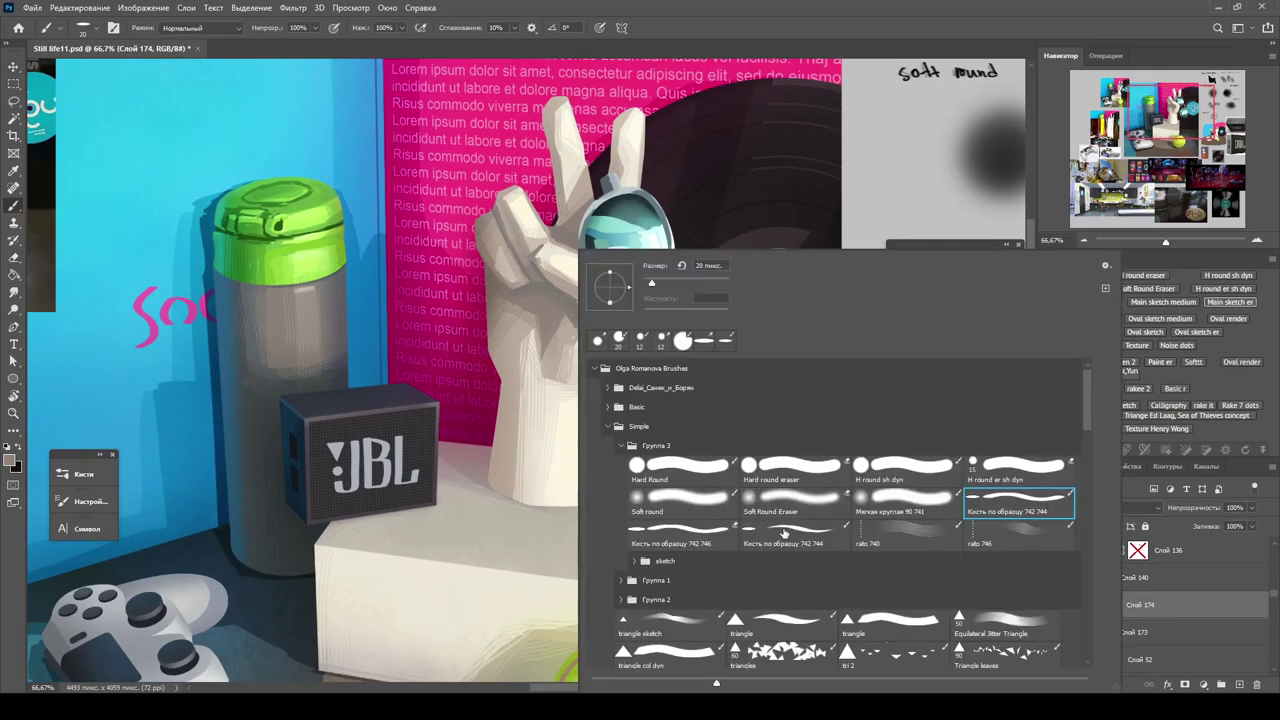
pyautogui.press('Escape')
pyautogui.hotkey('ctrl', '+')
pyautogui.rightClick(645, 327)
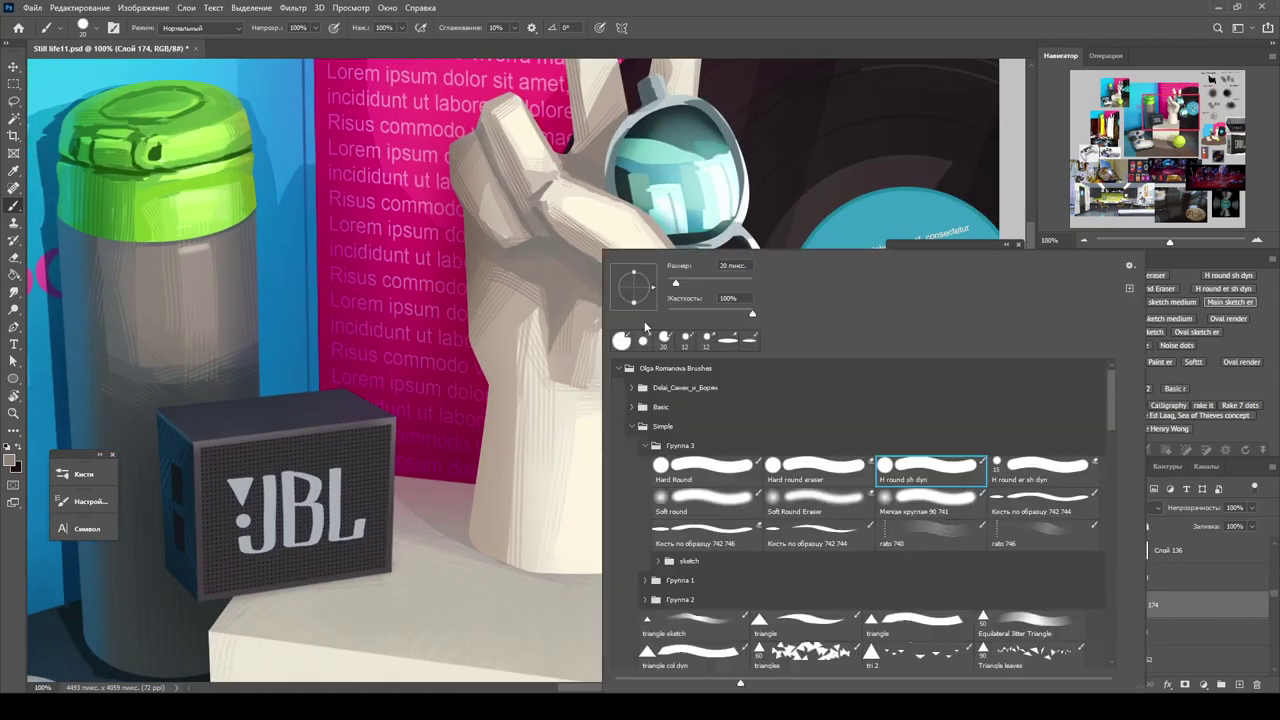
pyautogui.doubleClick(829, 497)
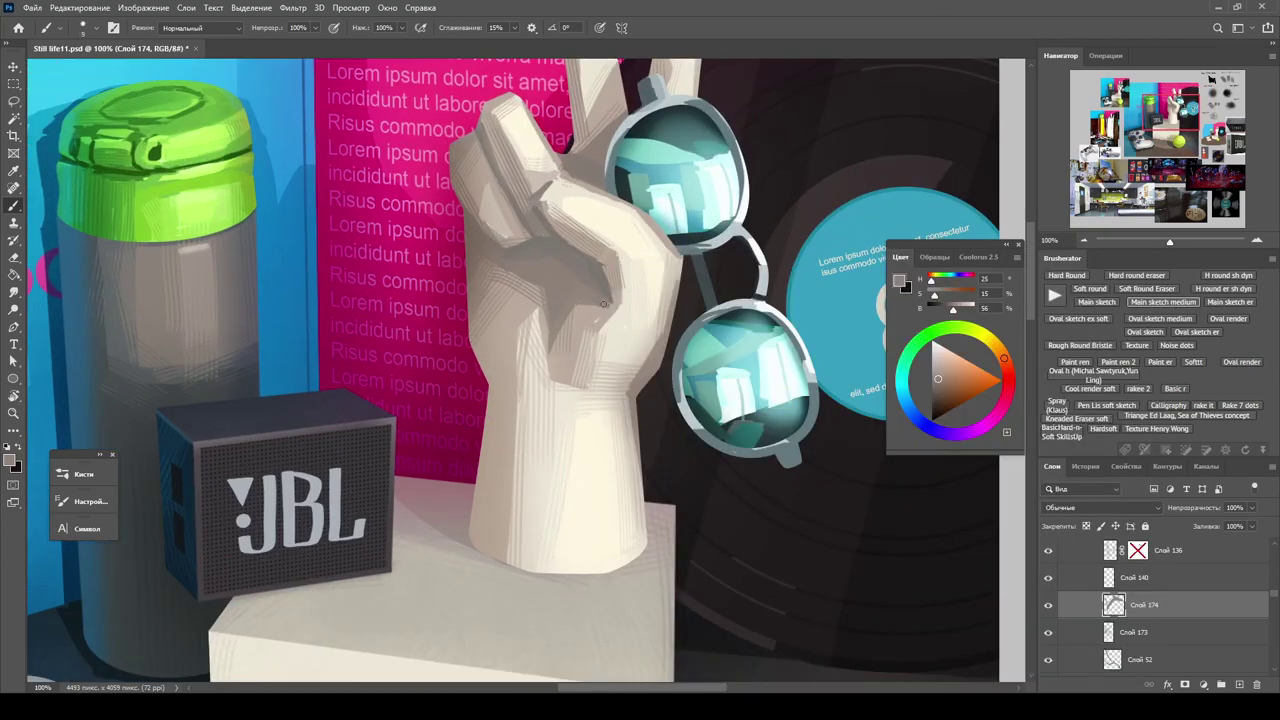
# Check the whole picture and set the blend mode of Слой 117 in the white box's group to Умножение (Multiply).
pyautogui.press('z')
pyautogui.keyDown('alt'); pyautogui.click(603, 303); pyautogui.keyUp('alt')
pyautogui.hotkey('ctrl', 'y')
pyautogui.moveTo(607, 330); pyautogui.dragTo(580, 428)
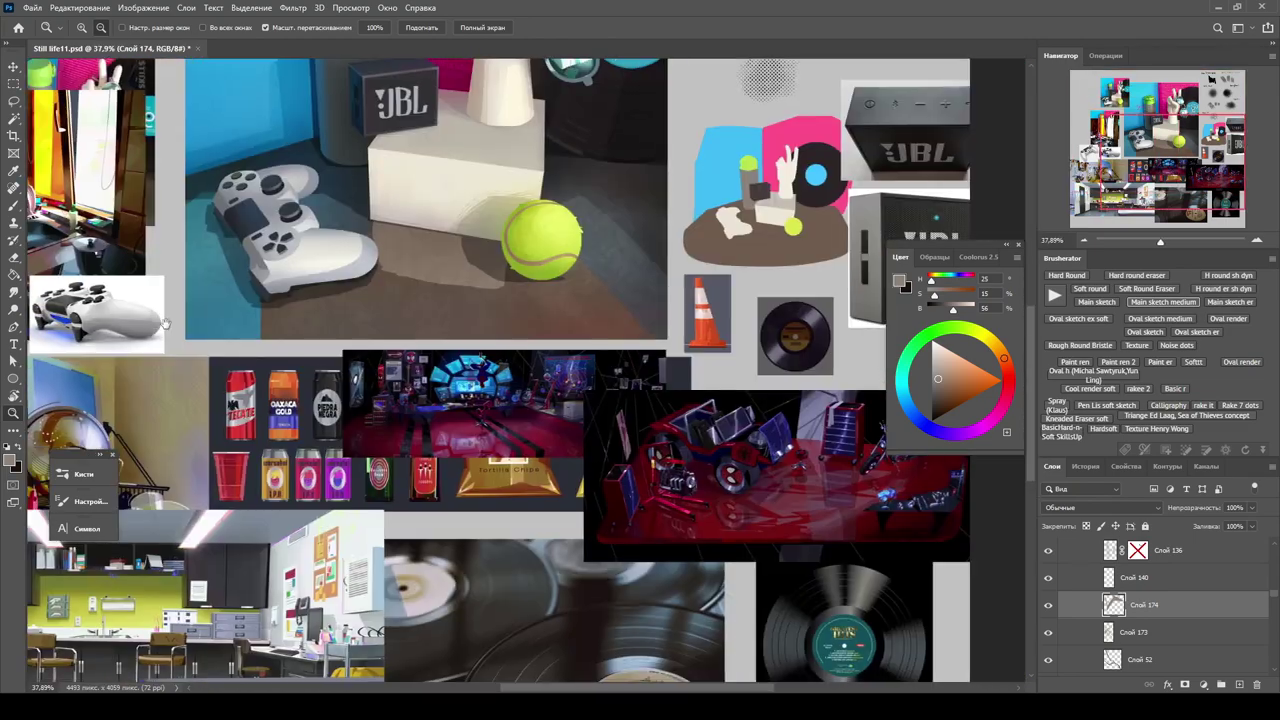
pyautogui.moveTo(450, 421); pyautogui.dragTo(554, 215)
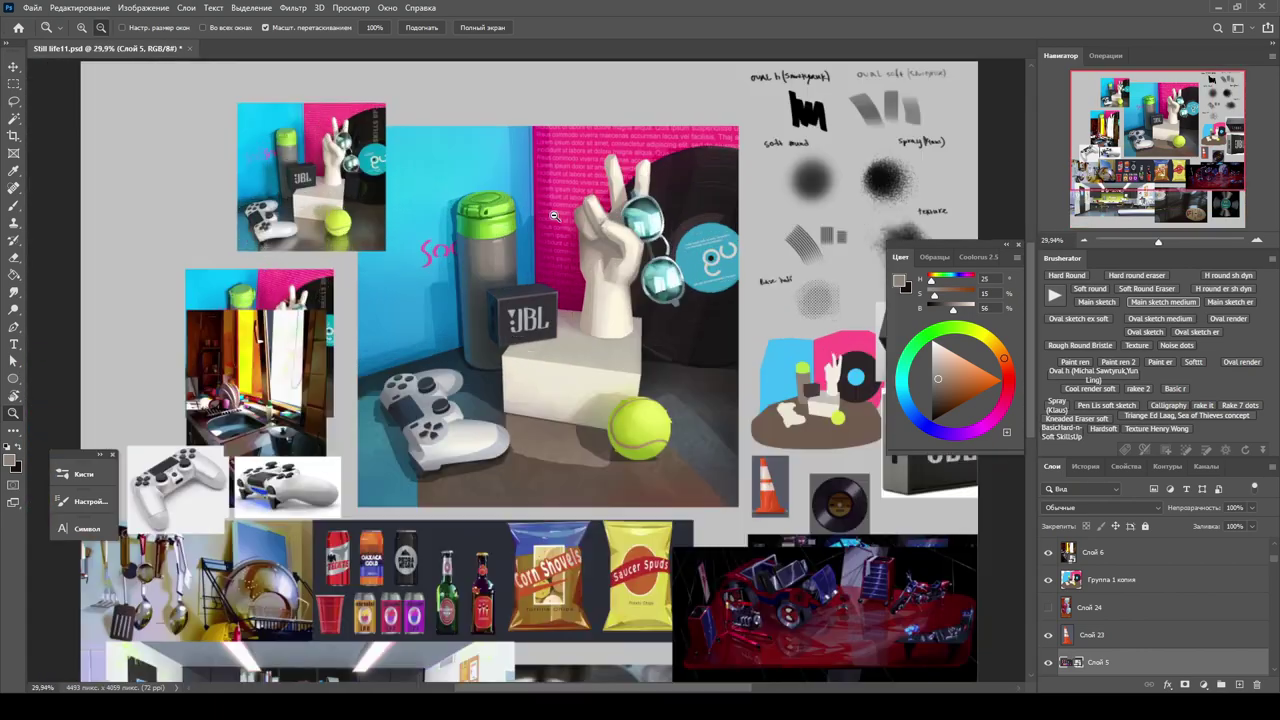
pyautogui.moveTo(557, 328); pyautogui.dragTo(620, 330)
pyautogui.press('v')
pyautogui.click(568, 314)
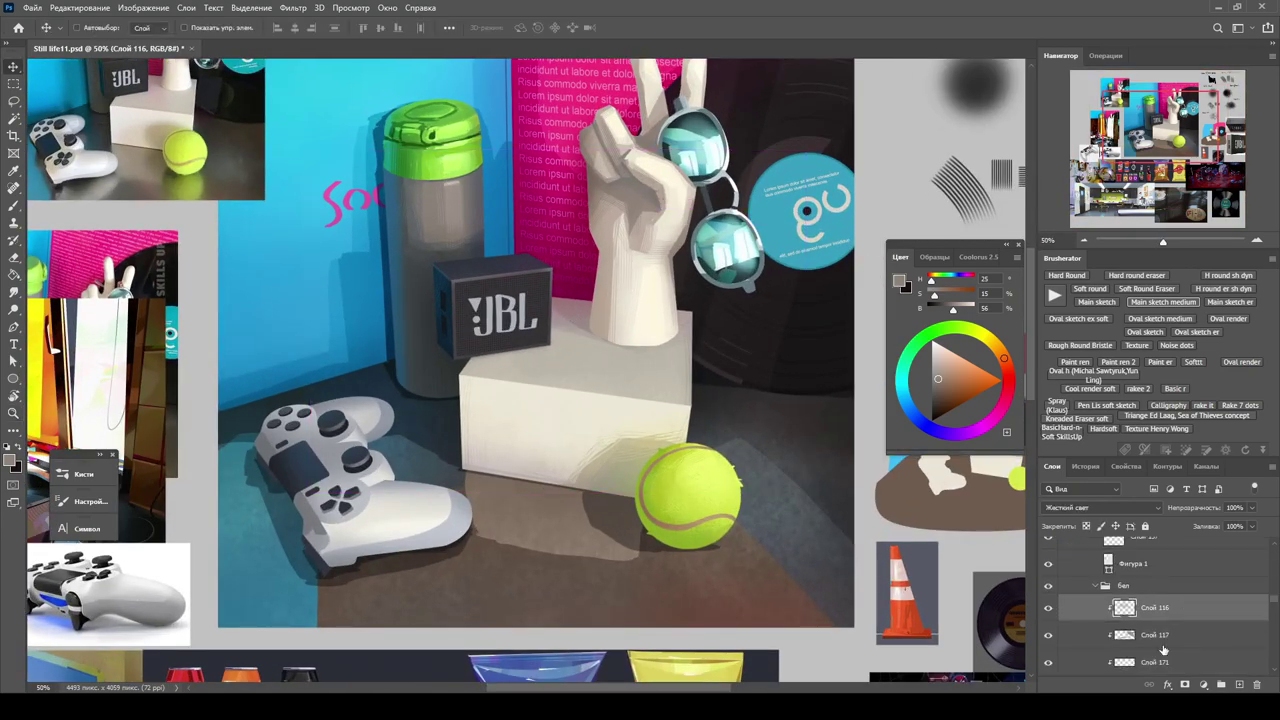
pyautogui.hotkey('ctrl', 'u')
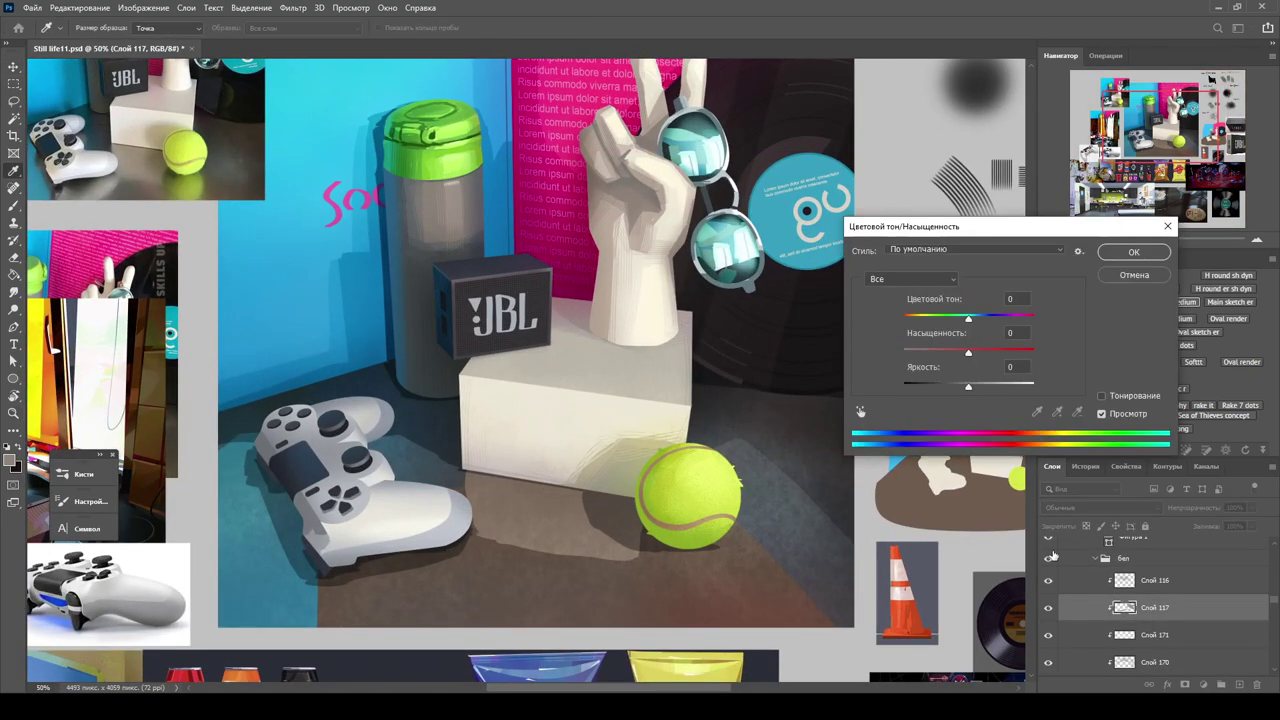
pyautogui.press('Escape')
pyautogui.click(1068, 507)
pyautogui.press('Escape')
# Adjust Слой 117 with Hue/Saturation, setting saturation to +30 and lightness to +45, and check the whole composition.
pyautogui.hotkey('ctrl', 'u')
pyautogui.moveTo(969, 349); pyautogui.dragTo(988, 355)
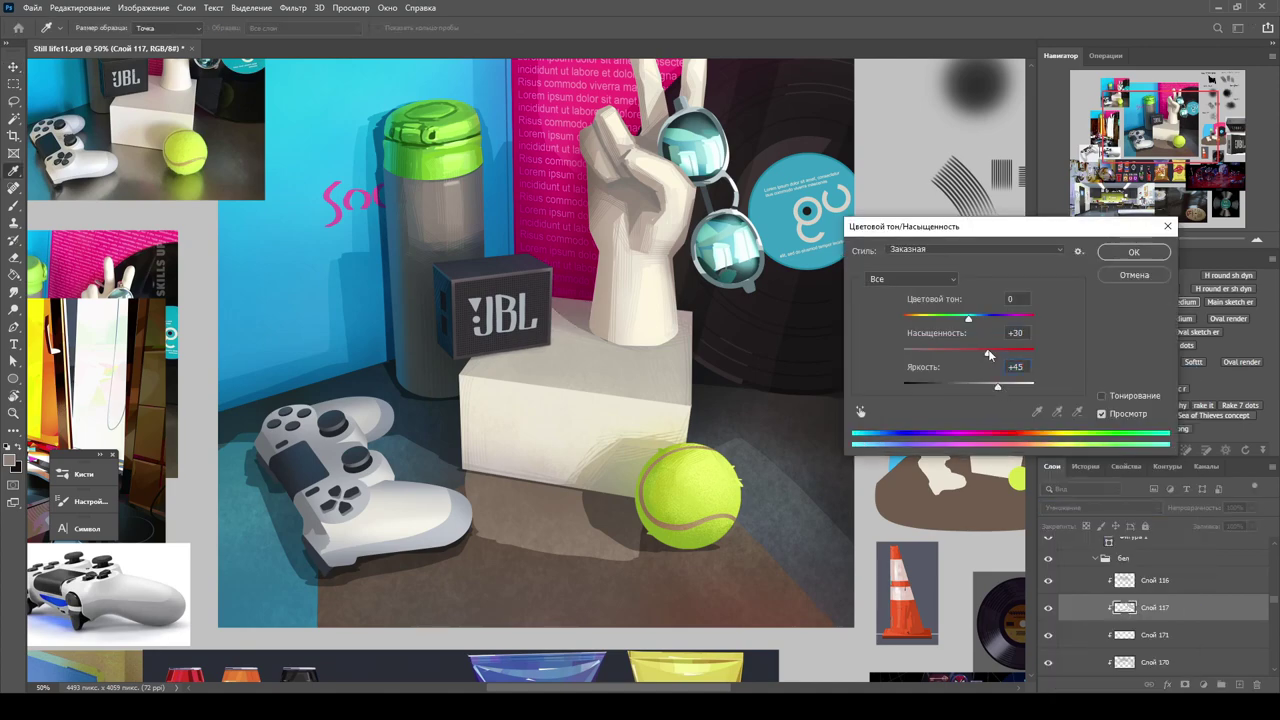
pyautogui.press('Return')
pyautogui.press('z')
pyautogui.keyDown('alt'); pyautogui.click(600, 275); pyautogui.keyUp('alt')
pyautogui.keyDown('alt'); pyautogui.click(595, 272); pyautogui.keyUp('alt')
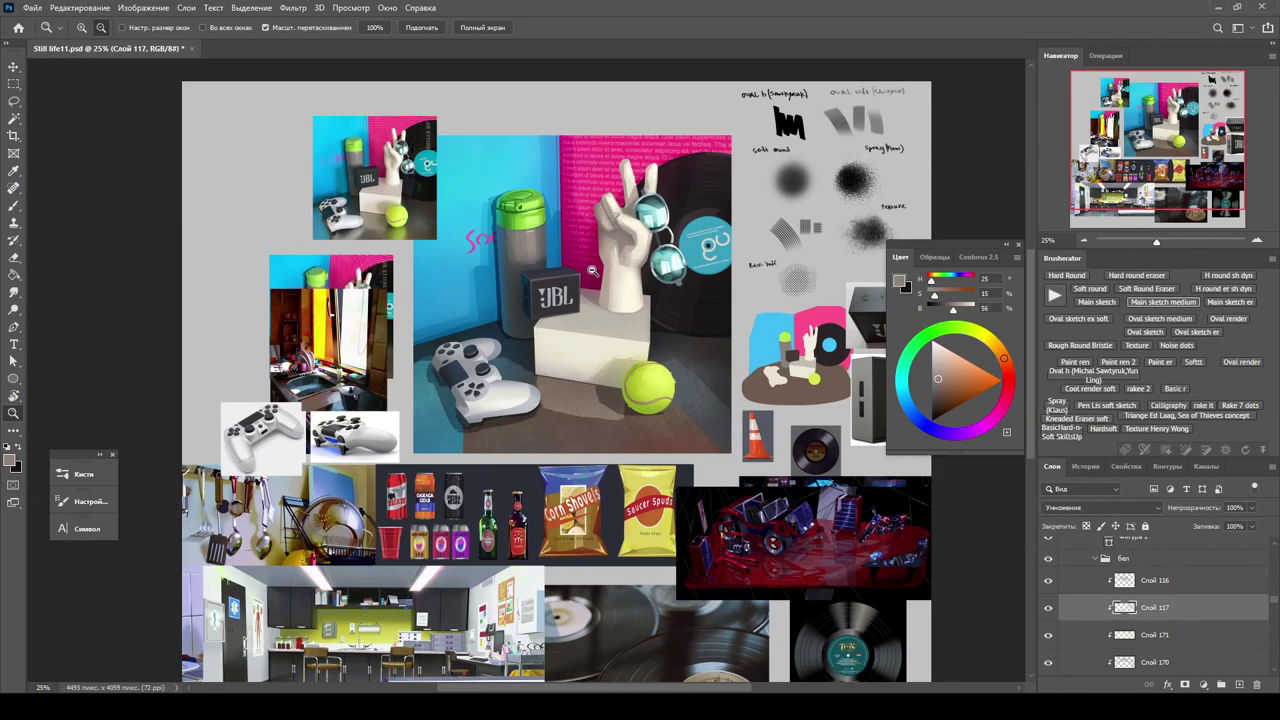
# Inspect the still life and hide the adjustment layers Слой 91, Слой 92 and Слой 130 above the background.
pyautogui.click(1052, 583)
pyautogui.moveTo(736, 311); pyautogui.dragTo(650, 306)
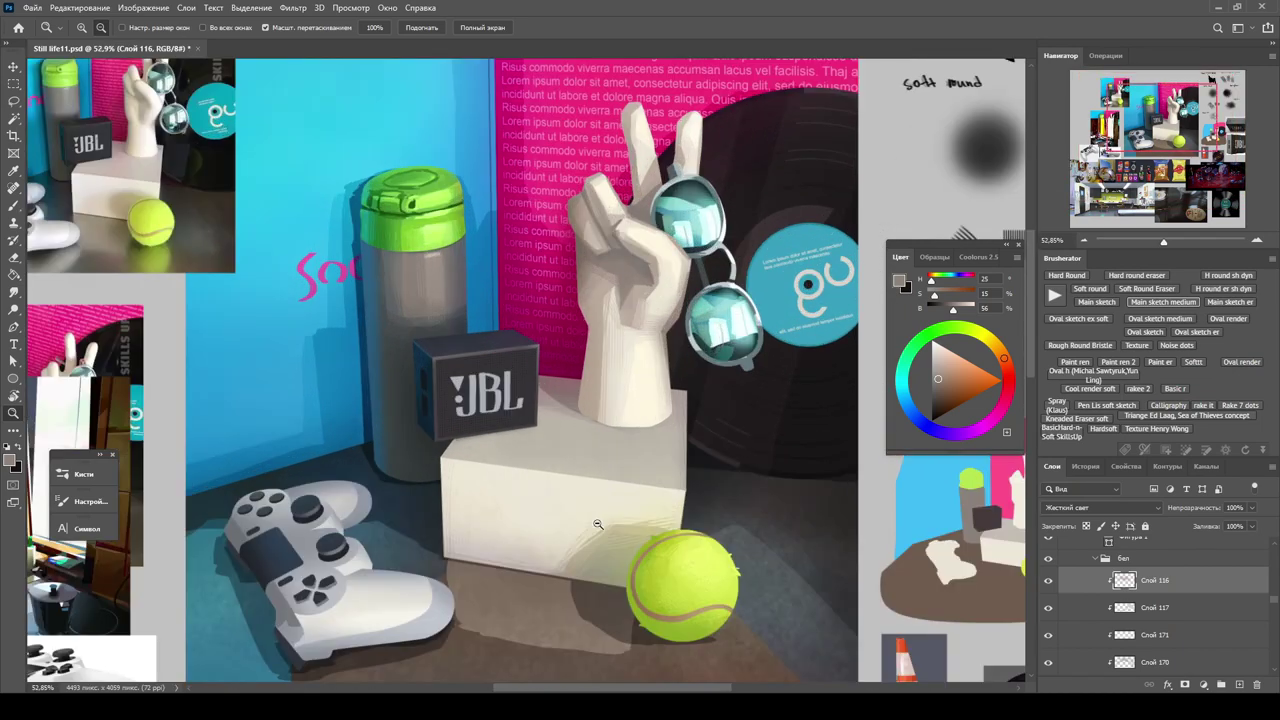
pyautogui.moveTo(597, 524); pyautogui.dragTo(709, 605)
pyautogui.press('v')
pyautogui.click(1049, 600)
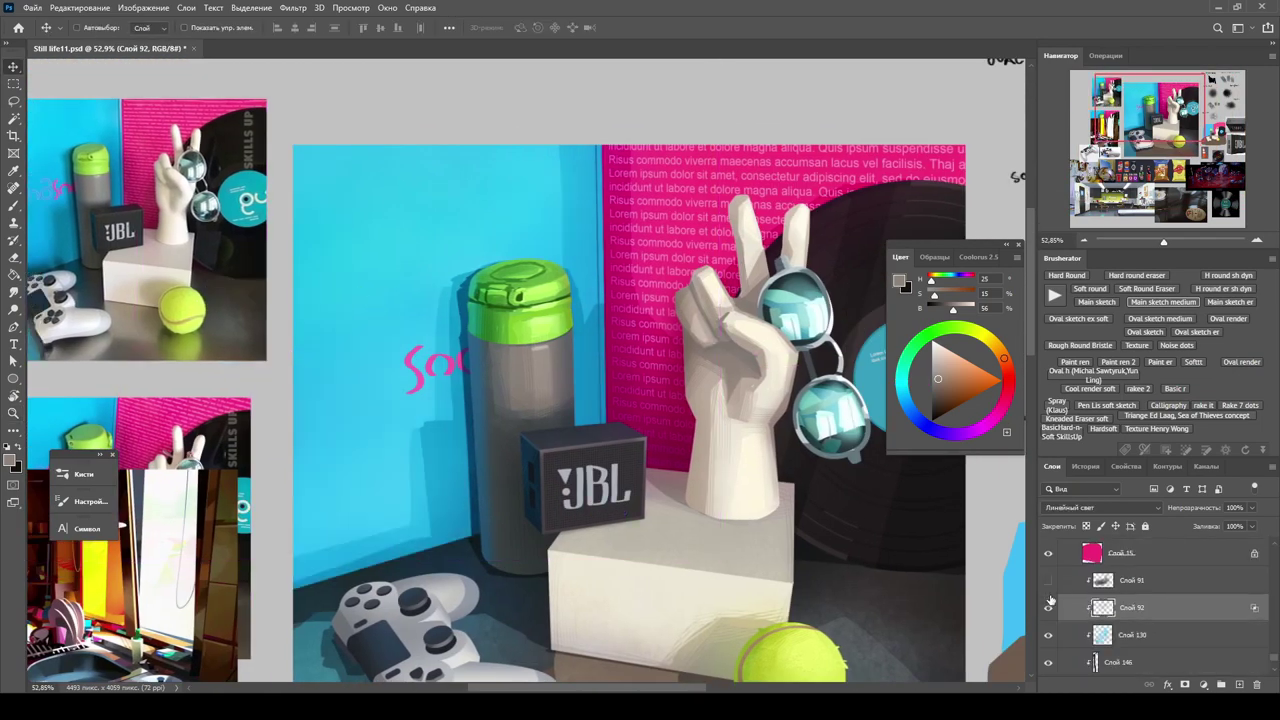
# Select Слой 146 and refine the dark blue shadow along the bottle's left edge with brush and eraser.
pyautogui.keyDown('ctrl'); pyautogui.click(513, 463); pyautogui.keyUp('ctrl')
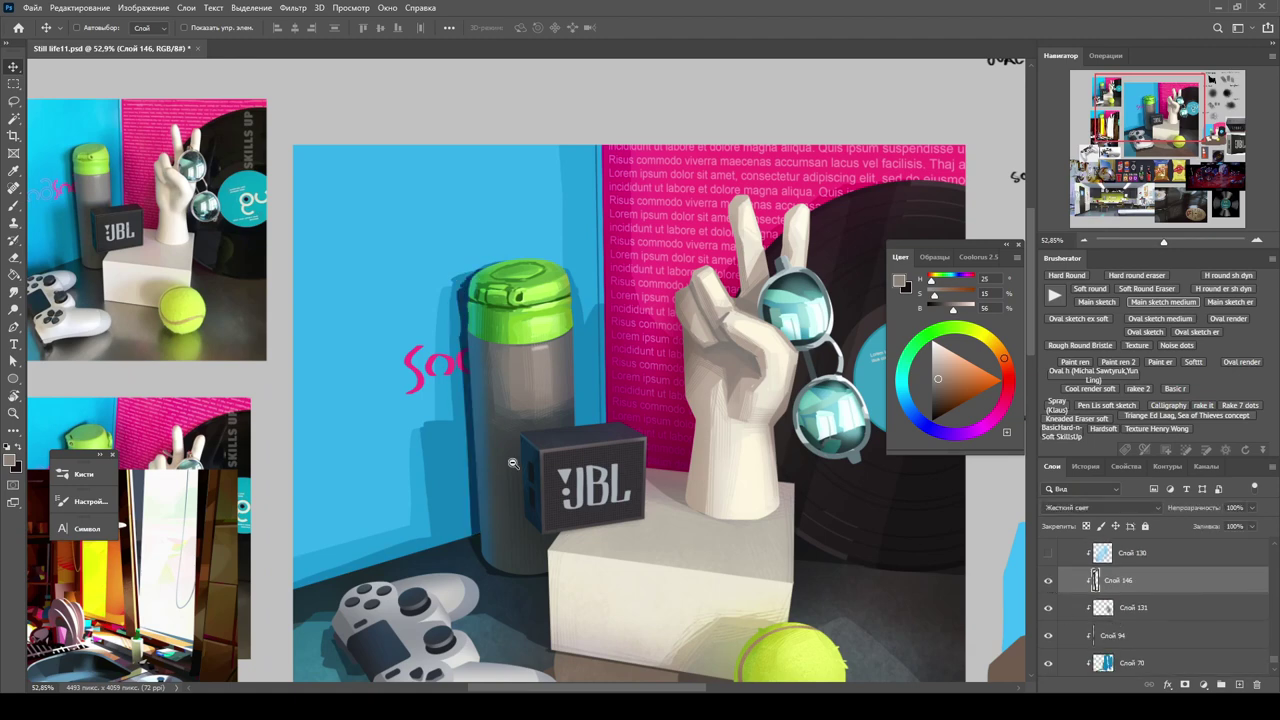
pyautogui.scroll(2, 513, 463)
pyautogui.press('b')
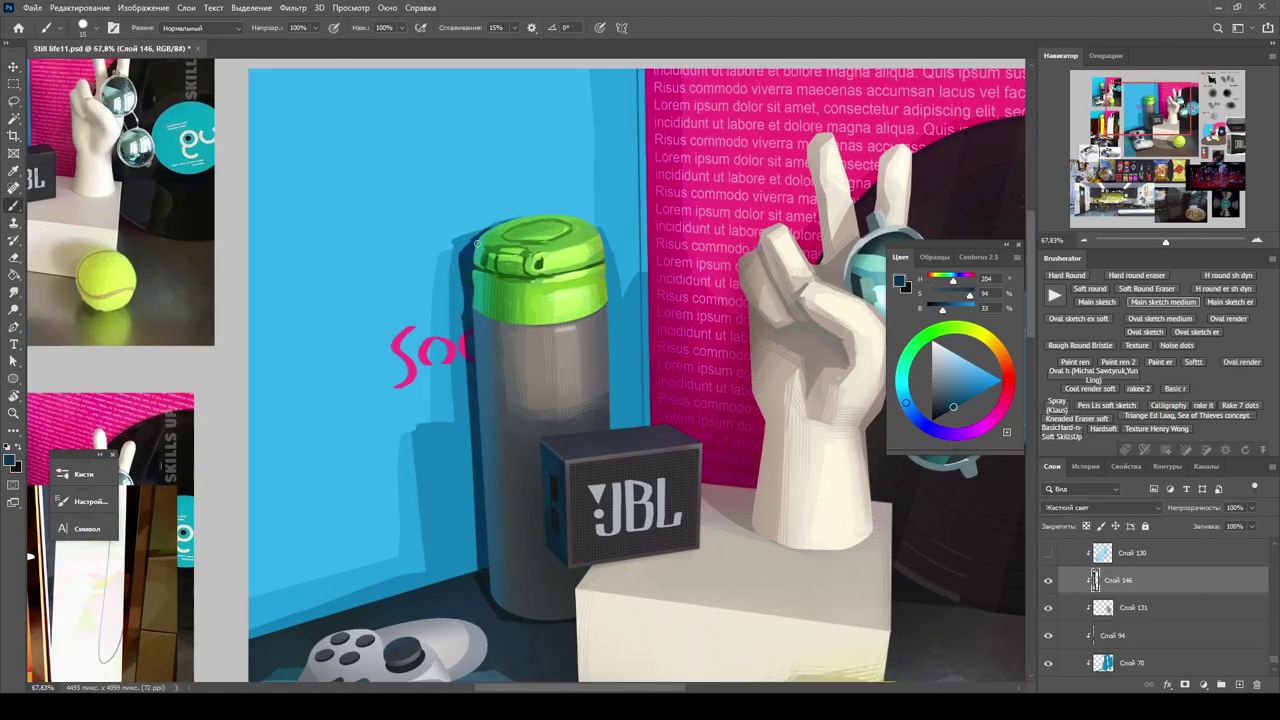
pyautogui.press('e')
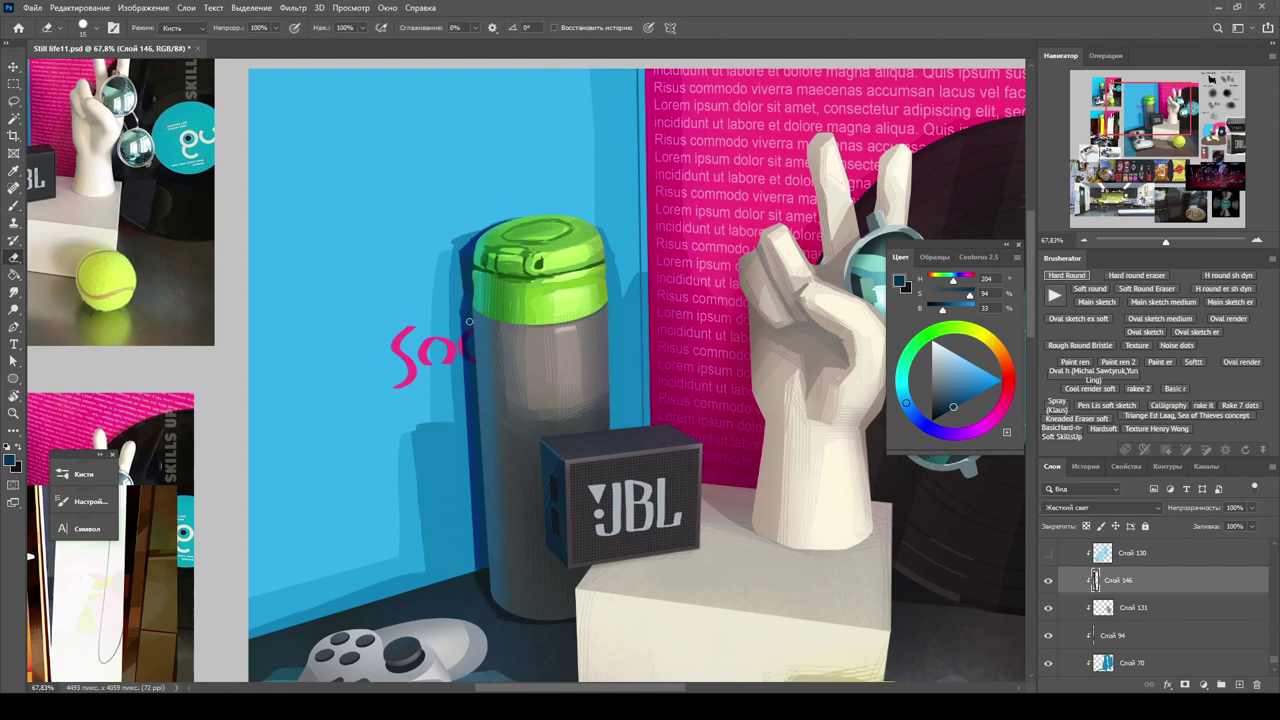
pyautogui.hotkey('ctrl', '-')
pyautogui.hotkey('ctrl', '-')
pyautogui.scroll(1, 1125, 602)
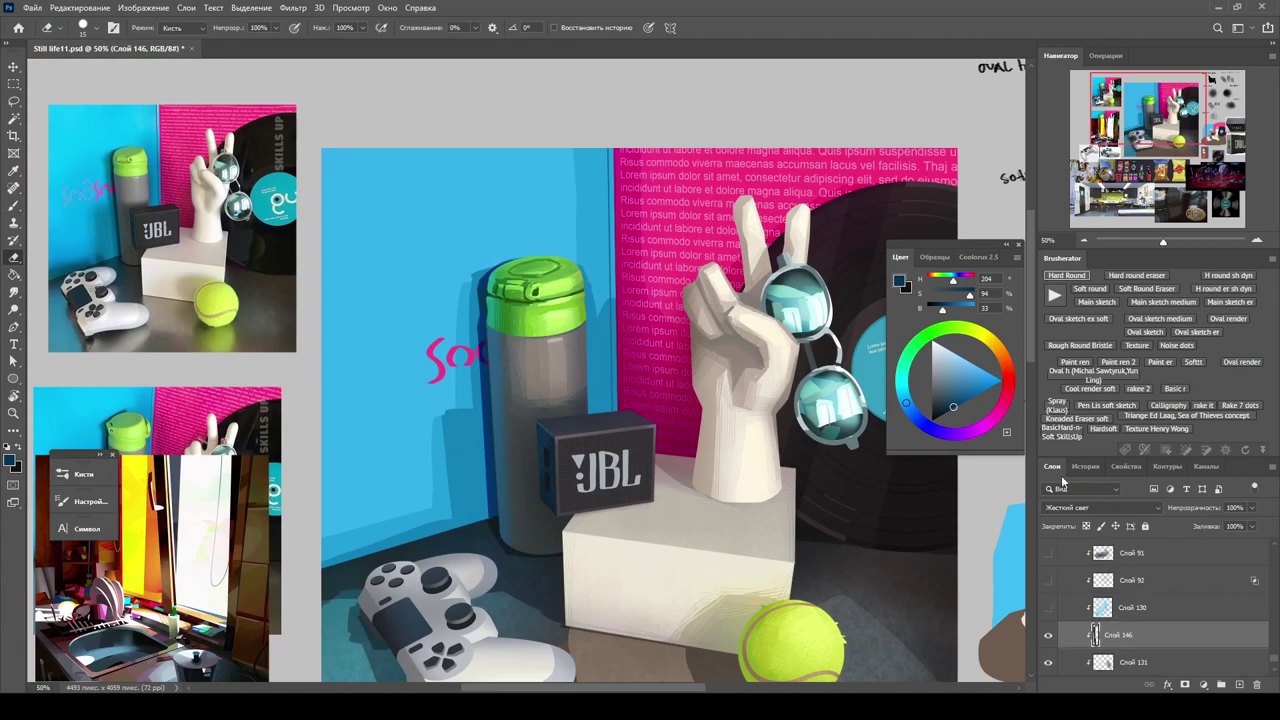
# Check the whole picture and add a new clipped layer below Слой 94 for the blue wall.
pyautogui.press('z')
pyautogui.moveTo(420, 410); pyautogui.dragTo(470, 410)
pyautogui.hotkey('ctrl', '0')
pyautogui.hotkey('ctrl', '+')
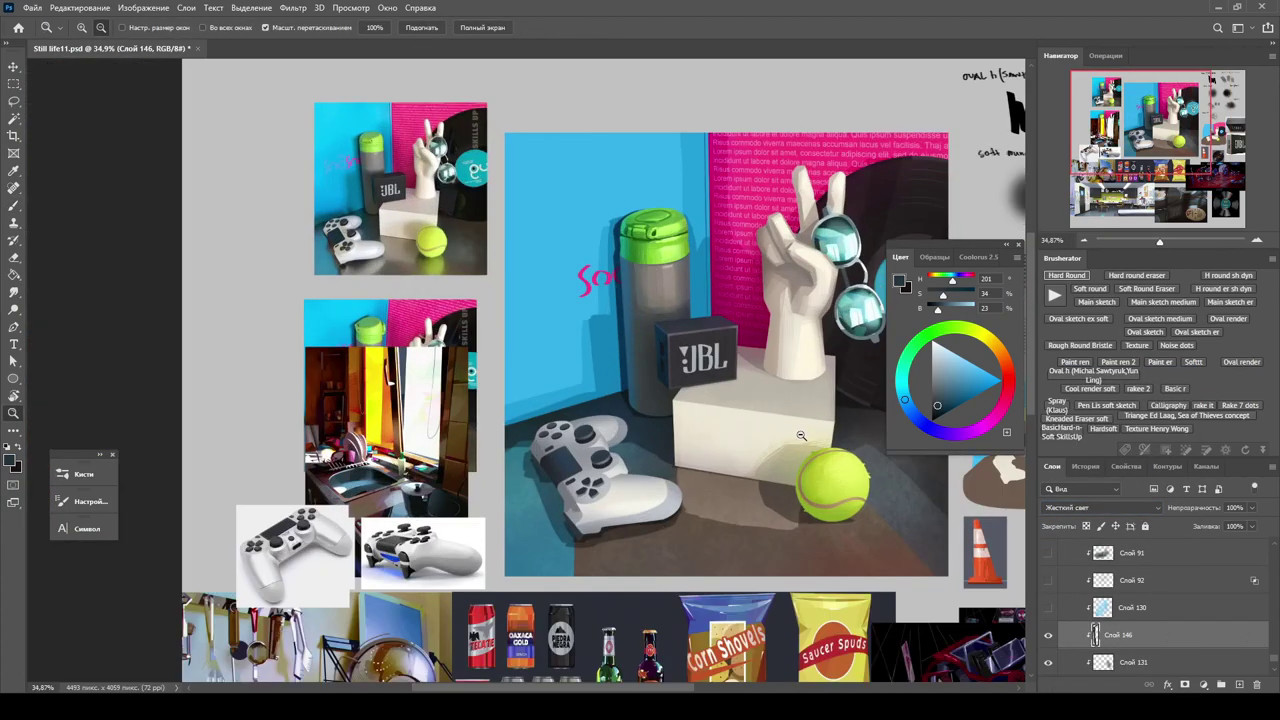
pyautogui.click(1127, 662)
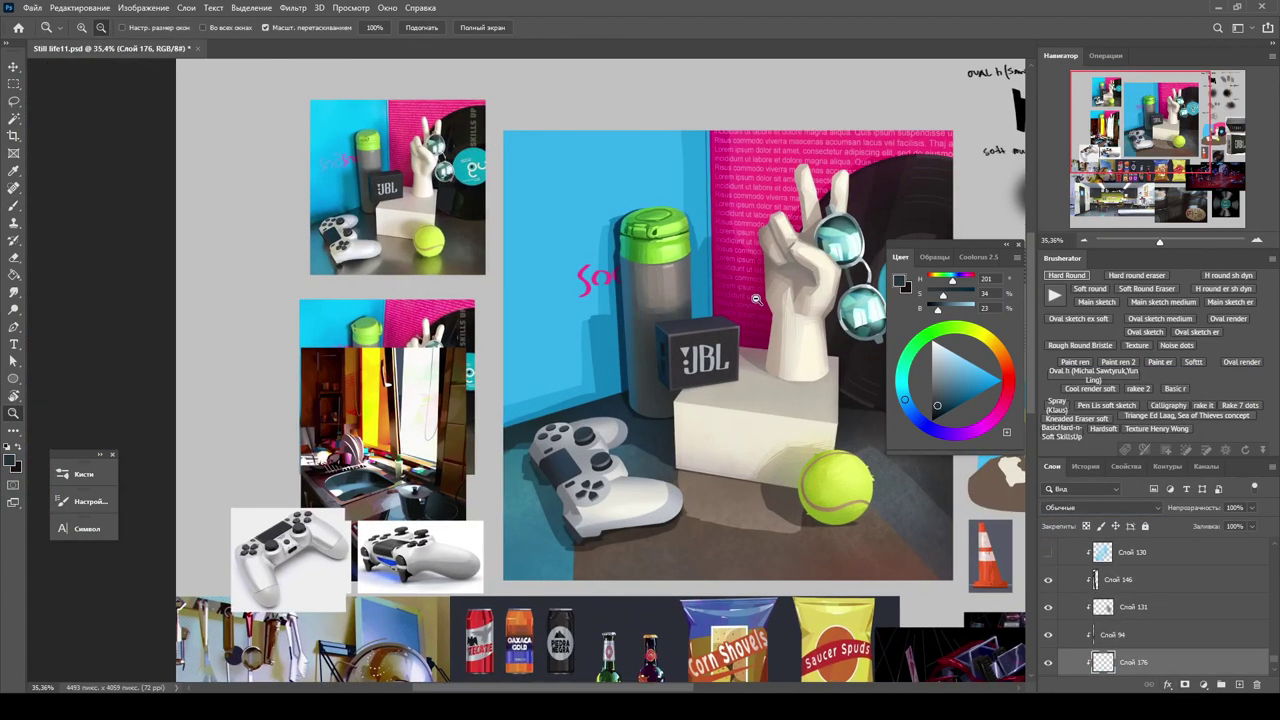
# Paint stepped strokes along the edges of the bottle's shadow on the wall in blue (H 199, S 90, B 72).
pyautogui.press('b')
pyautogui.hotkey('ctrl', '+')
pyautogui.rightClick(662, 300)
pyautogui.doubleClick(1049, 507)
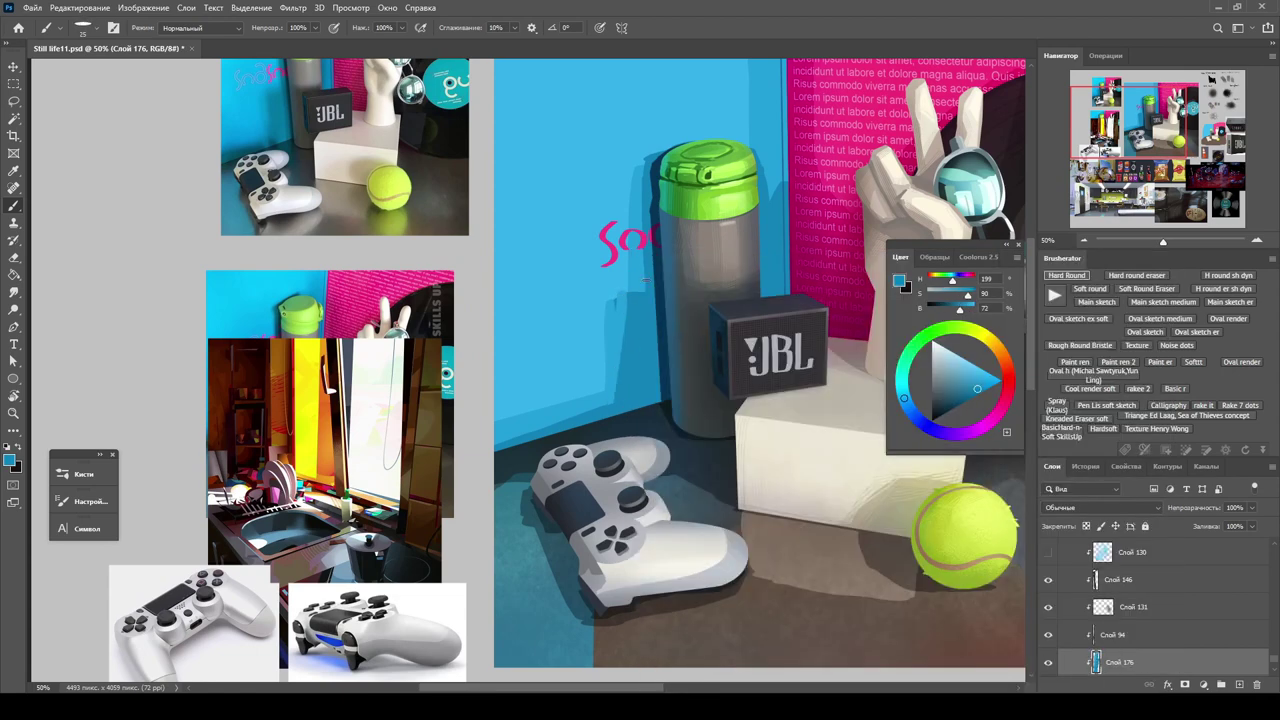
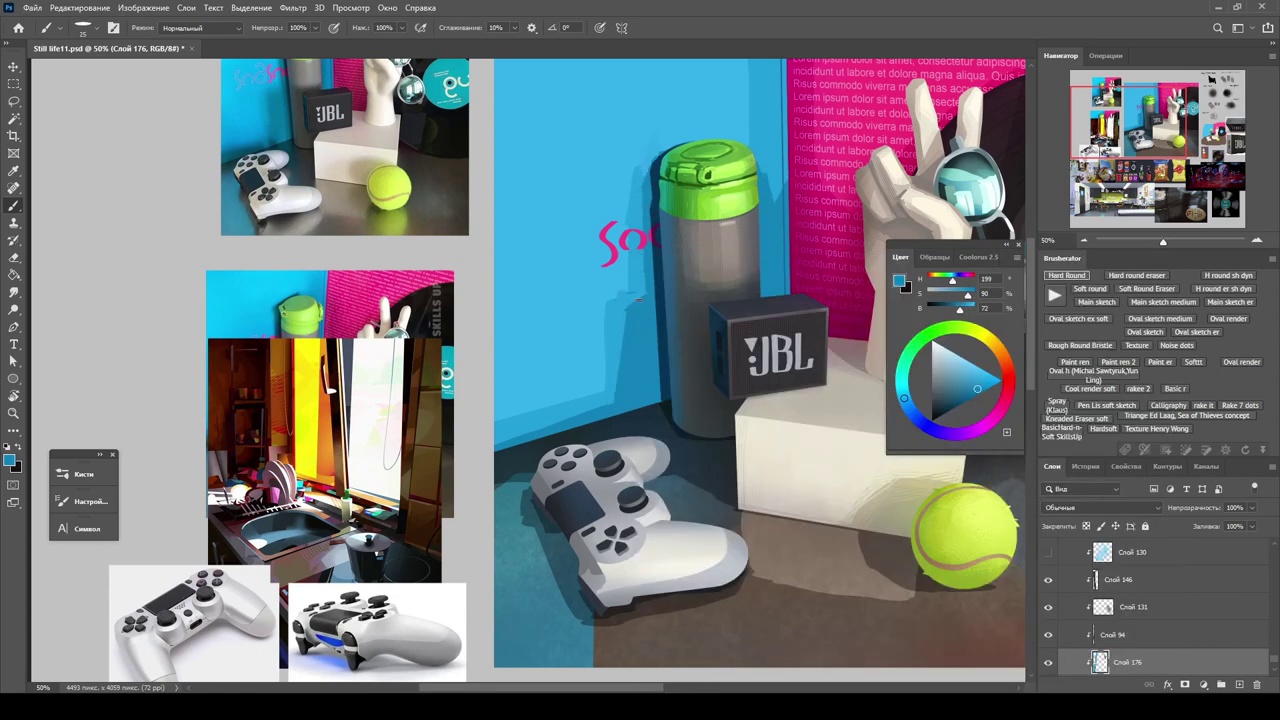
pyautogui.scroll(2, 630, 382)
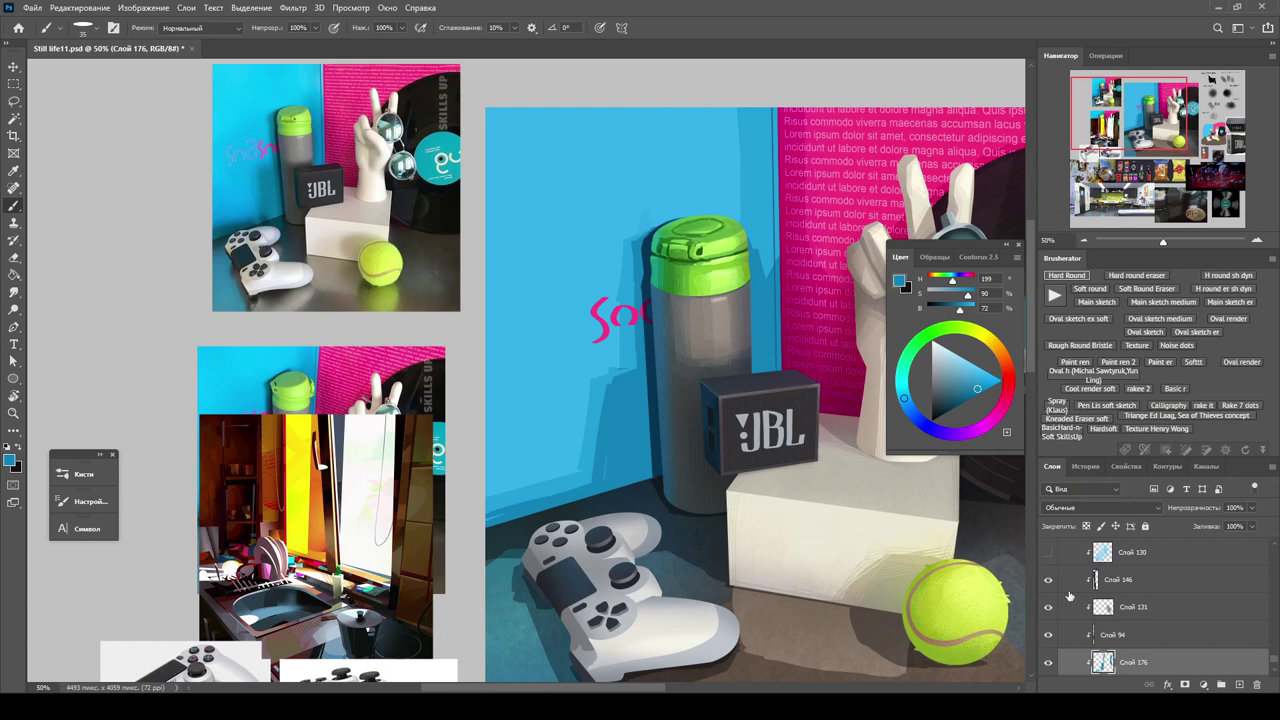
# Add a new clipped layer above Слой 176 and hatch the shadow on the blue wall with a rake brush.
pyautogui.click(1239, 685)
pyautogui.rightClick(692, 300)
pyautogui.press('Escape')
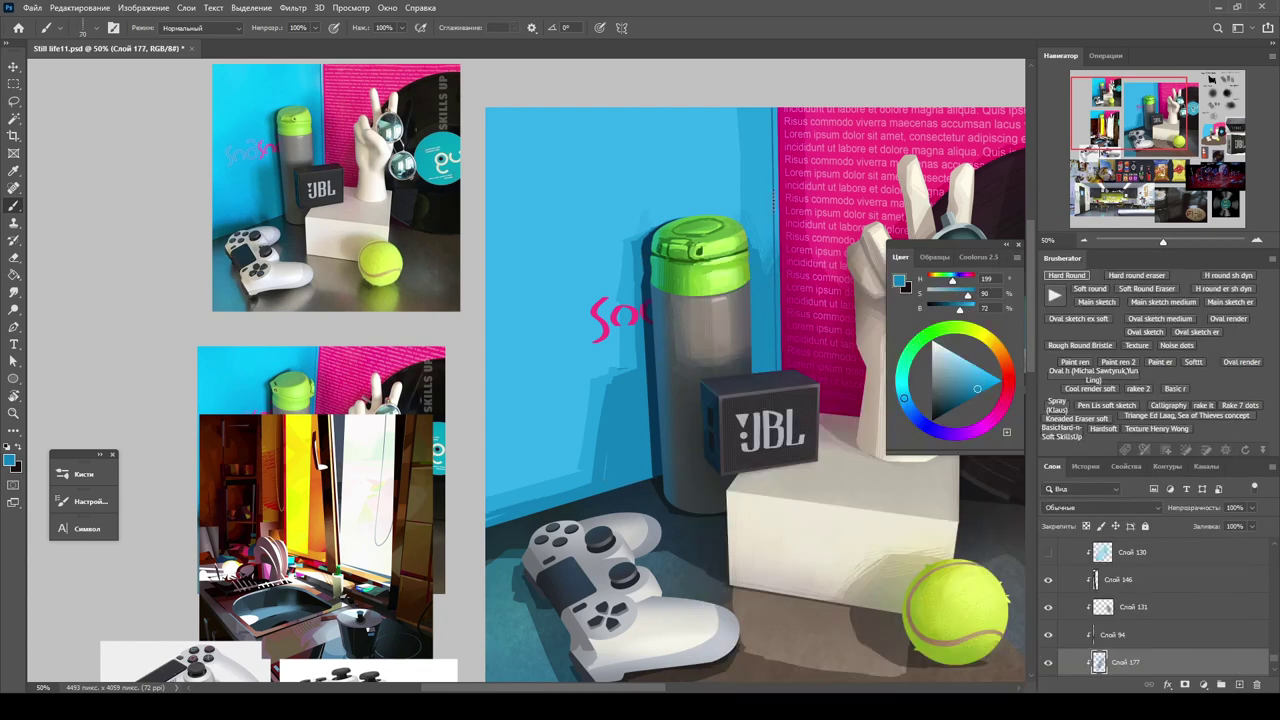
# Clean up the wall shadow on Слой 176 with the eraser and dismiss the history eraser error.
pyautogui.press('e')
pyautogui.hotkey('alt', '[')
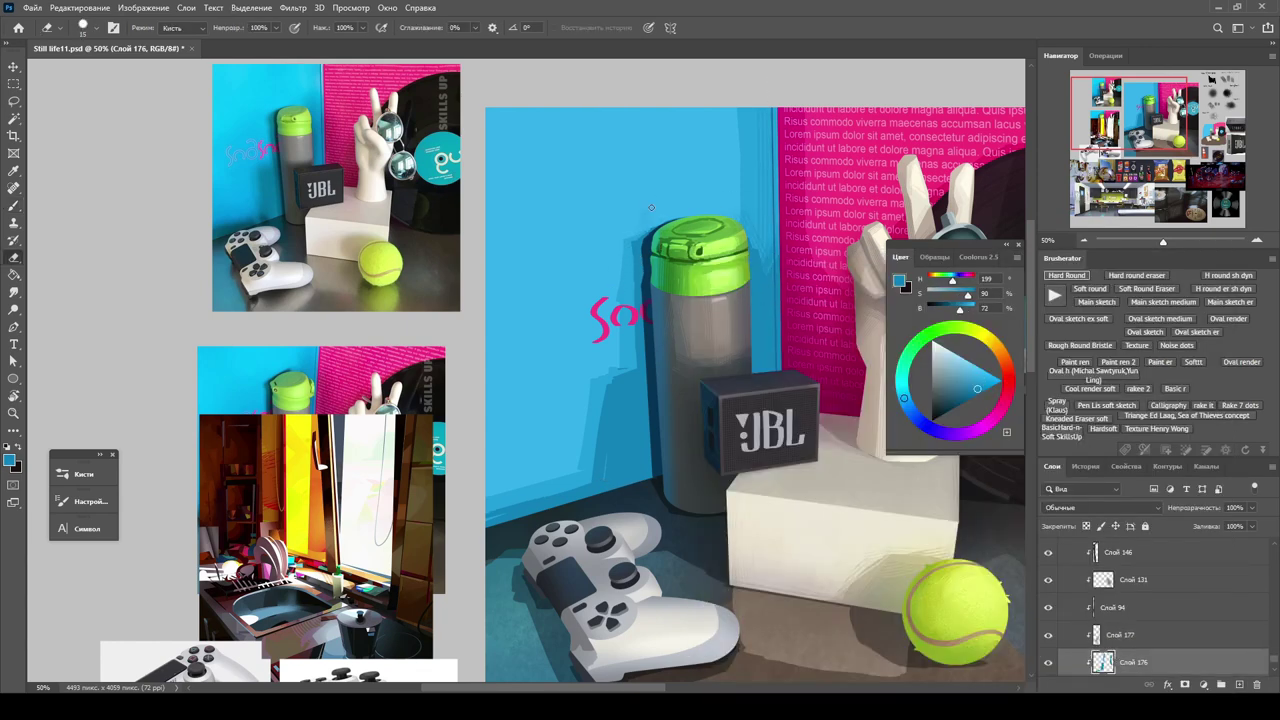
pyautogui.press('b')
pyautogui.click(1104, 274)
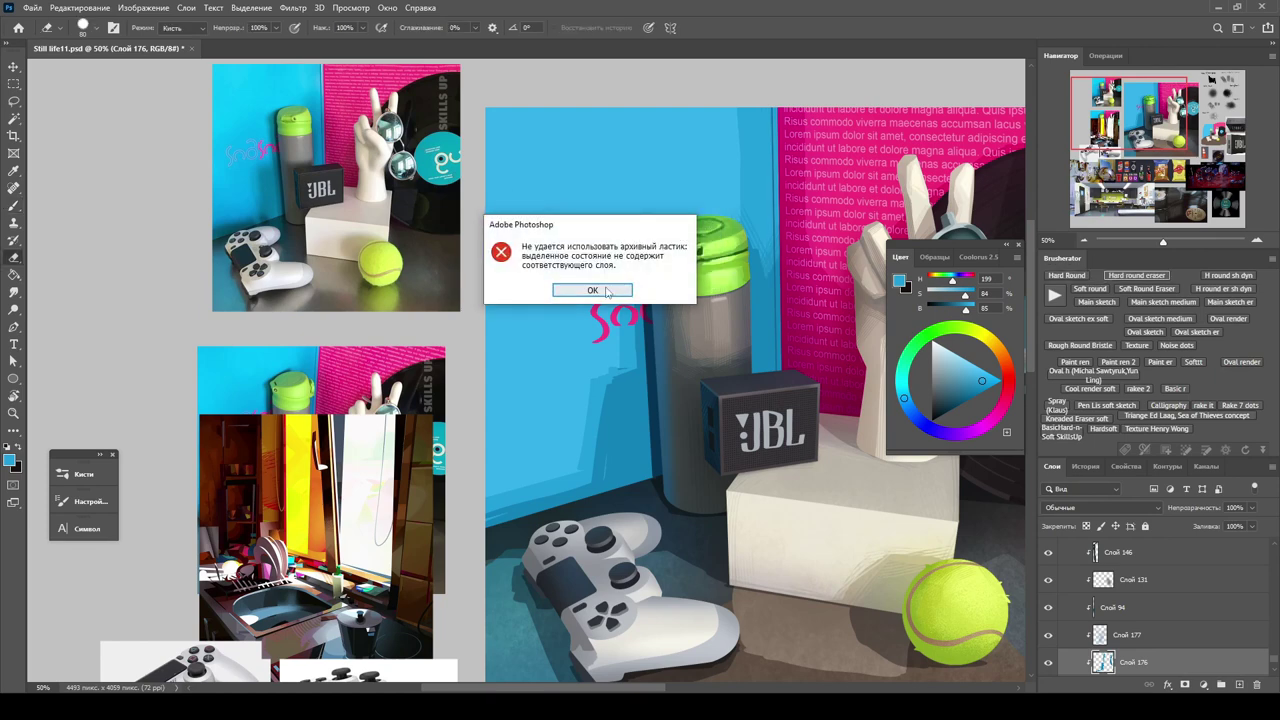
pyautogui.press('Return')
# Hatch the bottle's shadow edges on Слой 177 in sampled blues and trim the shadow on Слой 176 with Hard round eraser.
pyautogui.press('b')
pyautogui.hotkey('alt', ']')
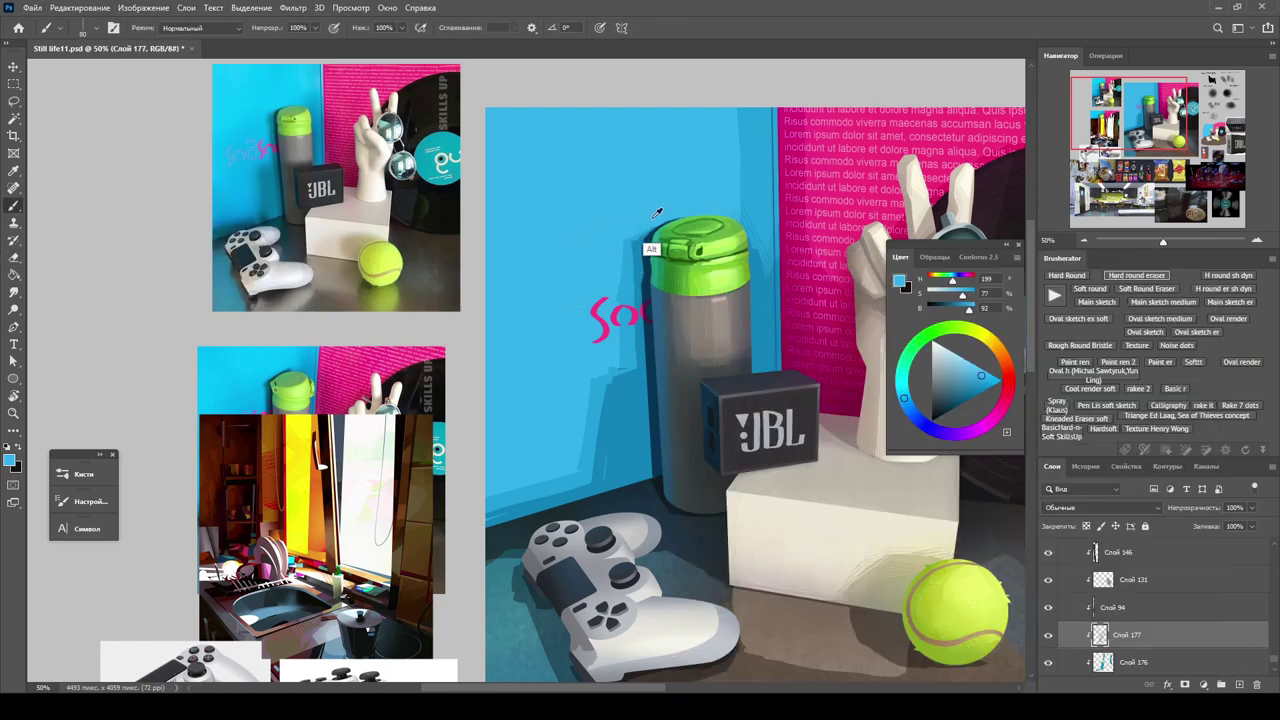
pyautogui.keyDown('alt'); pyautogui.click(630, 388); pyautogui.keyUp('alt')
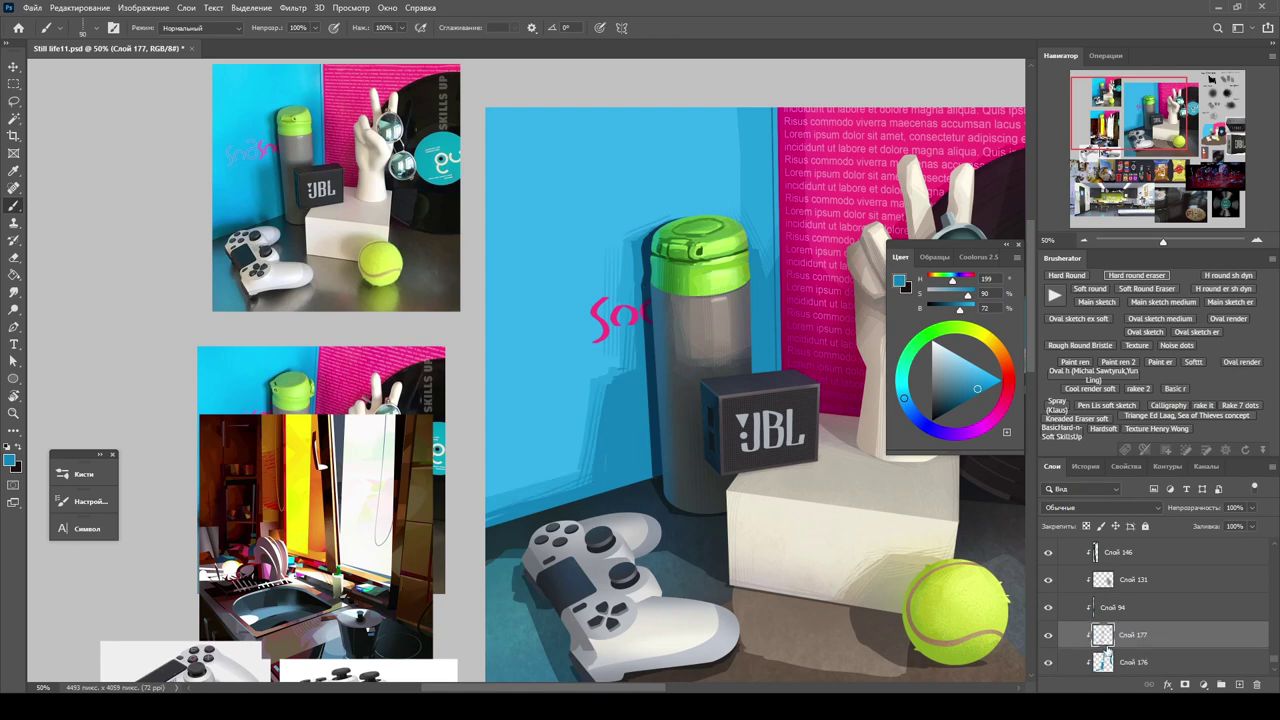
pyautogui.click(1107, 655)
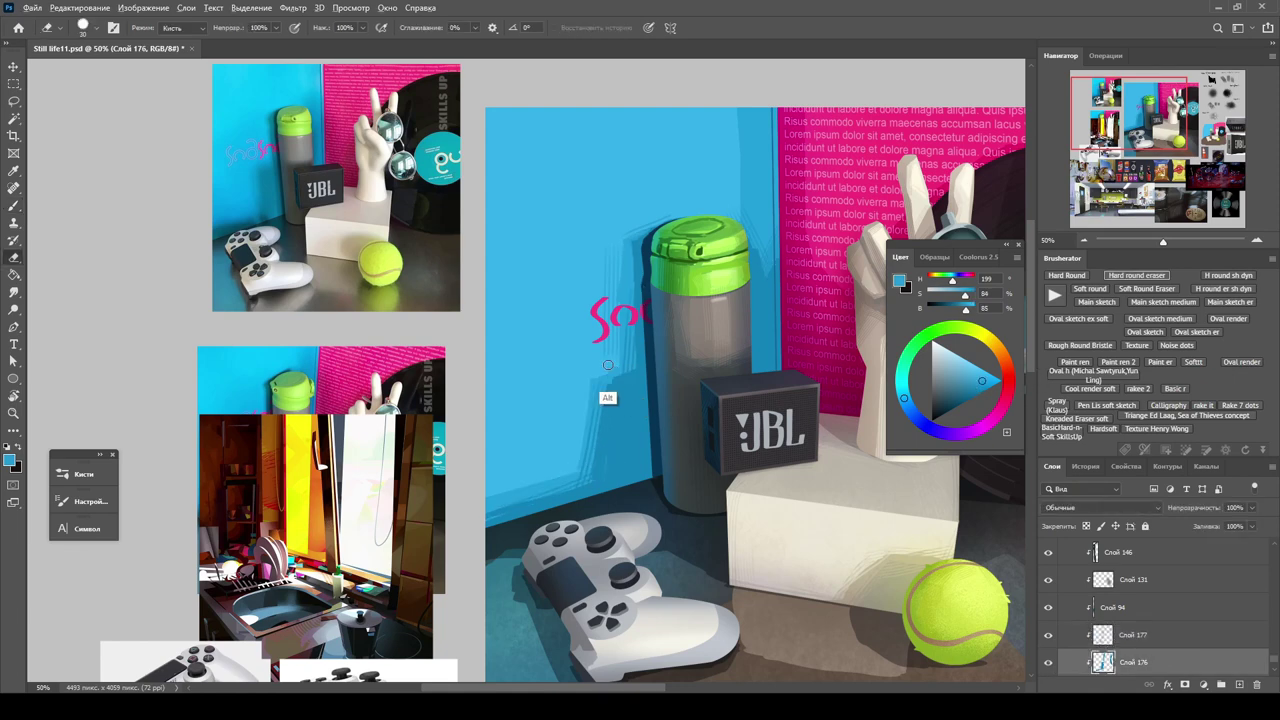
pyautogui.press('alt')
pyautogui.hotkey('alt', ']')
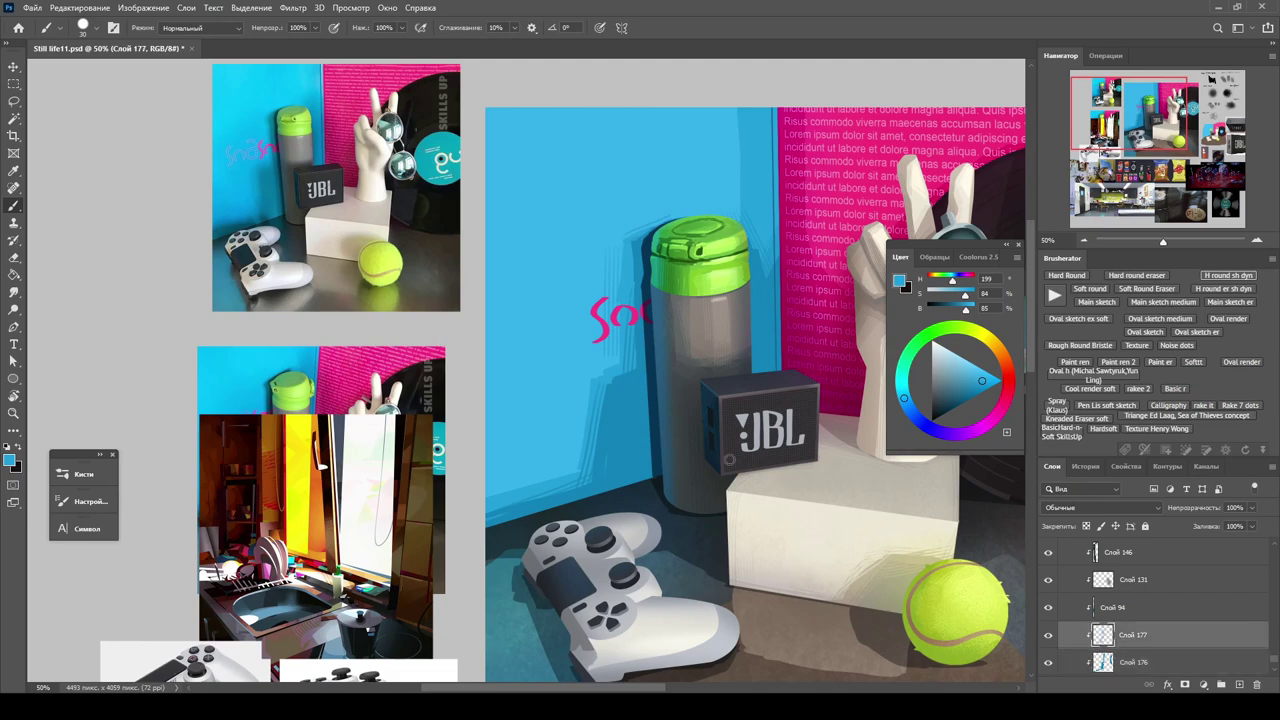
# Continue hatching the shadow edges on the wall with a rake brush and compare the picture with Слой 177 hidden and shown.
pyautogui.rightClick(626, 250)
pyautogui.press('Escape')
pyautogui.scroll(1, 700, 340)
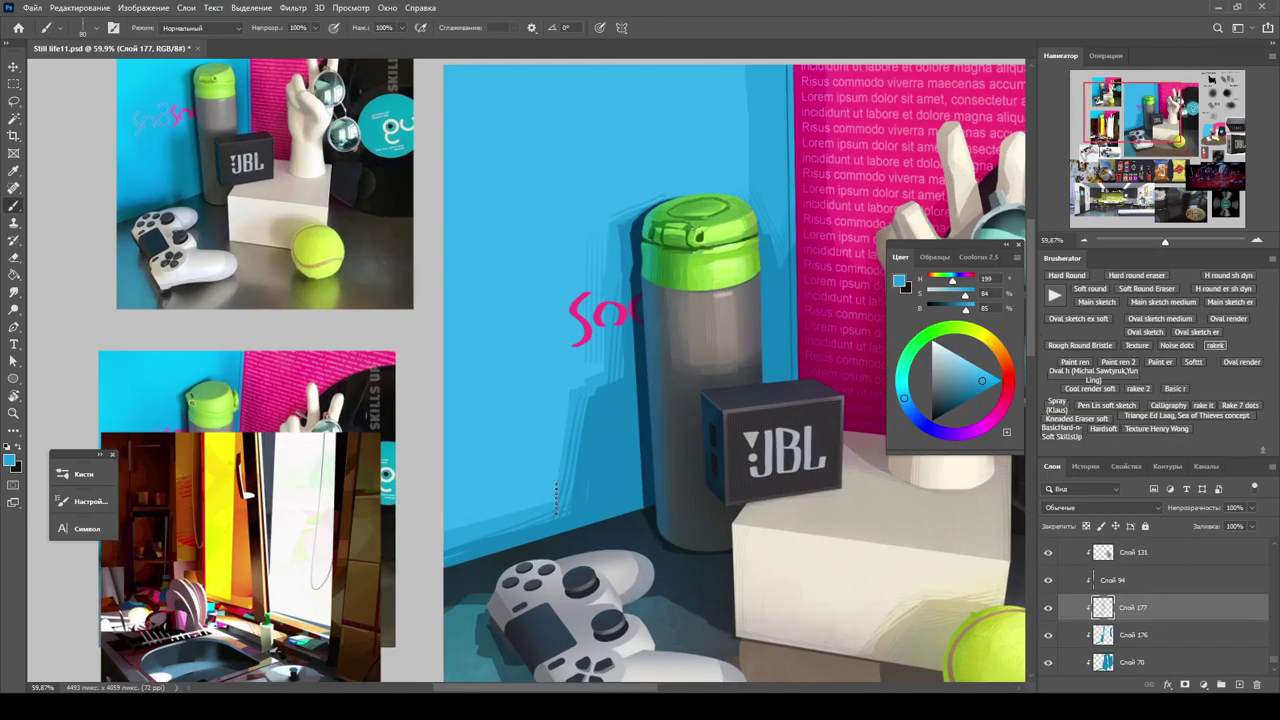
pyautogui.scroll(-1, 556, 495)
pyautogui.click(1049, 608)
pyautogui.click(1049, 608)
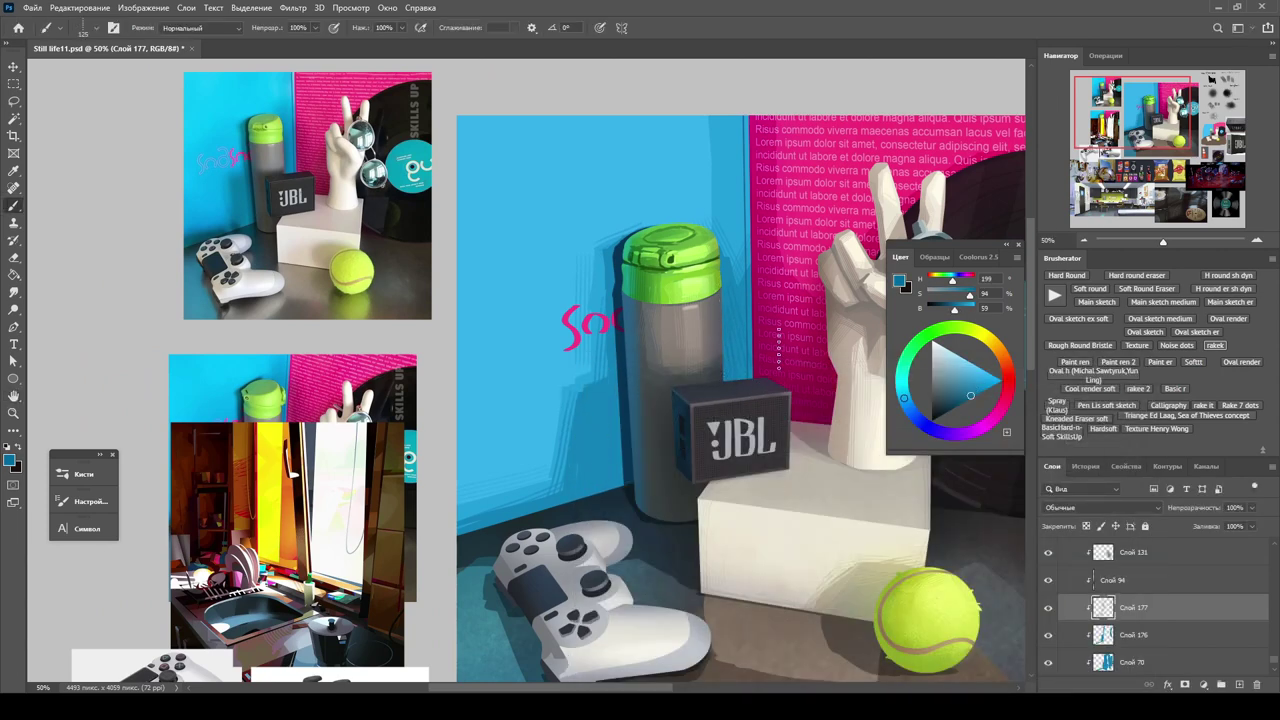
# Hide Слой 126 and Слой 154 in the bottle's group and select Слой 120 for work on the green lid.
pyautogui.scroll(-1, 748, 487)
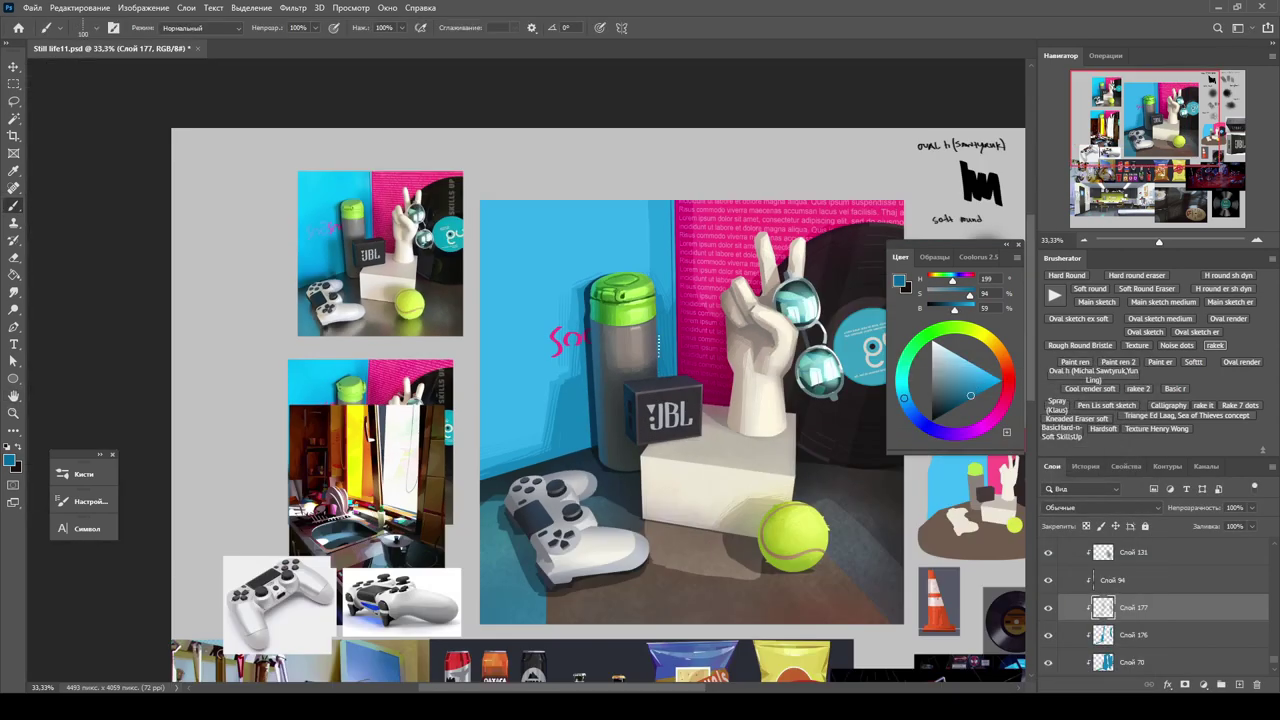
pyautogui.scroll(-1, 513, 367)
pyautogui.press('v')
pyautogui.scroll(5, 616, 297)
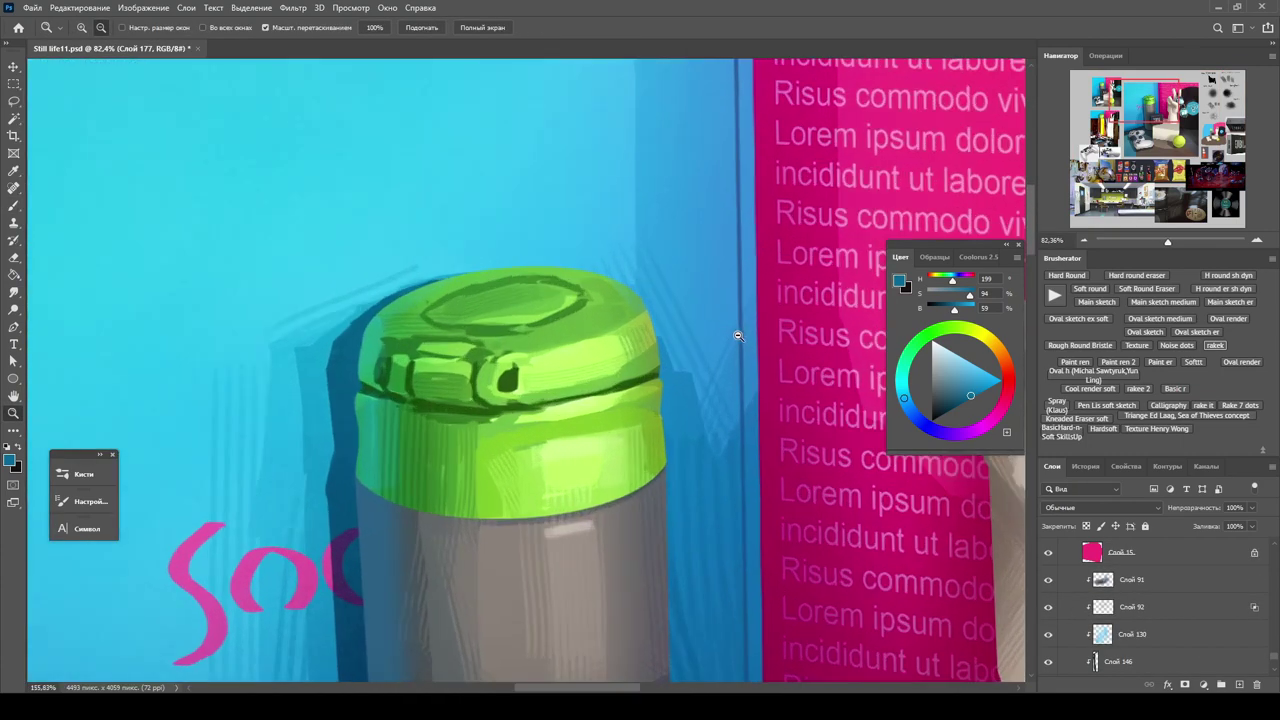
pyautogui.click(631, 458)
pyautogui.click(1048, 550)
pyautogui.click(1048, 578)
pyautogui.click(1170, 605)
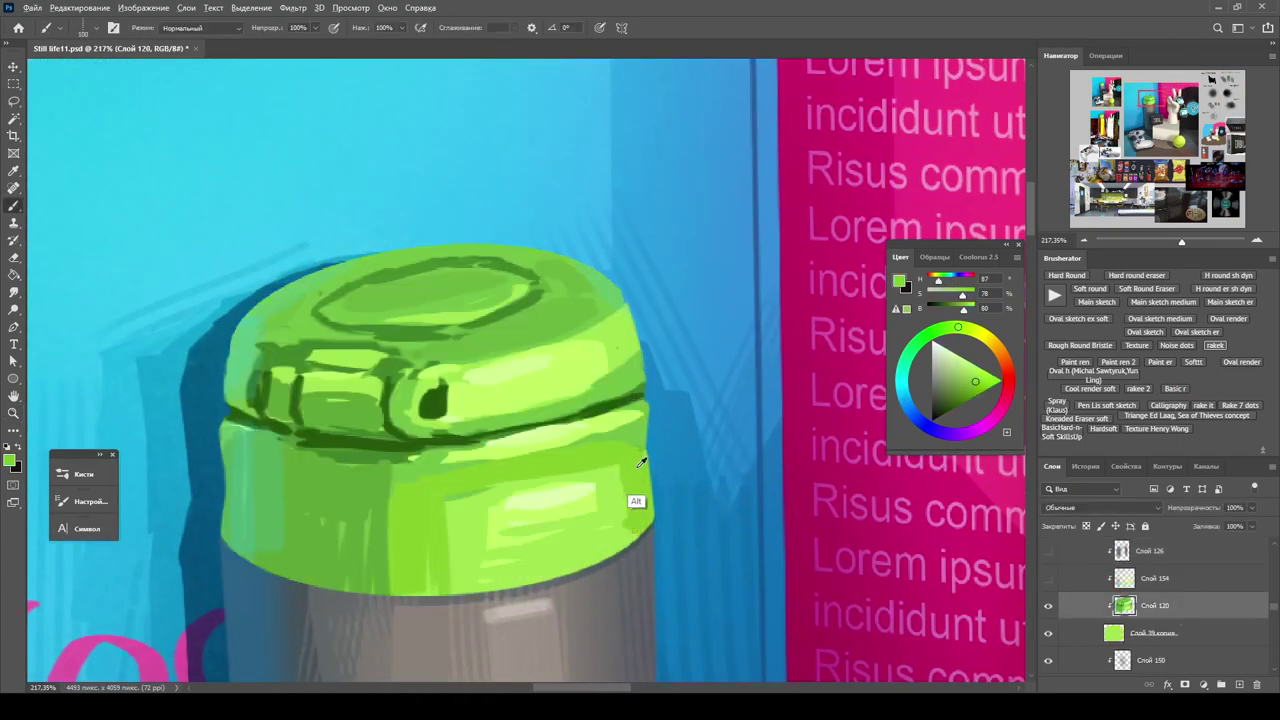
# Refine the bottle's green lid on Слой 120 with a smaller H round sh dyn brush and show the hidden layers again.
pyautogui.press('b')
pyautogui.press('[')
pyautogui.press('[')
pyautogui.press('[')
pyautogui.press('[')
pyautogui.press('[')
pyautogui.press('[')
pyautogui.press('[')
pyautogui.press('[')
pyautogui.click(1048, 551)
pyautogui.press('z')
pyautogui.hotkey('ctrl', '0')
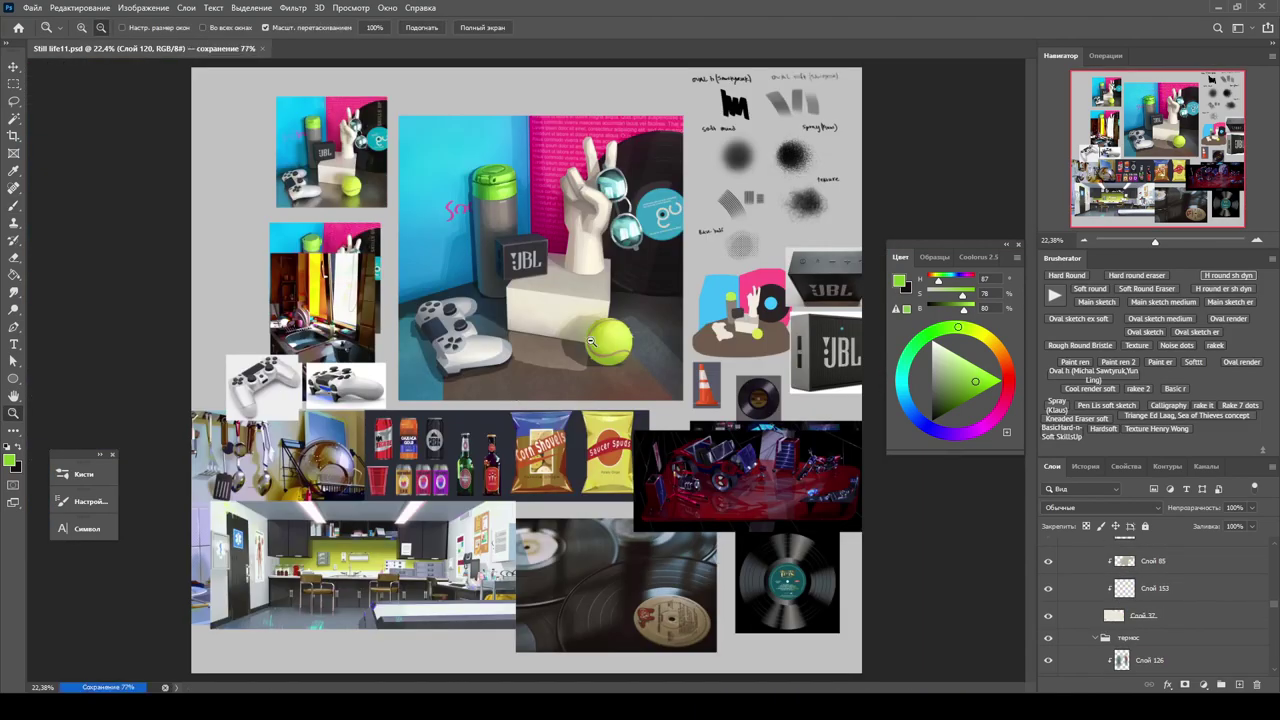
# Inspect the game controller in the painting, checking it with Слой 144 and Группа 10 hidden and shown.
pyautogui.moveTo(590, 287); pyautogui.dragTo(592, 289)
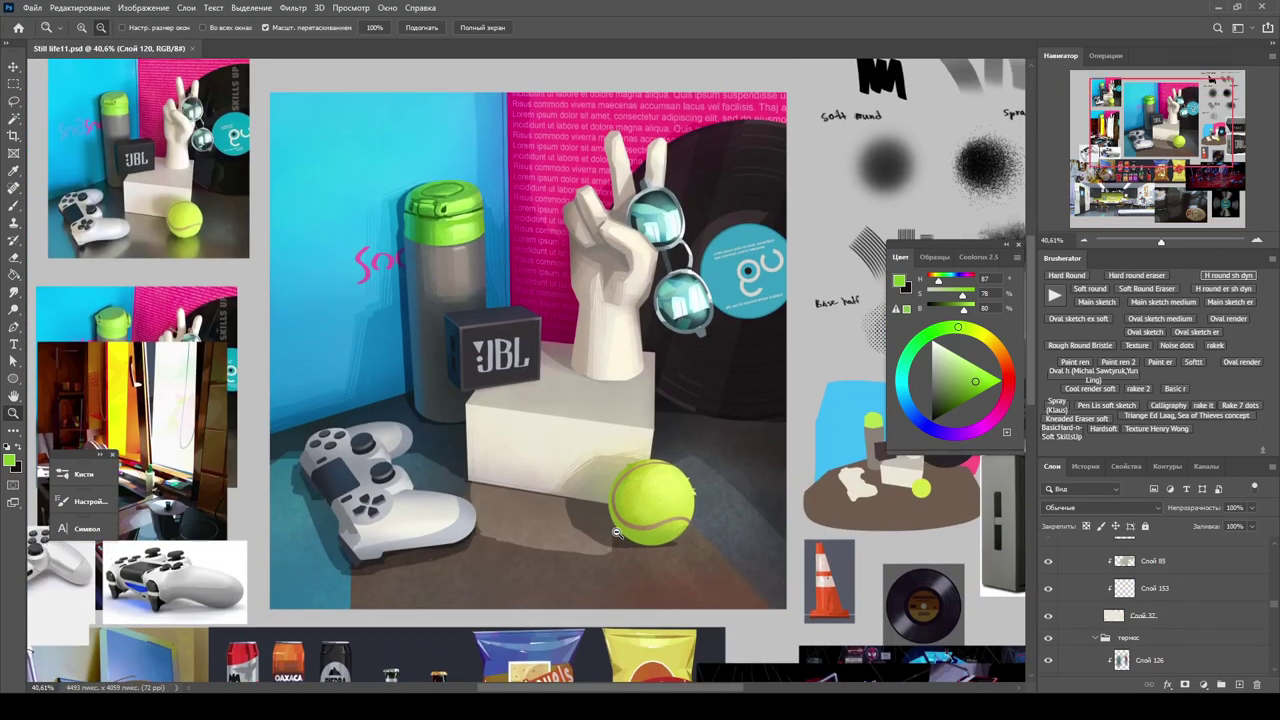
pyautogui.keyDown('alt'); pyautogui.click(604, 403); pyautogui.keyUp('alt')
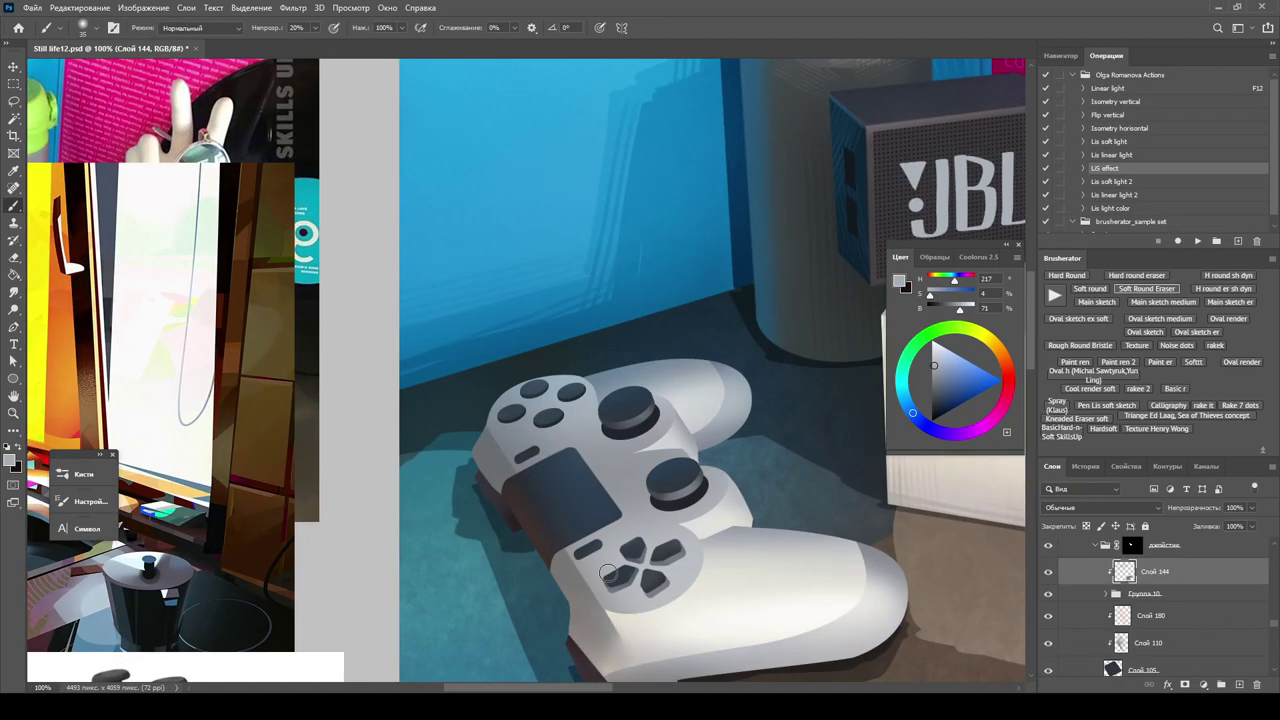
pyautogui.keyDown('alt'); pyautogui.click(606, 545); pyautogui.keyUp('alt')
pyautogui.hotkey('ctrl', '-')
pyautogui.hotkey('ctrl', '-')
pyautogui.hotkey('ctrl', '+')
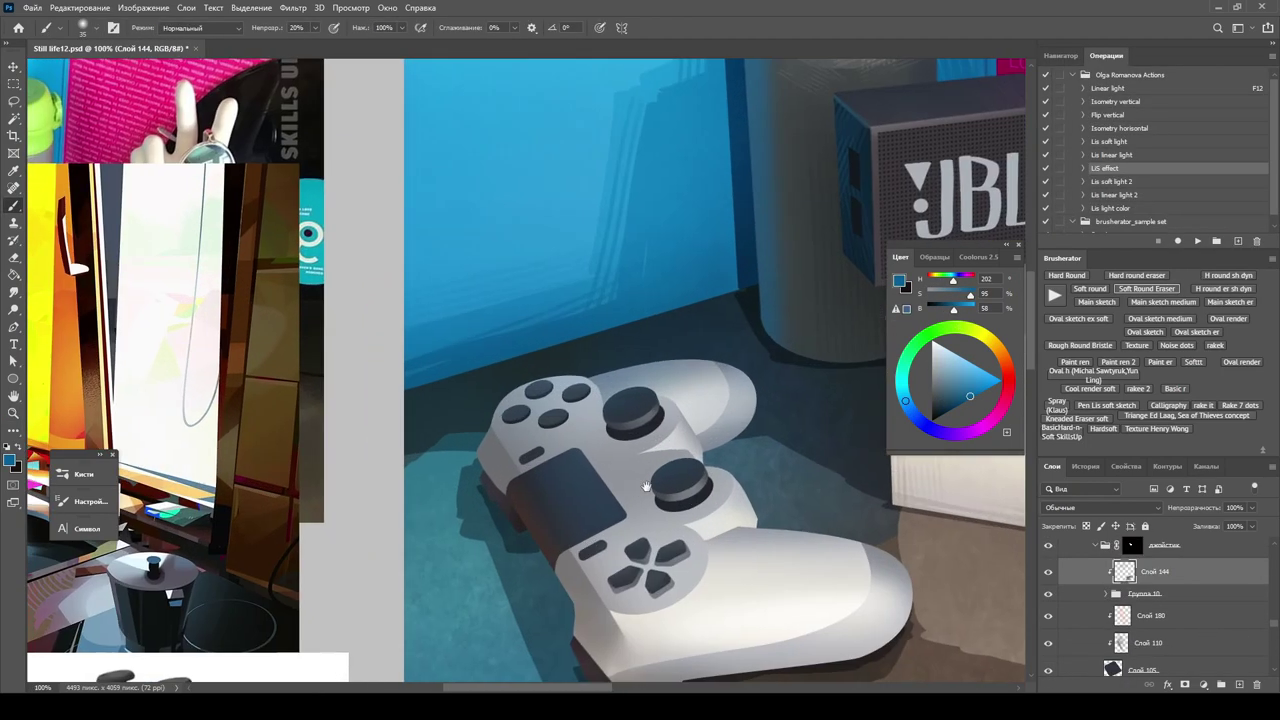
pyautogui.click(1049, 574)
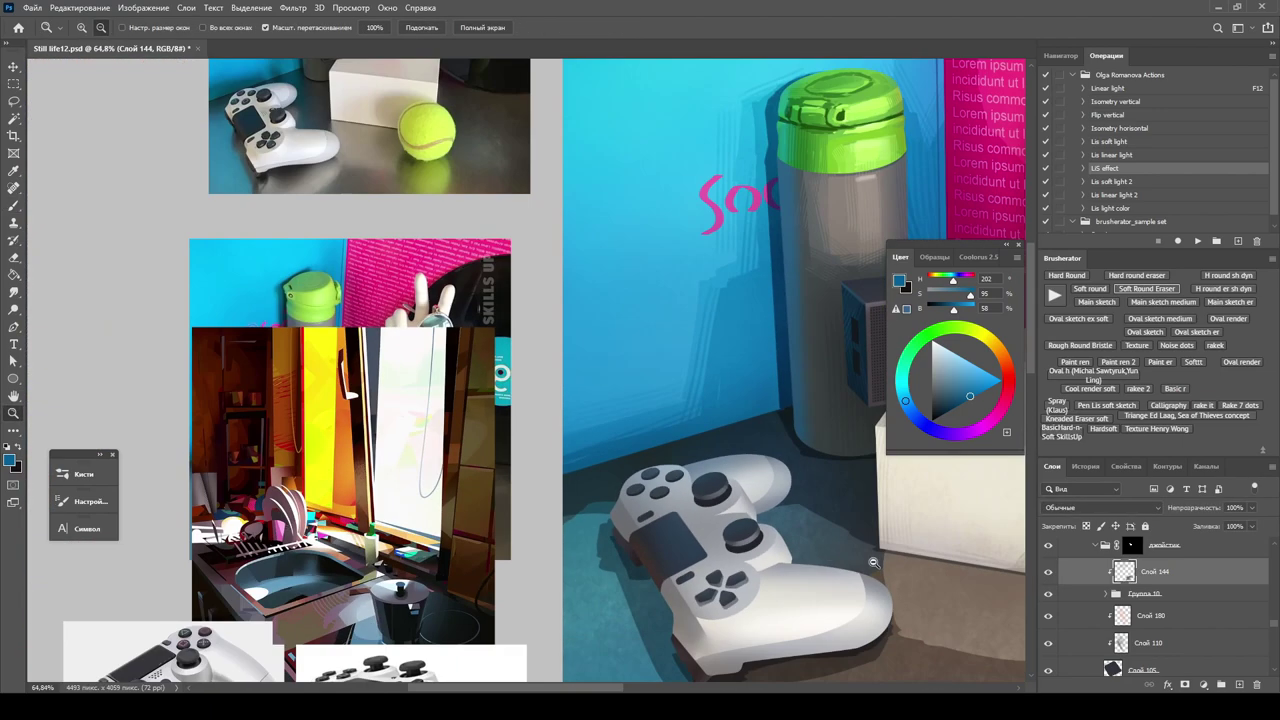
pyautogui.click(1048, 594)
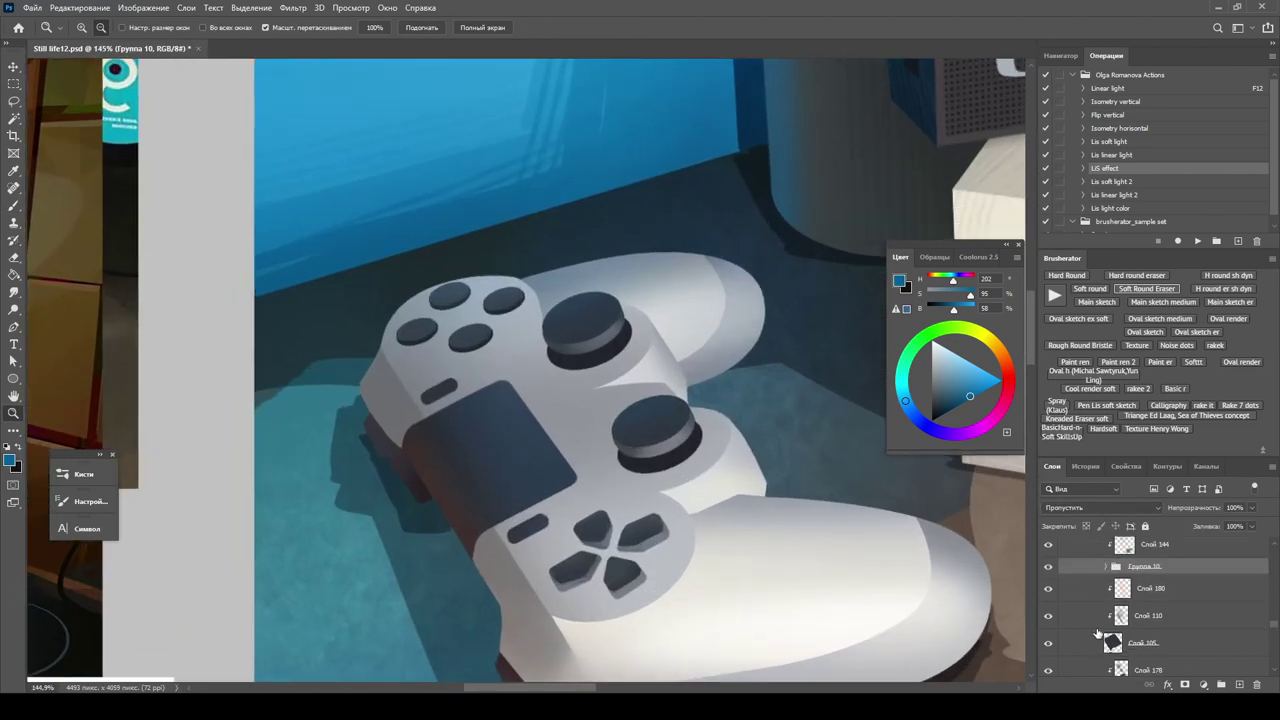
# Move Слой 180, Слой 110 and the touchpad layer Слой 105 into Группа 10.
pyautogui.scroll(-1, 1143, 620)
pyautogui.click(1143, 640)
pyautogui.scroll(2, 1143, 620)
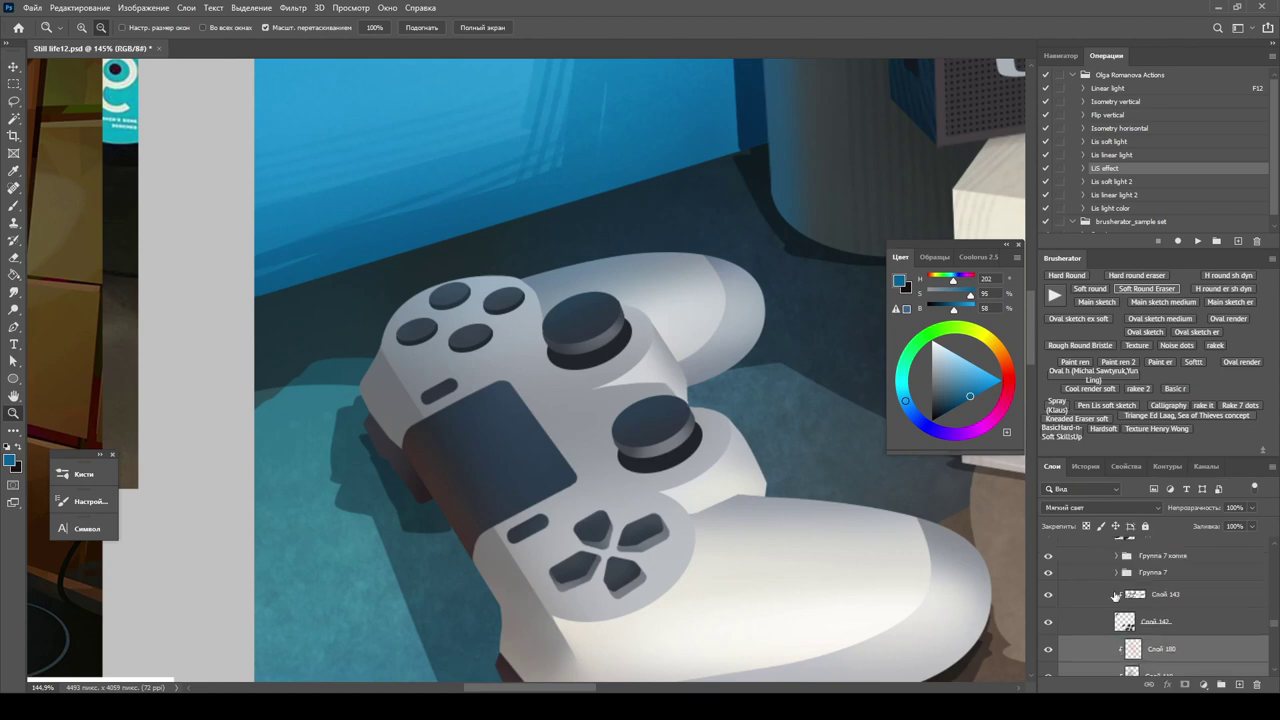
pyautogui.click(1103, 589)
pyautogui.click(1104, 621)
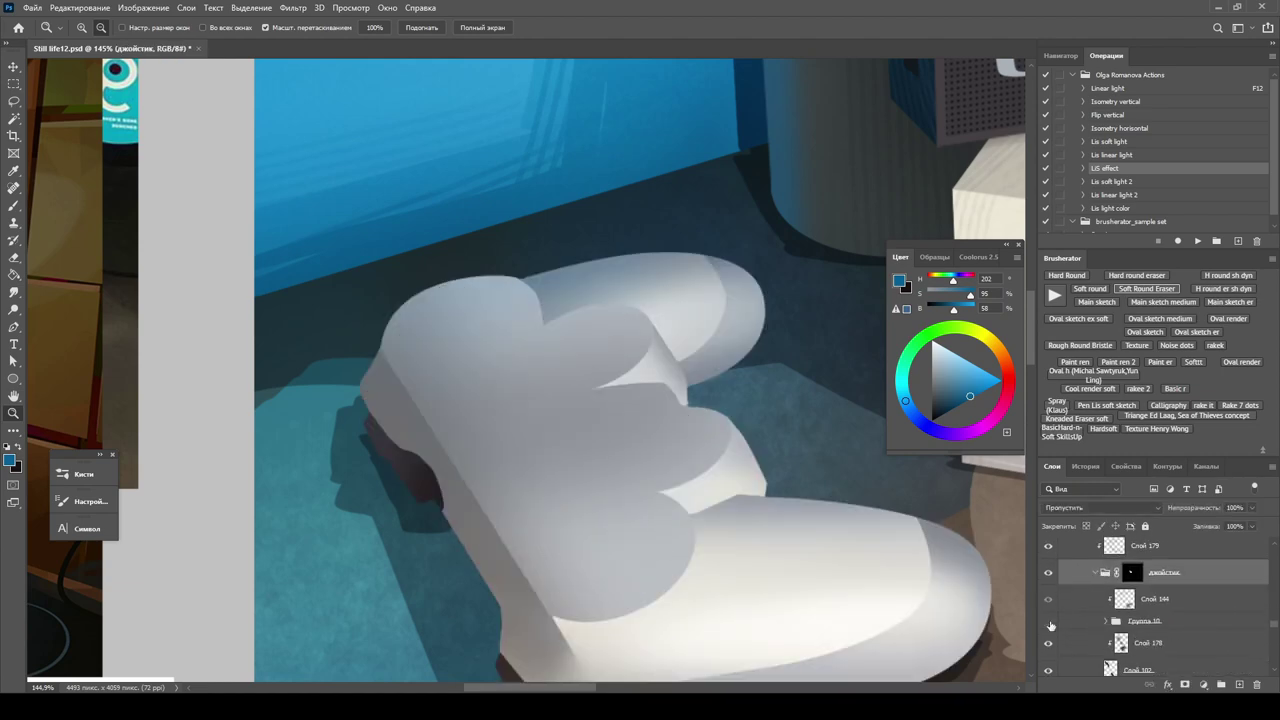
# Apply a Multiply drop shadow to Группа 10 at a 108° angle, in the dark blue sampled from the controller's touchpad.
pyautogui.doubleClick(1210, 621)
pyautogui.click(660, 316)
pyautogui.click(892, 146)
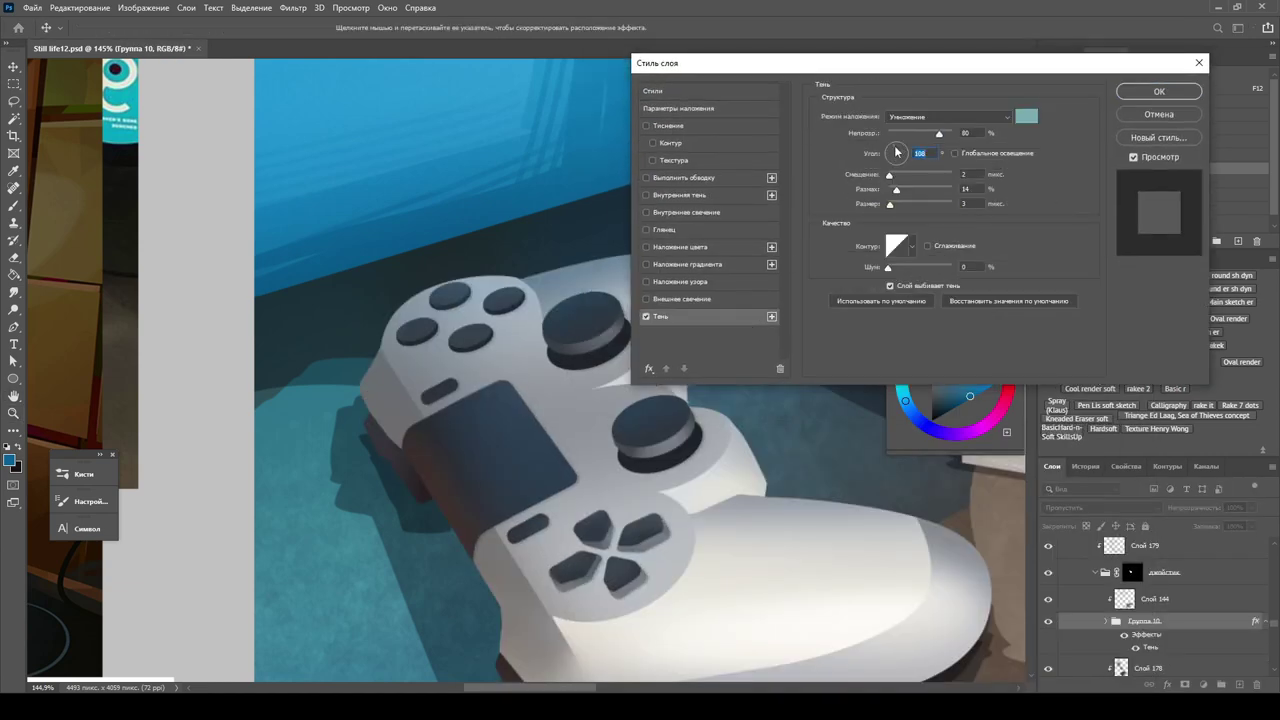
pyautogui.click(1026, 116)
pyautogui.click(476, 330)
pyautogui.click(1111, 297)
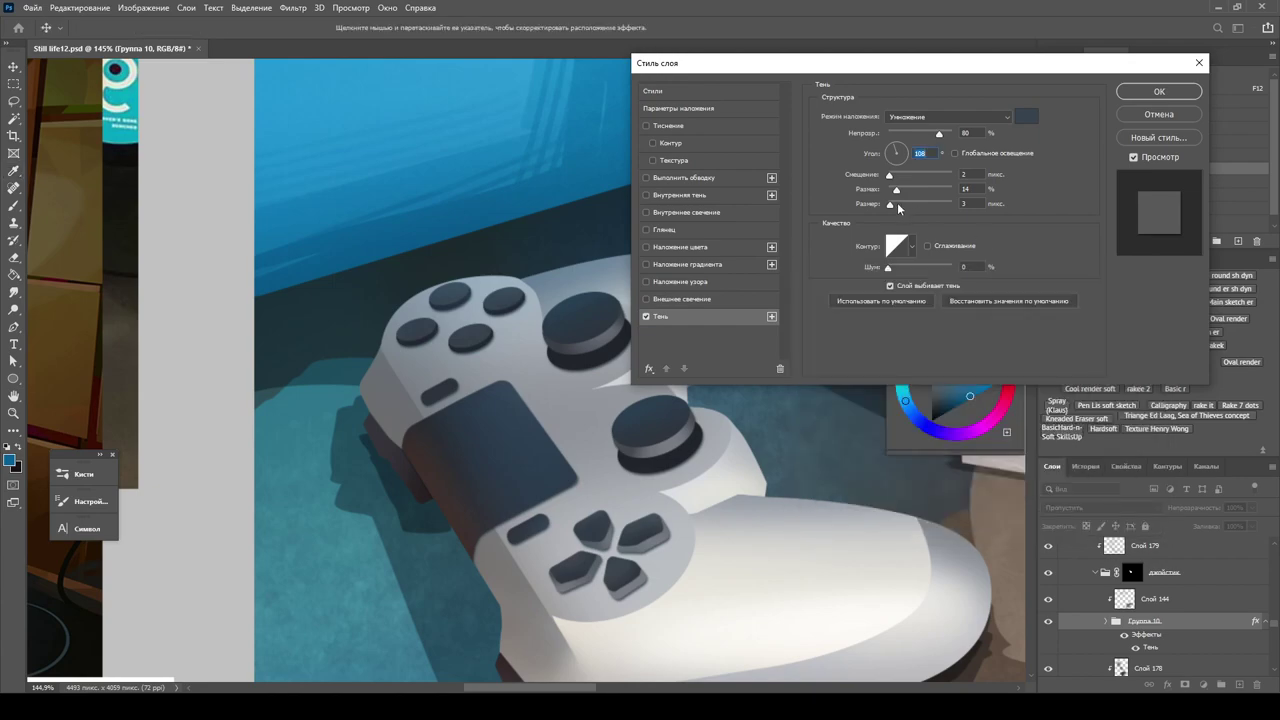
pyautogui.press('Return')
# Try painting light highlights on the D-pad buttons' edges with Main sketch medium on a new layer clipped above Слой 142.
pyautogui.scroll(-5, 340, 203)
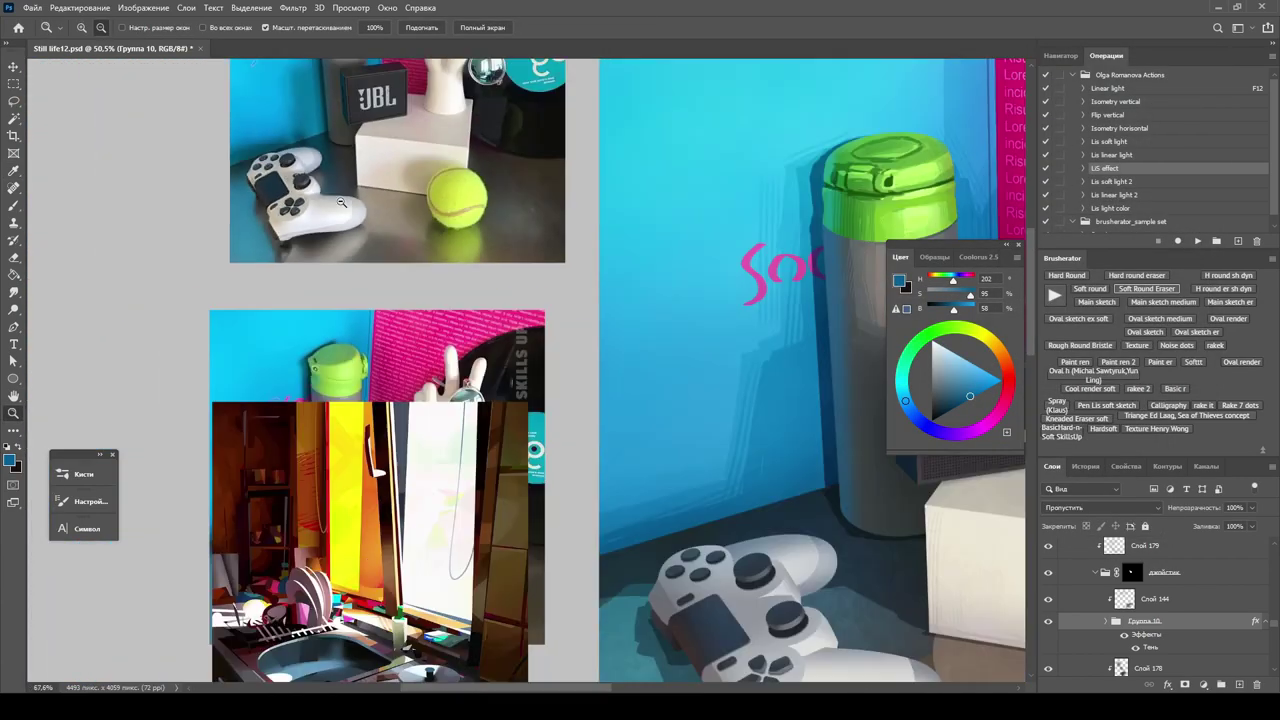
pyautogui.scroll(5, 610, 481)
pyautogui.scroll(-6, 610, 481)
pyautogui.scroll(3, 610, 481)
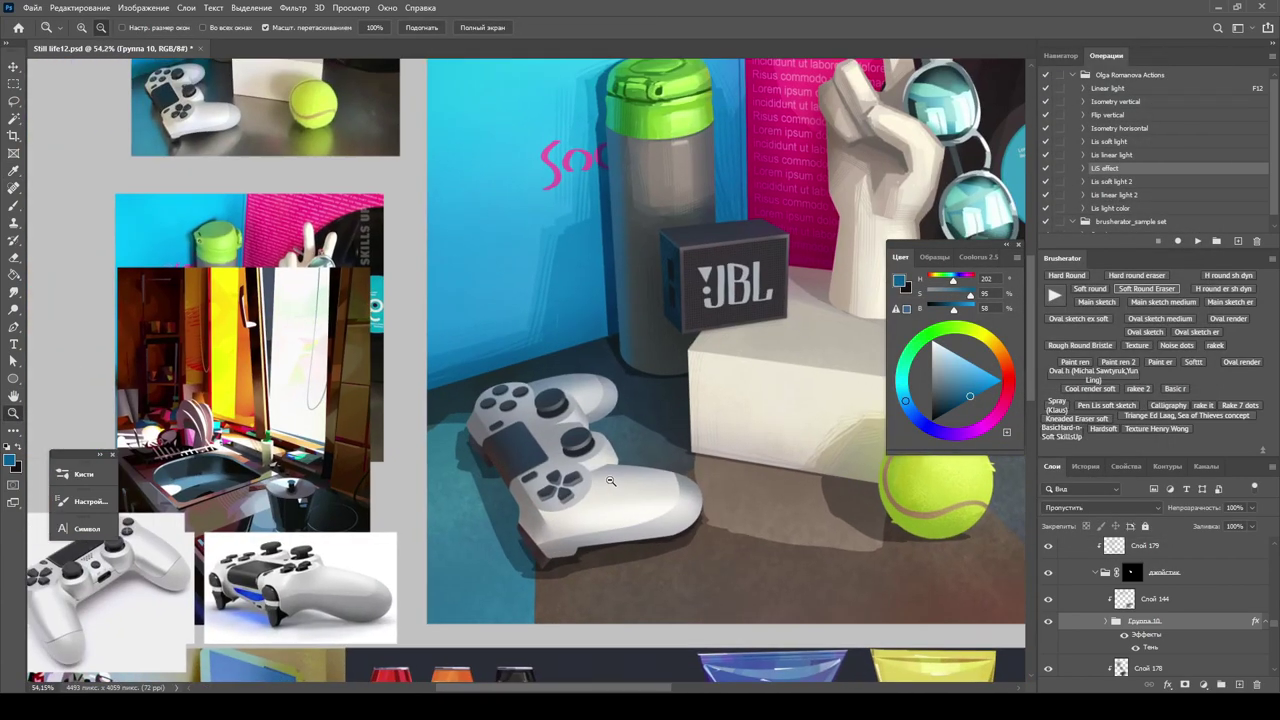
pyautogui.scroll(6, 610, 481)
pyautogui.press('v')
pyautogui.click(1147, 662)
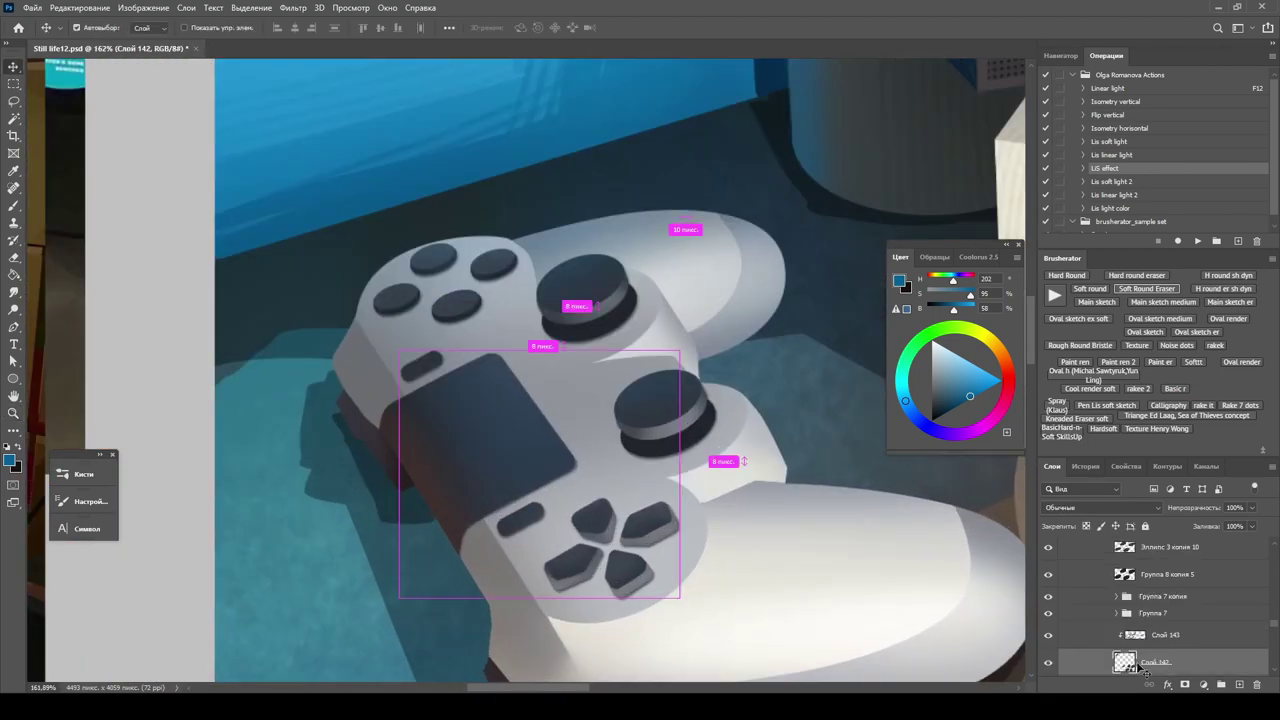
pyautogui.hotkey('ctrl', 'shift', 'alt', 'n')
pyautogui.click(1163, 301)
pyautogui.keyDown('alt'); pyautogui.click(620, 578); pyautogui.keyUp('alt')
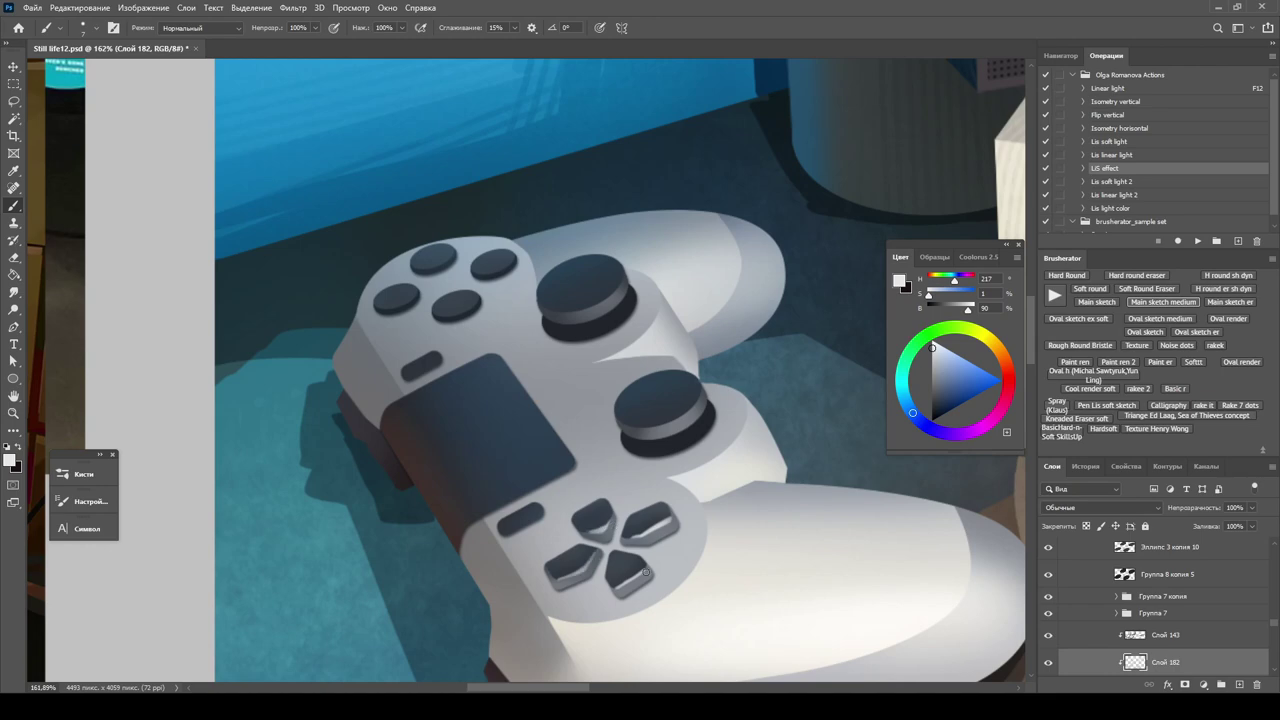
# Try refining the D-pad highlights on Слой 182 with a sampled near-white and the eraser.
pyautogui.scroll(-5, 596, 533)
pyautogui.scroll(2, 617, 567)
pyautogui.press('e')
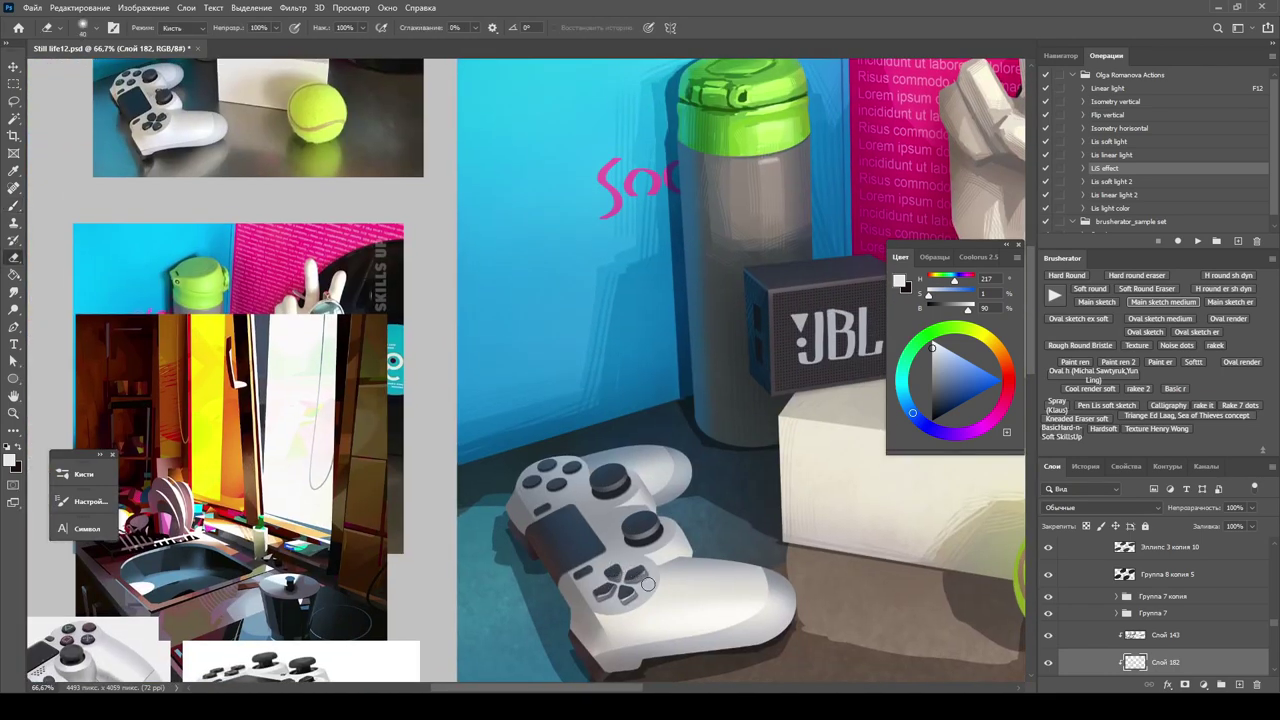
pyautogui.scroll(3, 648, 583)
pyautogui.press('b')
pyautogui.keyDown('alt'); pyautogui.click(706, 624); pyautogui.keyUp('alt')
pyautogui.press('e')
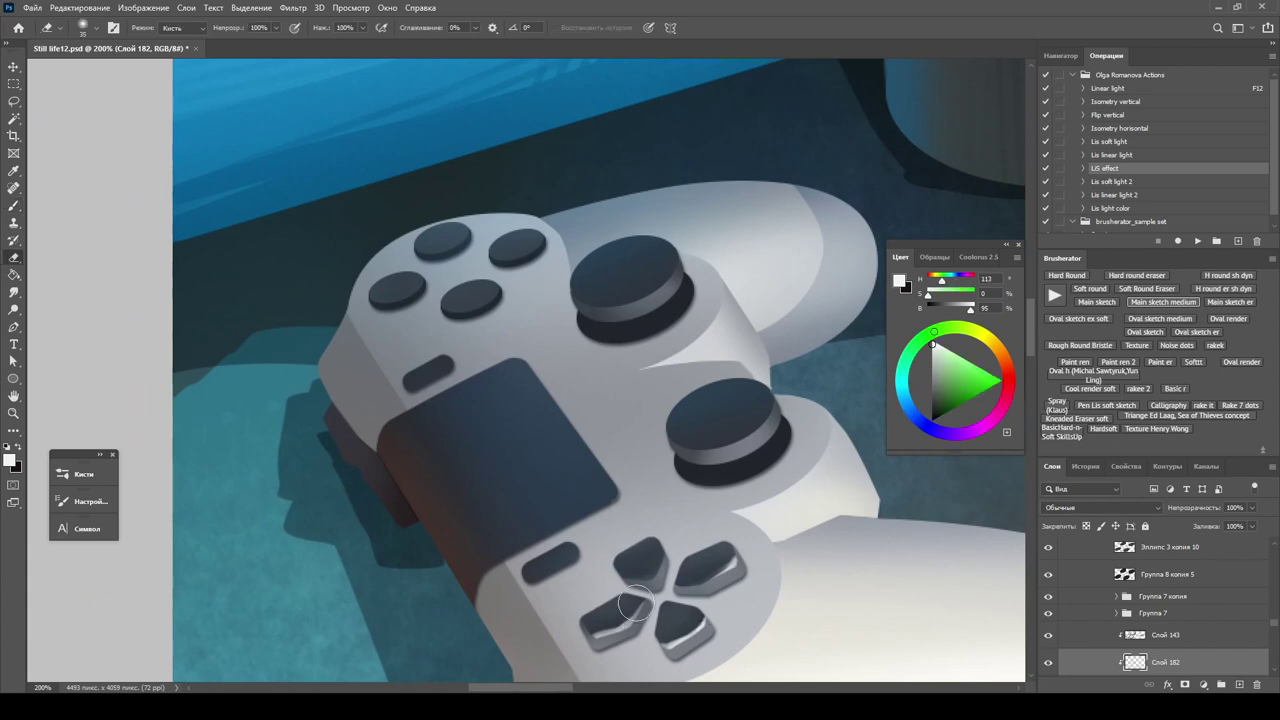
# Lighten the D-pad buttons' edges with the Soft round brush on Слой 143 with transparency locked, and remove Слой 182.
pyautogui.press('z')
pyautogui.scroll(-6, 708, 620)
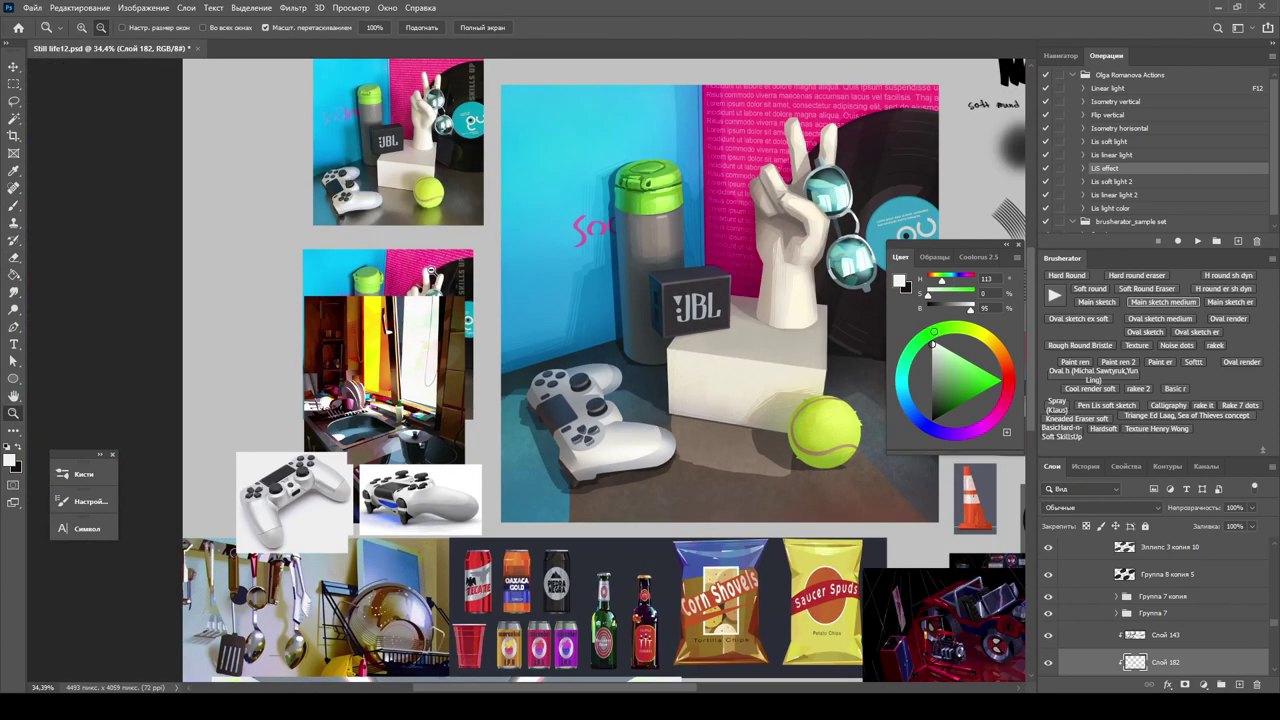
pyautogui.scroll(5, 736, 457)
pyautogui.scroll(3, 517, 421)
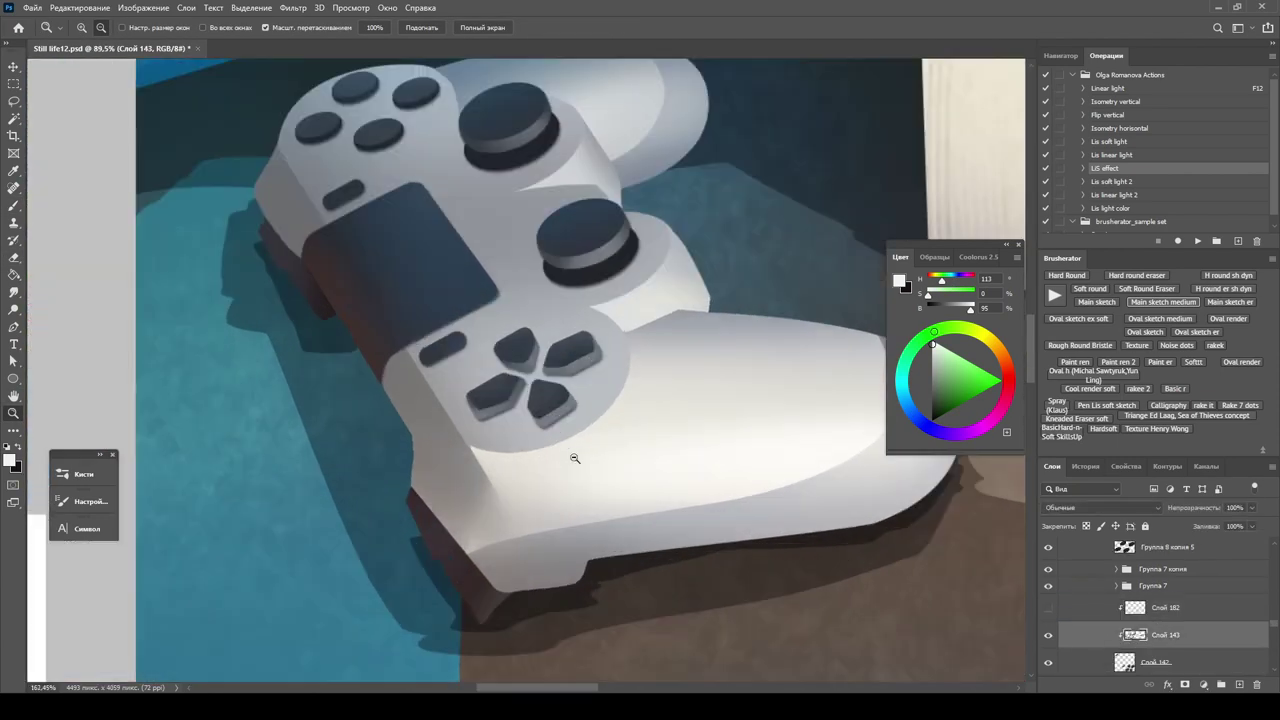
pyautogui.press('b')
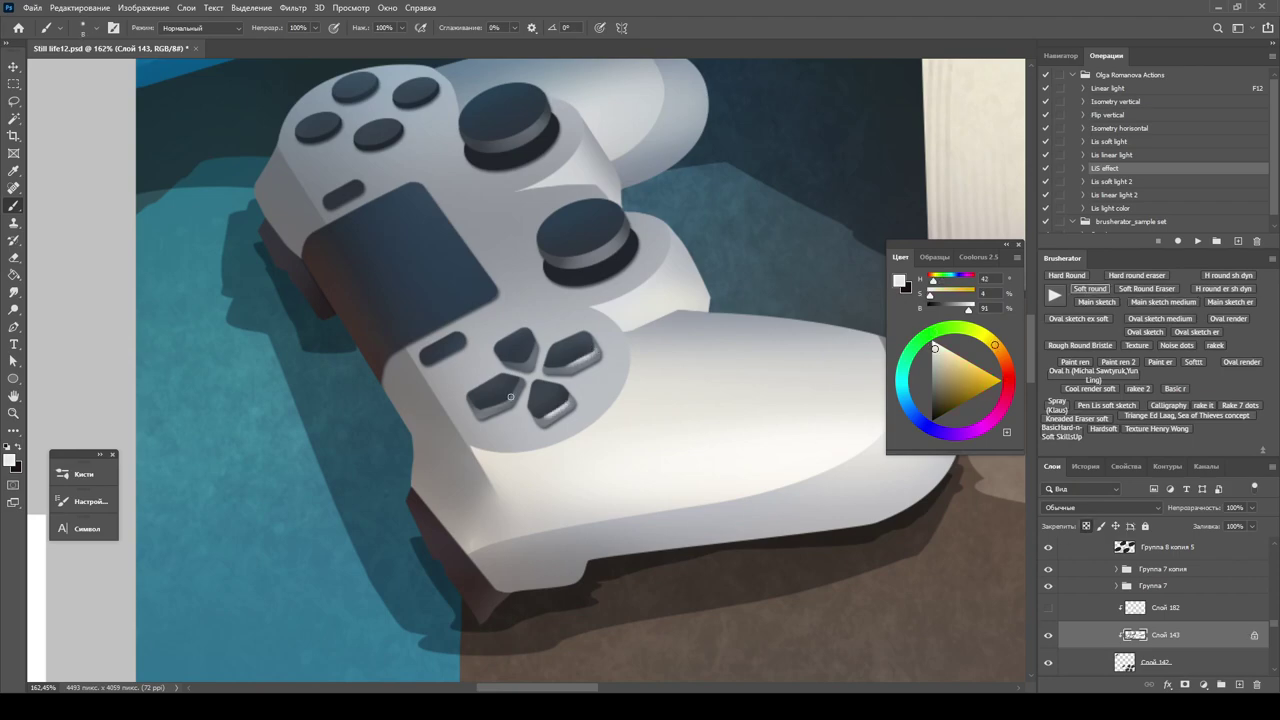
pyautogui.press('z')
pyautogui.scroll(-8, 510, 400)
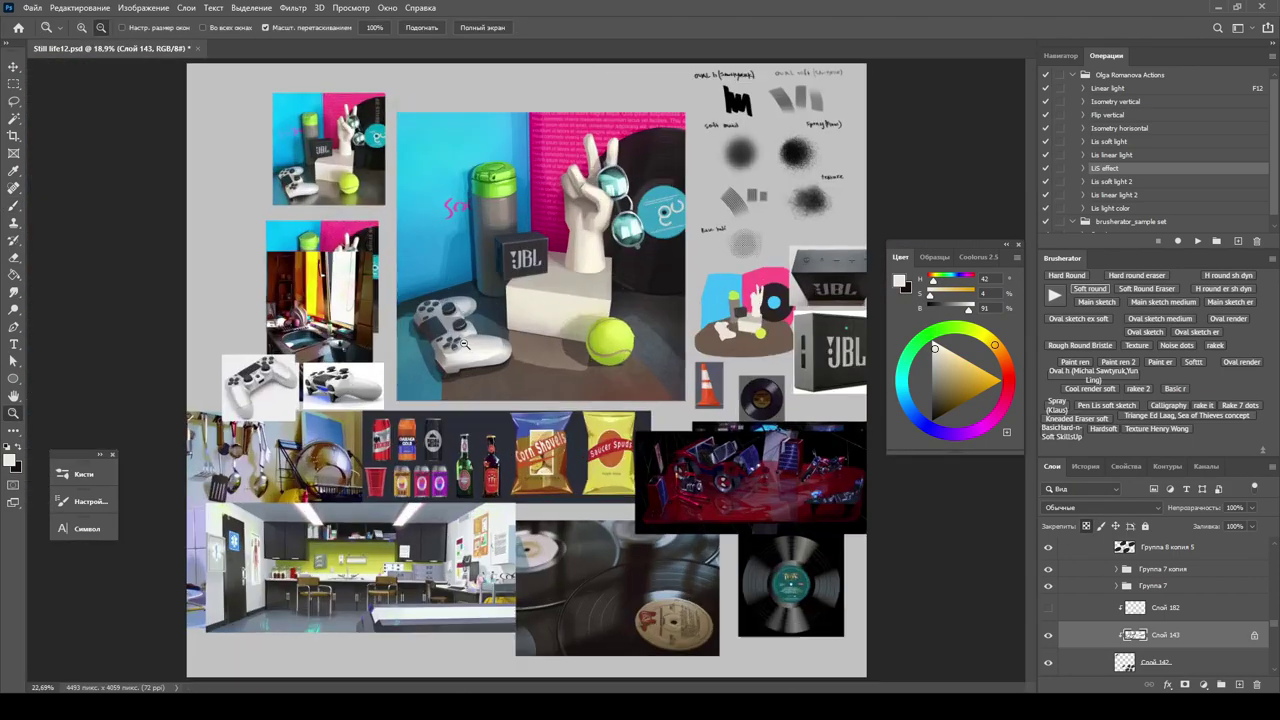
pyautogui.scroll(4, 512, 355)
pyautogui.scroll(-2, 514, 523)
pyautogui.scroll(-2, 466, 480)
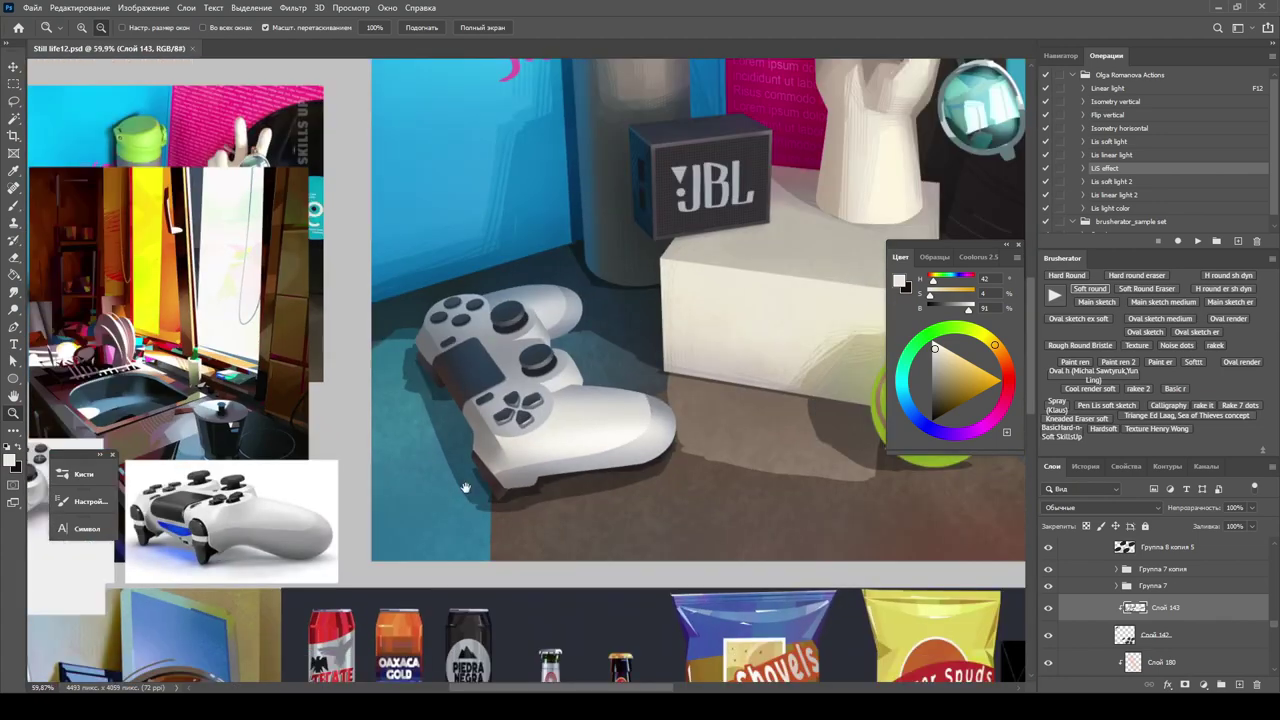
# Lasso the controller's lower grip corner and paint it dark blue-grey on Слой 102 with Слой 178 hidden.
pyautogui.moveTo(466, 480); pyautogui.dragTo(554, 559)
pyautogui.scroll(2, 554, 559)
pyautogui.keyDown('ctrl'); pyautogui.click(554, 559); pyautogui.keyUp('ctrl')
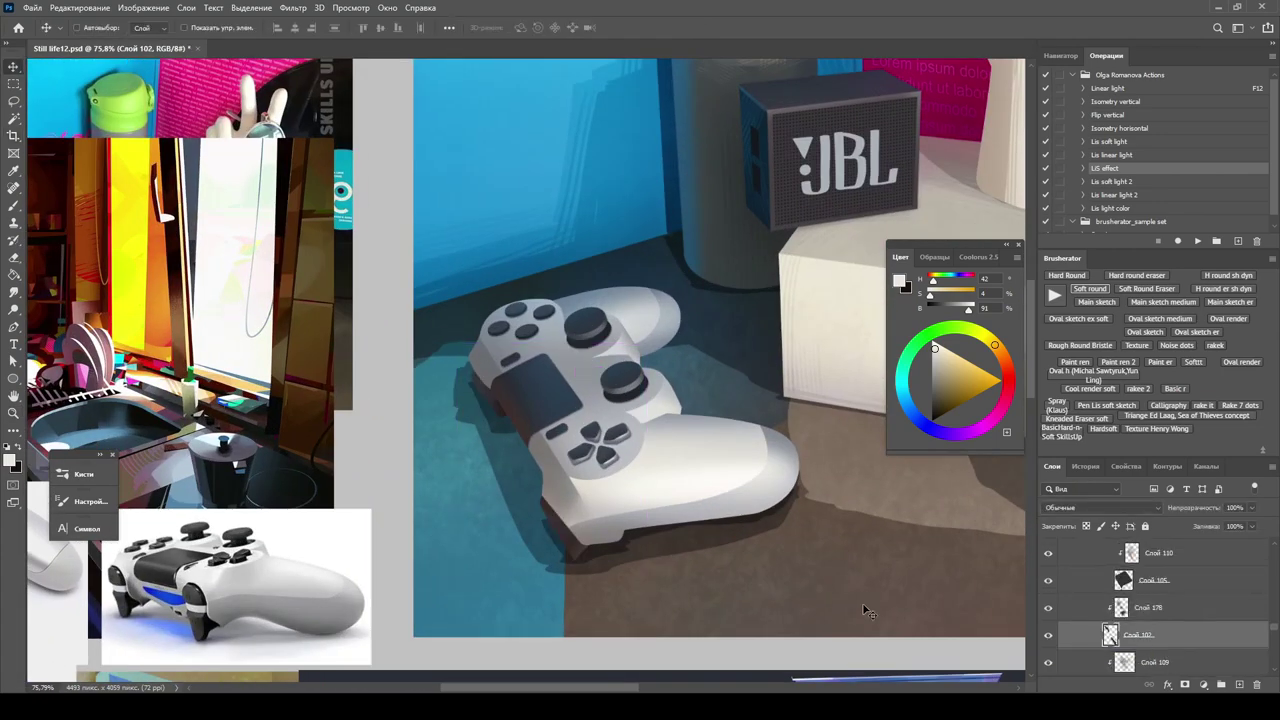
pyautogui.scroll(3, 585, 474)
pyautogui.moveTo(585, 474)
pyautogui.mouseDown()
pyautogui.moveTo(505, 302)
pyautogui.moveTo(537, 281)
pyautogui.moveTo(466, 340)
pyautogui.mouseUp()
pyautogui.scroll(3, 504, 300)
pyautogui.press('l')
pyautogui.press('b')
pyautogui.keyDown('alt'); pyautogui.click(386, 166); pyautogui.keyUp('alt')
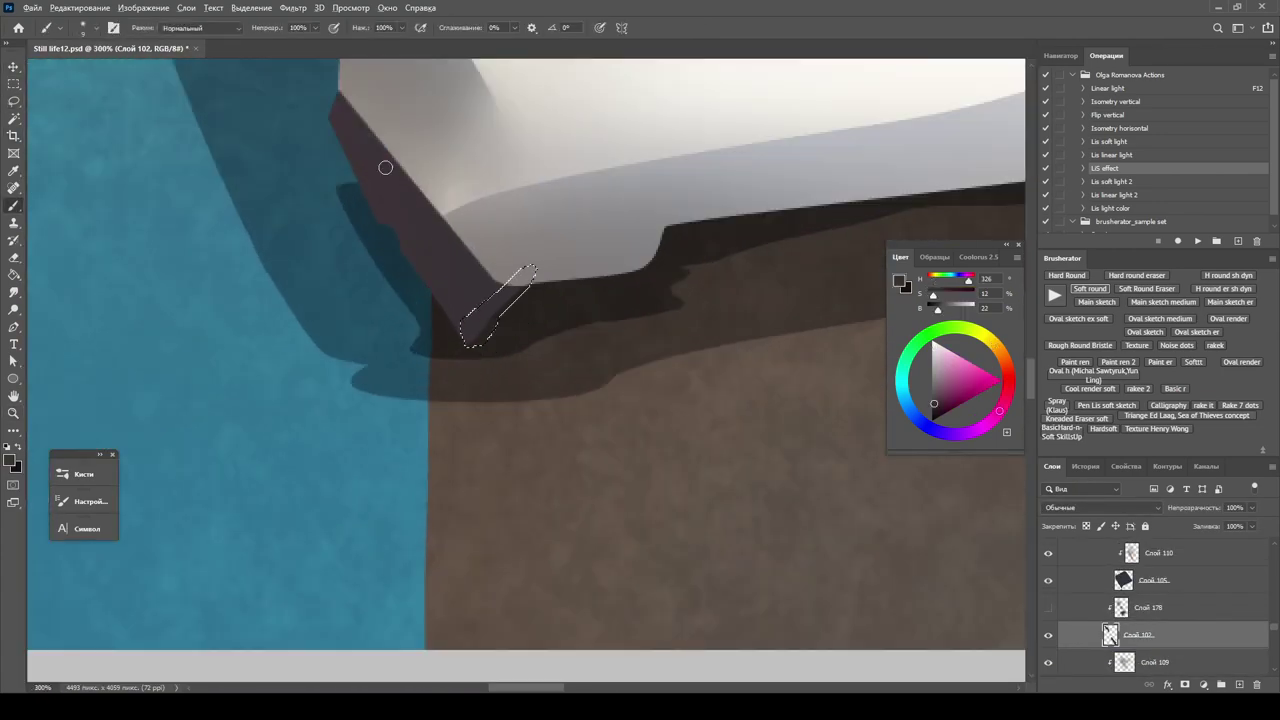
pyautogui.scroll(2, 1100, 632)
pyautogui.scroll(-2, 1100, 632)
pyautogui.moveTo(525, 275); pyautogui.dragTo(480, 325)
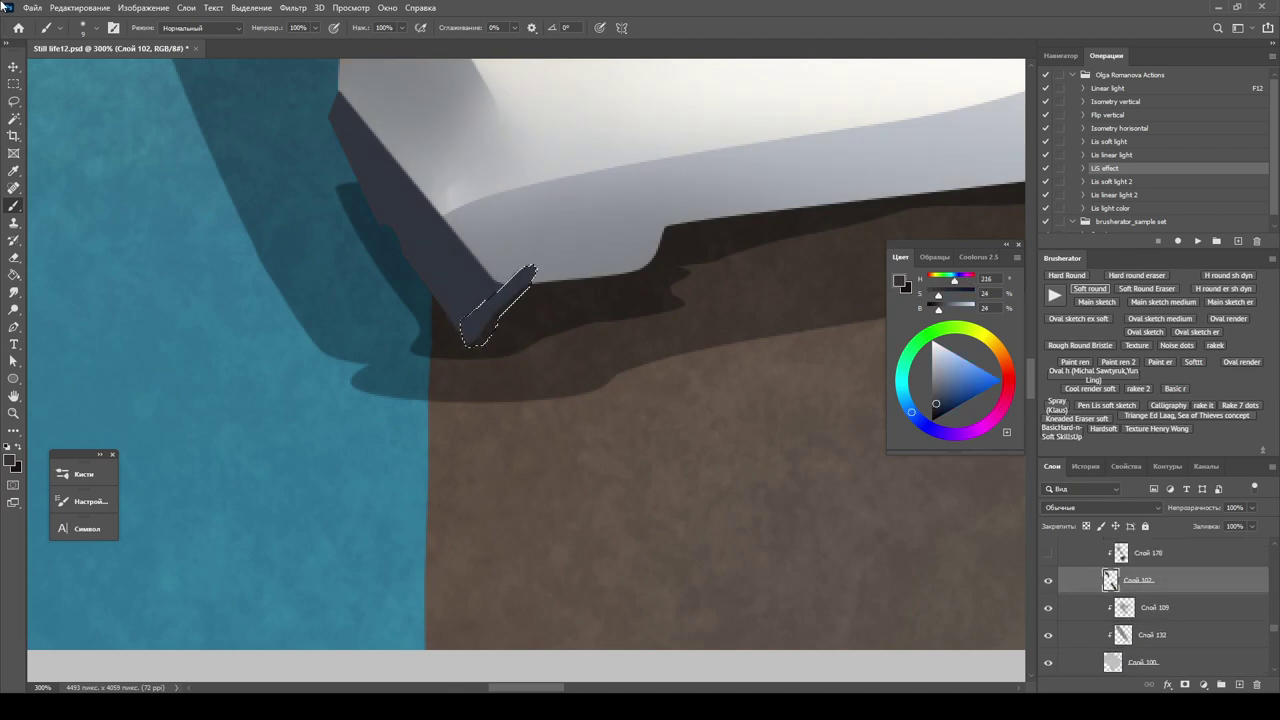
# Reshape the controller's lower corner on the джойстик group mask with Hard Round and an eraser, and clear the selection.
pyautogui.keyDown('ctrl'); pyautogui.click(558, 315); pyautogui.keyUp('ctrl')
pyautogui.click(1050, 280)
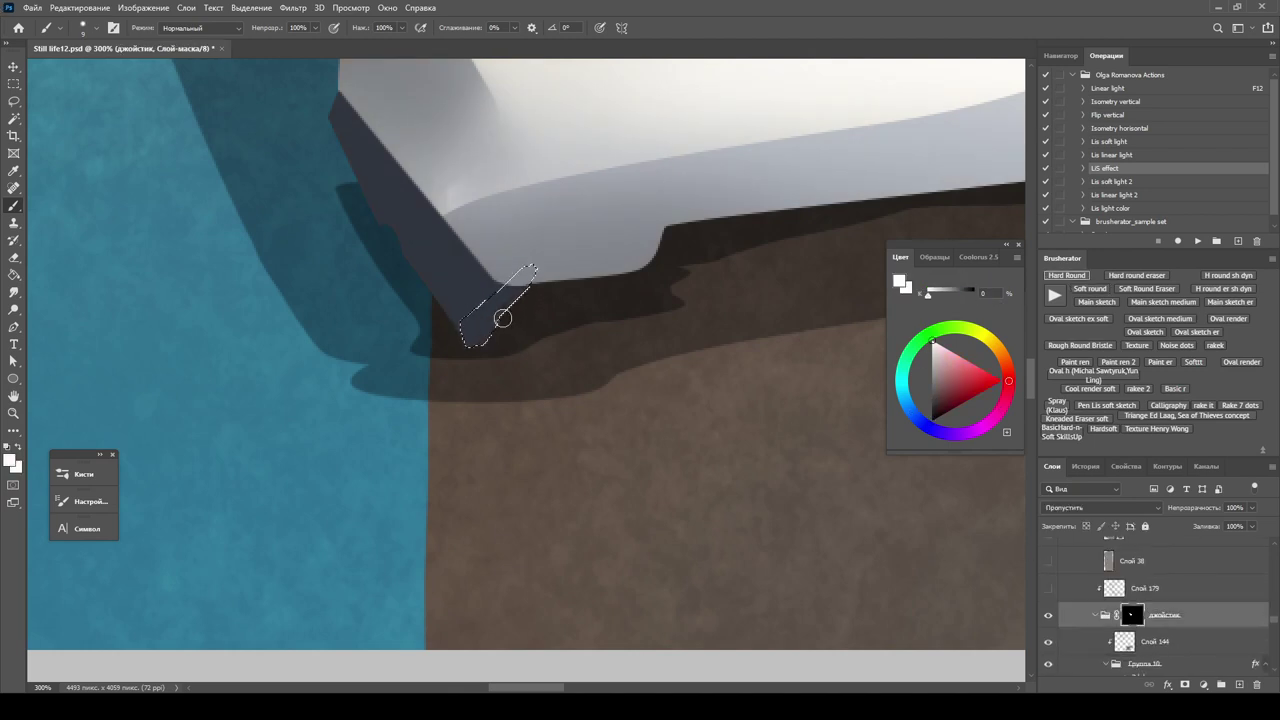
pyautogui.hotkey('ctrl', 'd')
pyautogui.keyDown('ctrl'); pyautogui.click(593, 384); pyautogui.keyUp('ctrl')
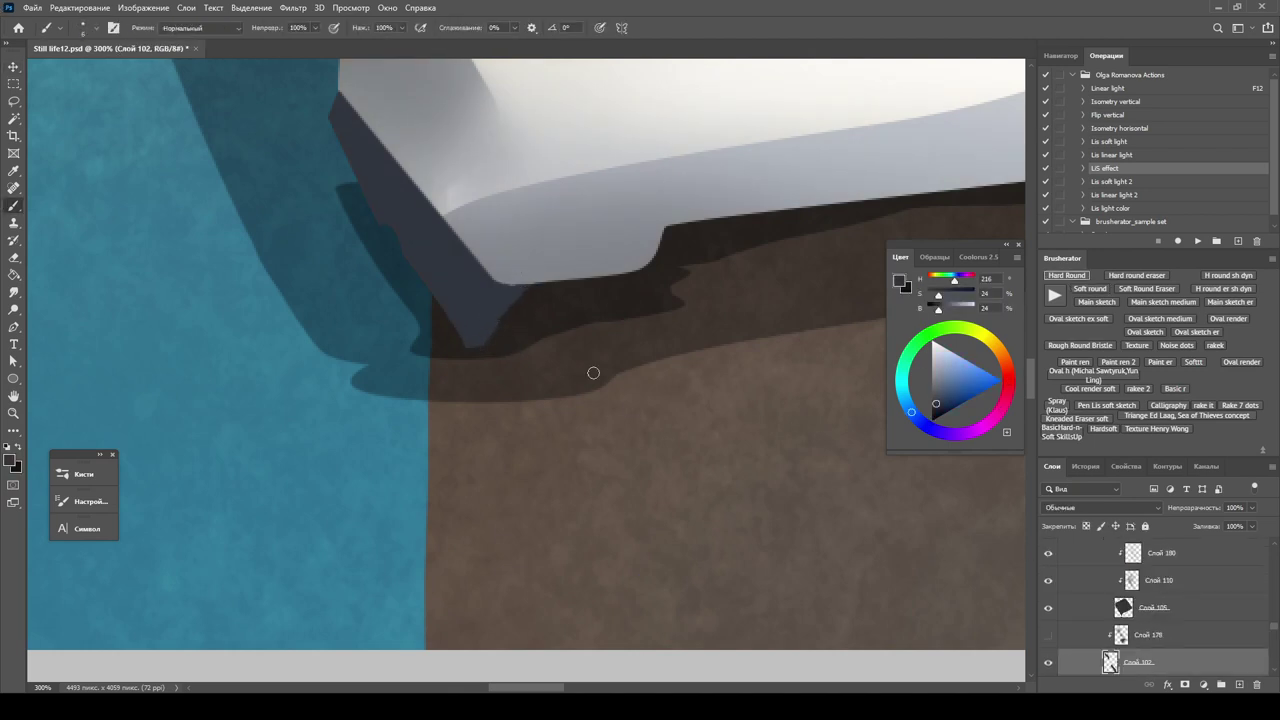
pyautogui.scroll(-1, 800, 350)
pyautogui.press('e')
pyautogui.keyDown('ctrl'); pyautogui.click(492, 286); pyautogui.keyUp('ctrl')
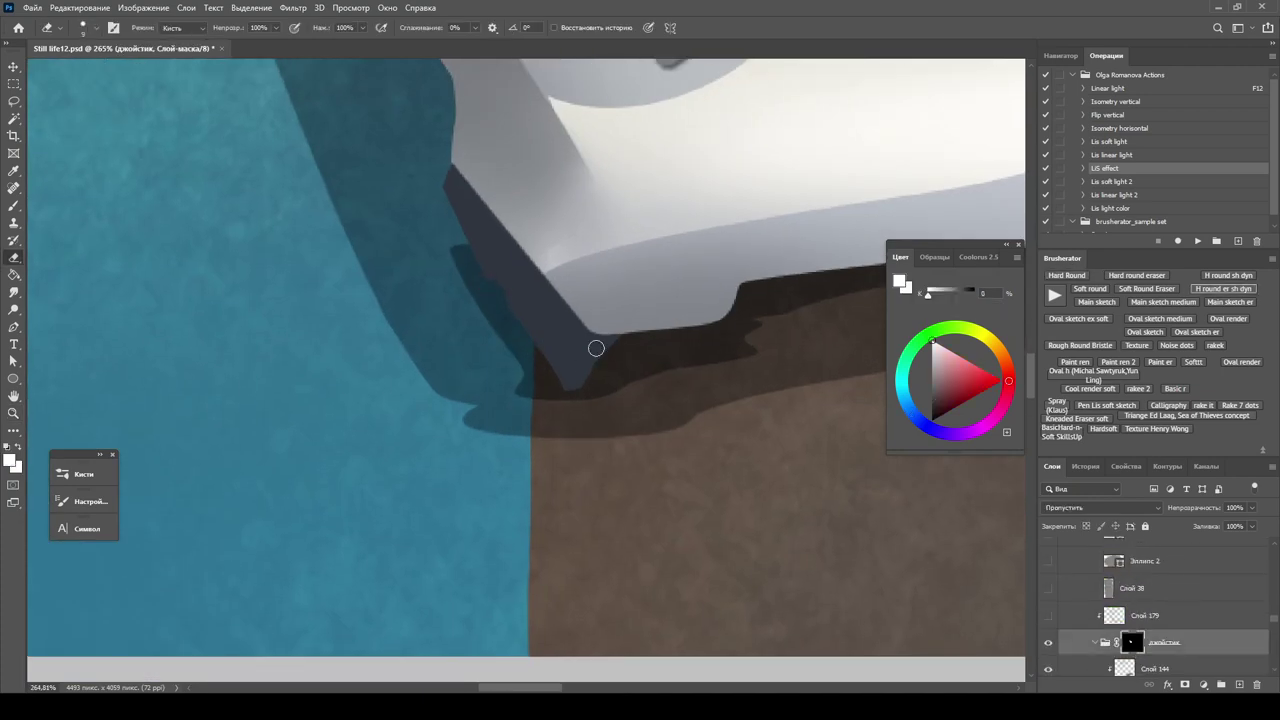
# Try softening the controller's overlay with Soft Round Eraser and revert those strokes through the history.
pyautogui.press('z')
pyautogui.scroll(-10, 491, 286)
pyautogui.press('b')
pyautogui.keyDown('ctrl'); pyautogui.click(516, 286); pyautogui.keyUp('ctrl')
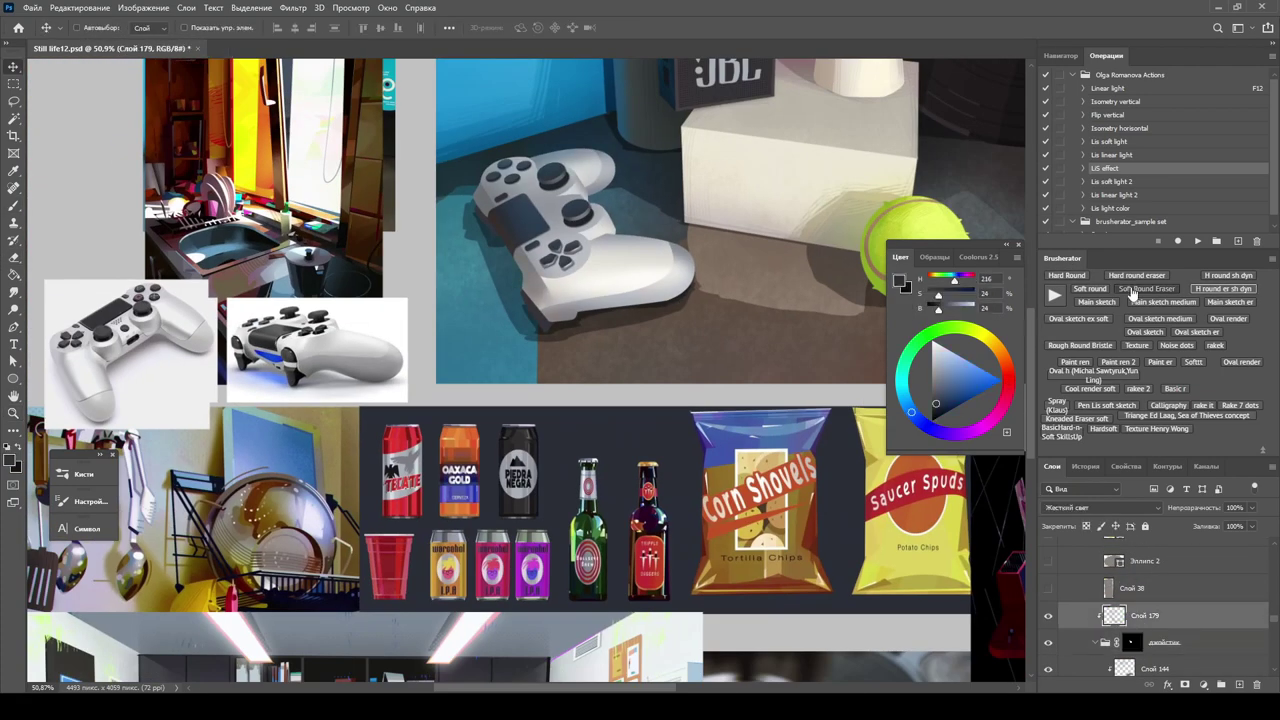
pyautogui.keyDown('ctrl'); pyautogui.click(676, 400); pyautogui.keyUp('ctrl')
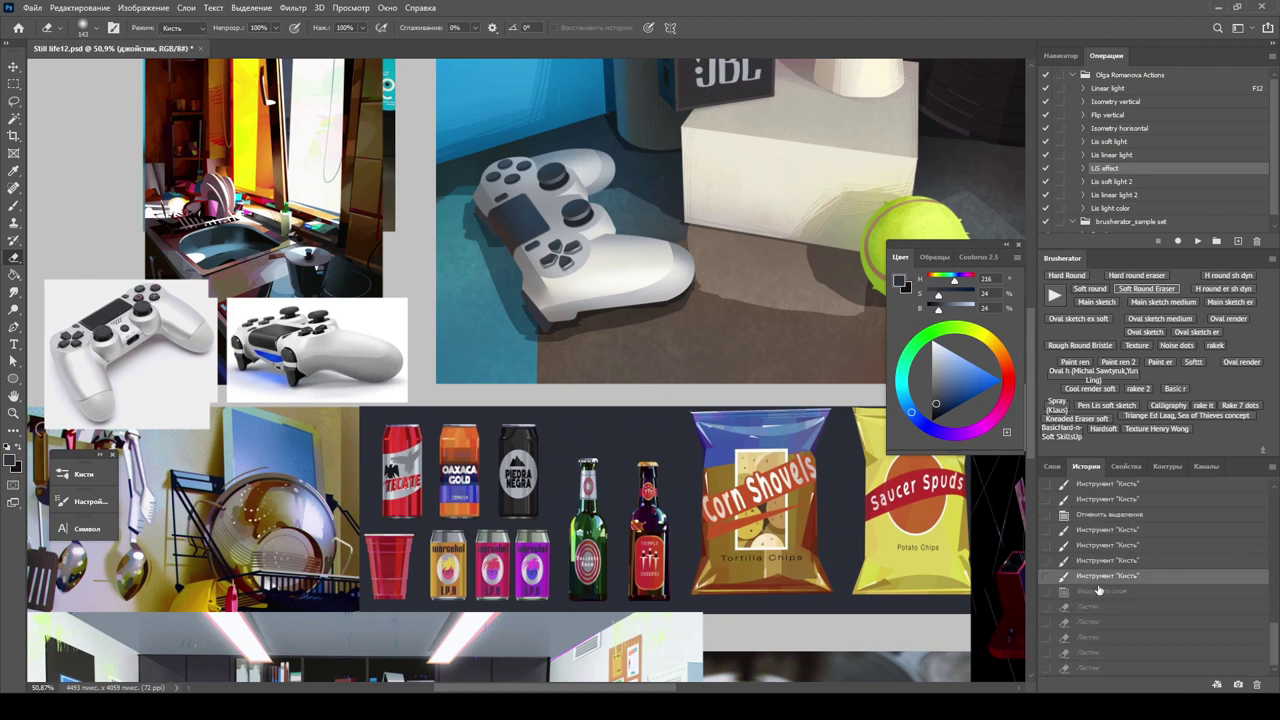
pyautogui.scroll(-5, 1086, 600)
# Inspect the controller's lower corner up close on Слой 178 and check it by toggling that layer's visibility.
pyautogui.press('v')
pyautogui.hotkey('alt', '[')
pyautogui.hotkey('alt', '[')
pyautogui.hotkey('alt', '[')
pyautogui.hotkey('alt', '[')
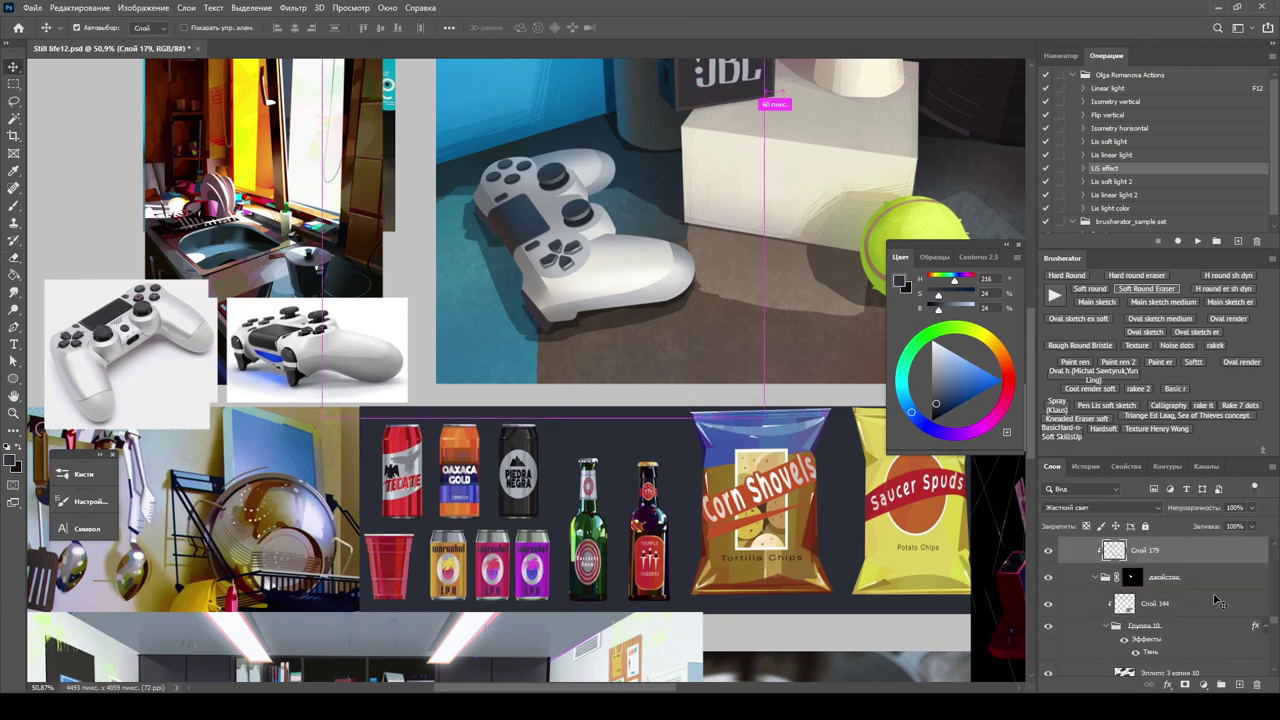
pyautogui.press('z')
pyautogui.scroll(4, 555, 260)
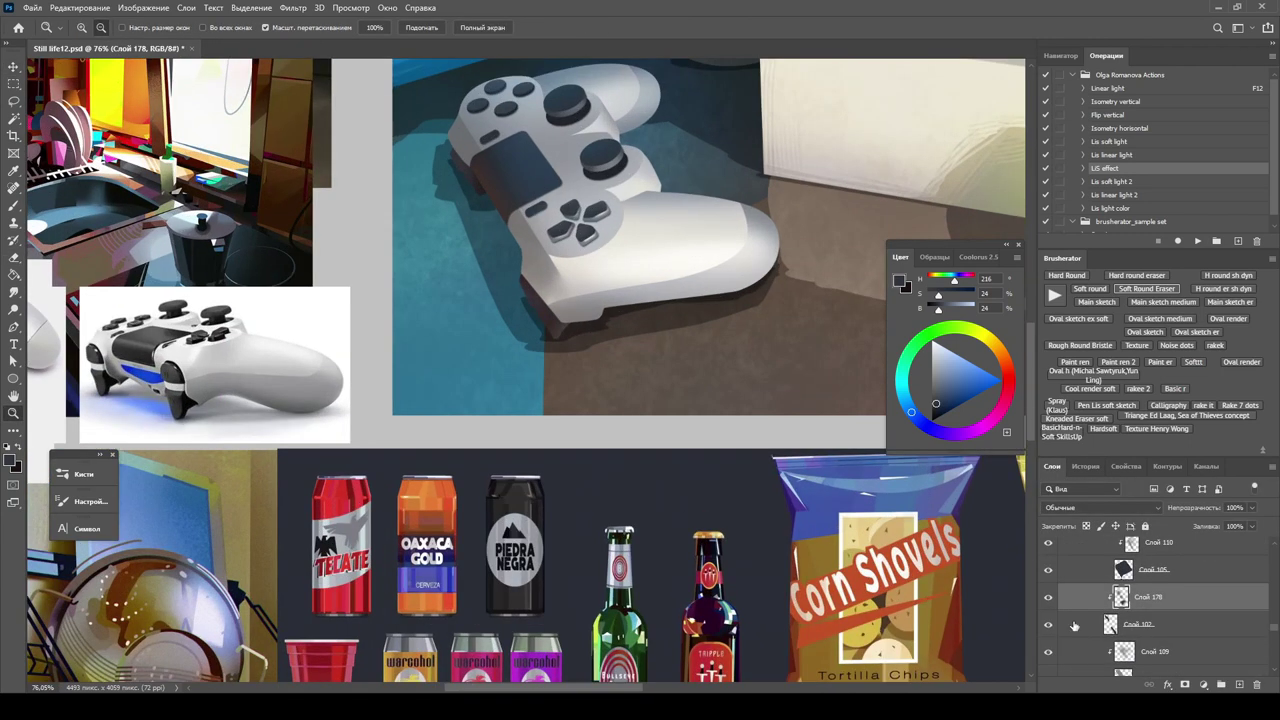
pyautogui.press('r')
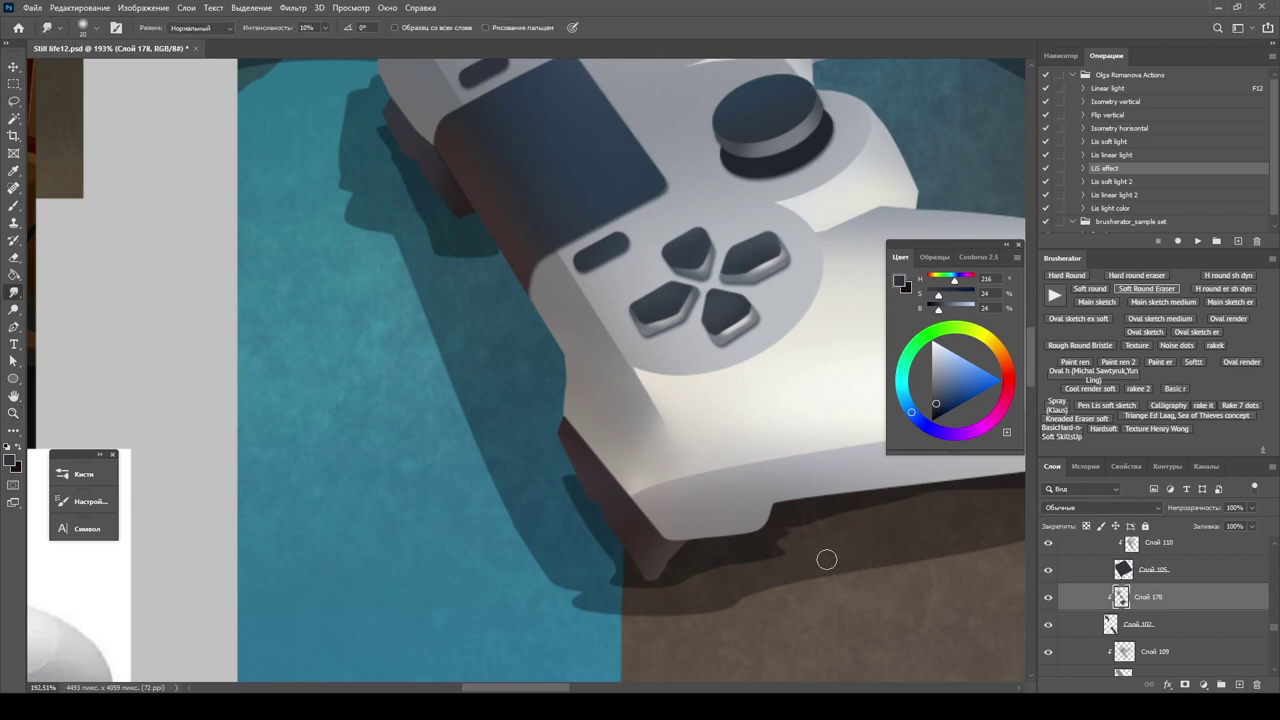
pyautogui.hotkey('ctrl', '+')
pyautogui.press('b')
pyautogui.keyDown('alt'); pyautogui.click(622, 508); pyautogui.keyUp('alt')
pyautogui.click(1048, 597)
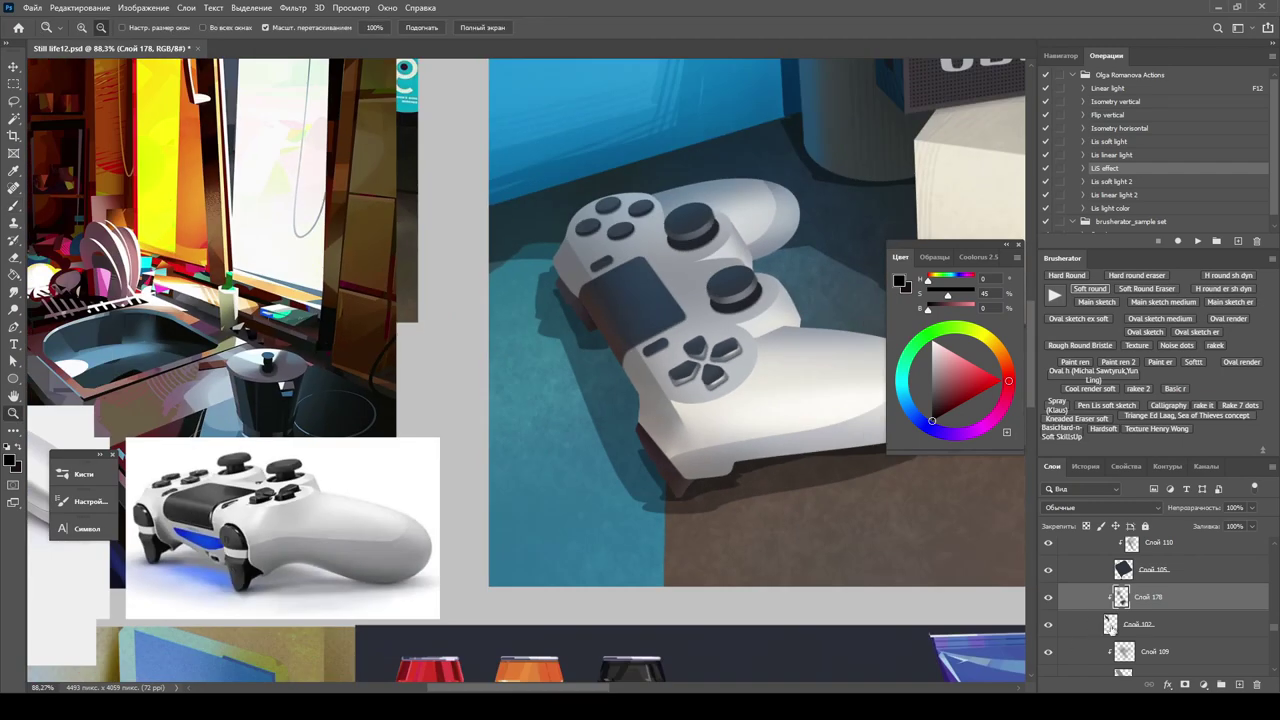
# Try recolouring the controller's underside on Слой 102 with a hue of -145 and a colour balance of -15, 0, +11.
pyautogui.hotkey('ctrl', 'u')
pyautogui.hotkey('shift', 'Down')
pyautogui.hotkey('shift', 'Down')
pyautogui.hotkey('shift', 'Down')
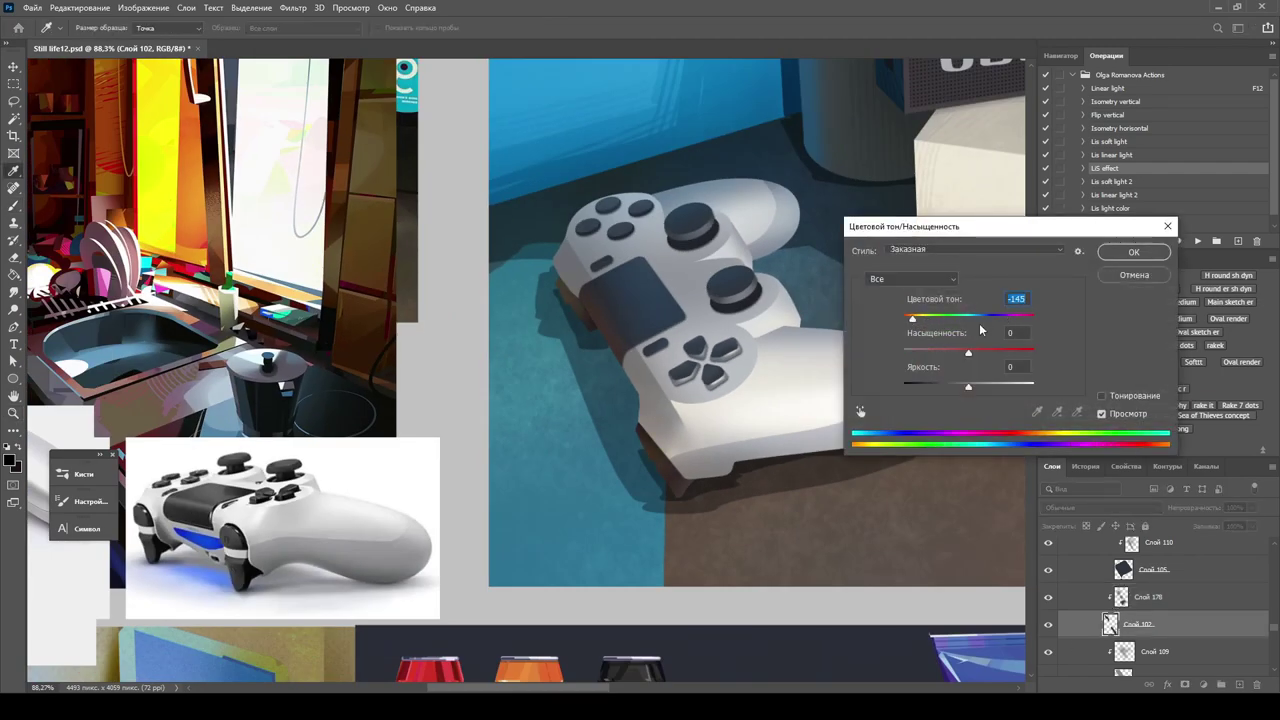
pyautogui.press('Return')
pyautogui.hotkey('ctrl', 'b')
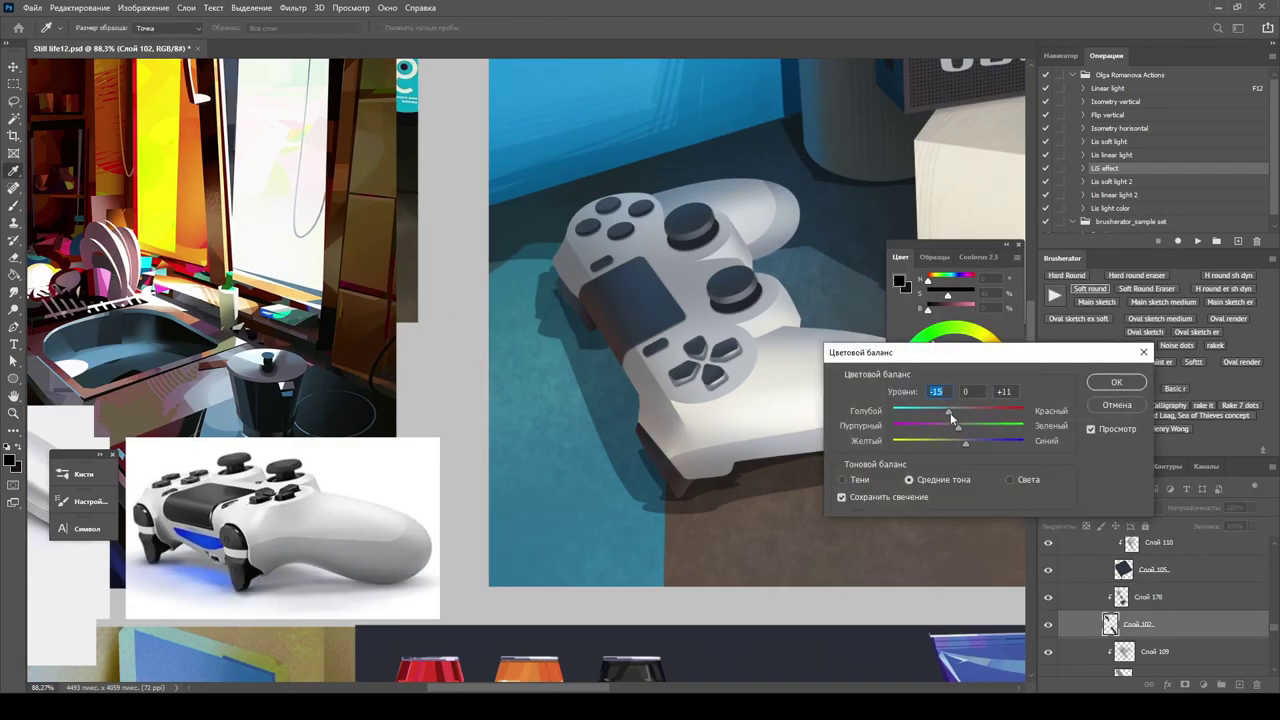
pyautogui.press('Return')
# Mute and darken the controller's underside on Слой 102 with Hue/Saturation, using saturation -28 and lightness -36.
pyautogui.hotkey('alt', ']')
pyautogui.scroll(-3, 637, 455)
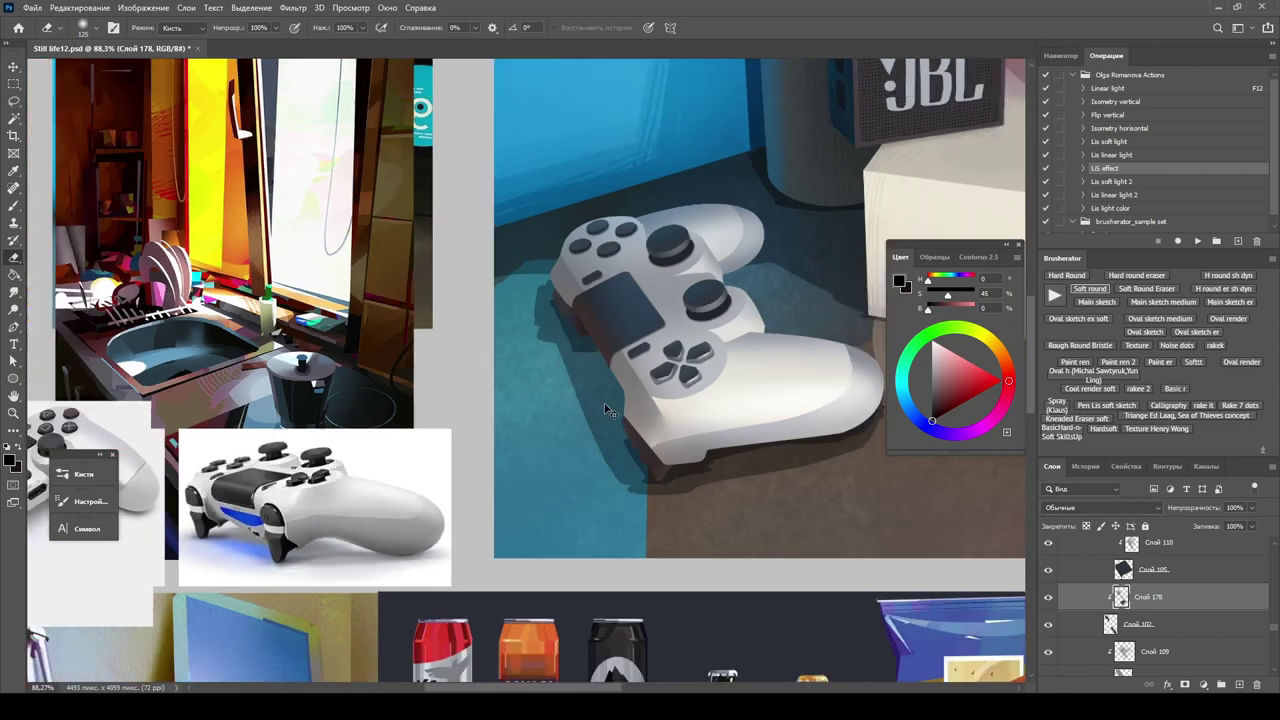
pyautogui.hotkey('alt', '[')
pyautogui.hotkey('ctrl', 'u')
pyautogui.moveTo(968, 352); pyautogui.dragTo(950, 352)
pyautogui.moveTo(968, 386); pyautogui.dragTo(948, 390)
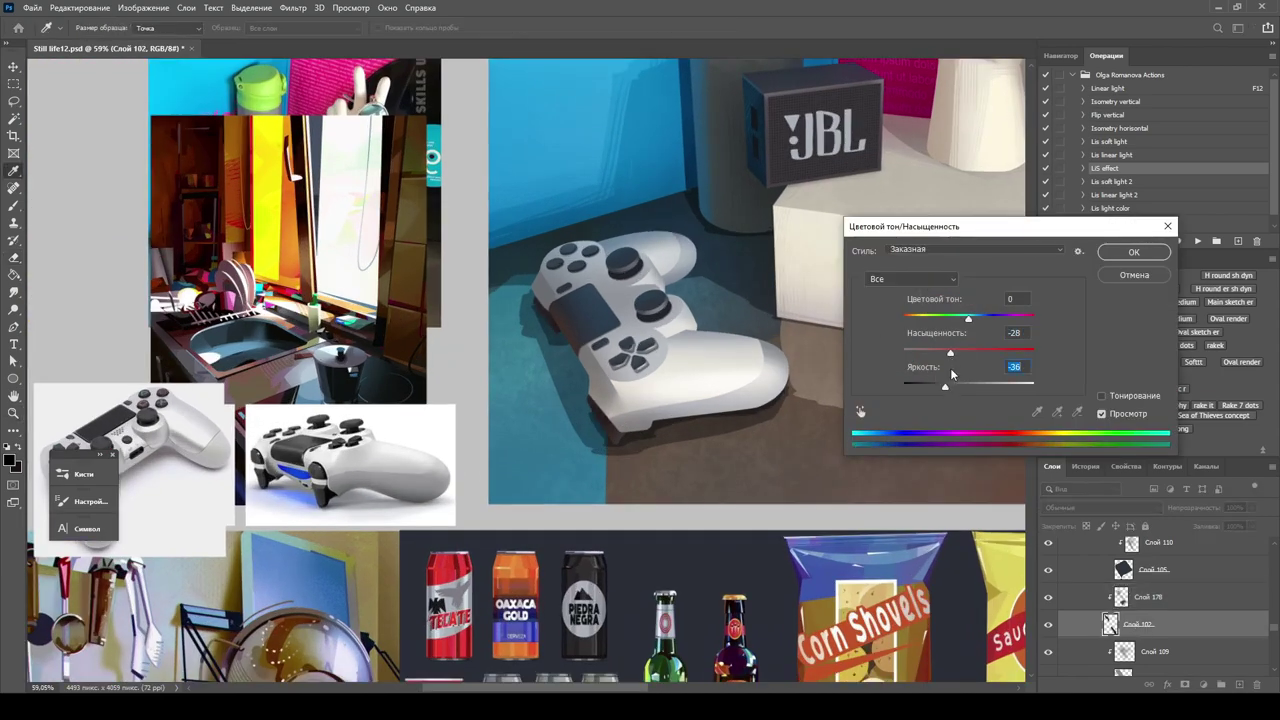
pyautogui.press('Return')
pyautogui.scroll(-3, 951, 374)
pyautogui.scroll(3, 466, 358)
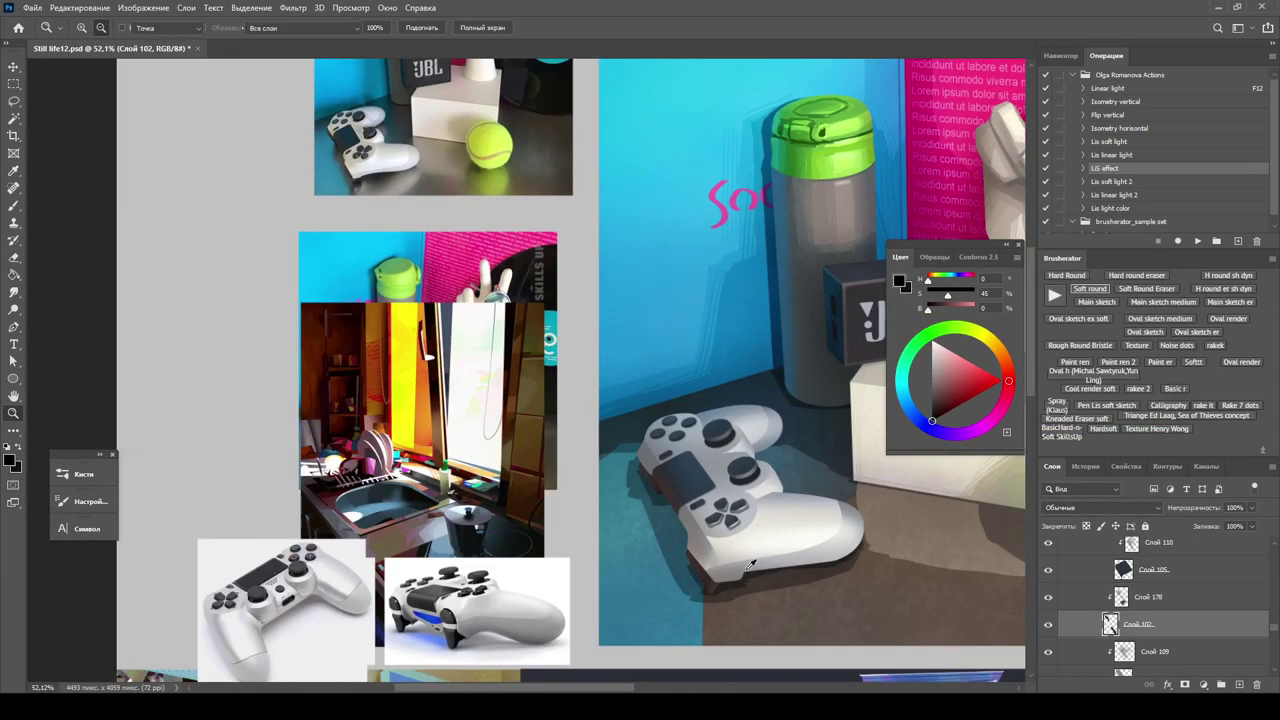
pyautogui.hotkey('ctrl', 'u')
pyautogui.press('Return')
# Examine the whole composition and check the tennis ball, the table corner and the controller up close.
pyautogui.scroll(-4, 962, 390)
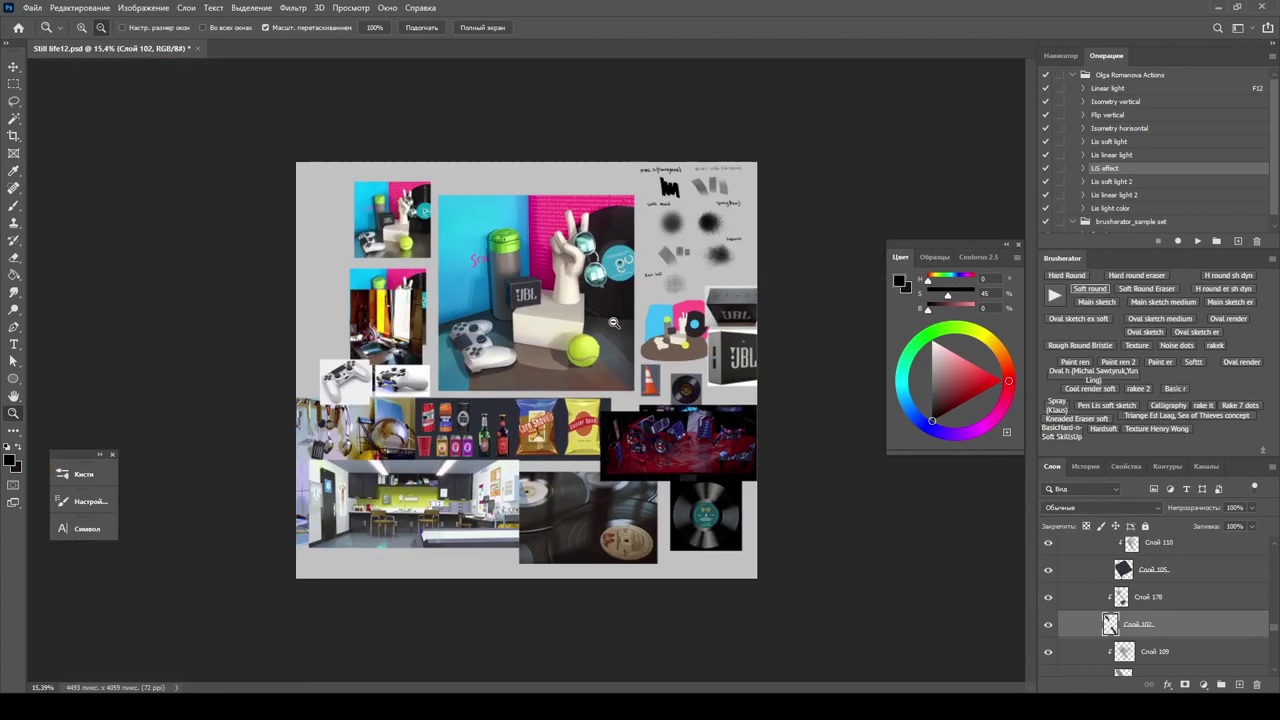
pyautogui.scroll(5, 1120, 604)
pyautogui.keyDown('shift'); pyautogui.click(1110, 617); pyautogui.keyUp('shift')
pyautogui.scroll(5, 663, 323)
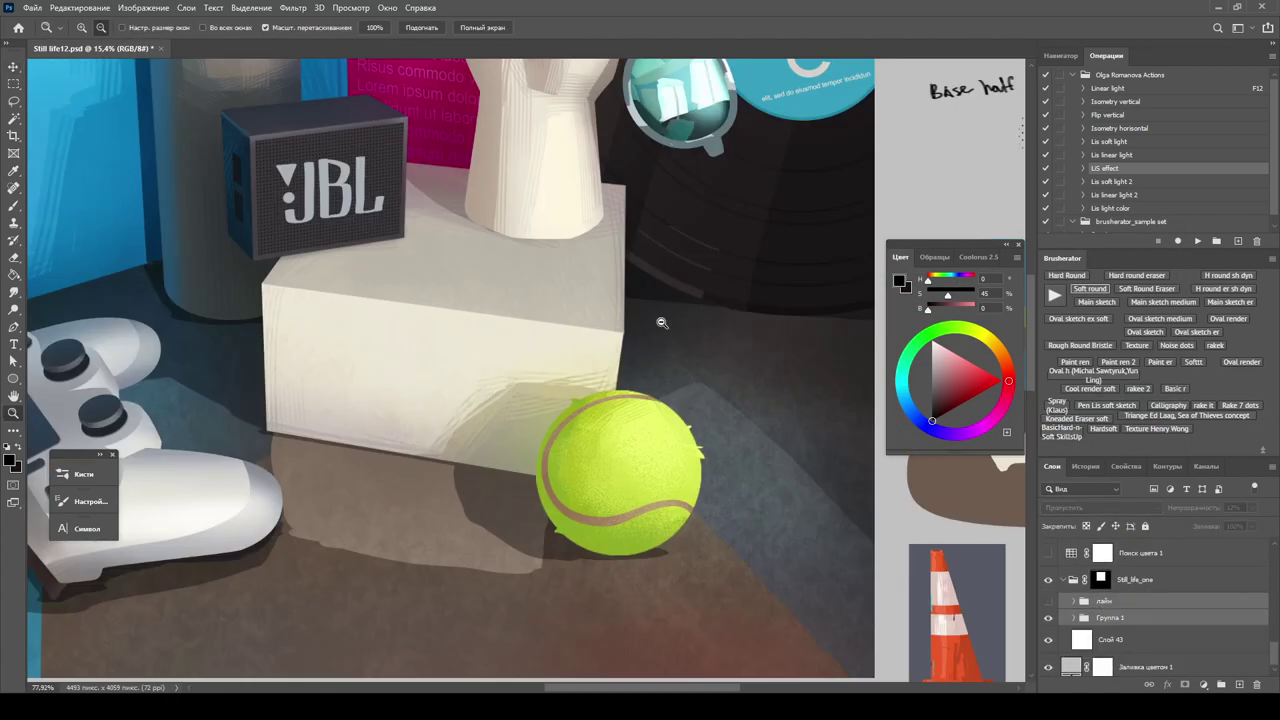
pyautogui.scroll(-5, 475, 355)
pyautogui.scroll(5, 520, 365)
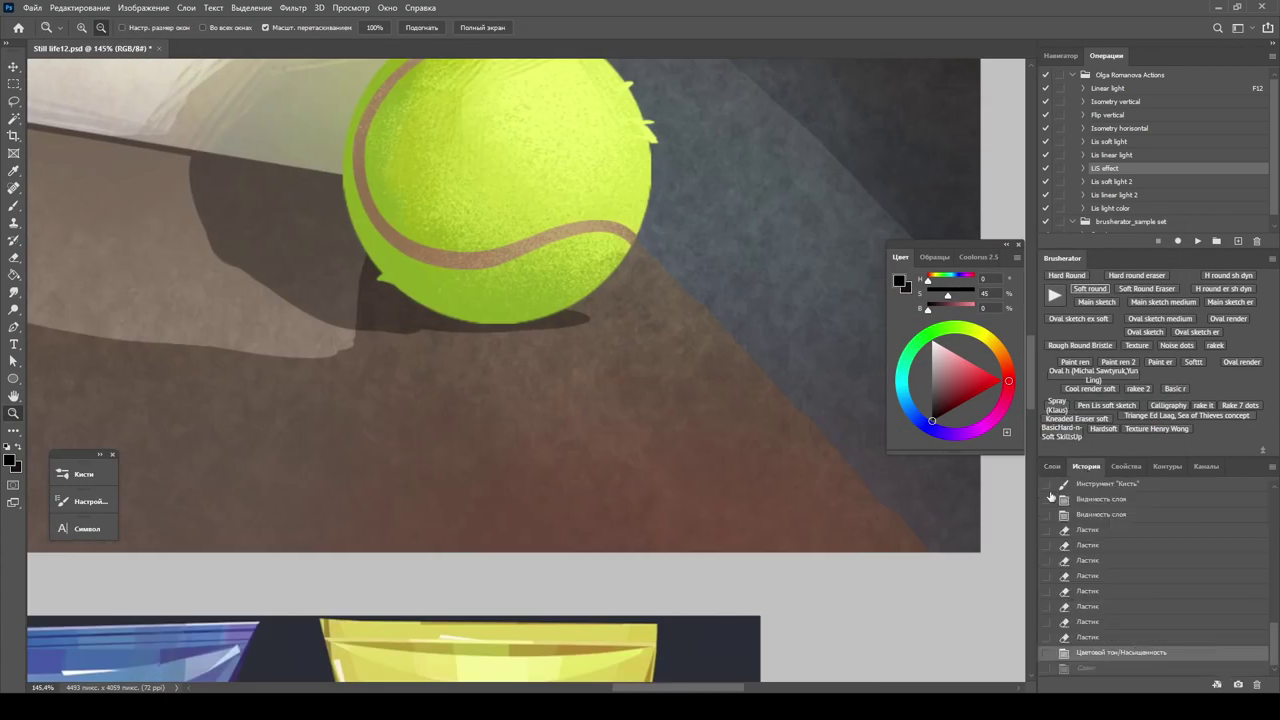
pyautogui.scroll(-5, 377, 318)
pyautogui.scroll(5, 558, 310)
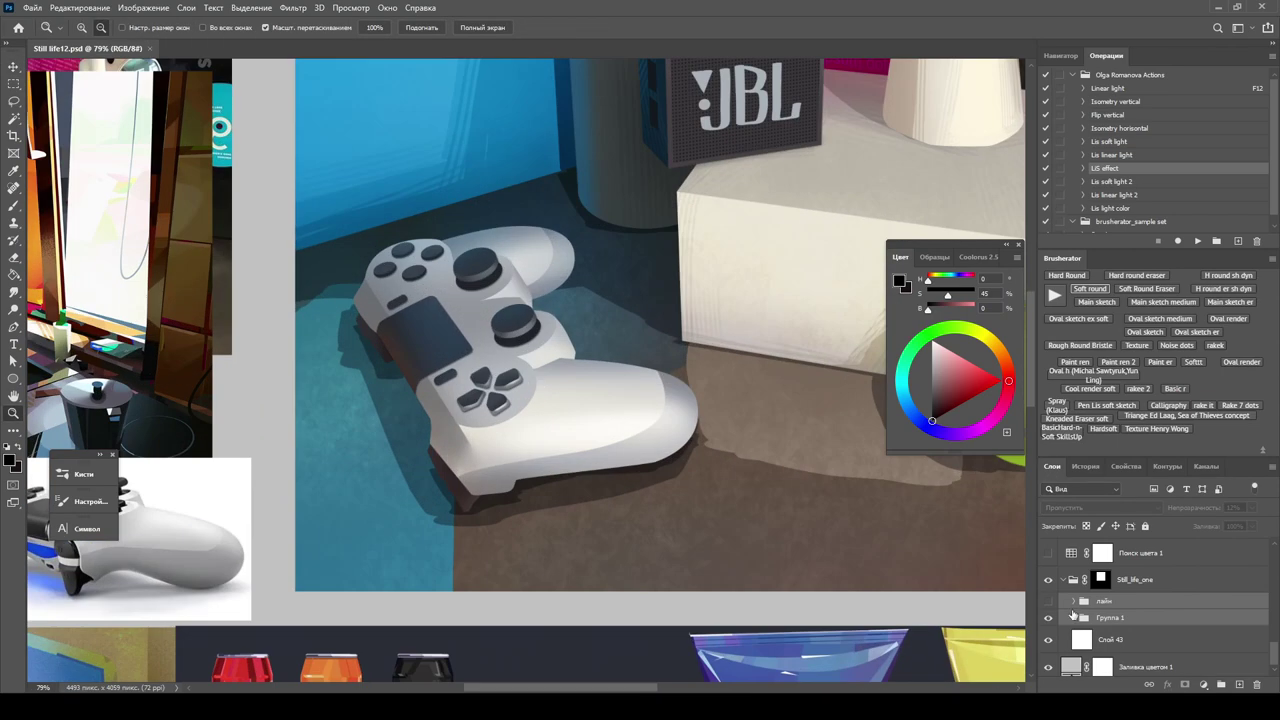
# Select the tennis ball's Слой 167 and adjust it with Hue/Saturation.
pyautogui.keyDown('ctrl'); pyautogui.click(558, 310); pyautogui.keyUp('ctrl')
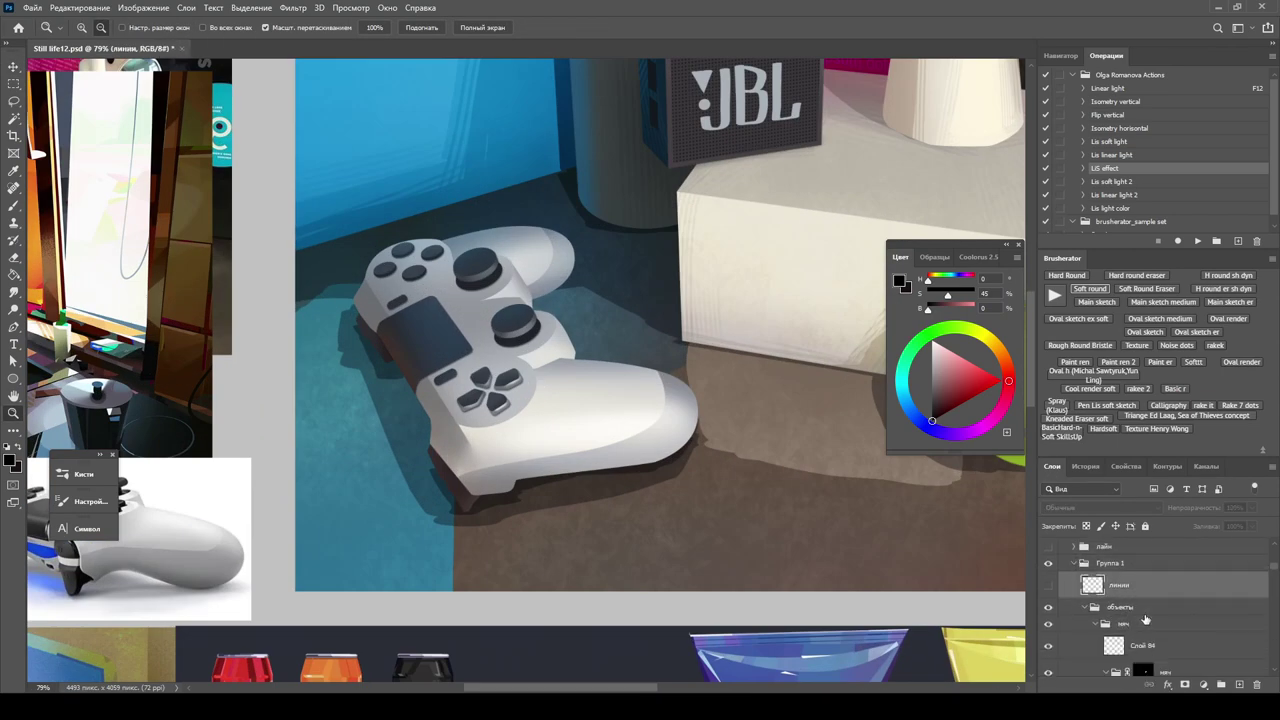
pyautogui.scroll(-5, 609, 369)
pyautogui.scroll(1, 609, 369)
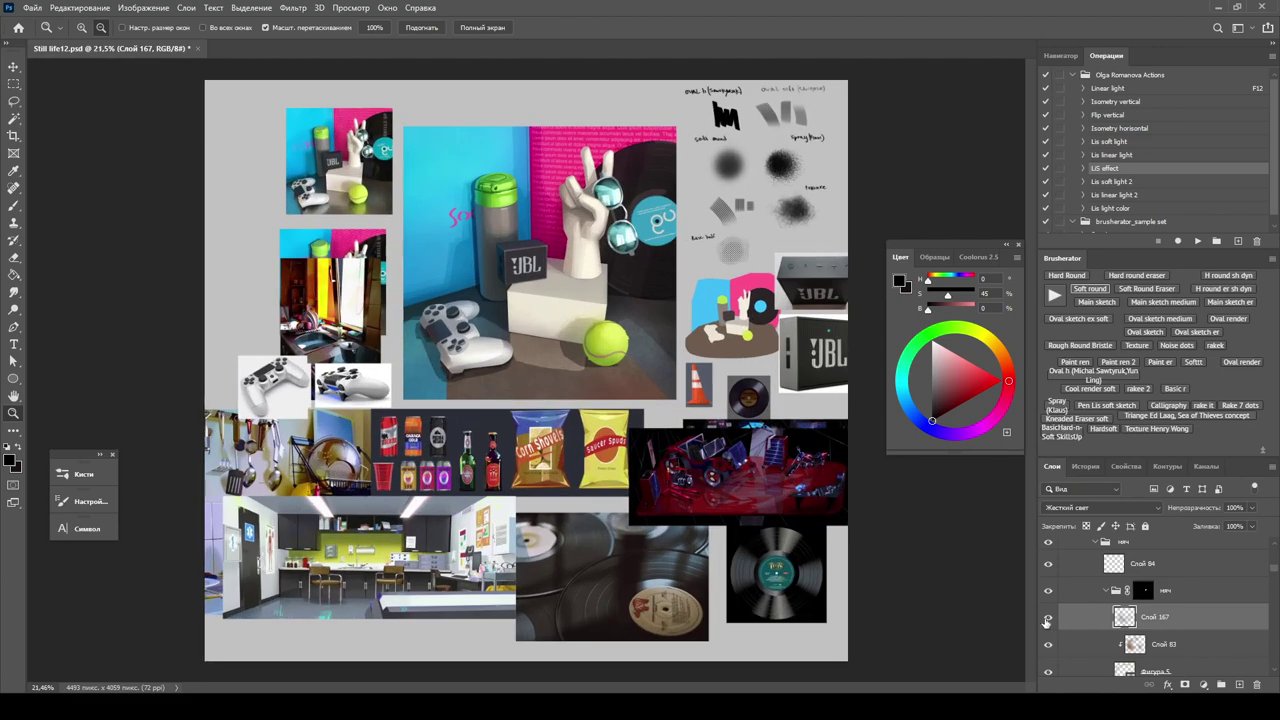
pyautogui.hotkey('ctrl', 'u')
pyautogui.press('Return')
pyautogui.scroll(5, 594, 346)
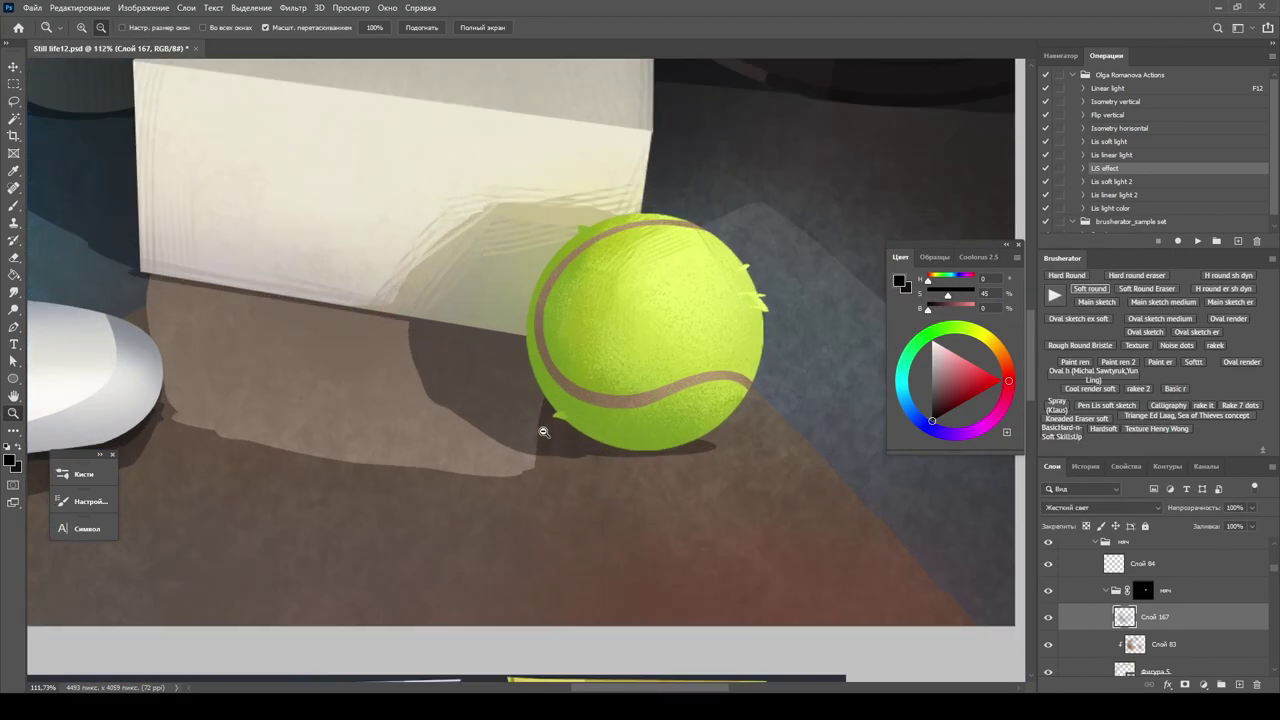
# Recolour the tennis ball's edge tufts on Слой 84 with a sampled green, using Hard Round and locked transparency.
pyautogui.keyDown('ctrl'); pyautogui.click(594, 346); pyautogui.keyUp('ctrl')
pyautogui.press('b')
pyautogui.keyDown('alt'); pyautogui.click(580, 266); pyautogui.keyUp('alt')
pyautogui.press('z')
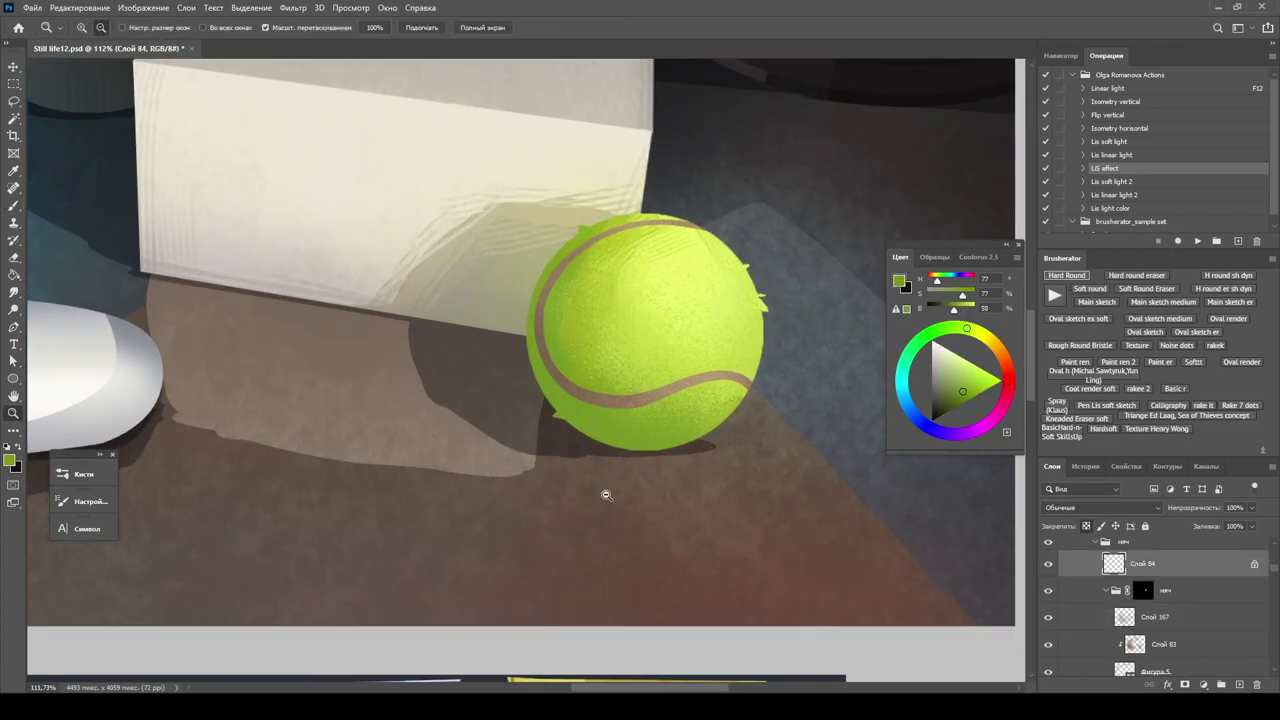
pyautogui.scroll(-5, 628, 436)
# Check the tennis ball's layers and collapse the мяч group.
pyautogui.click(1119, 558)
pyautogui.scroll(1, 1119, 571)
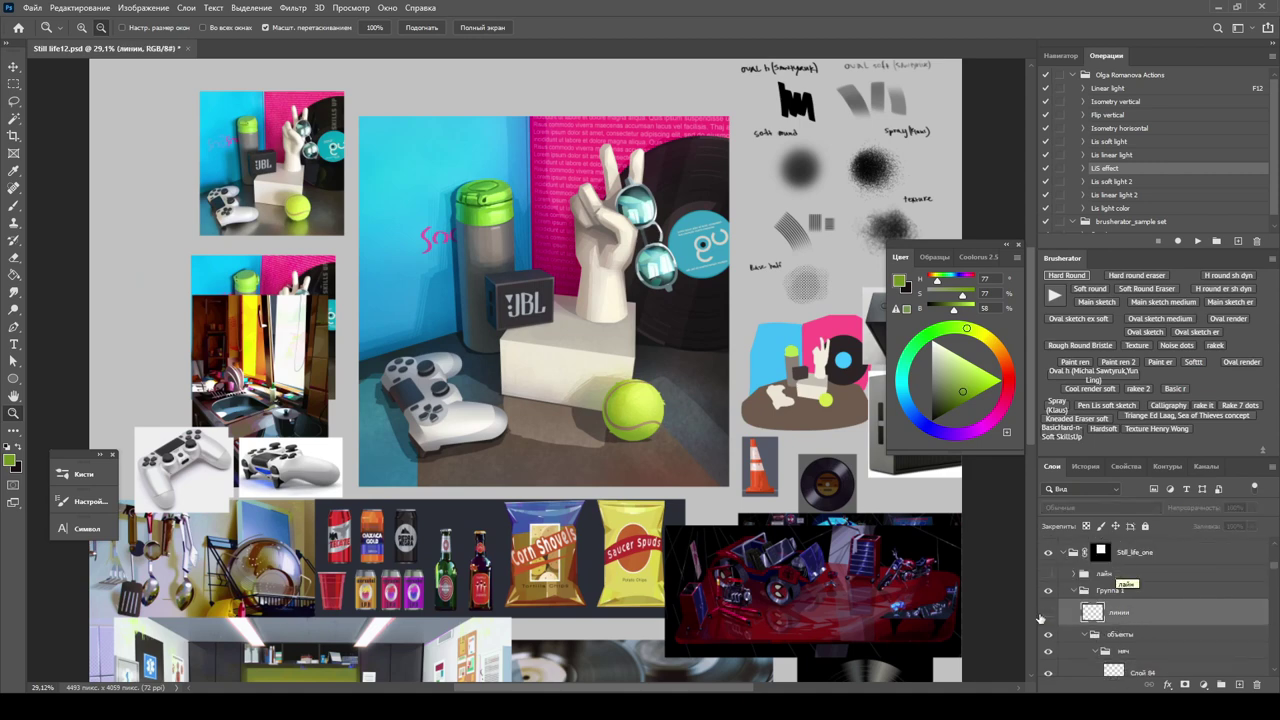
pyautogui.scroll(-5, 1048, 614)
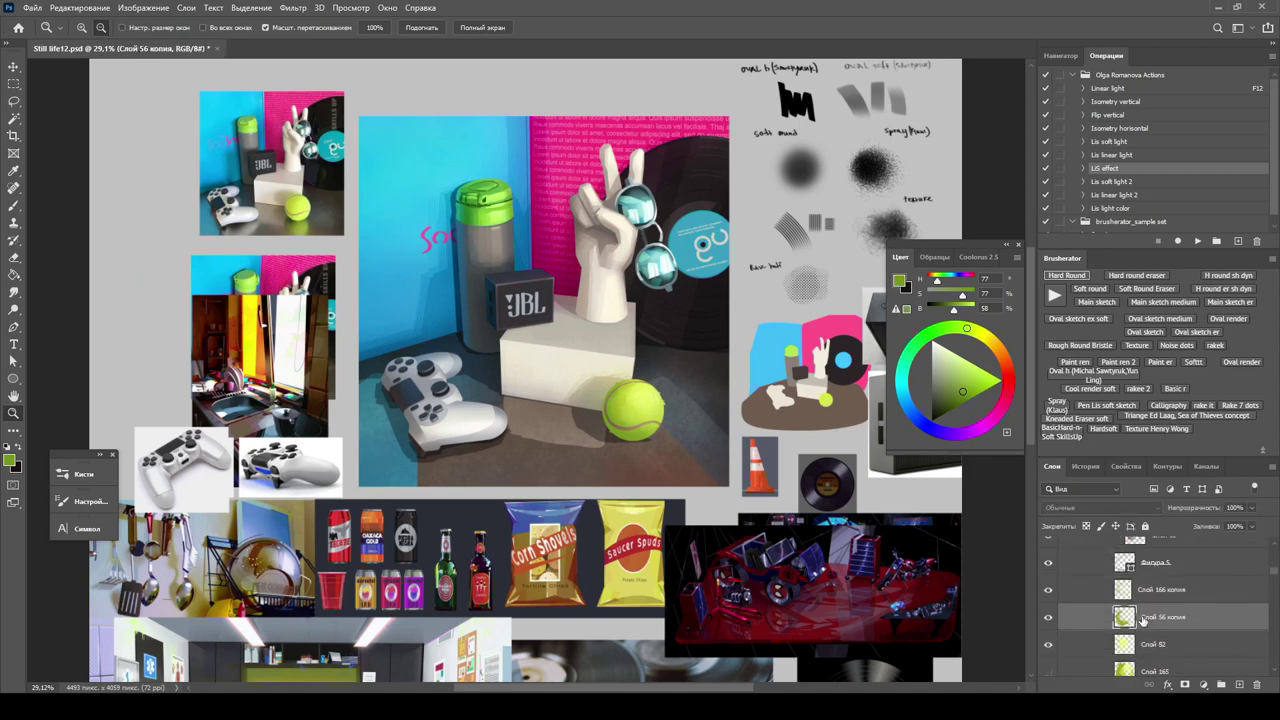
pyautogui.click(1150, 644)
pyautogui.scroll(-2, 1256, 608)
pyautogui.click(1256, 608)
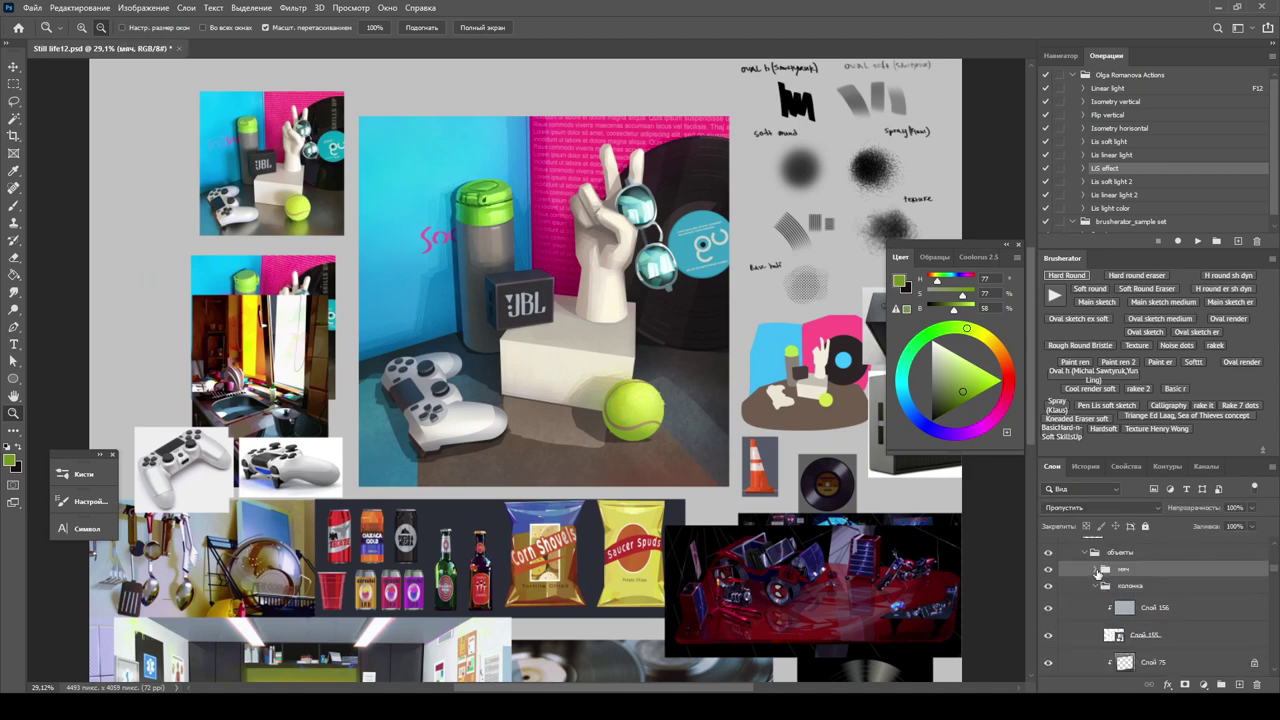
# Collapse the remaining object groups inside объекты, including колонка, рука, джойстик and пластинка, and save the document.
pyautogui.scroll(-5, 1092, 572)
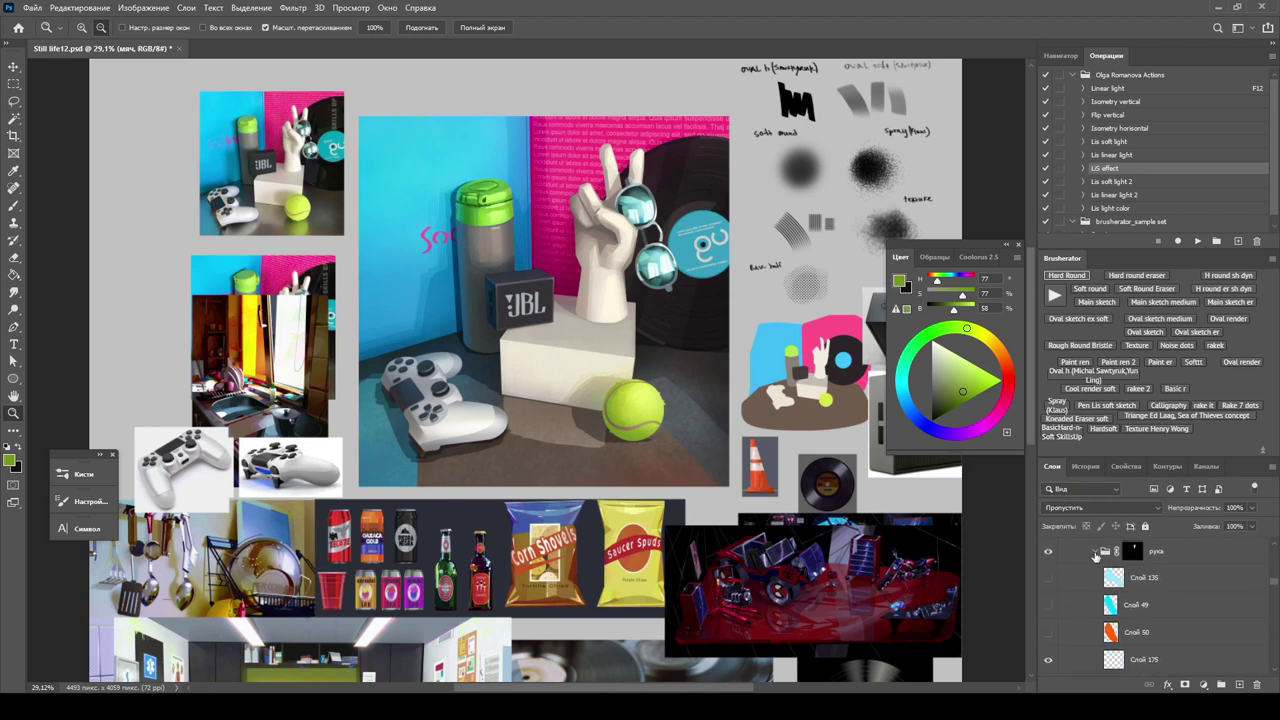
pyautogui.scroll(-5, 1092, 572)
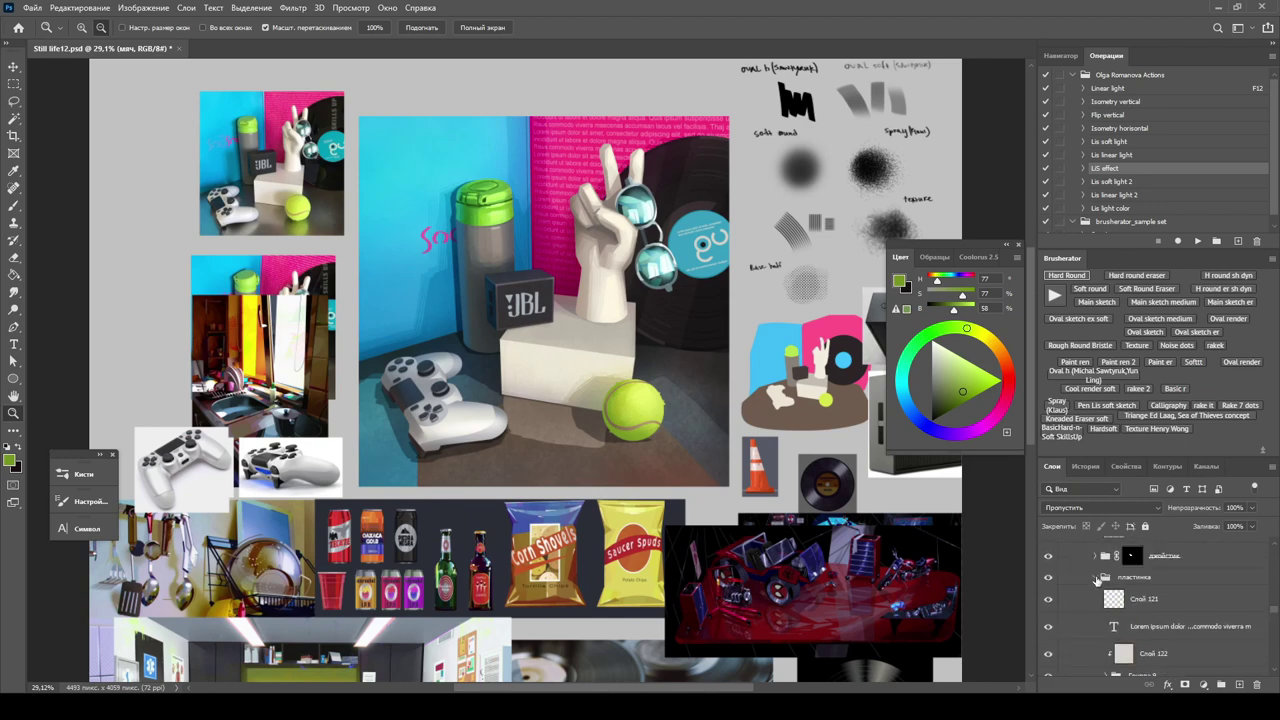
pyautogui.click(1081, 574)
pyautogui.scroll(3, 1088, 578)
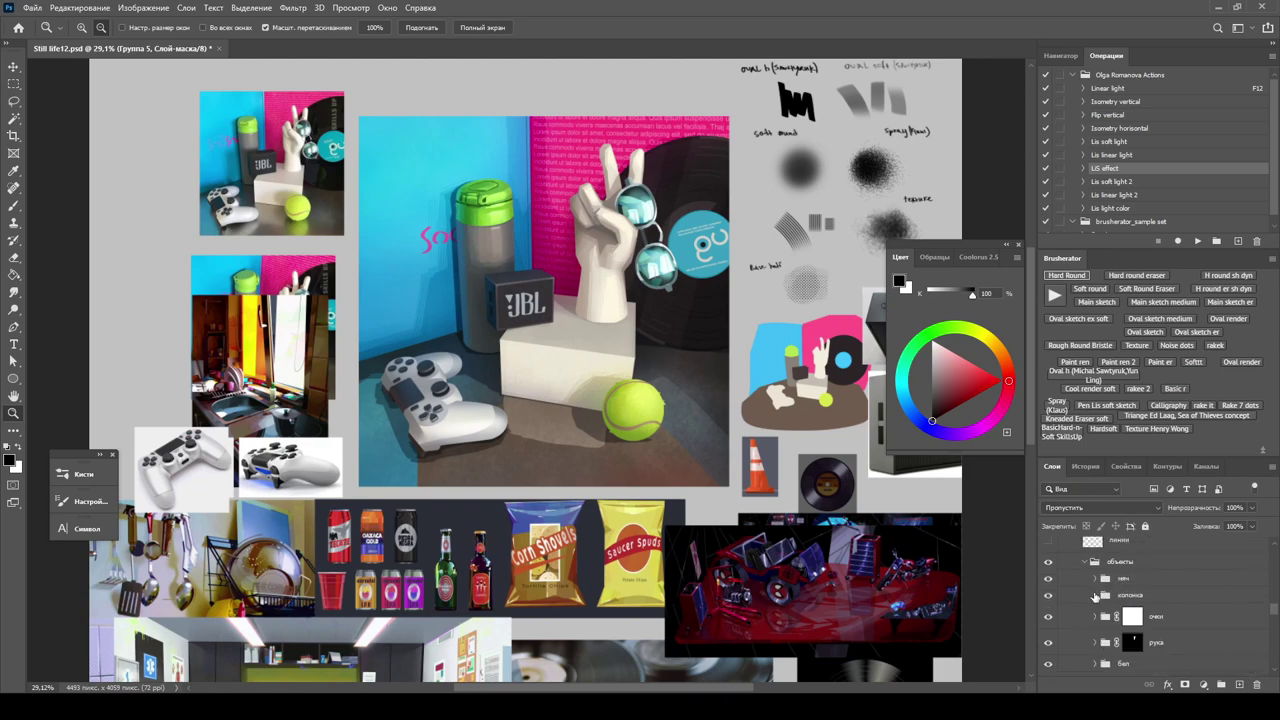
pyautogui.click(1096, 586)
pyautogui.moveTo(500, 450)
pyautogui.mouseDown()
pyautogui.moveTo(543, 443)
pyautogui.moveTo(507, 453)
pyautogui.mouseUp()
pyautogui.scroll(-5, 1150, 600)
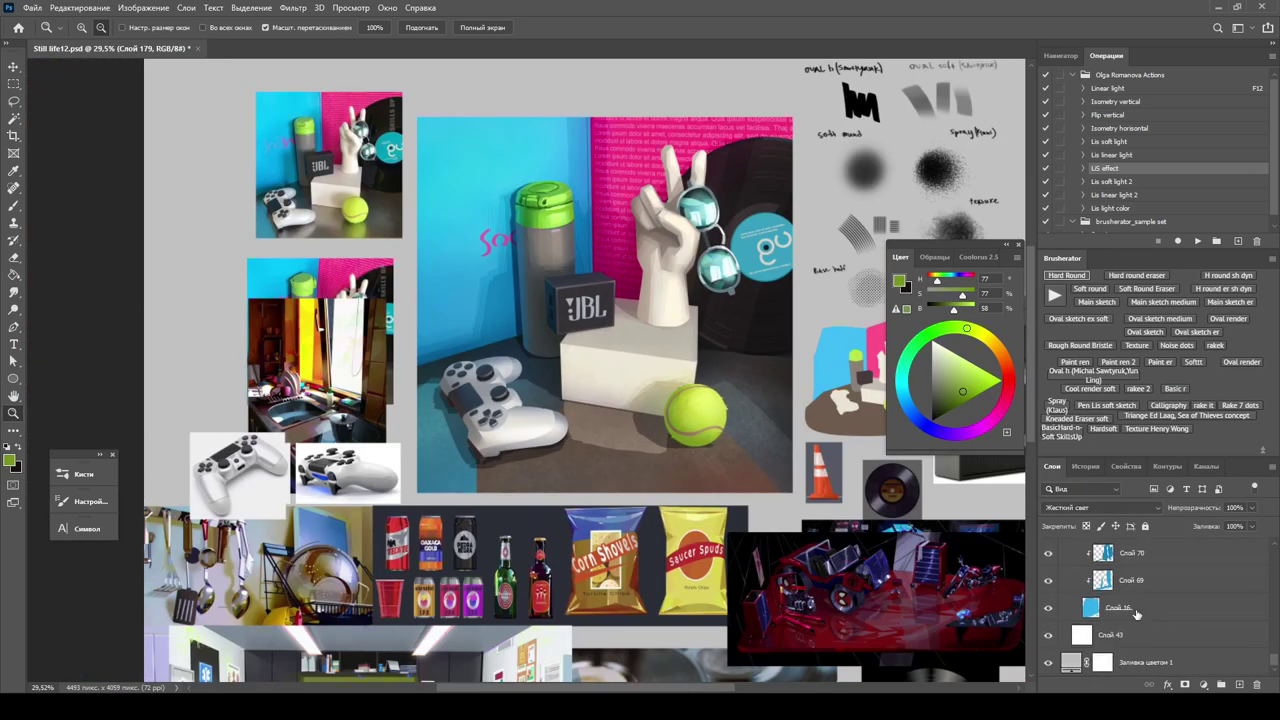
pyautogui.hotkey('ctrl', 's')
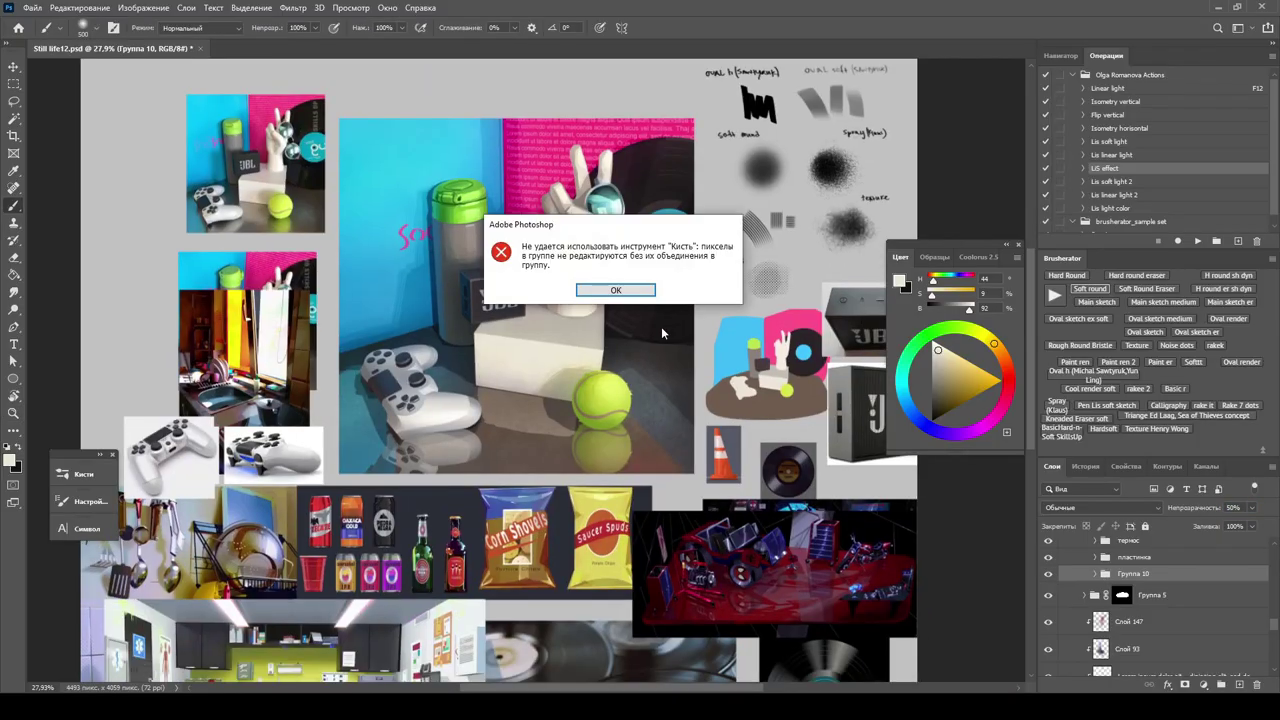
# Darken the tennis ball's reflection with black Soft round strokes on a new layer clipped to мяч копия in Группа 10.
pyautogui.press('Return')
pyautogui.press('z')
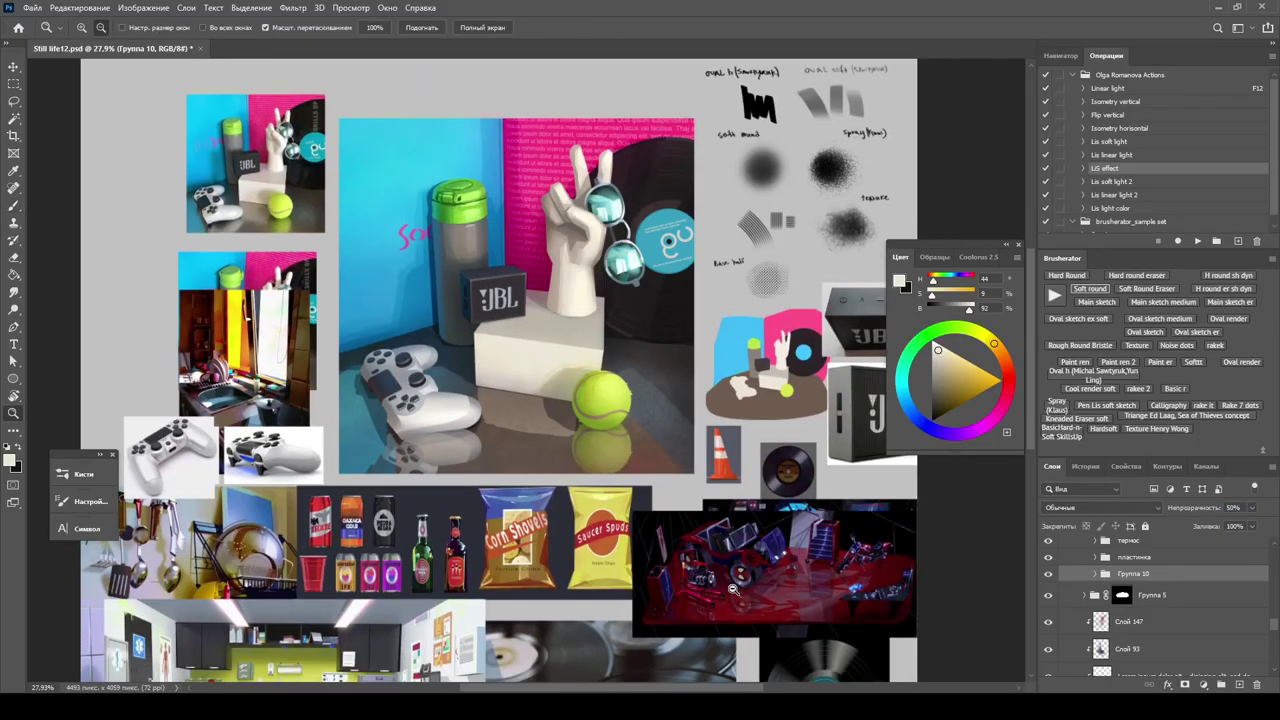
pyautogui.moveTo(722, 585); pyautogui.dragTo(790, 598)
pyautogui.moveTo(655, 541); pyautogui.dragTo(587, 538)
pyautogui.click(1093, 574)
pyautogui.click(1145, 595)
pyautogui.press('b')
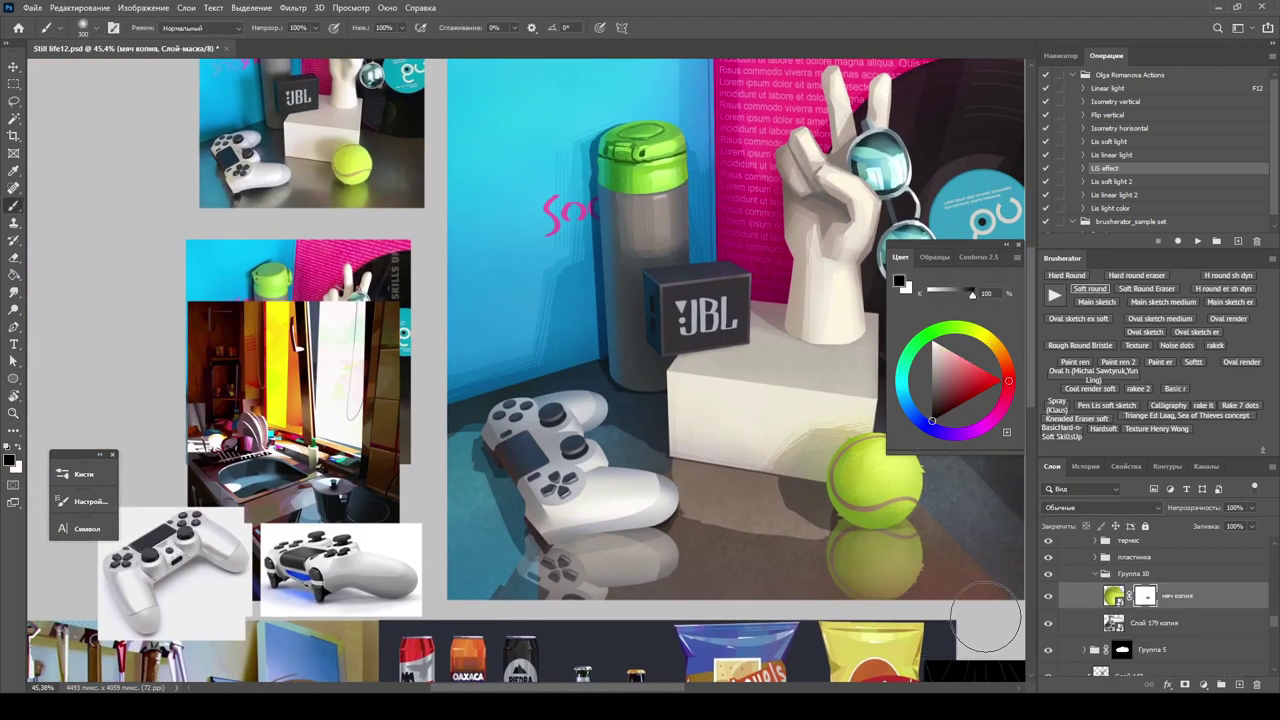
pyautogui.moveTo(876, 532); pyautogui.dragTo(756, 514)
pyautogui.hotkey('ctrl', 'shift', 'alt', 'n')
pyautogui.keyDown('alt'); pyautogui.click(753, 478); pyautogui.keyUp('alt')
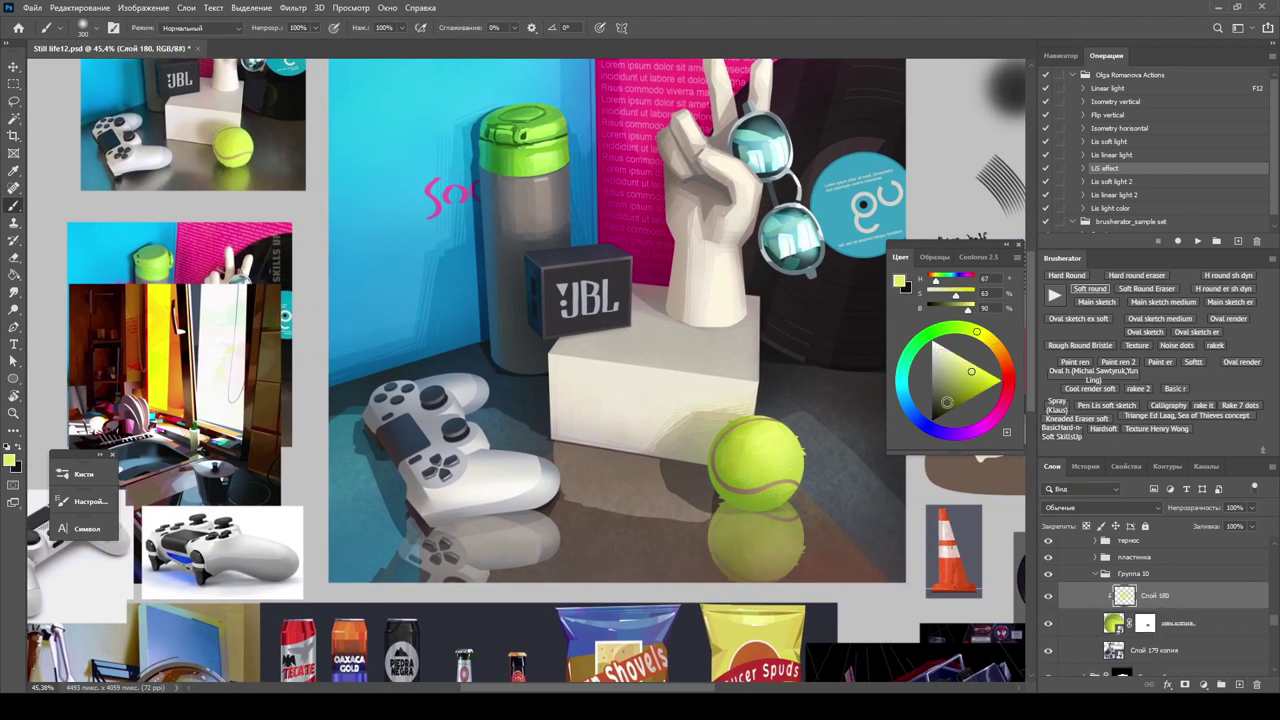
pyautogui.moveTo(977, 331); pyautogui.dragTo(923, 338)
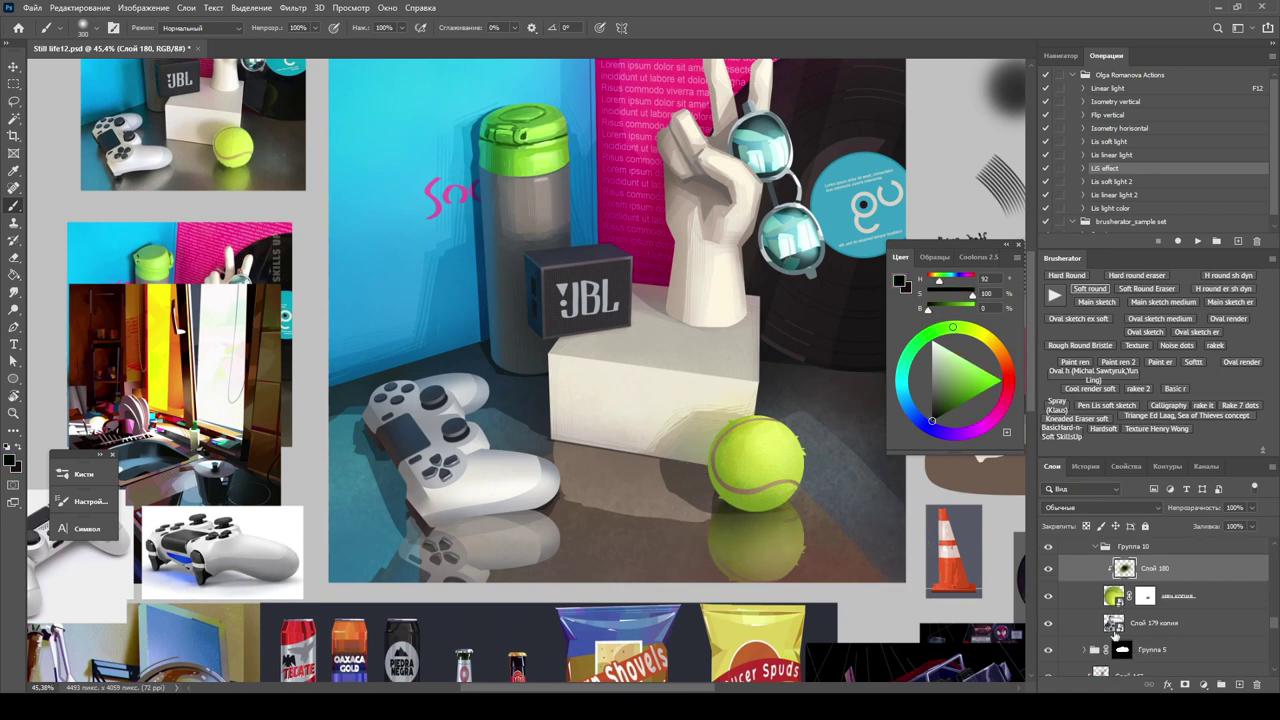
# Set the blend mode of Группа 10 to Жесткий свет and check the reflections with Слой 180.
pyautogui.click(1133, 573)
pyautogui.click(1100, 507)
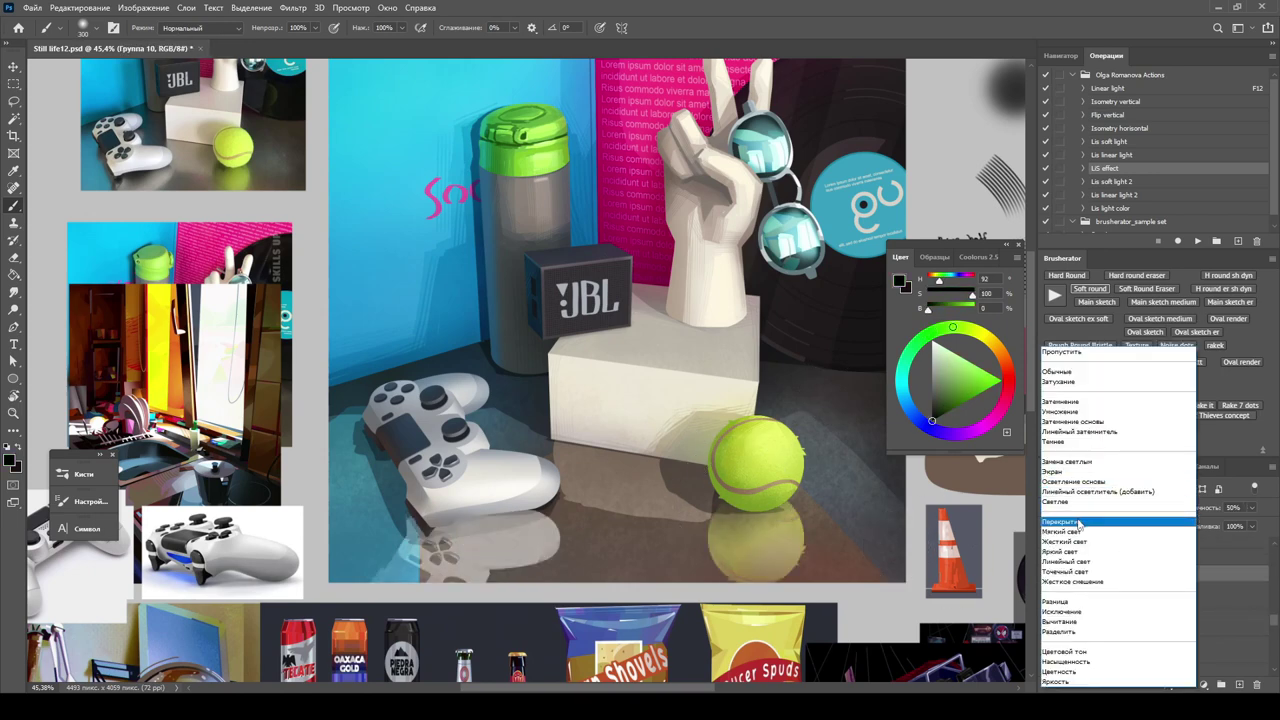
pyautogui.click(1086, 542)
pyautogui.click(1150, 595)
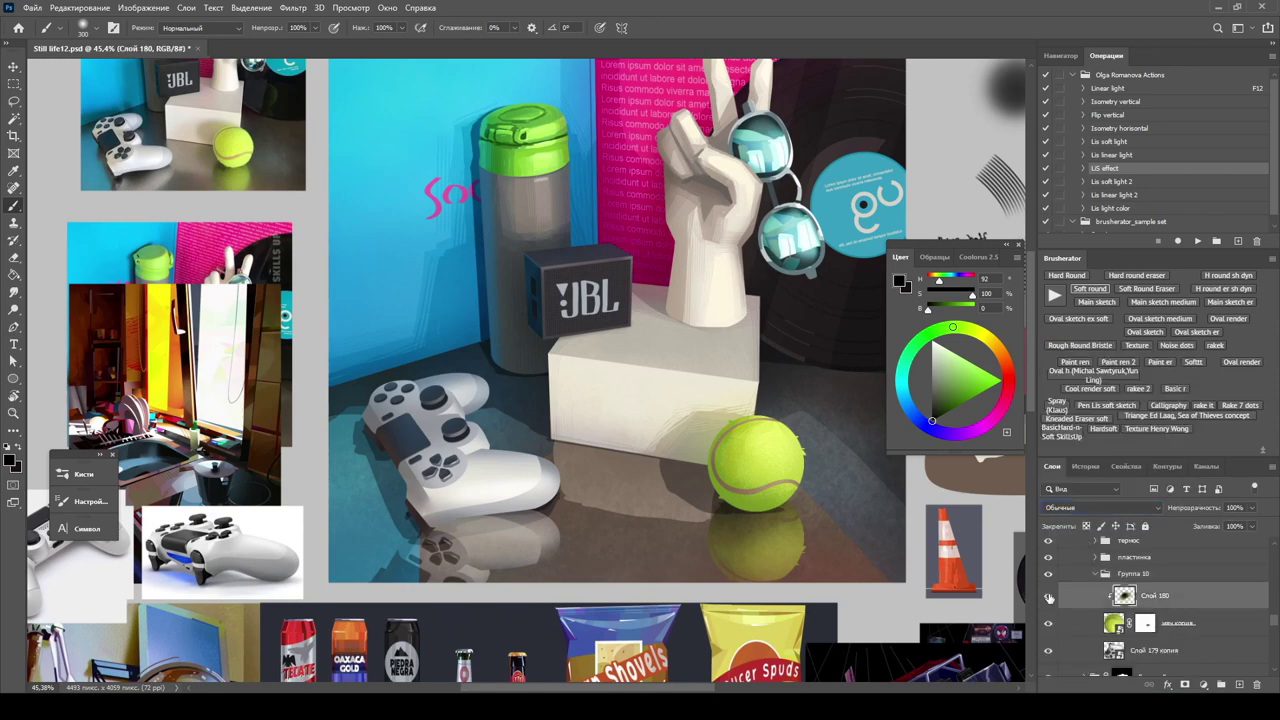
pyautogui.scroll(-5, 808, 530)
pyautogui.scroll(3, 808, 530)
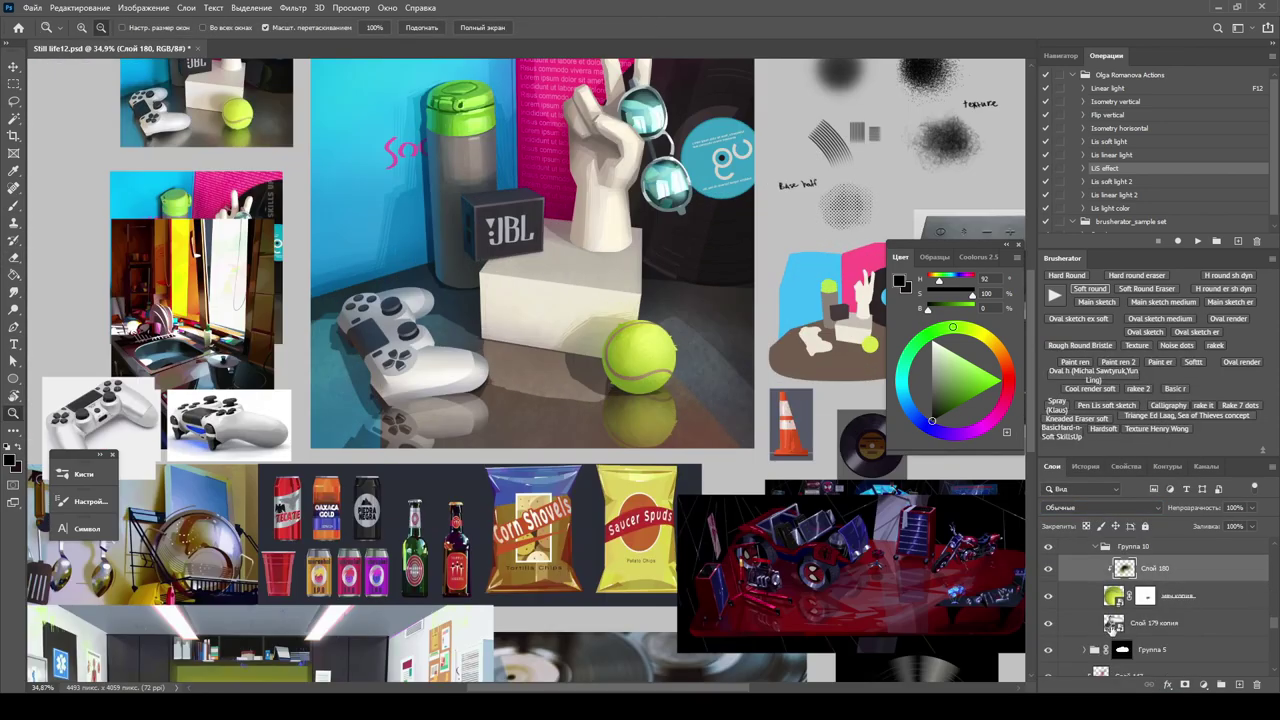
# In Группа 5, move both Заливка цветом 2 fills below Слой 129 and hide them along with Слой 124.
pyautogui.click(1150, 650)
pyautogui.scroll(-2, 1150, 600)
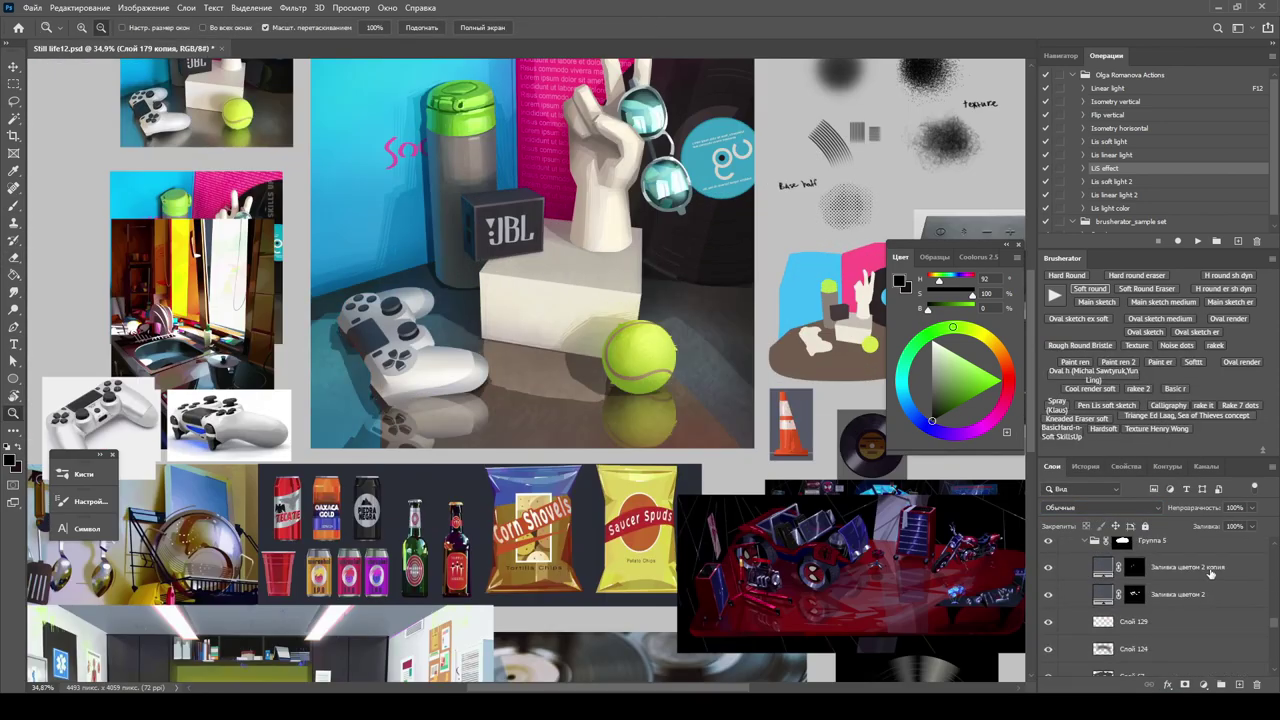
pyautogui.click(1100, 594)
pyautogui.moveTo(1048, 594); pyautogui.dragTo(1053, 652)
pyautogui.click(1100, 648)
pyautogui.scroll(-2, 1050, 630)
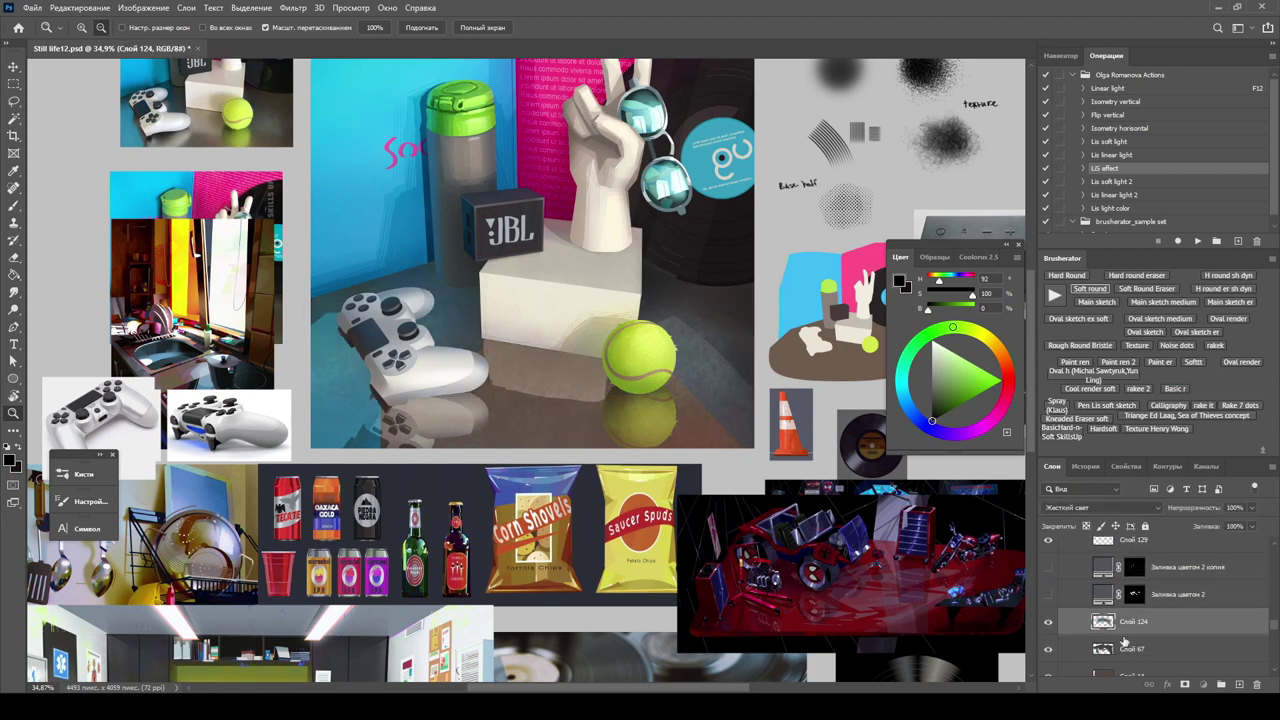
pyautogui.click(1050, 624)
pyautogui.press('b')
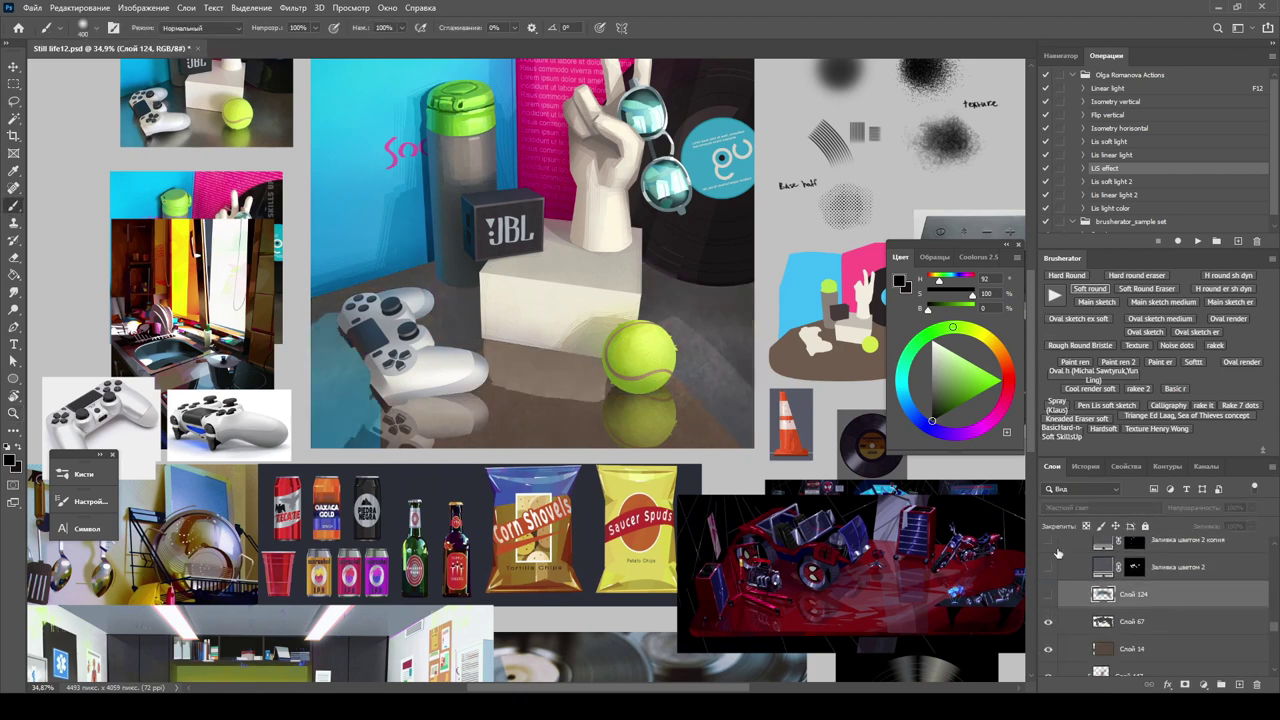
# Repaint the tabletop on Слой 67 with large Soft round strokes in sampled brown and blue tones.
pyautogui.keyDown('alt'); pyautogui.click(696, 420); pyautogui.keyUp('alt')
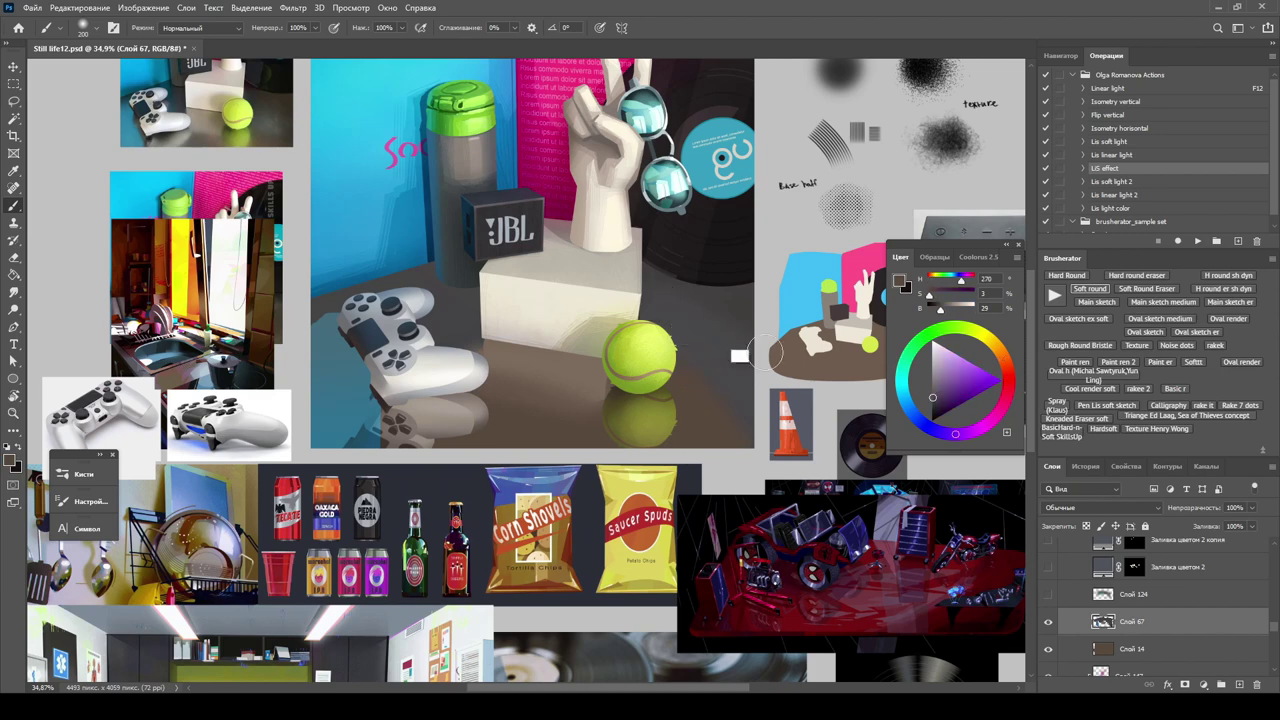
pyautogui.moveTo(477, 338)
pyautogui.keyDown('alt'); pyautogui.mouseDown()
pyautogui.moveTo(502, 405)
pyautogui.moveTo(566, 443)
pyautogui.mouseUp(); pyautogui.keyUp('alt')
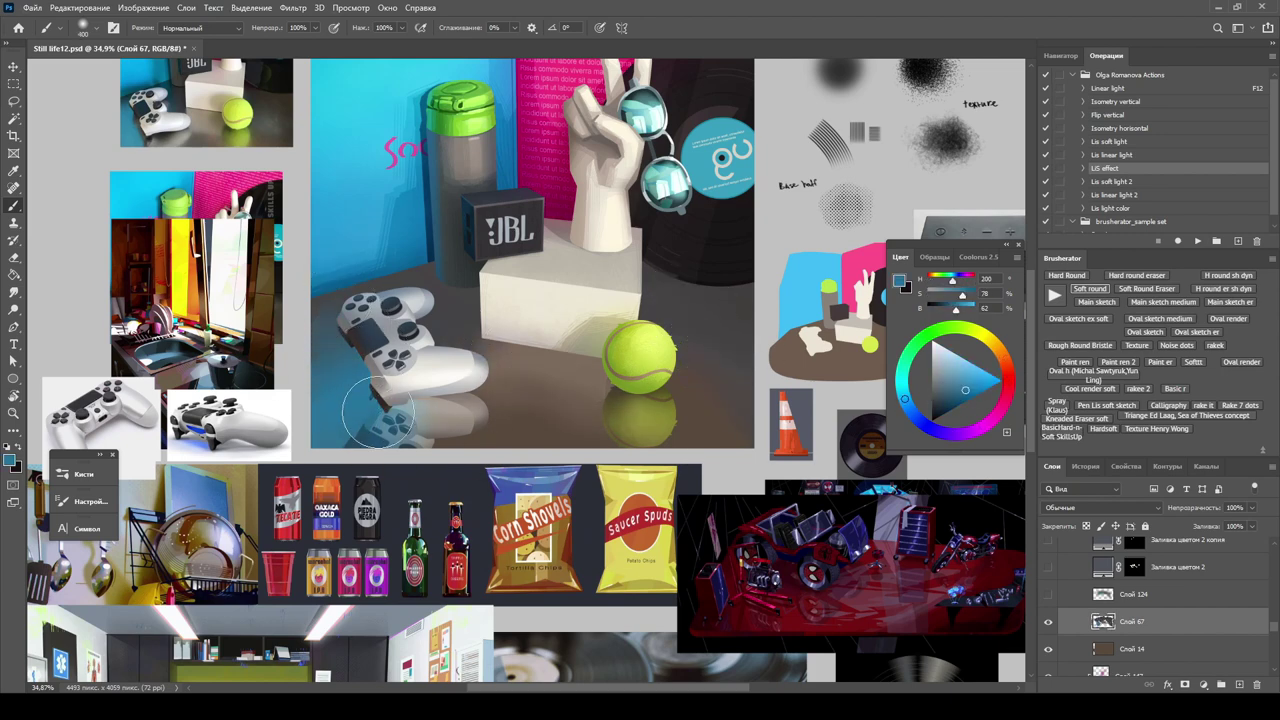
pyautogui.moveTo(443, 390); pyautogui.dragTo(483, 480)
pyautogui.press('x')
pyautogui.press('2')
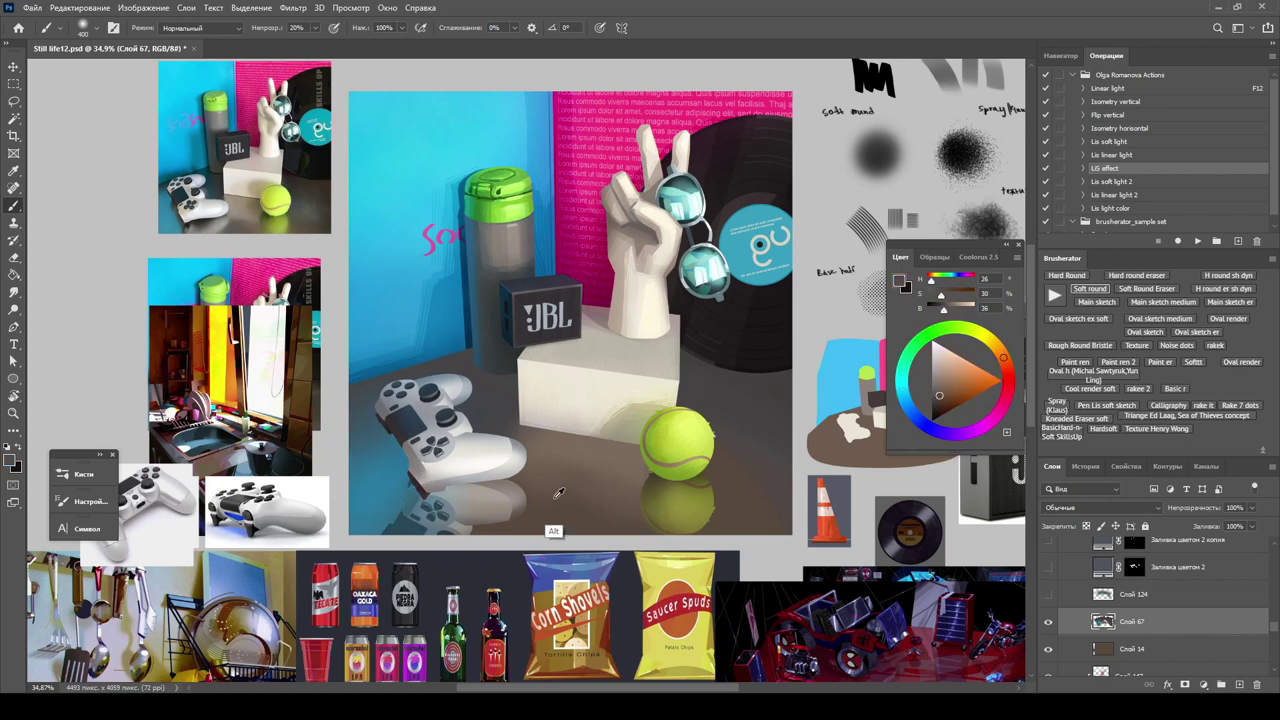
pyautogui.press('0')
pyautogui.keyDown('alt'); pyautogui.click(581, 450); pyautogui.keyUp('alt')
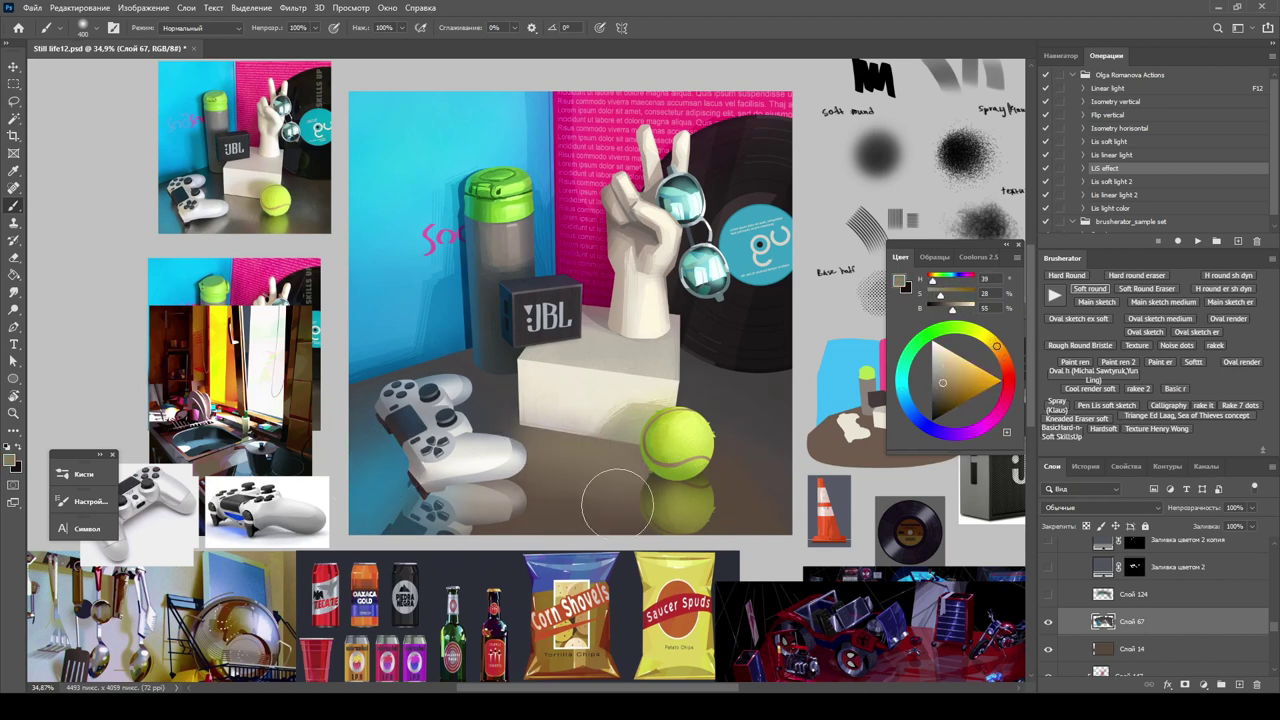
# Show Слой 124 again and compare the tabletop with and without it across the whole painting.
pyautogui.click(1069, 597)
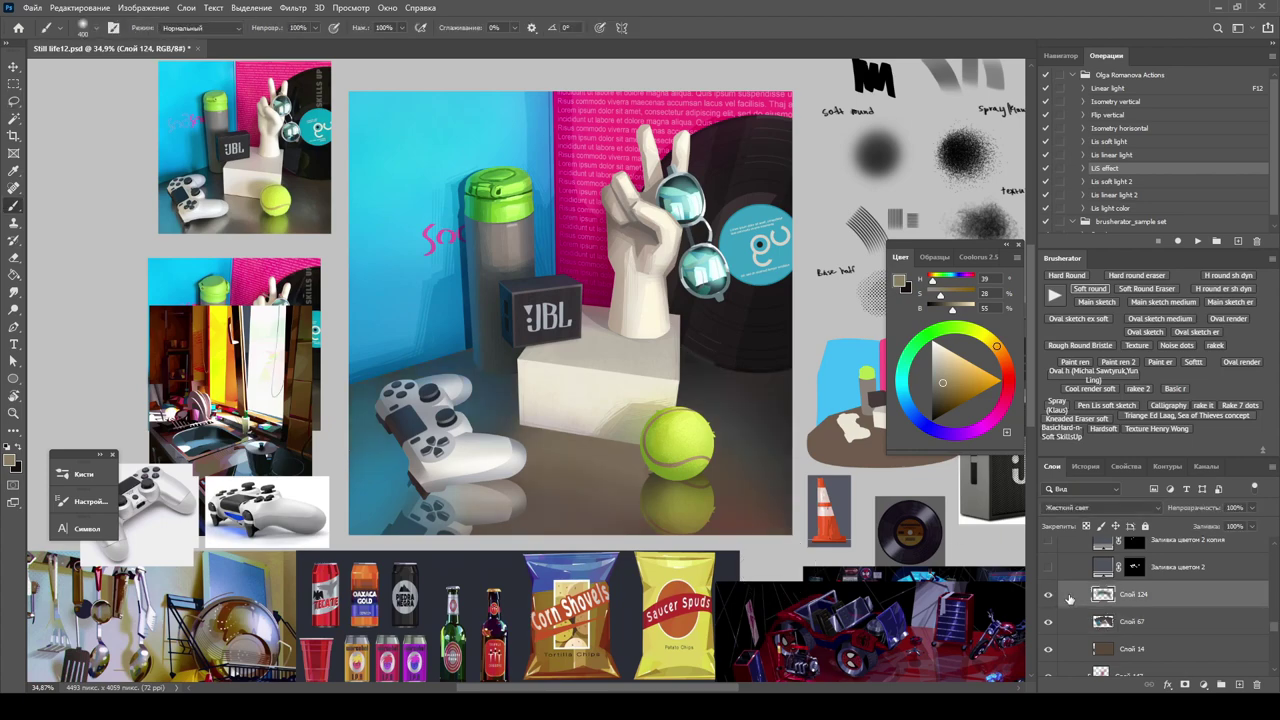
pyautogui.click(1125, 619)
pyautogui.scroll(4, 611, 531)
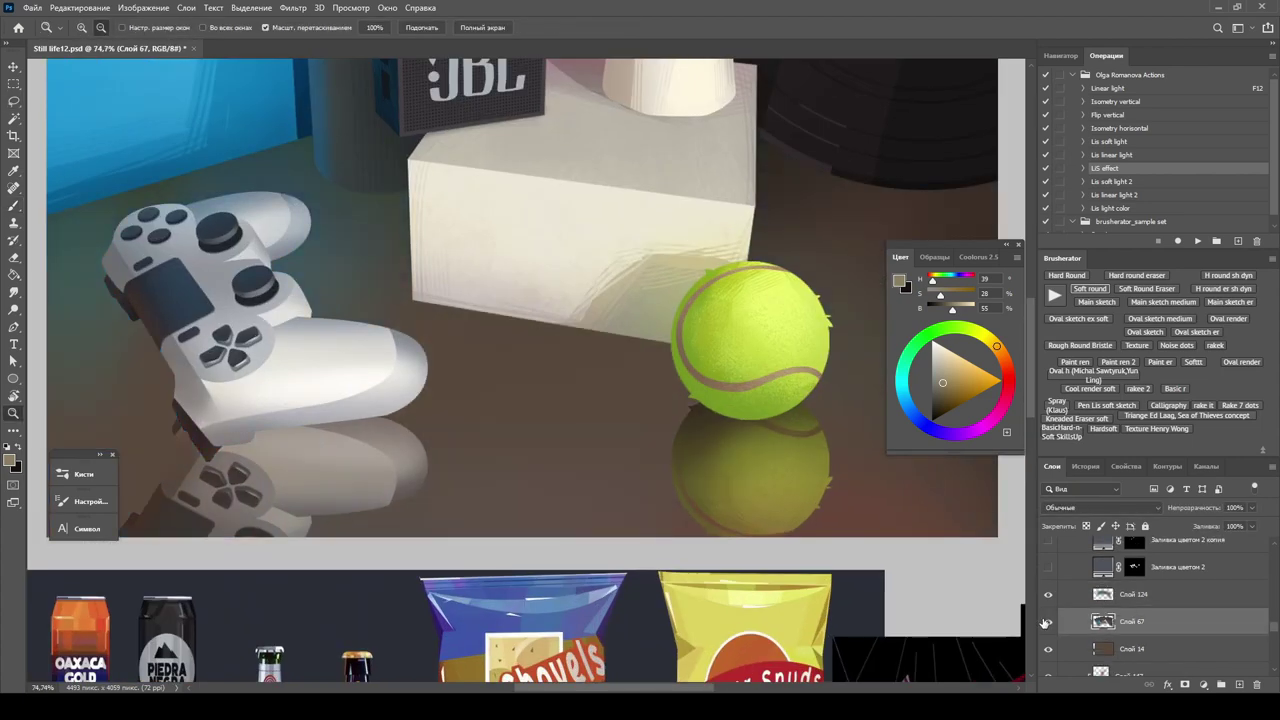
pyautogui.press('z')
pyautogui.scroll(-5, 734, 475)
pyautogui.scroll(1, 1100, 600)
pyautogui.click(1048, 599)
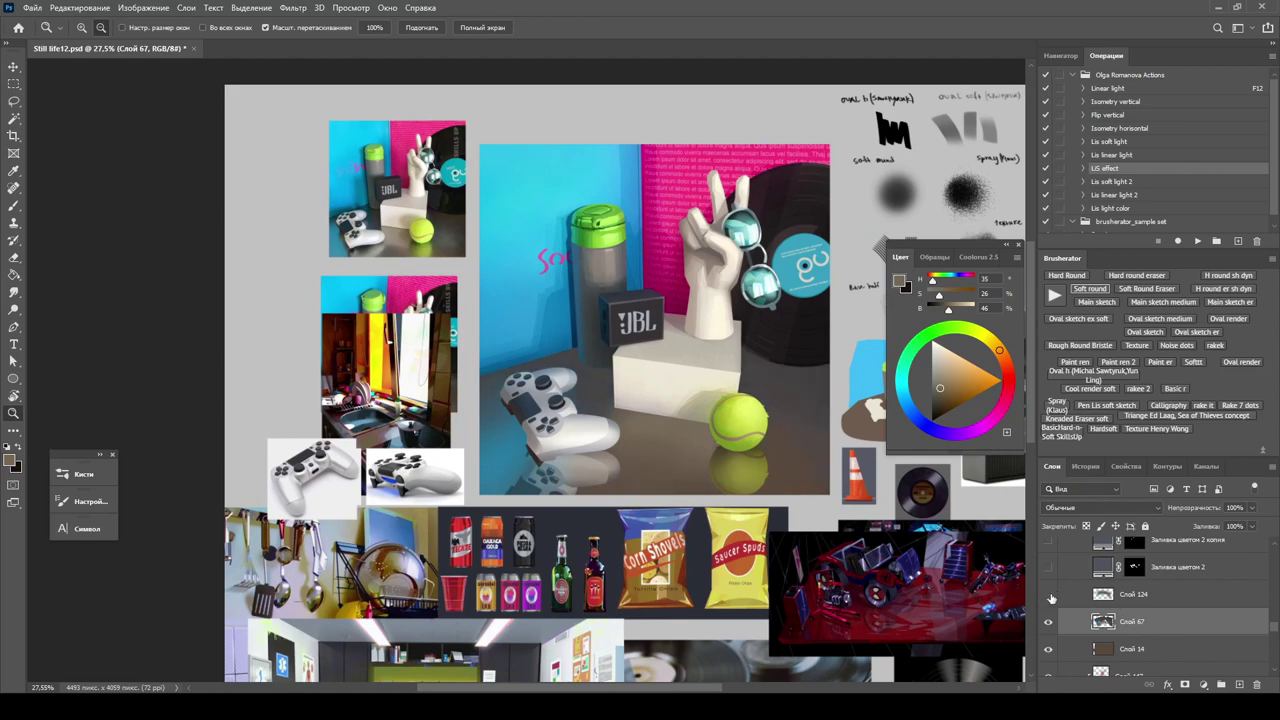
pyautogui.click(1048, 599)
pyautogui.click(1048, 599)
pyautogui.click(1048, 599)
pyautogui.click(1048, 596)
pyautogui.click(1048, 596)
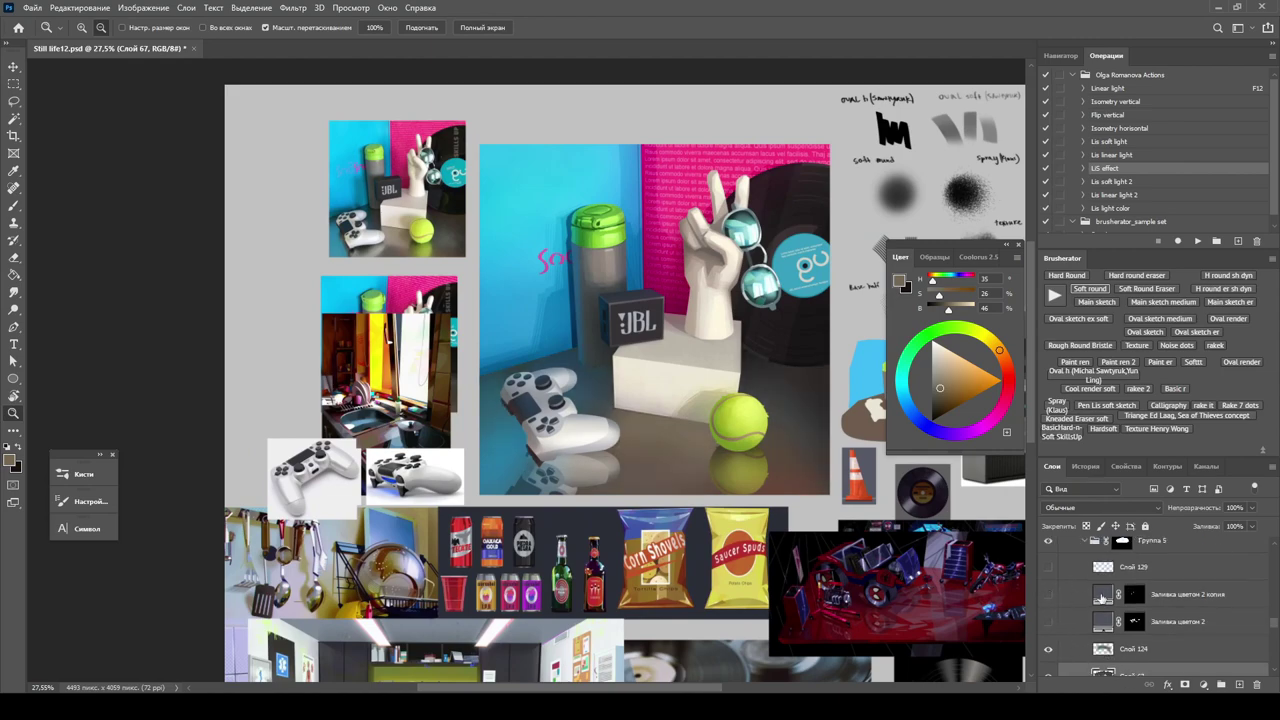
# Check the tabletop without reflections by hiding Слой 180, мяч копия and Слой 179 копия in Группа 10.
pyautogui.click(1133, 566)
pyautogui.scroll(2, 524, 513)
pyautogui.scroll(-1, 524, 513)
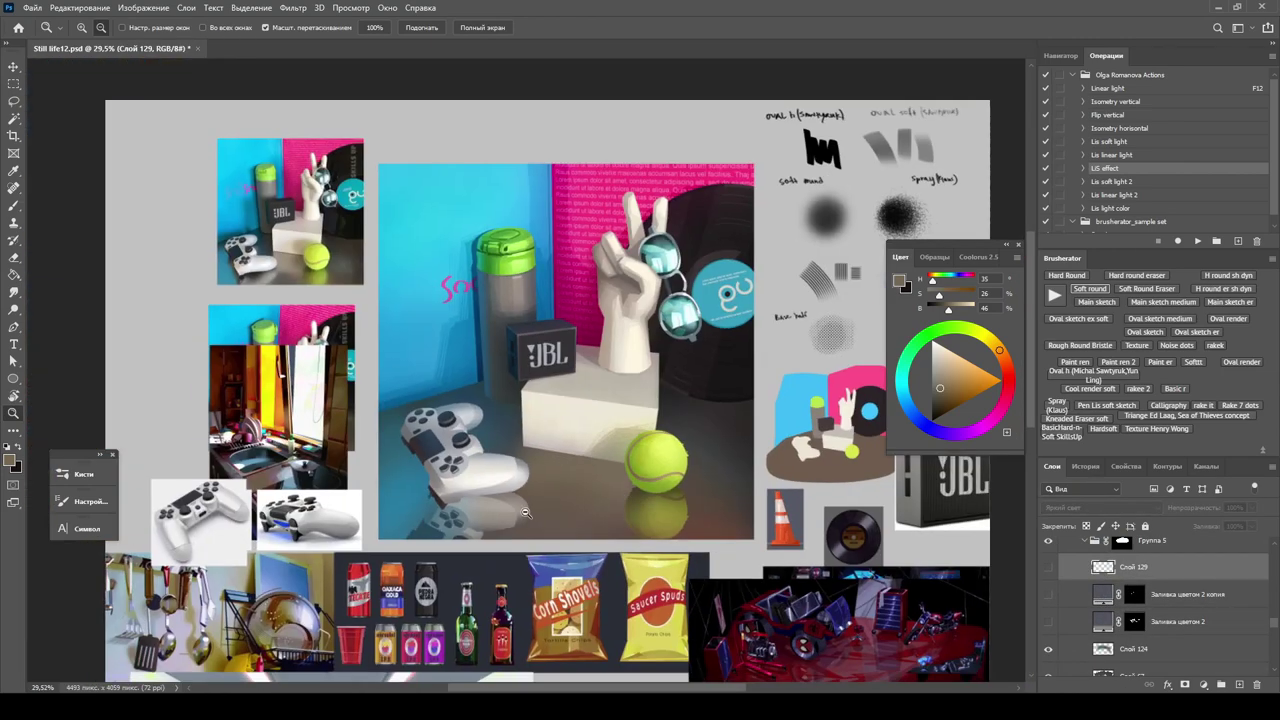
pyautogui.scroll(3, 524, 513)
pyautogui.click(1048, 600)
pyautogui.click(1048, 600)
pyautogui.scroll(2, 1046, 612)
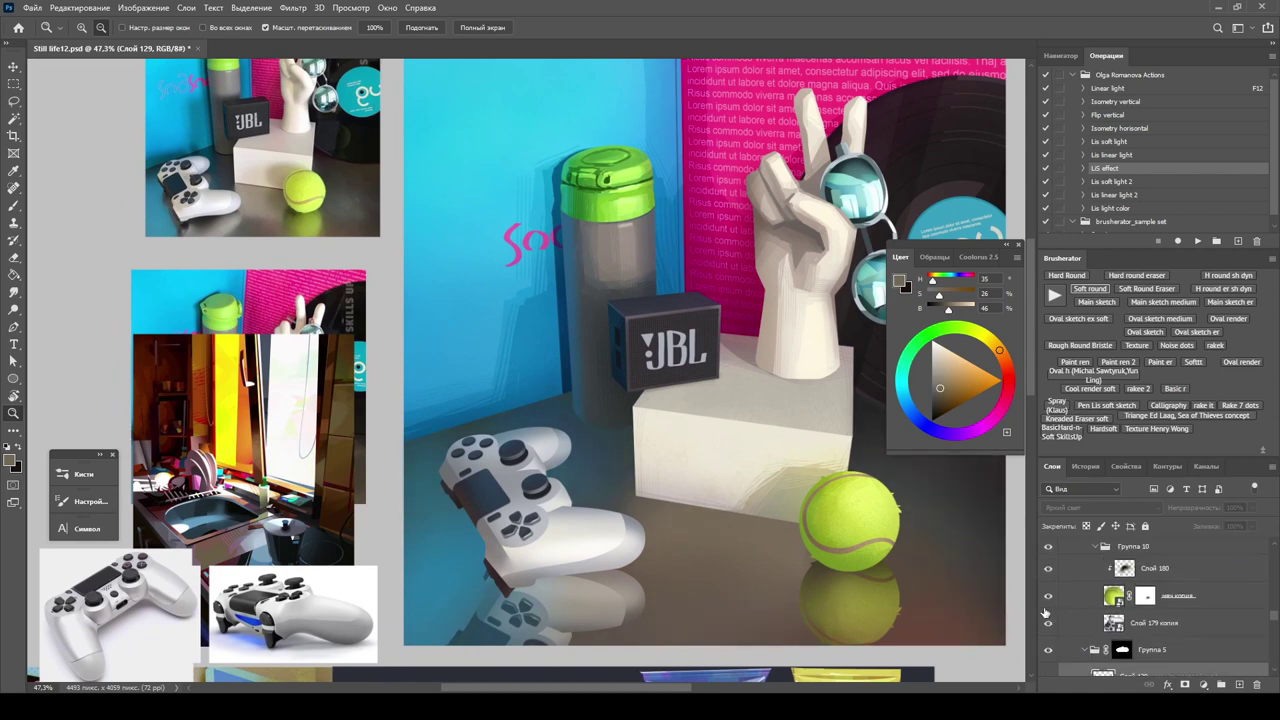
pyautogui.click(1048, 598)
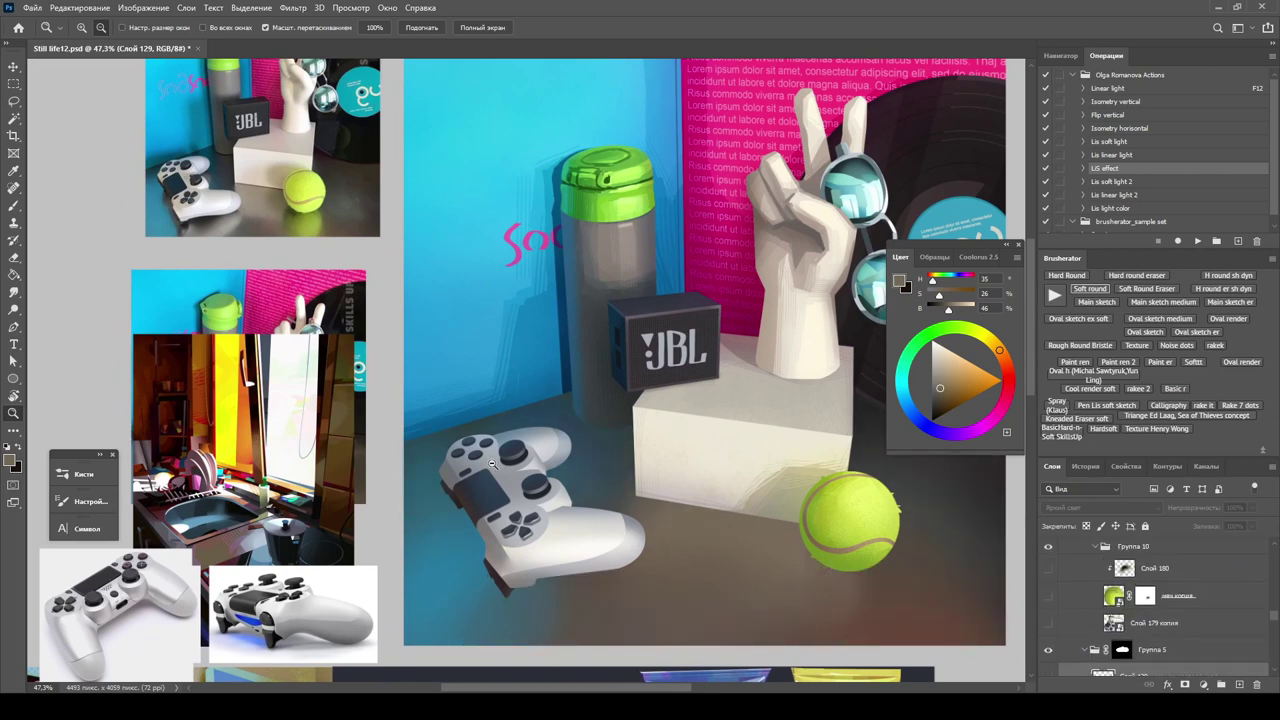
# Transform the controller reflection on Слой 179 копия to sit beneath the controller and fade its lower part with a black-brushed layer mask.
pyautogui.click(1048, 625)
pyautogui.click(1113, 625)
pyautogui.hotkey('ctrl', 't')
pyautogui.moveTo(640, 640); pyautogui.dragTo(782, 546)
pyautogui.press('Return')
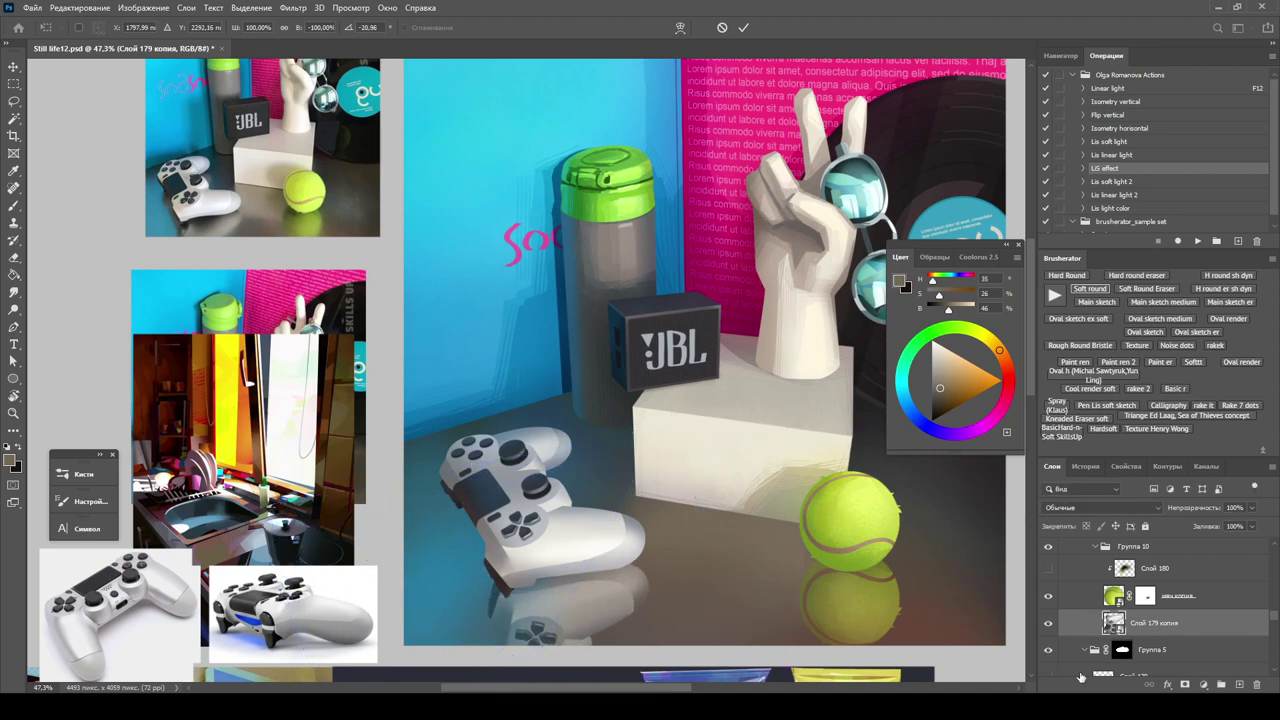
pyautogui.press('b')
pyautogui.hotkey('ctrl', '-')
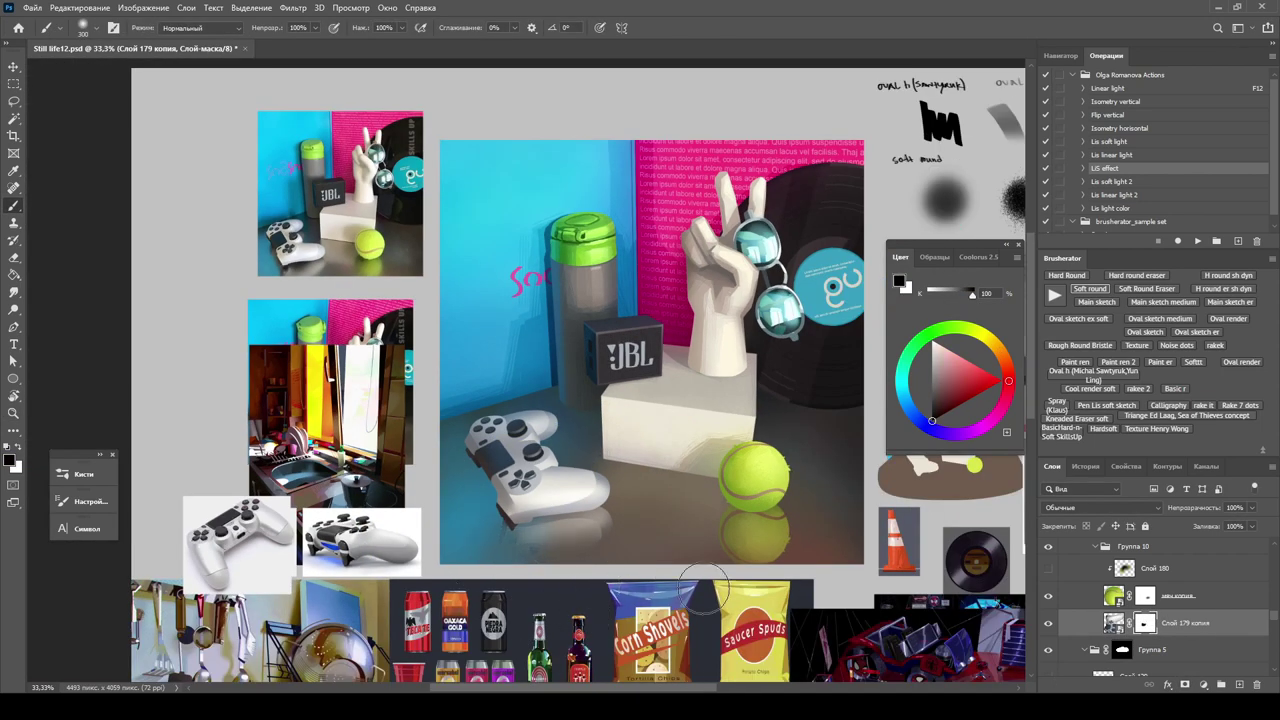
# Tint the tennis ball's reflection on Слой 180 with large Soft round strokes in green sampled from the ball.
pyautogui.hotkey('alt', ']')
pyautogui.hotkey('alt', ']')
pyautogui.press(']')
pyautogui.press(']')
pyautogui.keyDown('alt'); pyautogui.click(697, 496); pyautogui.keyUp('alt')
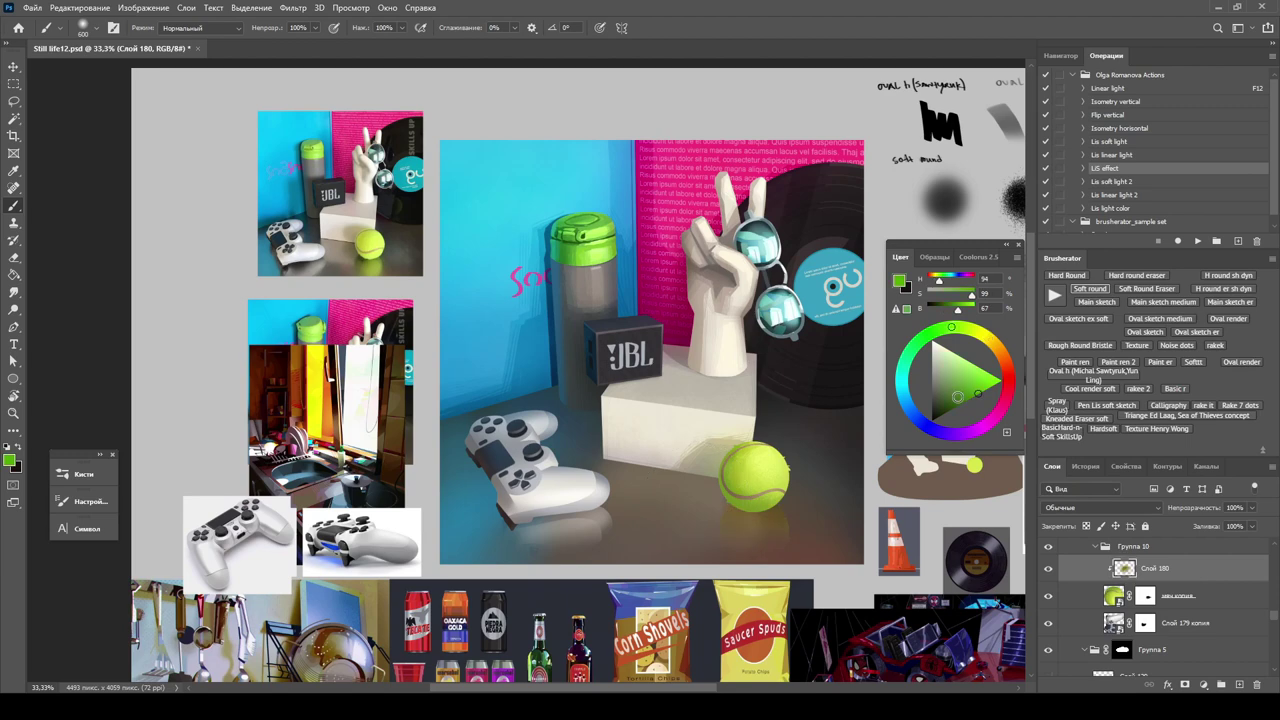
pyautogui.keyDown('alt'); pyautogui.click(760, 488); pyautogui.keyUp('alt')
pyautogui.moveTo(752, 522); pyautogui.dragTo(728, 548)
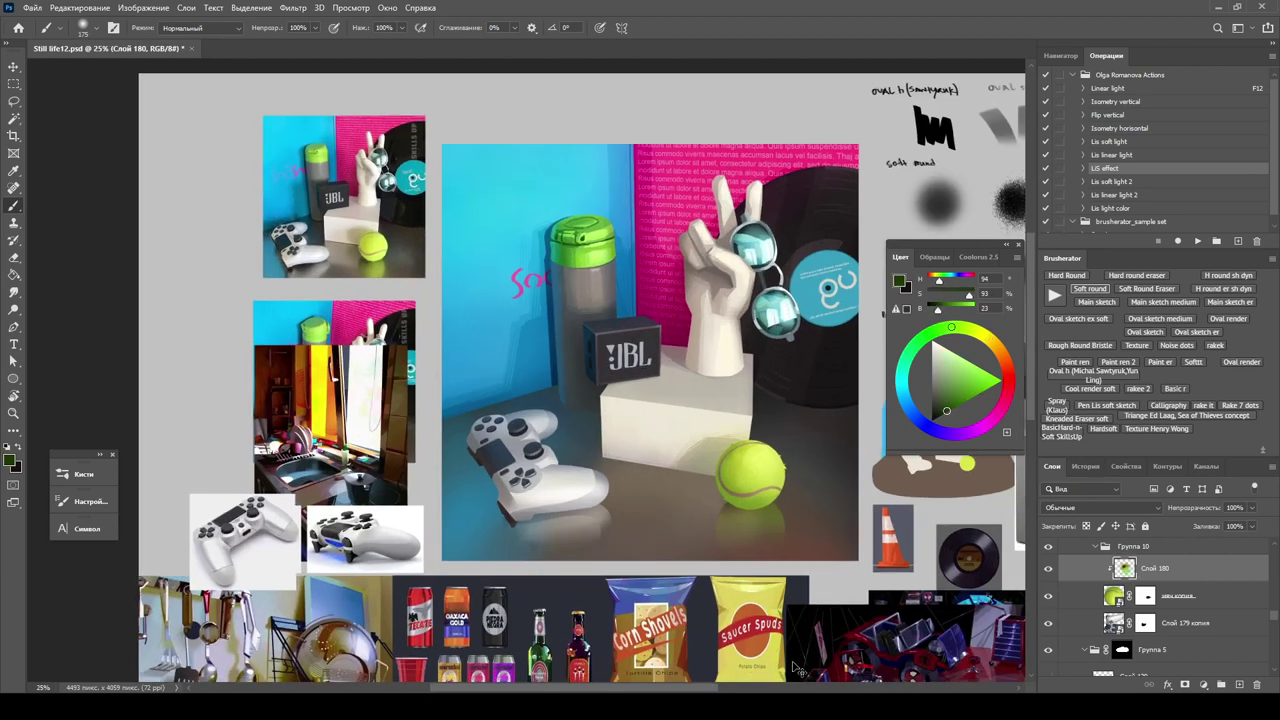
# Fade the lower edges of the controller and ball reflections on the masks of Слой 179 копия and мяч копия.
pyautogui.press('d')
pyautogui.hotkey('alt', '[')
pyautogui.hotkey('alt', '[')
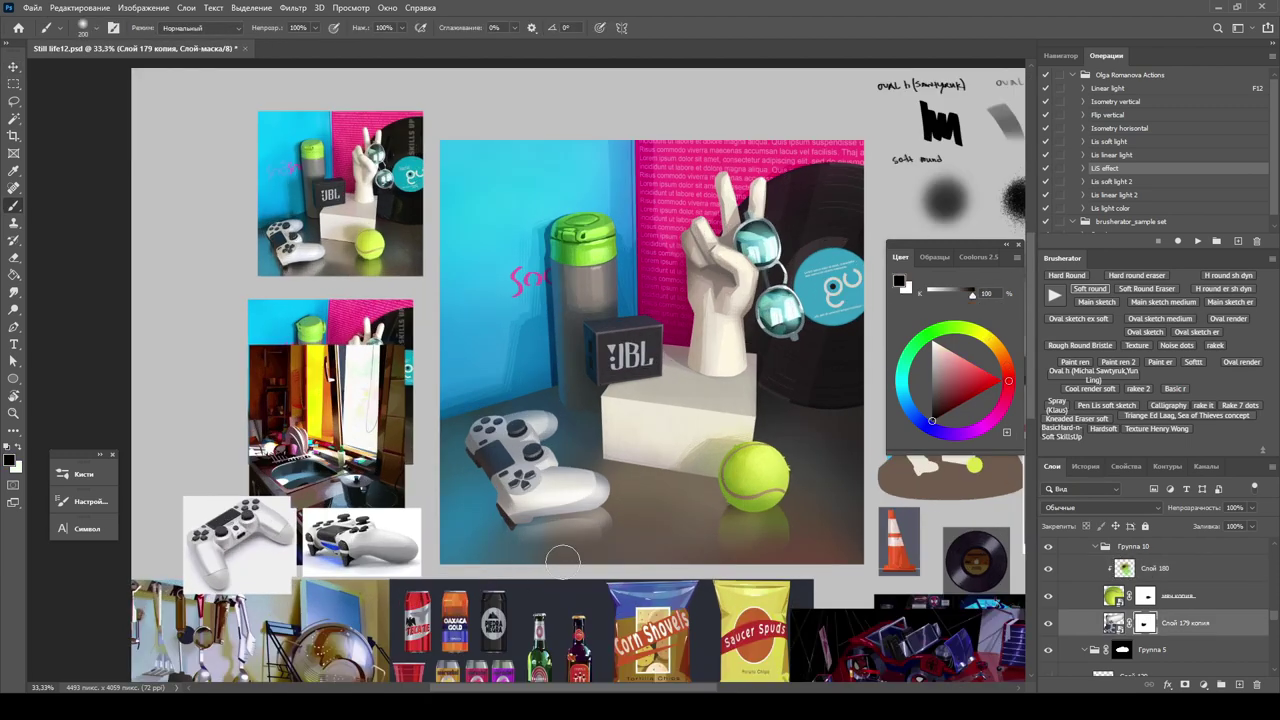
pyautogui.hotkey('alt', ']')
pyautogui.press(']')
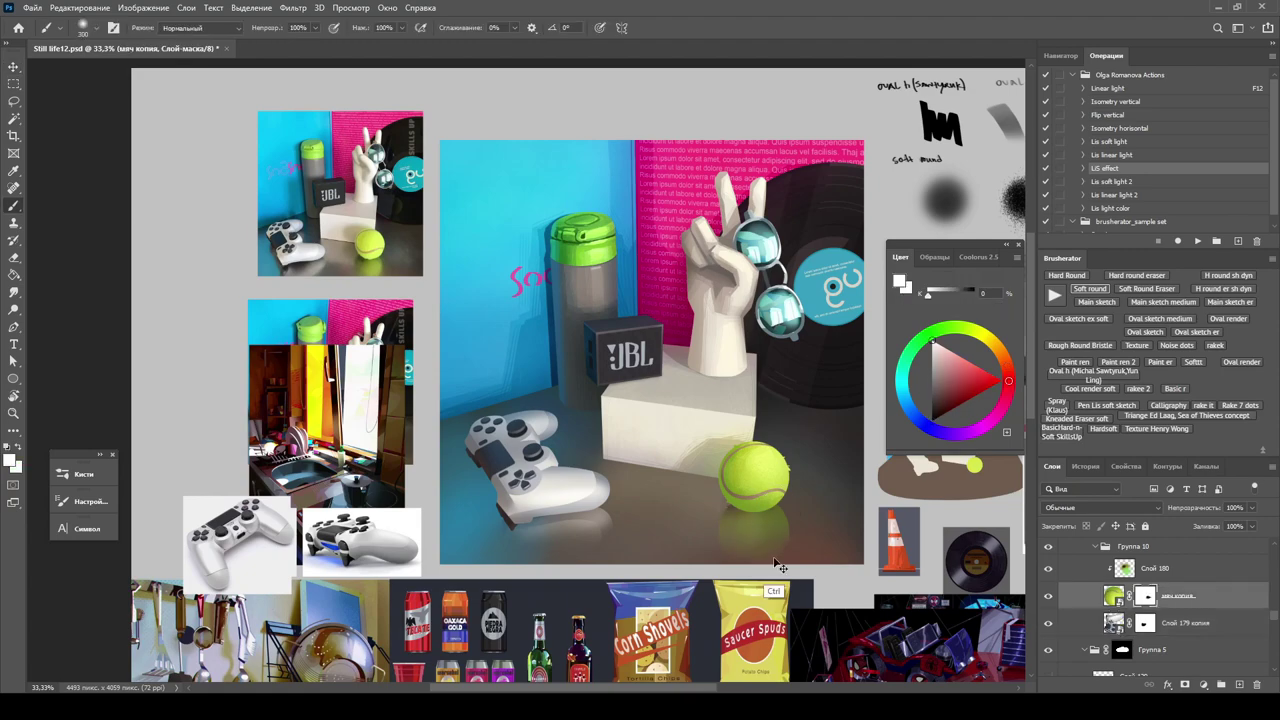
# Add a new layer below Слой 179 копия and paint a dark grey shadow inside a lassoed shape under the controller.
pyautogui.hotkey('ctrl', '+')
pyautogui.hotkey('ctrl', 'shift', 'alt', 'n')
pyautogui.moveTo(313, 275)
pyautogui.mouseDown()
pyautogui.moveTo(516, 394)
pyautogui.moveTo(500, 432)
pyautogui.mouseUp()
pyautogui.press('l')
pyautogui.click(1126, 650)
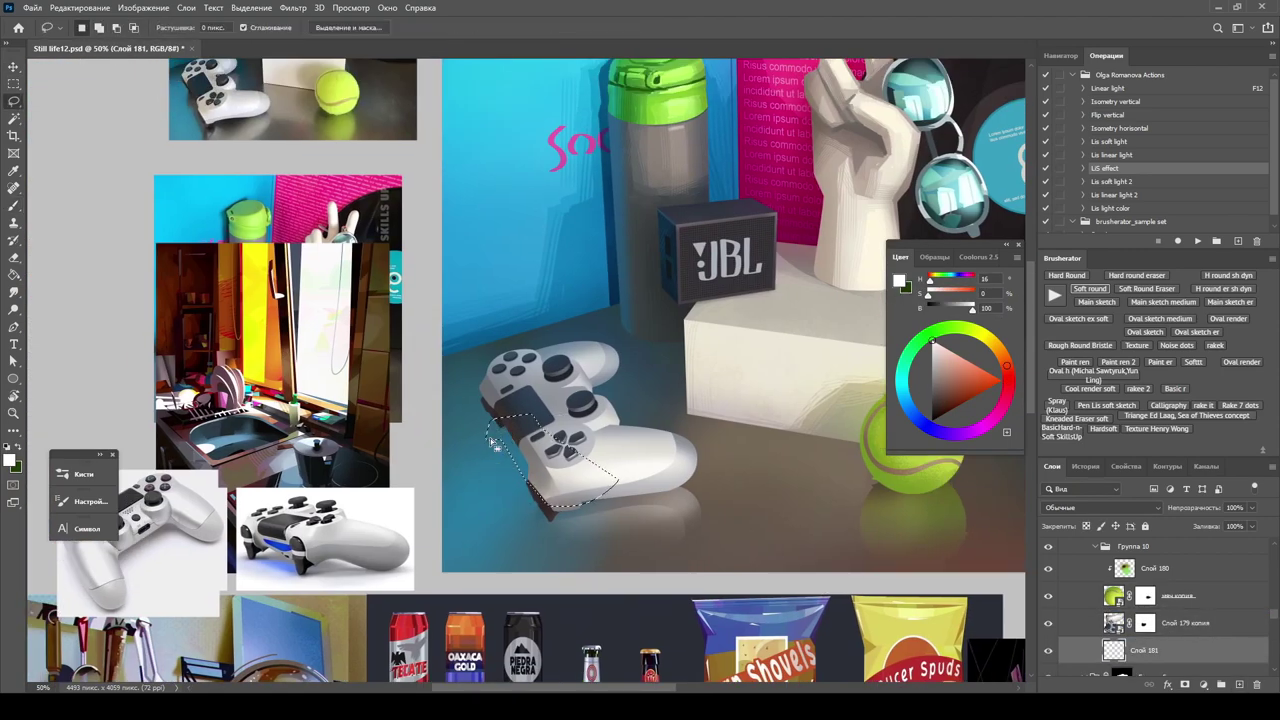
pyautogui.press('b')
pyautogui.keyDown('alt'); pyautogui.click(500, 414); pyautogui.keyUp('alt')
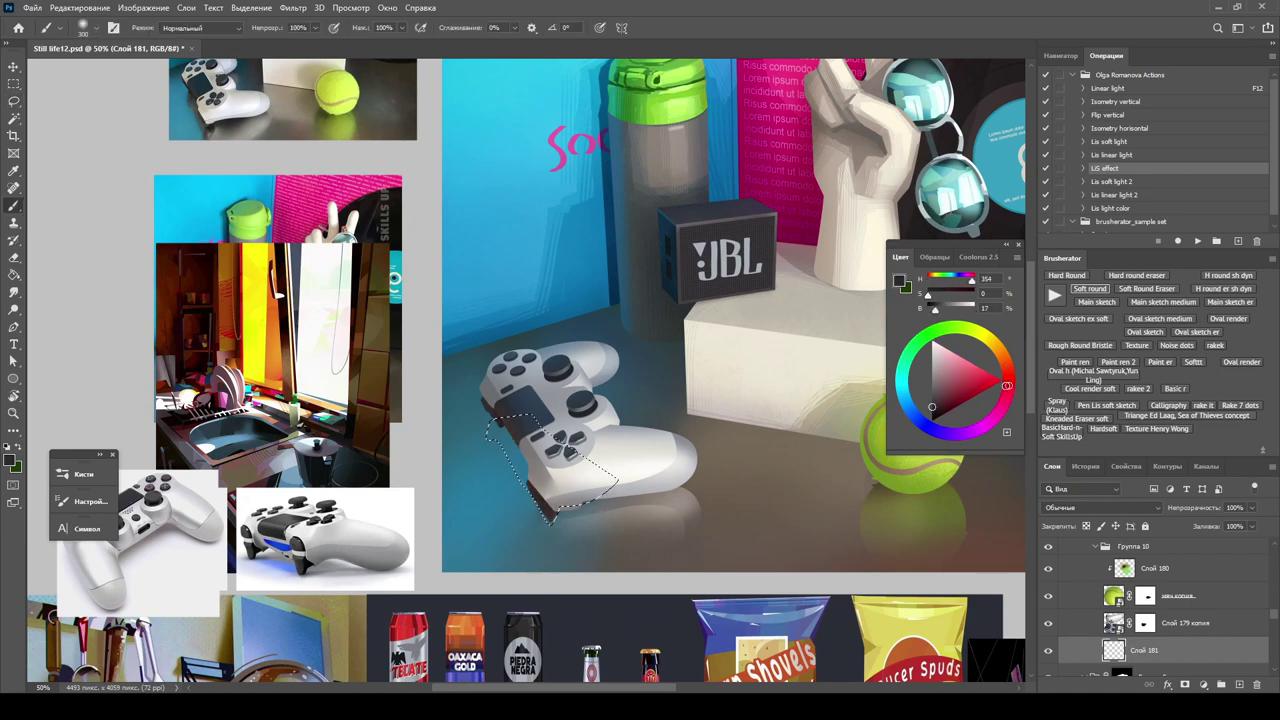
pyautogui.click(293, 7)
pyautogui.moveTo(320, 209)
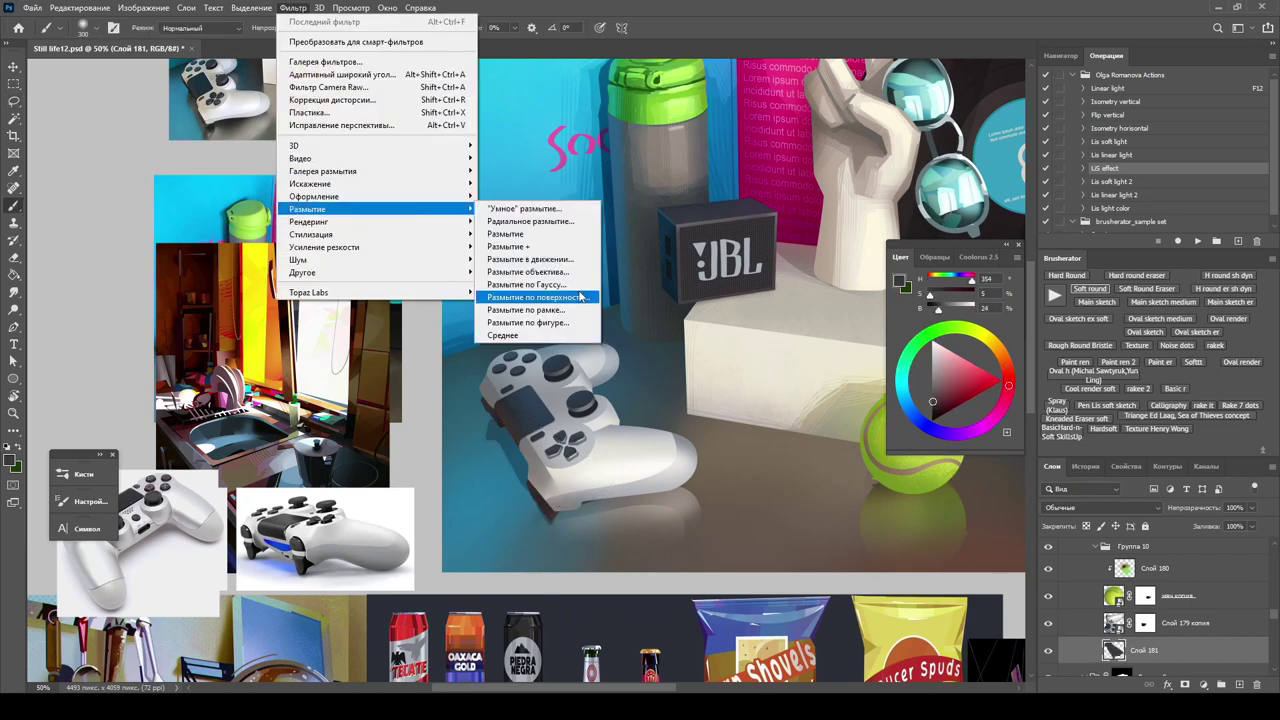
pyautogui.press('Escape')
# Convert Группа 10 with the reflections to a smart object.
pyautogui.press('z')
pyautogui.scroll(5, 580, 296)
pyautogui.scroll(-5, 580, 296)
pyautogui.click(1045, 580)
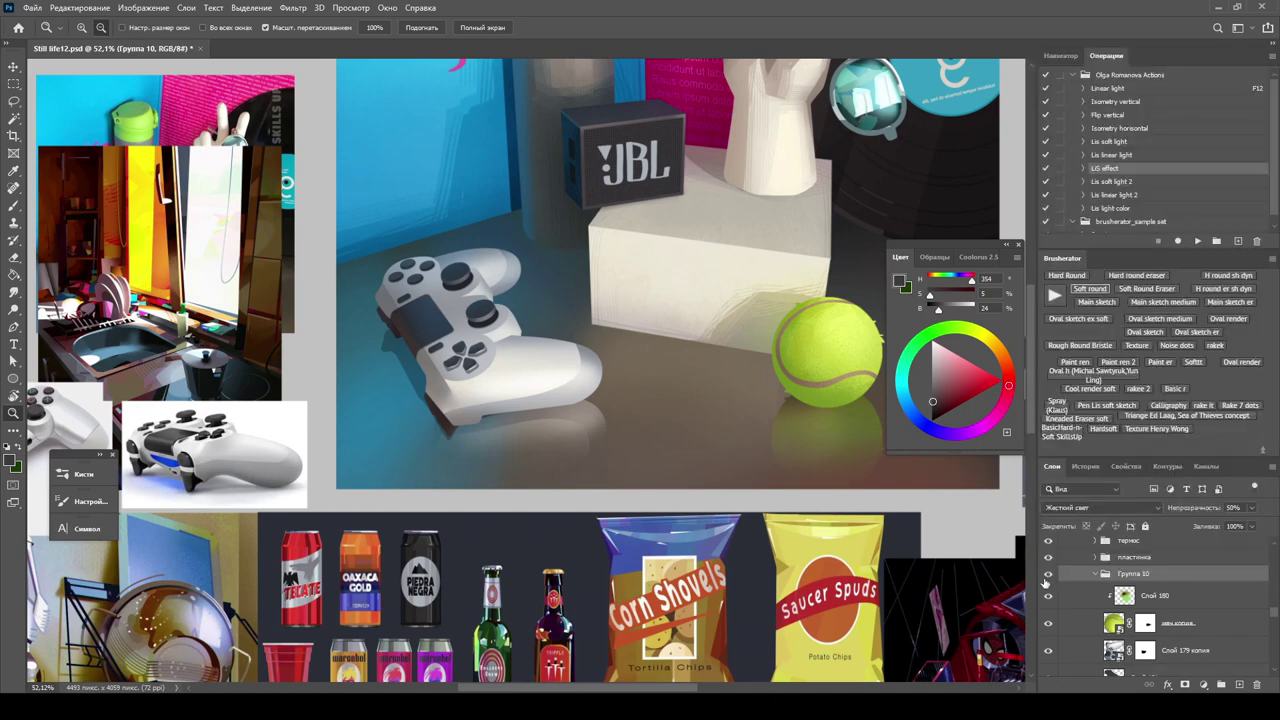
pyautogui.rightClick(1045, 578)
pyautogui.click(1090, 270)
# Apply a Motion Blur of 21 pixels at 90° and a Gaussian Blur with radius 2 pixels to Группа 10.
pyautogui.click(293, 7)
pyautogui.moveTo(330, 209)
pyautogui.click(540, 311)
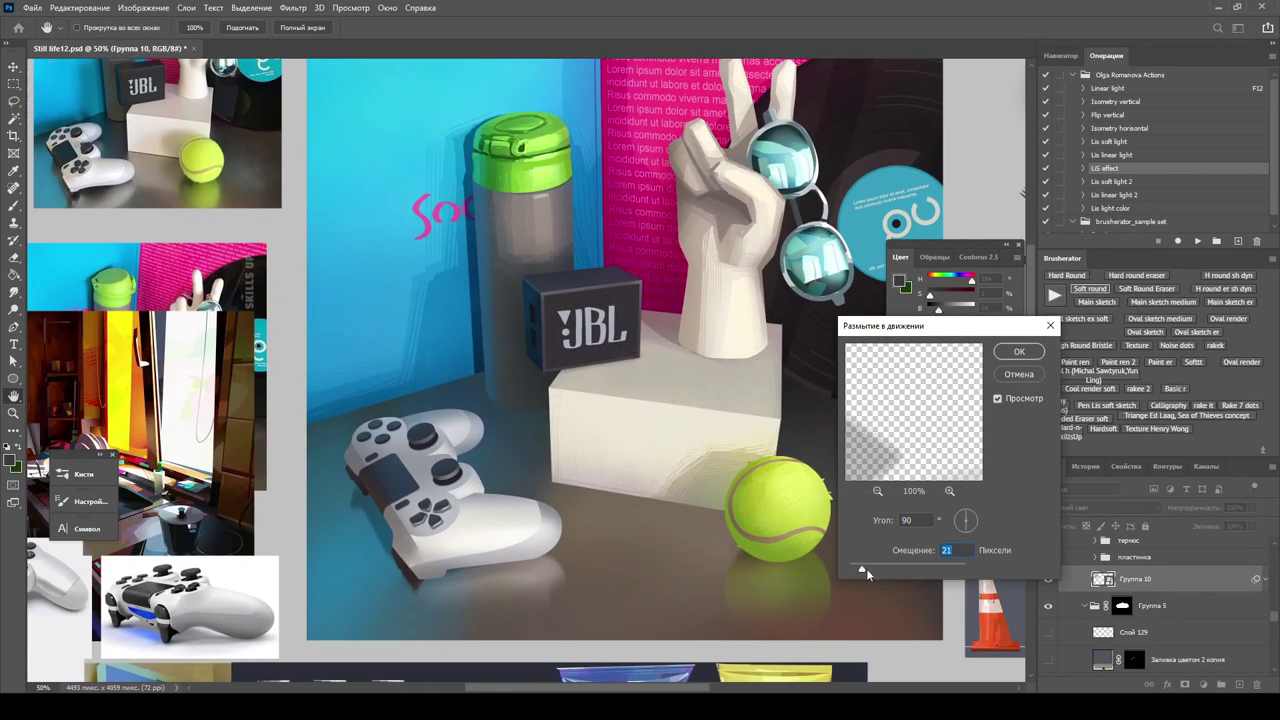
pyautogui.click(1018, 351)
pyautogui.click(293, 7)
pyautogui.moveTo(330, 209)
pyautogui.click(540, 278)
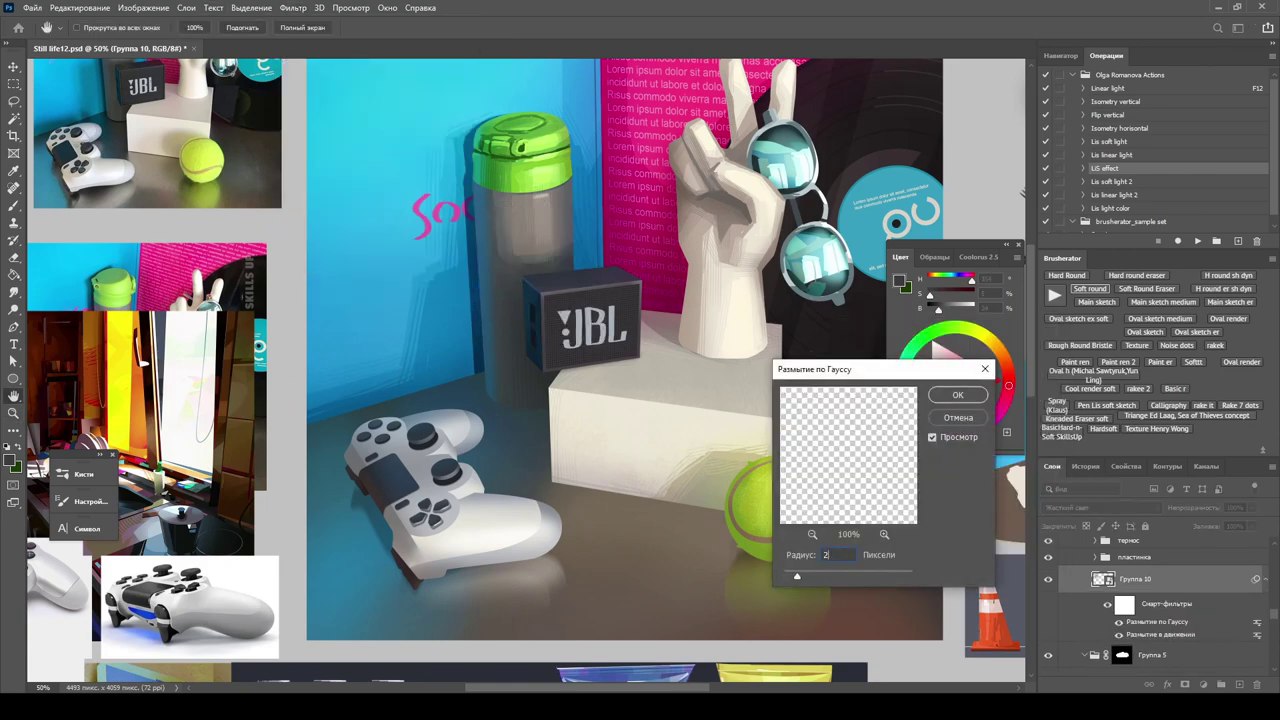
pyautogui.press('Return')
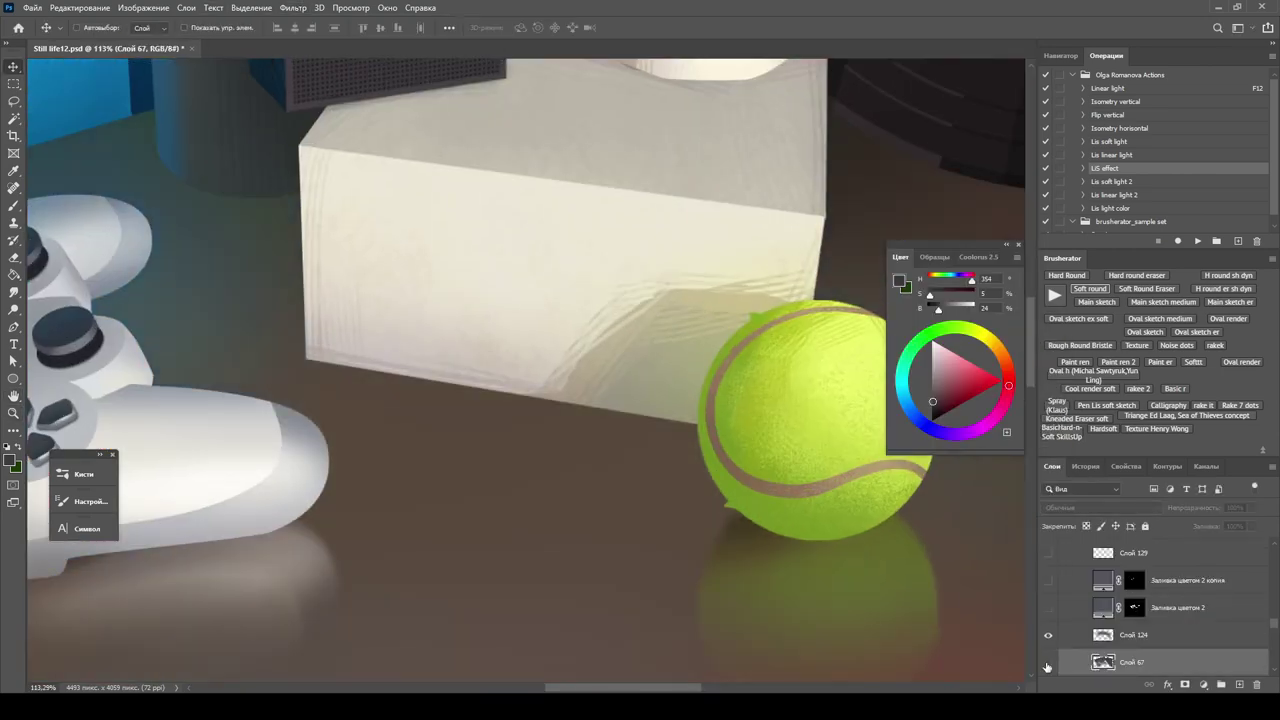
# Compare the tabletop with and without Слой 67 across the whole painting.
pyautogui.click(1048, 662)
pyautogui.press('z')
pyautogui.scroll(-5, 706, 491)
pyautogui.scroll(2, 706, 491)
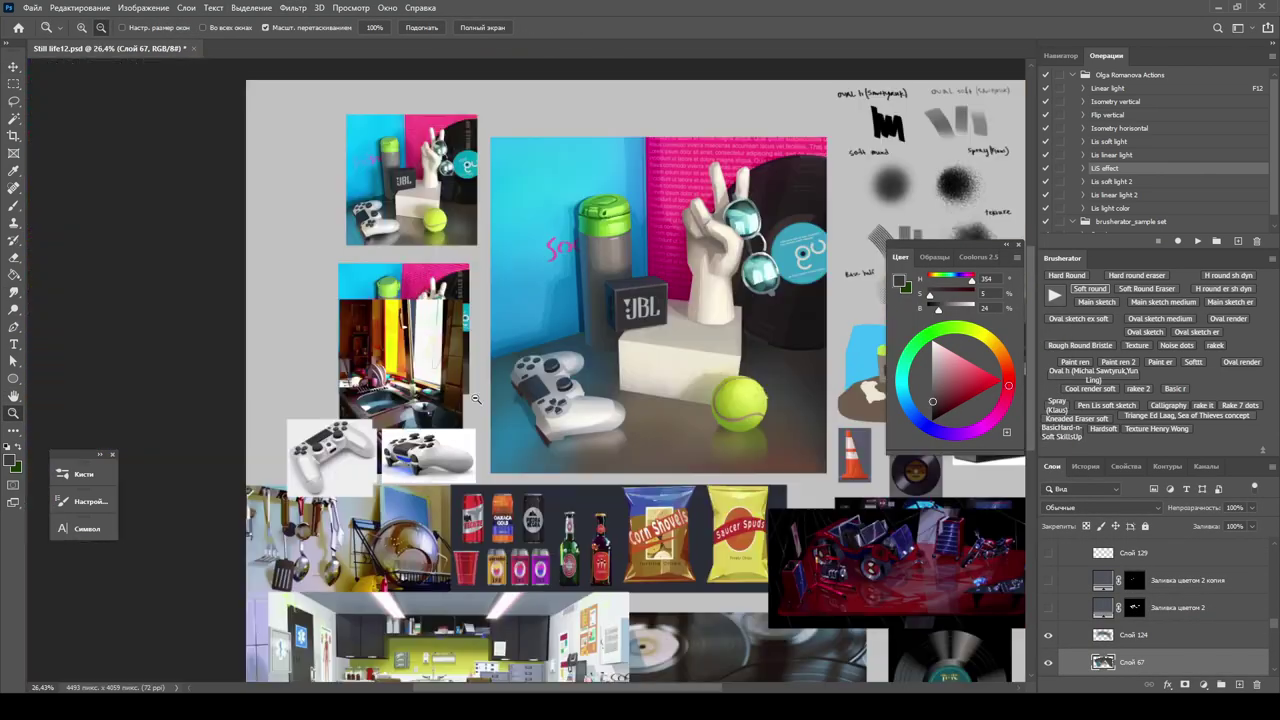
pyautogui.scroll(1, 1118, 632)
# Place the noise texture ! ОСН ШУМ БИГ.png from the Текстуры folder above Слой 129 in Группа 5.
pyautogui.click(1048, 580)
pyautogui.click(1135, 580)
pyautogui.scroll(4, 800, 438)
pyautogui.click(293, 7)
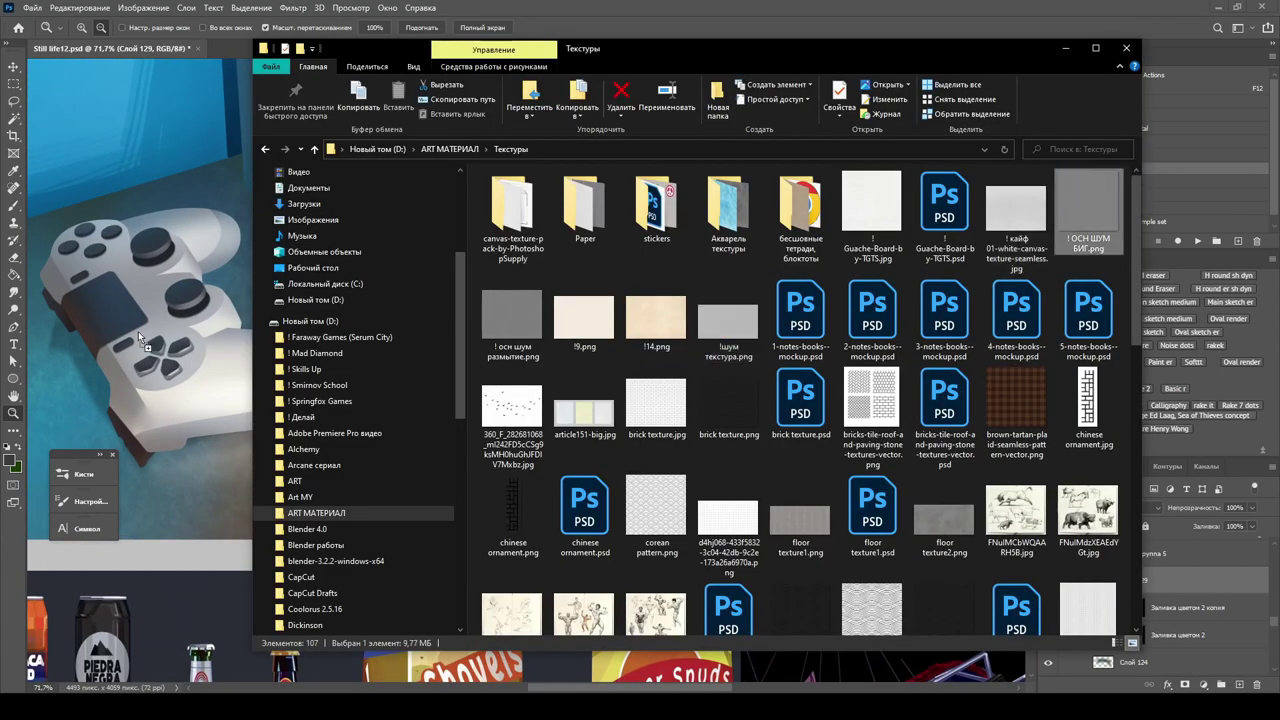
pyautogui.moveTo(1088, 206); pyautogui.dragTo(570, 379)
pyautogui.press('Return')
# Set the noise texture's blend mode to Мягкий свет and its fill to 50%.
pyautogui.press('z')
pyautogui.scroll(-5, 570, 379)
pyautogui.scroll(5, 570, 379)
pyautogui.click(1100, 507)
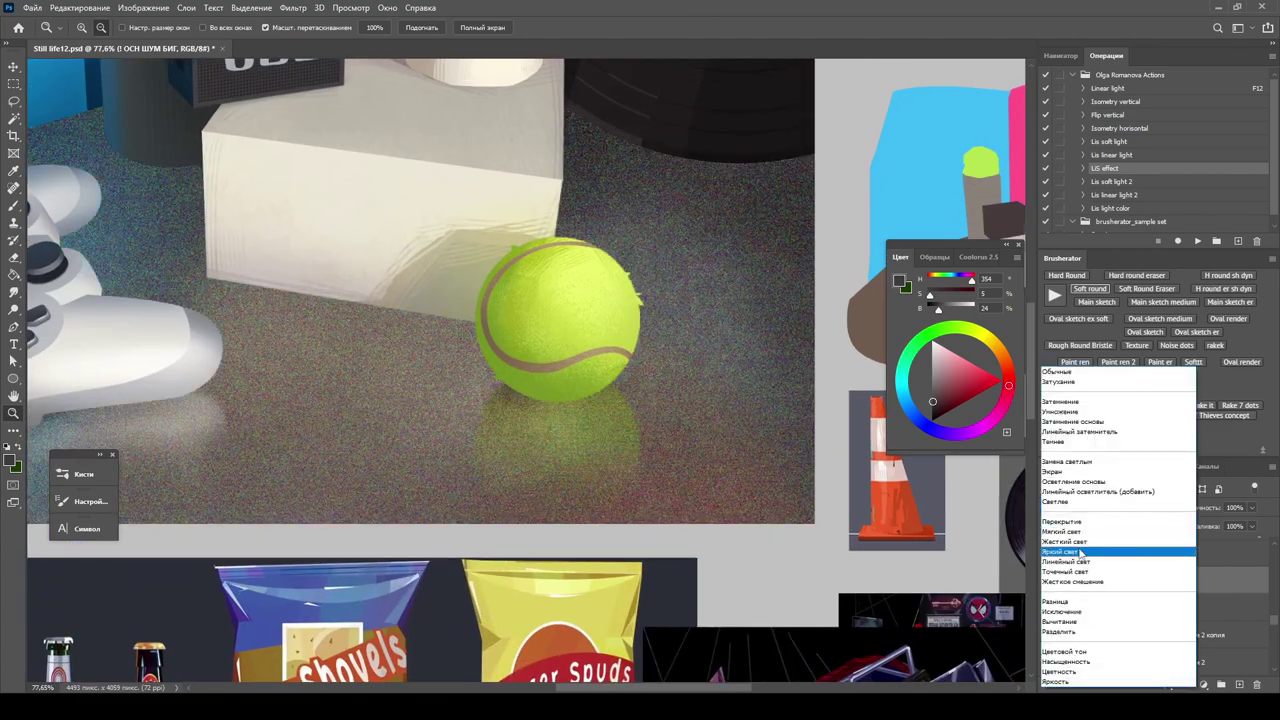
pyautogui.click(1085, 548)
pyautogui.scroll(4, 686, 400)
pyautogui.scroll(-2, 629, 400)
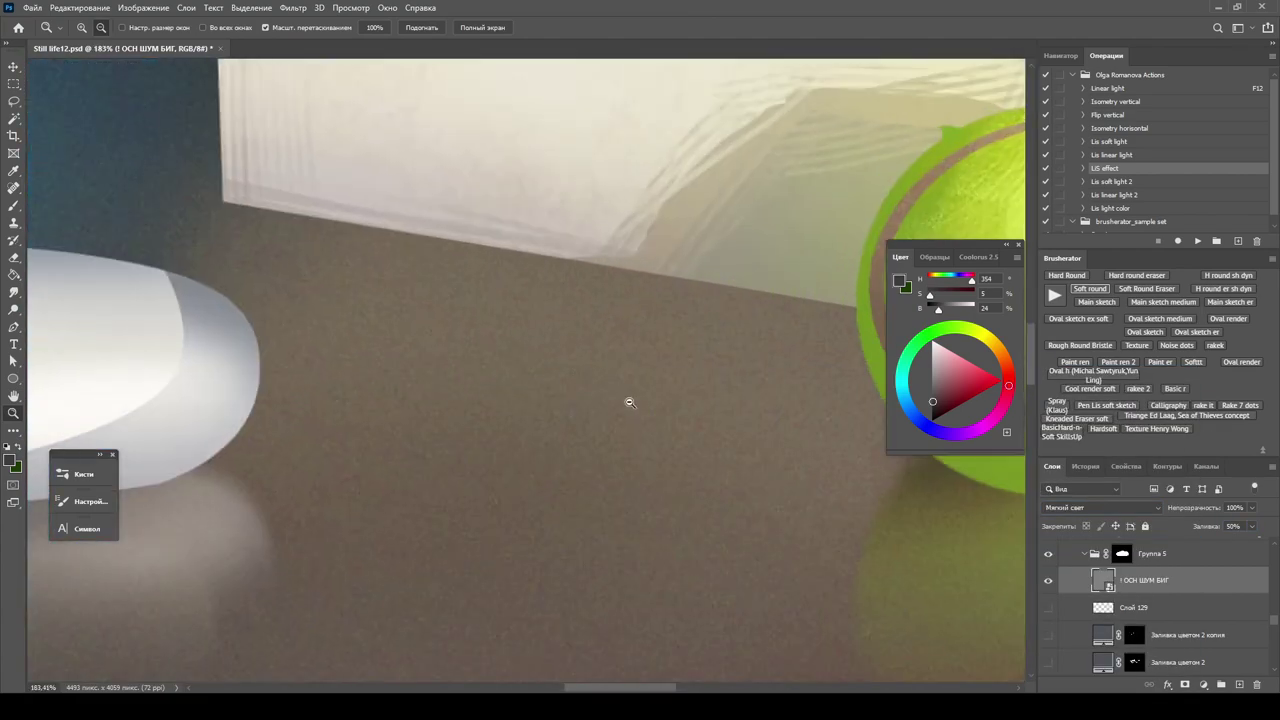
# Apply a Gaussian Blur with radius 3 pixels to the noise texture layer.
pyautogui.click(293, 7)
pyautogui.click(326, 21)
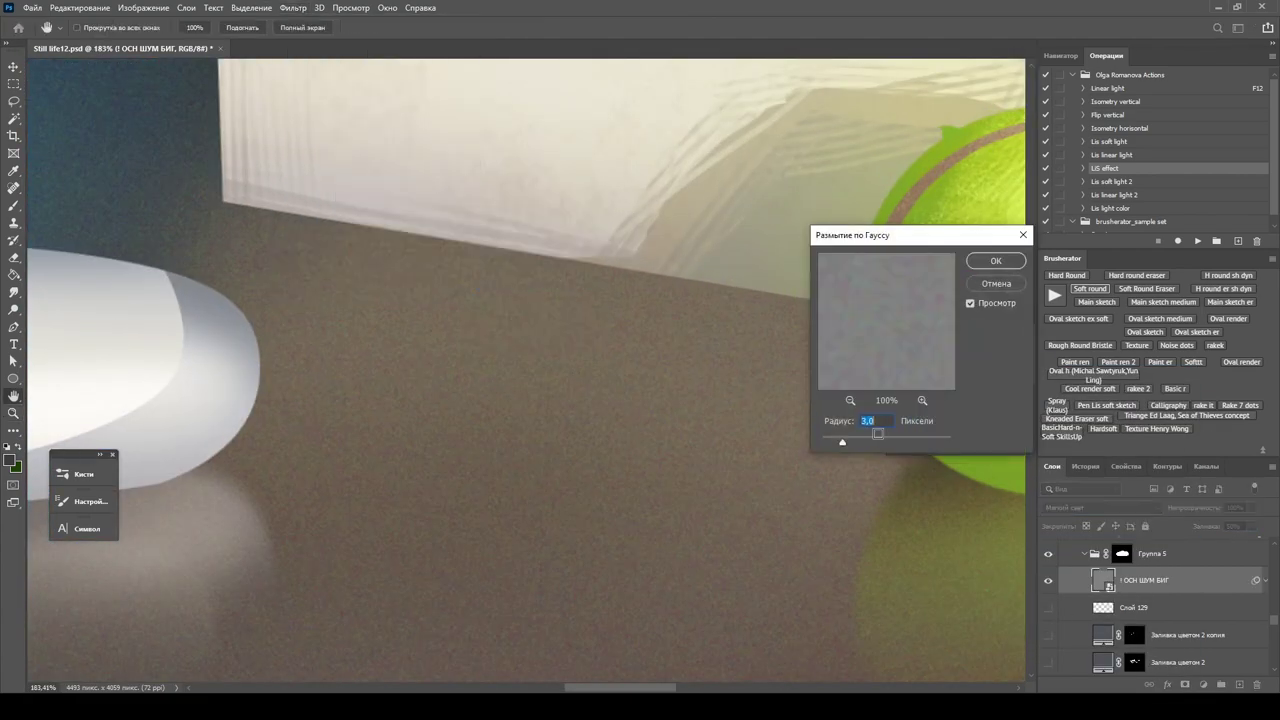
pyautogui.press('Return')
pyautogui.scroll(-5, 531, 343)
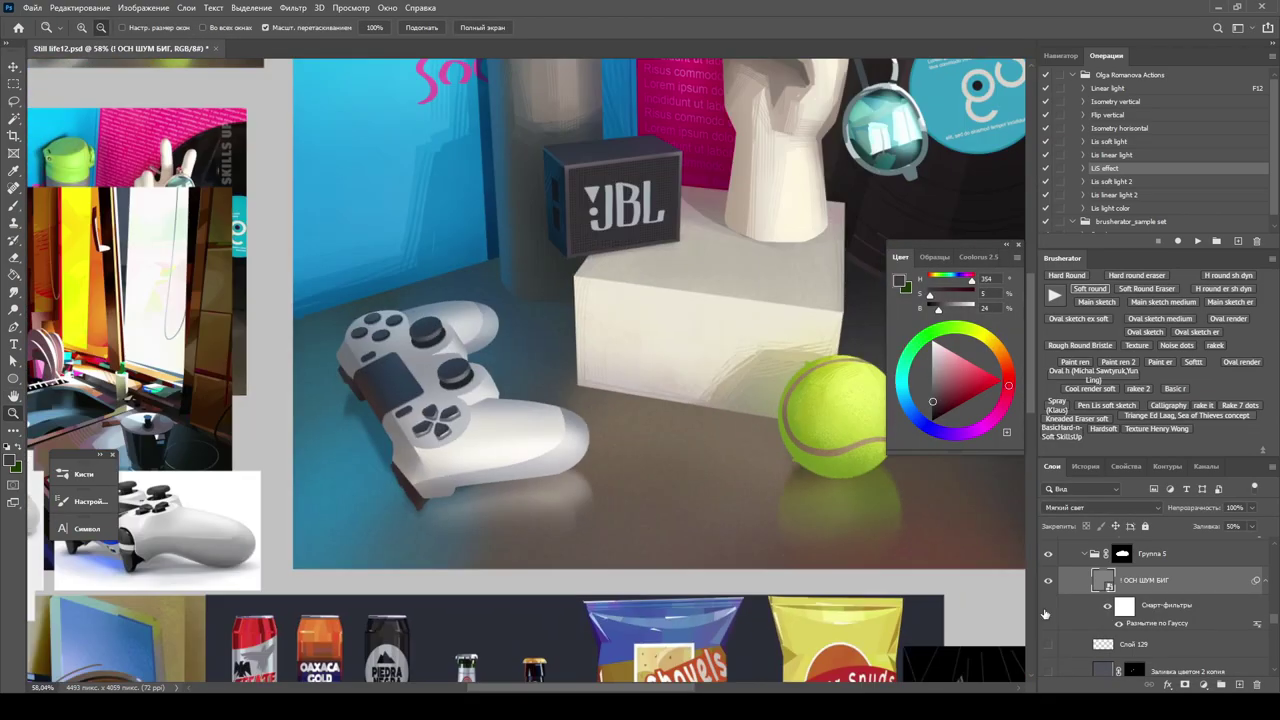
# Move Слой 129 above the noise texture, show it, and try a reduced fill and other blend modes.
pyautogui.moveTo(1100, 644); pyautogui.dragTo(1100, 578)
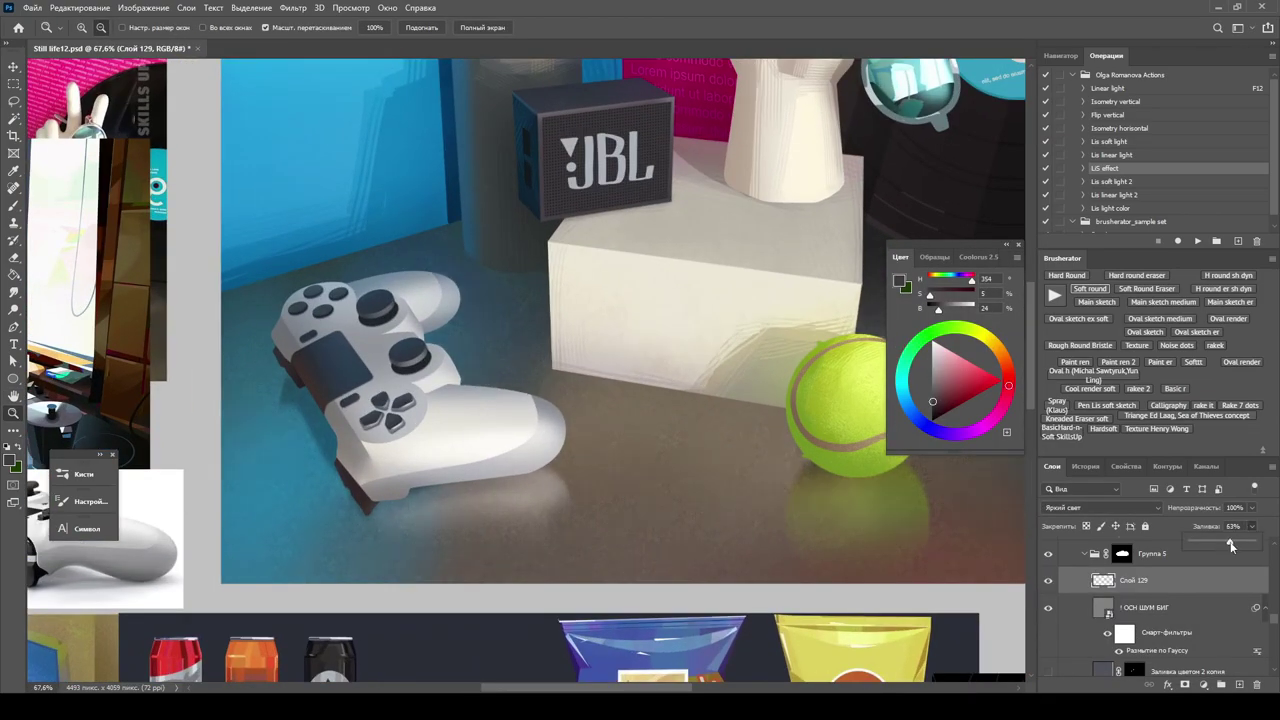
pyautogui.scroll(-5, 387, 182)
pyautogui.scroll(5, 387, 182)
pyautogui.click(1100, 507)
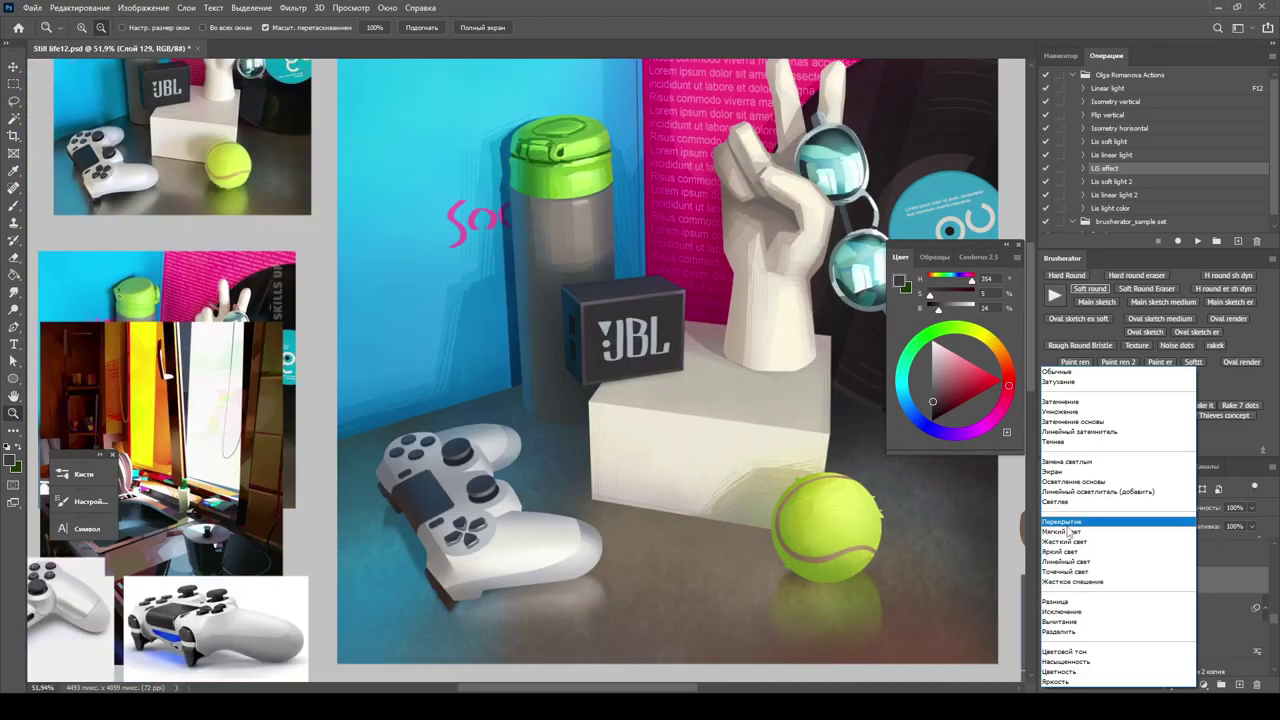
pyautogui.scroll(-5, 720, 470)
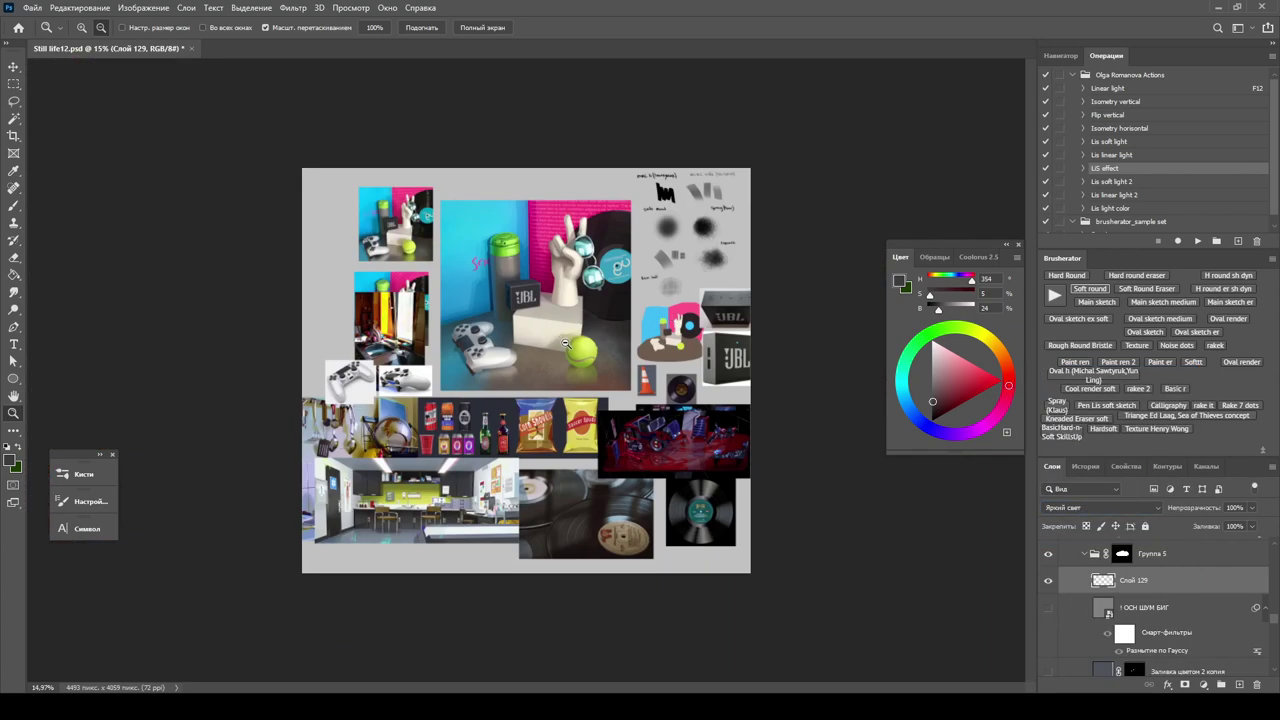
pyautogui.scroll(6, 565, 343)
pyautogui.scroll(-1, 1150, 600)
# Show Заливка цветом 2 above Слой 124 and select its layer mask.
pyautogui.click(1133, 616)
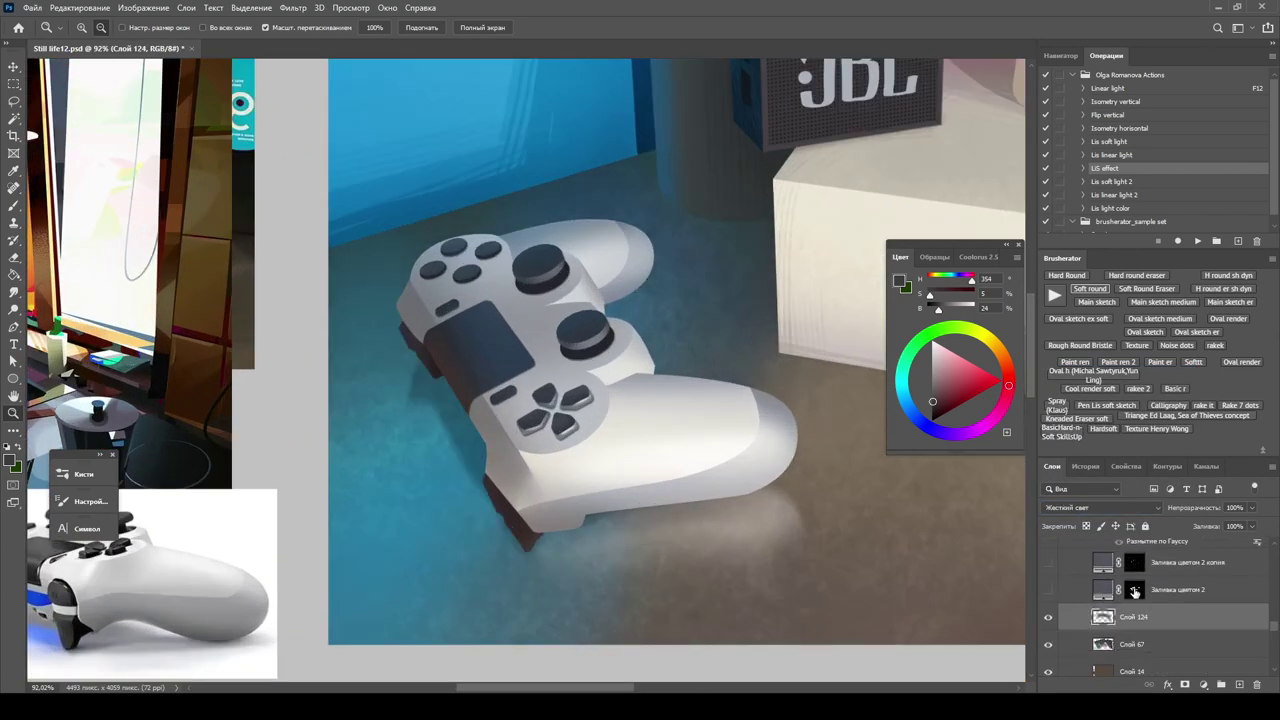
pyautogui.click(1135, 592)
pyautogui.scroll(-4, 581, 446)
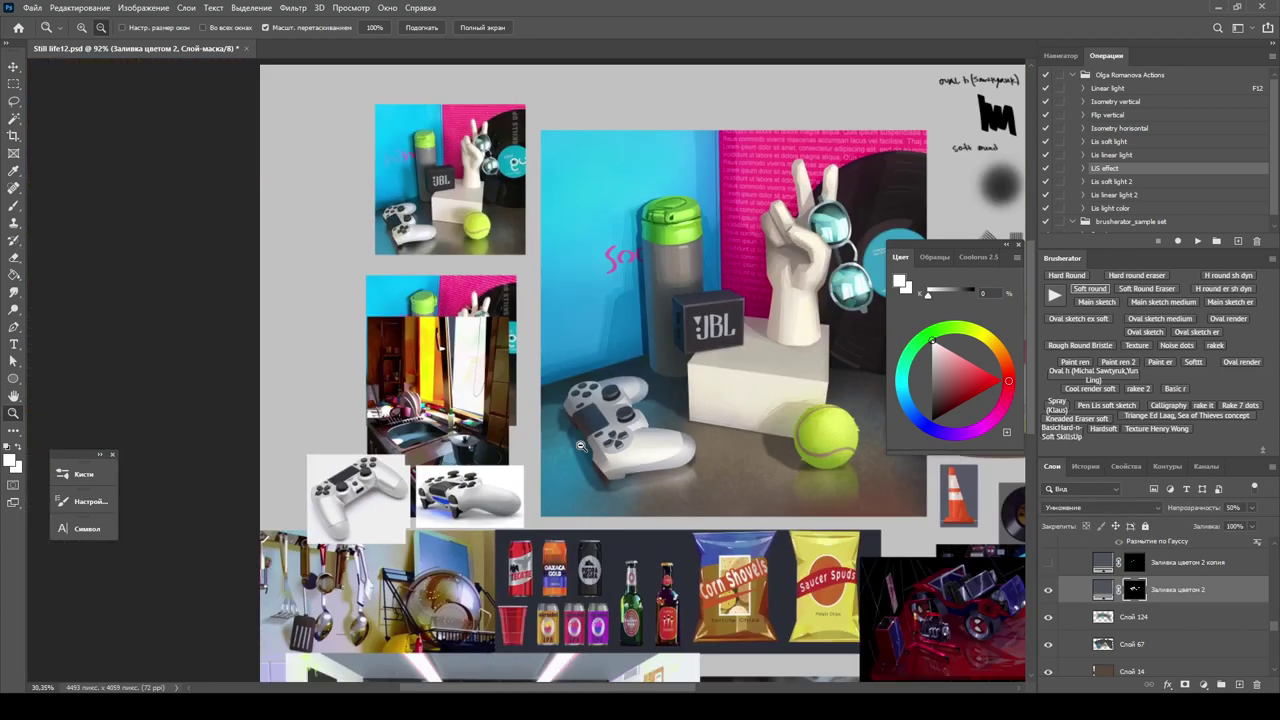
# Add a clipped solid colour fill layer beneath Слой 130 in the blue wall's layer stack.
pyautogui.scroll(2, 581, 446)
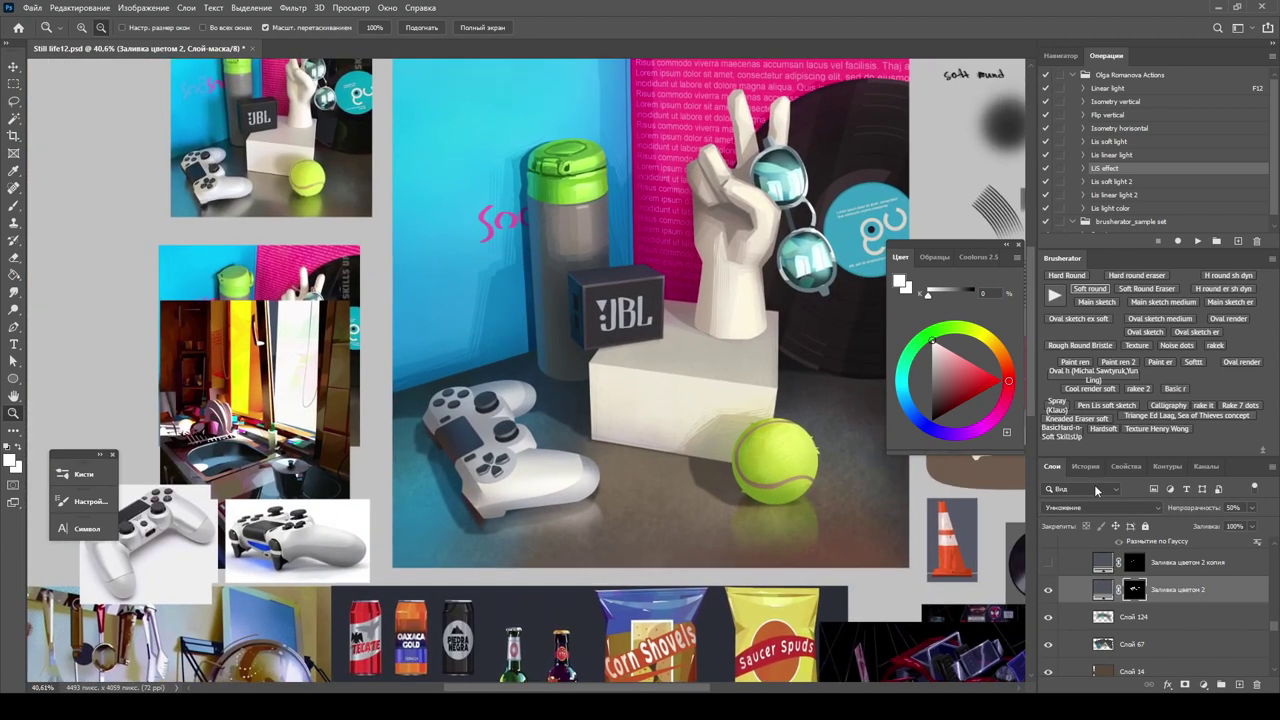
pyautogui.scroll(2, 490, 78)
pyautogui.press('v')
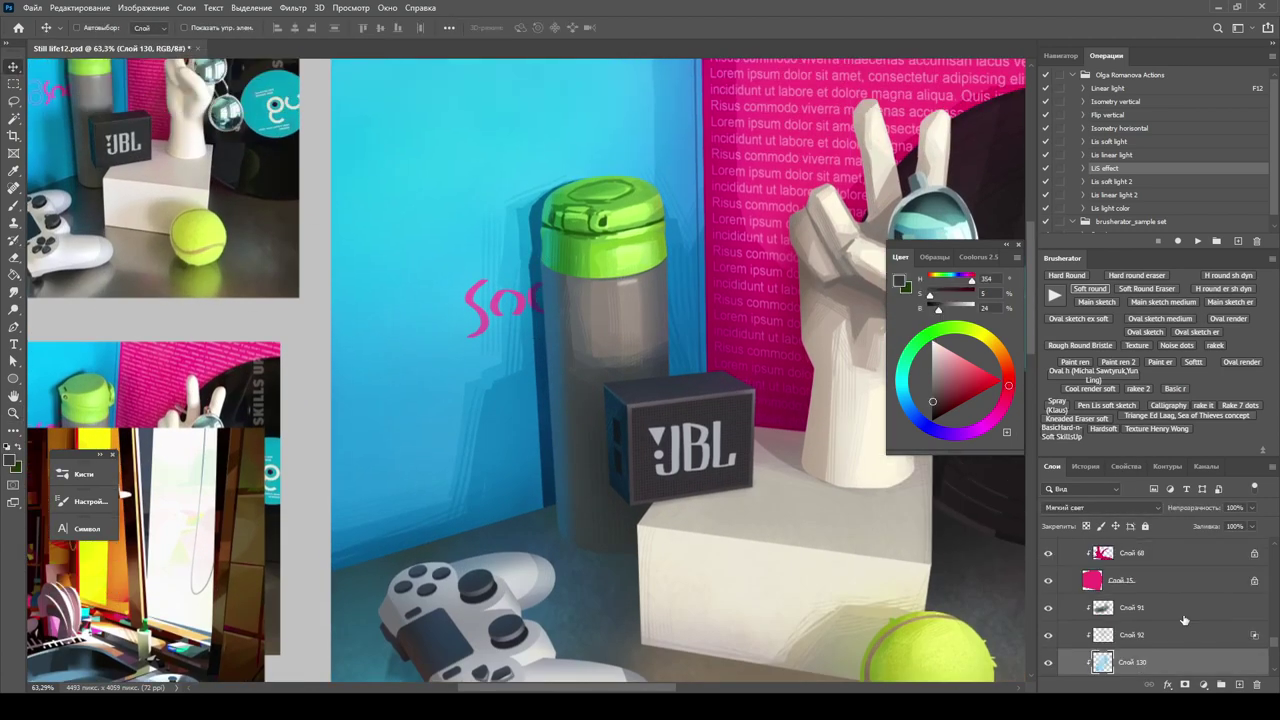
pyautogui.click(1118, 607)
pyautogui.click(1205, 682)
pyautogui.click(1160, 452)
pyautogui.press('Return')
# Set Слой 146's blend mode to Обычные and invert the mask of Заливка цветом 3 above it.
pyautogui.click(1048, 607)
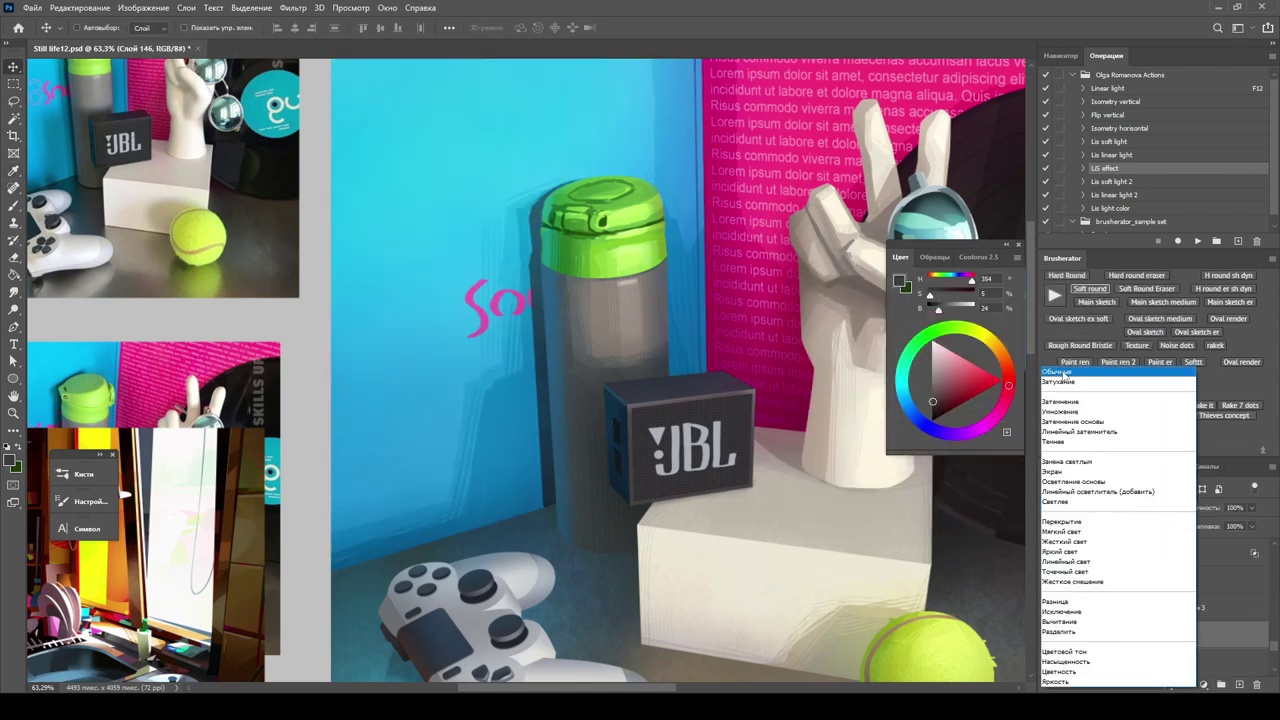
pyautogui.doubleClick(1102, 607)
pyautogui.press('Return')
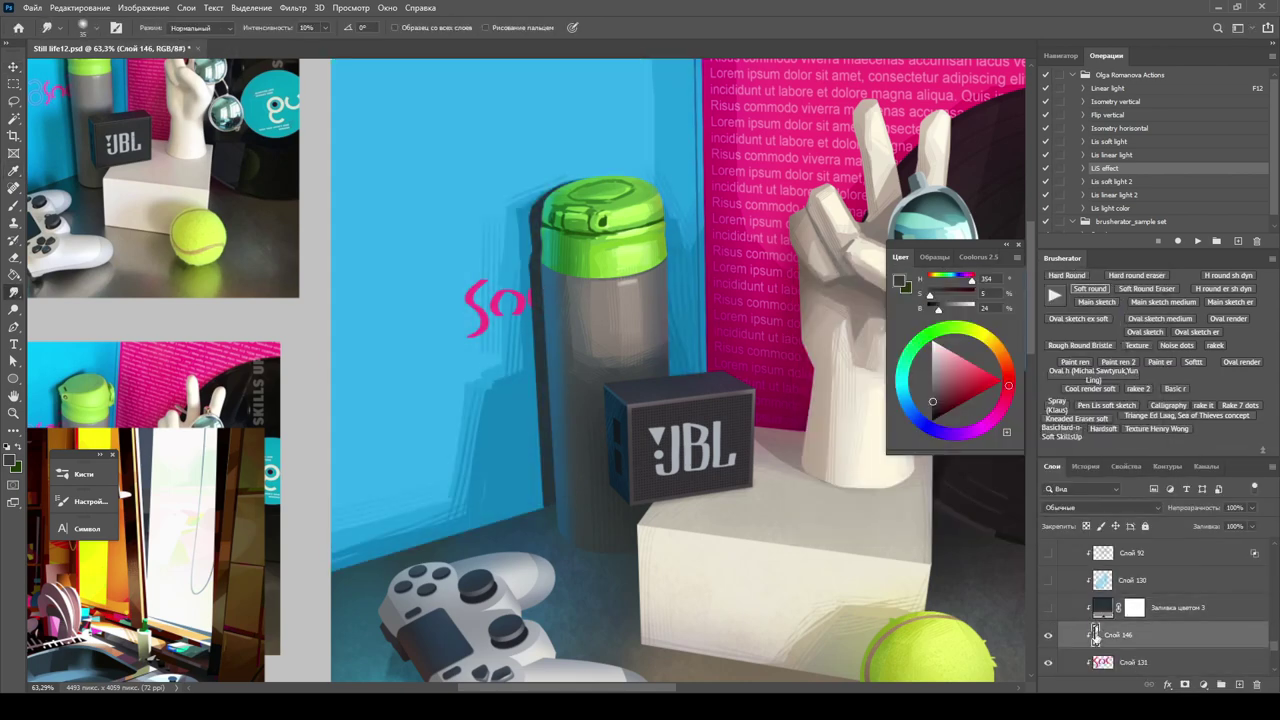
pyautogui.moveTo(1048, 552); pyautogui.dragTo(1048, 607)
pyautogui.hotkey('ctrl', 'i')
pyautogui.hotkey('ctrl', 'd')
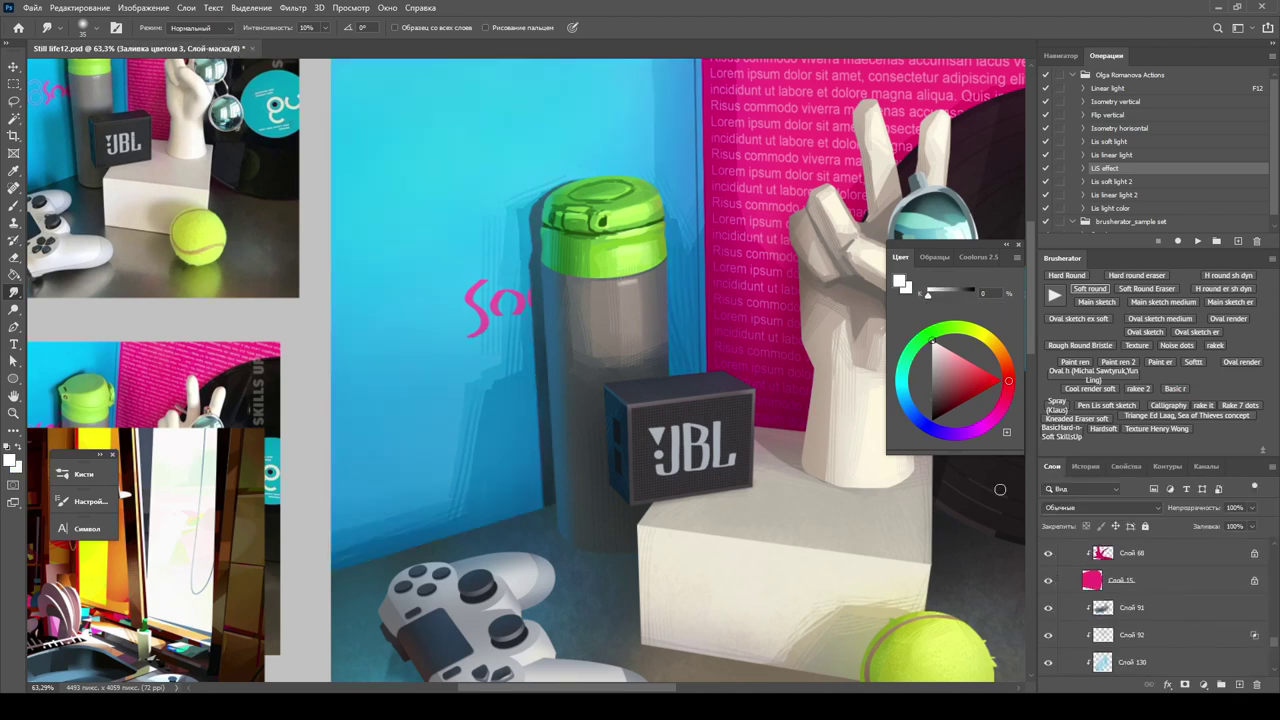
# Show Заливка цветом 2 and Заливка цветом 2 копия above Слой 124.
pyautogui.scroll(-5, 722, 465)
pyautogui.press('v')
pyautogui.click(1163, 658)
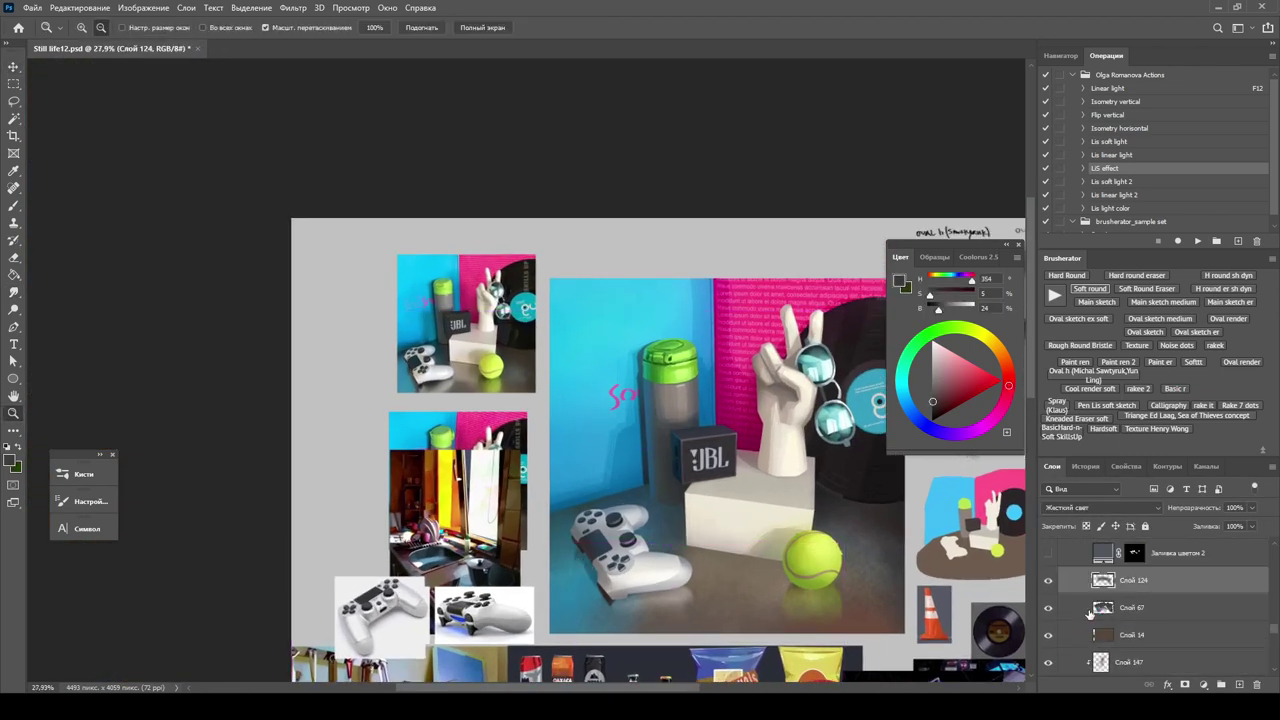
pyautogui.scroll(1, 1160, 620)
pyautogui.press('z')
pyautogui.hotkey('ctrl', '+')
pyautogui.hotkey('ctrl', '+')
pyautogui.scroll(2, 1160, 590)
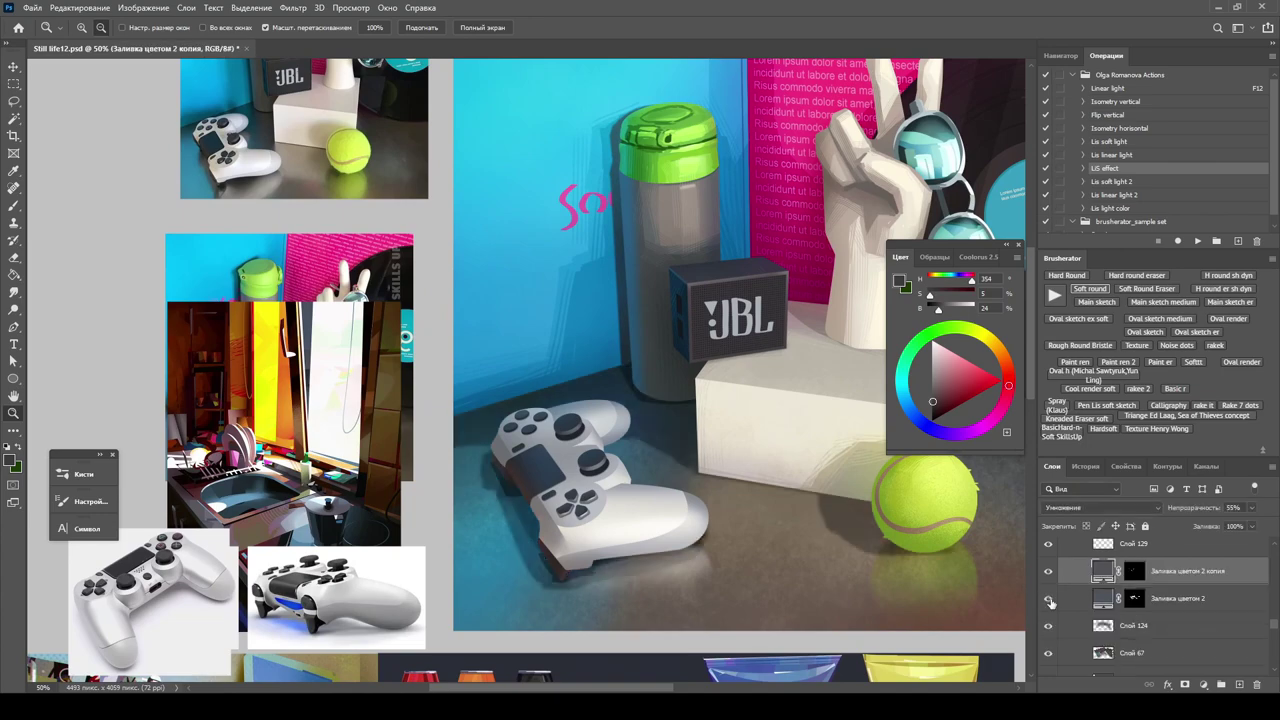
# Open the Группа 10 smart object and expand its canvas slightly on every side to 2109 × 1532 pixels.
pyautogui.scroll(1, 722, 400)
pyautogui.press('v')
pyautogui.click(1100, 613)
pyautogui.doubleClick(1100, 614)
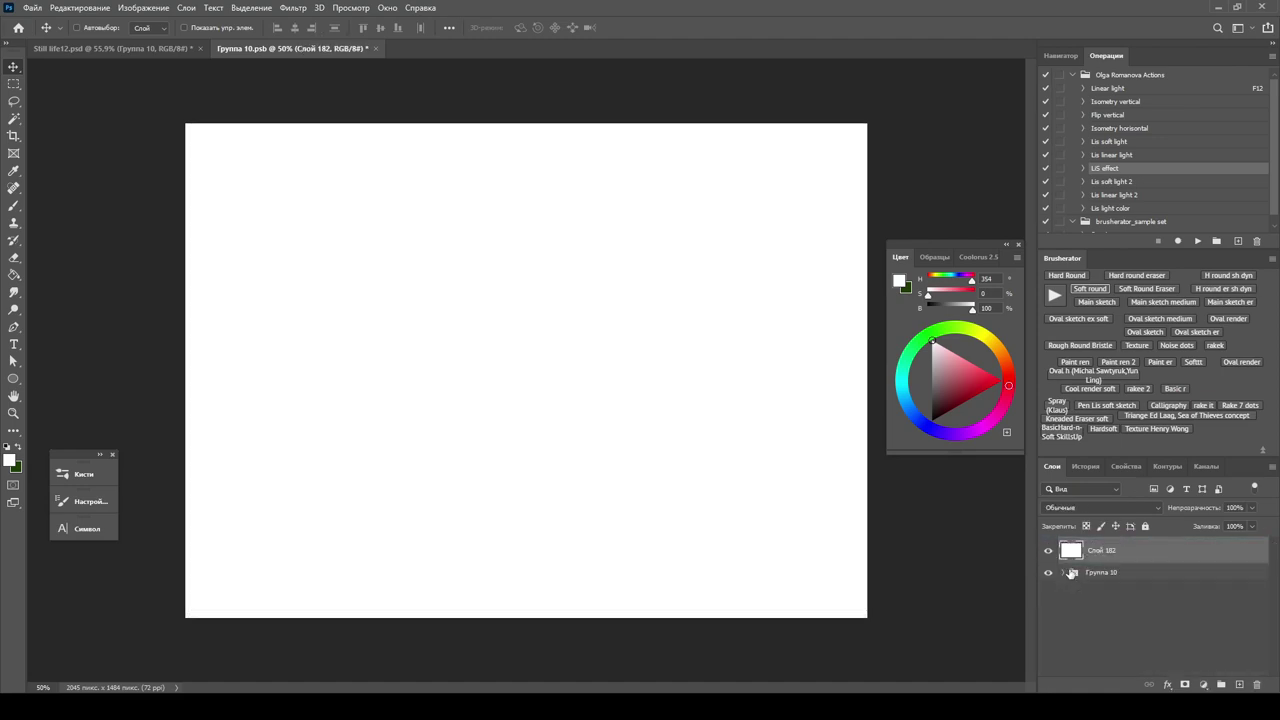
pyautogui.press('c')
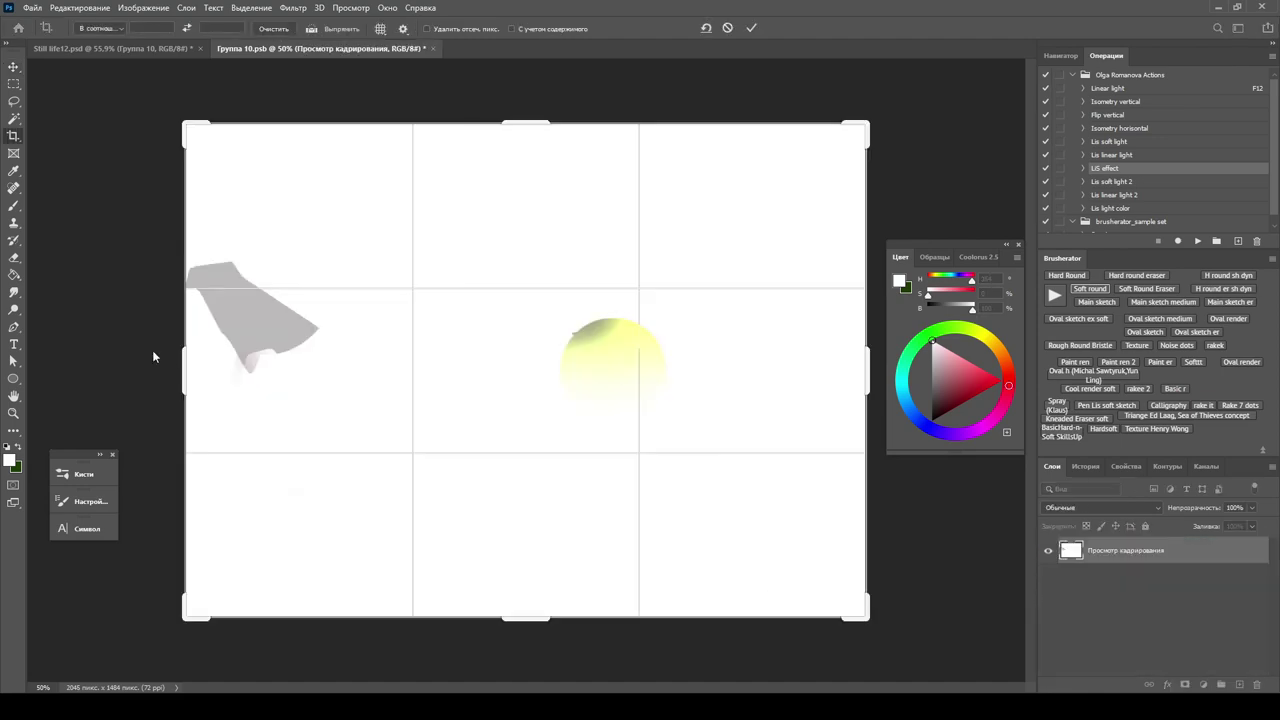
pyautogui.moveTo(867, 617); pyautogui.dragTo(877, 625)
pyautogui.press('Return')
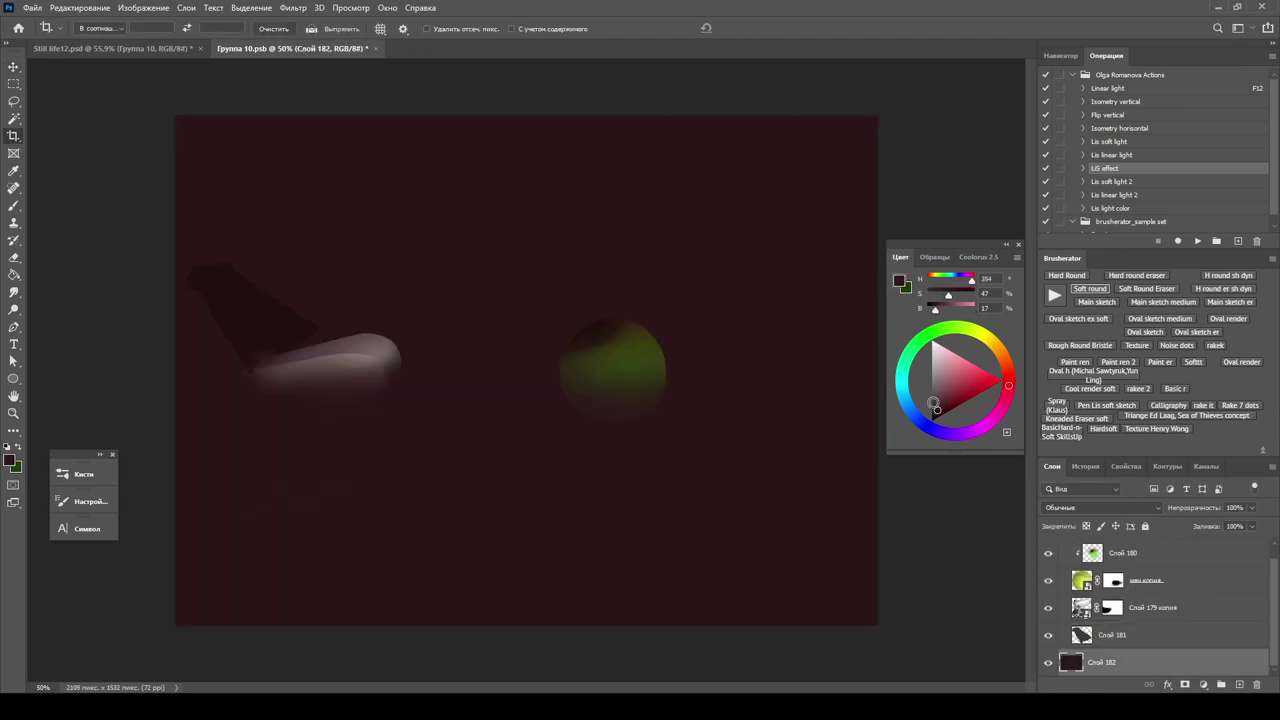
# Fill the backdrop layer Слой 182 with muted teal and touch up the controller's shadow on Слой 181 with sampled dark grey.
pyautogui.hotkey('alt', 'BackSpace')
pyautogui.hotkey('alt', ']')
pyautogui.hotkey('ctrl', '1')
pyautogui.press('b')
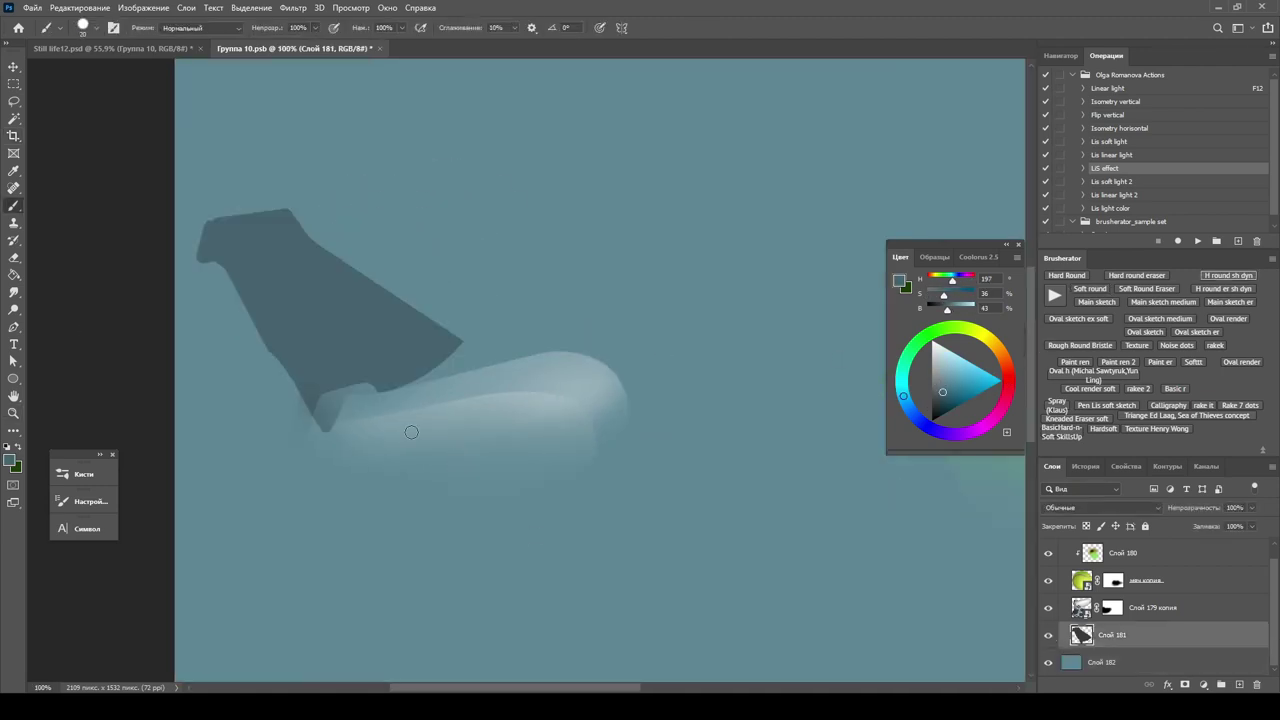
pyautogui.scroll(-3, 411, 432)
pyautogui.scroll(3, 246, 343)
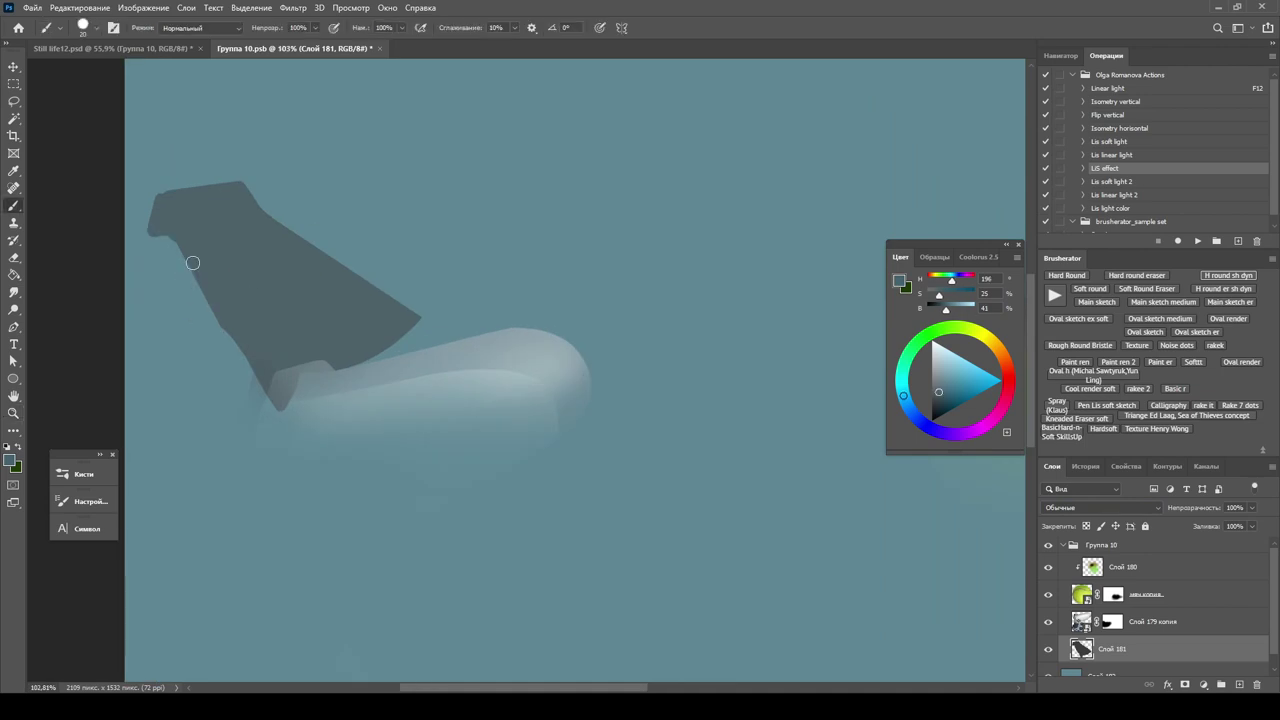
pyautogui.keyDown('alt'); pyautogui.click(167, 231); pyautogui.keyUp('alt')
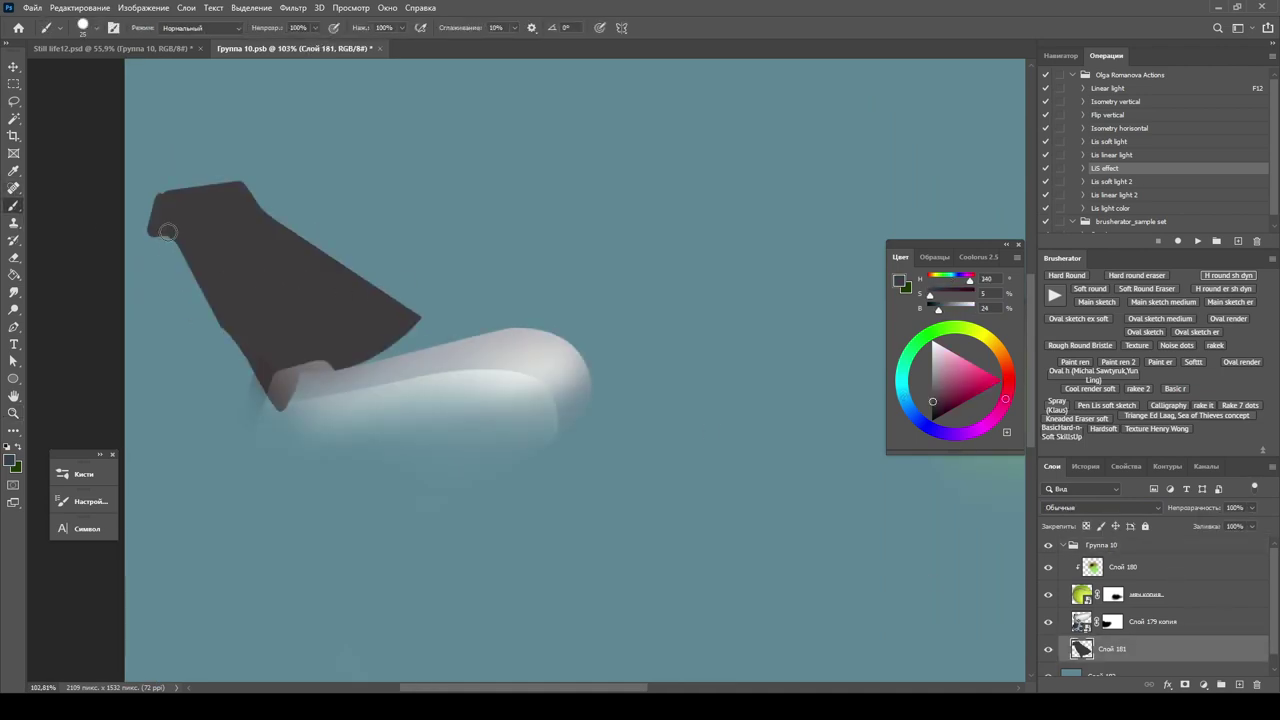
# Hide the teal backdrop Слой 182, save the smart object and return to Still life12.psd.
pyautogui.hotkey('ctrl', '0')
pyautogui.click(1048, 665)
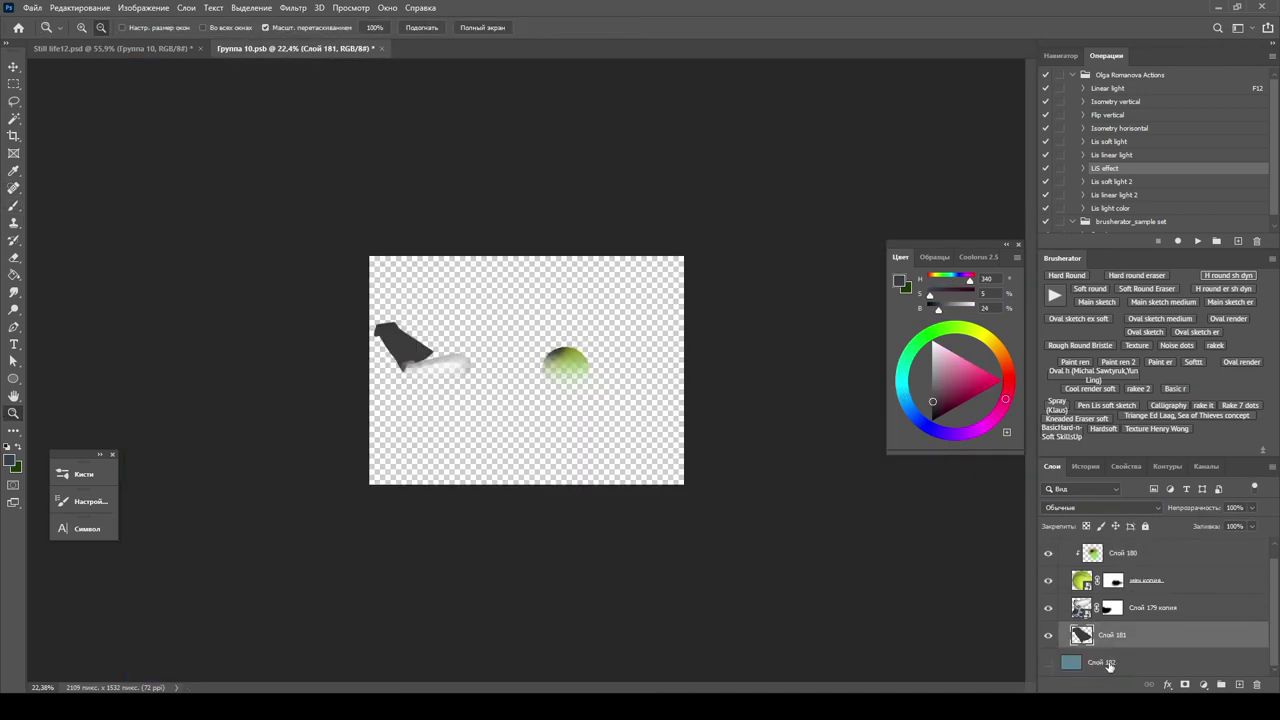
pyautogui.hotkey('ctrl', 's')
pyautogui.hotkey('ctrl', 'Tab')
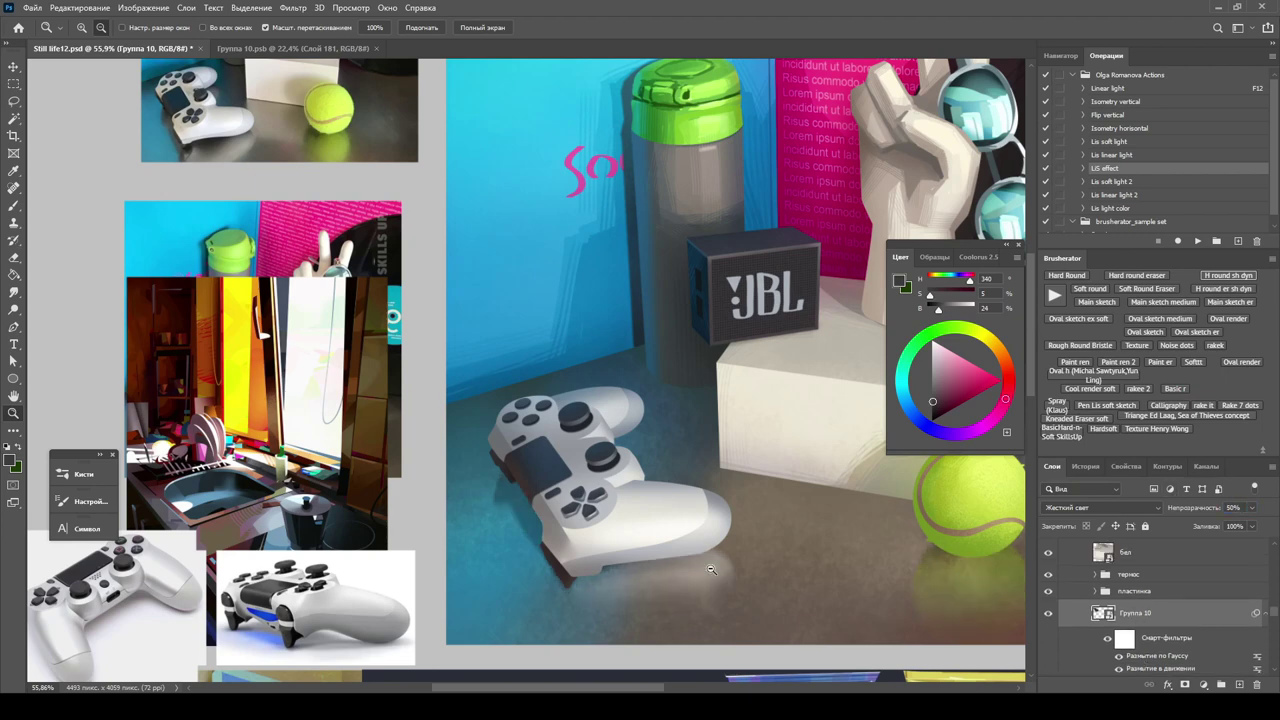
# Paint a soft light grey reflection under the controller on a new layer above Слой 181 in Группа 10.psb, and return to the still life.
pyautogui.hotkey('ctrl', 'Tab')
pyautogui.click(1048, 662)
pyautogui.moveTo(344, 402); pyautogui.dragTo(372, 341)
pyautogui.press('b')
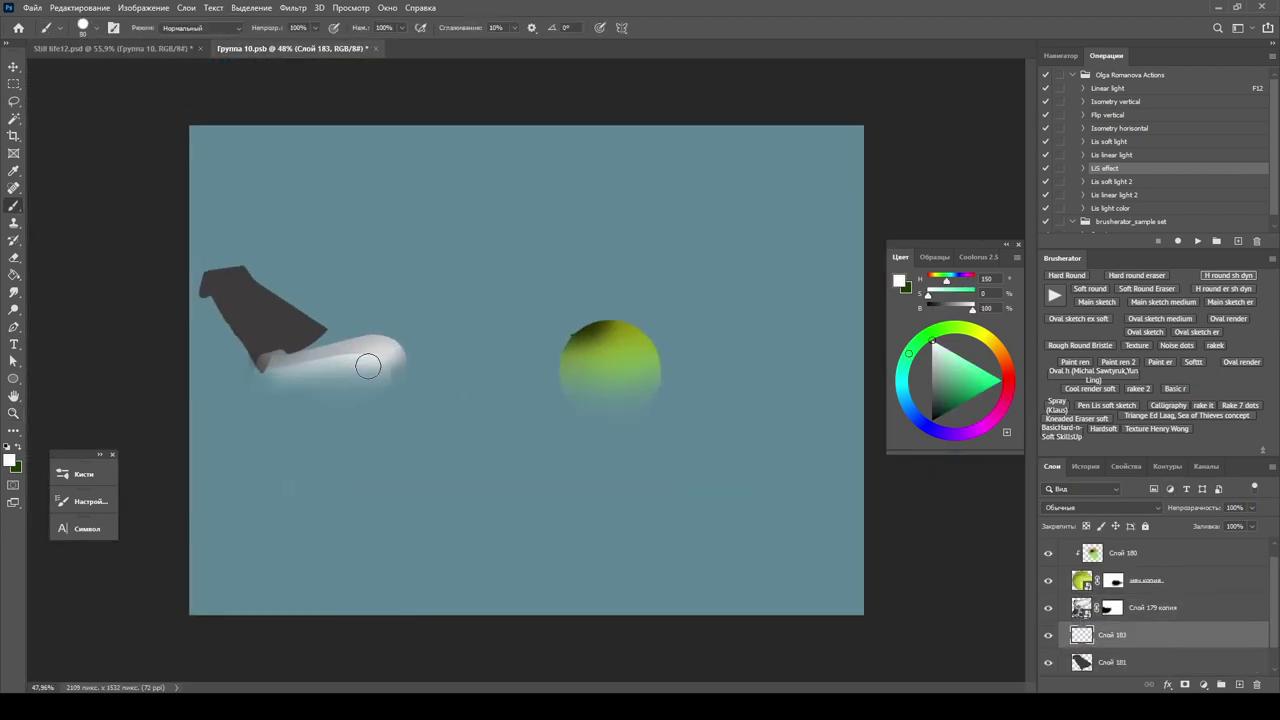
pyautogui.keyDown('alt'); pyautogui.click(390, 333); pyautogui.keyUp('alt')
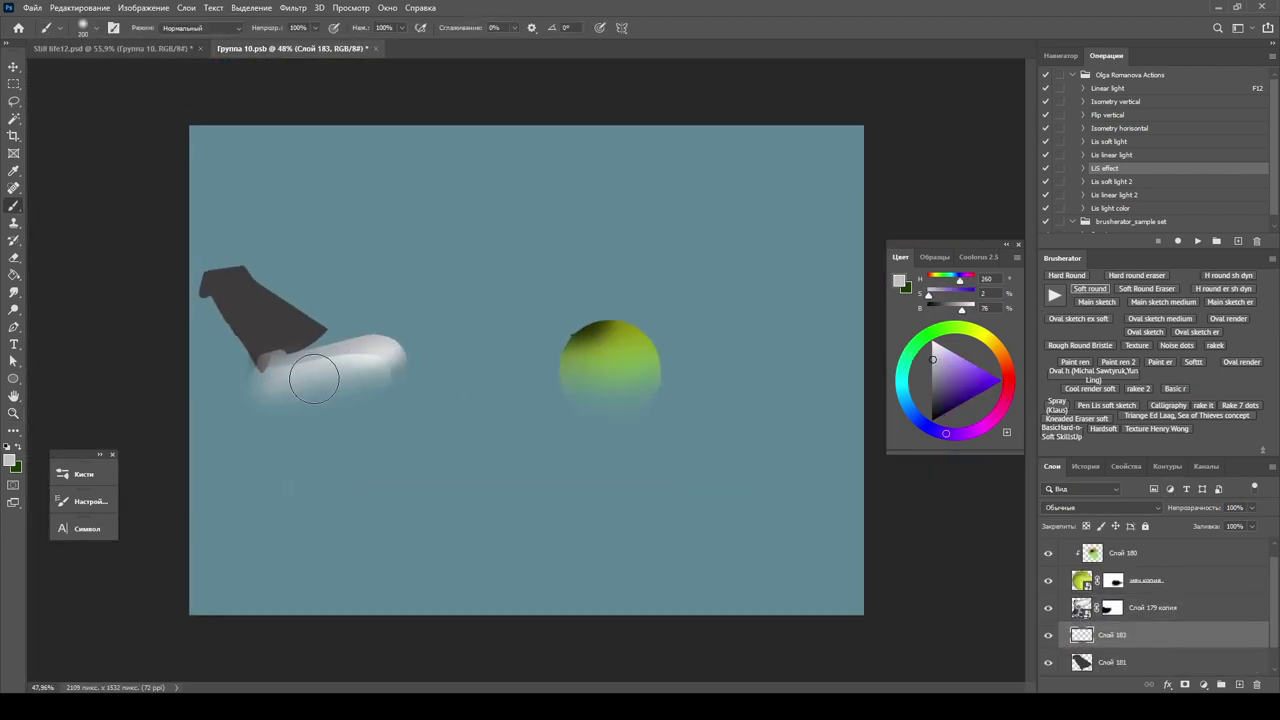
pyautogui.moveTo(326, 373); pyautogui.dragTo(270, 392)
pyautogui.hotkey('ctrl', 'Tab')
pyautogui.press('z')
pyautogui.hotkey('ctrl', '-')
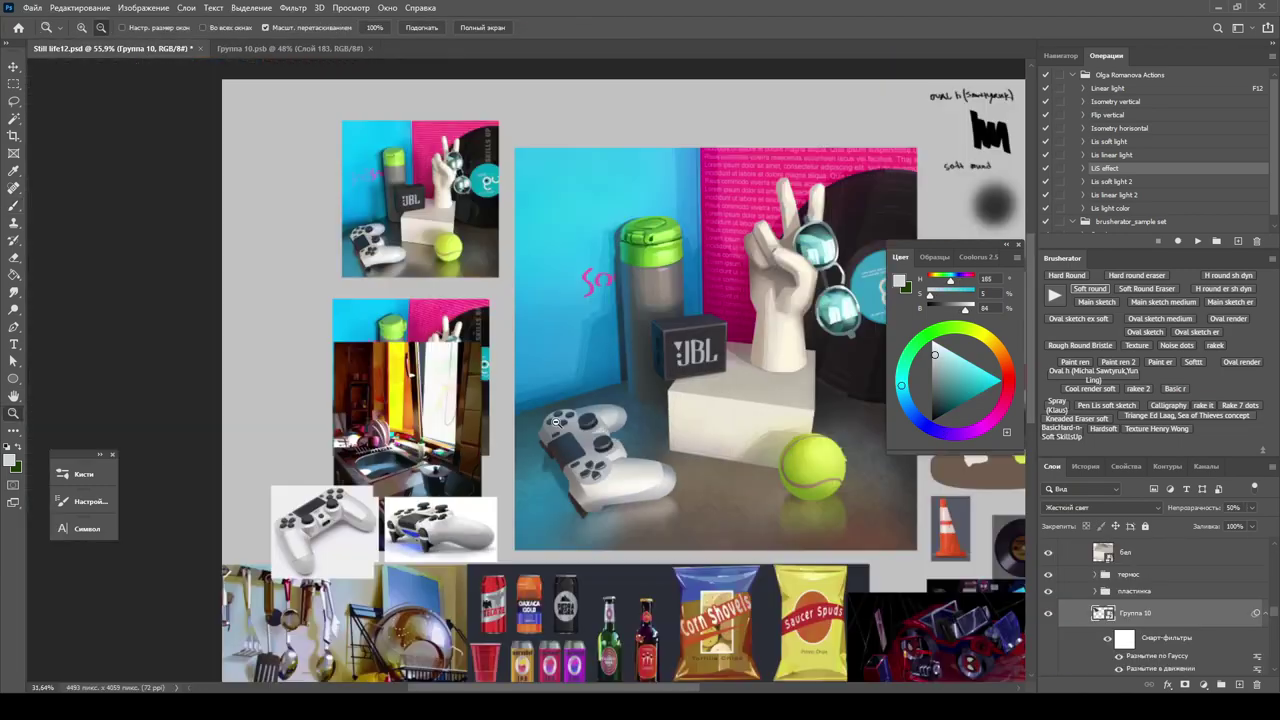
# Hide Заливка цветом 2 копия and refine the mask of Заливка цветом 2 around the controller with the Soft round brush.
pyautogui.hotkey('ctrl', '+')
pyautogui.scroll(-5, 1150, 610)
pyautogui.click(1048, 606)
pyautogui.click(1134, 633)
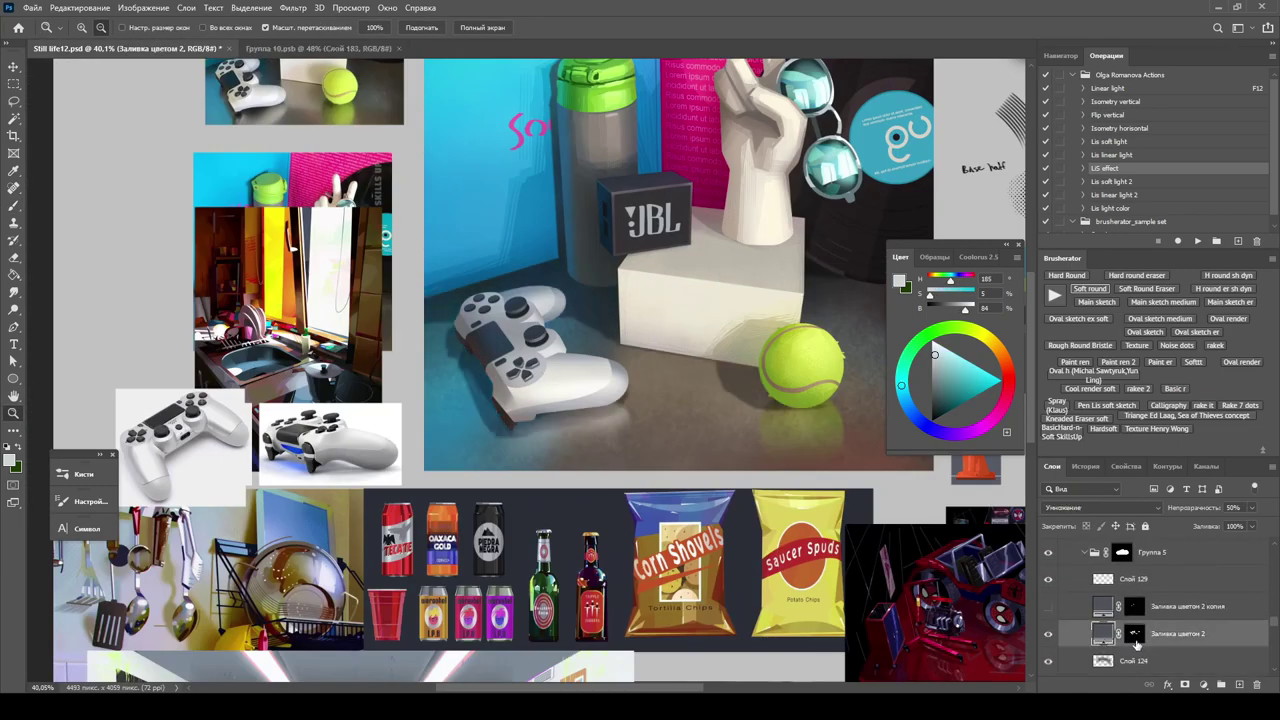
pyautogui.press('b')
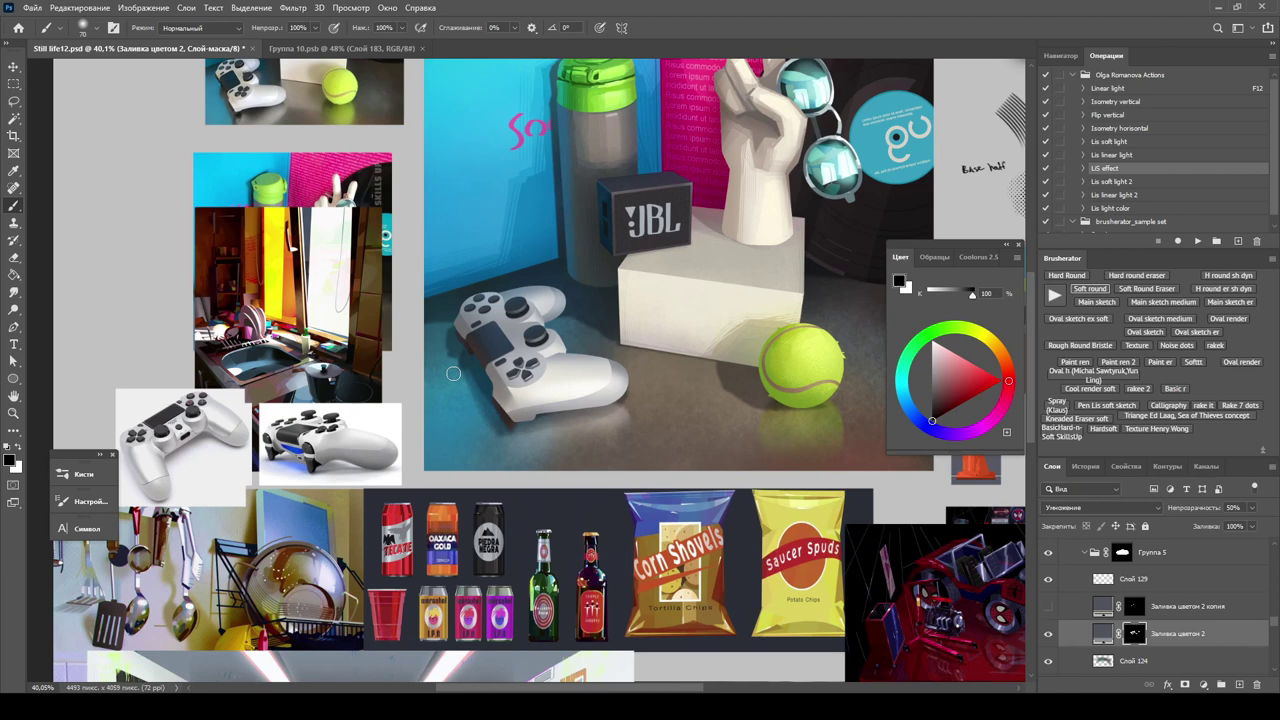
pyautogui.hscroll(3, 565, 380)
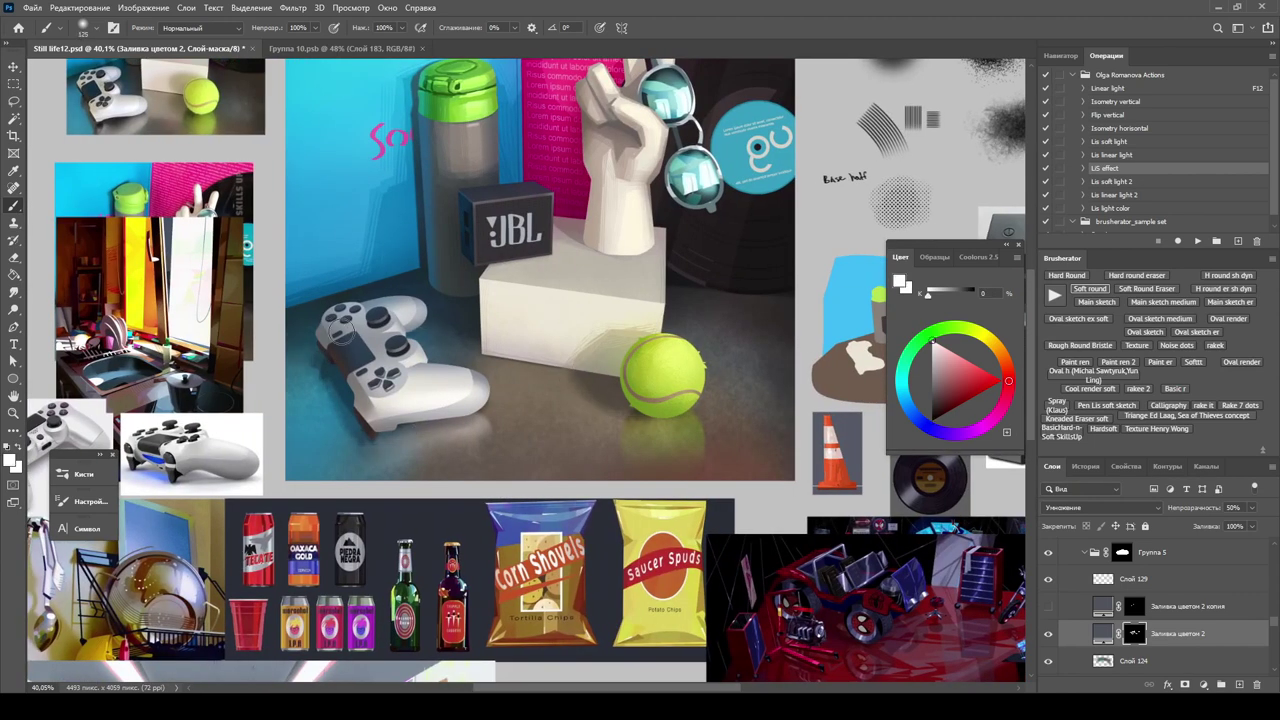
pyautogui.press('x')
pyautogui.moveTo(341, 332); pyautogui.dragTo(323, 385)
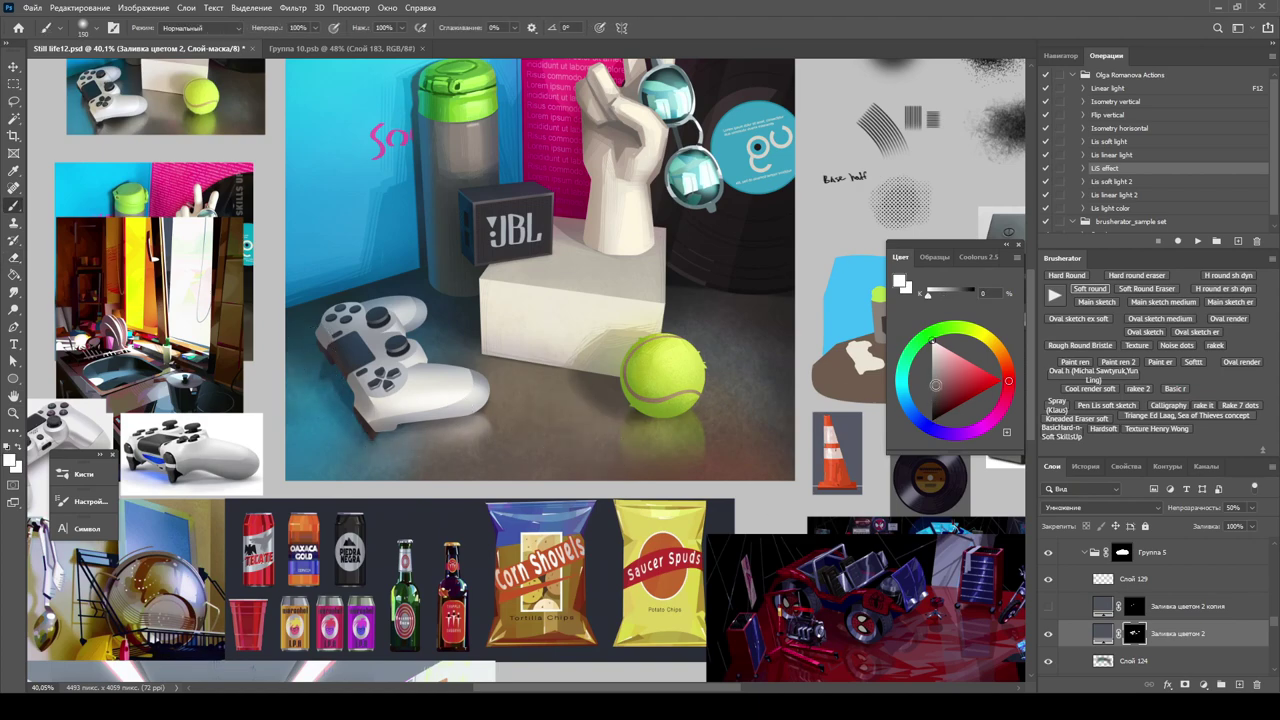
pyautogui.scroll(-2, 461, 358)
pyautogui.scroll(1, 617, 431)
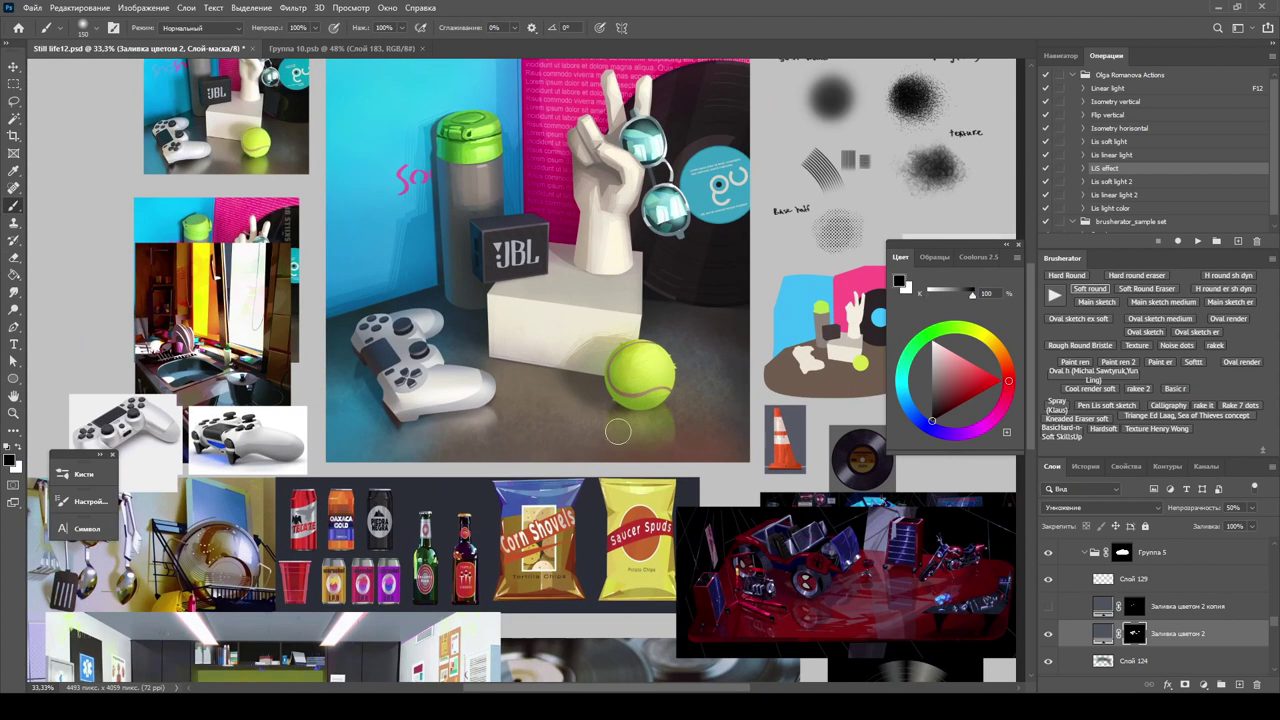
# Add a Жесткий свет layer above Заливка цветом 2 копия and prepare a 30% opacity soft brush with green sampled from the ball.
pyautogui.hotkey('ctrl', '-')
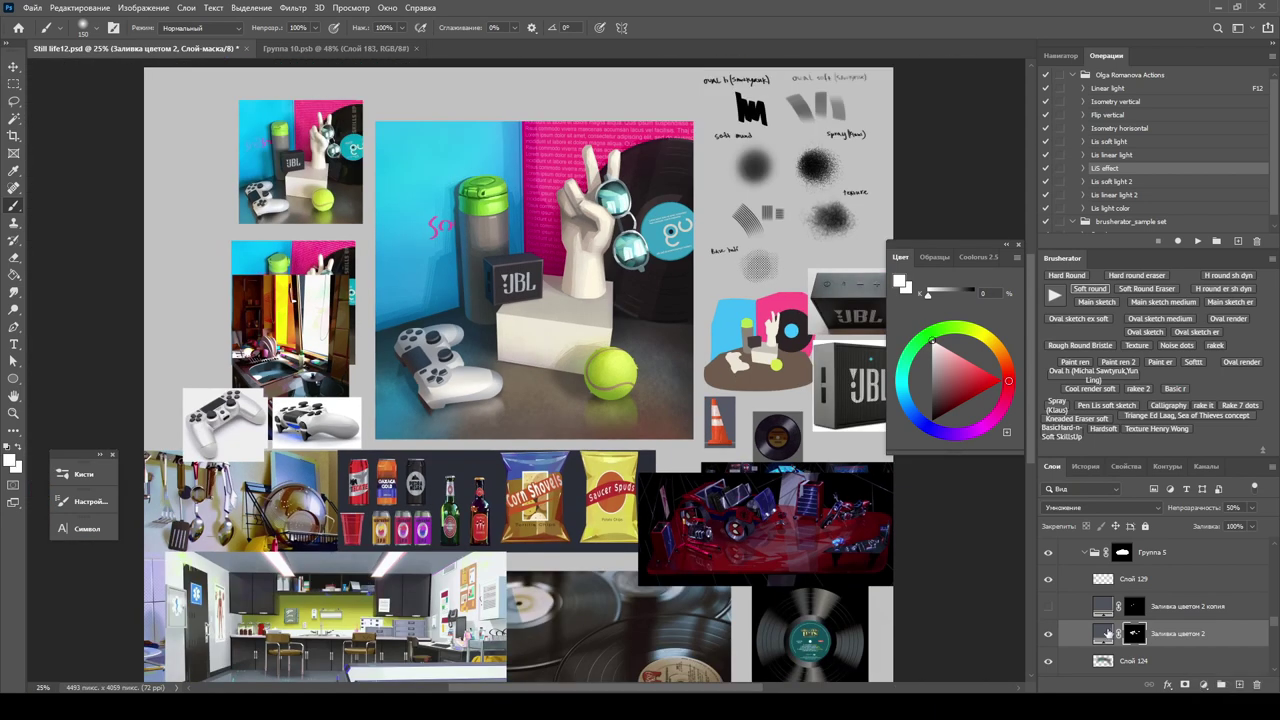
pyautogui.doubleClick(1103, 633)
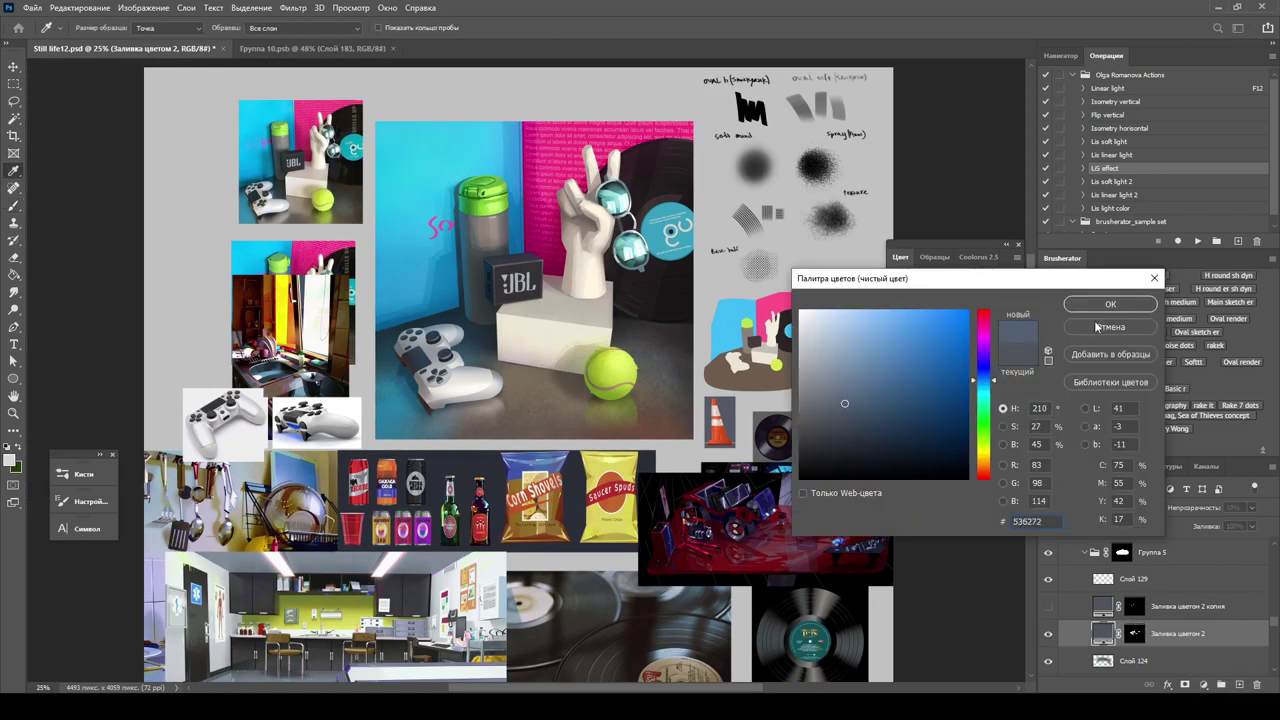
pyautogui.click(1097, 324)
pyautogui.press('b')
pyautogui.hotkey('ctrl', 'shift', 'alt', 'n')
pyautogui.click(1085, 507)
pyautogui.click(1064, 541)
pyautogui.press('3')
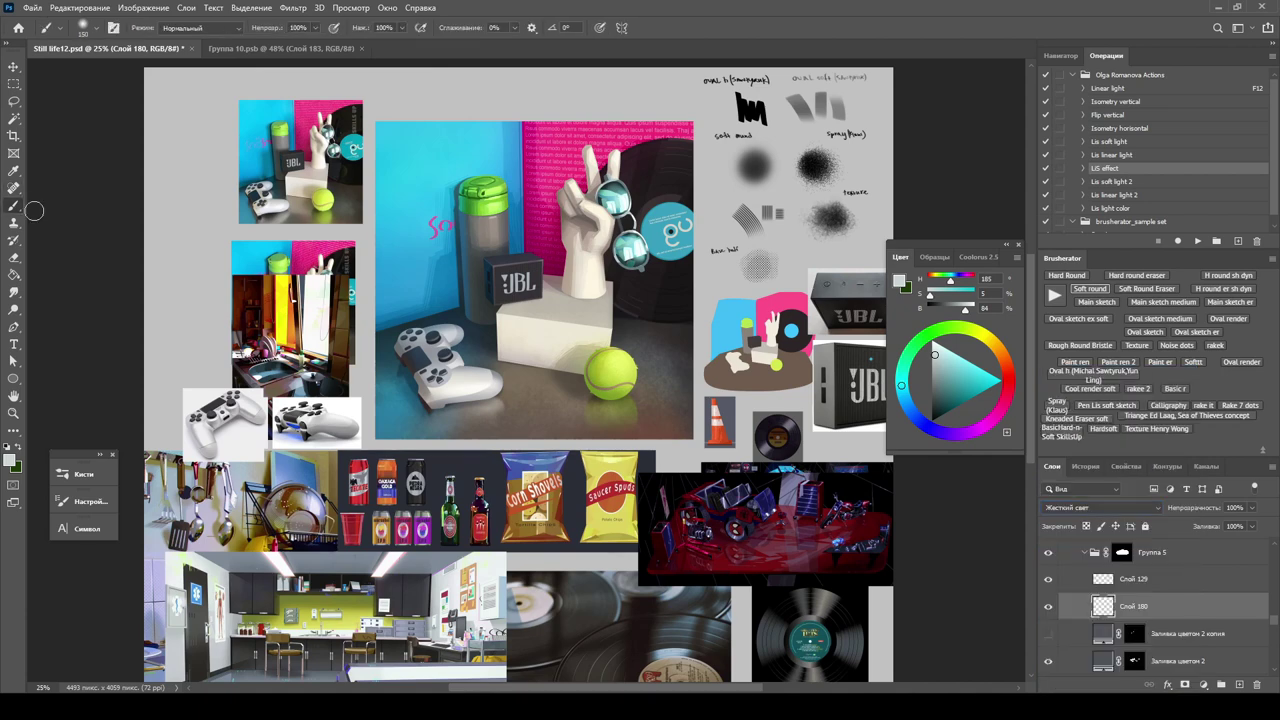
pyautogui.keyDown('alt'); pyautogui.click(590, 392); pyautogui.keyUp('alt')
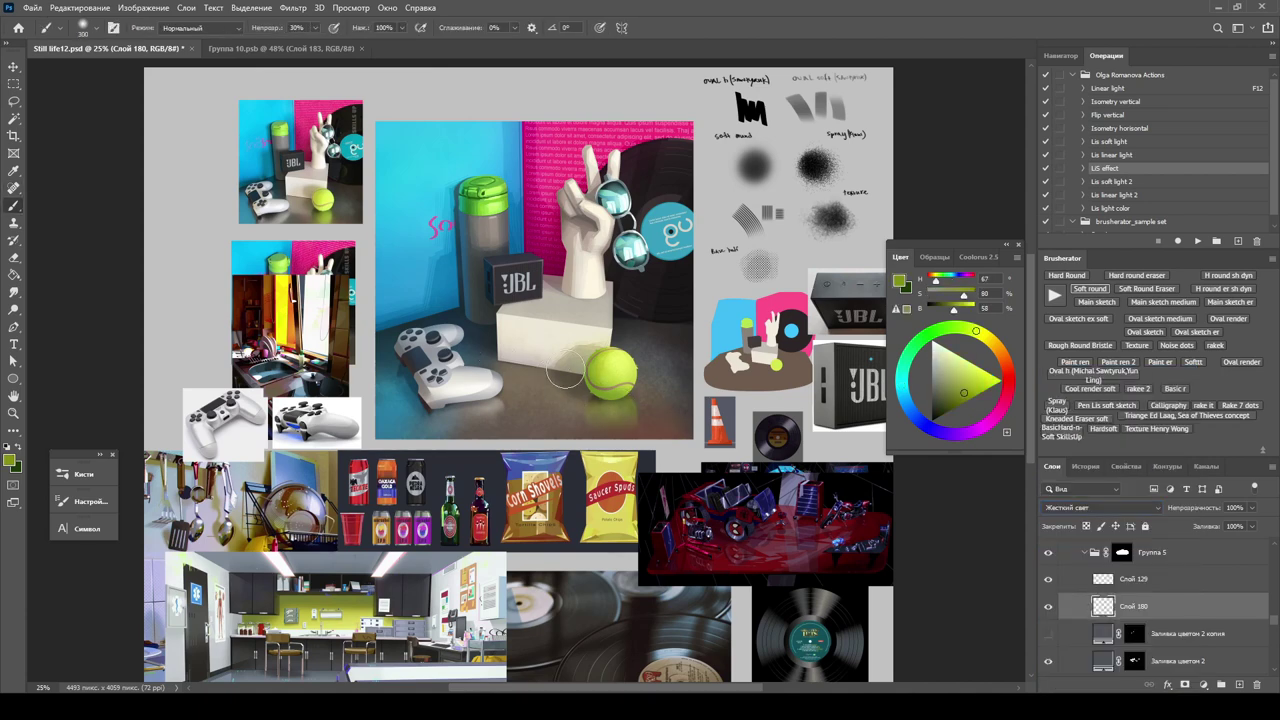
# Darken the upper part of the ball's reflection on Слой 180 in Группа 10.psb and return to the still life.
pyautogui.click(280, 48)
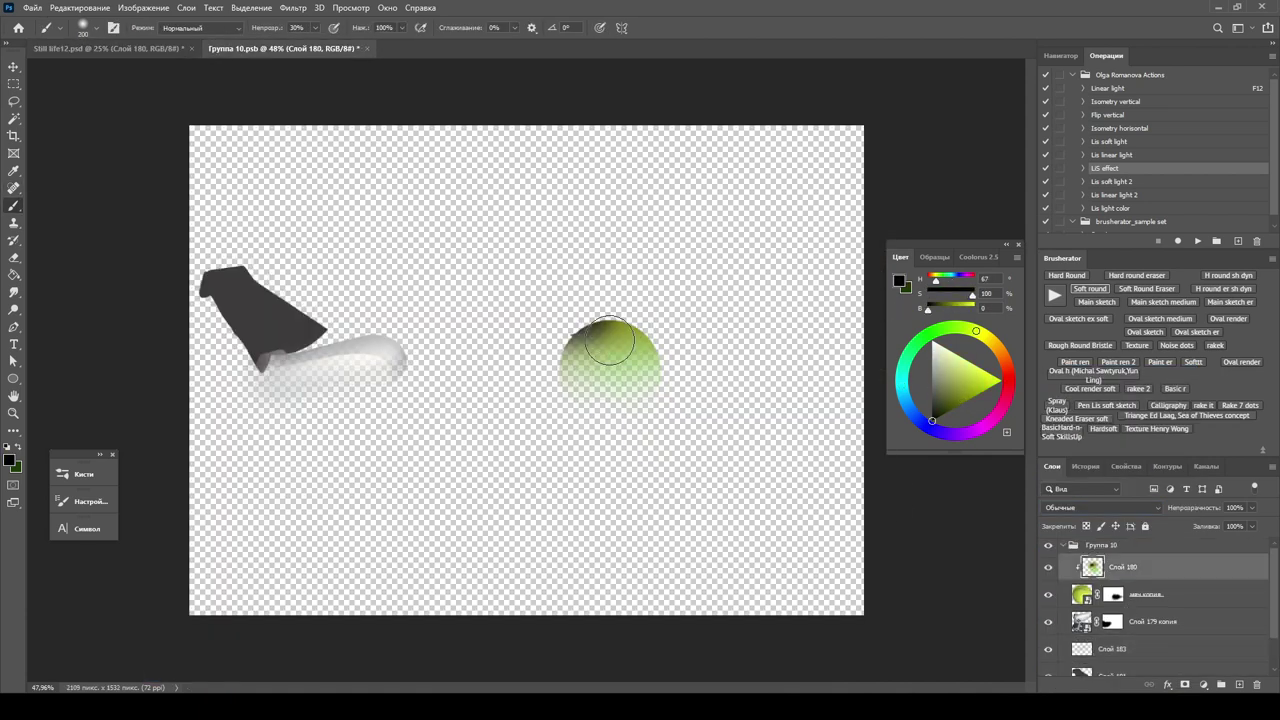
pyautogui.click(108, 48)
pyautogui.scroll(3, 110, 90)
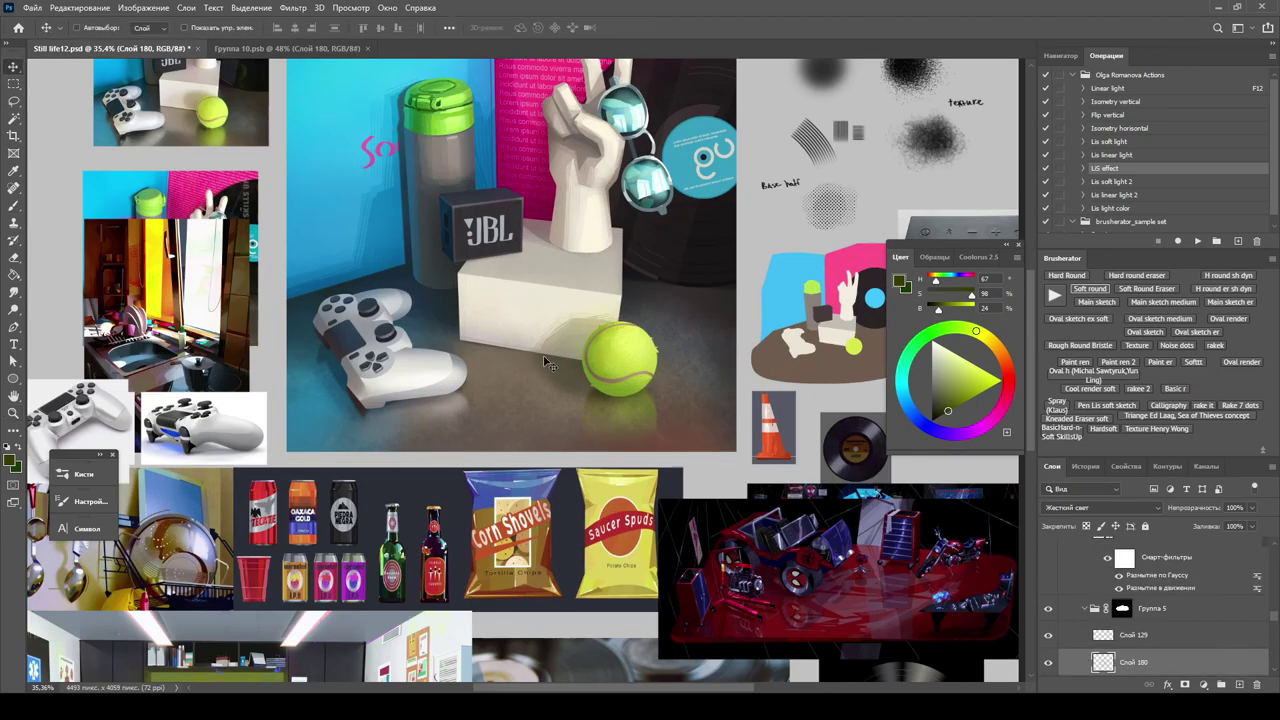
# Touch up the controller's dark shadow on Слой 181 in Группа 10.psb with the H round sh dyn brush, and return to the still life.
pyautogui.click(330, 48)
pyautogui.click(1215, 278)
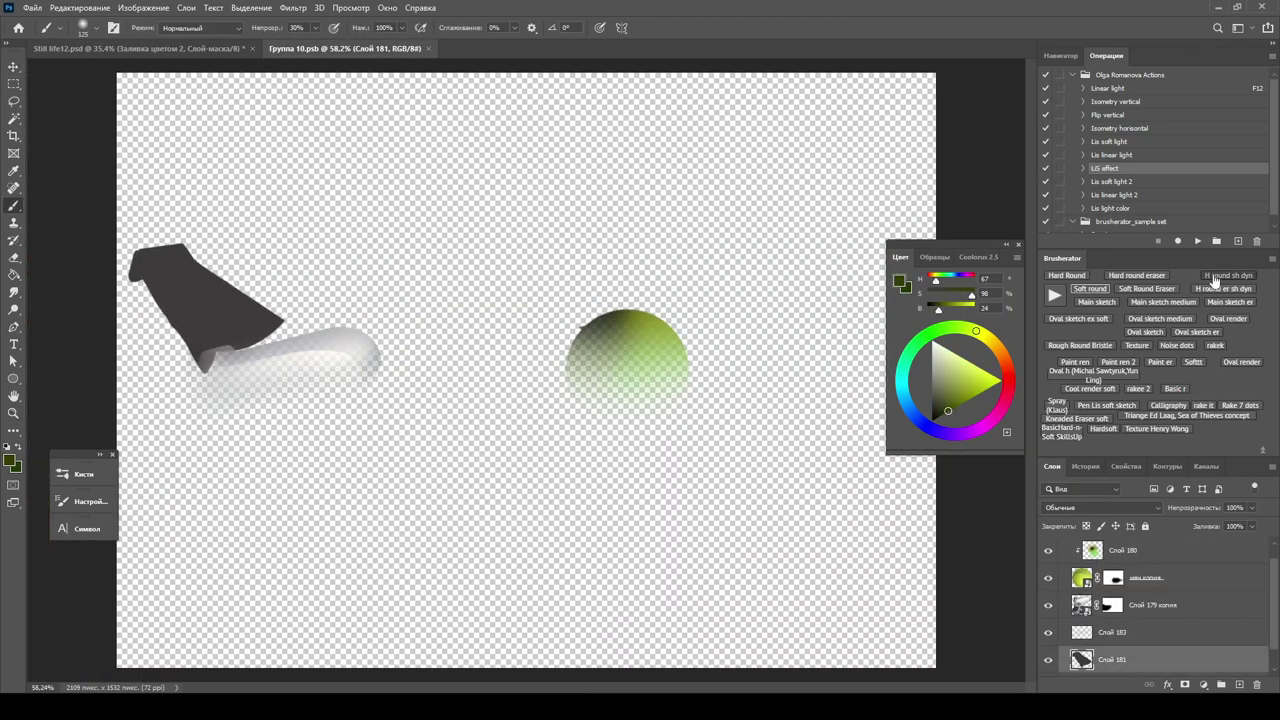
pyautogui.click(130, 48)
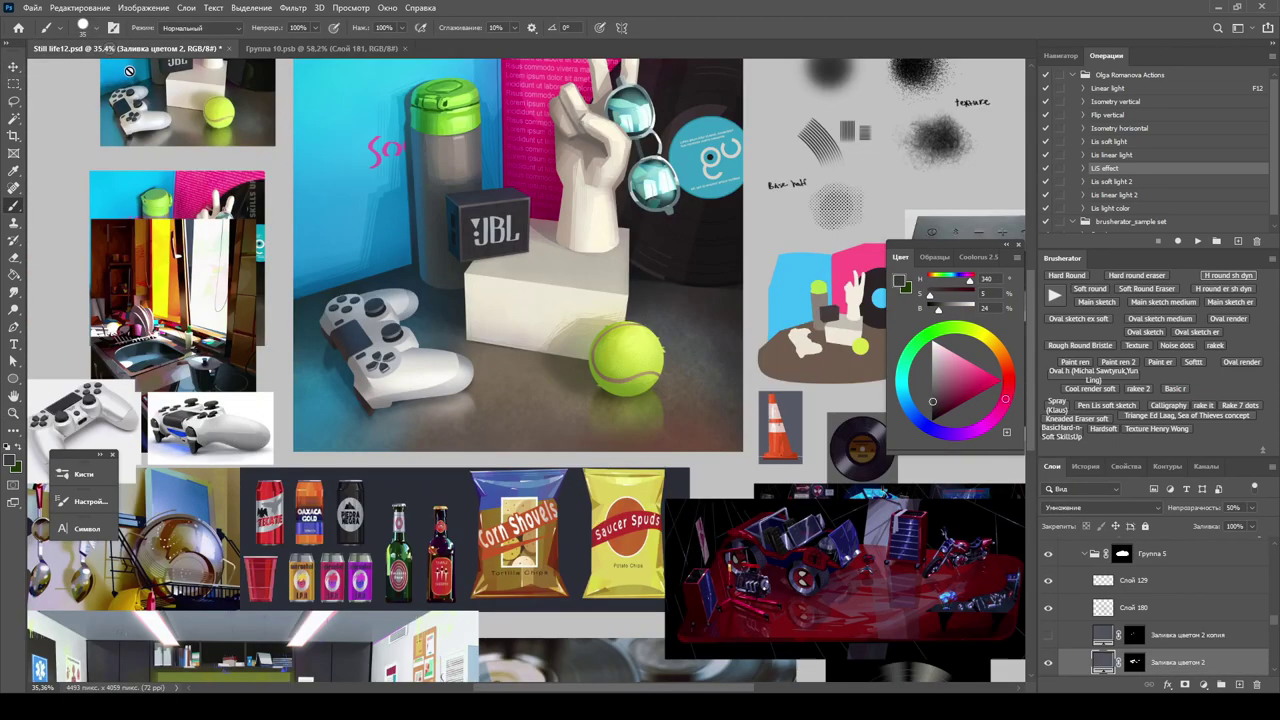
# Refine the left edge of the controller's dark shape on Слой 181 in Группа 10.psb with the H round er sh dyn brush and eraser.
pyautogui.hotkey('ctrl', 'Tab')
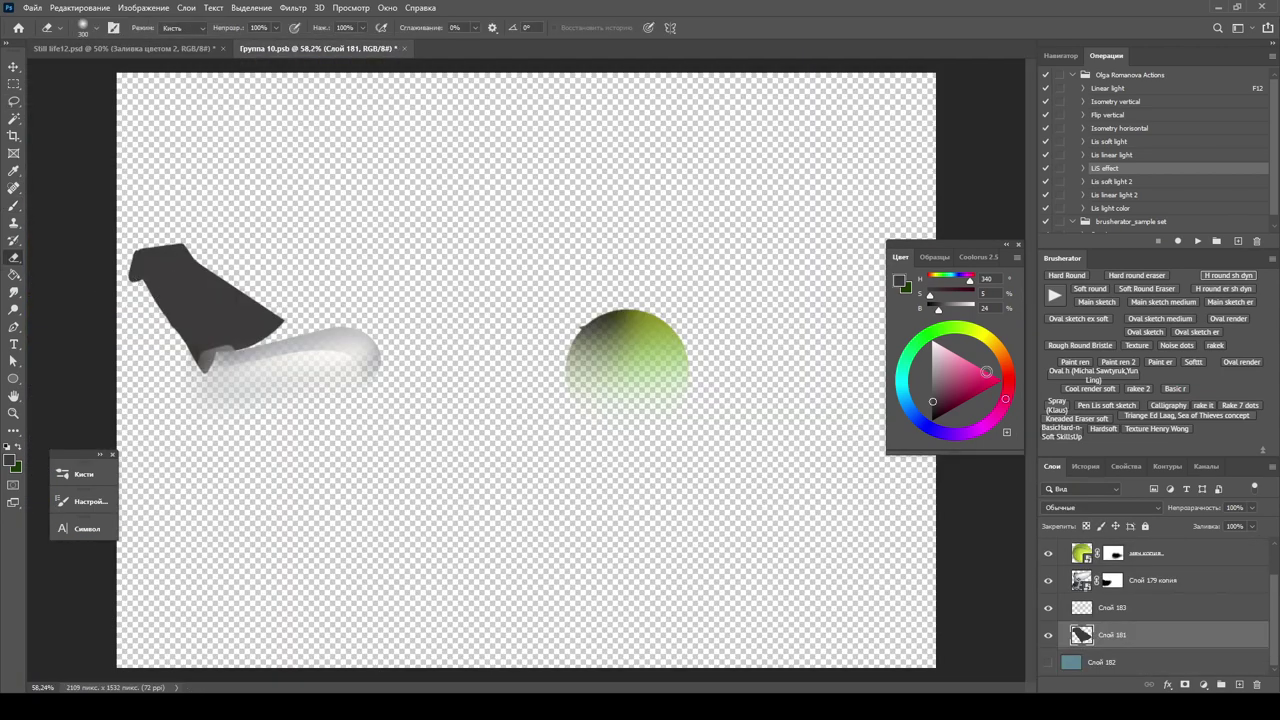
pyautogui.press('e')
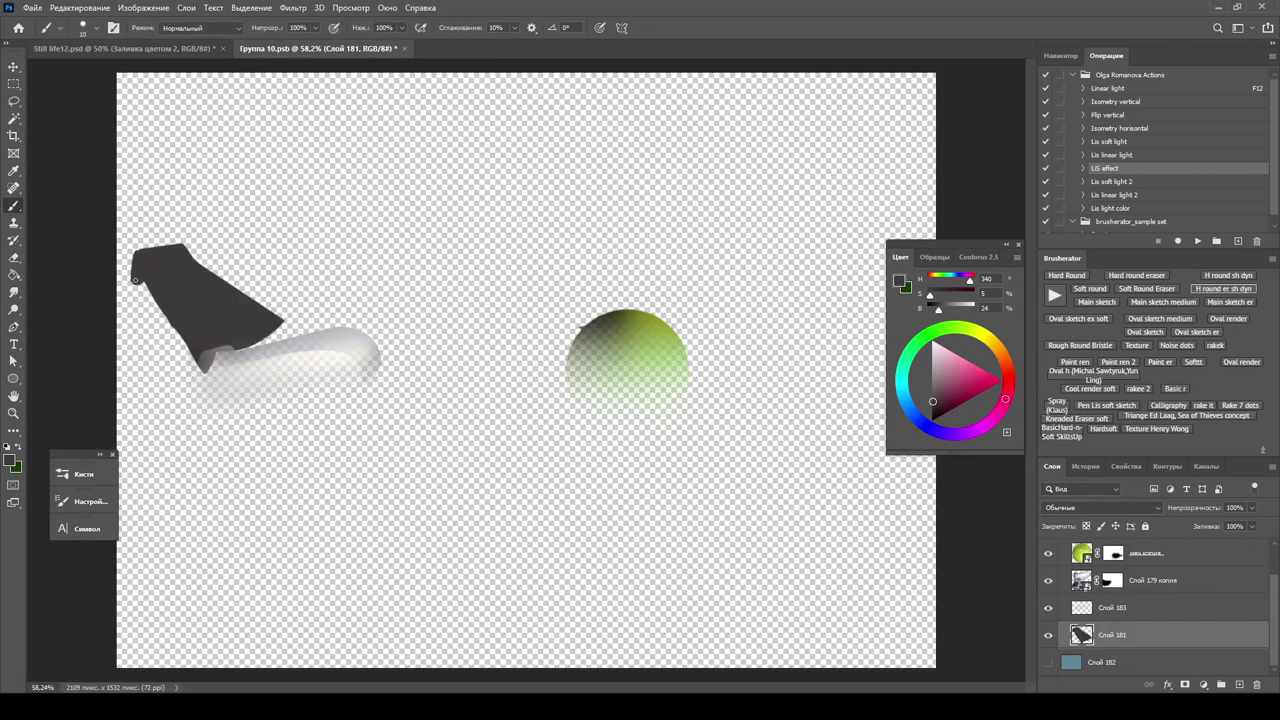
pyautogui.hotkey('ctrl', 'Tab')
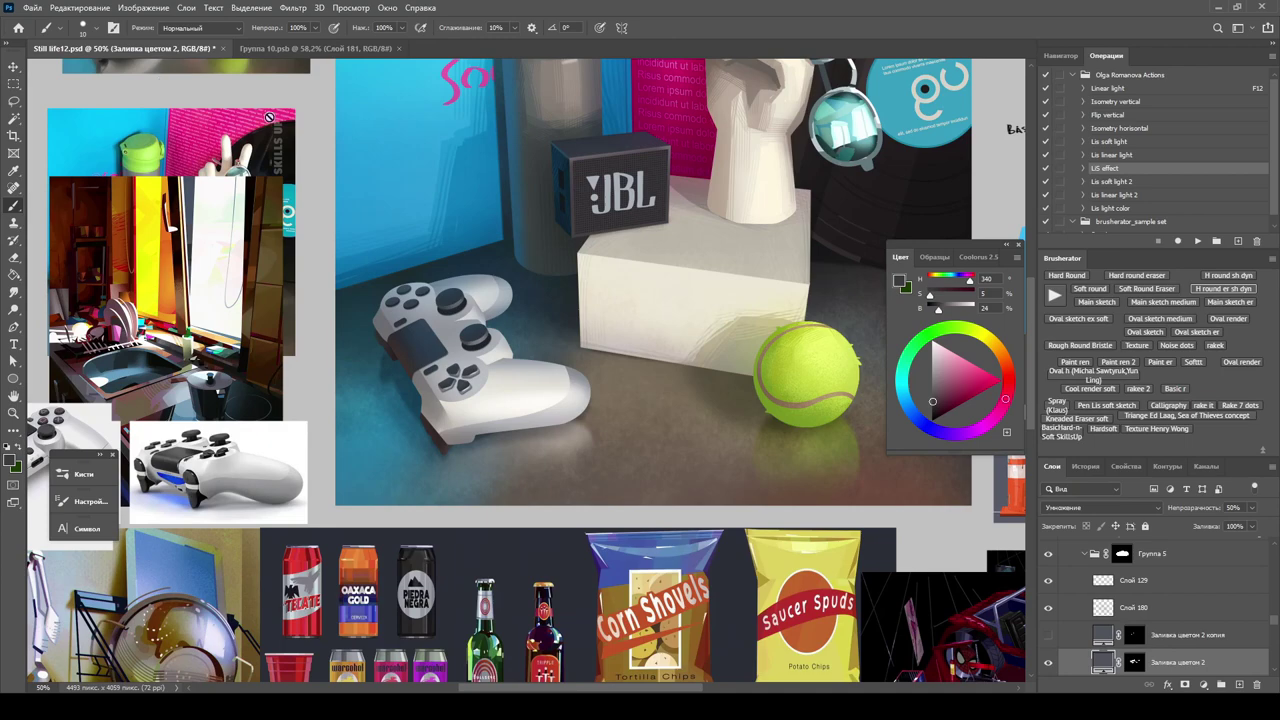
pyautogui.hotkey('ctrl', 'Tab')
pyautogui.press('e')
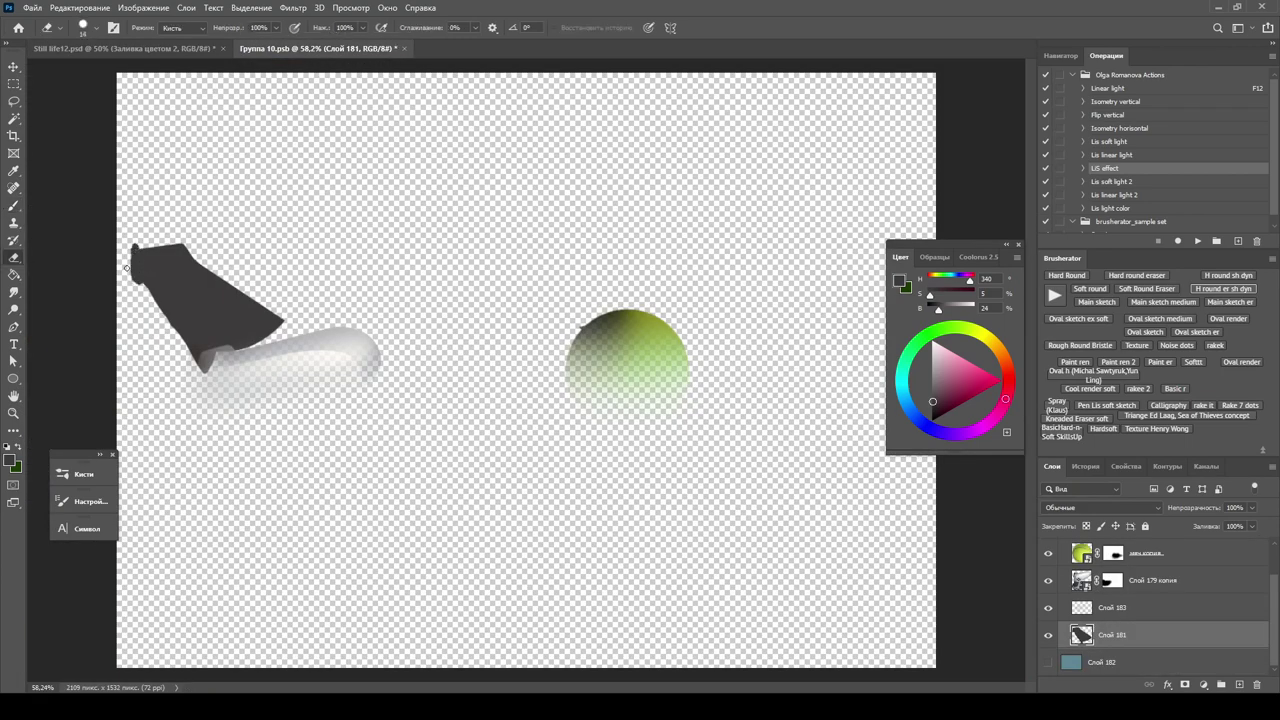
pyautogui.hotkey('ctrl', 'Tab')
pyautogui.hotkey('ctrl', 'Tab')
pyautogui.press('b')
pyautogui.hotkey('ctrl', 'Tab')
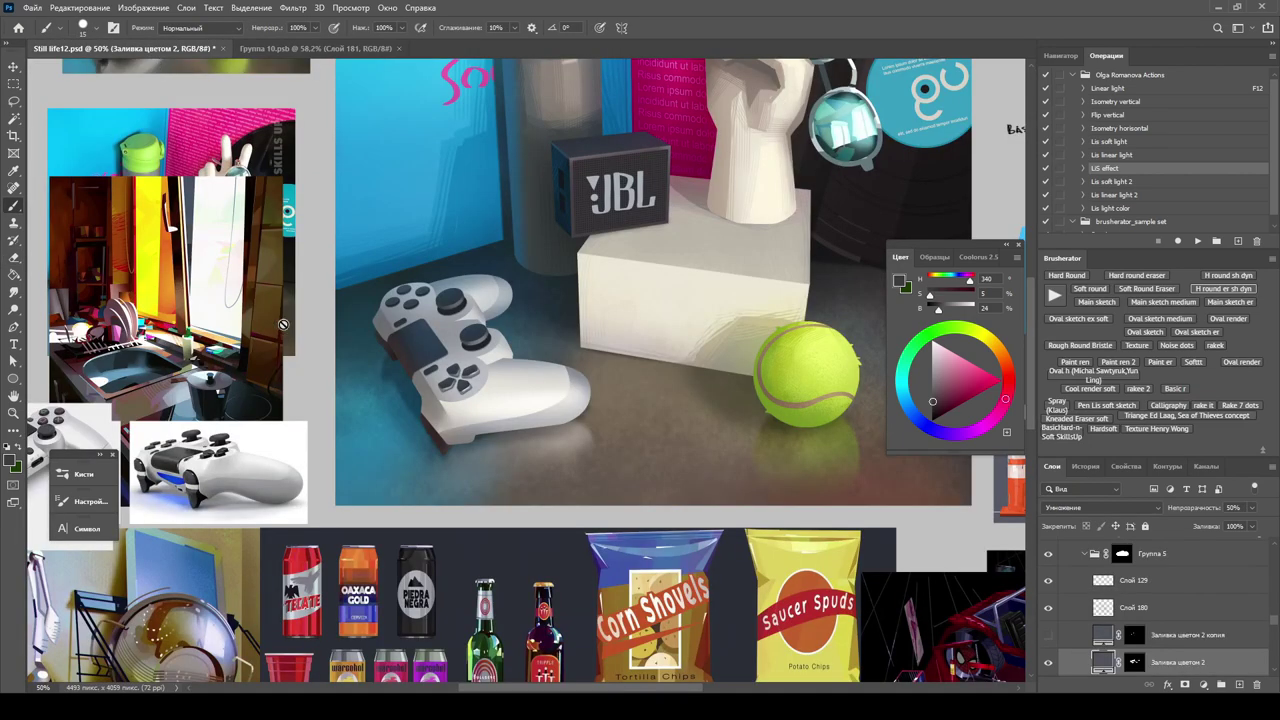
# Move Слой 181 above Слой 183 in Группа 10.psb and check the controller's reflection in the still life.
pyautogui.click(270, 50)
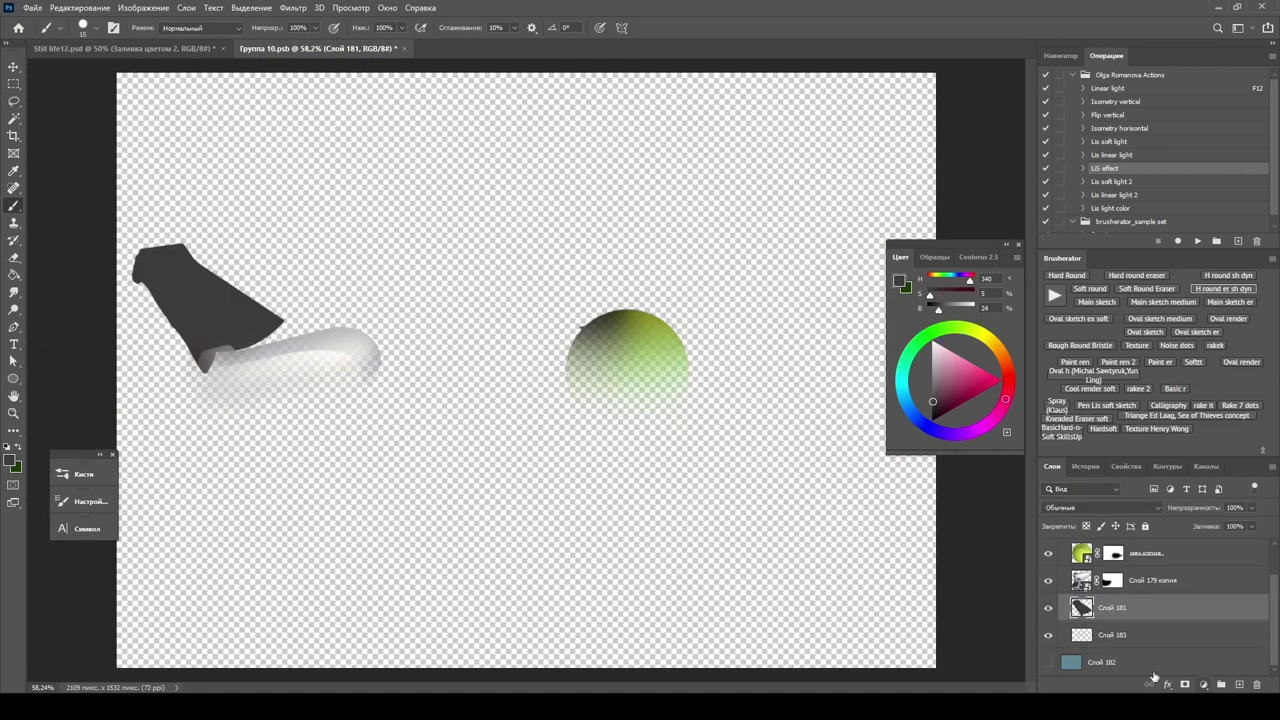
pyautogui.hotkey('ctrl', 'Tab')
pyautogui.hotkey('ctrl', 'Tab')
pyautogui.hotkey('ctrl', 'Tab')
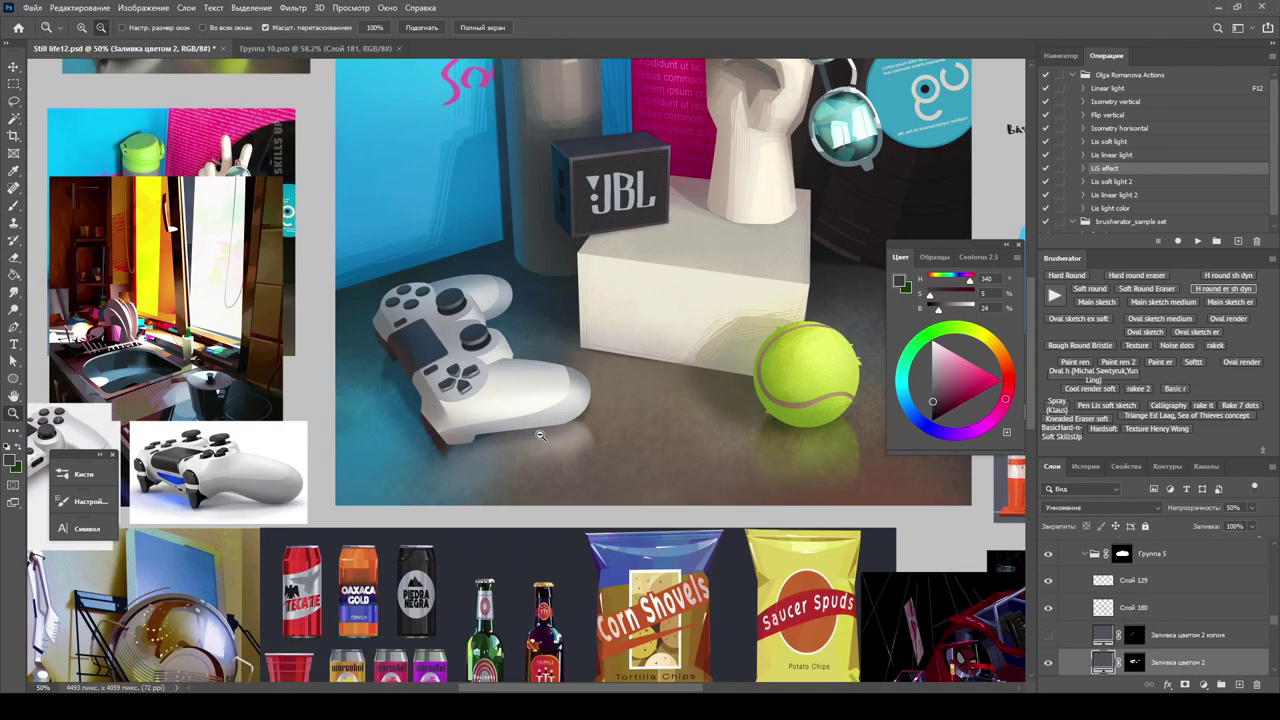
pyautogui.moveTo(540, 436); pyautogui.dragTo(380, 218)
pyautogui.hotkey('ctrl', 'Tab')
pyautogui.hotkey('ctrl', 'Tab')
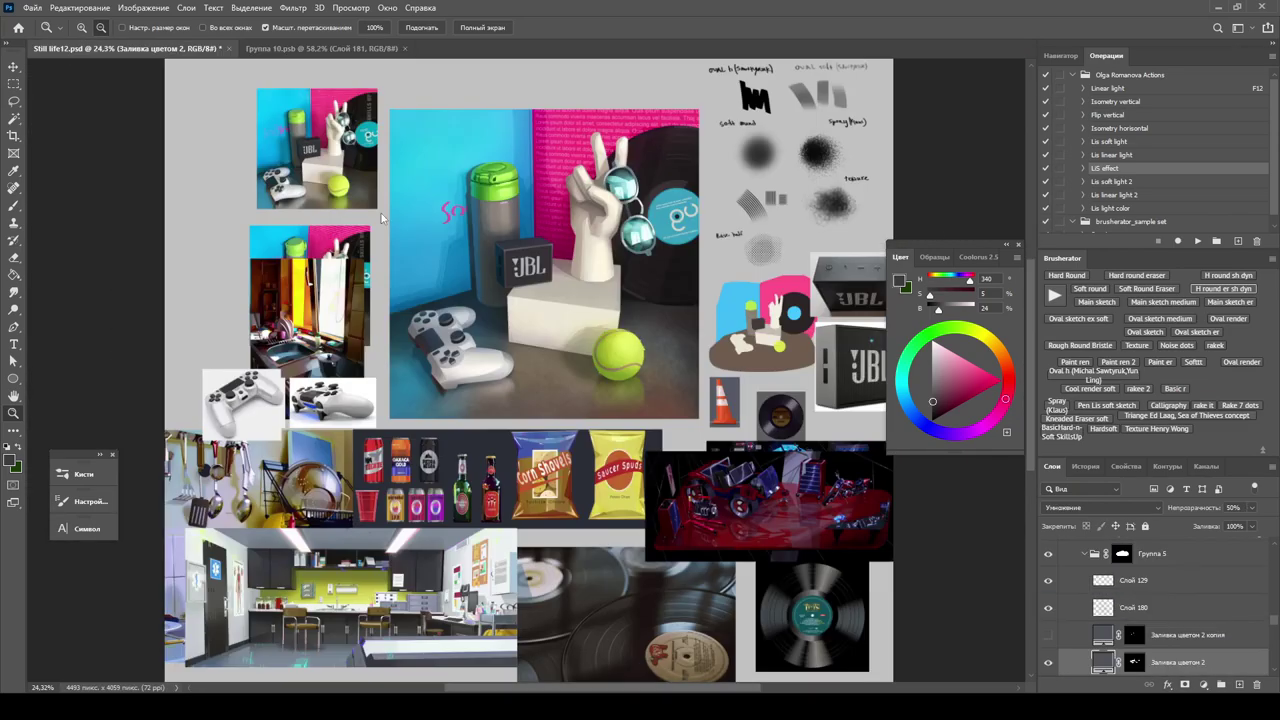
pyautogui.moveTo(500, 421); pyautogui.dragTo(545, 421)
pyautogui.hotkey('ctrl', 'Tab')
pyautogui.hotkey('ctrl', 'Tab')
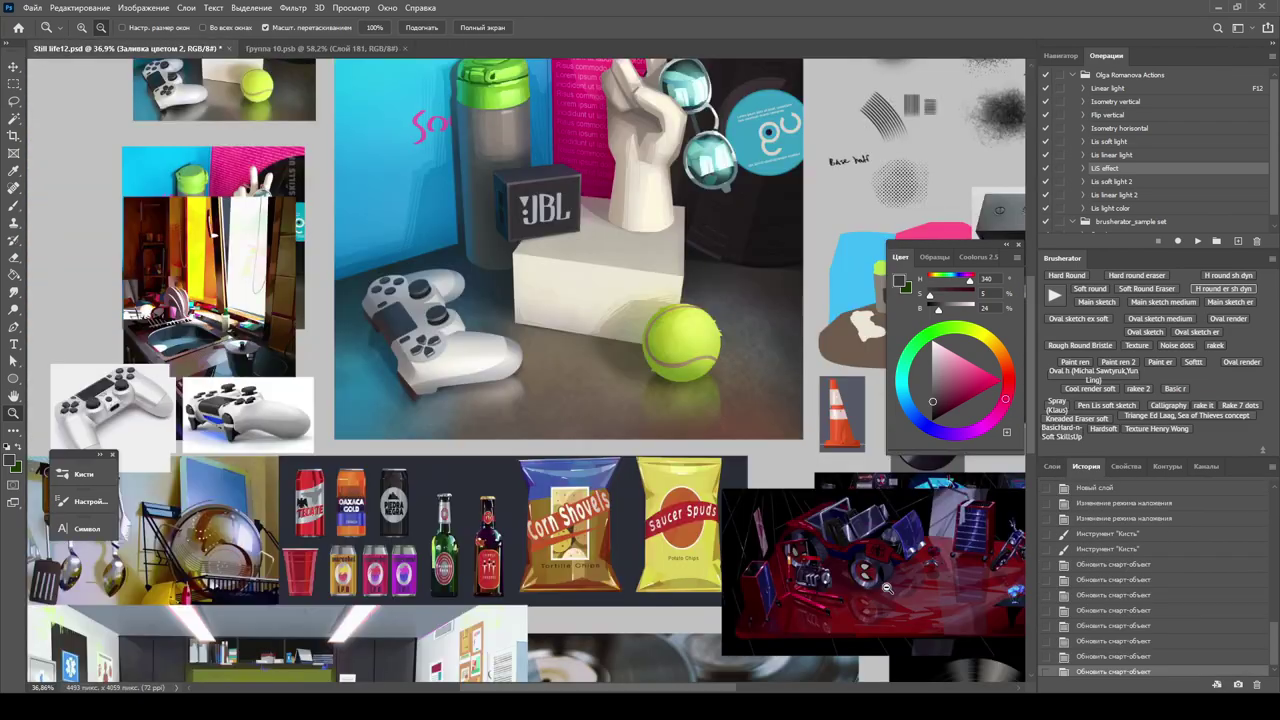
# Show Заливка цветом 2 копия and paint white on its mask with the Soft round brush along the controller's lower edge.
pyautogui.press('v')
pyautogui.click(1052, 466)
pyautogui.click(1107, 607)
pyautogui.click(1150, 607)
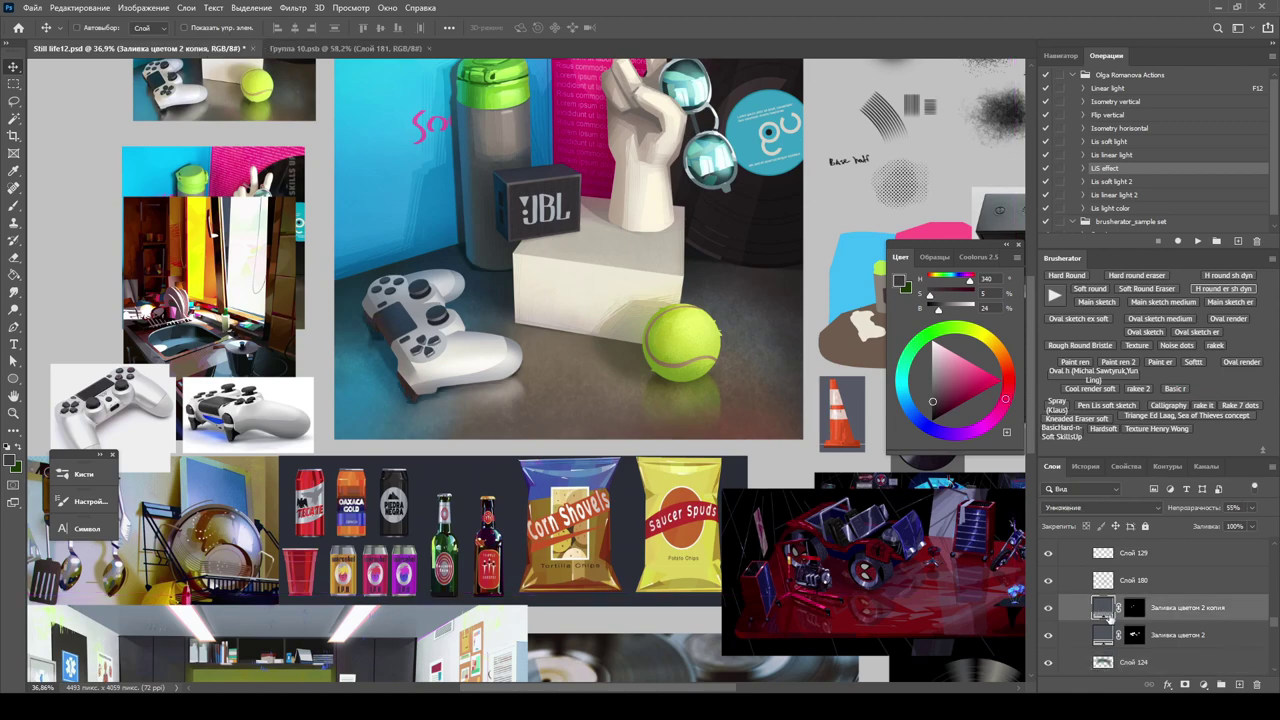
pyautogui.press('z')
pyautogui.moveTo(470, 389); pyautogui.dragTo(513, 389)
pyautogui.press('x')
pyautogui.press('b')
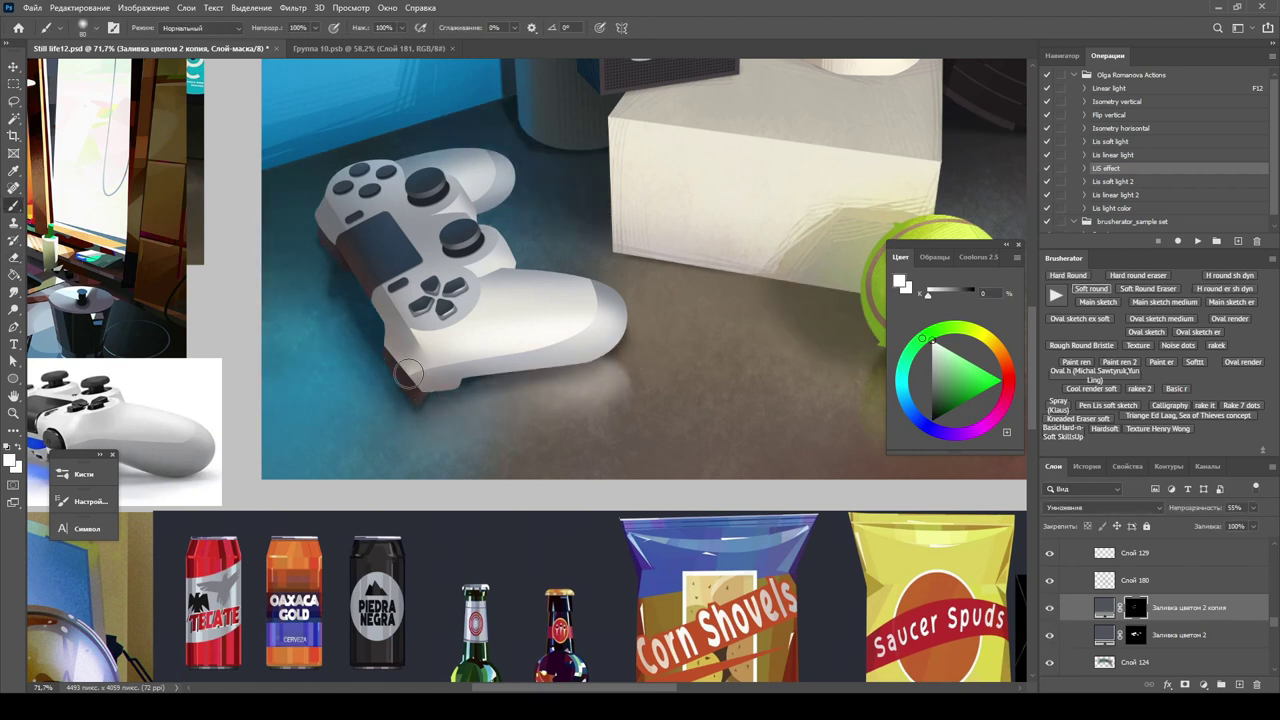
pyautogui.scroll(-3, 611, 397)
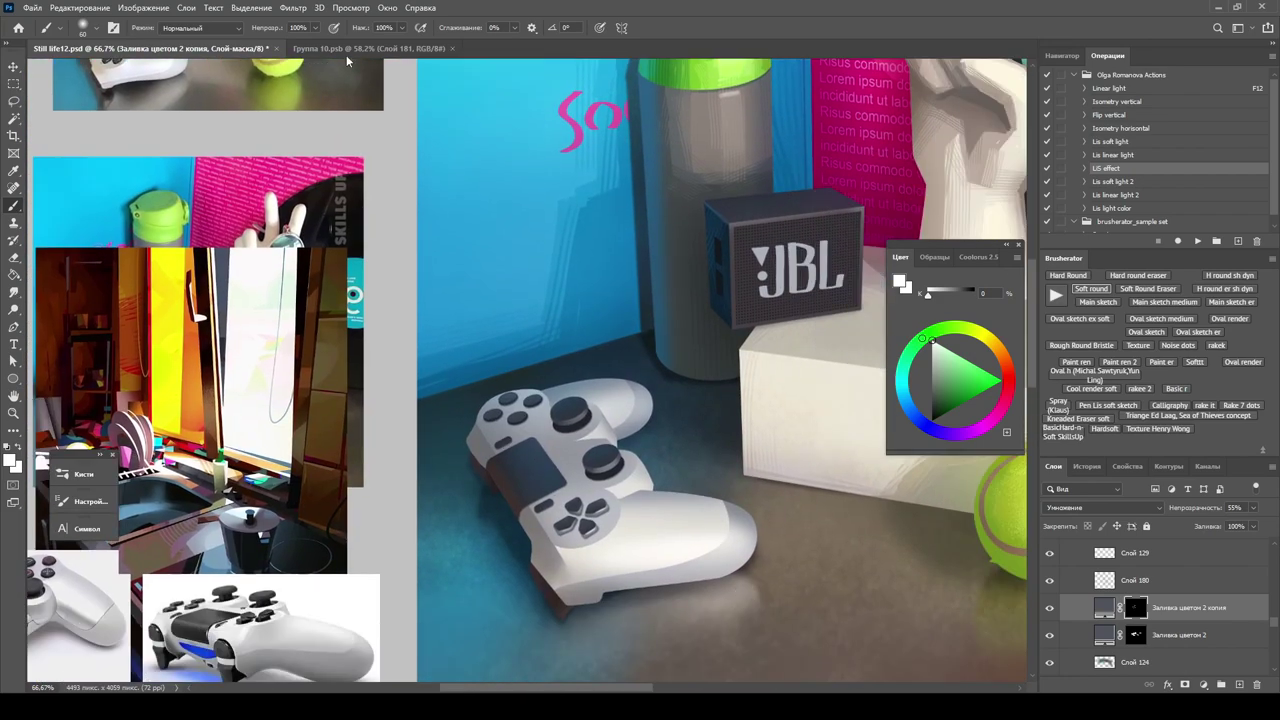
# Duplicate Слой 179 копия in Группа 10.psb, place the copy as the upper handle's reflection, fade it with its mask, and save.
pyautogui.hotkey('ctrl', 'Tab')
pyautogui.moveTo(375, 345); pyautogui.dragTo(315, 235)
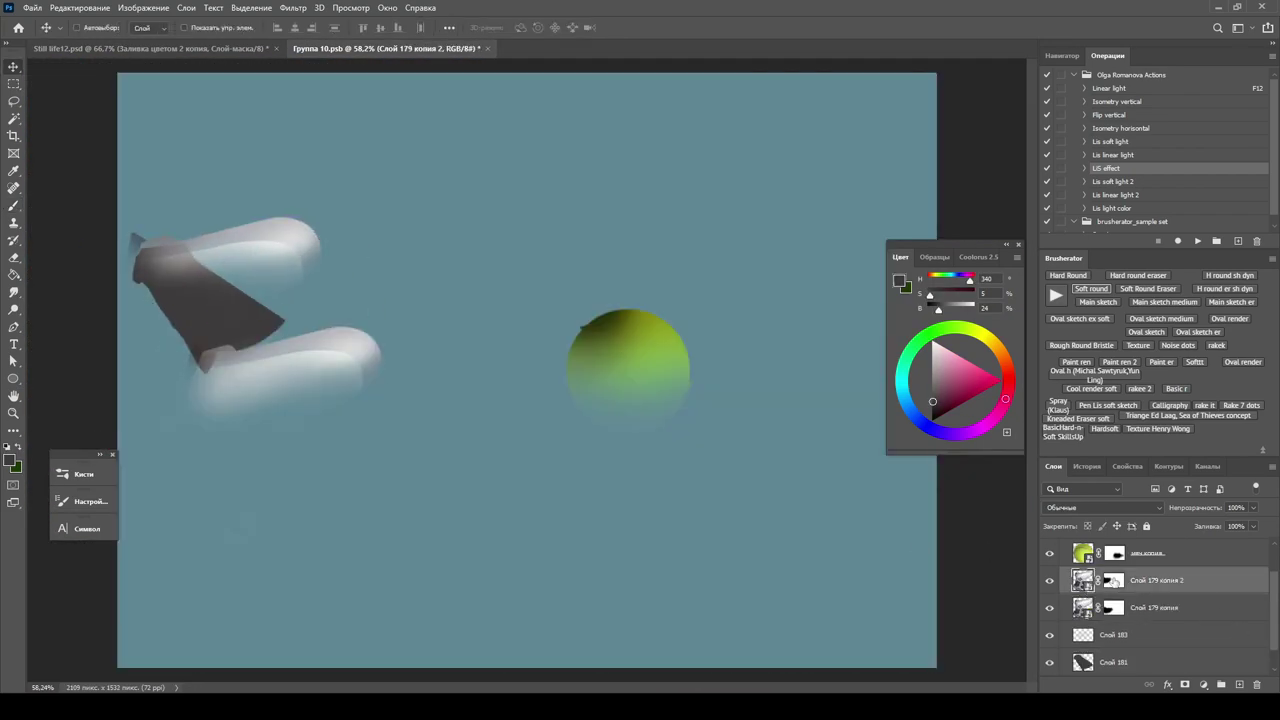
pyautogui.press('d')
pyautogui.hotkey('ctrl', 's')
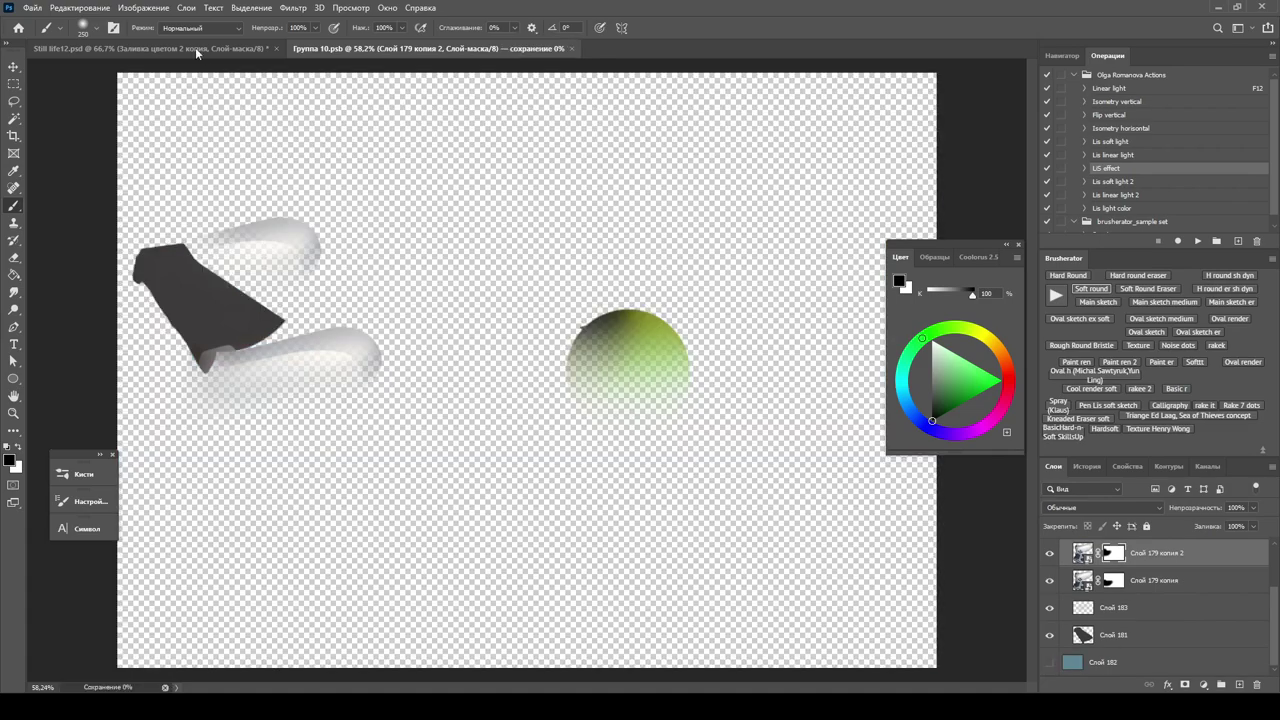
pyautogui.hotkey('ctrl', 'Tab')
pyautogui.click(347, 49)
pyautogui.hotkey('ctrl', 'Tab')
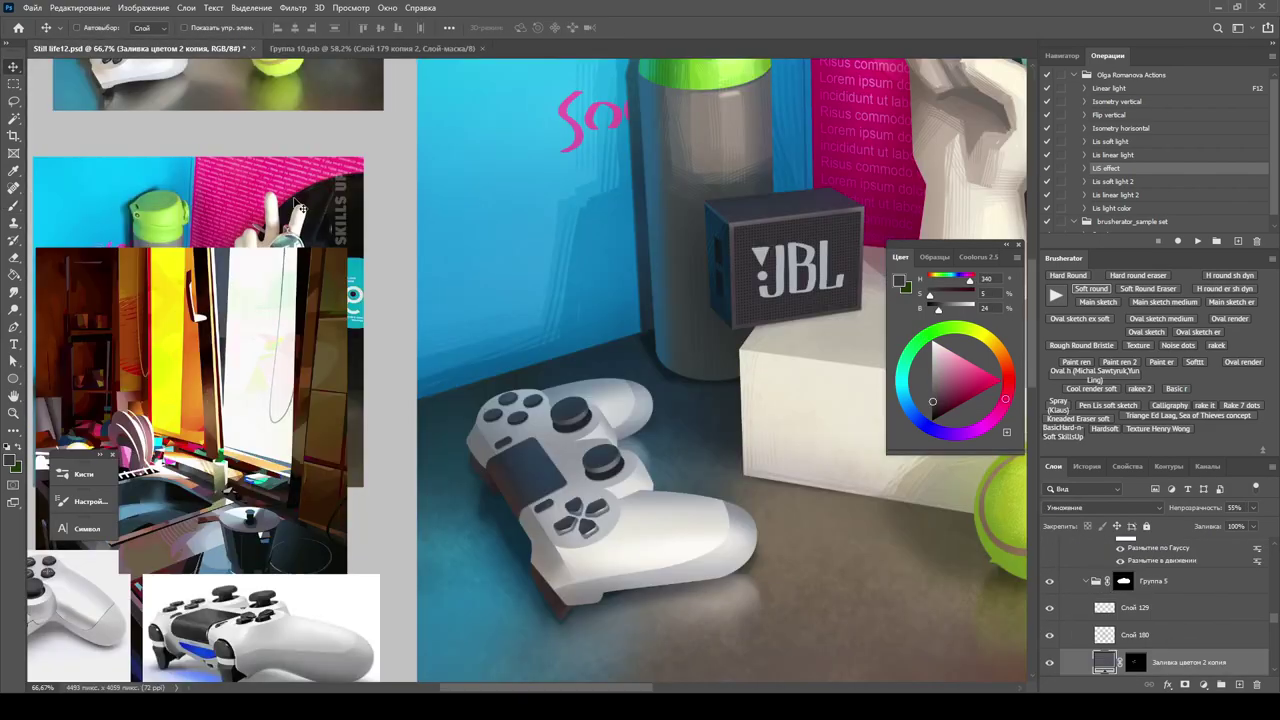
pyautogui.hotkey('ctrl', 'Tab')
pyautogui.hotkey('ctrl', 's')
pyautogui.hotkey('ctrl', 'Tab')
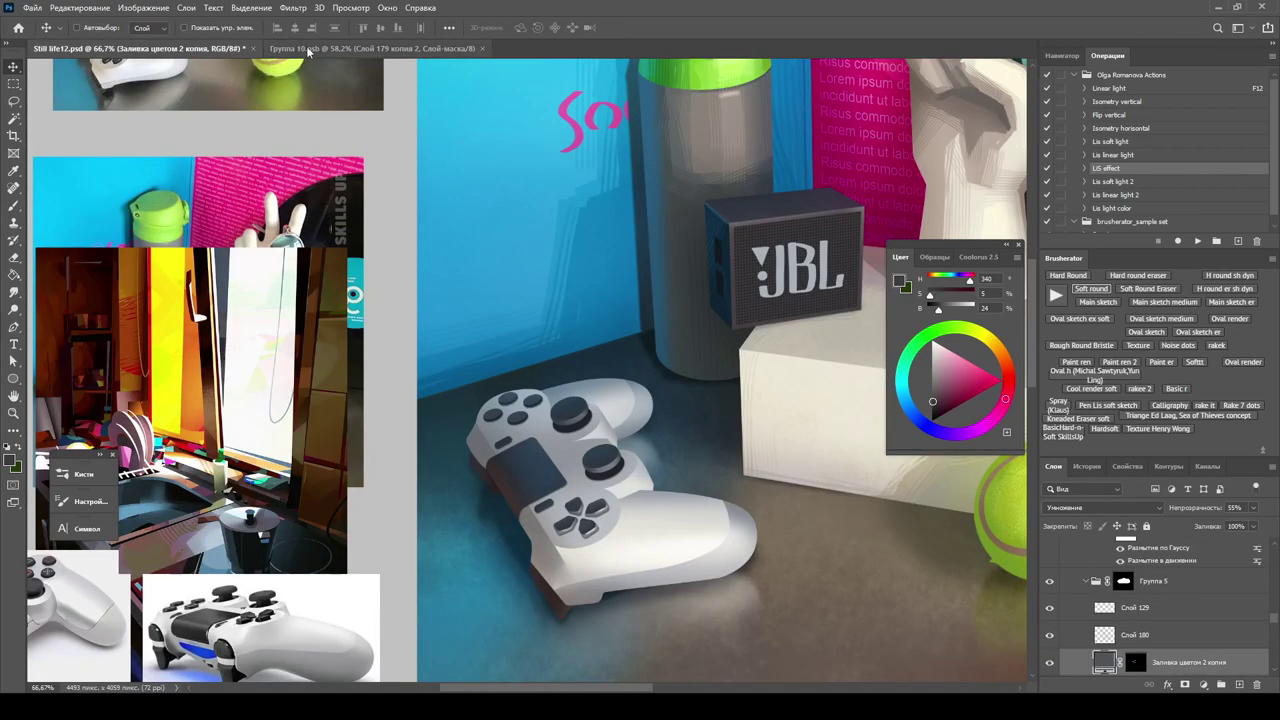
# Set the opacity of Слой 179 копия 2 in Группа 10.psb to 80%, save, and return to the still life.
pyautogui.hotkey('ctrl', 'Tab')
pyautogui.press('z')
pyautogui.click(200, 48)
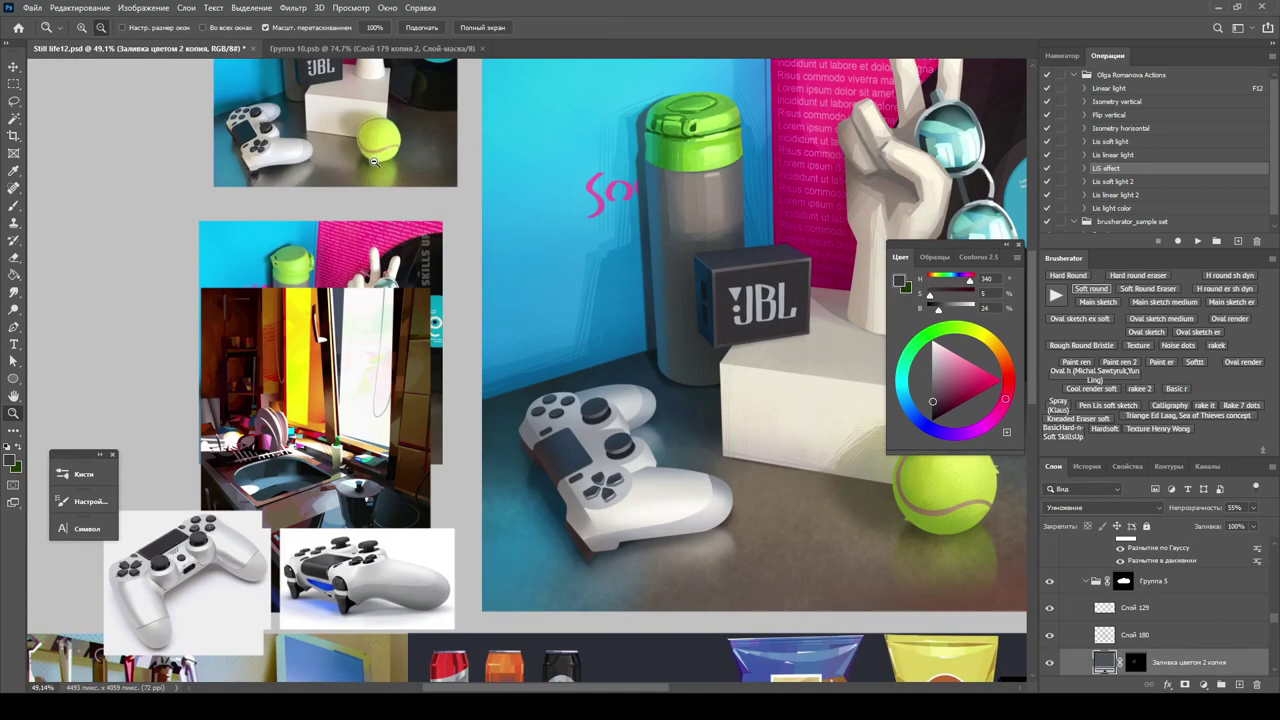
pyautogui.click(305, 49)
pyautogui.hotkey('ctrl', 'Tab')
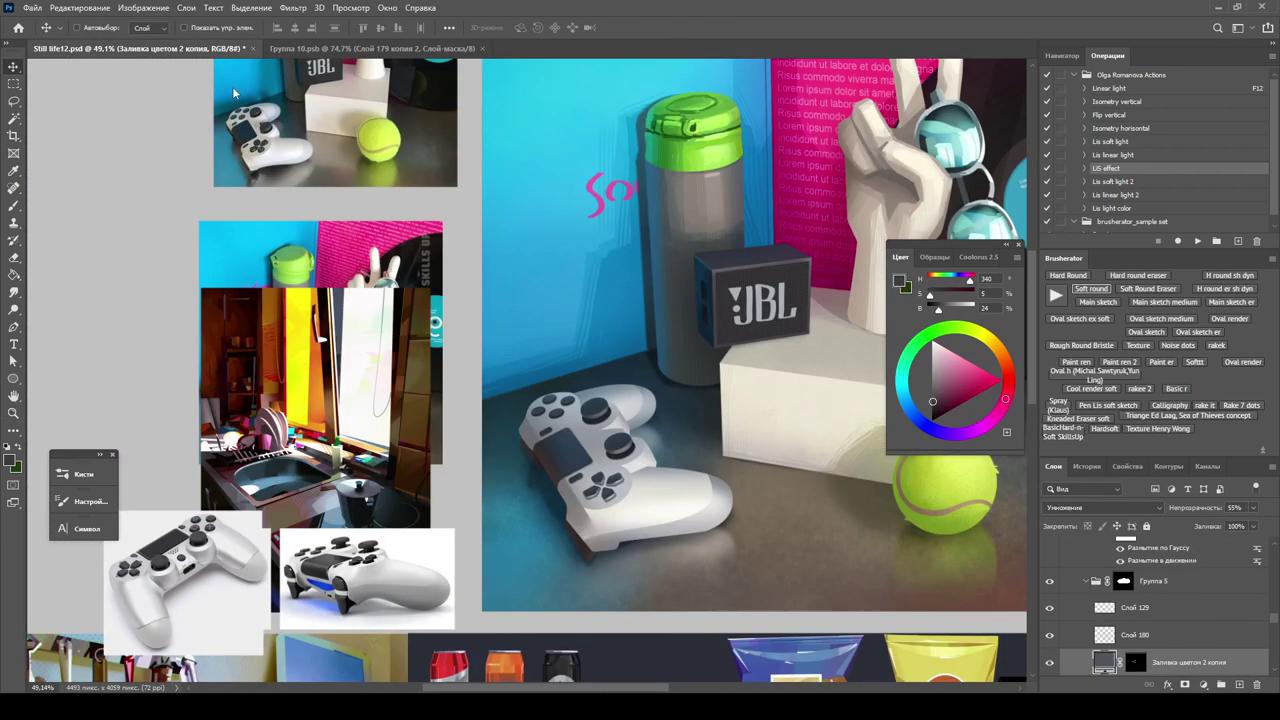
pyautogui.scroll(-3, 548, 382)
pyautogui.hotkey('ctrl', 'Tab')
pyautogui.click(1160, 552)
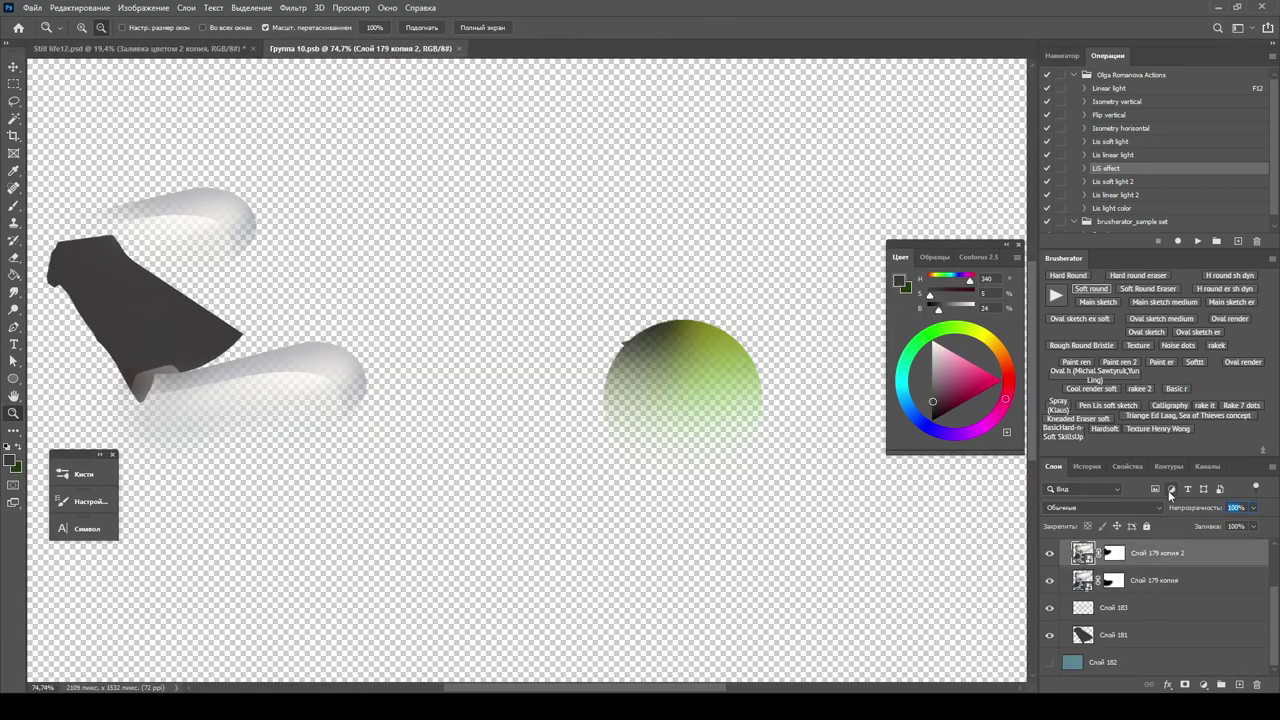
pyautogui.hotkey('ctrl', 's')
pyautogui.hotkey('ctrl', 'Tab')
pyautogui.scroll(4, 455, 310)
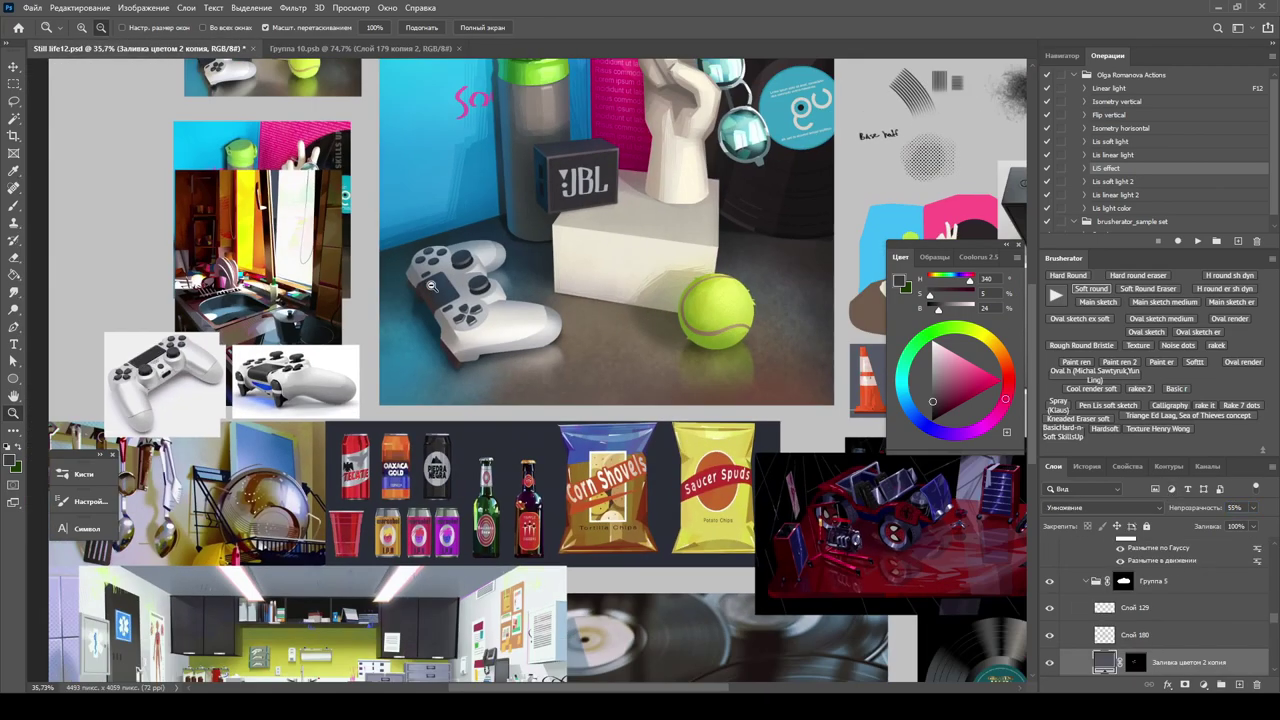
# Open the controller's smart object Слой 179 to examine Слой 178, and return to the still life.
pyautogui.press('v')
pyautogui.click(480, 290)
pyautogui.hotkey('ctrl', 'shift', 'Tab')
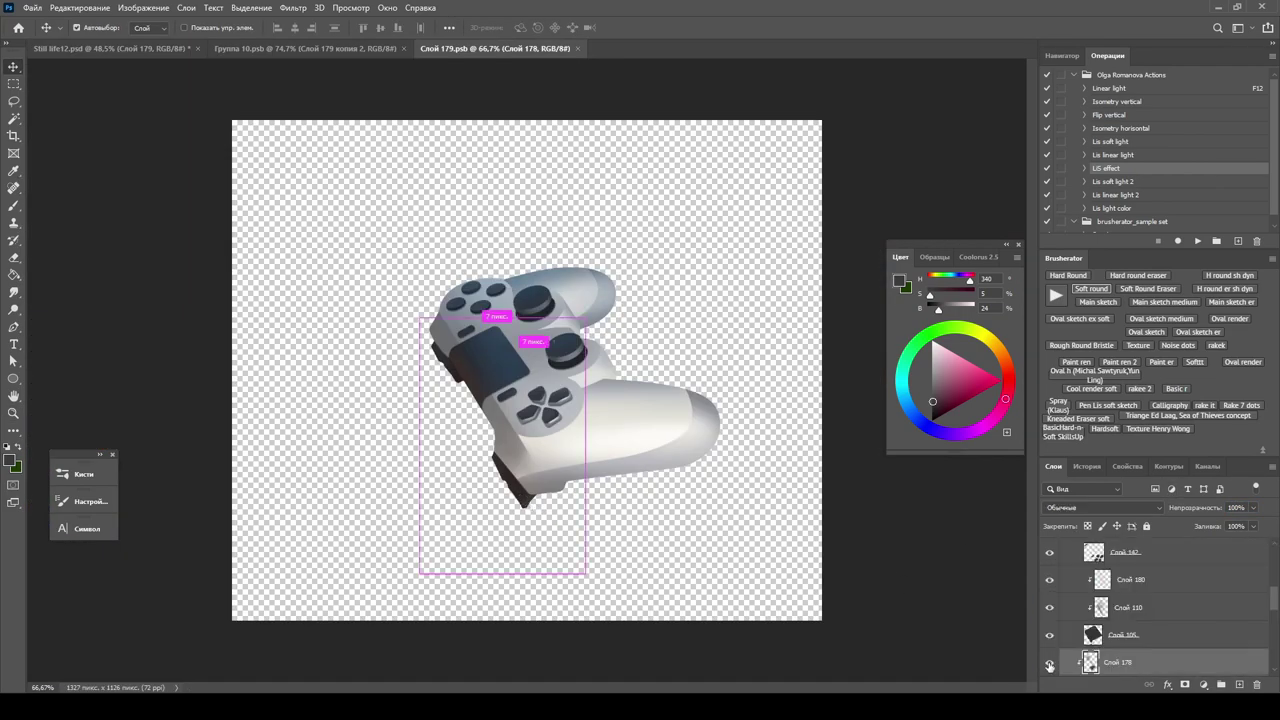
pyautogui.hotkey('ctrl', 'Tab')
pyautogui.press('z')
pyautogui.moveTo(380, 193)
pyautogui.mouseDown()
pyautogui.moveTo(321, 193)
pyautogui.moveTo(380, 193)
pyautogui.mouseUp()
pyautogui.hotkey('ctrl', 'shift', 'Tab')
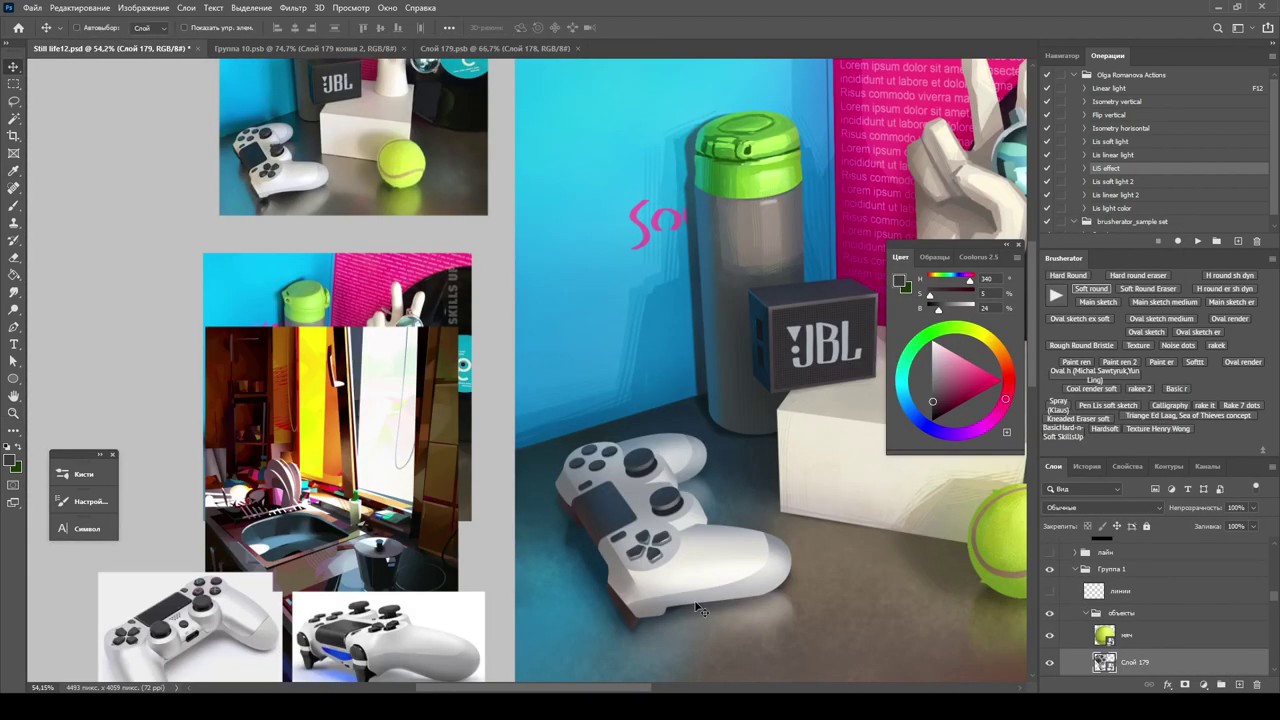
# Duplicate Заливка цветом 2 копия, fill the new layer's mask with black, and prepare the Soft round brush with white.
pyautogui.hotkey('ctrl', 'Tab')
pyautogui.press('v')
pyautogui.click(910, 640)
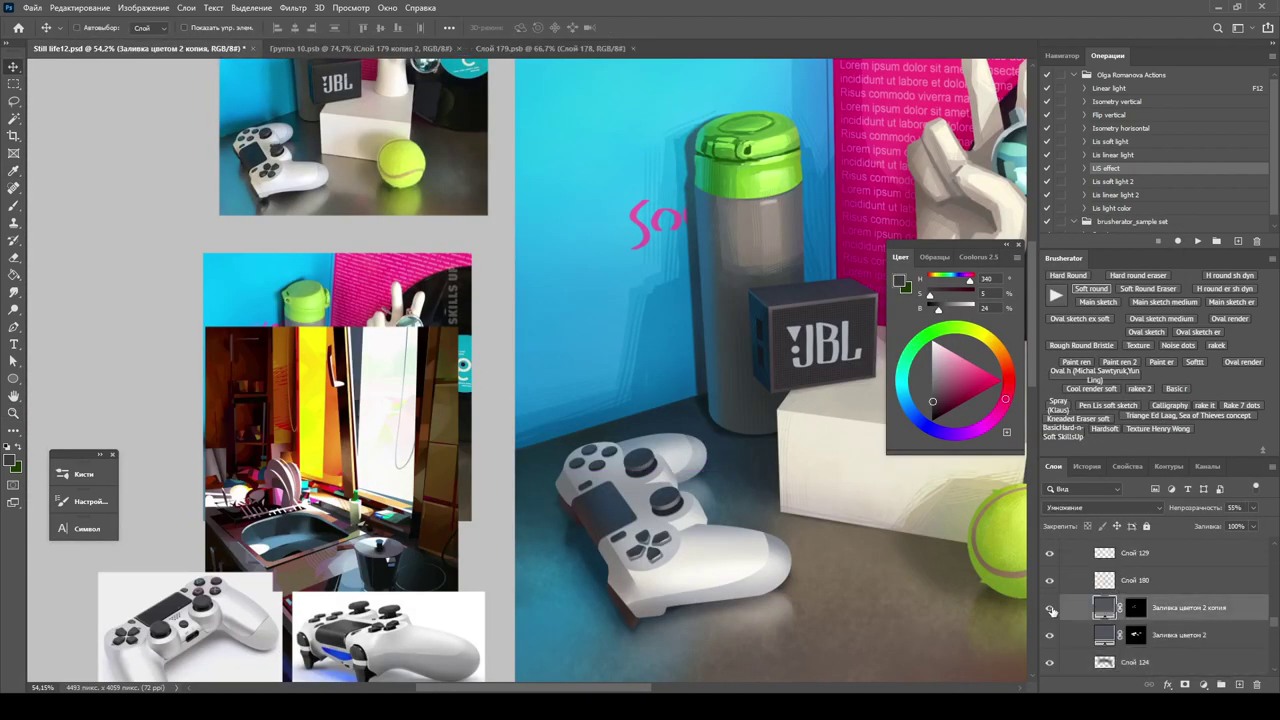
pyautogui.hotkey('ctrl', 'j')
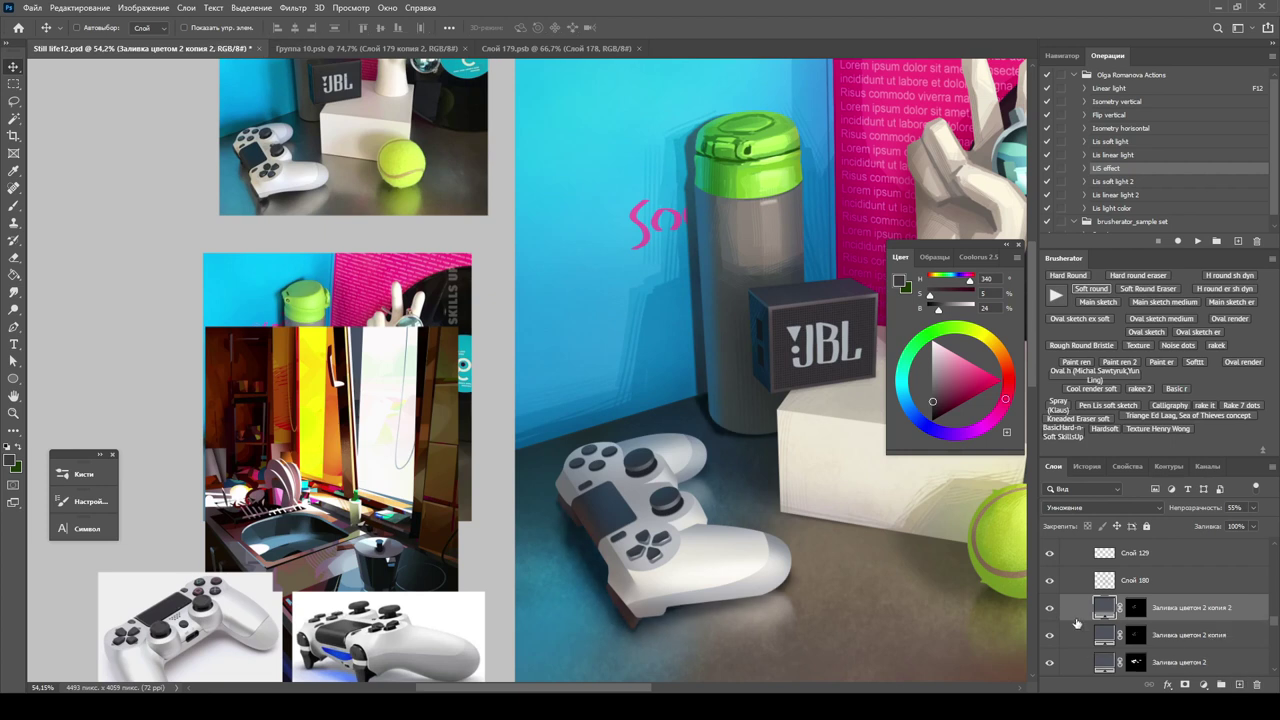
pyautogui.press('d')
pyautogui.hotkey('ctrl', 'BackSpace')
pyautogui.press('b')
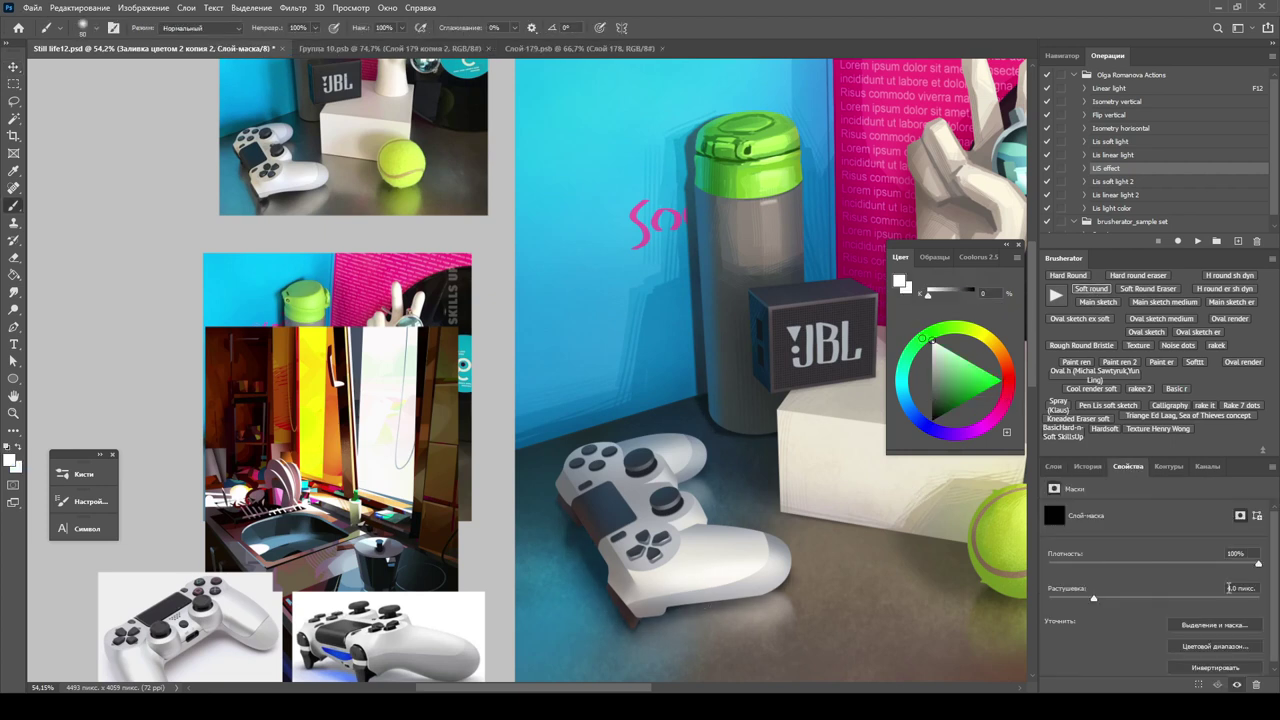
pyautogui.press('[')
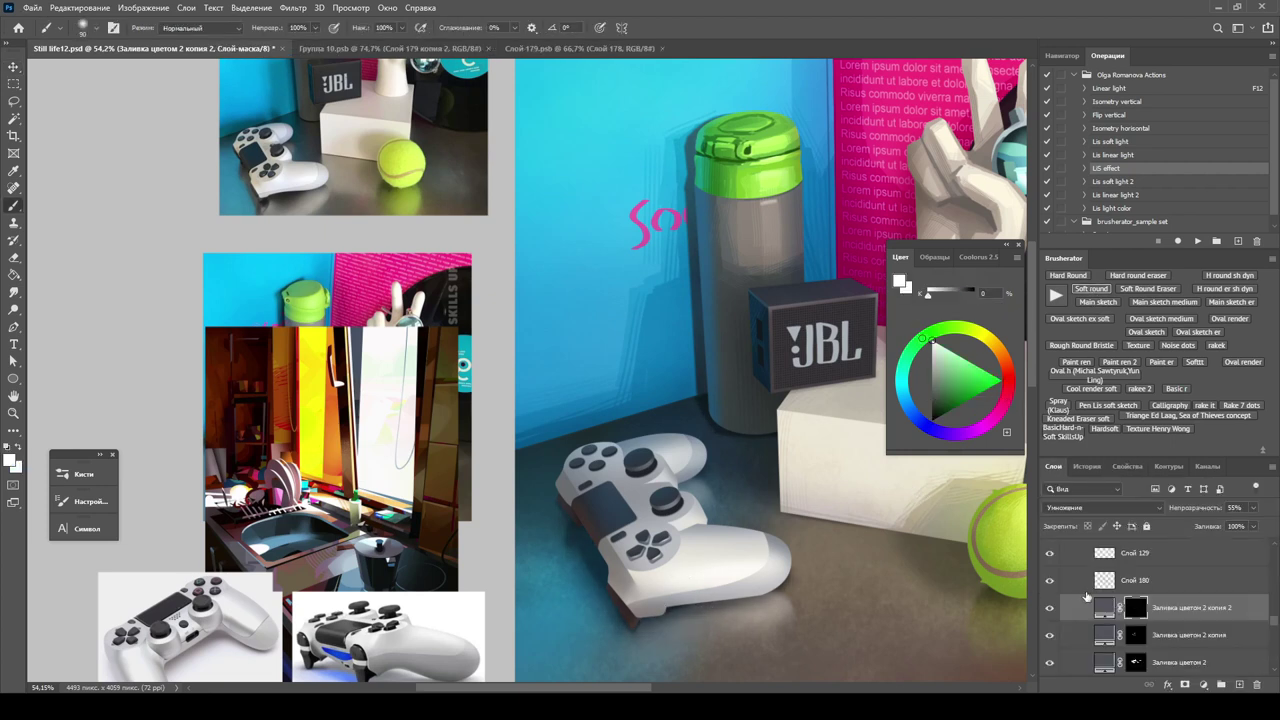
# Set Заливка цветом 2 копия 2 to 100% opacity with a dark blue fill and refine the shadow under the controller.
pyautogui.scroll(-1, 1259, 537)
pyautogui.hotkey('ctrl', '-')
pyautogui.keyDown('alt'); pyautogui.click(655, 590); pyautogui.keyUp('alt')
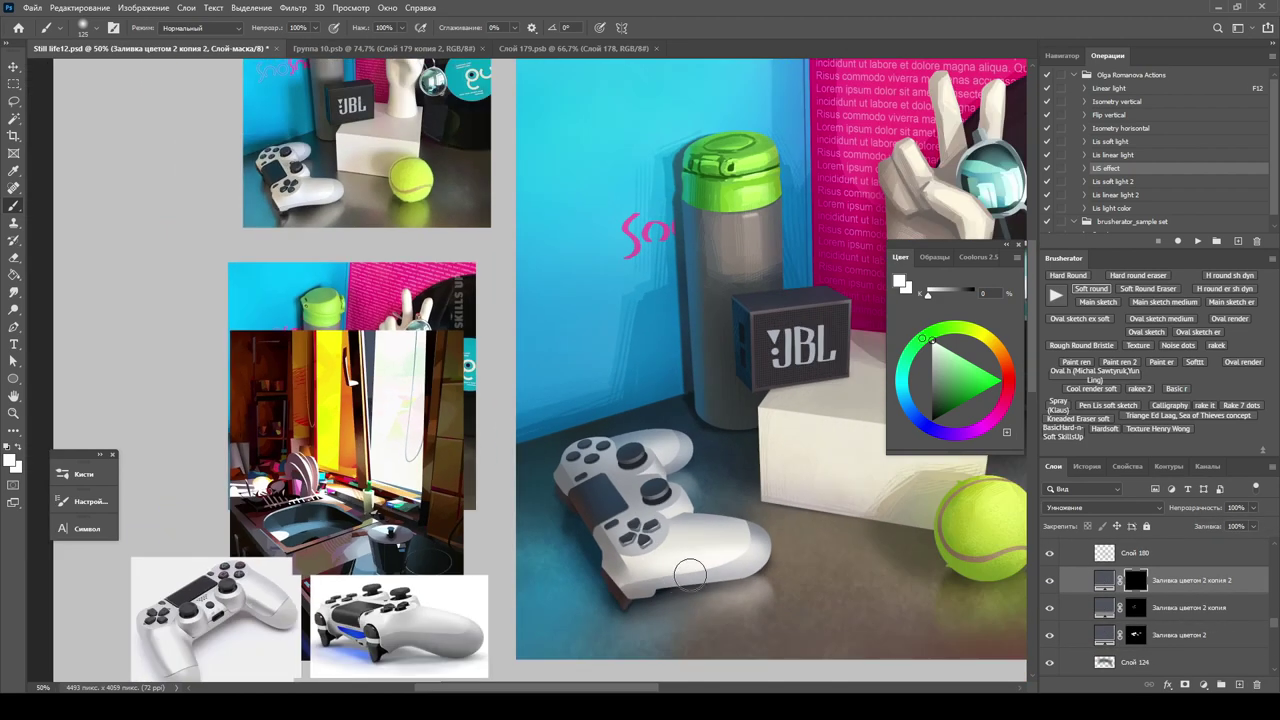
pyautogui.click(11, 461)
pyautogui.press('Return')
pyautogui.click(1049, 607)
pyautogui.click(1049, 635)
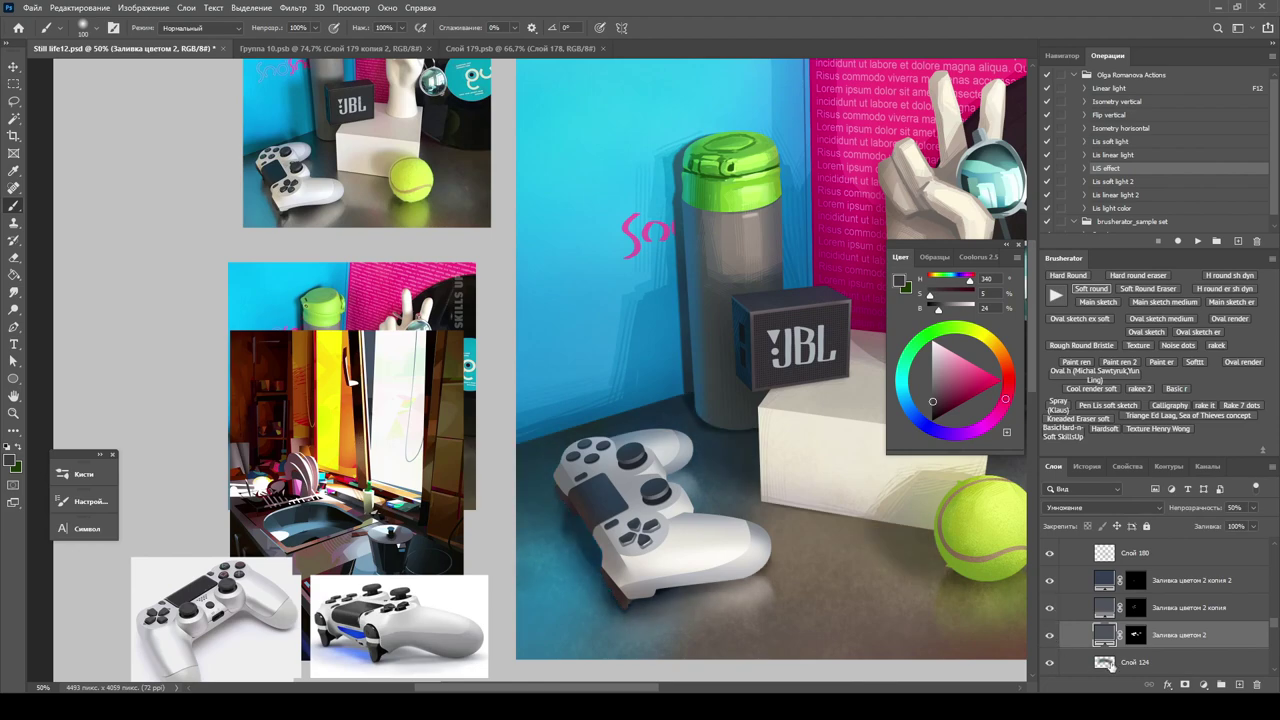
# Mask out the part of Слой 179 копия overlapping the dark shape in Группа 10.psb with a black Soft round brush.
pyautogui.scroll(2, 1150, 600)
pyautogui.click(1150, 553)
pyautogui.click(300, 48)
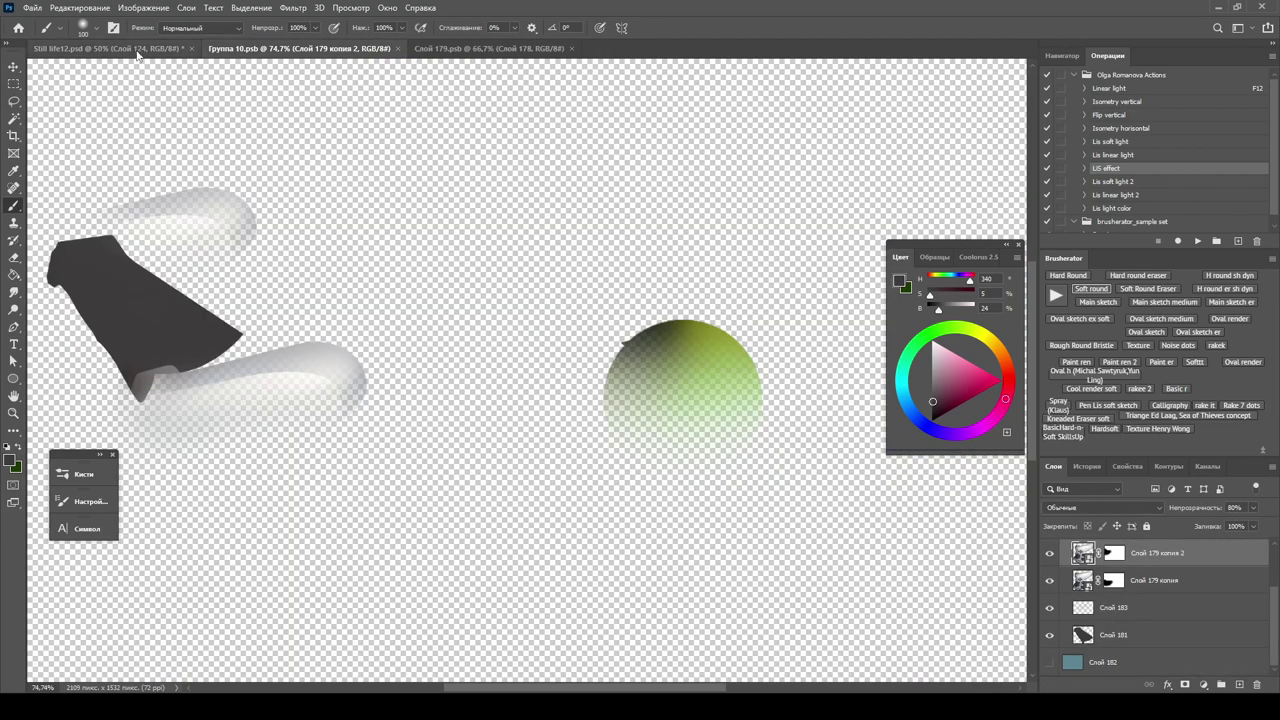
pyautogui.press('x')
pyautogui.press('[')
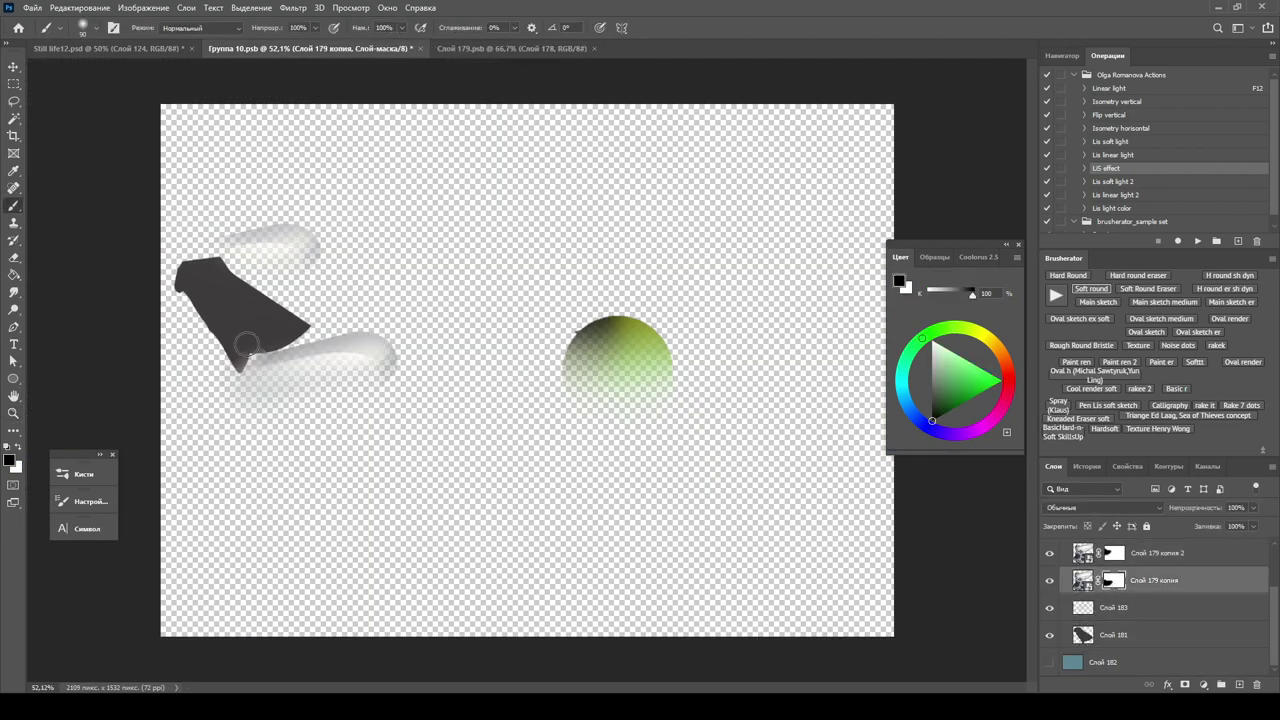
# In Группа 10.psb, fade the lower end of the dark silhouette on Слой 181 with the Soft Round Eraser, checking against Still life12.
pyautogui.hotkey('ctrl', 'shift', 'Tab')
pyautogui.press('z')
pyautogui.click(570, 560)
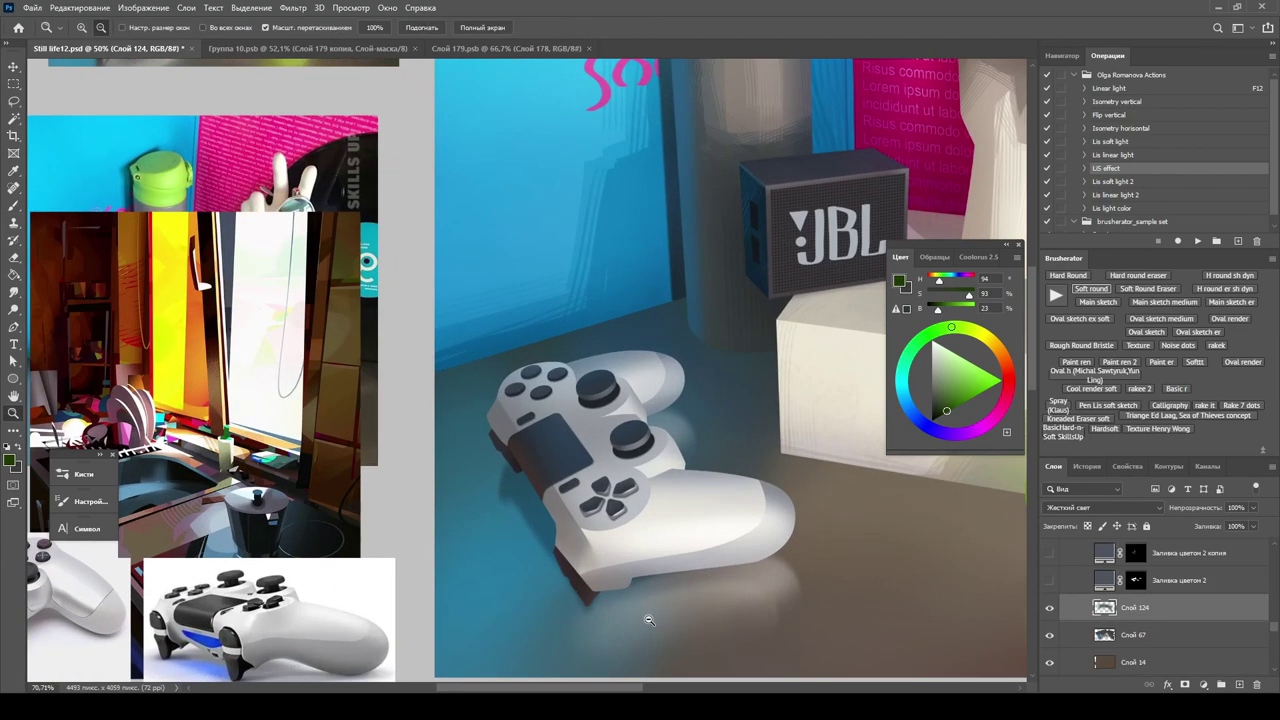
pyautogui.hotkey('ctrl', 'shift', 'Tab')
pyautogui.hotkey('ctrl', 'Tab')
pyautogui.hotkey('ctrl', 'Tab')
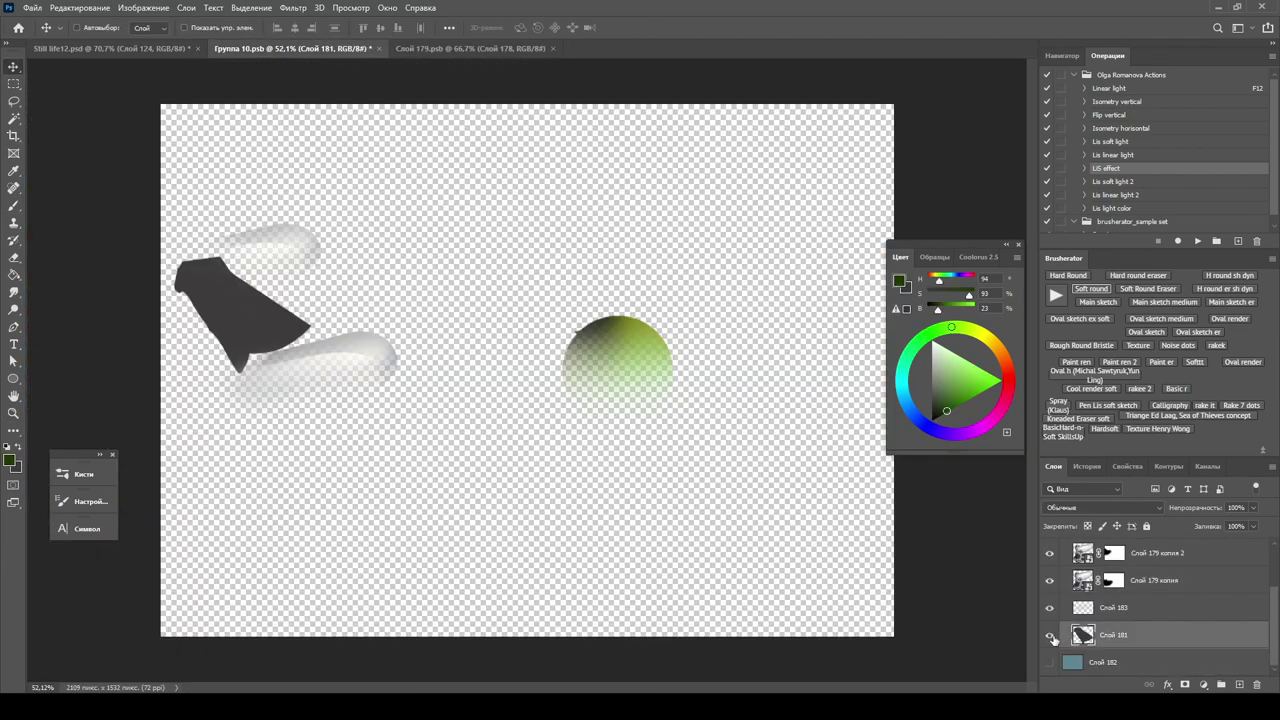
pyautogui.press('e')
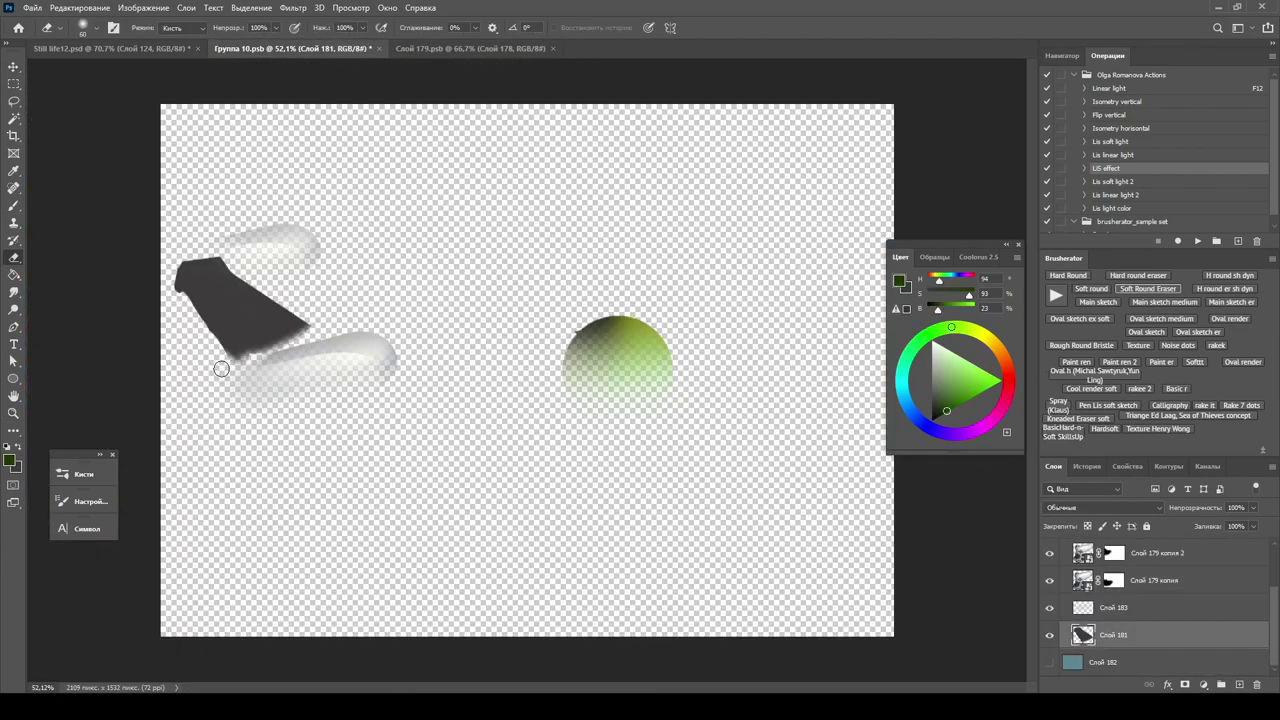
pyautogui.hotkey('ctrl', 'shift', 'Tab')
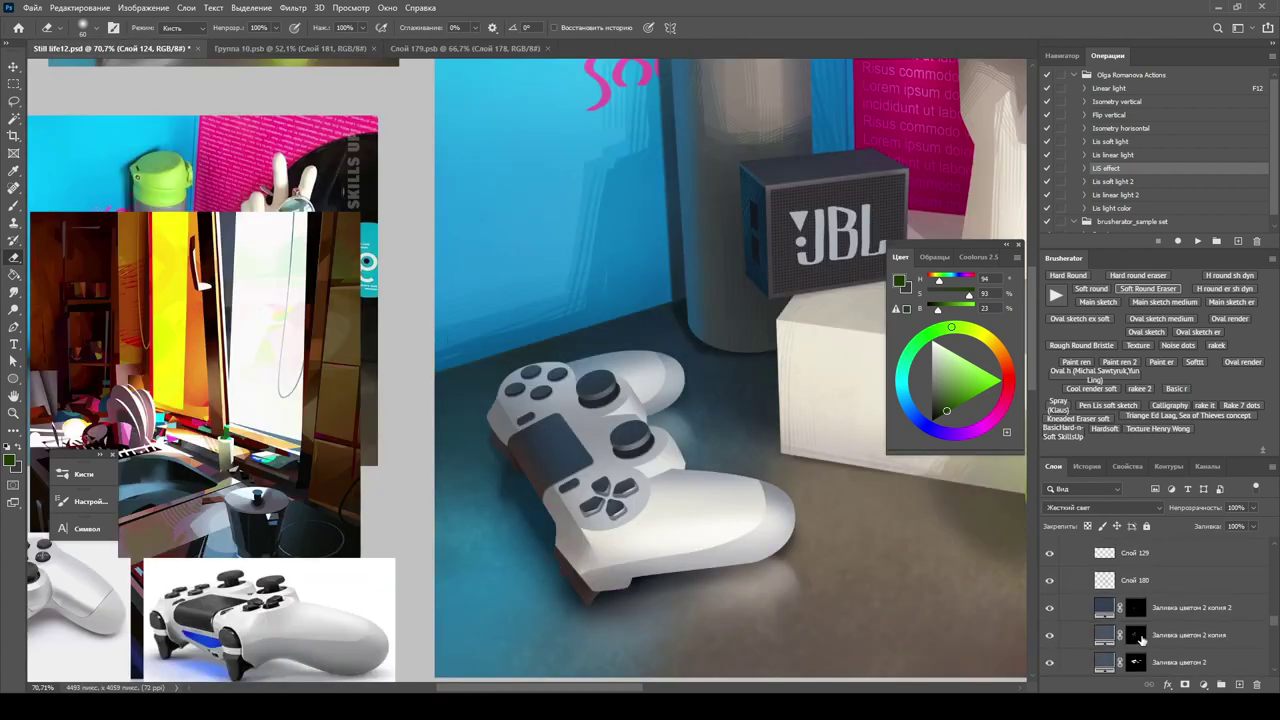
# Set Заливка цветом 2 копия to 55% opacity and feather its mask to soften the shadow around the controller.
pyautogui.press('z')
pyautogui.scroll(-5, 560, 360)
pyautogui.click(1050, 663)
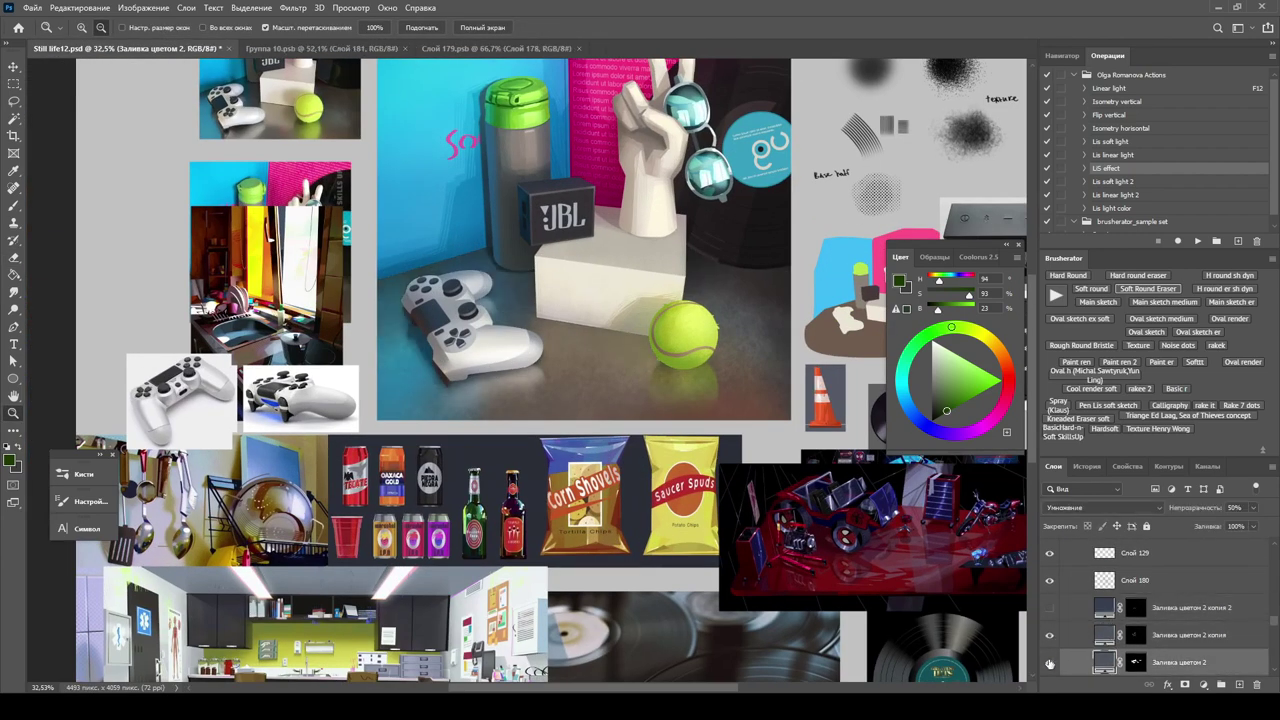
pyautogui.click(1180, 634)
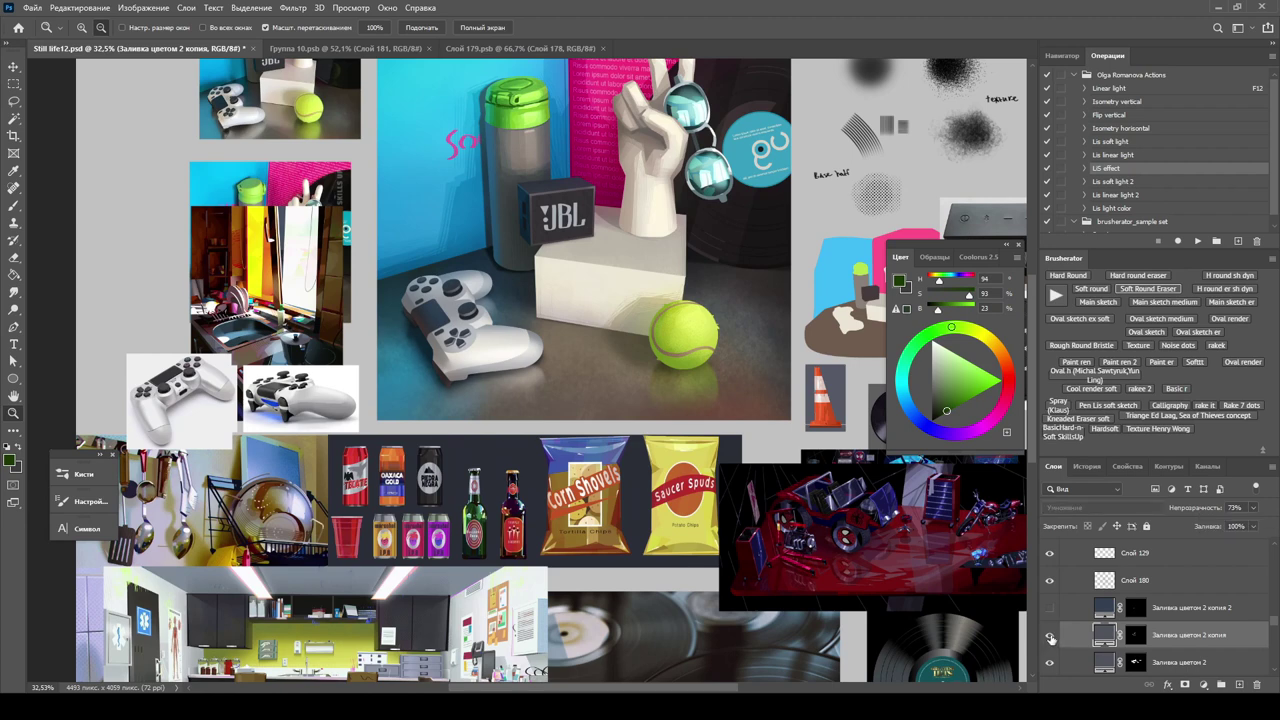
pyautogui.click(1135, 634)
pyautogui.scroll(5, 473, 249)
pyautogui.press('b')
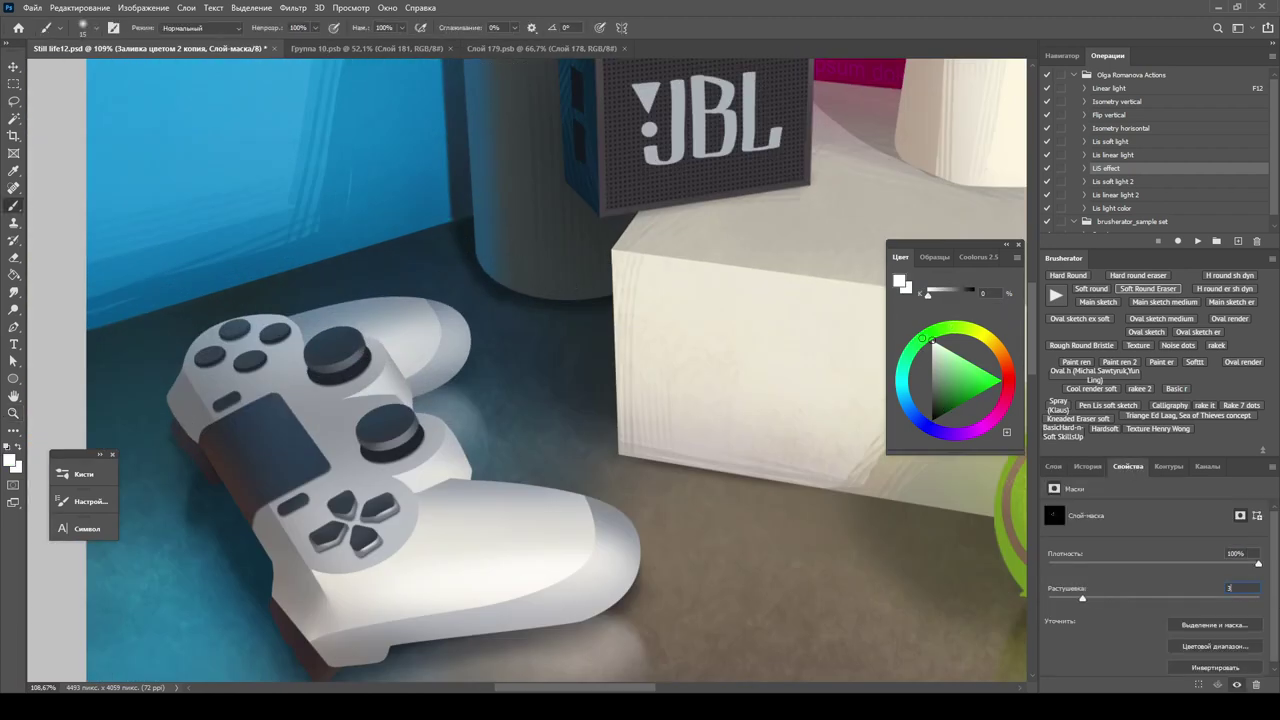
pyautogui.press('z')
pyautogui.scroll(-10, 434, 468)
pyautogui.scroll(4, 434, 468)
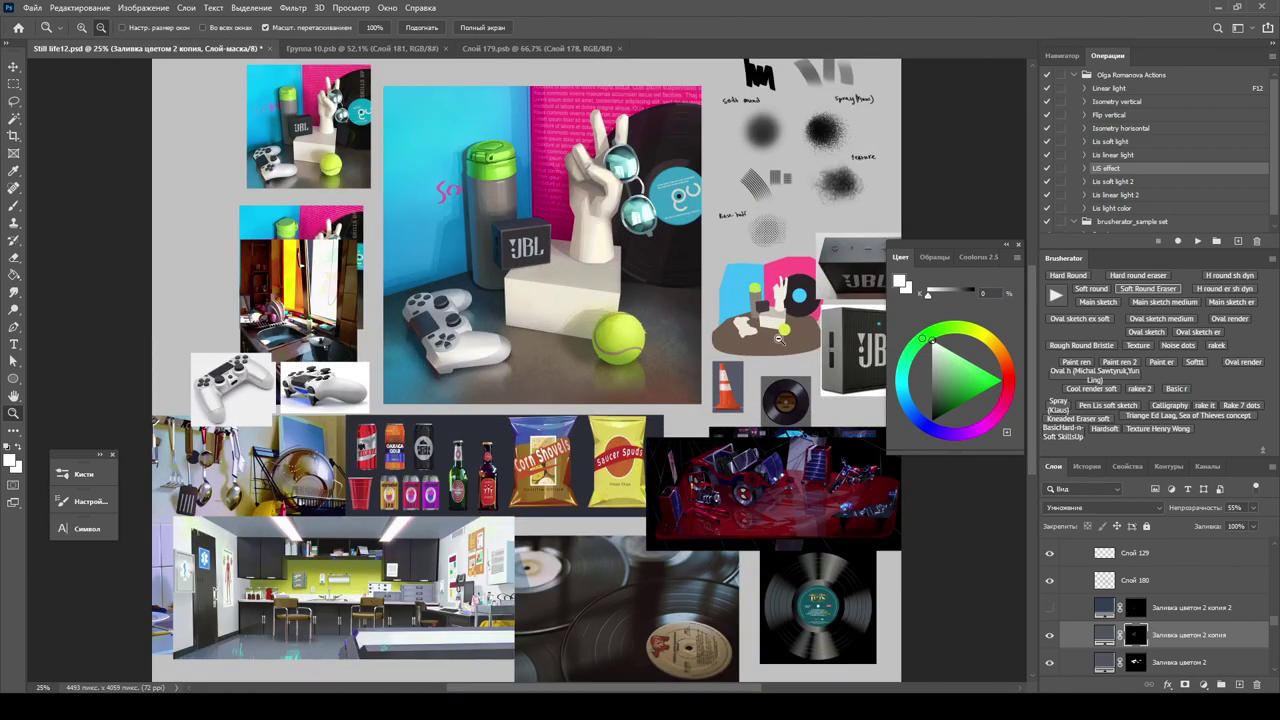
pyautogui.scroll(3, 775, 235)
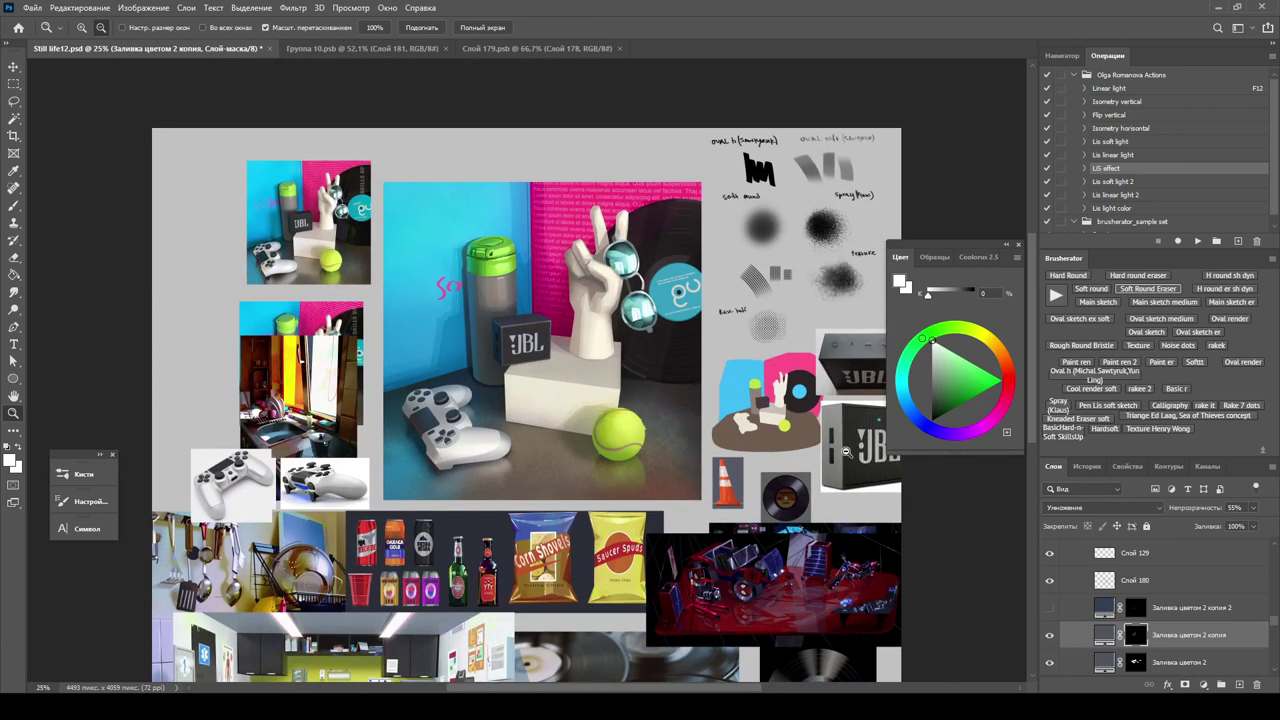
# Show Заливка цветом 2 копия 2, set its opacity to 65% and paint white on its mask to deepen the controller's contact shadow.
pyautogui.click(1049, 607)
pyautogui.click(1190, 607)
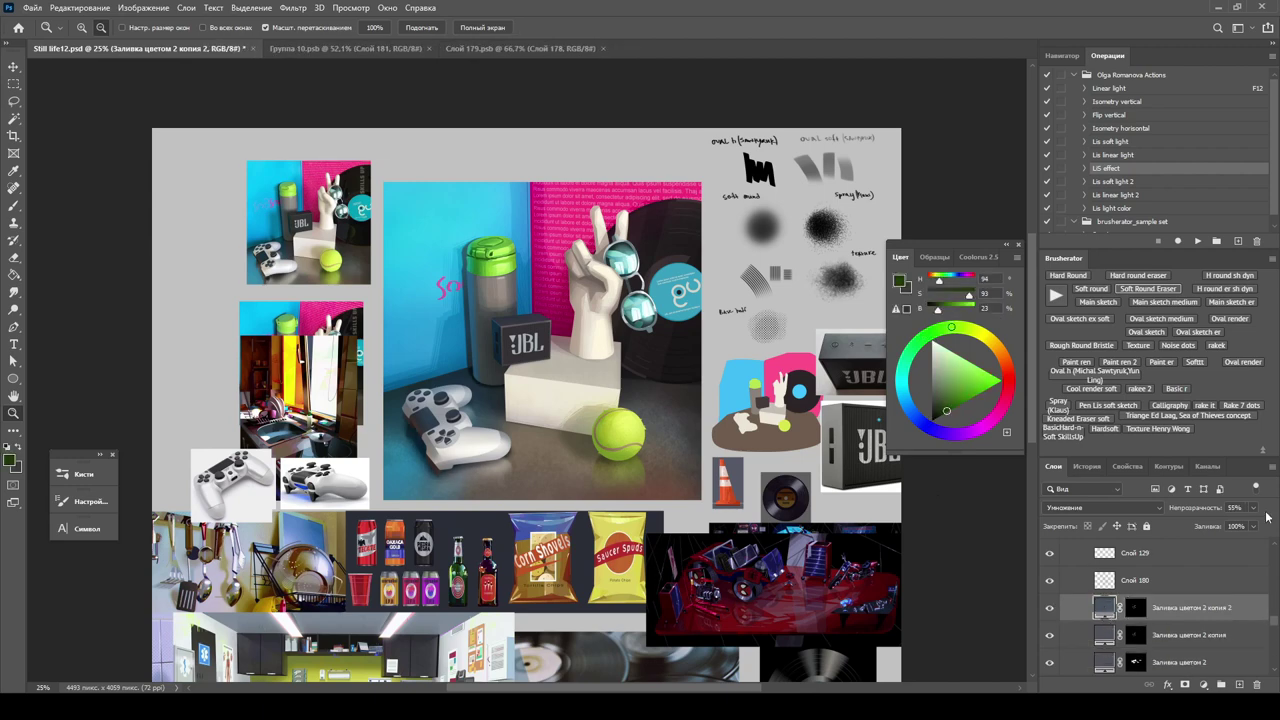
pyautogui.click(1135, 607)
pyautogui.moveTo(1178, 507); pyautogui.dragTo(1184, 506)
pyautogui.press('b')
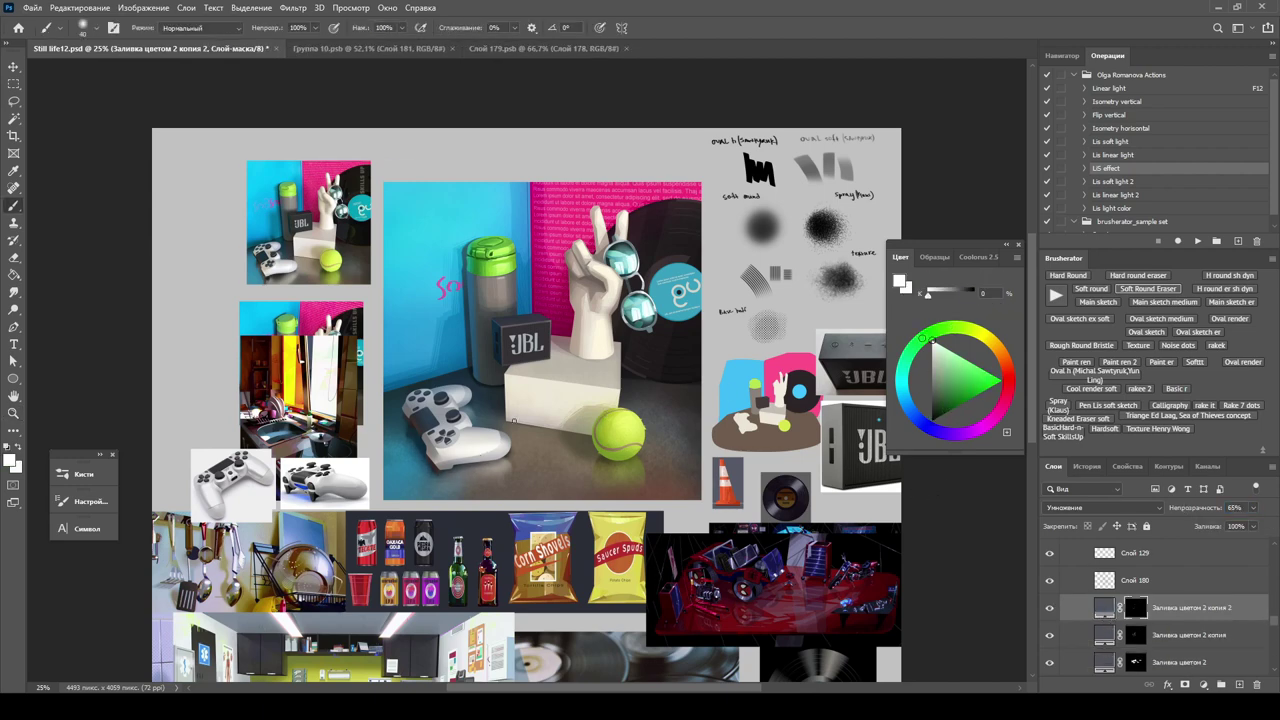
pyautogui.scroll(5, 498, 474)
pyautogui.scroll(-6, 480, 480)
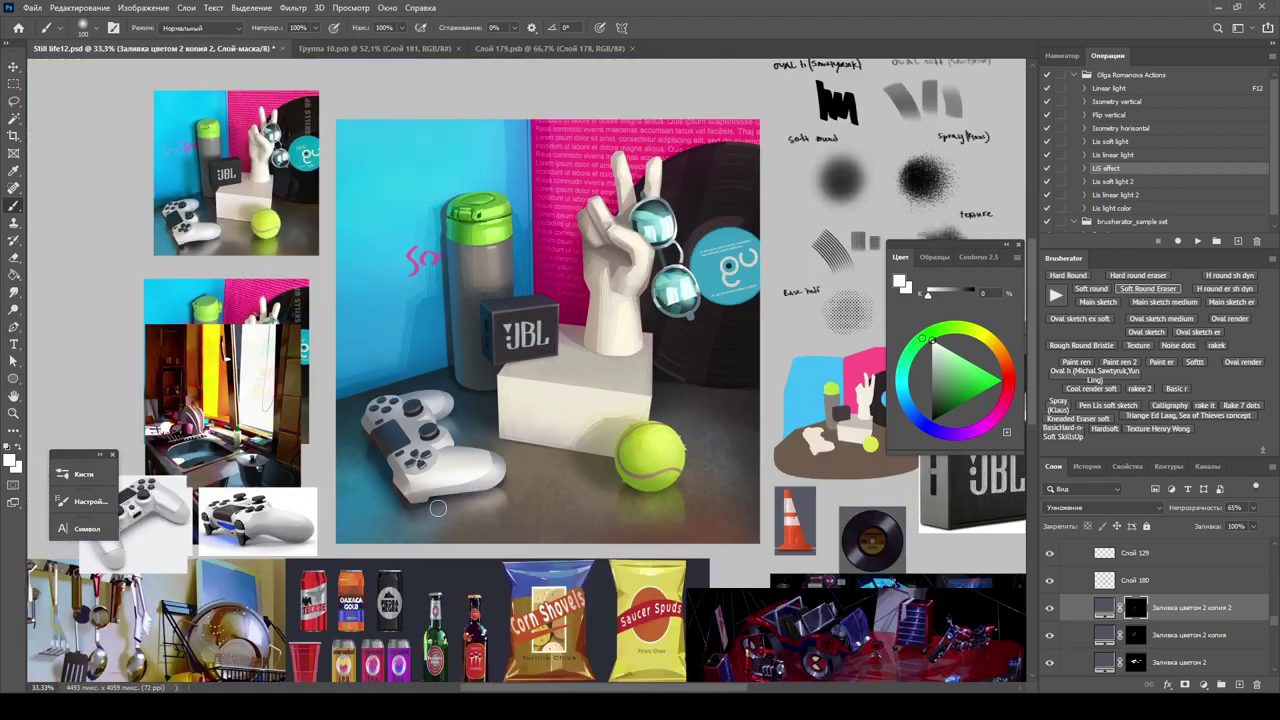
# Open the controller smart object Слой 179 and add a new clipped layer above Слой 178 for brush shading.
pyautogui.press('z')
pyautogui.scroll(4, 482, 485)
pyautogui.scroll(-2, 482, 485)
pyautogui.doubleClick(1085, 549)
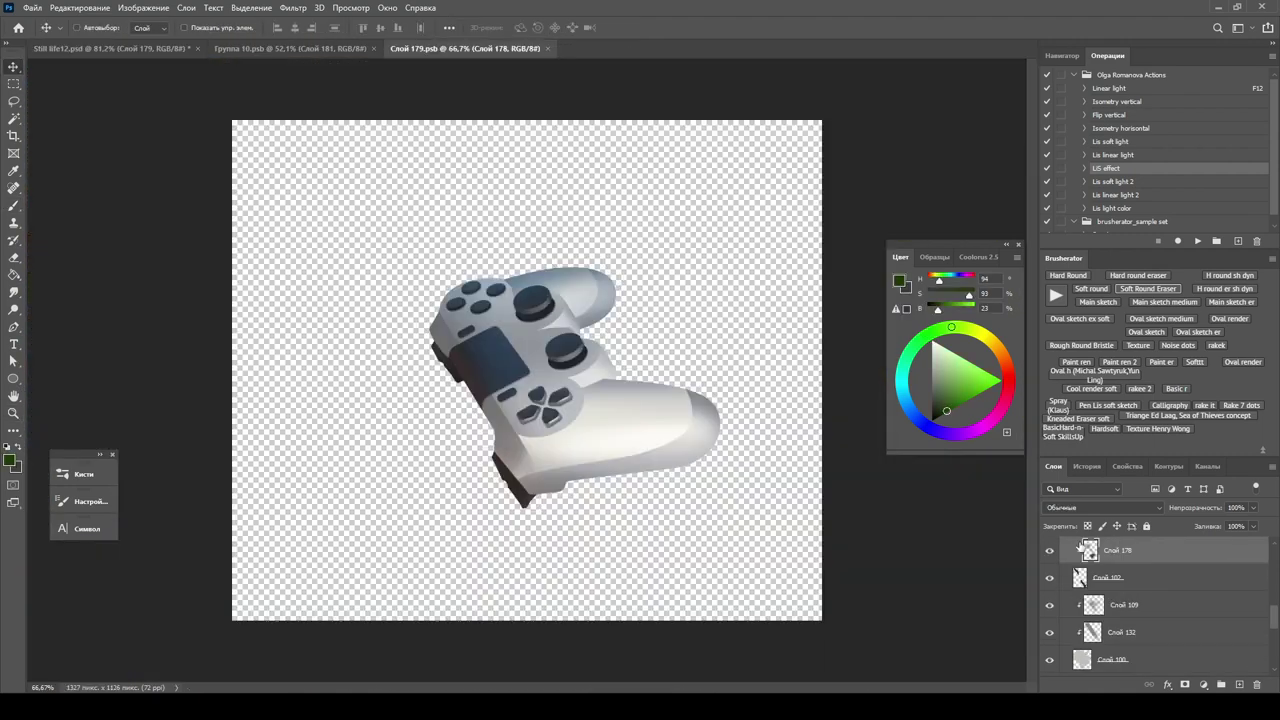
pyautogui.click(1240, 685)
pyautogui.hotkey('ctrl', '1')
pyautogui.press('b')
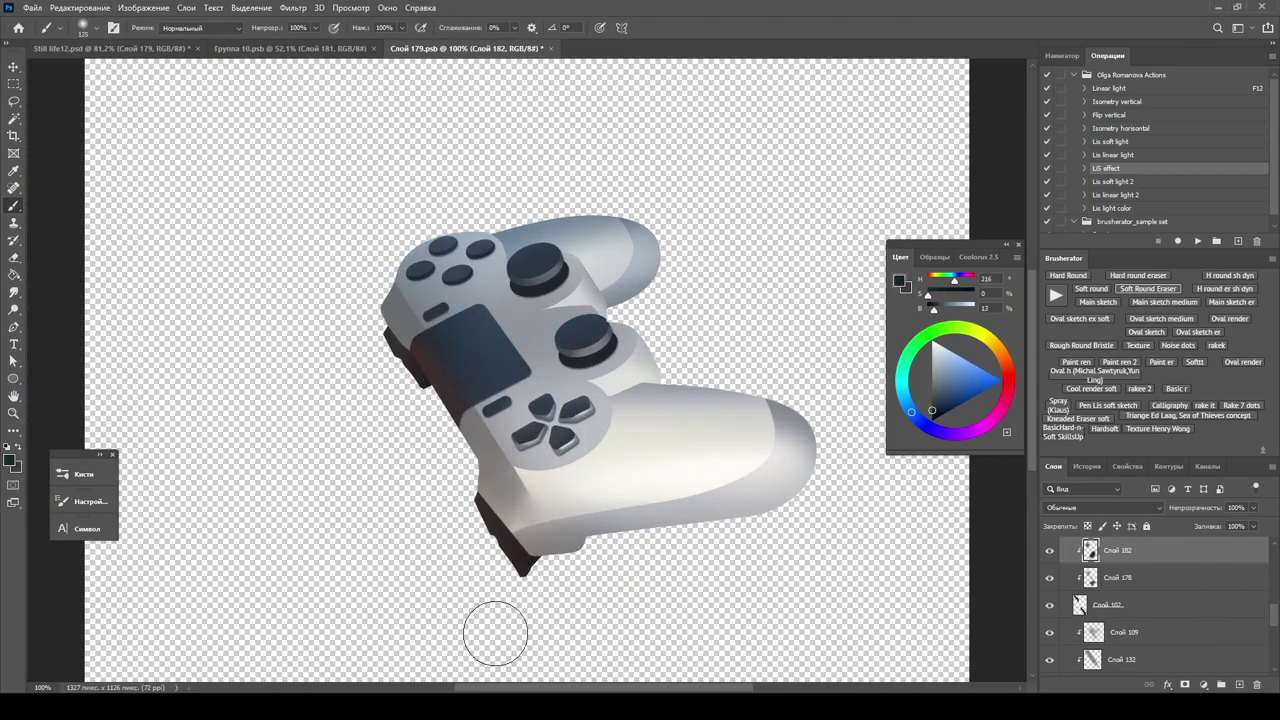
# Darken the controller's underside with a sampled near-black colour and check it in the Still life12 composition.
pyautogui.hotkey('ctrl', 'Tab')
pyautogui.scroll(-3, 520, 370)
pyautogui.scroll(2, 520, 370)
pyautogui.hotkey('ctrl', 'shift', 'Tab')
pyautogui.keyDown('alt'); pyautogui.click(520, 545); pyautogui.keyUp('alt')
pyautogui.hotkey('ctrl', 'Tab')
pyautogui.press('z')
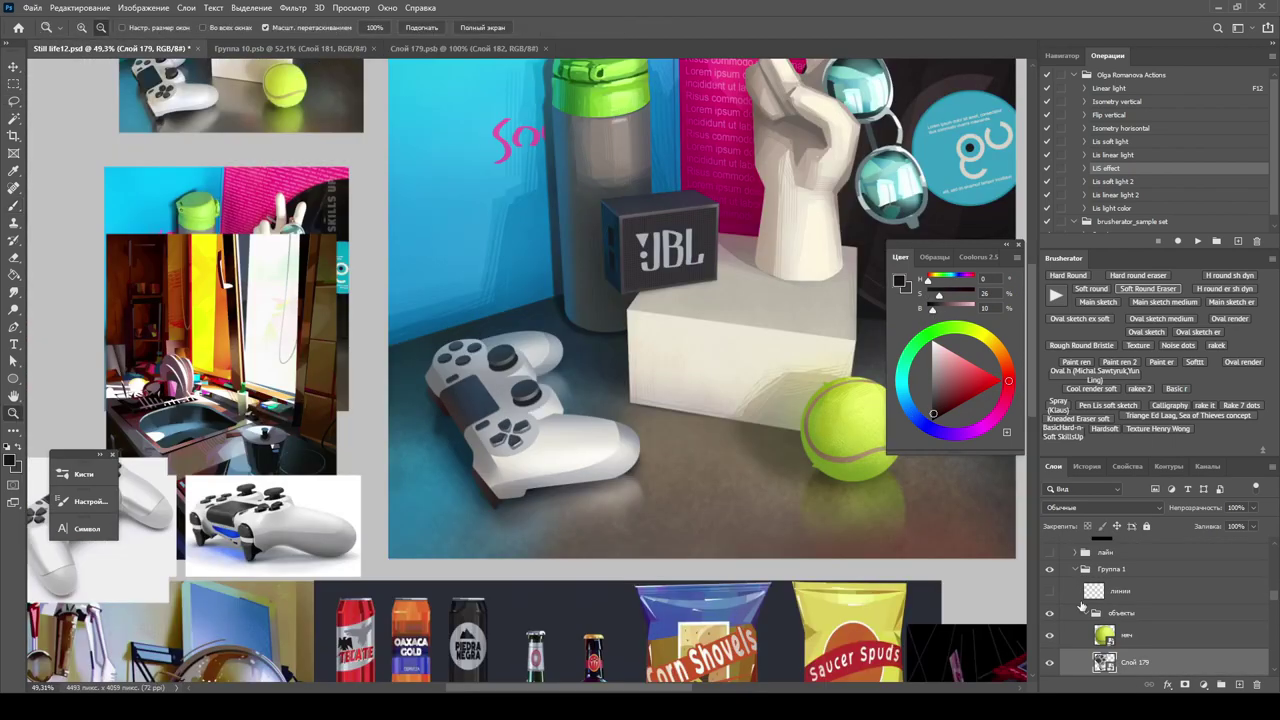
pyautogui.press('XF86AudioLowerVolume')
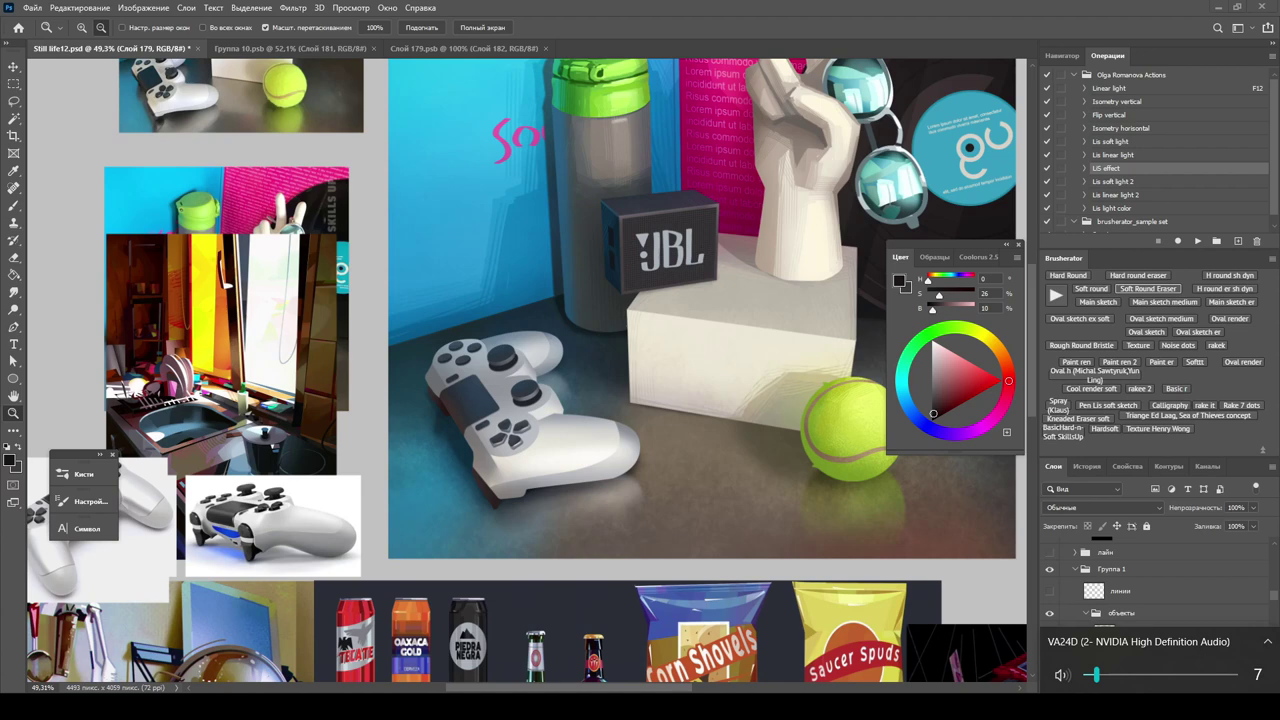
pyautogui.moveTo(1096, 675); pyautogui.dragTo(1152, 676)
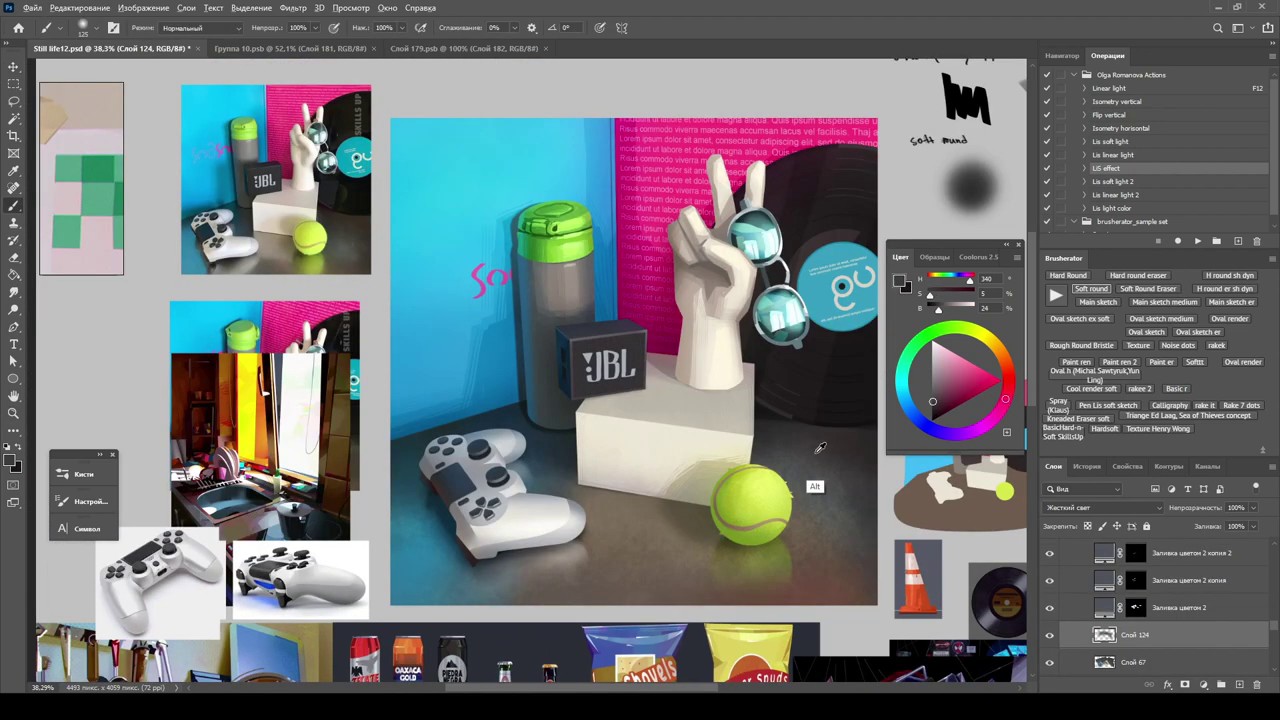
# Glaze the tabletop on Слой 124 with sampled cream and blue tones using the Soft round brush at 20% opacity.
pyautogui.keyDown('alt'); pyautogui.click(700, 608); pyautogui.keyUp('alt')
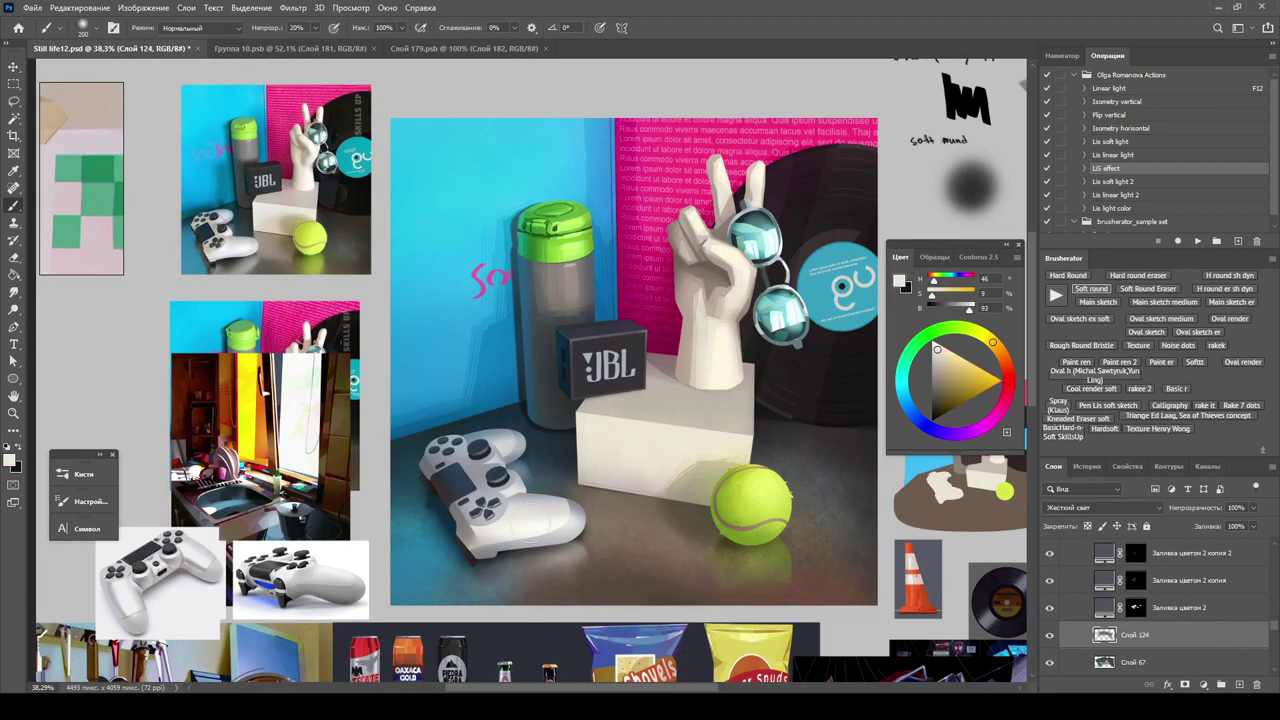
pyautogui.keyDown('alt'); pyautogui.scroll(-2, 736, 421); pyautogui.keyUp('alt')
pyautogui.keyDown('alt'); pyautogui.click(734, 424); pyautogui.keyUp('alt')
pyautogui.keyDown('alt'); pyautogui.click(445, 478); pyautogui.keyUp('alt')
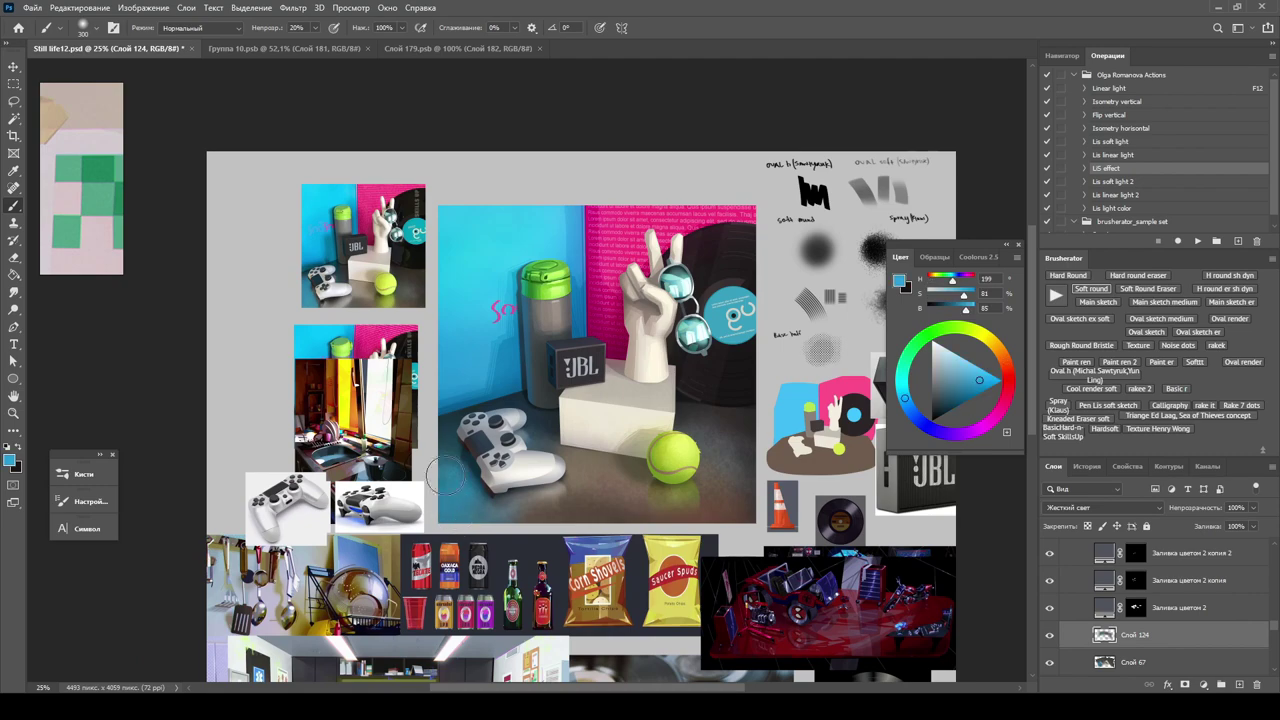
# Paint soft reflections on the tabletop below the box, tennis ball and controller with sampled cream, green and light grey.
pyautogui.keyDown('alt'); pyautogui.click(592, 430); pyautogui.keyUp('alt')
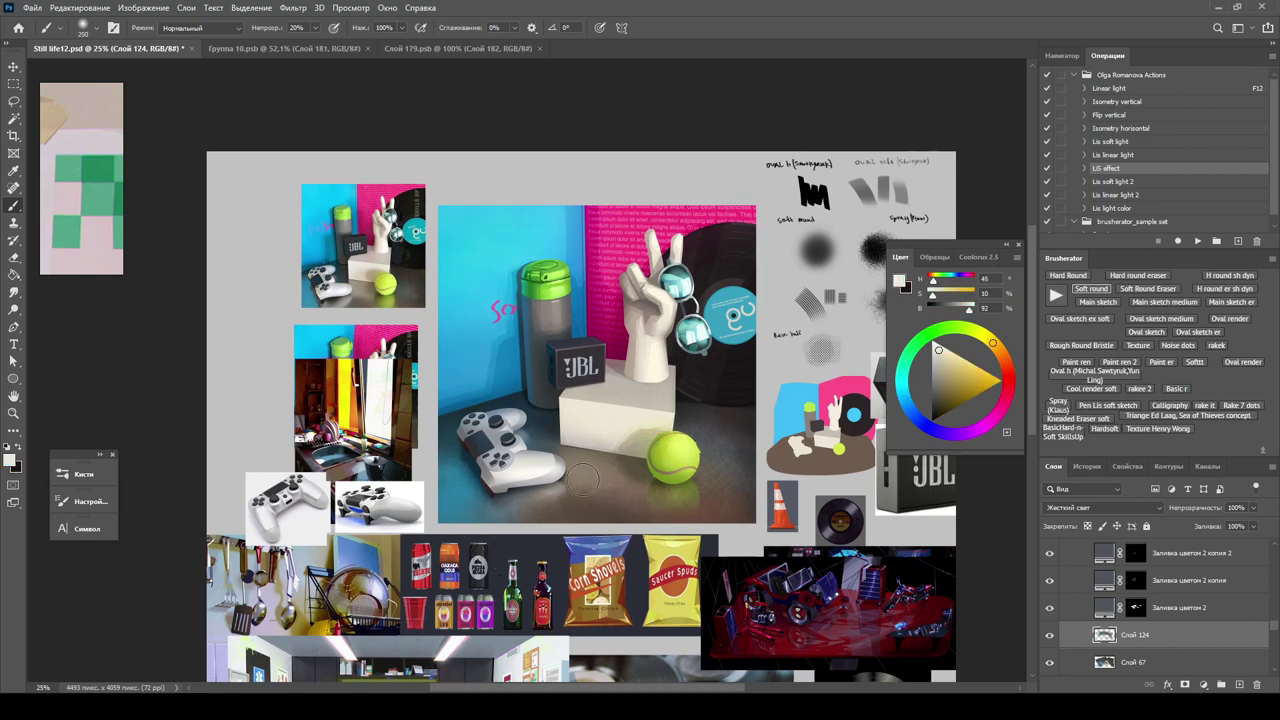
pyautogui.scroll(1, 585, 480)
pyautogui.keyDown('alt'); pyautogui.click(652, 318); pyautogui.keyUp('alt')
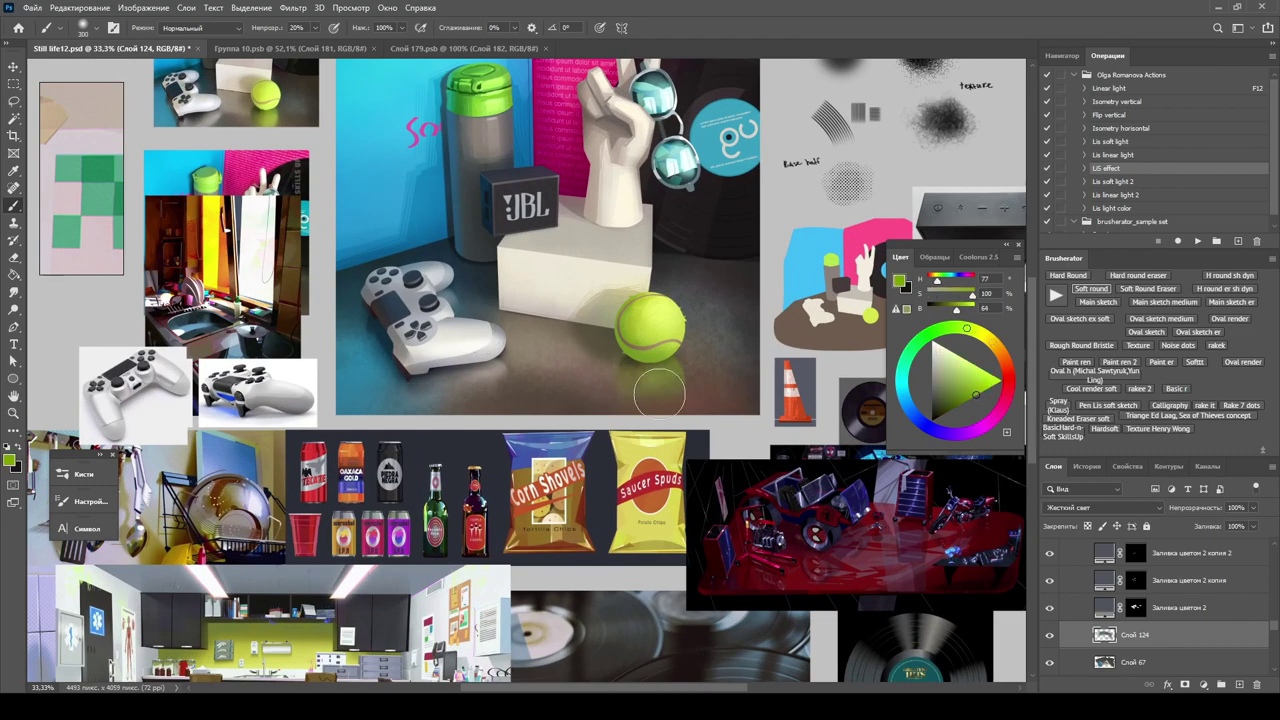
pyautogui.scroll(-1, 659, 392)
pyautogui.keyDown('alt'); pyautogui.click(480, 334); pyautogui.keyUp('alt')
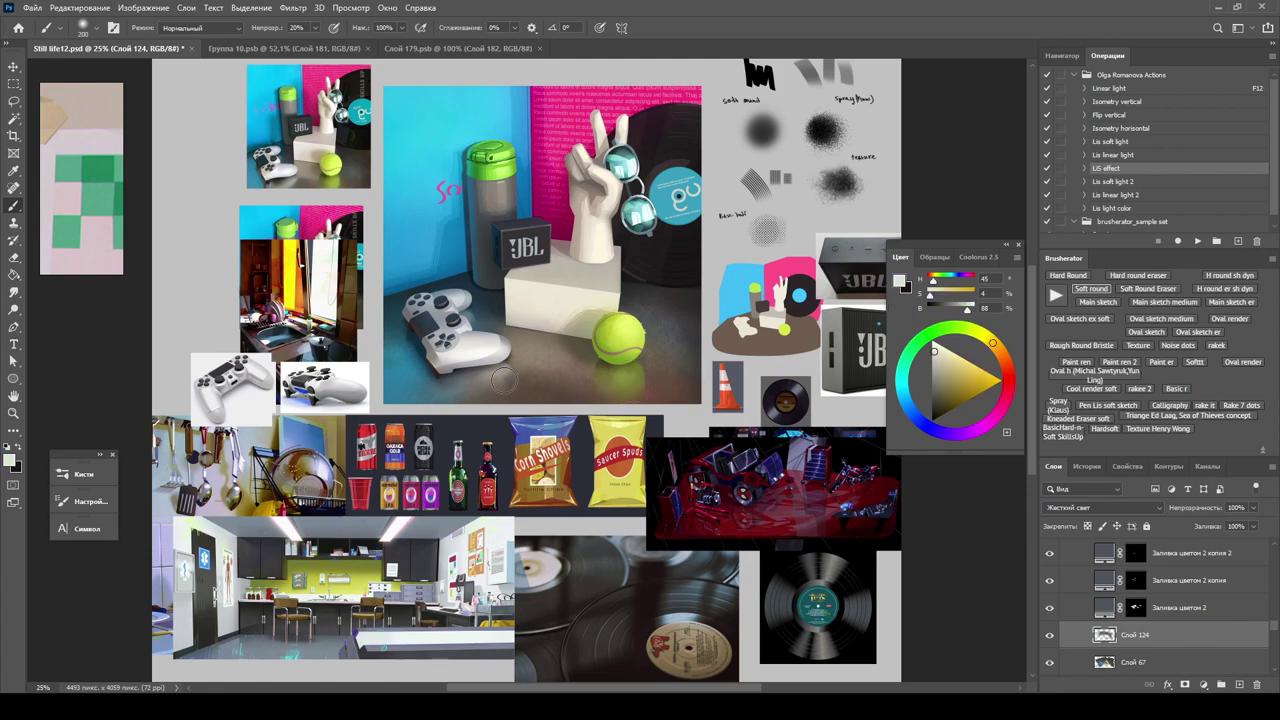
# Darken the tabletop areas around the objects on Слой 124 with a sampled near-black colour.
pyautogui.scroll(1, 480, 334)
pyautogui.keyDown('alt'); pyautogui.click(564, 283); pyautogui.keyUp('alt')
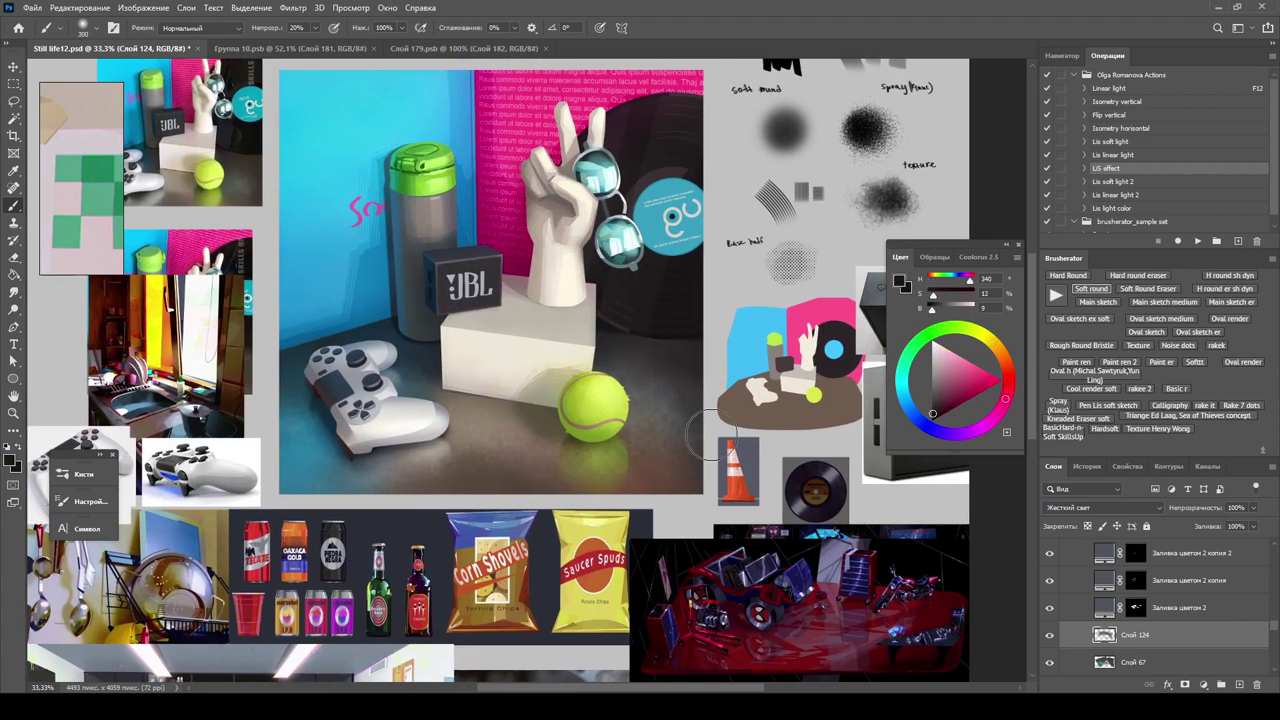
pyautogui.scroll(-2, 550, 340)
pyautogui.scroll(1, 550, 340)
pyautogui.scroll(1, 500, 340)
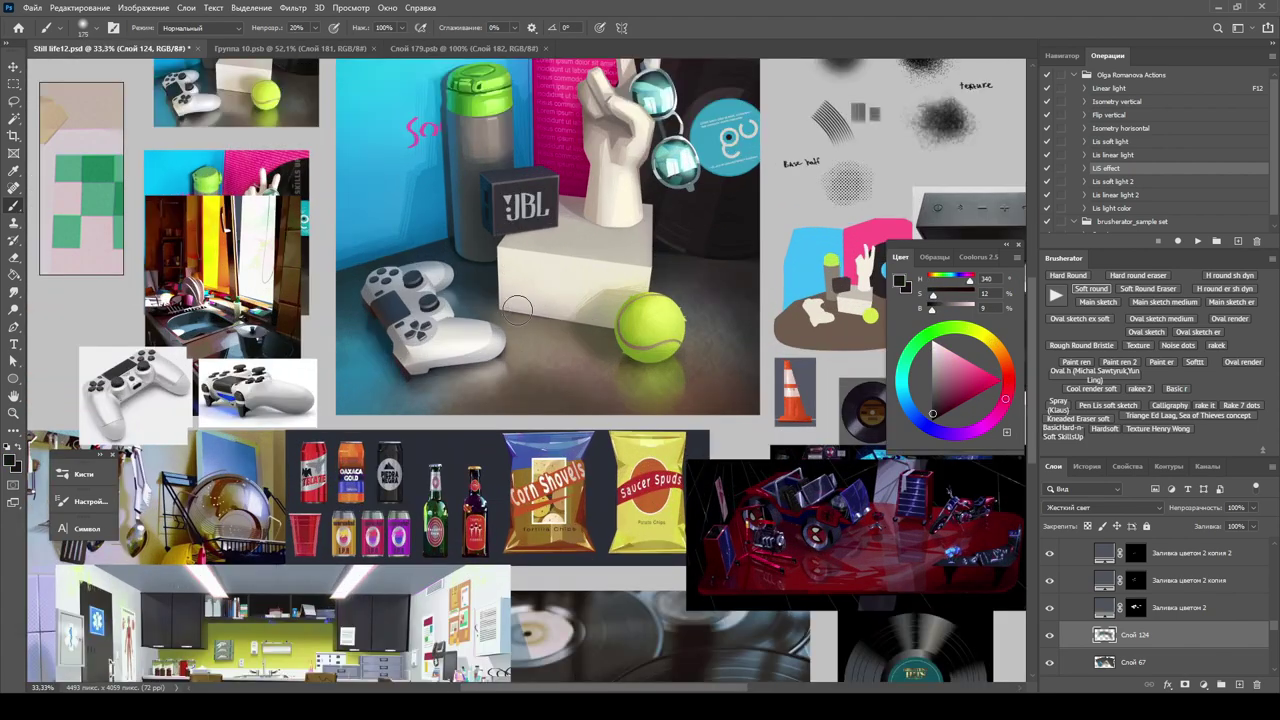
# Paint white on the Заливка цветом 2 mask to strengthen the shadow along the box's lower edge.
pyautogui.scroll(4, 551, 311)
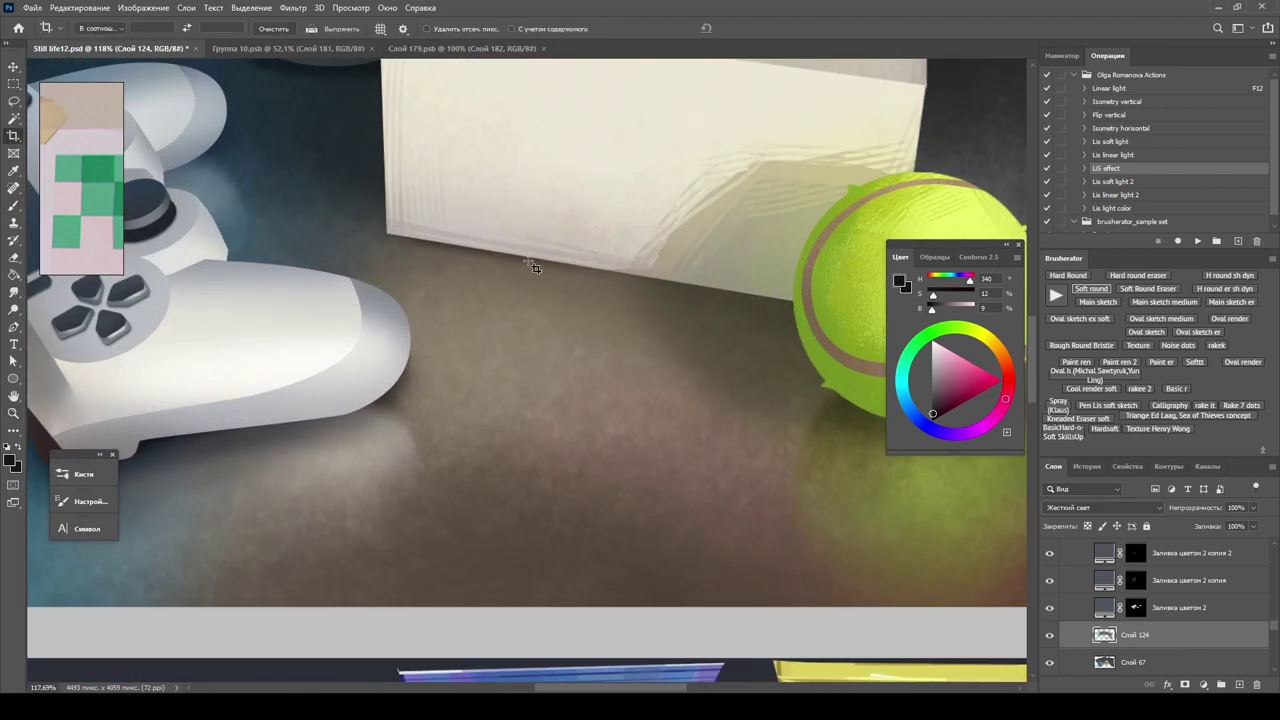
pyautogui.hotkey('alt', ']')
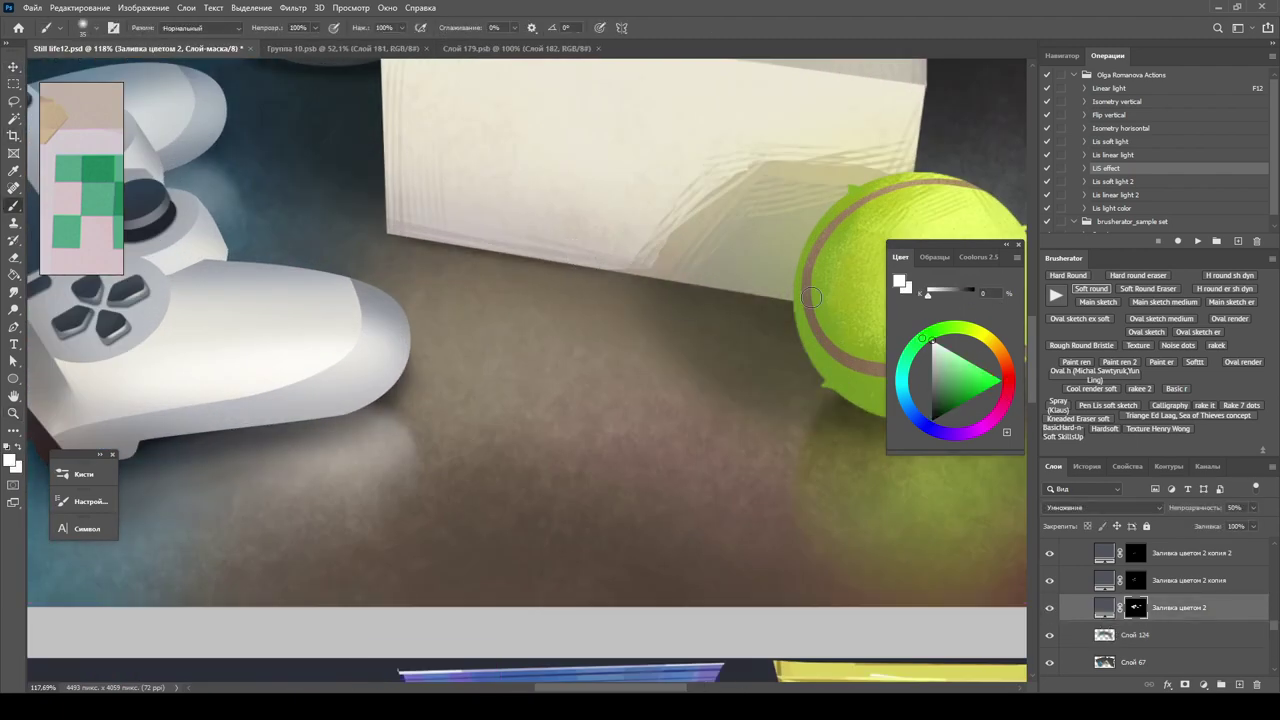
pyautogui.scroll(-5, 630, 270)
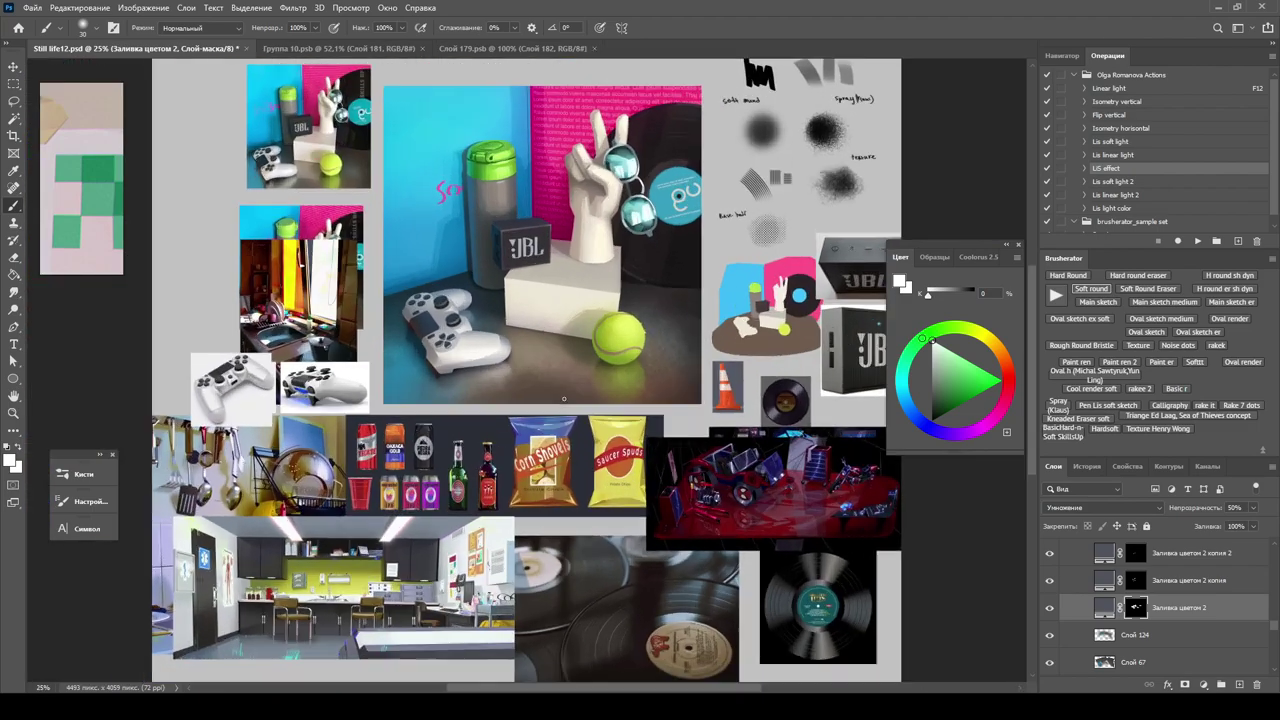
pyautogui.scroll(2, 803, 468)
pyautogui.scroll(1, 588, 382)
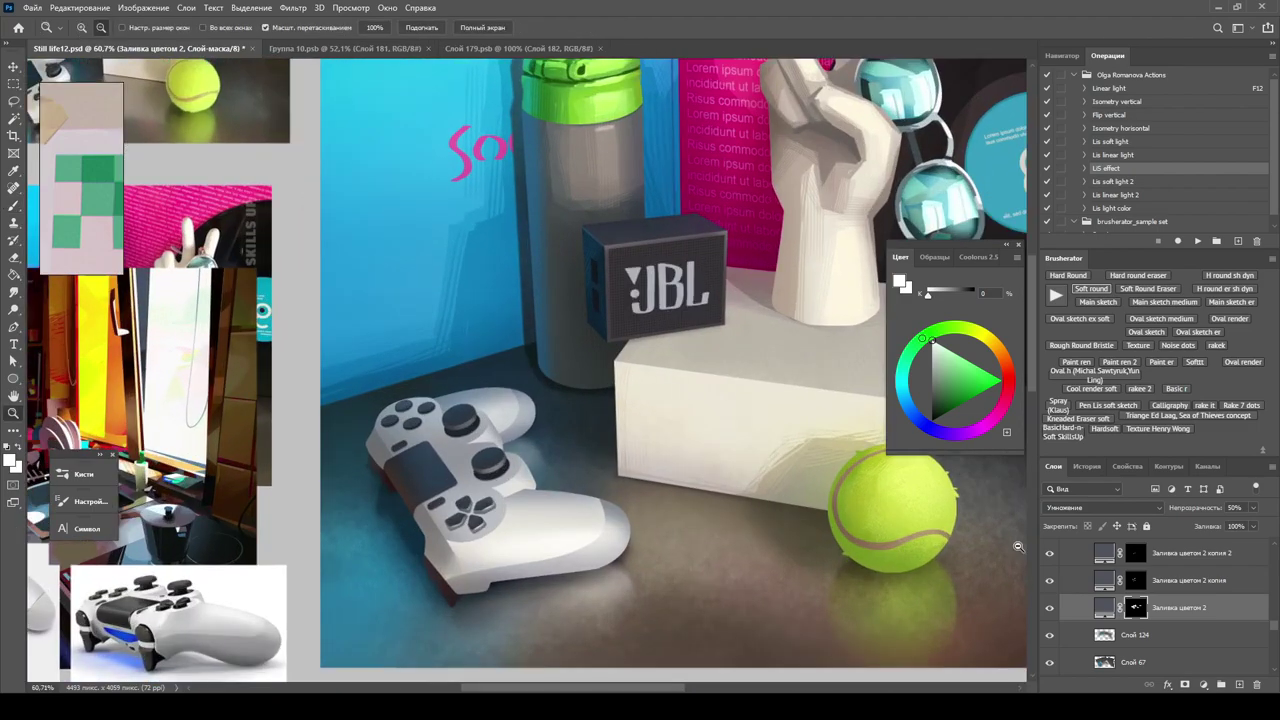
# Refine the shadow near the bottle's base by painting black on the Заливка цветом 2 копия mask.
pyautogui.hotkey('alt', ']')
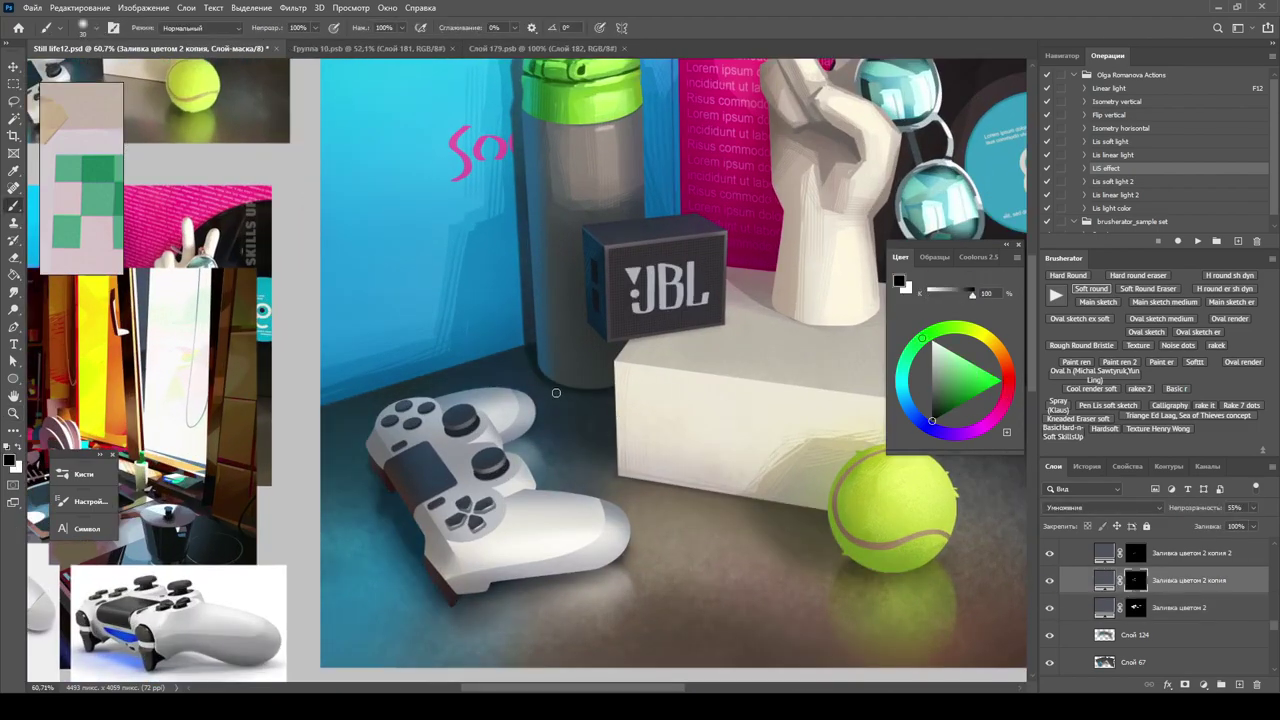
pyautogui.scroll(-4, 556, 393)
pyautogui.press('z')
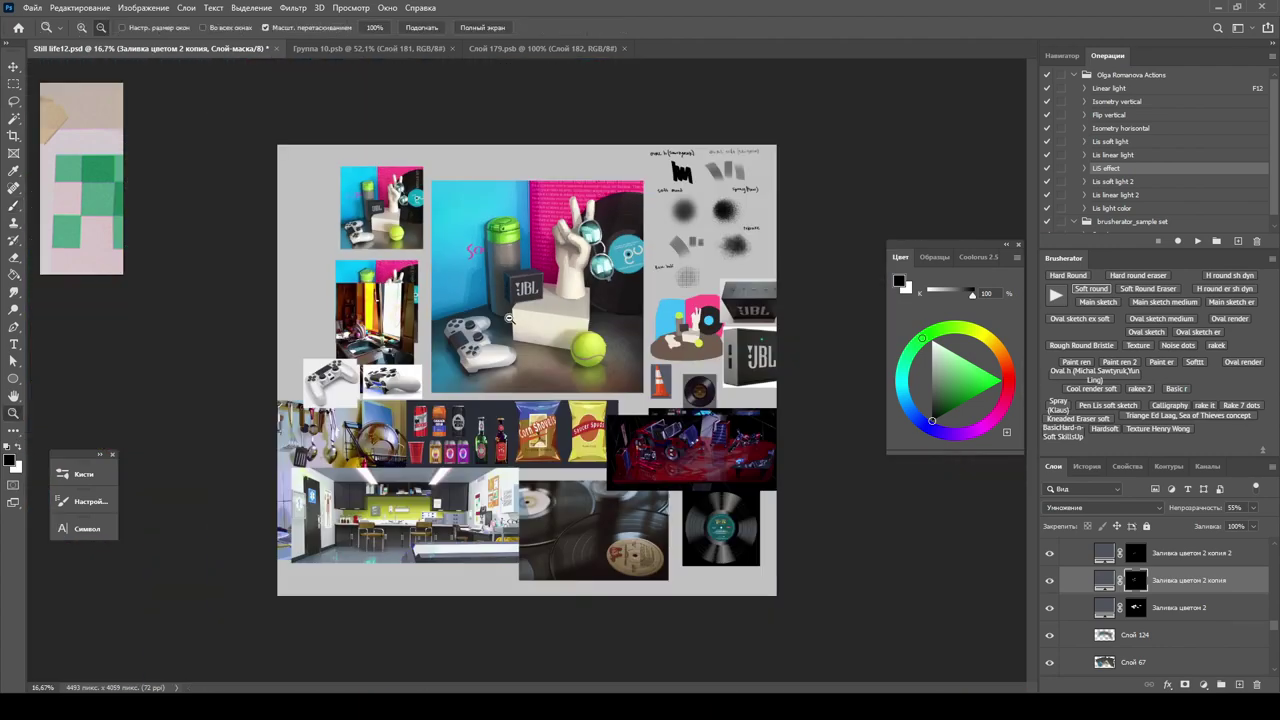
# Select the white box's layer бел in the composition and open its smart object contents.
pyautogui.scroll(4, 509, 318)
pyautogui.hotkey('ctrl', 'shift', 'alt', 'n')
pyautogui.press('v')
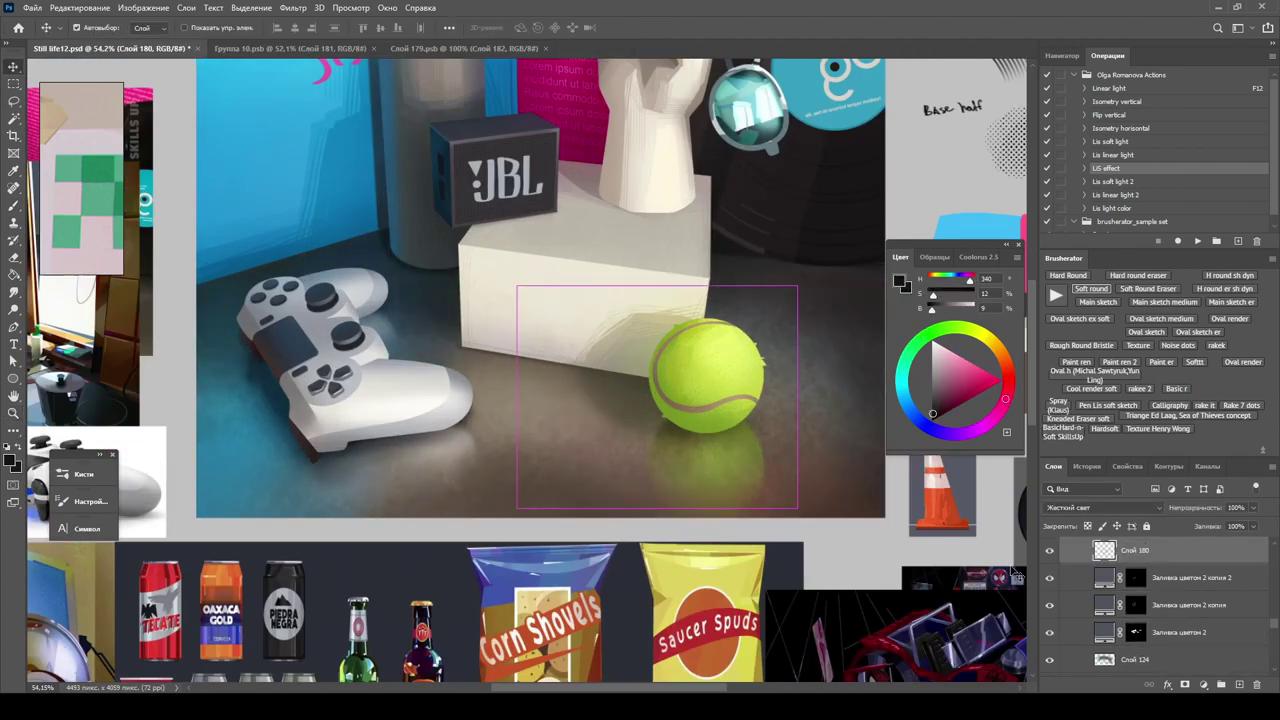
pyautogui.click(640, 230)
pyautogui.scroll(-4, 672, 223)
pyautogui.scroll(5, 672, 223)
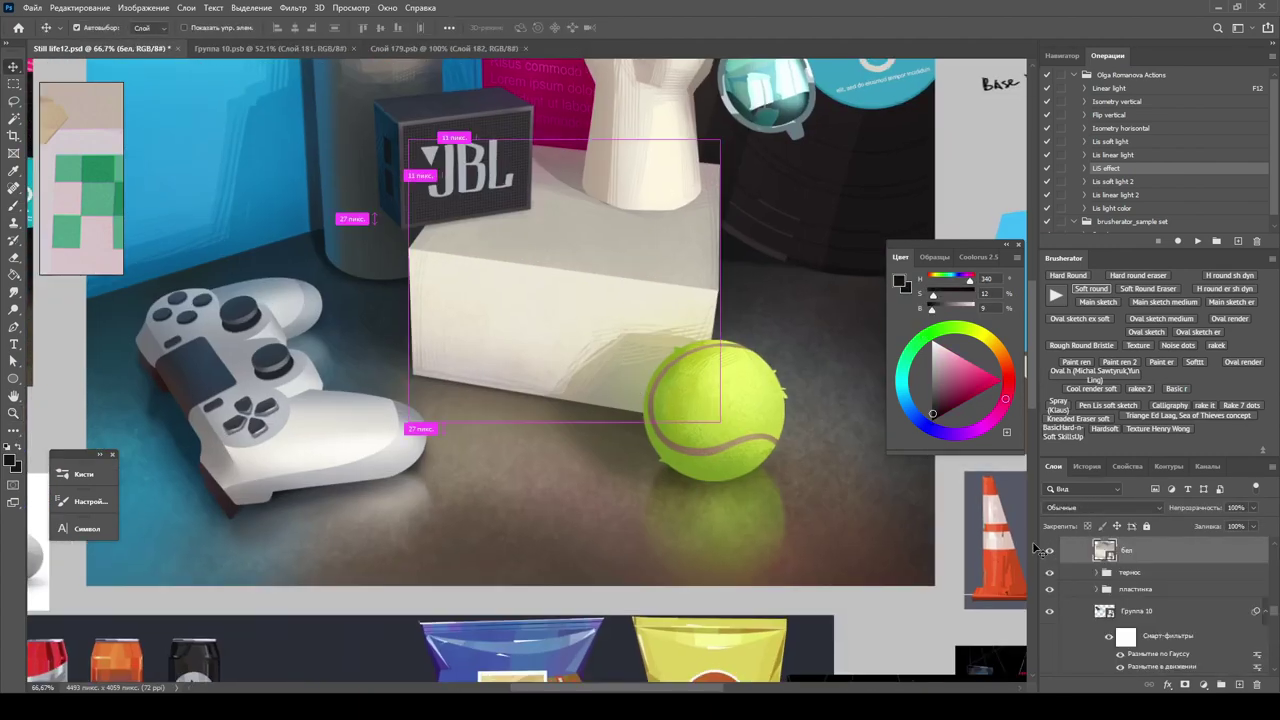
pyautogui.doubleClick(1104, 550)
pyautogui.scroll(-2, 1051, 610)
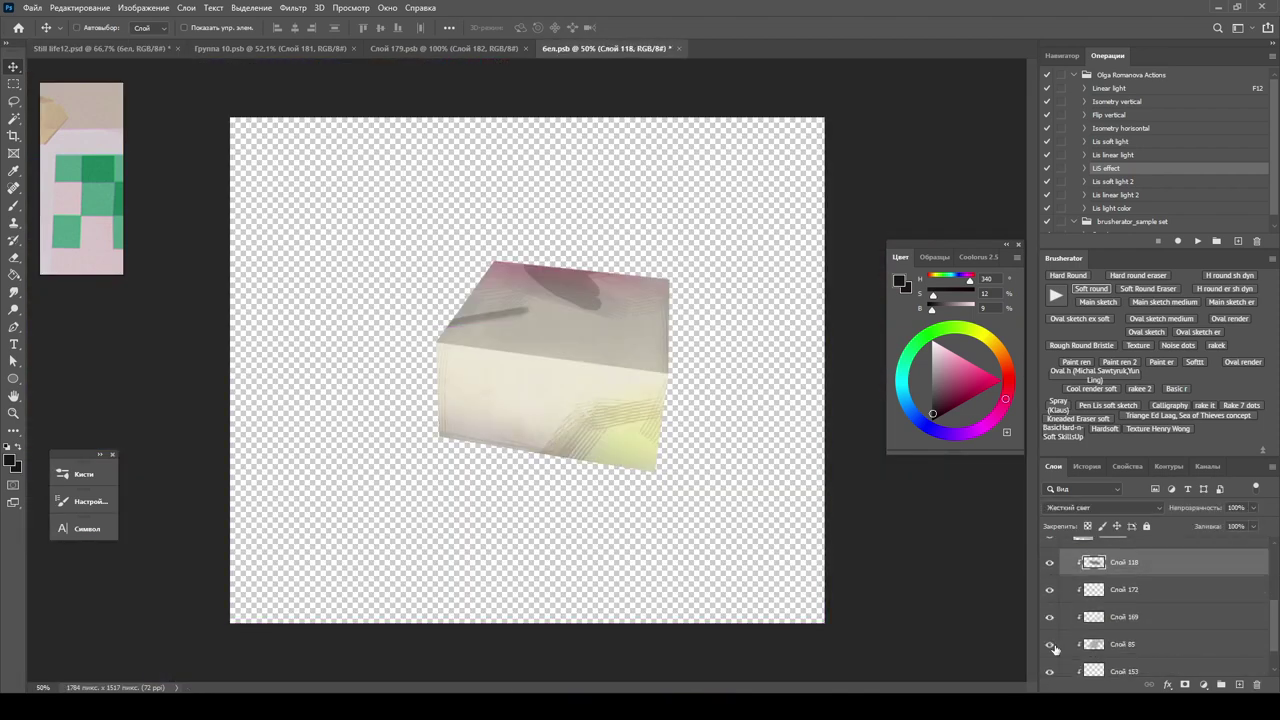
# Duplicate Слой 85, lower the copy's lightness to -11 with Hue/Saturation, and return to the Still life12 document.
pyautogui.click(1100, 644)
pyautogui.hotkey('ctrl', 'j')
pyautogui.scroll(5, 797, 517)
pyautogui.hotkey('ctrl', 'u')
pyautogui.moveTo(968, 384); pyautogui.dragTo(963, 388)
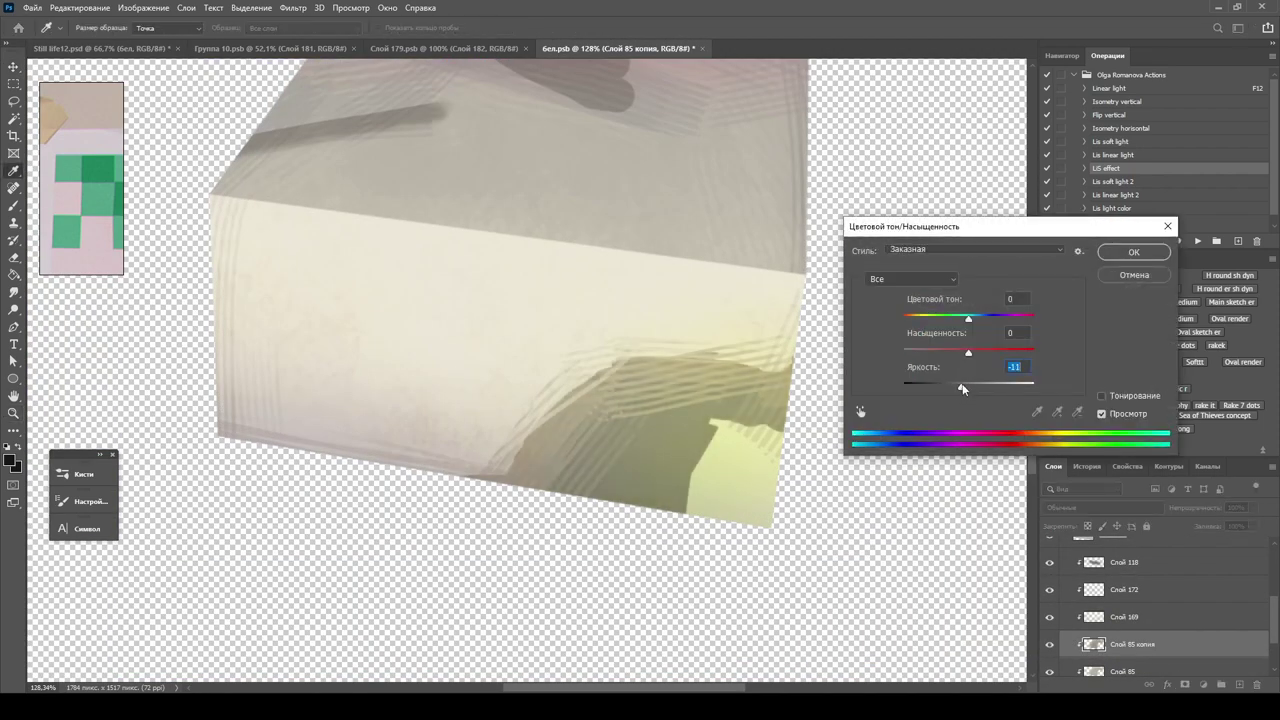
pyautogui.press('Return')
pyautogui.press('z')
pyautogui.hotkey('ctrl', 'Tab')
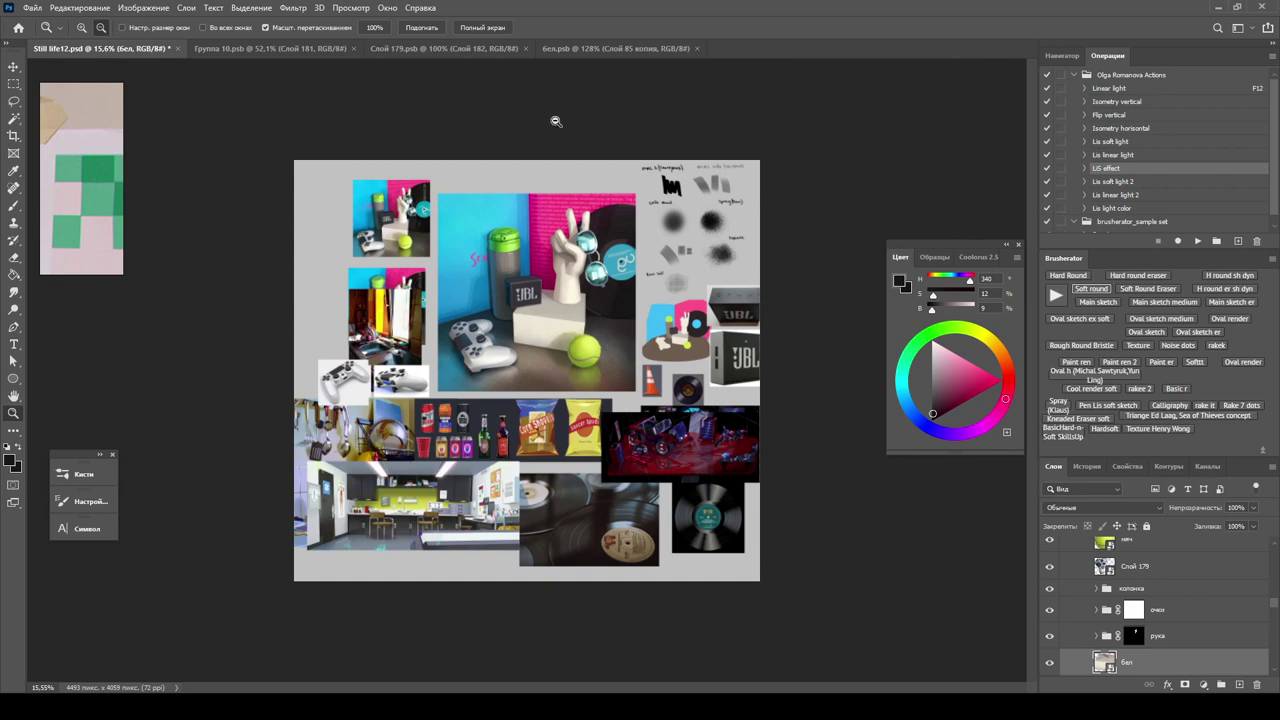
# Adjust Слой 85 копия in the бел smart object with Hue/Saturation and return to the Still life12 document.
pyautogui.hotkey('ctrl', 'shift', 'Tab')
pyautogui.hotkey('ctrl', 'u')
pyautogui.moveTo(974, 321); pyautogui.dragTo(966, 318)
pyautogui.press('Return')
pyautogui.hotkey('ctrl', 'u')
pyautogui.press('Return')
pyautogui.hotkey('ctrl', 'Tab')
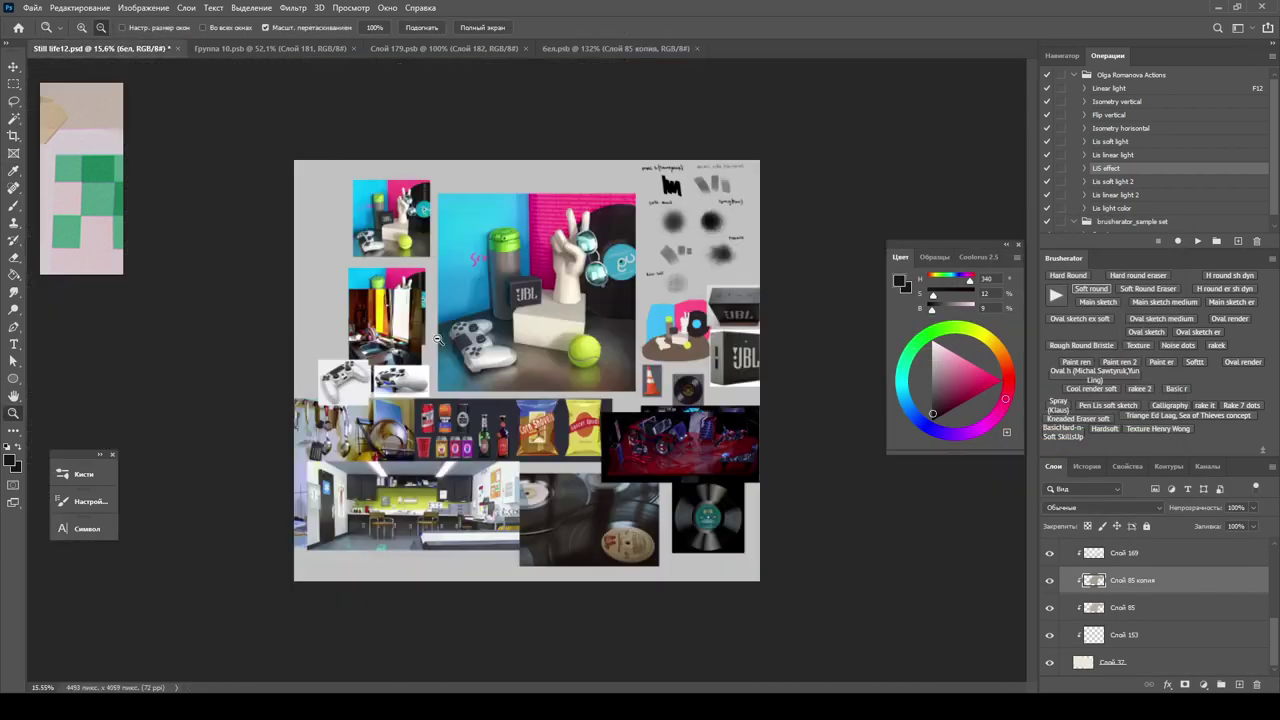
# Hide the лайн group in the still life and select the линии layer inside Группа 1.
pyautogui.scroll(-3, 414, 270)
pyautogui.scroll(5, 507, 300)
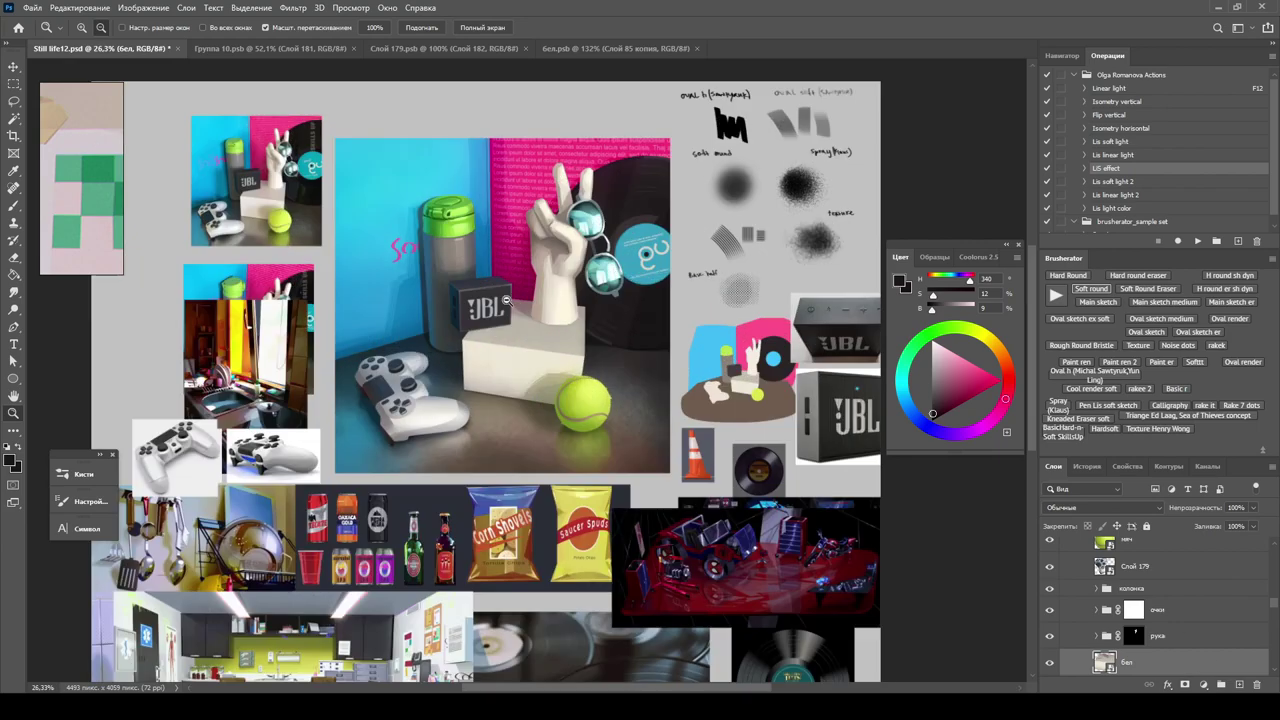
pyautogui.scroll(5, 507, 300)
pyautogui.scroll(-4, 507, 300)
pyautogui.click(1049, 596)
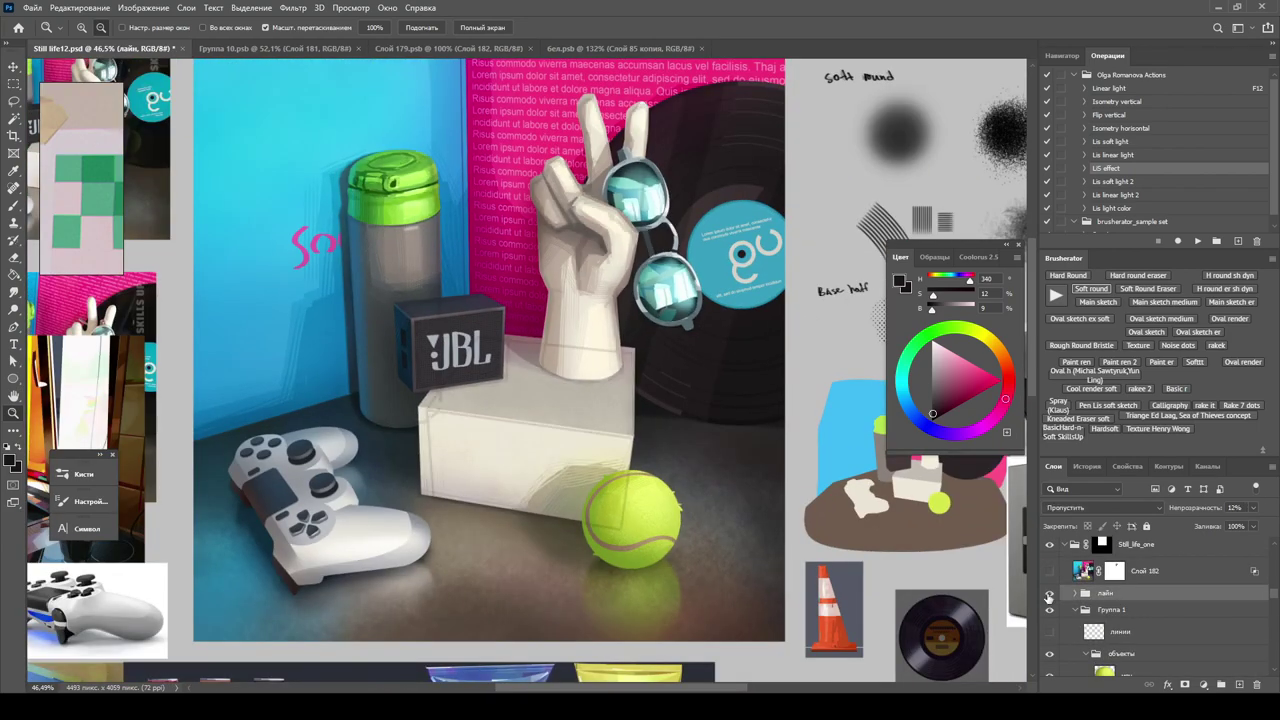
pyautogui.click(1120, 631)
# Lock the transparency of the линии layer and recolour the accent lines beside the tennis ball from pink to olive green.
pyautogui.scroll(4, 618, 545)
pyautogui.press('b')
pyautogui.scroll(-2, 934, 494)
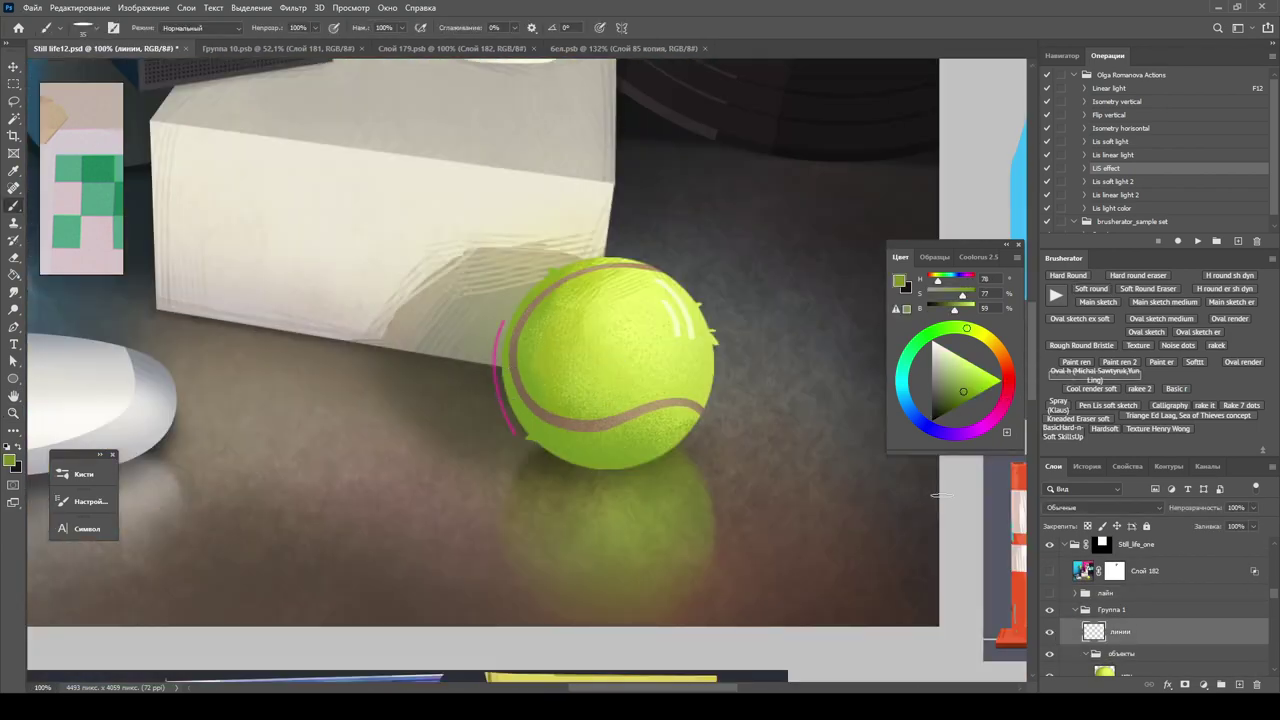
pyautogui.press('l')
pyautogui.hotkey('ctrl', '-')
pyautogui.hotkey('ctrl', '-')
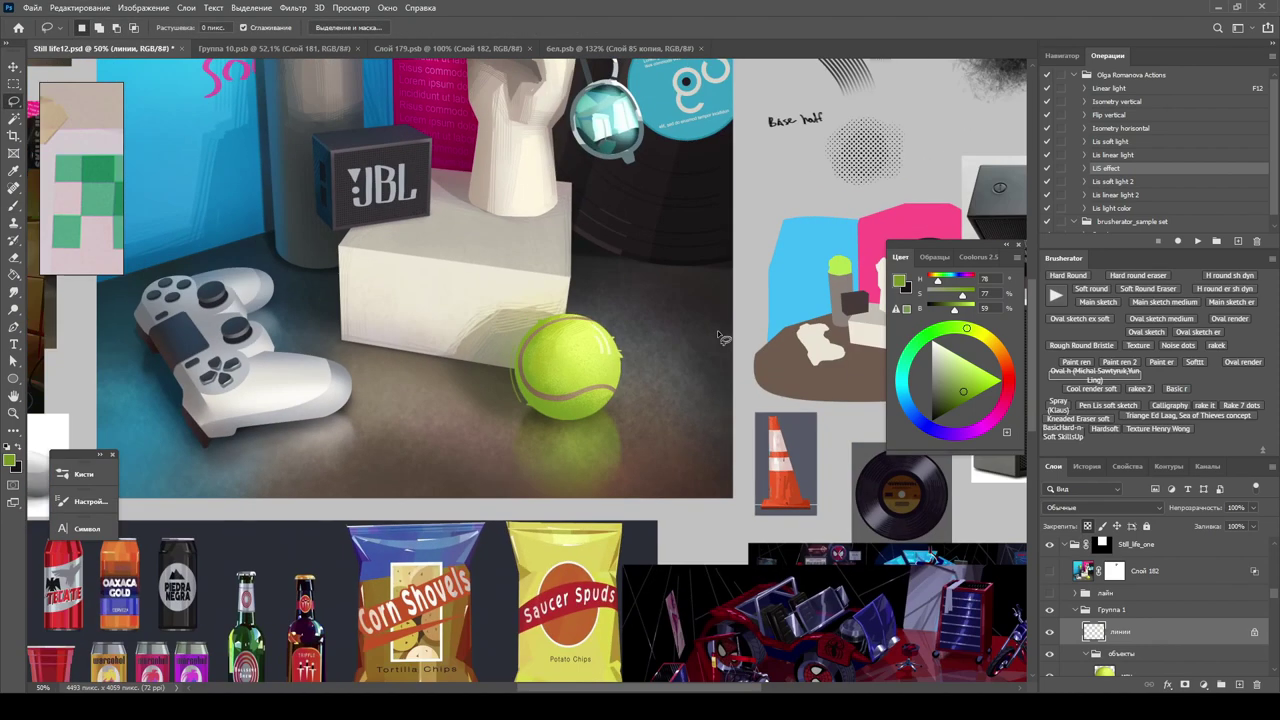
pyautogui.hotkey('ctrl', '+')
pyautogui.hotkey('ctrl', '+')
# Duplicate the линии layer, hide the original and clear the accent lines beside the ball from the copy.
pyautogui.hotkey('ctrl', 'j')
pyautogui.press('e')
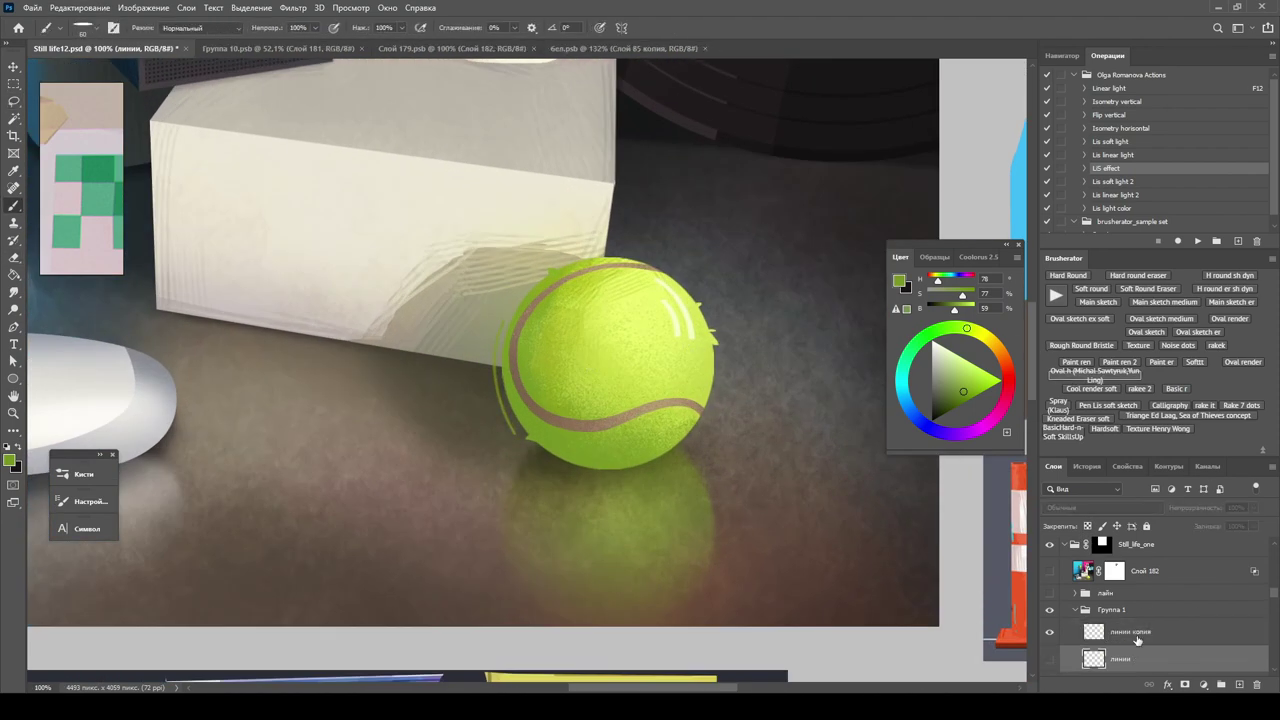
pyautogui.rightClick(736, 427)
pyautogui.press('Escape')
pyautogui.press('b')
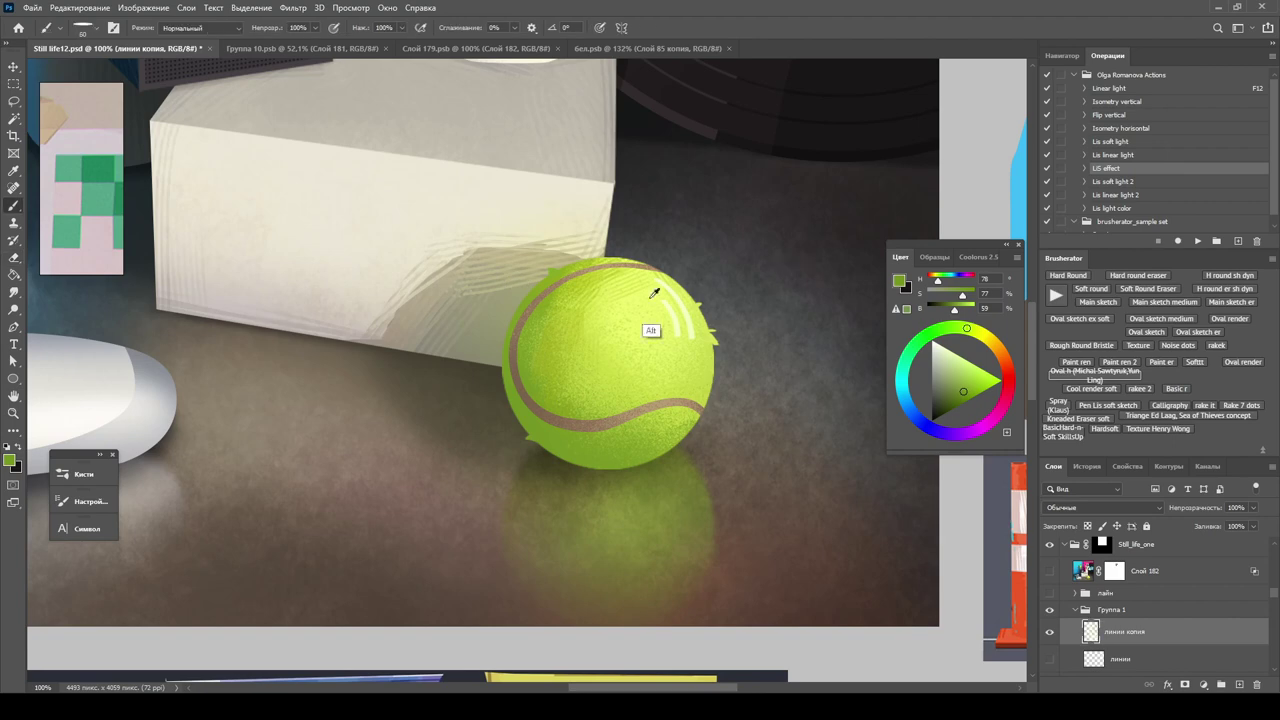
# Try a thin green accent arc beside the tennis ball's left edge, using a colour sampled from the ball.
pyautogui.keyDown('alt'); pyautogui.click(651, 331); pyautogui.keyUp('alt')
pyautogui.moveTo(498, 415); pyautogui.dragTo(515, 290)
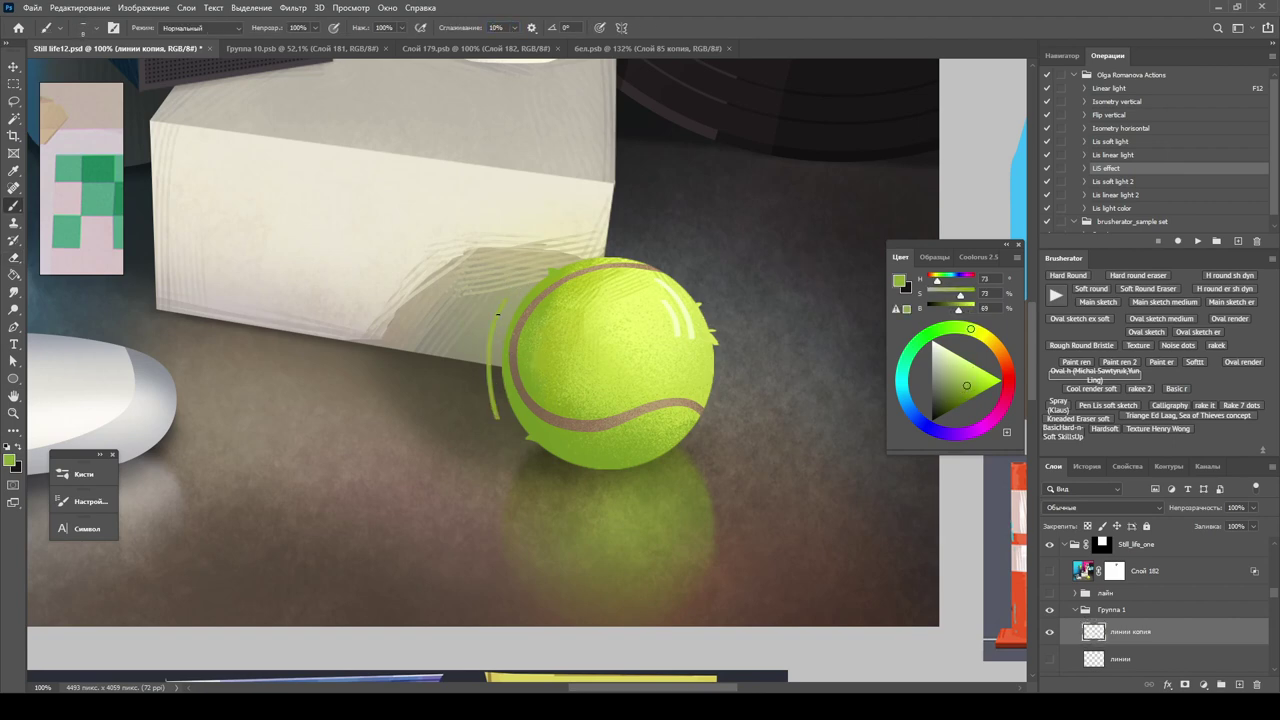
pyautogui.keyDown('alt'); pyautogui.scroll(-3, 497, 314); pyautogui.keyUp('alt')
pyautogui.keyDown('alt'); pyautogui.scroll(3, 497, 314); pyautogui.keyUp('alt')
pyautogui.keyDown('alt'); pyautogui.scroll(-3, 600, 380); pyautogui.keyUp('alt')
pyautogui.keyDown('alt'); pyautogui.scroll(1, 676, 450); pyautogui.keyUp('alt')
pyautogui.keyDown('alt'); pyautogui.click(676, 450); pyautogui.keyUp('alt')
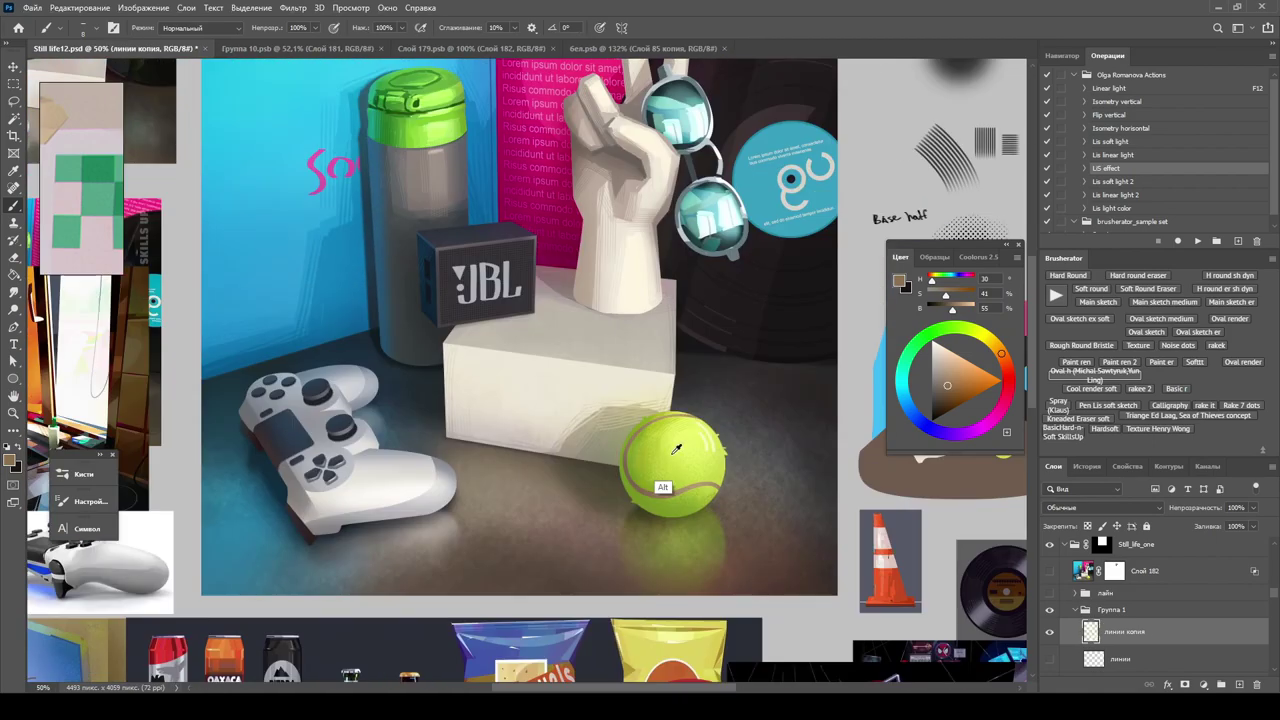
pyautogui.keyDown('alt'); pyautogui.click(676, 450); pyautogui.keyUp('alt')
# Try a grey-beige accent line along the hand's left edge, using a colour sampled from the hand.
pyautogui.keyDown('alt'); pyautogui.scroll(4, 640, 300); pyautogui.keyUp('alt')
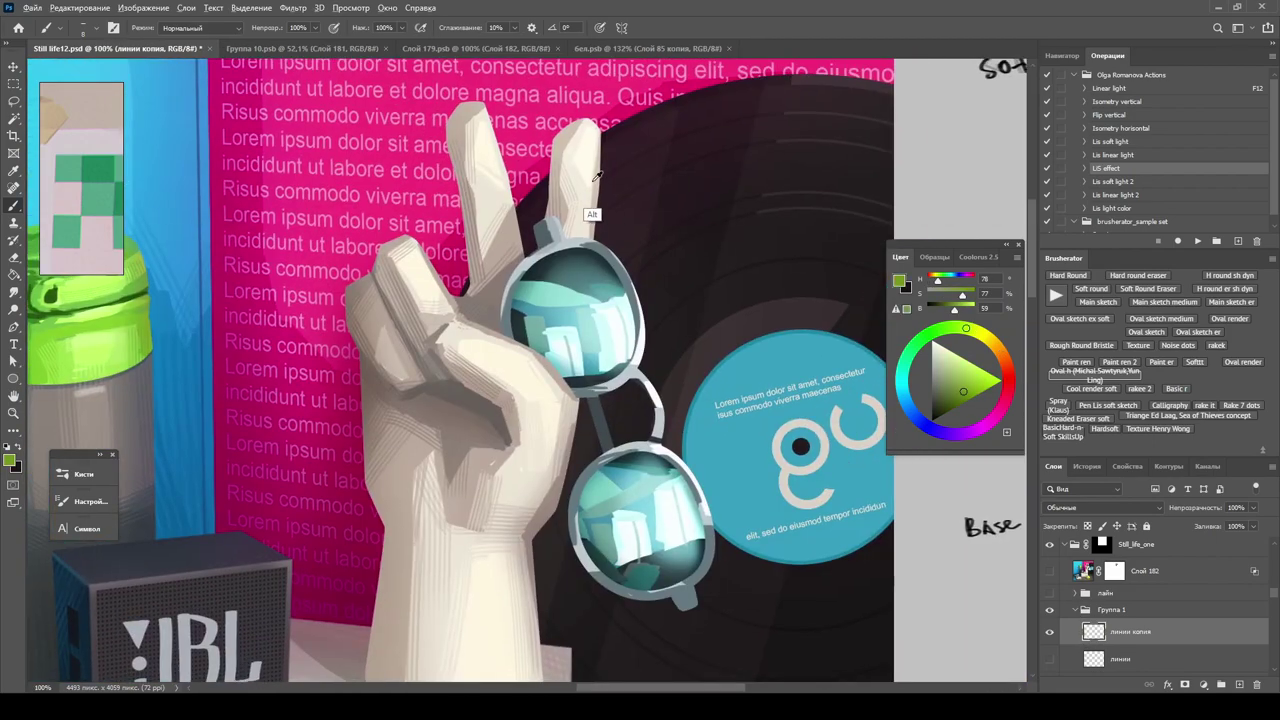
pyautogui.keyDown('alt'); pyautogui.click(597, 175); pyautogui.keyUp('alt')
pyautogui.moveTo(560, 330)
pyautogui.mouseDown()
pyautogui.moveTo(830, 245)
pyautogui.moveTo(870, 260)
pyautogui.mouseUp()
pyautogui.moveTo(648, 400); pyautogui.dragTo(650, 268)
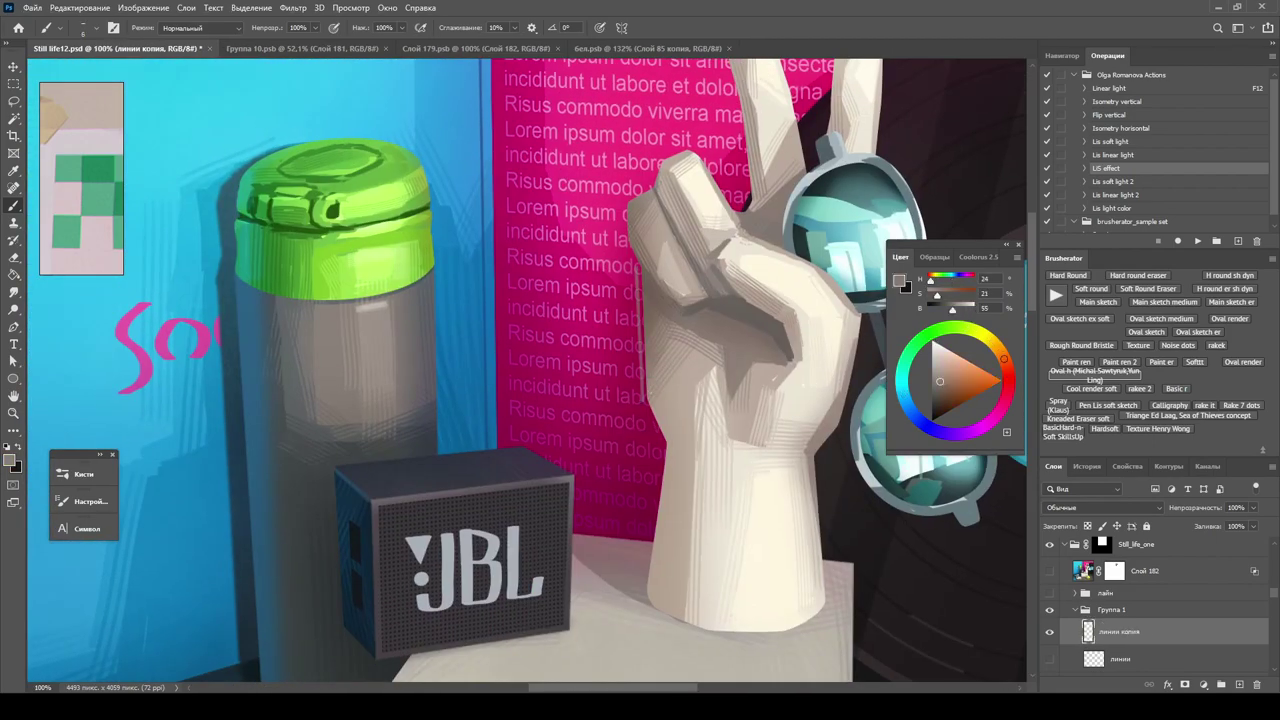
pyautogui.hotkey('ctrl', '+')
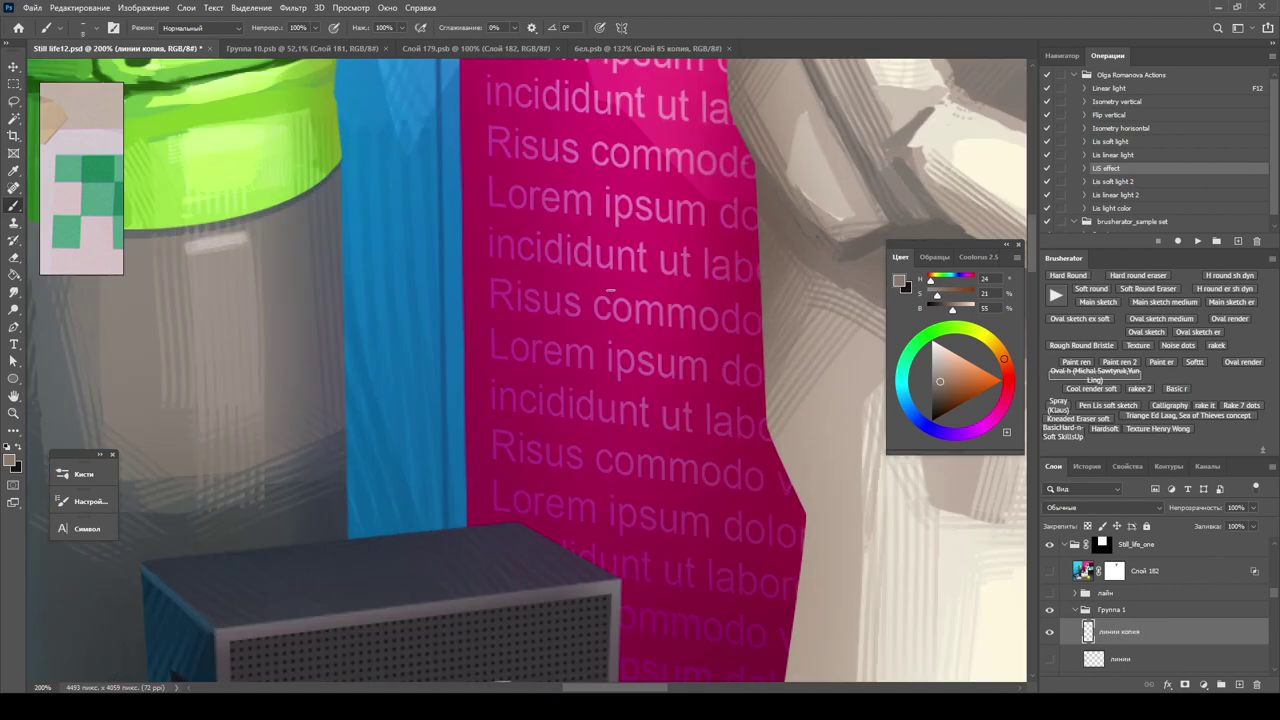
# Try a cleaner accent line beside the hand with changed brush settings, a smaller tip and the Hard Round brush.
pyautogui.press('F5')
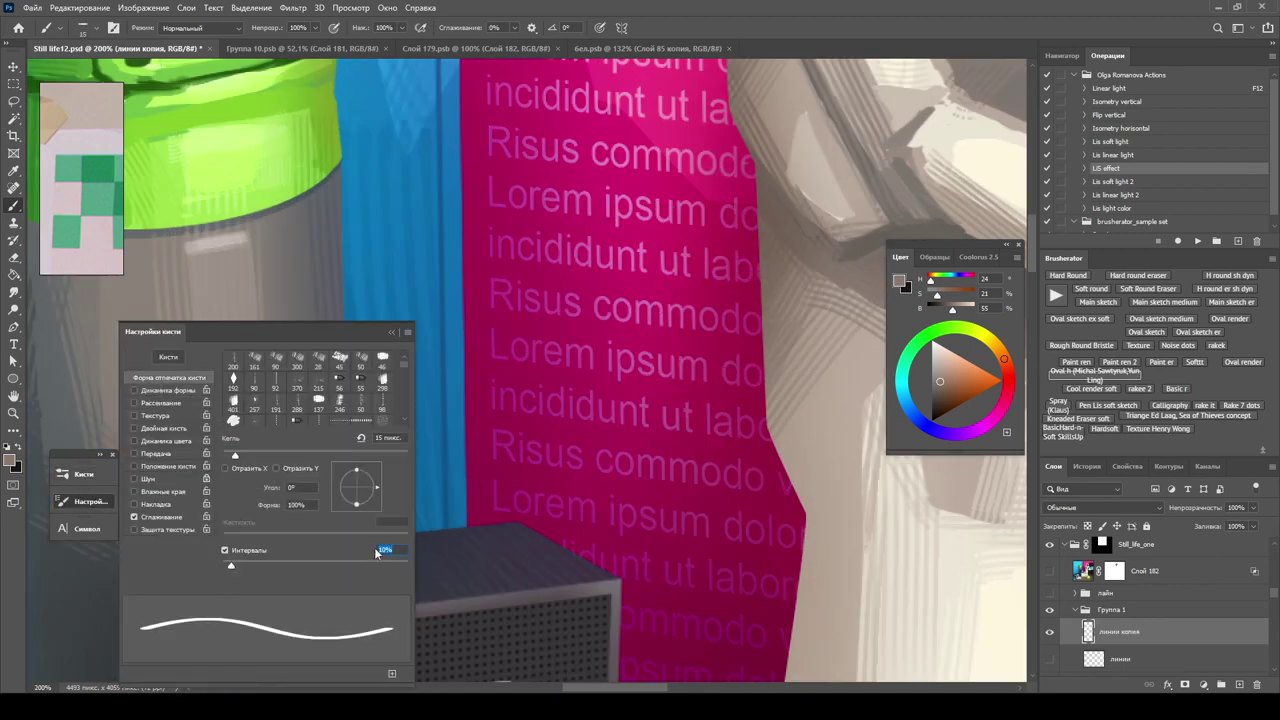
pyautogui.moveTo(719, 210); pyautogui.dragTo(720, 335)
pyautogui.hotkey('ctrl', 'z')
pyautogui.press('[')
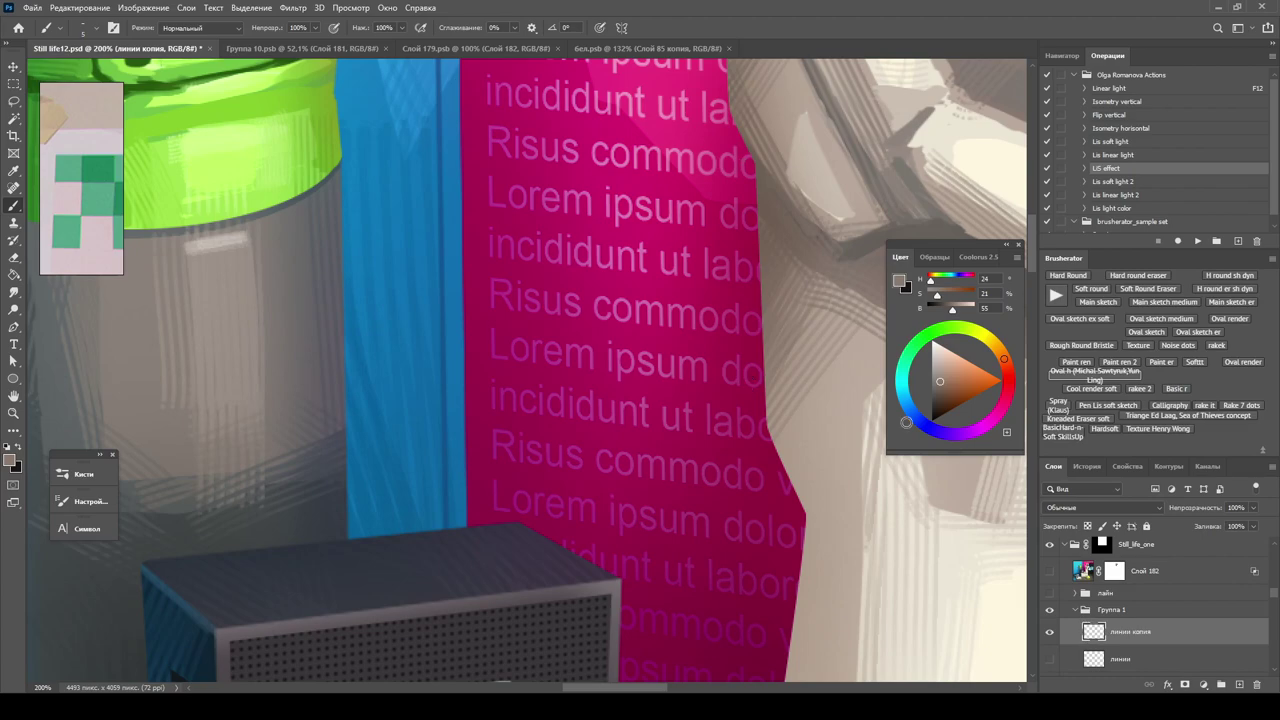
pyautogui.hotkey('ctrl', '-')
pyautogui.hotkey('ctrl', '+')
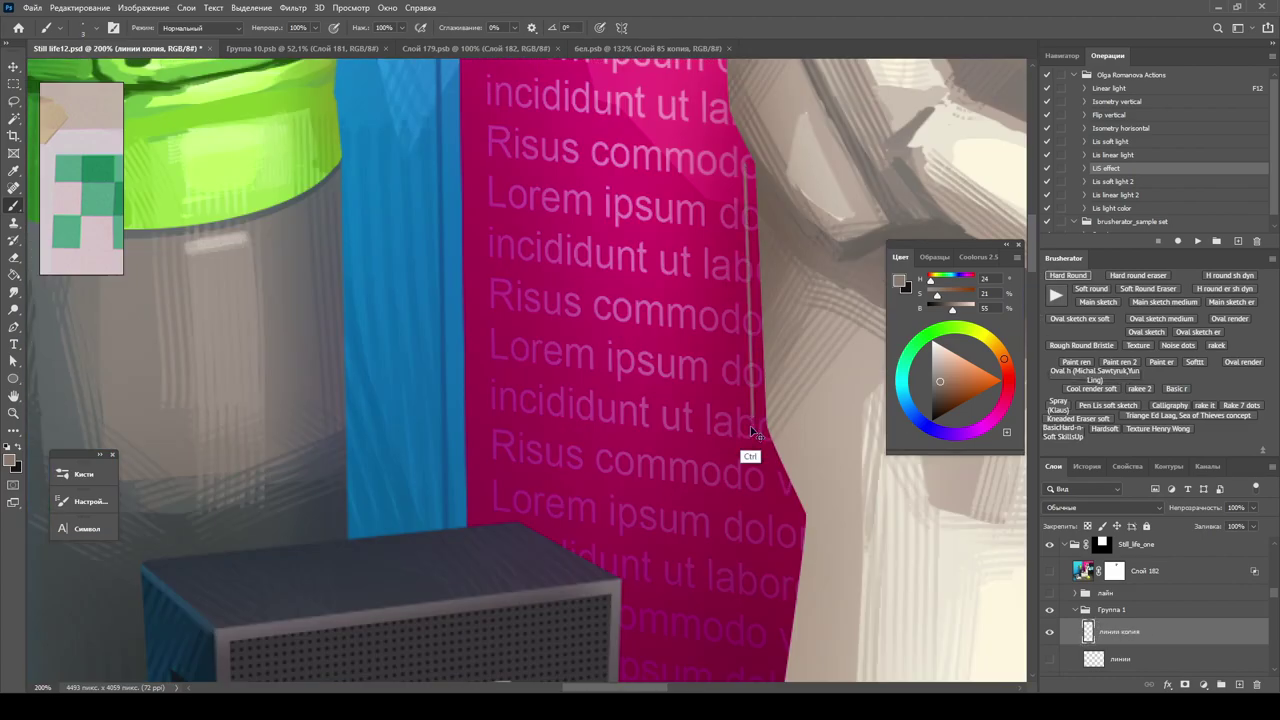
pyautogui.hotkey('ctrl', '-')
pyautogui.hotkey('ctrl', '+')
# Try a green accent line beside the bottle's lid, using a sampled lid colour and different brush presets.
pyautogui.keyDown('alt'); pyautogui.click(260, 160); pyautogui.keyUp('alt')
pyautogui.hotkey('ctrl', '-')
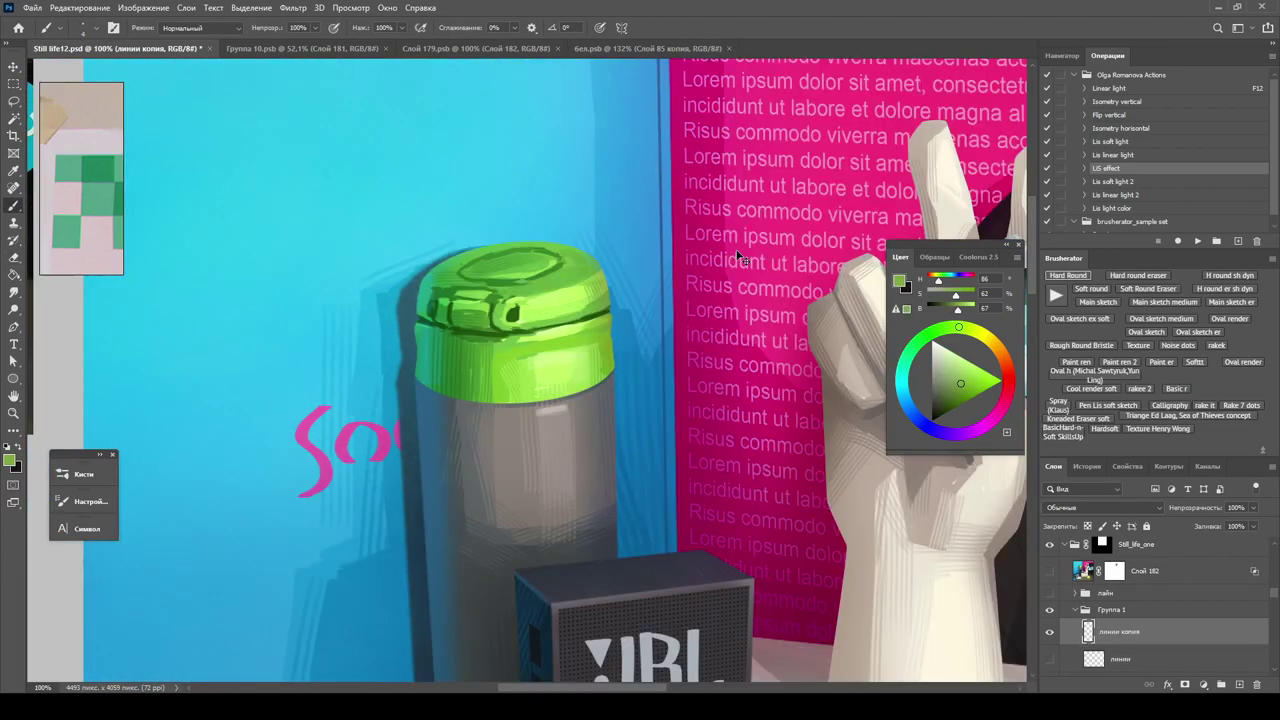
pyautogui.hotkey('ctrl', '+')
pyautogui.rightClick(704, 310)
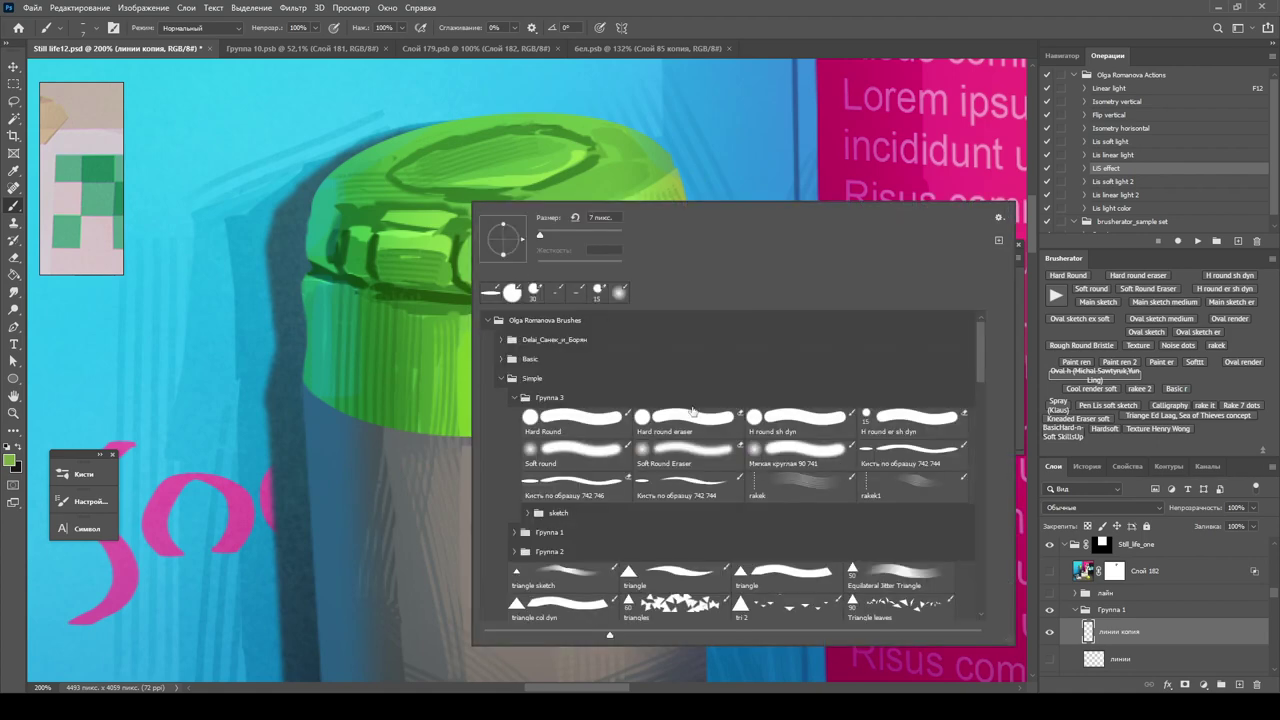
pyautogui.click(513, 400)
pyautogui.scroll(-3, 700, 480)
pyautogui.press('Escape')
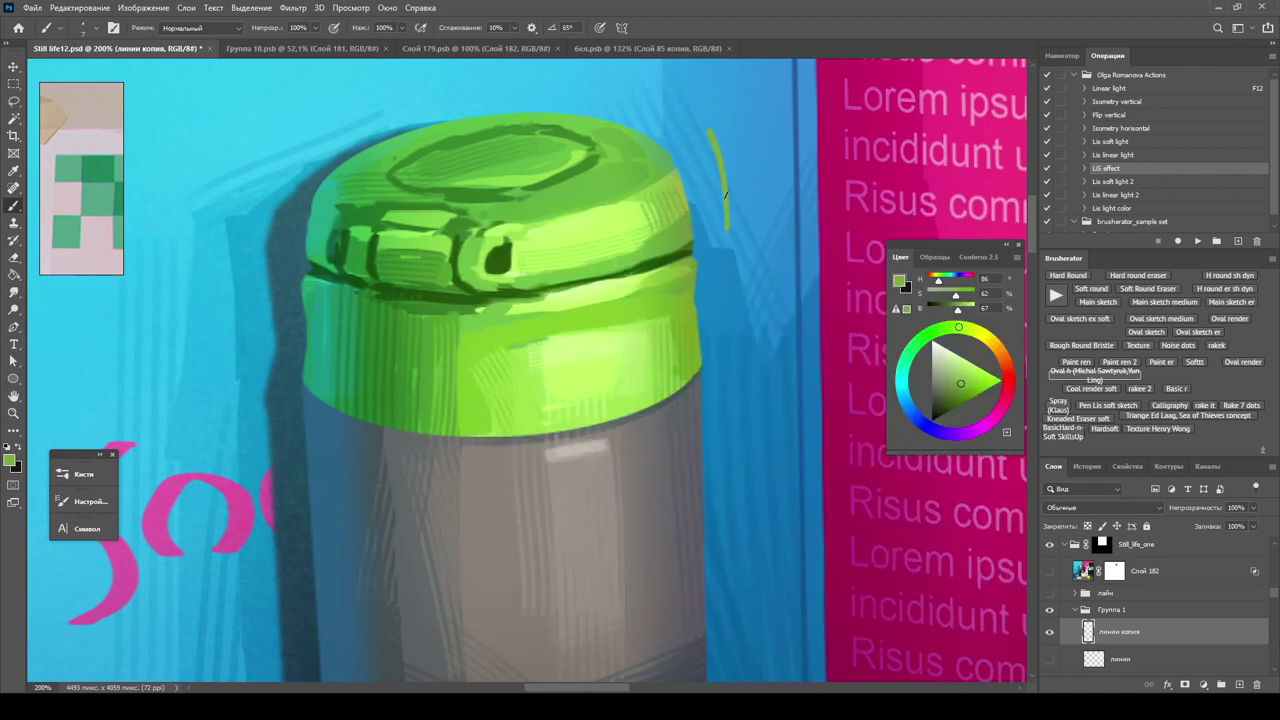
pyautogui.click(739, 143)
pyautogui.keyDown('shift'); pyautogui.click(745, 262); pyautogui.keyUp('shift')
pyautogui.hotkey('ctrl', 'z')
# Try the Oval calligraphy and Calligraphy brush presets and move Calligraphy into the Группа 3 brush folder.
pyautogui.rightClick(763, 311)
pyautogui.click(1166, 457)
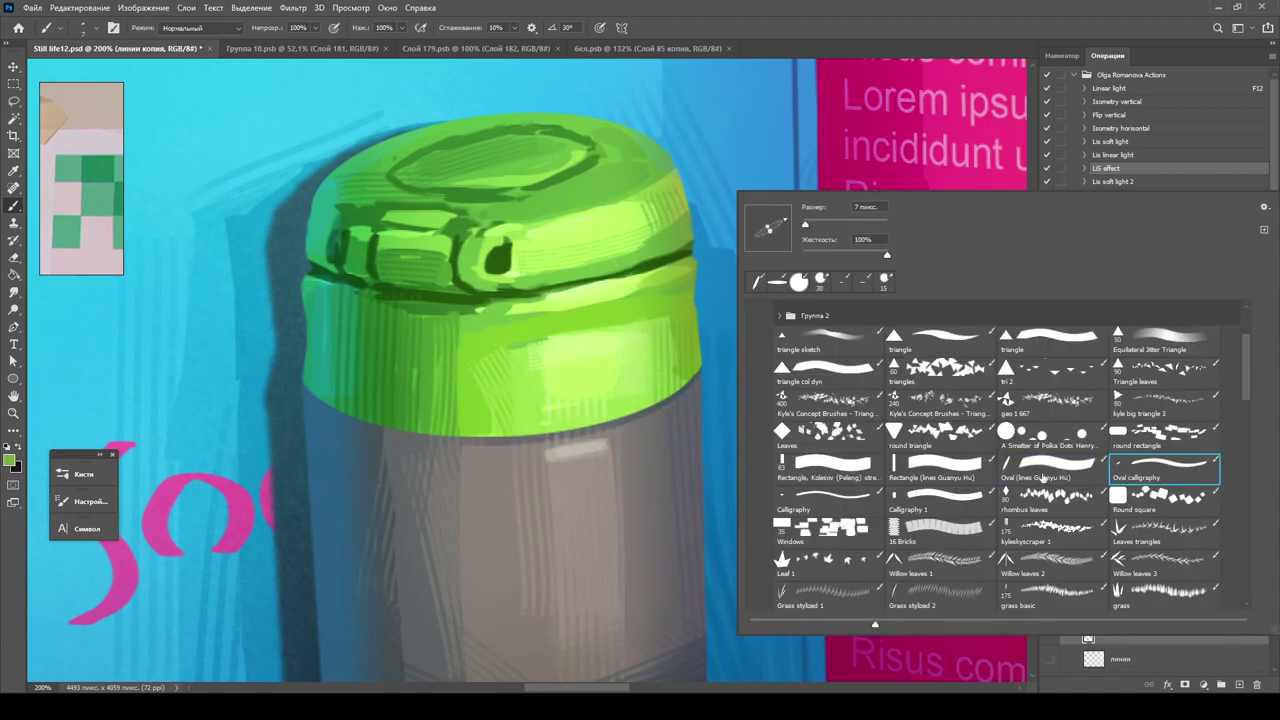
pyautogui.press('Return')
pyautogui.rightClick(722, 252)
pyautogui.click(770, 446)
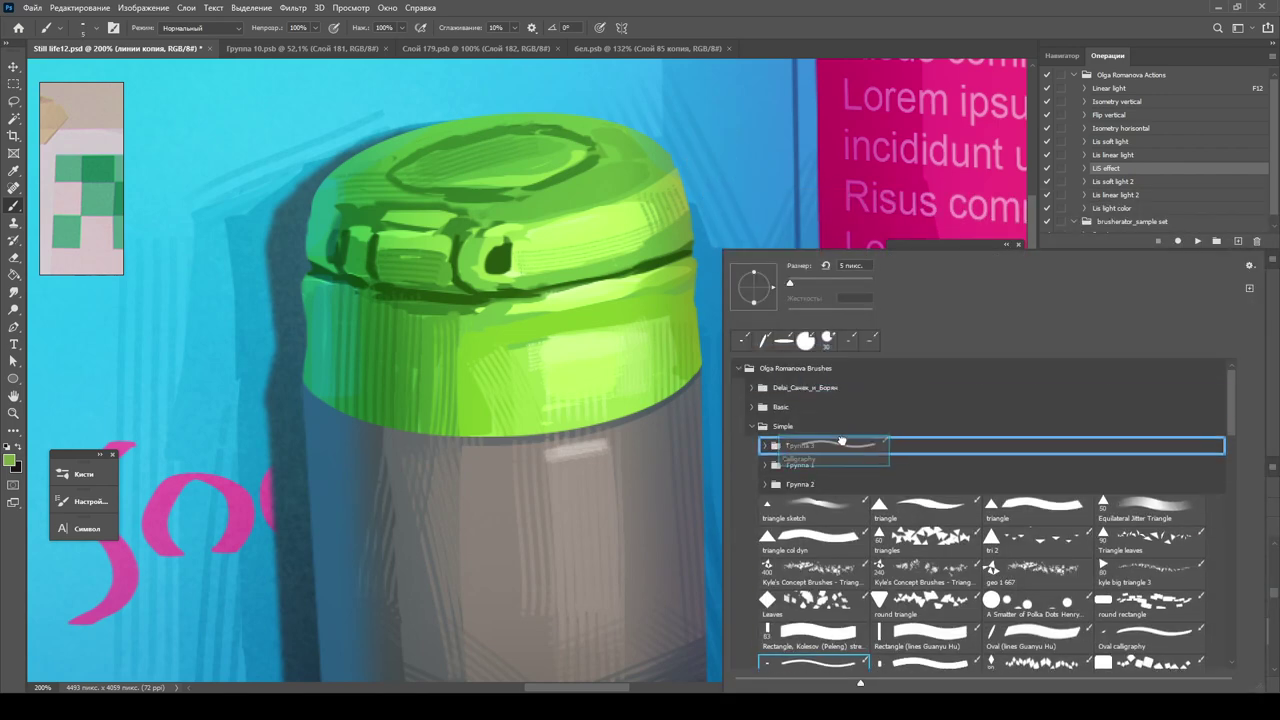
pyautogui.click(770, 446)
pyautogui.press('Return')
# Draw thin green accent lines along the right side of the bottle's lid on the линии копия layer.
pyautogui.hotkey('ctrl', '-')
pyautogui.hotkey('ctrl', '-')
pyautogui.hotkey('ctrl', '-')
pyautogui.scroll(5, 768, 407)
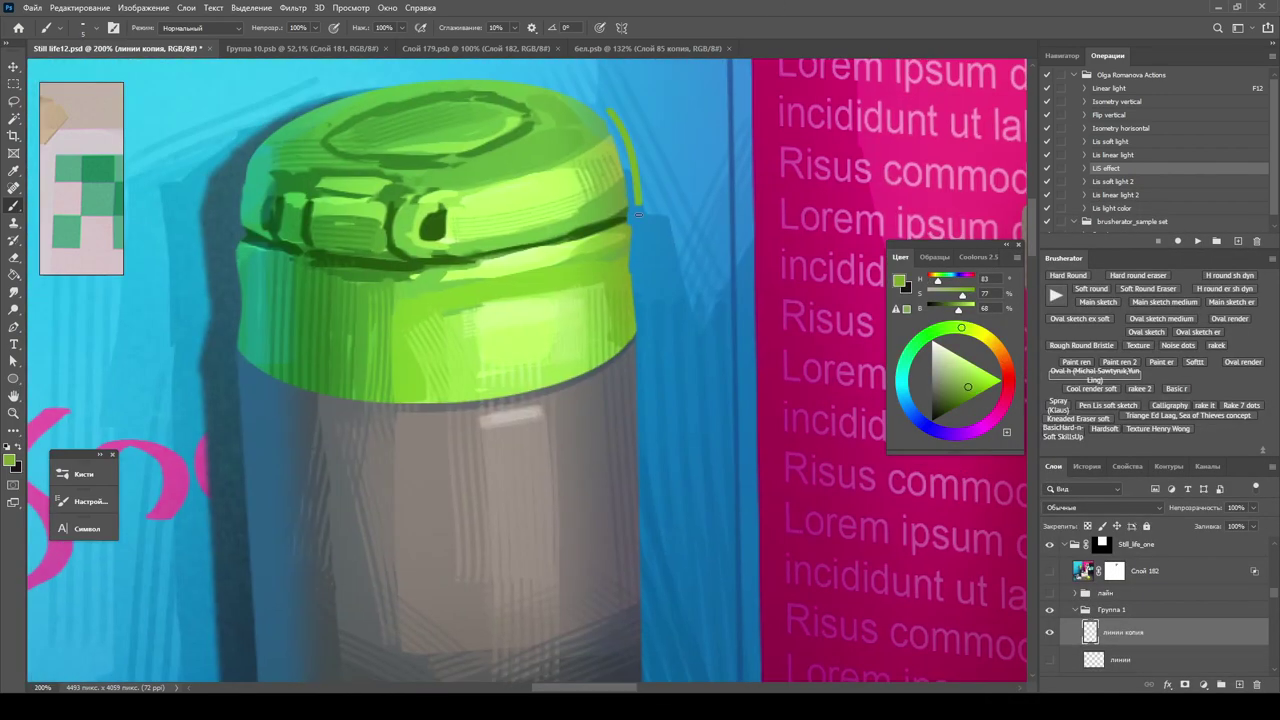
pyautogui.scroll(-5, 637, 212)
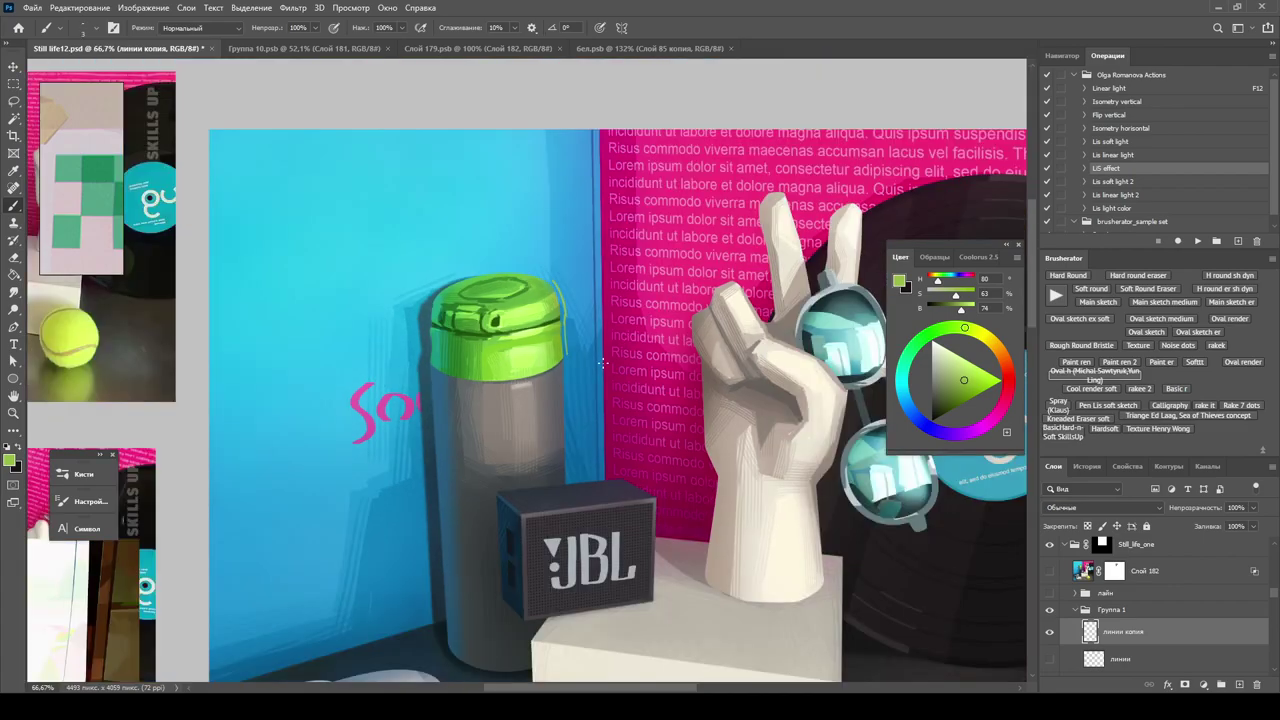
pyautogui.scroll(3, 600, 300)
pyautogui.moveTo(575, 400); pyautogui.dragTo(575, 78)
pyautogui.scroll(-3, 671, 257)
pyautogui.scroll(10, 603, 429)
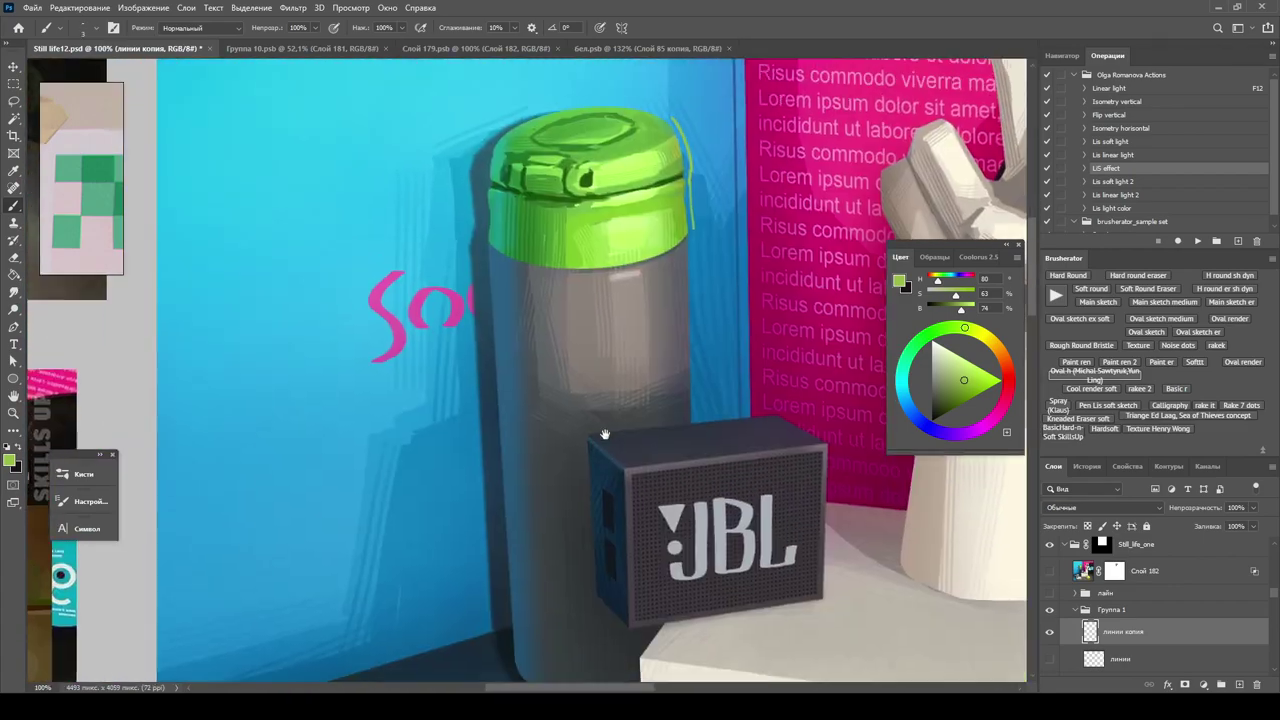
# Sample the sunglasses frame's grey-blue and draw thin accent arcs beside the upper lens and the bridge.
pyautogui.scroll(2, 603, 429)
pyautogui.keyDown('alt'); pyautogui.click(615, 228); pyautogui.keyUp('alt')
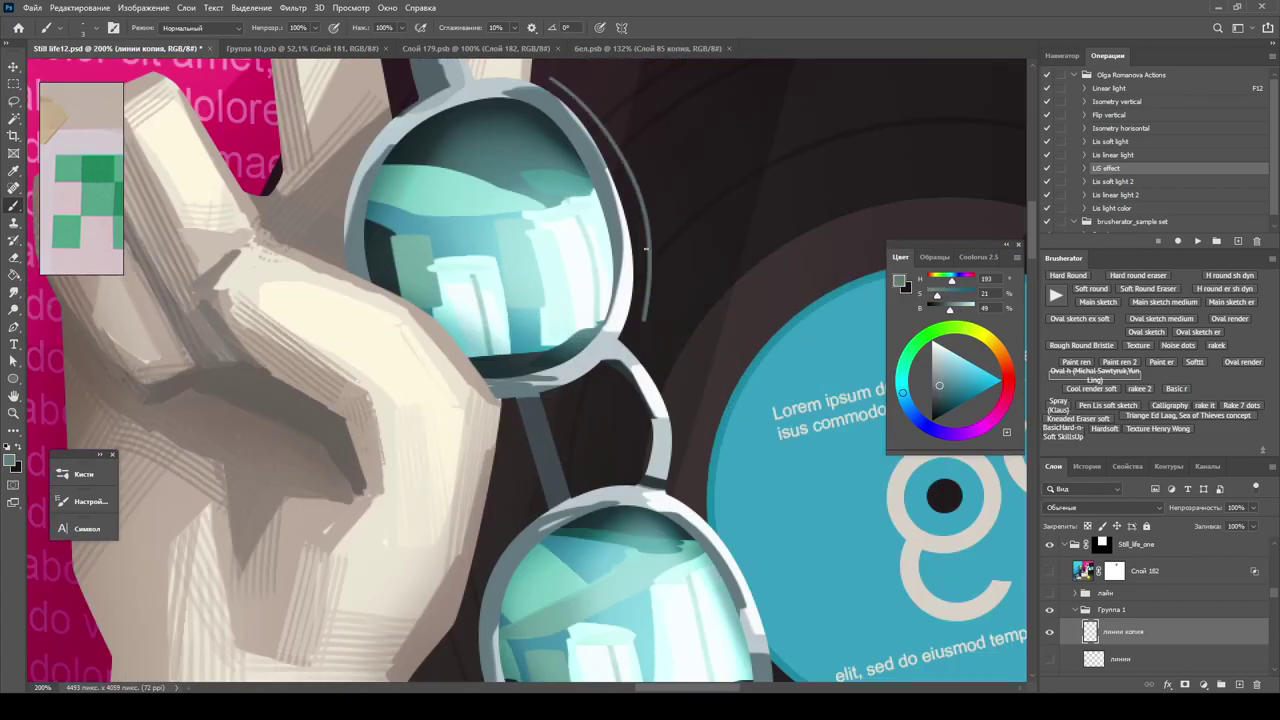
pyautogui.moveTo(583, 108); pyautogui.dragTo(680, 450)
pyautogui.scroll(-5, 660, 517)
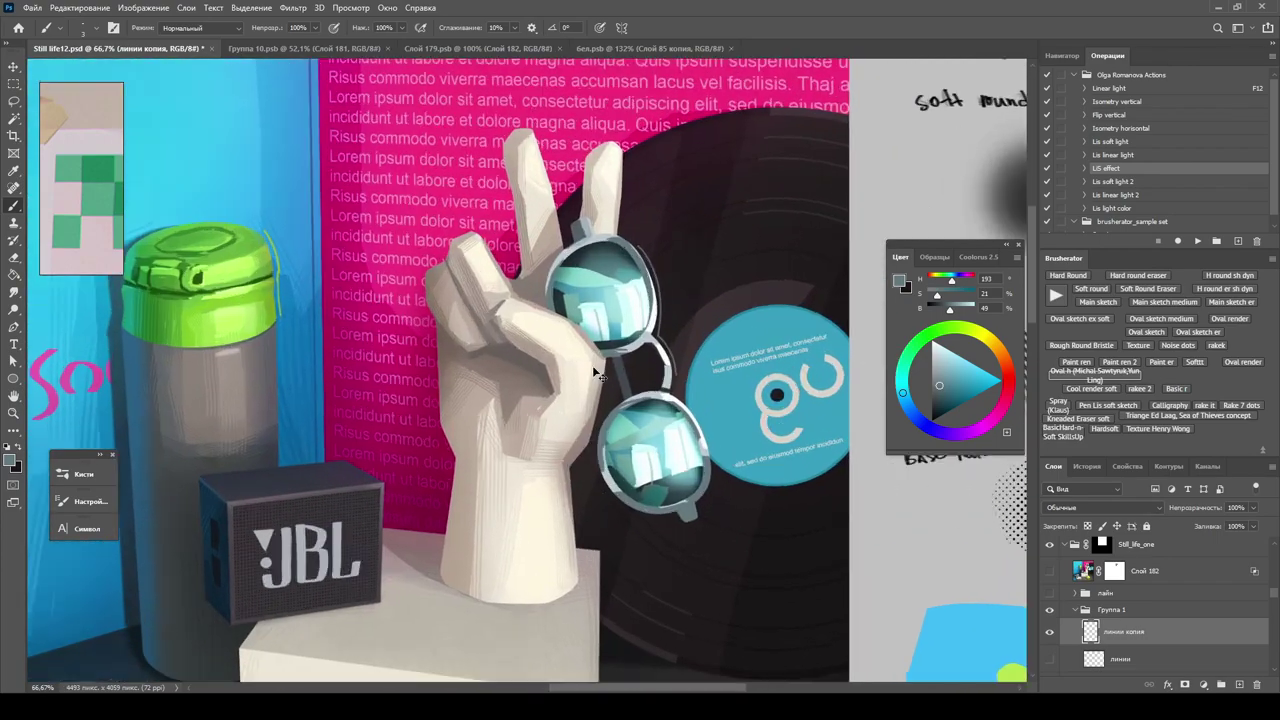
# Sample the backdrop's magenta and draw a thin accent line at the lower sunglasses lens.
pyautogui.scroll(5, 592, 365)
pyautogui.keyDown('alt'); pyautogui.click(673, 198); pyautogui.keyUp('alt')
pyautogui.scroll(3, 684, 402)
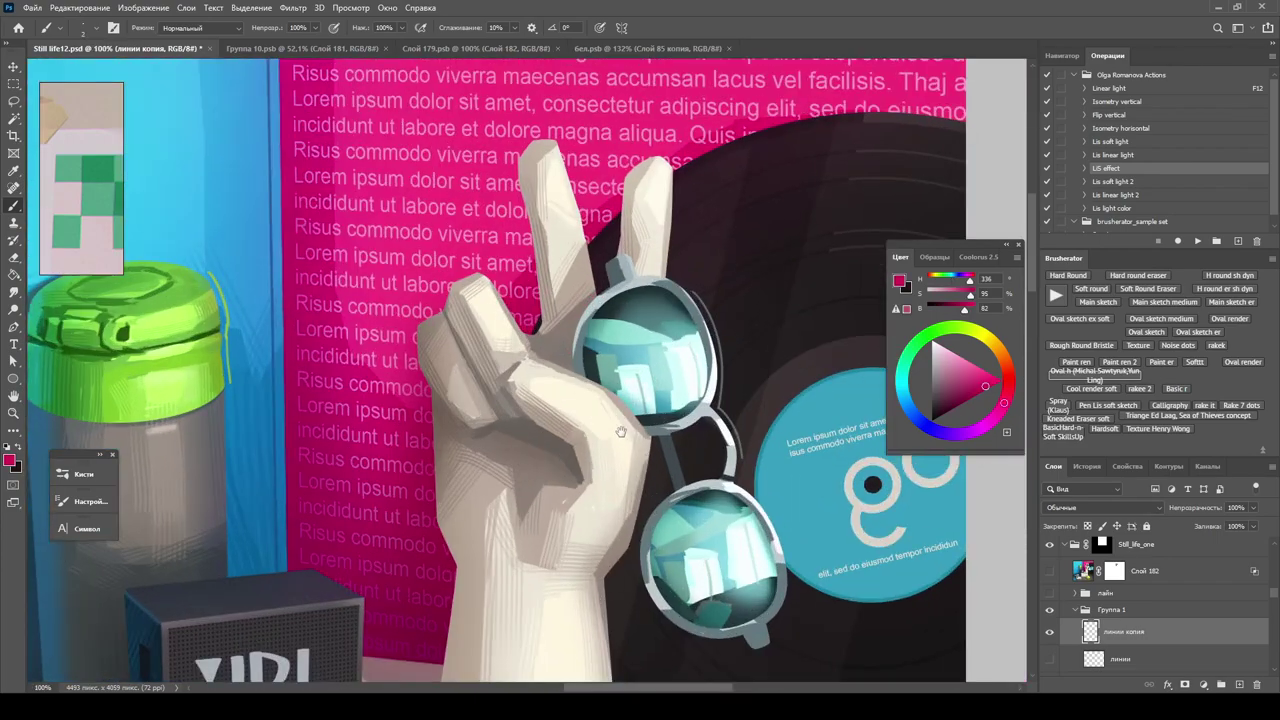
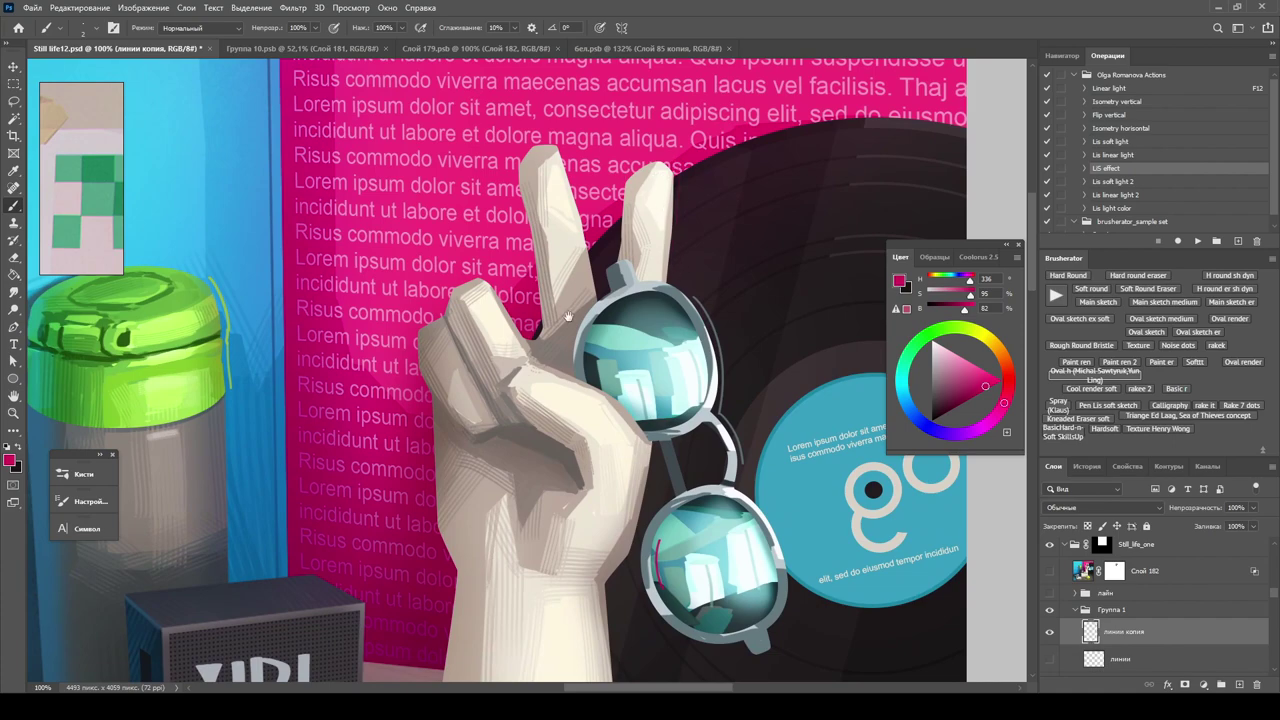
pyautogui.moveTo(567, 316); pyautogui.dragTo(633, 308)
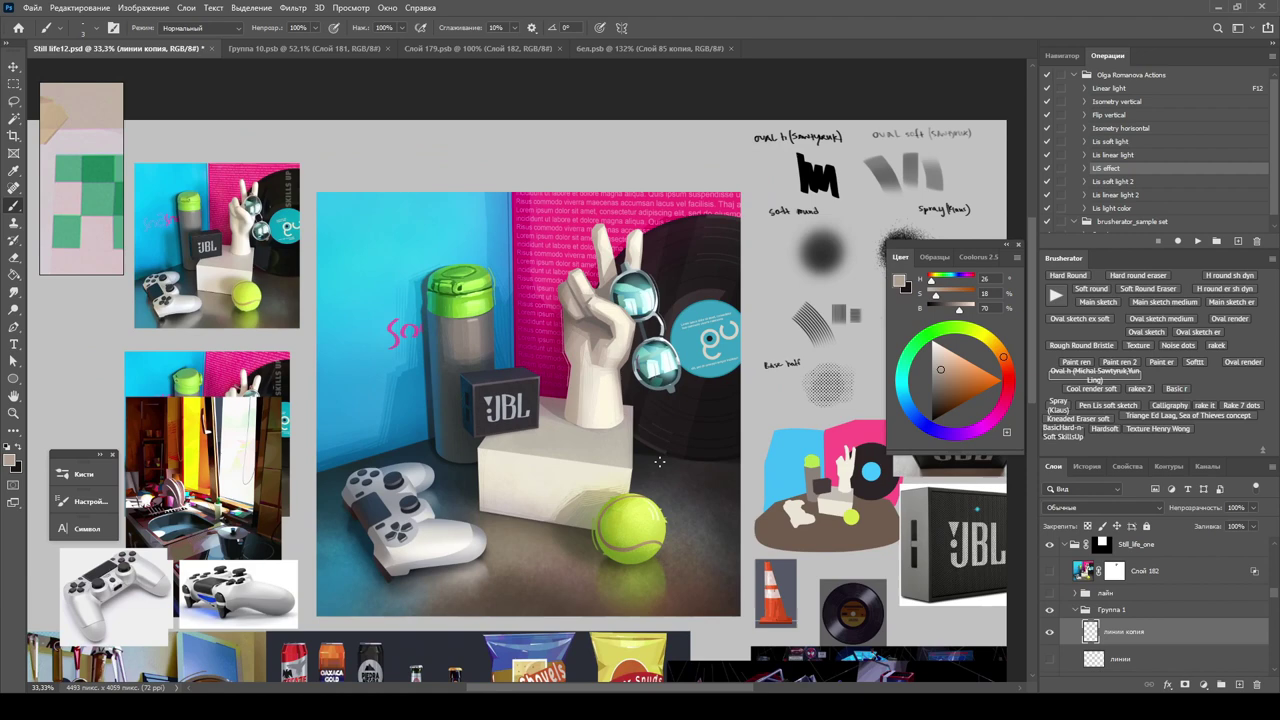
pyautogui.scroll(3, 668, 527)
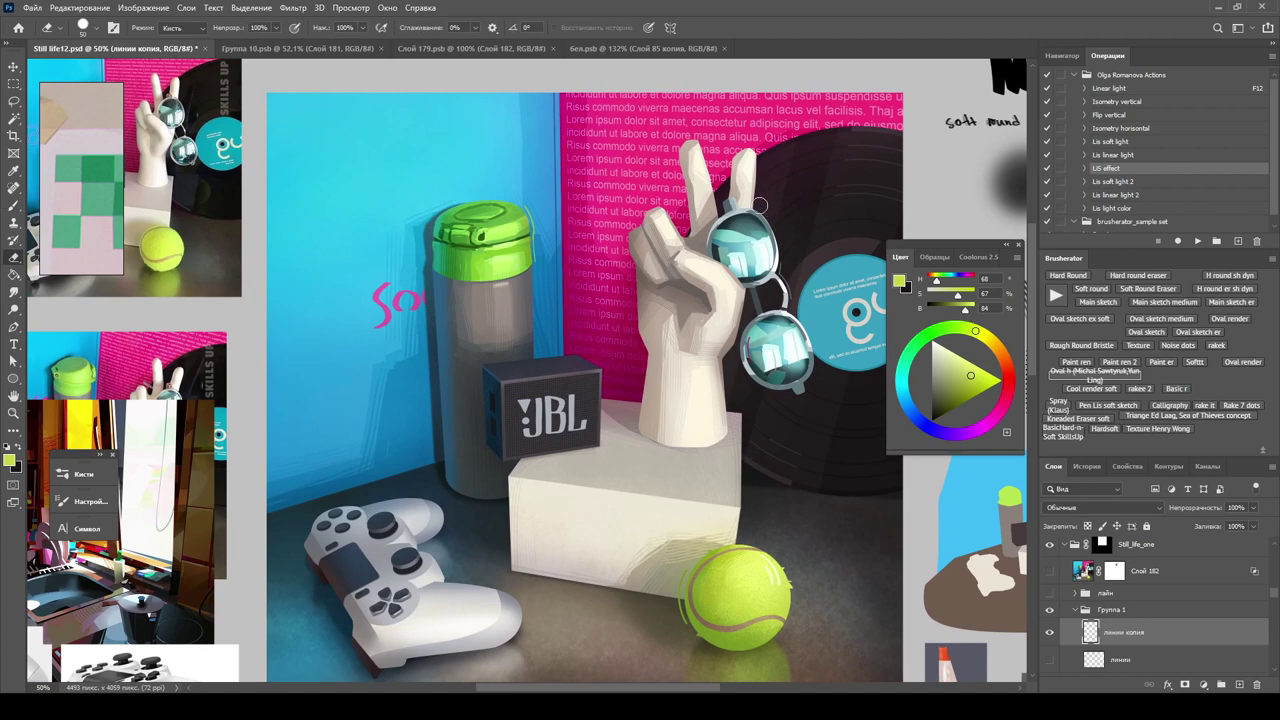
# Draw bright pink accent arcs around the lower-left outer edge of the lower sunglasses lens.
pyautogui.press('b')
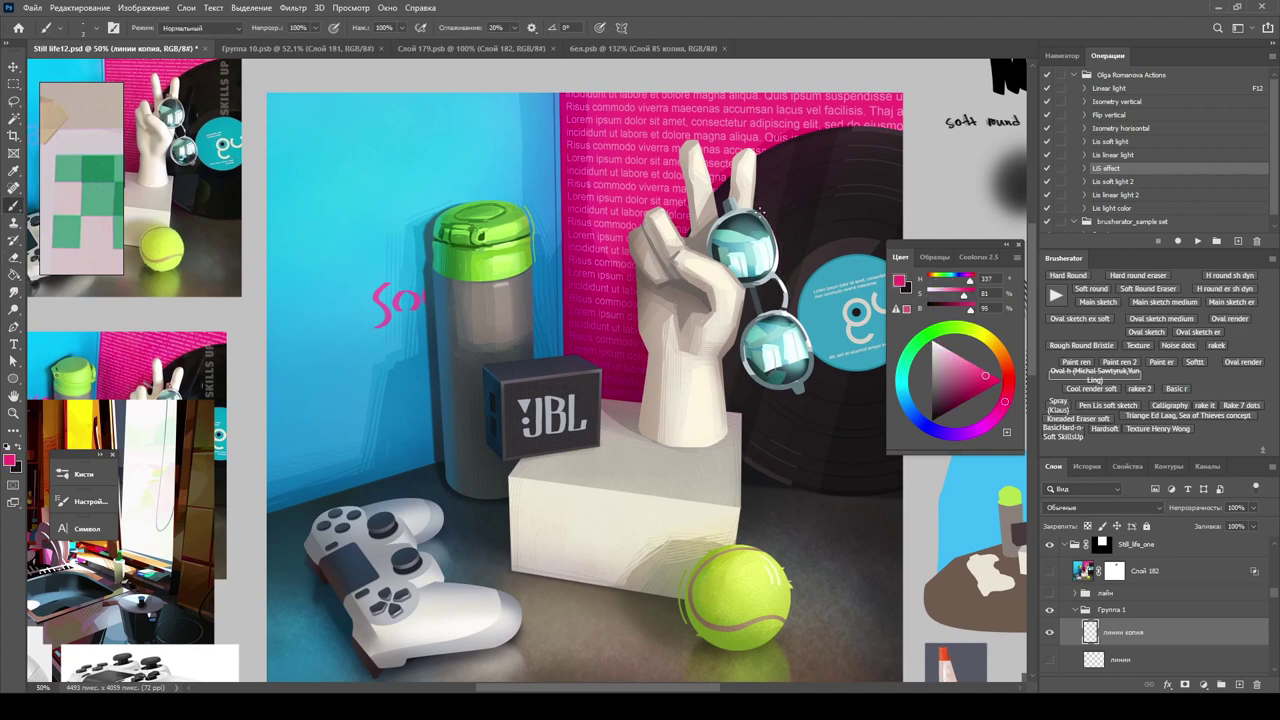
pyautogui.scroll(2, 805, 228)
pyautogui.press('h')
pyautogui.moveTo(749, 320)
pyautogui.mouseDown()
pyautogui.moveTo(590, 330)
pyautogui.moveTo(545, 318)
pyautogui.mouseUp()
pyautogui.press('h')
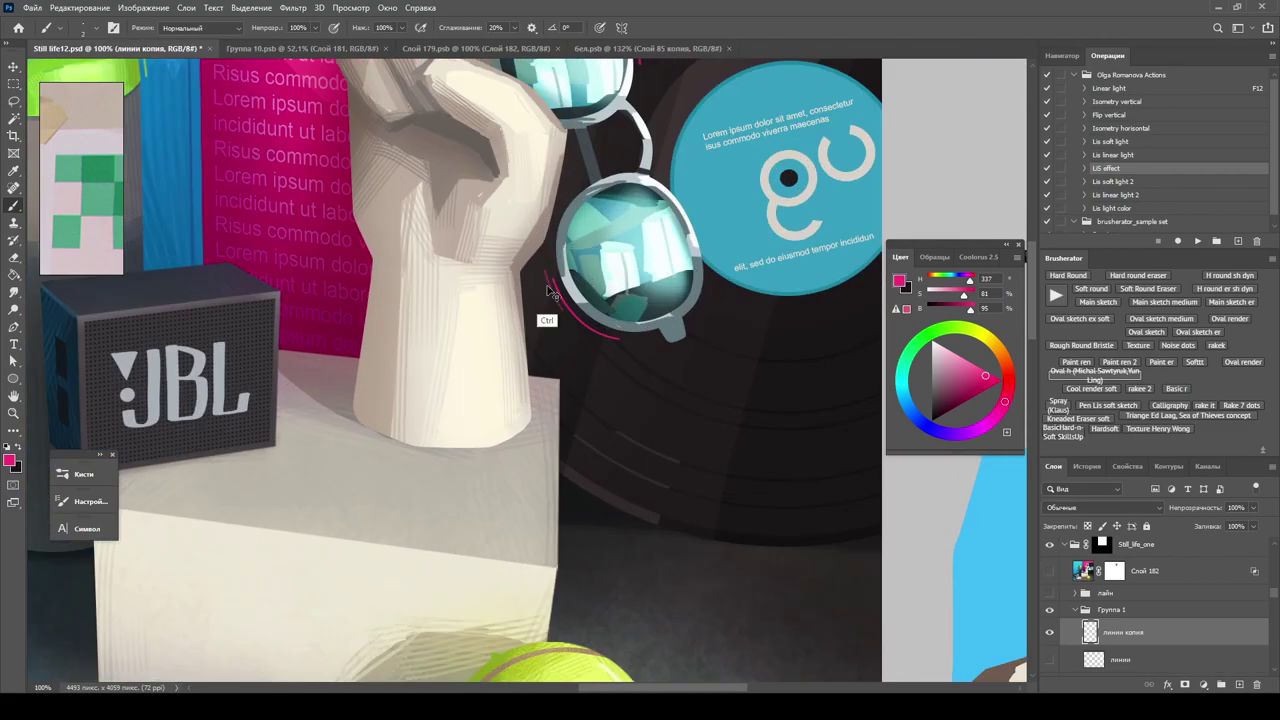
pyautogui.scroll(-1, 700, 400)
# Lock the transparency of линии копия and recolour the sunglasses' accent arcs with turquoise sampled from the record label.
pyautogui.keyDown('alt'); pyautogui.click(890, 444); pyautogui.keyUp('alt')
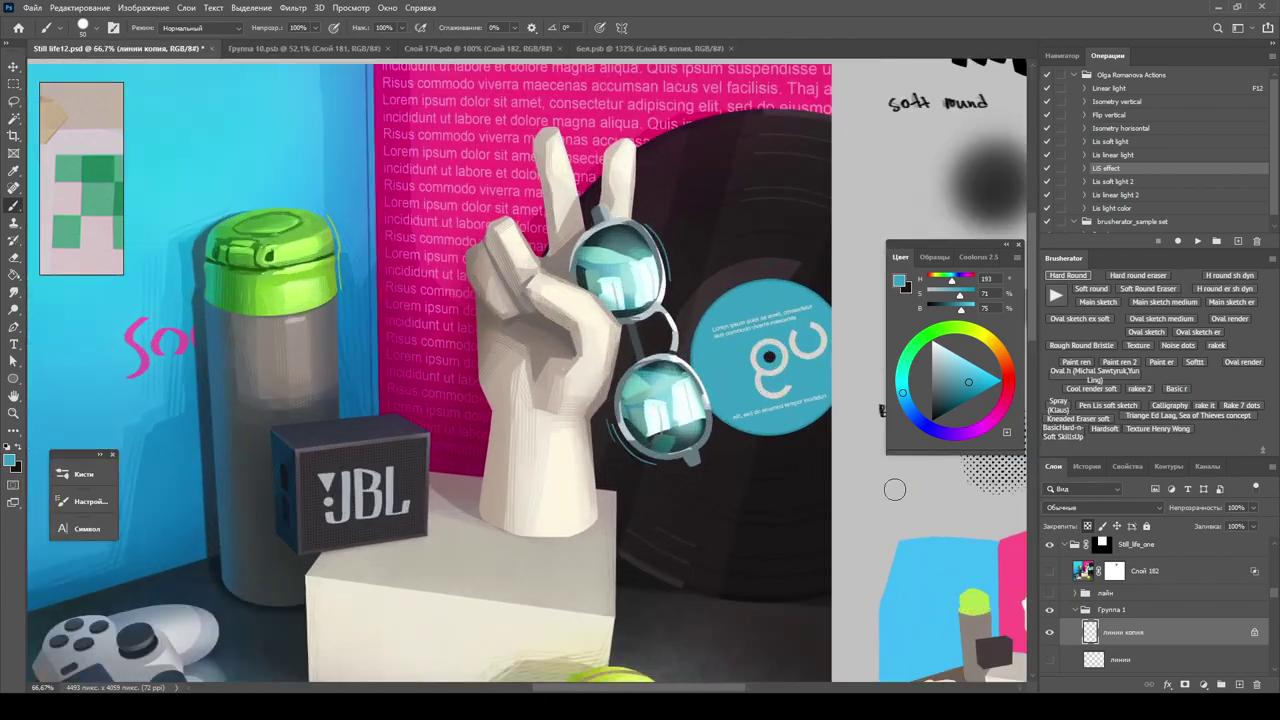
pyautogui.rightClick(650, 255)
pyautogui.doubleClick(763, 567)
pyautogui.moveTo(568, 405); pyautogui.dragTo(698, 305)
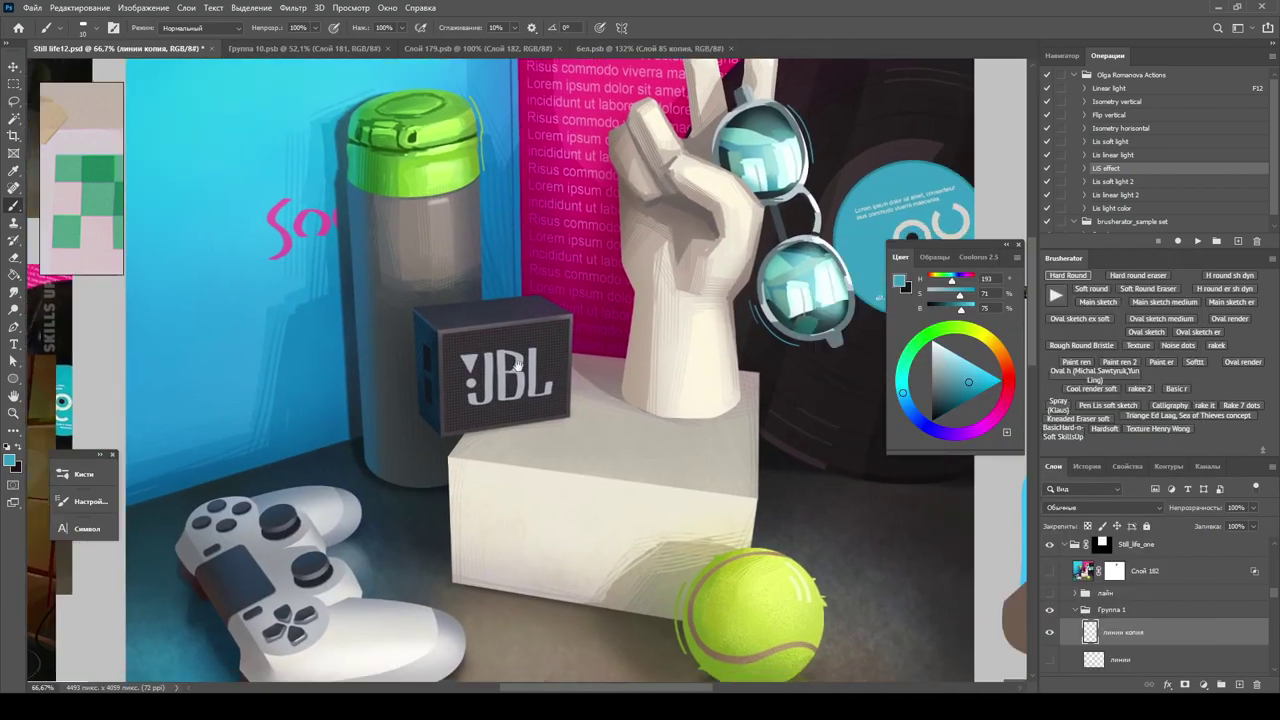
# Draw a thin blue accent line beside the upper right edge of the JBL speaker's top face.
pyautogui.scroll(3, 565, 505)
pyautogui.scroll(-3, 550, 390)
pyautogui.scroll(2, 525, 197)
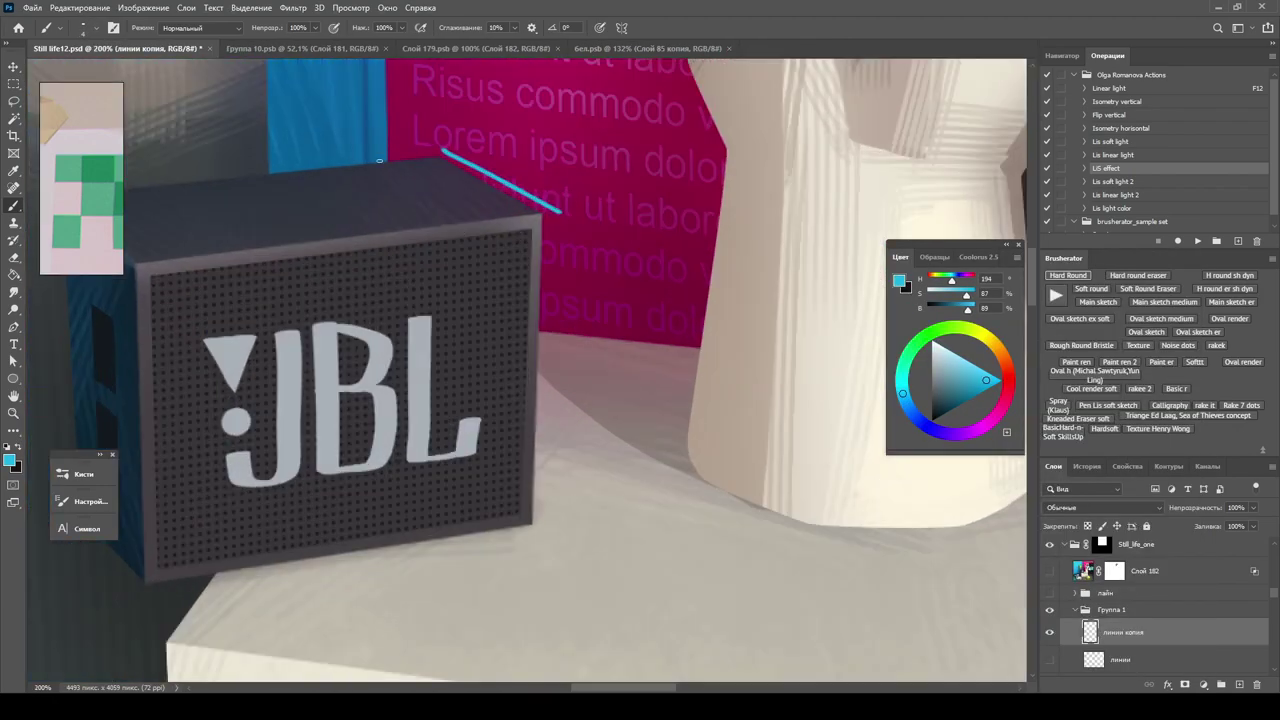
pyautogui.scroll(-1, 525, 197)
pyautogui.scroll(1, 525, 197)
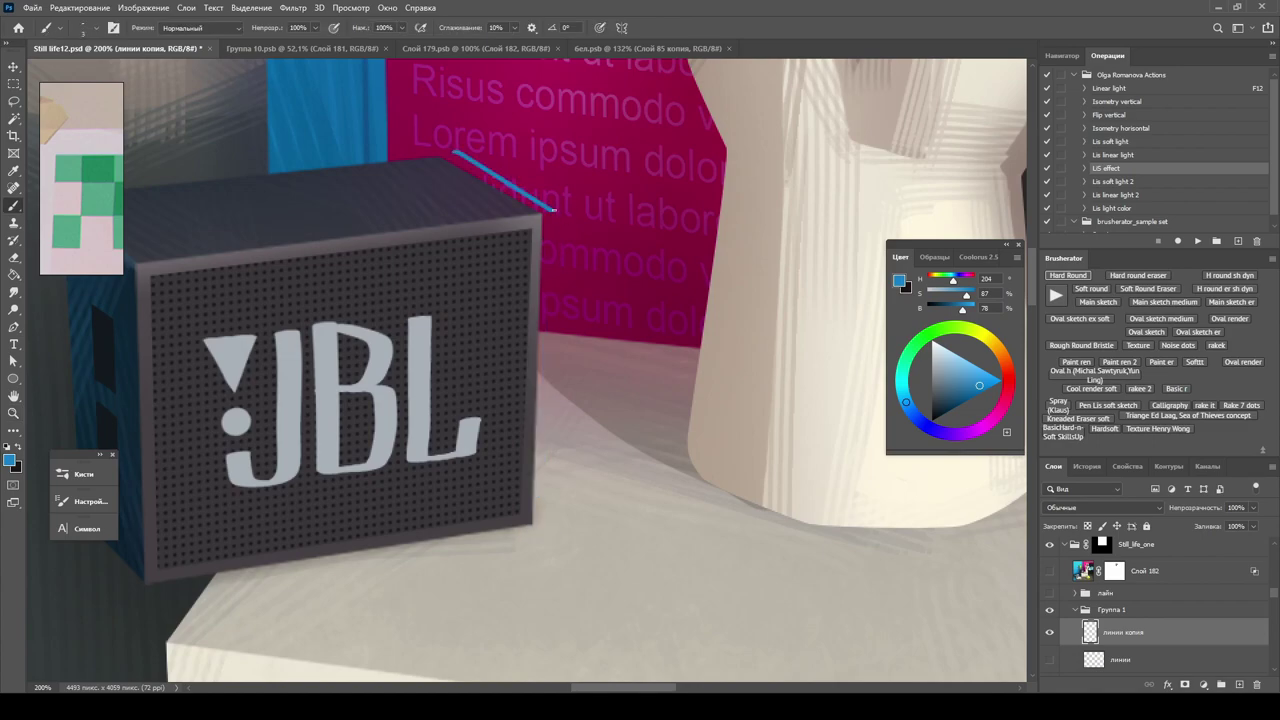
# Draw a thin blue accent line down beside the right edge of the JBL speaker's front face.
pyautogui.keyDown('shift'); pyautogui.click(542, 460); pyautogui.keyUp('shift')
pyautogui.scroll(-3, 542, 460)
pyautogui.scroll(3, 600, 300)
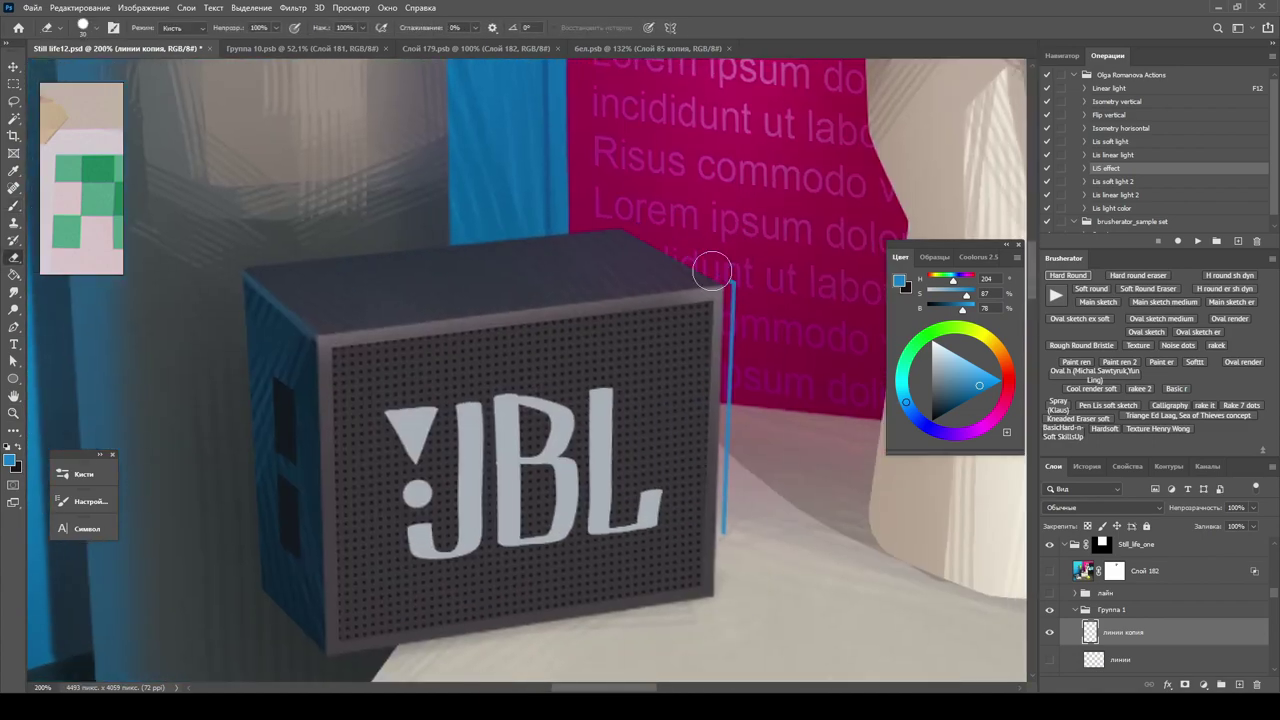
pyautogui.scroll(-3, 740, 384)
pyautogui.scroll(1, 740, 384)
pyautogui.scroll(-1, 740, 384)
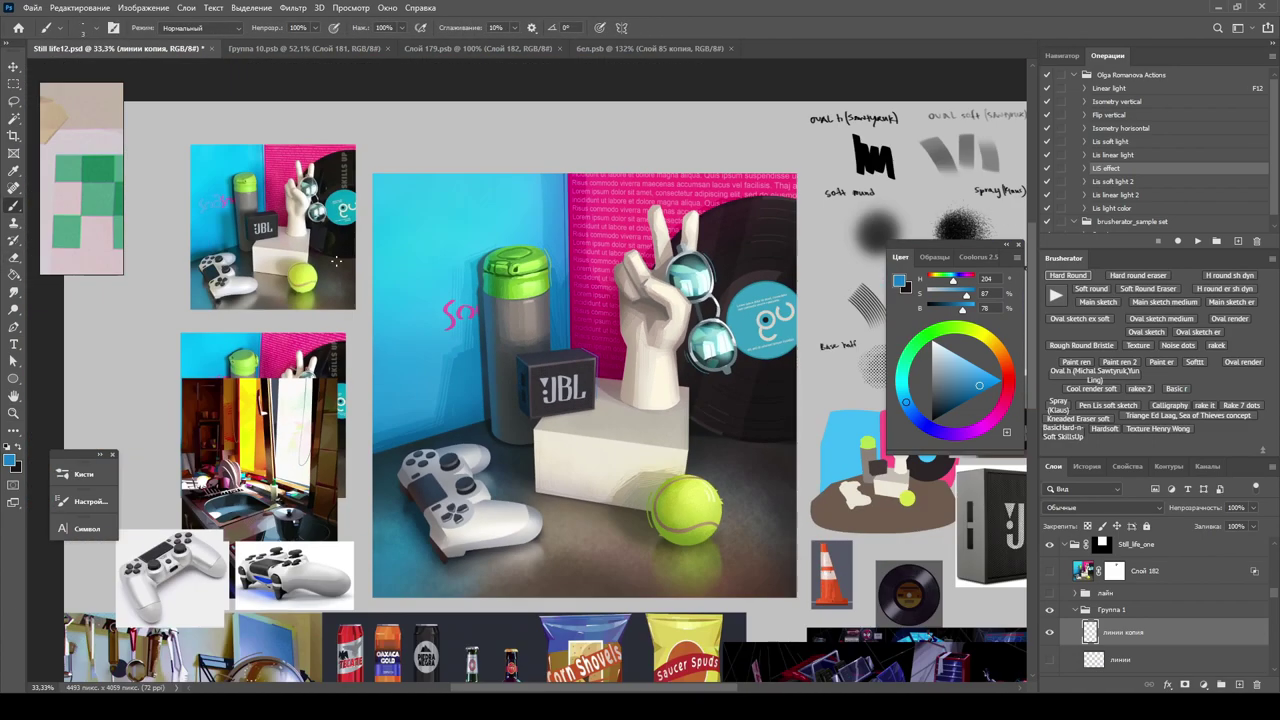
# Lock the transparency of линии копия and recolour the speaker's accent lines with blue sampled from the backdrop.
pyautogui.scroll(2, 740, 384)
pyautogui.press('e')
pyautogui.press('b')
pyautogui.press('x')
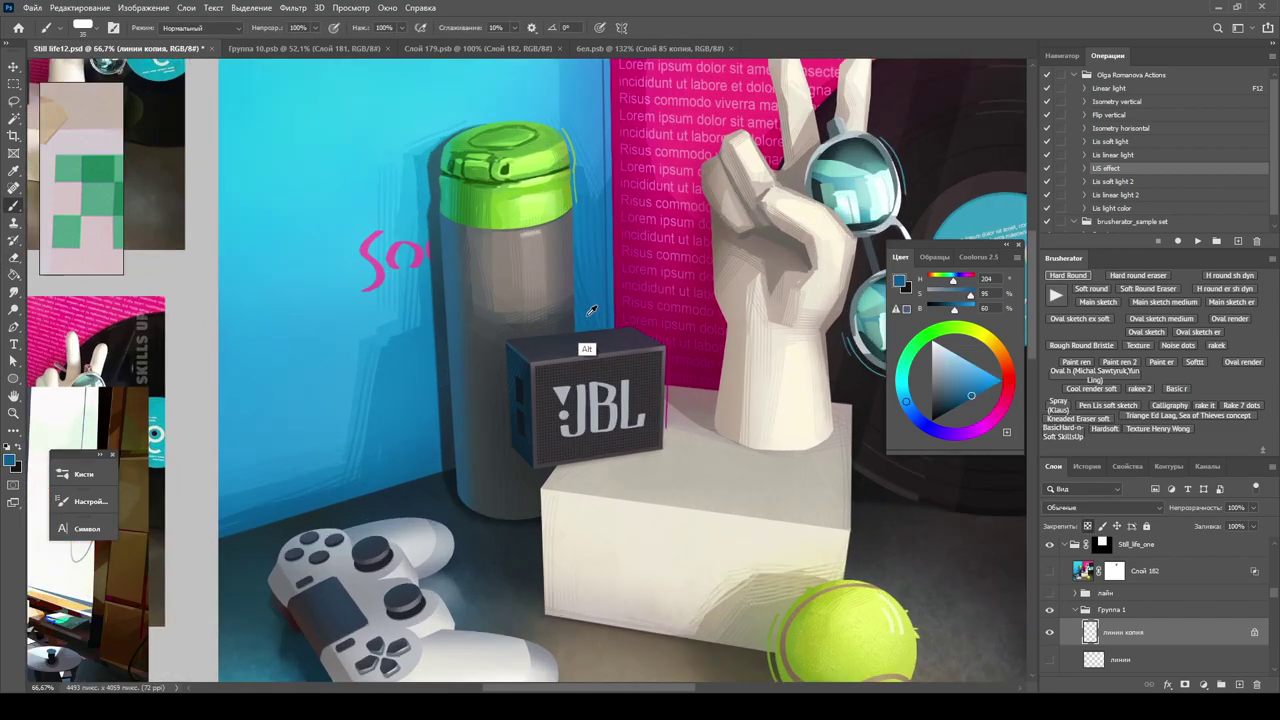
pyautogui.scroll(-3, 673, 355)
pyautogui.scroll(3, 638, 225)
pyautogui.press('v')
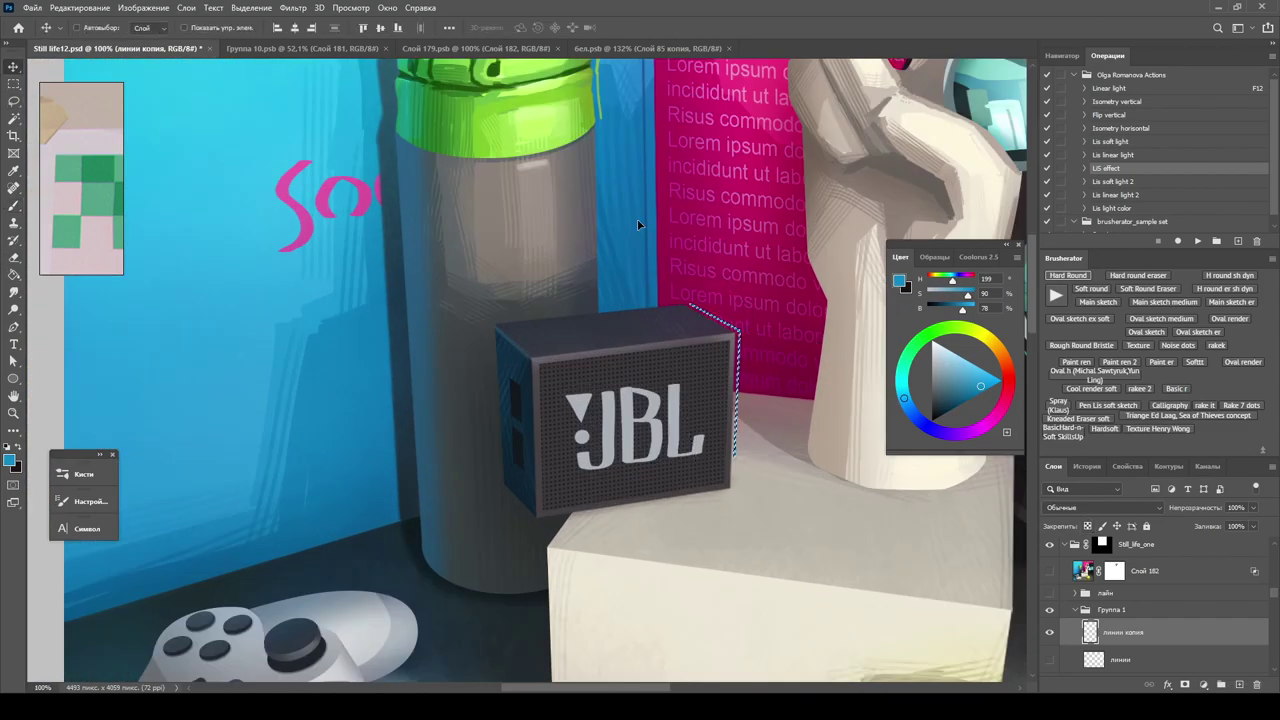
# Sample a light grey from the white box and draw a thin accent line at its upper right corner.
pyautogui.scroll(-3, 638, 221)
pyautogui.scroll(2, 718, 242)
pyautogui.press('b')
pyautogui.keyDown('alt'); pyautogui.click(718, 242); pyautogui.keyUp('alt')
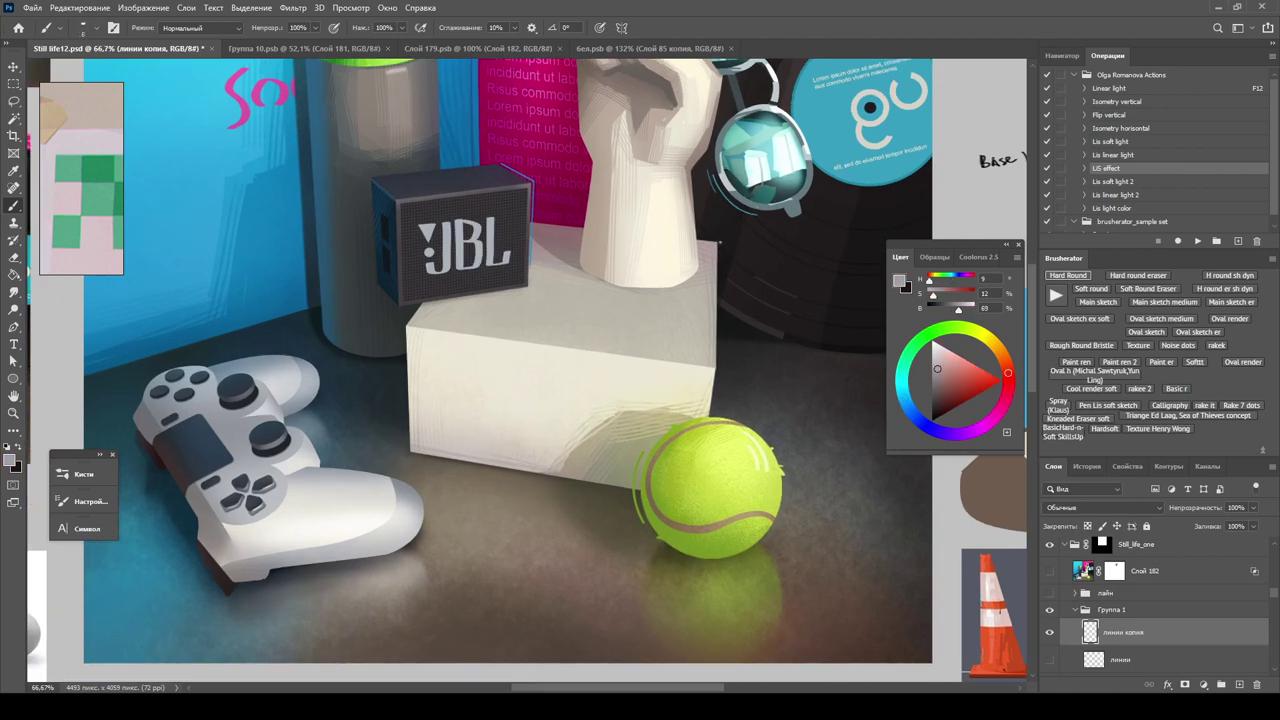
# Sample a neutral grey and draw a thin accent arc above the outer edge of the controller's near grip.
pyautogui.scroll(-1, 732, 256)
pyautogui.scroll(4, 691, 294)
pyautogui.keyDown('alt'); pyautogui.click(759, 257); pyautogui.keyUp('alt')
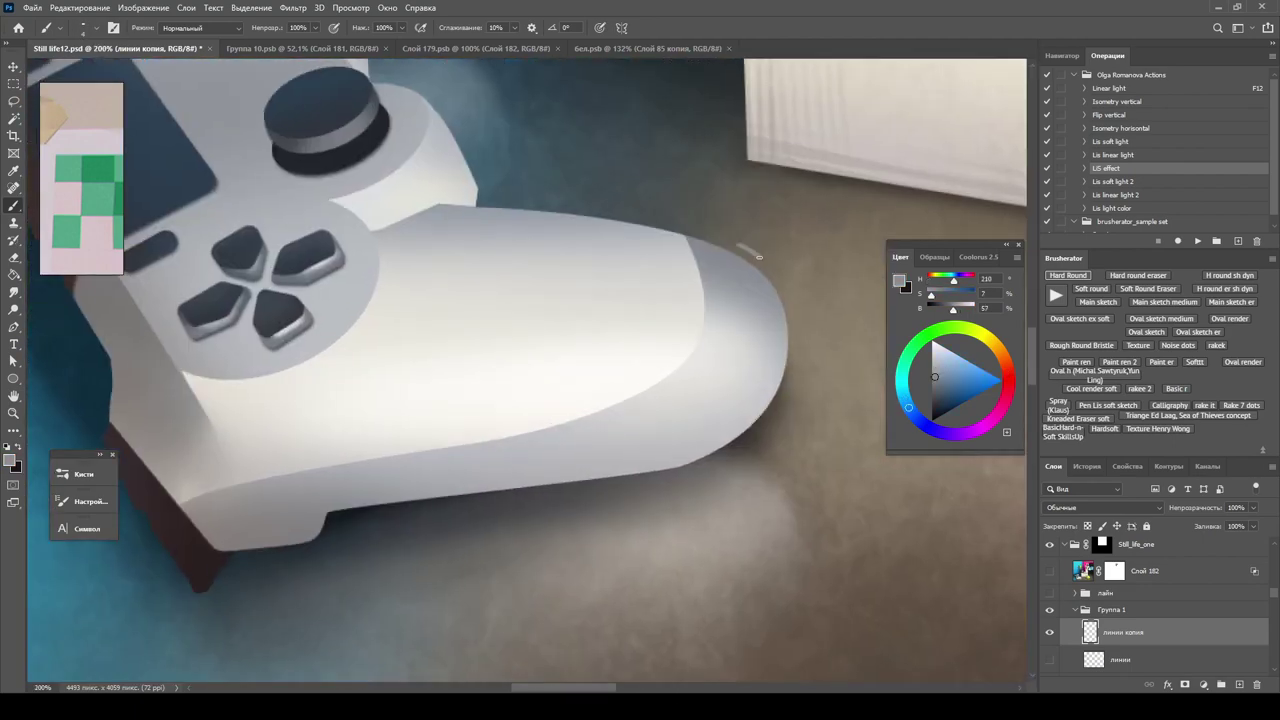
pyautogui.scroll(-3, 530, 370)
pyautogui.scroll(1, 414, 423)
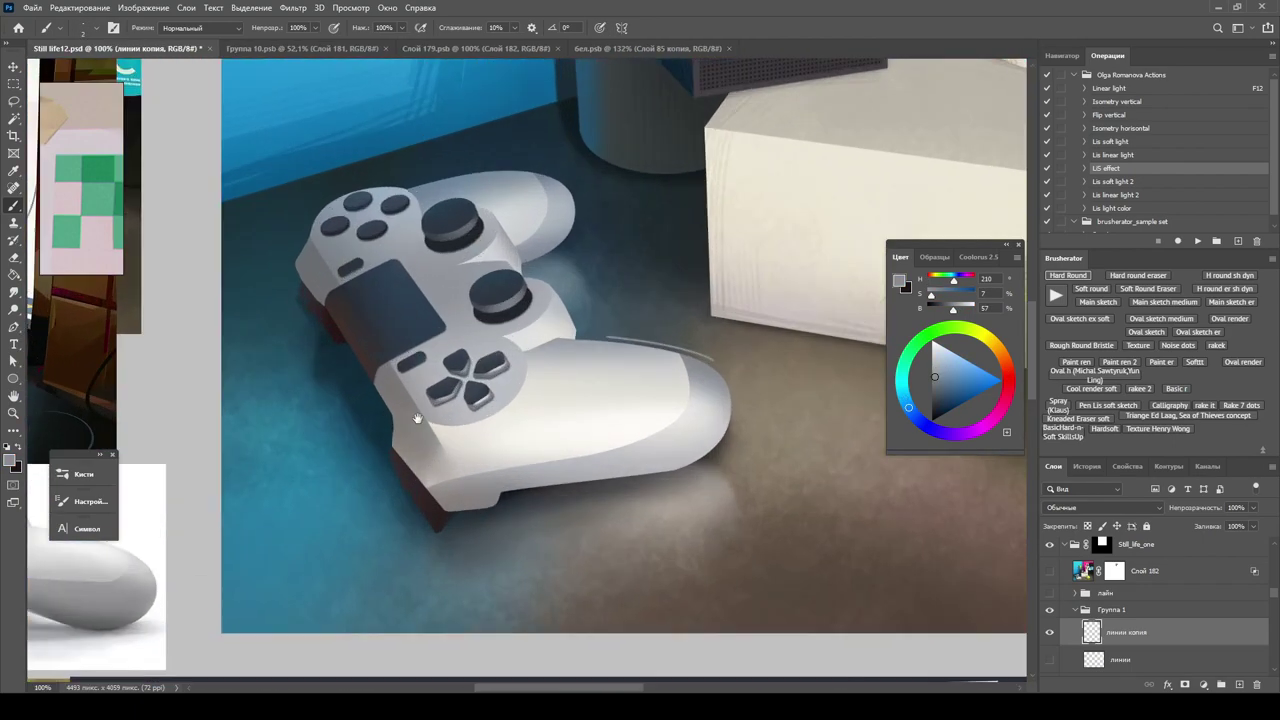
# Sample blue from the backdrop and draw two thin accent arcs above the controller's action buttons.
pyautogui.scroll(3, 414, 423)
pyautogui.keyDown('alt'); pyautogui.click(586, 227); pyautogui.keyUp('alt')
pyautogui.scroll(-3, 495, 289)
pyautogui.scroll(3, 495, 289)
pyautogui.moveTo(482, 308); pyautogui.dragTo(497, 282)
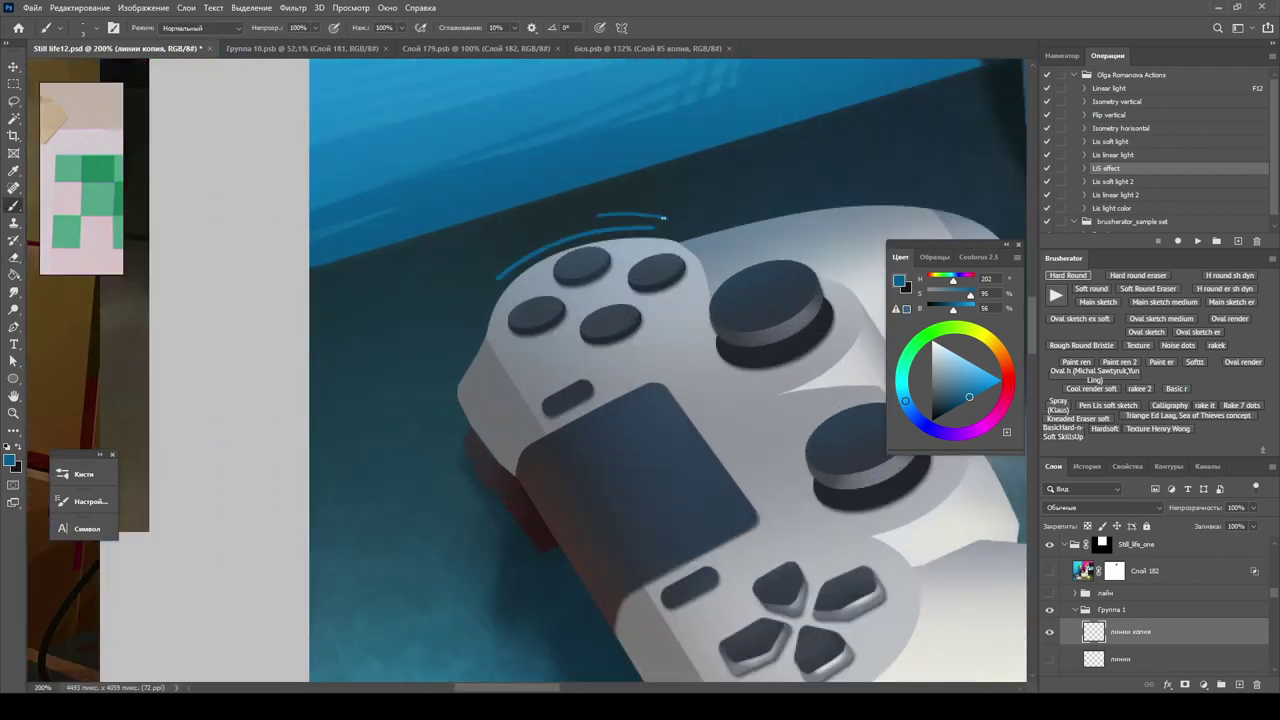
pyautogui.scroll(-1, 662, 216)
pyautogui.scroll(-2, 655, 243)
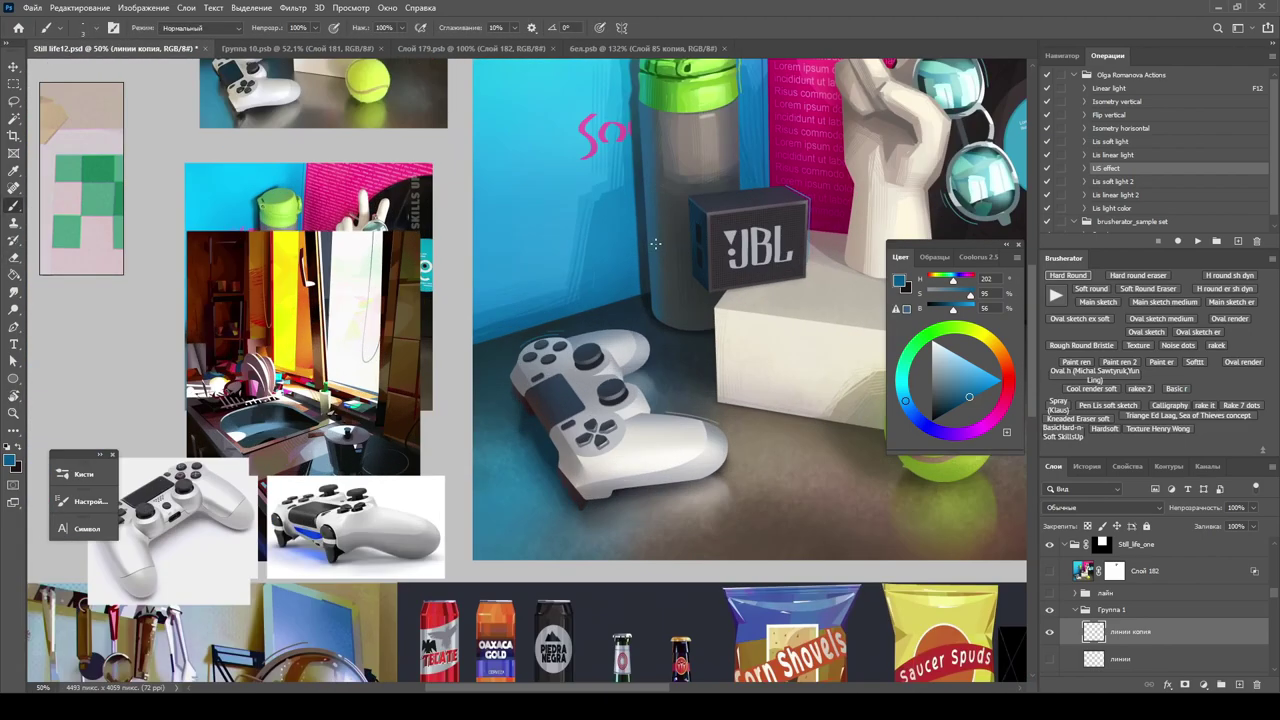
# Draw thin blue accent lines along the white box's upper left edge and down its left side.
pyautogui.scroll(3, 655, 243)
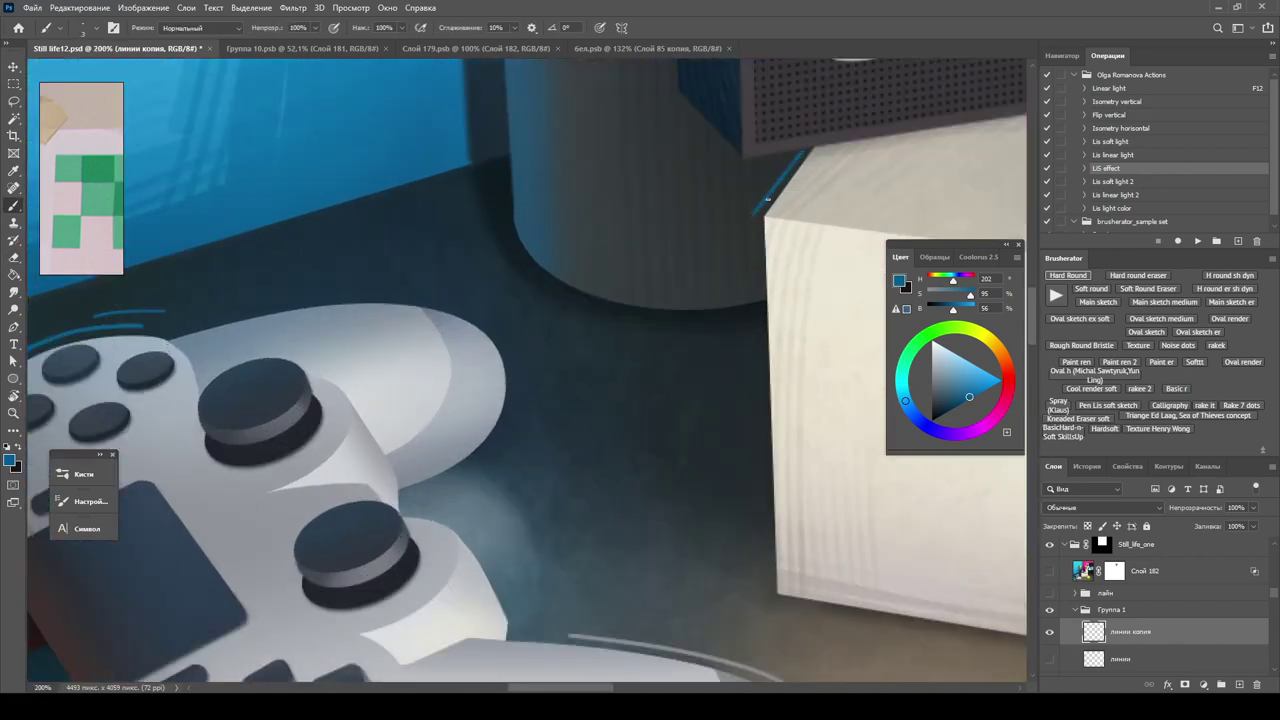
pyautogui.scroll(-3, 530, 372)
pyautogui.scroll(2, 530, 372)
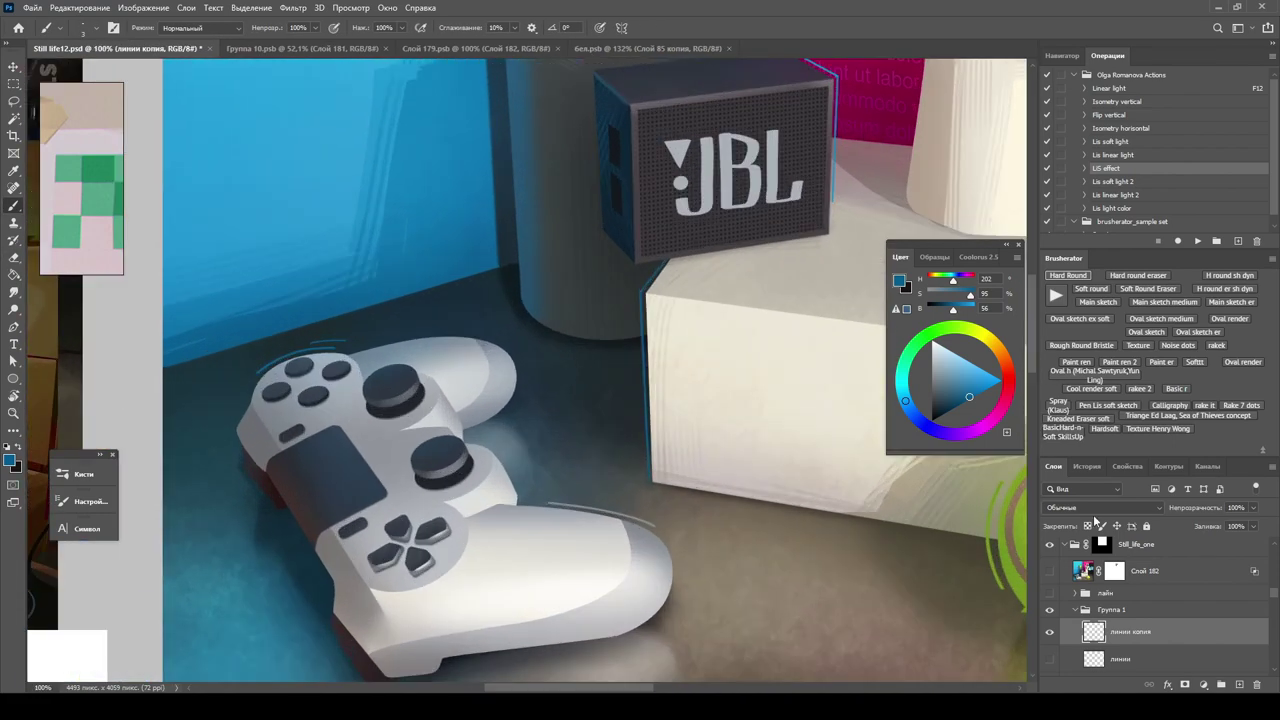
pyautogui.scroll(-1, 760, 435)
pyautogui.scroll(-1, 596, 322)
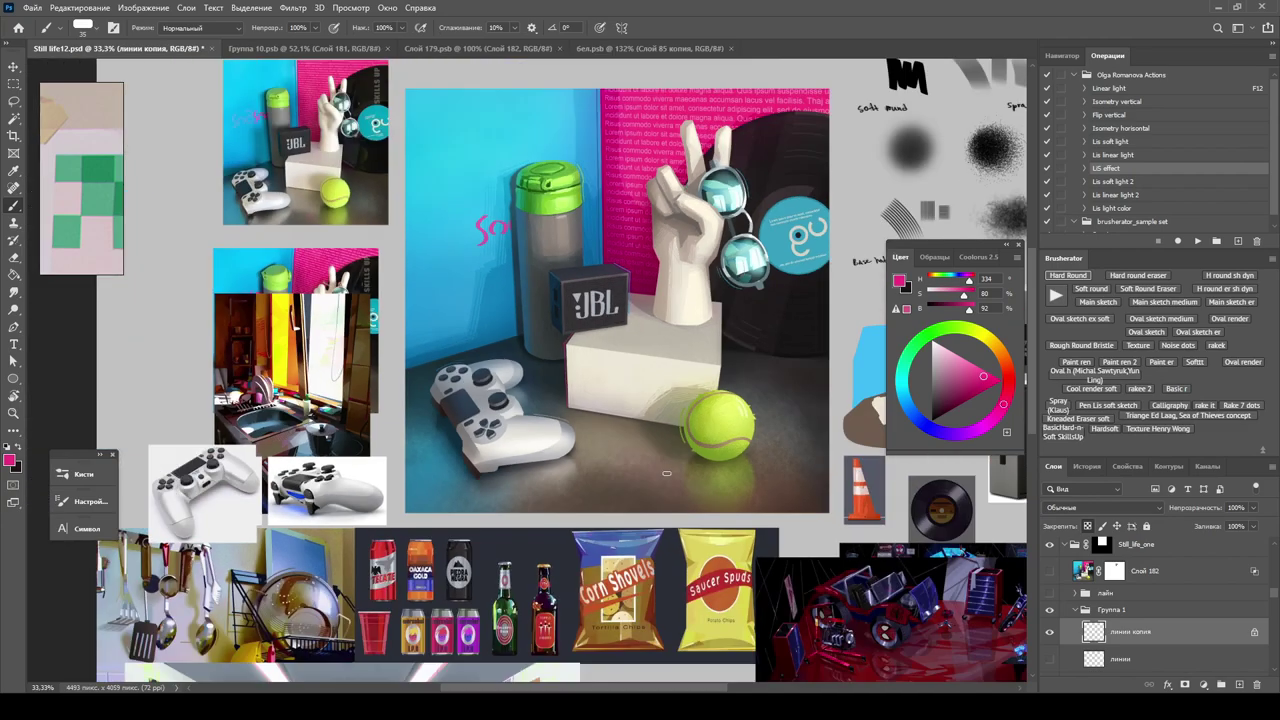
# Load the outline of Слой 182 as a selection, hide that layer and add an empty layer above it.
pyautogui.press('z')
pyautogui.moveTo(470, 287); pyautogui.dragTo(400, 282)
pyautogui.moveTo(507, 277); pyautogui.dragTo(690, 444)
pyautogui.click(1086, 624)
pyautogui.click(1050, 626)
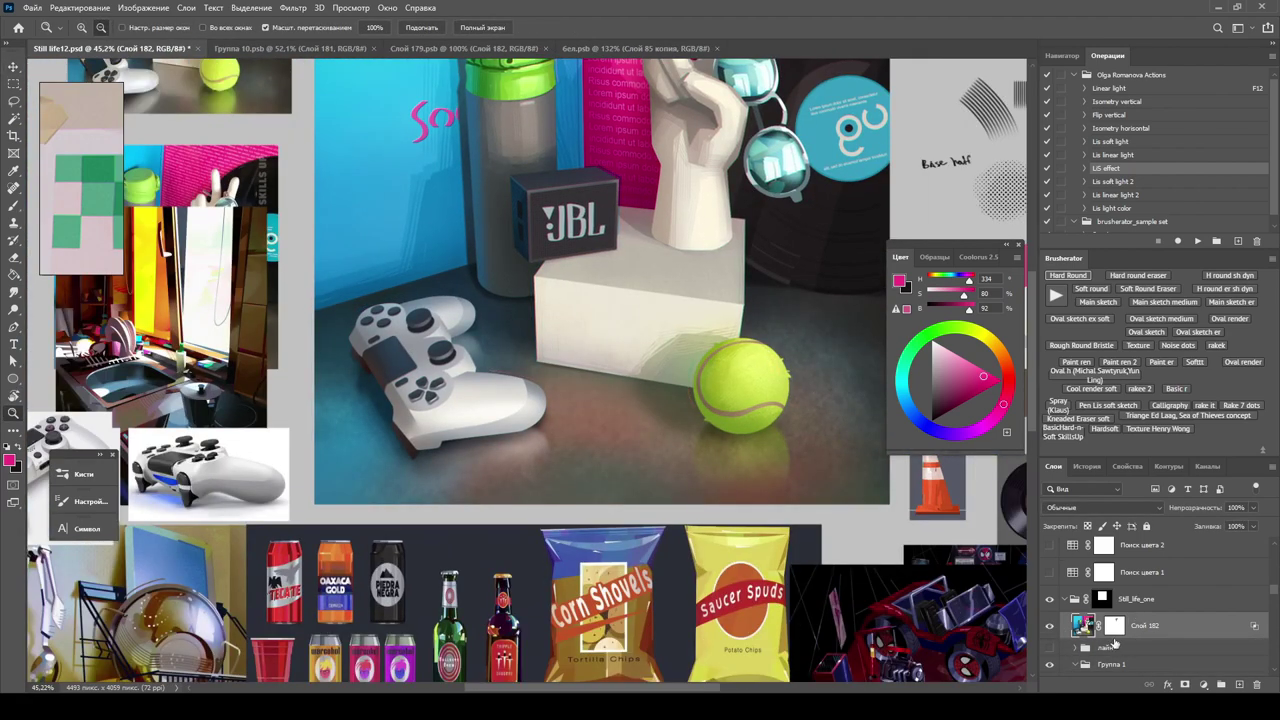
pyautogui.keyDown('ctrl'); pyautogui.click(1082, 625); pyautogui.keyUp('ctrl')
pyautogui.click(1050, 626)
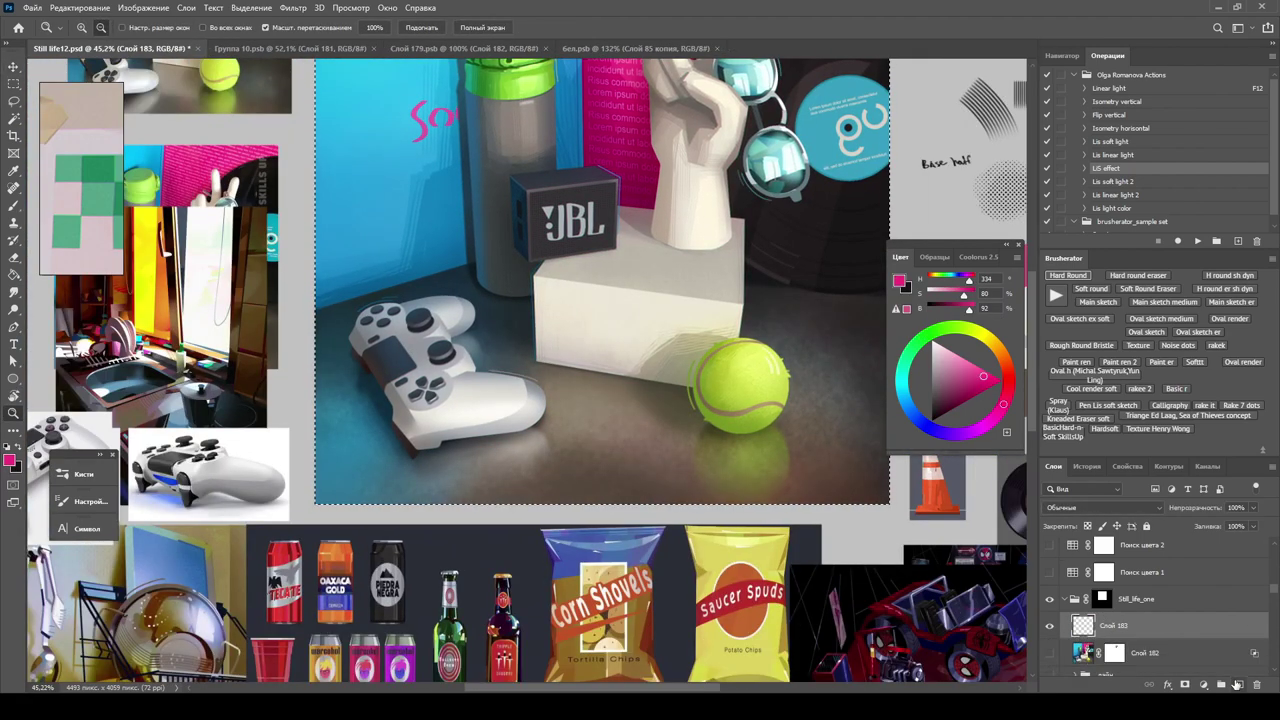
# Place a merged copy of the selected visible artwork on a layer above Слой 182.
pyautogui.scroll(-1, 1136, 607)
pyautogui.hotkey('ctrl', 't')
pyautogui.hotkey('ctrl', 'd')
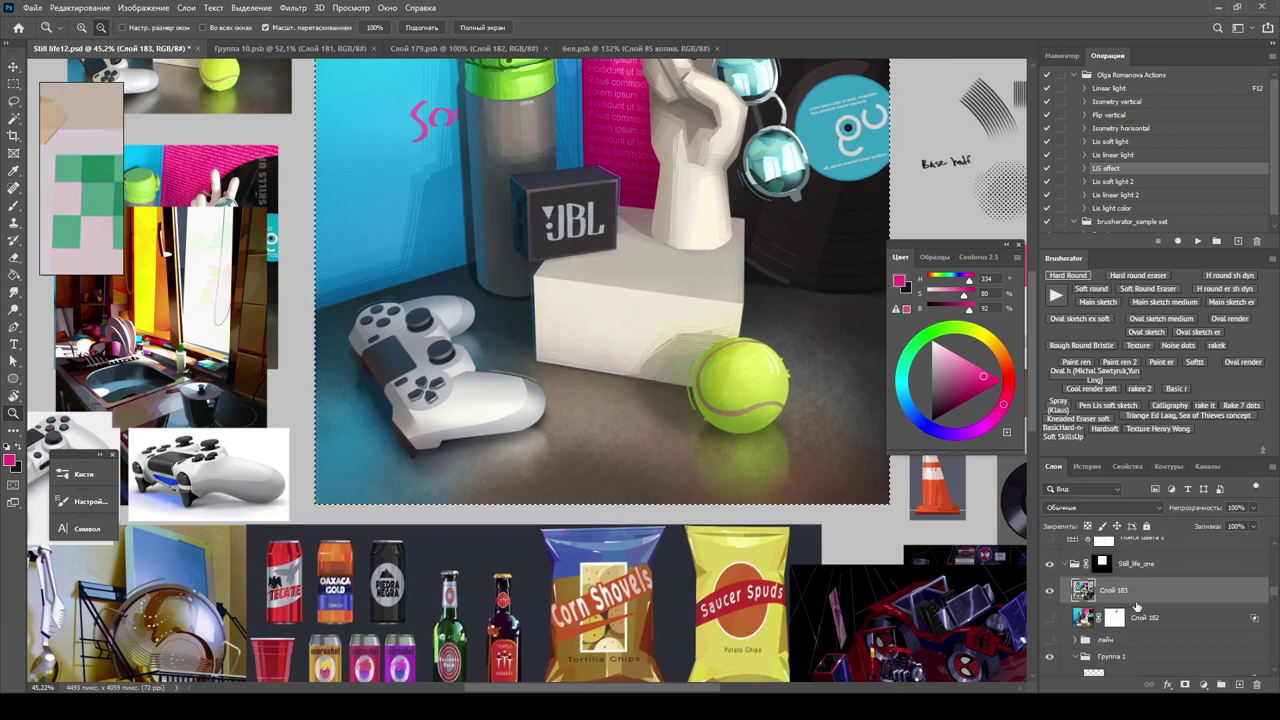
pyautogui.hotkey('ctrl', 'shift', 'alt', 'e')
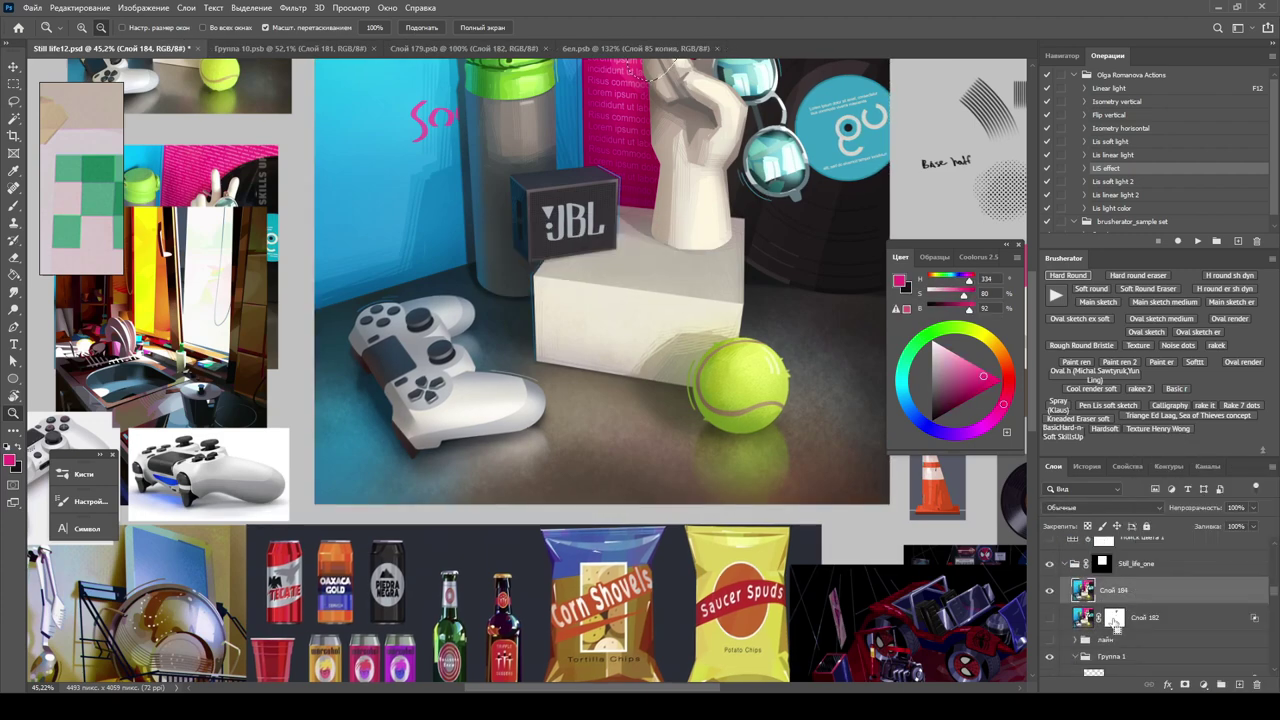
# Copy the mask of Слой 182 to Слой 184 and restrict the blending channels of Слой 184 to R.
pyautogui.scroll(-3, 724, 252)
pyautogui.scroll(6, 724, 252)
pyautogui.click(1170, 620)
pyautogui.doubleClick(1170, 622)
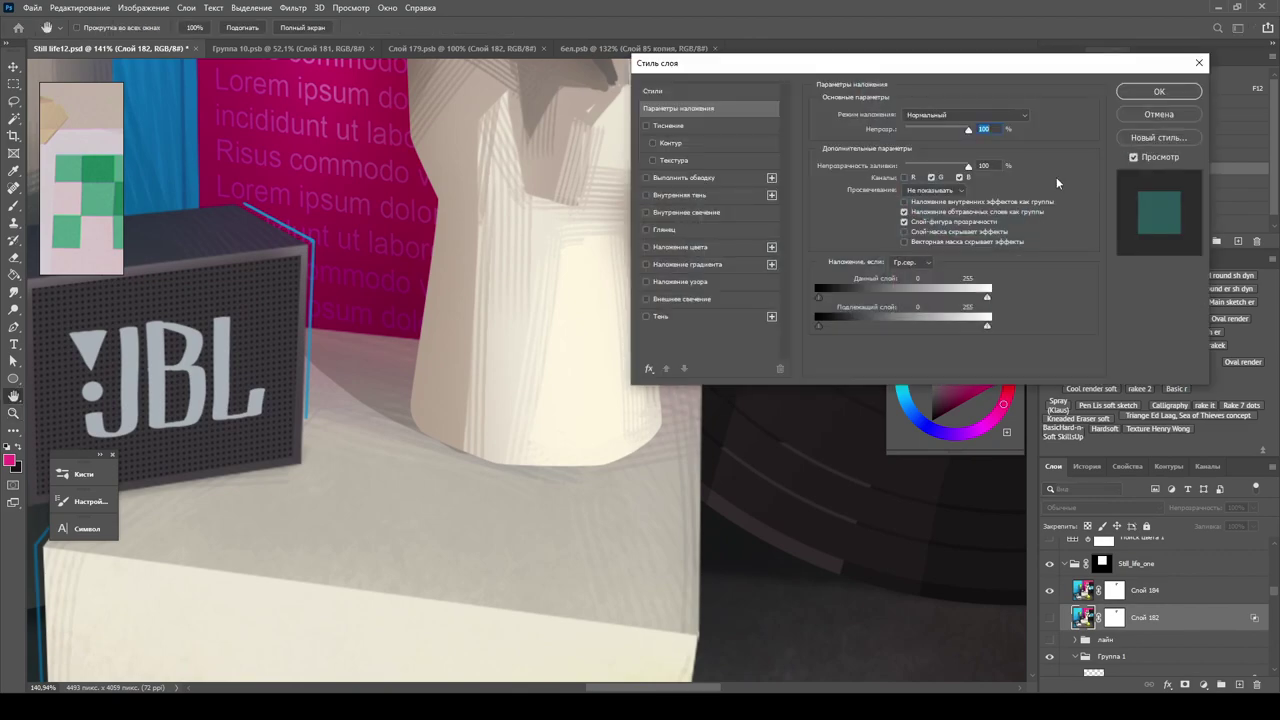
pyautogui.click(1141, 112)
pyautogui.doubleClick(1200, 590)
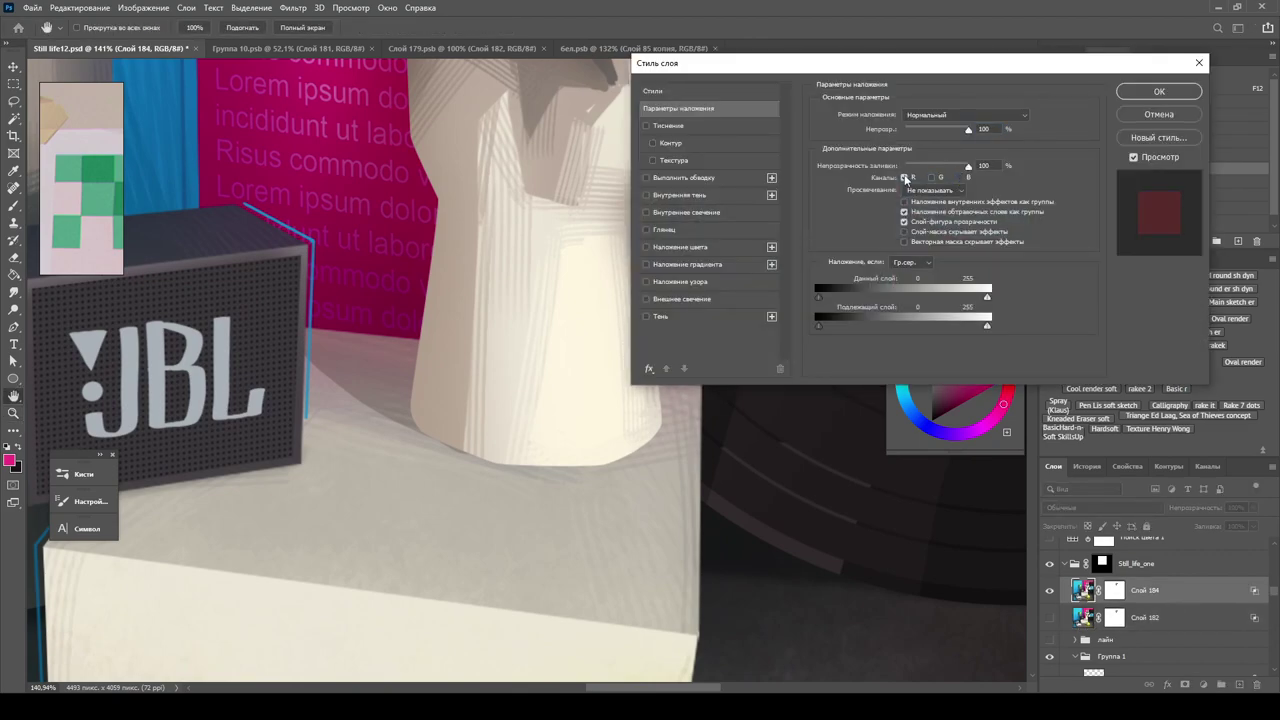
pyautogui.click(1158, 92)
# Delete the old Слой 182 layer and inspect the colour fringing around the controller and box.
pyautogui.scroll(-2, 771, 571)
pyautogui.scroll(-4, 974, 495)
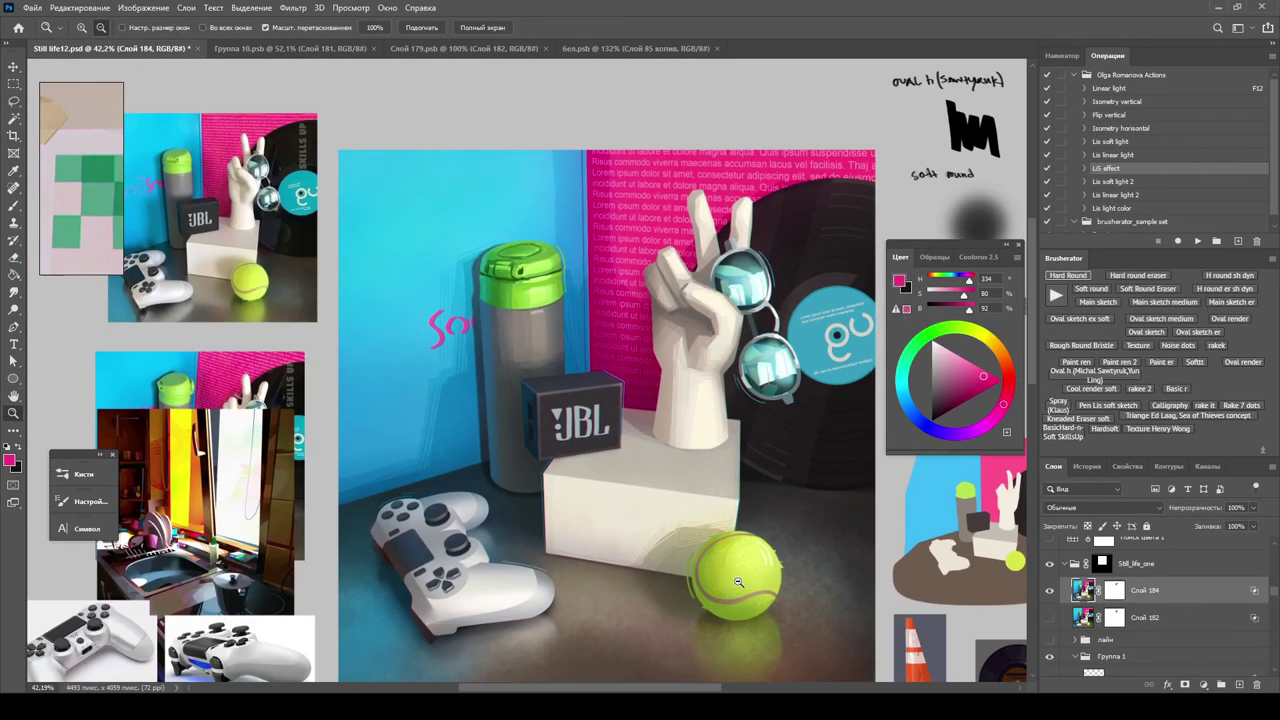
pyautogui.scroll(8, 832, 330)
pyautogui.scroll(-5, 832, 330)
pyautogui.click(1102, 563)
pyautogui.scroll(5, 623, 343)
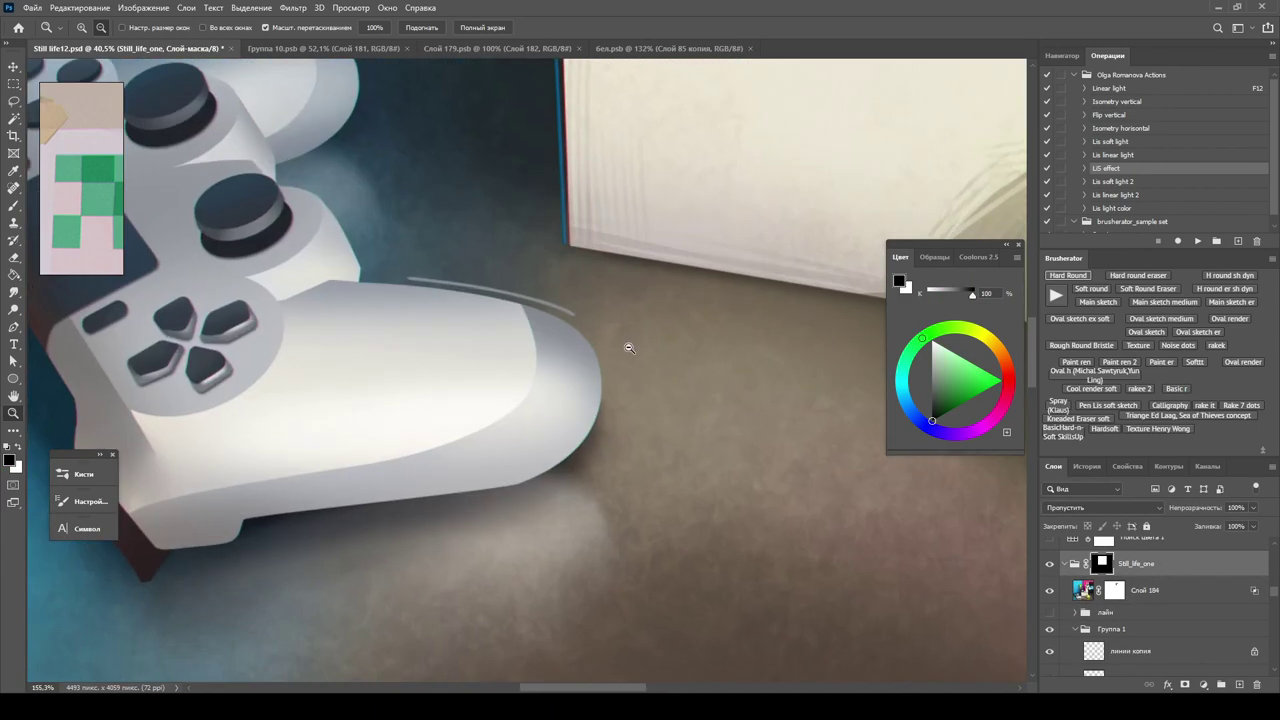
pyautogui.scroll(-2, 385, 222)
pyautogui.scroll(-2, 385, 222)
pyautogui.scroll(-1, 1147, 640)
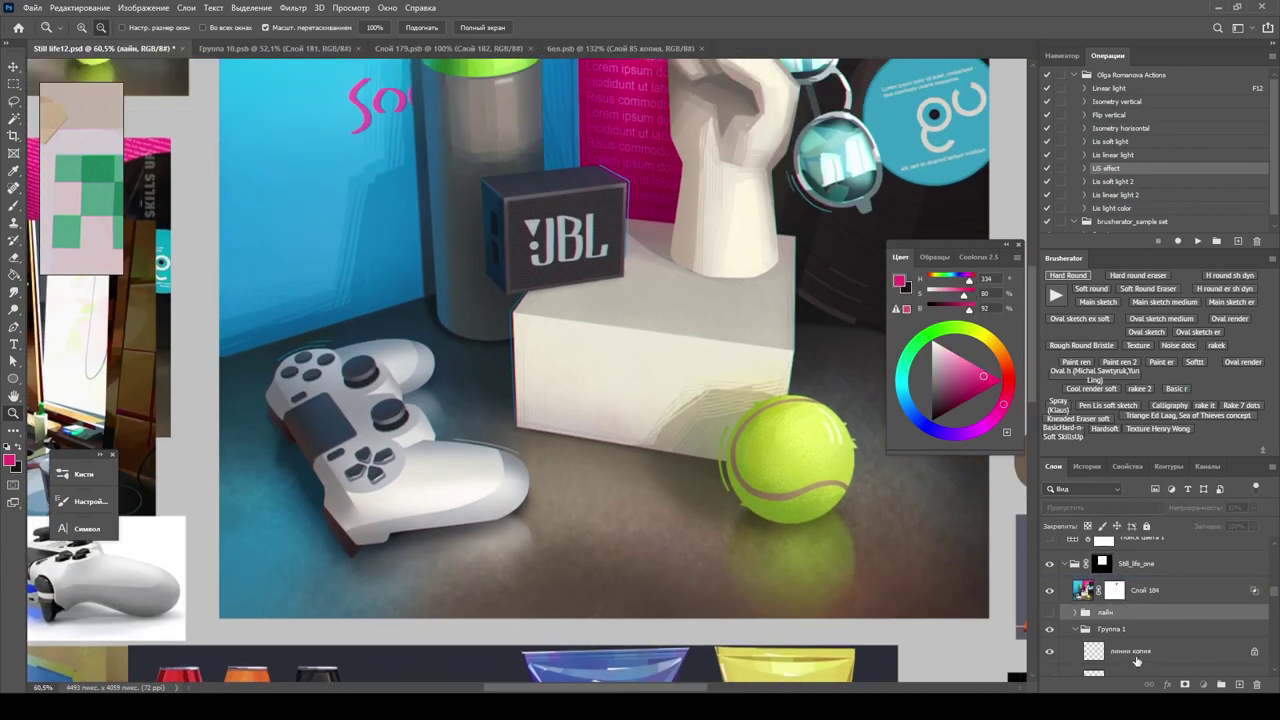
# Move the линии копия layer above Слой 184 and remove the old линии layer.
pyautogui.click(1147, 650)
pyautogui.moveTo(1147, 650); pyautogui.dragTo(1110, 575)
pyautogui.scroll(6, 617, 189)
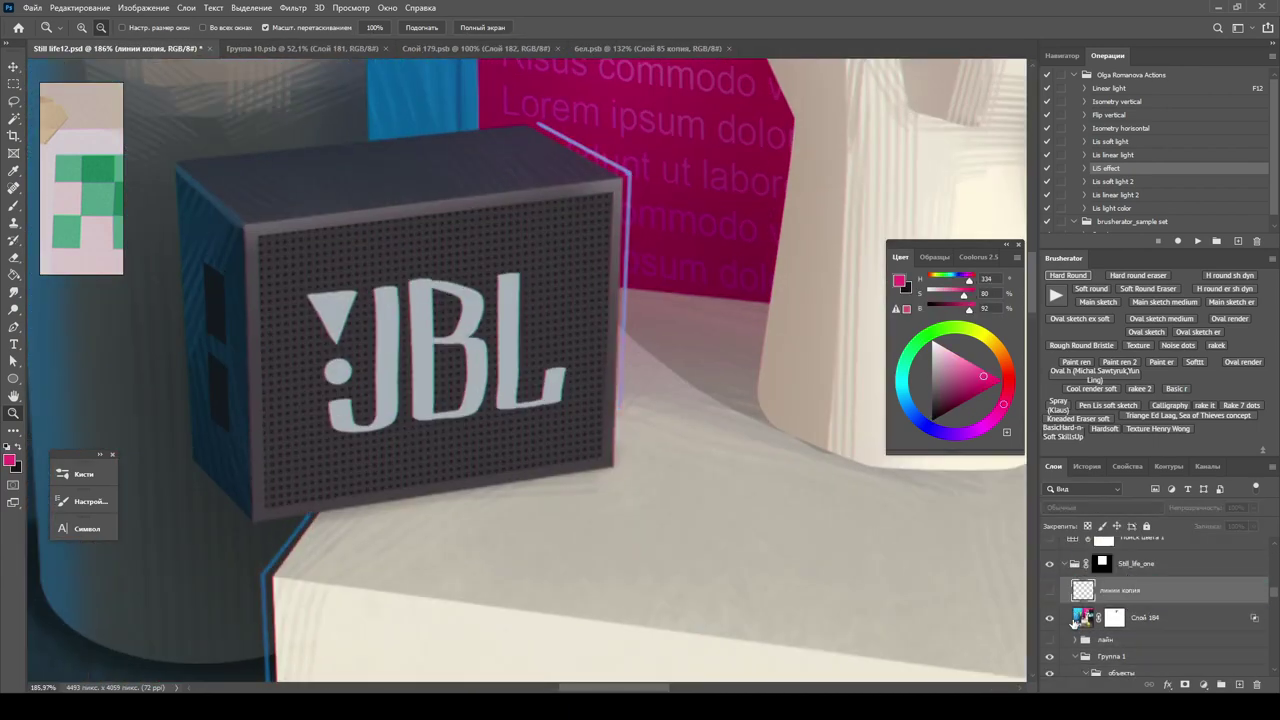
# Hide Слой 184, delete the лайн group and show the accent lines over the whole picture.
pyautogui.click(1083, 620)
pyautogui.scroll(-8, 635, 347)
pyautogui.click(1150, 639)
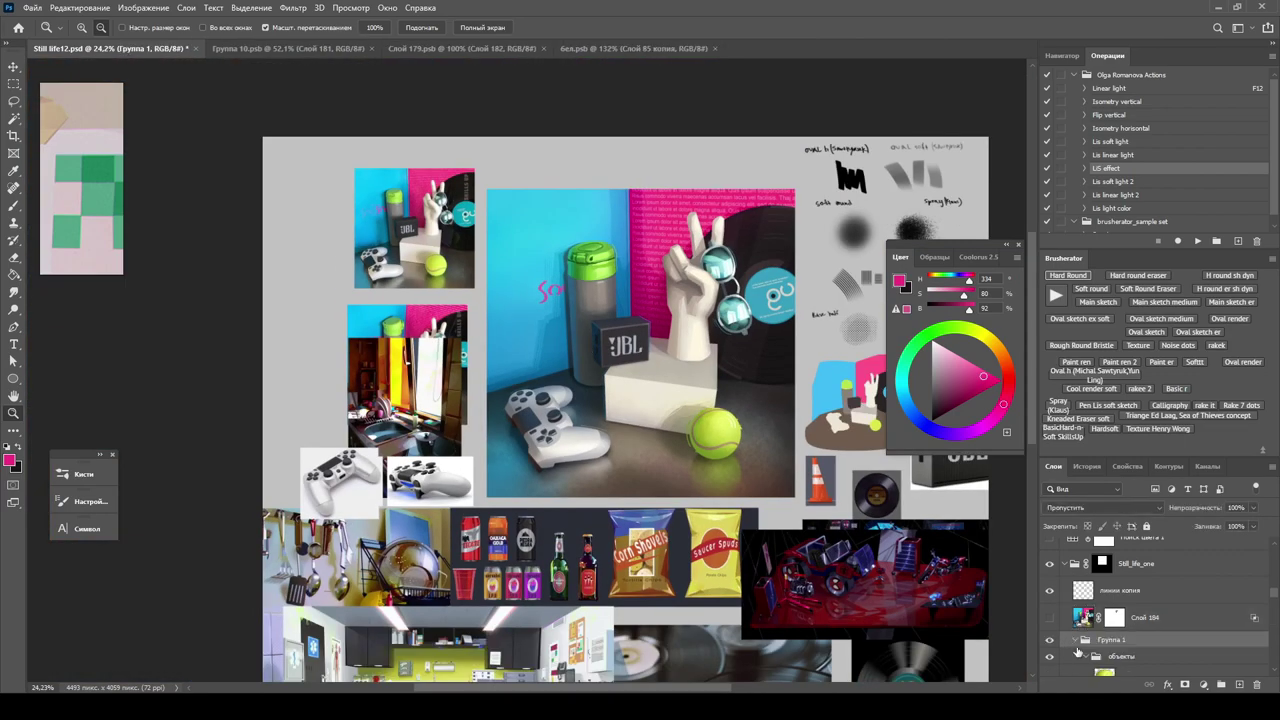
pyautogui.hotkey('ctrl', '0')
# Group the record label's layers inside пластинка and clip Слой 121 above them with Мягкий свет blending.
pyautogui.scroll(8, 645, 212)
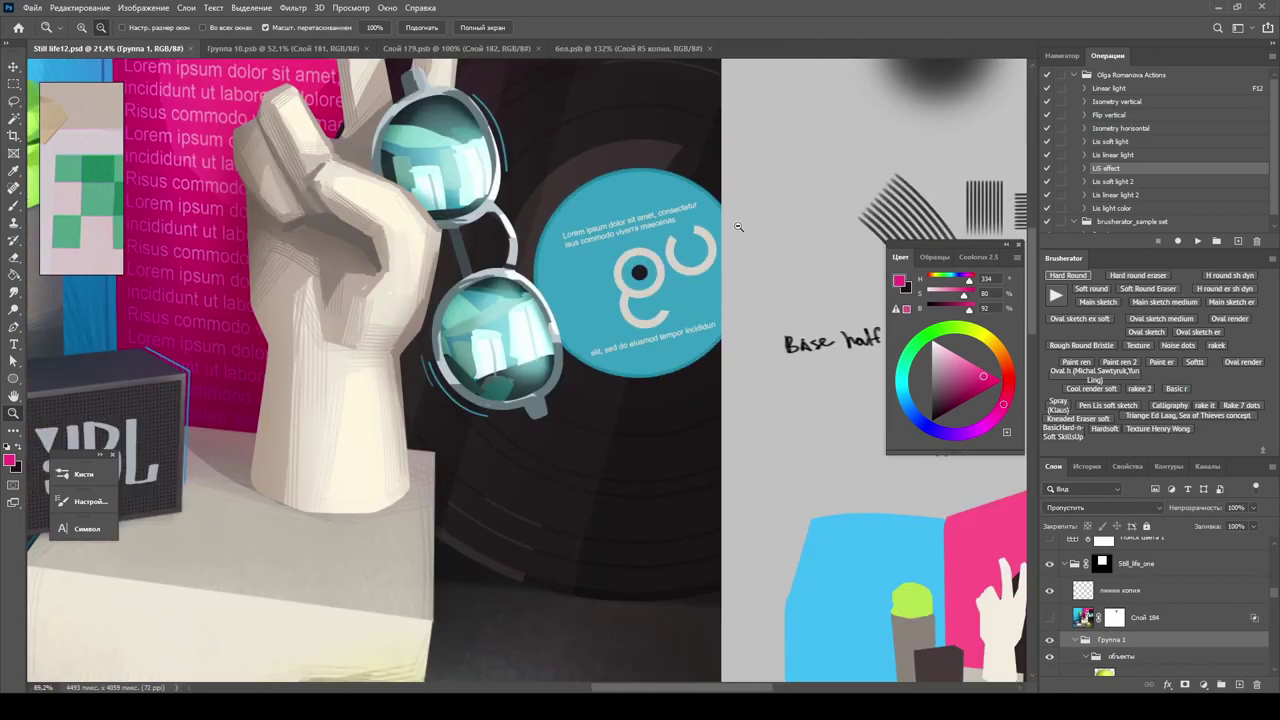
pyautogui.press('v')
pyautogui.keyDown('shift'); pyautogui.click(1127, 597); pyautogui.keyUp('shift')
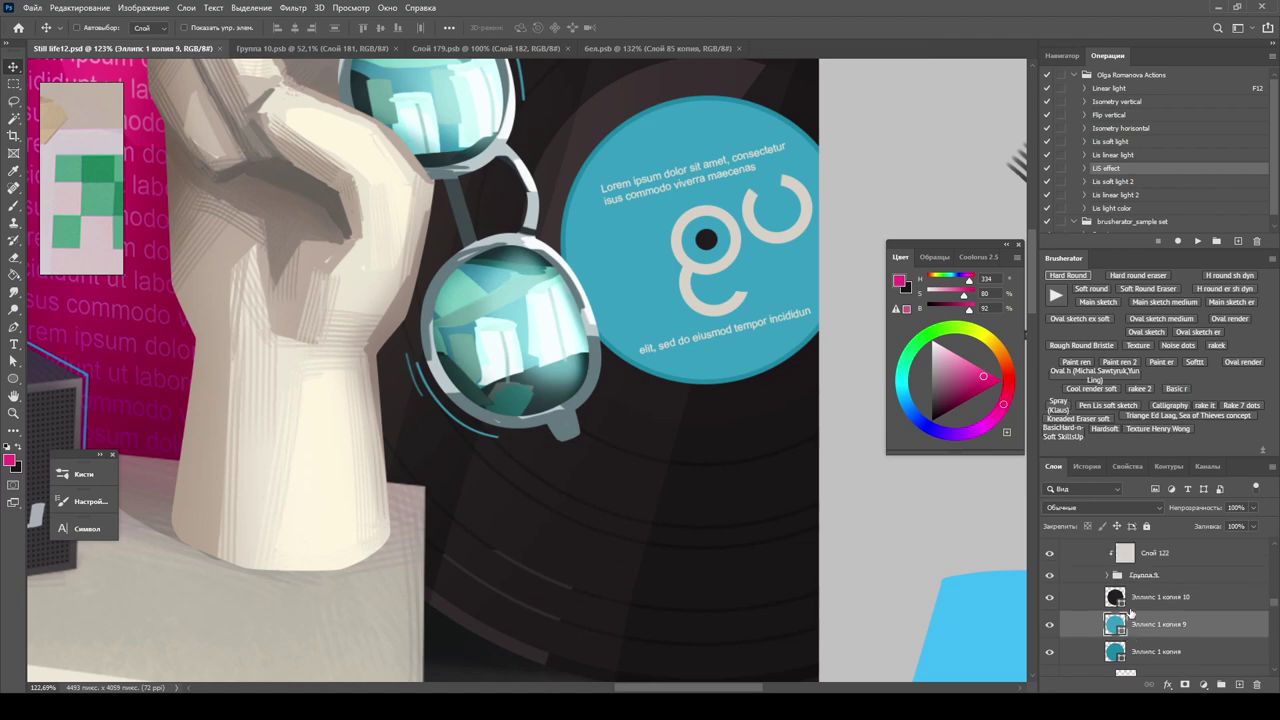
pyautogui.scroll(2, 1148, 589)
pyautogui.scroll(2, 1148, 590)
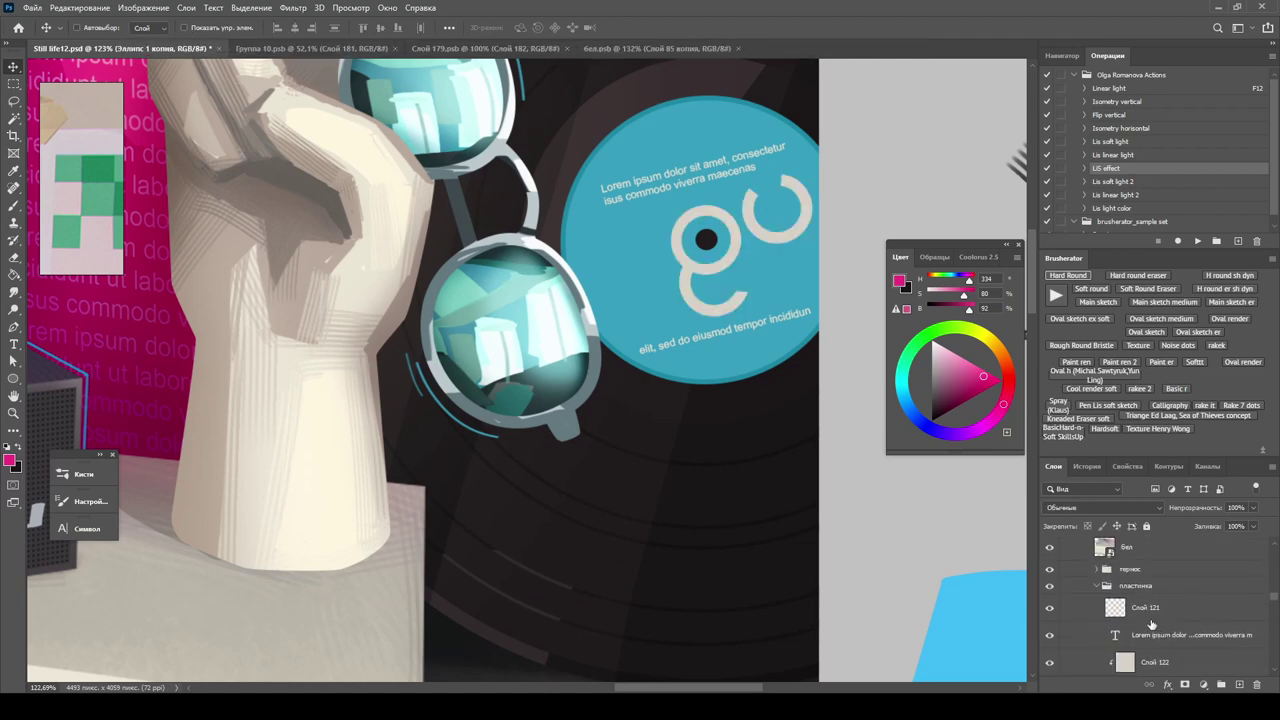
pyautogui.click(1140, 607)
pyautogui.press('z')
pyautogui.hotkey('ctrl', '-')
pyautogui.hotkey('ctrl', '-')
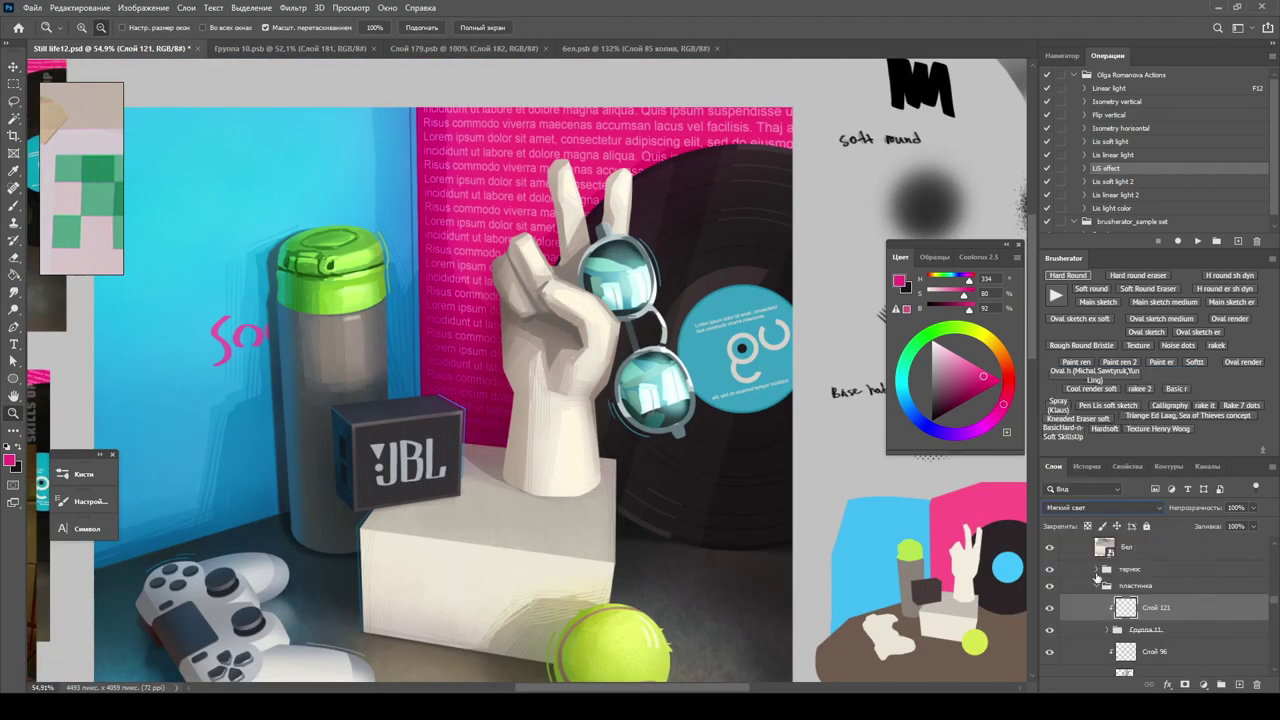
# Paint muted blue grain over the turquoise record label on Слой 121 with the Texture and Noise dots brushes.
pyautogui.click(1139, 344)
pyautogui.scroll(5, 705, 395)
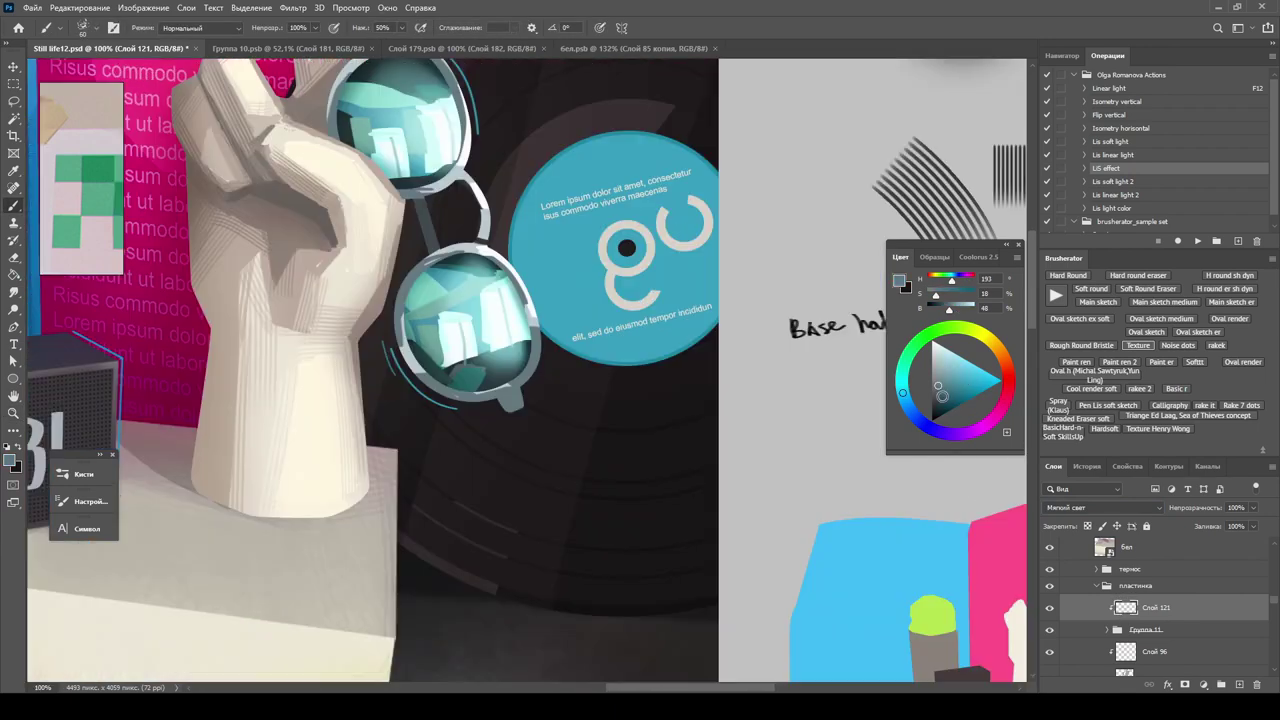
pyautogui.scroll(-3, 603, 341)
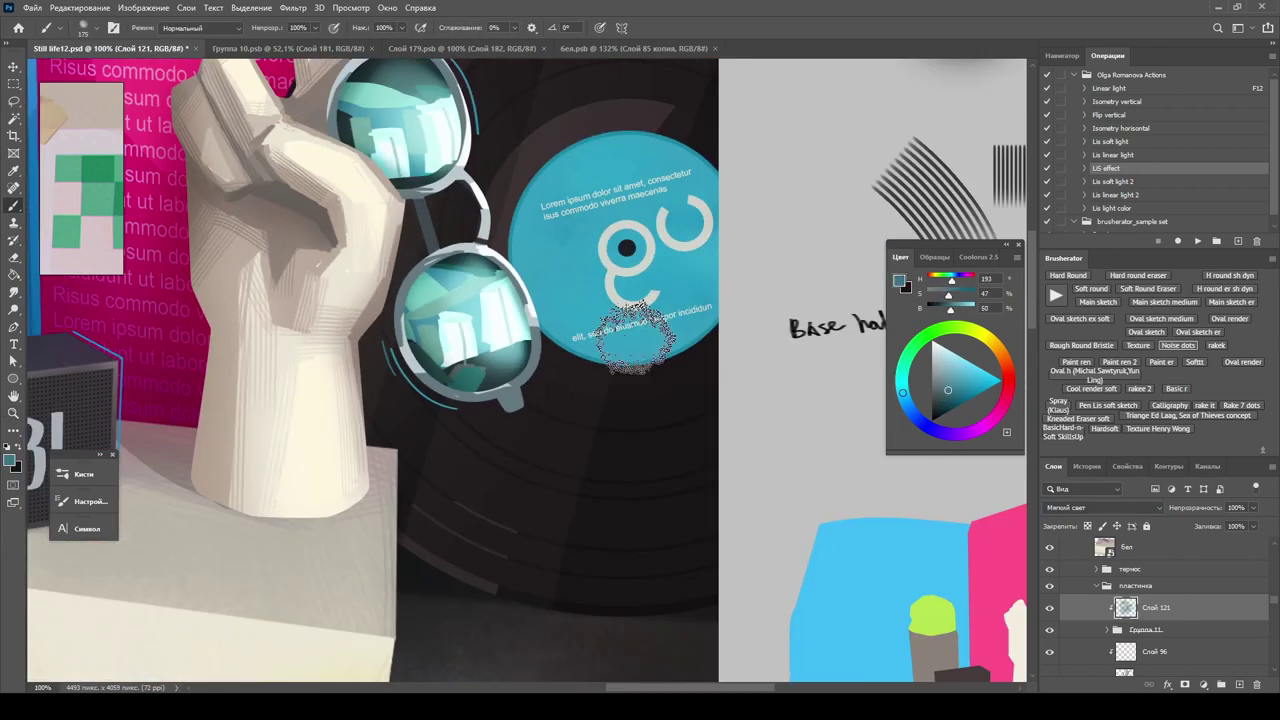
pyautogui.keyDown('alt'); pyautogui.click(678, 178); pyautogui.keyUp('alt')
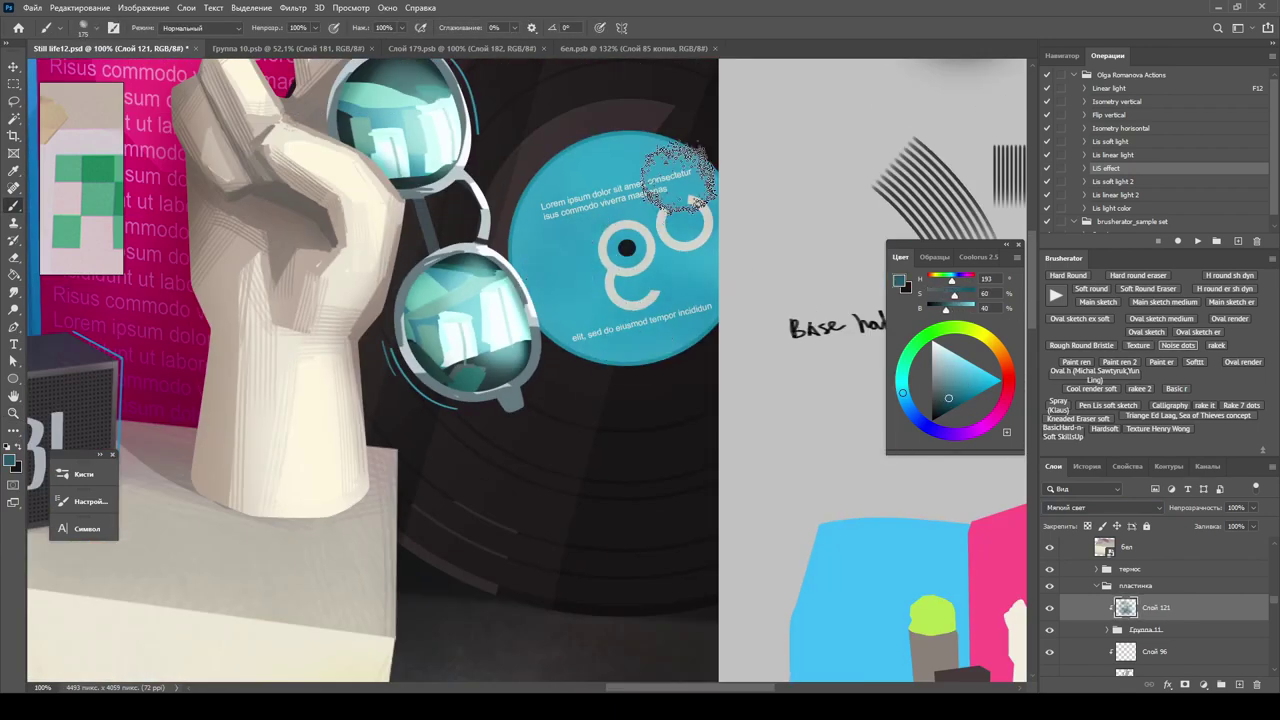
pyautogui.press(']')
pyautogui.scroll(3, 606, 248)
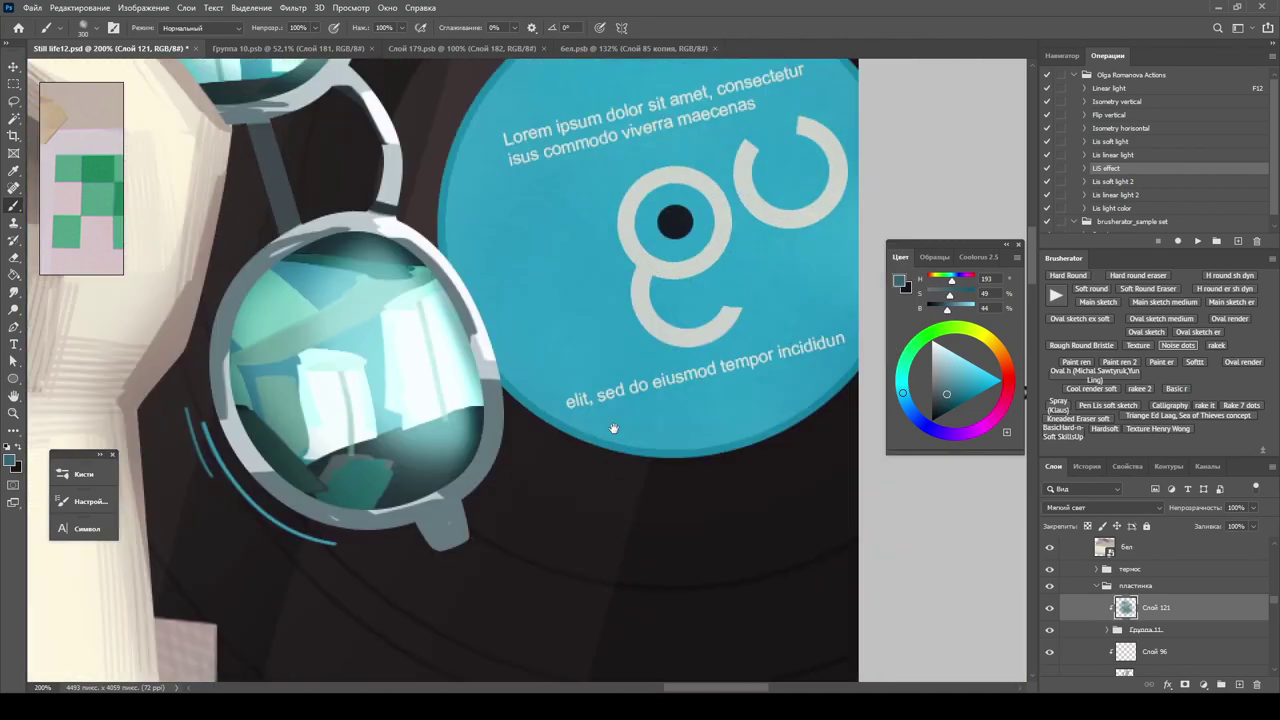
# Change the blend mode of Слой 121 to Жесткий свет to strengthen the record label's texture.
pyautogui.click(1100, 507)
pyautogui.click(1090, 521)
pyautogui.press('e')
pyautogui.hotkey('ctrl', '-')
pyautogui.hotkey('ctrl', '-')
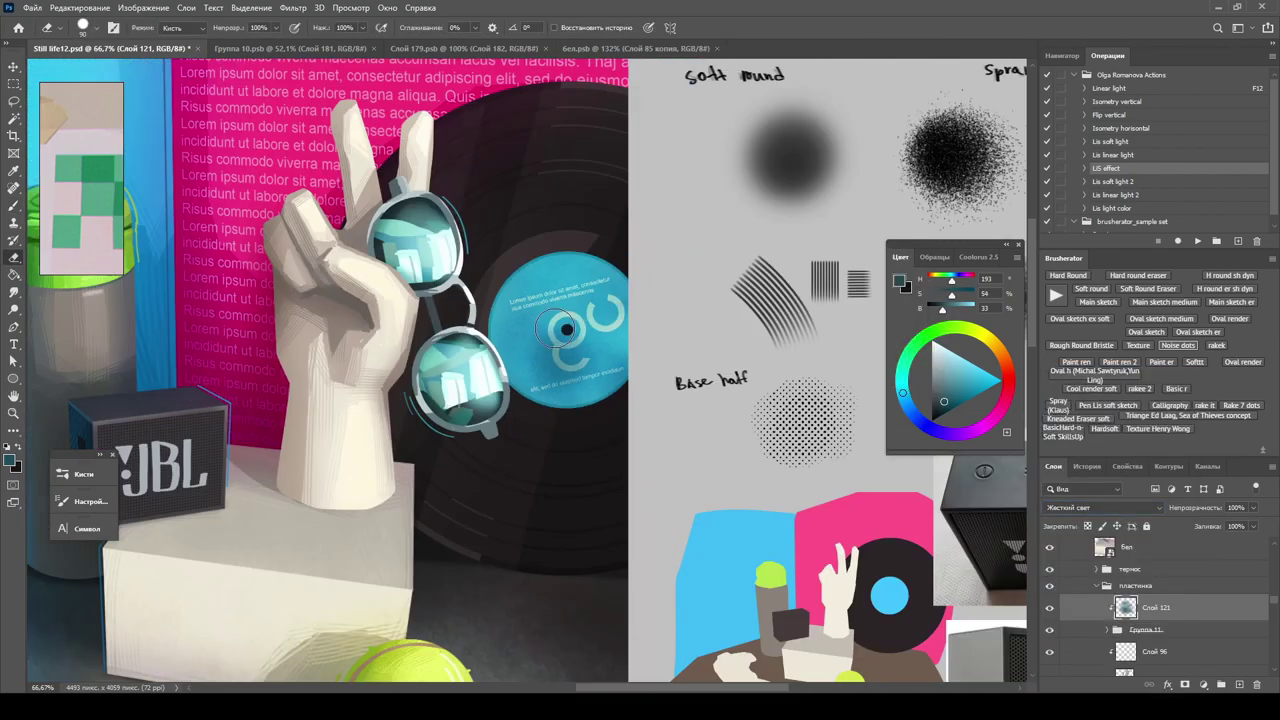
# Soften the record label's texture with the Soft Round Eraser and add lighter blue grain at 60% brush opacity.
pyautogui.press('b')
pyautogui.scroll(4, 545, 330)
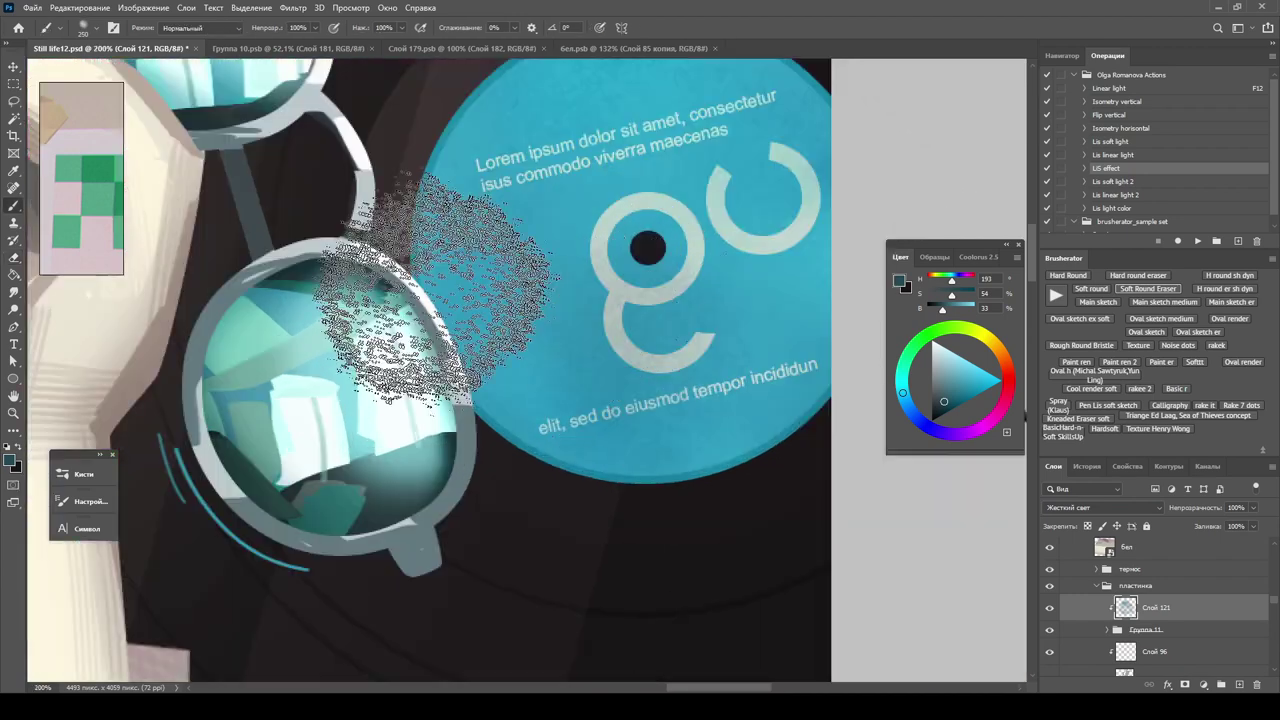
pyautogui.scroll(-3, 429, 214)
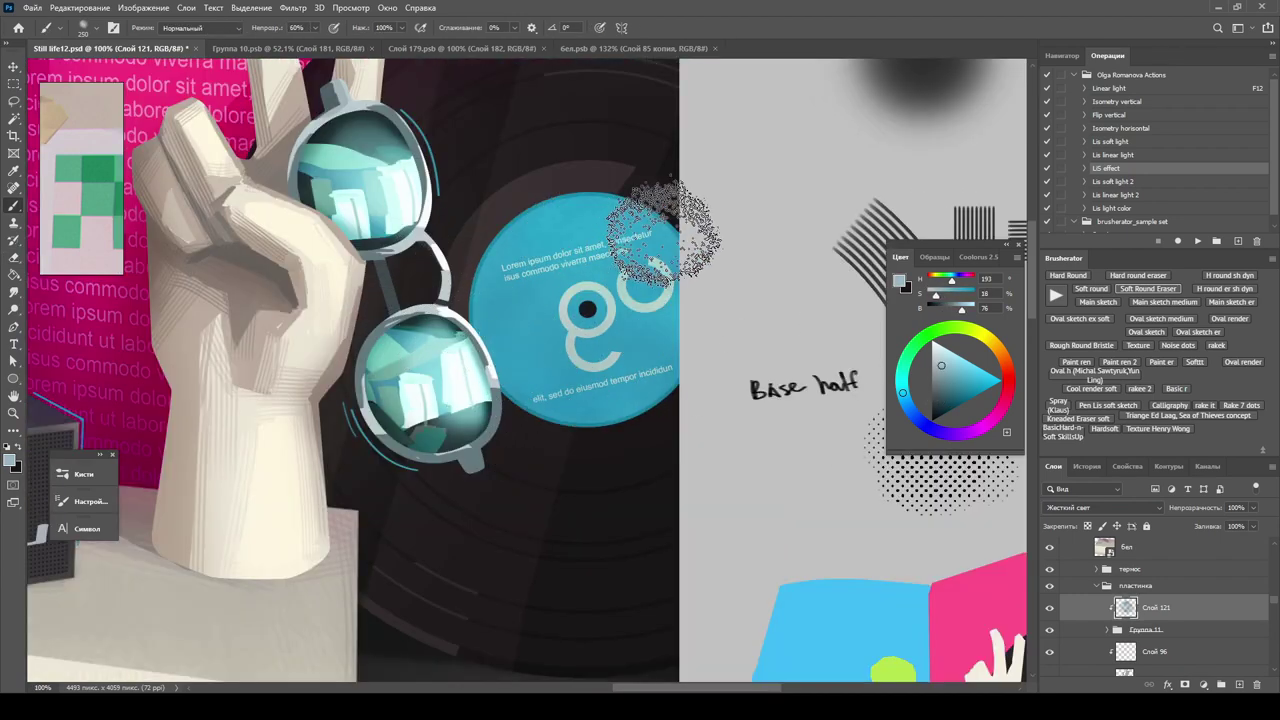
pyautogui.press('z')
pyautogui.moveTo(587, 241); pyautogui.dragTo(632, 265)
pyautogui.hotkey('ctrl', 'u')
pyautogui.press('Escape')
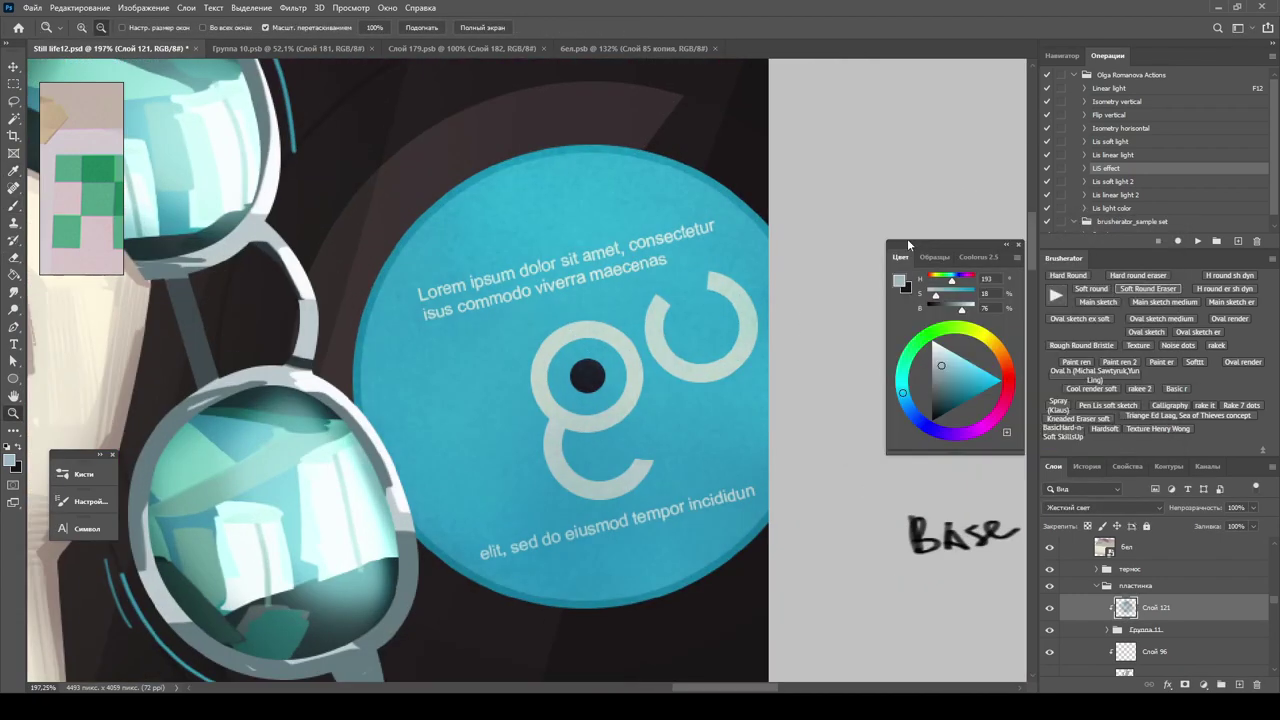
# Erase some of the grain along the record label's lower edge on Слой 121 with the Soft Round Eraser.
pyautogui.hotkey('ctrl', 'b')
pyautogui.press('Escape')
pyautogui.scroll(-3, 710, 420)
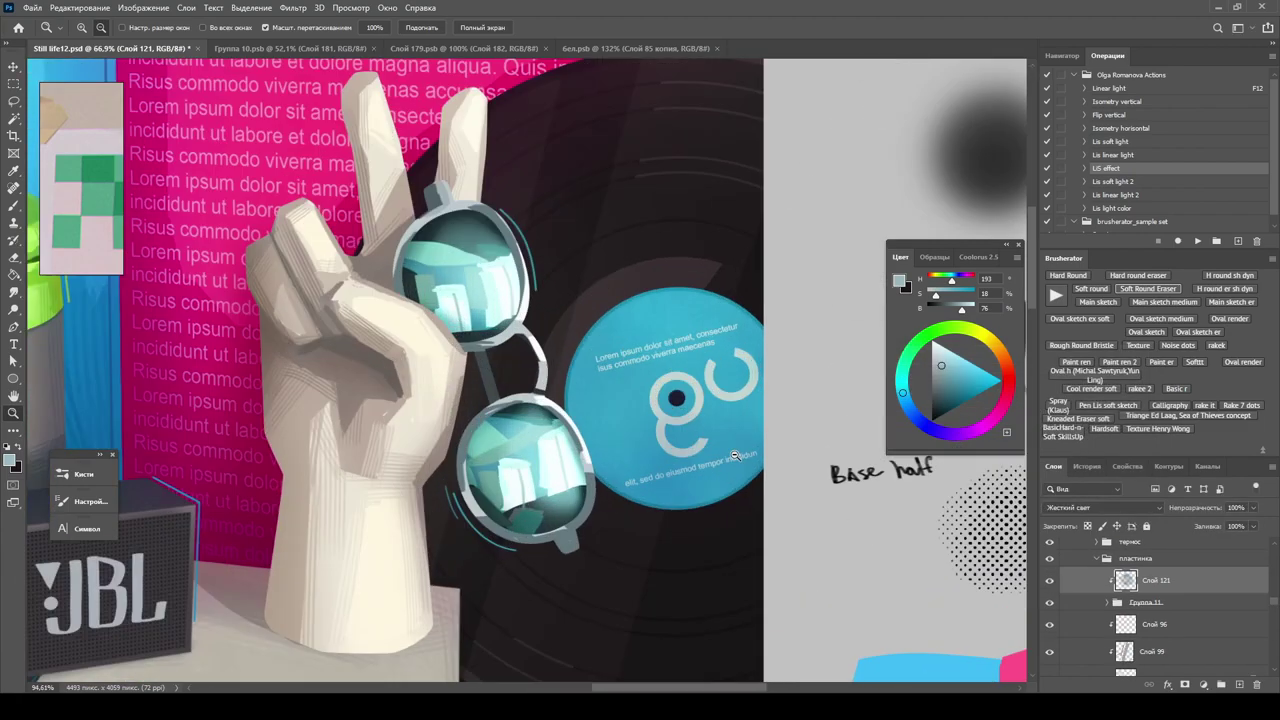
pyautogui.press('e')
pyautogui.moveTo(700, 480)
pyautogui.mouseDown()
pyautogui.moveTo(557, 423)
pyautogui.moveTo(529, 471)
pyautogui.moveTo(586, 529)
pyautogui.mouseUp()
pyautogui.scroll(-1, 572, 350)
pyautogui.press('b')
pyautogui.scroll(-3, 490, 470)
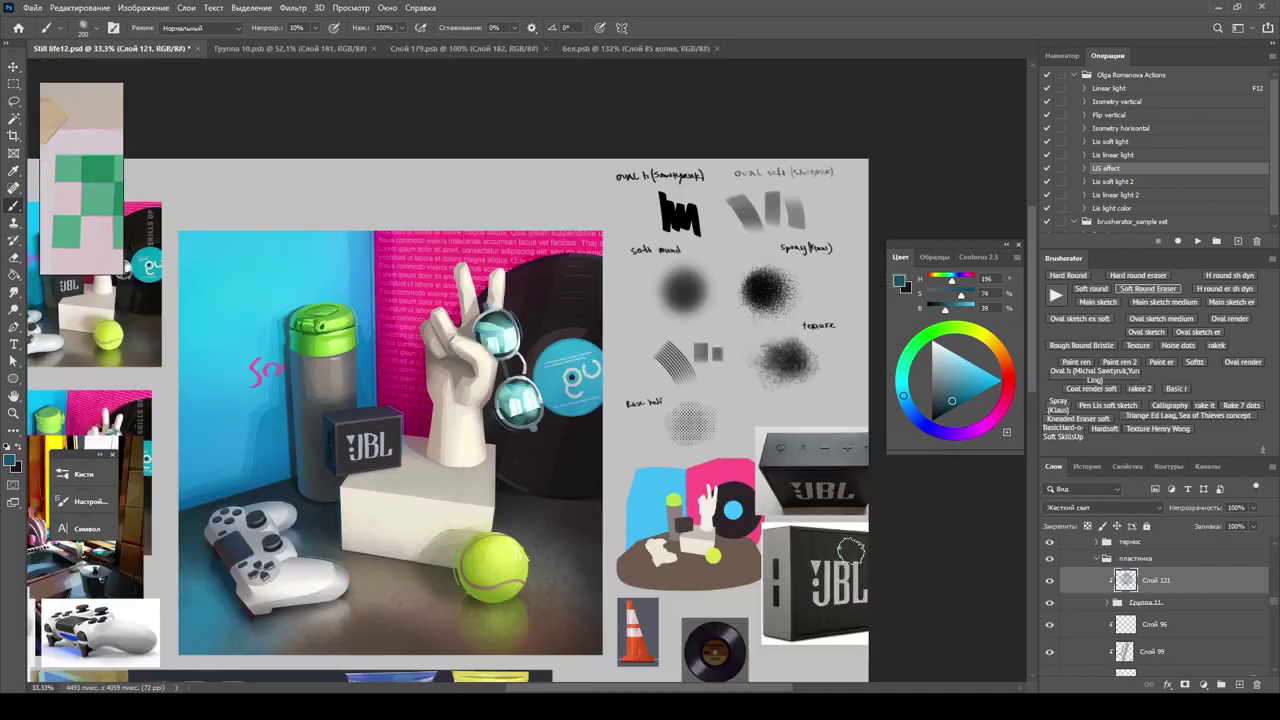
pyautogui.scroll(2, 557, 413)
pyautogui.scroll(-2, 620, 485)
pyautogui.press('e')
pyautogui.scroll(2, 685, 410)
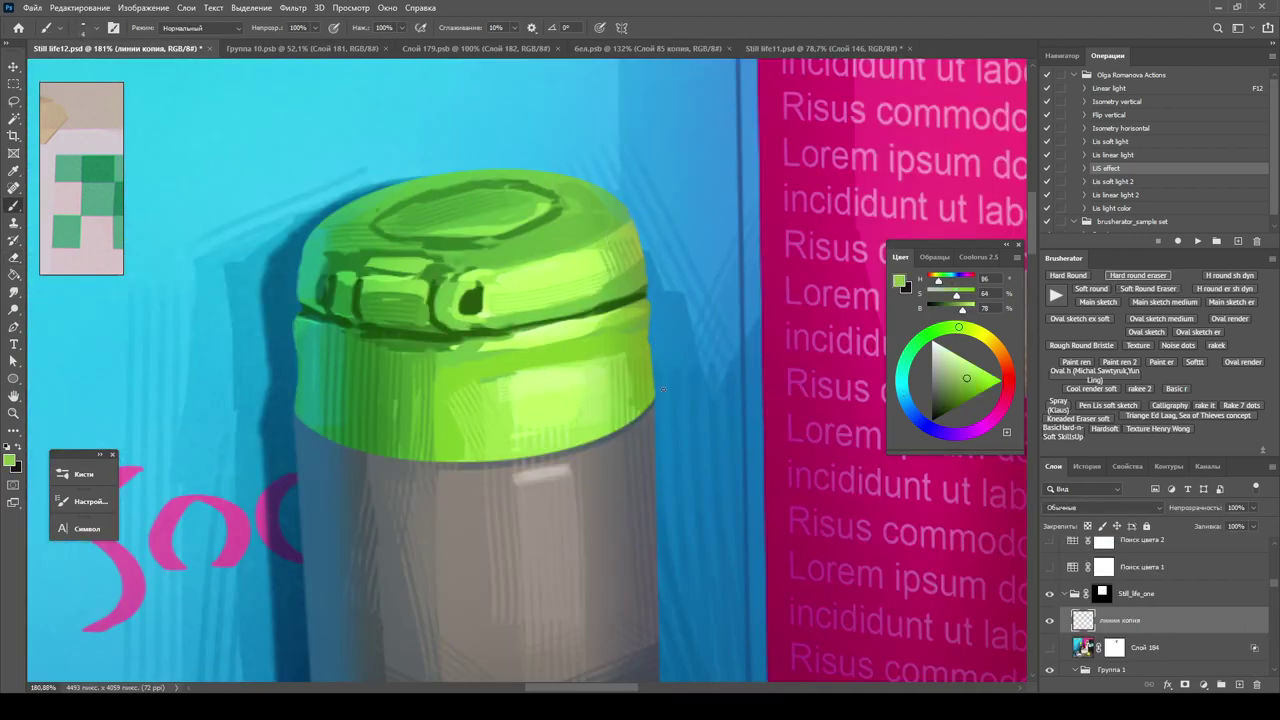
# Draw a pink accent line (H 334, S 60, B 91) around the thermos lid's upper right edge on линии копия.
pyautogui.moveTo(620, 195)
pyautogui.mouseDown()
pyautogui.moveTo(660, 200)
pyautogui.moveTo(560, 250)
pyautogui.moveTo(640, 200)
pyautogui.mouseUp()
pyautogui.keyDown('alt'); pyautogui.click(690, 260); pyautogui.keyUp('alt')
pyautogui.hotkey('ctrl', 'z')
pyautogui.press('Escape')
pyautogui.scroll(1, 640, 200)
pyautogui.hotkey('ctrl', 'z')
pyautogui.moveTo(490, 138)
pyautogui.mouseDown()
pyautogui.moveTo(638, 175)
pyautogui.moveTo(475, 147)
pyautogui.mouseUp()
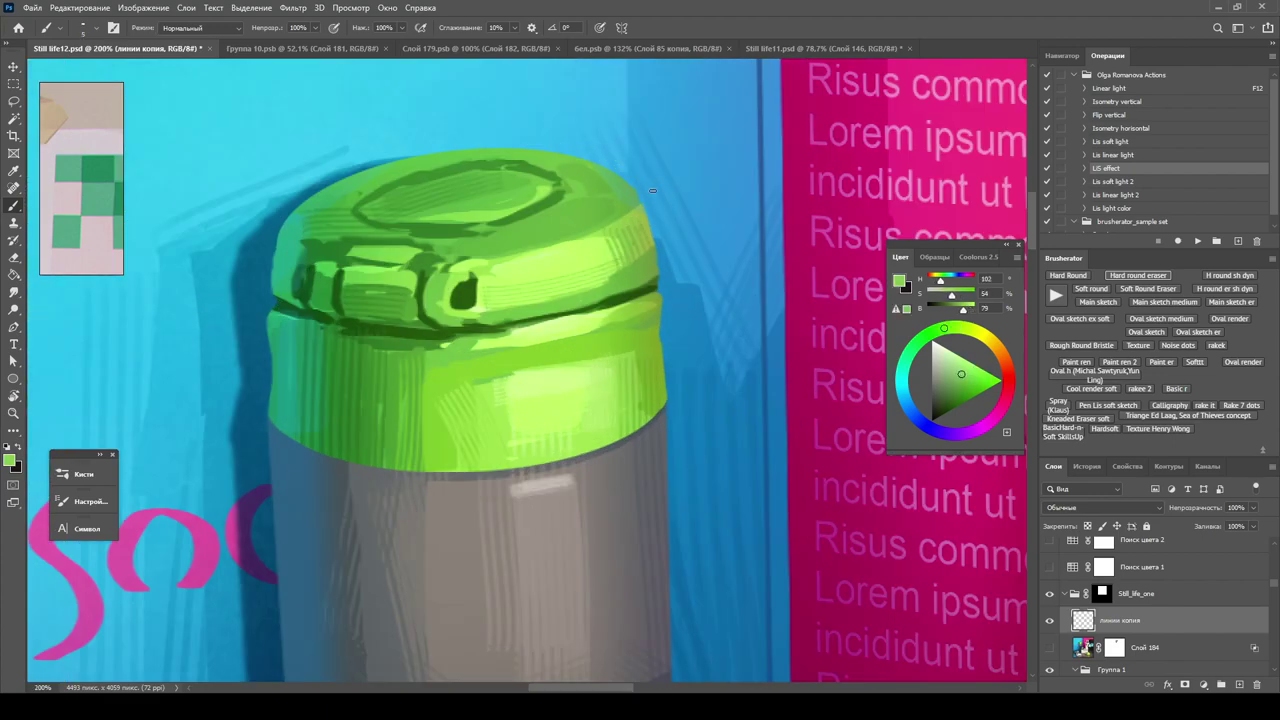
pyautogui.moveTo(652, 190)
pyautogui.mouseDown()
pyautogui.moveTo(596, 372)
pyautogui.moveTo(569, 361)
pyautogui.moveTo(652, 190)
pyautogui.moveTo(661, 214)
pyautogui.mouseUp()
pyautogui.hotkey('ctrl', 'z')
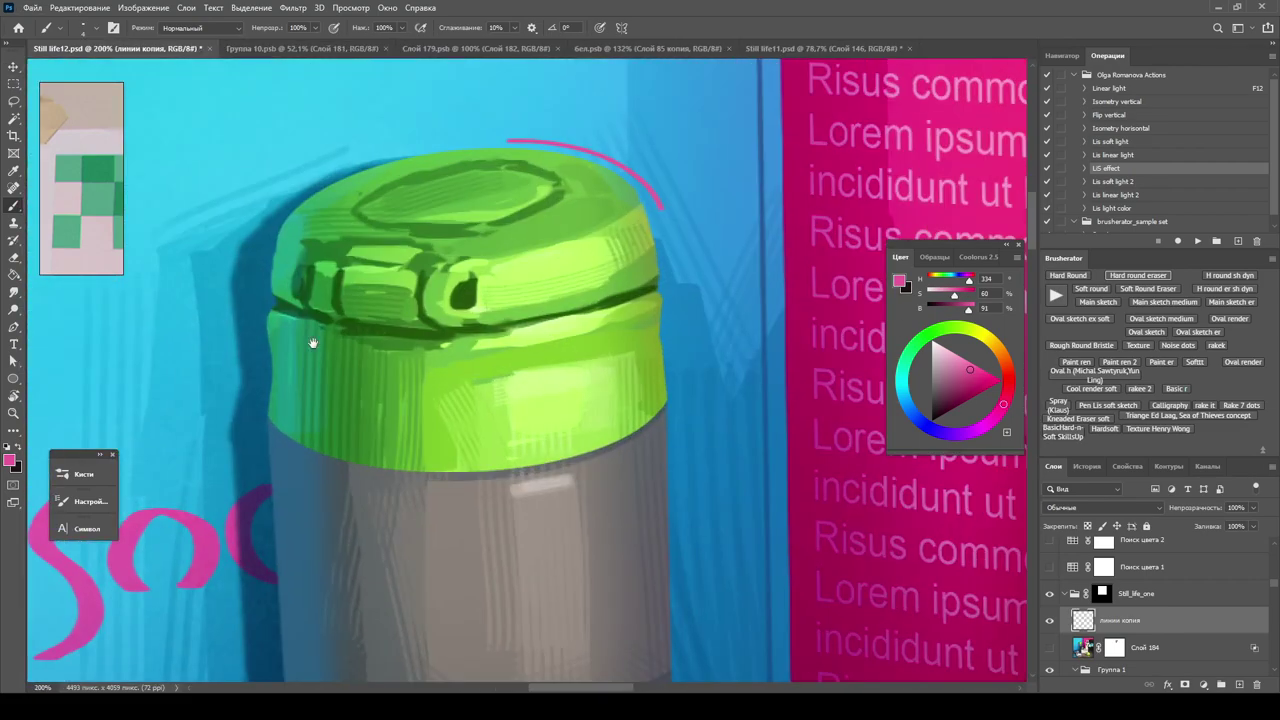
# Continue the pink accent line down the thermos's right side and lock the transparent pixels of линии копия.
pyautogui.moveTo(313, 343); pyautogui.dragTo(692, 238)
pyautogui.hotkey('ctrl', '0')
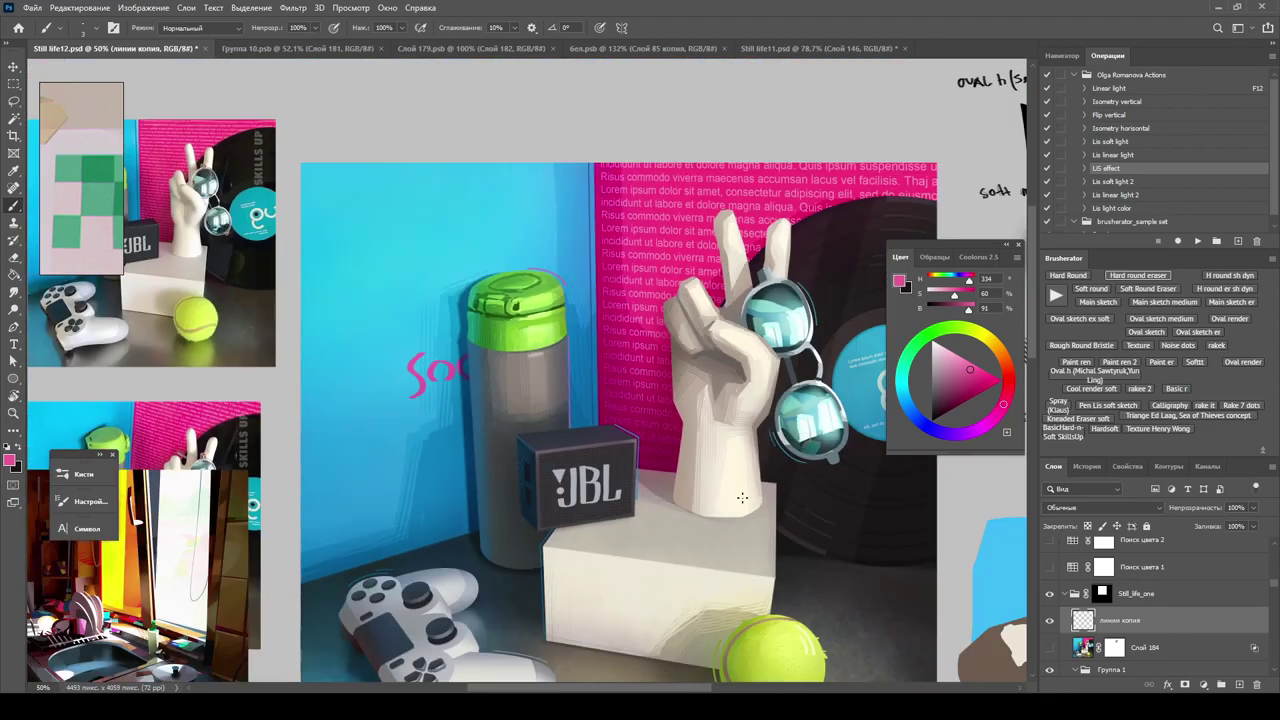
pyautogui.hotkey('ctrl', '1')
pyautogui.moveTo(575, 142)
pyautogui.mouseDown()
pyautogui.moveTo(560, 400)
pyautogui.moveTo(575, 145)
pyautogui.mouseUp()
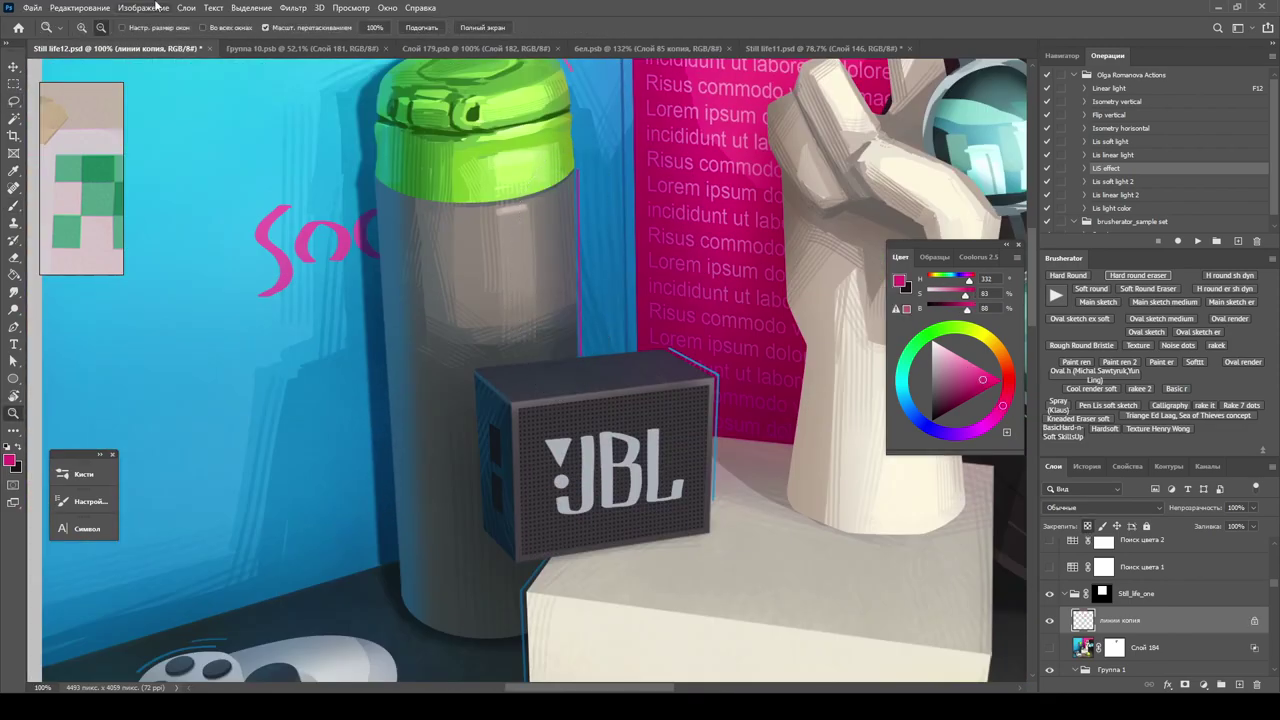
pyautogui.hotkey('ctrl', '-')
pyautogui.hotkey('ctrl', '-')
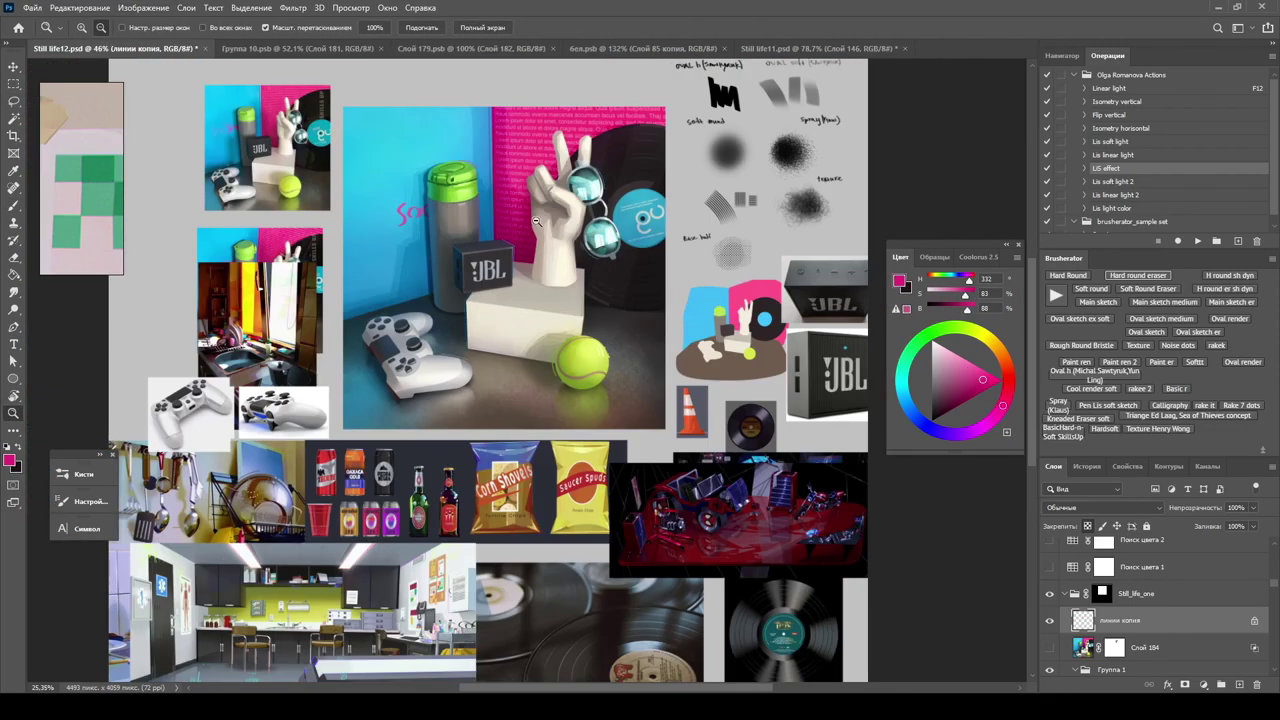
# Switch to the controller file Слой 179.psb and paint light grey hatching over both handles on a new layer above Слой 108.
pyautogui.hotkey('ctrl', 'Tab')
pyautogui.hotkey('ctrl', '-')
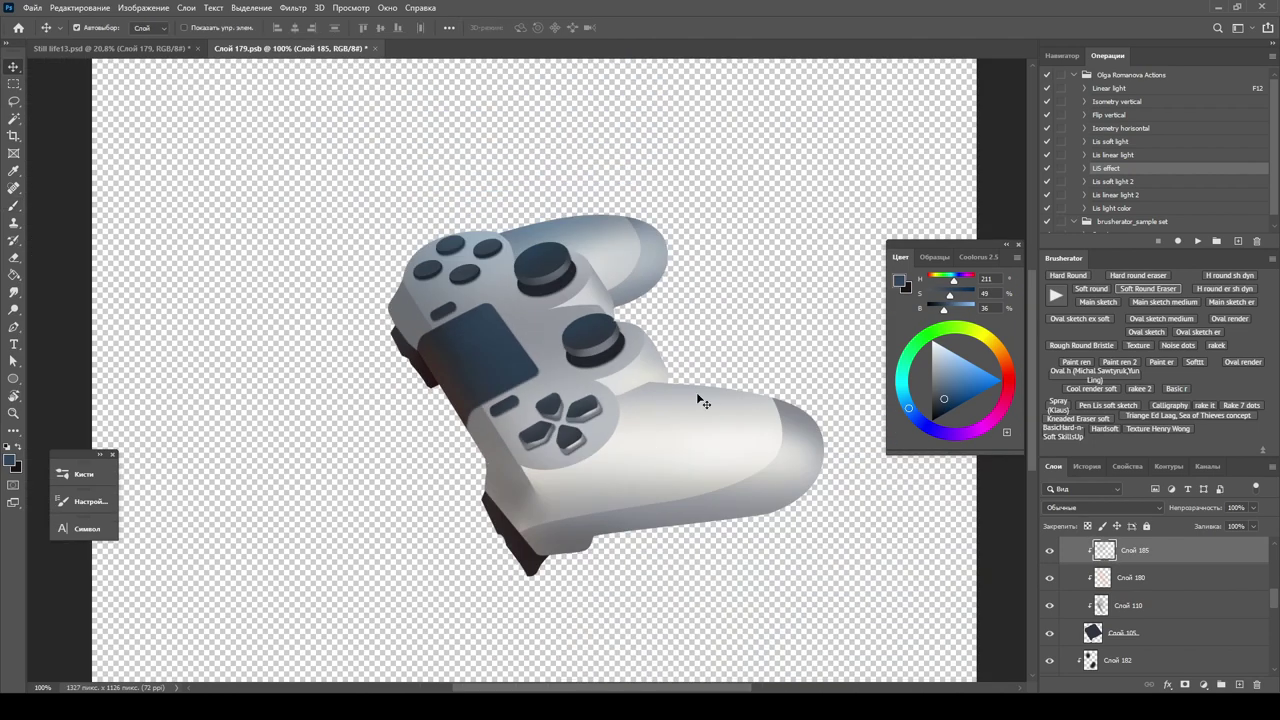
pyautogui.keyDown('ctrl'); pyautogui.click(778, 408); pyautogui.keyUp('ctrl')
pyautogui.keyDown('alt'); pyautogui.click(778, 408); pyautogui.keyUp('alt')
pyautogui.keyDown('alt'); pyautogui.click(690, 481); pyautogui.keyUp('alt')
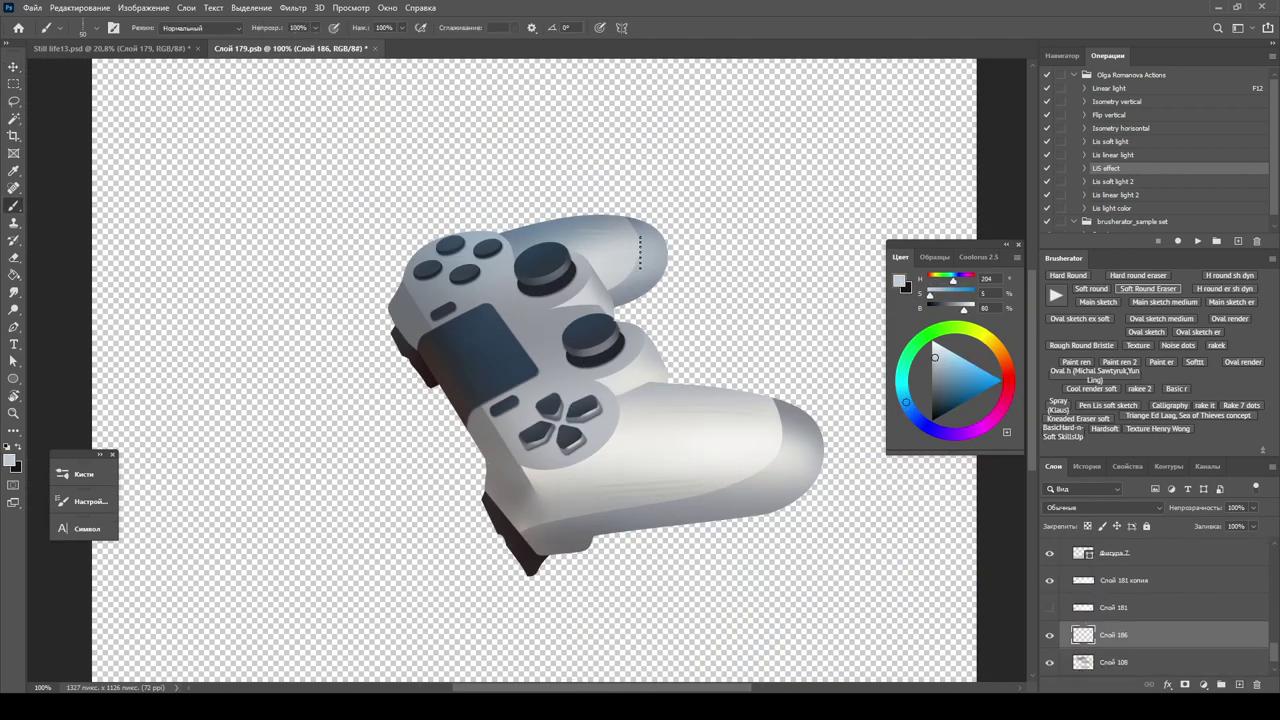
# Paint fine grey hatching on the controller's front plate on a new clipped layer above Слой 109, and hatch the touchpad on Слой 185.
pyautogui.keyDown('ctrl'); pyautogui.click(503, 290); pyautogui.keyUp('ctrl')
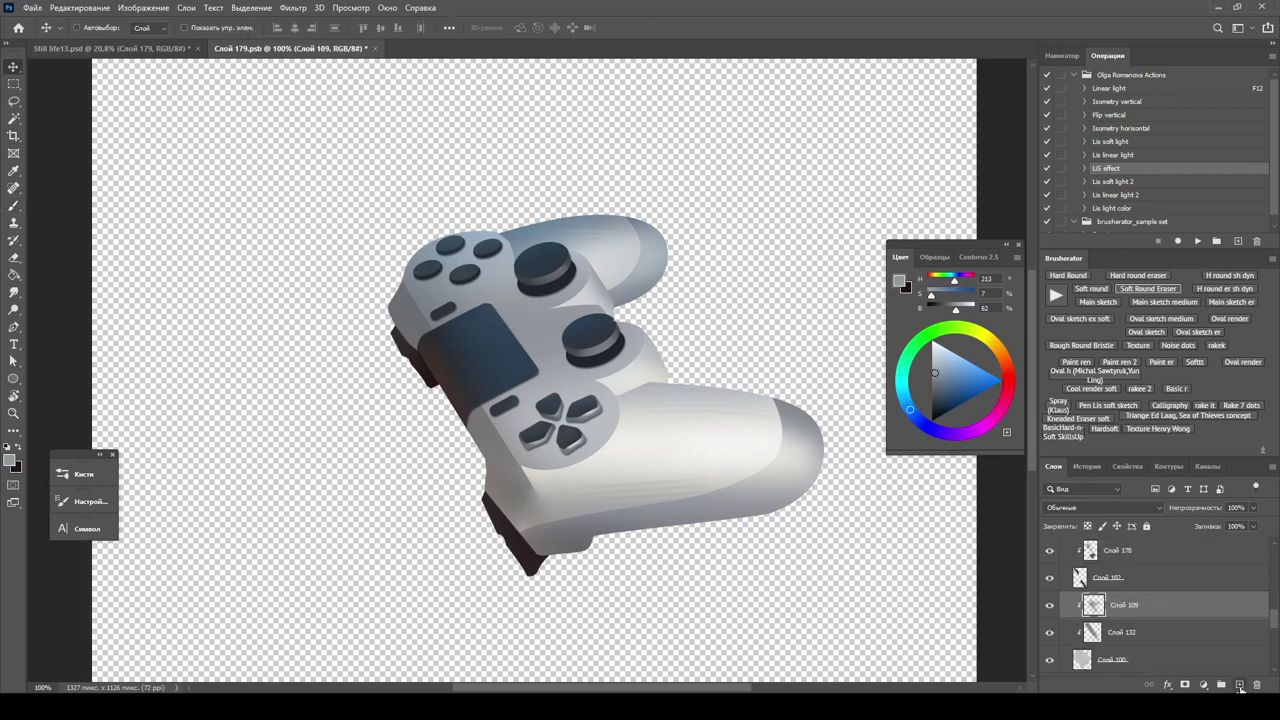
pyautogui.keyDown('alt'); pyautogui.click(503, 290); pyautogui.keyUp('alt')
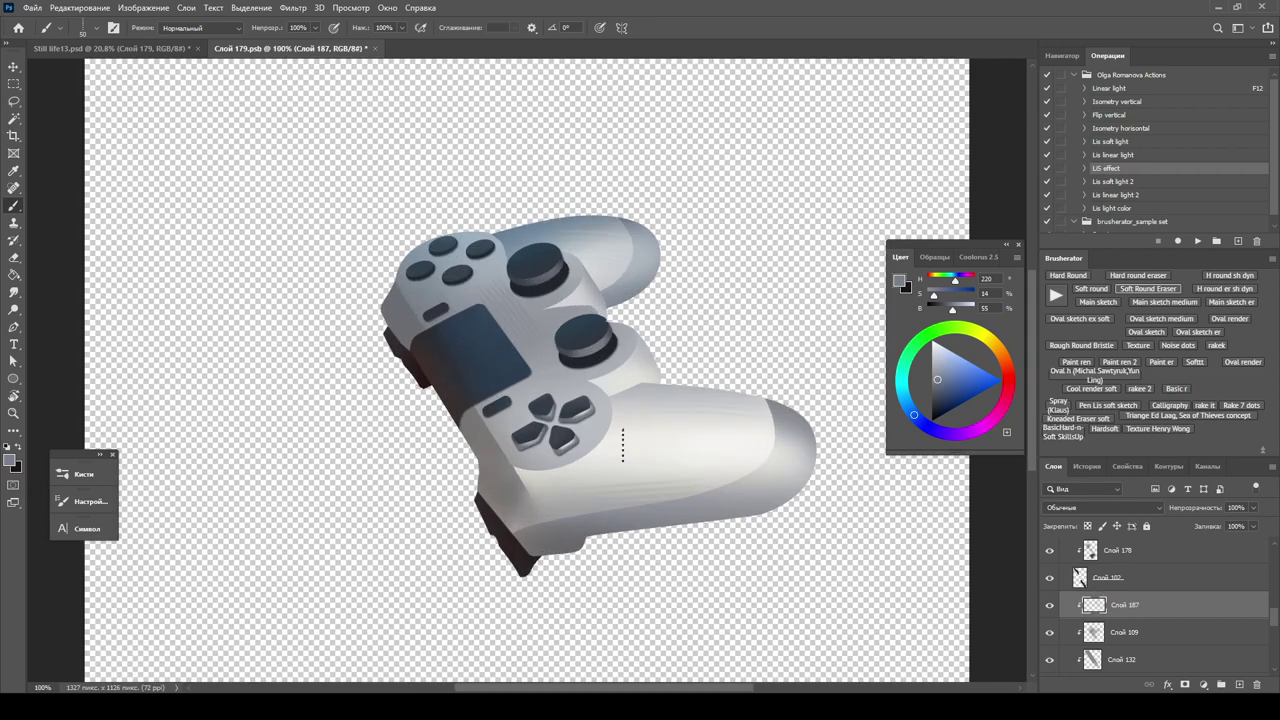
pyautogui.keyDown('ctrl'); pyautogui.click(480, 330); pyautogui.keyUp('ctrl')
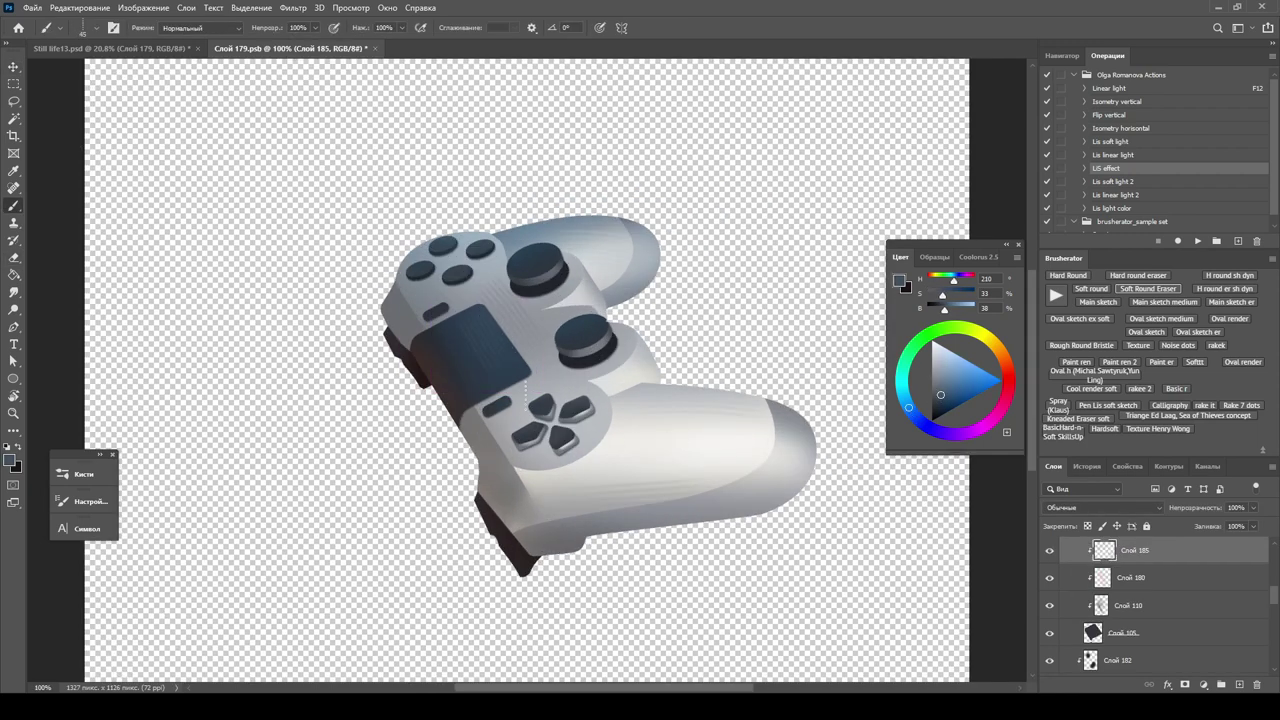
pyautogui.scroll(-2, 517, 375)
pyautogui.scroll(6, 620, 380)
pyautogui.press('v')
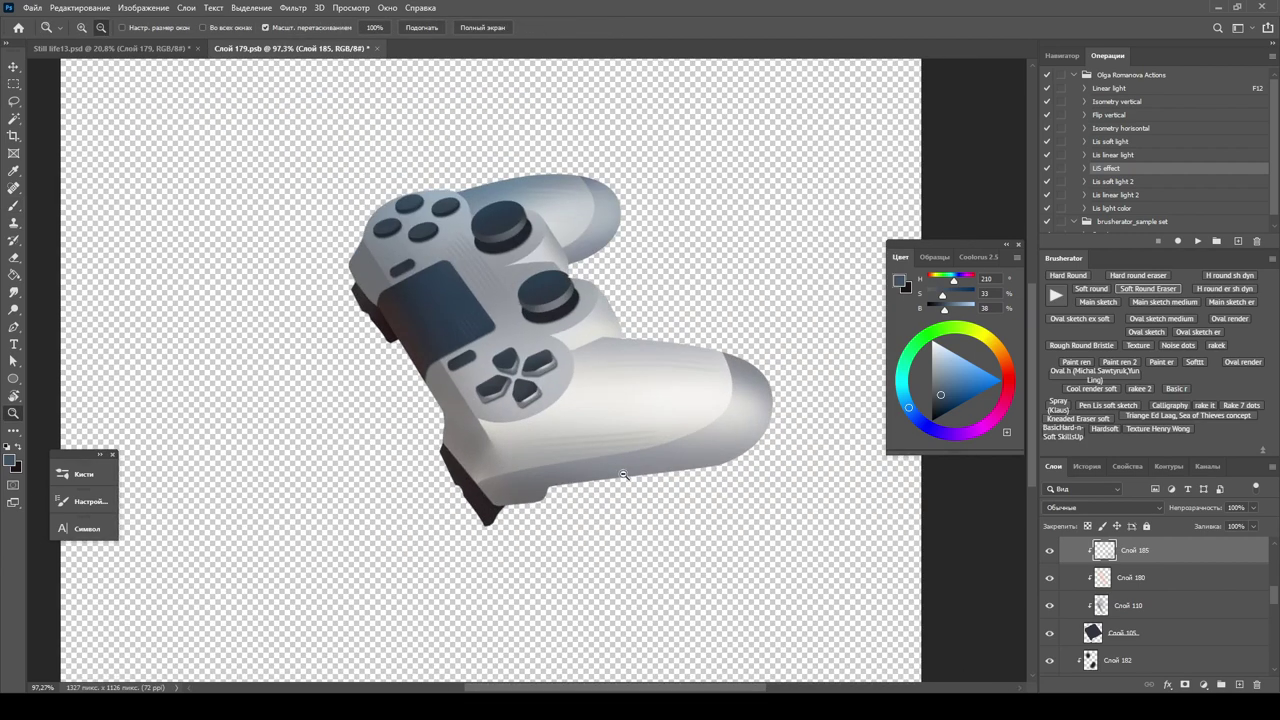
# Add a clipped layer above Слой 144 in the джойстик group with Жесткий свет blending, and choose the Noise dots brush.
pyautogui.click(787, 398)
pyautogui.press('b')
pyautogui.rightClick(666, 232)
pyautogui.press('Escape')
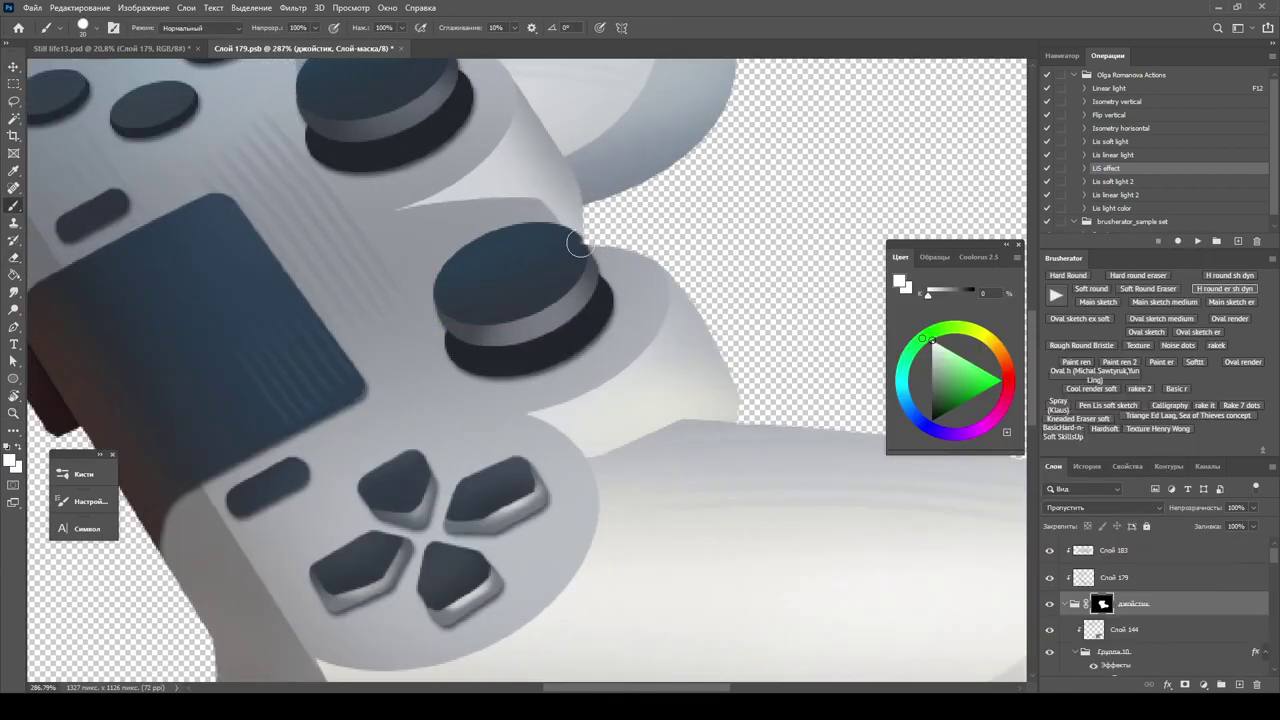
pyautogui.keyDown('alt'); pyautogui.click(523, 262); pyautogui.keyUp('alt')
pyautogui.press('v')
pyautogui.keyDown('ctrl'); pyautogui.click(523, 262); pyautogui.keyUp('ctrl')
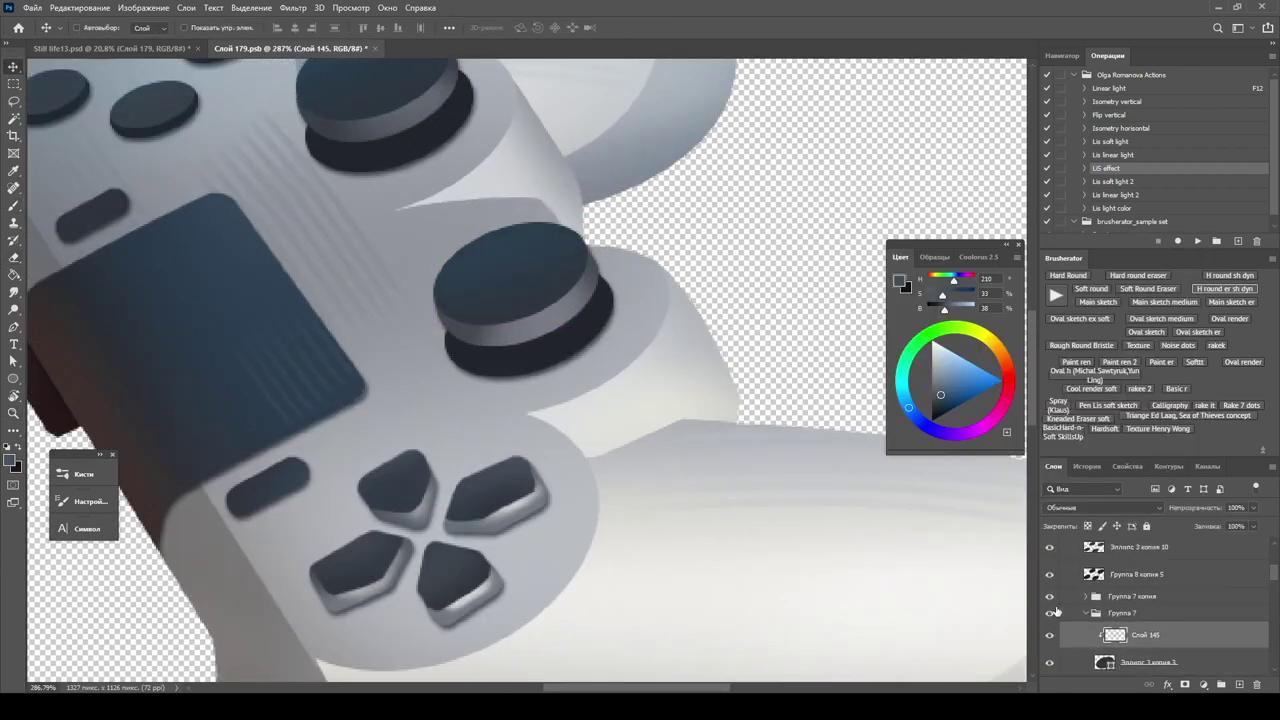
pyautogui.click(1072, 637)
pyautogui.hotkey('ctrl', 'shift', 'alt', 'n')
pyautogui.hotkey('shift', 'alt', 'h')
pyautogui.click(1178, 345)
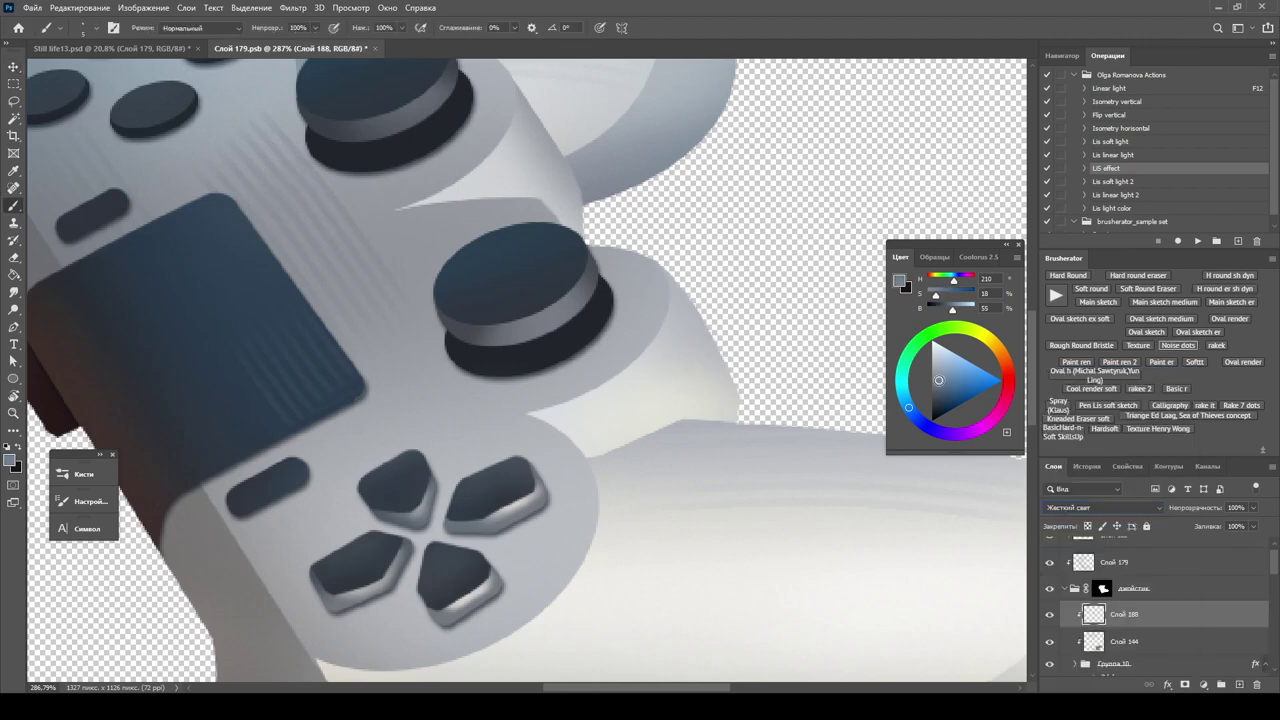
# Paint dark blue-grey grain over the tops of both analog sticks with the Texture brush.
pyautogui.hotkey('ctrl', '-')
pyautogui.keyDown('alt'); pyautogui.click(445, 155); pyautogui.keyUp('alt')
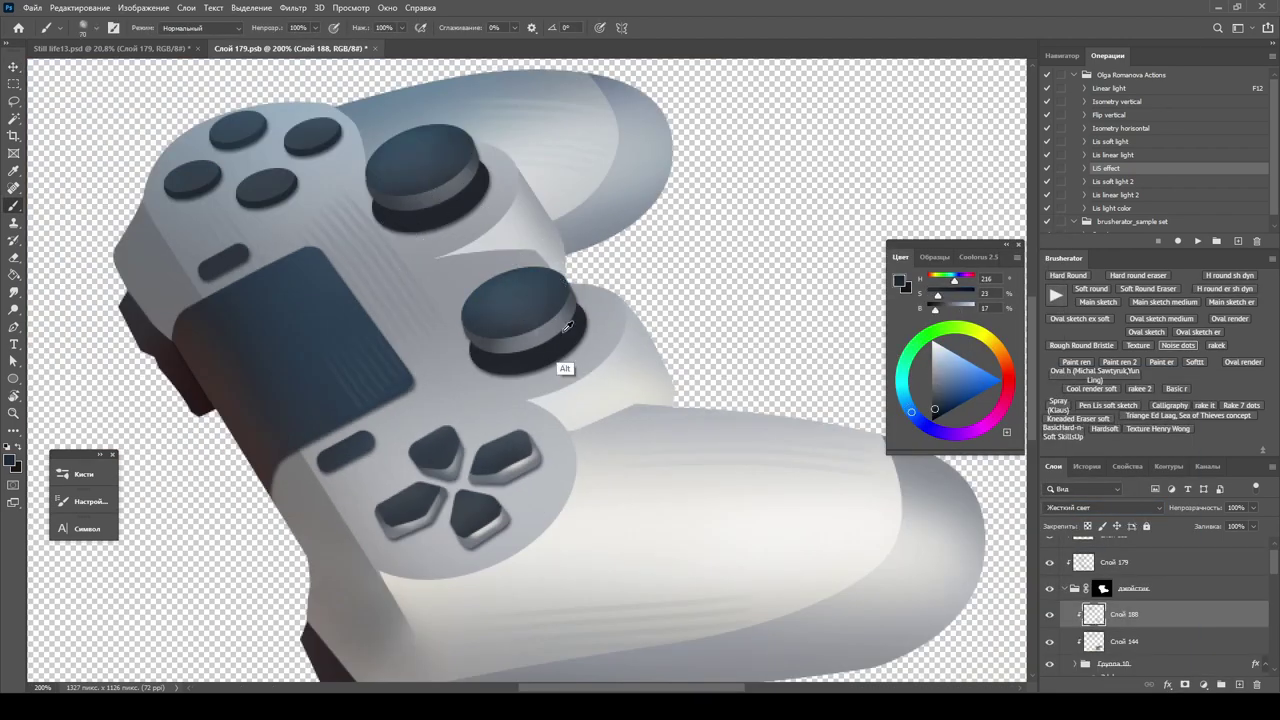
pyautogui.press('[')
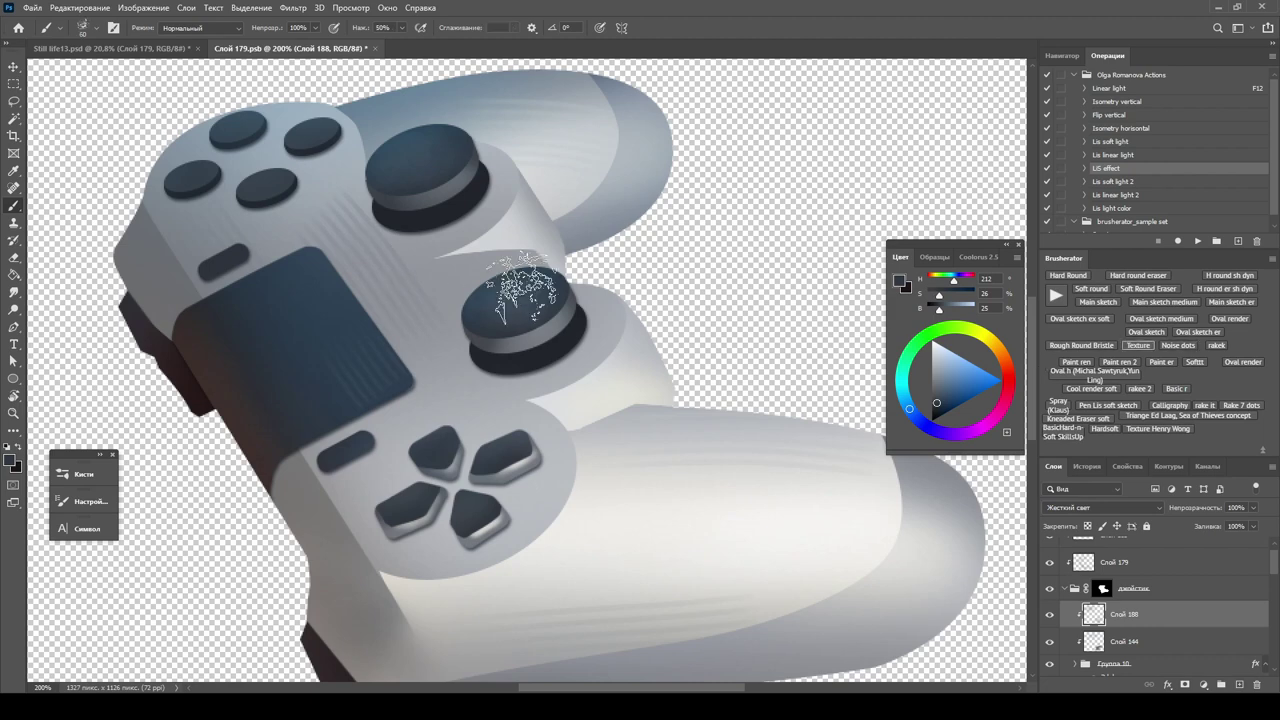
pyautogui.hscroll(-3, 347, 185)
pyautogui.keyDown('ctrl'); pyautogui.click(667, 350); pyautogui.keyUp('ctrl')
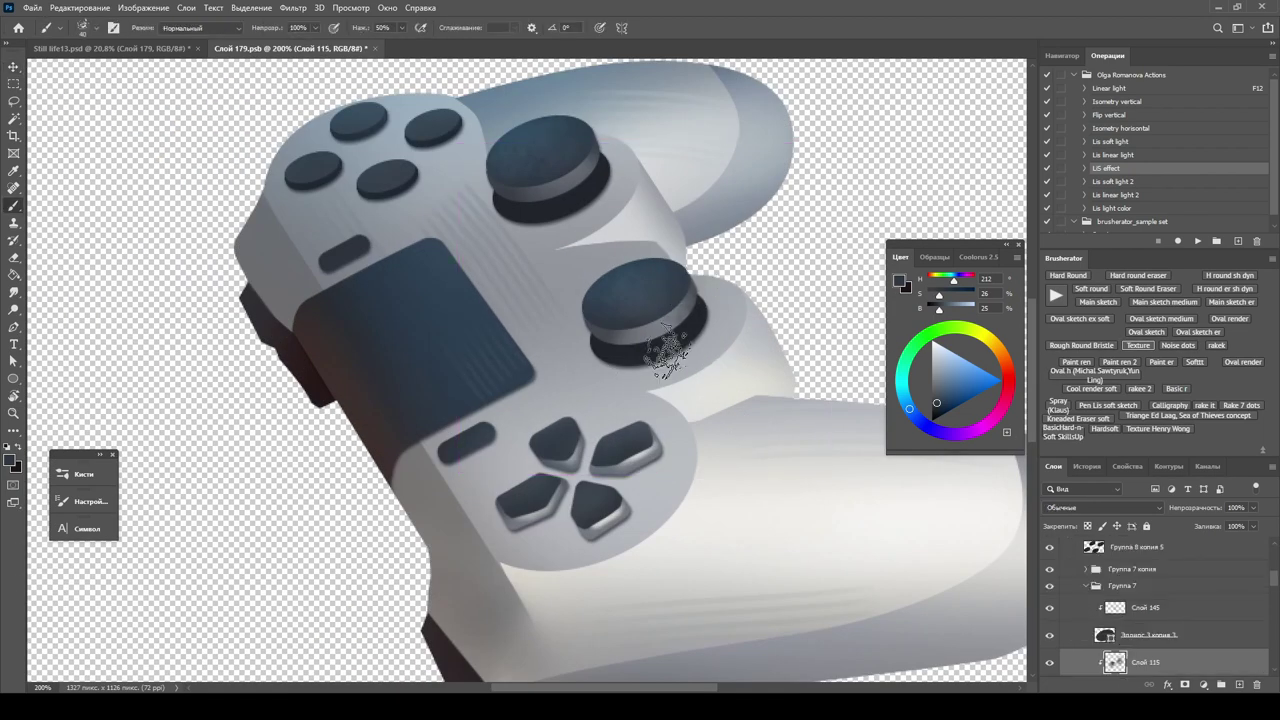
pyautogui.keyDown('ctrl'); pyautogui.click(627, 215); pyautogui.keyUp('ctrl')
pyautogui.press('z')
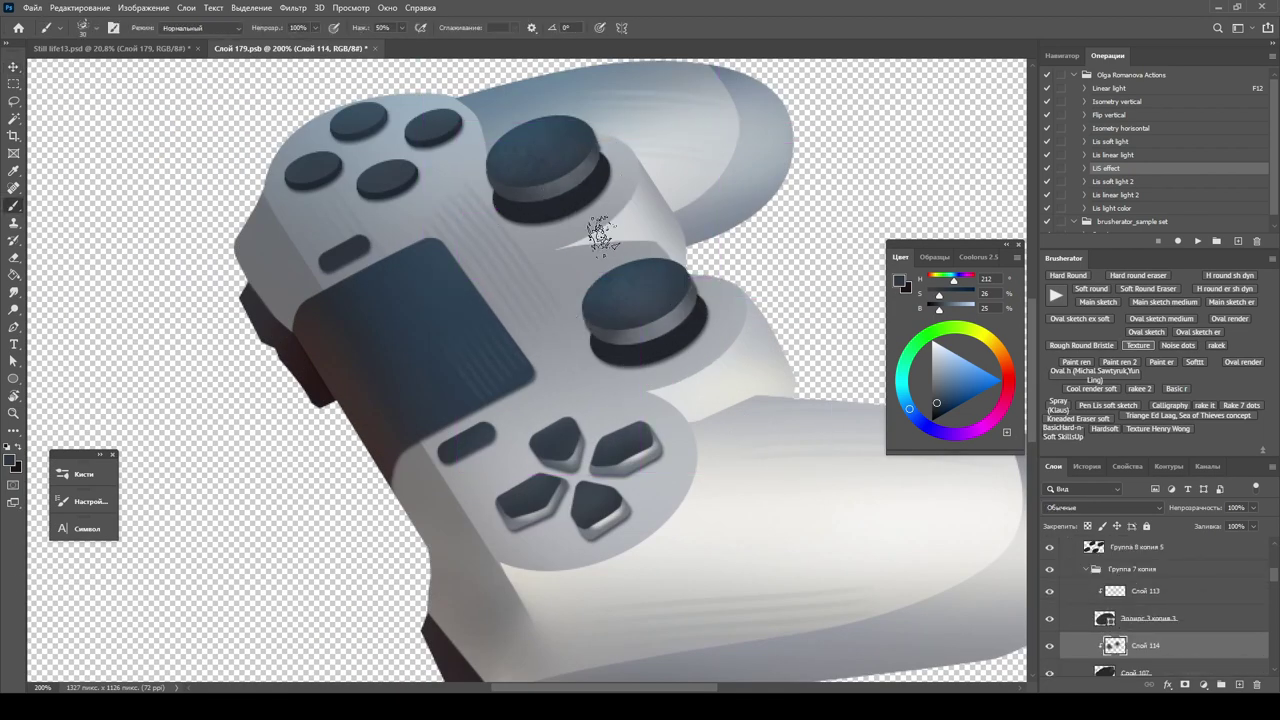
# Tint the controller's shading blue on Слой 183 with the Soft round brush at 30% opacity, using colours sampled from the still life.
pyautogui.moveTo(600, 228); pyautogui.dragTo(188, 48)
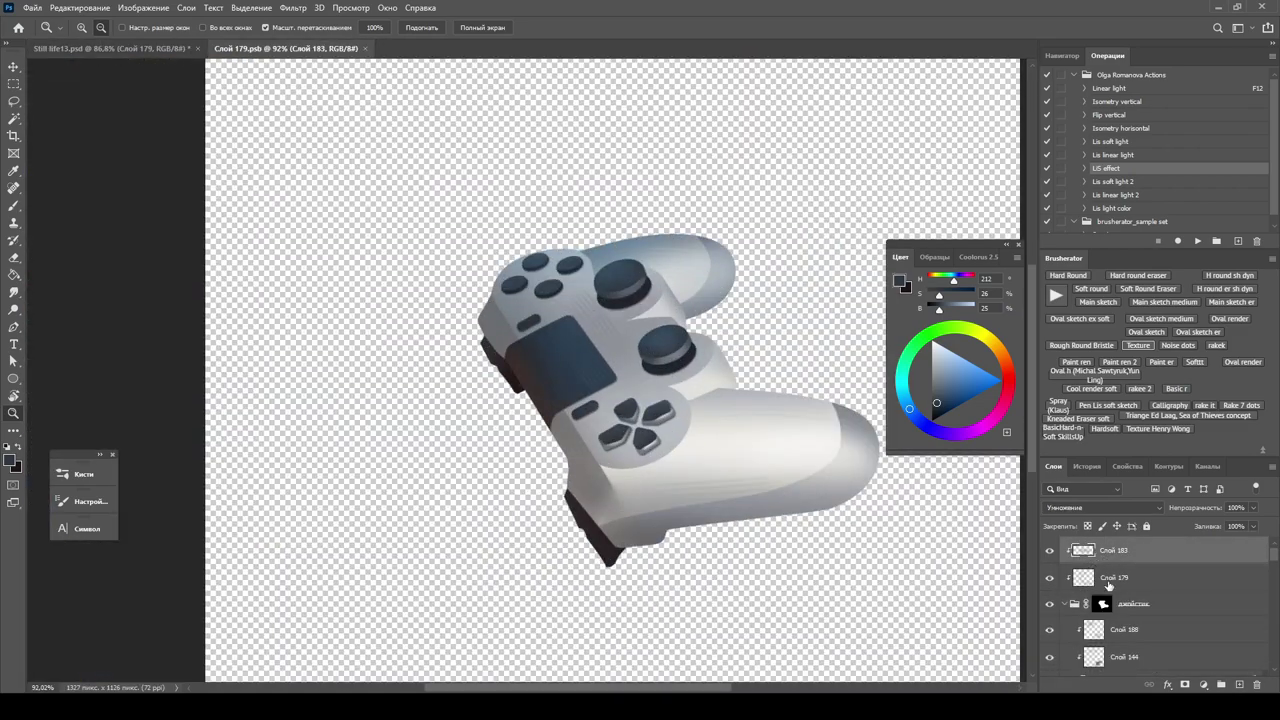
pyautogui.press('b')
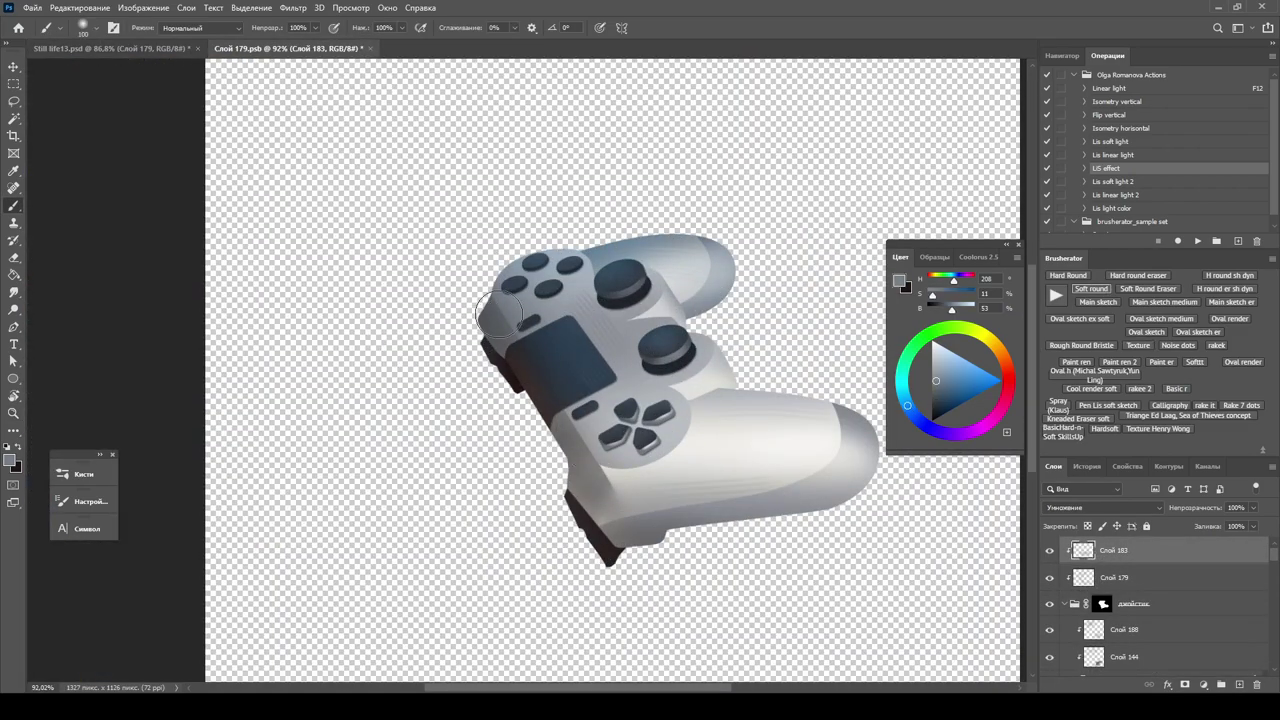
pyautogui.hotkey('ctrl', 'Tab')
pyautogui.hotkey('ctrl', 'Tab')
pyautogui.hotkey('ctrl', 'Tab')
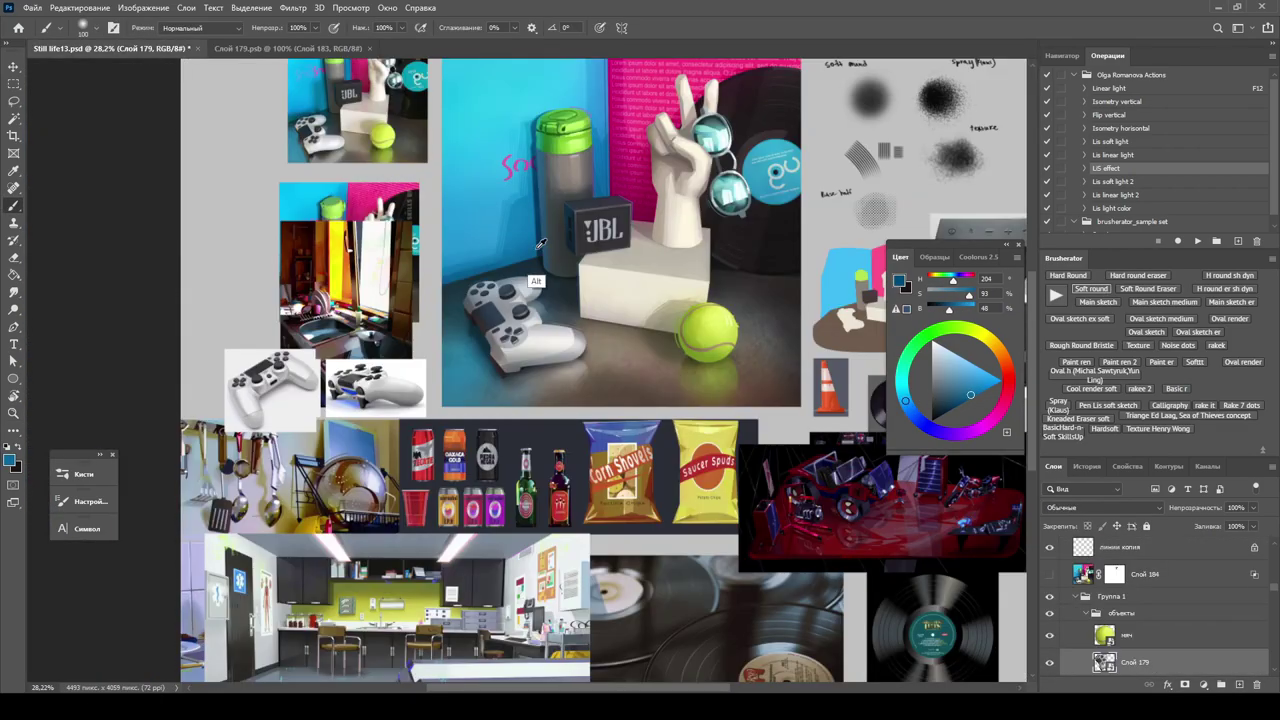
pyautogui.hotkey('ctrl', 'Tab')
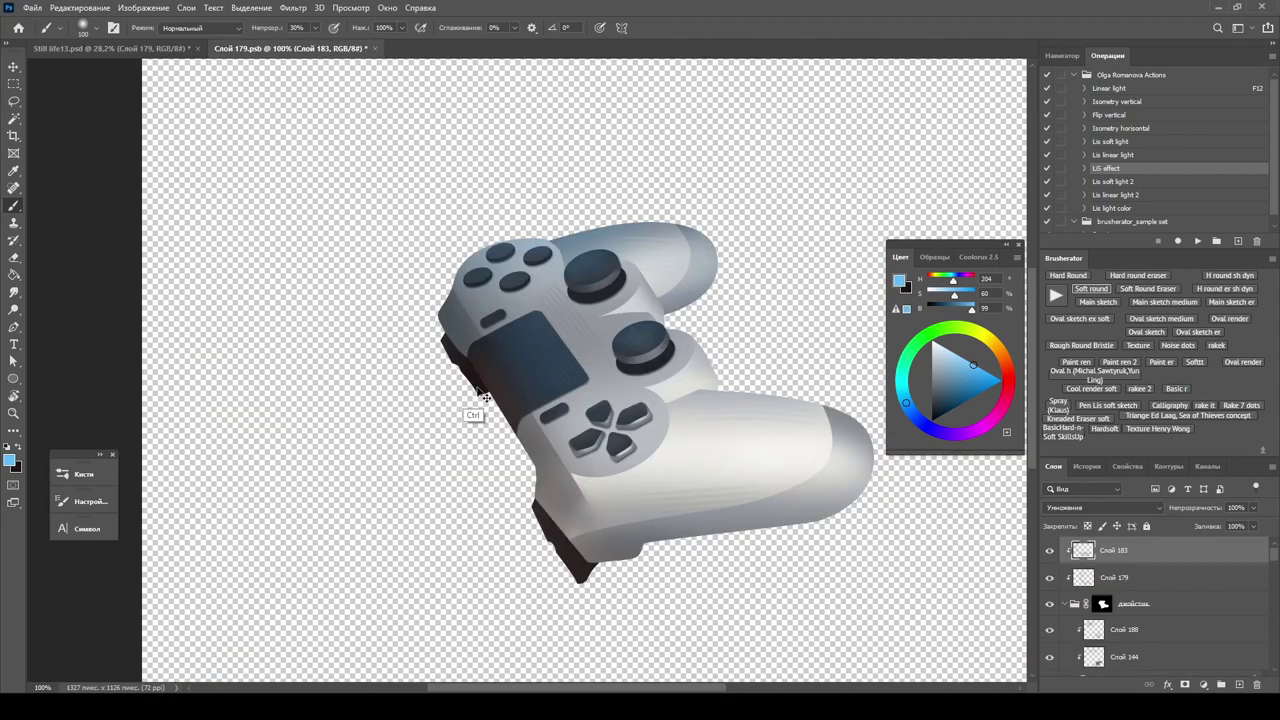
pyautogui.hotkey('ctrl', 'Tab')
pyautogui.hotkey('ctrl', 'Tab')
pyautogui.hotkey('ctrl', 'Tab')
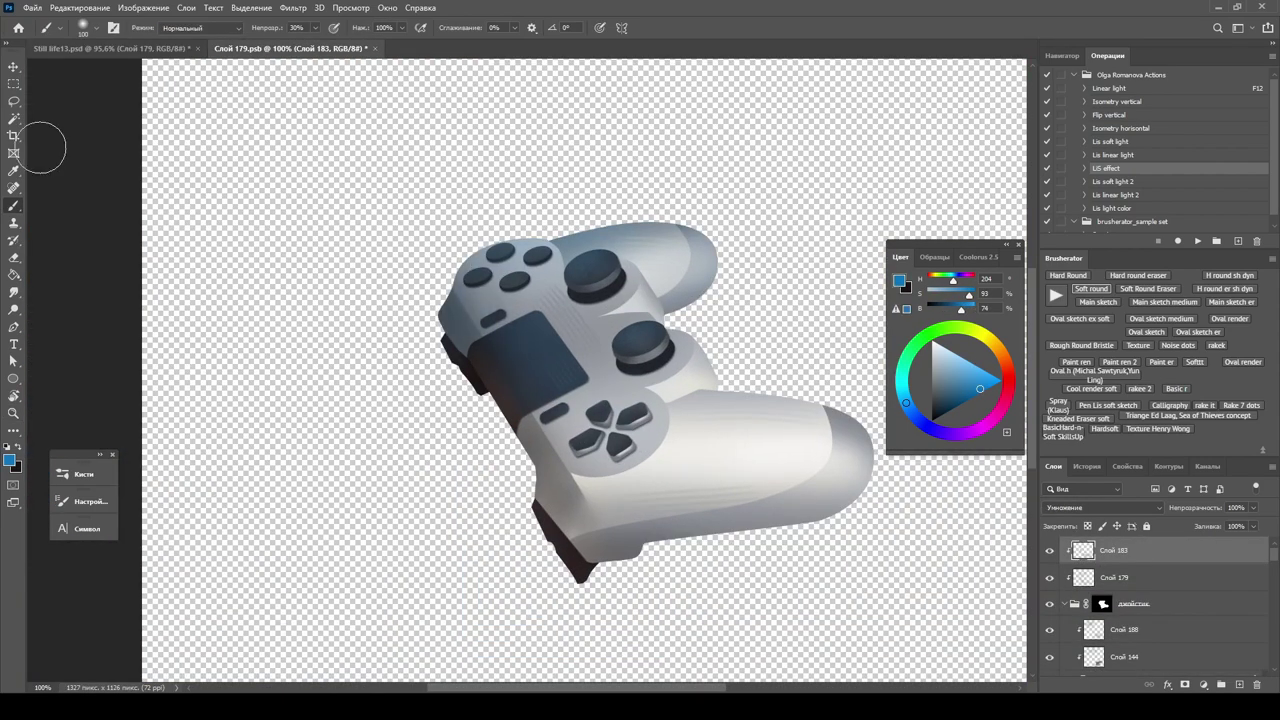
pyautogui.hotkey('ctrl', 'Tab')
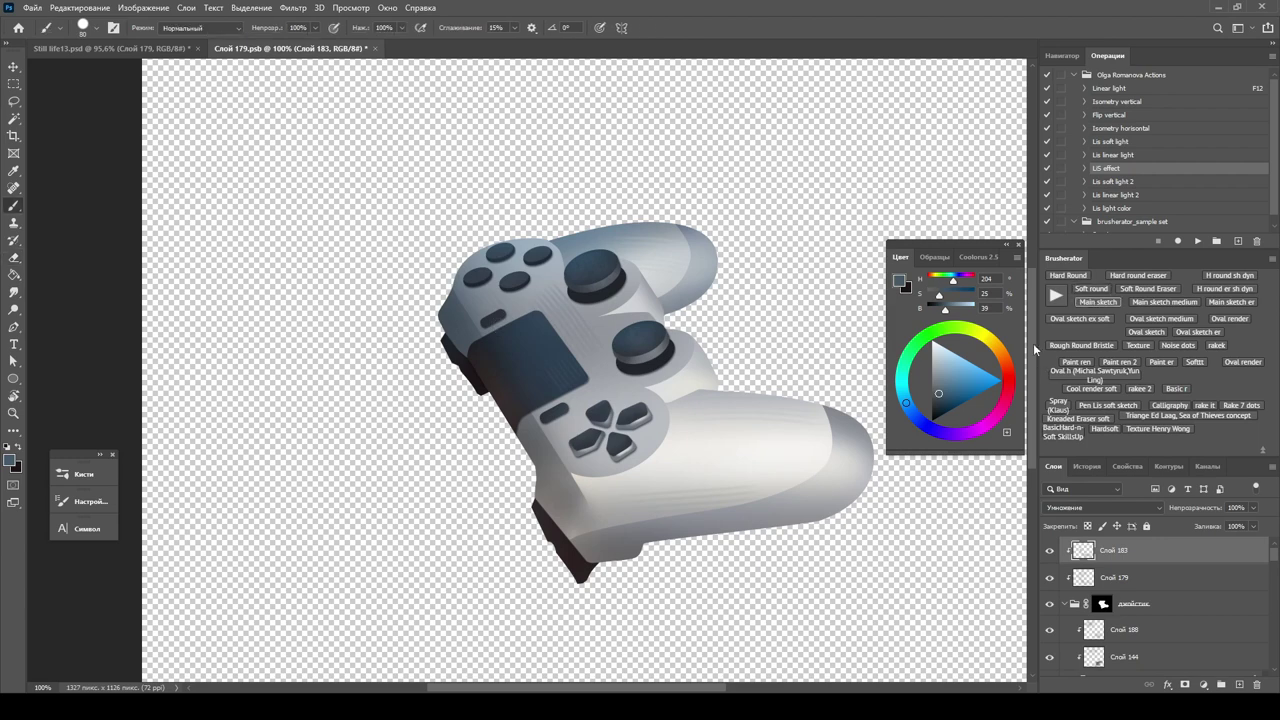
# Deepen the controller's shading on Слой 183 with dark violet and grey-blue Soft round strokes at 30% opacity, checking it against the still life.
pyautogui.hotkey('ctrl', 'Tab')
pyautogui.hotkey('ctrl', '0')
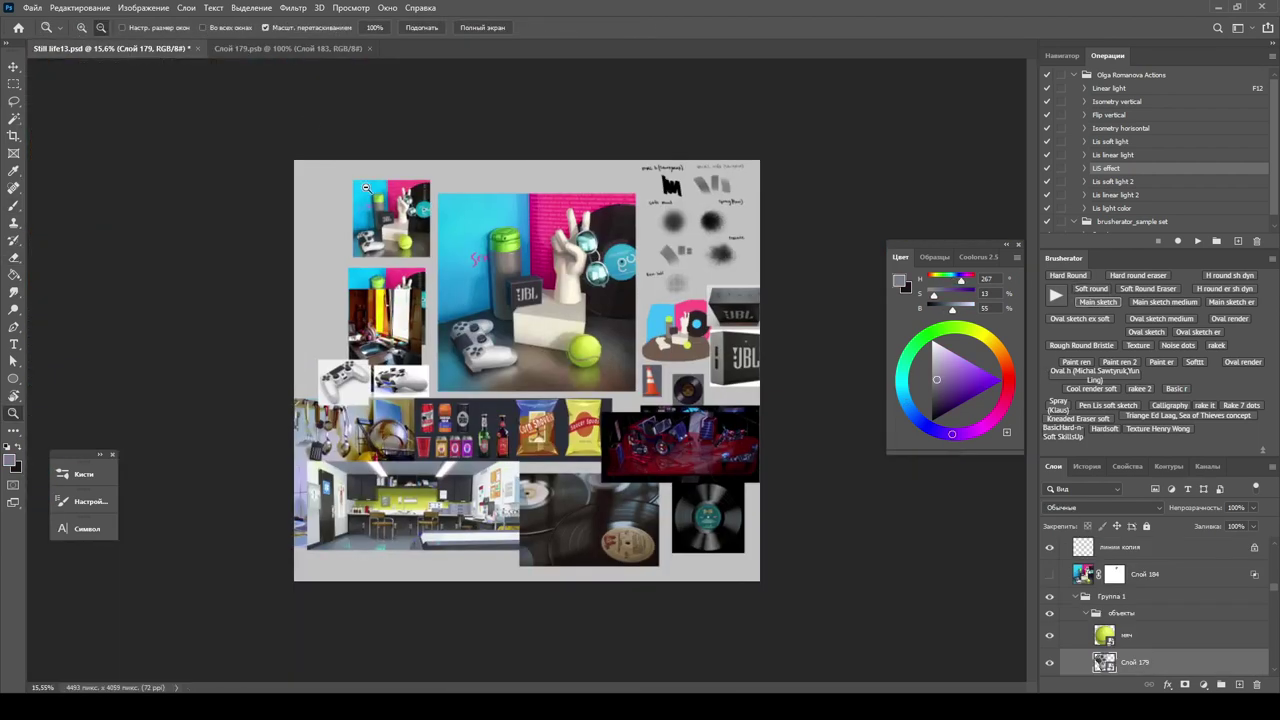
pyautogui.scroll(2, 528, 366)
pyautogui.hotkey('ctrl', 'Tab')
pyautogui.scroll(2, 543, 545)
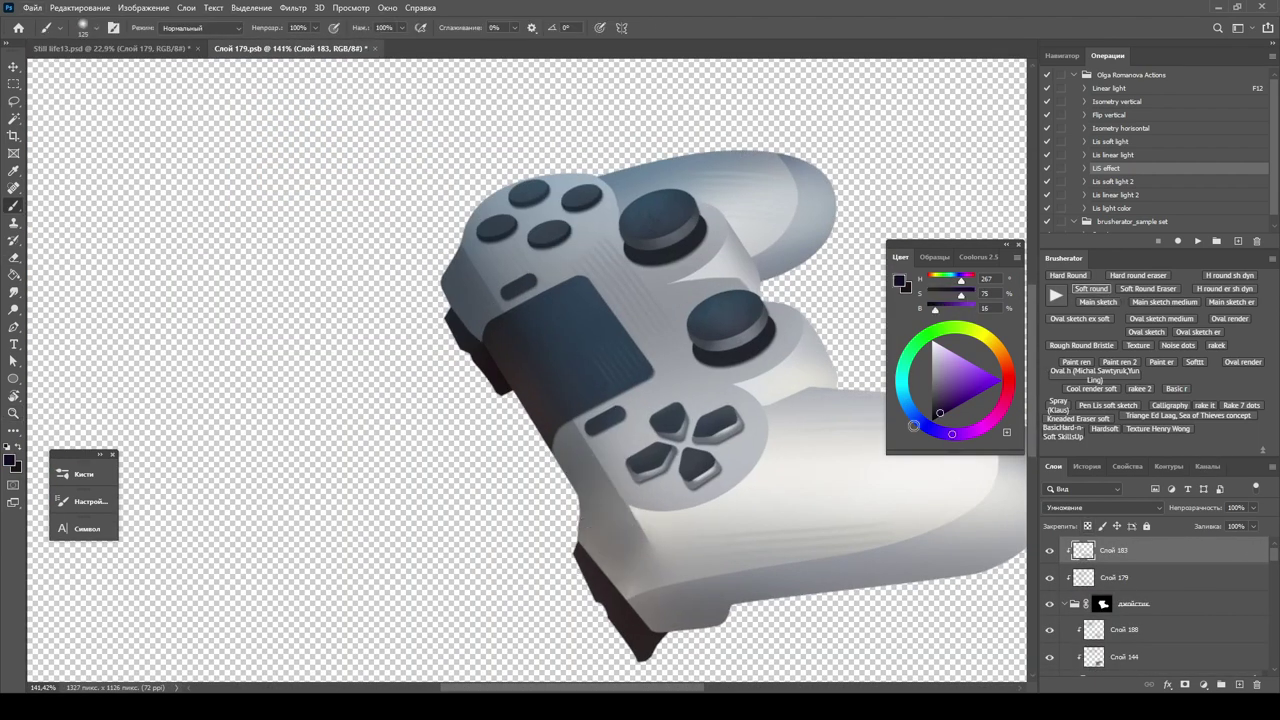
pyautogui.press('3')
pyautogui.hotkey('ctrl', 'Tab')
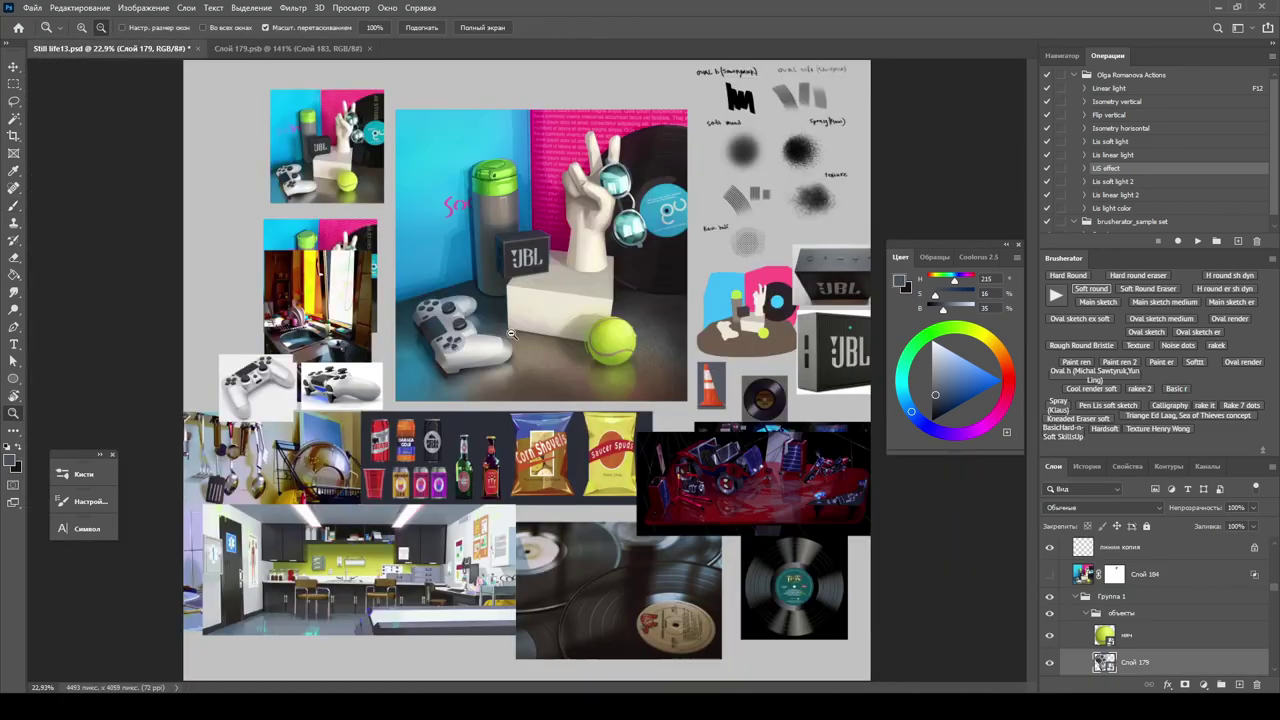
pyautogui.scroll(2, 450, 200)
pyautogui.hotkey('ctrl', 'Tab')
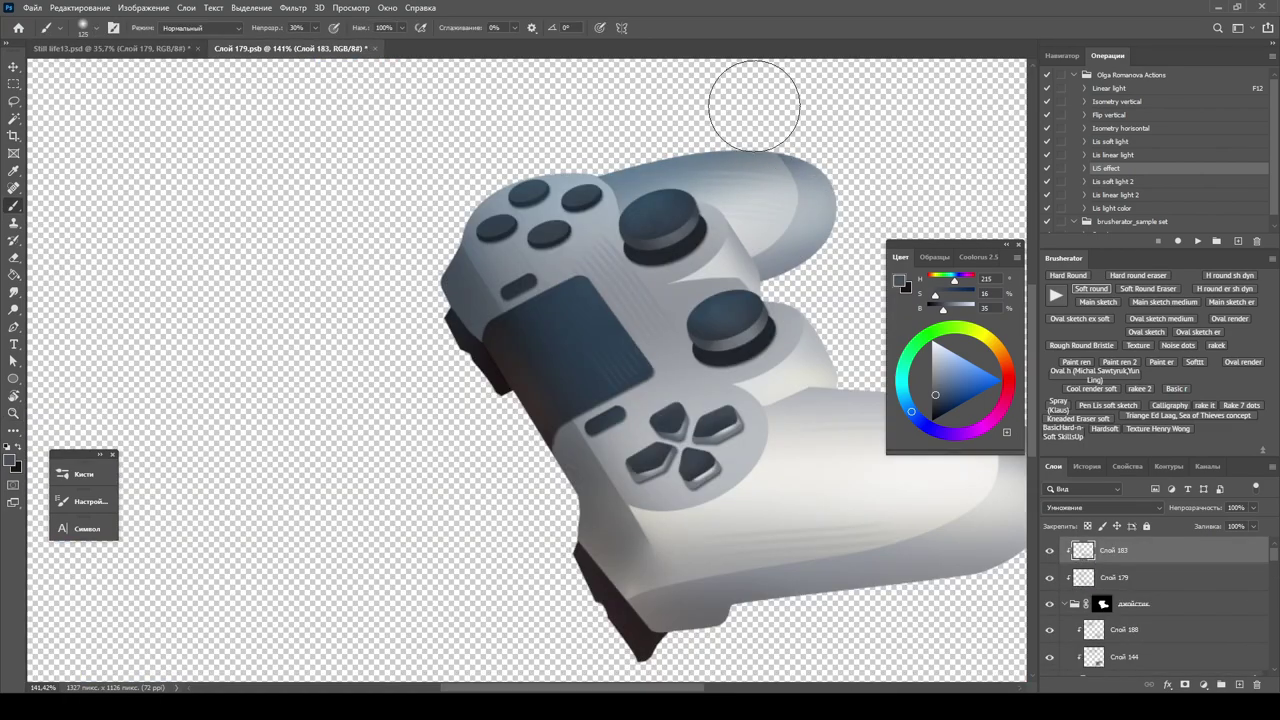
# Save and close Слой 179.psb to update the controller in the still life.
pyautogui.press('z')
pyautogui.hotkey('ctrl', '0')
pyautogui.hotkey('ctrl', 's')
pyautogui.hotkey('ctrl', 'w')
pyautogui.scroll(3, 497, 302)
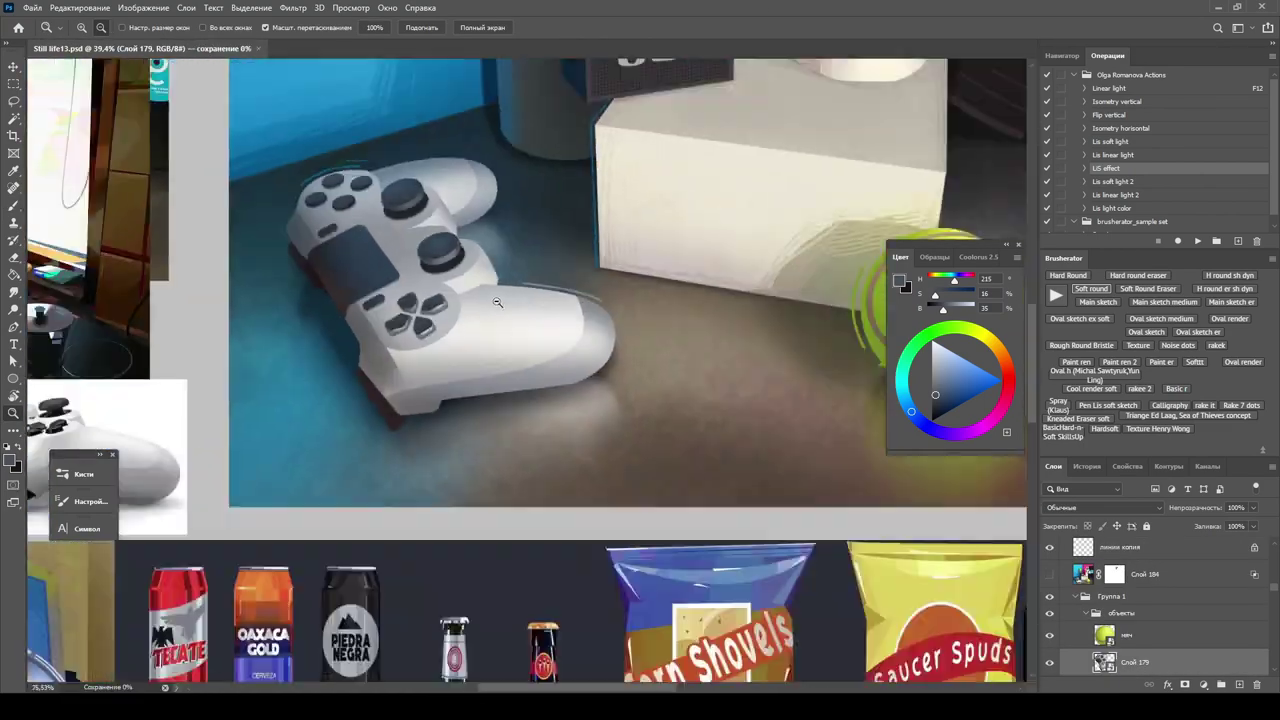
pyautogui.hotkey('ctrl', '0')
# Reopen the controller's smart object Слой 179 and check its hatching layer Слой 181 копия.
pyautogui.scroll(5, 560, 540)
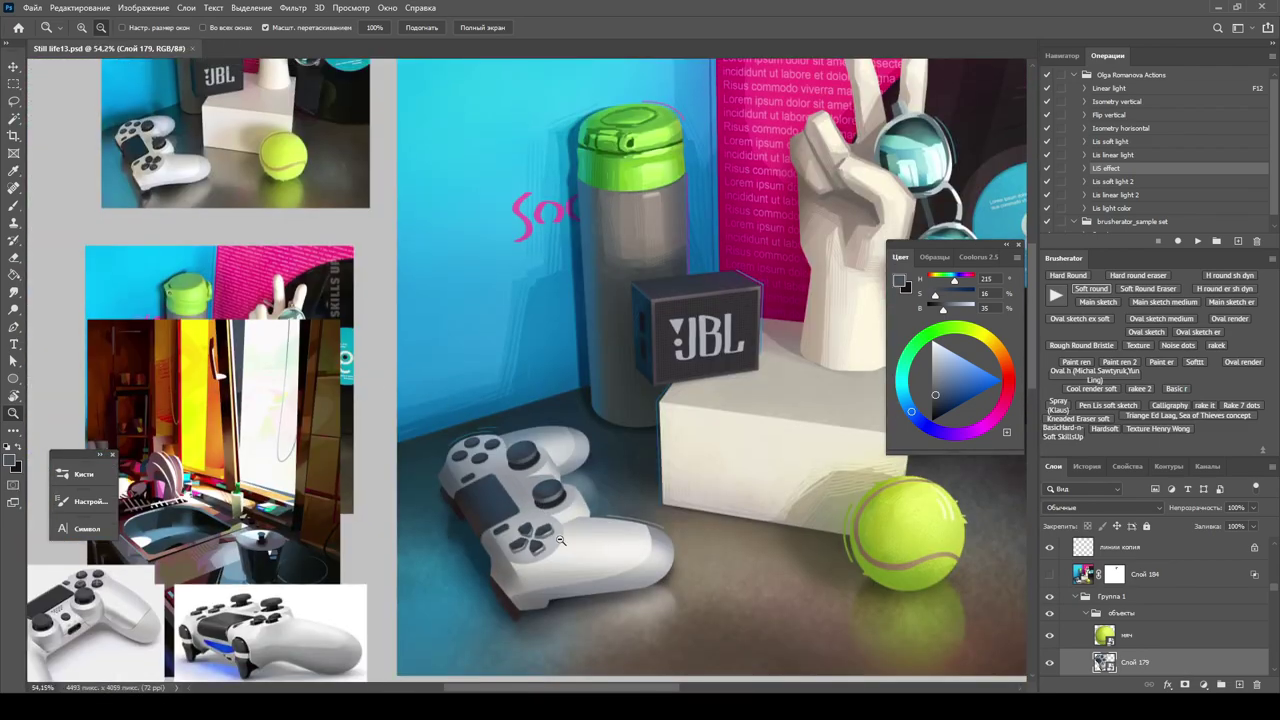
pyautogui.scroll(-2, 560, 540)
pyautogui.scroll(6, 560, 540)
pyautogui.doubleClick(1104, 662)
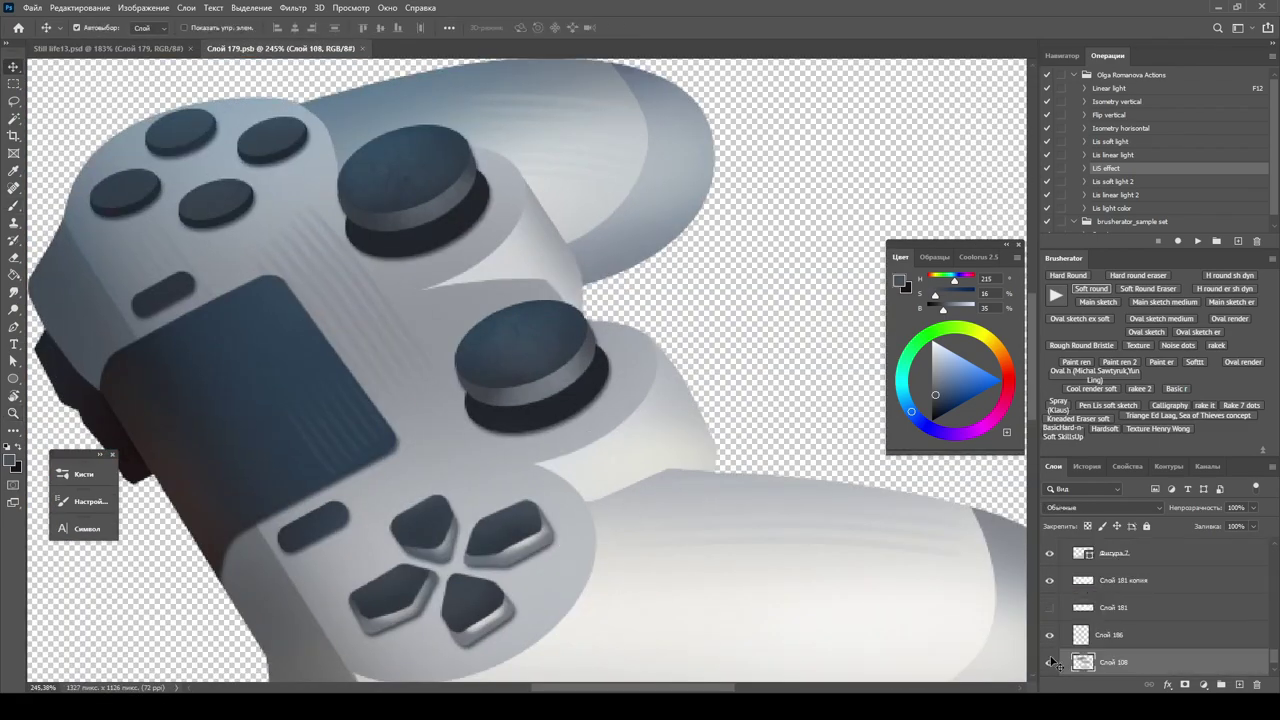
pyautogui.scroll(1, 1052, 664)
pyautogui.click(1049, 610)
pyautogui.scroll(-1, 1087, 618)
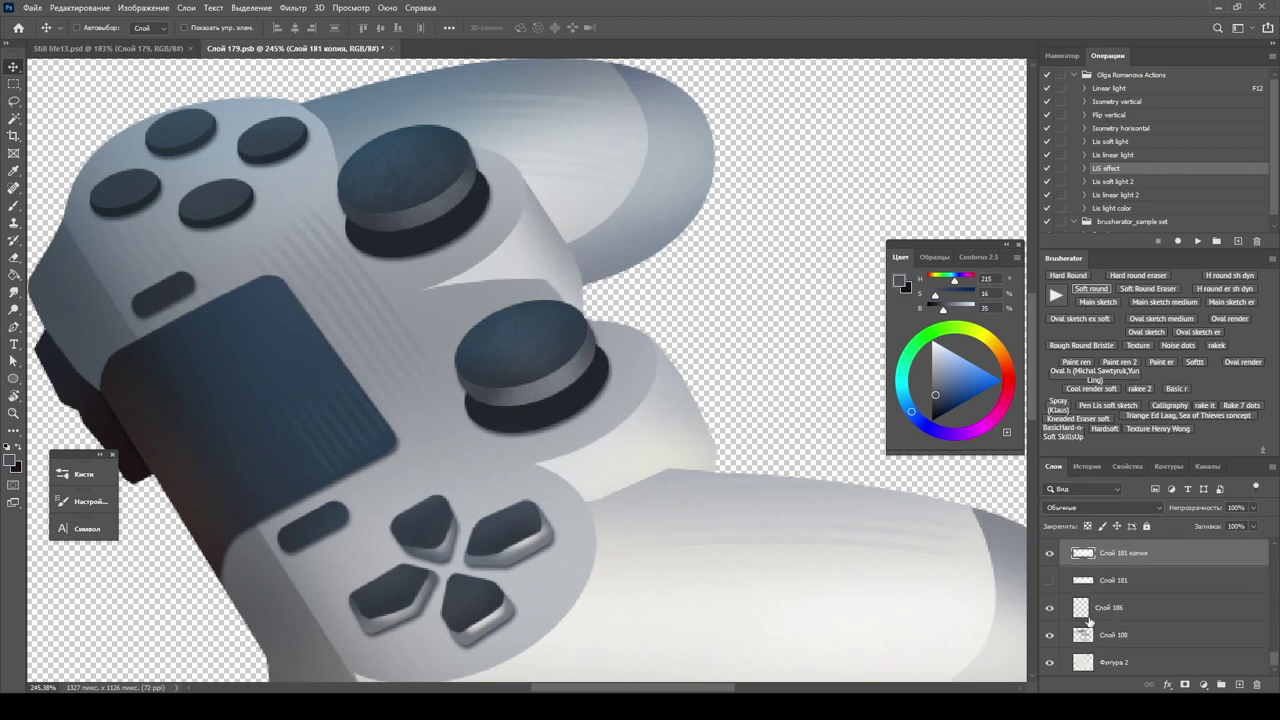
# Erase part of Слой 104 where the front grip meets the stick base, using the H round er sh dyn brush.
pyautogui.keyDown('ctrl'); pyautogui.click(1082, 608); pyautogui.keyUp('ctrl')
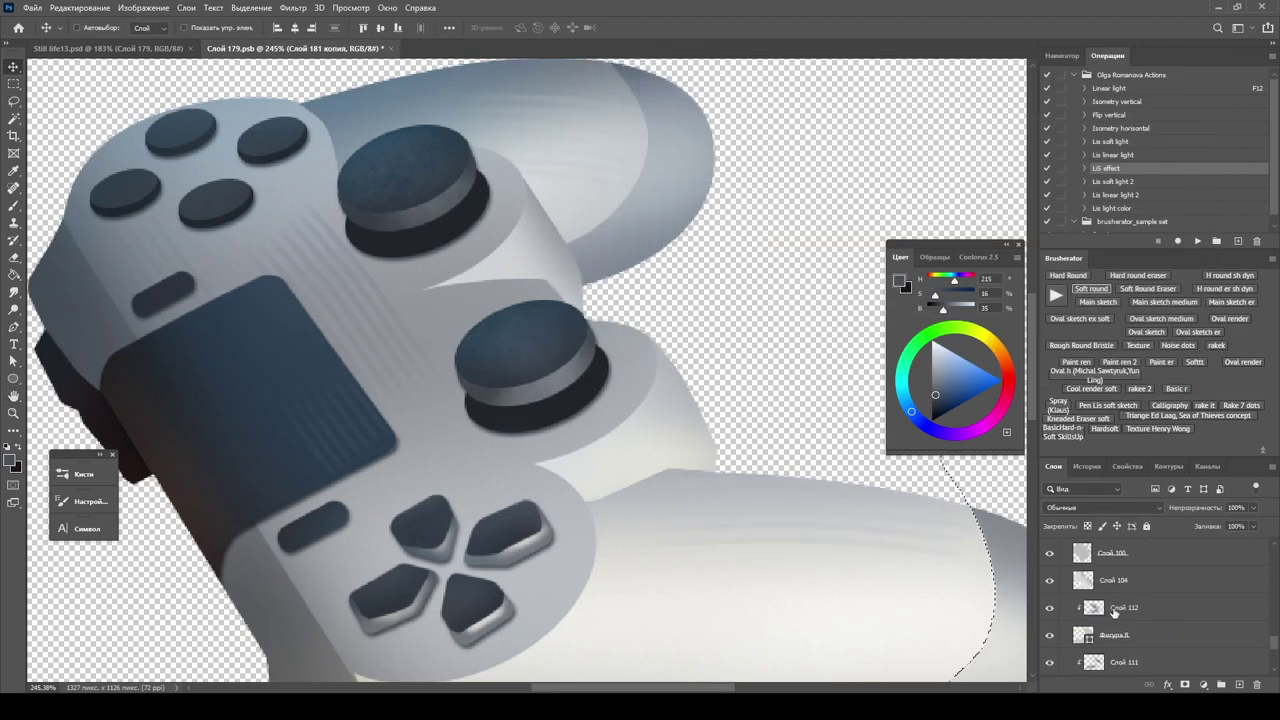
pyautogui.press('l')
pyautogui.moveTo(671, 488); pyautogui.dragTo(595, 518)
pyautogui.click(1227, 288)
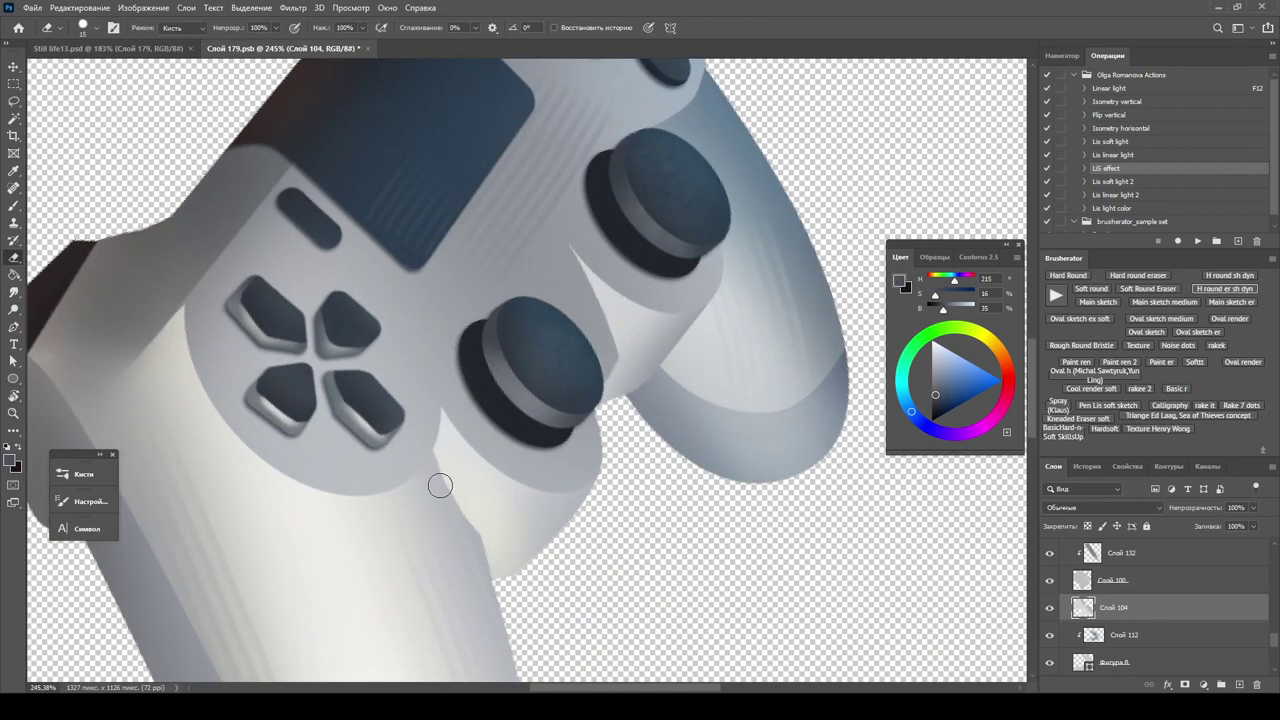
pyautogui.moveTo(437, 412); pyautogui.dragTo(600, 420)
# Retouch the controller body on Слой 108 with the Soft round brush, using a sampled grey-blue.
pyautogui.press('c')
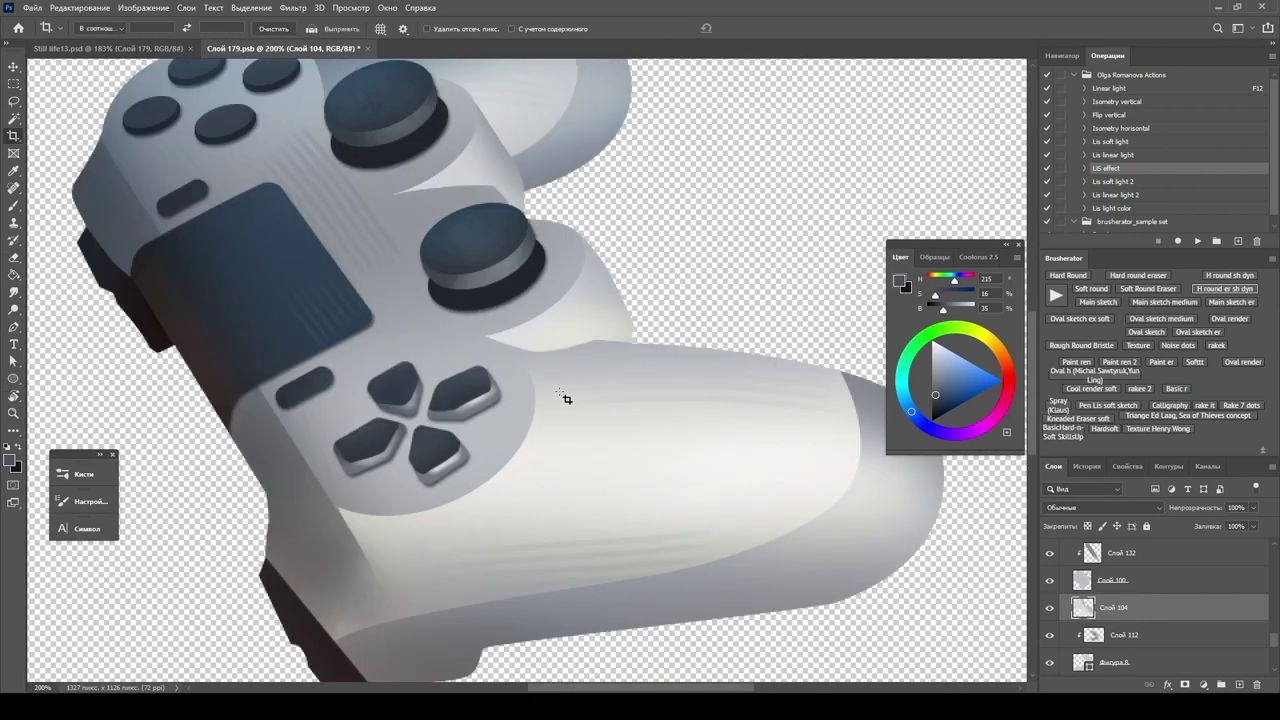
pyautogui.press('b')
pyautogui.keyDown('ctrl'); pyautogui.click(757, 423); pyautogui.keyUp('ctrl')
pyautogui.keyDown('alt'); pyautogui.click(243, 271); pyautogui.keyUp('alt')
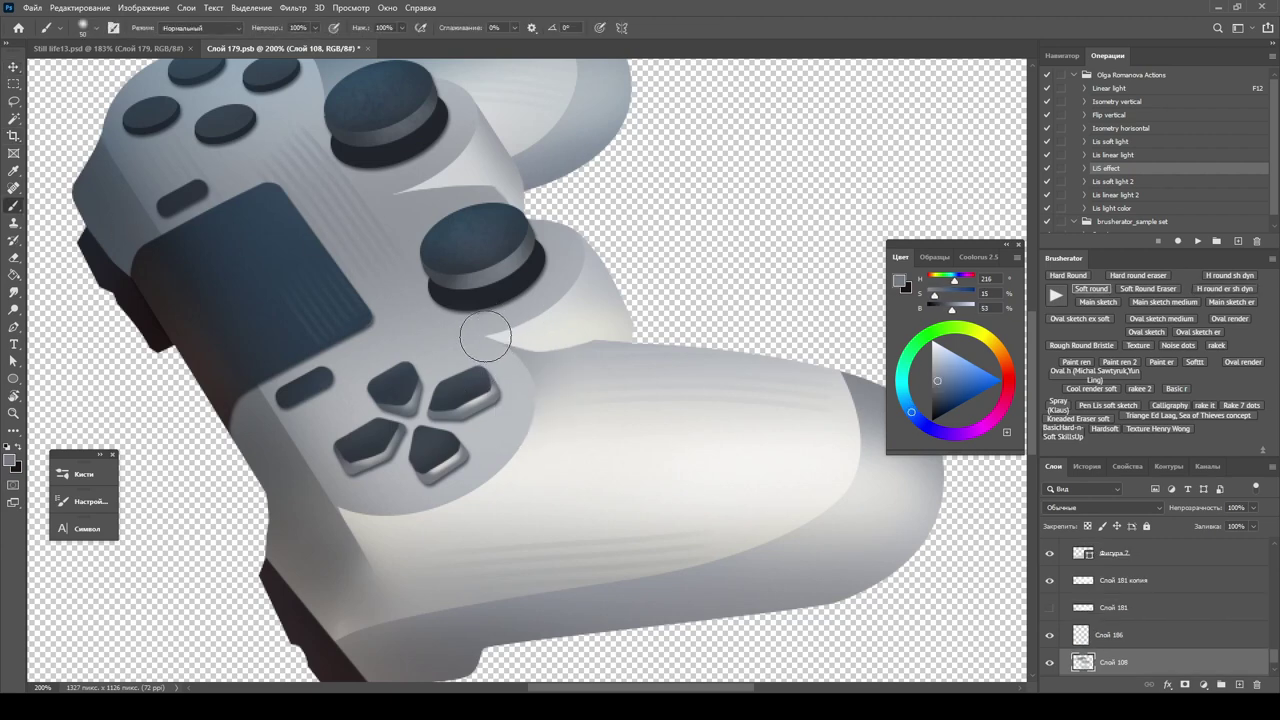
# Check the whole controller, then save and close Слой 179.psb to update the still life.
pyautogui.press('z')
pyautogui.hotkey('ctrl', '-')
pyautogui.hotkey('ctrl', '-')
pyautogui.hotkey('ctrl', '-')
pyautogui.hotkey('ctrl', '-')
pyautogui.click(609, 320)
pyautogui.hotkey('ctrl', 's')
pyautogui.hotkey('ctrl', 'w')
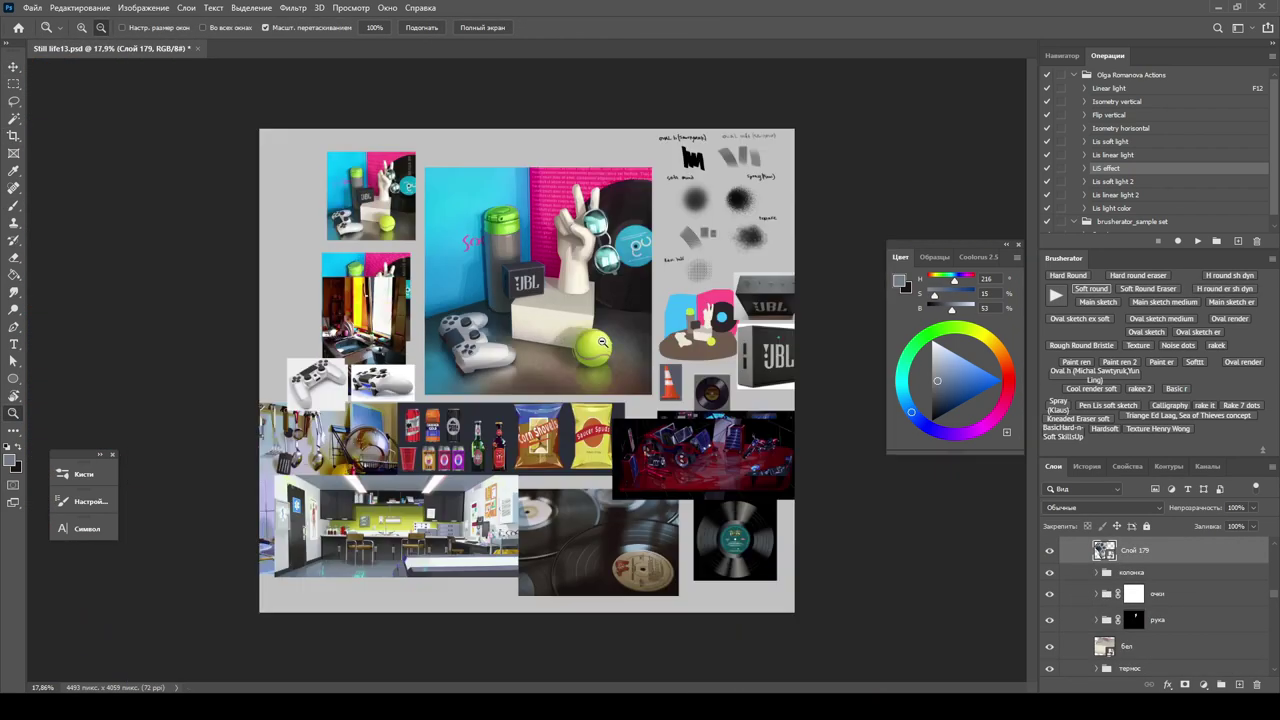
# Add an Overlay layer above Слой 124 and paint sampled grey strokes on the table beside the ball with the Oval h (Michal Sawtyruk, Yun Ling) brush.
pyautogui.scroll(3, 602, 342)
pyautogui.press('b')
pyautogui.rightClick(580, 252)
pyautogui.press('Escape')
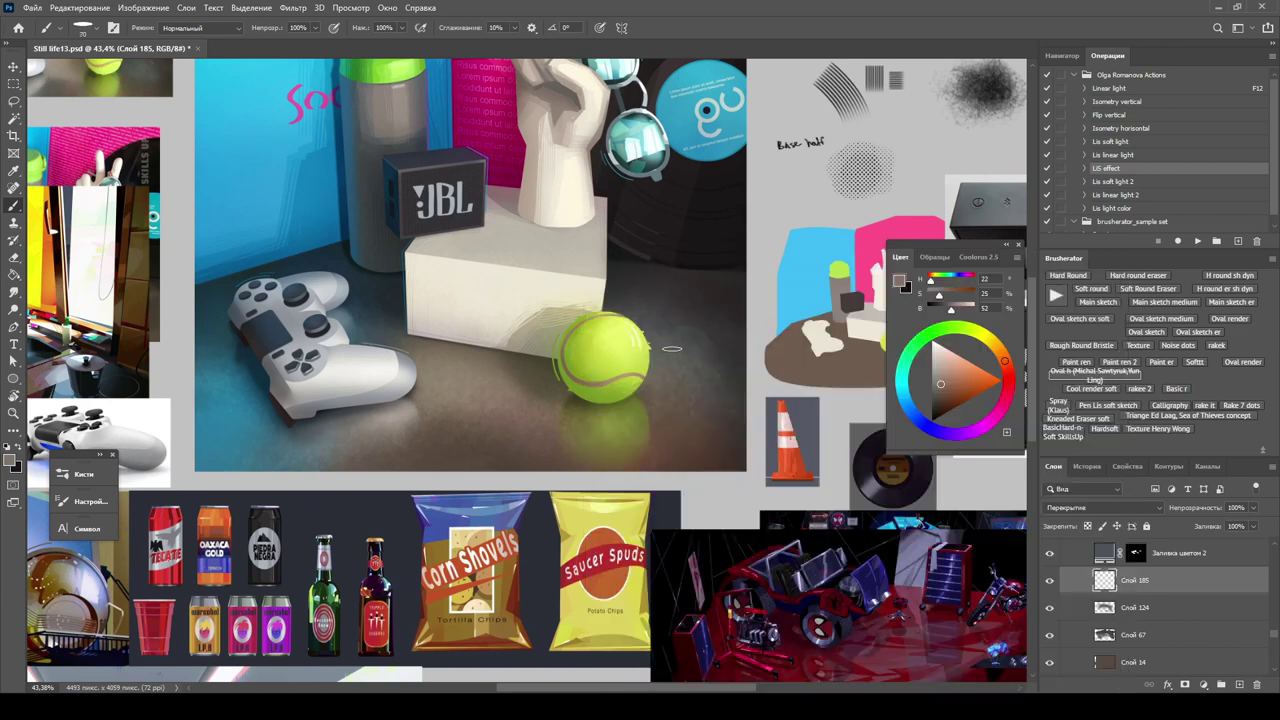
pyautogui.keyDown('alt'); pyautogui.click(672, 349); pyautogui.keyUp('alt')
pyautogui.moveTo(672, 349); pyautogui.dragTo(700, 400)
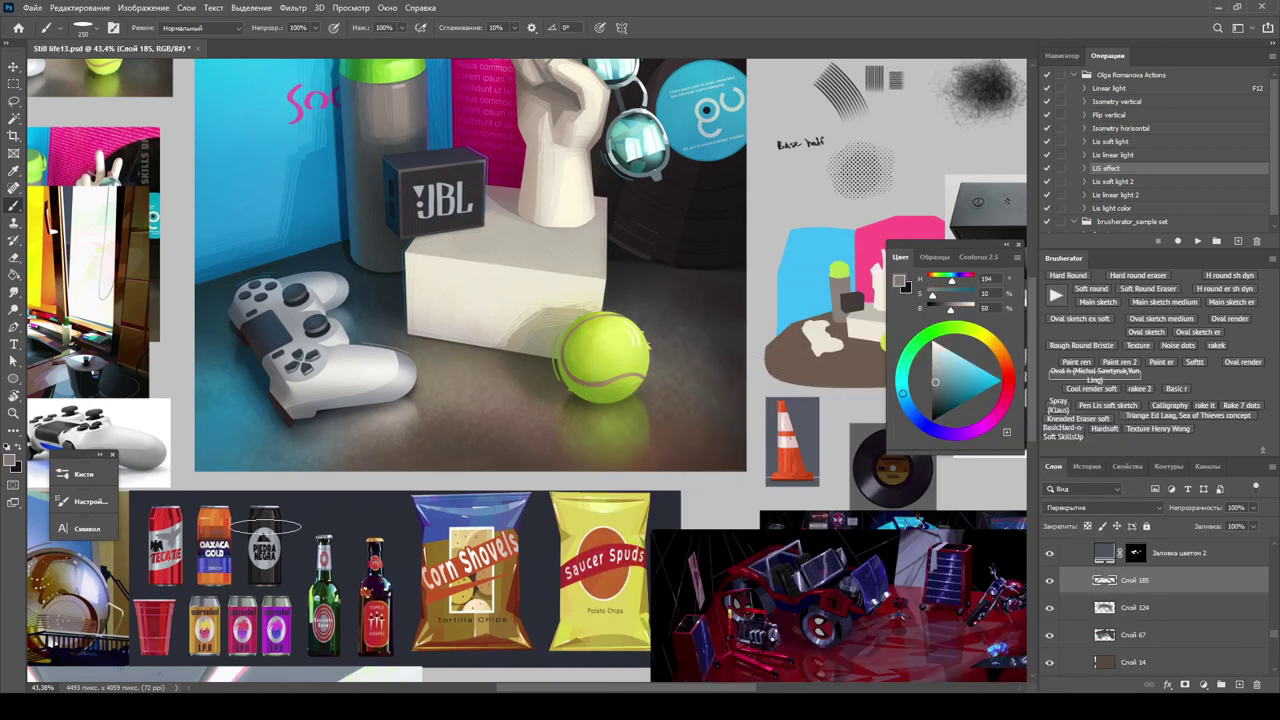
# Paint smaller cool-grey and neutral-grey strokes across the table around the controller and ball on Слой 185.
pyautogui.press('[')
pyautogui.press('[')
pyautogui.keyDown('alt'); pyautogui.click(674, 360); pyautogui.keyUp('alt')
pyautogui.moveTo(157, 473); pyautogui.dragTo(225, 515)
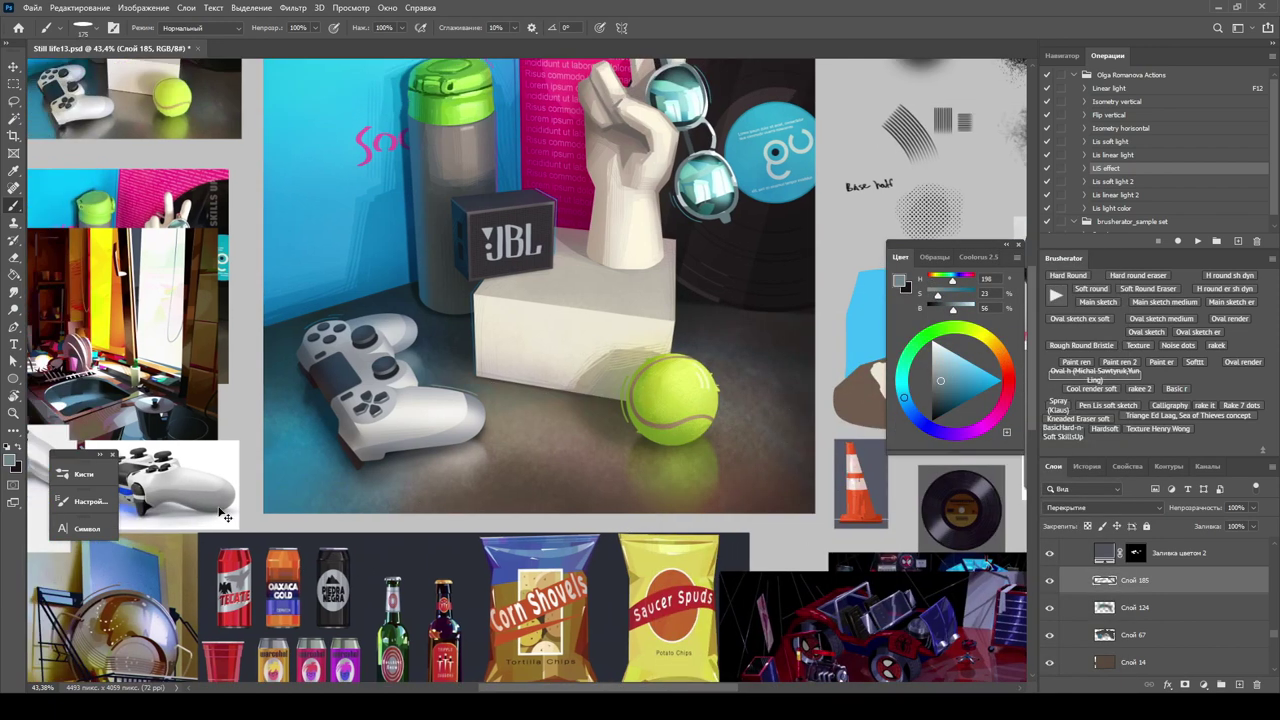
pyautogui.moveTo(893, 399); pyautogui.dragTo(949, 433)
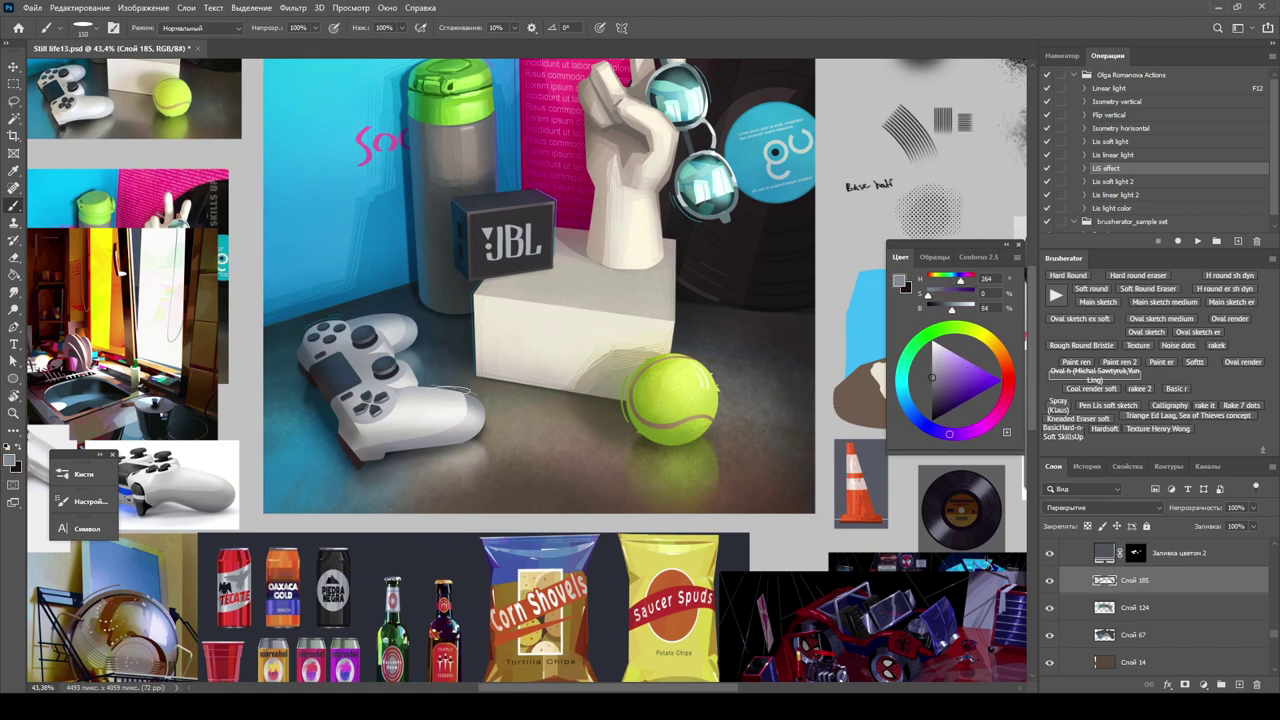
pyautogui.hotkey('ctrl', '-')
pyautogui.moveTo(931, 379); pyautogui.dragTo(932, 387)
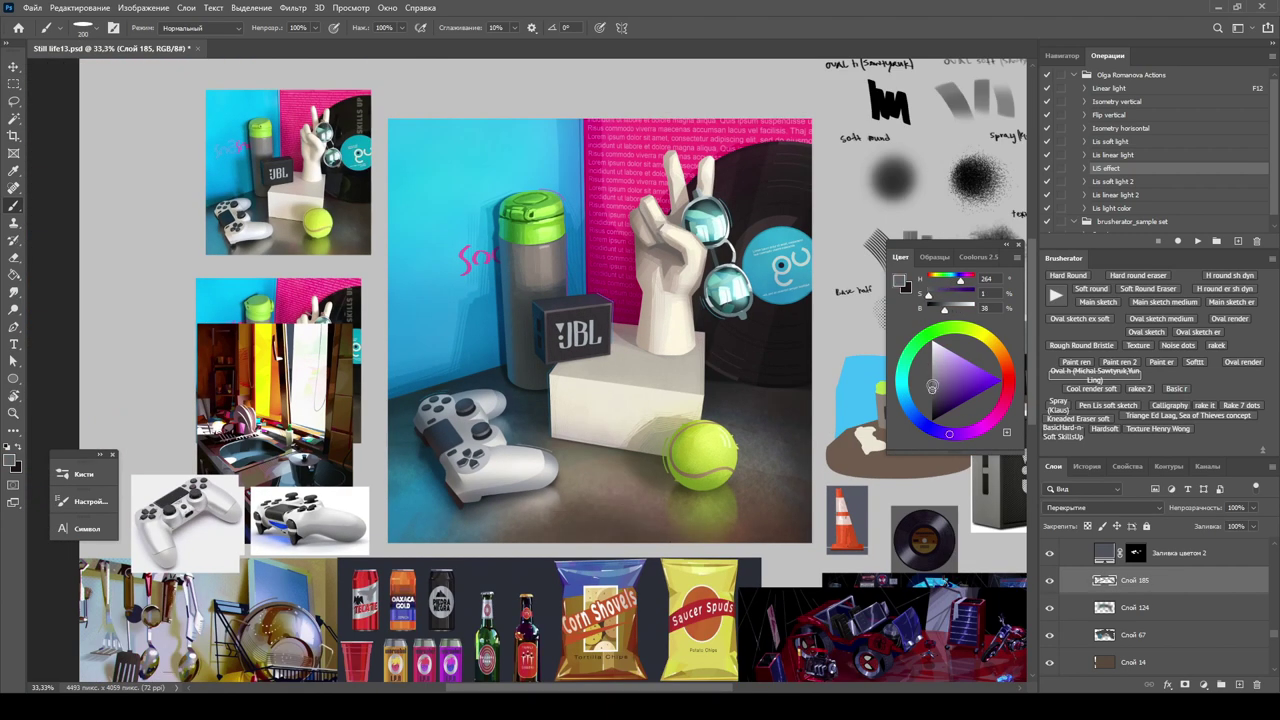
# Vary the table's texture on Слой 185 with violet-grey, blue and neutral strokes, changing brush opacity between 30% and 100%.
pyautogui.press('3')
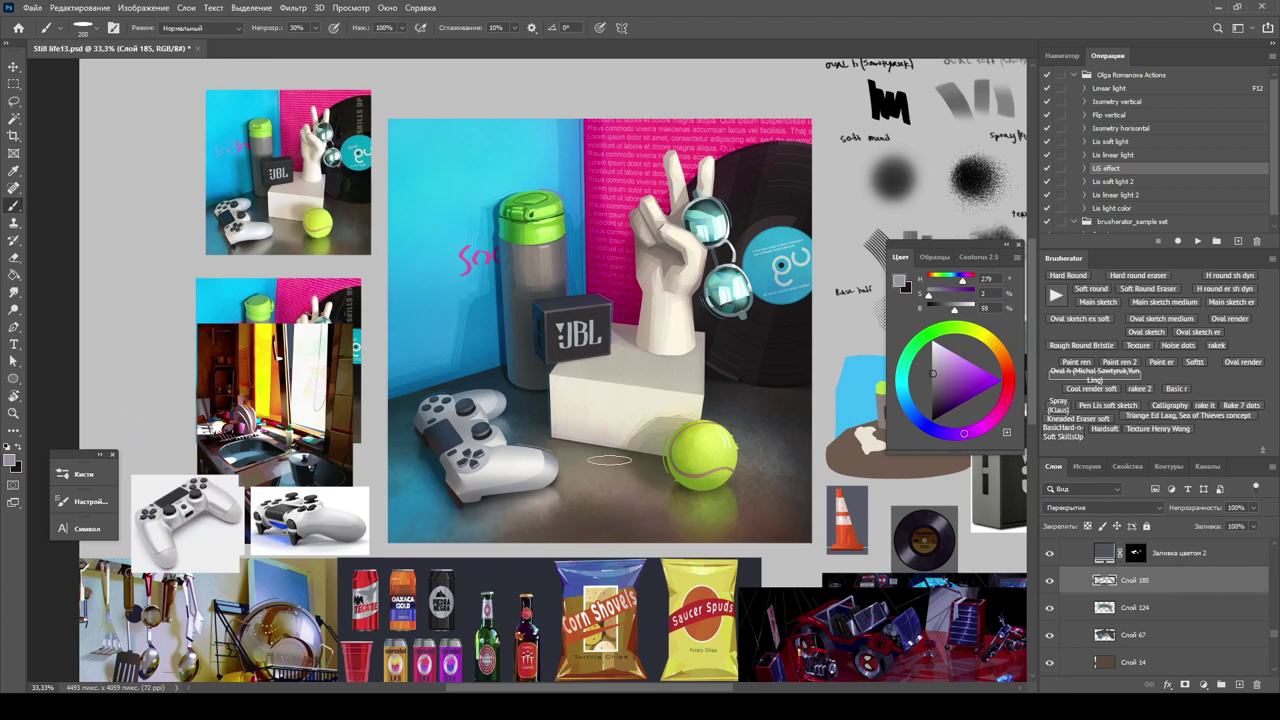
pyautogui.press('0')
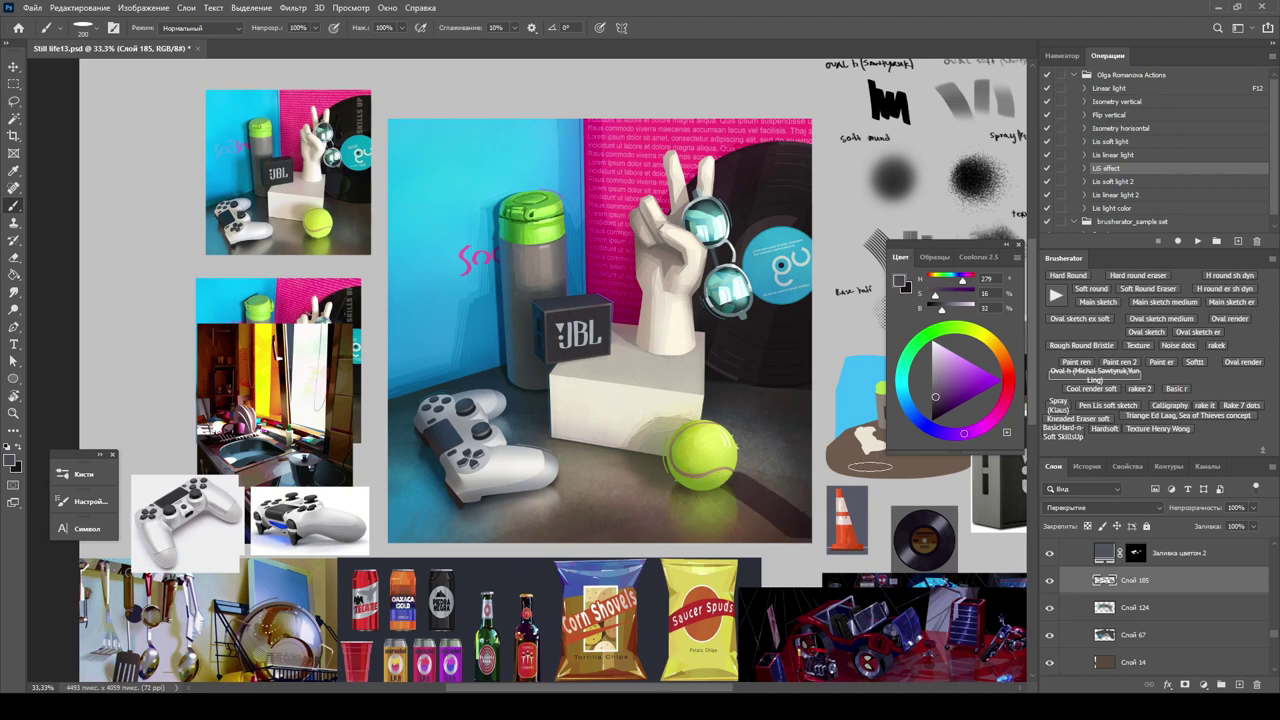
pyautogui.moveTo(762, 500); pyautogui.dragTo(848, 513)
pyautogui.keyDown('alt'); pyautogui.click(468, 404); pyautogui.keyUp('alt')
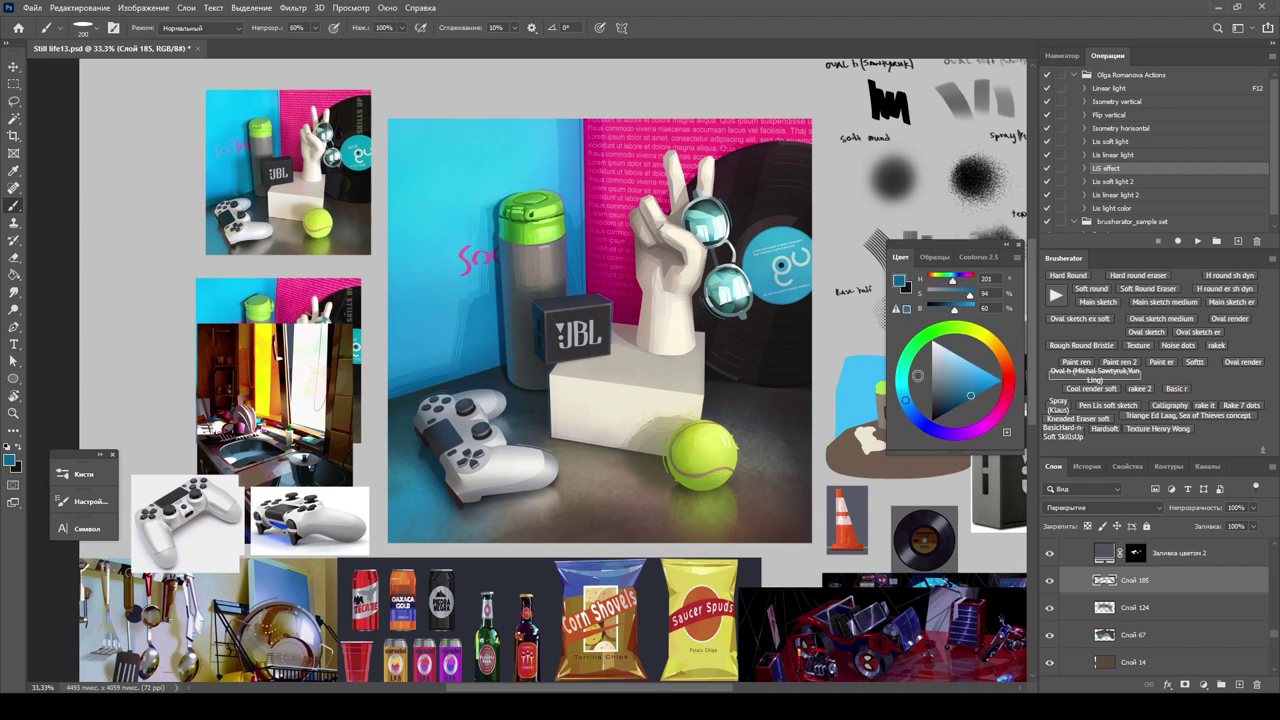
pyautogui.keyDown('alt'); pyautogui.click(824, 397); pyautogui.keyUp('alt')
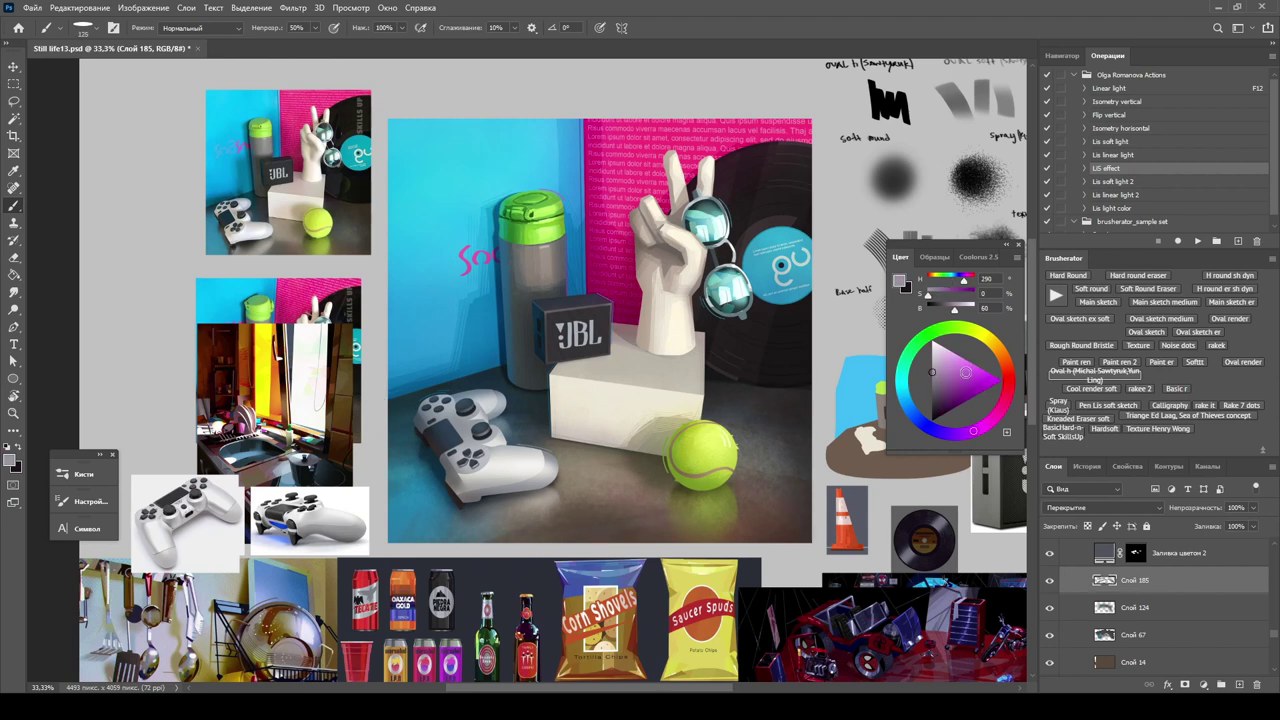
pyautogui.keyDown('alt'); pyautogui.click(743, 478); pyautogui.keyUp('alt')
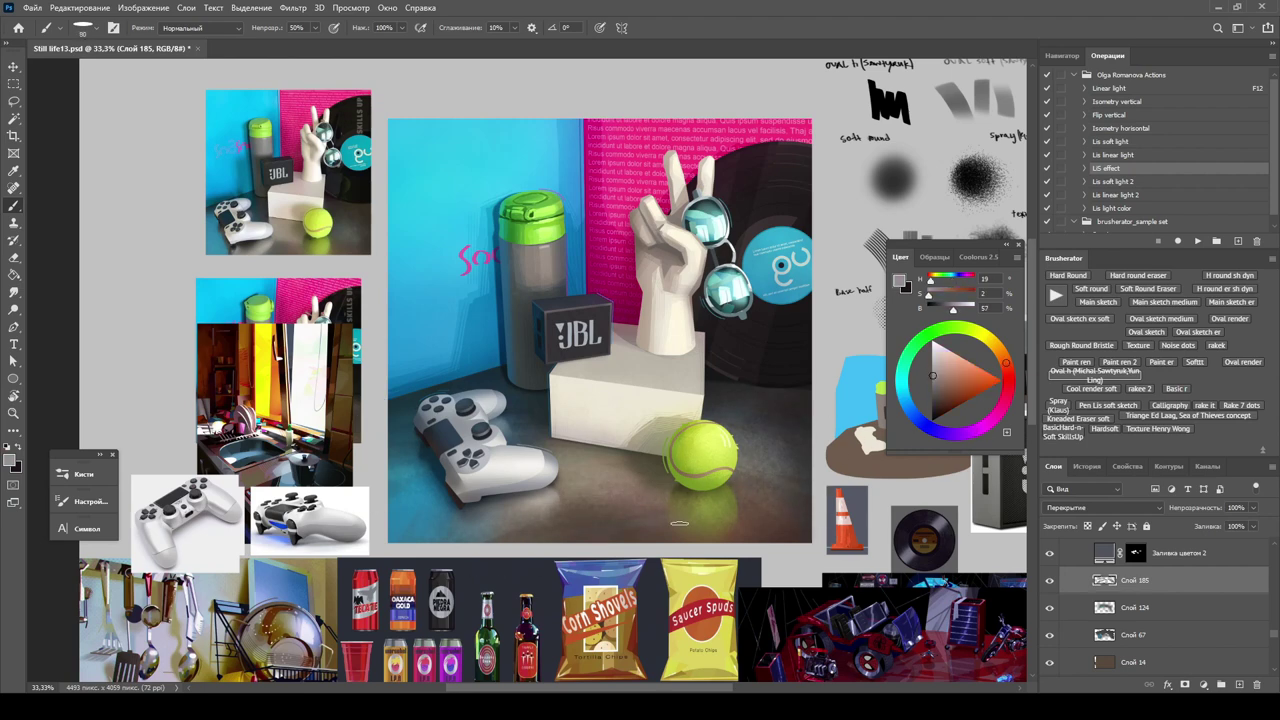
# Add a Soft Light layer above Слой 185 and choose a narrow vertical-tip brush for it.
pyautogui.rightClick(634, 483)
pyautogui.doubleClick(1171, 509)
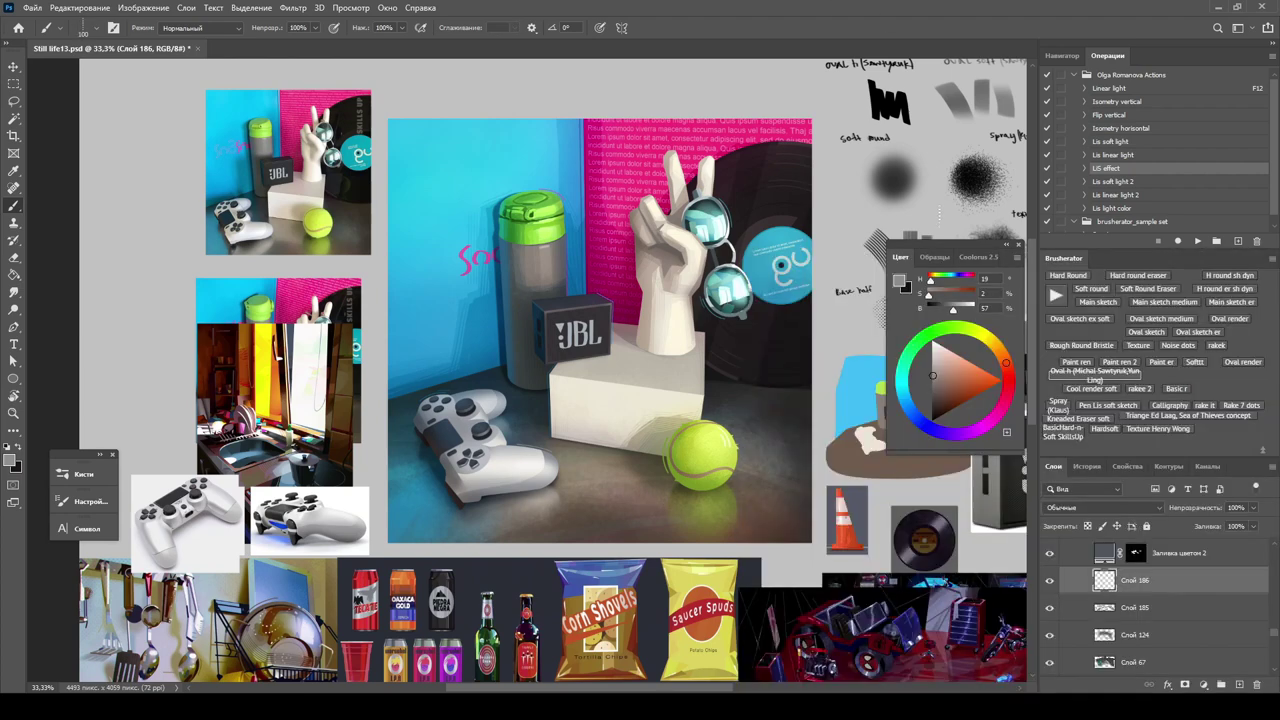
pyautogui.click(1180, 580)
pyautogui.moveTo(1208, 527); pyautogui.dragTo(1205, 527)
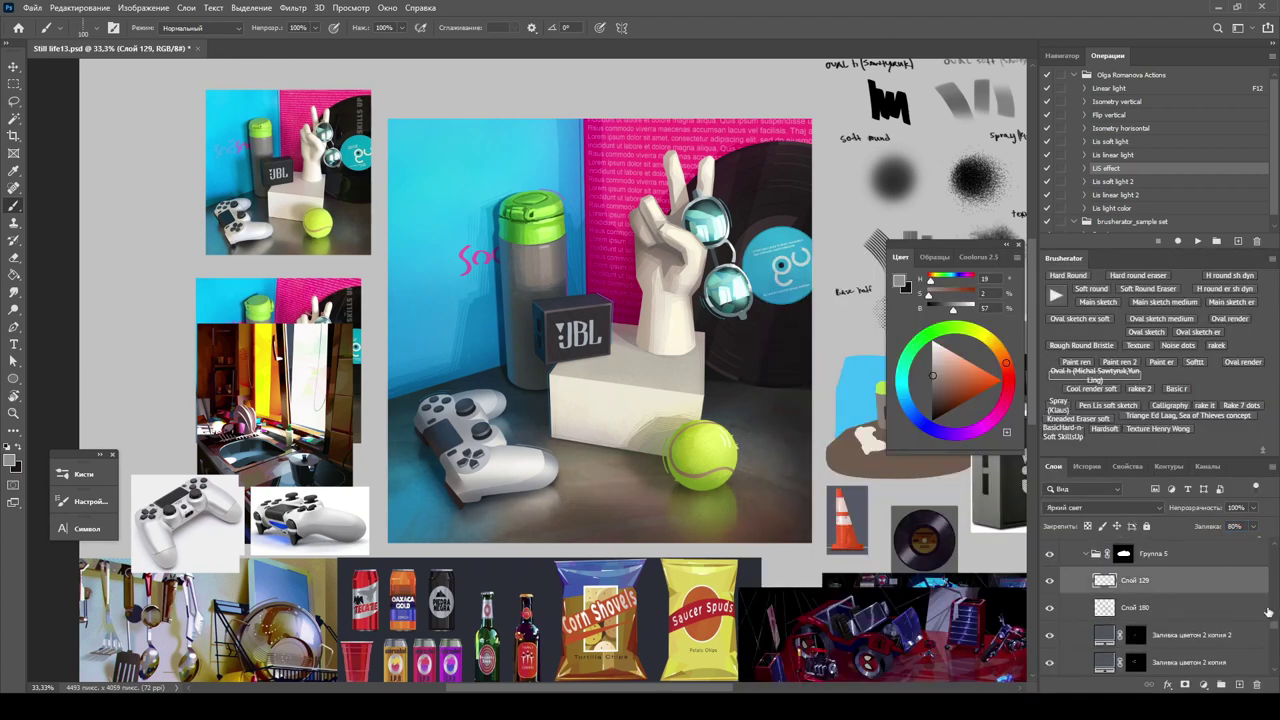
pyautogui.scroll(2, 777, 499)
pyautogui.click(293, 7)
pyautogui.moveTo(371, 251)
pyautogui.click(500, 271)
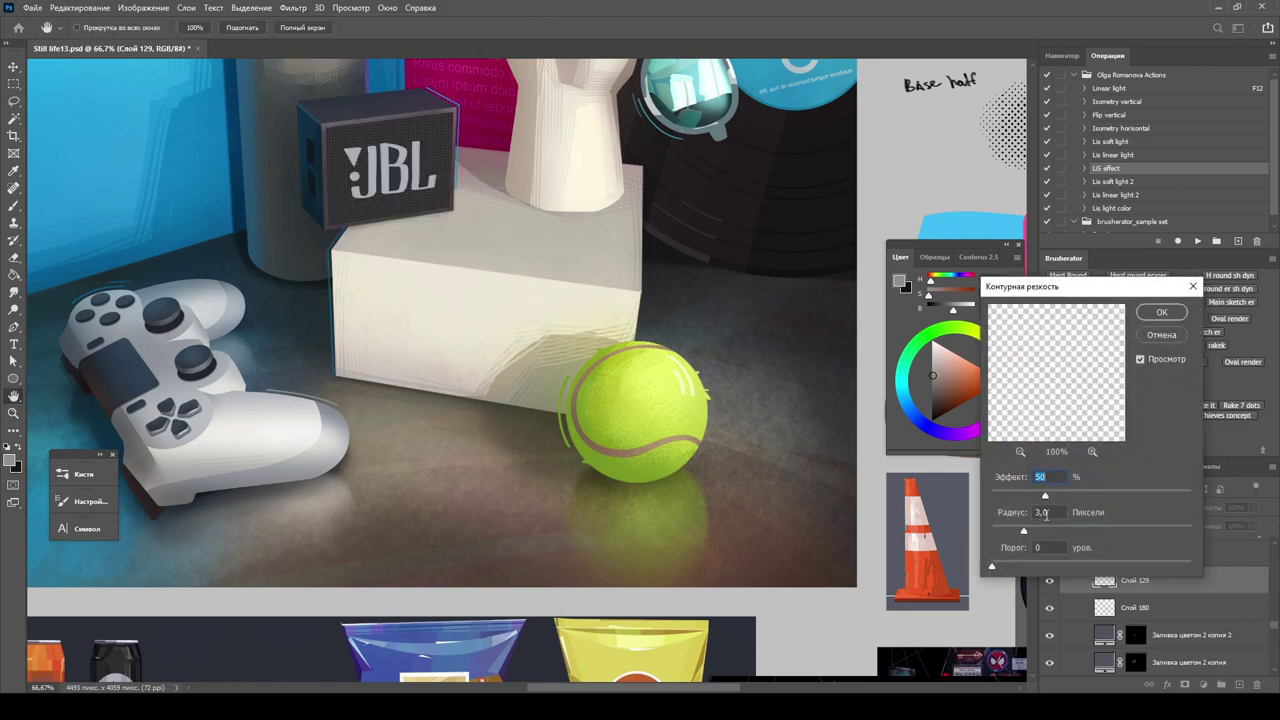
pyautogui.scroll(-1, 980, 505)
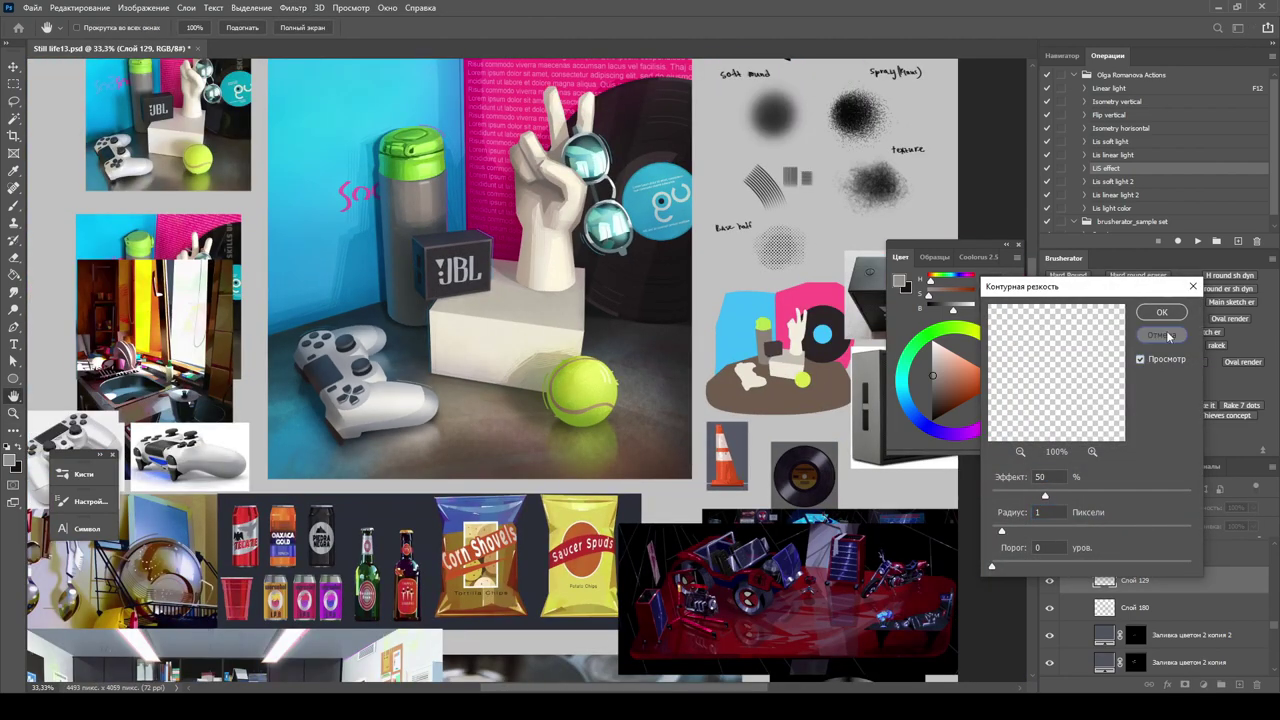
pyautogui.click(1162, 335)
pyautogui.press('z')
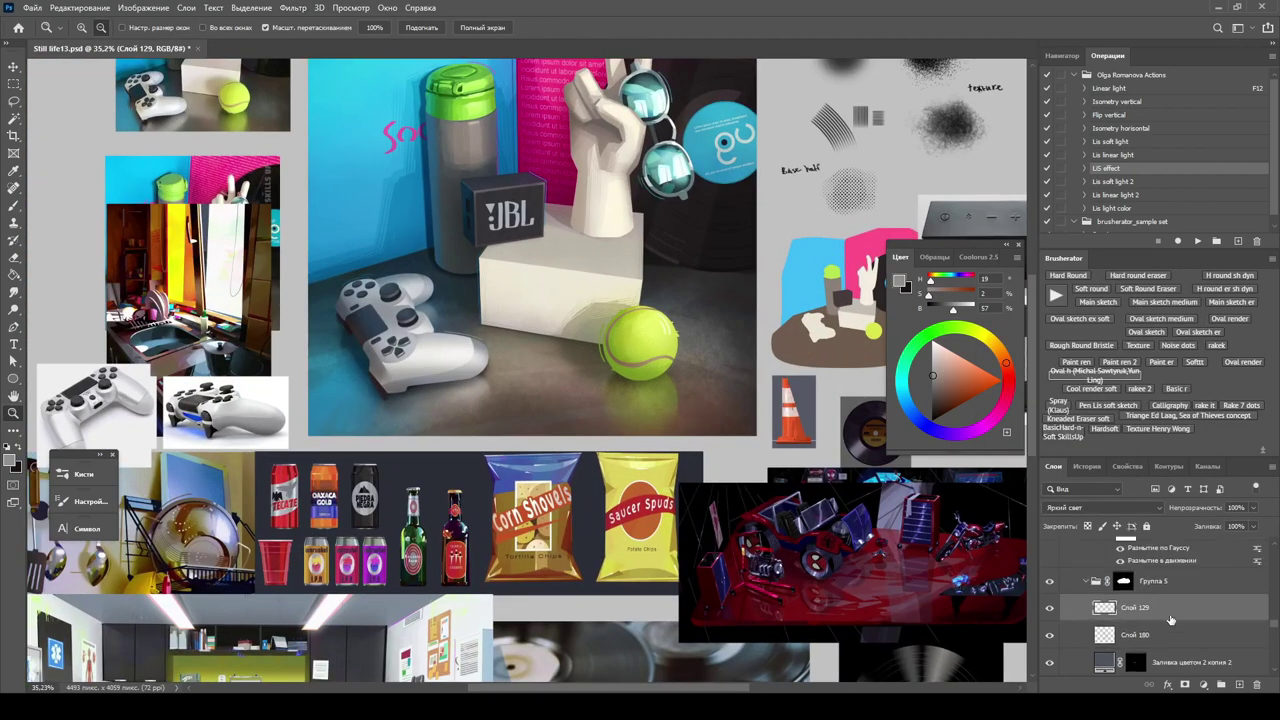
# Paint light and dark warm-grey vertical strokes over the table on the Soft Light layer Слой 186.
pyautogui.scroll(-3, 1170, 620)
pyautogui.click(1170, 630)
pyautogui.press('b')
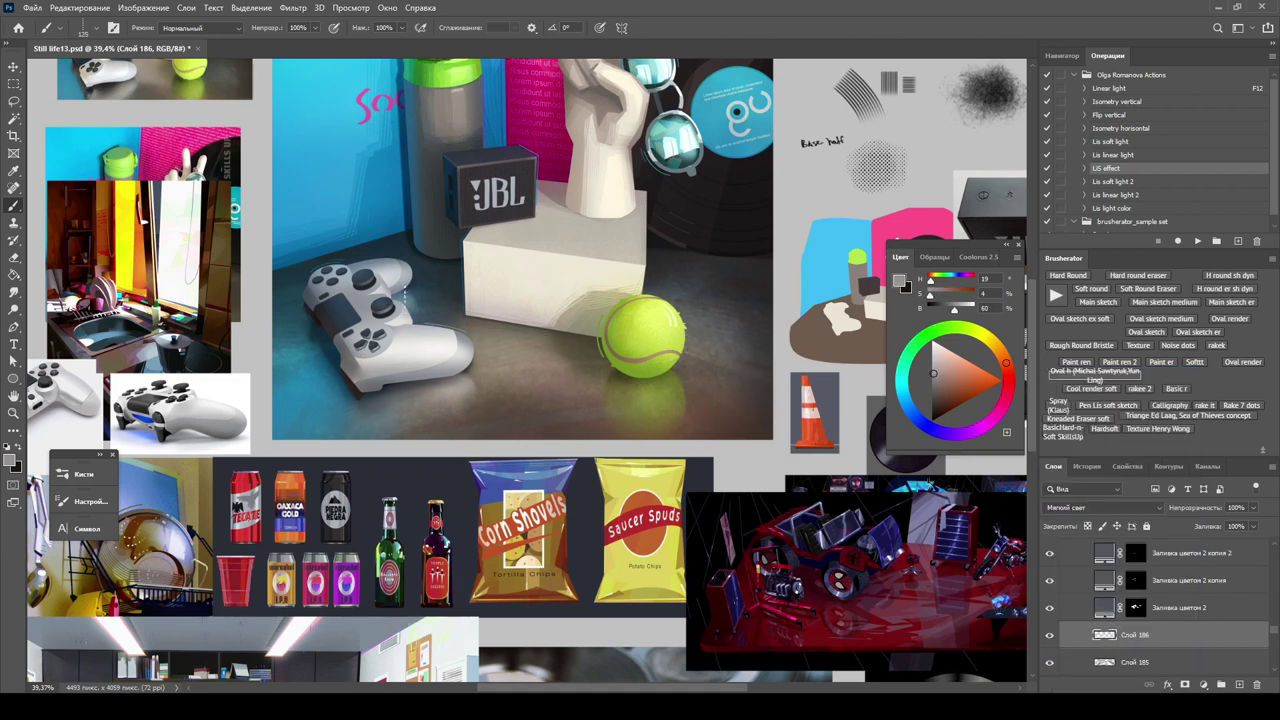
pyautogui.keyDown('alt'); pyautogui.click(583, 357); pyautogui.keyUp('alt')
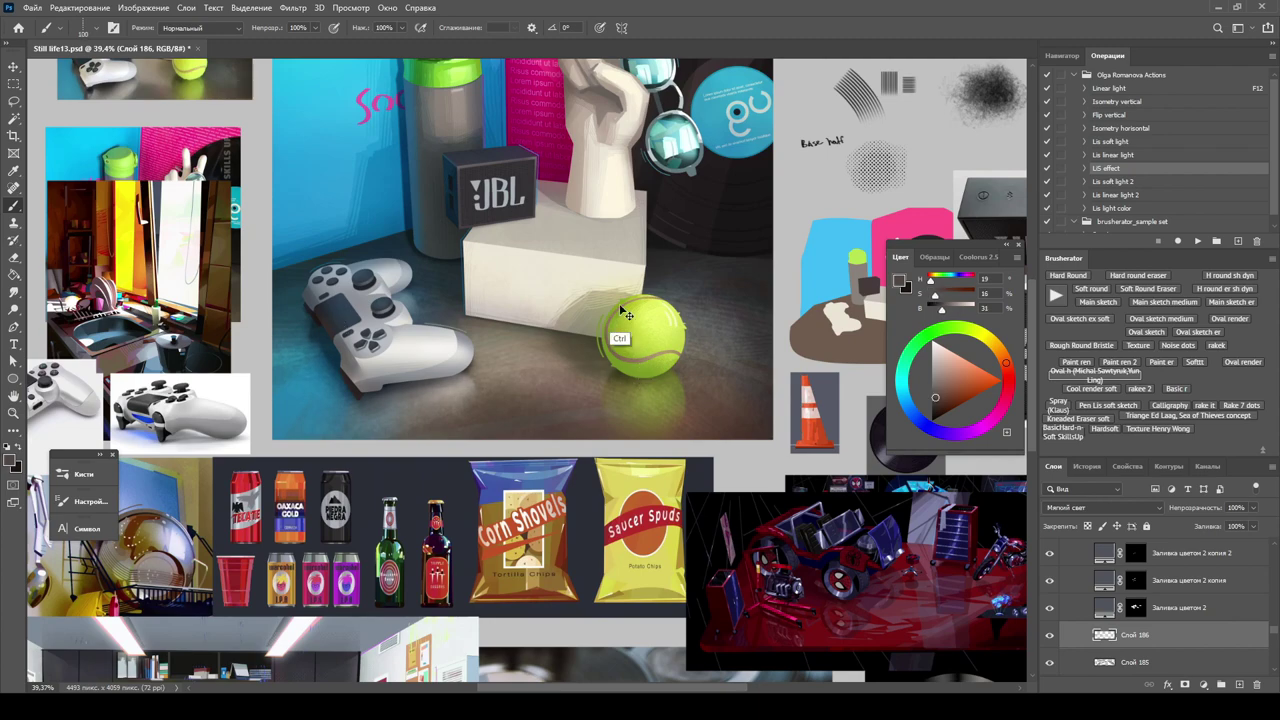
# Examine how layers Слой 129, Слой 180 and Слой 186 affect the table in the still life.
pyautogui.scroll(-3, 979, 574)
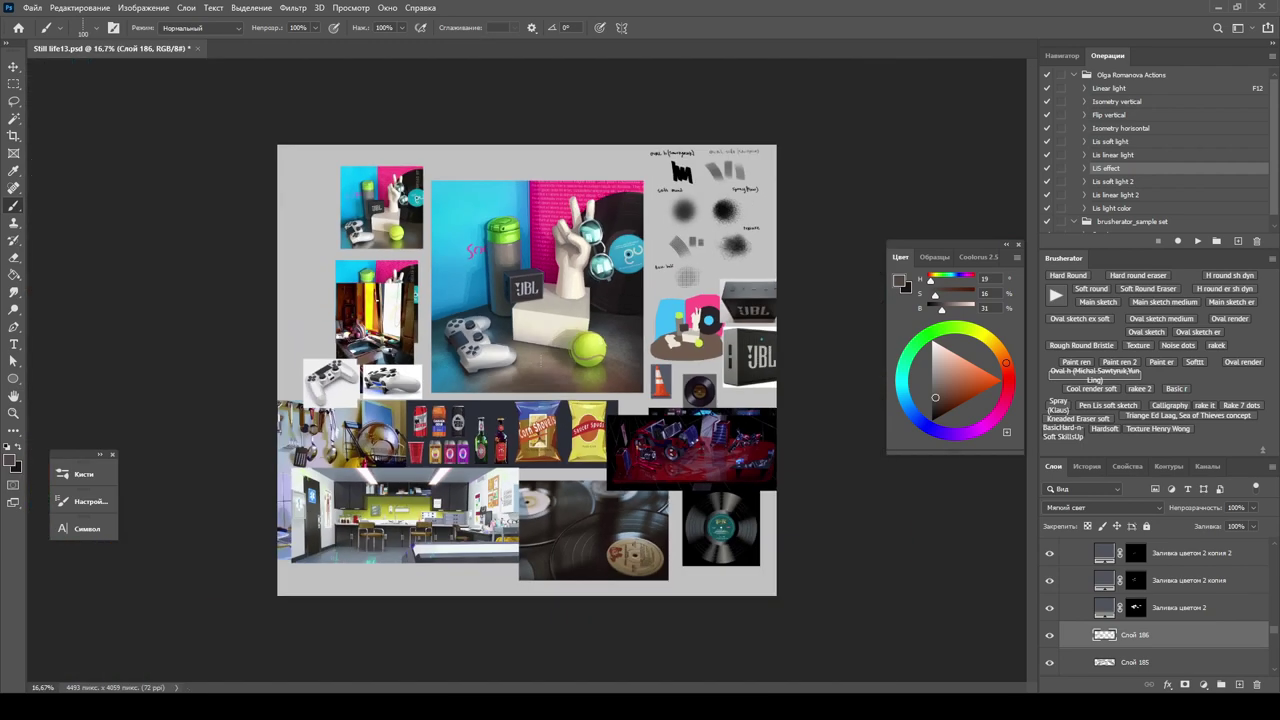
pyautogui.press('z')
pyautogui.scroll(5, 567, 394)
pyautogui.hotkey('alt', ']')
pyautogui.hotkey('alt', ']')
pyautogui.hotkey('alt', ']')
pyautogui.hotkey('alt', ']')
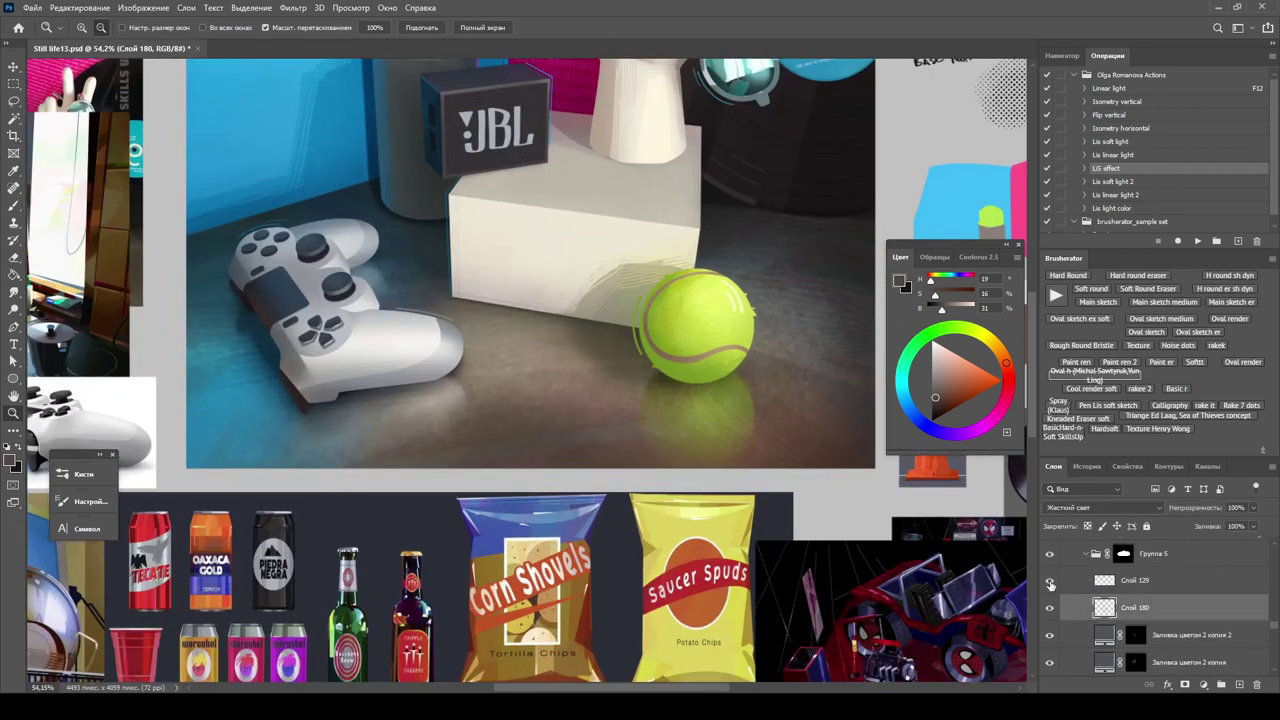
pyautogui.click(1104, 630)
pyautogui.scroll(-2, 1108, 610)
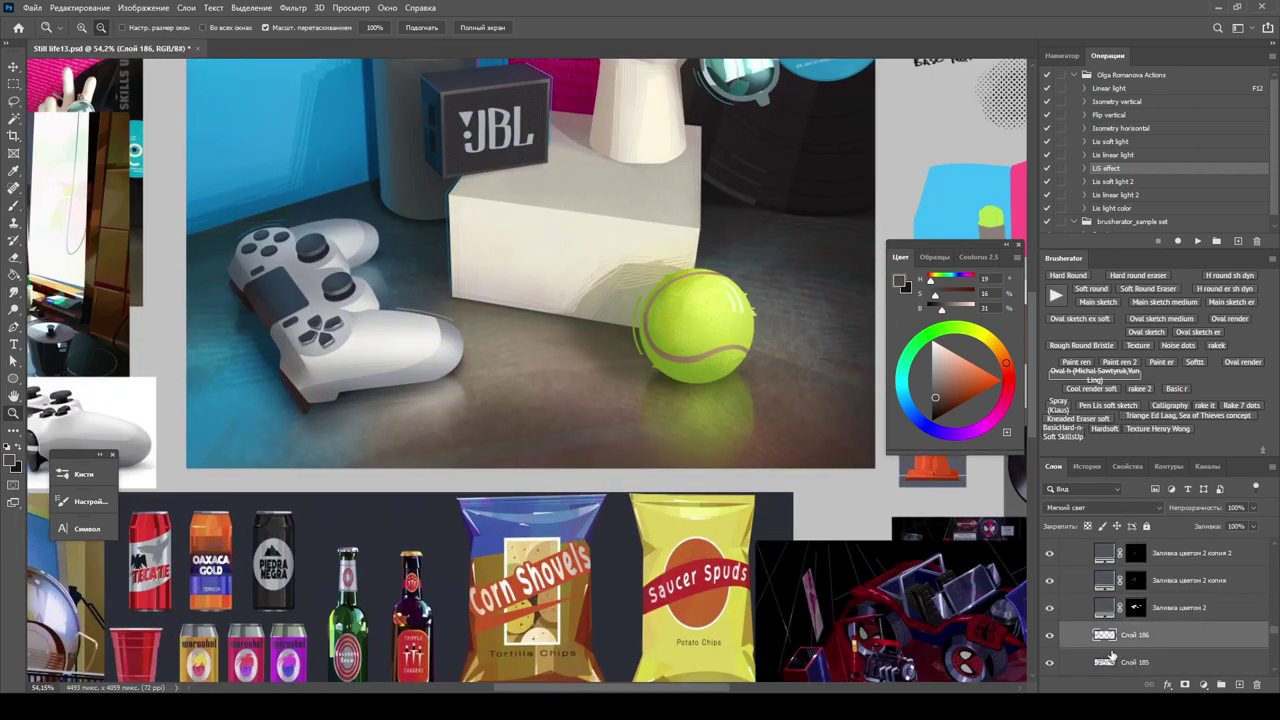
# Add an Overlay layer above Слой 124 and start shading the table on it with the Soft round brush.
pyautogui.click(1108, 610)
pyautogui.click(1075, 508)
pyautogui.click(1078, 515)
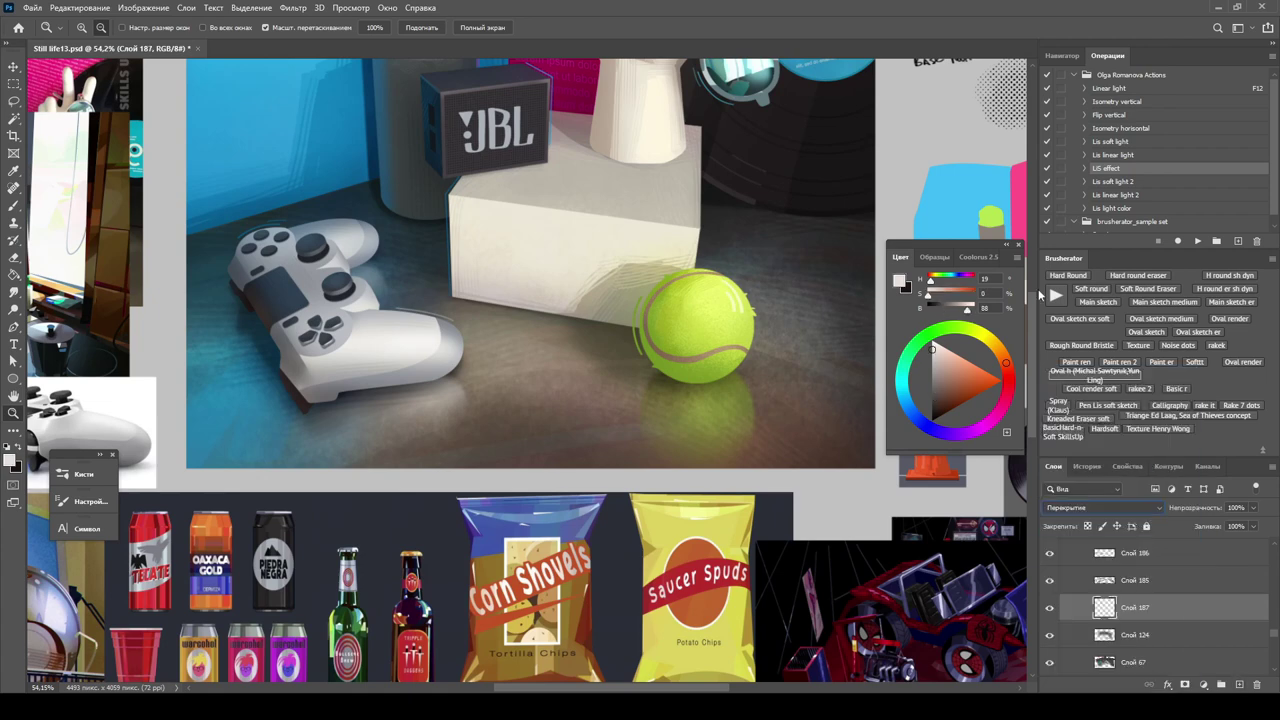
pyautogui.click(1091, 288)
pyautogui.scroll(-2, 534, 400)
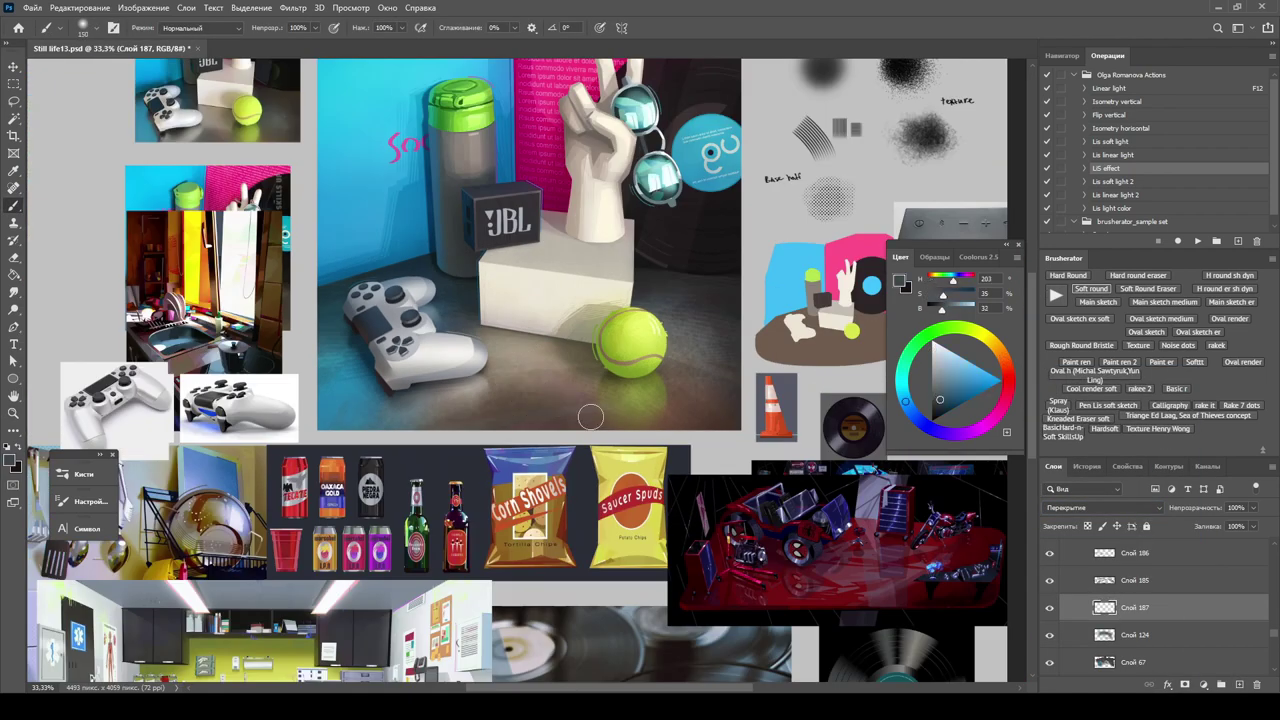
# Outline the box's reflection on the table with the Lasso and shade it on Слой 187 with a large Soft round brush.
pyautogui.press('l')
pyautogui.moveTo(618, 440); pyautogui.dragTo(490, 392)
pyautogui.press('z')
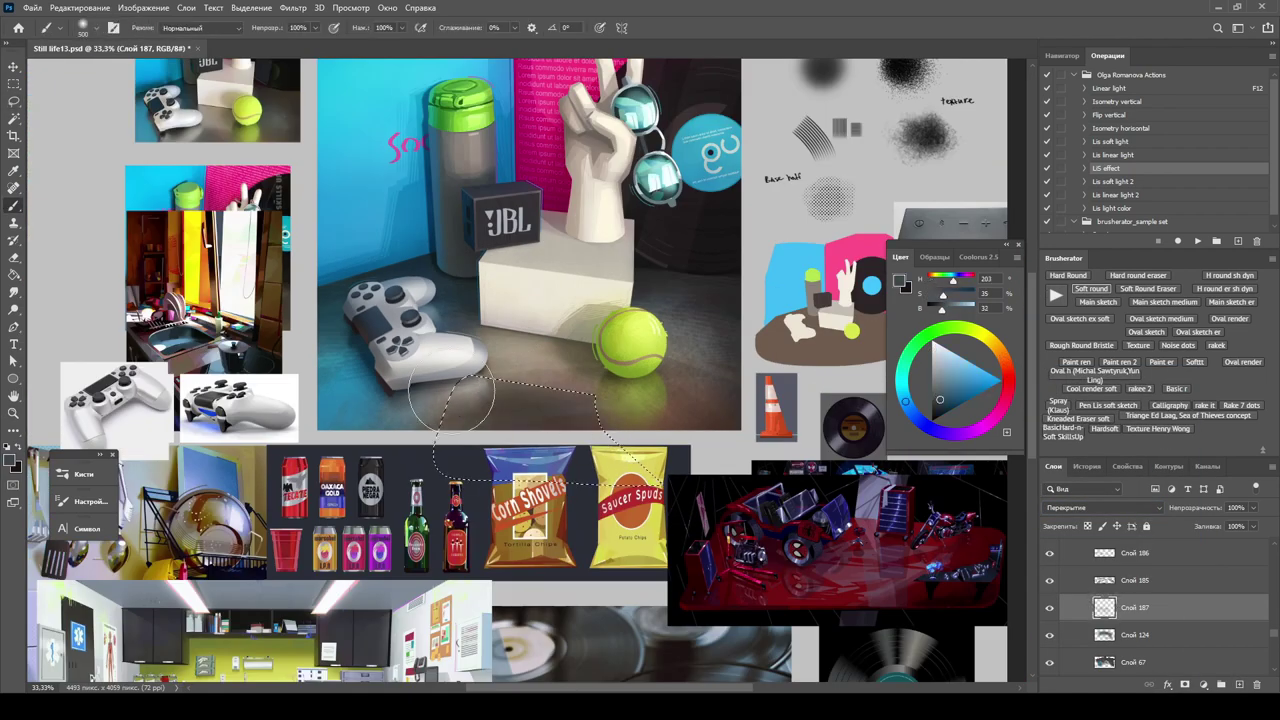
pyautogui.moveTo(540, 403); pyautogui.dragTo(657, 437)
# Rotate the painted box reflection on Слой 187 by about -0.7°.
pyautogui.press('r')
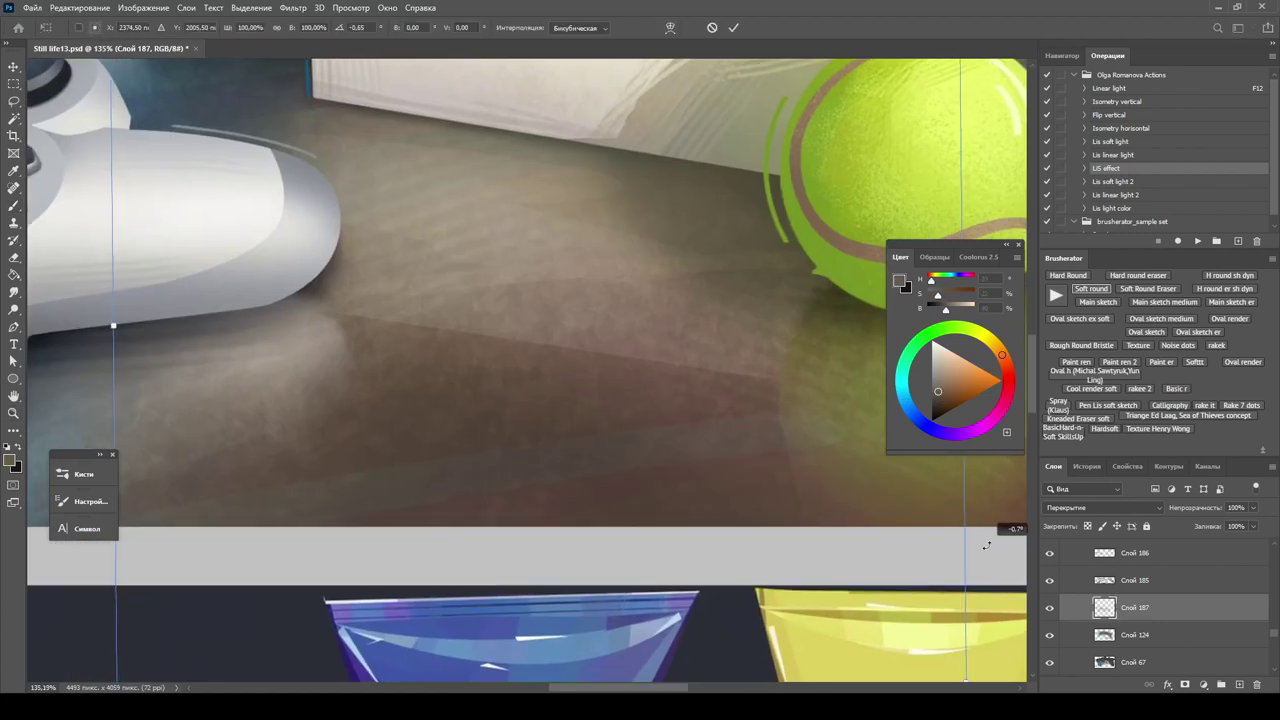
pyautogui.press('F12')
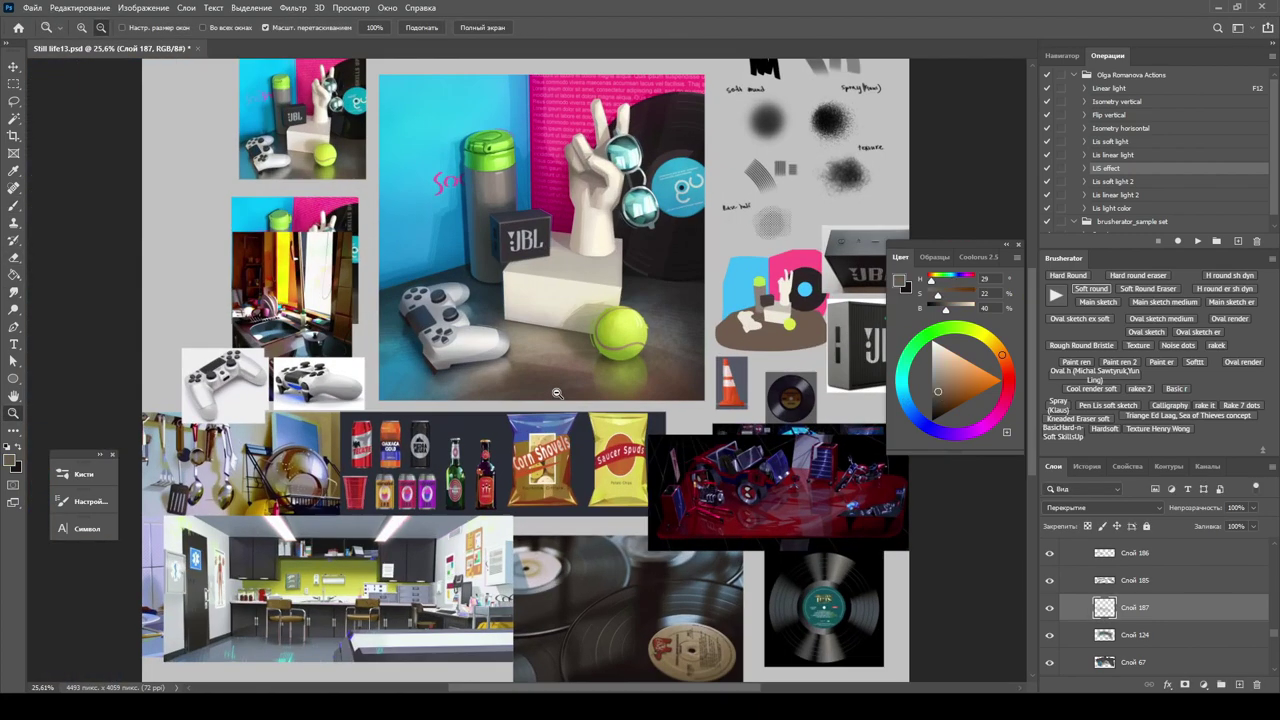
pyautogui.press('Return')
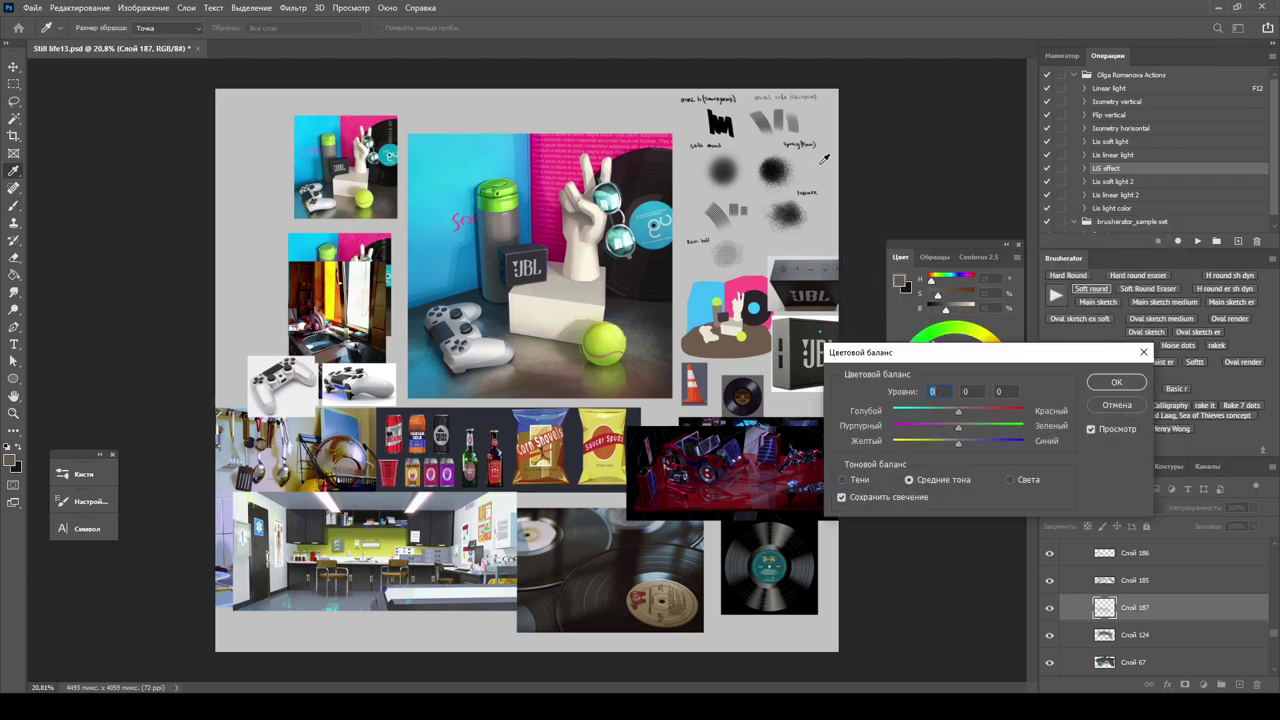
pyautogui.press('Return')
pyautogui.press('z')
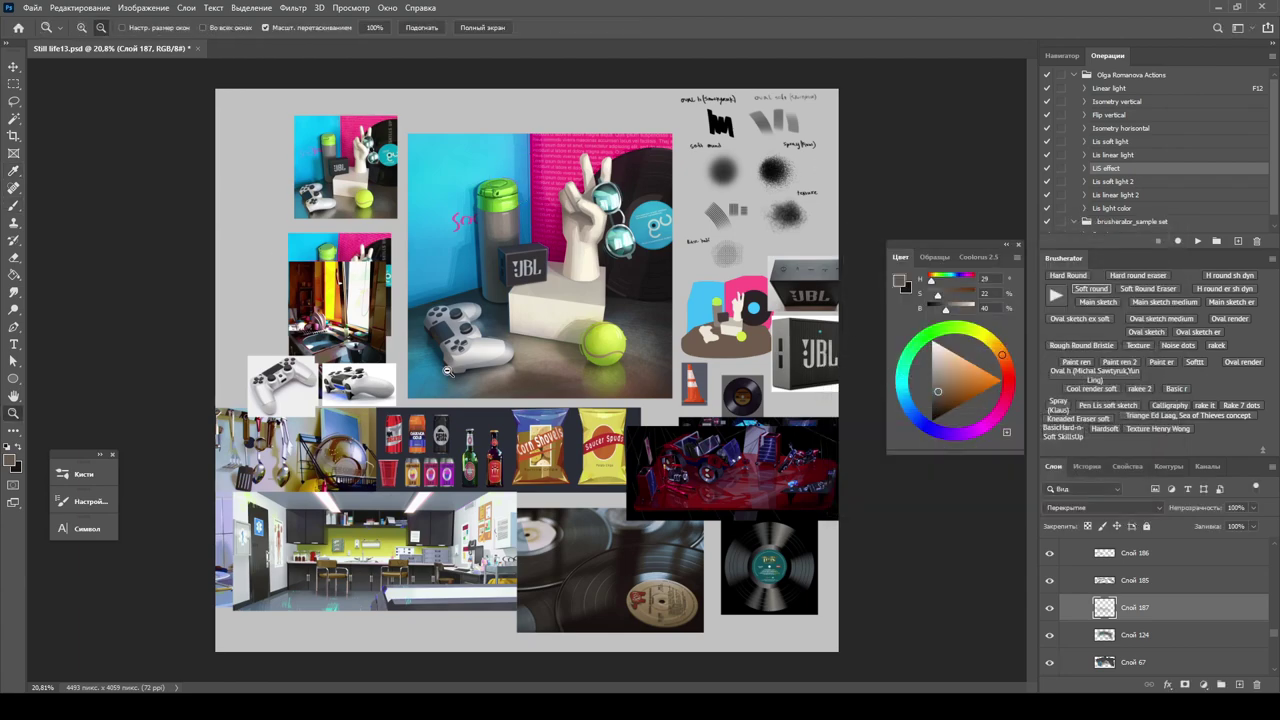
# Soften the table shading on Слой 187 with the Soft Round Eraser and sample magenta from the backdrop for the brush.
pyautogui.moveTo(520, 426); pyautogui.dragTo(662, 382)
pyautogui.press('b')
pyautogui.scroll(-4, 580, 380)
pyautogui.scroll(3, 497, 378)
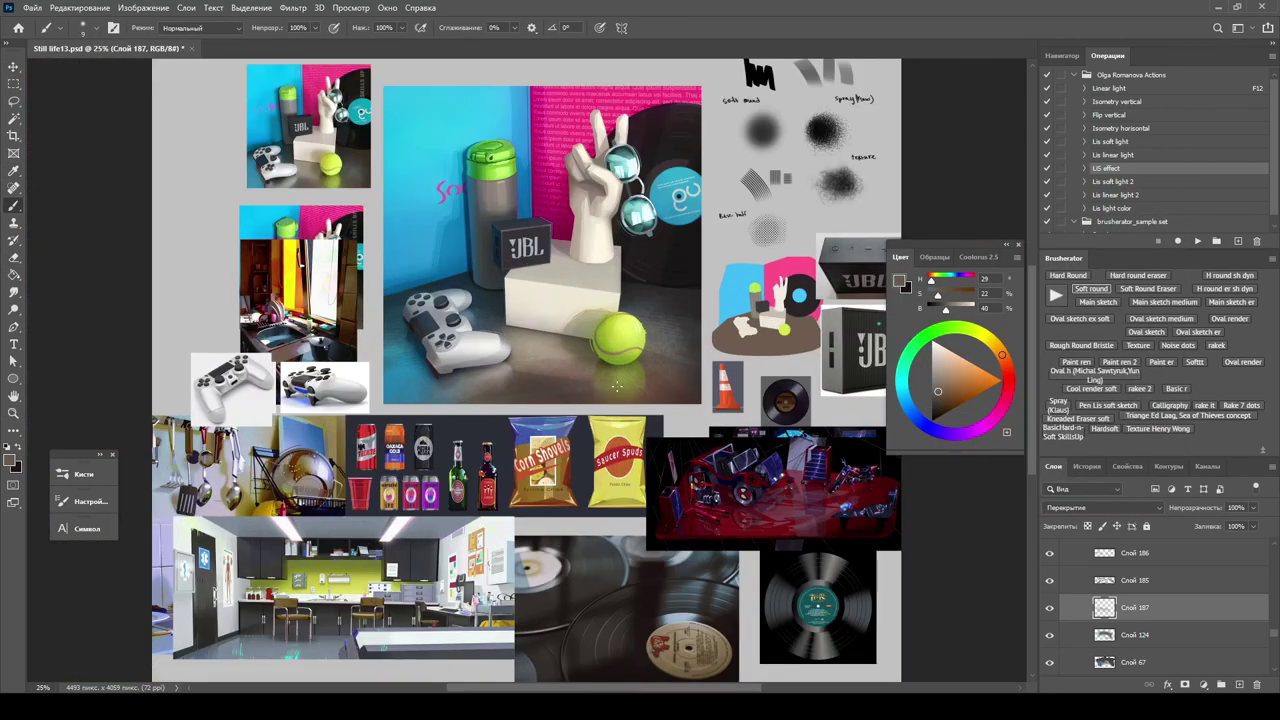
pyautogui.press('e')
pyautogui.scroll(1, 491, 374)
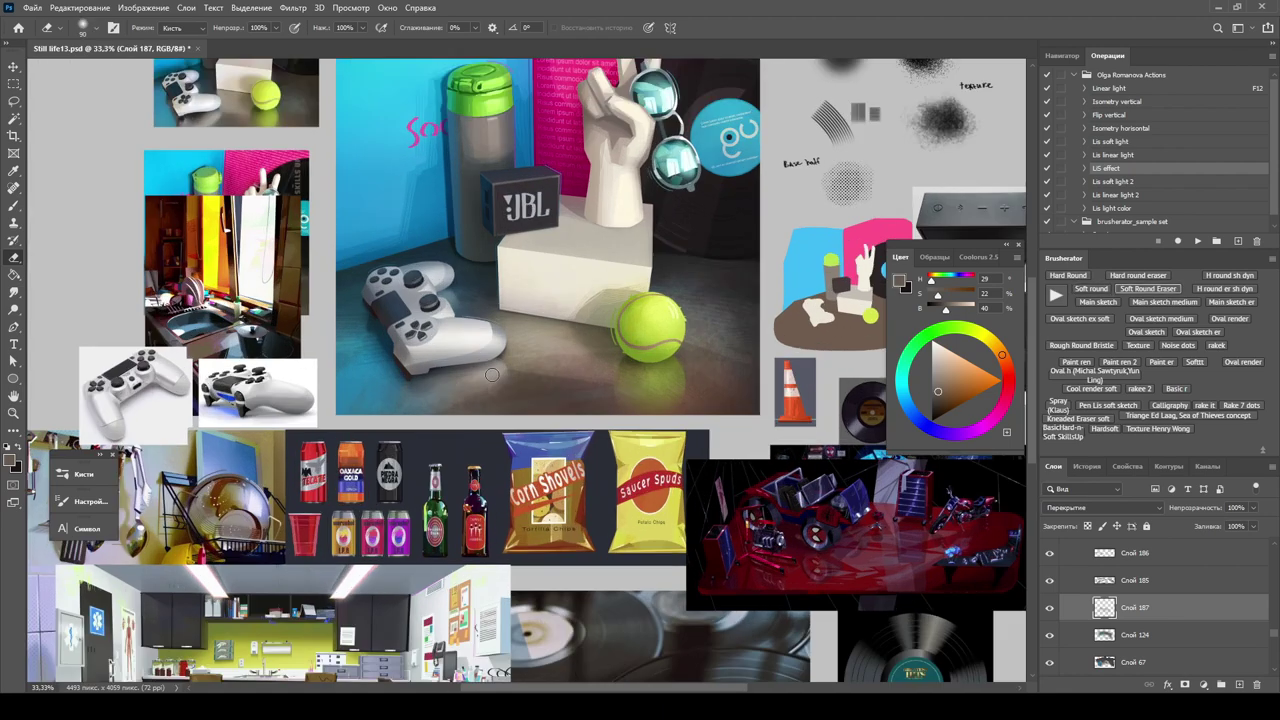
pyautogui.press('b')
pyautogui.keyDown('alt'); pyautogui.click(565, 129); pyautogui.keyUp('alt')
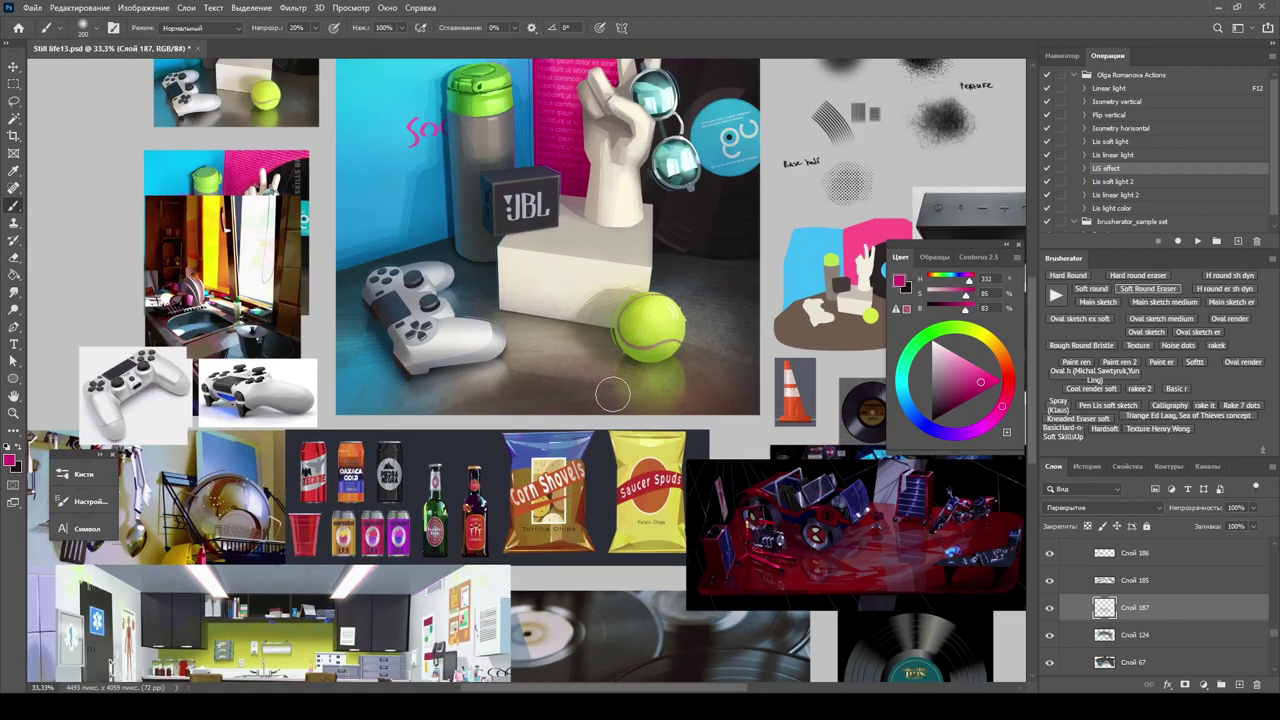
# Outline the table area beside the tennis ball with the Lasso, tint it on Слой 187 using sampled colours, and soften the edges with the eraser.
pyautogui.scroll(-4, 612, 394)
pyautogui.press('l')
pyautogui.scroll(5, 705, 312)
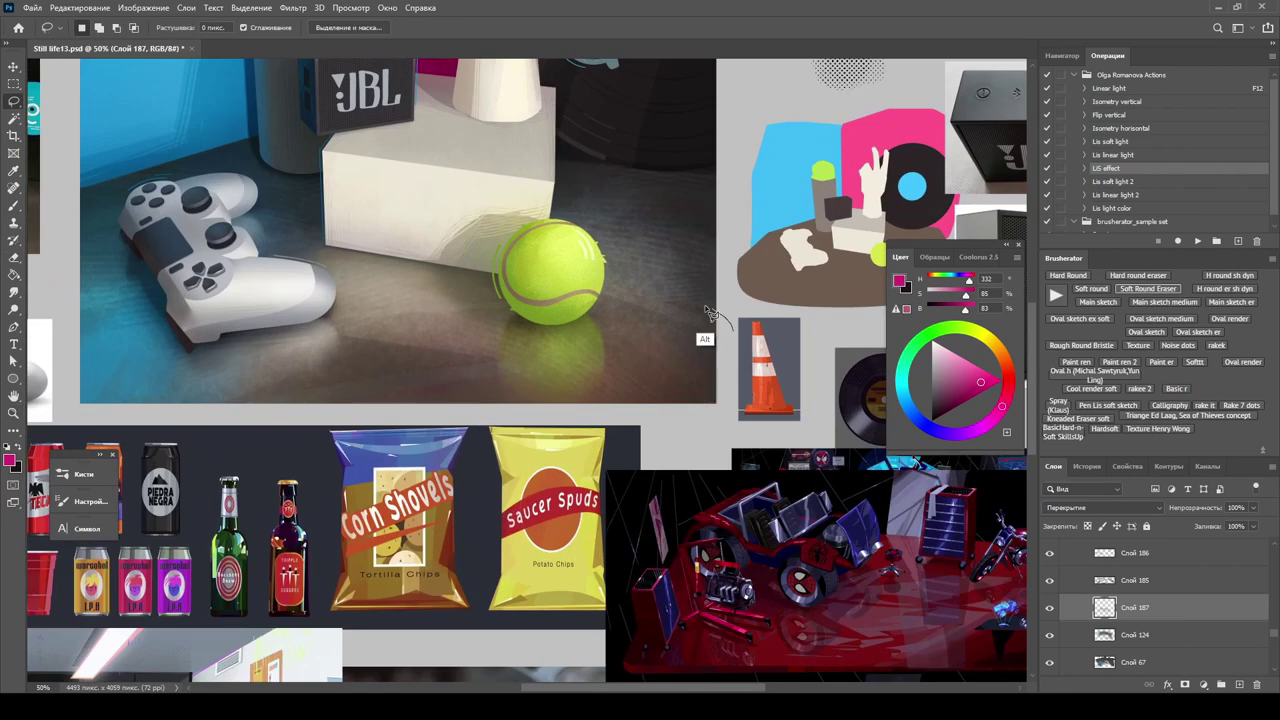
pyautogui.moveTo(705, 312); pyautogui.dragTo(736, 318)
pyautogui.press('b')
pyautogui.scroll(-3, 705, 330)
pyautogui.scroll(3, 705, 330)
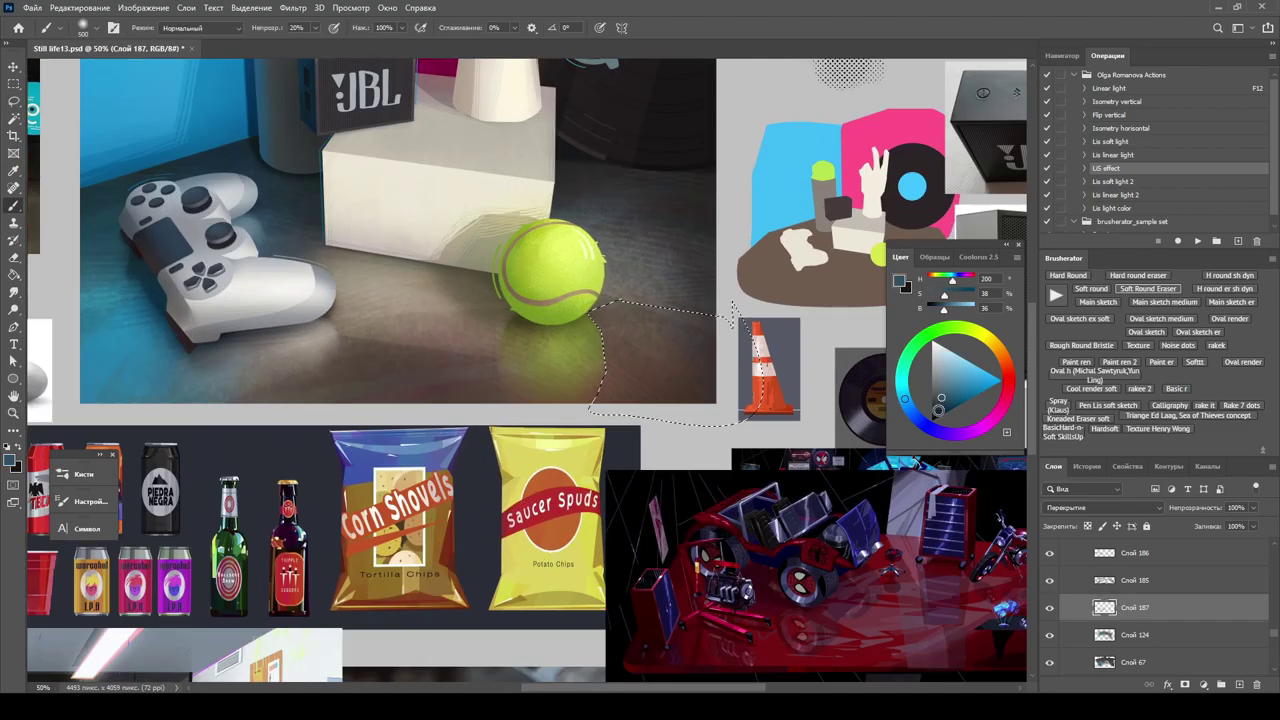
pyautogui.keyDown('alt'); pyautogui.click(700, 330); pyautogui.keyUp('alt')
pyautogui.hotkey('ctrl', 'd')
pyautogui.press('e')
pyautogui.moveTo(591, 319)
pyautogui.mouseDown()
pyautogui.moveTo(754, 352)
pyautogui.moveTo(615, 356)
pyautogui.moveTo(660, 330)
pyautogui.mouseUp()
# Shade the table beside the tennis ball on Слой 186 with a large soft brush in sampled dark blue.
pyautogui.press('z')
pyautogui.hotkey('alt', ']')
pyautogui.hotkey('alt', ']')
pyautogui.press('b')
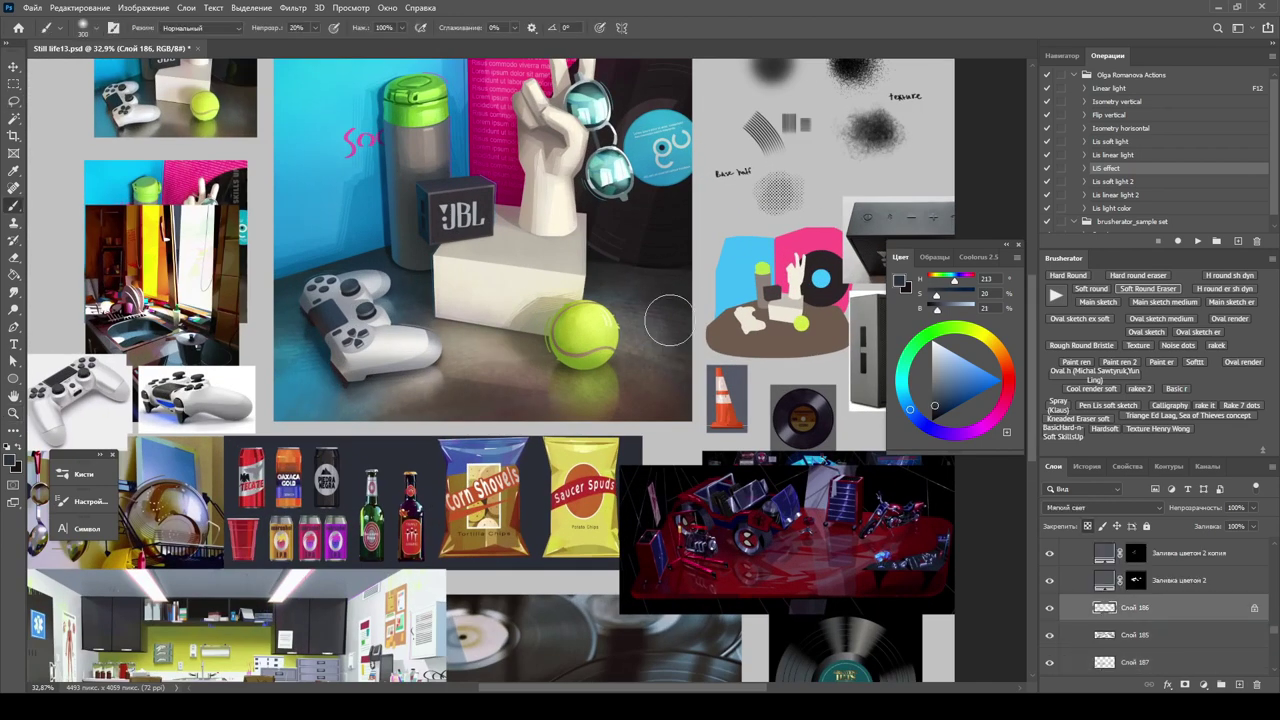
pyautogui.keyDown('alt'); pyautogui.click(751, 330); pyautogui.keyUp('alt')
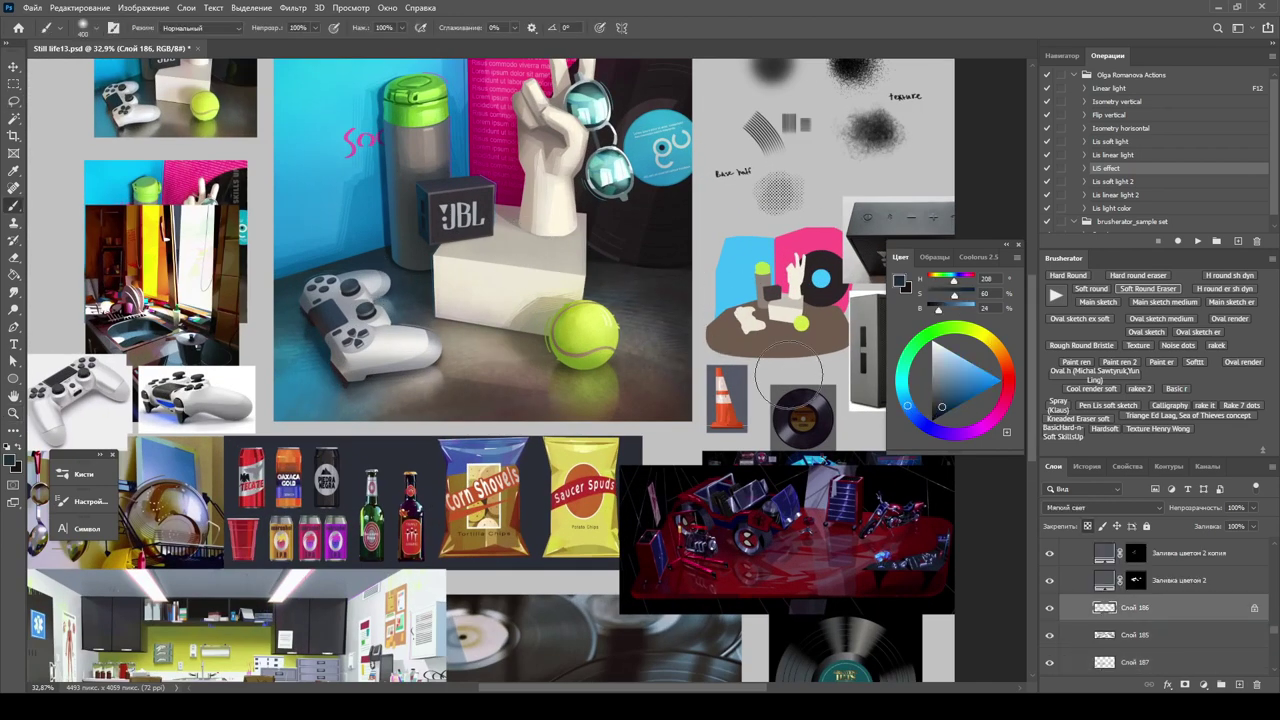
# Select the painted table shading below the controller on Слой 187 and adjust it with Free Transform.
pyautogui.press('z')
pyautogui.moveTo(425, 497); pyautogui.dragTo(580, 363)
pyautogui.press('r')
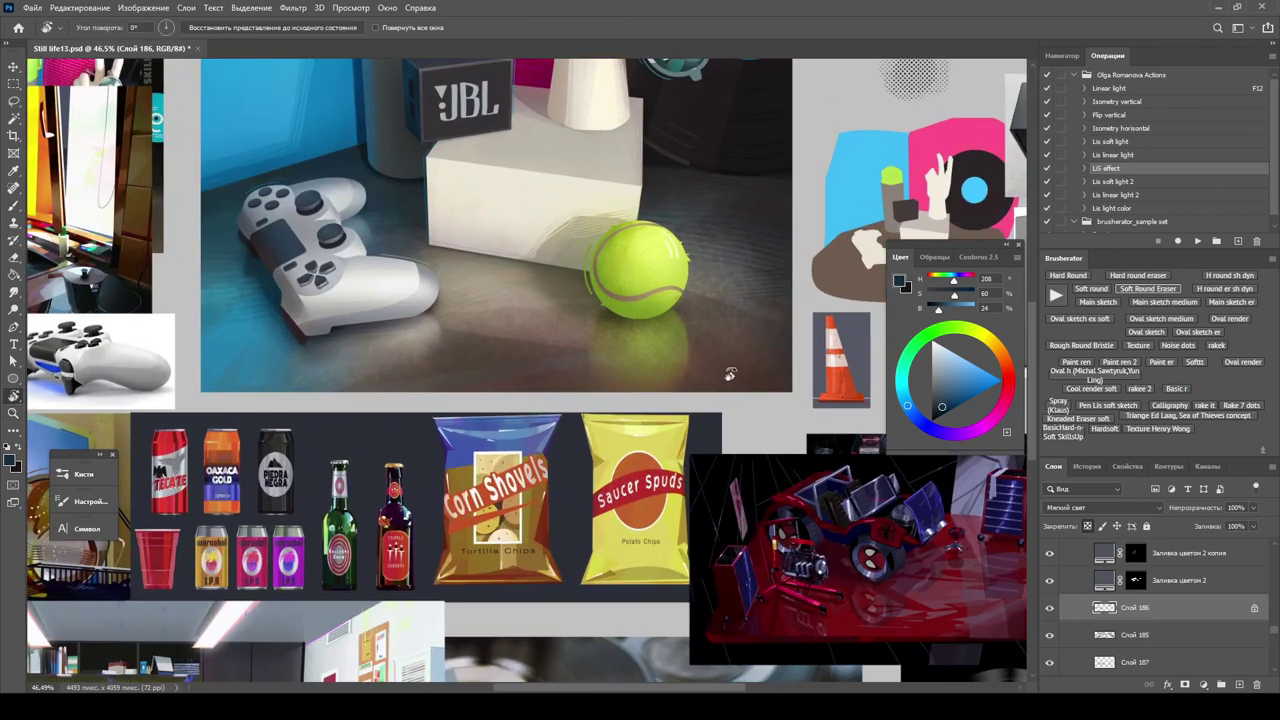
pyautogui.moveTo(700, 370); pyautogui.dragTo(641, 517)
pyautogui.press('v')
pyautogui.hotkey('alt', '[')
pyautogui.hotkey('alt', '[')
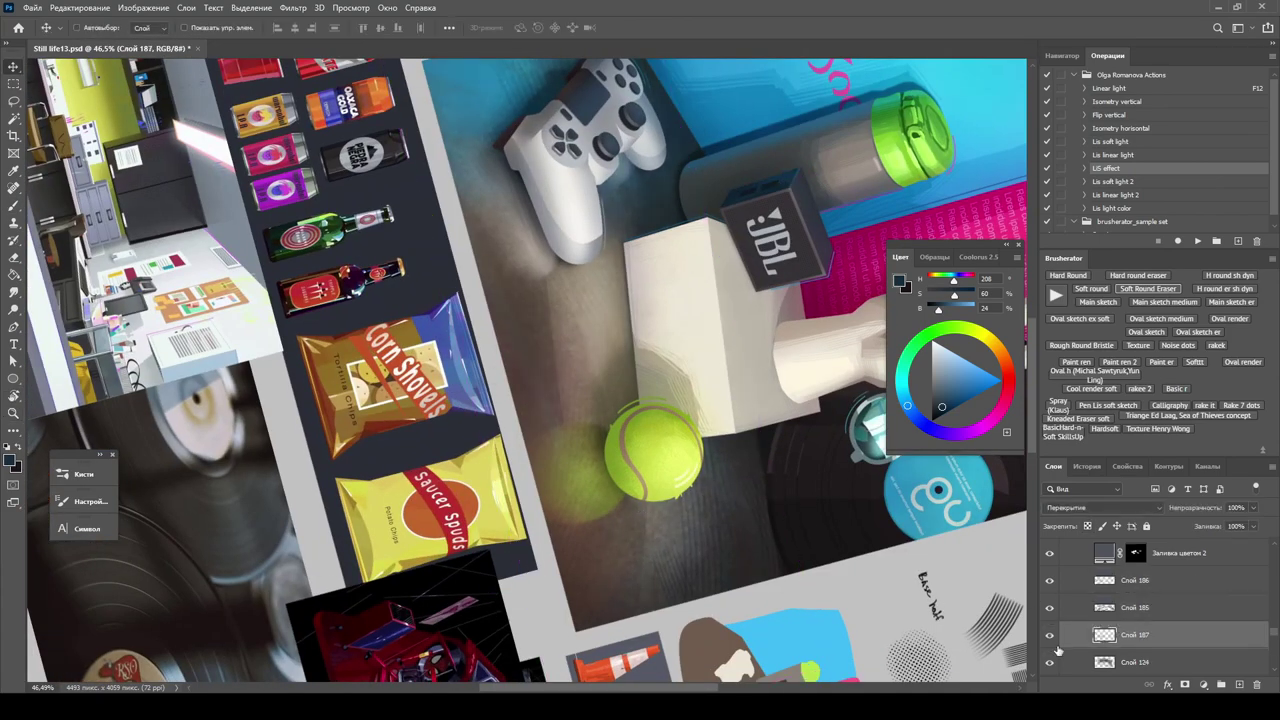
pyautogui.press('Escape')
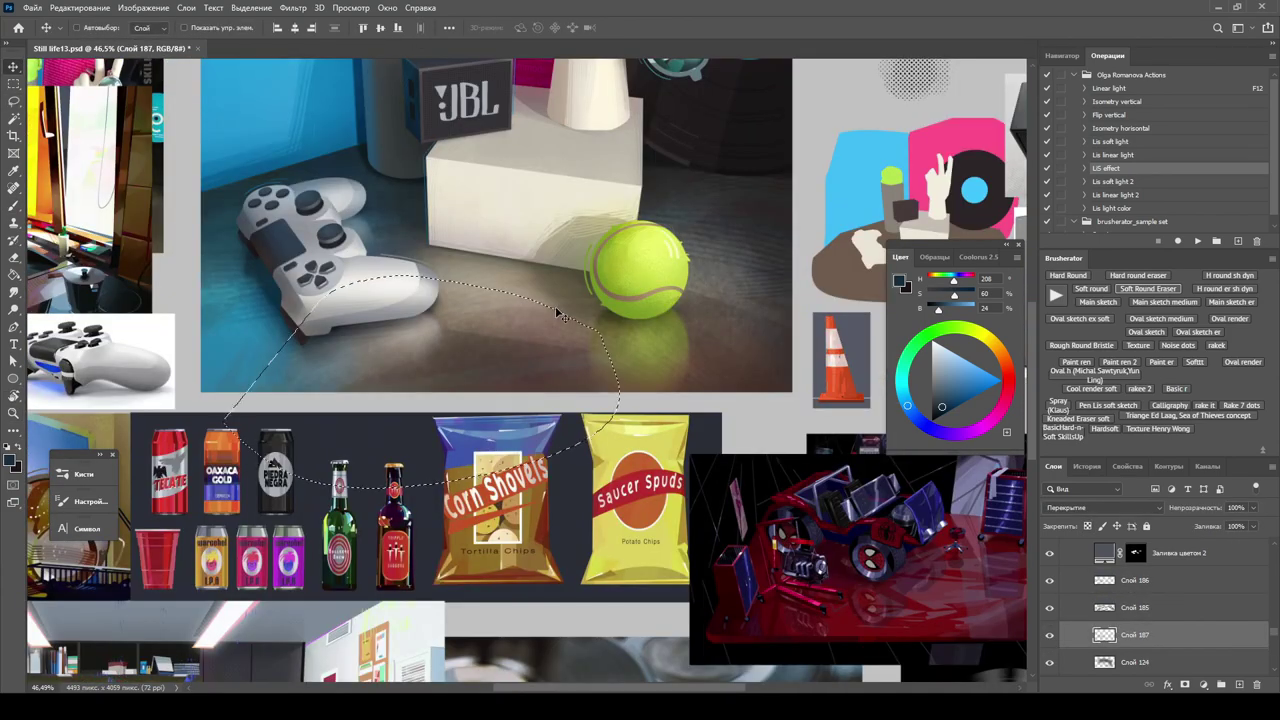
pyautogui.press('z')
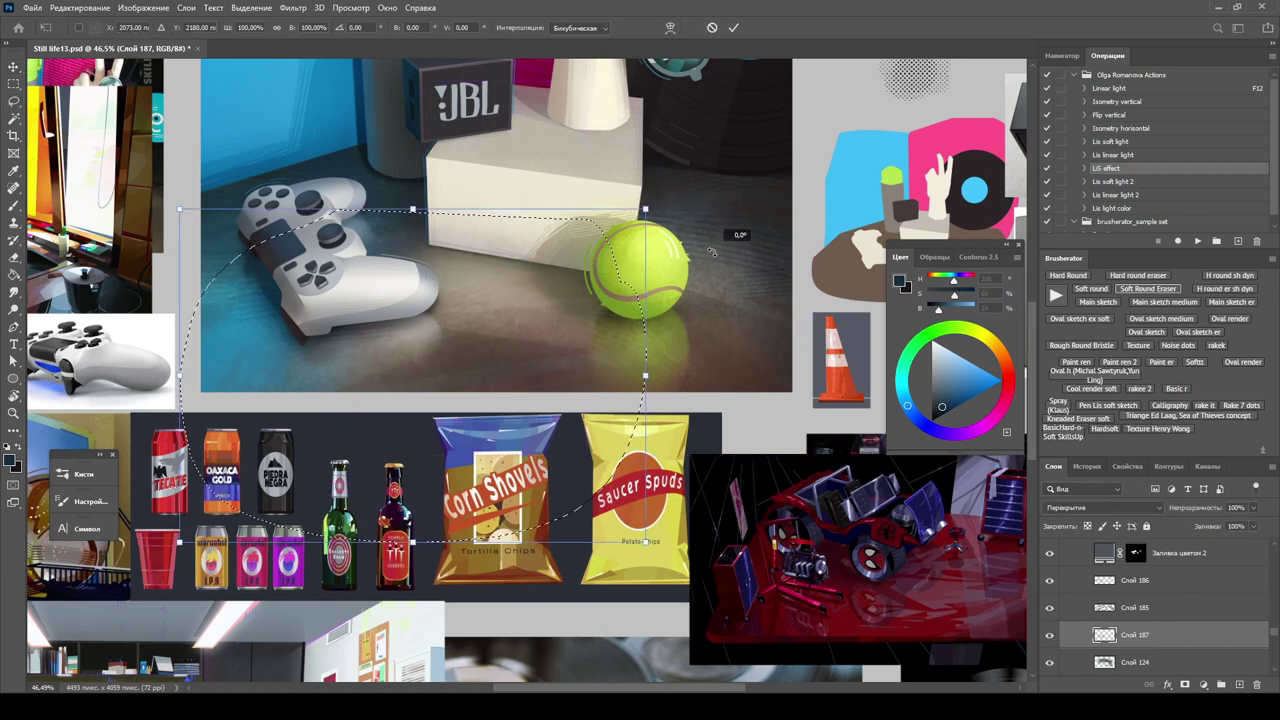
pyautogui.scroll(-5, 676, 329)
pyautogui.scroll(2, 676, 329)
# Shade the table around the tennis ball on Слой 124 and Слой 186 with a large Soft round brush in sampled dark tones.
pyautogui.hotkey('alt', '[')
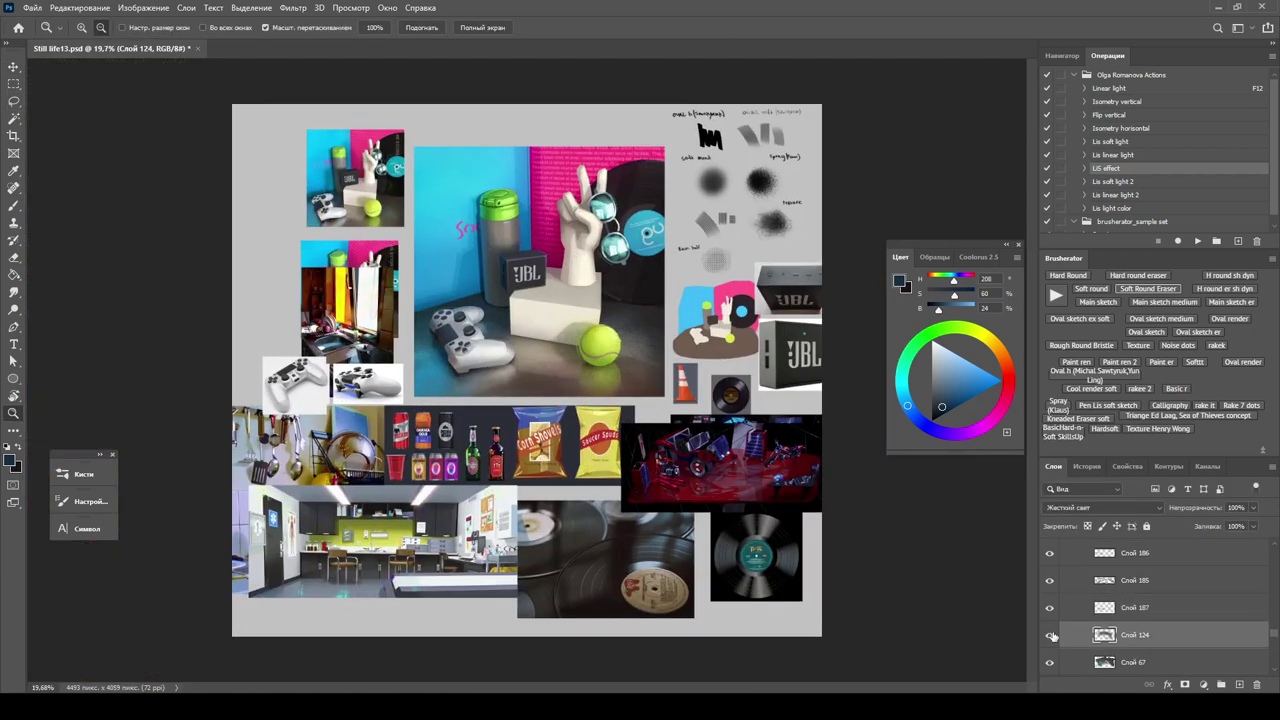
pyautogui.press('b')
pyautogui.keyDown('alt'); pyautogui.click(620, 316); pyautogui.keyUp('alt')
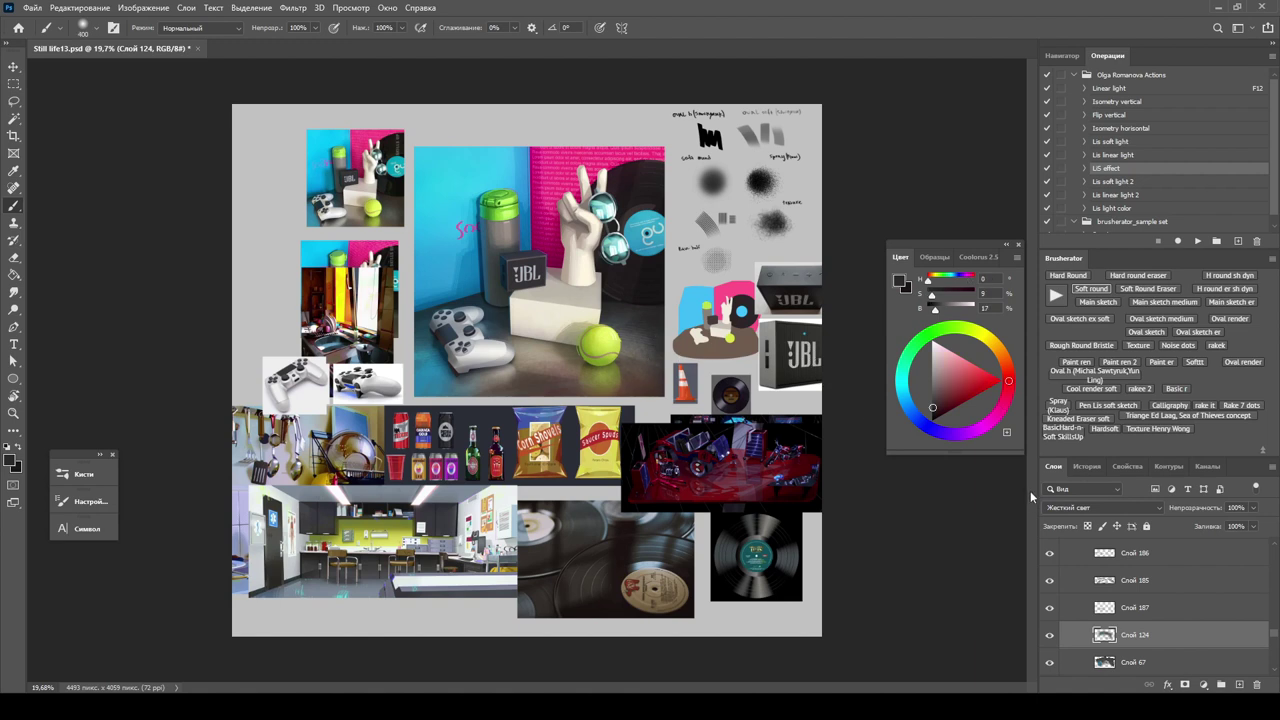
pyautogui.hotkey('alt', ']')
pyautogui.hotkey('alt', ']')
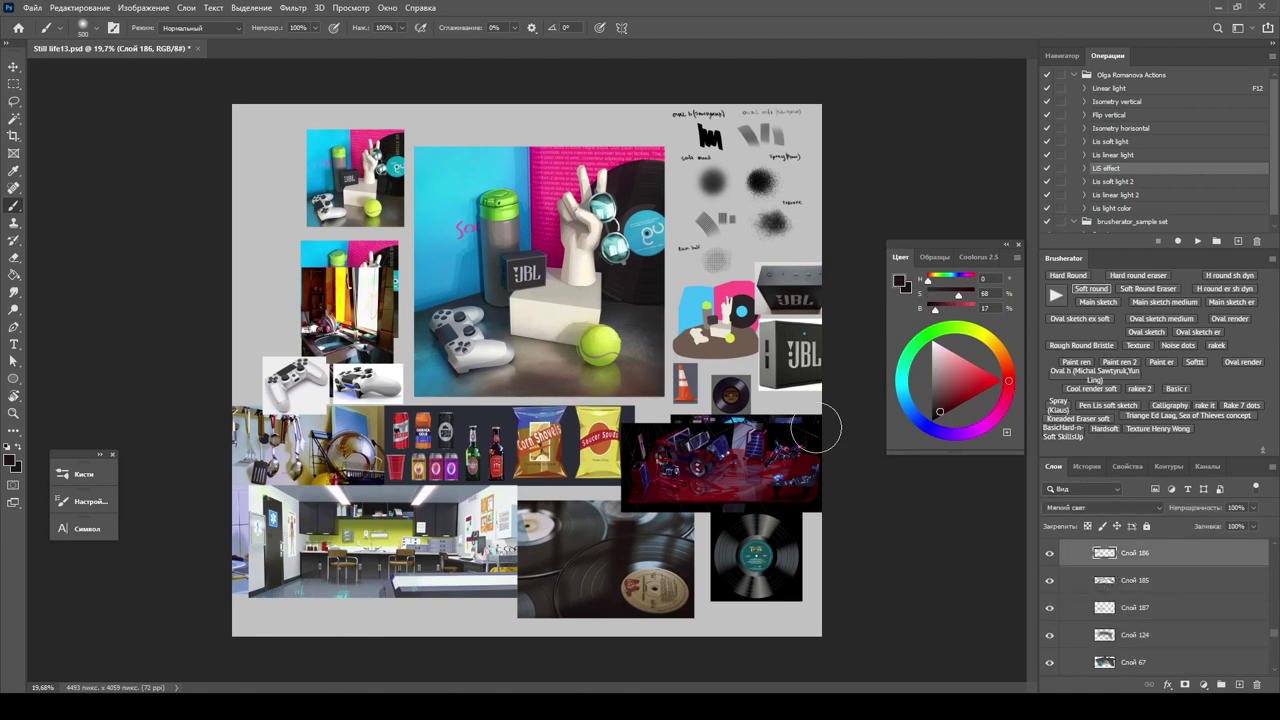
pyautogui.click(1125, 641)
pyautogui.keyDown('alt'); pyautogui.click(603, 335); pyautogui.keyUp('alt')
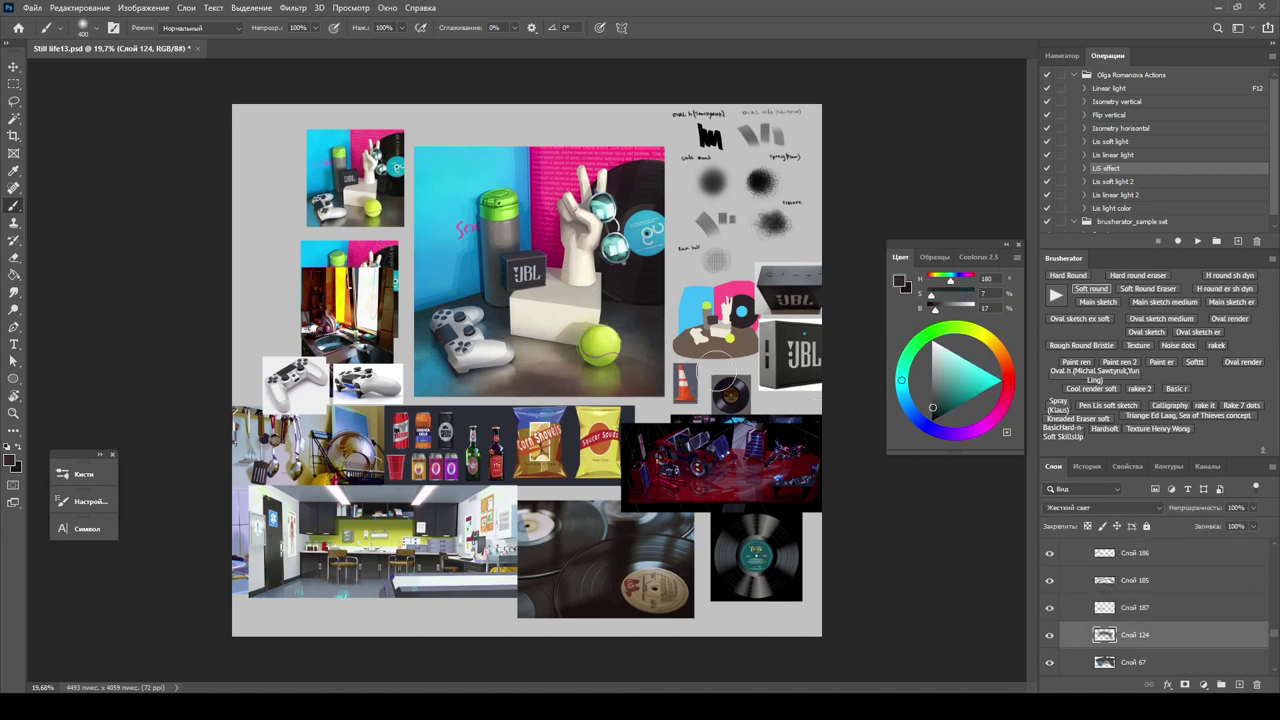
pyautogui.hotkey('ctrl', '+')
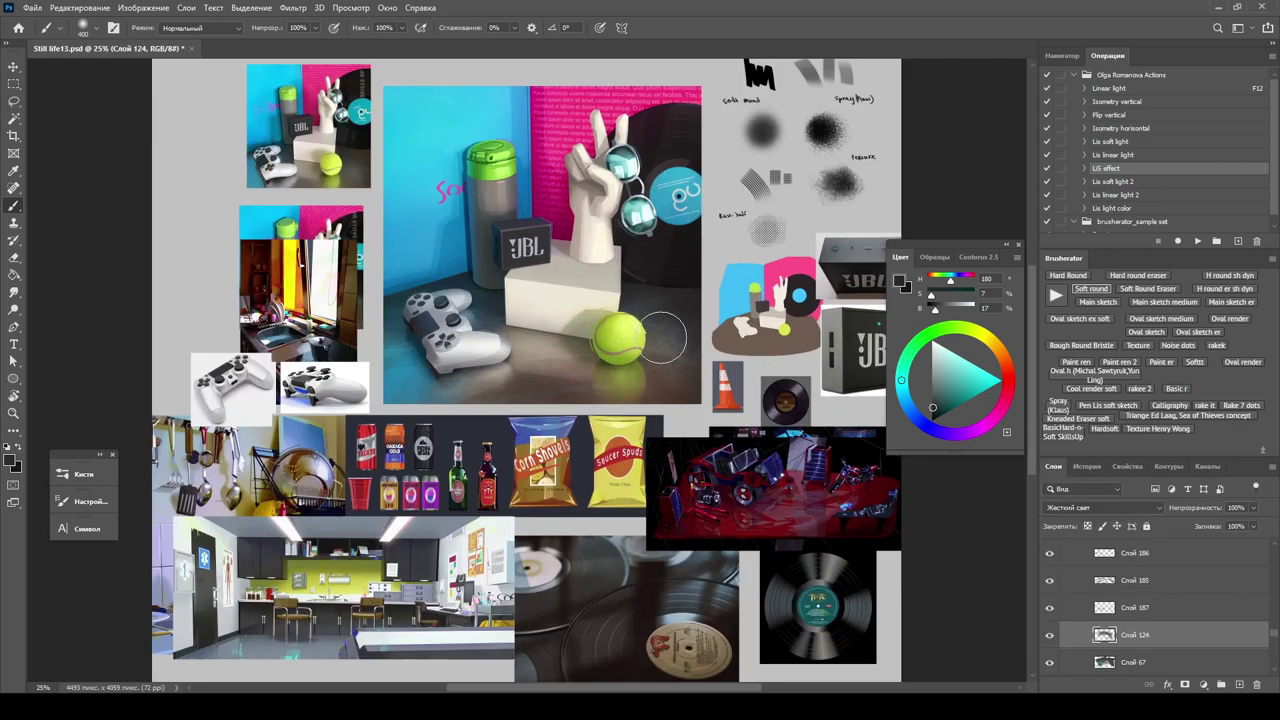
pyautogui.press(']')
pyautogui.scroll(-2, 712, 338)
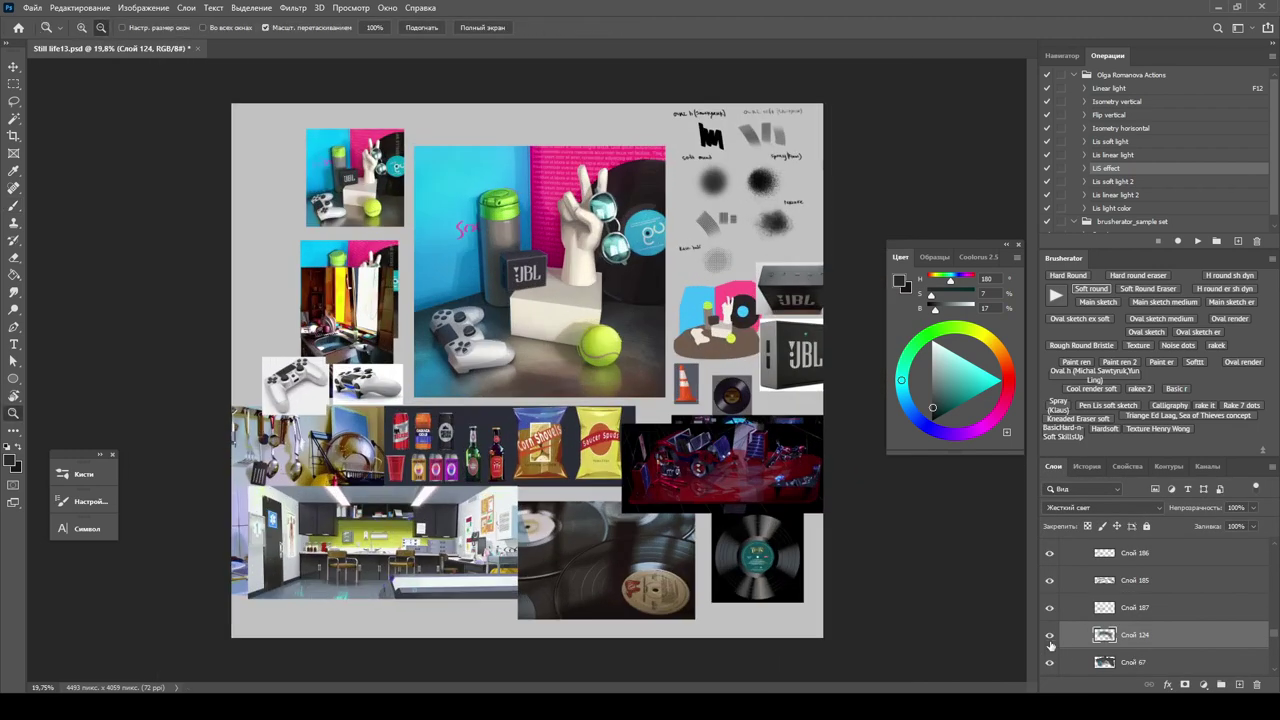
# Examine how layers Слой 124 and Слой 187 shade the table around the controller and the tennis ball.
pyautogui.press('e')
pyautogui.press('v')
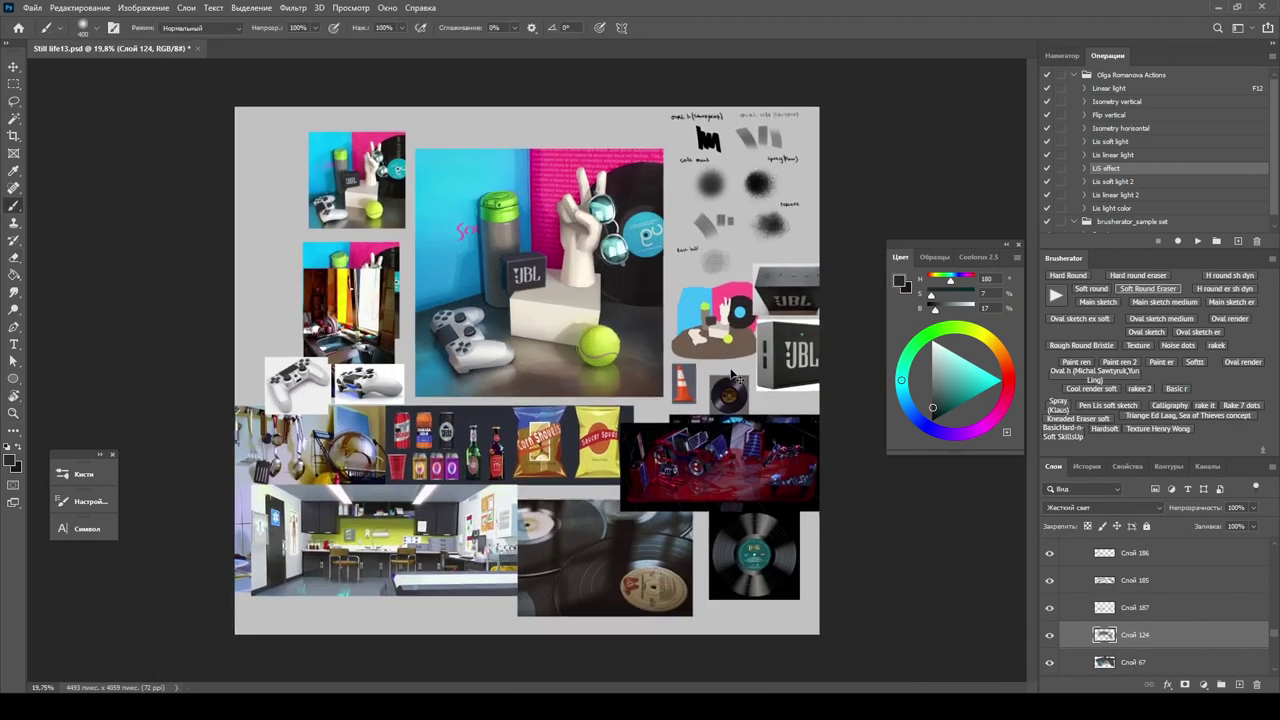
pyautogui.scroll(5, 510, 390)
pyautogui.click(1055, 478)
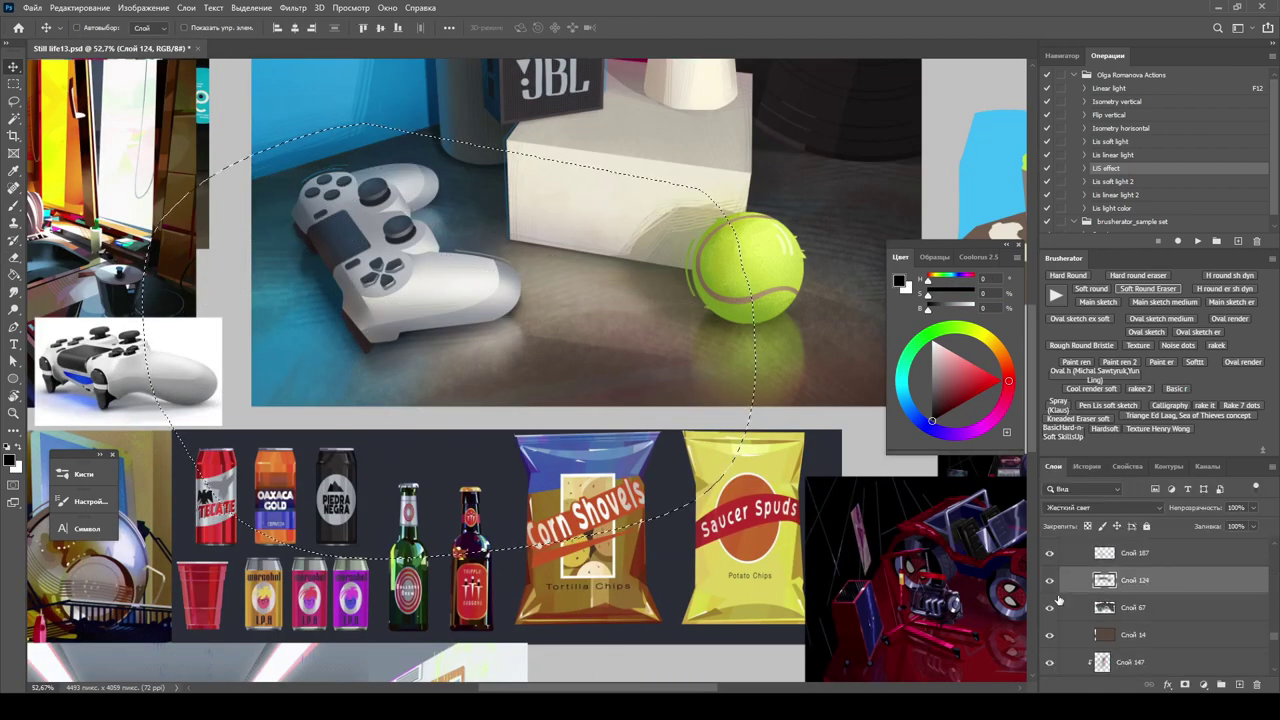
pyautogui.scroll(1, 1150, 600)
pyautogui.hotkey('ctrl', 'shift', 'z')
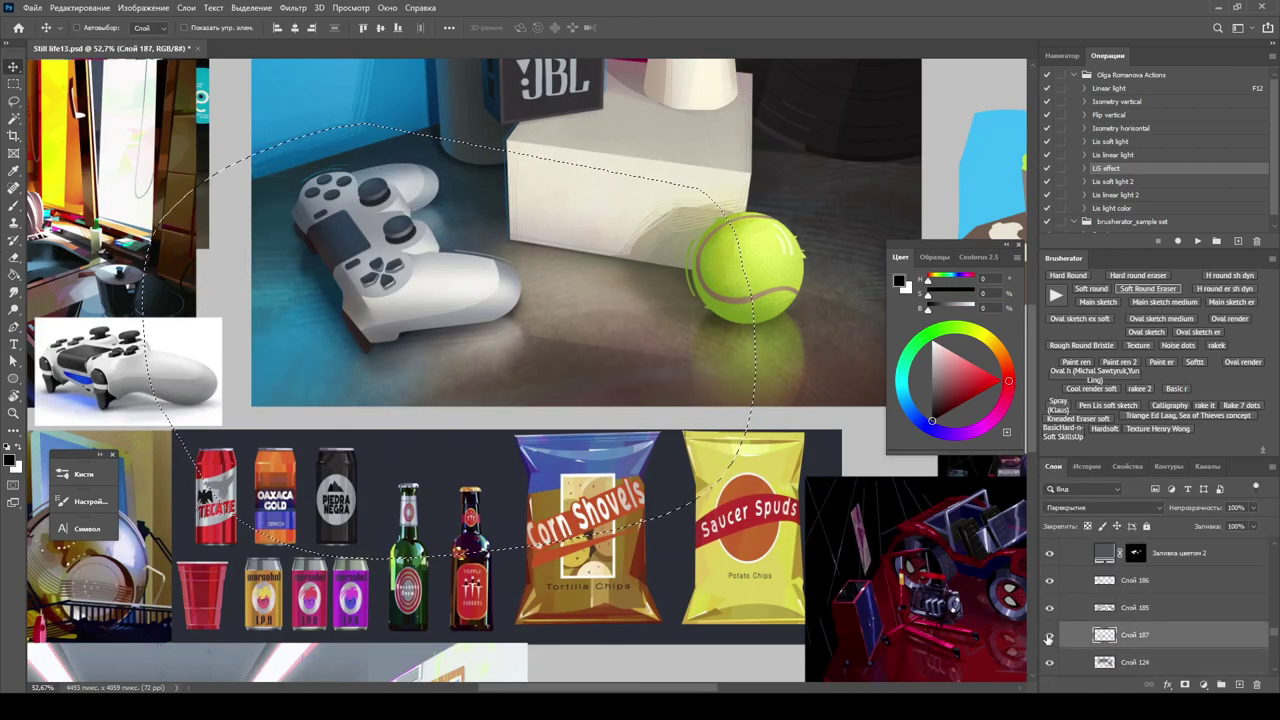
pyautogui.hotkey('ctrl', 'z')
pyautogui.scroll(-5, 521, 463)
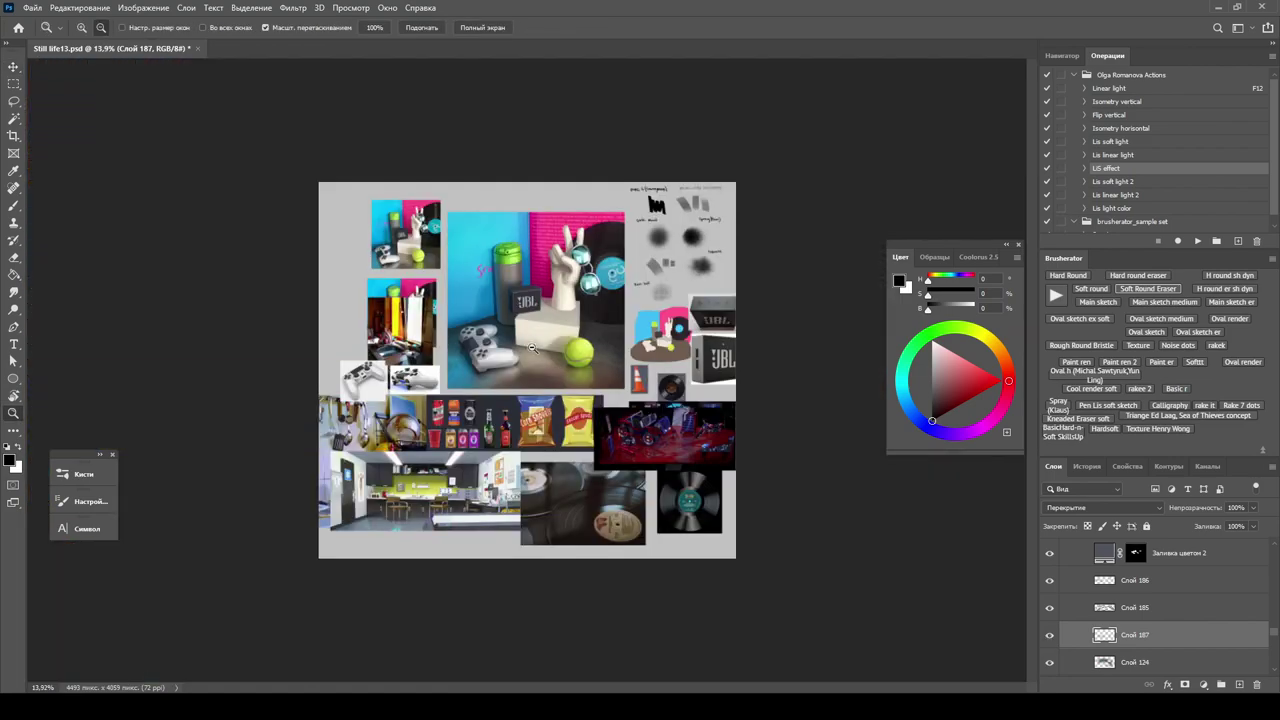
pyautogui.scroll(4, 521, 463)
pyautogui.press('r')
pyautogui.moveTo(619, 380); pyautogui.dragTo(632, 516)
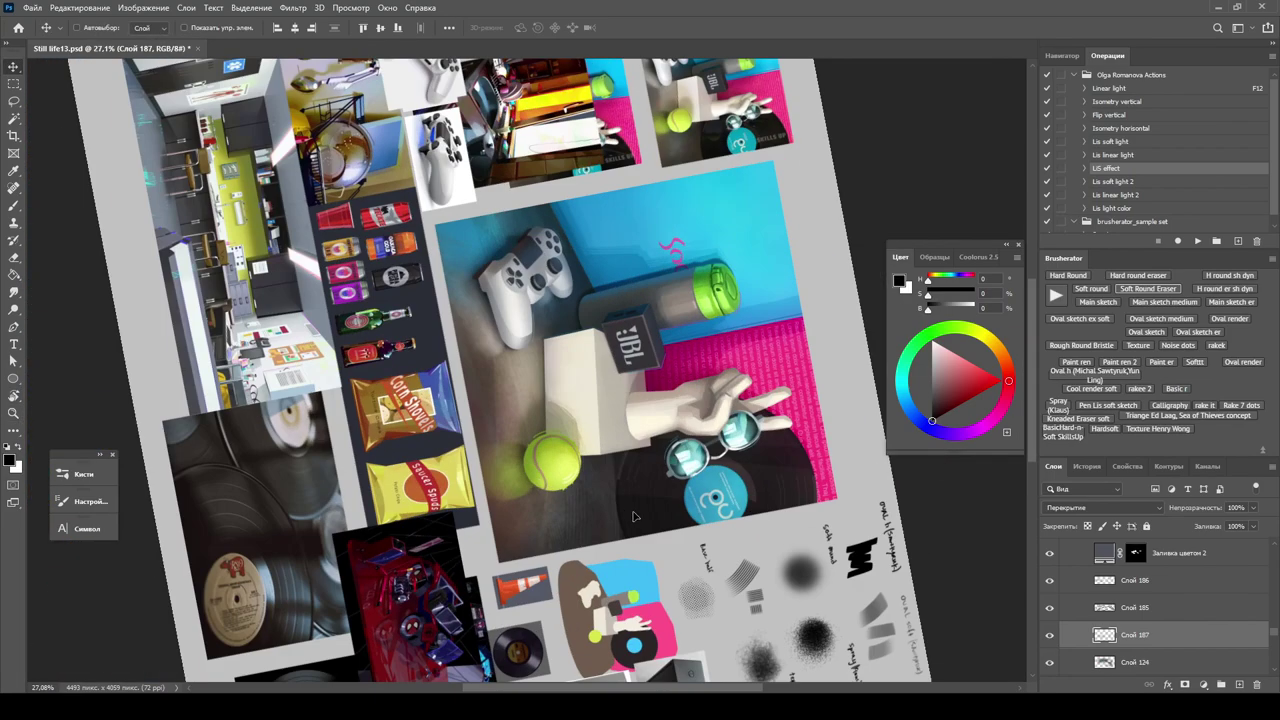
pyautogui.press('z')
pyautogui.scroll(-5, 632, 510)
pyautogui.scroll(8, 624, 369)
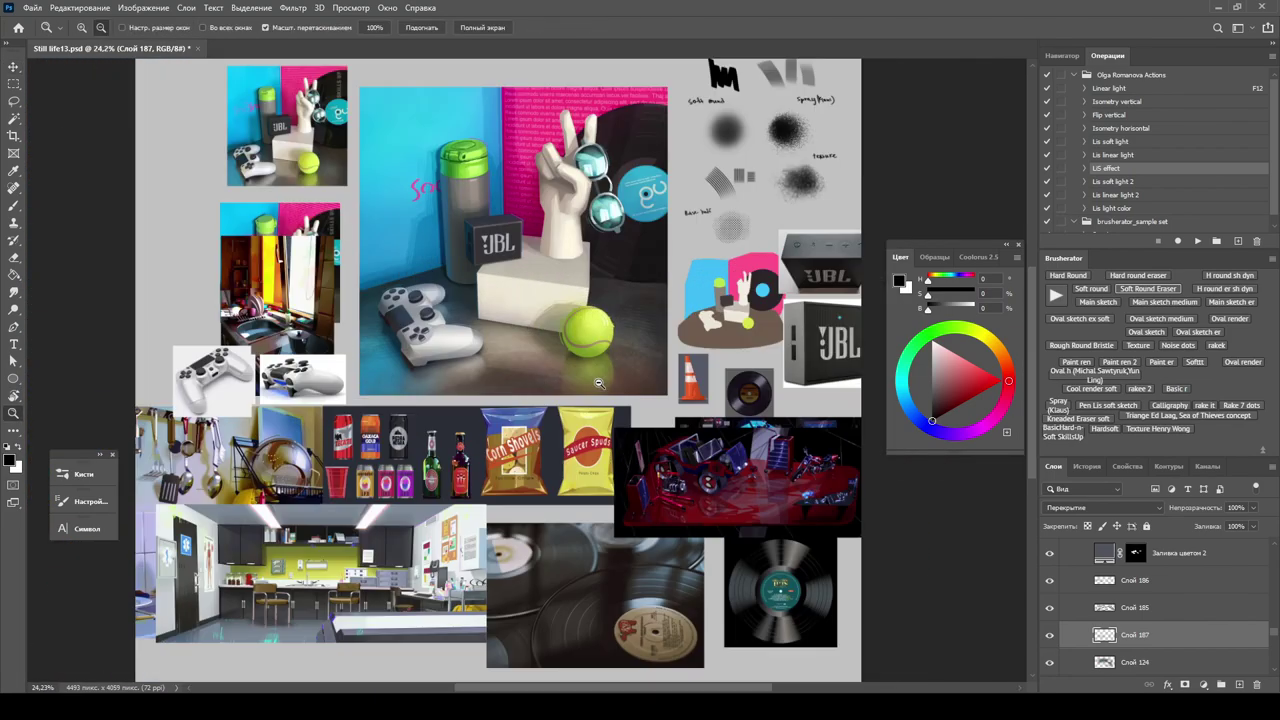
# Add a layer above Слой 187, outline the tennis ball's reflection on the table with the Lasso, and sample its green.
pyautogui.hotkey('ctrl', 'shift', 'alt', 'n')
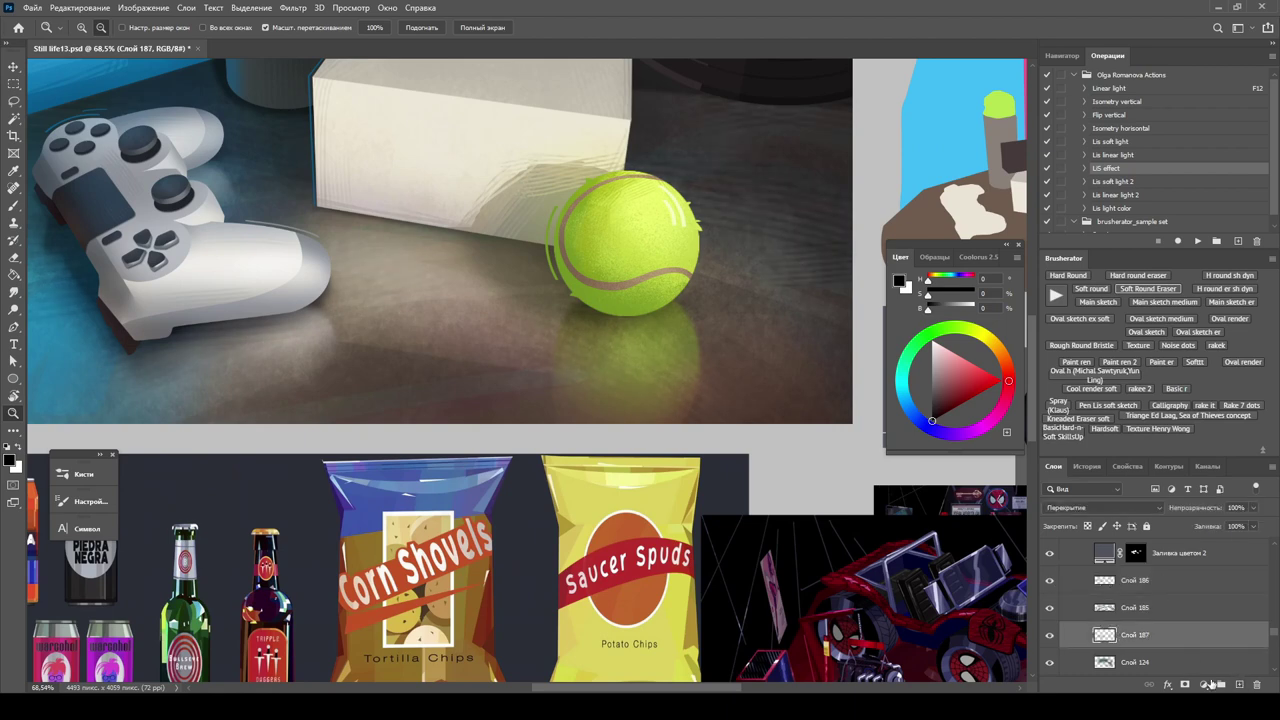
pyautogui.press('l')
pyautogui.moveTo(590, 300); pyautogui.dragTo(575, 305)
pyautogui.hotkey('shift', 'alt', 'h')
pyautogui.press('b')
pyautogui.keyDown('alt'); pyautogui.click(610, 340); pyautogui.keyUp('alt')
pyautogui.hotkey('ctrl', '-')
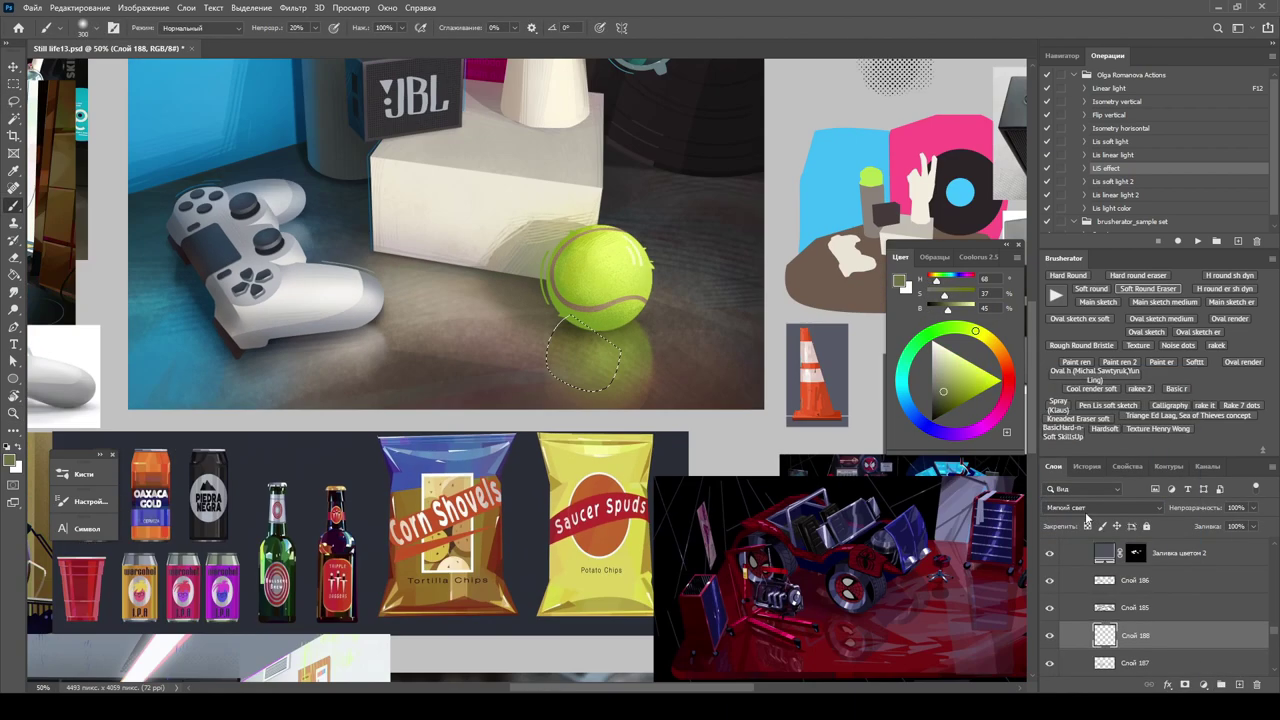
# Paint green tones over the ball's reflection on Слой 188 in Hard Light mode, using a soft brush of size 250 at 50% opacity.
pyautogui.moveTo(640, 340); pyautogui.dragTo(600, 352)
pyautogui.press('5')
pyautogui.press('[')
pyautogui.hotkey('ctrl', '-')
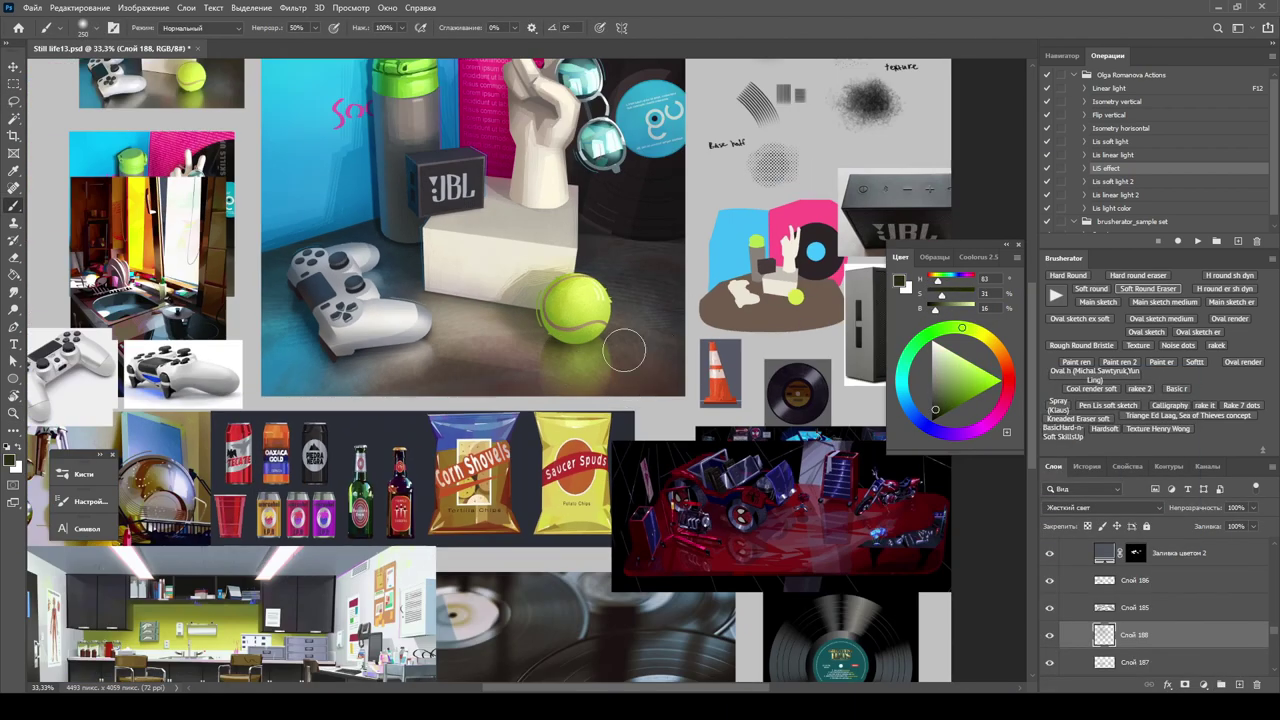
pyautogui.hotkey('ctrl', '-')
pyautogui.scroll(1, 660, 385)
pyautogui.scroll(-4, 650, 383)
pyautogui.scroll(4, 648, 380)
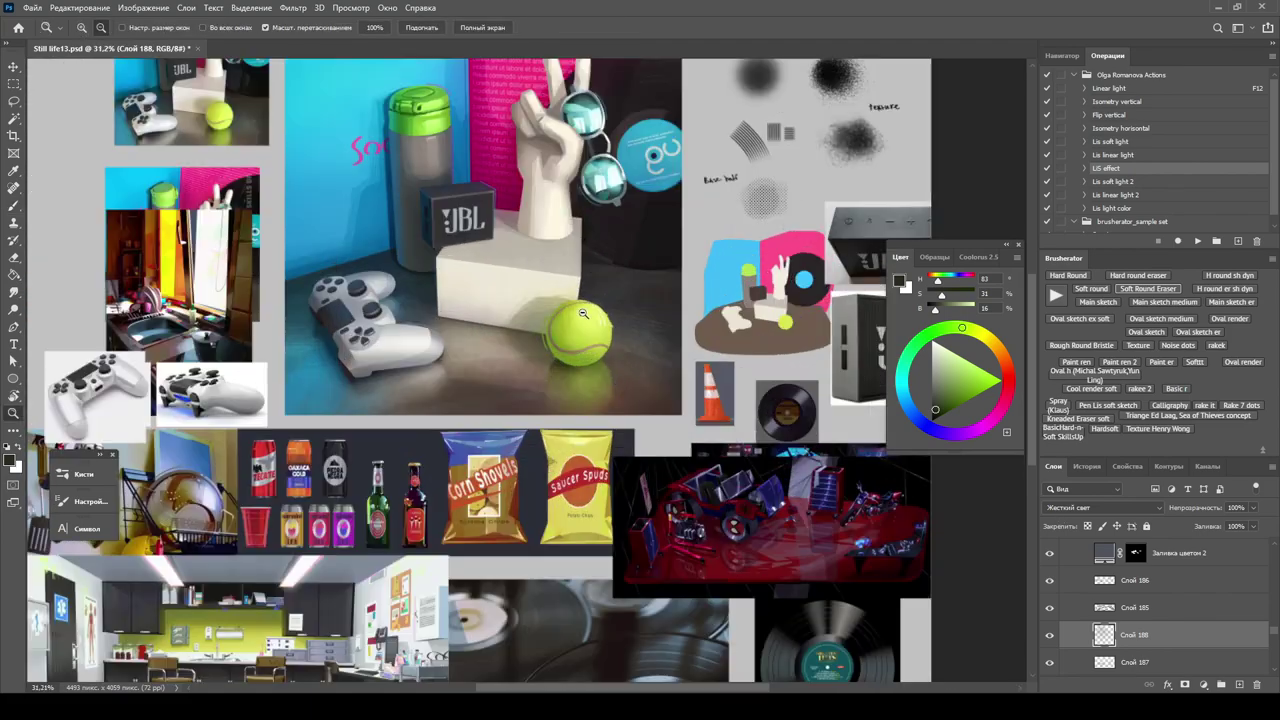
# Outline the area under the controller's grip with the Lasso, darken it on Слой 188 with sampled dark blue, and soften it with the eraser.
pyautogui.press('e')
pyautogui.scroll(2, 668, 456)
pyautogui.press('l')
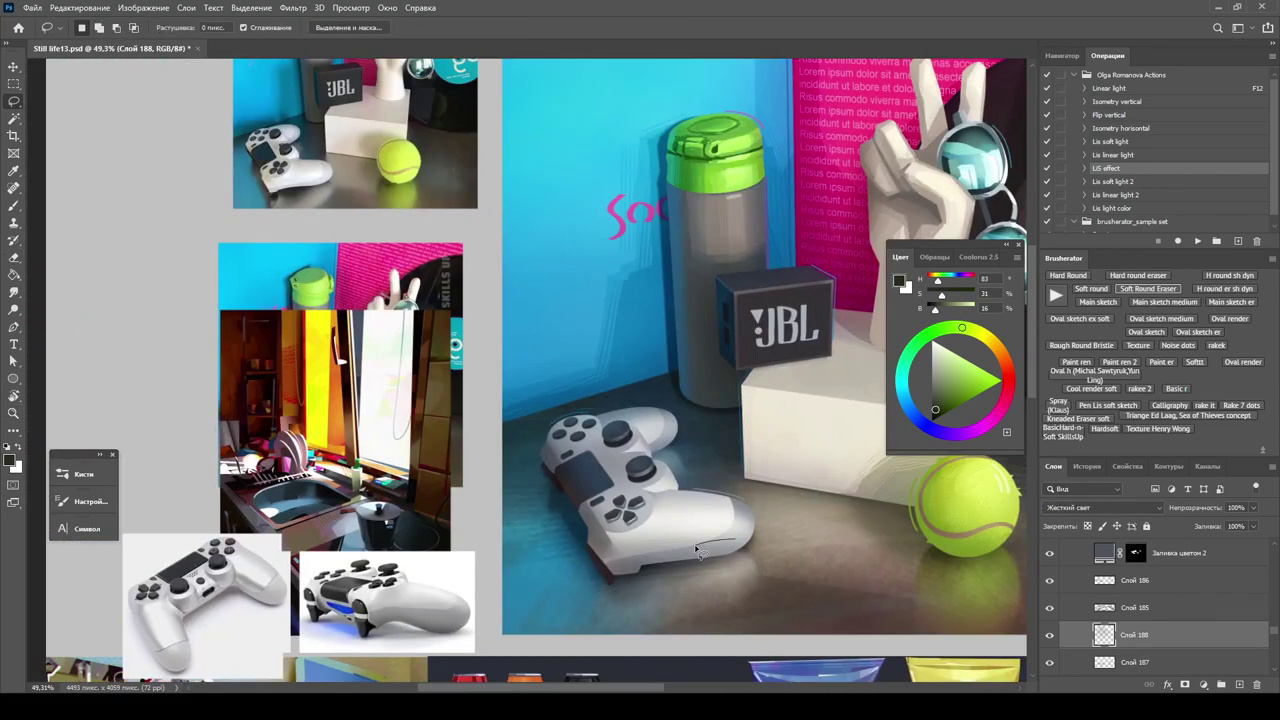
pyautogui.press('b')
pyautogui.keyDown('alt'); pyautogui.click(634, 600); pyautogui.keyUp('alt')
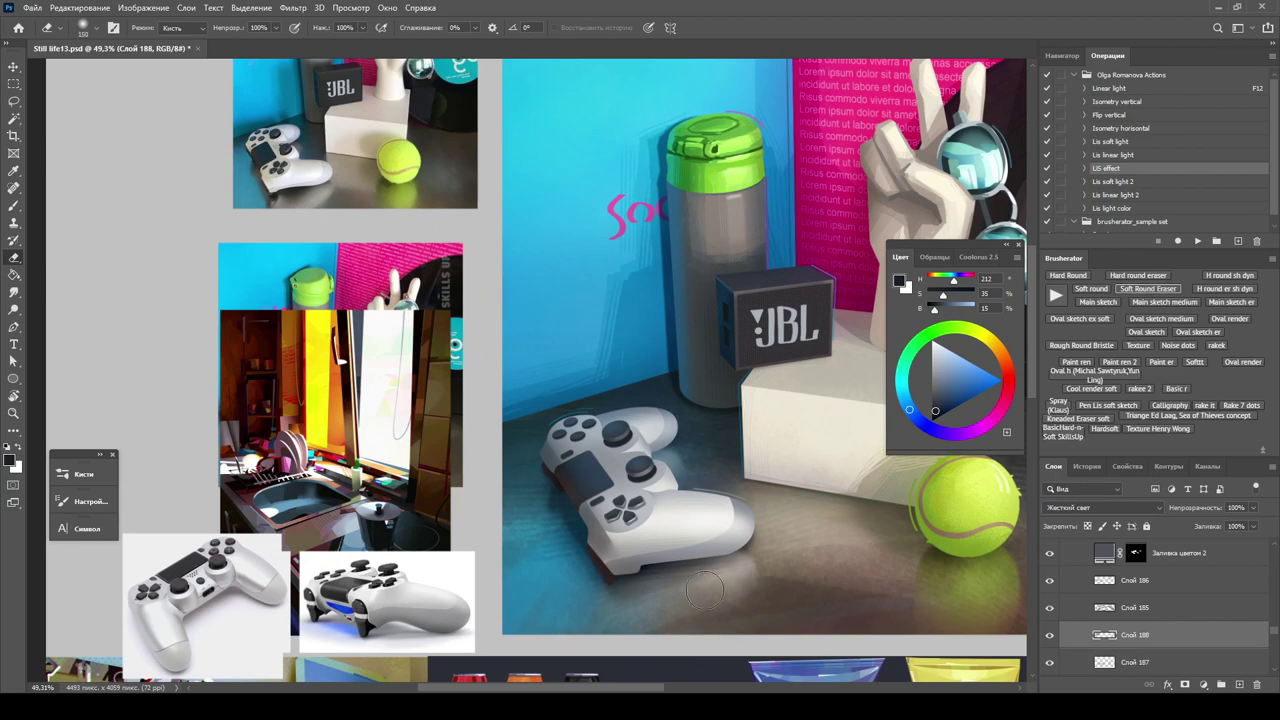
pyautogui.press('z')
pyautogui.scroll(-4, 704, 590)
pyautogui.scroll(4, 494, 263)
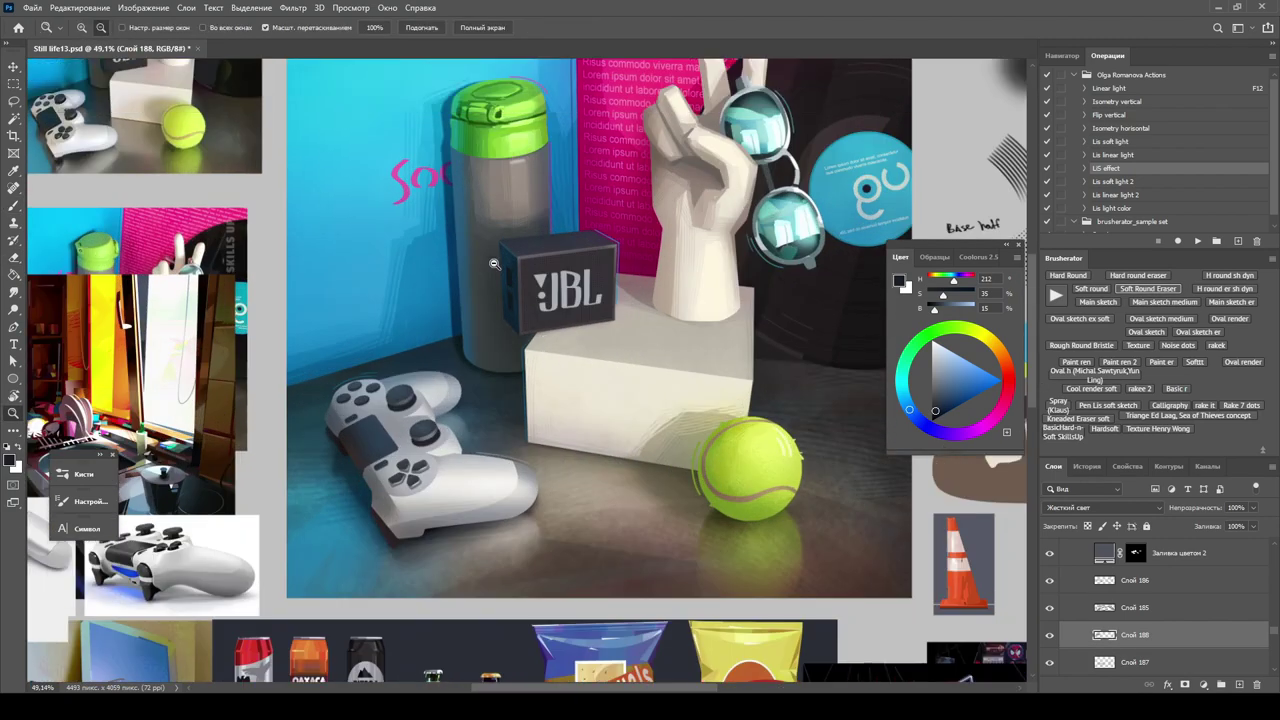
# Add warm brown and reddish tints on Слой 188 around the base of the bottle and the box, using sampled colours.
pyautogui.press('b')
pyautogui.keyDown('alt'); pyautogui.click(476, 326); pyautogui.keyUp('alt')
pyautogui.keyDown('alt'); pyautogui.click(502, 480); pyautogui.keyUp('alt')
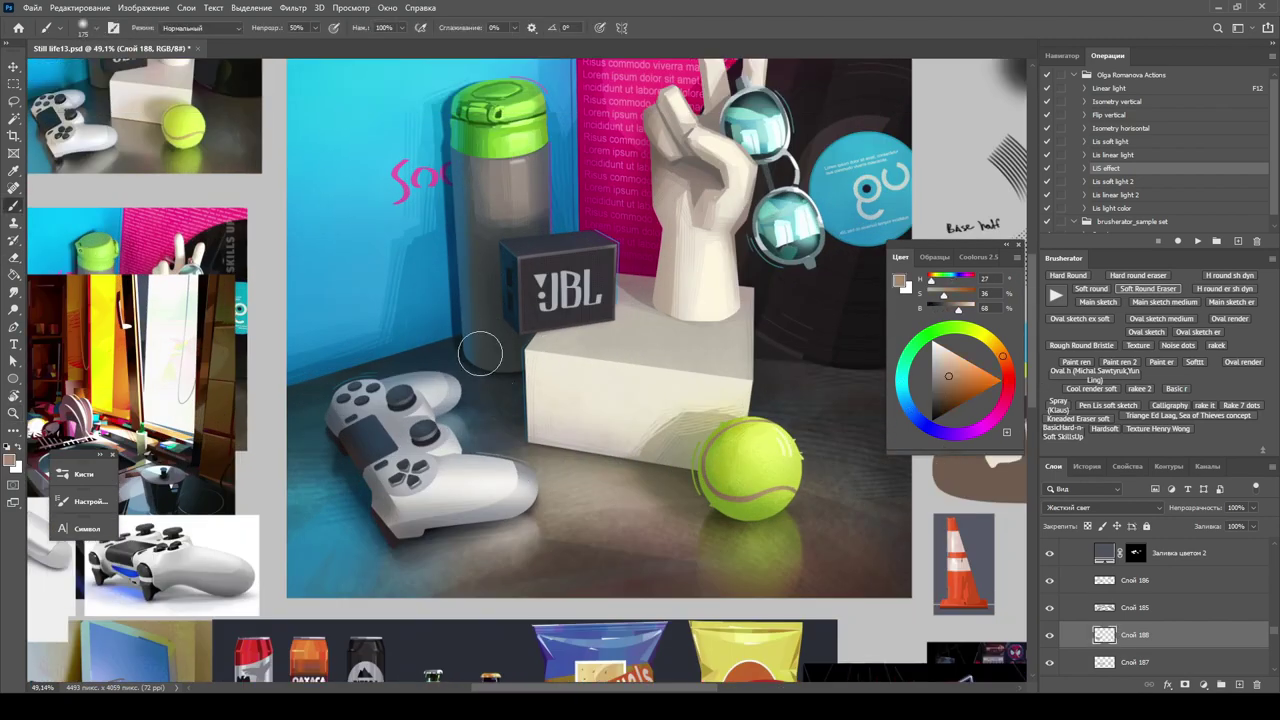
pyautogui.moveTo(480, 352); pyautogui.dragTo(553, 367)
pyautogui.keyDown('alt'); pyautogui.click(574, 385); pyautogui.keyUp('alt')
pyautogui.scroll(-5, 563, 396)
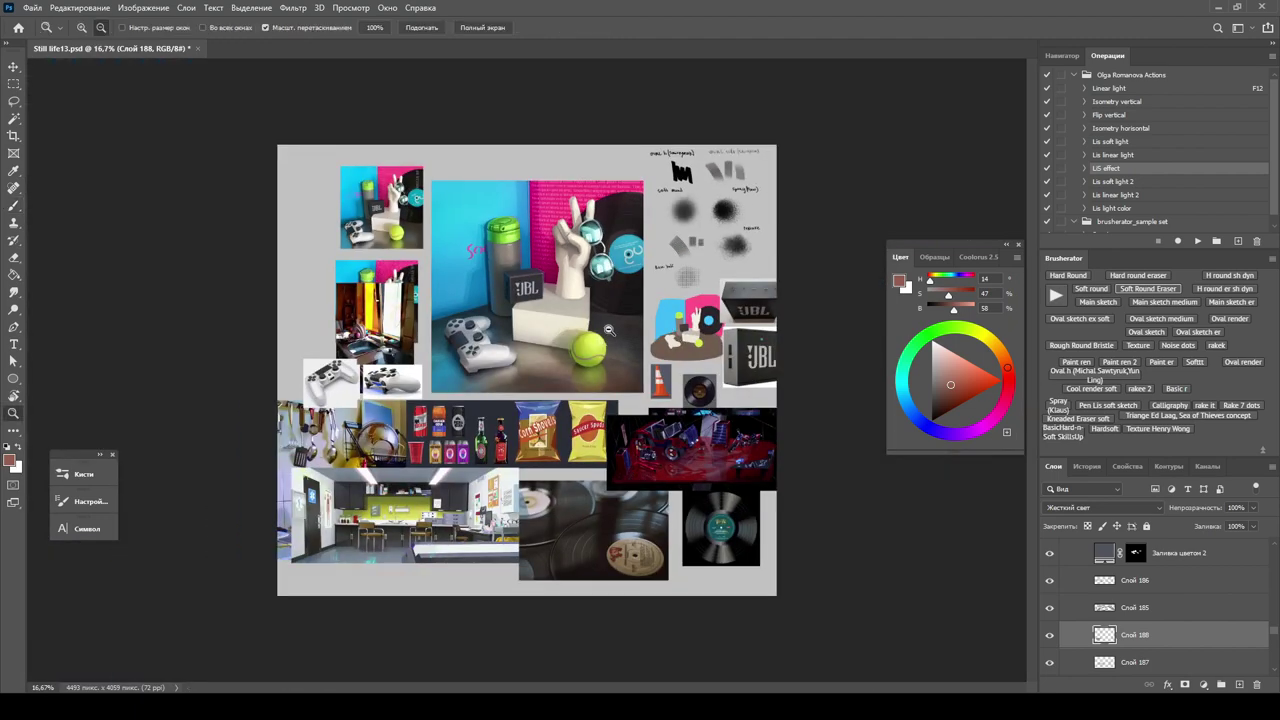
pyautogui.scroll(4, 631, 296)
pyautogui.keyDown('alt'); pyautogui.click(631, 296); pyautogui.keyUp('alt')
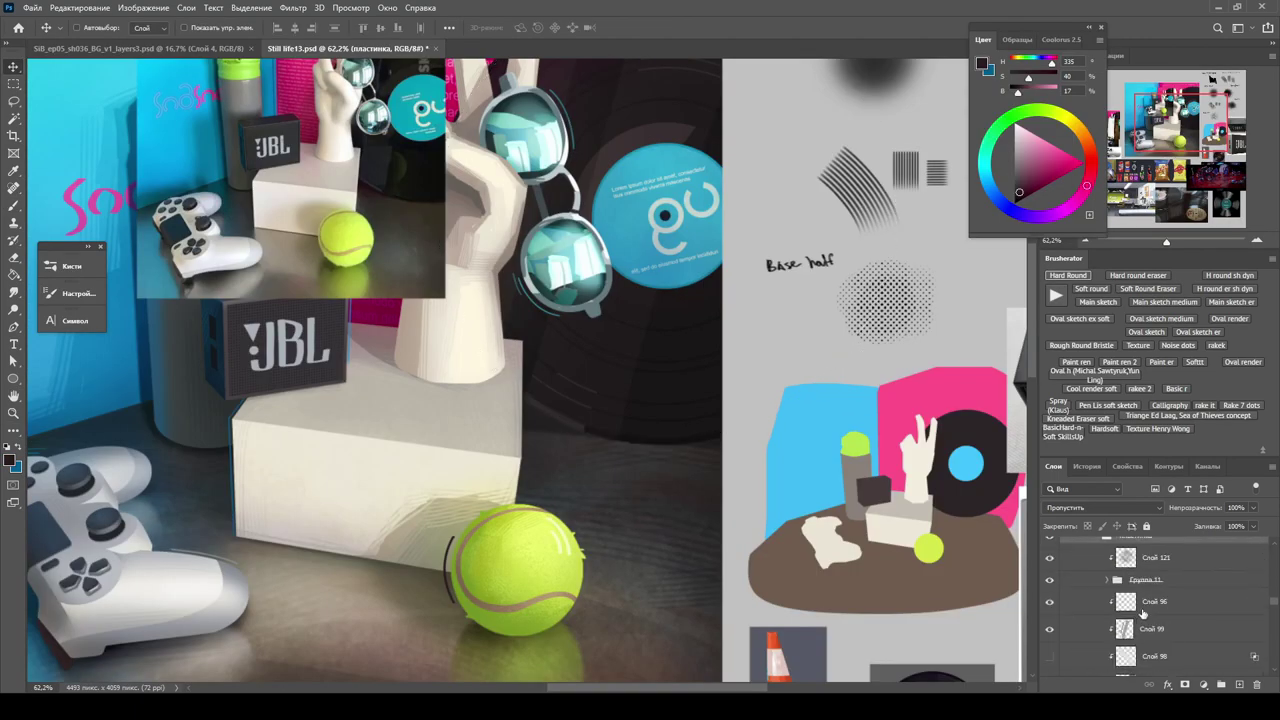
pyautogui.scroll(-3, 1144, 612)
pyautogui.click(1160, 662)
pyautogui.keyDown('ctrl'); pyautogui.click(1126, 662); pyautogui.keyUp('ctrl')
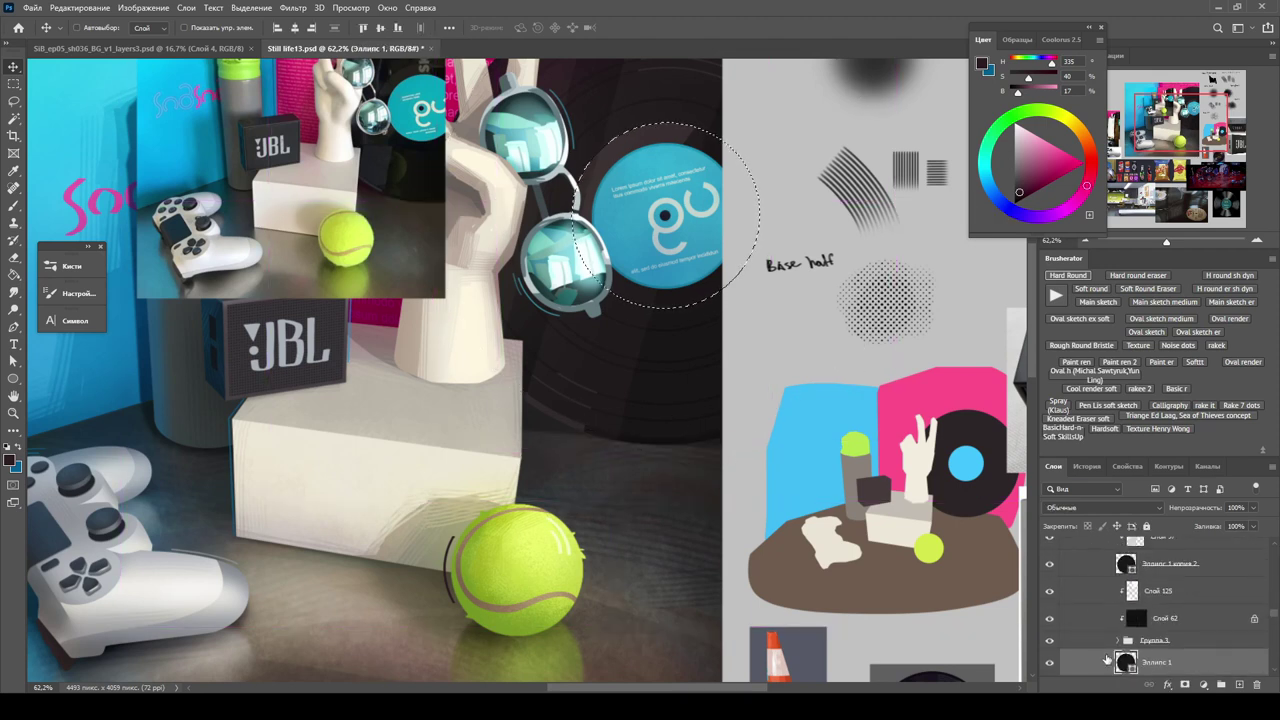
pyautogui.hotkey('alt', ']')
pyautogui.hotkey('alt', ']')
pyautogui.hotkey('alt', ']')
pyautogui.hotkey('alt', ']')
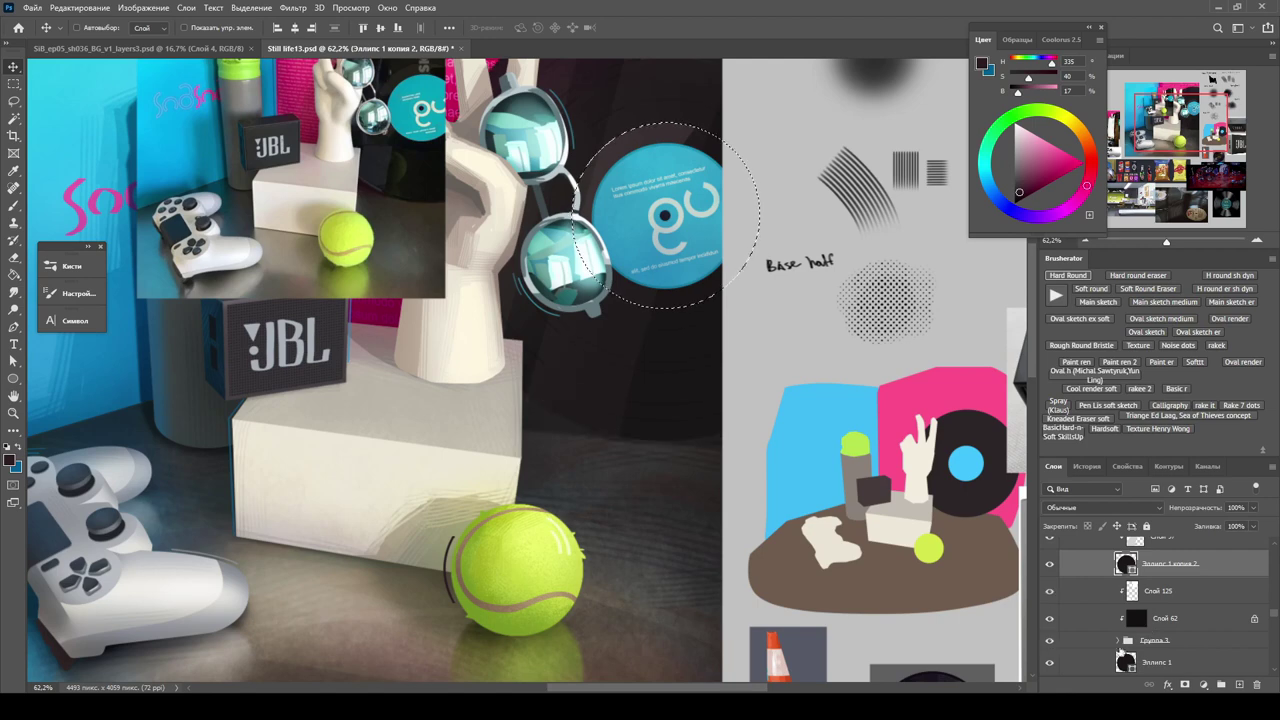
# Add a layer above Слой 121 in the пластинка group, set it to Overlay, and outline the box's reflection on the record with the Lasso.
pyautogui.hotkey('alt', '[')
pyautogui.press('z')
pyautogui.hotkey('ctrl', '-')
pyautogui.hotkey('alt', '[')
pyautogui.hotkey('alt', '[')
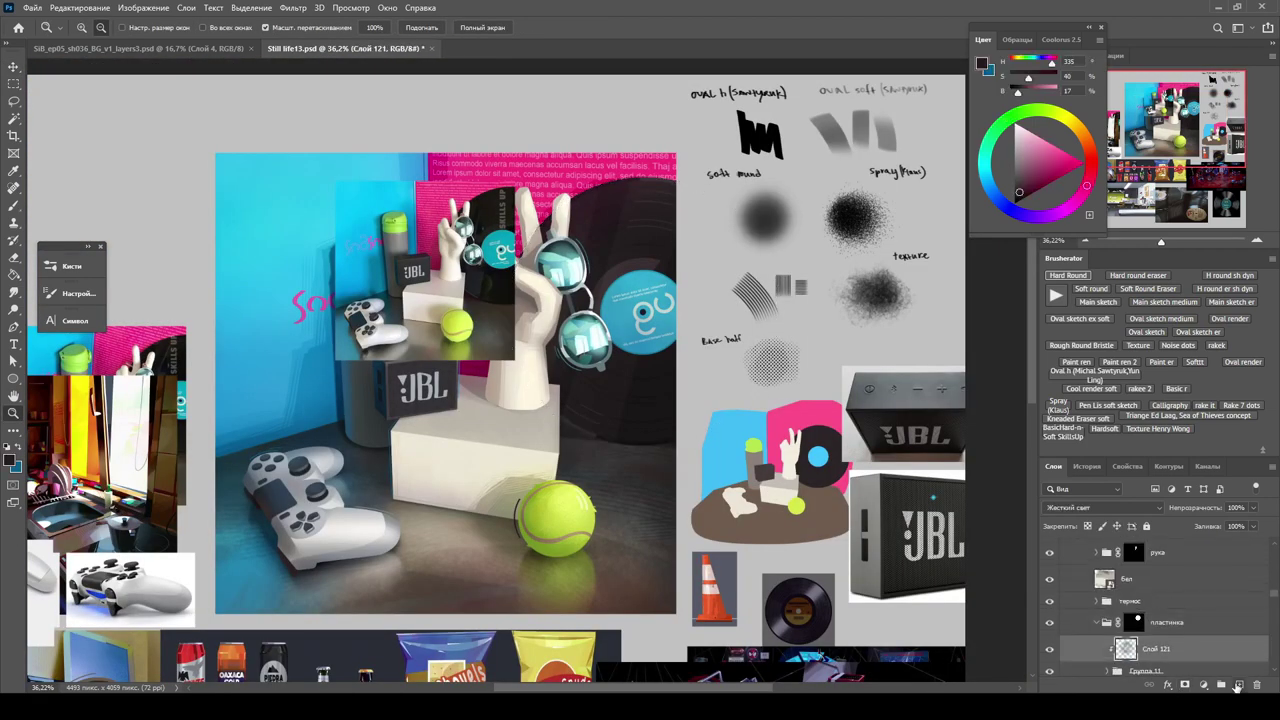
pyautogui.click(1237, 686)
pyautogui.moveTo(540, 390)
pyautogui.mouseDown()
pyautogui.moveTo(665, 400)
pyautogui.moveTo(652, 557)
pyautogui.moveTo(435, 380)
pyautogui.mouseUp()
pyautogui.press('l')
pyautogui.click(1100, 507)
pyautogui.click(1080, 530)
pyautogui.press('b')
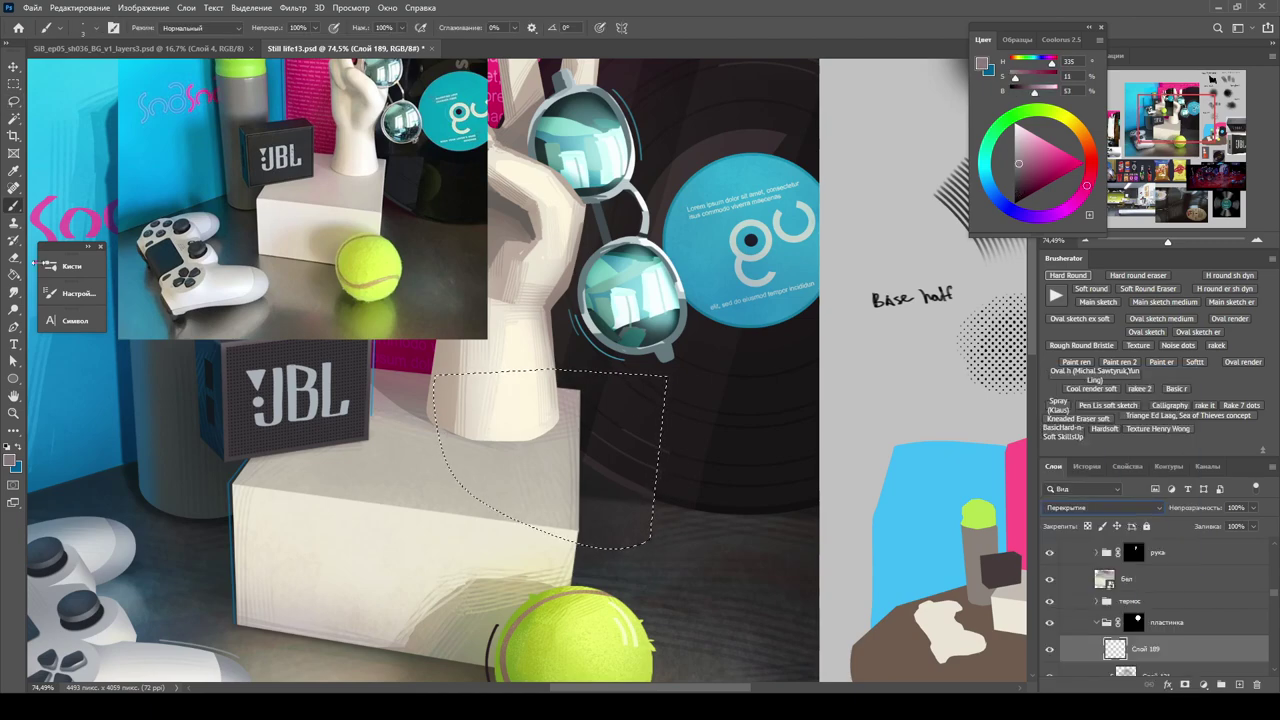
# Fill the outlined box reflection on Слой 189 with light grey, lock its transparent pixels, and refill it with a darker bluish grey.
pyautogui.press('g')
pyautogui.click(560, 460)
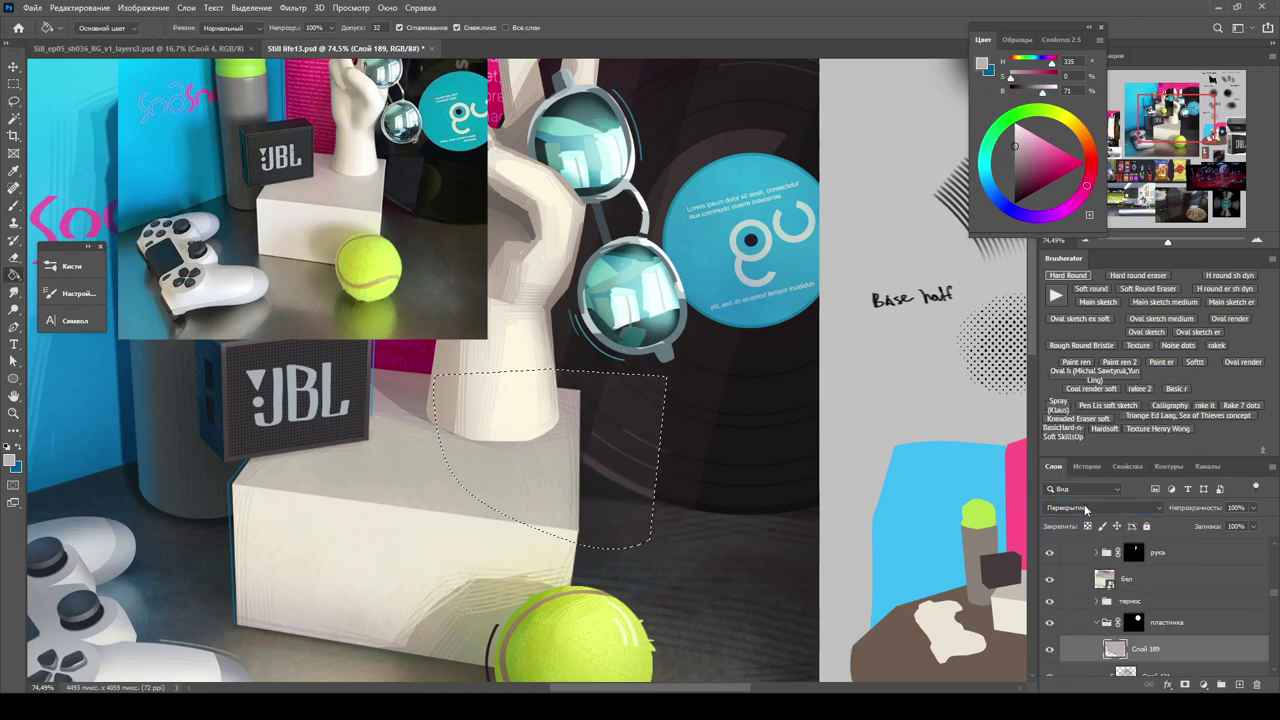
pyautogui.hotkey('ctrl', 'd')
pyautogui.press('z')
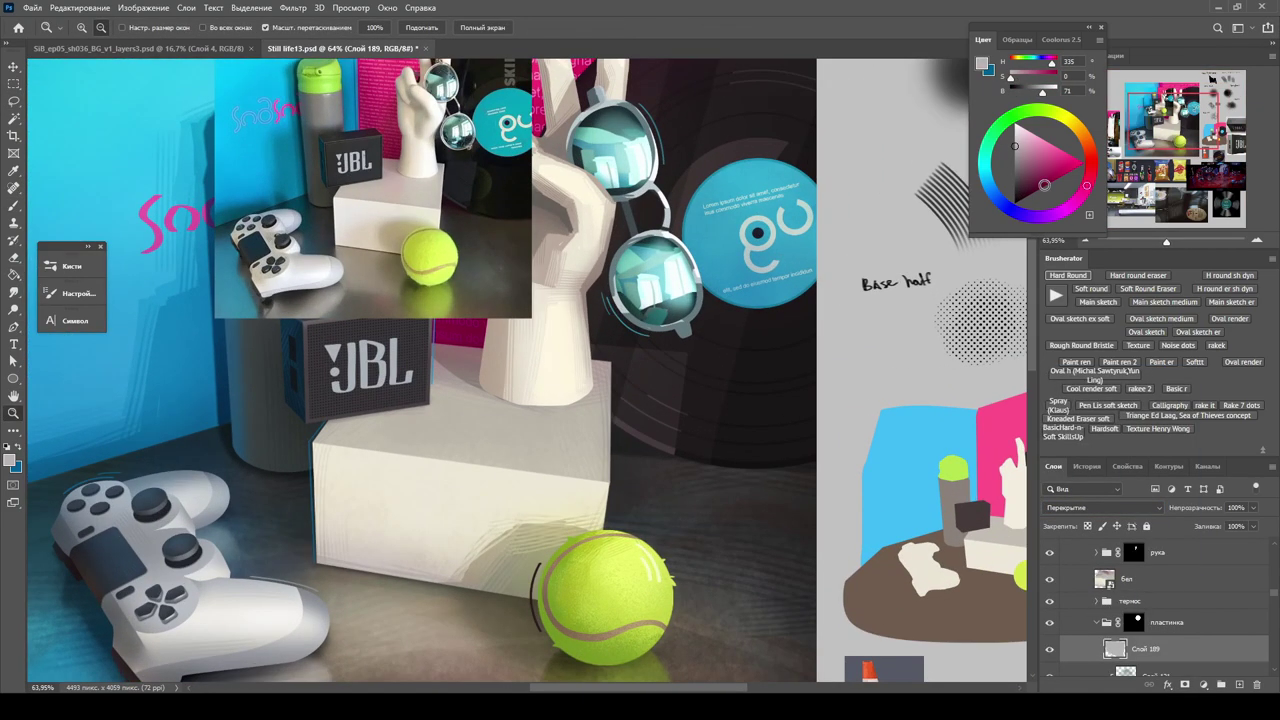
pyautogui.click(1100, 507)
pyautogui.press('Escape')
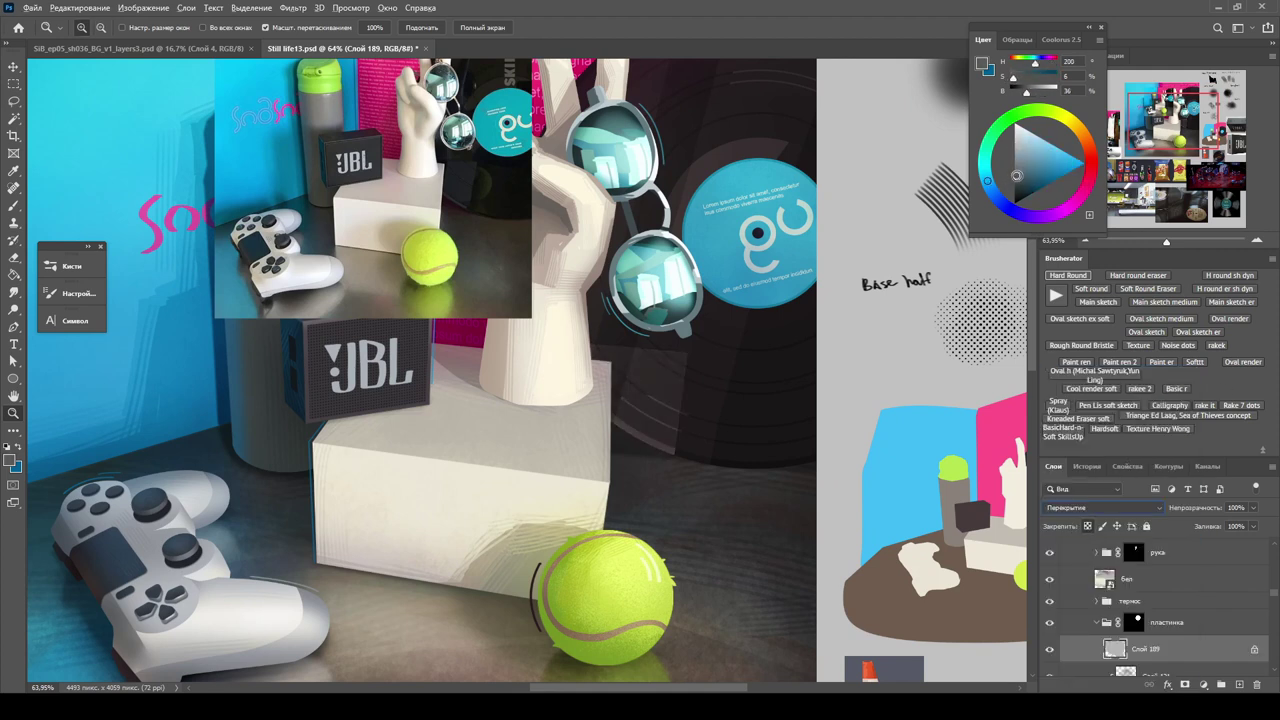
pyautogui.press('g')
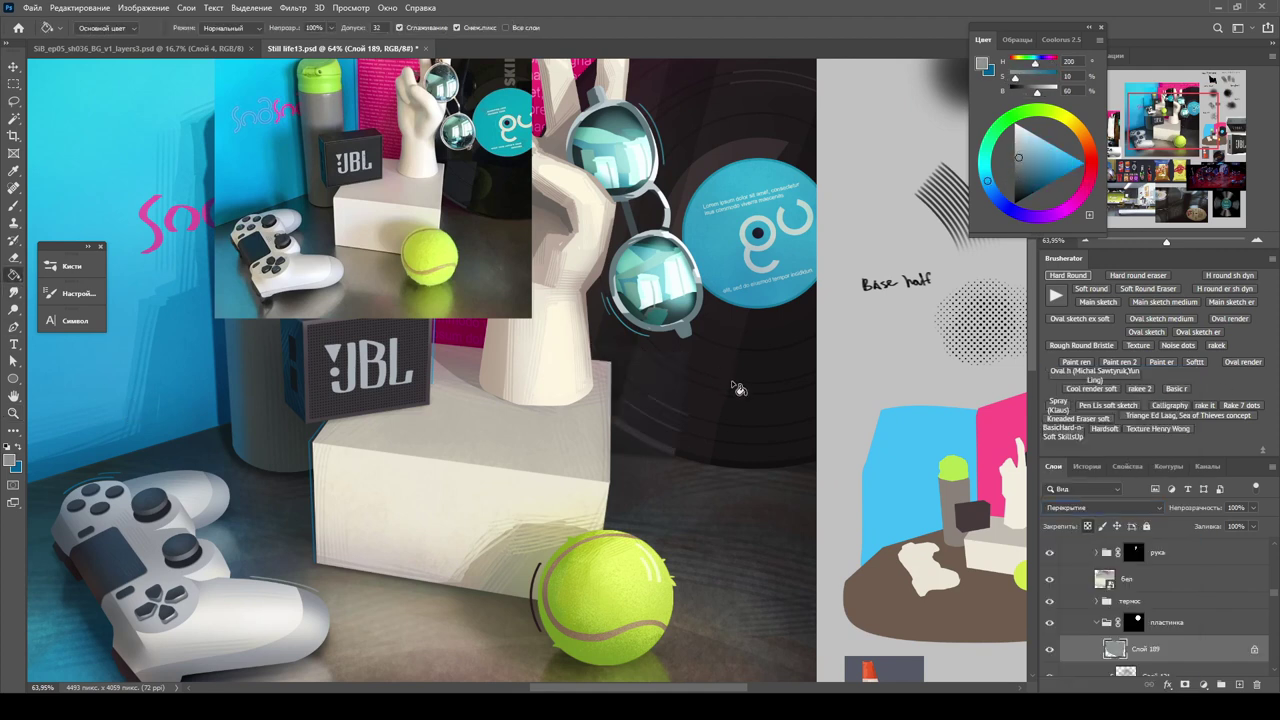
# Load Слой 189's outline as a selection and paint the box reflection on a new Overlay layer above it with the Soft round brush.
pyautogui.keyDown('ctrl'); pyautogui.click(1113, 652); pyautogui.keyUp('ctrl')
pyautogui.click(1239, 685)
pyautogui.click(1091, 289)
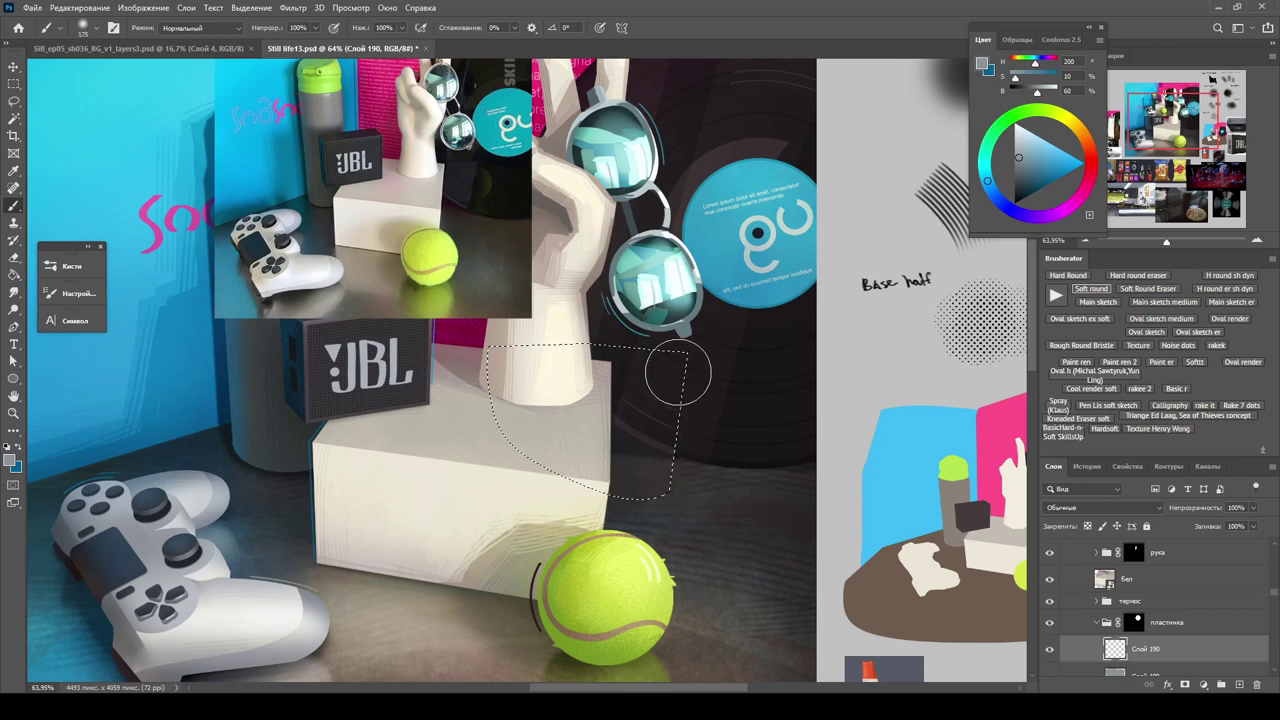
pyautogui.click(1051, 508)
pyautogui.click(1062, 537)
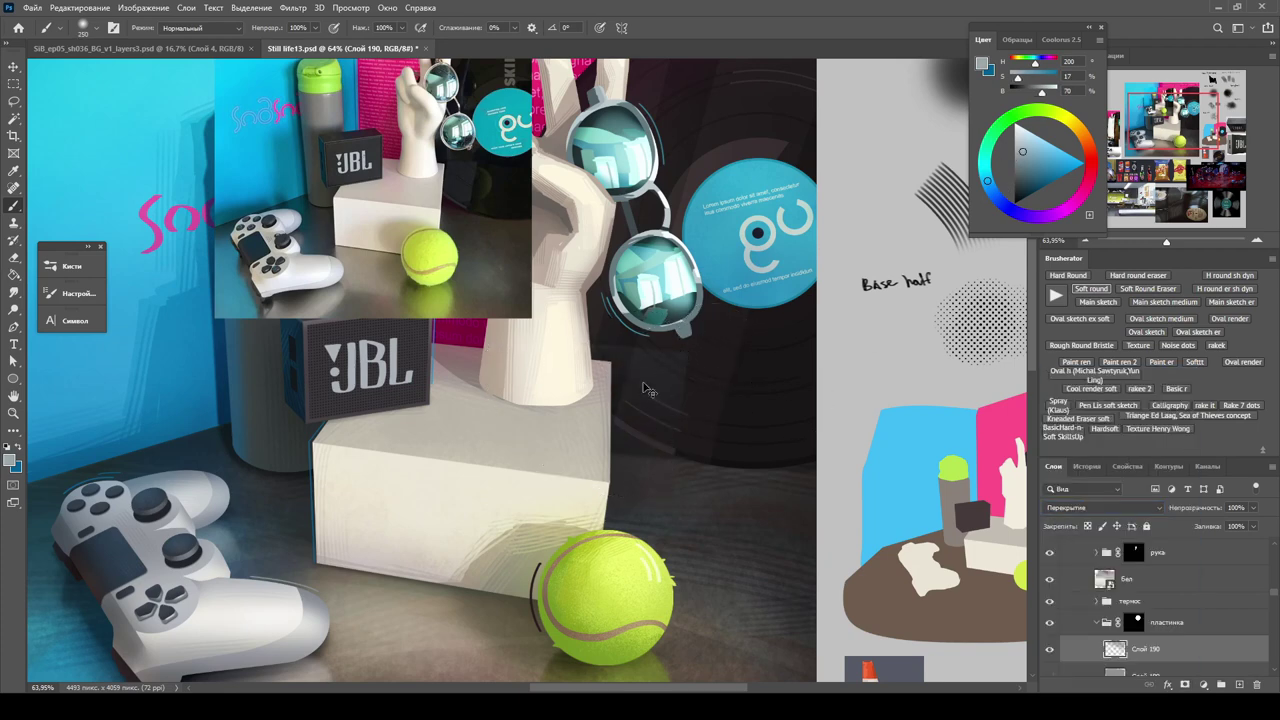
pyautogui.hotkey('ctrl', 'd')
pyautogui.press('z')
pyautogui.scroll(-3, 861, 393)
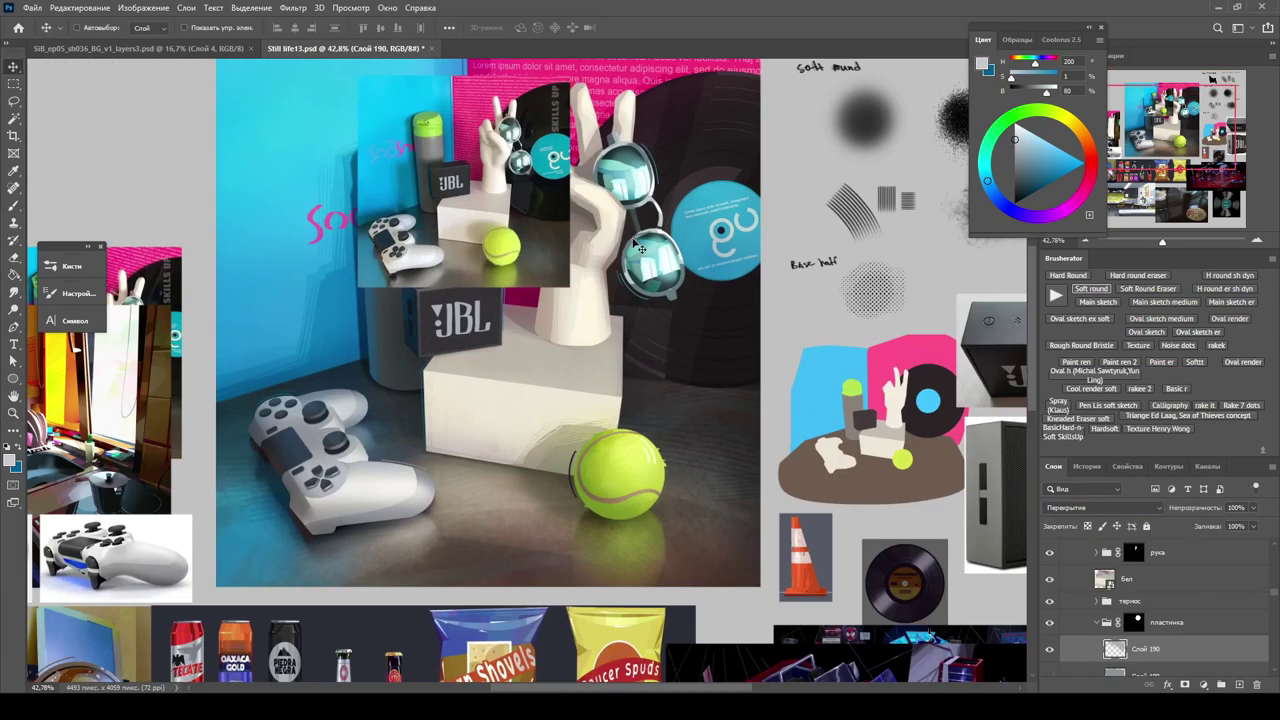
# Add a circular reflection of the tennis ball on the record on a new Overlay layer, filled with green sampled from the ball.
pyautogui.scroll(5, 946, 462)
pyautogui.hotkey('ctrl', 'shift', 'alt', 'n')
pyautogui.scroll(-2, 650, 628)
pyautogui.press('v')
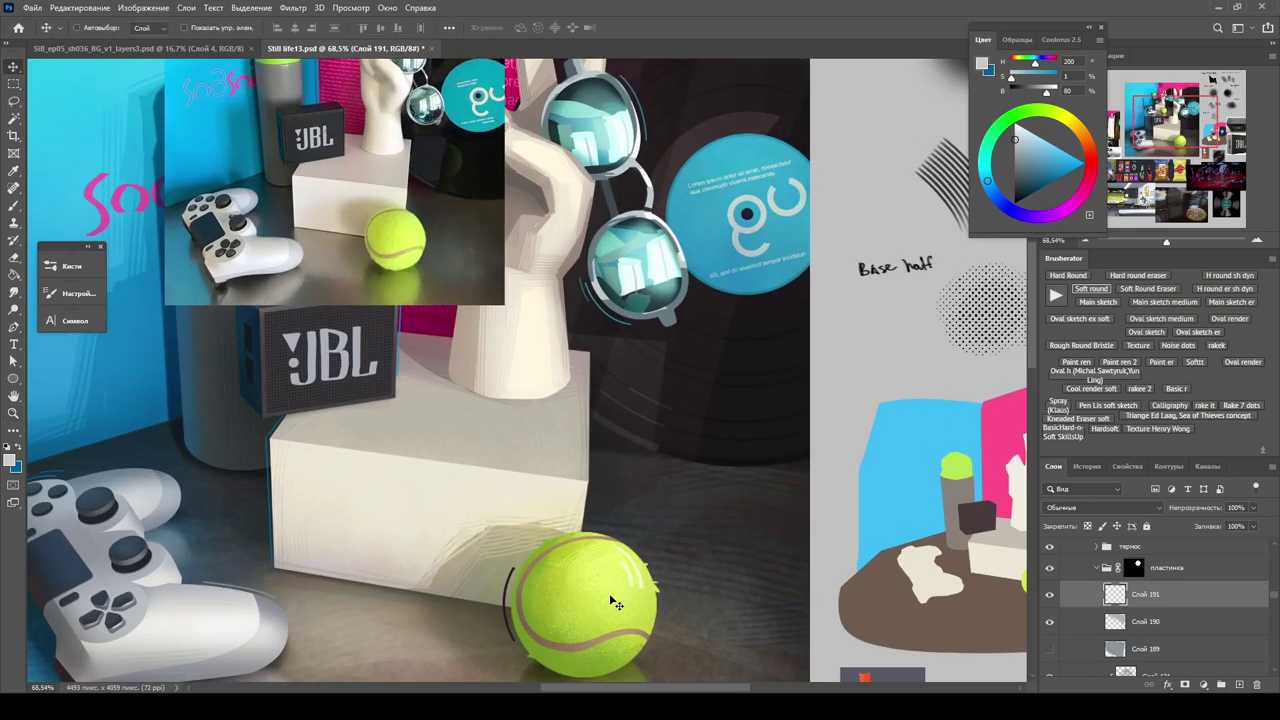
pyautogui.hotkey('shift', 'm')
pyautogui.moveTo(615, 358); pyautogui.dragTo(725, 471)
pyautogui.press('b')
pyautogui.keyDown('alt'); pyautogui.click(575, 600); pyautogui.keyUp('alt')
pyautogui.hotkey('alt', 'BackSpace')
pyautogui.hotkey('ctrl', 'd')
pyautogui.hotkey('shift', 'alt', 'o')
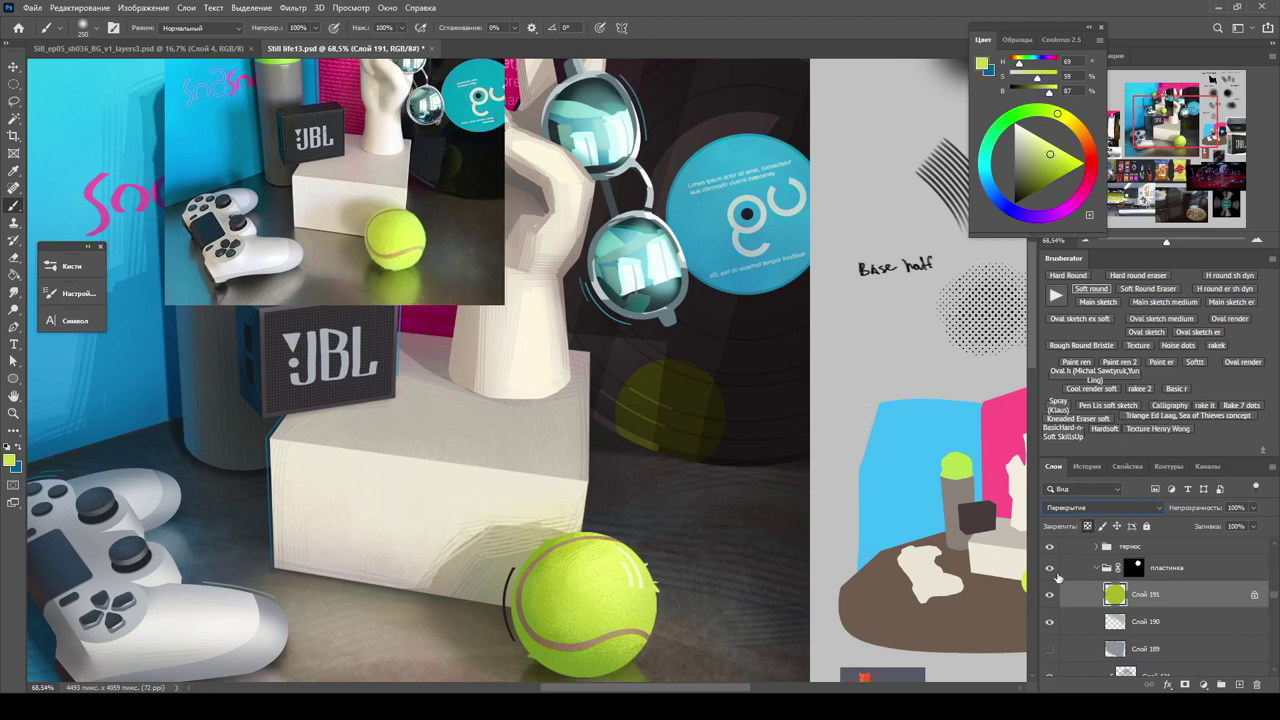
# Add a mask to Слой 191 and hide the part of the green circle that overlaps the box's reflection.
pyautogui.click(1185, 685)
pyautogui.press('x')
pyautogui.keyDown('shift'); pyautogui.click(646, 529); pyautogui.keyUp('shift')
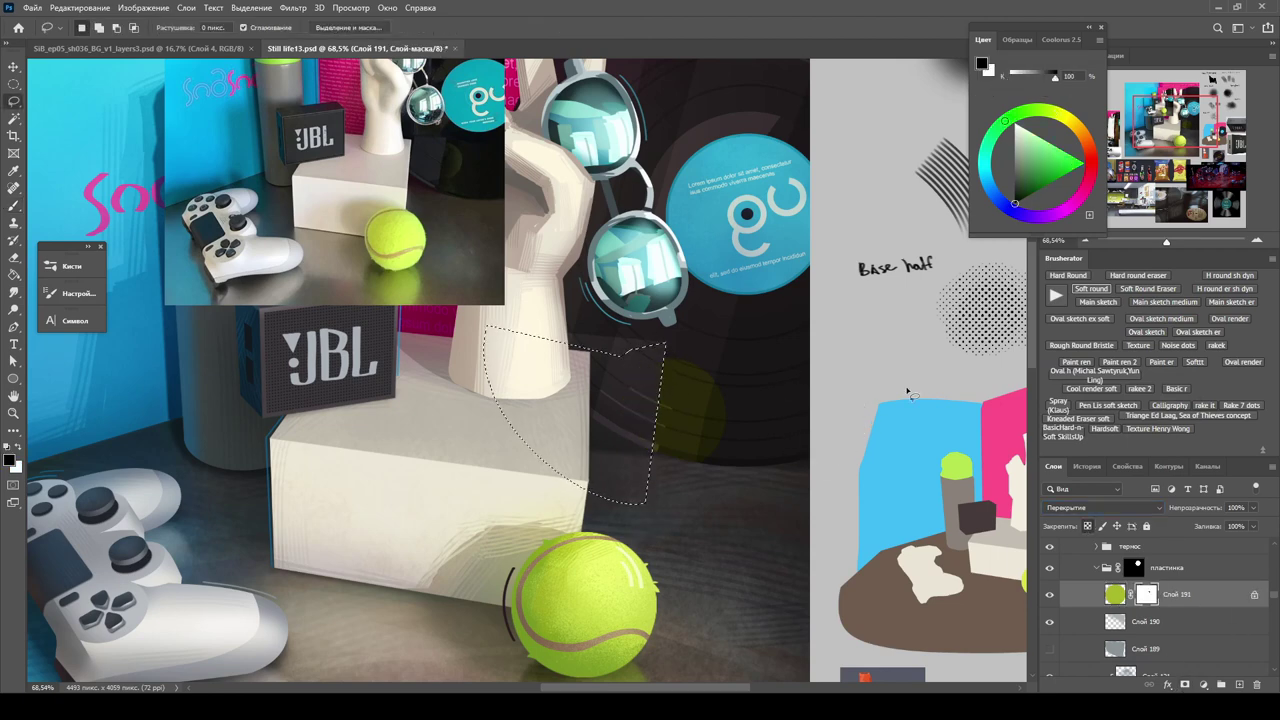
pyautogui.press('z')
pyautogui.moveTo(677, 409); pyautogui.dragTo(737, 423)
pyautogui.press('l')
pyautogui.moveTo(608, 266)
pyautogui.mouseDown()
pyautogui.moveTo(609, 574)
pyautogui.moveTo(514, 354)
pyautogui.mouseUp()
pyautogui.hotkey('ctrl', '+')
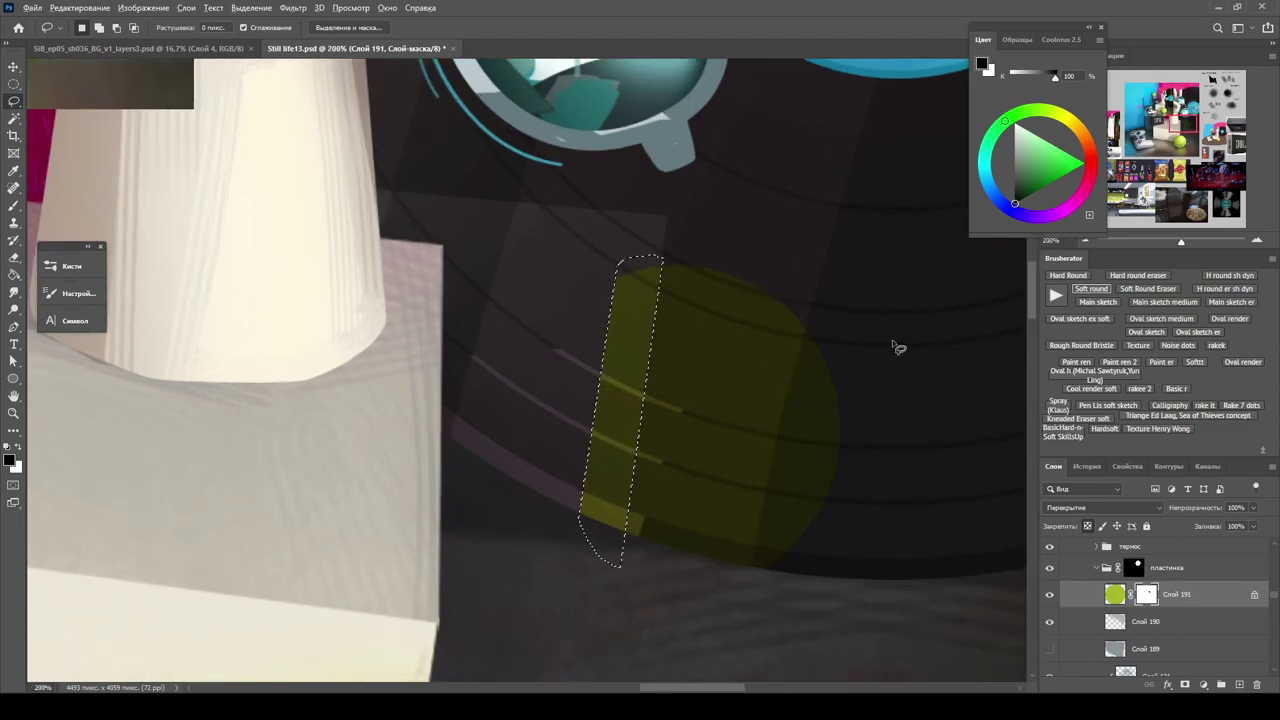
# Shade the ball's reflection on a new layer clipped to Слой 191, using the Soft round brush and sampled green tones.
pyautogui.press('z')
pyautogui.moveTo(833, 326)
pyautogui.mouseDown()
pyautogui.moveTo(520, 312)
pyautogui.moveTo(590, 310)
pyautogui.mouseUp()
pyautogui.hotkey('ctrl', 'shift', 'alt', 'n')
pyautogui.press('x')
pyautogui.press('b')
pyautogui.keyDown('alt'); pyautogui.click(654, 286); pyautogui.keyUp('alt')
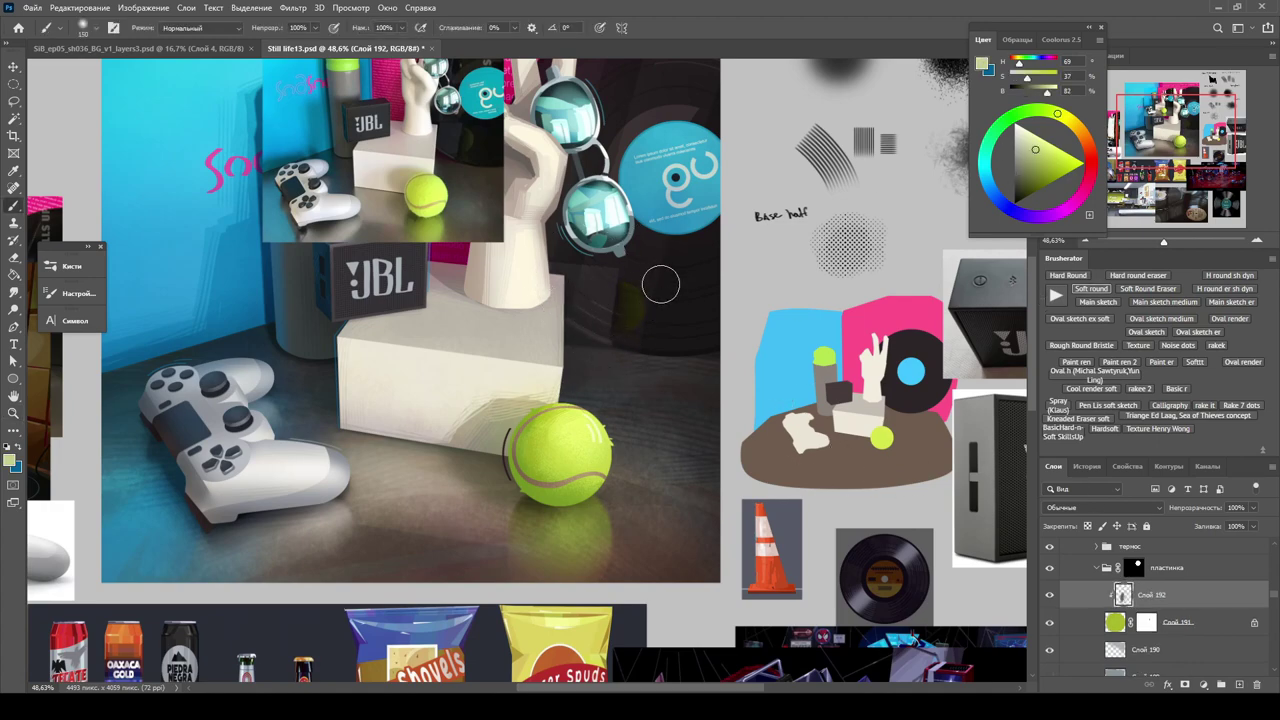
pyautogui.hotkey('ctrl', '0')
pyautogui.press('z')
pyautogui.moveTo(651, 314); pyautogui.dragTo(651, 314)
# Soften the box reflection on Слой 190 with a Gaussian Blur of radius 0.4 pixels.
pyautogui.click(1118, 649)
pyautogui.scroll(3, 772, 570)
pyautogui.press('l')
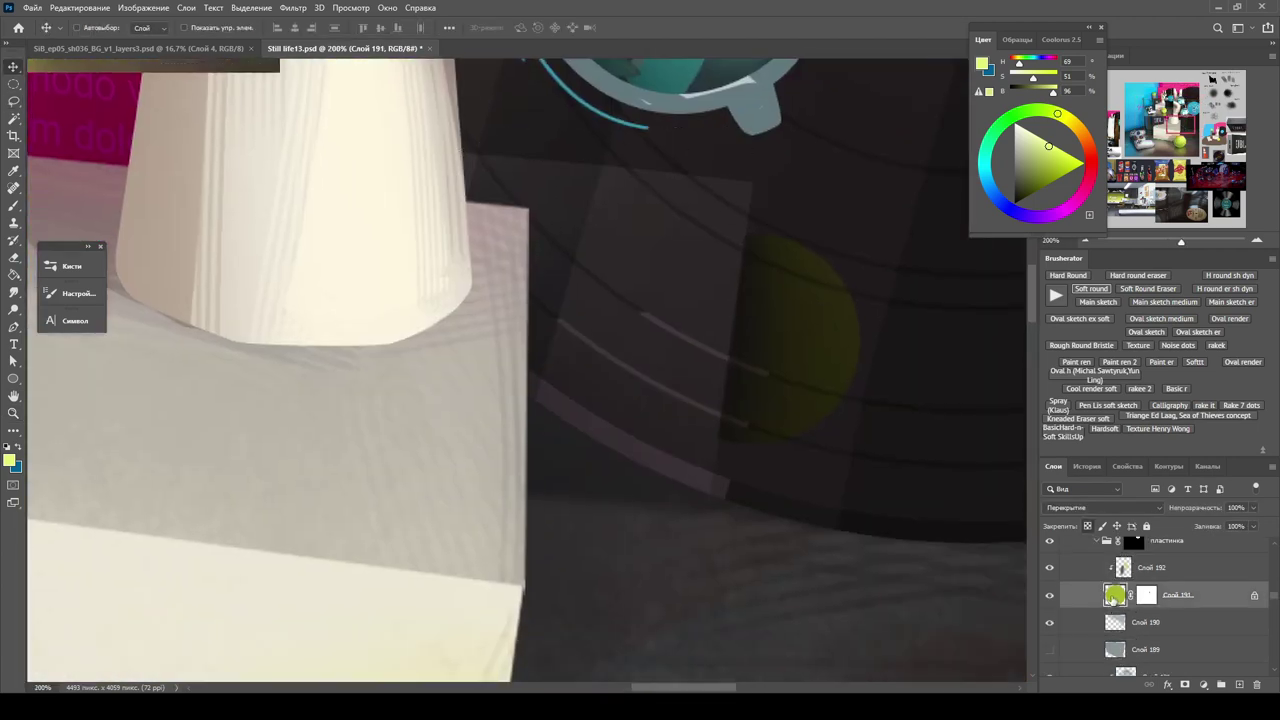
pyautogui.press('z')
pyautogui.hotkey('ctrl', '0')
pyautogui.click(292, 7)
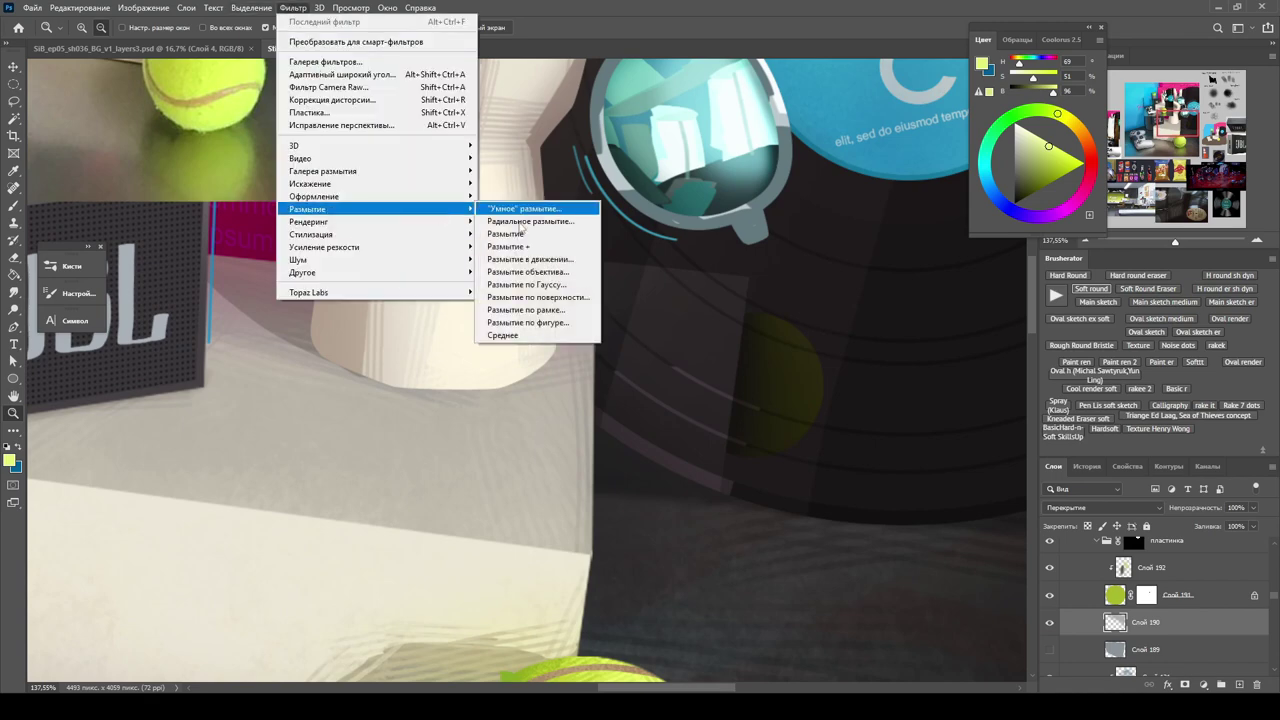
pyautogui.click(300, 7)
pyautogui.click(300, 7)
pyautogui.moveTo(454, 224)
pyautogui.click(520, 259)
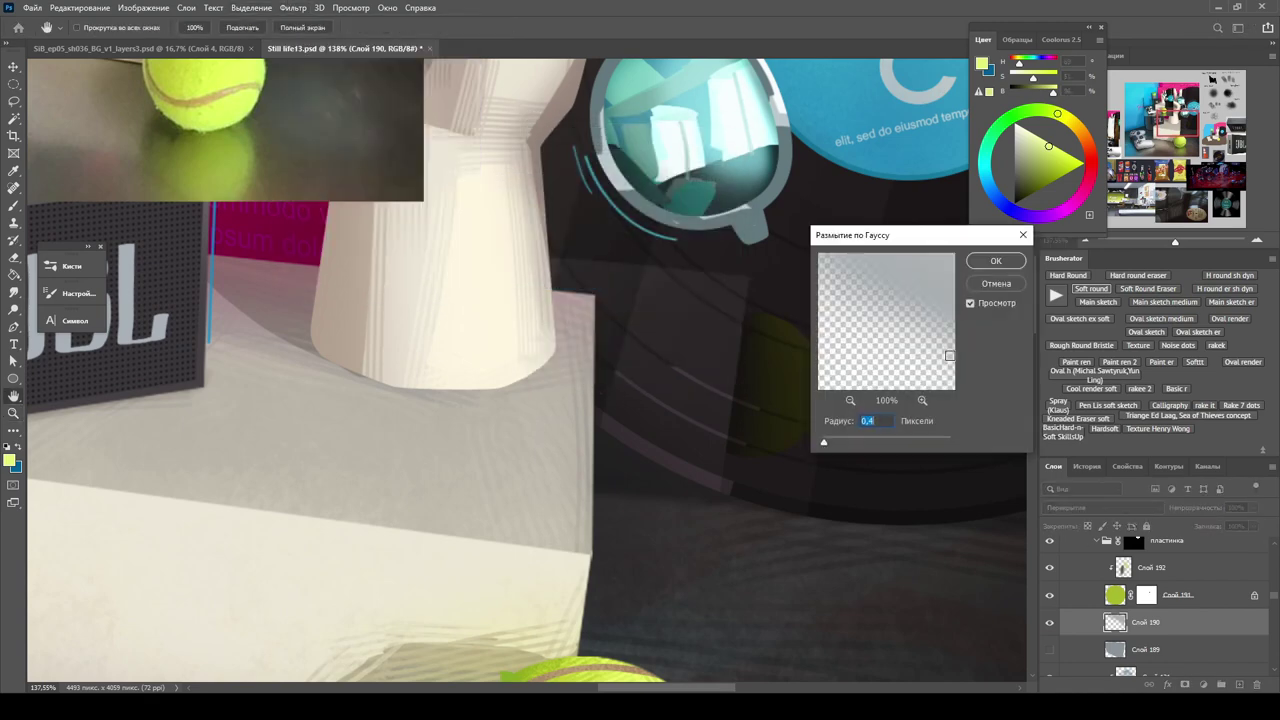
pyautogui.press('Return')
pyautogui.scroll(-4, 623, 334)
pyautogui.scroll(4, 623, 334)
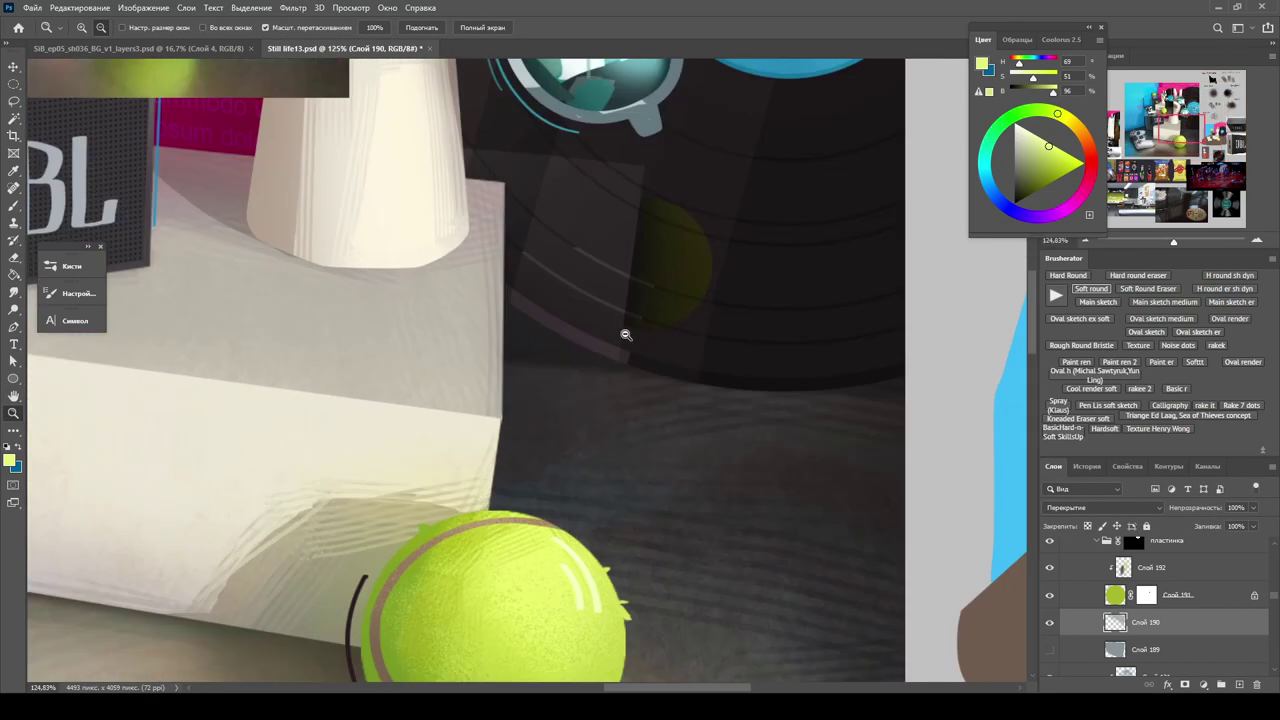
# Lower the opacity of the record highlight lines on Слой 125 to 80%.
pyautogui.press('v')
pyautogui.click(1063, 664)
pyautogui.press('8')
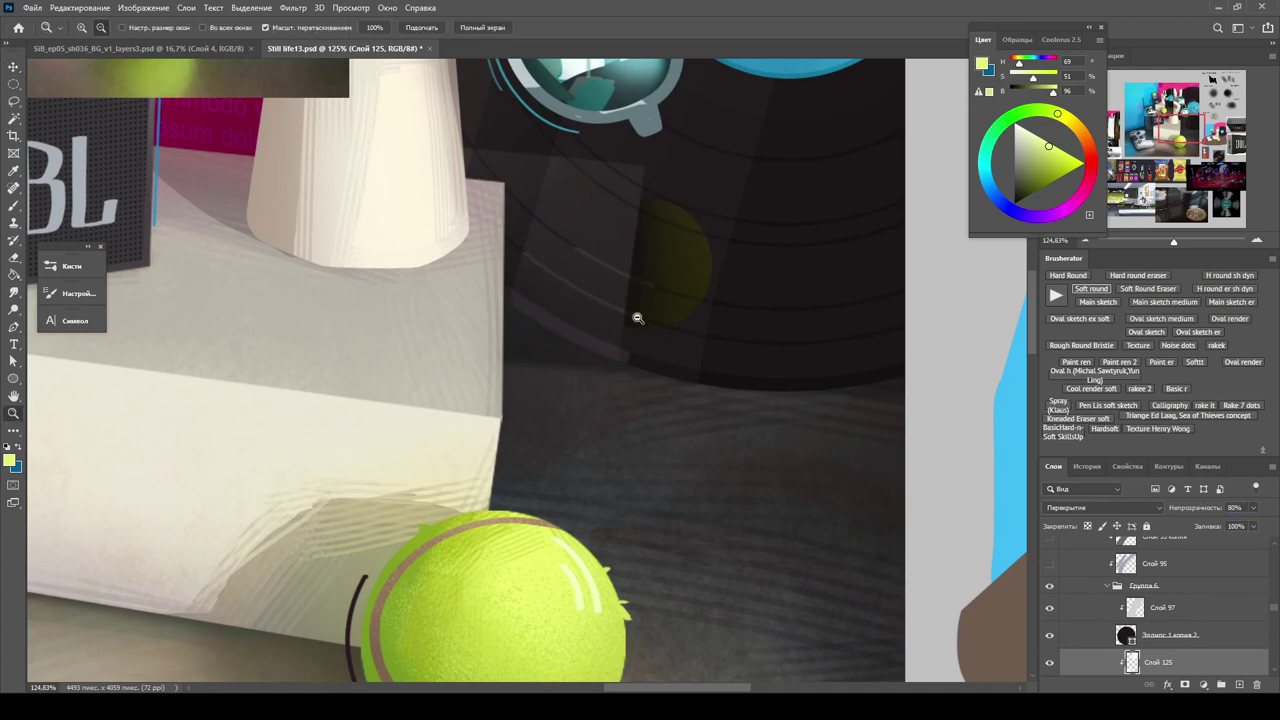
pyautogui.press('z')
pyautogui.scroll(-5, 841, 428)
pyautogui.scroll(4, 603, 266)
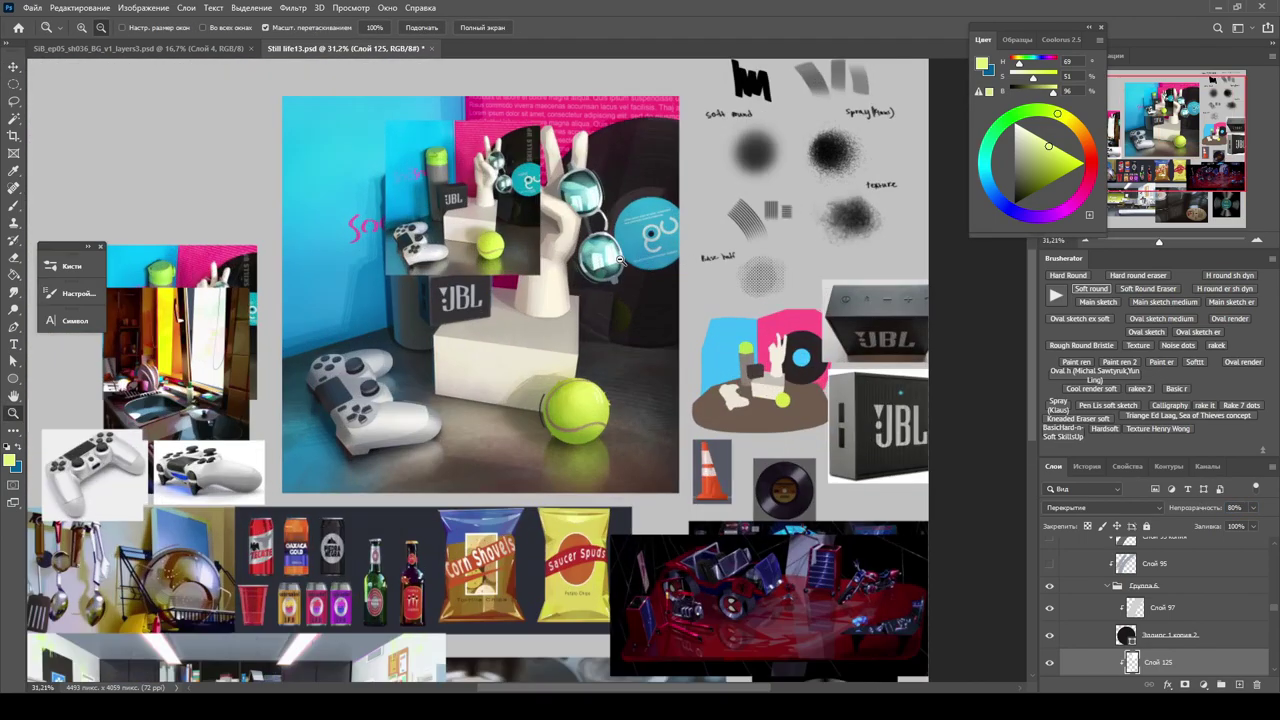
# Select Слой 191 and Слой 192 together and adjust the ball's reflection on the record with Free Transform.
pyautogui.press('v')
pyautogui.click(1113, 612)
pyautogui.keyDown('shift'); pyautogui.click(1140, 584); pyautogui.keyUp('shift')
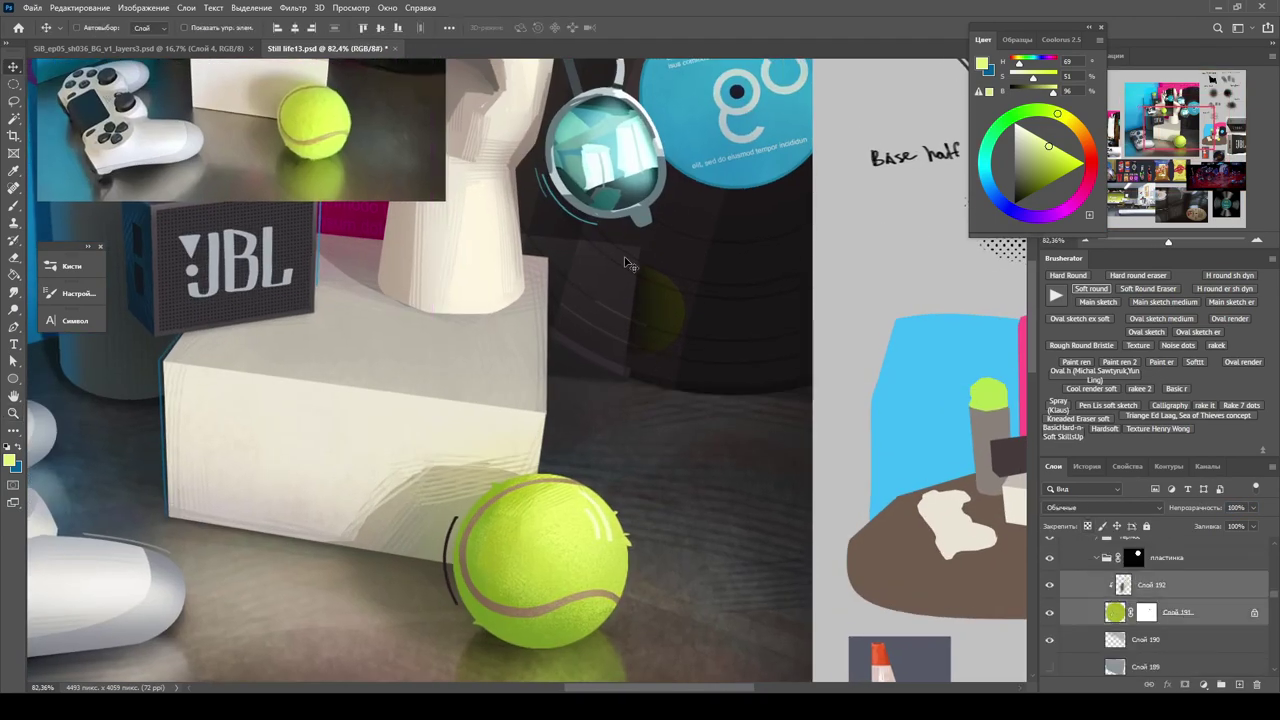
pyautogui.hotkey('ctrl', 't')
pyautogui.scroll(2, 723, 354)
pyautogui.press('Return')
# Add an Overlay layer below Слой 191, outline the area under the ball's reflection with the Lasso, and paint it with the soft brush.
pyautogui.hotkey('ctrl', 'shift', 'alt', 'n')
pyautogui.press('z')
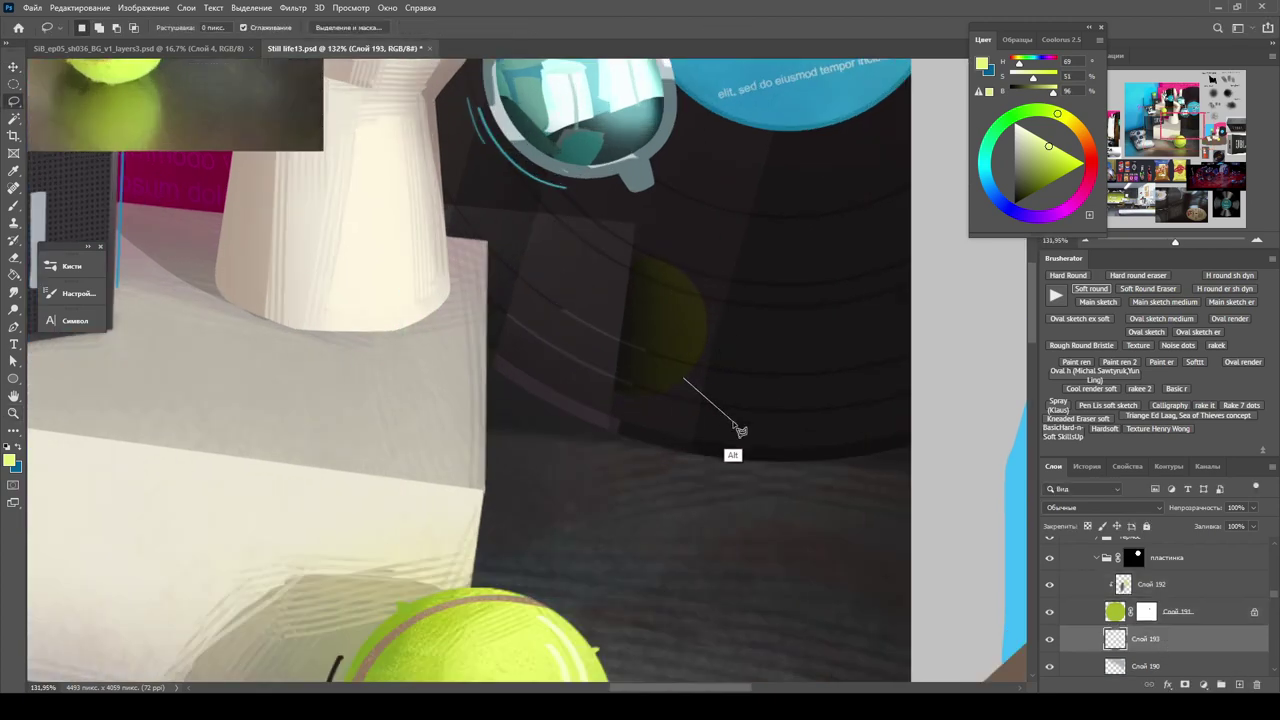
pyautogui.moveTo(740, 430); pyautogui.dragTo(700, 380)
pyautogui.press('b')
pyautogui.hotkey('ctrl', '-')
pyautogui.hotkey('ctrl', '-')
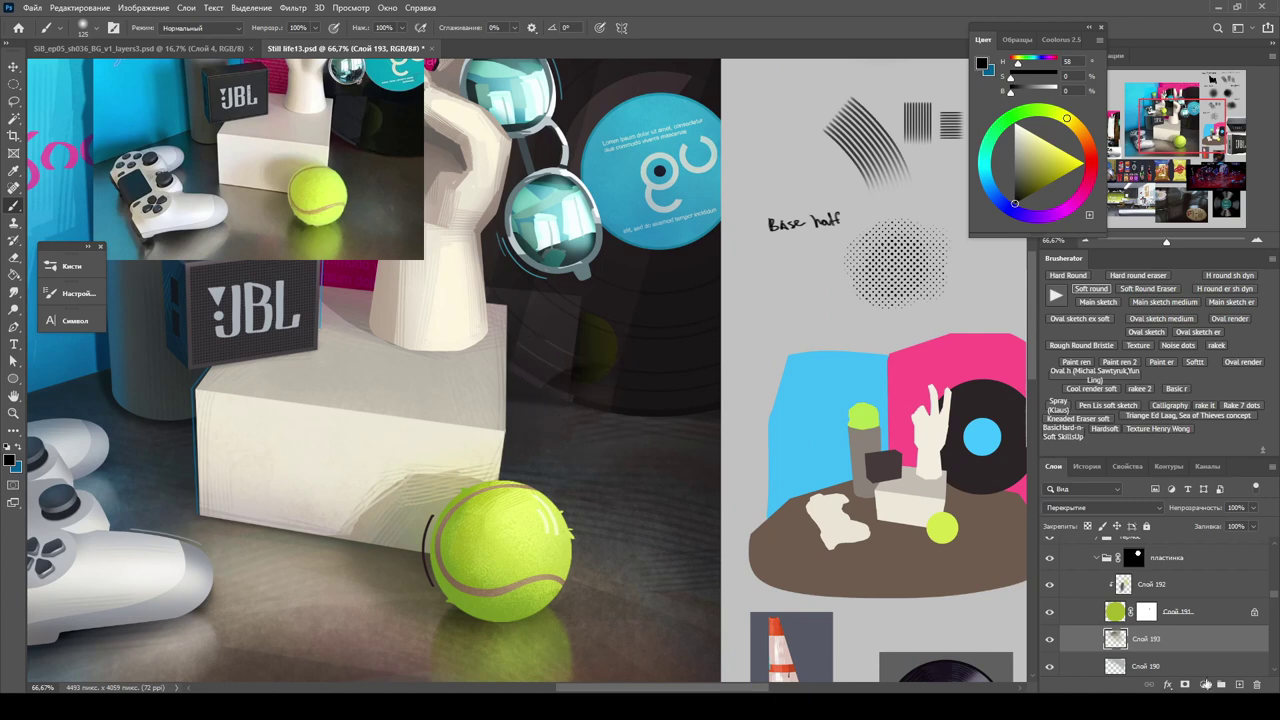
# Add a mask to Слой 193 and hide its painted area where it overlaps the box's reflection.
pyautogui.scroll(-2, 1180, 640)
pyautogui.press('l')
pyautogui.moveTo(408, 290); pyautogui.dragTo(568, 395)
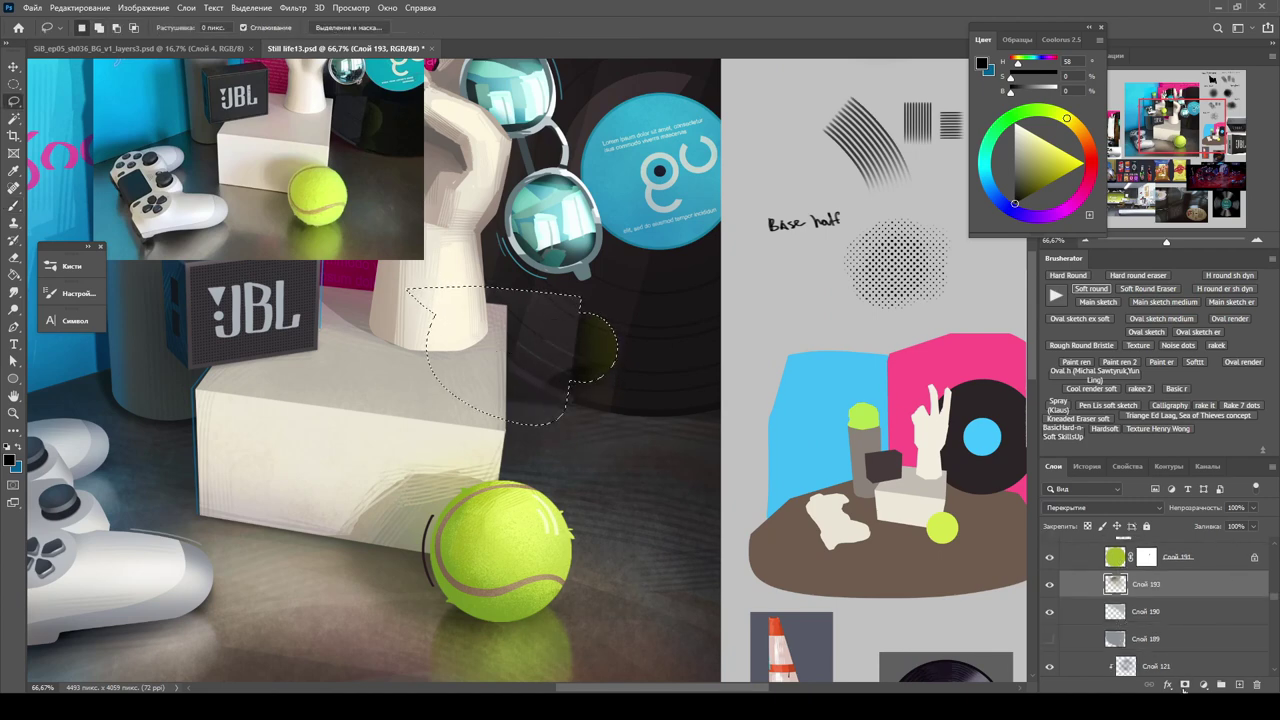
pyautogui.click(1184, 686)
pyautogui.scroll(5, 568, 382)
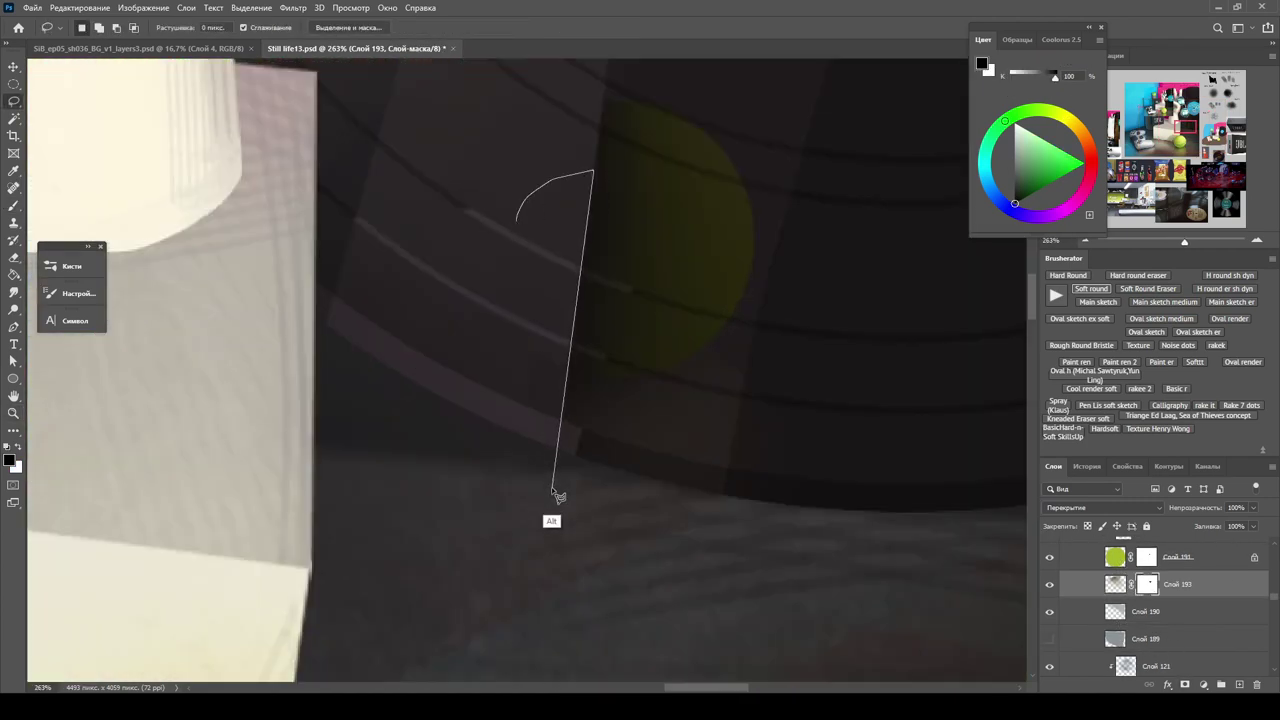
pyautogui.scroll(-5, 900, 410)
pyautogui.scroll(4, 766, 371)
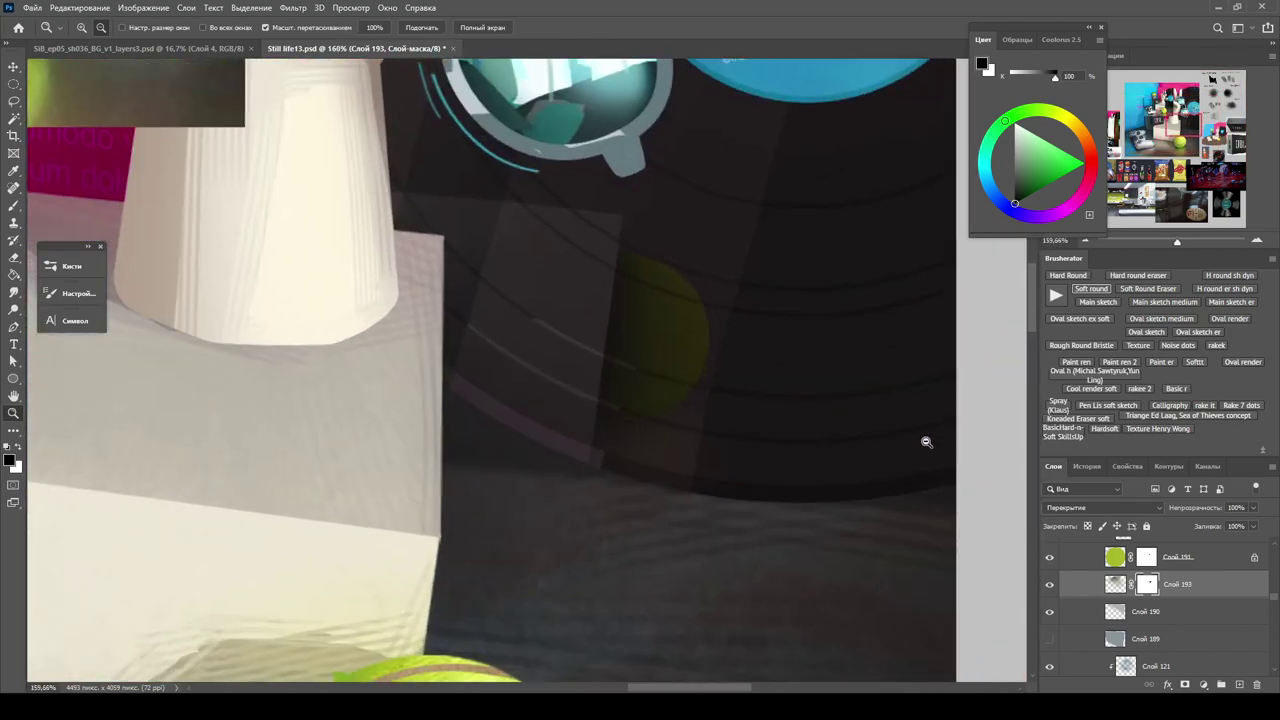
# Lock the transparent pixels of Слой 193 and repaint the reflection below the ball with pale yellow and near-black tones.
pyautogui.hotkey('ctrl', 'd')
pyautogui.press('e')
pyautogui.hotkey('ctrl', '2')
pyautogui.press('b')
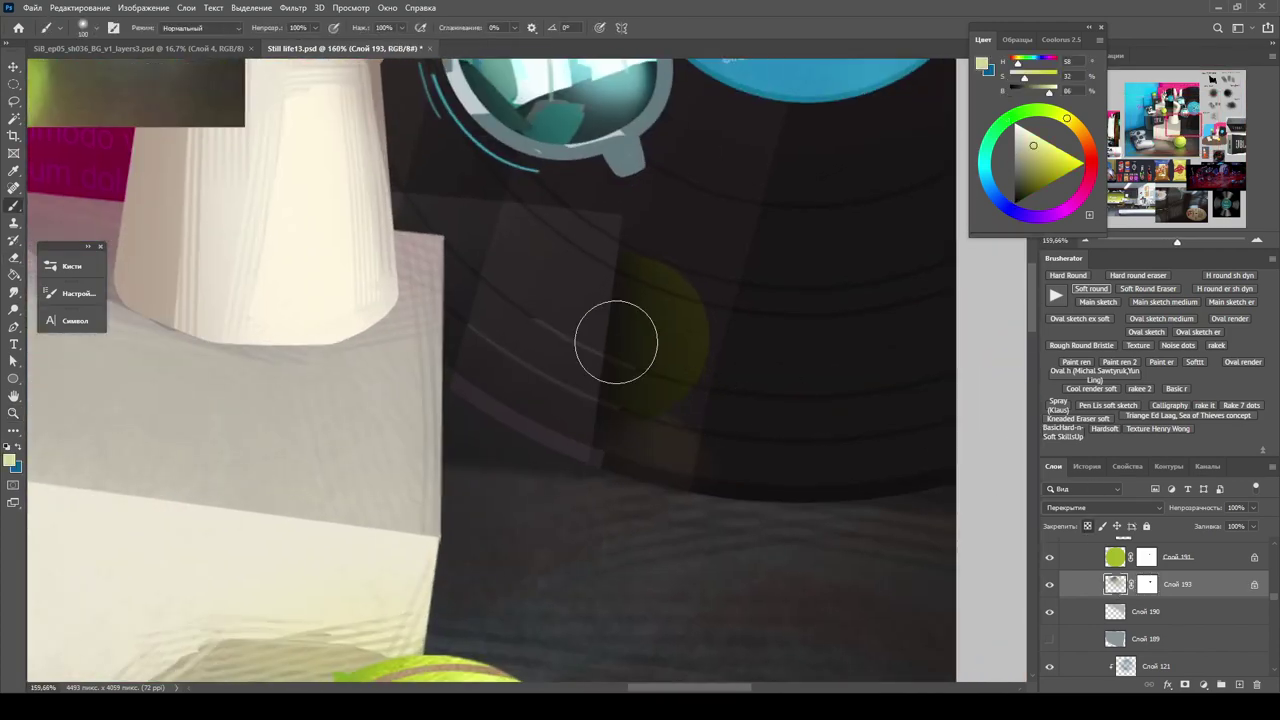
pyautogui.scroll(-3, 820, 586)
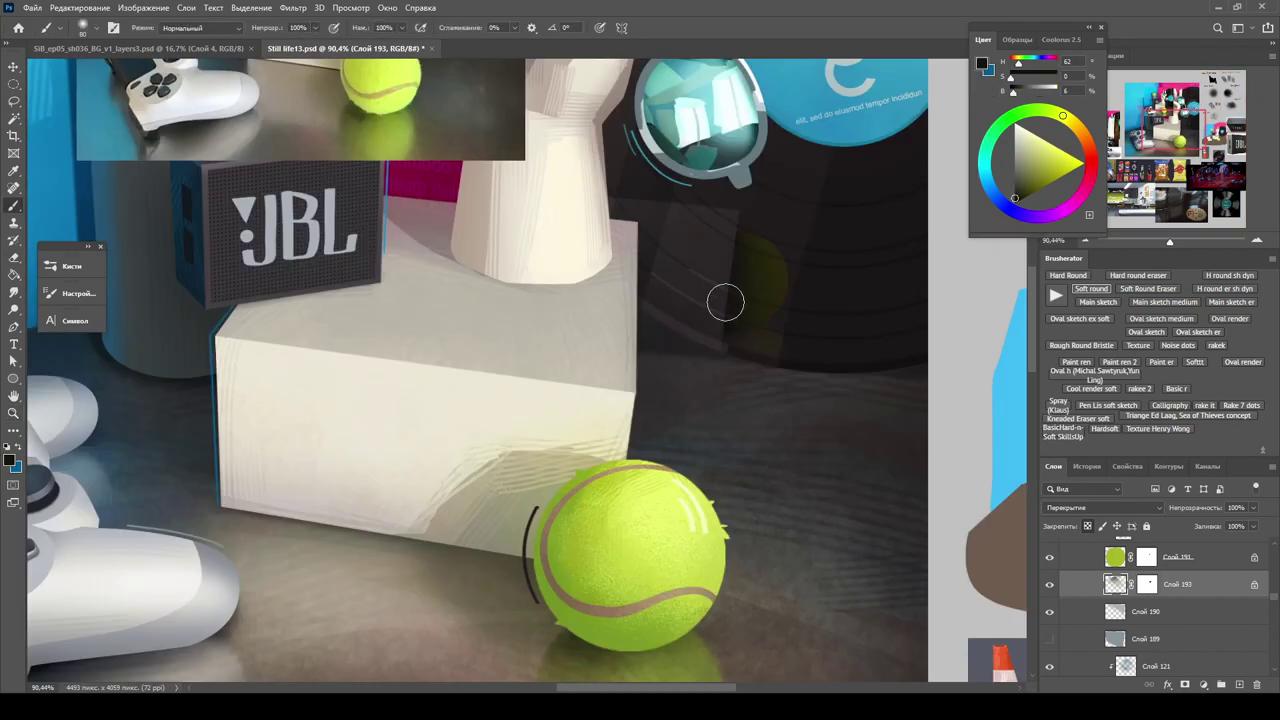
pyautogui.press('z')
pyautogui.scroll(-4, 726, 297)
pyautogui.scroll(5, 590, 256)
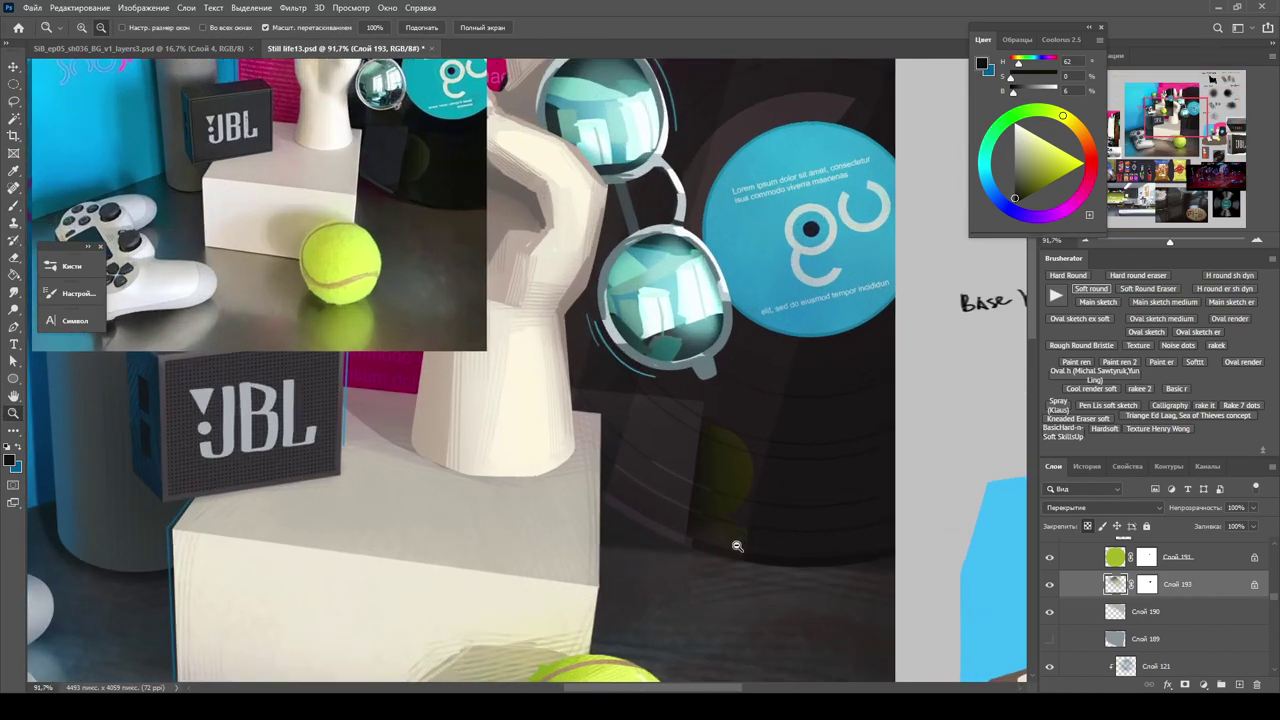
# Add a mask to Слой 190 and hide Lasso-outlined areas around the lower edge and upper corner of the box's reflection.
pyautogui.hotkey('alt', '[')
pyautogui.press('l')
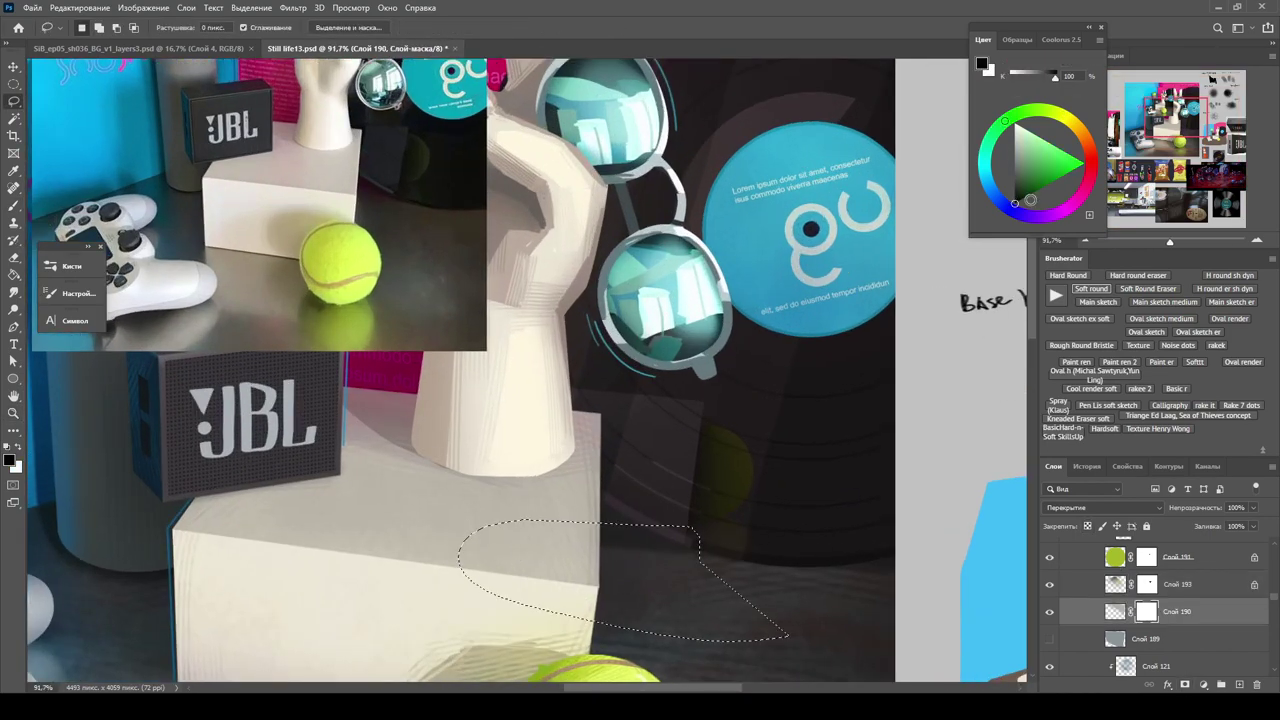
pyautogui.scroll(3, 677, 586)
pyautogui.moveTo(262, 365)
pyautogui.mouseDown()
pyautogui.moveTo(694, 323)
pyautogui.moveTo(730, 380)
pyautogui.mouseUp()
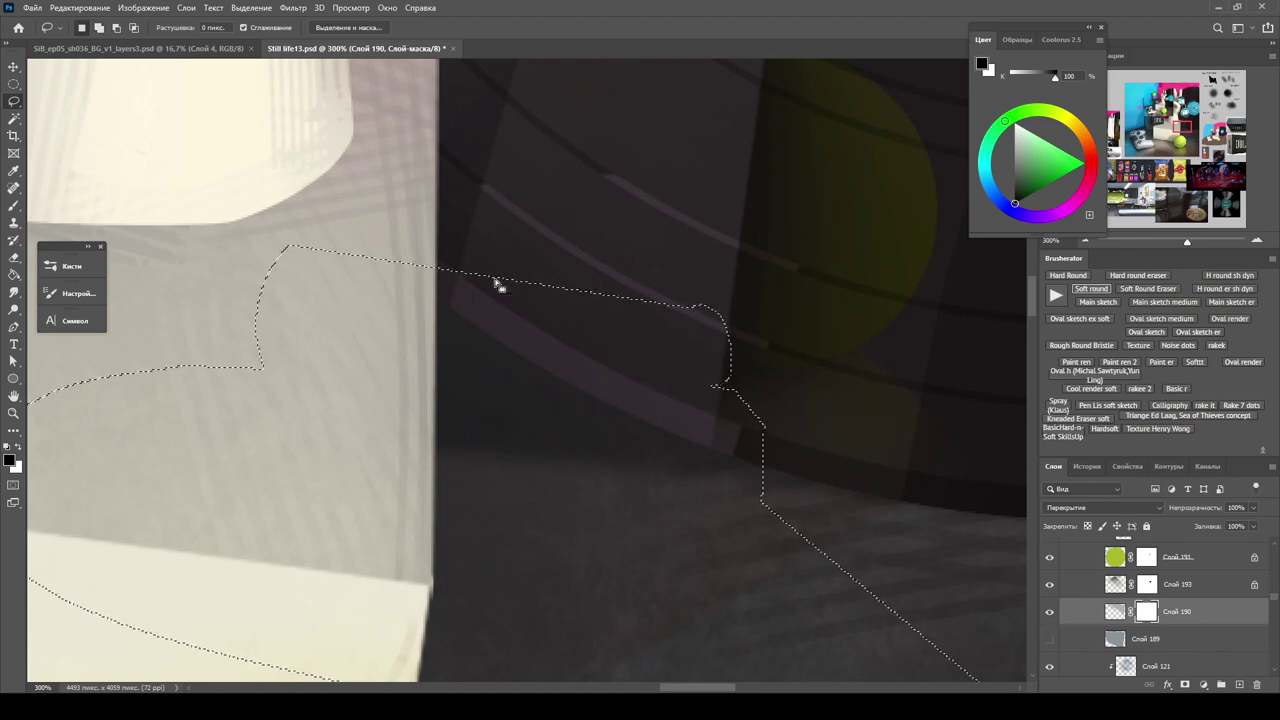
pyautogui.hotkey('ctrl', 'alt', 'z')
pyautogui.scroll(-5, 239, 413)
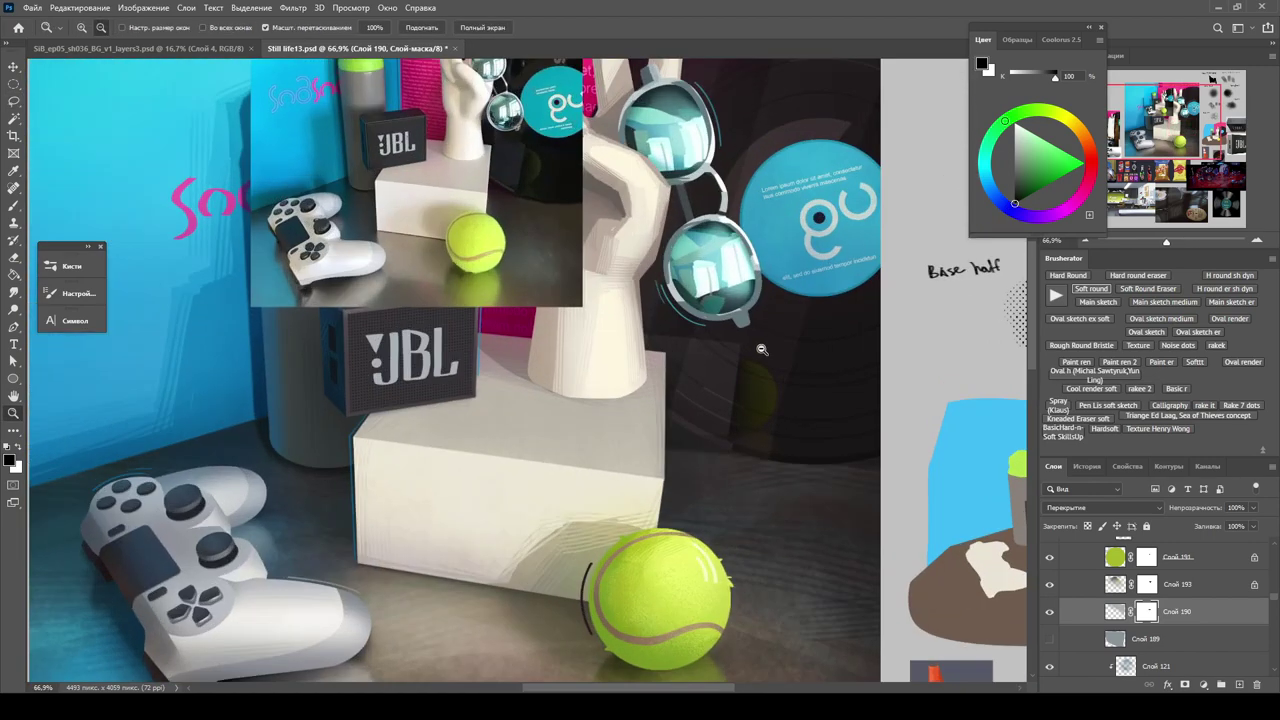
pyautogui.scroll(3, 455, 357)
pyautogui.scroll(2, 640, 252)
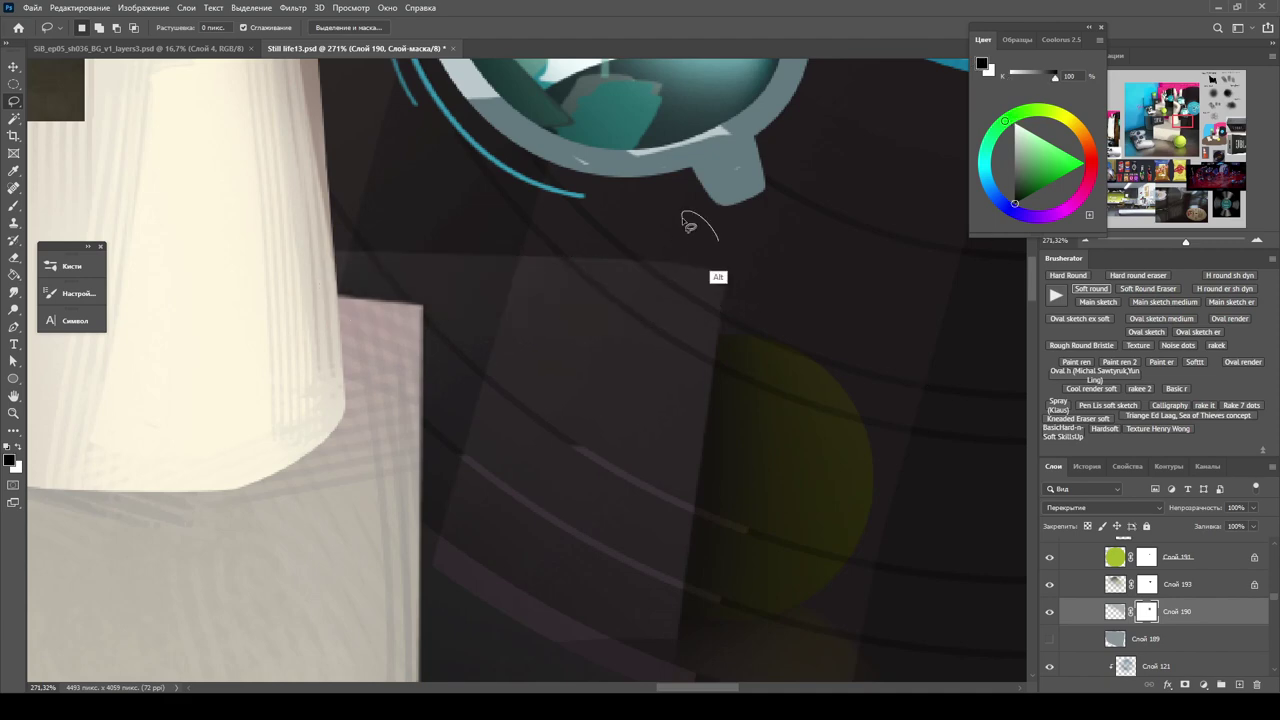
pyautogui.scroll(-6, 392, 228)
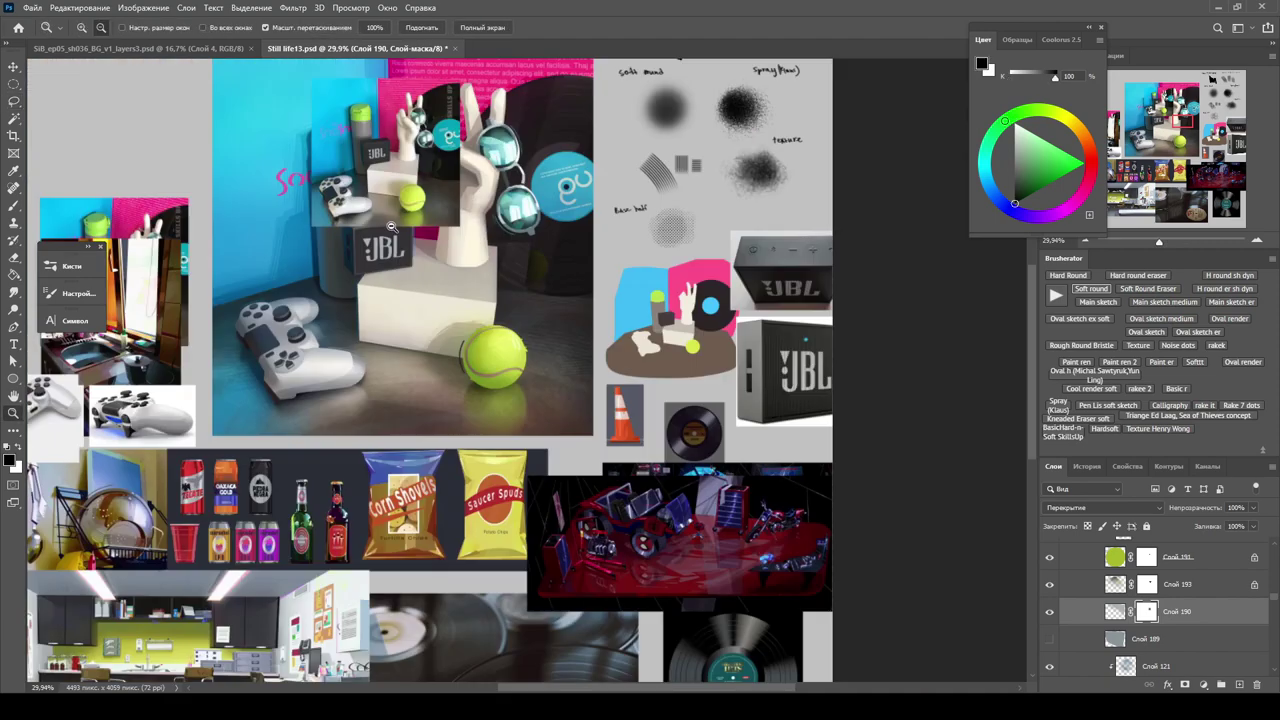
# Group the reflection layers as Группа 12 and enlarge the group slightly with Free Transform.
pyautogui.scroll(5, 490, 210)
pyautogui.scroll(-2, 490, 210)
pyautogui.scroll(3, 490, 210)
pyautogui.click(1115, 578)
pyautogui.hotkey('ctrl', 't')
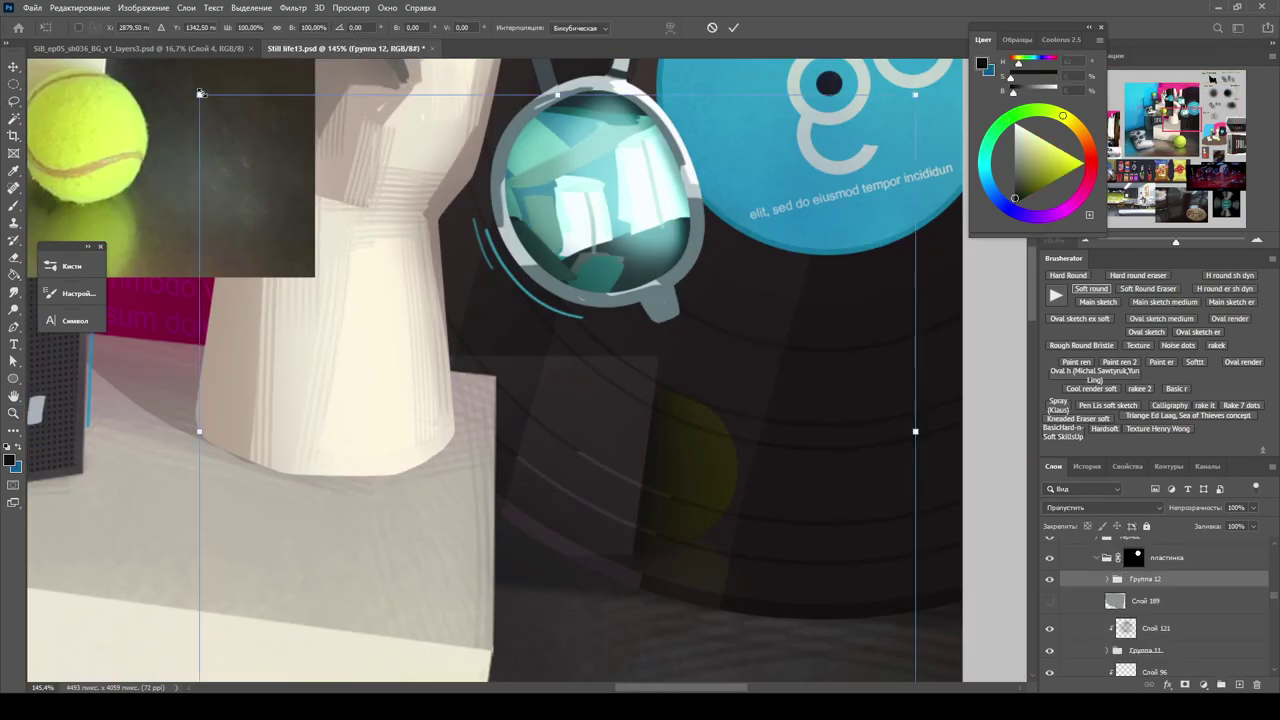
pyautogui.moveTo(201, 93); pyautogui.dragTo(177, 71)
pyautogui.press('Return')
pyautogui.scroll(-1, 657, 570)
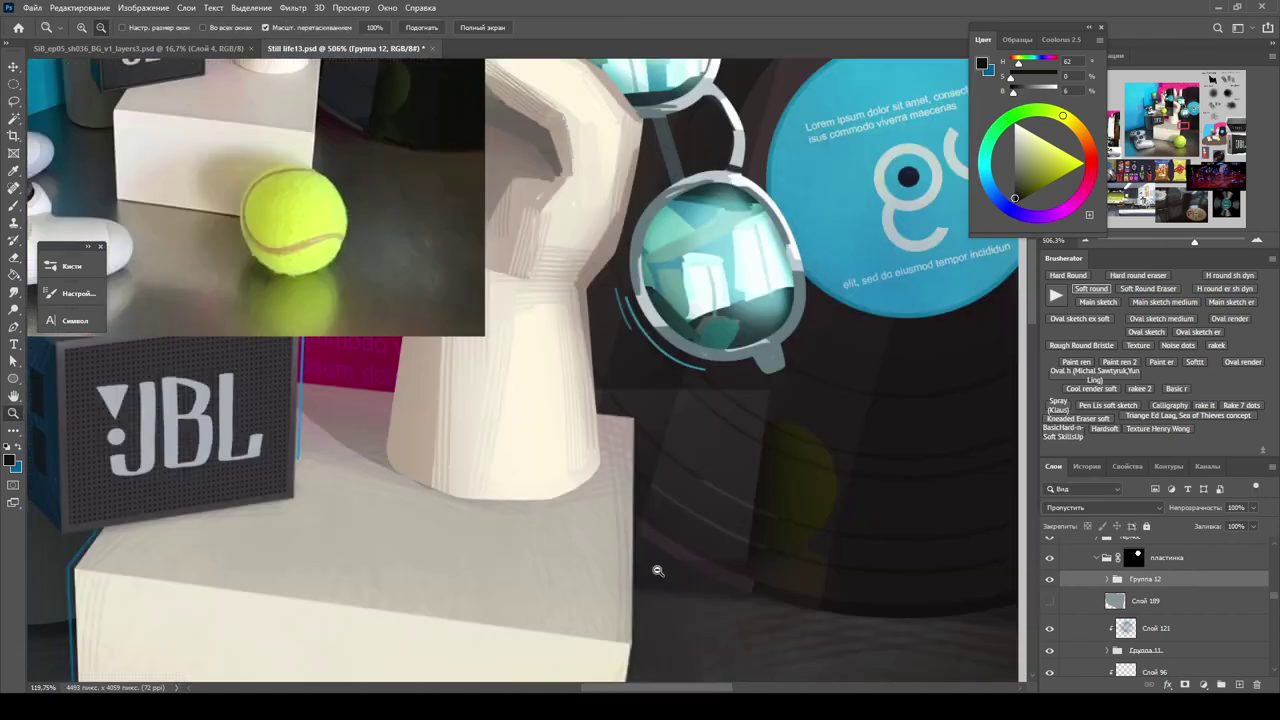
# Refine the mask of Слой 190 with a Lasso selection where the box's reflection meets the ball's reflection.
pyautogui.scroll(3, 657, 570)
pyautogui.press('l')
pyautogui.moveTo(675, 465); pyautogui.dragTo(733, 530)
pyautogui.press('z')
pyautogui.scroll(3, 755, 505)
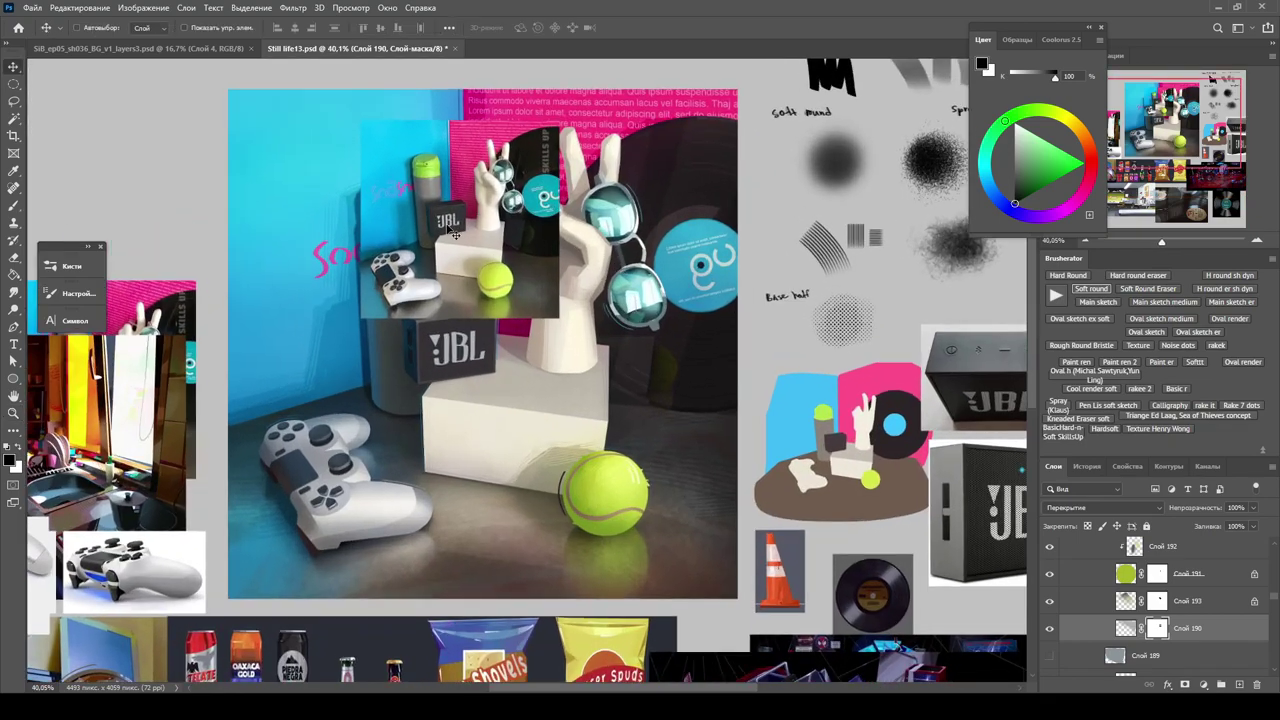
# Move the overview image on Слой 3 off the painting and reselect Группа 12.
pyautogui.hotkey('ctrl', '0')
pyautogui.scroll(3, 585, 318)
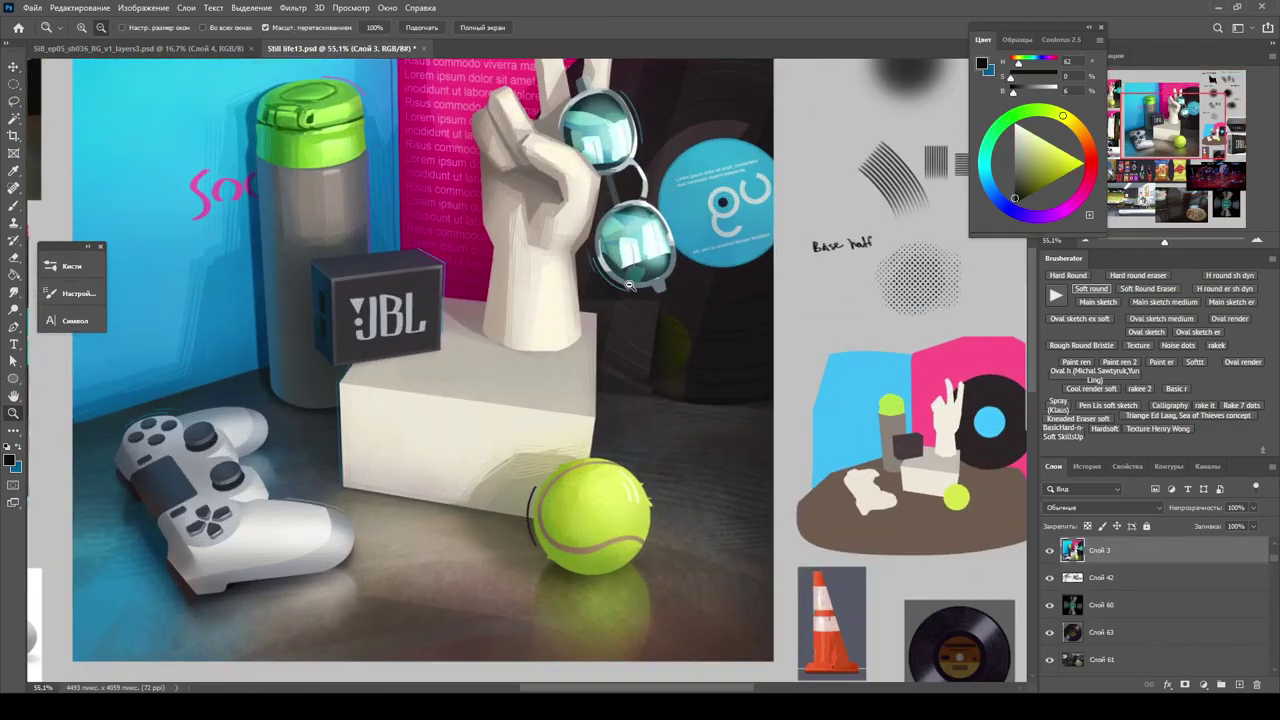
pyautogui.press('v')
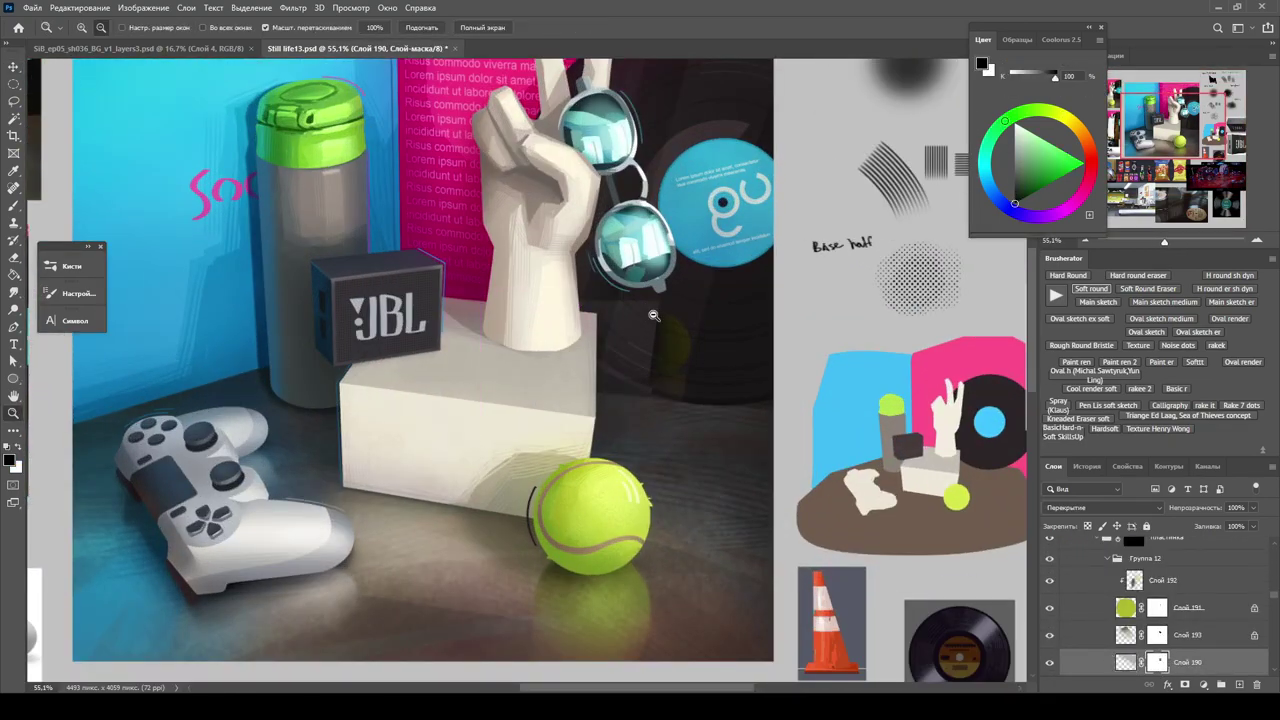
pyautogui.scroll(-3, 595, 254)
pyautogui.click(1137, 560)
pyautogui.press('z')
pyautogui.scroll(3, 640, 295)
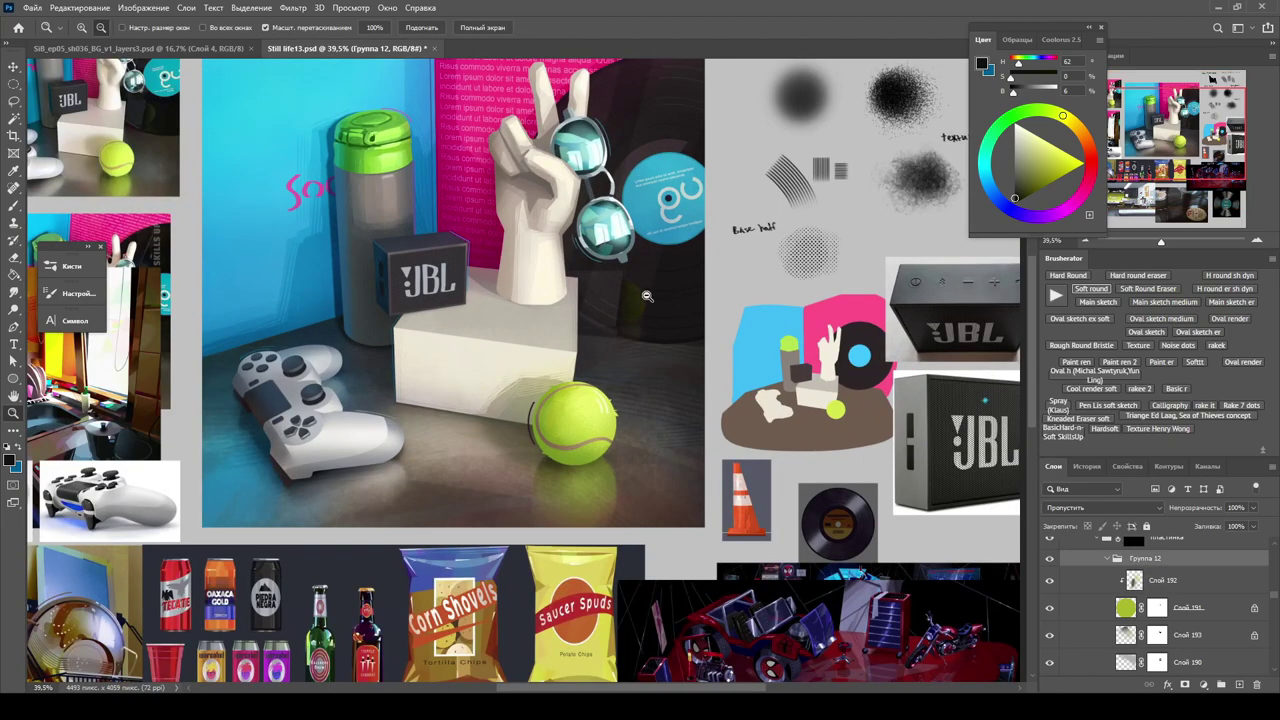
pyautogui.scroll(-3, 620, 300)
# Save the document as a new version named Still life14.psd.
pyautogui.hotkey('ctrl', 'shift', 's')
pyautogui.write('4')
pyautogui.press('Return')
# Select the accent-line layer линии копия 3, adjust its opacity, and duplicate it as линии копия 4.
pyautogui.scroll(6, 565, 398)
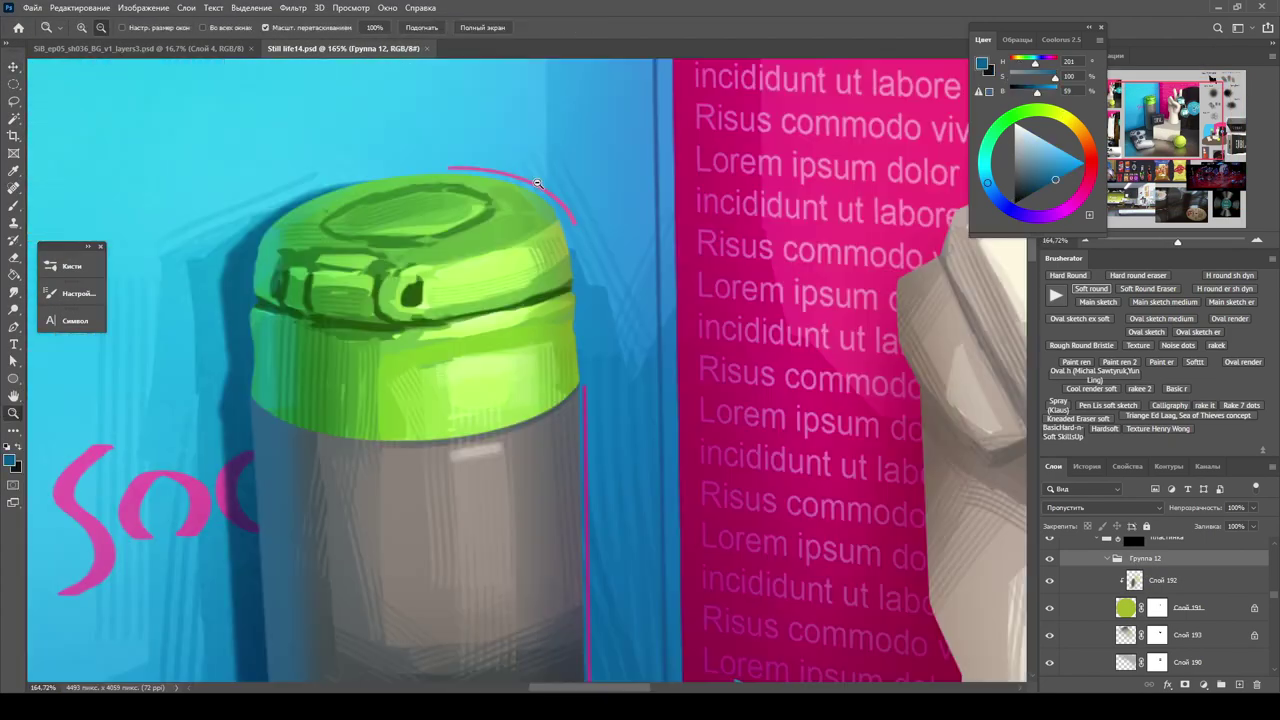
pyautogui.scroll(-4, 565, 398)
pyautogui.click(1152, 596)
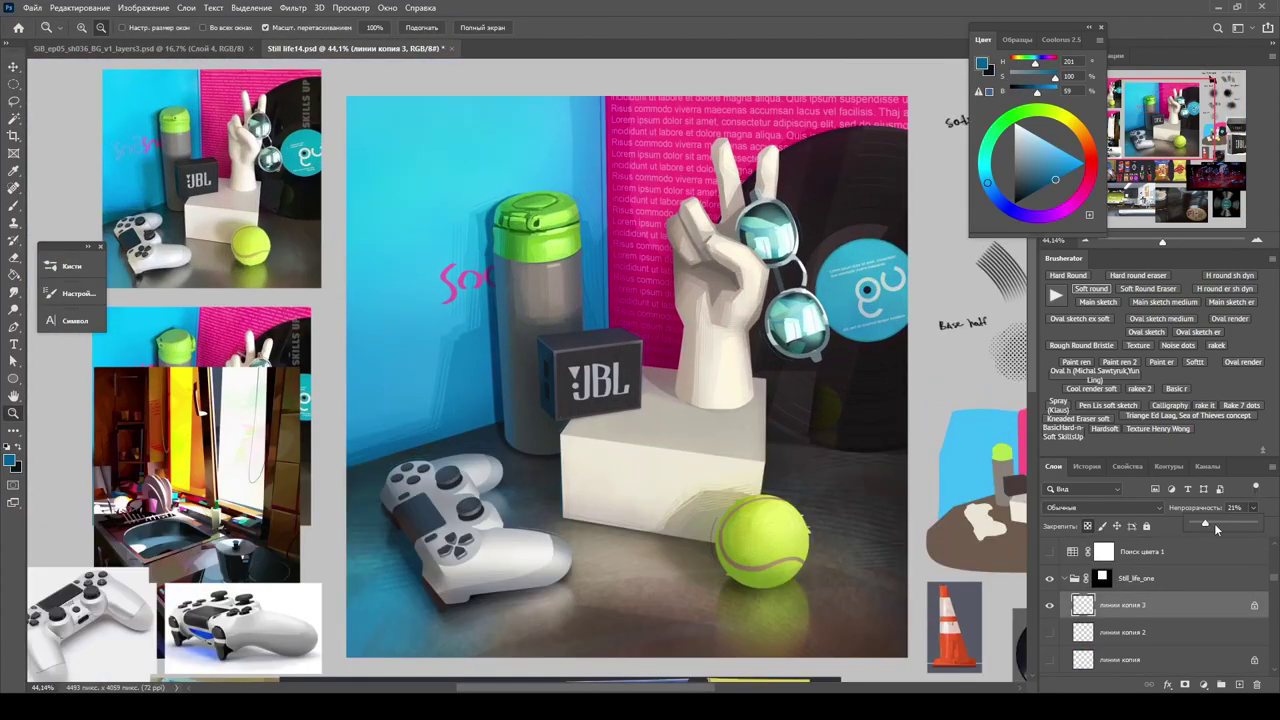
pyautogui.scroll(-3, 600, 380)
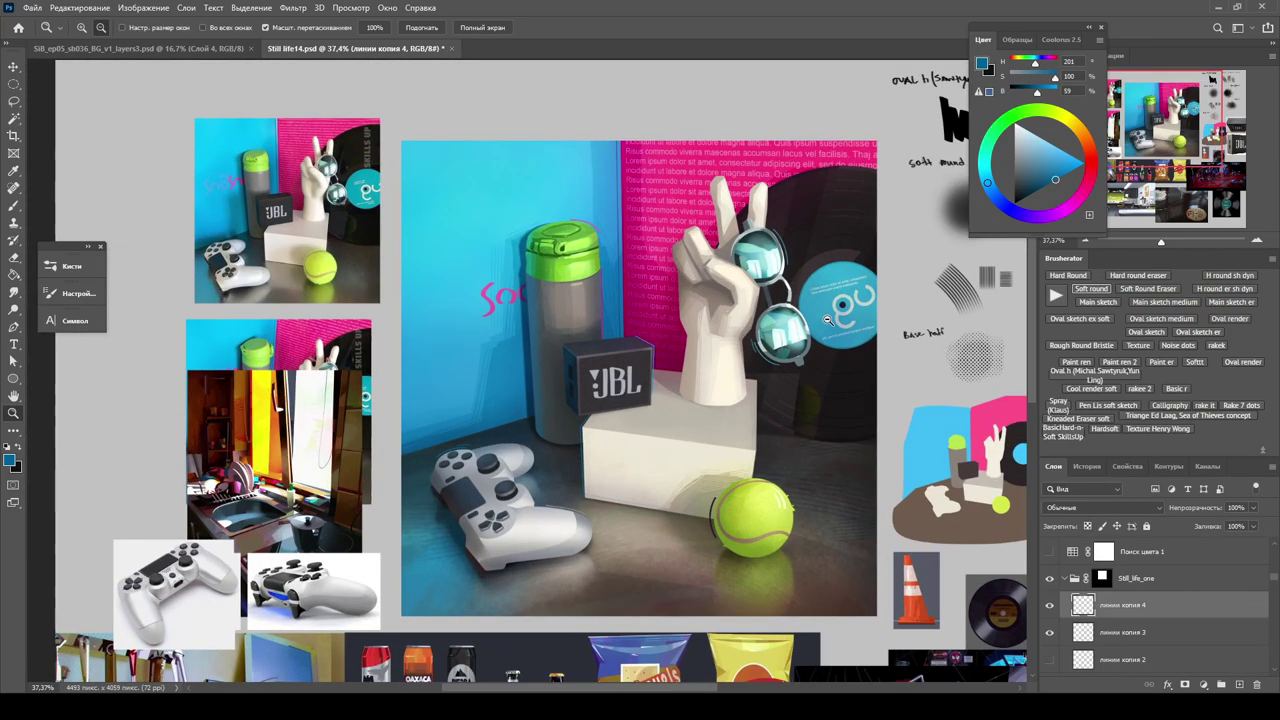
pyautogui.scroll(4, 600, 380)
pyautogui.hotkey('ctrl', 'j')
pyautogui.scroll(-1, 1115, 622)
pyautogui.press('l')
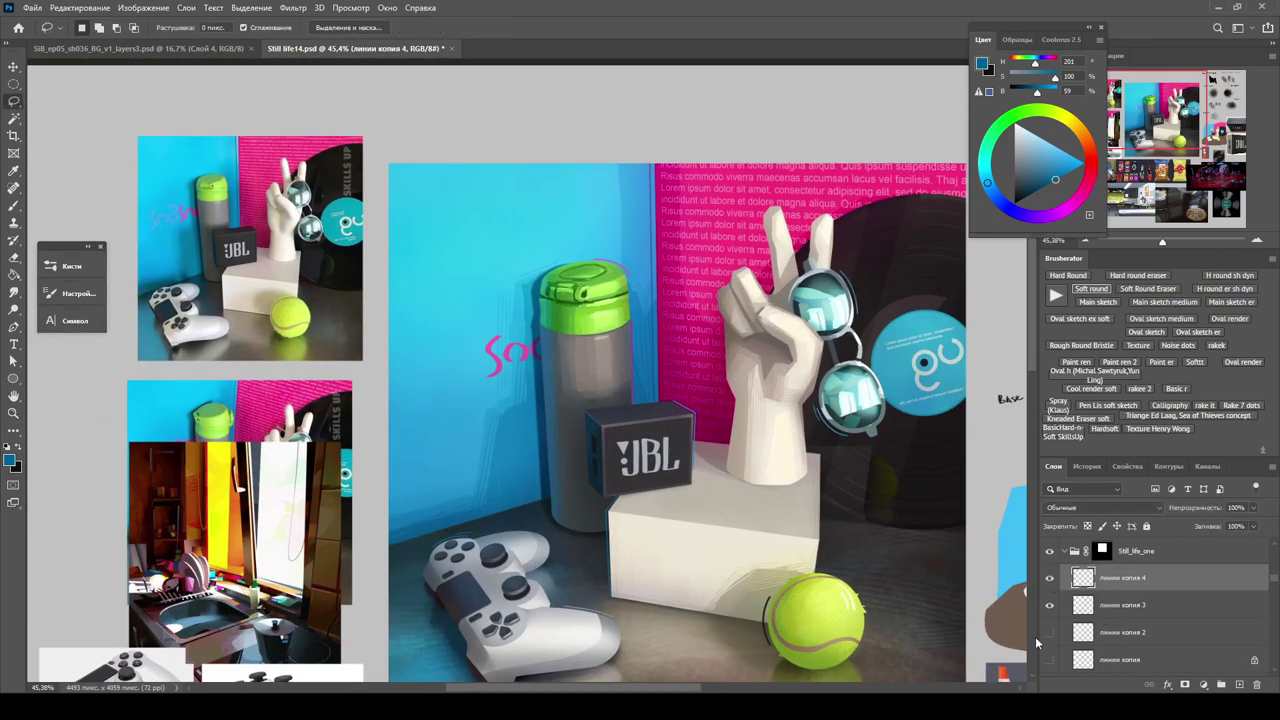
pyautogui.scroll(-2, 341, 519)
pyautogui.scroll(4, 598, 466)
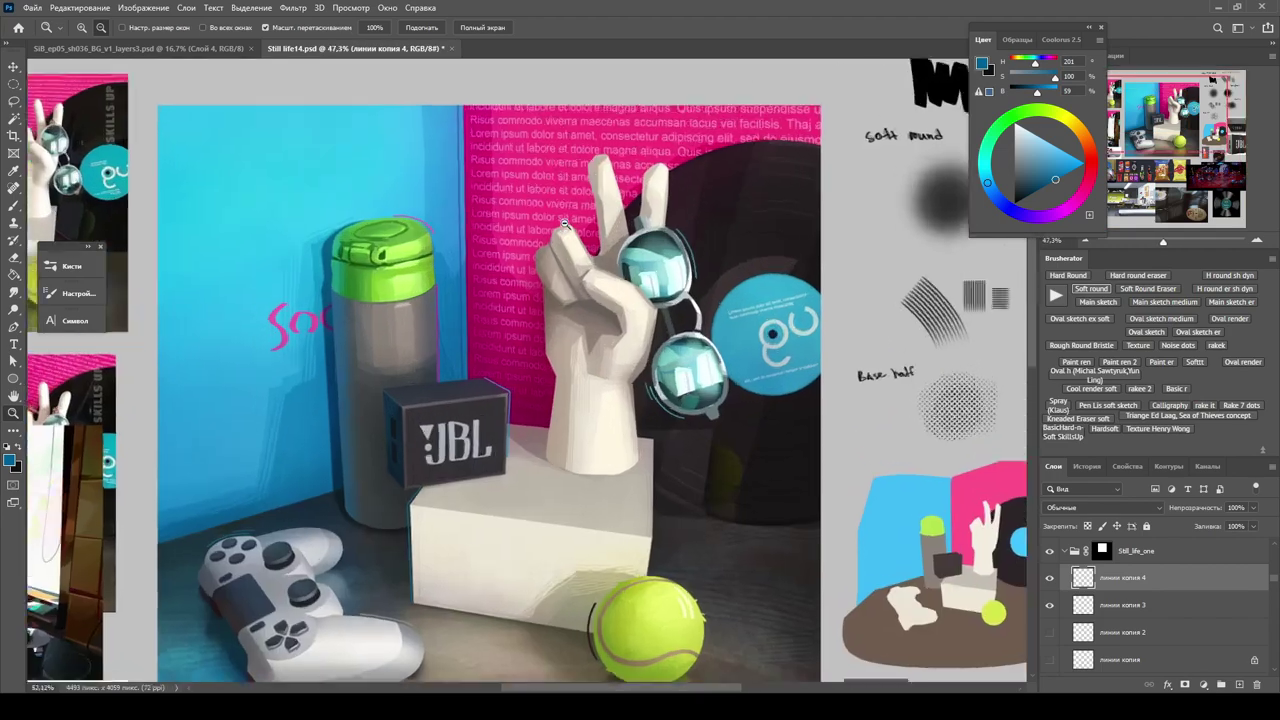
# Choose a brush preset, sample a near-black color, and retouch the accent lines on линии копия 4.
pyautogui.press('b')
pyautogui.rightClick(520, 252)
pyautogui.click(548, 388)
pyautogui.doubleClick(600, 486)
pyautogui.scroll(2, 600, 400)
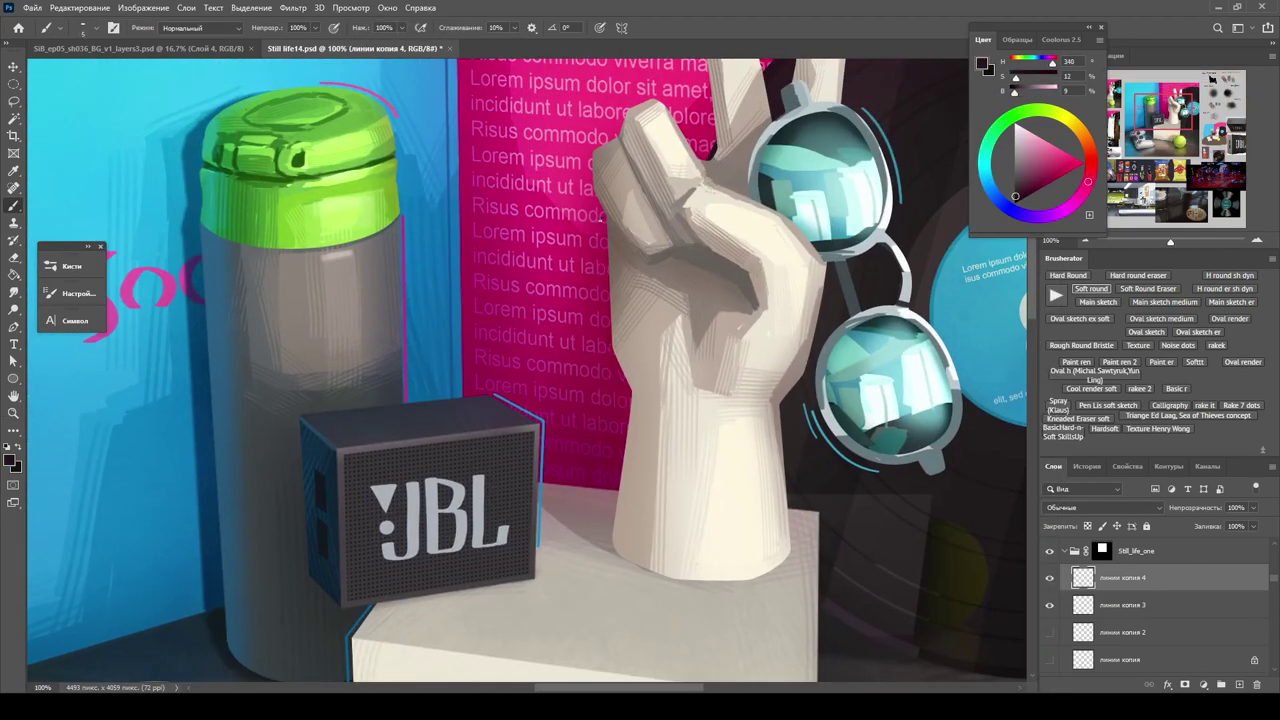
pyautogui.hotkey('ctrl', '0')
pyautogui.hotkey('ctrl', '1')
pyautogui.hotkey('ctrl', '0')
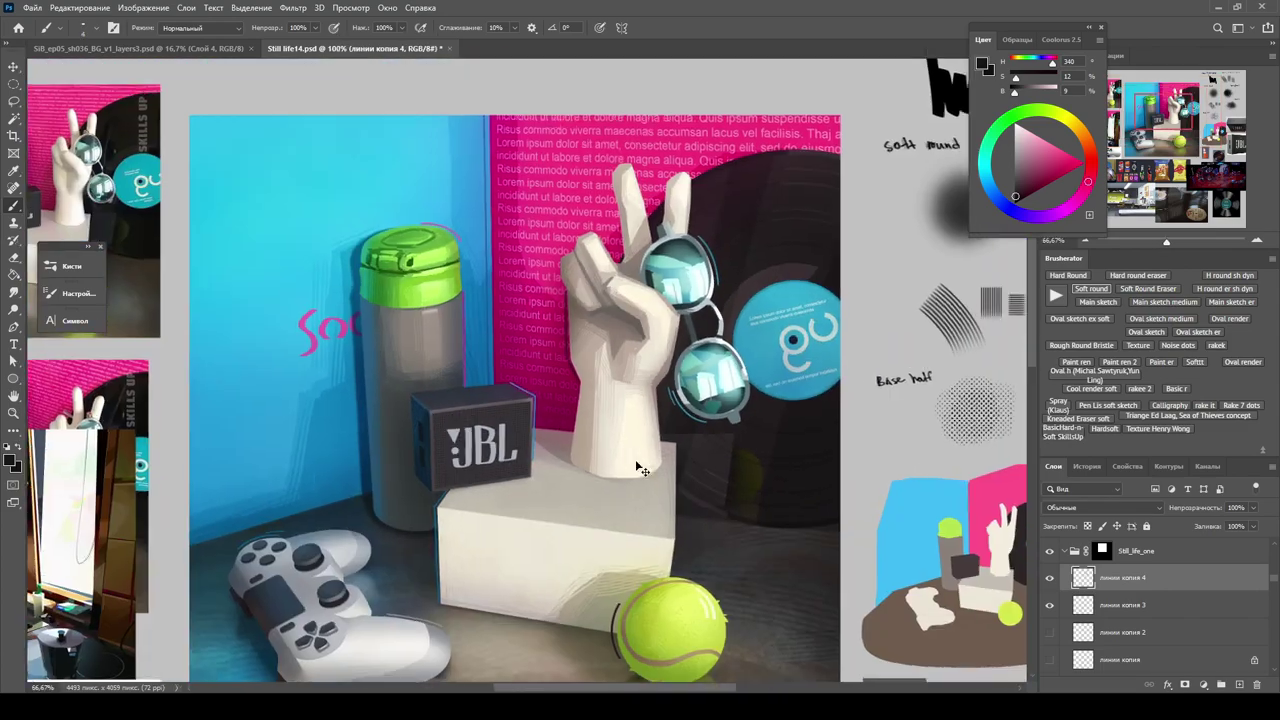
pyautogui.scroll(2, 460, 388)
pyautogui.scroll(1, 460, 388)
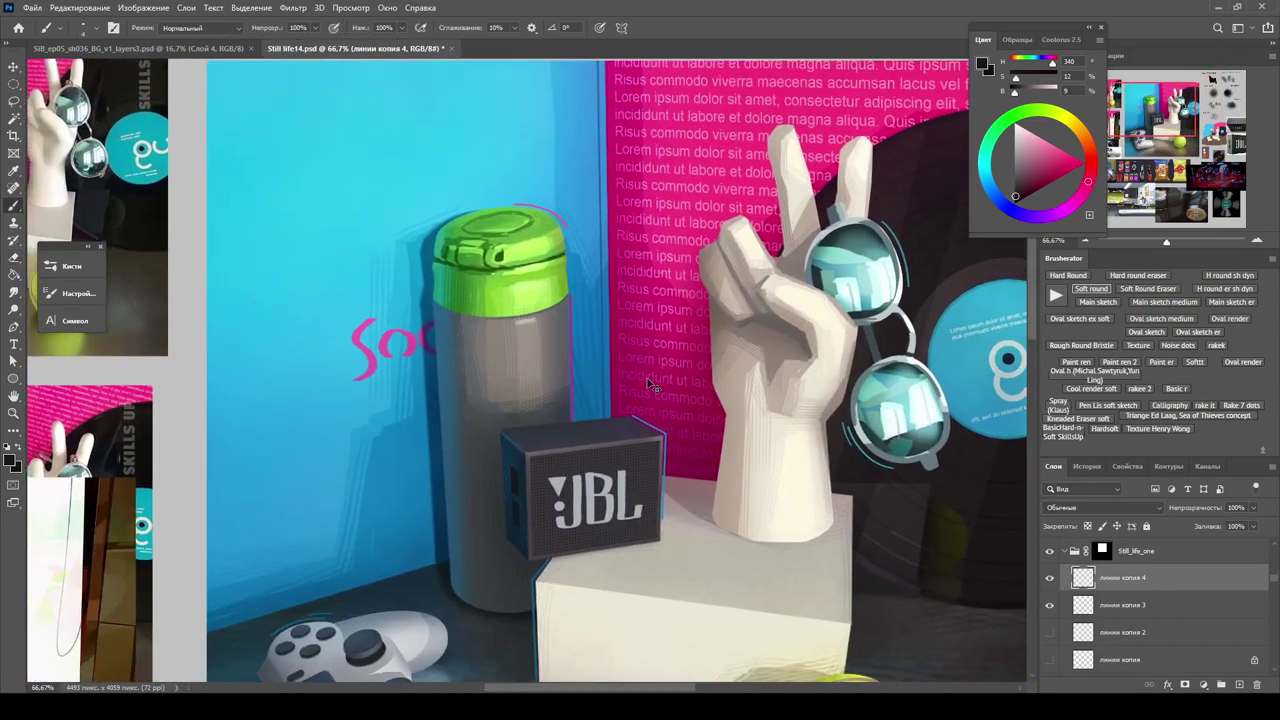
pyautogui.press('v')
pyautogui.scroll(-5, 560, 258)
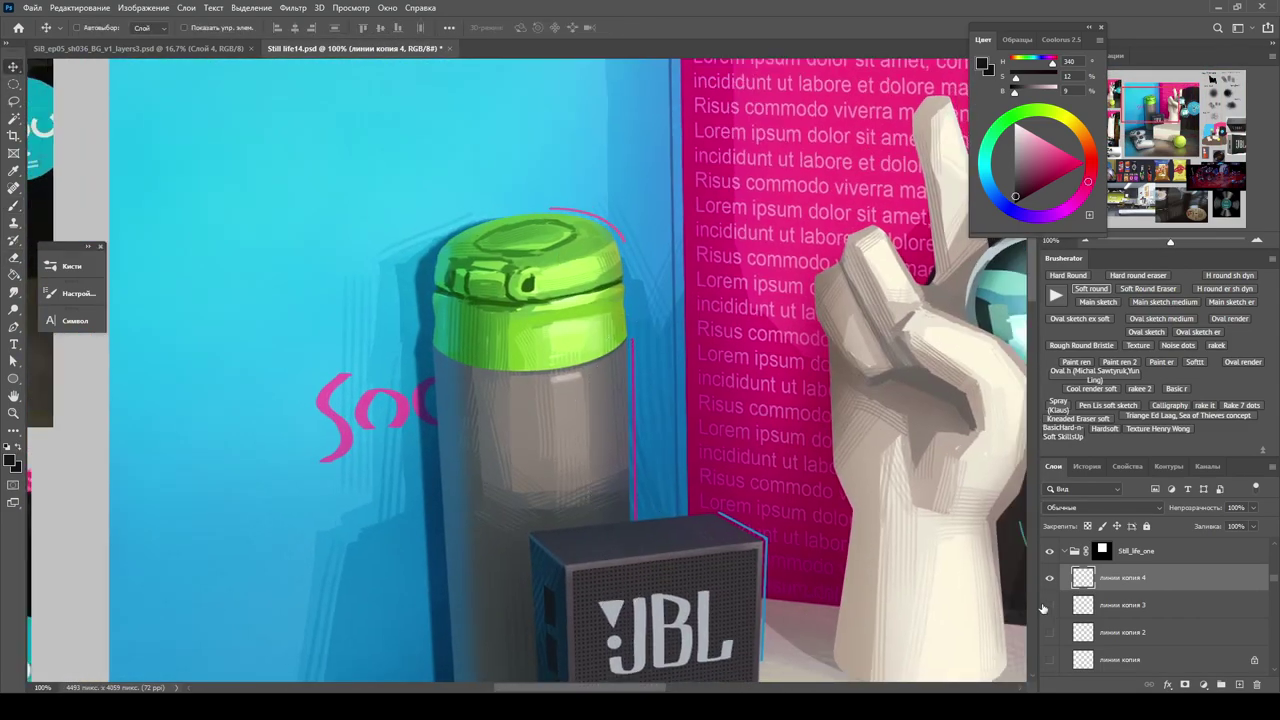
# Revert the latest accent-line edits to an earlier eraser state in the history.
pyautogui.click(1087, 466)
pyautogui.scroll(3, 560, 400)
pyautogui.scroll(3, 780, 494)
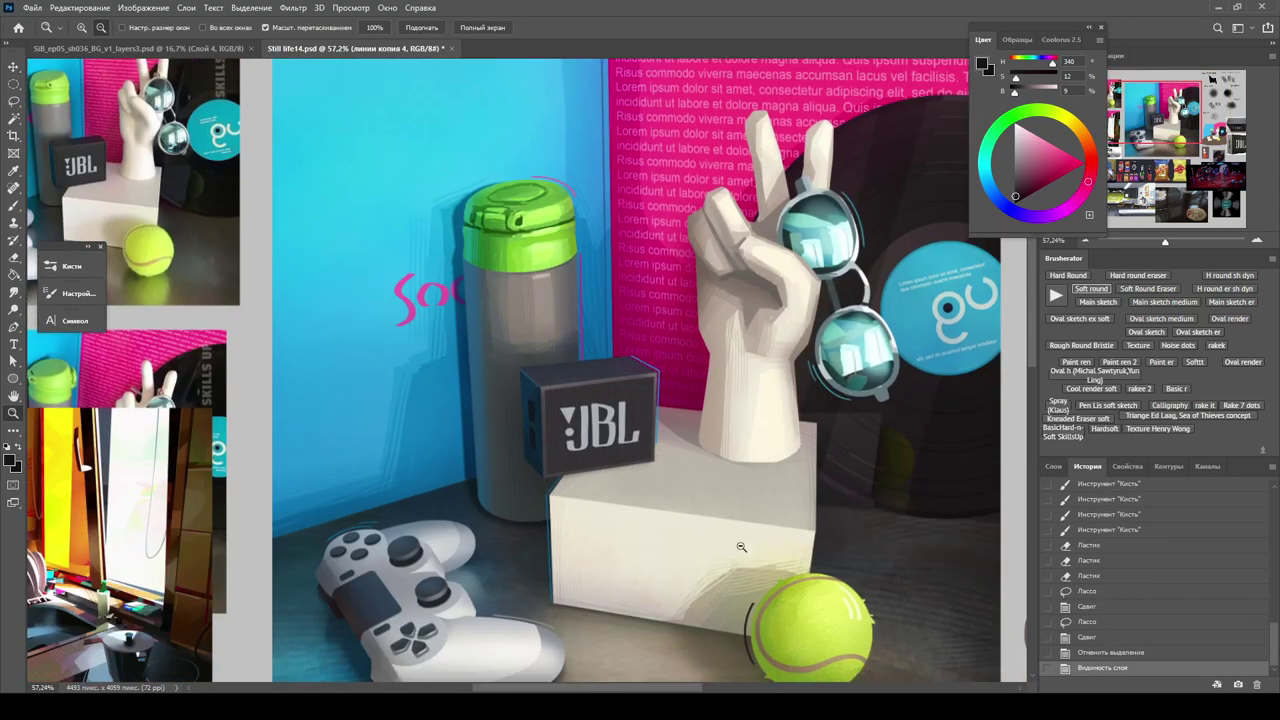
pyautogui.click(1095, 546)
pyautogui.press('F7')
# Create the accent-line duplicate линии копия 5, lock its transparent pixels, and repaint the bottle's accent lines near-black.
pyautogui.scroll(-5, 968, 363)
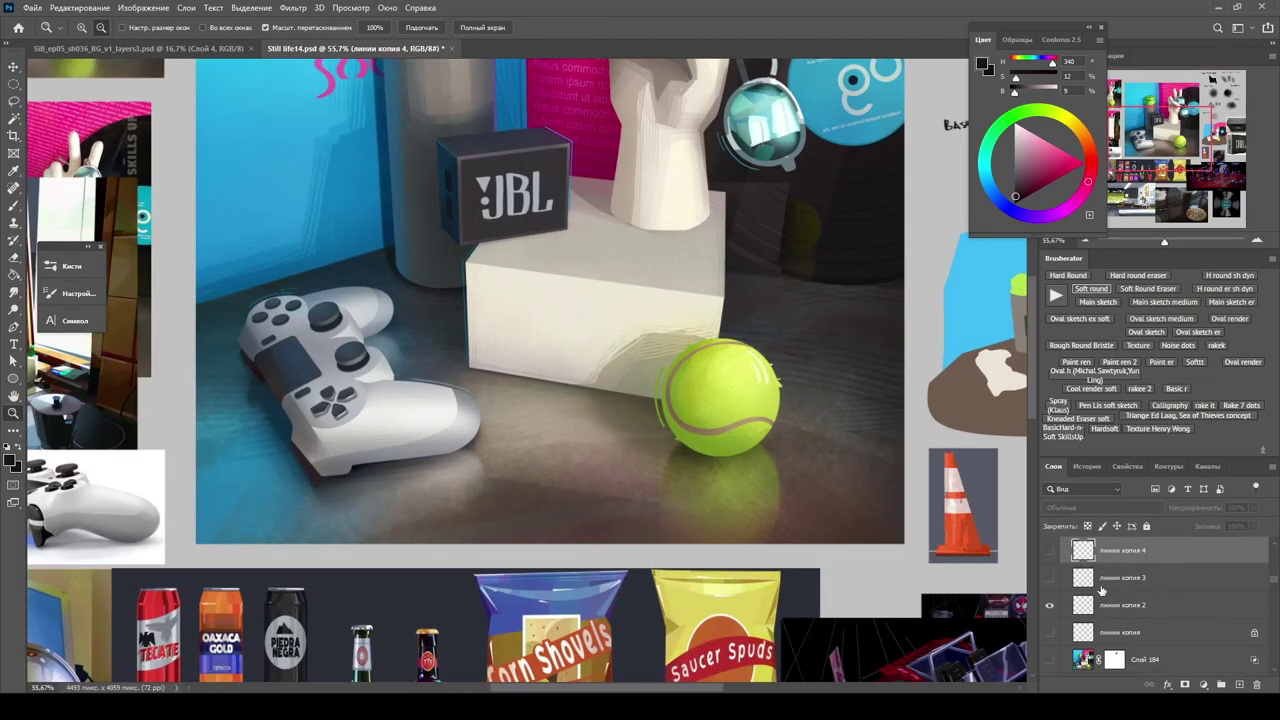
pyautogui.hotkey('ctrl', 'j')
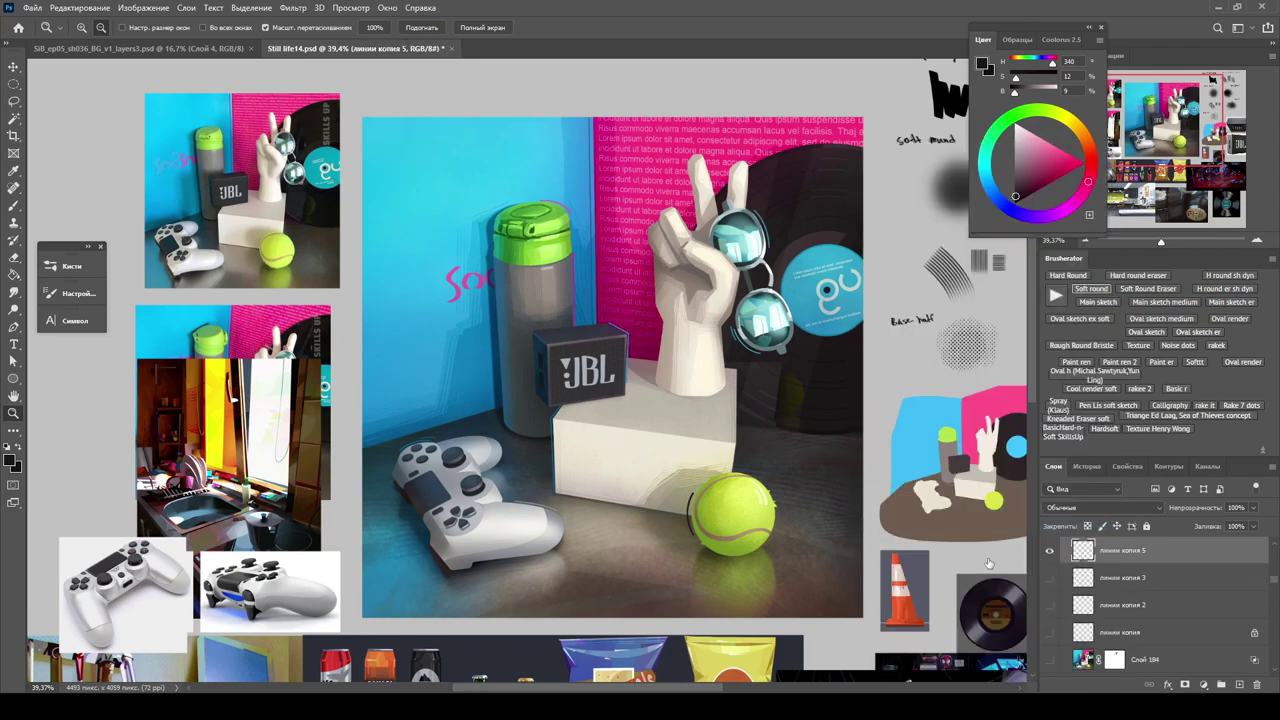
pyautogui.scroll(3, 570, 230)
pyautogui.press('v')
pyautogui.press('b')
pyautogui.press('/')
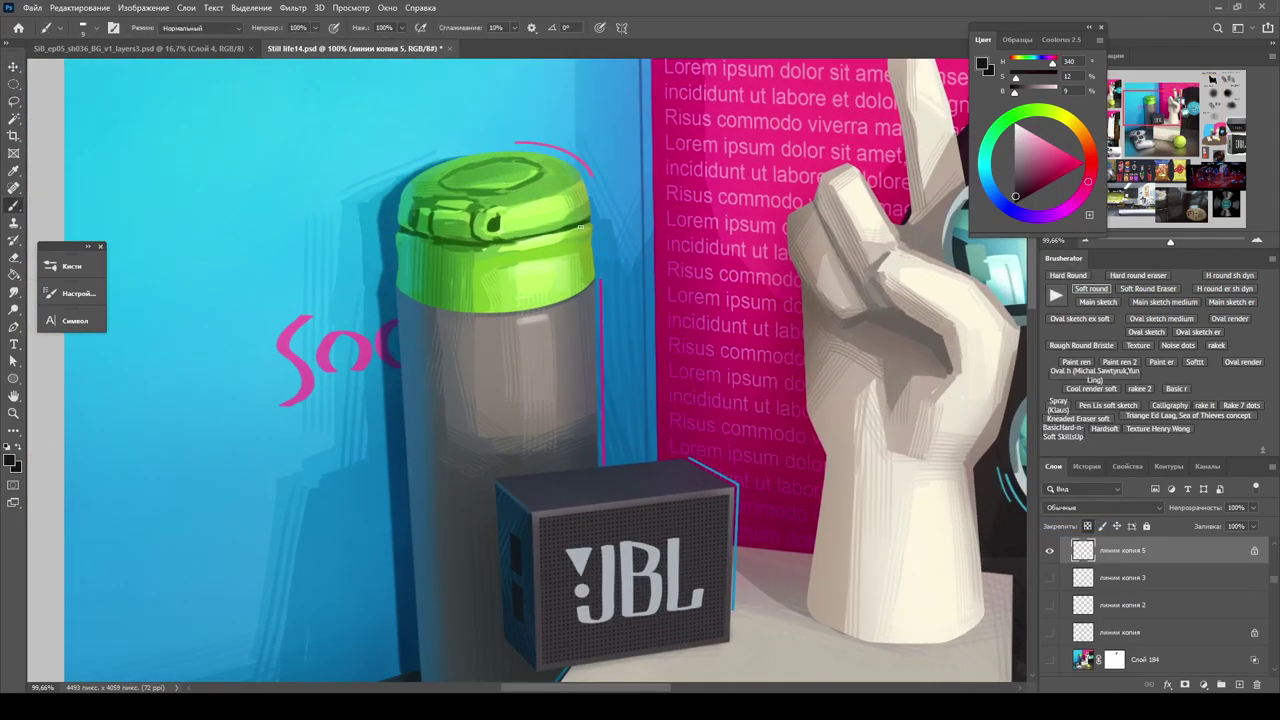
pyautogui.scroll(-3, 597, 222)
pyautogui.scroll(2, 553, 367)
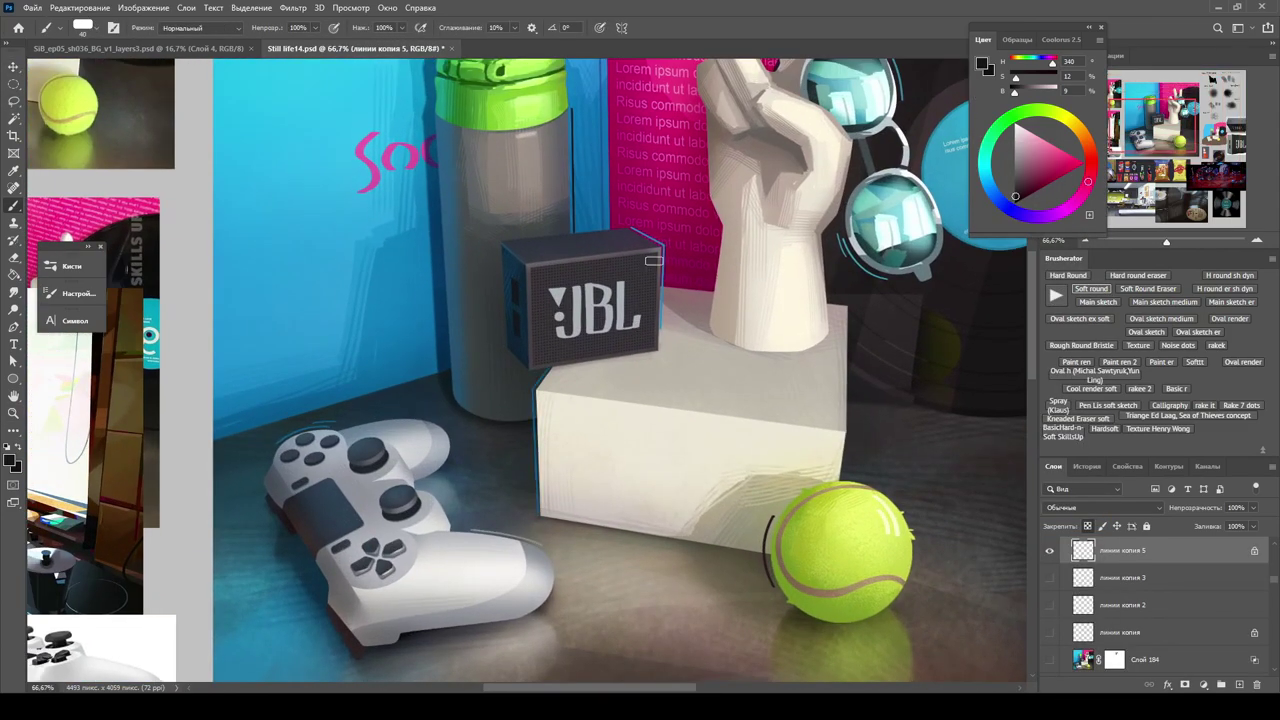
# Repaint the accent line along the game controller's grip in magenta.
pyautogui.scroll(-1, 527, 385)
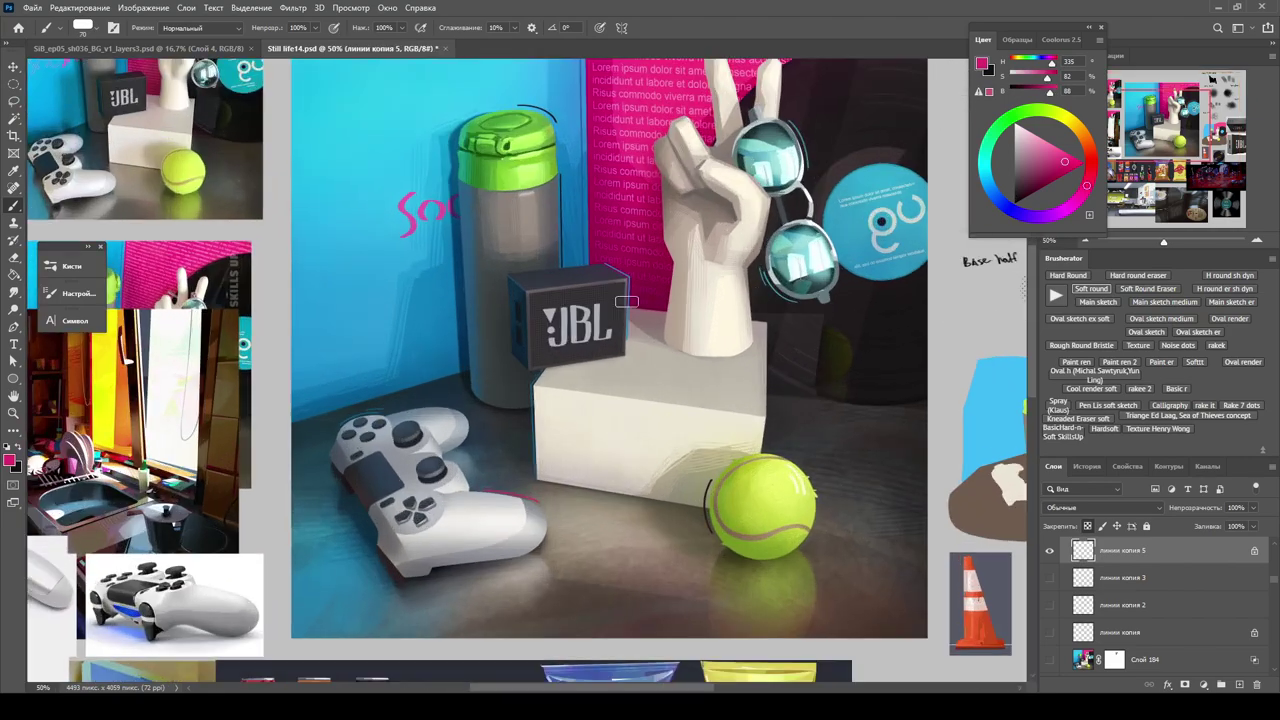
pyautogui.scroll(-2, 525, 508)
pyautogui.scroll(2, 602, 405)
pyautogui.scroll(-2, 672, 376)
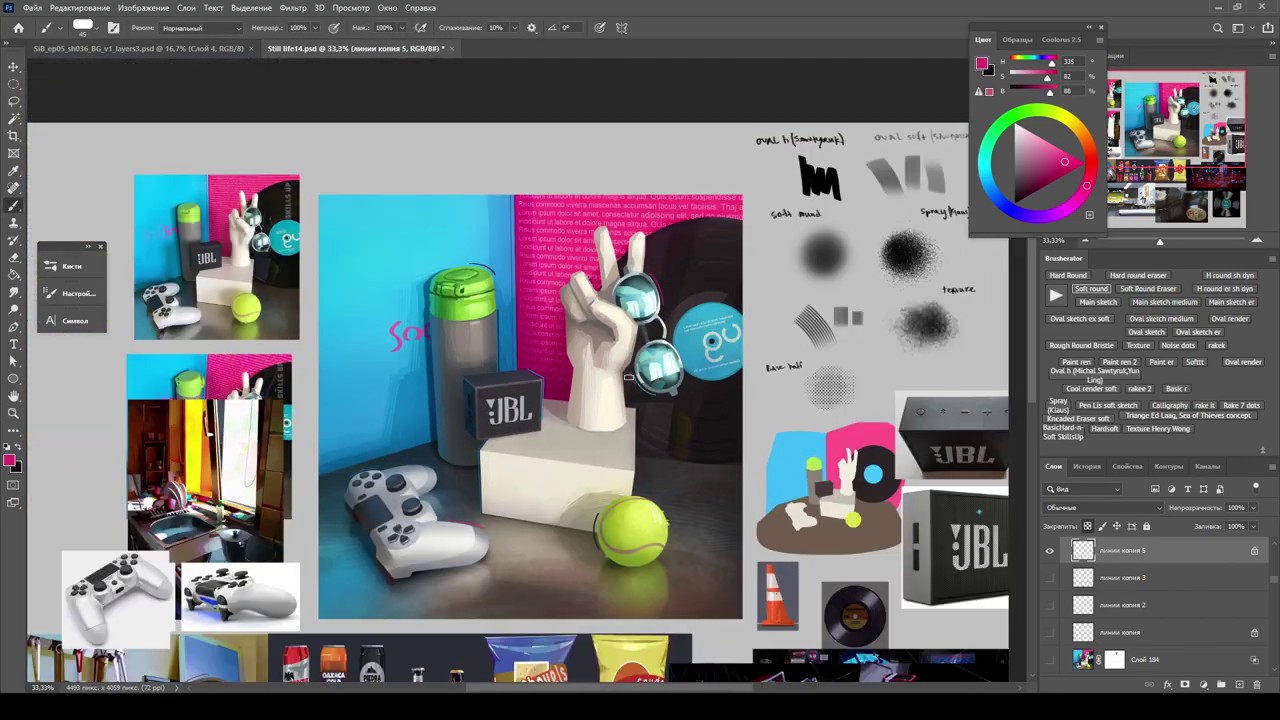
pyautogui.scroll(2, 672, 376)
# Sample near-black from the record and repaint the accent lines beside the ball and the speaker.
pyautogui.keyDown('alt'); pyautogui.click(698, 608); pyautogui.keyUp('alt')
pyautogui.moveTo(631, 541); pyautogui.dragTo(723, 457)
pyautogui.keyDown('alt'); pyautogui.click(833, 428); pyautogui.keyUp('alt')
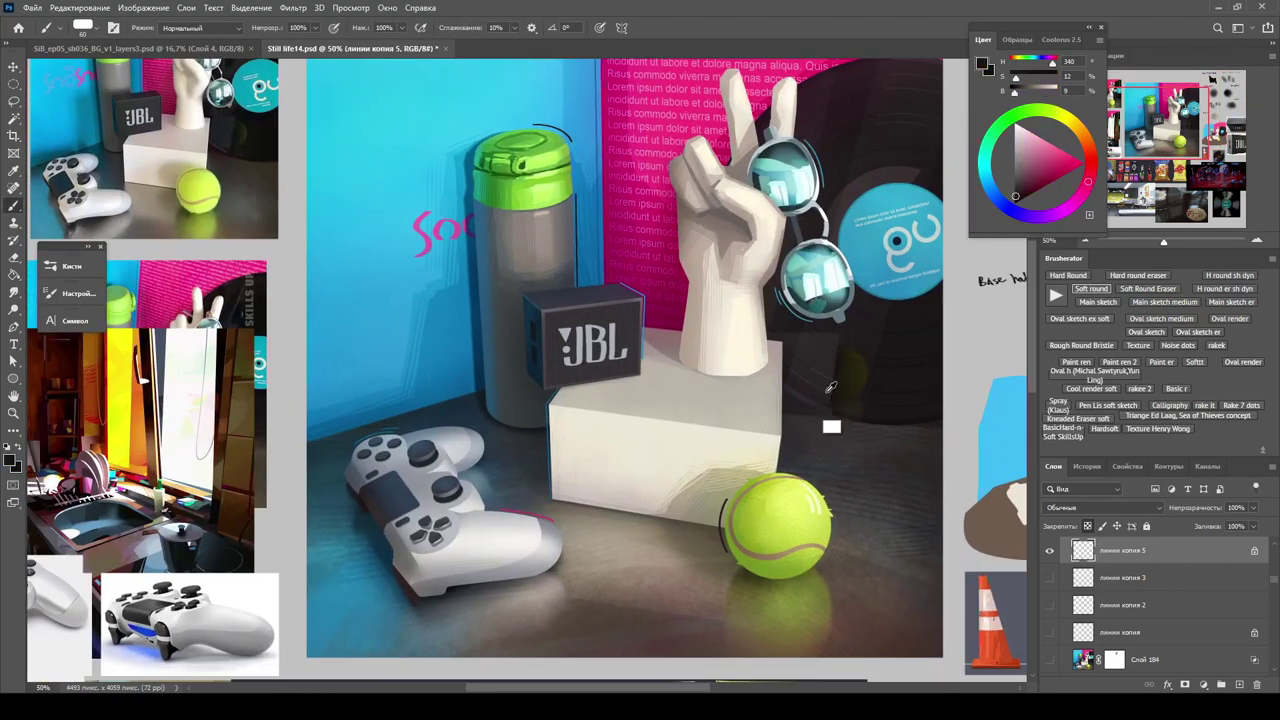
pyautogui.scroll(-2, 669, 453)
pyautogui.scroll(2, 669, 453)
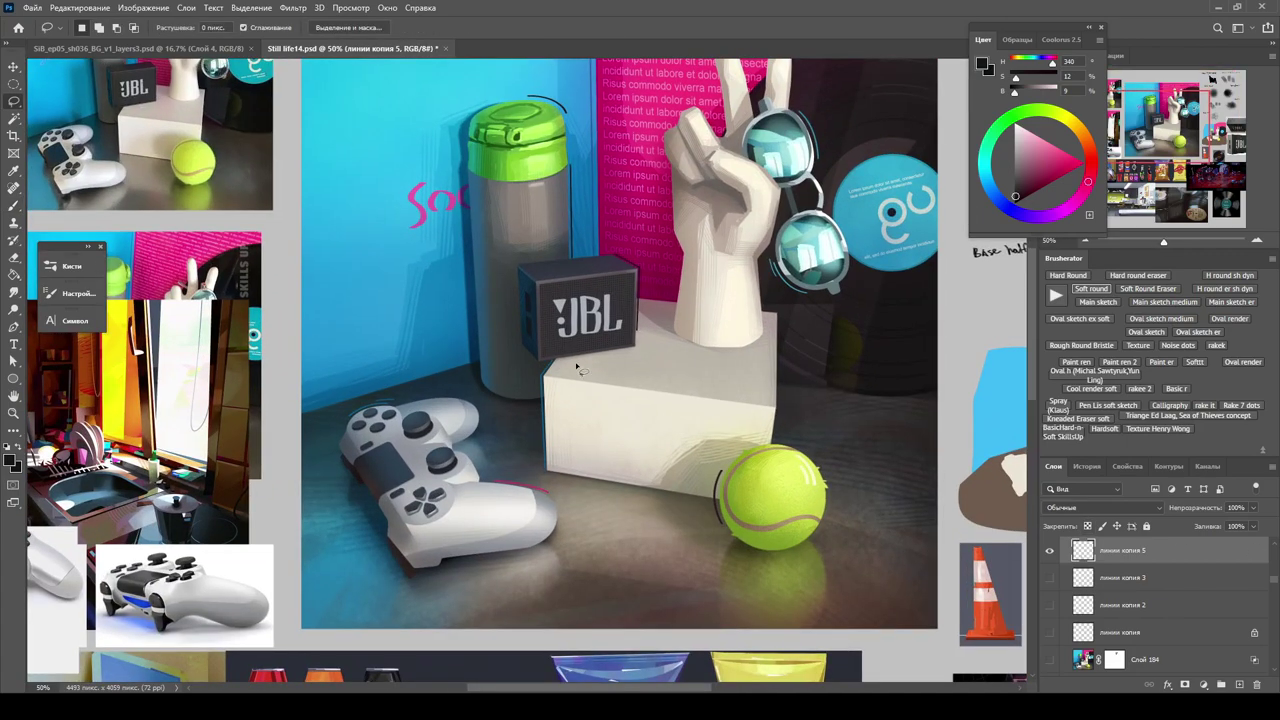
# Sample blue from the box's edge line and draw accent lines along the shadowed contour of the hand.
pyautogui.keyDown('alt'); pyautogui.click(540, 400); pyautogui.keyUp('alt')
pyautogui.scroll(2, 562, 352)
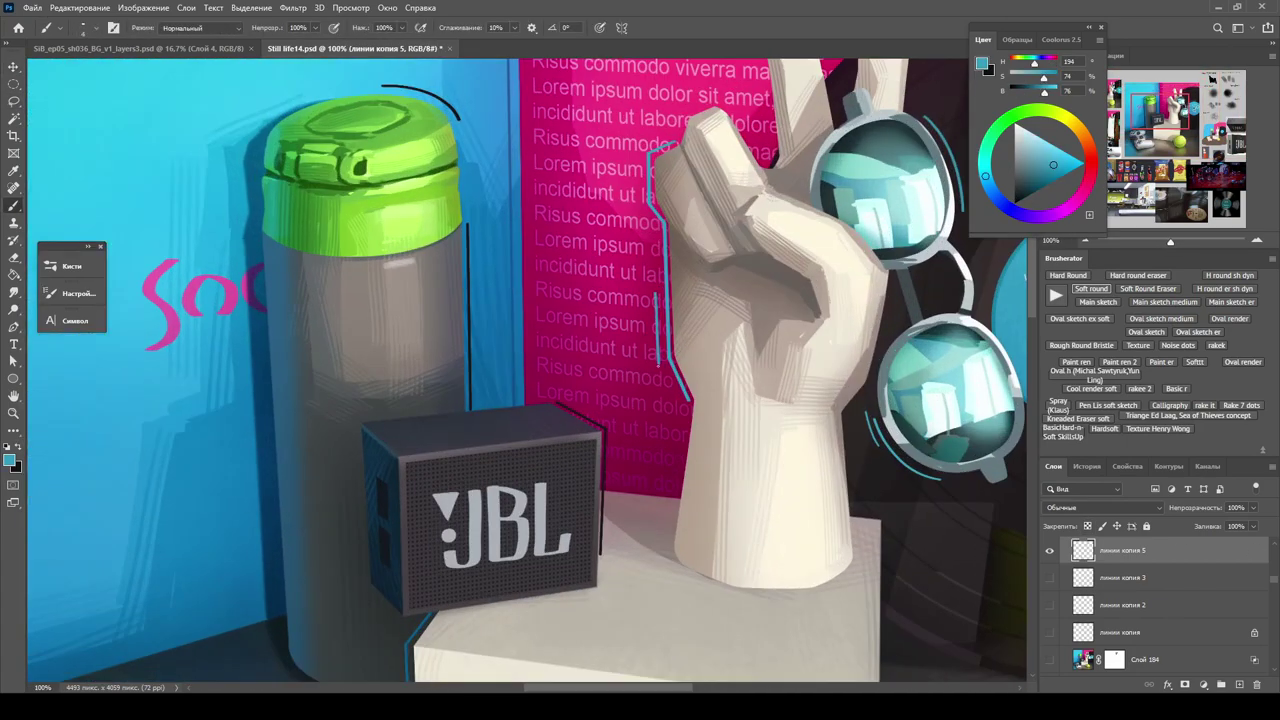
pyautogui.press('z')
pyautogui.scroll(-2, 583, 226)
pyautogui.scroll(2, 583, 226)
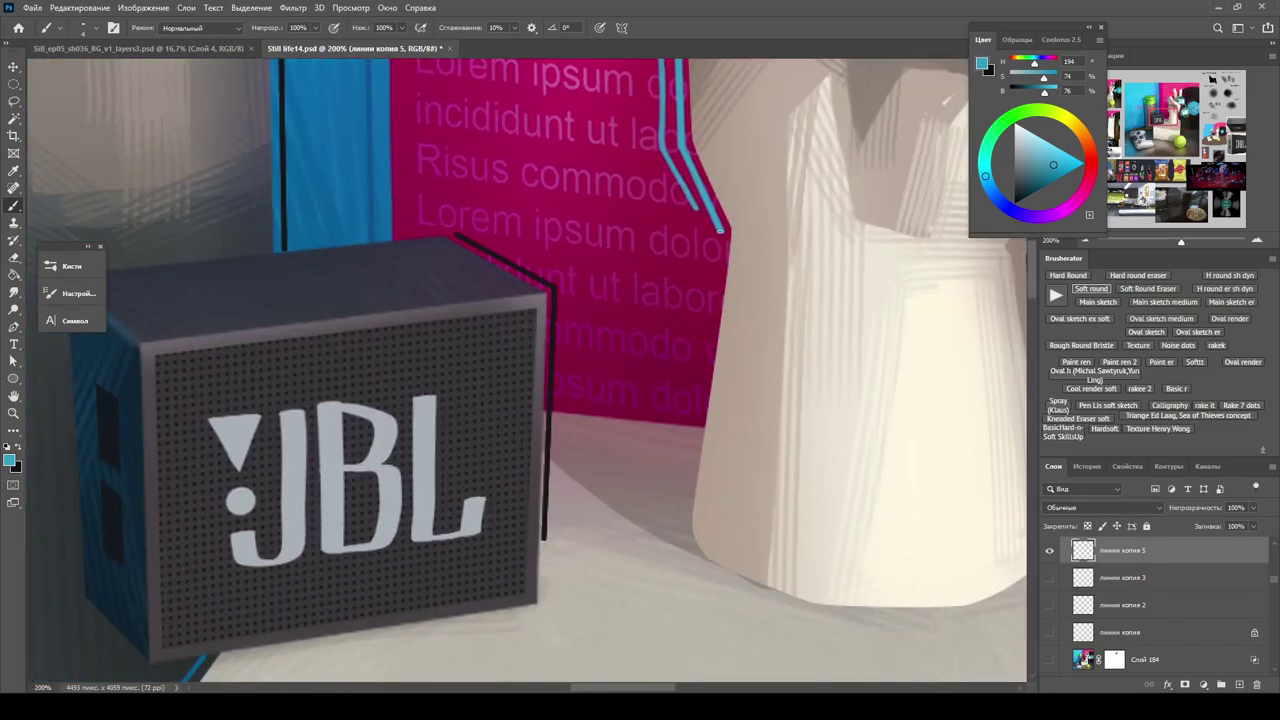
# Outline the hand's blue accent lines with the Lasso, separate them onto Слой 194, and hide that layer.
pyautogui.scroll(-5, 583, 226)
pyautogui.scroll(5, 583, 226)
pyautogui.scroll(-2, 583, 226)
pyautogui.press('b')
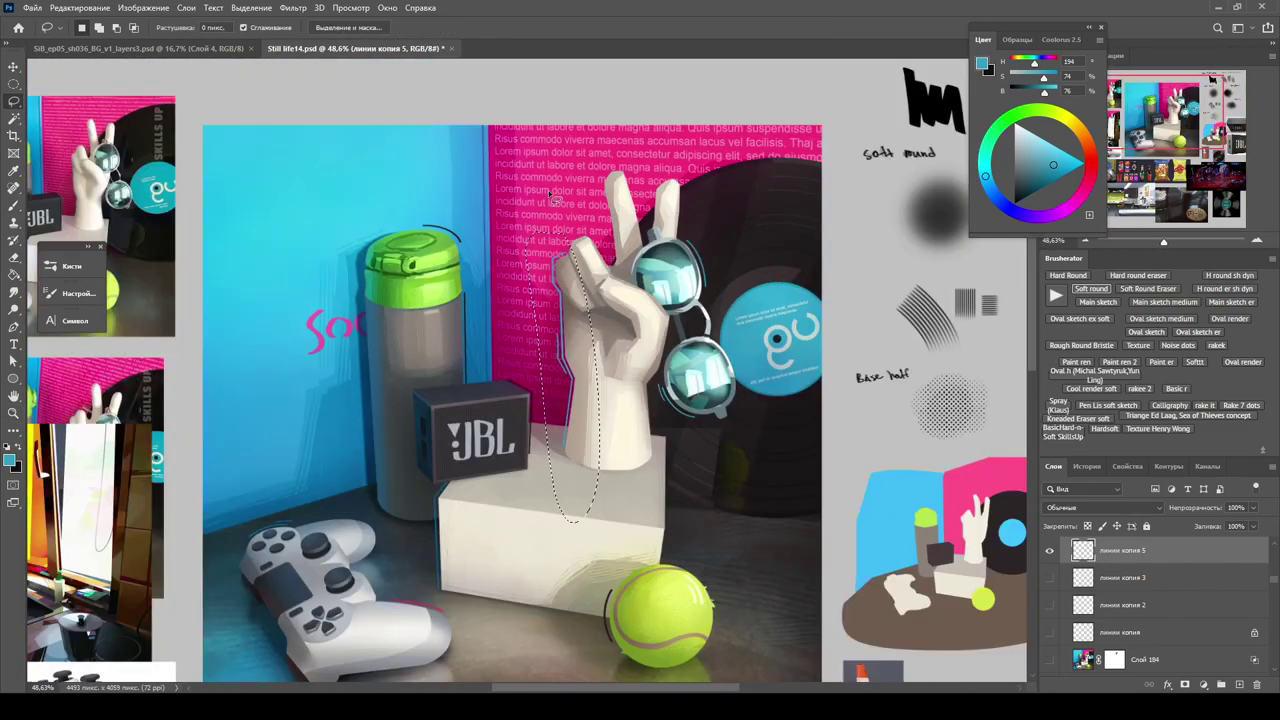
# Try near-black Calligraphy brush accent lines along the shadowed edges of the hand's folded fingers.
pyautogui.scroll(3, 647, 322)
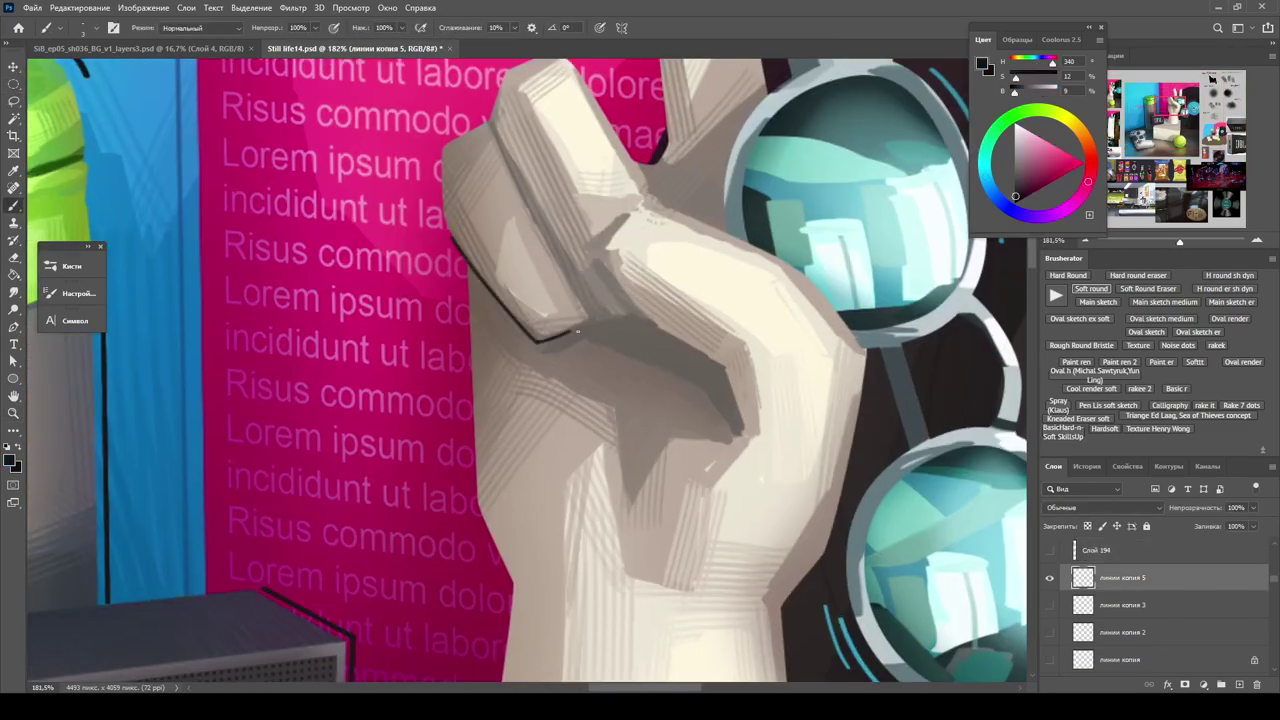
pyautogui.hotkey('ctrl', '1')
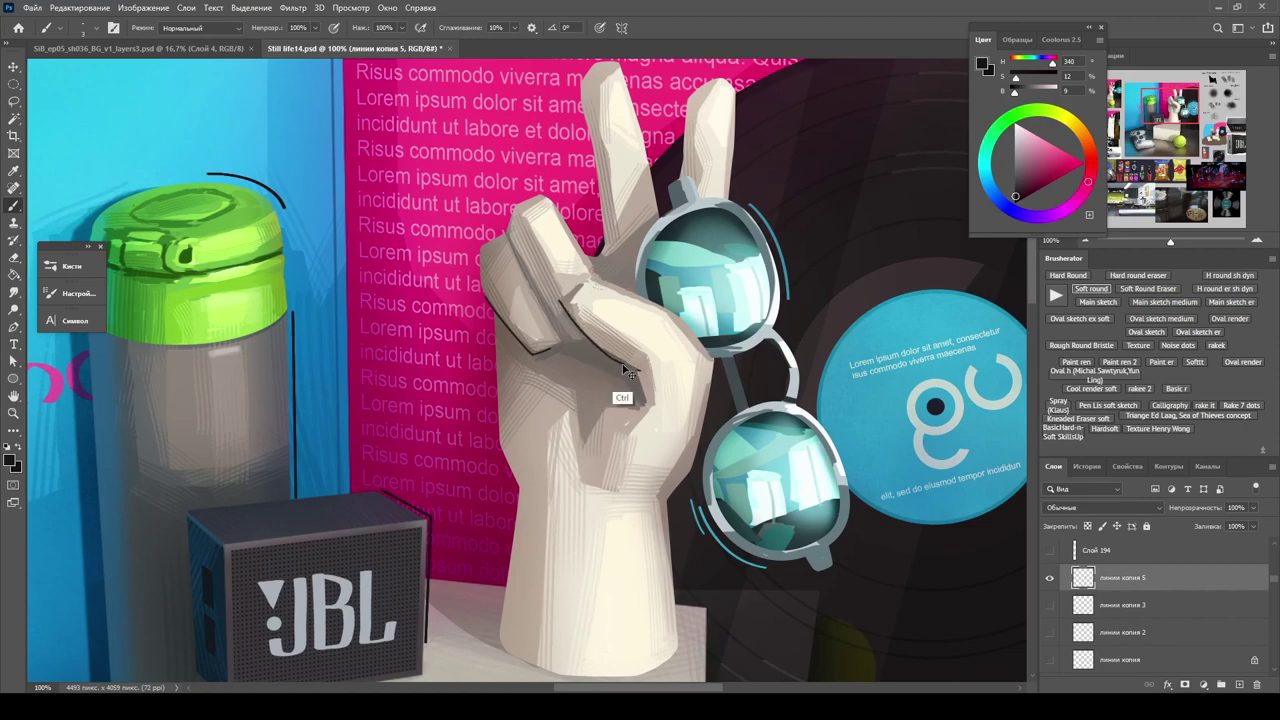
pyautogui.scroll(-5, 627, 371)
pyautogui.scroll(6, 627, 371)
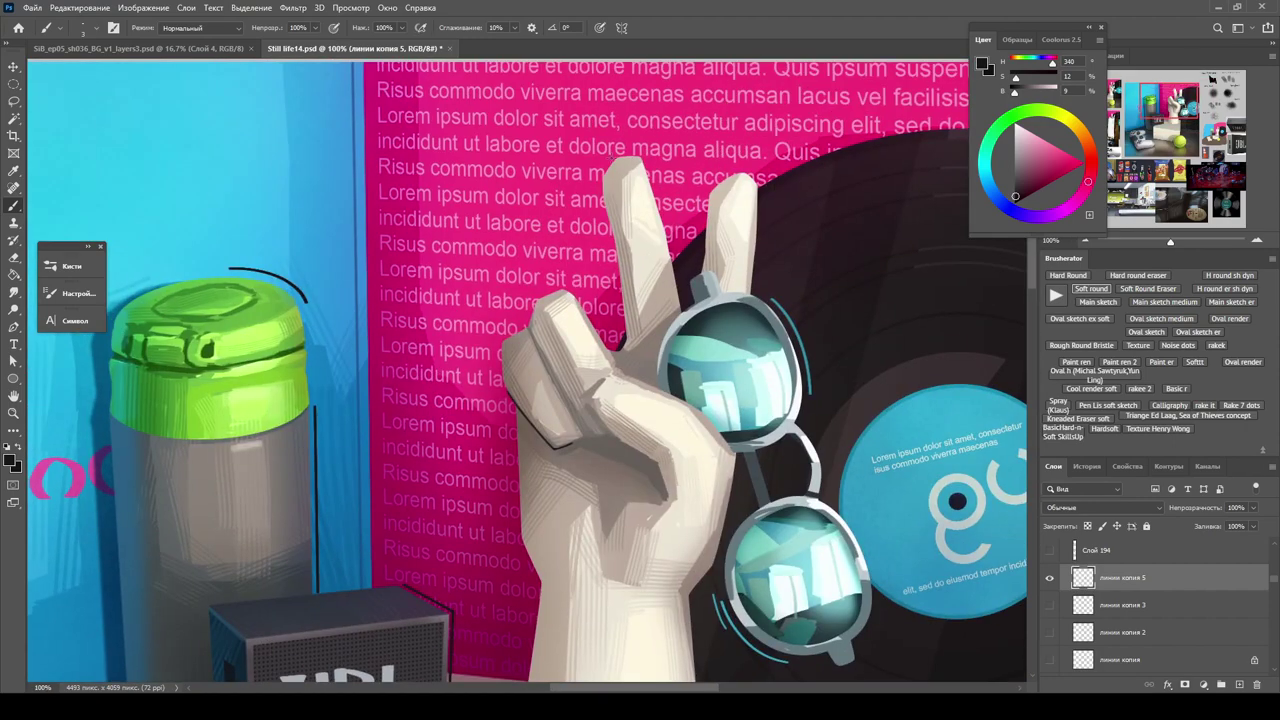
pyautogui.scroll(-5, 612, 205)
pyautogui.scroll(5, 612, 205)
pyautogui.rightClick(620, 205)
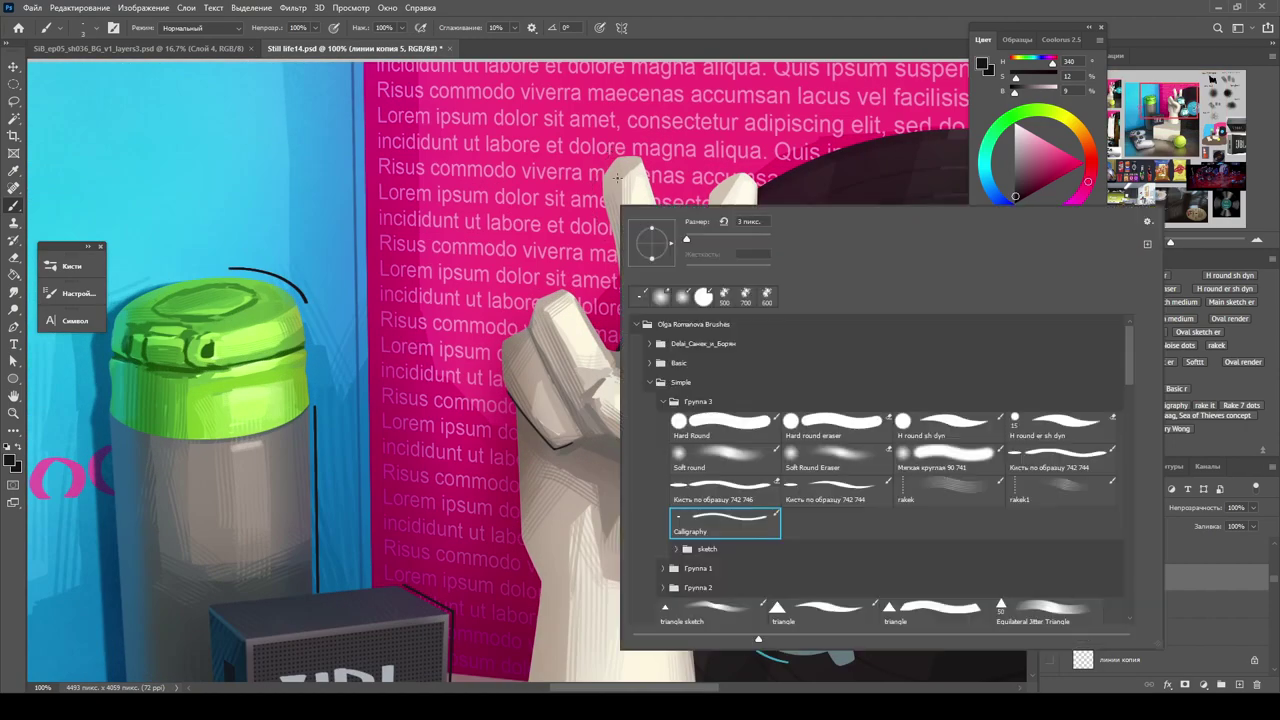
pyautogui.press('Escape')
pyautogui.scroll(-5, 604, 205)
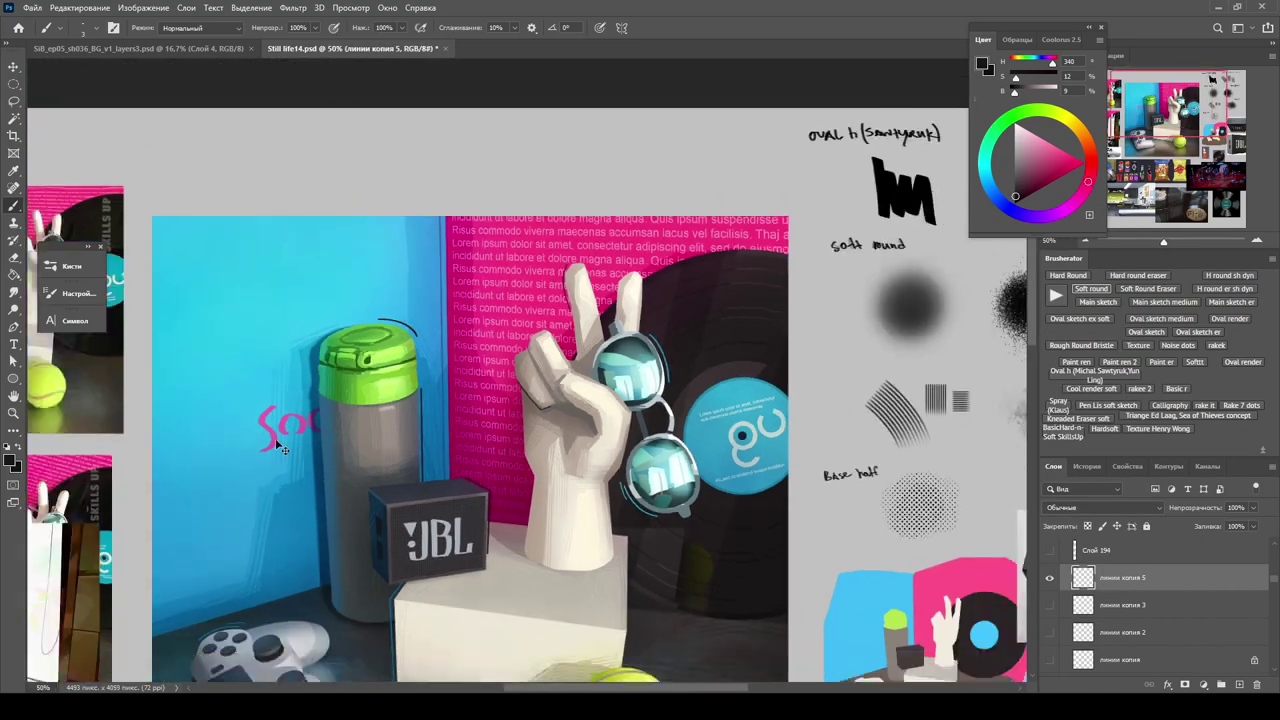
pyautogui.scroll(5, 604, 205)
pyautogui.scroll(-5, 606, 158)
# Try erasing the accent arc beside the bottle's green lid.
pyautogui.scroll(4, 705, 504)
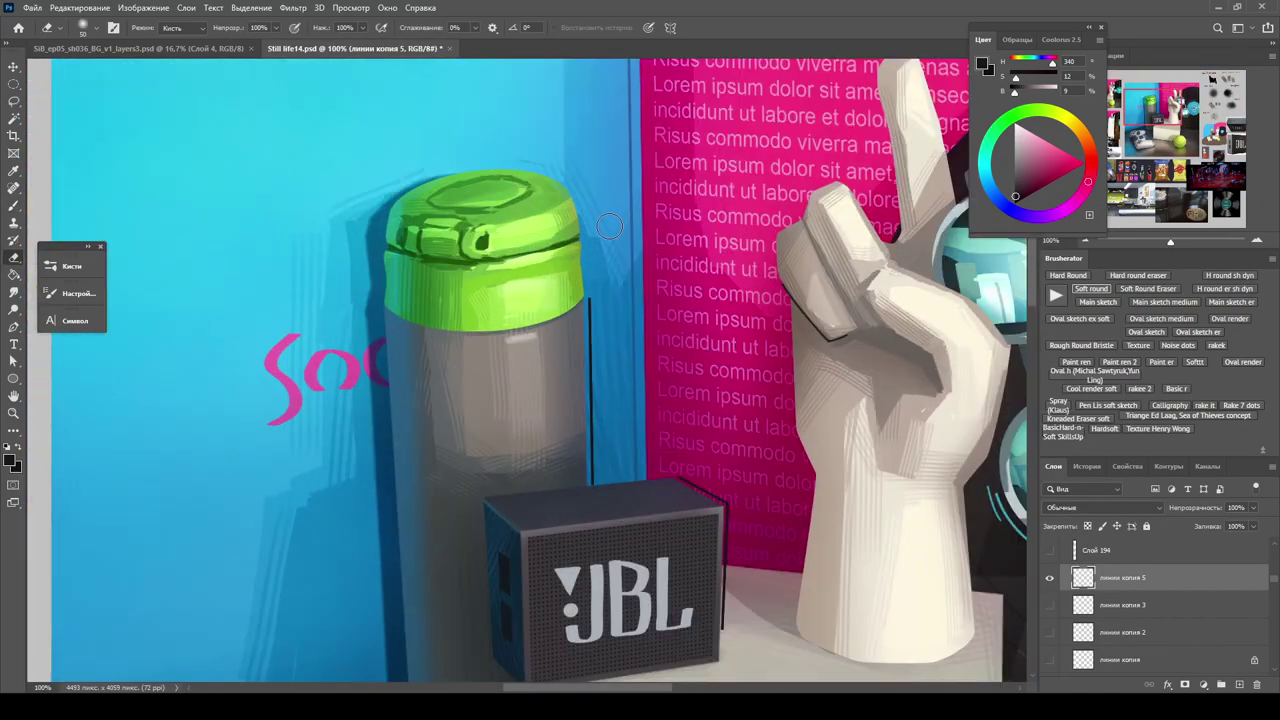
pyautogui.scroll(-1, 705, 504)
pyautogui.scroll(2, 560, 390)
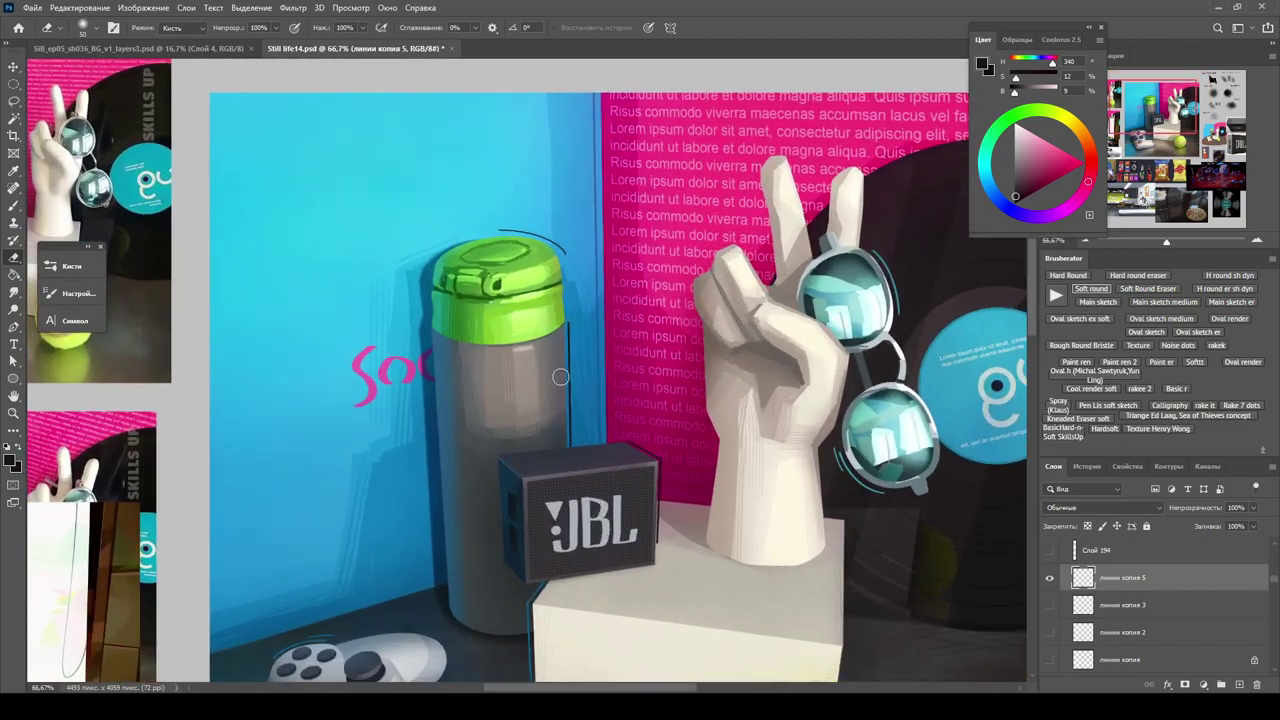
pyautogui.keyDown('shift'); pyautogui.click(590, 486); pyautogui.keyUp('shift')
pyautogui.scroll(-3, 590, 486)
pyautogui.scroll(3, 590, 486)
pyautogui.press('z')
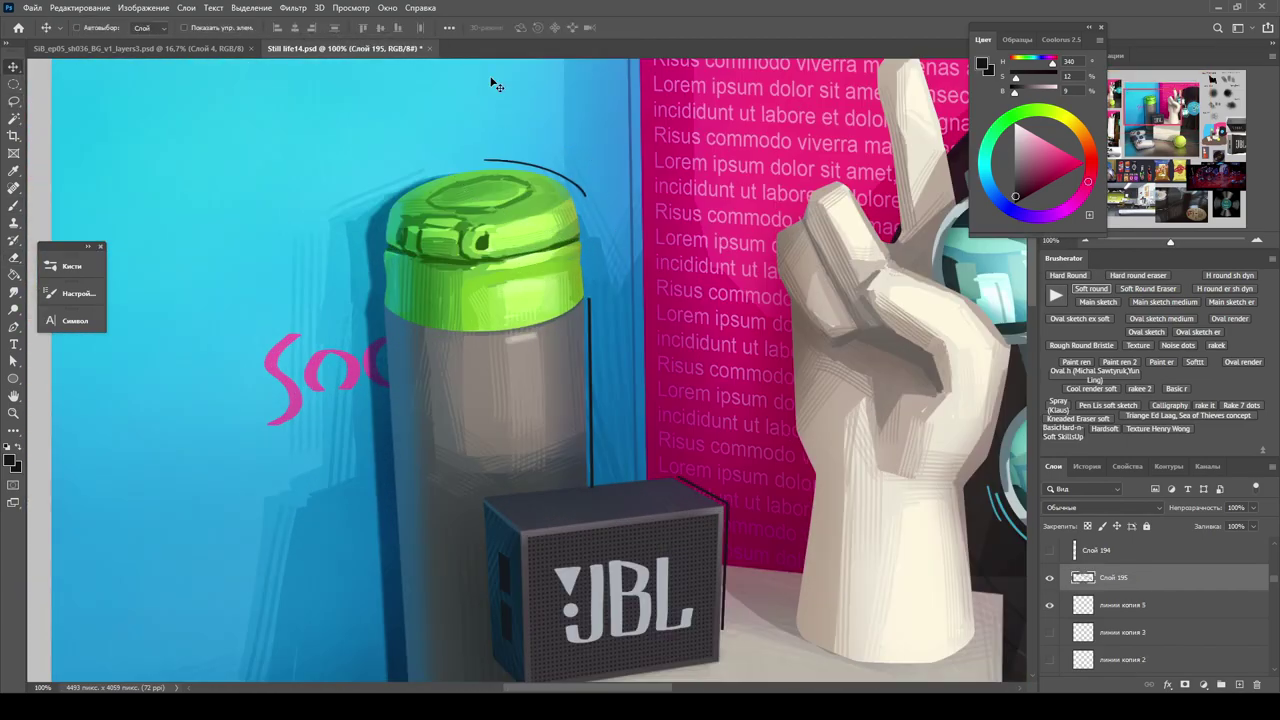
# Gather the accent lines on layer Слой 195 and draw a near-black line along the outer contour of the hand's upright finger.
pyautogui.hotkey('ctrl', 'shift', 'alt', 'n')
pyautogui.press('b')
pyautogui.scroll(-3, 722, 381)
pyautogui.scroll(3, 626, 157)
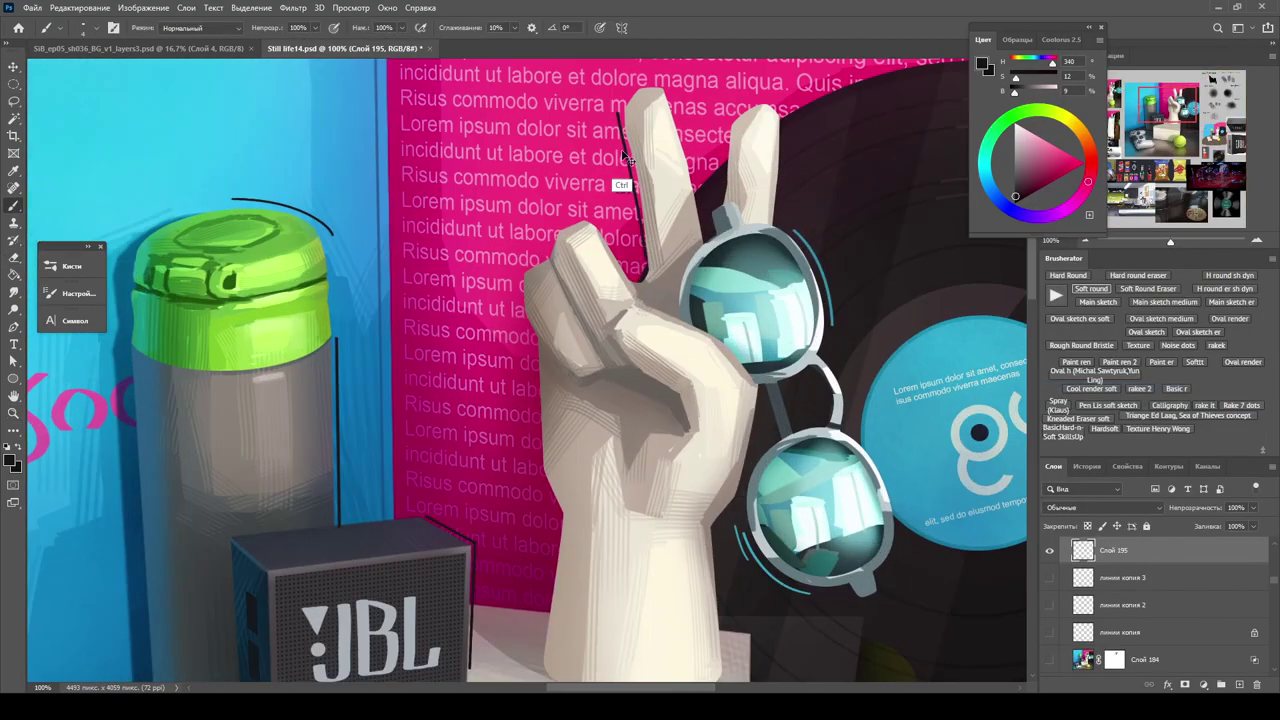
pyautogui.scroll(-3, 916, 591)
pyautogui.scroll(3, 916, 591)
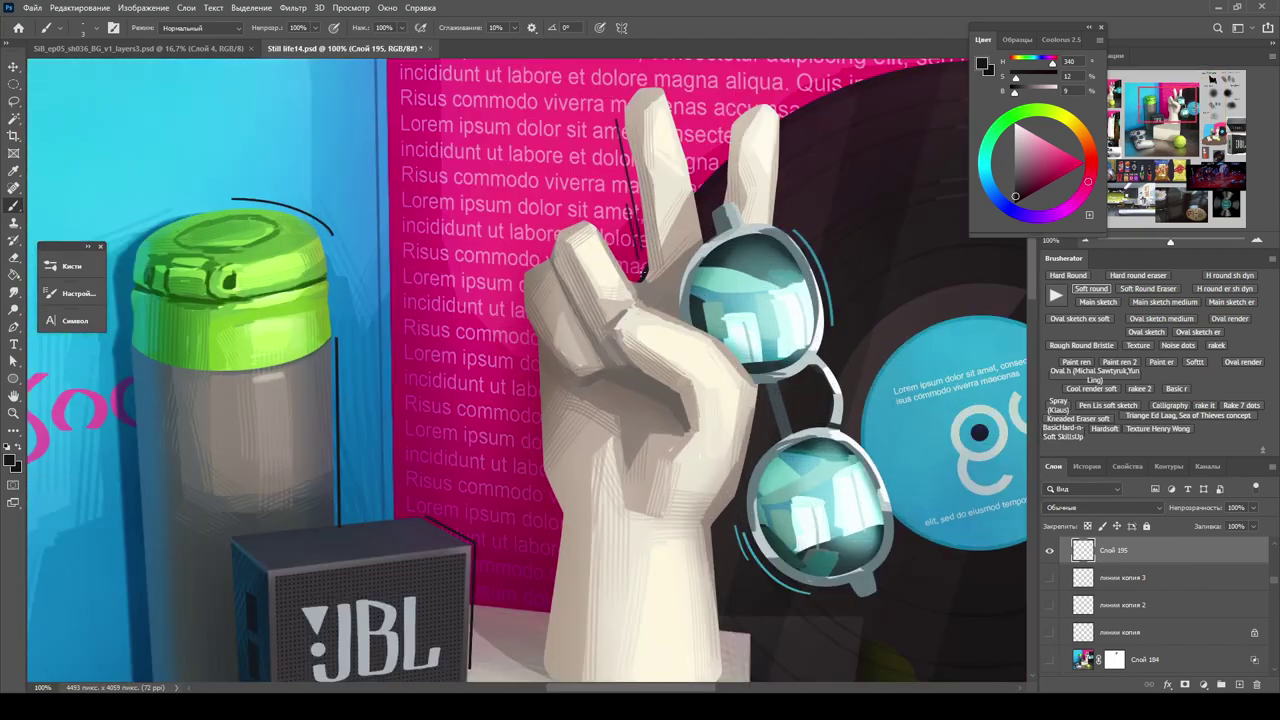
pyautogui.scroll(2, 621, 204)
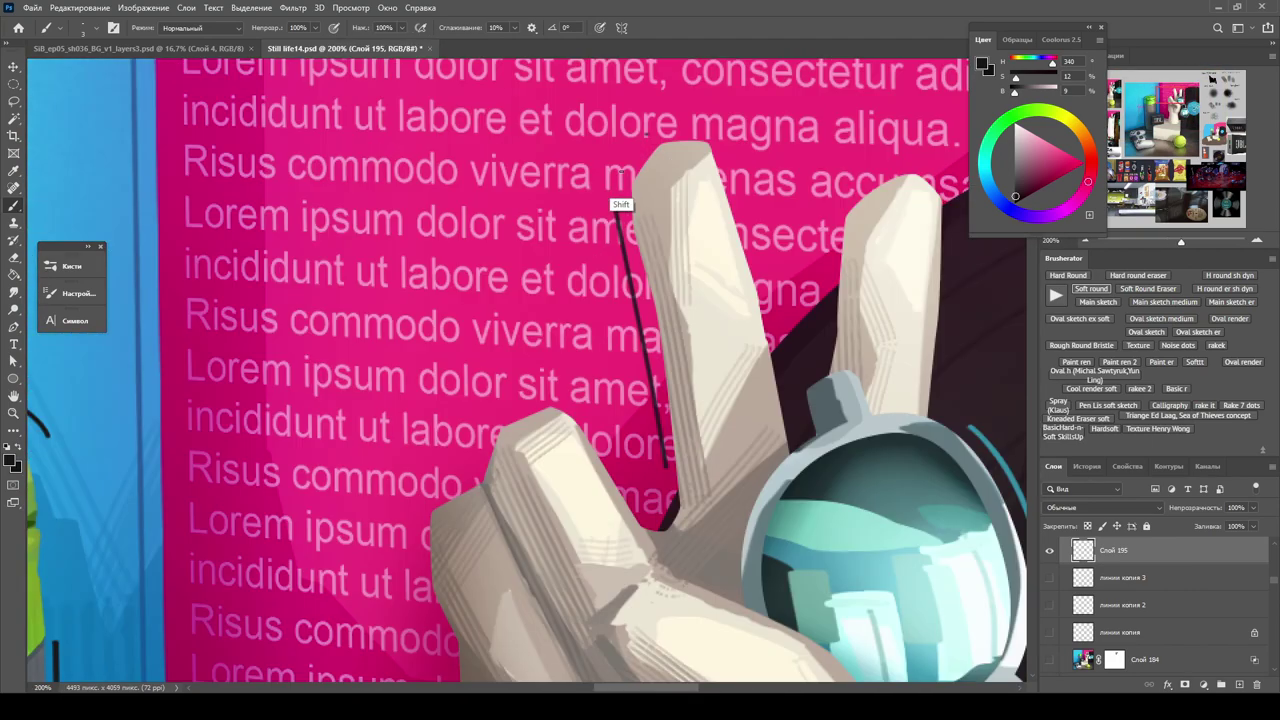
pyautogui.press('h')
pyautogui.moveTo(612, 195); pyautogui.dragTo(568, 329)
pyautogui.scroll(-4, 568, 329)
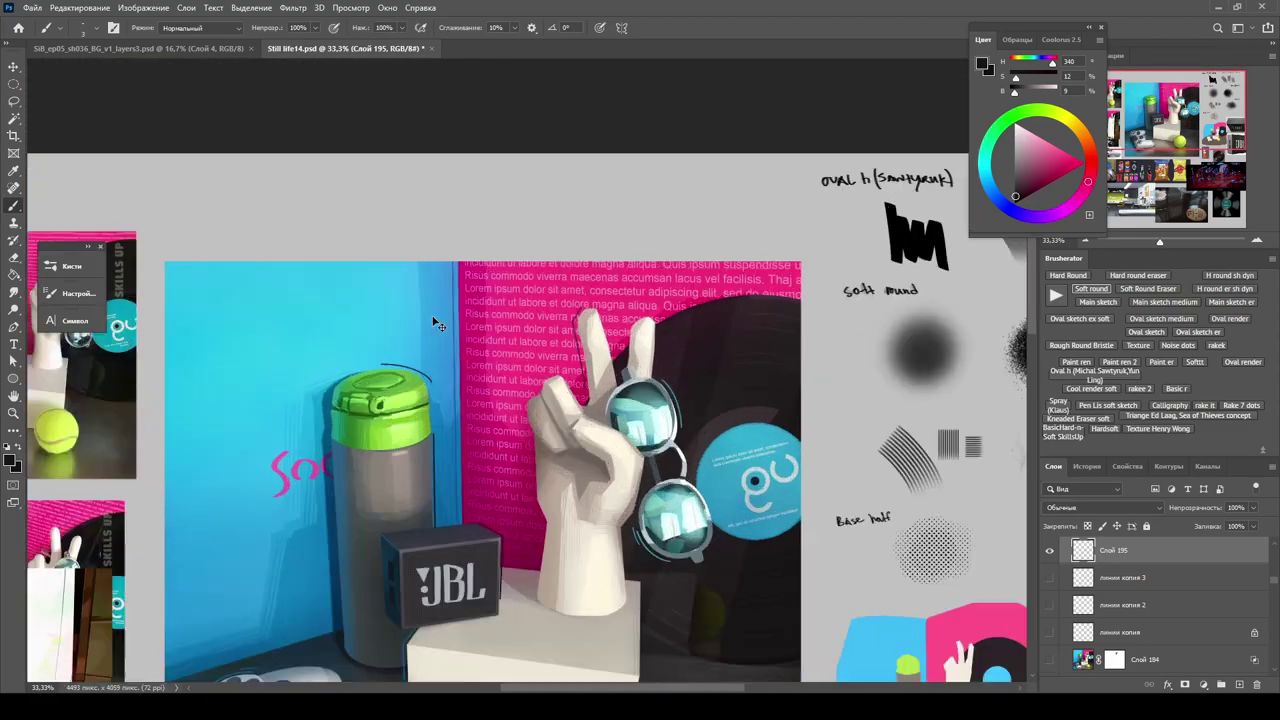
# Try near-black accent lines at the thumb's crease and along the lower edge of the folded finger.
pyautogui.scroll(3, 552, 283)
pyautogui.scroll(-3, 552, 283)
pyautogui.scroll(3, 552, 283)
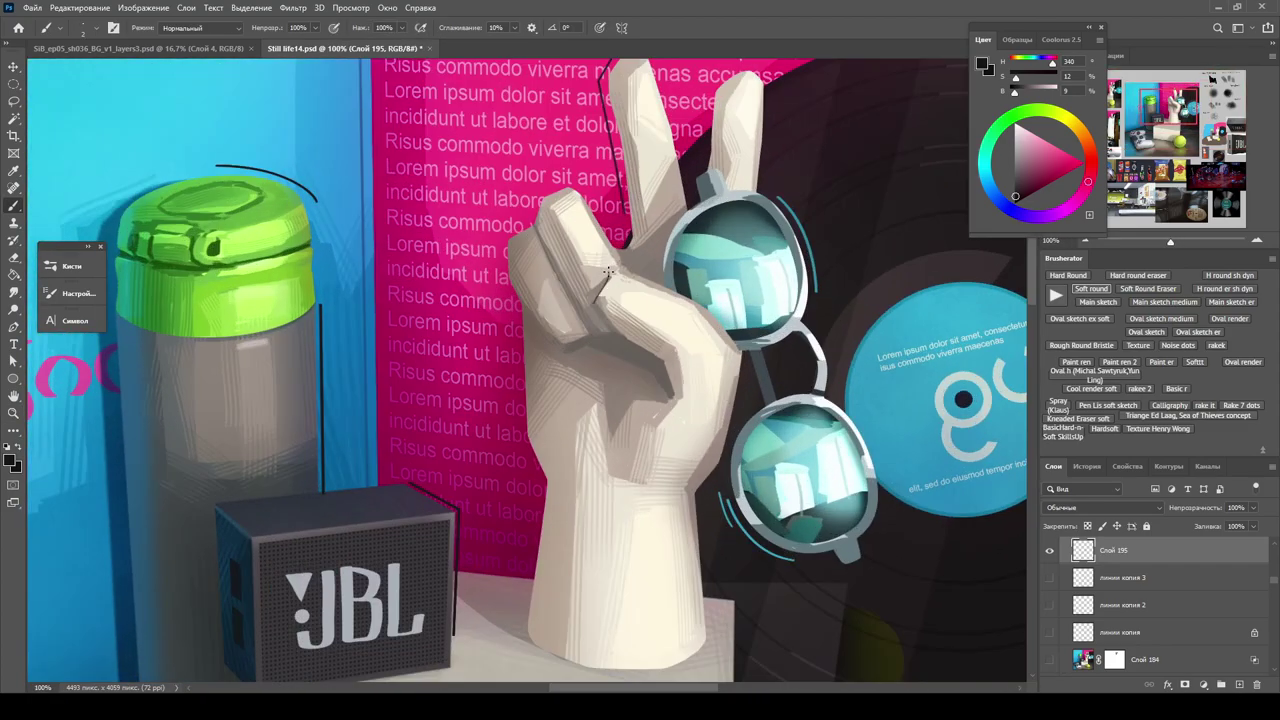
pyautogui.scroll(-3, 540, 262)
pyautogui.scroll(3, 540, 250)
pyautogui.scroll(-3, 561, 314)
pyautogui.scroll(3, 540, 219)
pyautogui.scroll(-4, 593, 299)
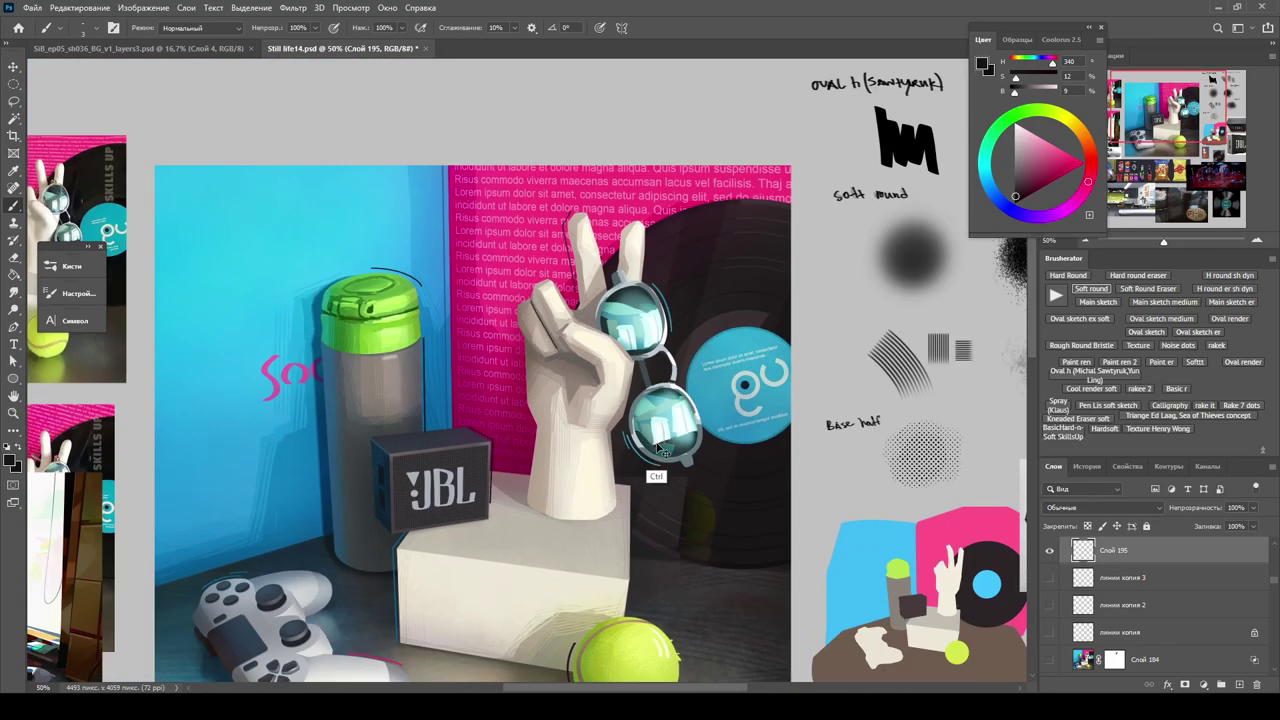
pyautogui.scroll(5, 615, 330)
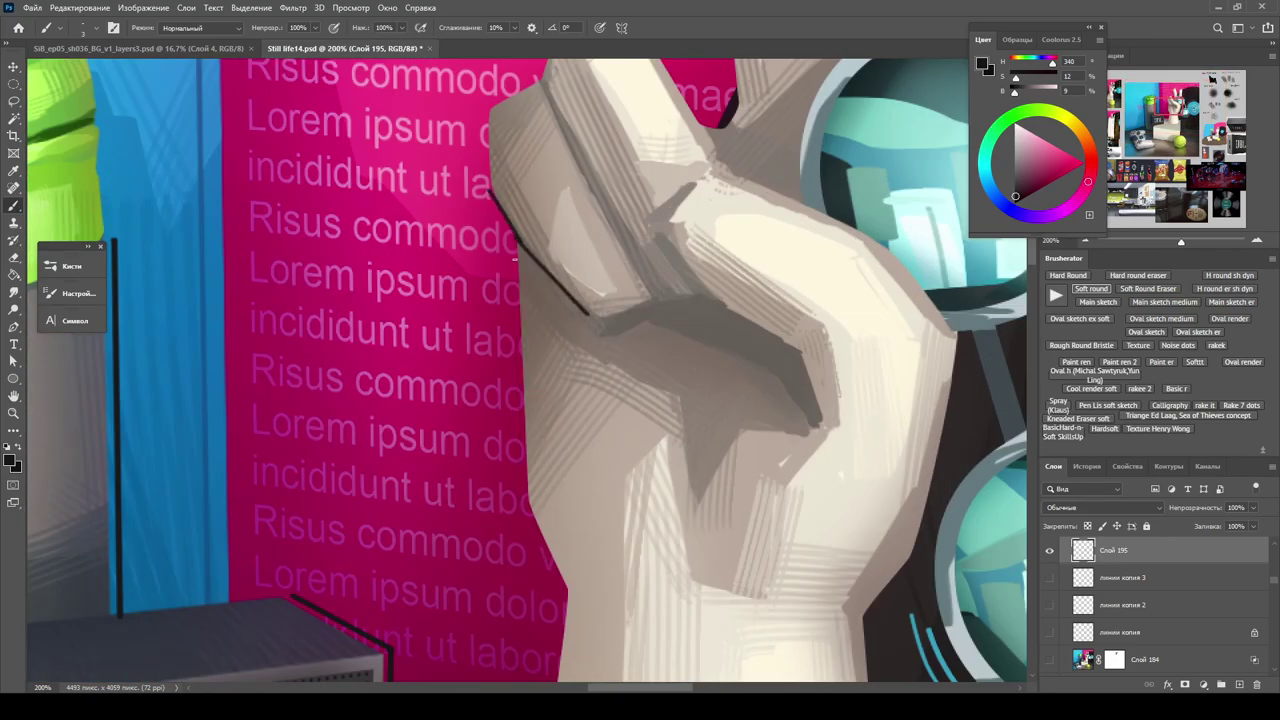
pyautogui.scroll(-4, 645, 377)
# Try several near-black strokes in the shadowed palm of the hand and clear them away.
pyautogui.scroll(3, 645, 377)
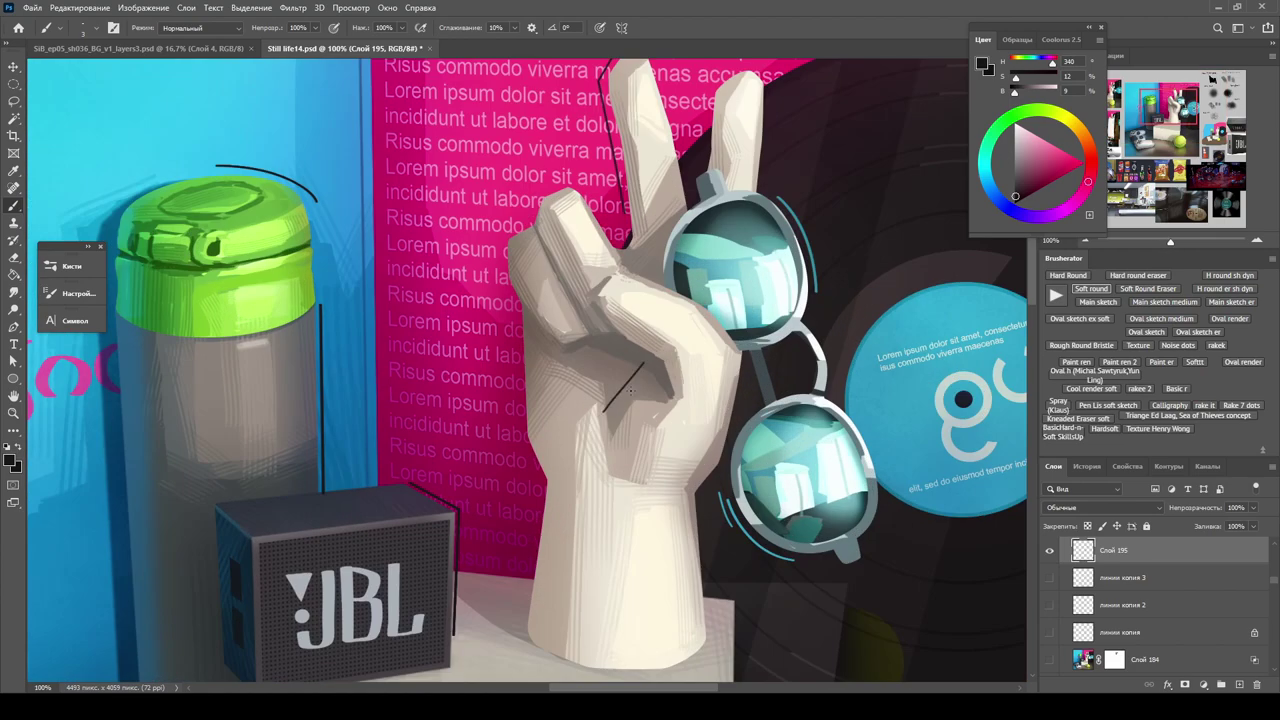
pyautogui.scroll(-1, 634, 362)
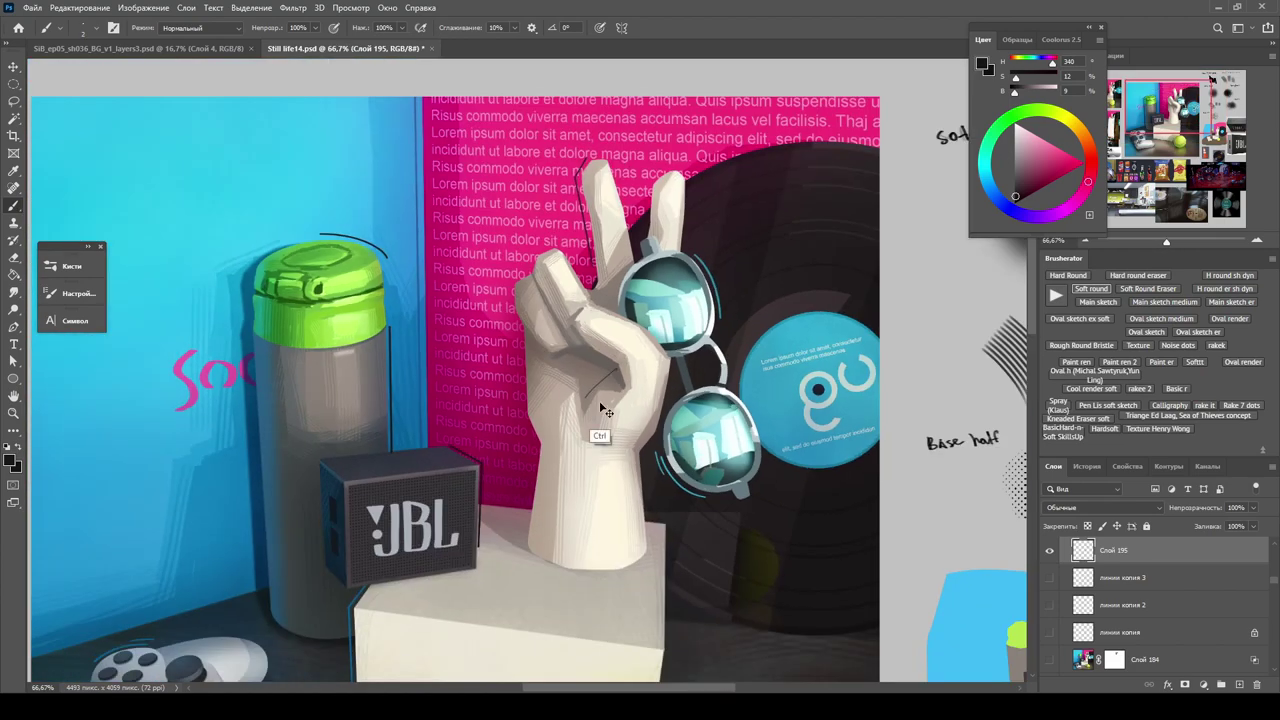
pyautogui.scroll(1, 610, 397)
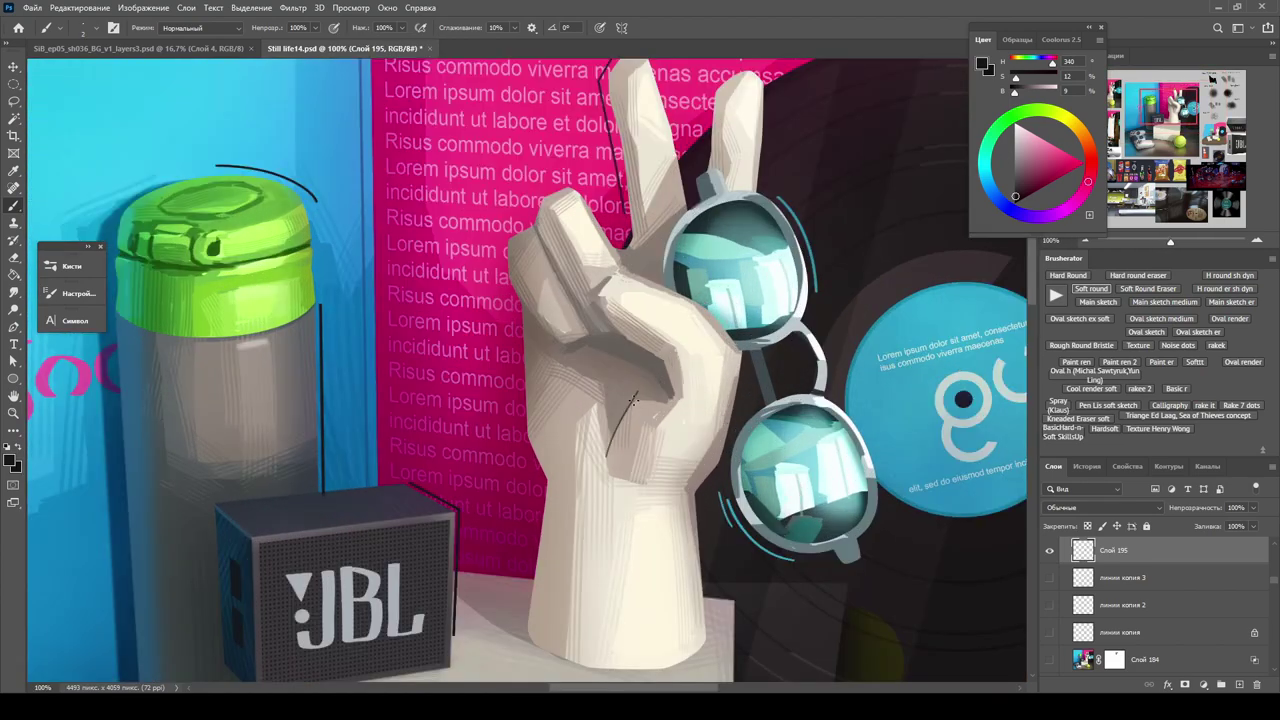
pyautogui.scroll(-3, 642, 515)
pyautogui.scroll(3, 655, 353)
pyautogui.moveTo(712, 459); pyautogui.dragTo(645, 362)
pyautogui.scroll(-4, 670, 392)
pyautogui.scroll(3, 620, 367)
pyautogui.press('e')
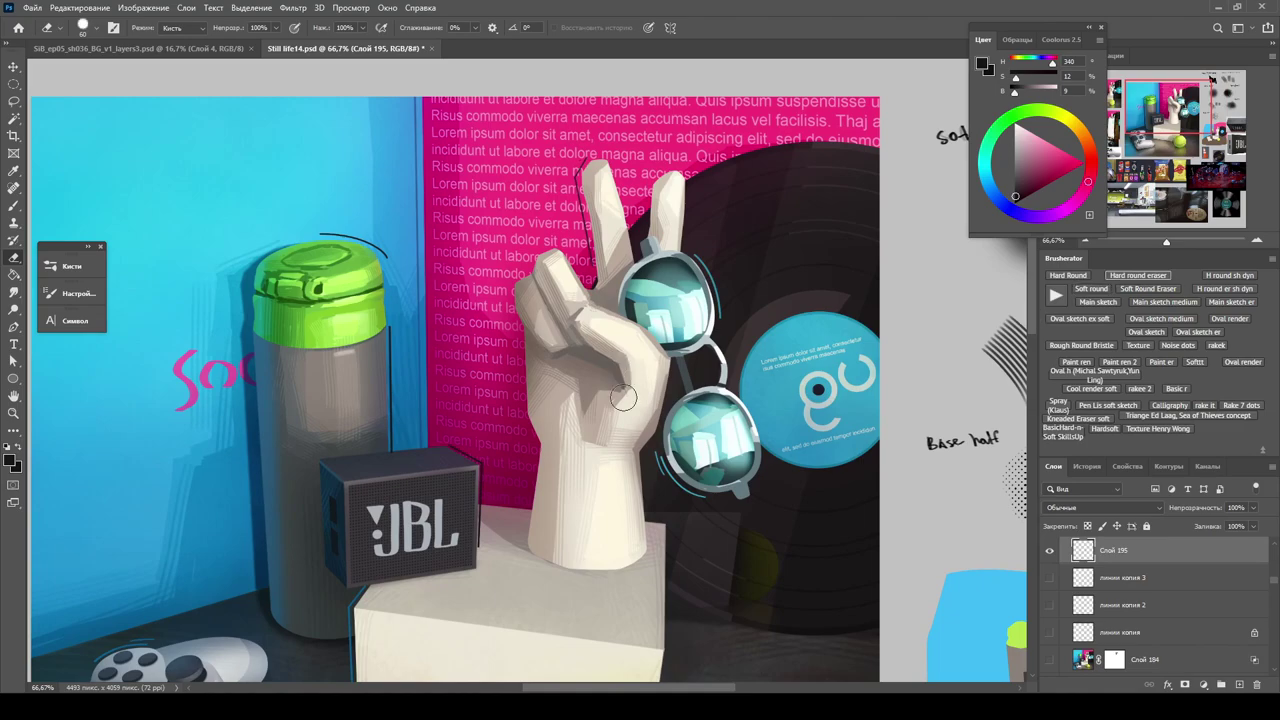
# Draw a near-black accent line along the crease between the hand's folded fingers.
pyautogui.scroll(1, 623, 398)
pyautogui.press('b')
pyautogui.scroll(-3, 702, 437)
pyautogui.scroll(3, 565, 300)
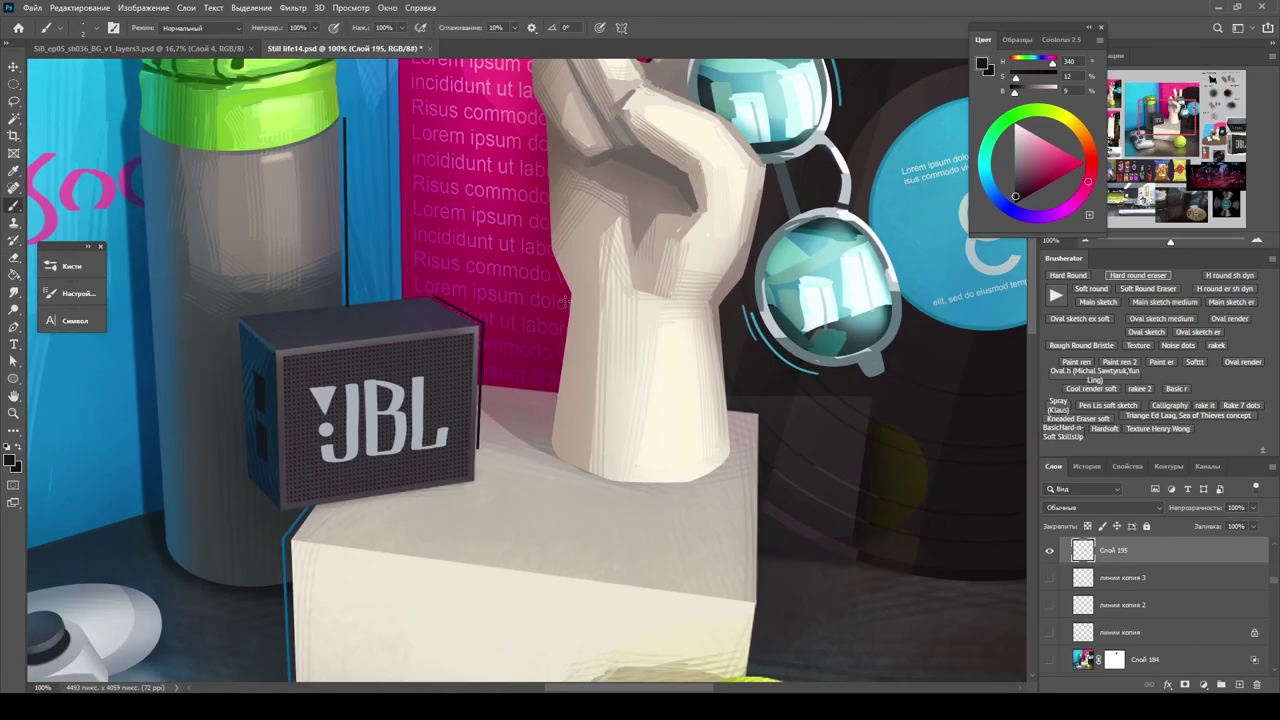
pyautogui.scroll(-3, 565, 297)
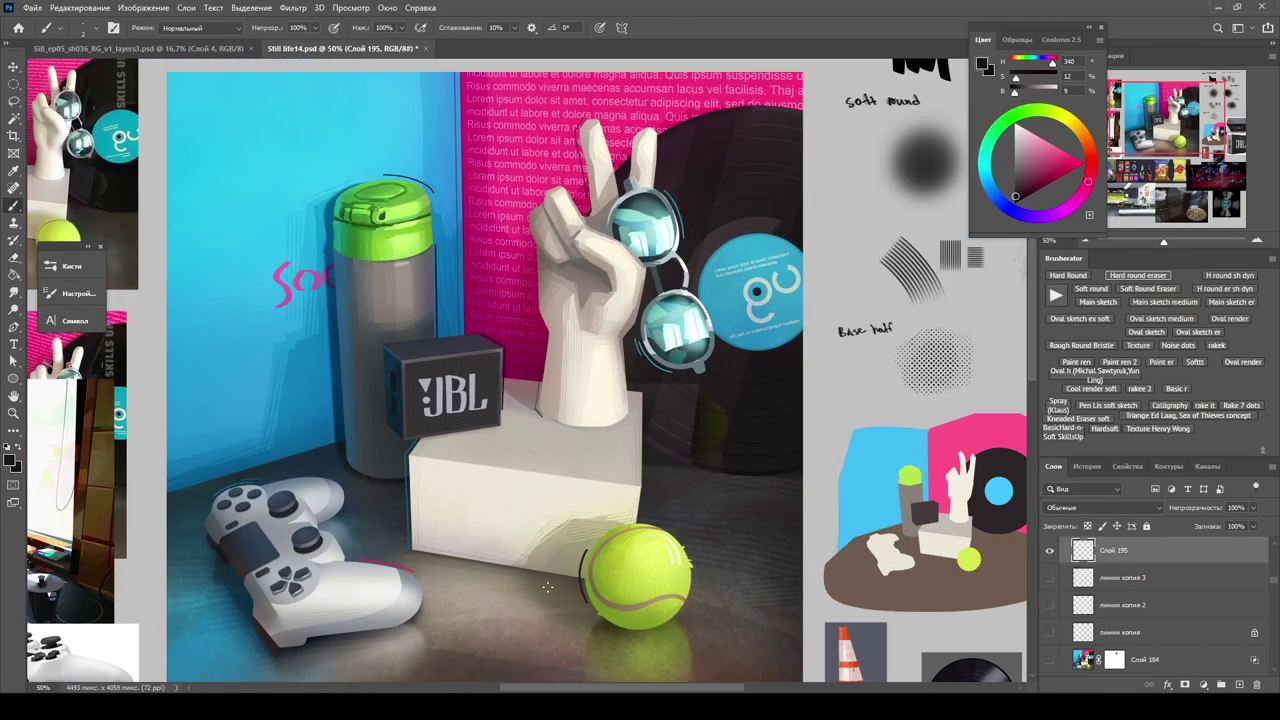
pyautogui.scroll(3, 570, 220)
pyautogui.scroll(-1, 570, 220)
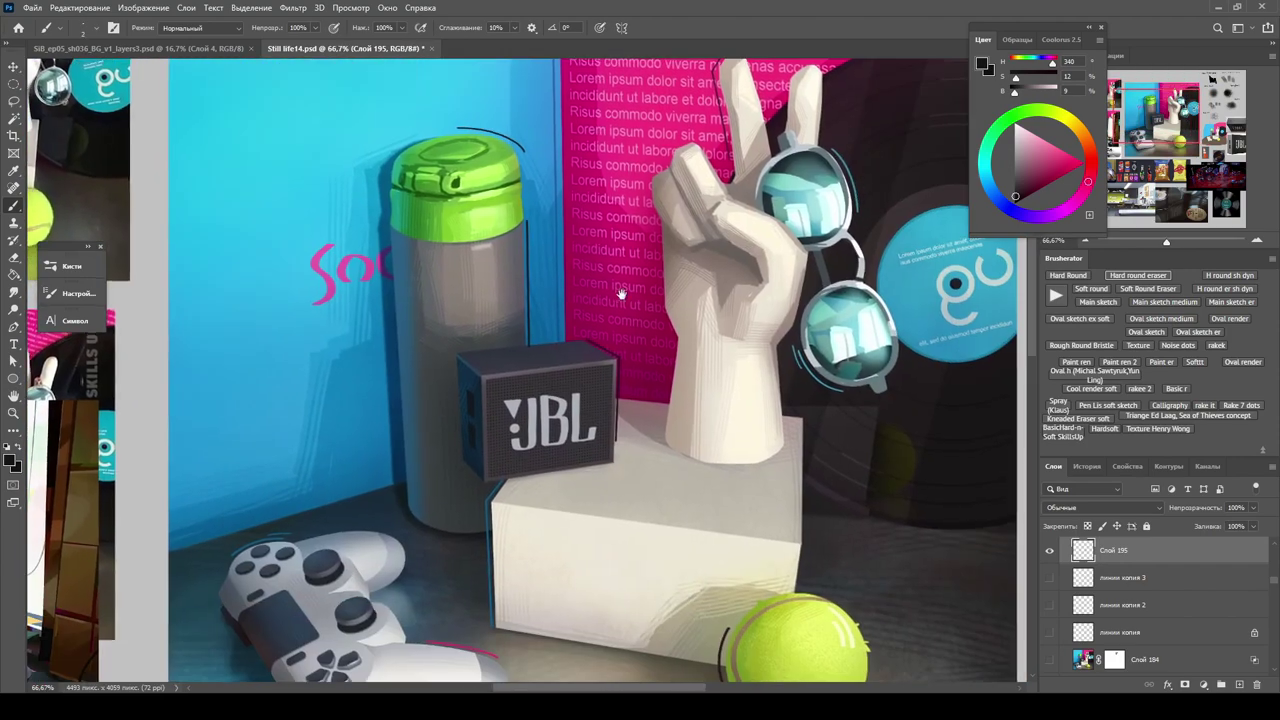
pyautogui.scroll(-1, 605, 242)
pyautogui.scroll(1, 582, 238)
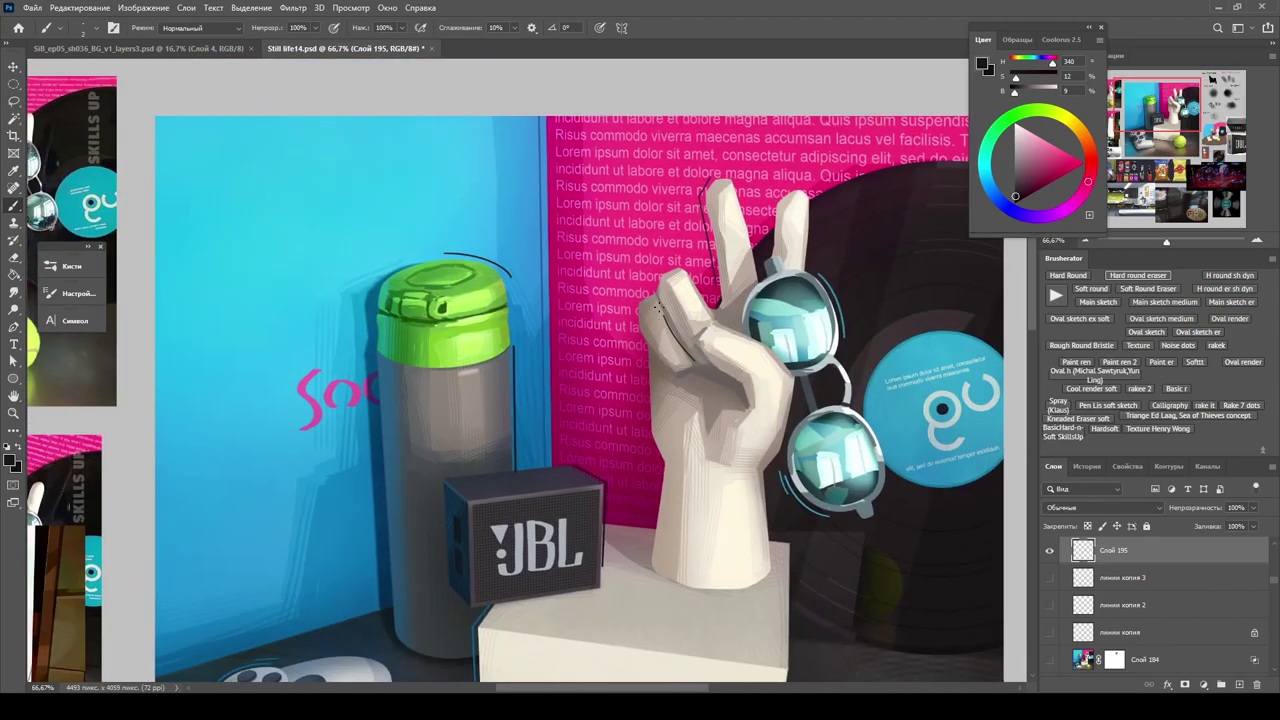
# Select the hand's accent lines, separate them onto layer Слой 196, and hide that layer.
pyautogui.scroll(-2, 760, 380)
pyautogui.scroll(1, 722, 324)
pyautogui.press('z')
pyautogui.hotkey('ctrl', 'shift', 'n')
pyautogui.press('Return')
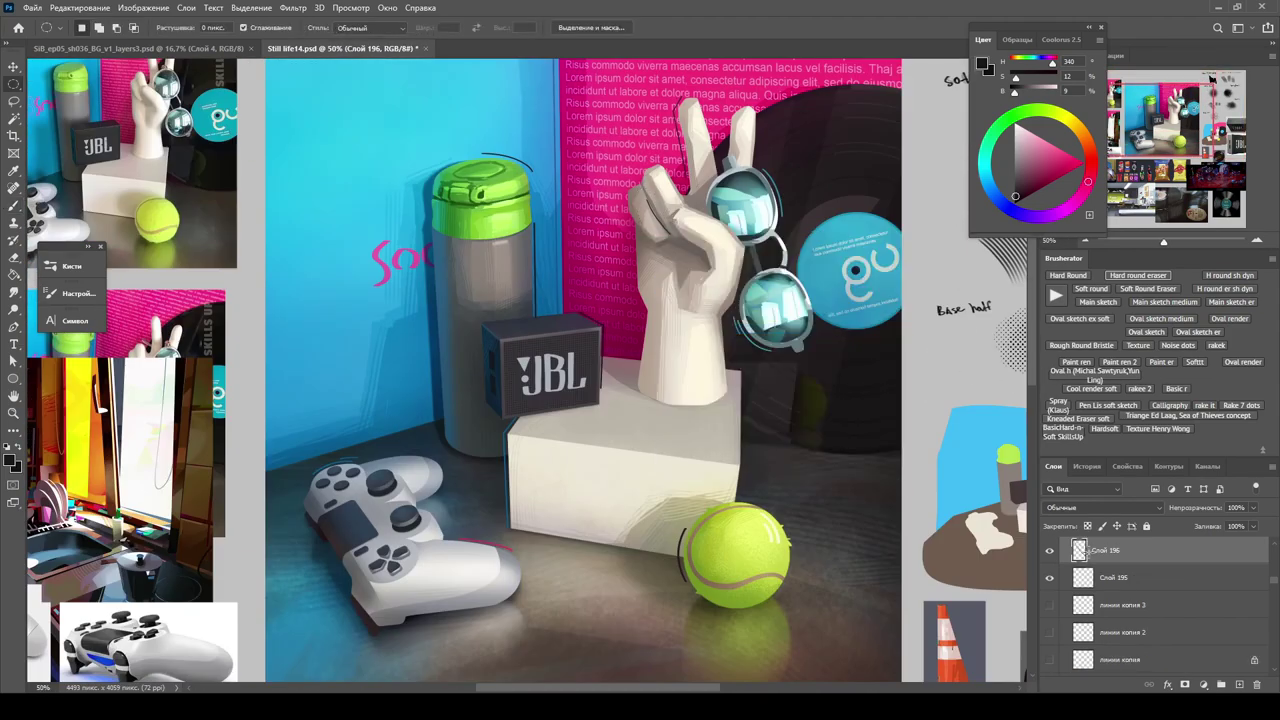
# Draw an accent line down the box's right edge, lock the layer's transparent pixels, and recolor the line magenta.
pyautogui.scroll(-2, 527, 222)
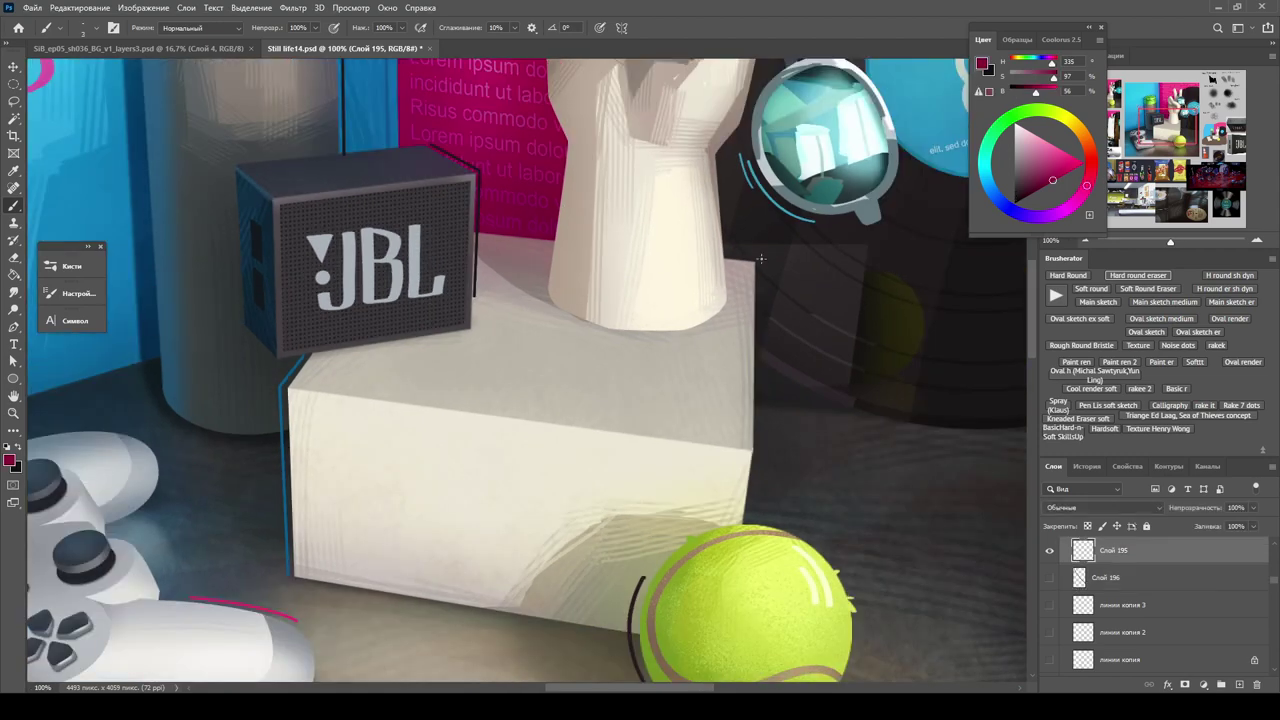
pyautogui.scroll(-3, 765, 425)
pyautogui.scroll(3, 767, 448)
pyautogui.keyDown('alt'); pyautogui.scroll(-3, 527, 128); pyautogui.keyUp('alt')
pyautogui.scroll(3, 605, 366)
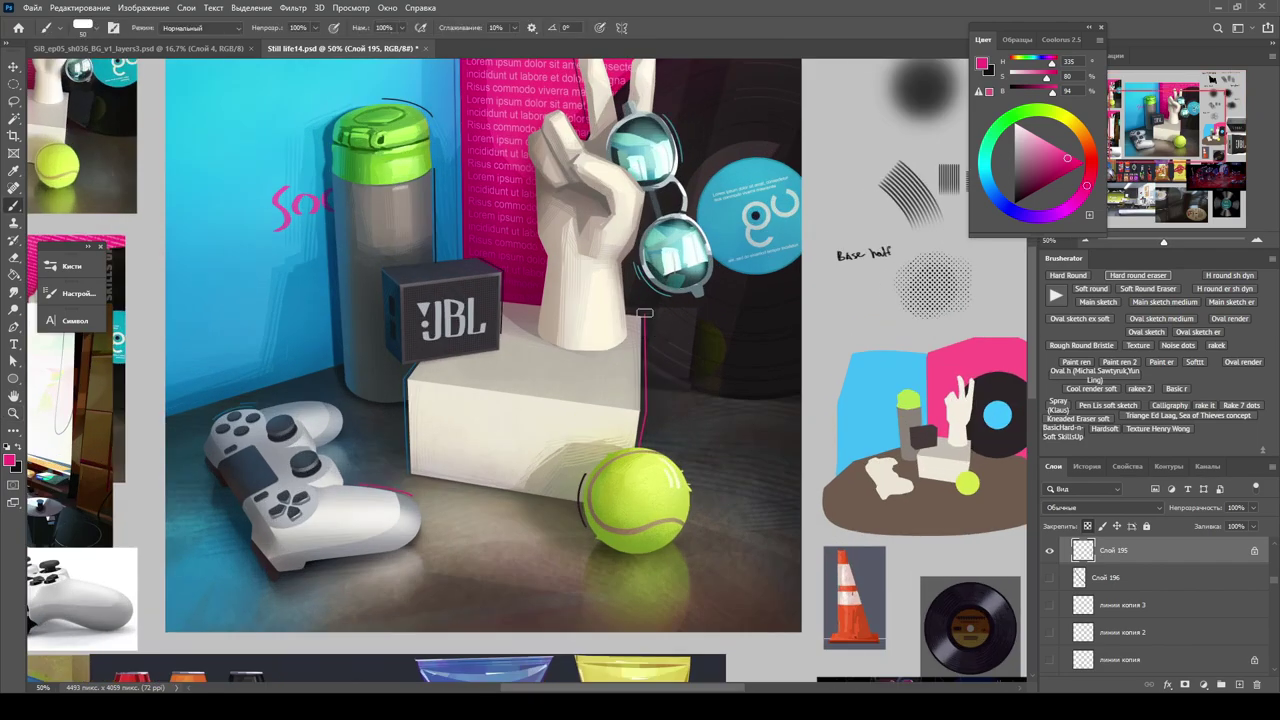
# Repaint the accent line on the box's right edge in blue and remove the blue line from its left edge.
pyautogui.scroll(-3, 620, 350)
pyautogui.scroll(2, 640, 330)
pyautogui.scroll(-1, 524, 365)
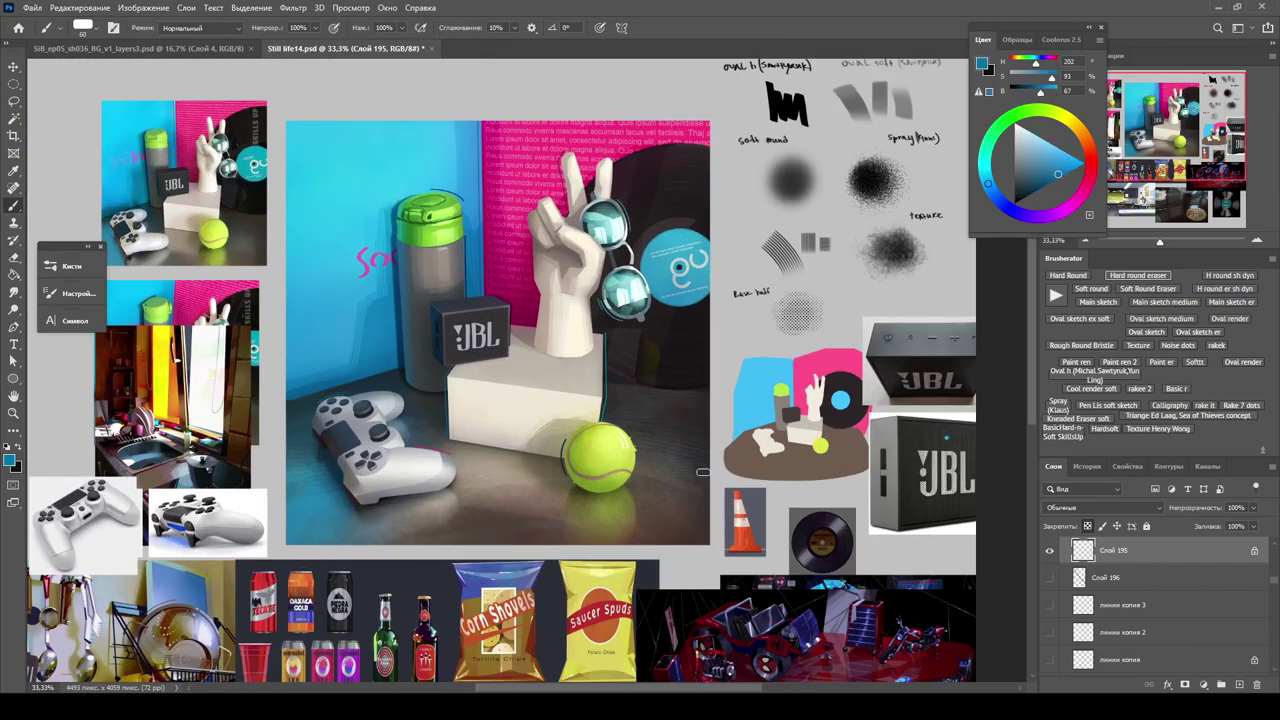
pyautogui.scroll(1, 703, 472)
pyautogui.scroll(-2, 692, 380)
pyautogui.scroll(2, 572, 502)
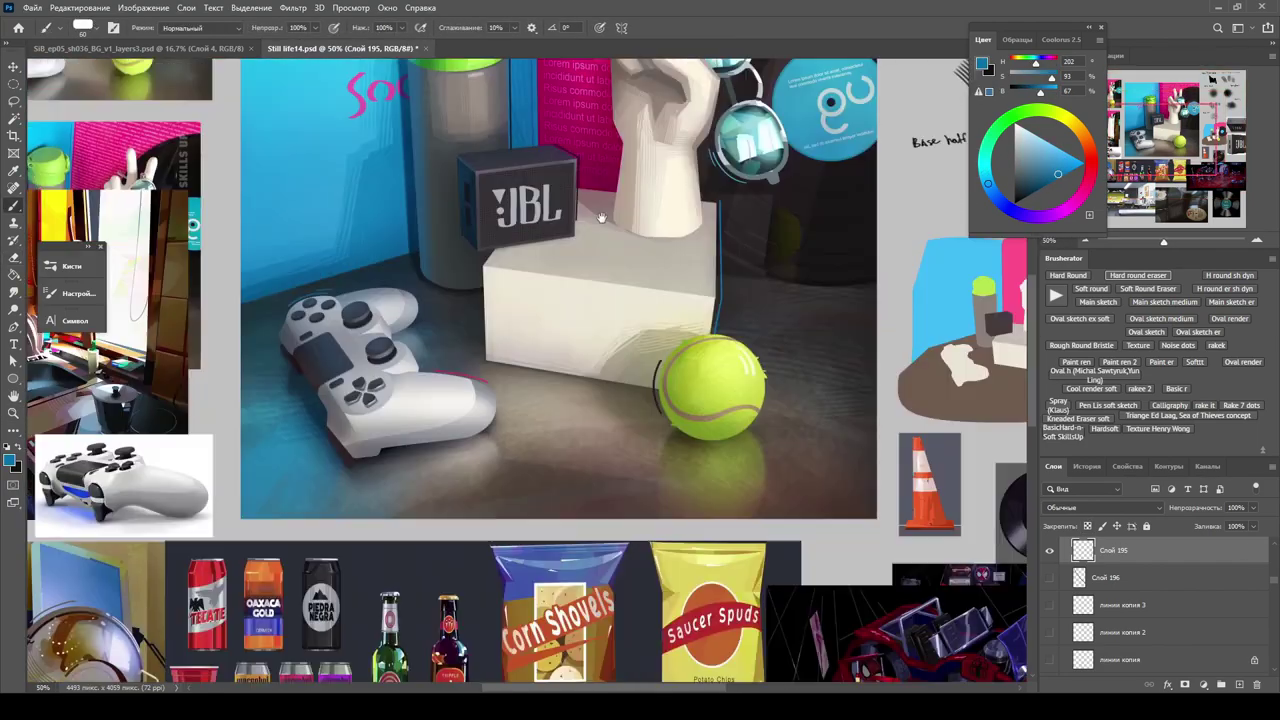
# Switch to near-black and draw short curved accent lines along the tennis ball's upper right and left edges.
pyautogui.scroll(-2, 601, 217)
pyautogui.scroll(3, 520, 180)
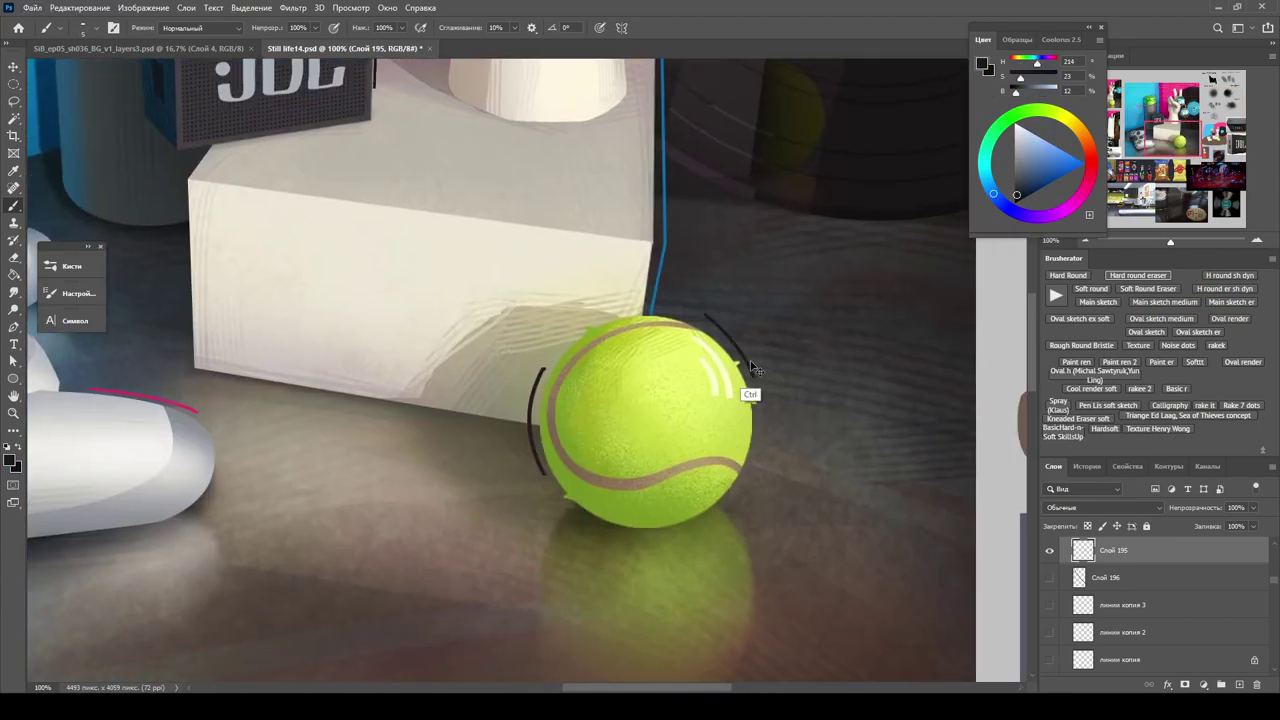
pyautogui.scroll(-1, 513, 360)
pyautogui.moveTo(636, 364); pyautogui.dragTo(656, 392)
pyautogui.moveTo(603, 435); pyautogui.dragTo(733, 455)
pyautogui.scroll(-3, 735, 455)
pyautogui.scroll(3, 760, 440)
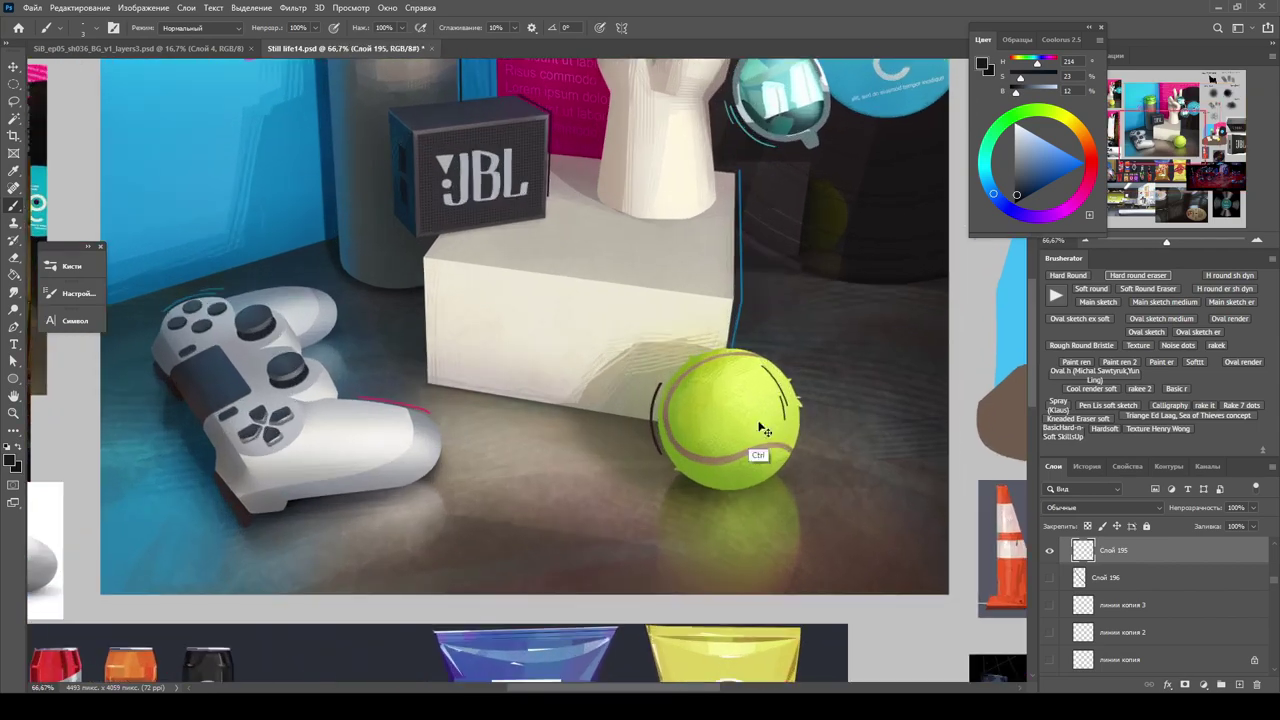
# Touch up the accent lines around the controller and ball, using magenta with transparent pixels locked on Слой 195.
pyautogui.scroll(-2, 755, 455)
pyautogui.scroll(1, 745, 469)
pyautogui.hscroll(-2, 700, 500)
pyautogui.scroll(2, 602, 591)
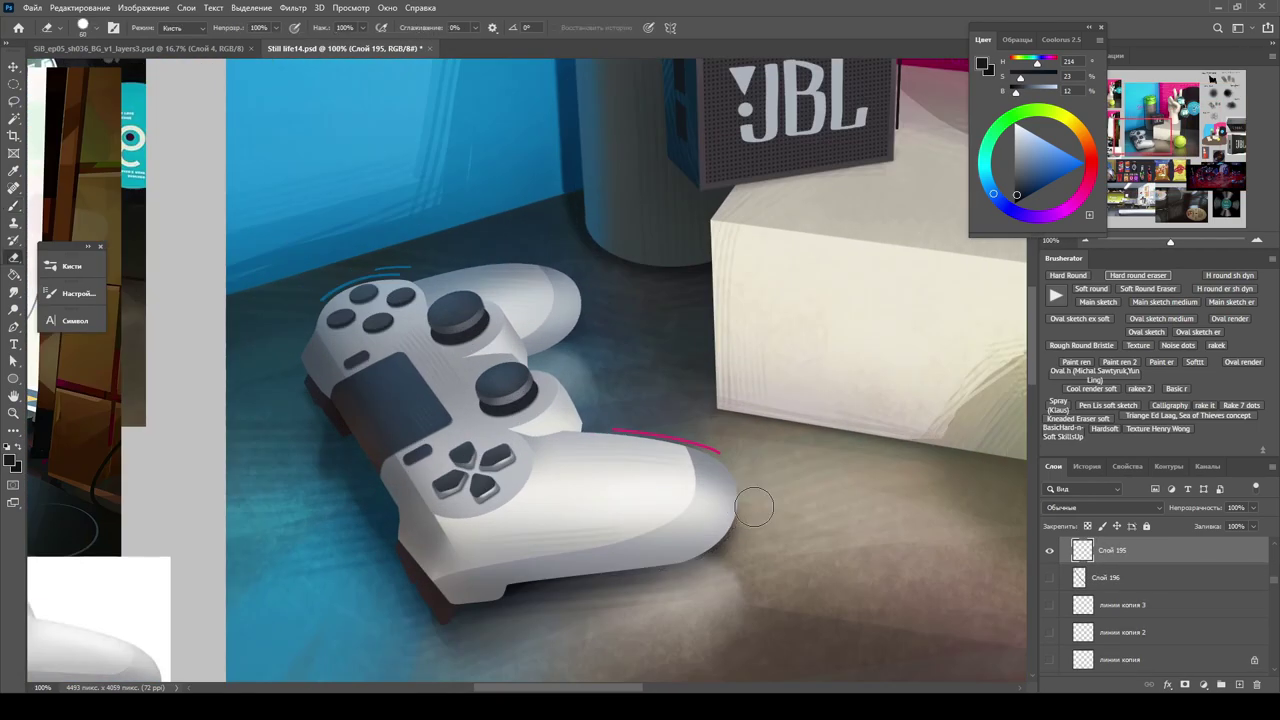
pyautogui.hotkey('ctrl', '-')
pyautogui.hotkey('ctrl', '-')
pyautogui.scroll(2, 1040, 465)
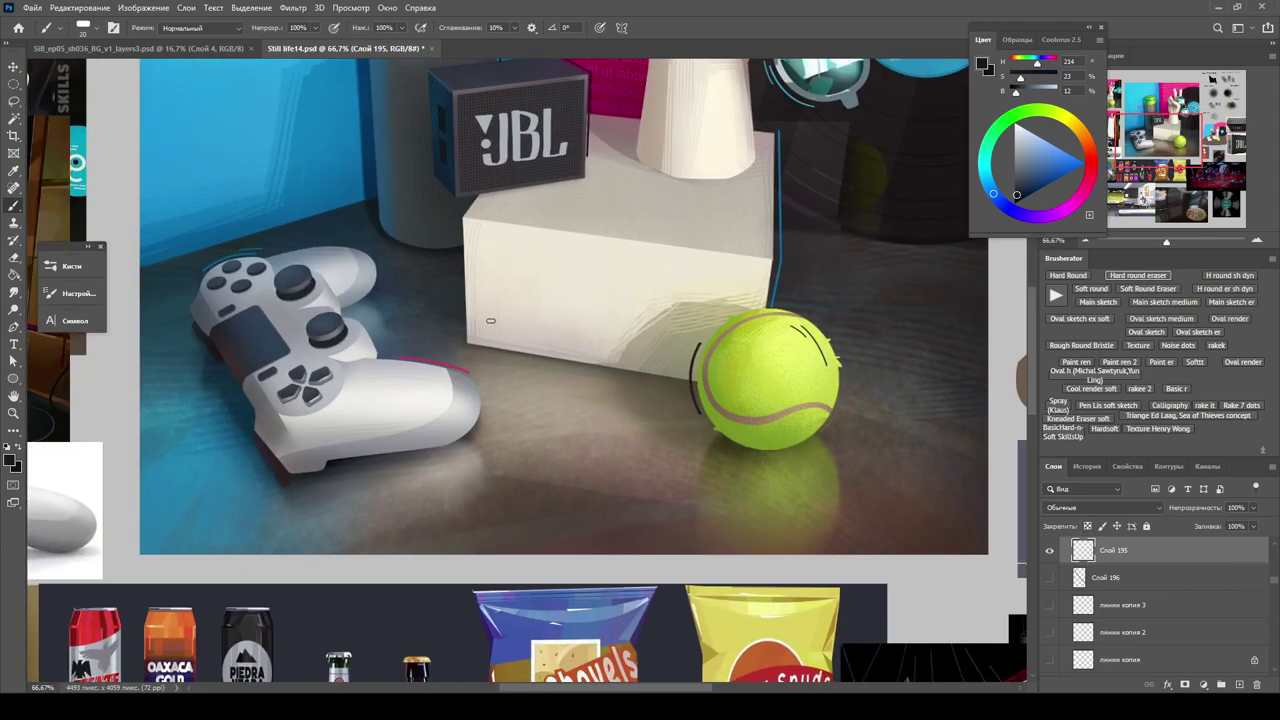
pyautogui.hotkey('ctrl', '-')
pyautogui.hotkey('ctrl', '-')
pyautogui.hotkey('ctrl', '-')
pyautogui.scroll(2, 490, 490)
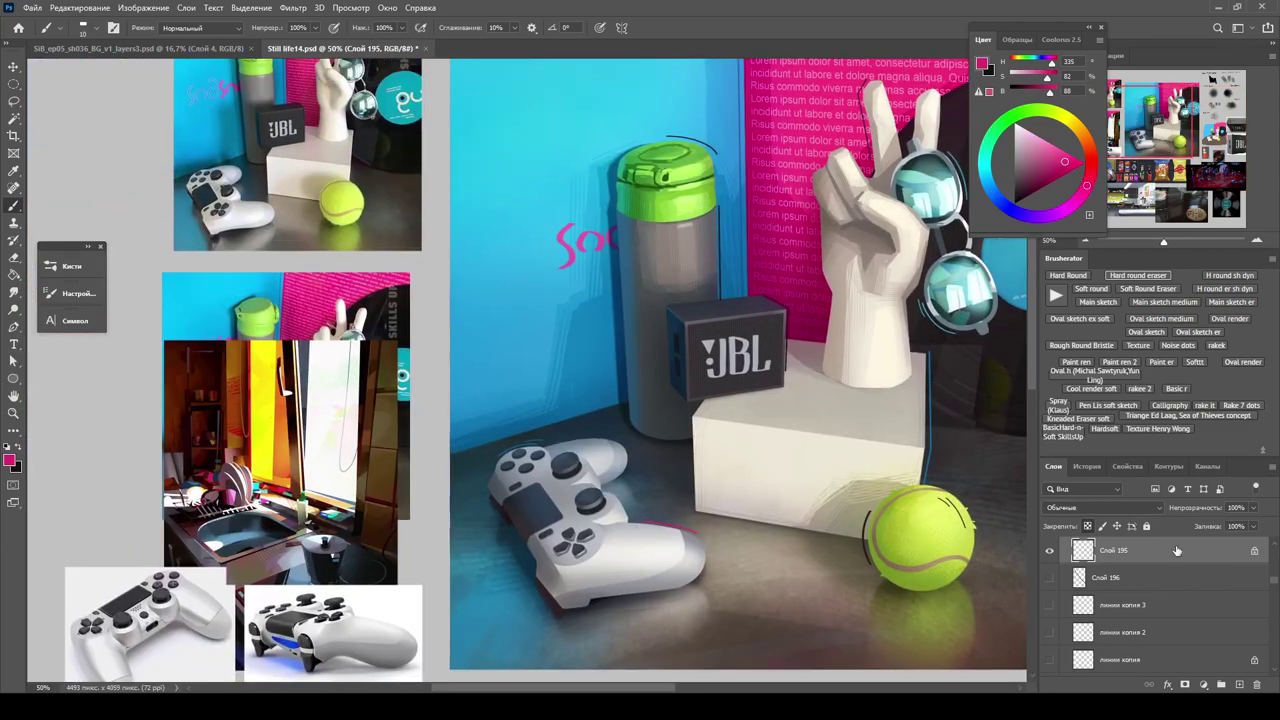
# Sample near-black and draw two curved accent lines beneath the right side of the hand's base on the box.
pyautogui.scroll(-3, 533, 455)
pyautogui.scroll(4, 247, 310)
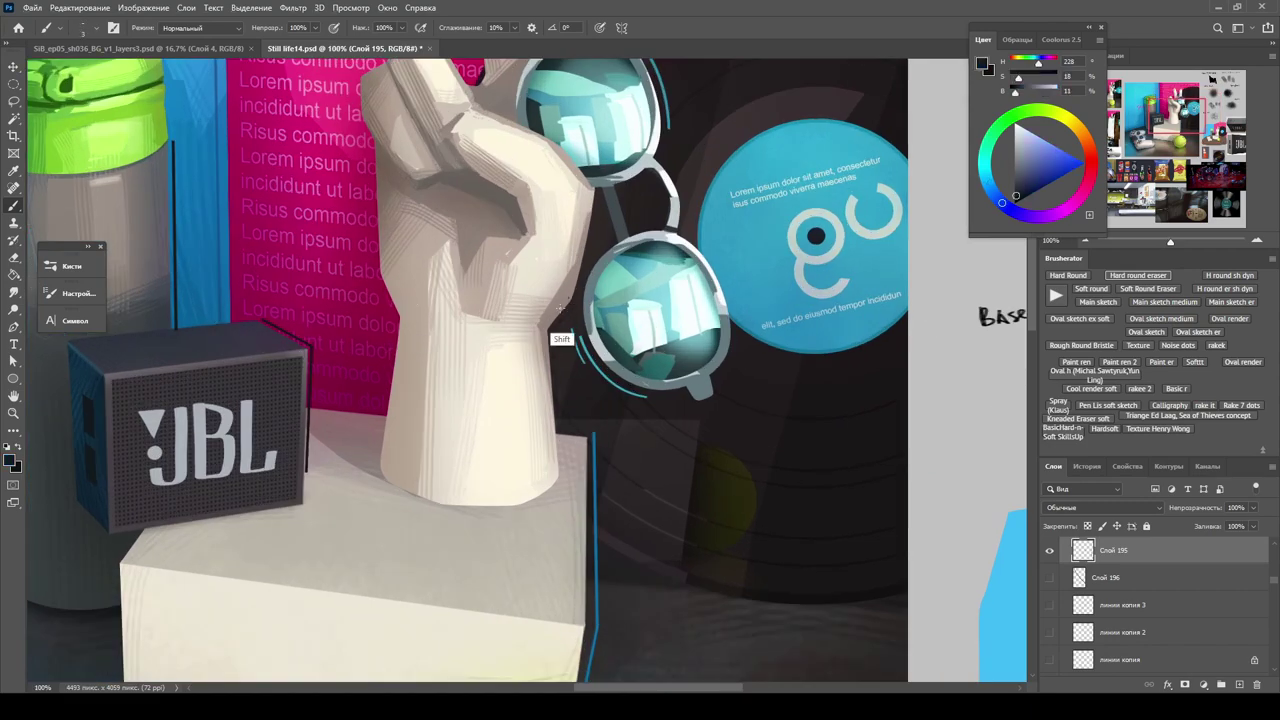
pyautogui.scroll(-4, 556, 331)
pyautogui.scroll(5, 417, 480)
pyautogui.scroll(-5, 715, 421)
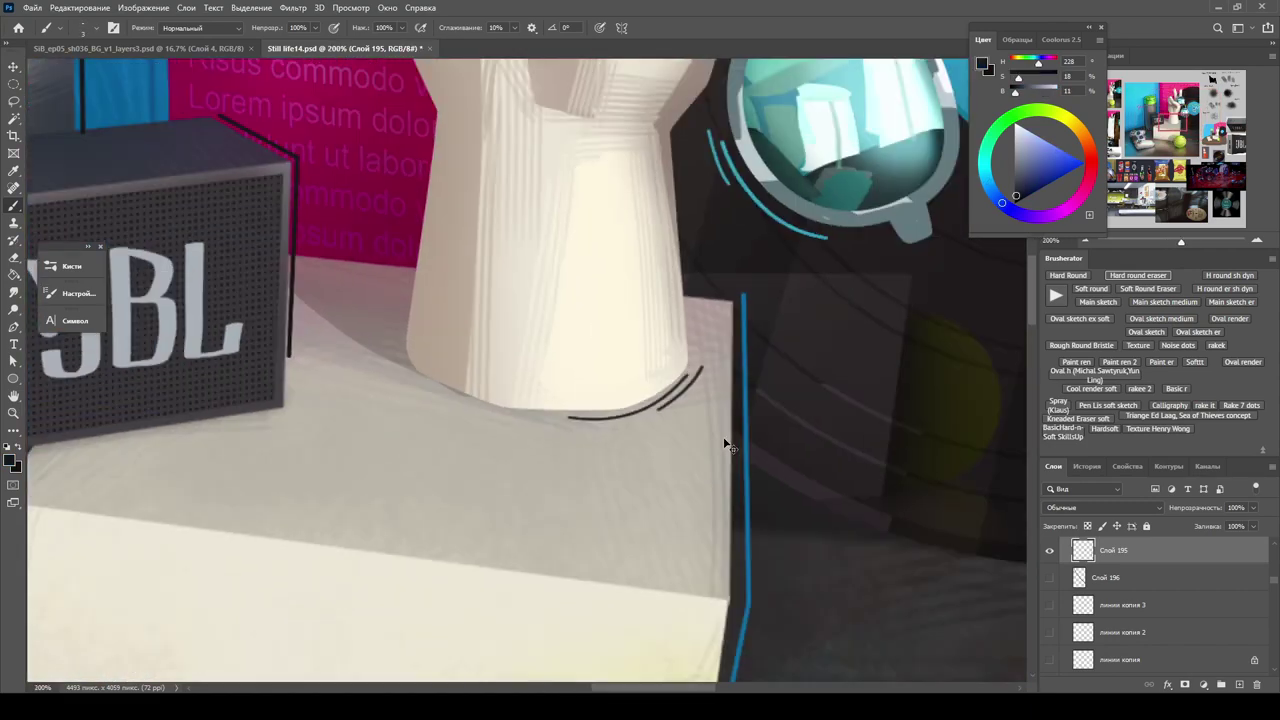
# Draw thin near-black accent lines beneath the controller's front grip, following its lower edge.
pyautogui.hotkey('ctrl', '+')
pyautogui.hotkey('ctrl', '+')
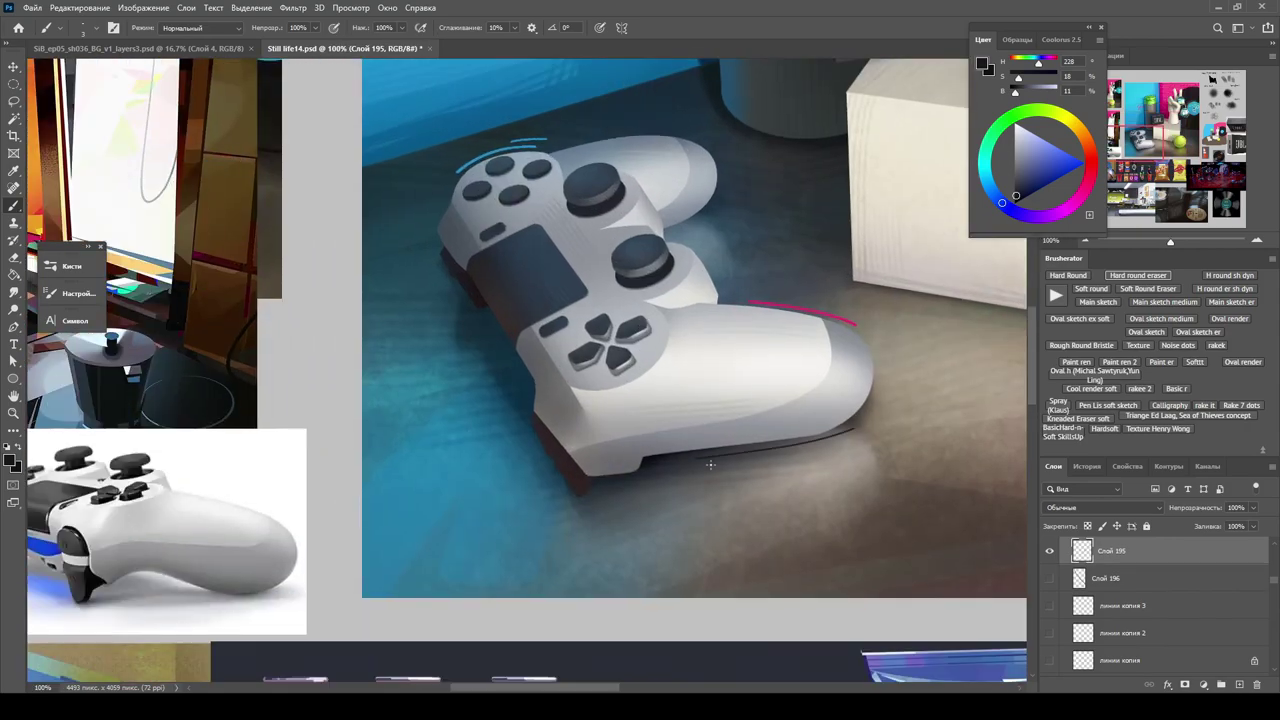
pyautogui.hotkey('ctrl', '-')
pyautogui.hotkey('ctrl', '-')
pyautogui.hotkey('ctrl', '-')
pyautogui.hotkey('ctrl', '-')
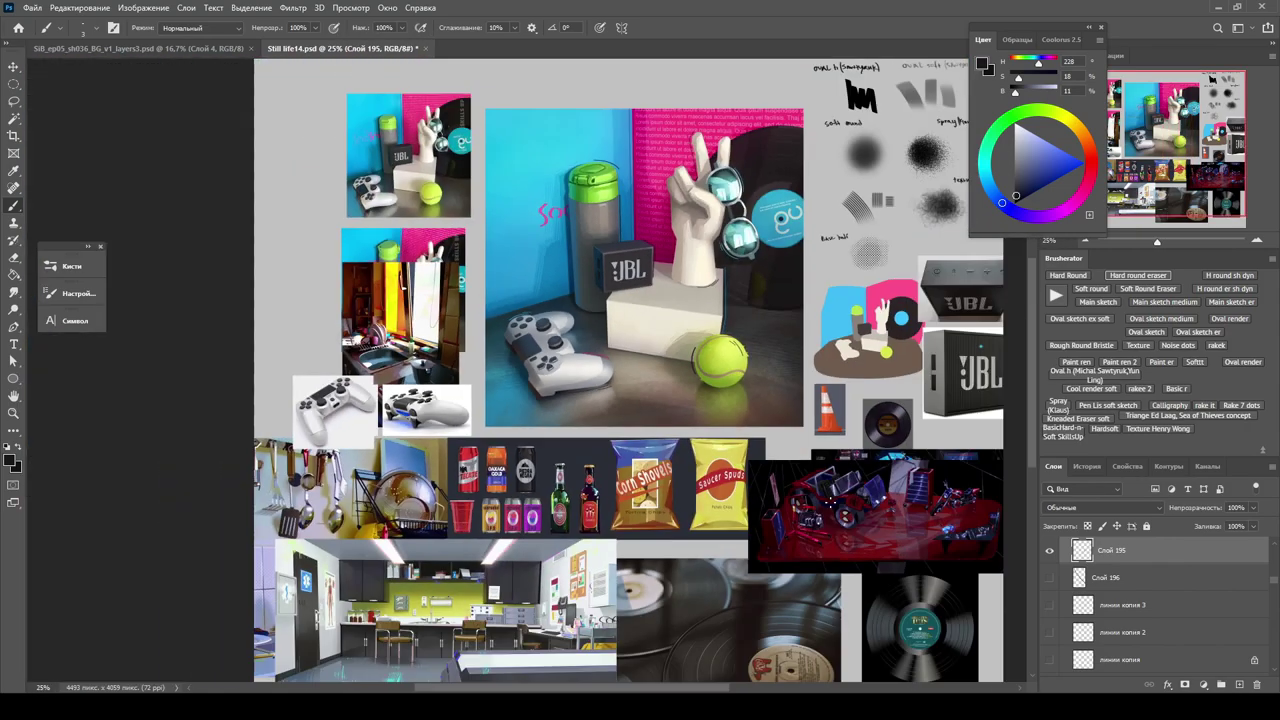
# Sample magenta and try a thin curved accent line above the record's blue label.
pyautogui.hotkey('ctrl', '+')
pyautogui.hotkey('ctrl', '+')
pyautogui.hotkey('ctrl', '+')
pyautogui.hotkey('ctrl', '+')
pyautogui.hotkey('ctrl', '+')
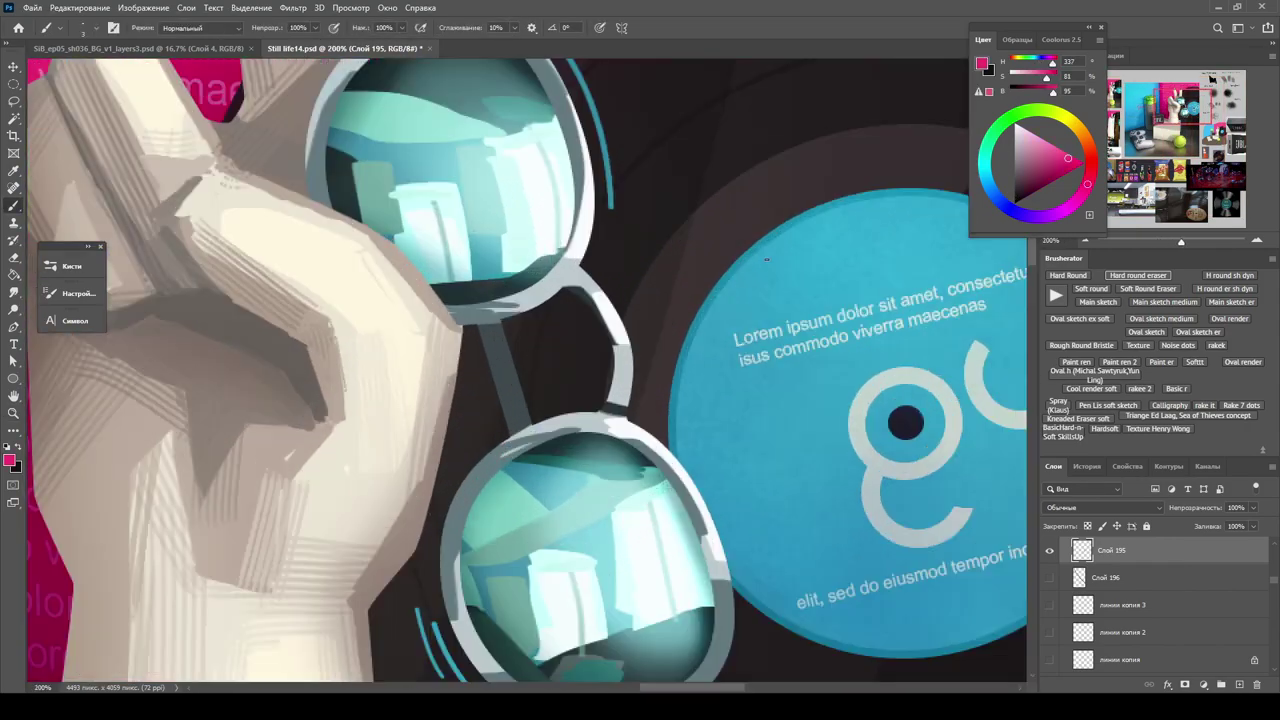
pyautogui.hotkey('ctrl', '-')
pyautogui.hotkey('ctrl', '-')
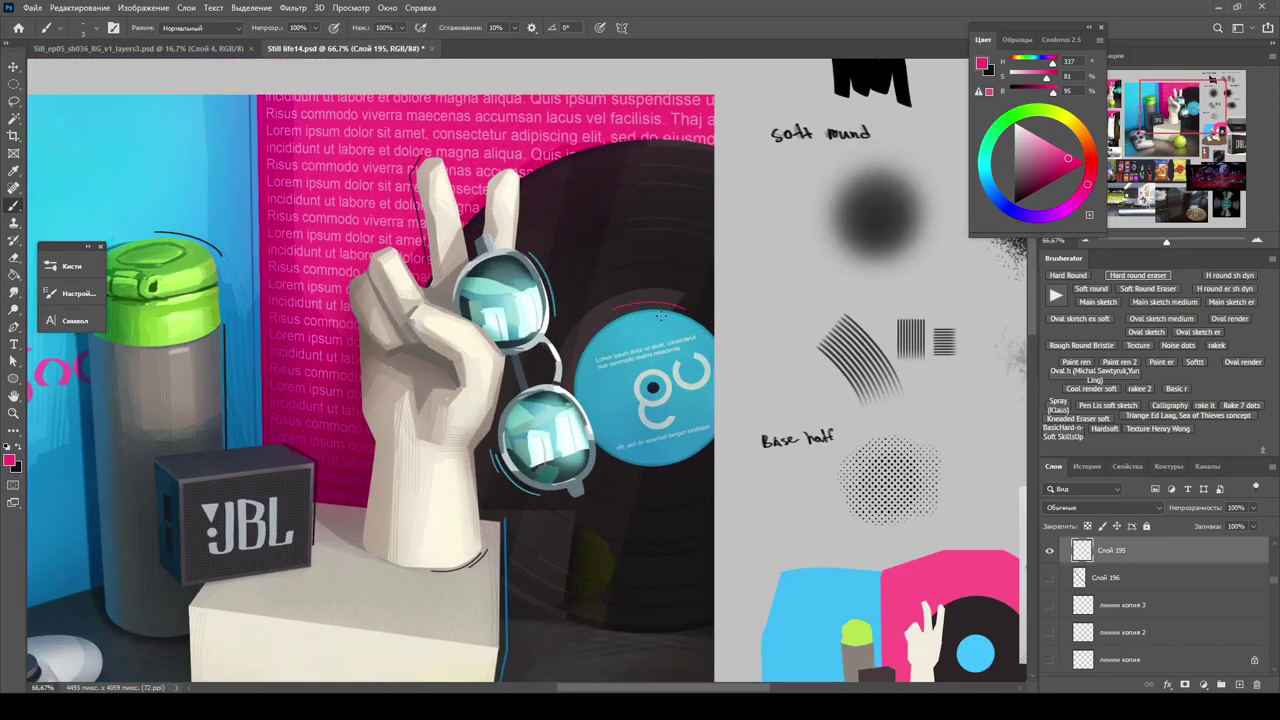
pyautogui.scroll(-3, 660, 316)
# Sample near-black and draw a long vertical accent line along the left side of the bottle.
pyautogui.scroll(6, 622, 130)
pyautogui.keyDown('alt'); pyautogui.click(622, 130); pyautogui.keyUp('alt')
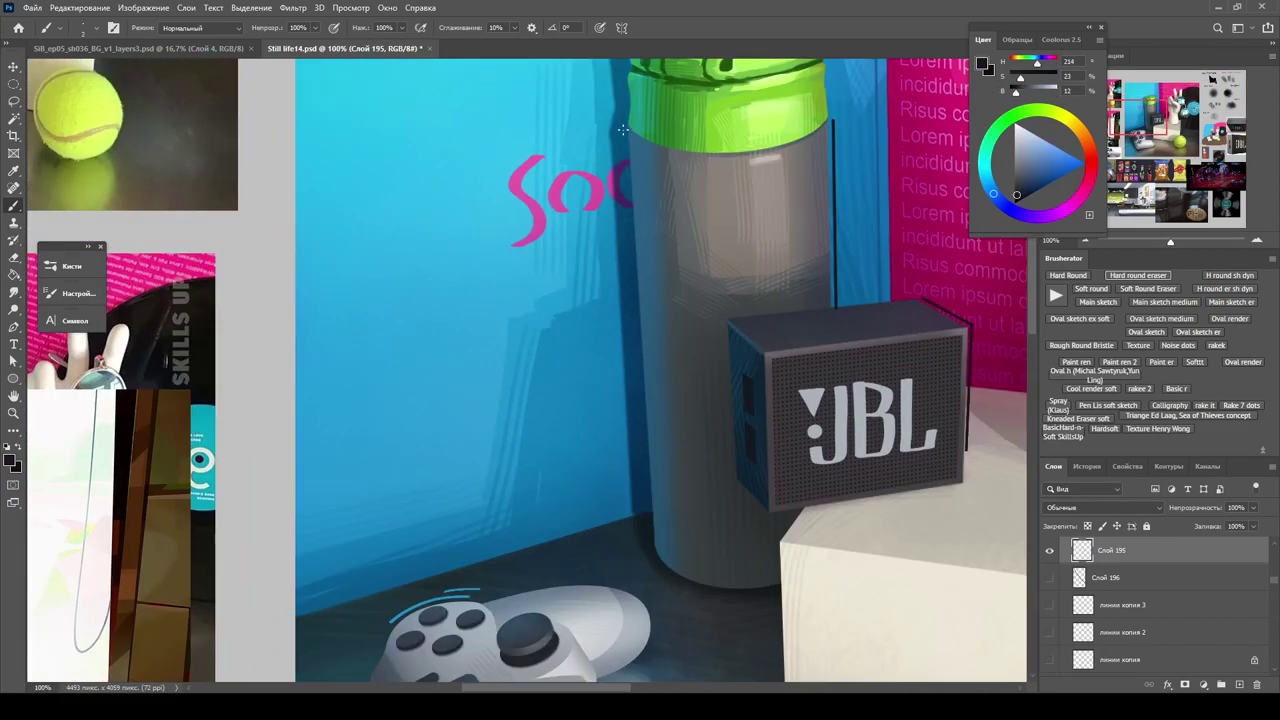
pyautogui.scroll(-4, 626, 314)
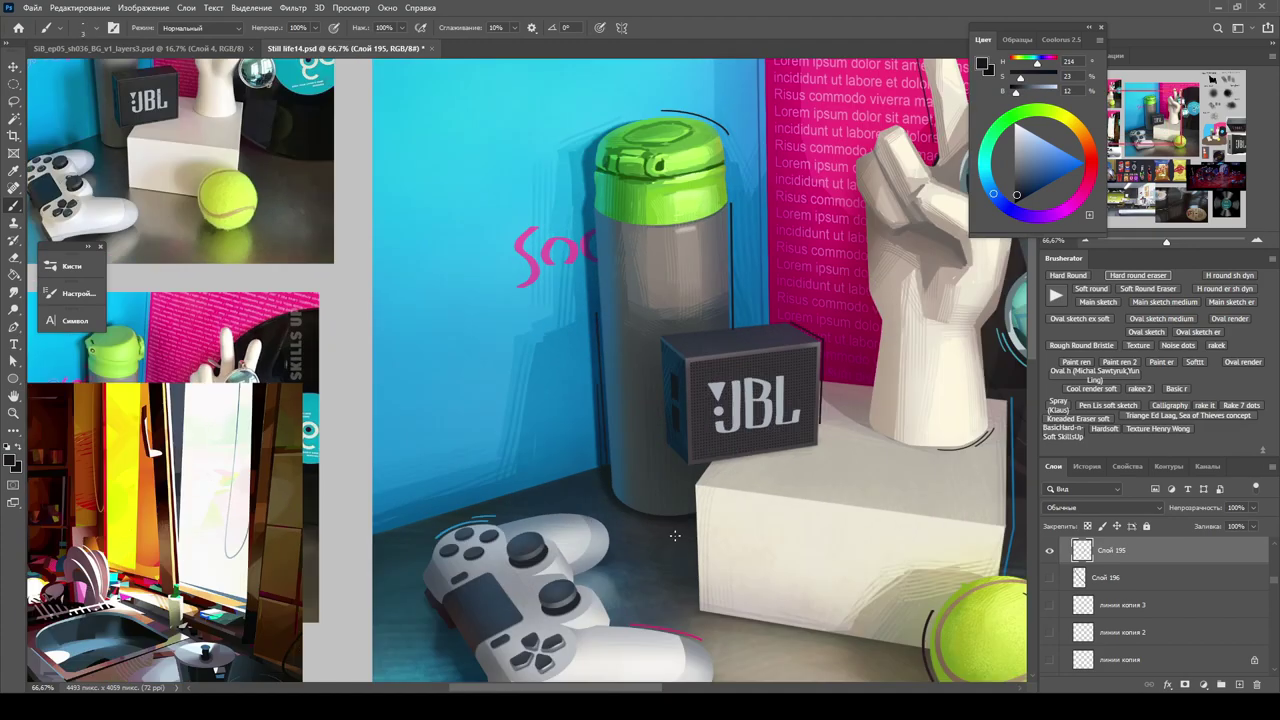
pyautogui.scroll(4, 555, 167)
pyautogui.scroll(-5, 743, 537)
pyautogui.scroll(-2, 743, 537)
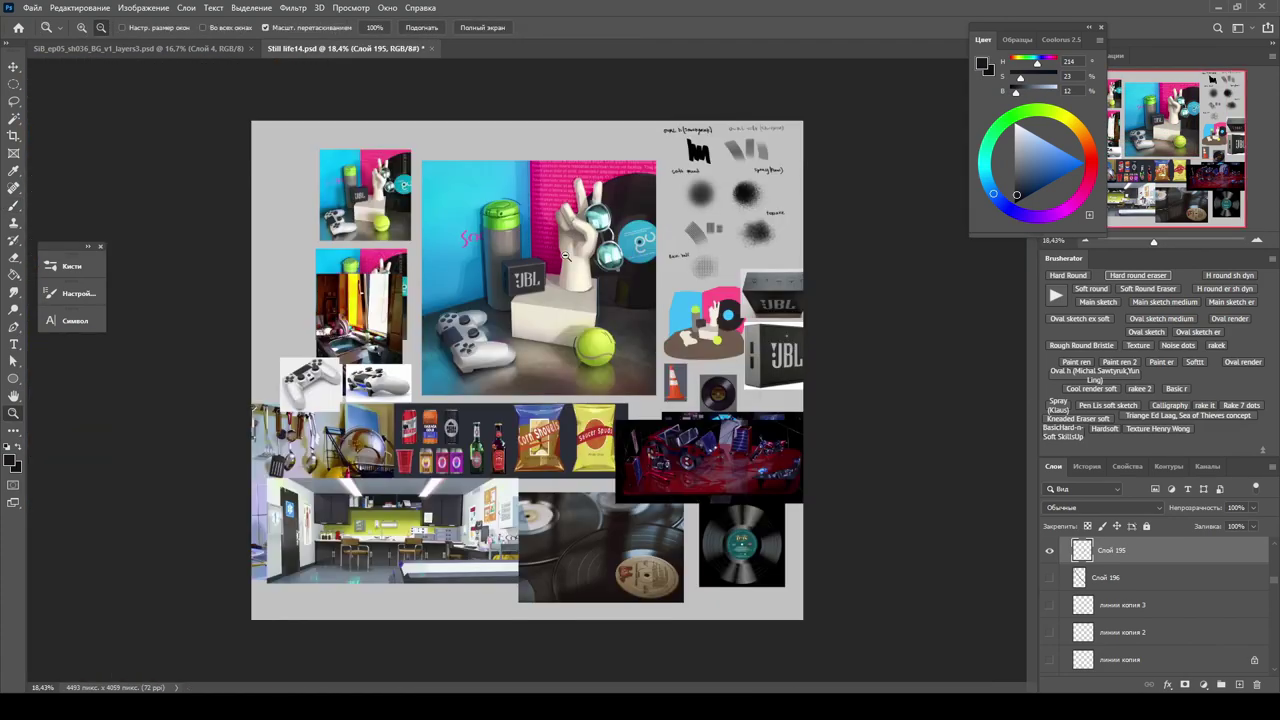
# Sample blue and draw an angled accent line following the left contour of the hand's wrist.
pyautogui.scroll(5, 574, 331)
pyautogui.scroll(-2, 563, 309)
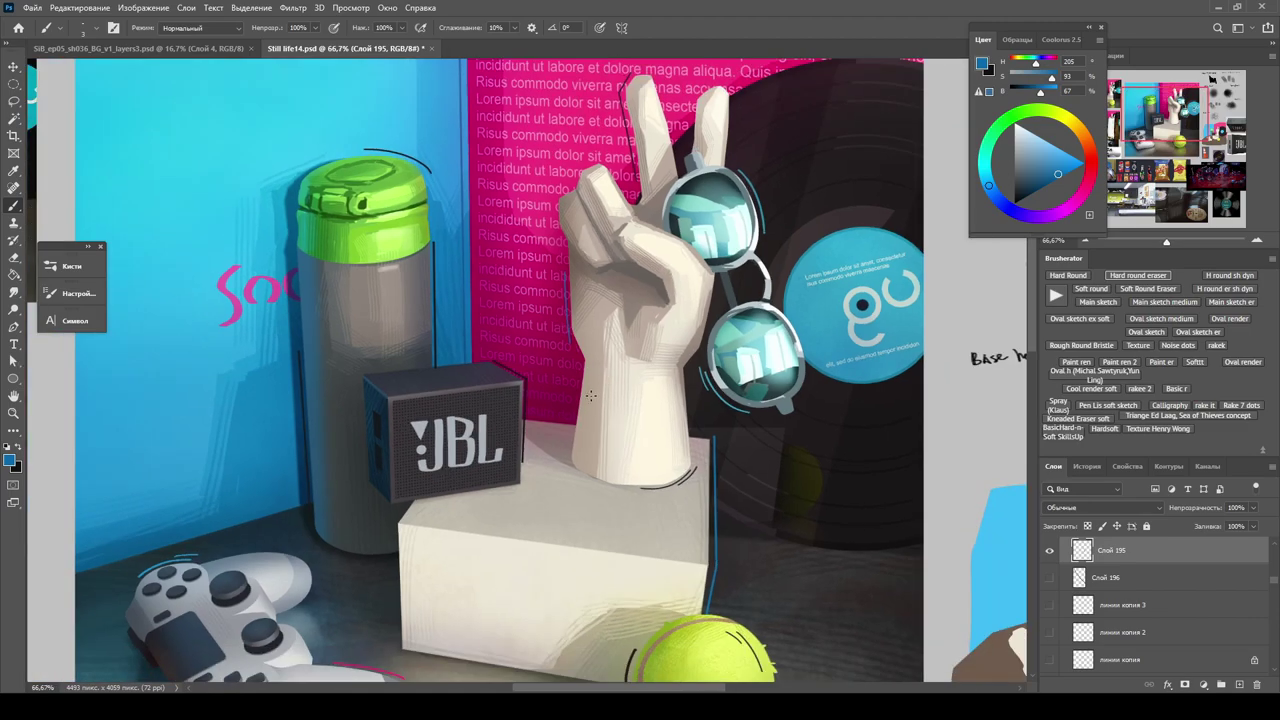
pyautogui.scroll(5, 617, 232)
pyautogui.scroll(-2, 627, 343)
pyautogui.scroll(2, 646, 428)
pyautogui.hotkey('ctrl', 'z')
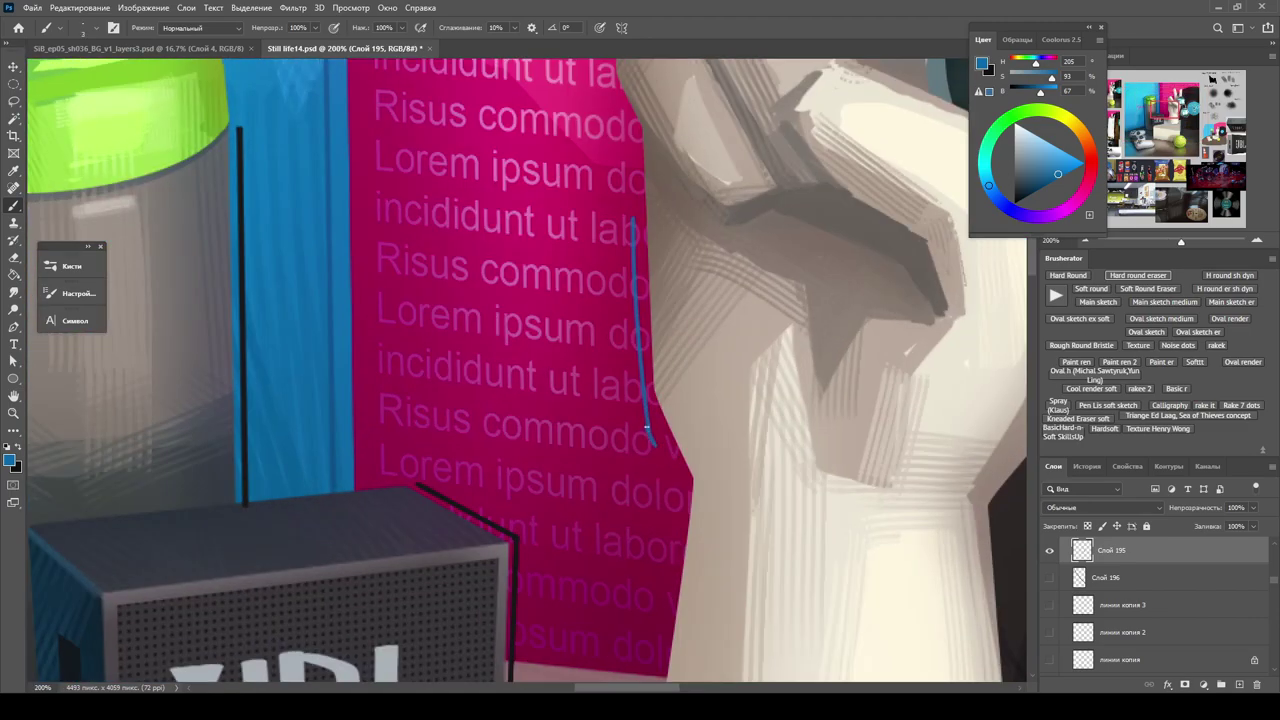
pyautogui.scroll(-2, 658, 446)
pyautogui.scroll(3, 638, 278)
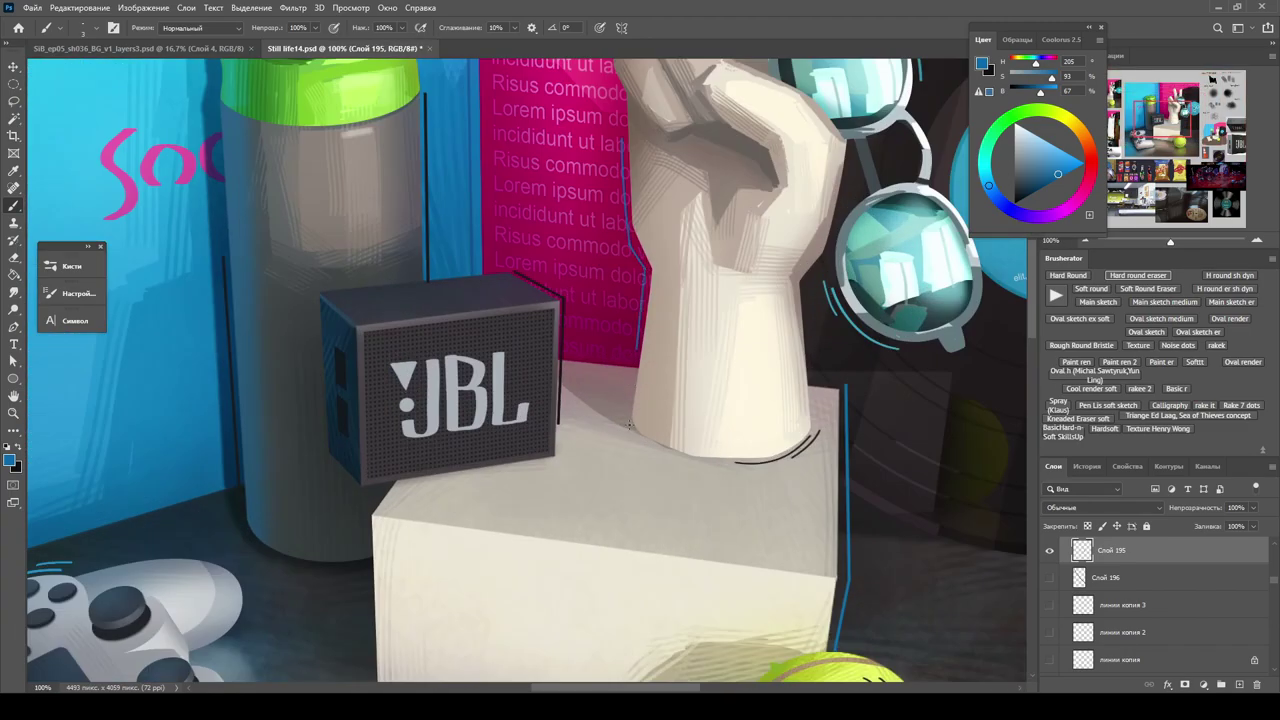
# Lock transparent pixels on Слой 195 and repaint the wrist's accent line in a lighter blue.
pyautogui.scroll(-2, 630, 425)
pyautogui.scroll(2, 487, 181)
pyautogui.scroll(3, 590, 207)
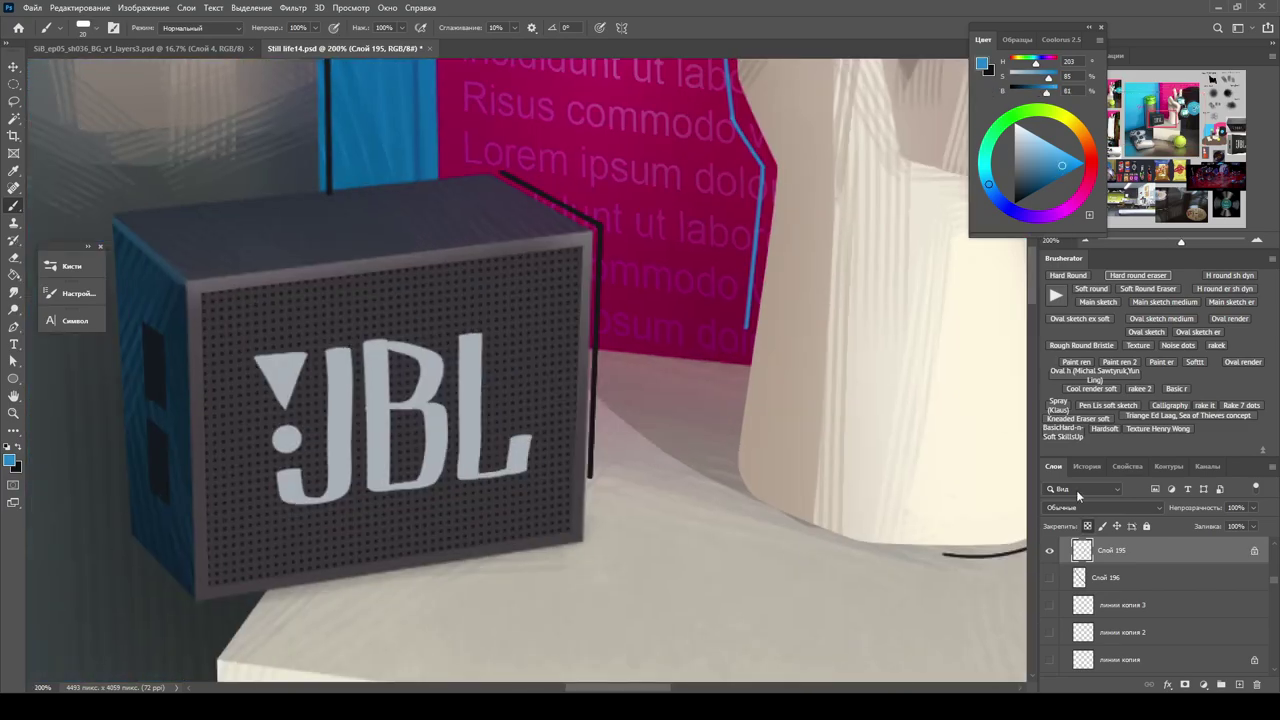
pyautogui.scroll(-2, 631, 377)
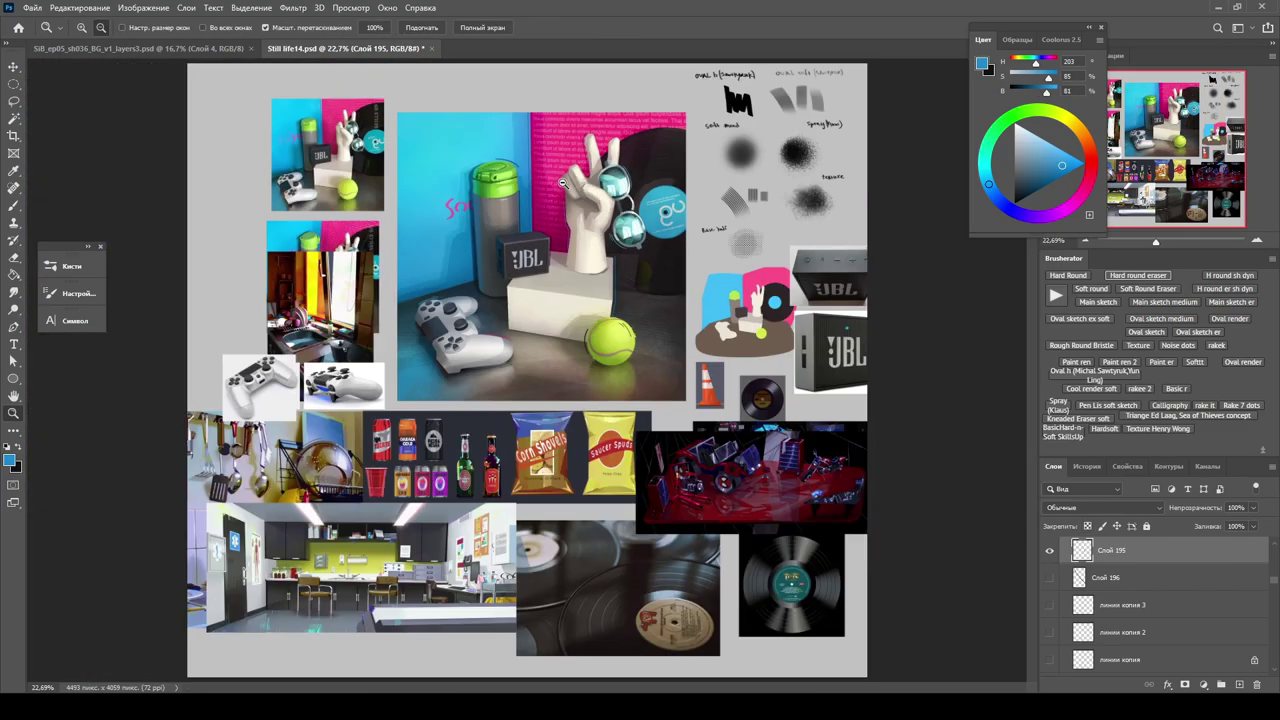
# Sample a darker blue and add a short second accent line beside the box's right edge.
pyautogui.scroll(3, 631, 377)
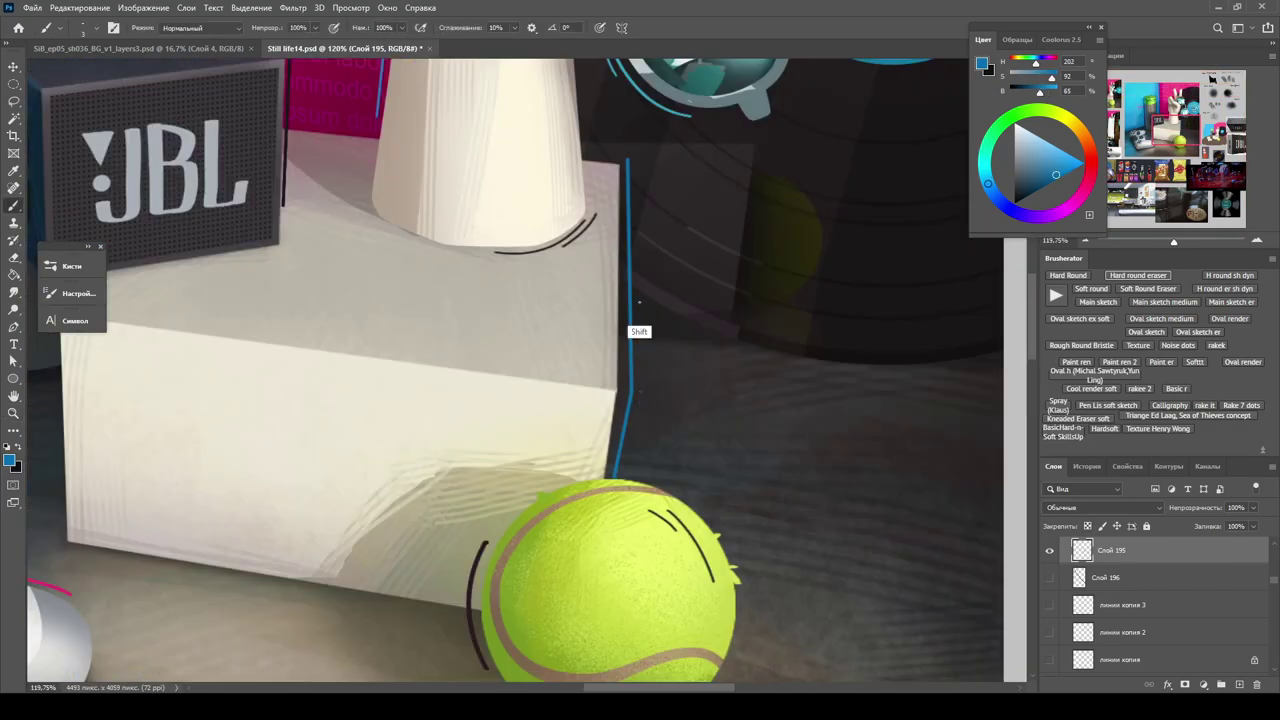
pyautogui.scroll(-2, 632, 280)
pyautogui.scroll(3, 632, 280)
pyautogui.scroll(-3, 811, 177)
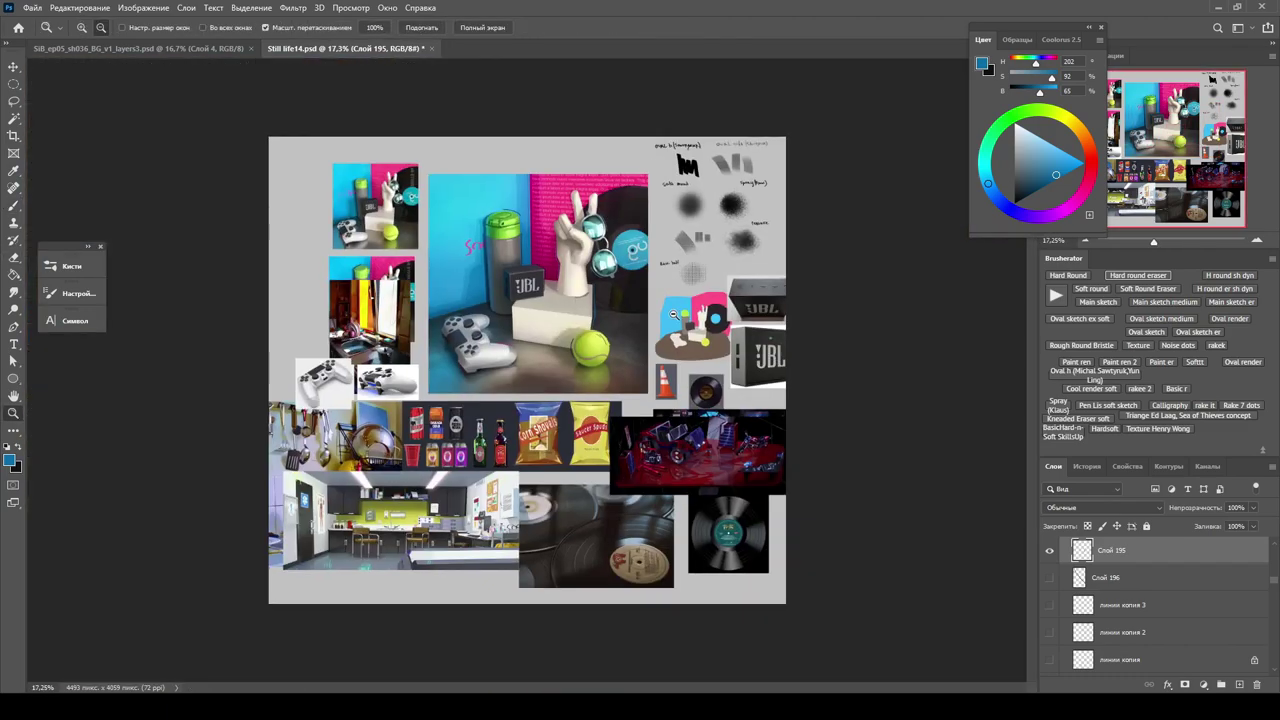
# Lock transparent pixels on Слой 195 and touch up the box's right-edge accent lines in lighter cyan-blue.
pyautogui.scroll(2, 533, 241)
pyautogui.press('b')
pyautogui.press('/')
pyautogui.press('z')
pyautogui.scroll(-3, 631, 291)
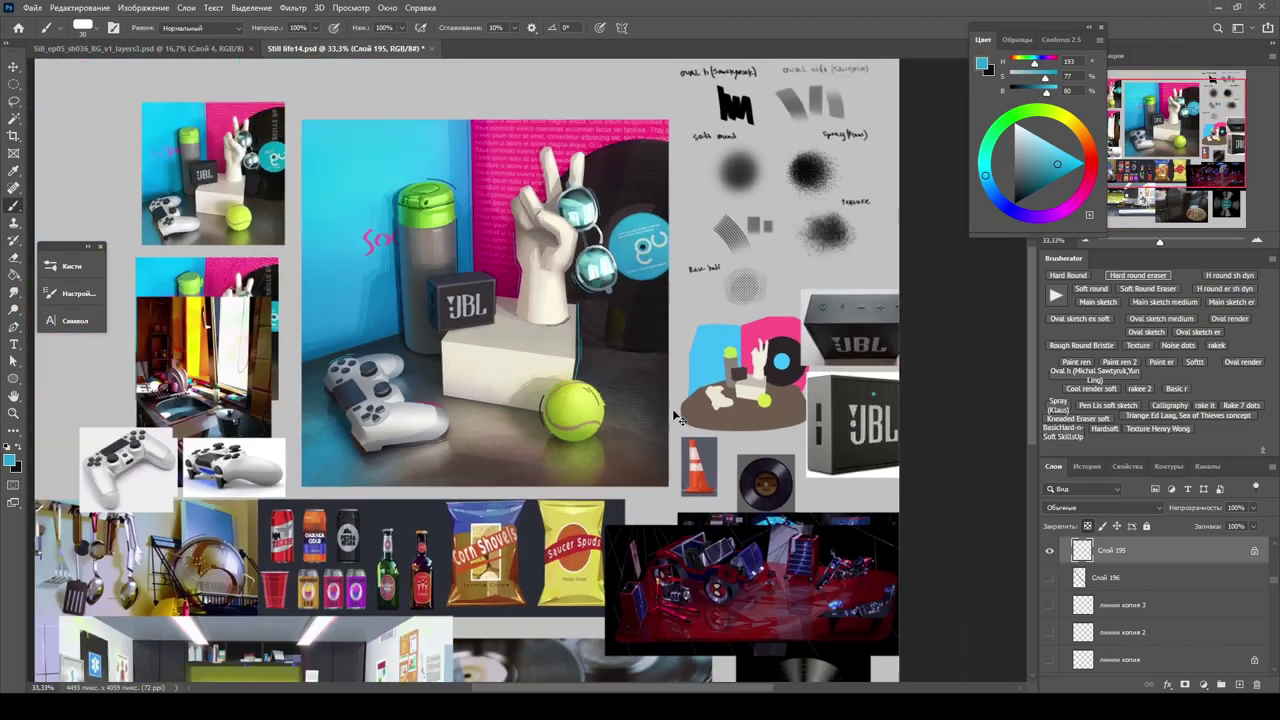
# Try short white curved accent lines along the upper right edge of the lower sunglasses lens.
pyautogui.scroll(1, 595, 362)
pyautogui.scroll(6, 583, 357)
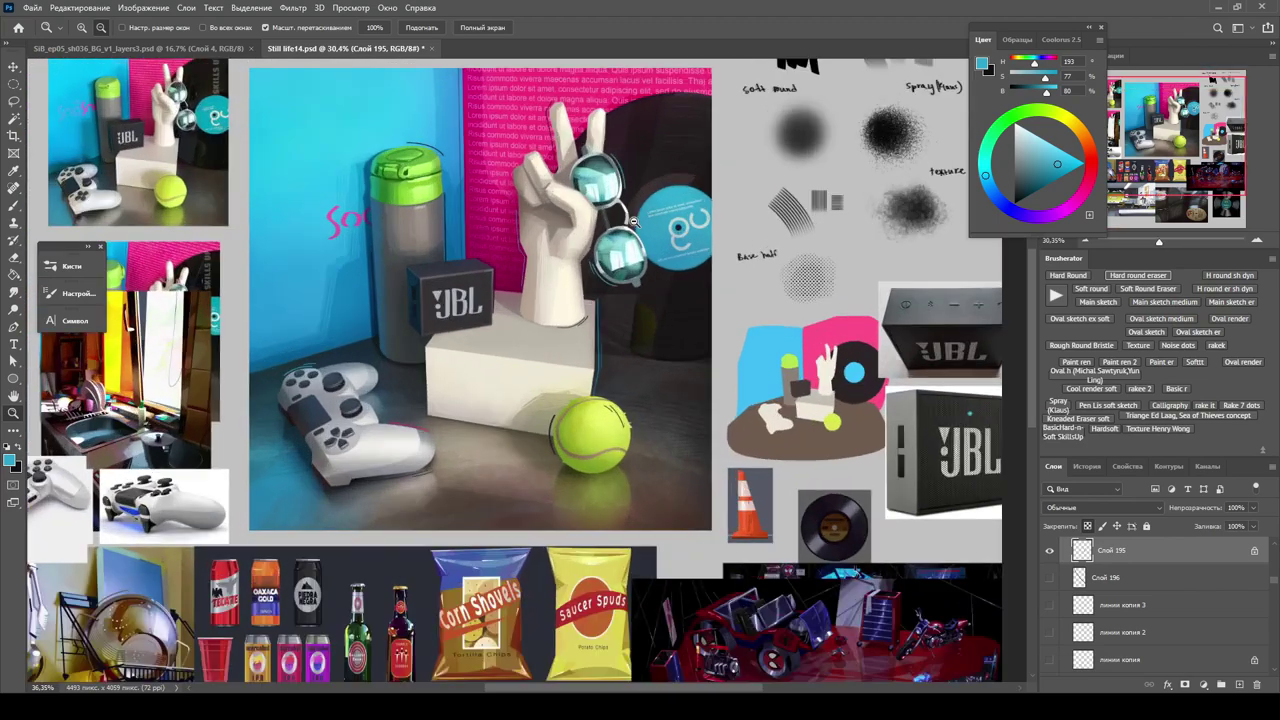
pyautogui.press('b')
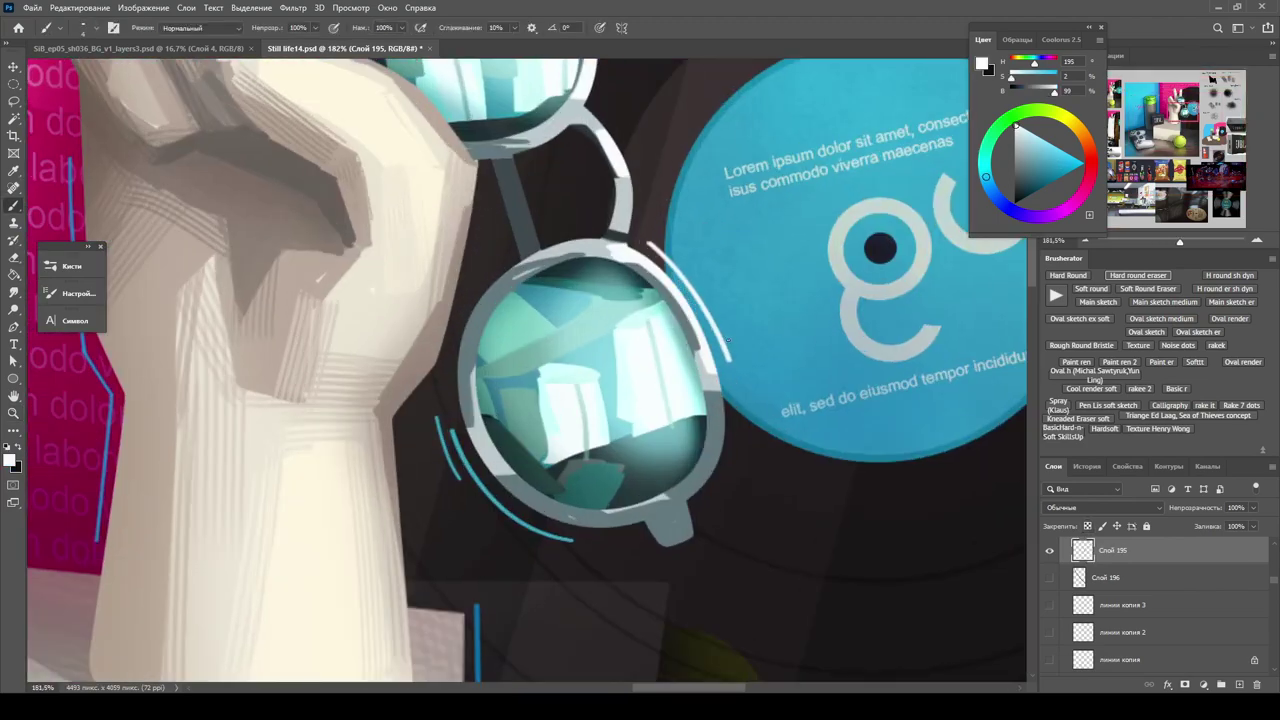
pyautogui.scroll(-4, 728, 340)
pyautogui.scroll(4, 530, 460)
pyautogui.scroll(-4, 552, 390)
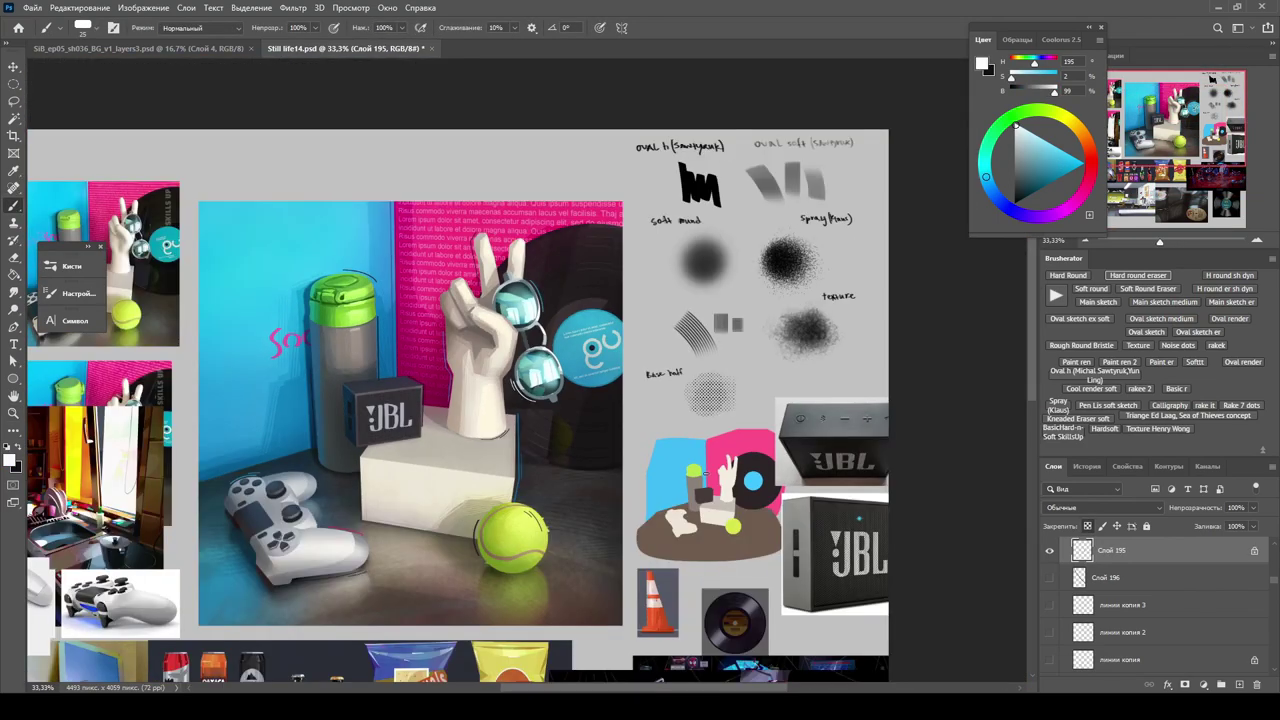
pyautogui.scroll(3, 552, 390)
pyautogui.scroll(-4, 561, 260)
pyautogui.scroll(5, 561, 260)
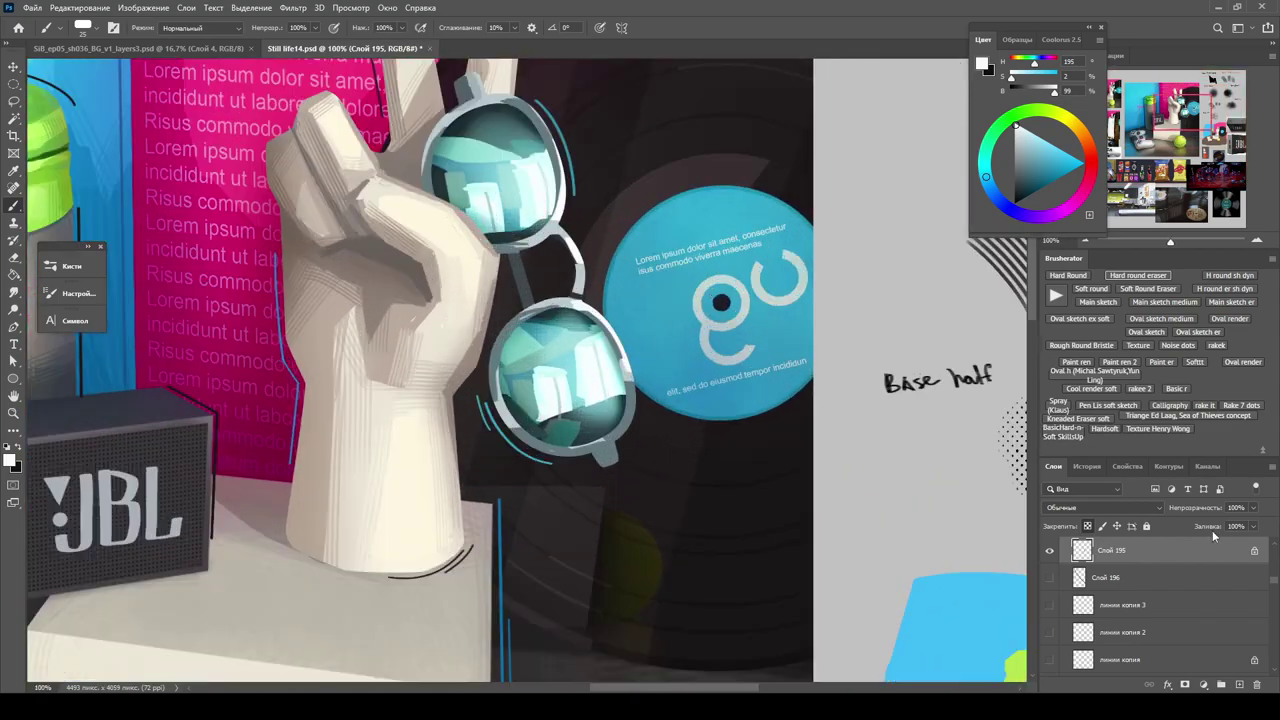
# Sample near-black and draw a short curved accent line between the lower sunglasses lens and the record label.
pyautogui.scroll(-4, 612, 493)
pyautogui.scroll(3, 704, 406)
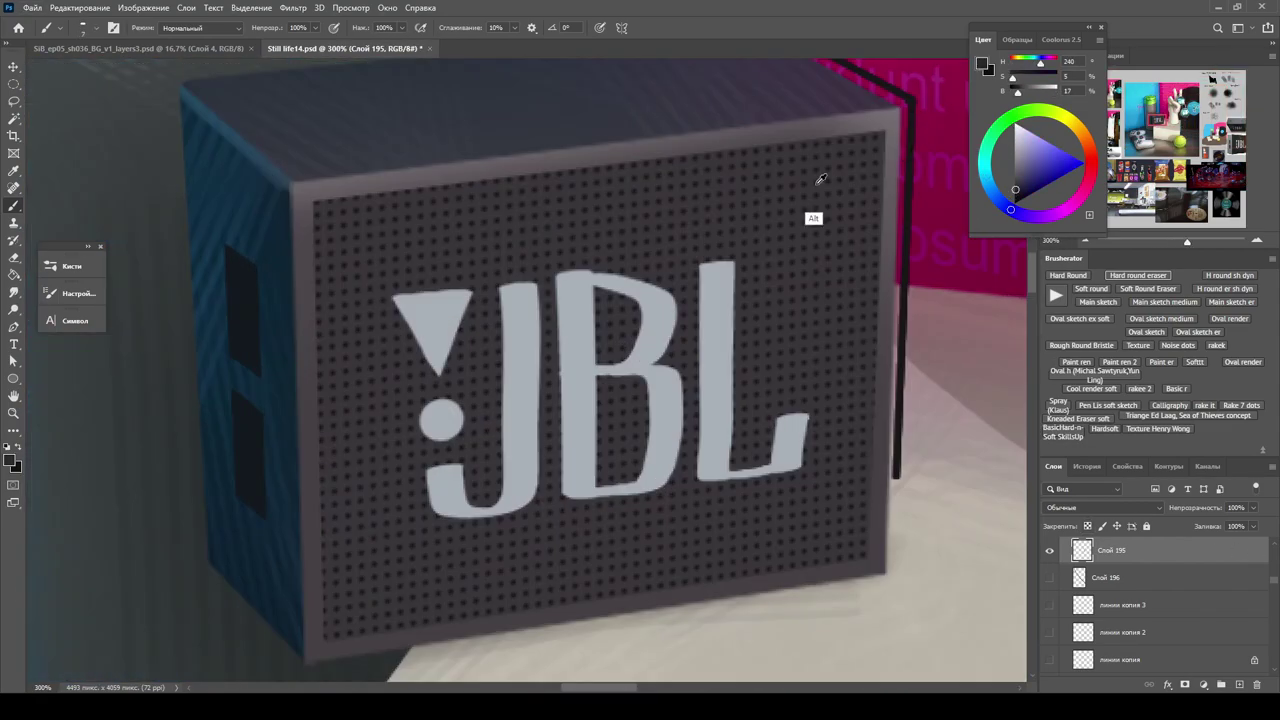
pyautogui.hotkey('ctrl', '+')
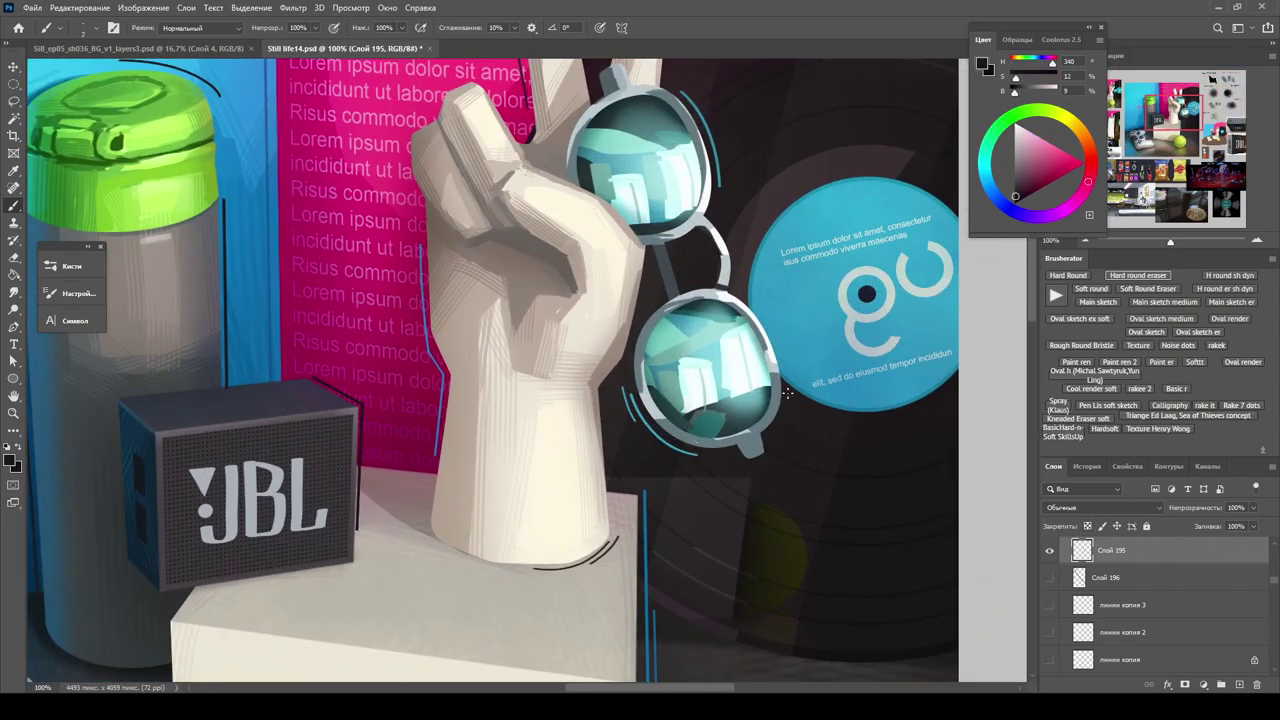
pyautogui.press('z')
pyautogui.scroll(-4, 787, 393)
# Lasso the magenta accent line above the controller's grip and apply a Gaussian Blur with a 0.5 pixel radius.
pyautogui.scroll(4, 469, 346)
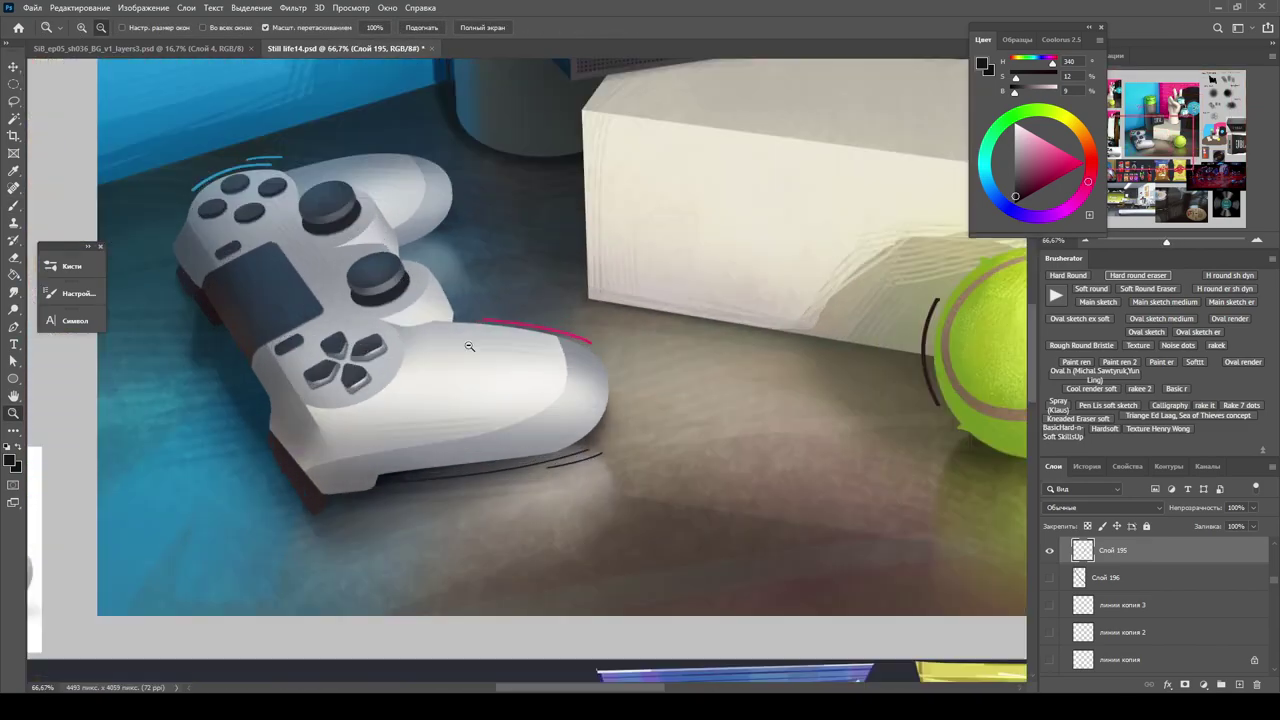
pyautogui.scroll(4, 469, 346)
pyautogui.moveTo(481, 300); pyautogui.dragTo(468, 313)
pyautogui.click(293, 7)
pyautogui.click(520, 217)
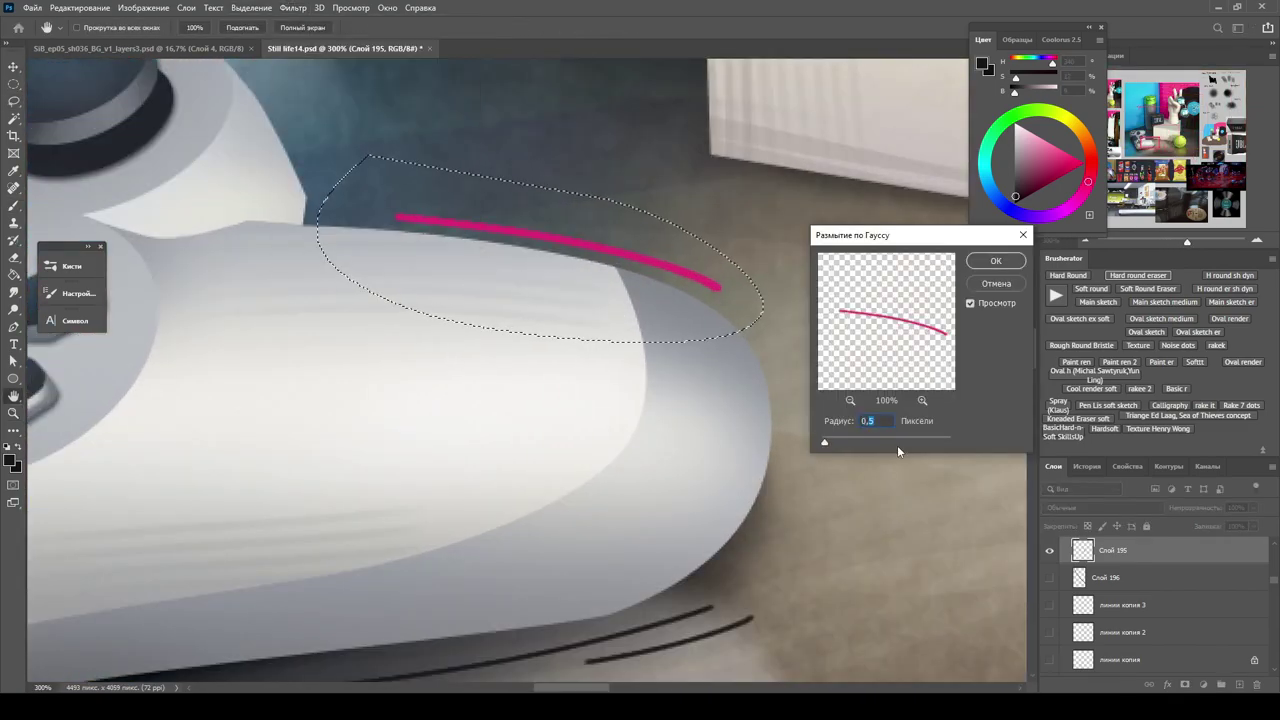
pyautogui.press('Return')
# Add a cyan accent line beside the upper sunglasses lens and tone it down with transparent pixels locked.
pyautogui.hotkey('ctrl', '0')
pyautogui.scroll(5, 470, 330)
pyautogui.press('b')
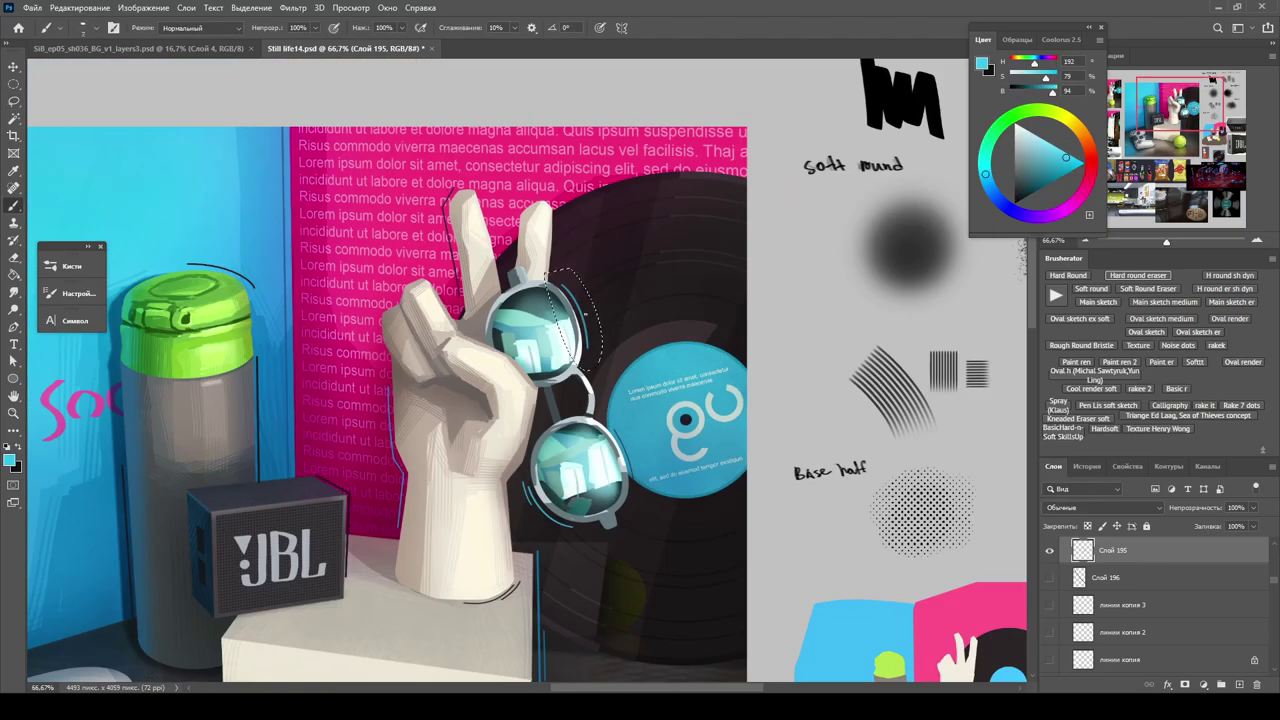
pyautogui.scroll(1, 530, 370)
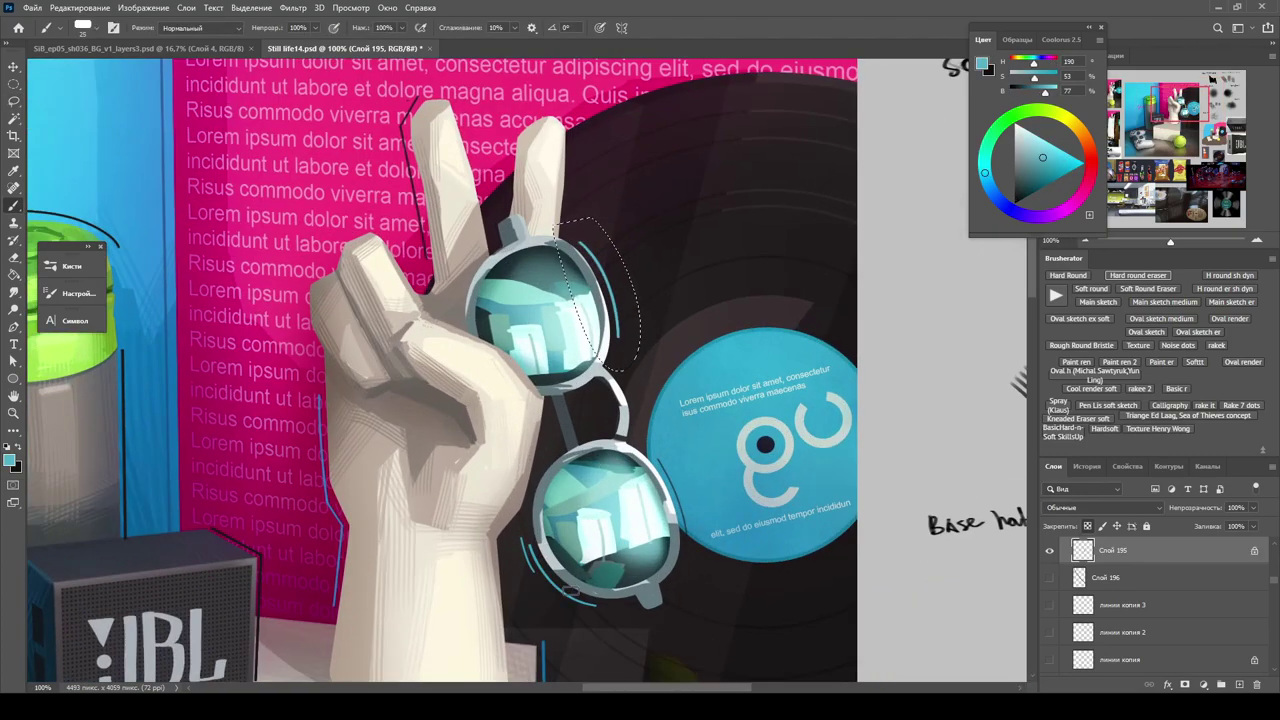
# Sample magenta and draw a curved accent line inside the upper left edge of the record's blue label.
pyautogui.hotkey('ctrl', '0')
pyautogui.scroll(5, 607, 283)
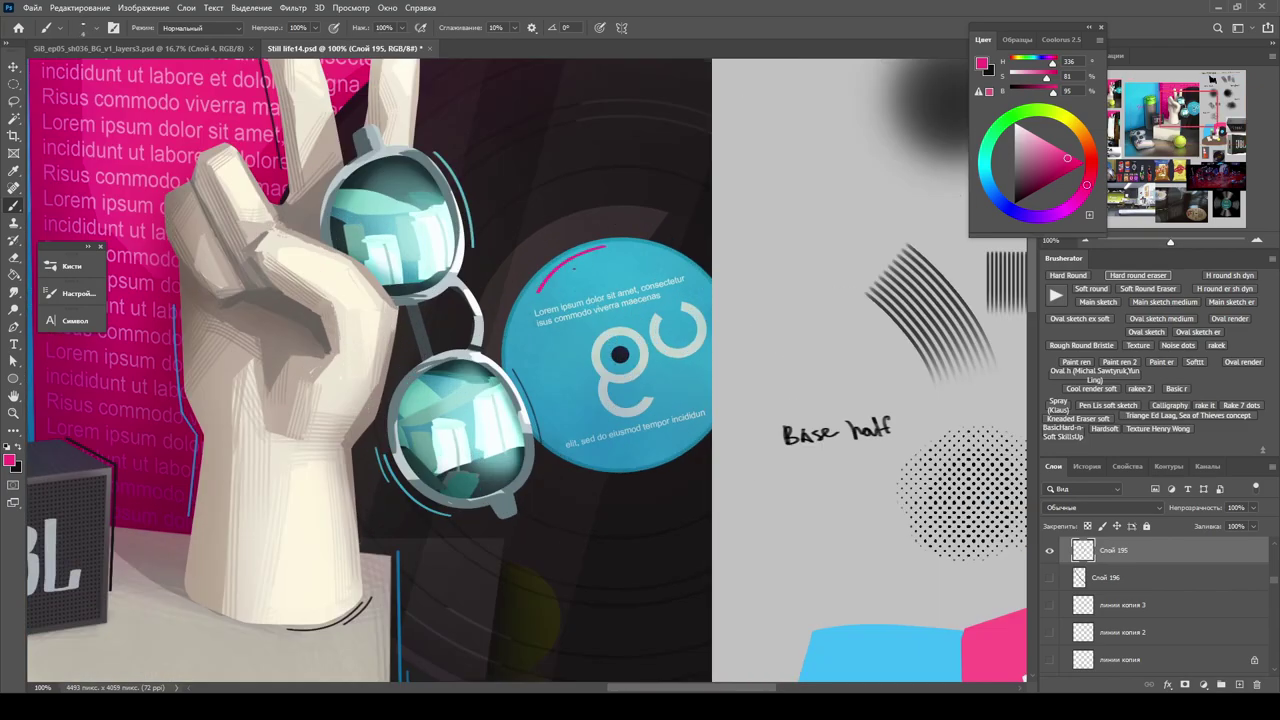
pyautogui.hotkey('ctrl', '0')
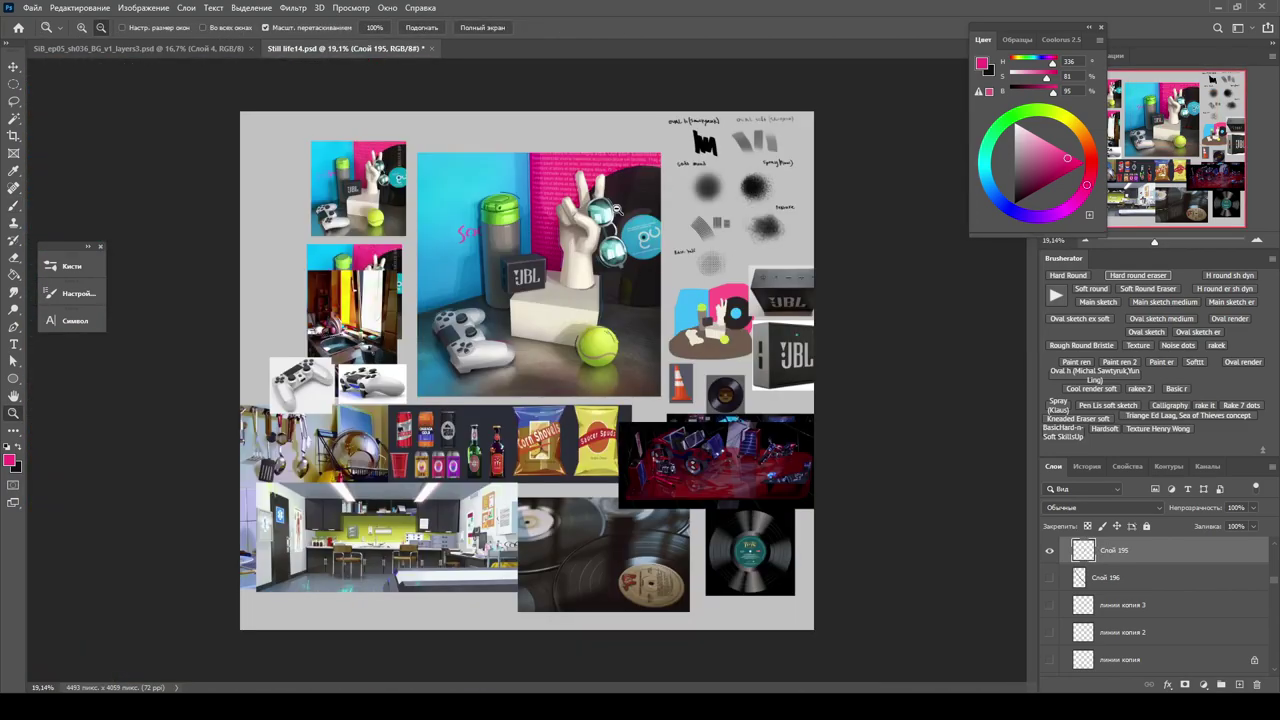
pyautogui.scroll(10, 549, 214)
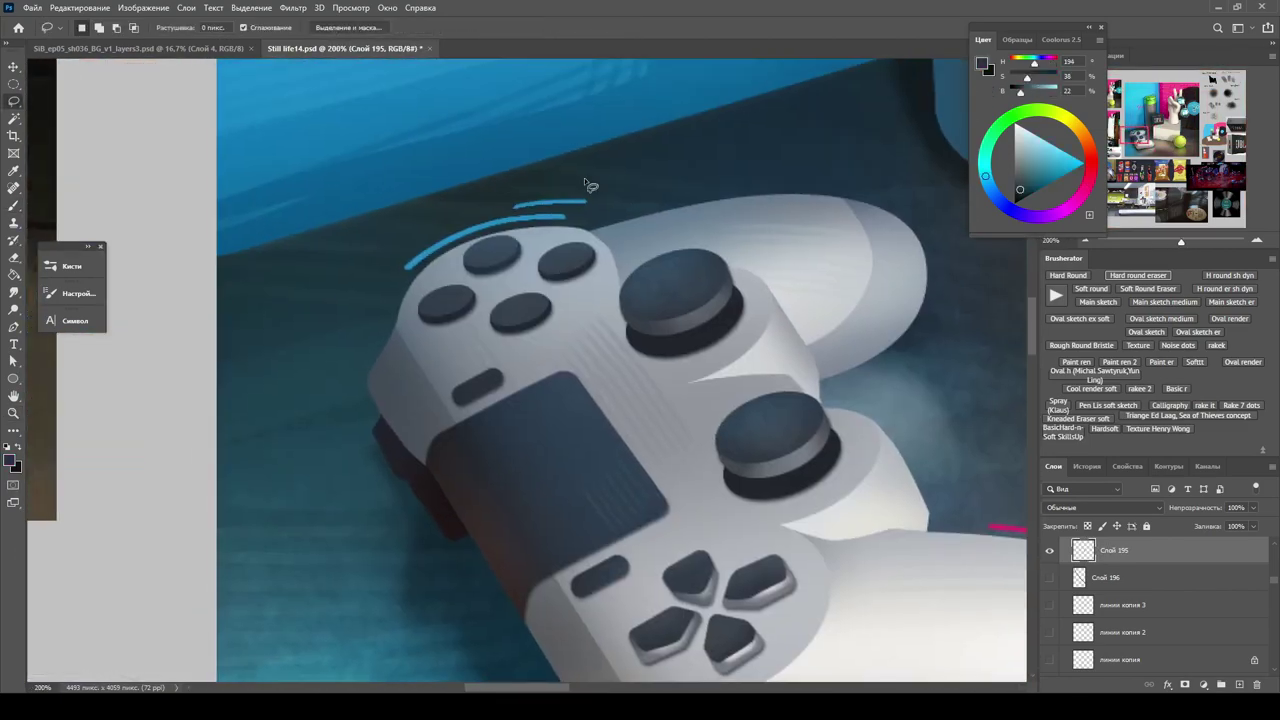
pyautogui.click(292, 7)
pyautogui.moveTo(310, 209)
pyautogui.press('Escape')
# Save the still life document.
pyautogui.scroll(-10, 497, 375)
pyautogui.hotkey('ctrl', 's')
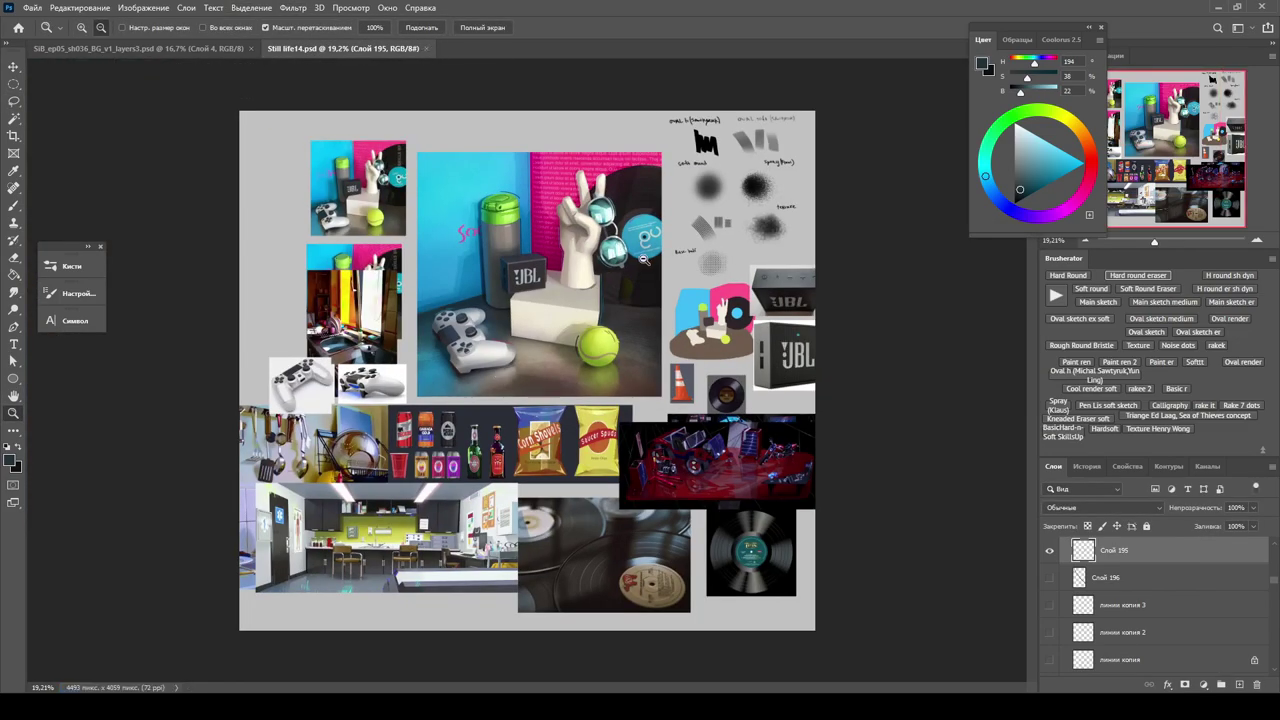